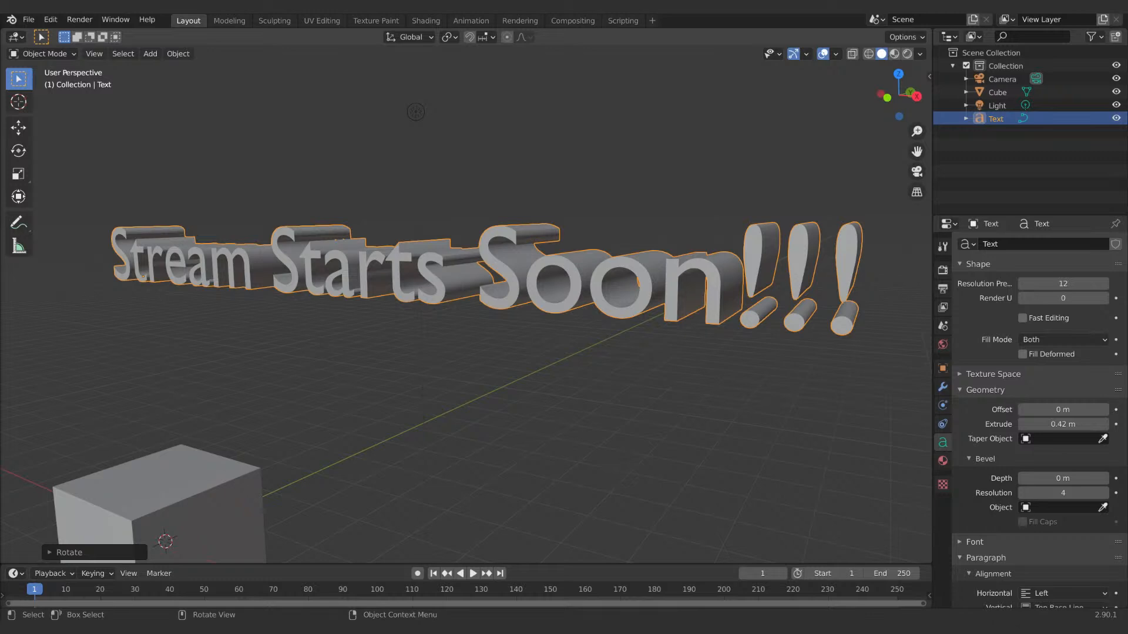
key(shift)
text(In un )
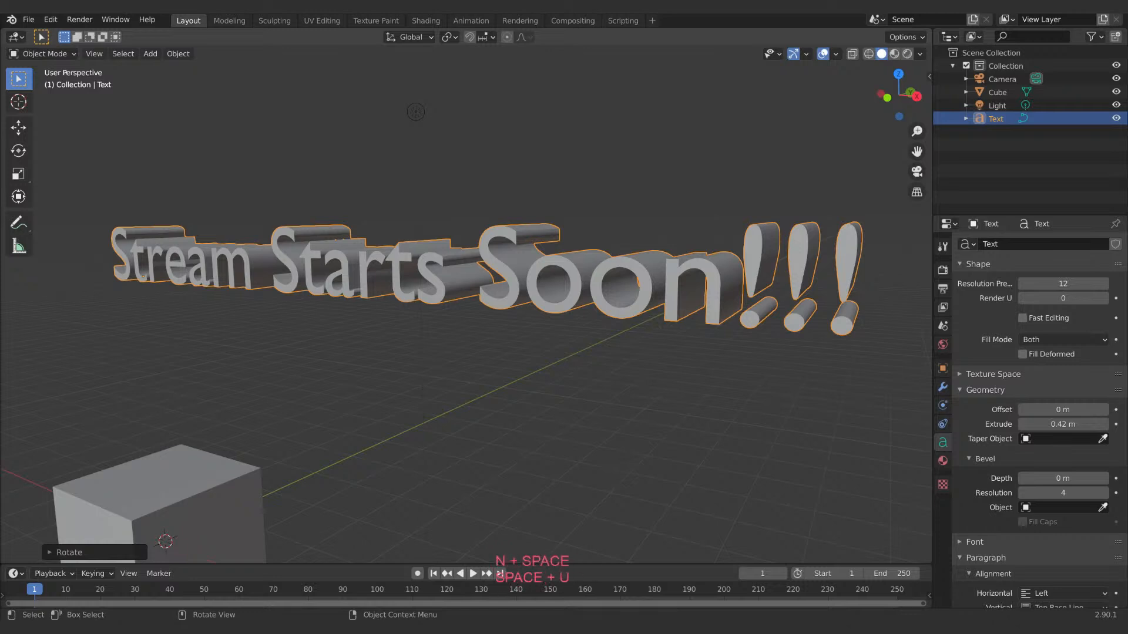
text(but I co)
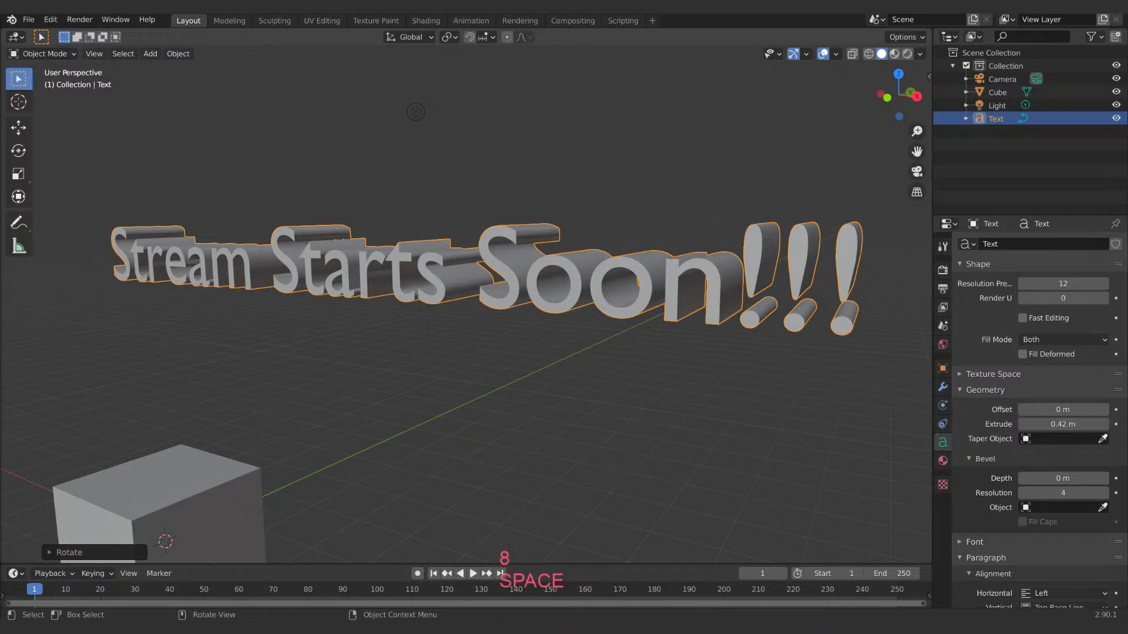
text(te@g)
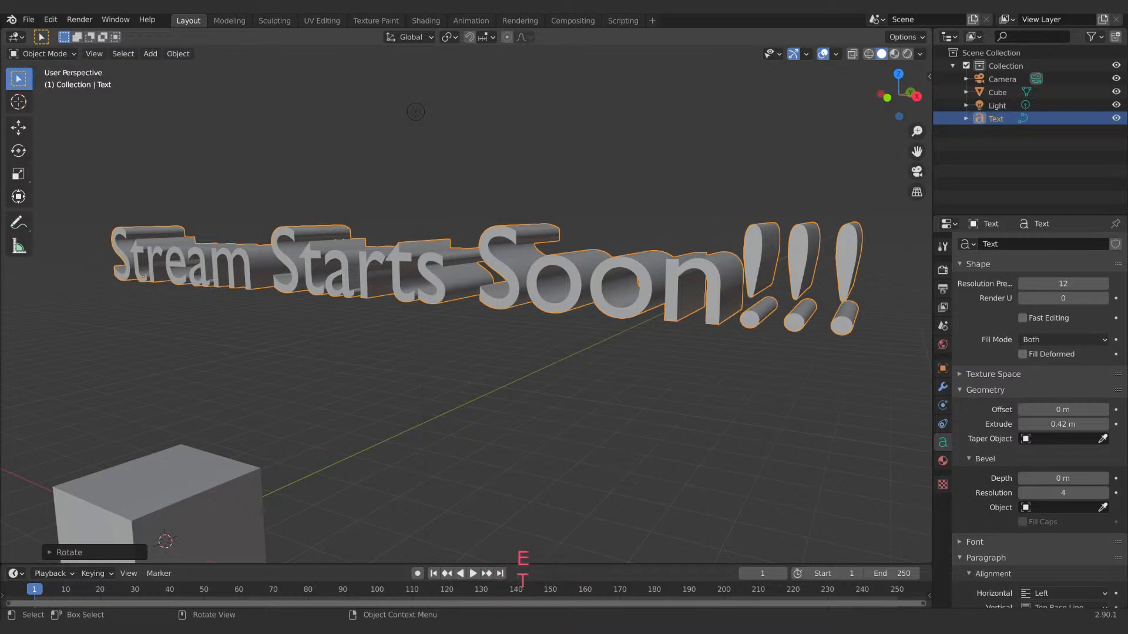
key(Tab)
text(I'm VRe Son)
key(BackSpace)
text(osr)
key(BackSpace)
text(!)
key(Return)
text(I i o )
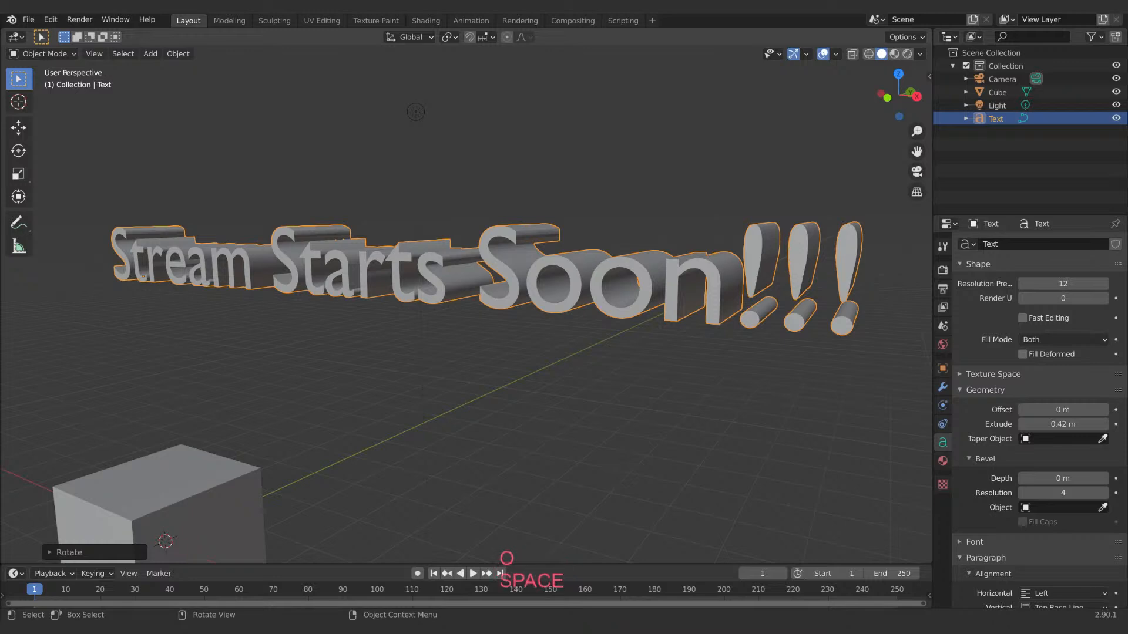
text(iet e)
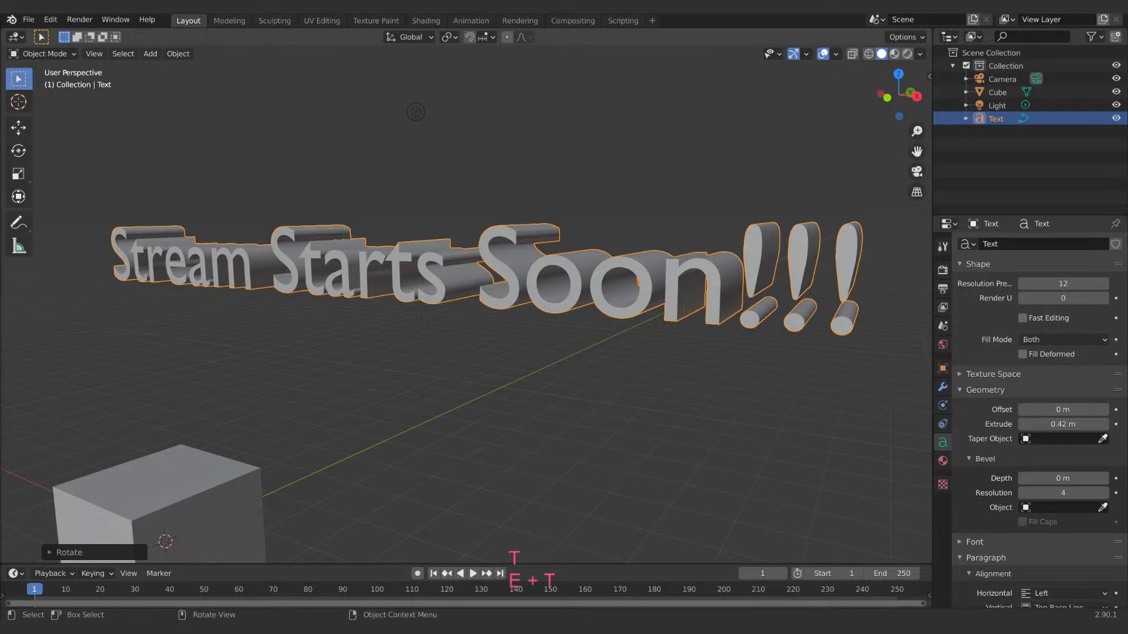
text(rnst!)
key(Return)
text(Welcome!)
key(Return)
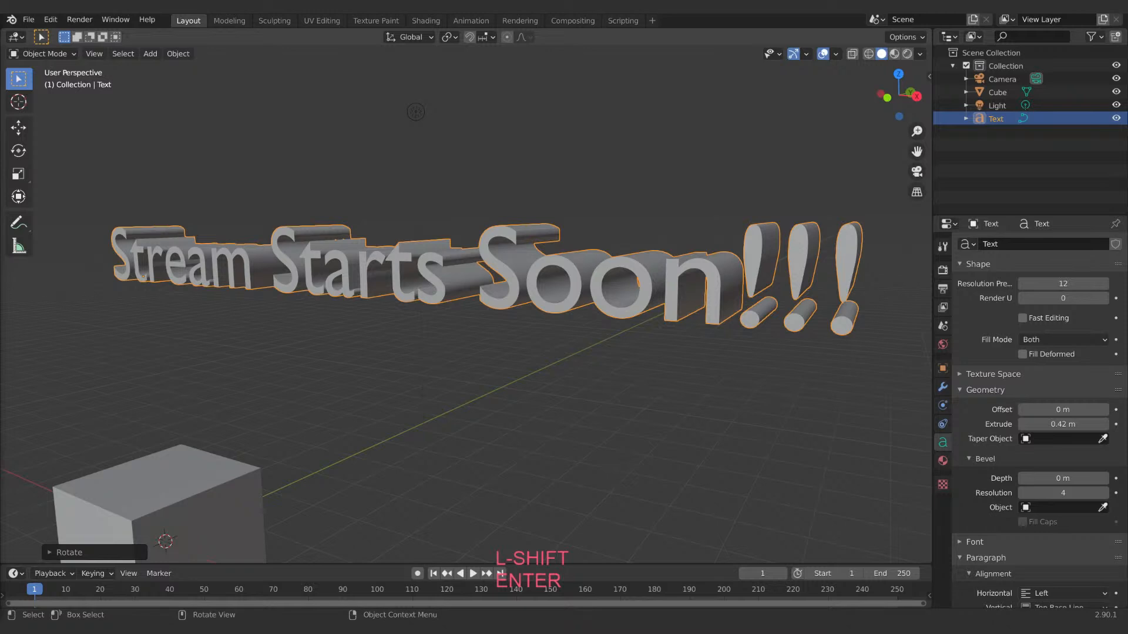
text(We waiting)
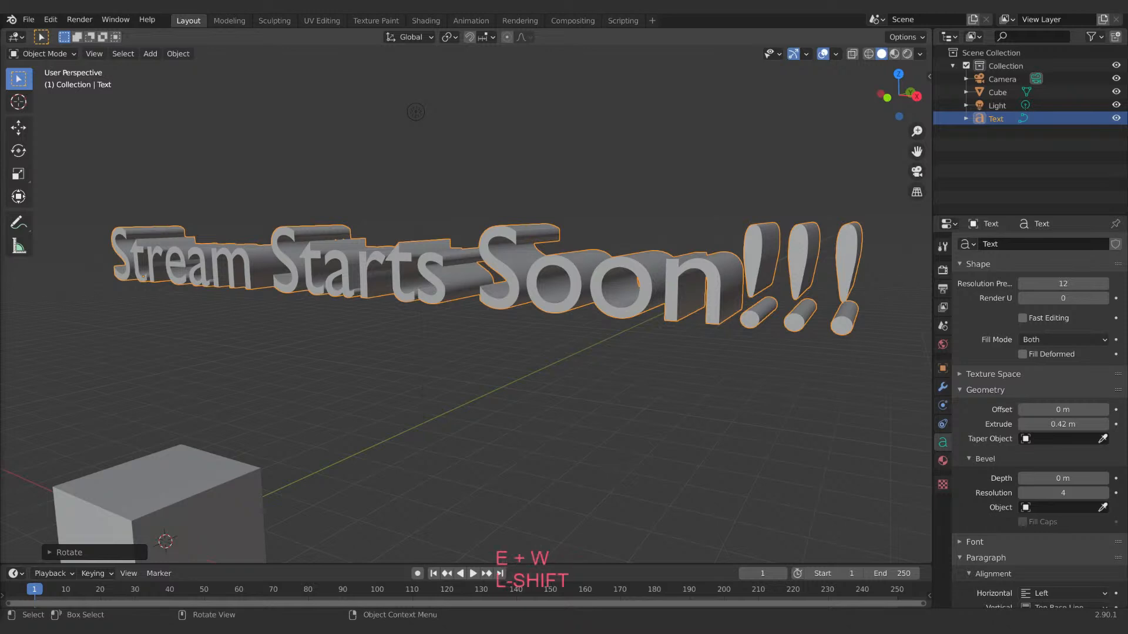
text(h )
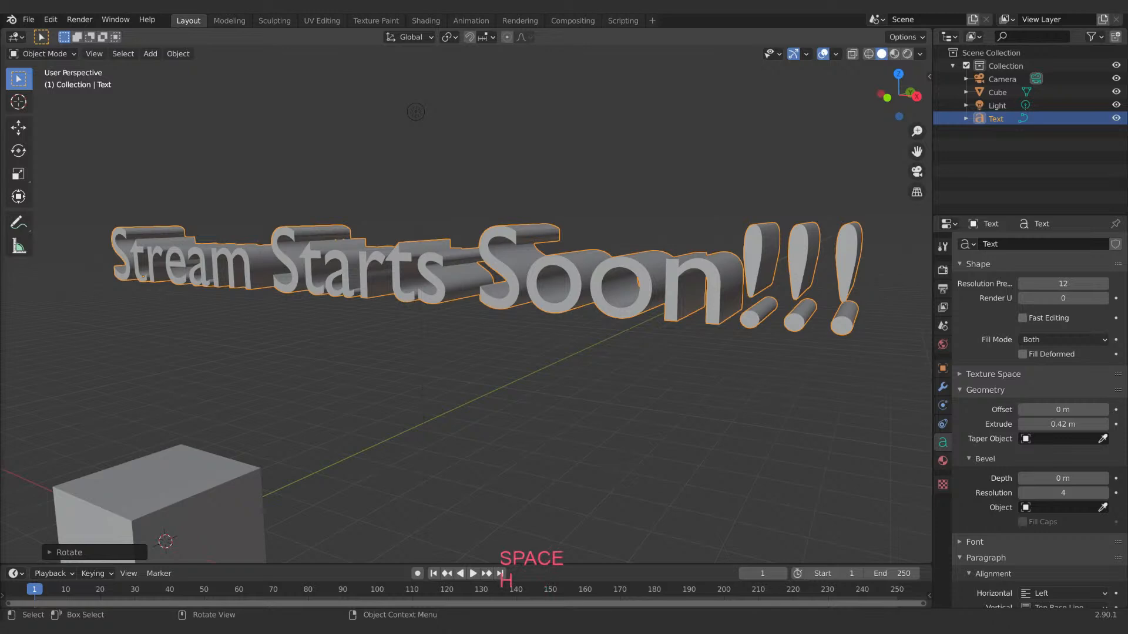
text( hprm theom ere if you d)
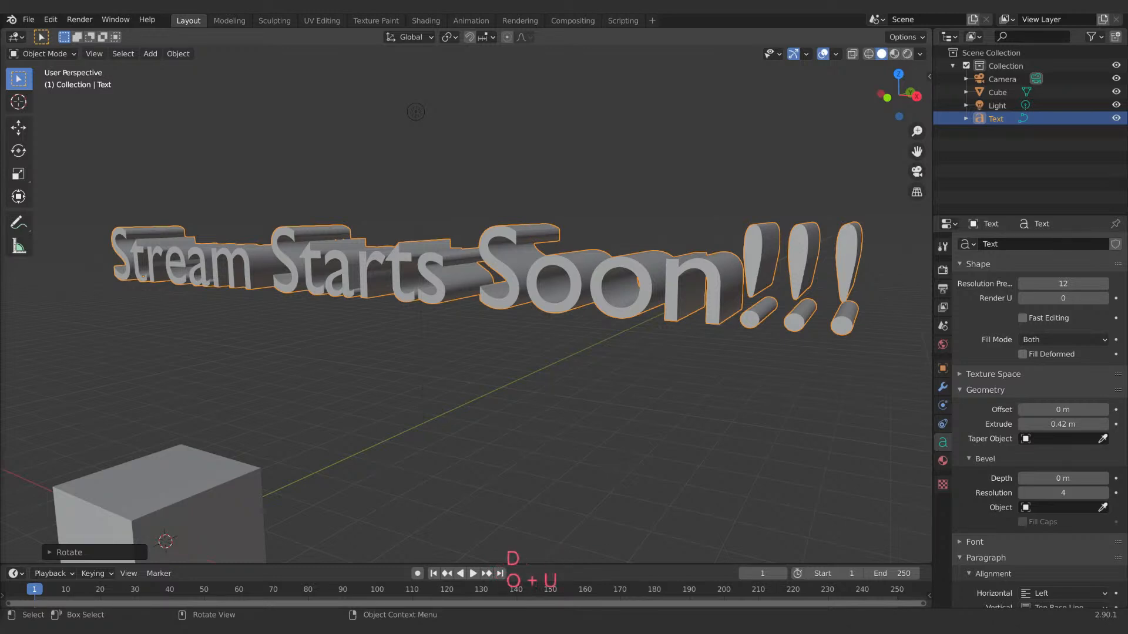
text(eotai)
key(Return)
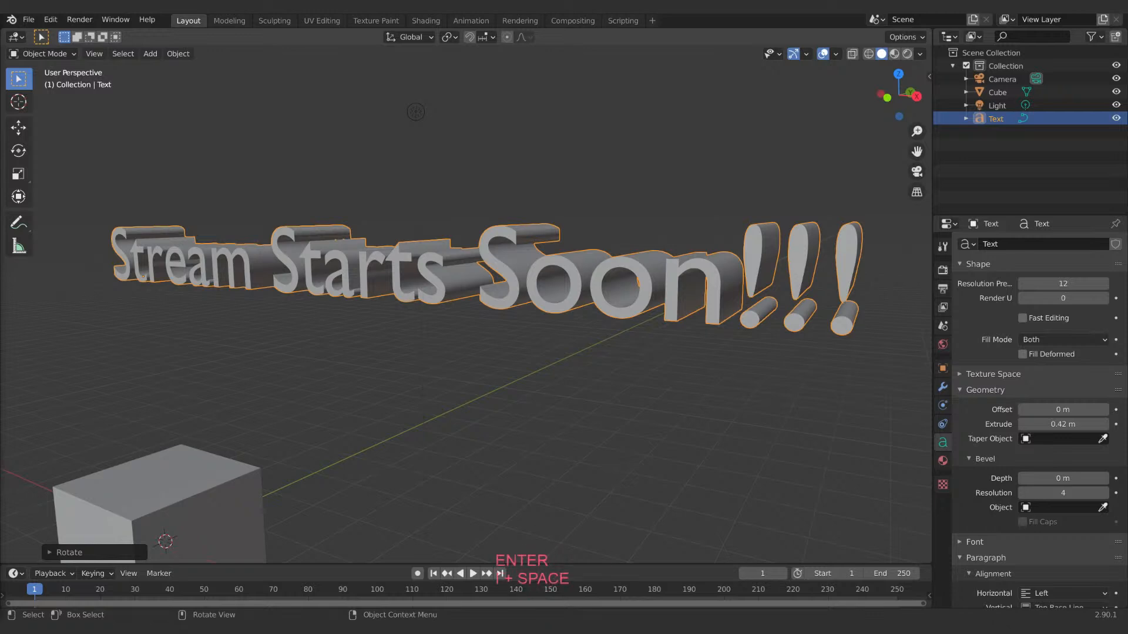
key(shift)
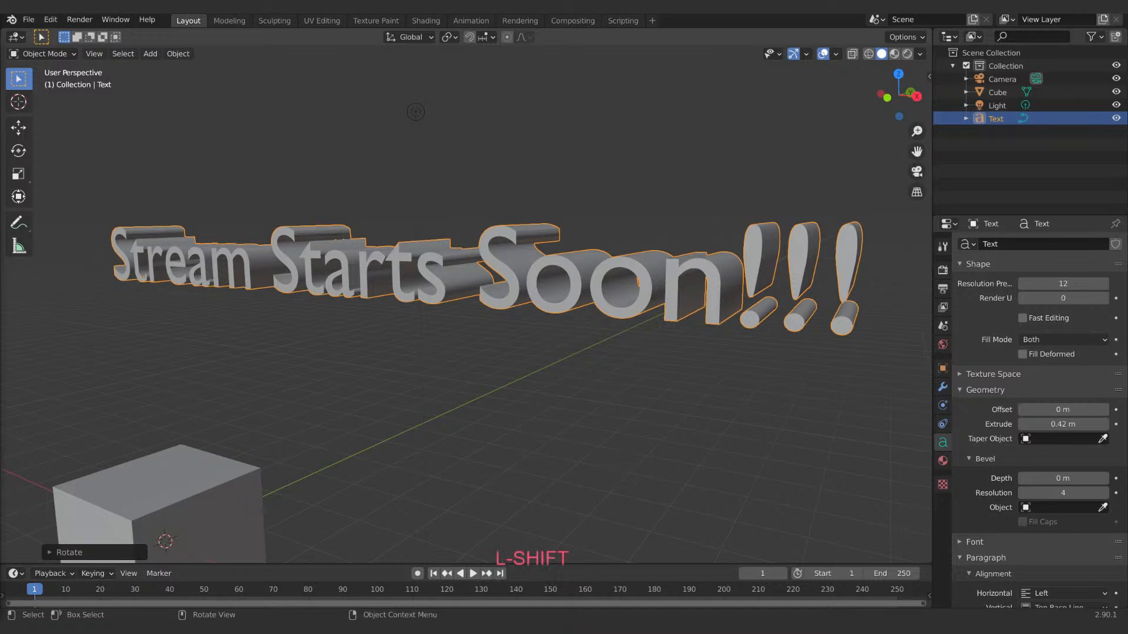
text(Who)
key(BackSpace)
key(shift+1)
key(shift+e)
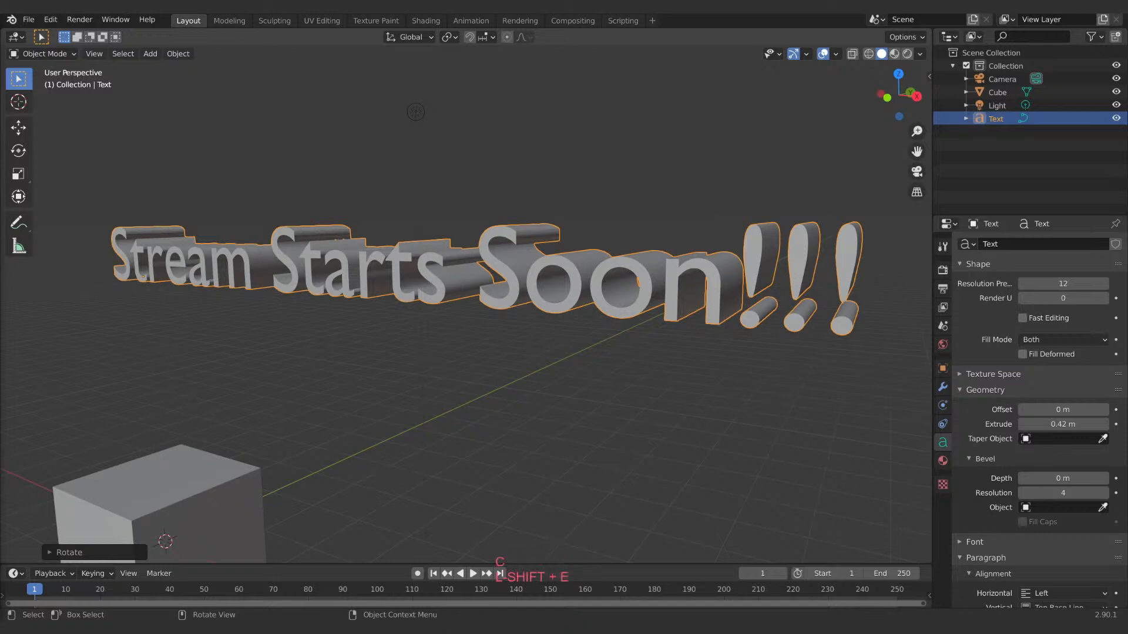
key(s)
key(shift+2)
key(shift+1)
key(Return)
key(shift)
key(n)
key(t)
key(shift+1)
key(Return)
key(shift+i)
key(t)
key(i)
key(space)
key(g)
key(u)
key(s)
key(space)
key(o)
key(space)
key(shift+2)
key(g)
key(Tab)
key(b)
key(shift+i)
key(l)
key(o)
key(d)
key(space)
key(BackSpace)
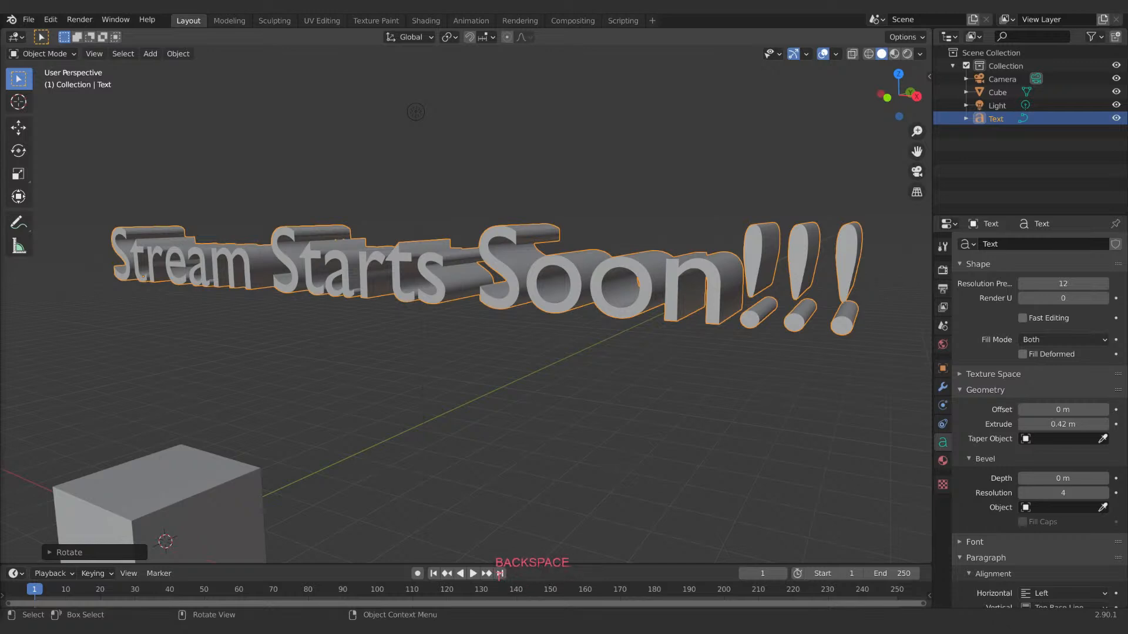
key(y)
key(space)
key(e)
key(s)
key(t)
key(e)
key(r)
key(BackSpace)
key(a)
key(y)
key(space)
key(shift+i)
key(space)
key(w)
key(a)
key(s)
key(n)
key(Return)
key(o)
key(m)
key(c)
key(h)
key(space)
key(e)
key(r)
key(shift+1)
key(Return)
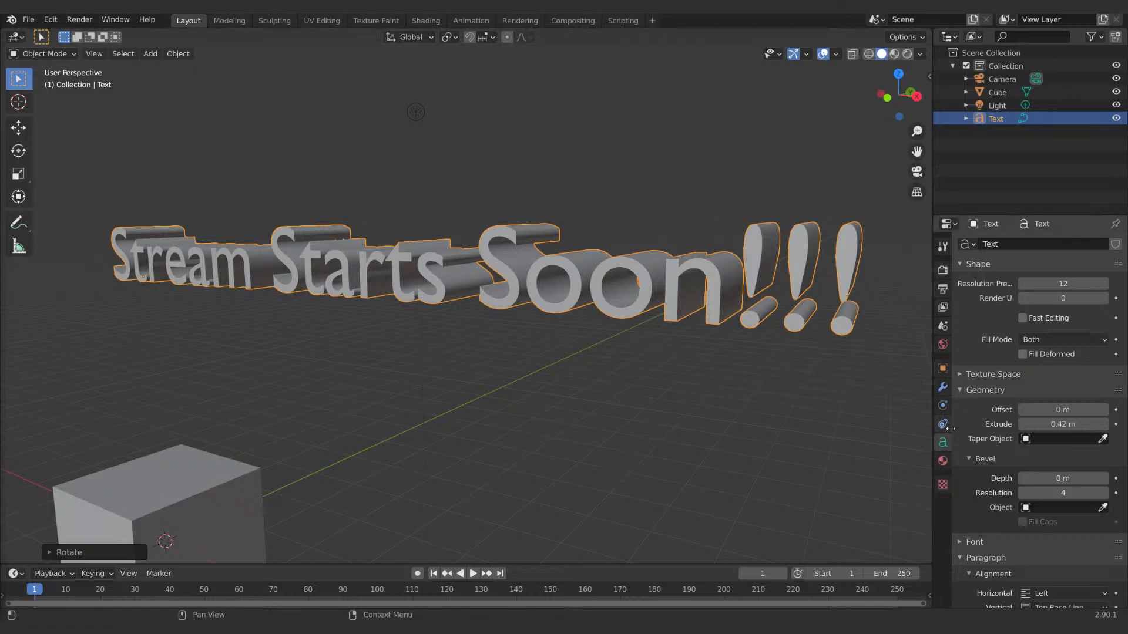
Convert the extruded "Stream Starts Soon!!!" text object to a mesh with Mesh from Curve/Meta/Surf/Text.
click(734, 186)
key(ctrl+z)
key(F3)
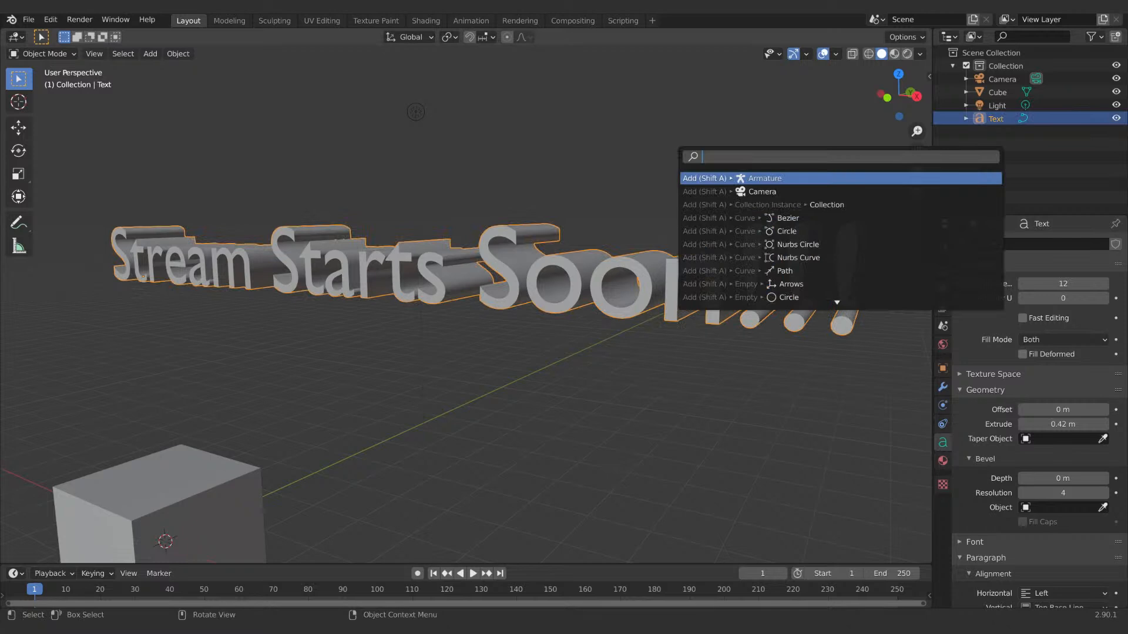
text(conver)
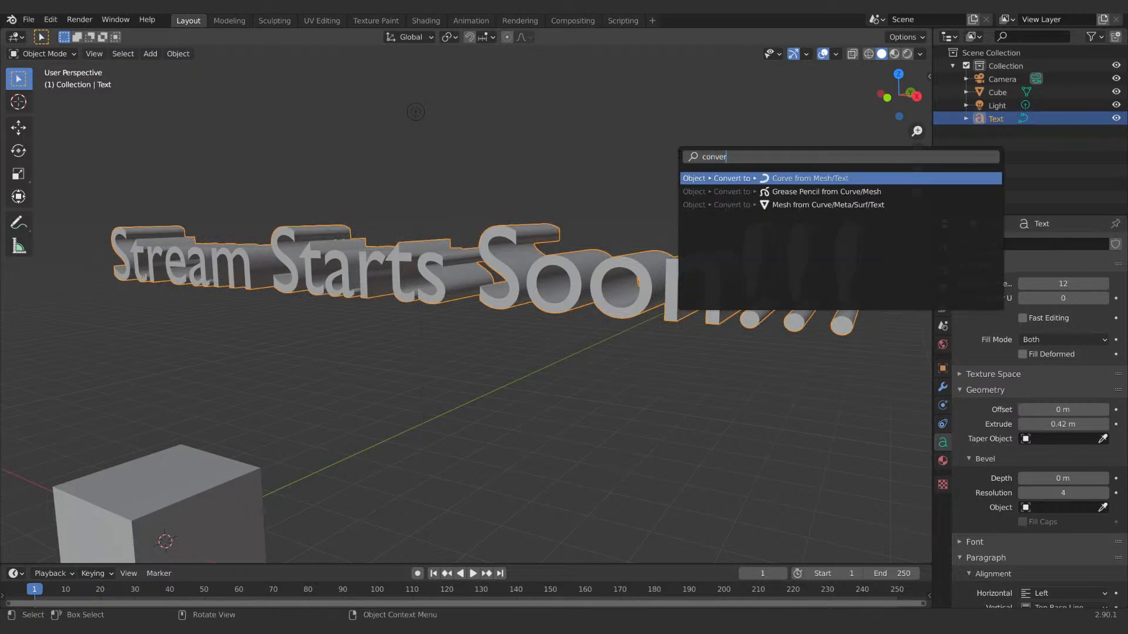
key(Down)
key(Down)
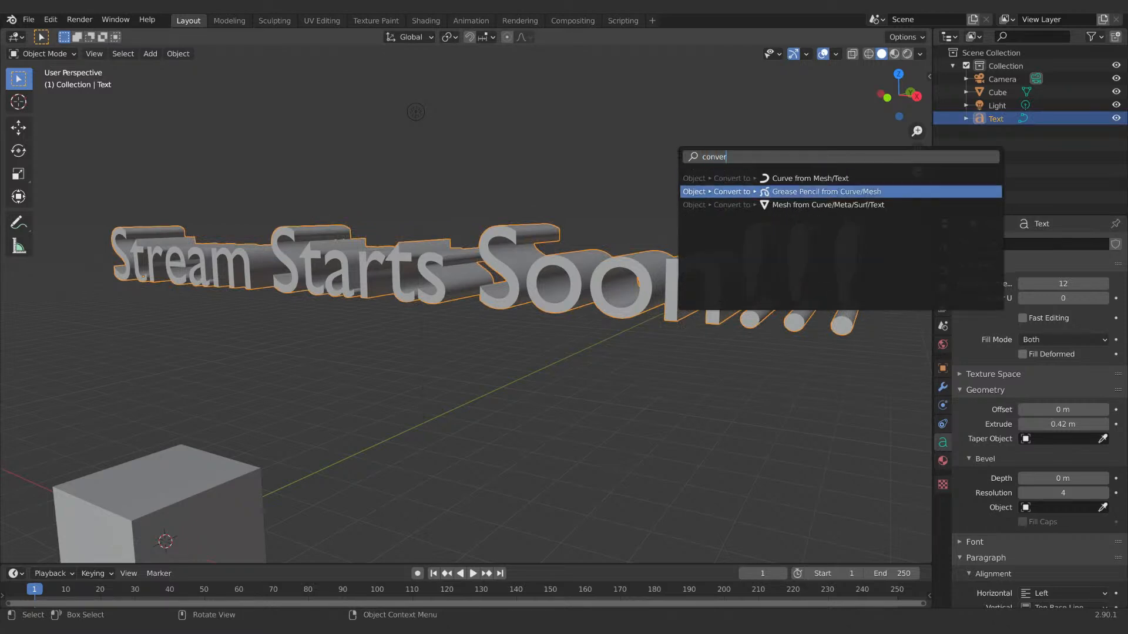
key(Return)
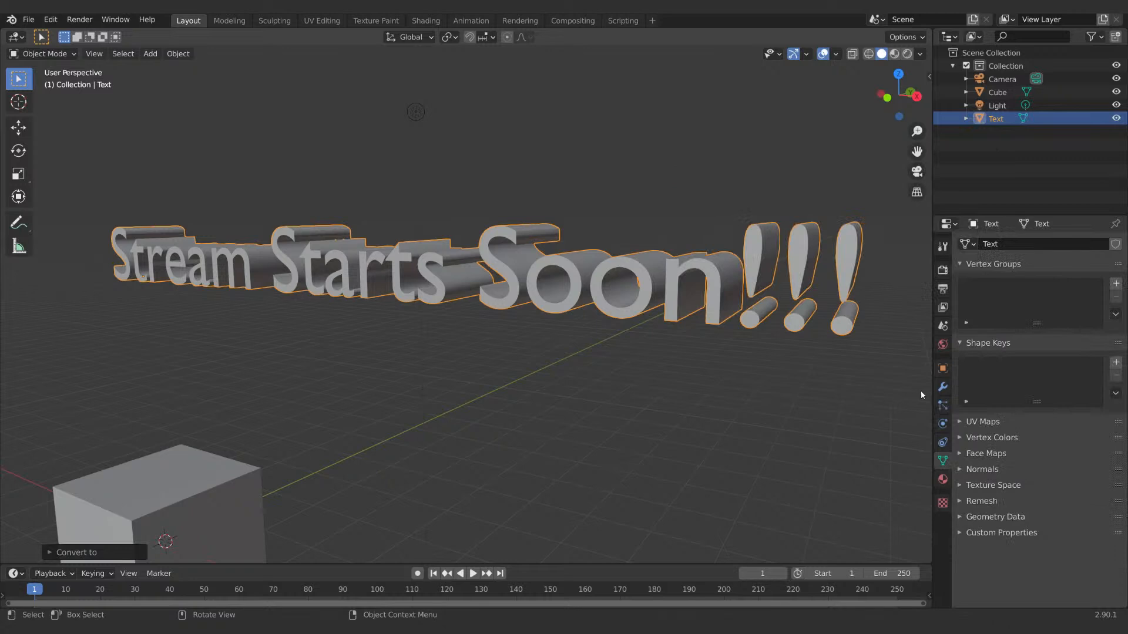
Add an emitter particle system to the text mesh and play the animation.
click(943, 404)
click(1116, 243)
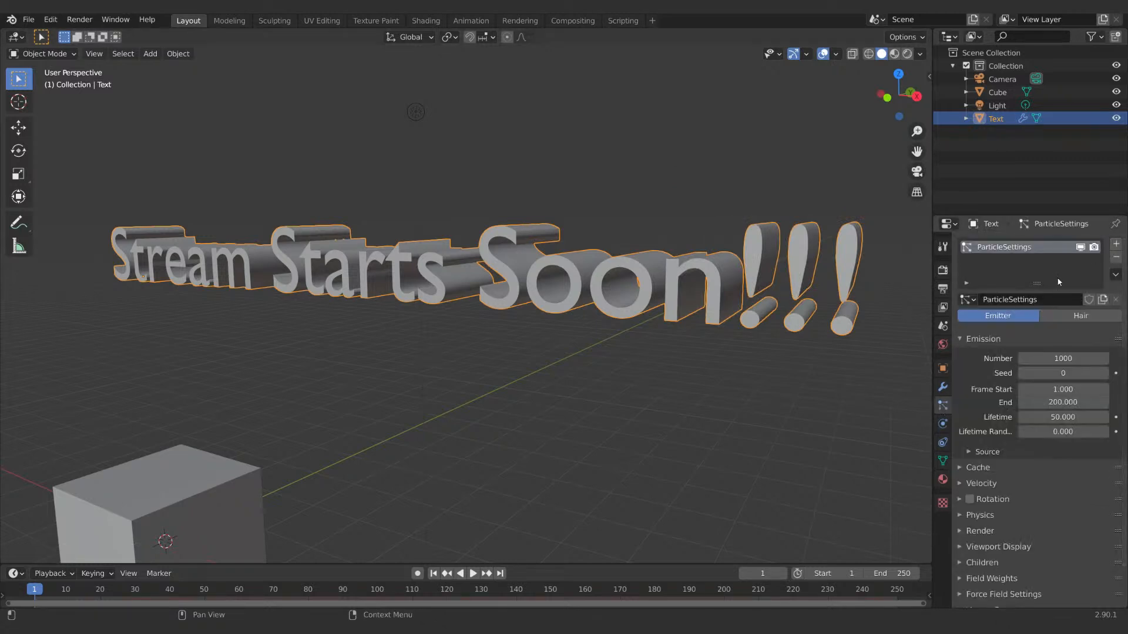
key(space)
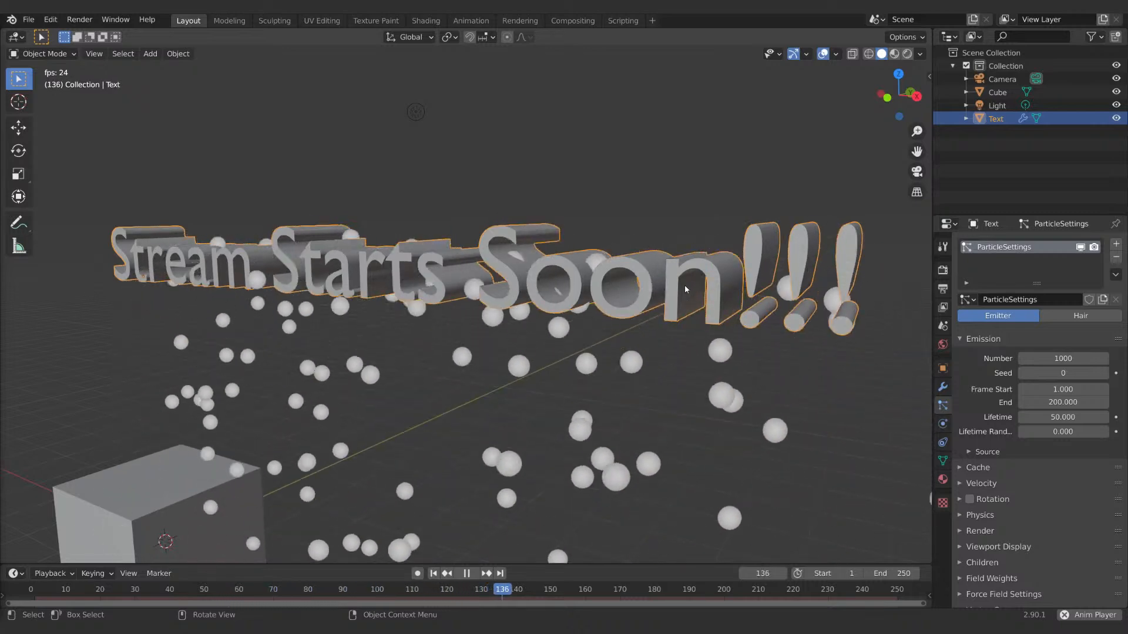
Set the text's particles to render as Object.
scroll(996, 550, down, 2)
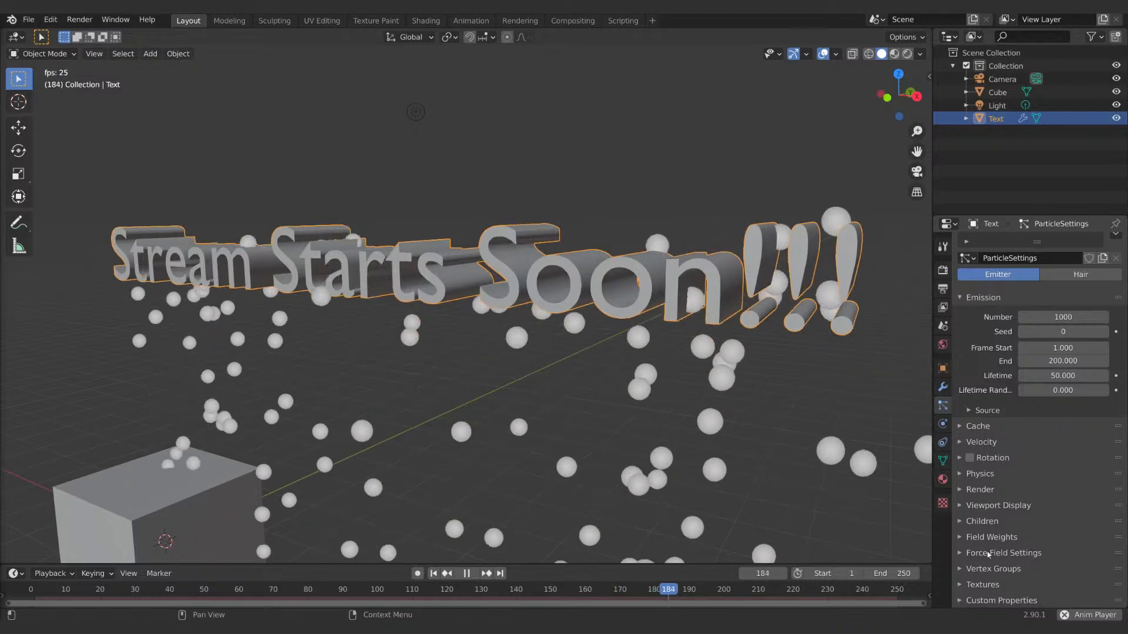
click(979, 489)
click(1062, 510)
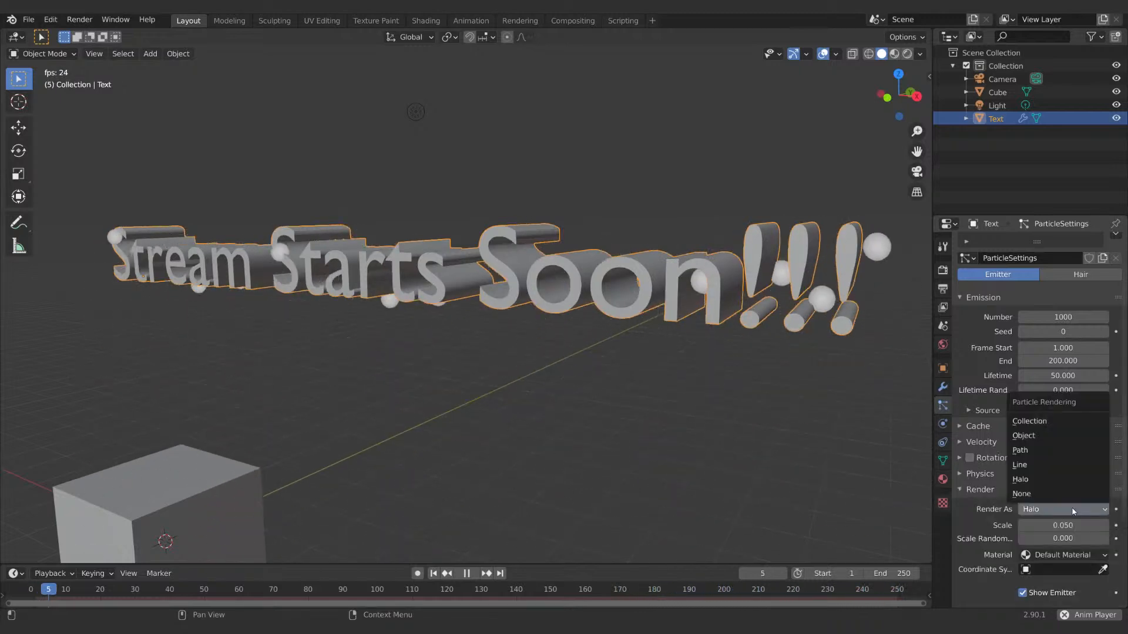
click(1034, 435)
Try using the emitting Text object itself as the particles' instance object and replay the animation from the start.
scroll(977, 557, down, 3)
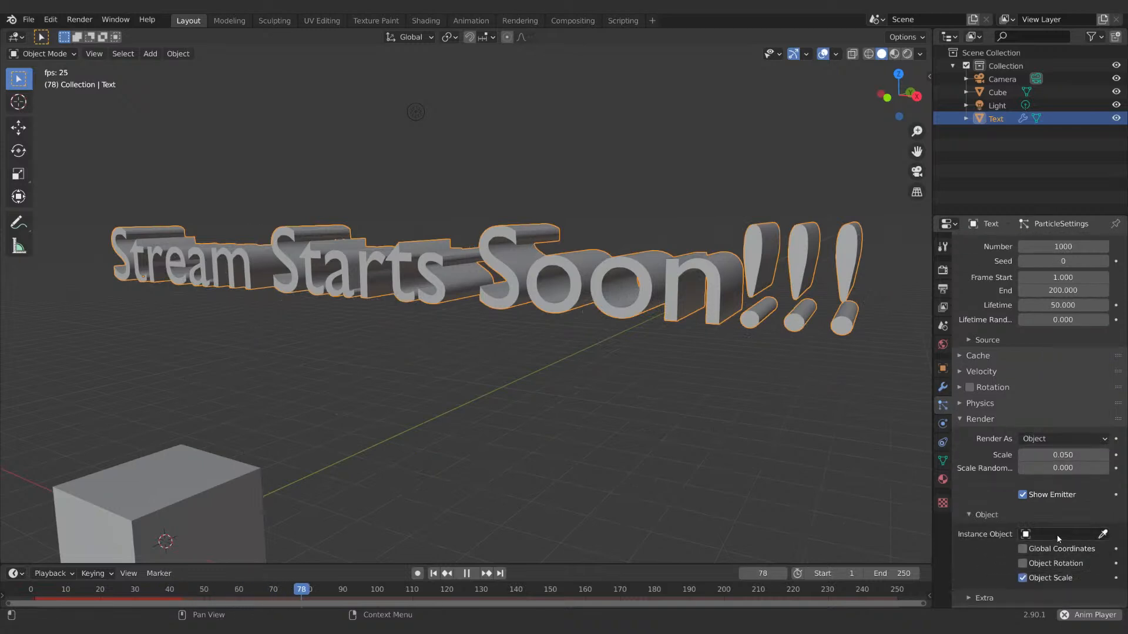
click(1058, 534)
click(1006, 437)
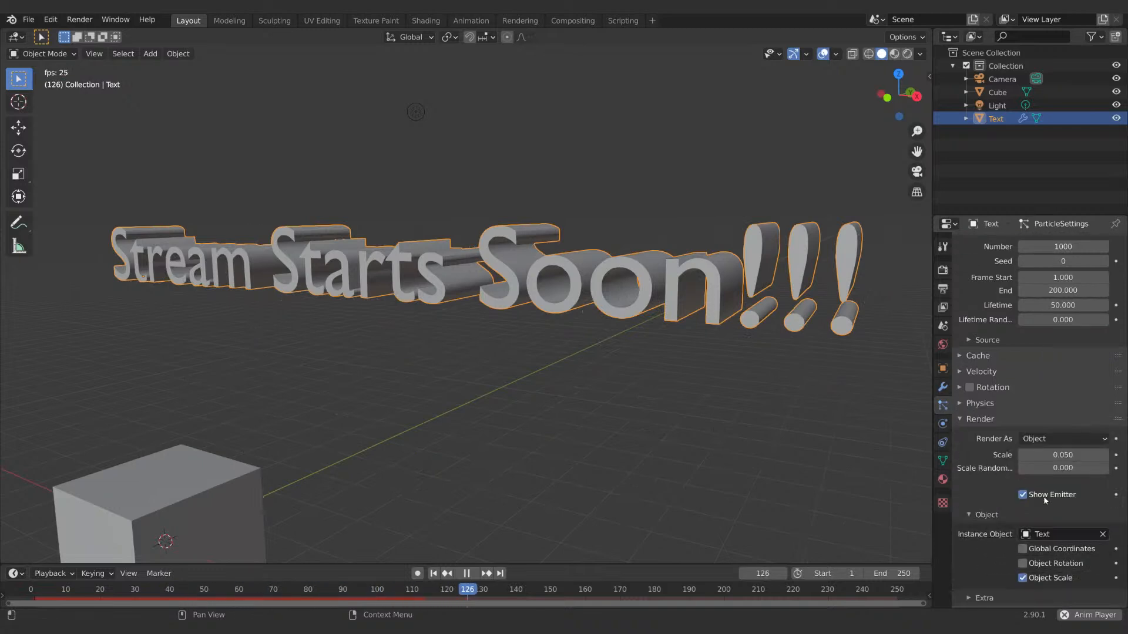
key(shift+Left)
click(1074, 534)
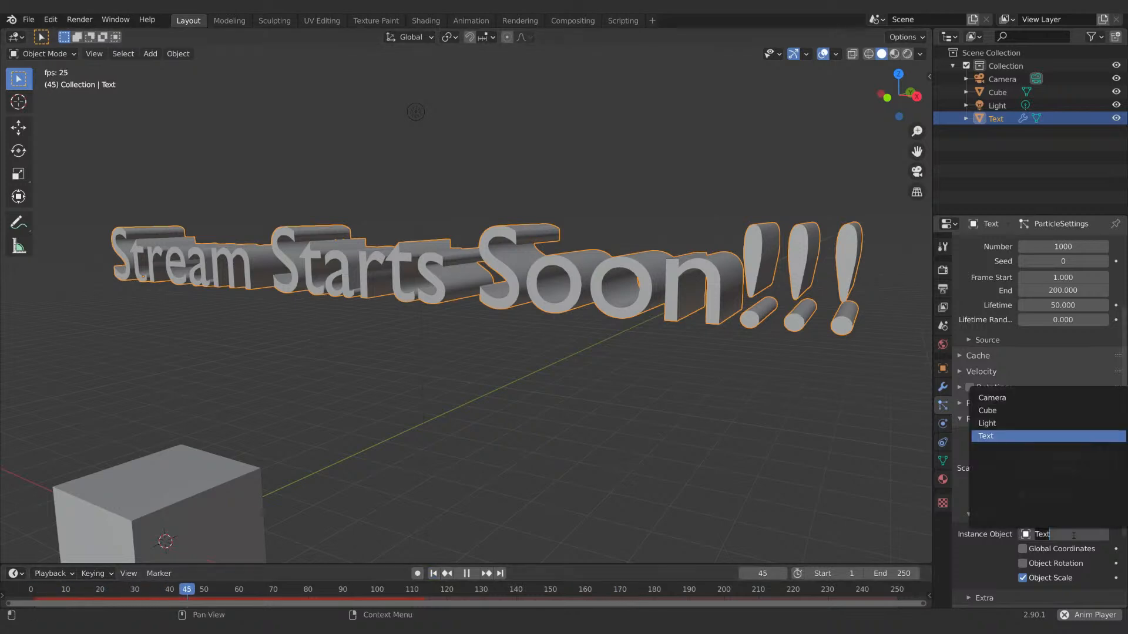
click(1019, 438)
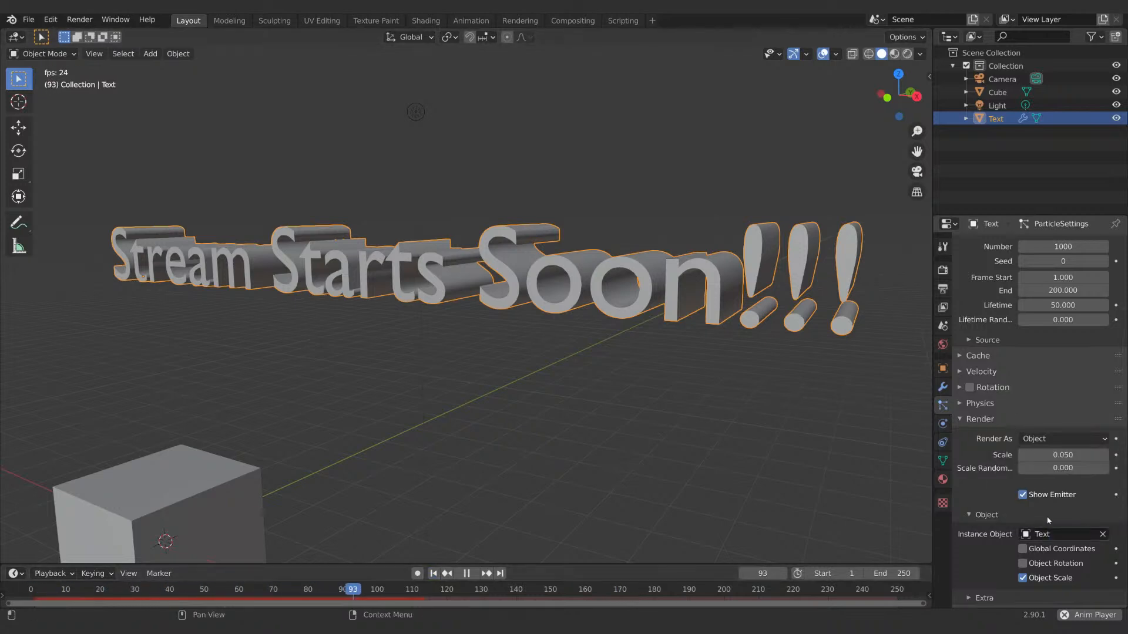
Set the particles' instance object to Cube.
click(1055, 530)
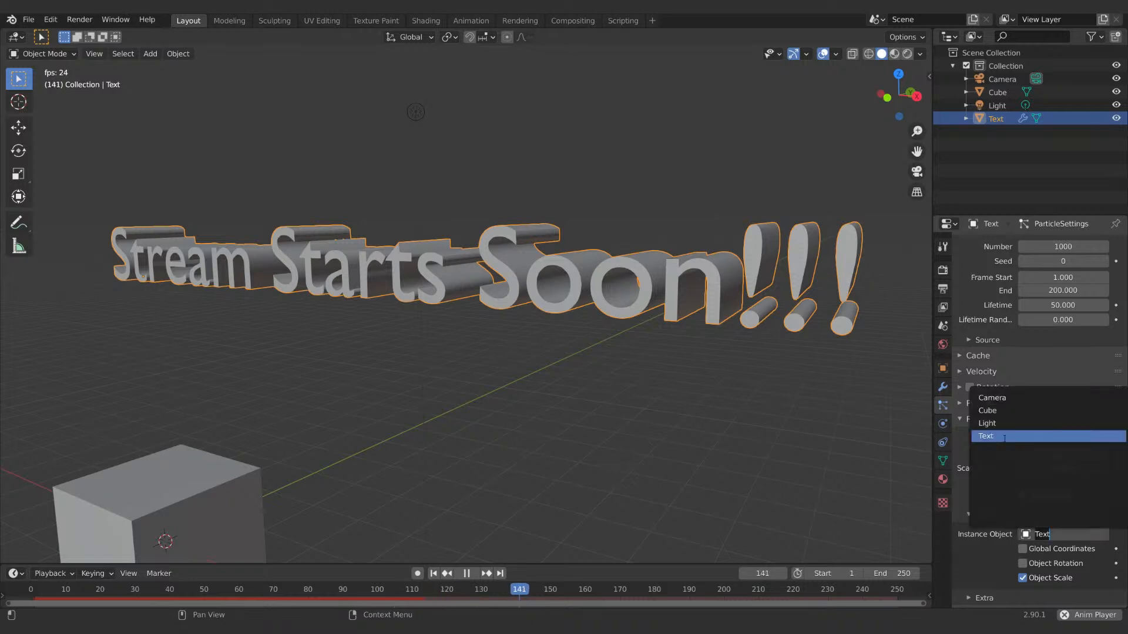
click(999, 410)
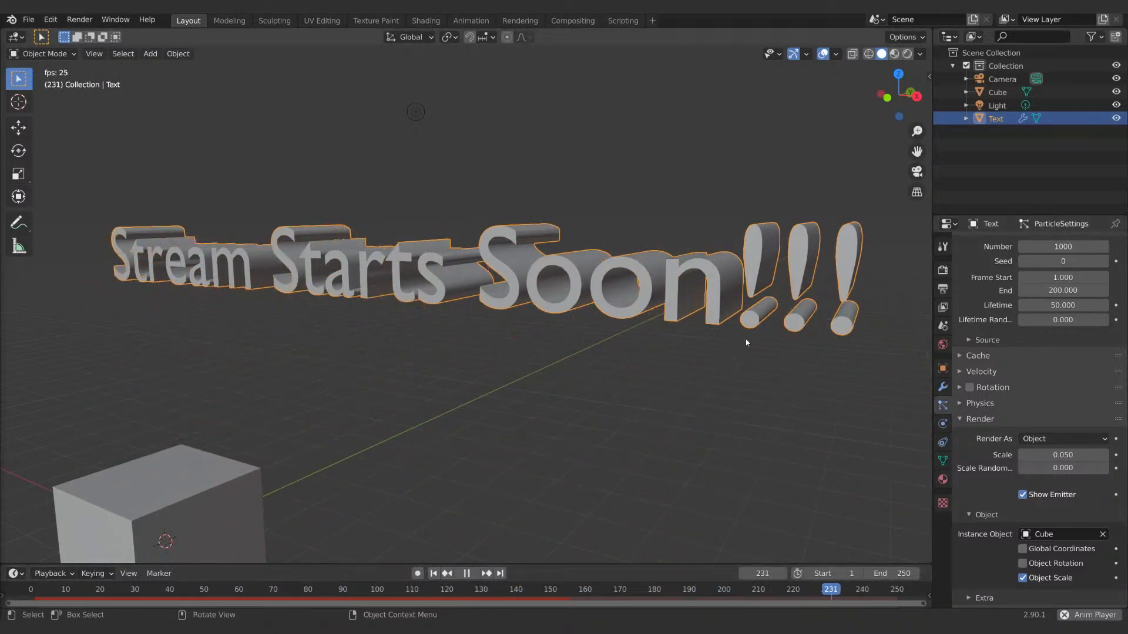
Duplicate the text mesh and place the copy just above the original.
key(shift+d)
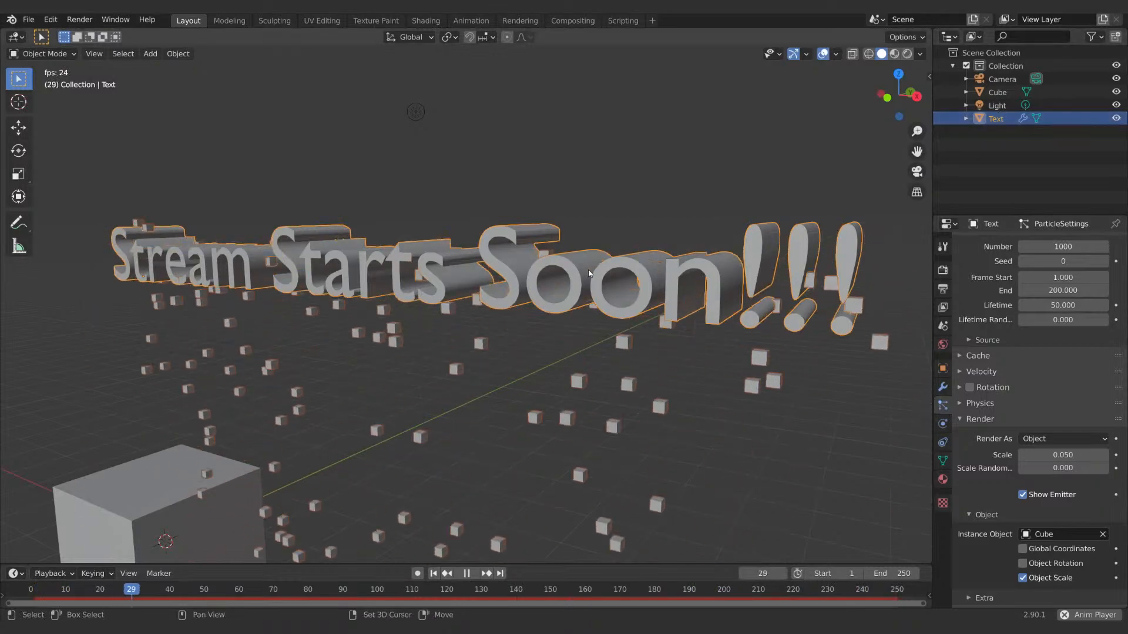
right_click(588, 270)
key(g)
click(585, 208)
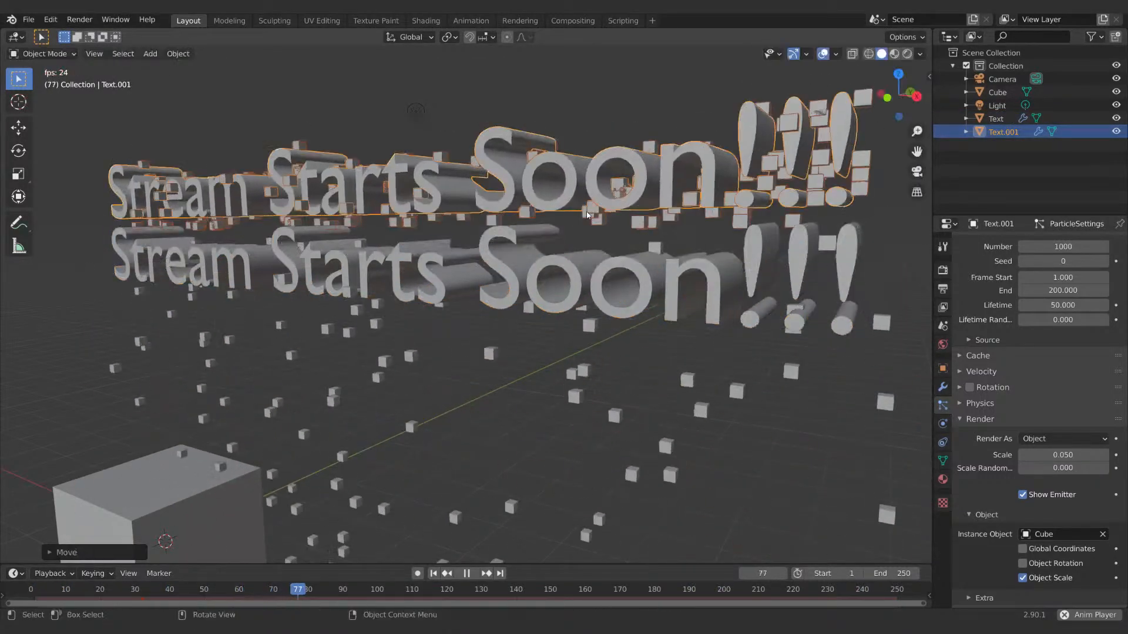
key(g)
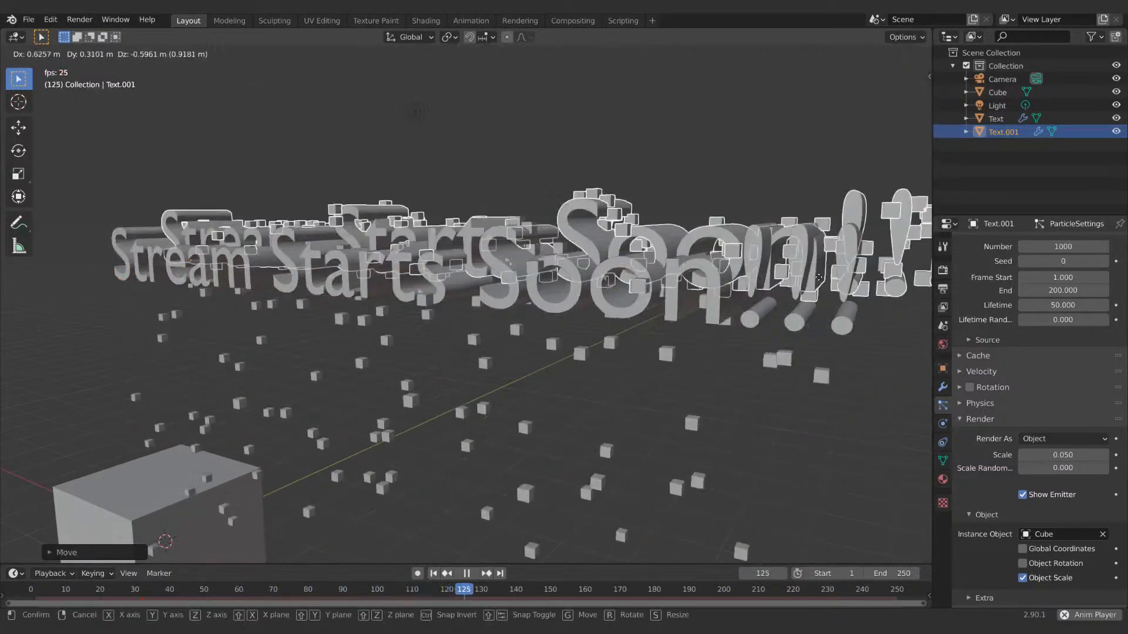
click(823, 191)
key(g)
click(810, 256)
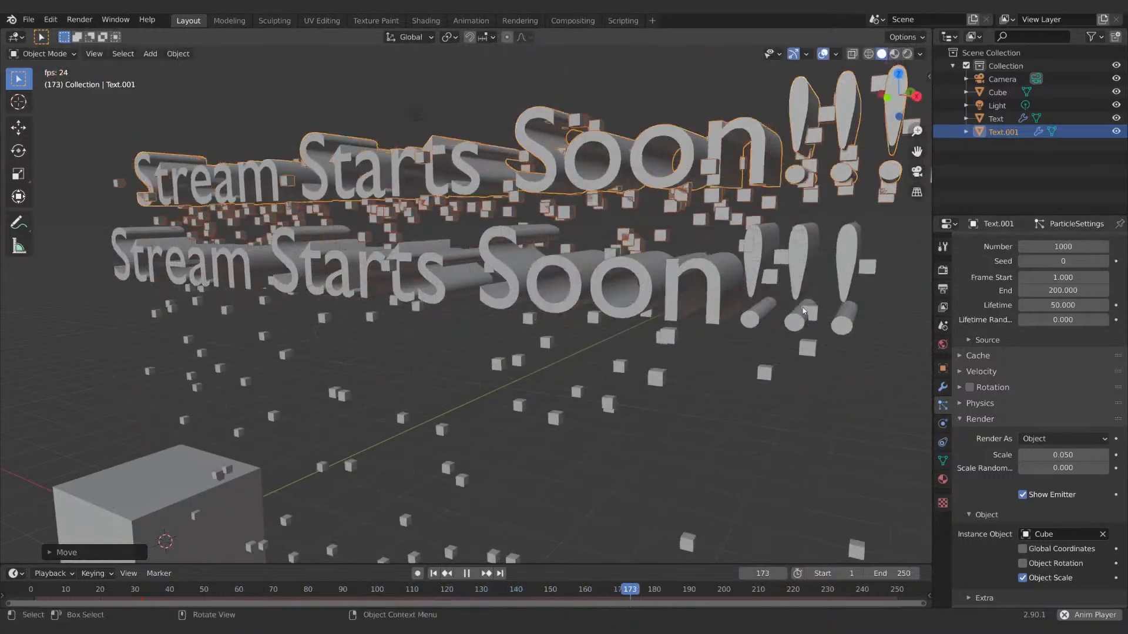
Remove the particle system from the duplicated text.
scroll(1016, 397, up, 5)
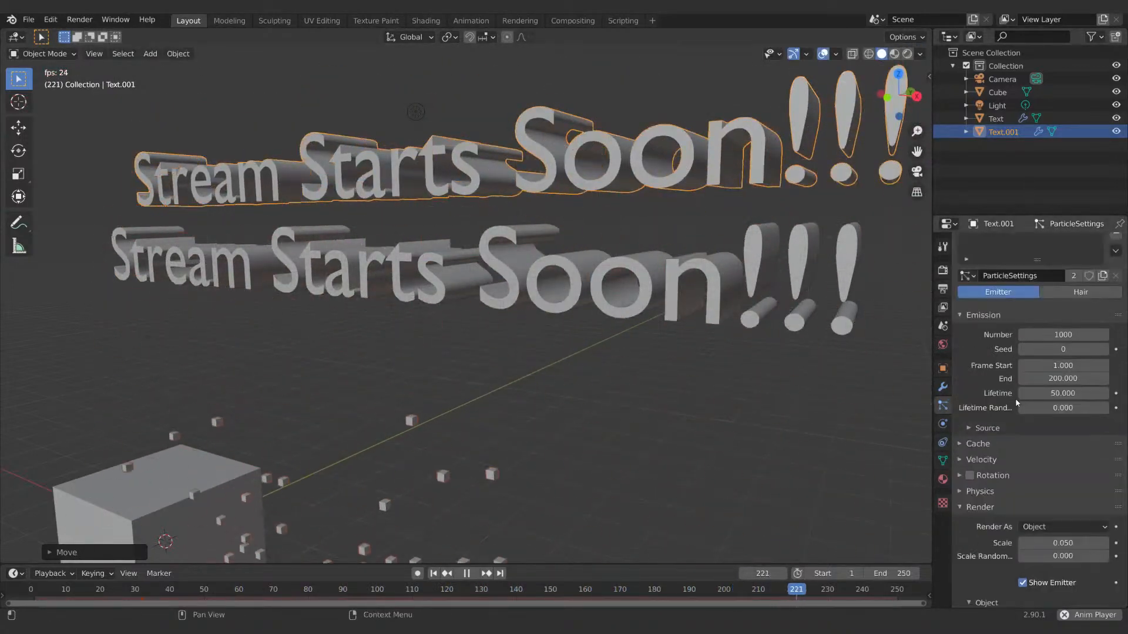
click(1116, 257)
Set the instance object of the original text's particle system to the duplicated text, Text.001.
click(996, 118)
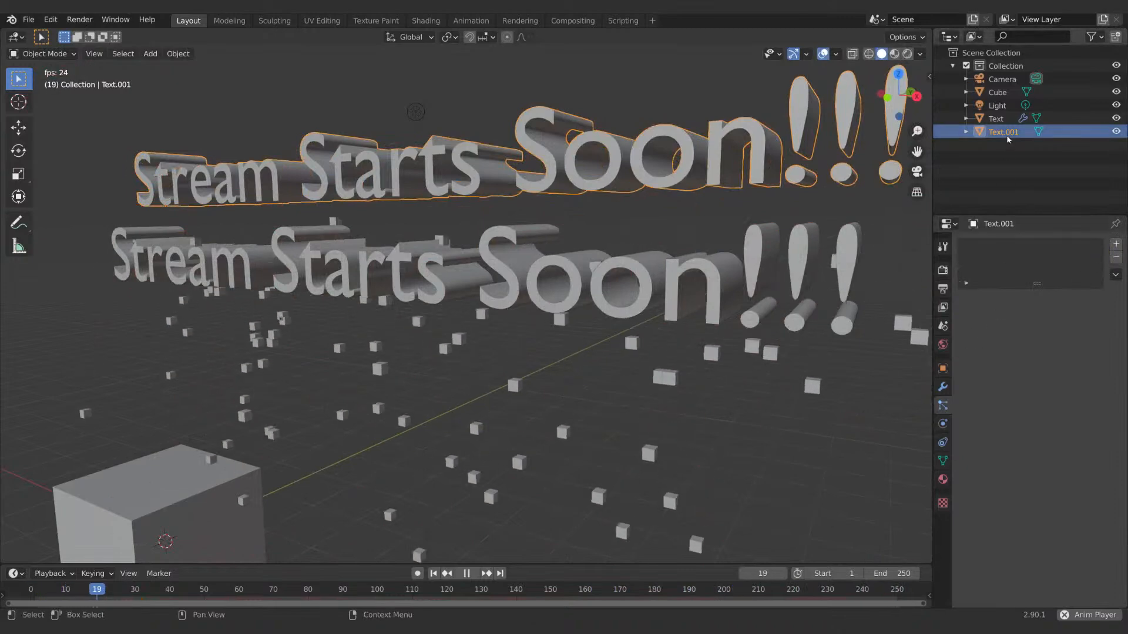
scroll(1034, 484, down, 5)
click(1067, 560)
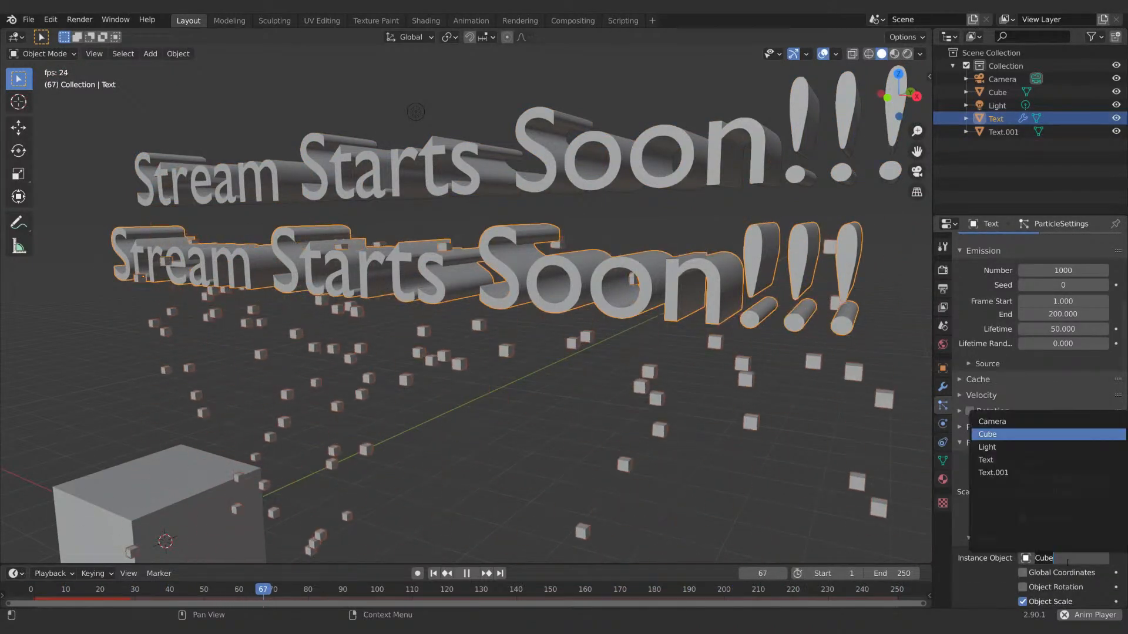
click(1018, 474)
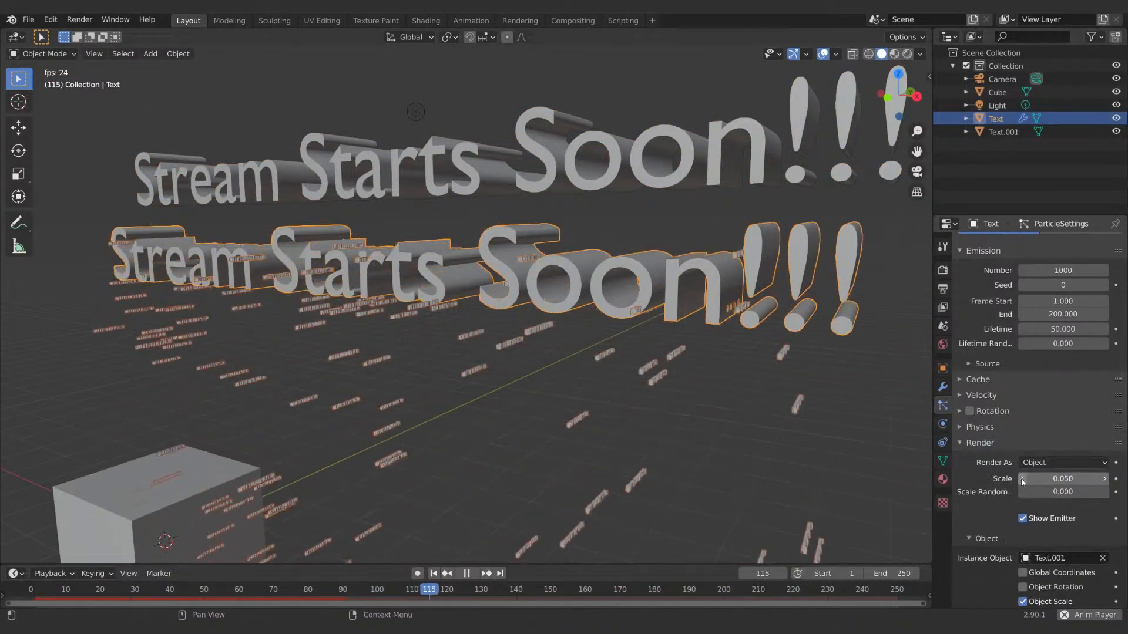
Turn off Object Scale for the text-shaped particles and set their scale to 0.220.
scroll(1005, 527, down, 4)
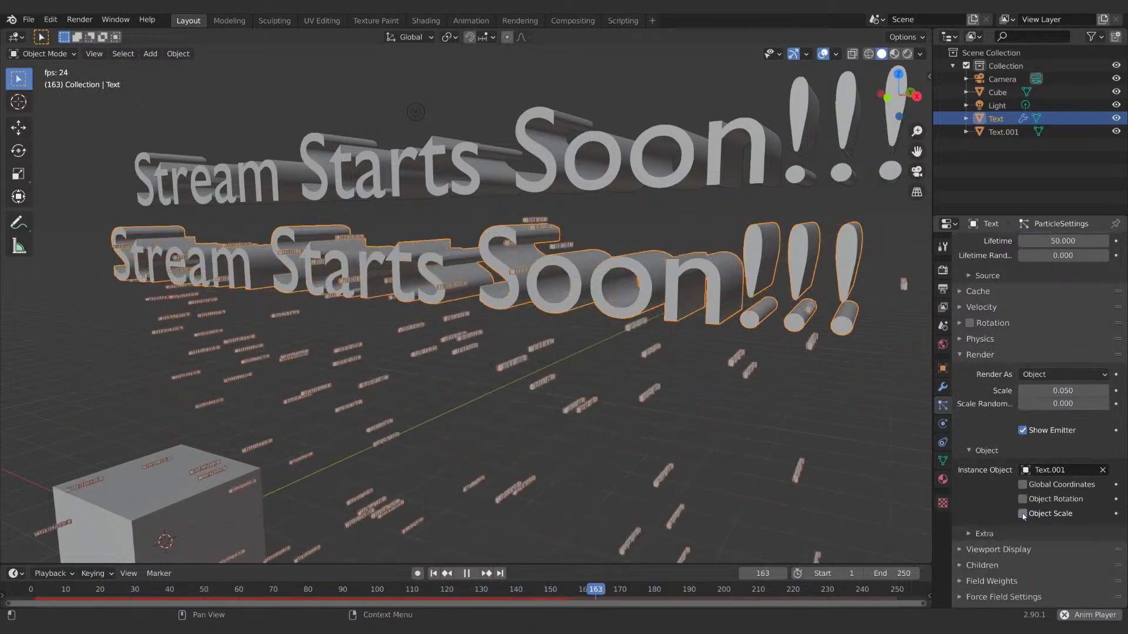
scroll(980, 519, down, 2)
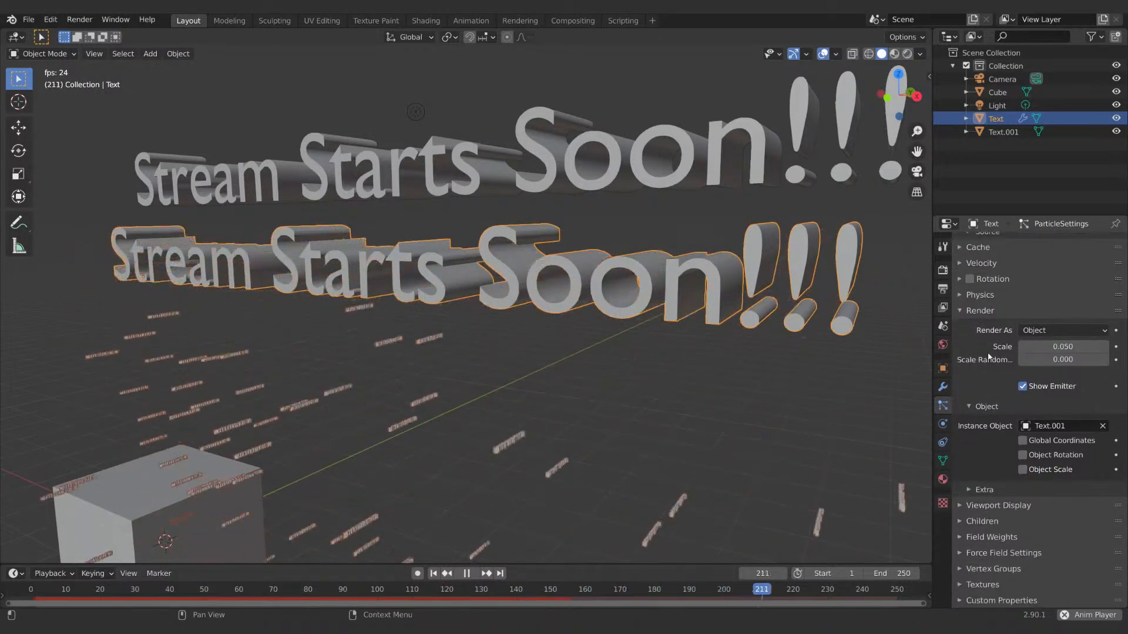
drag(1063, 347, 1068, 347)
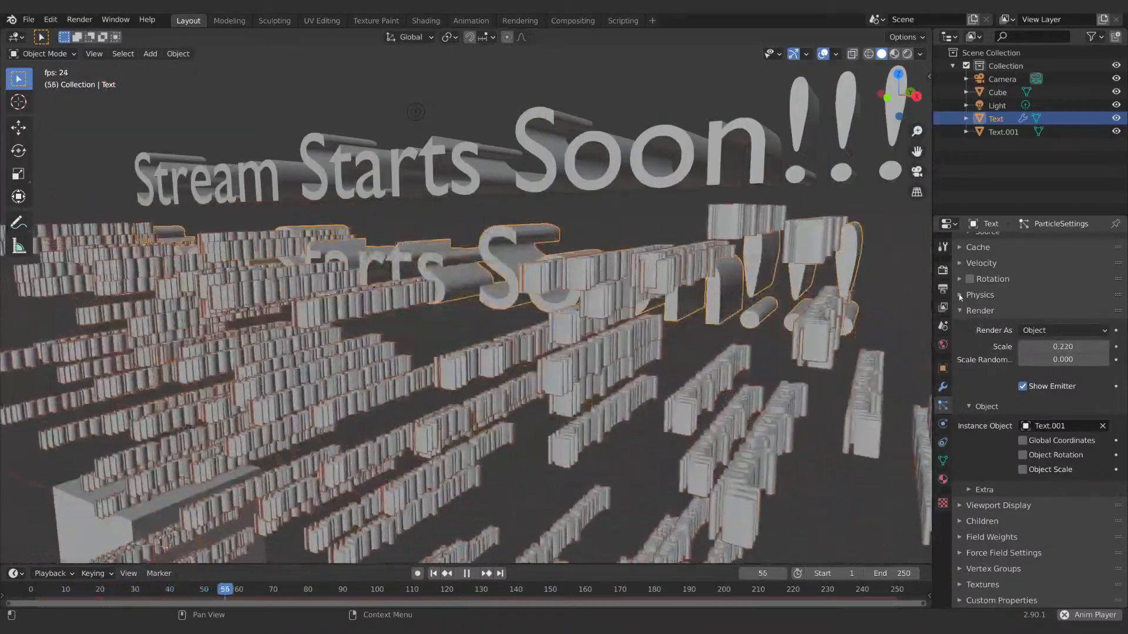
Enable particle rotation with the Dynamic option for the original text's particle system.
click(994, 280)
click(996, 280)
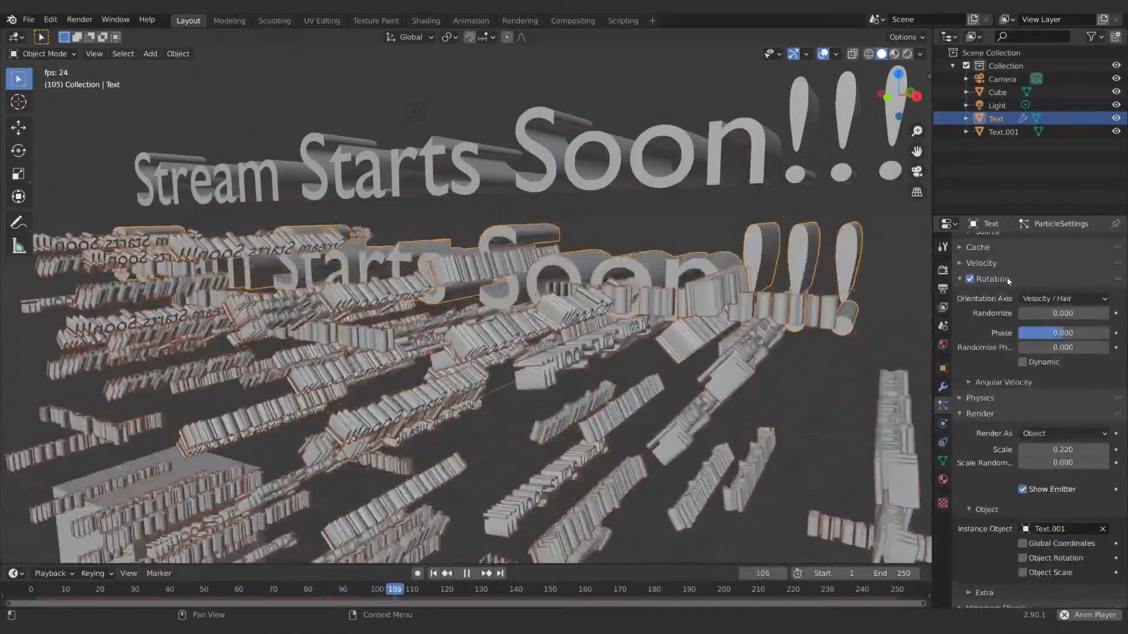
click(1022, 363)
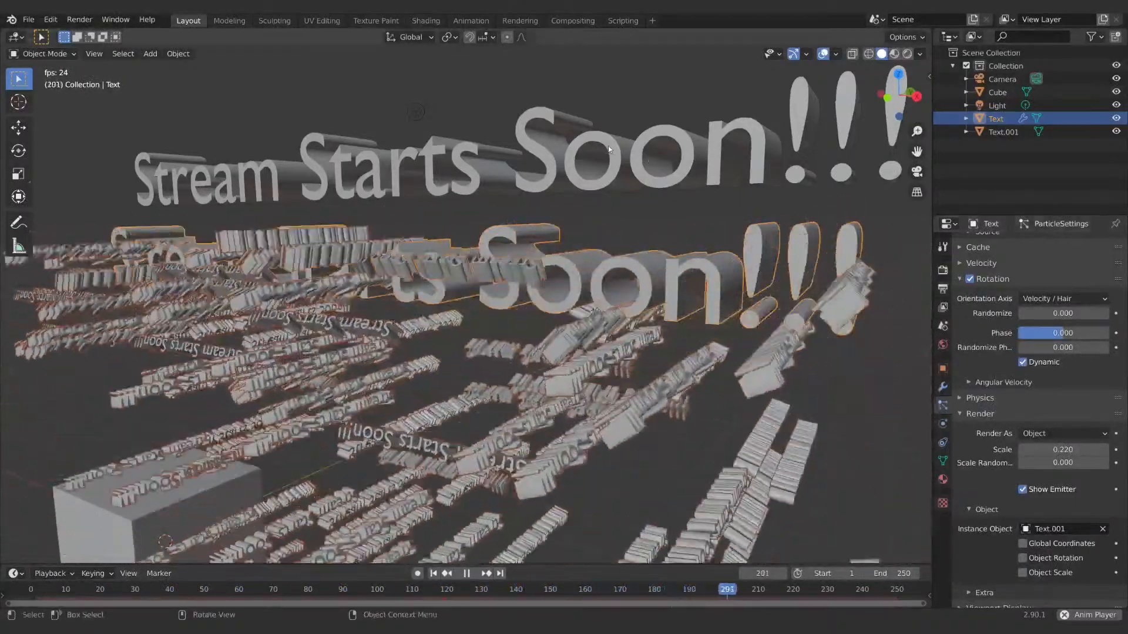
Move the duplicated text mesh higher above the original text.
click(625, 171)
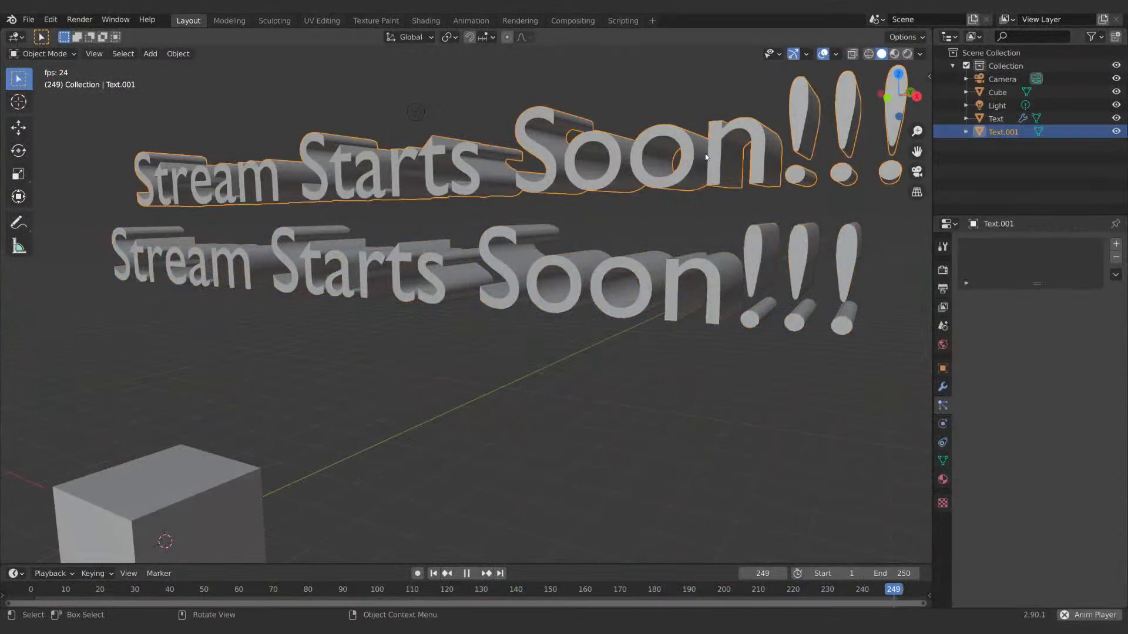
key(g)
click(740, 105)
shift+middle_drag(492, 330, 527, 235)
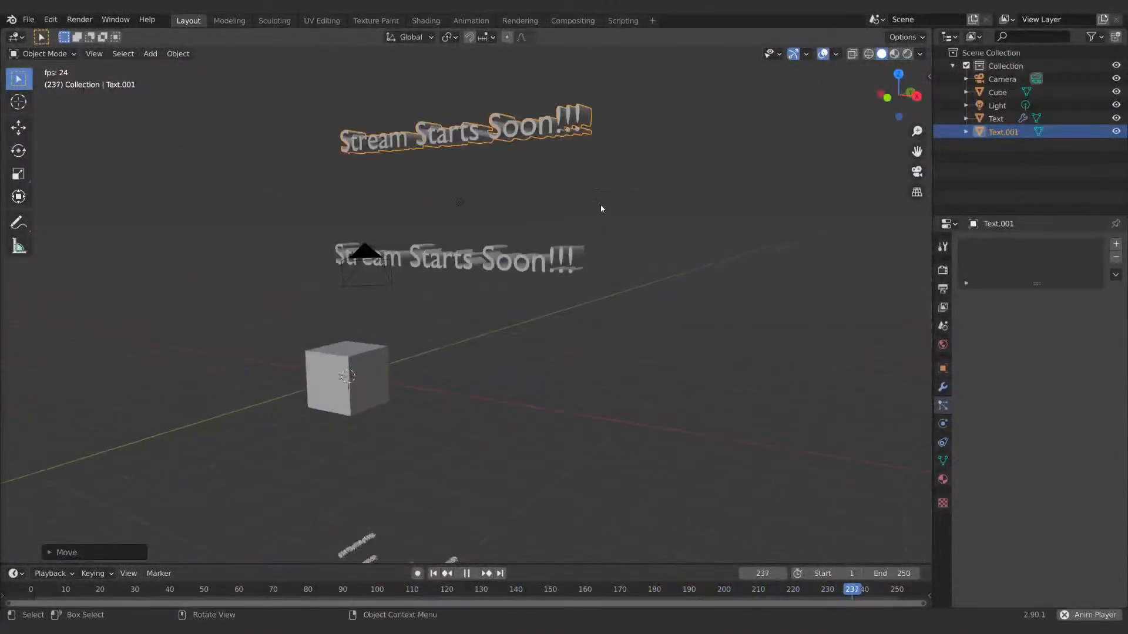
Move the cube up behind the original text and scale it up.
scroll(600, 208, up, 2)
middle_drag(489, 272, 565, 283)
scroll(548, 294, up, 3)
scroll(567, 286, down, 2)
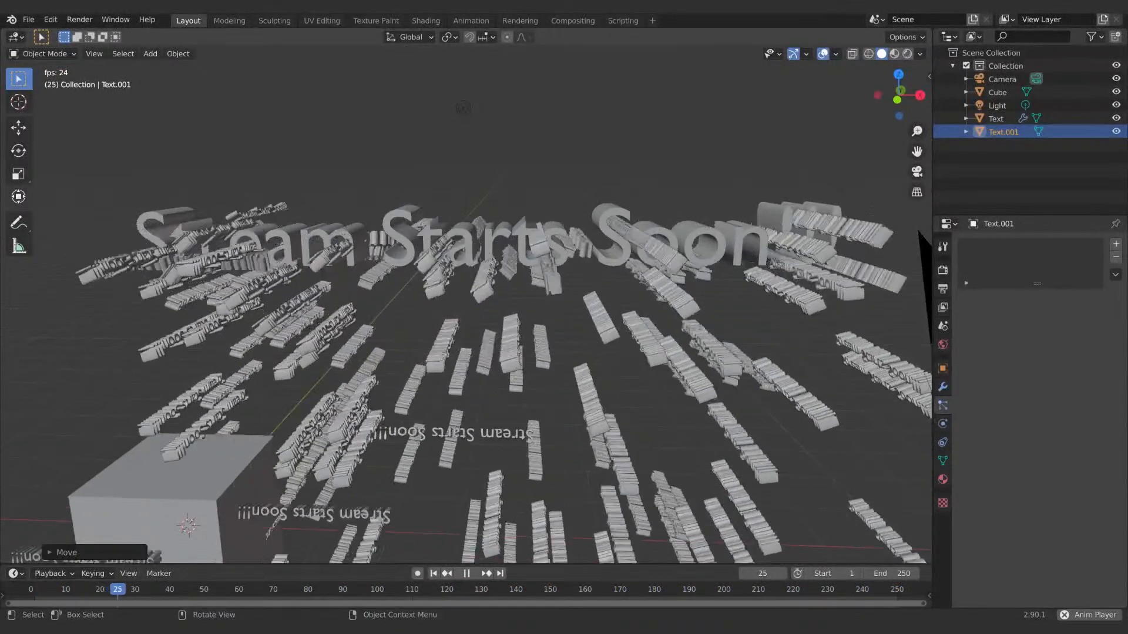
click(134, 497)
key(g)
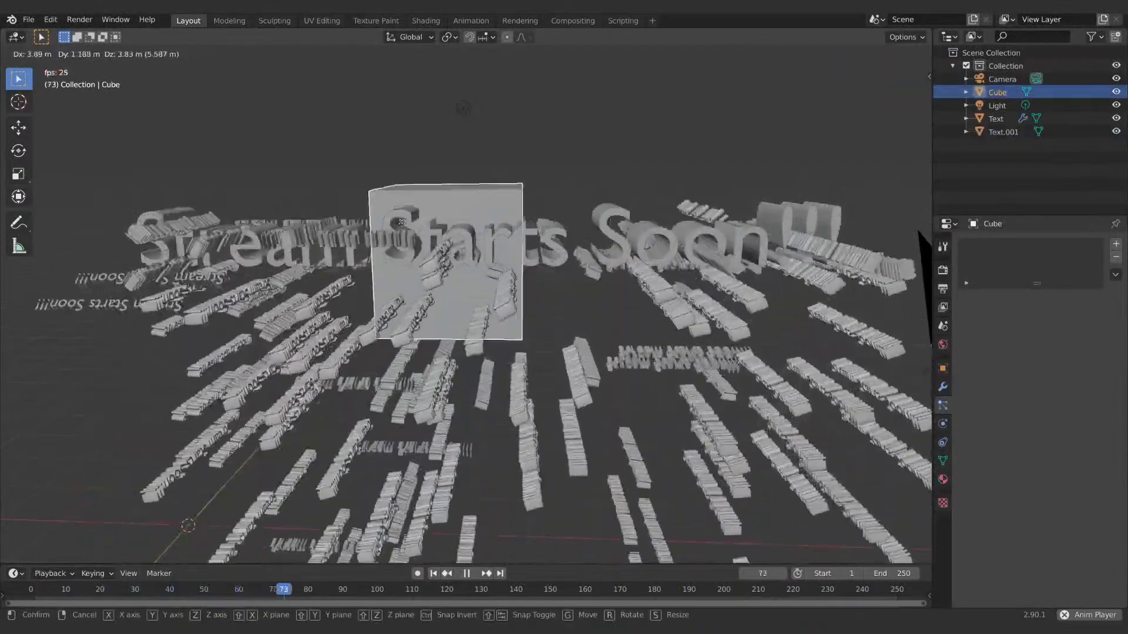
click(428, 151)
key(s)
click(532, 177)
In the duplicated text's mesh, move the first letter "S" out of the word "Stream" and rotate it.
middle_drag(534, 190, 467, 325)
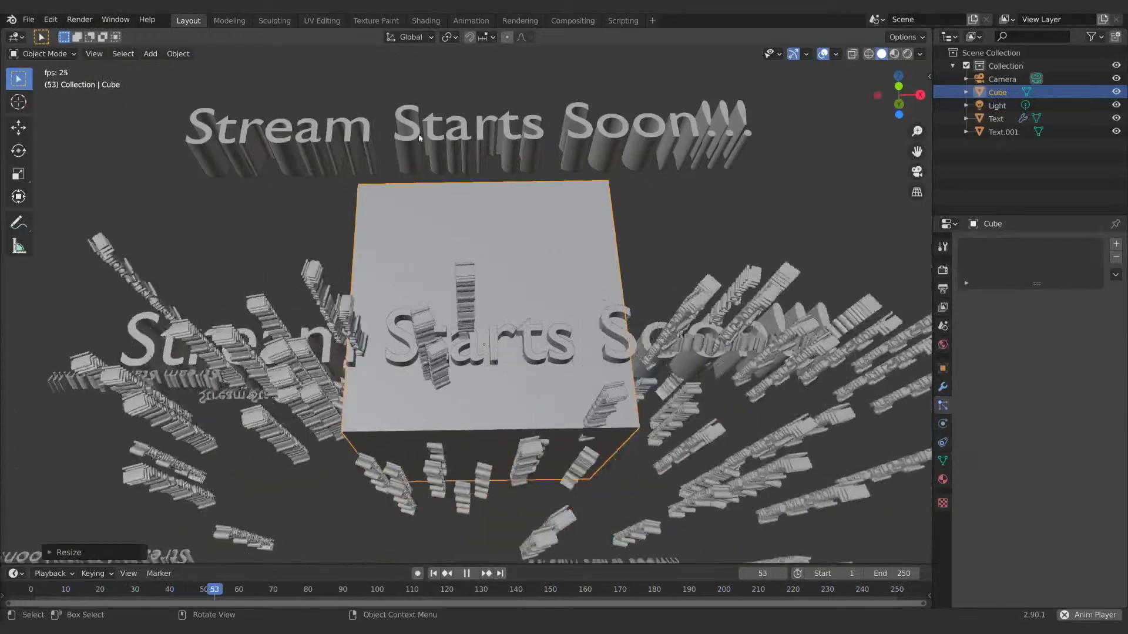
click(414, 138)
key(Tab)
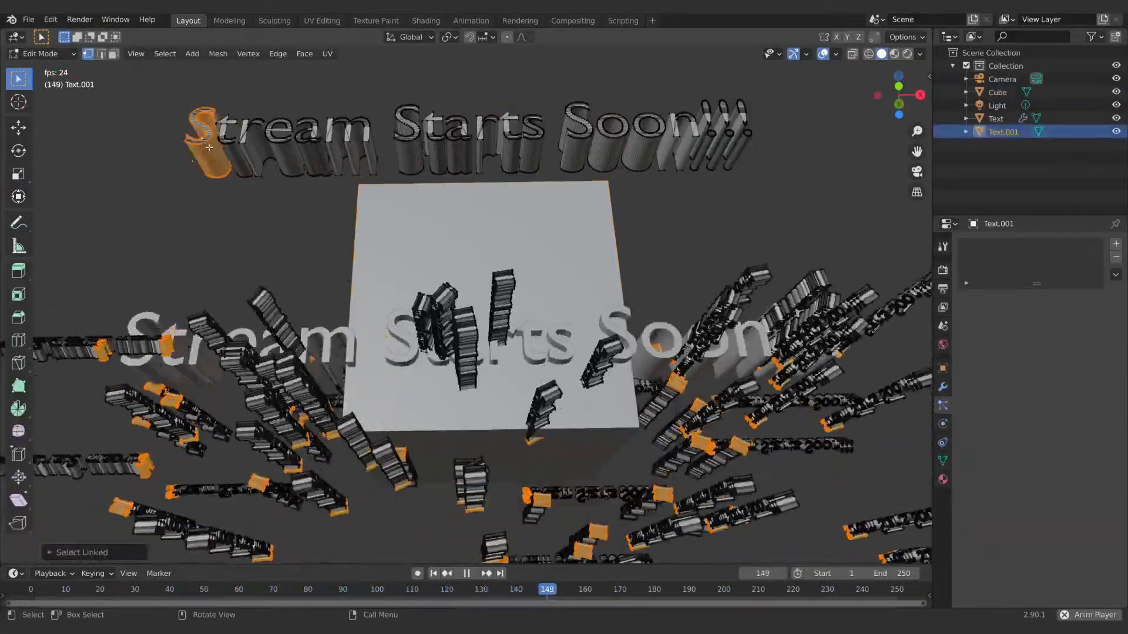
key(g)
click(370, 245)
key(r)
click(342, 92)
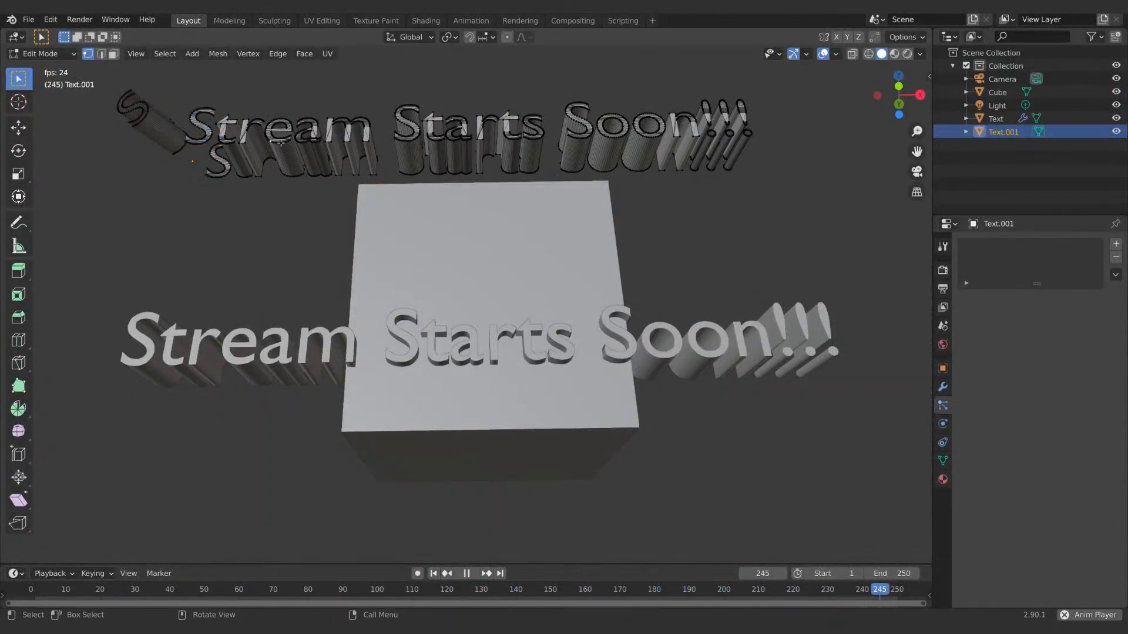
Enlarge a letter in "Stream" and move, enlarge and rotate the "S" of "Starts" in the duplicated text's mesh.
key(s)
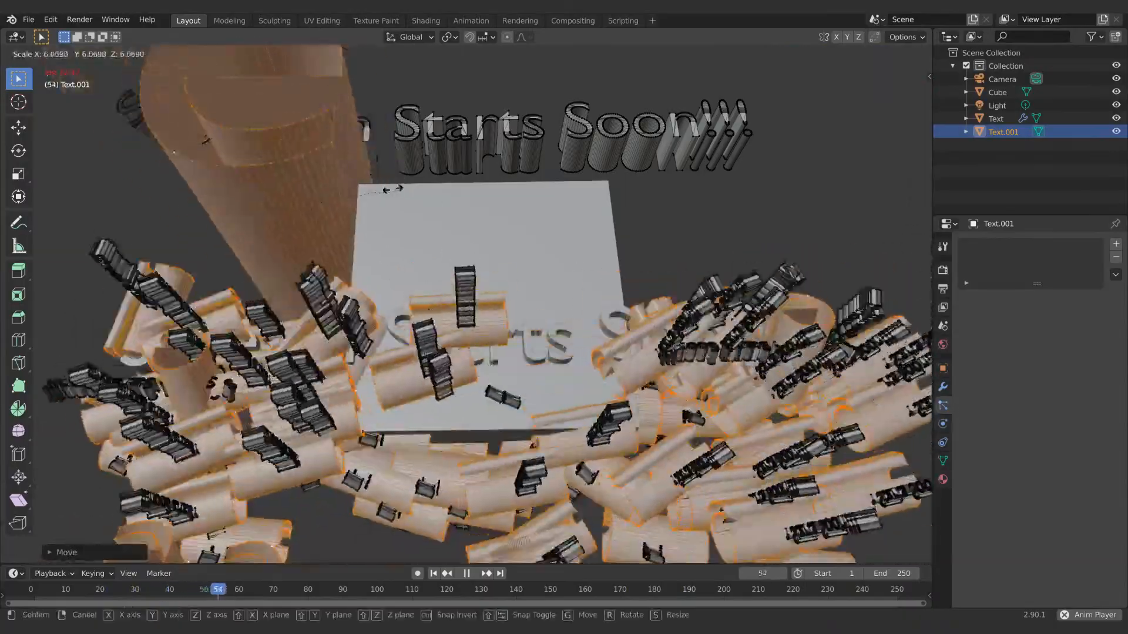
click(353, 171)
click(414, 113)
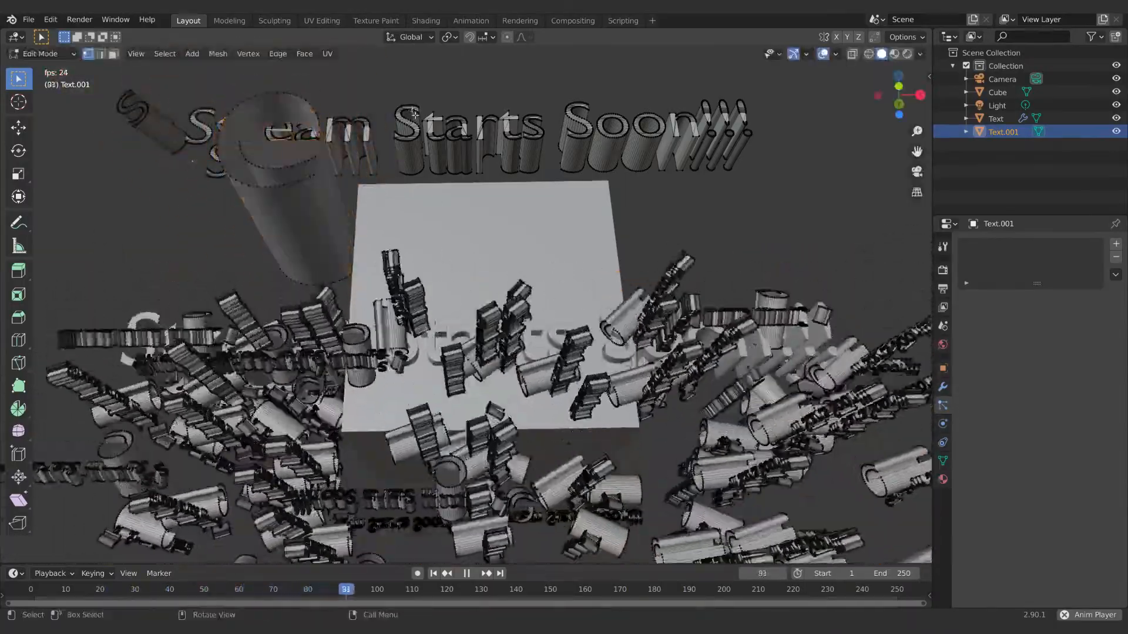
key(s)
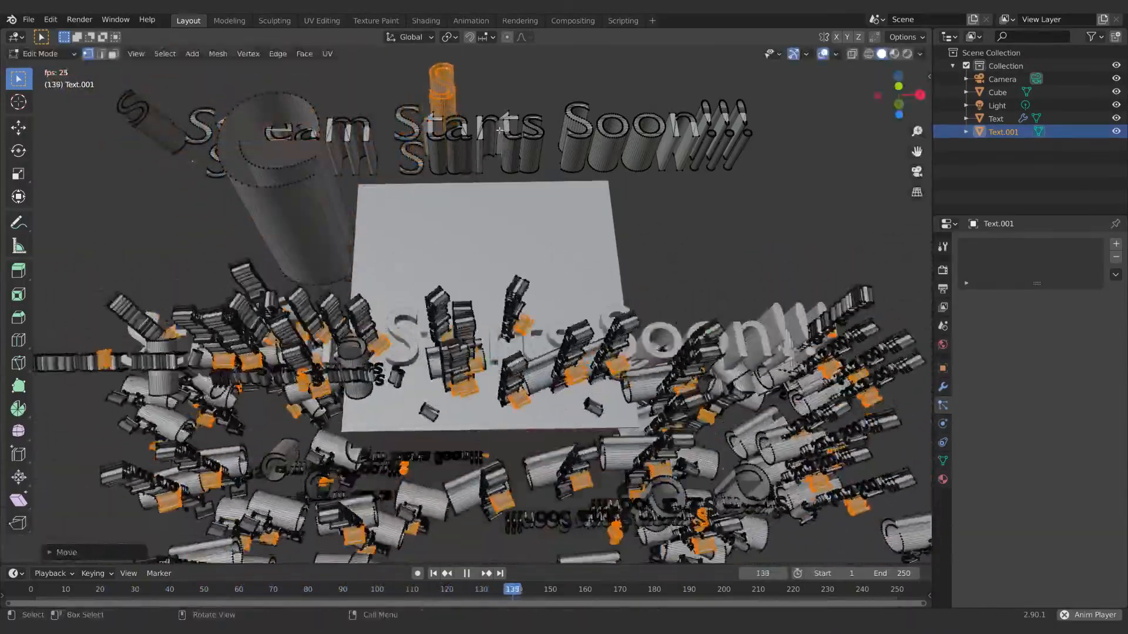
click(420, 151)
key(r)
click(455, 156)
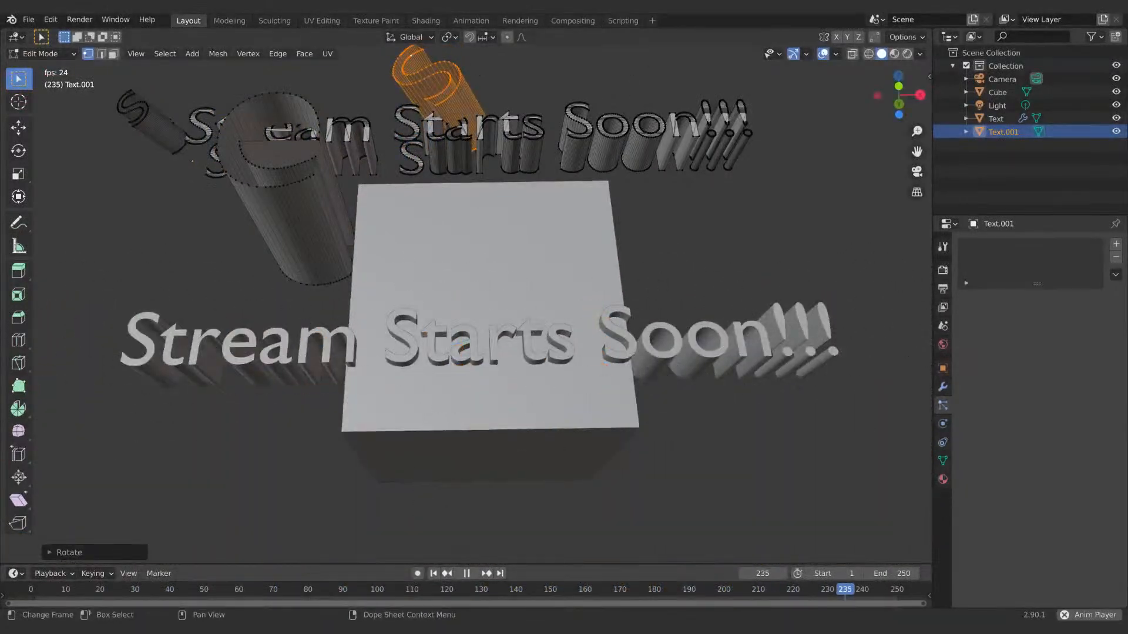
key(Tab)
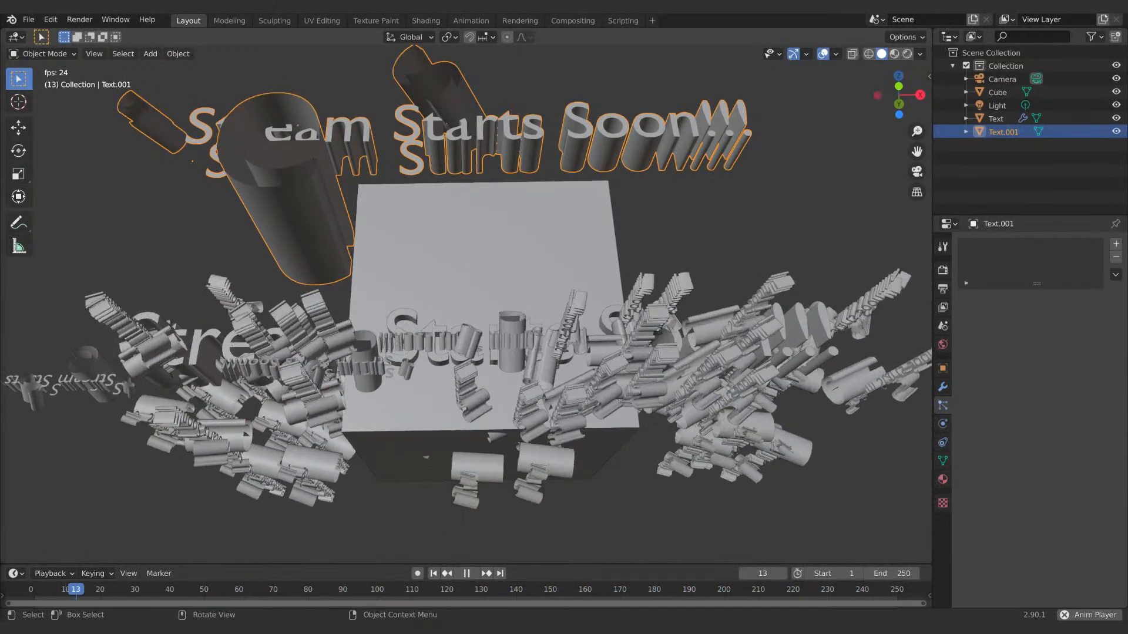
Add a plane beneath the text meshes and scale it up into a wide floor.
middle_drag(531, 189, 525, 303)
scroll(525, 303, down, 6)
key(shift+a)
mouse_move(435, 277)
click(602, 277)
key(s)
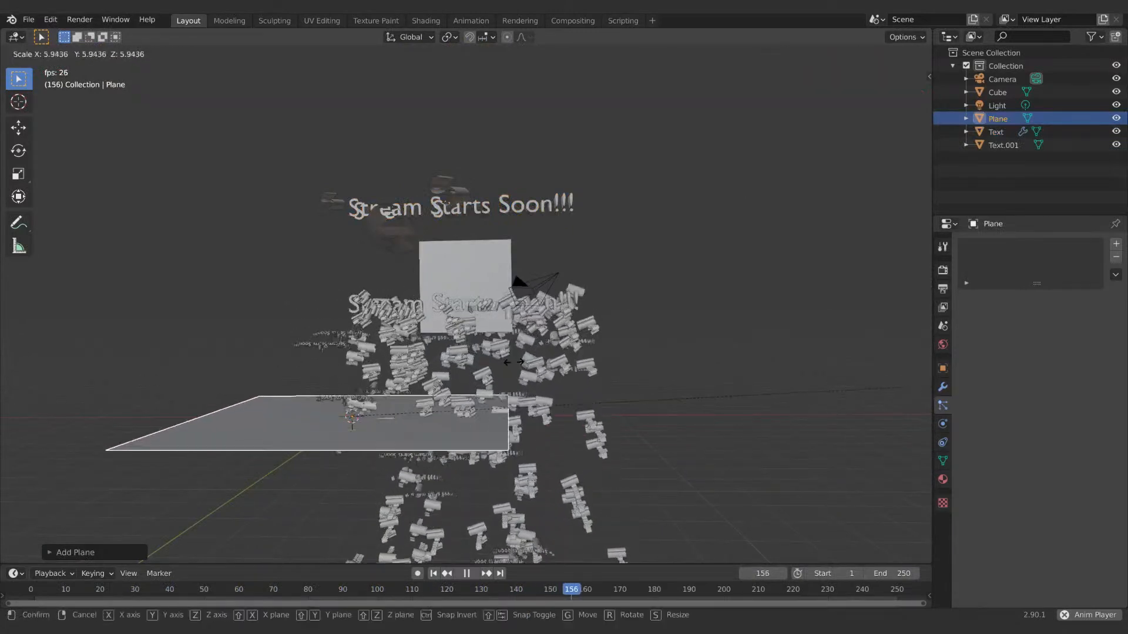
click(313, 413)
key(g)
click(593, 413)
Enable Collision physics on the floor plane.
click(944, 443)
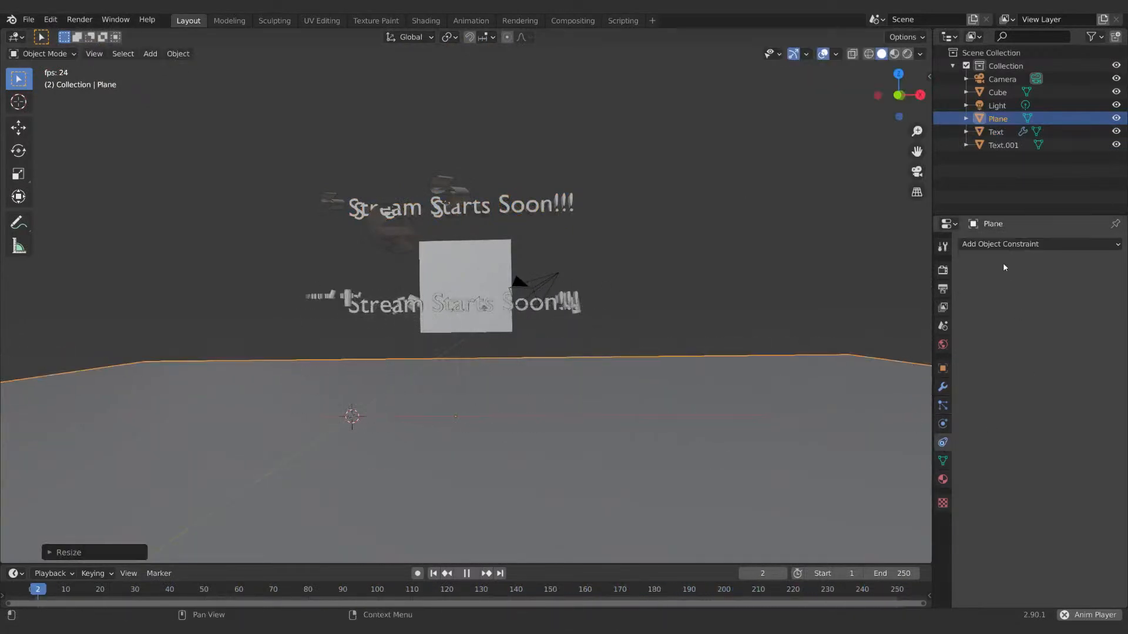
click(943, 424)
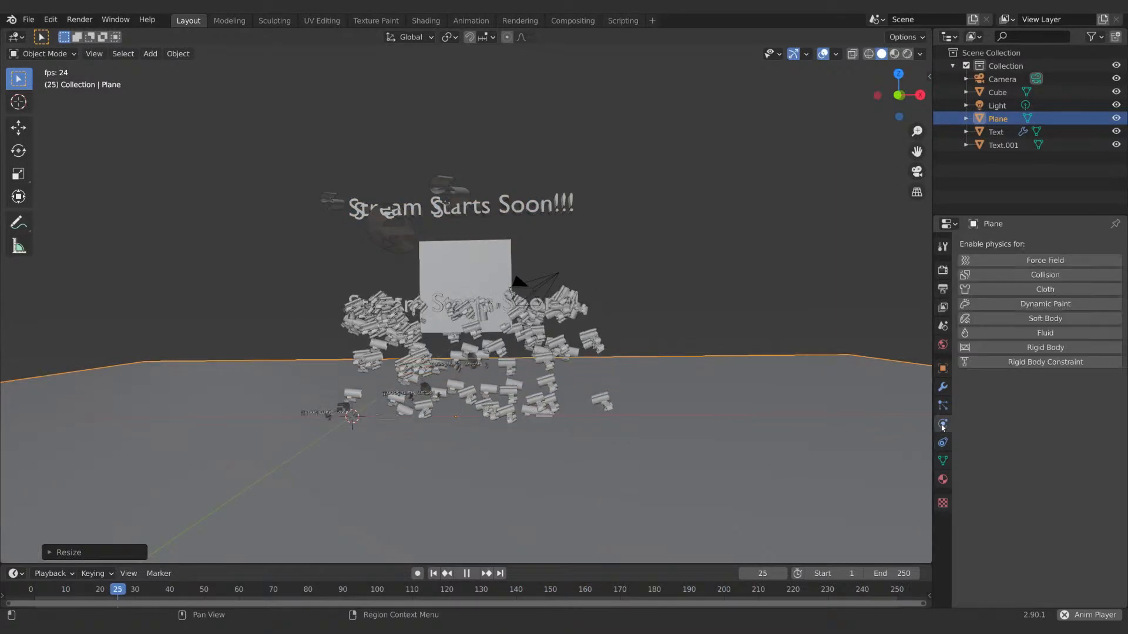
click(1044, 275)
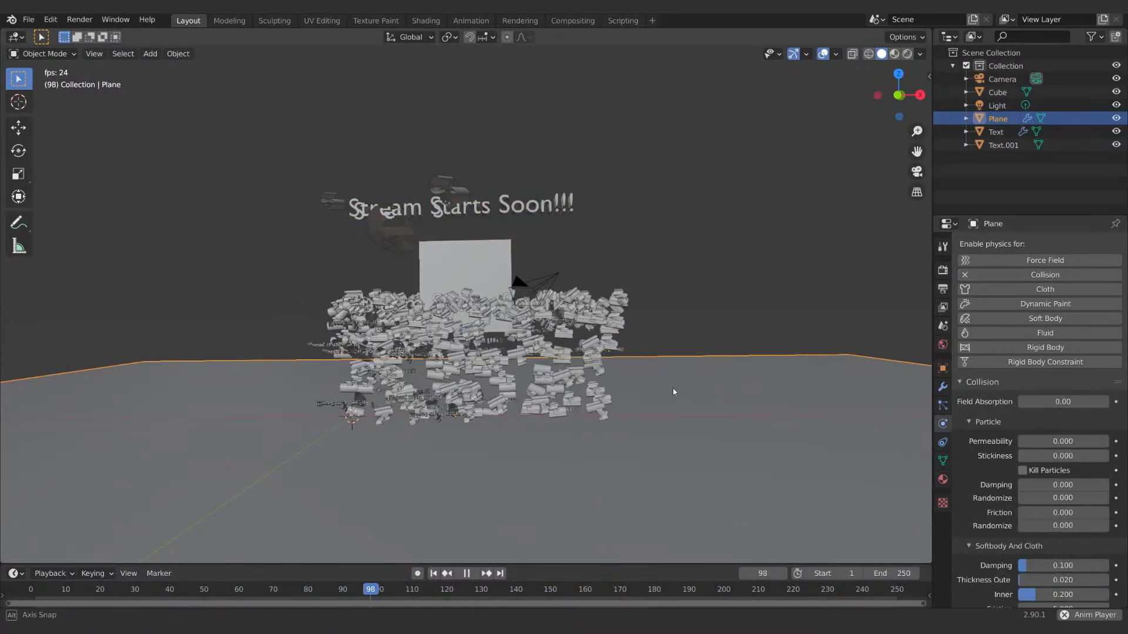
Tilt the floor plane about 19° around the global X axis and view the particles colliding with it.
key(r)
key(x)
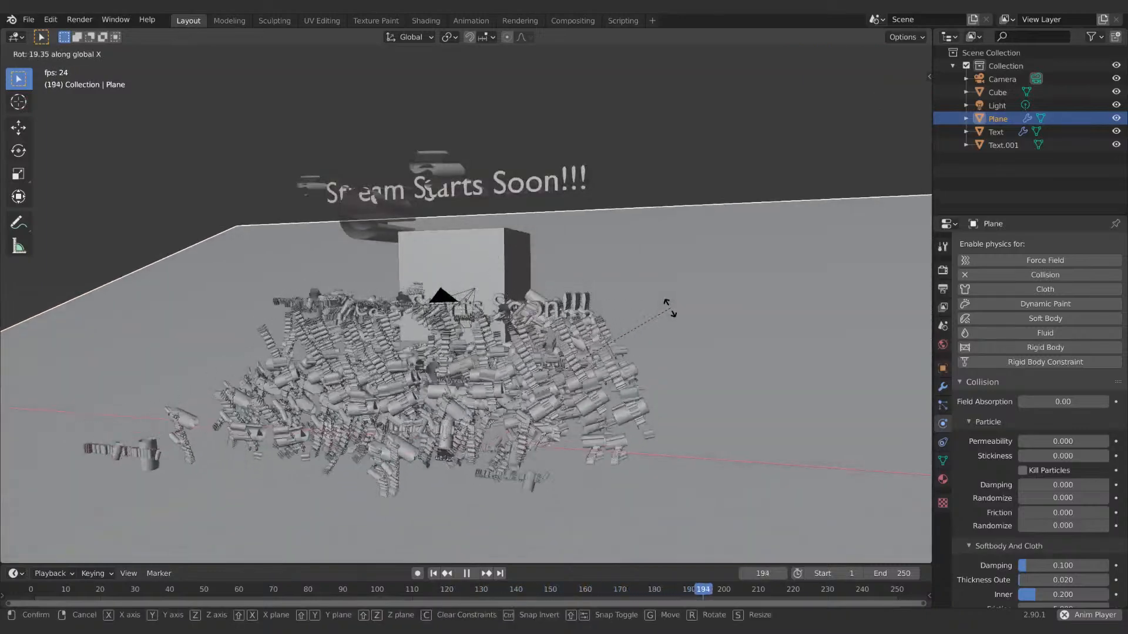
click(672, 309)
middle_drag(672, 309, 624, 331)
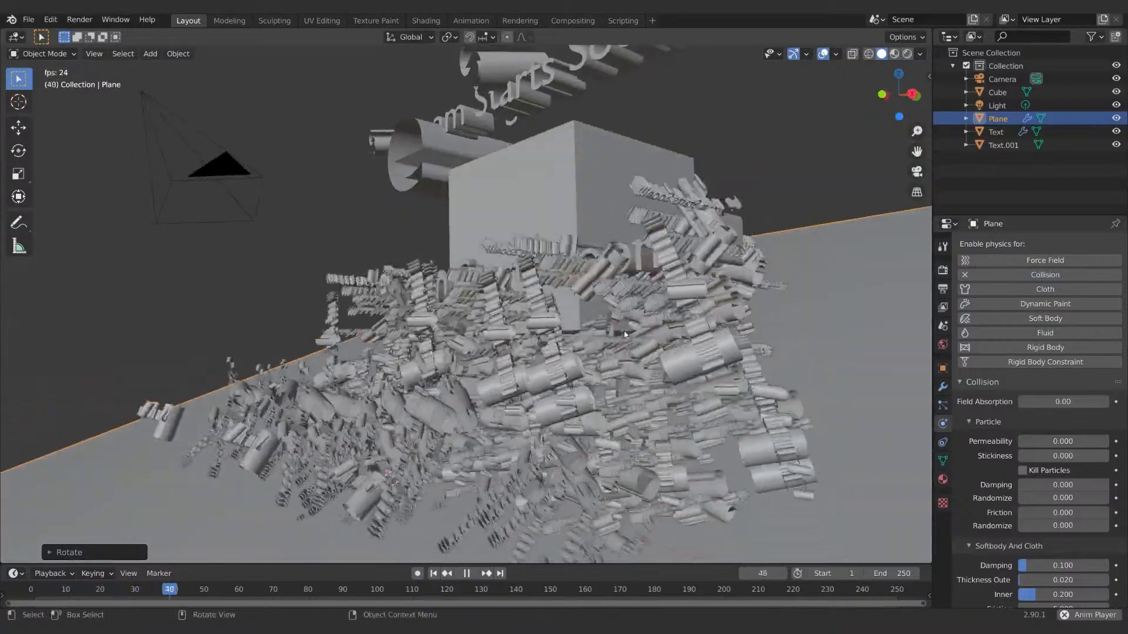
middle_drag(656, 333, 636, 369)
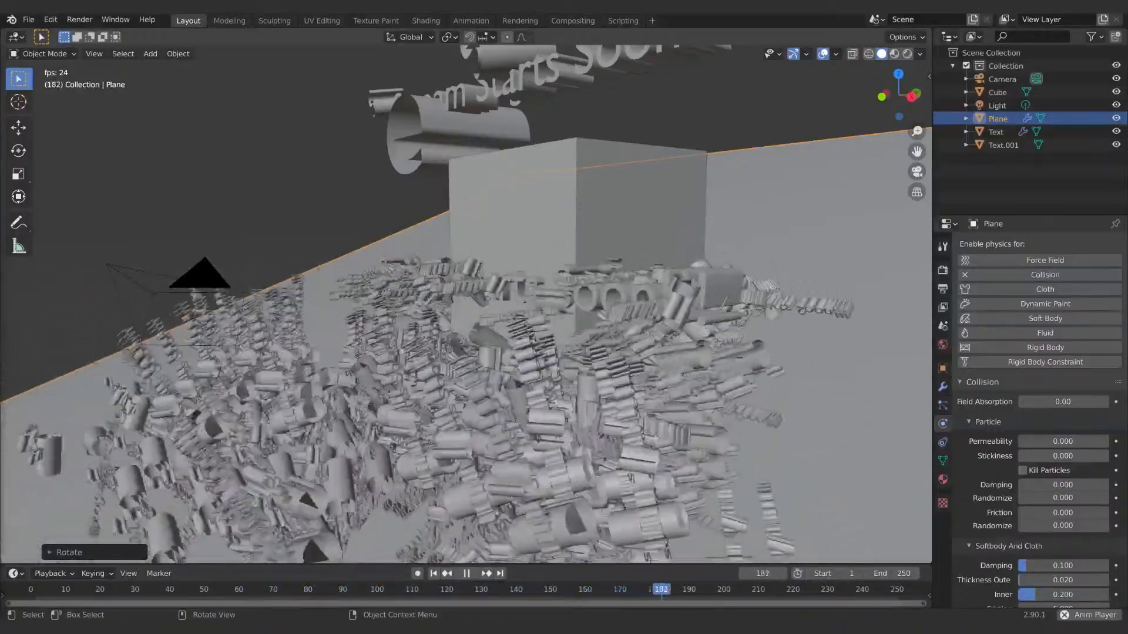
Switch the viewport to rendered shading and add a sun light to the scene.
mouse_move(453, 177)
middle_down()
mouse_move(453, 234)
mouse_move(548, 224)
mouse_move(531, 256)
mouse_move(608, 302)
mouse_move(529, 317)
mouse_move(513, 337)
middle_up()
scroll(540, 329, up, 4)
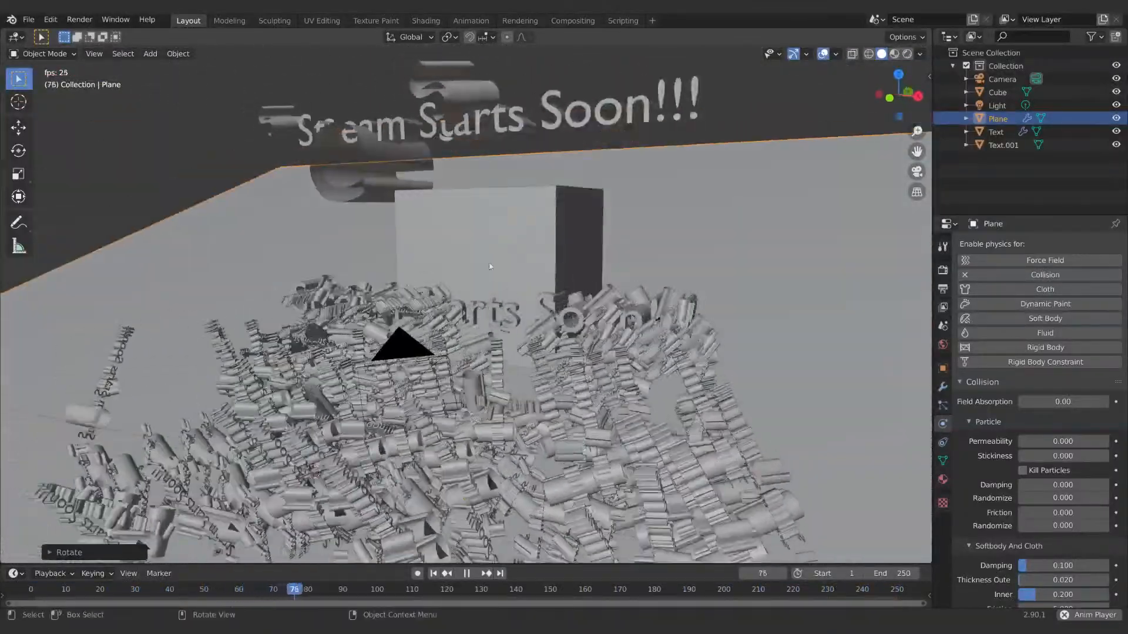
click(907, 54)
key(shift+a)
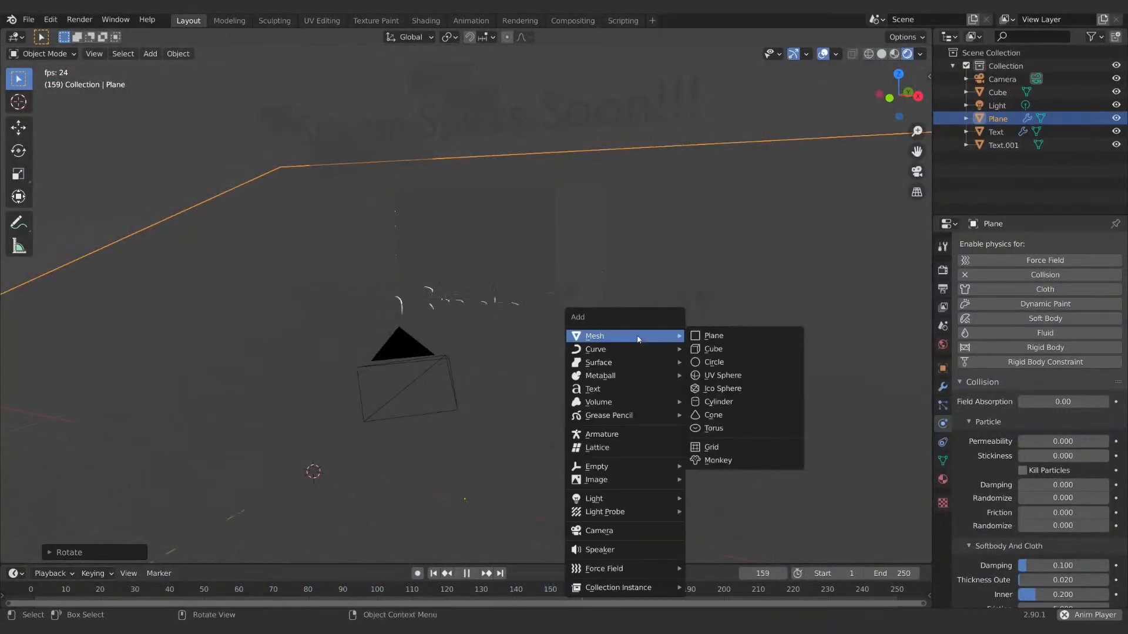
mouse_move(623, 498)
click(688, 516)
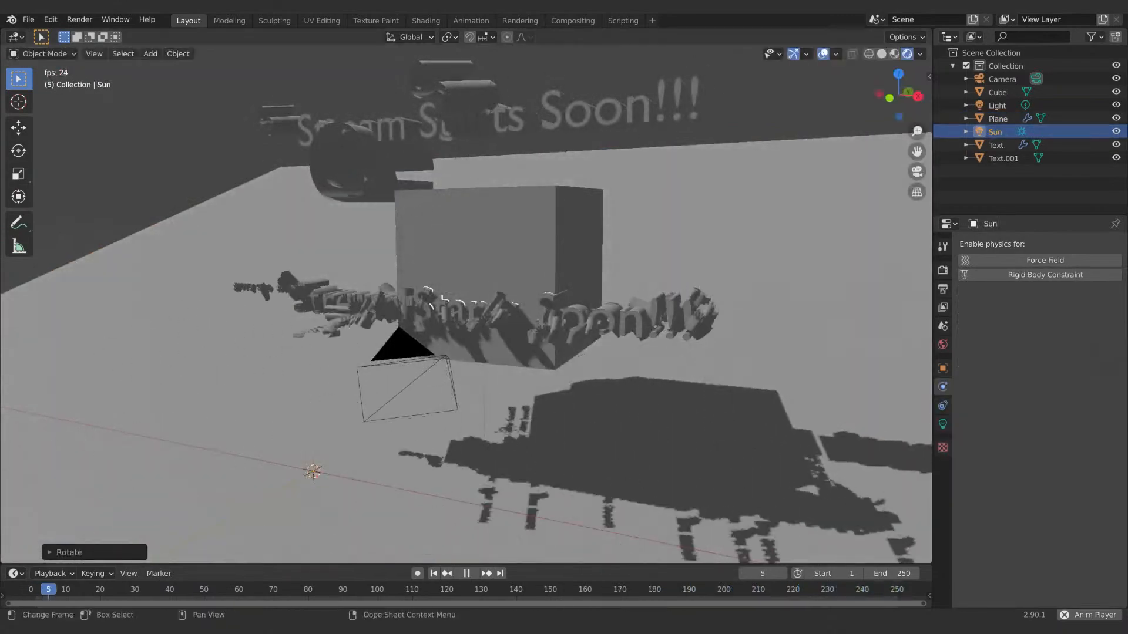
Pause the animation at frame 127 with a close-up view of the particles.
shift+middle_drag(646, 400, 776, 252)
scroll(664, 328, up, 3)
key(space)
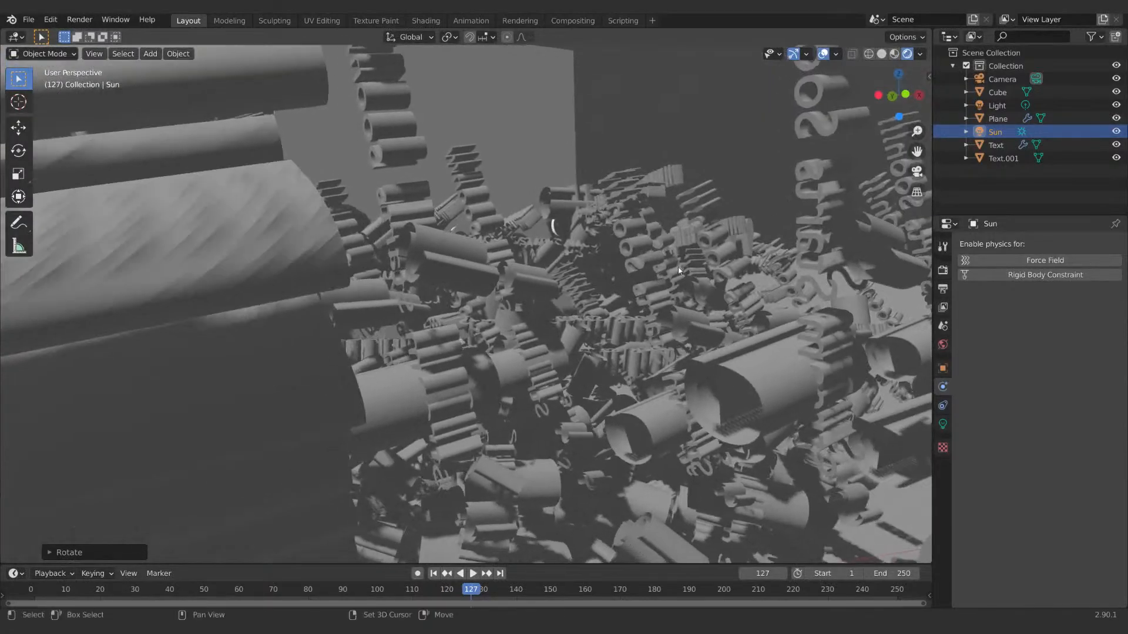
Create a new material for the duplicated text and give it a salmon-pink base color.
click(1019, 157)
click(943, 479)
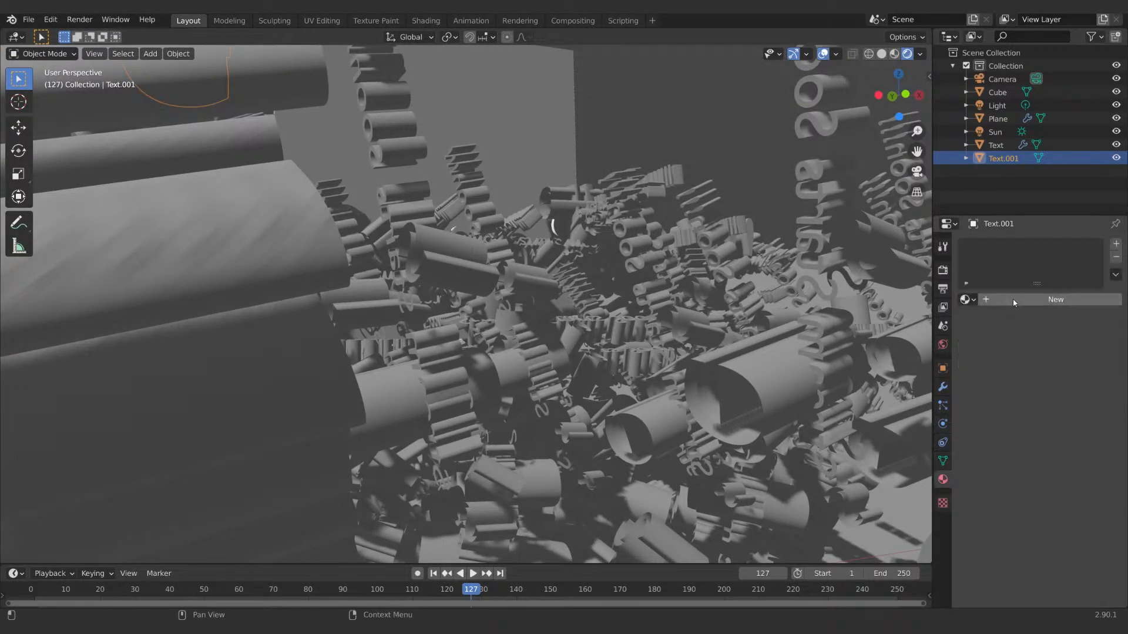
click(1034, 300)
click(1070, 435)
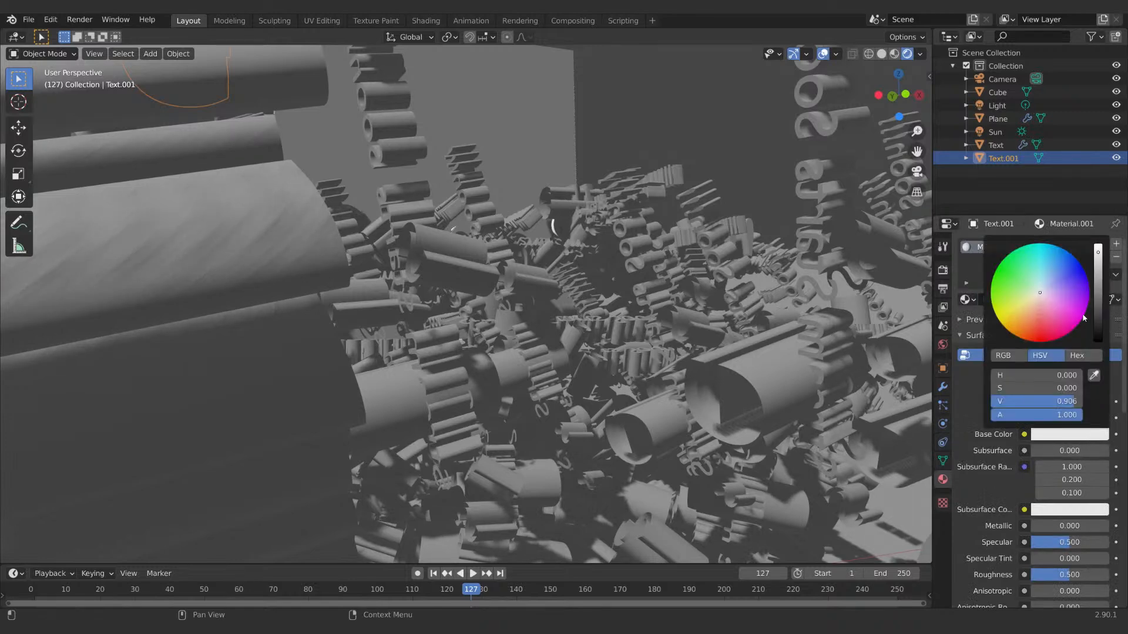
click(1040, 317)
drag(1040, 315, 1042, 305)
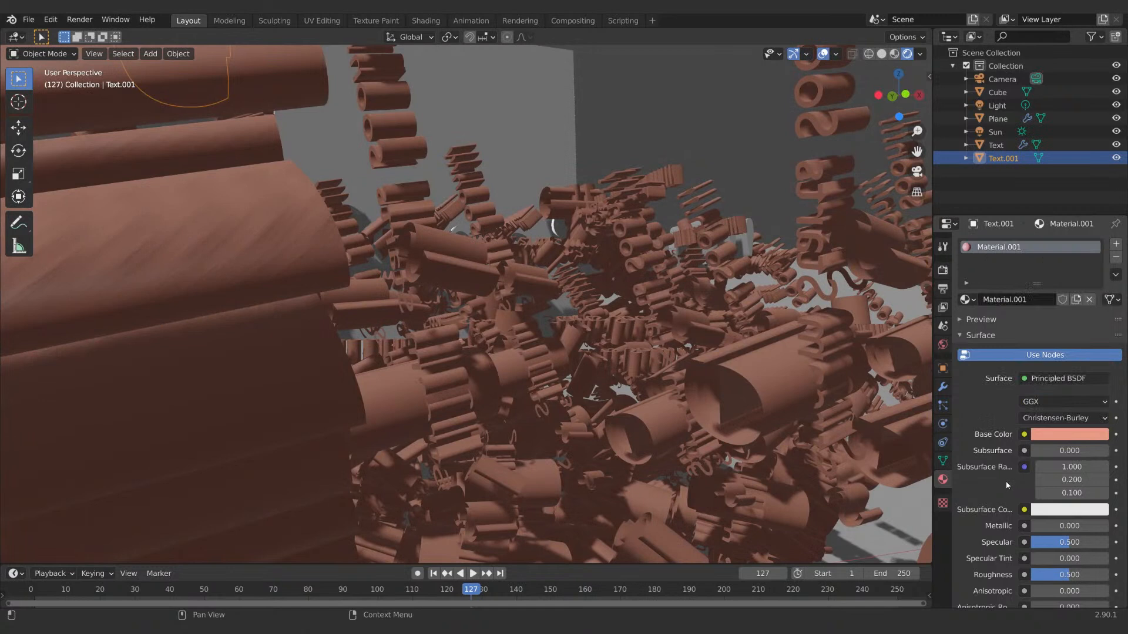
Set the roughness of the duplicated text's salmon-pink material to about 0.084.
scroll(1002, 499, down, 8)
scroll(1010, 520, down, 6)
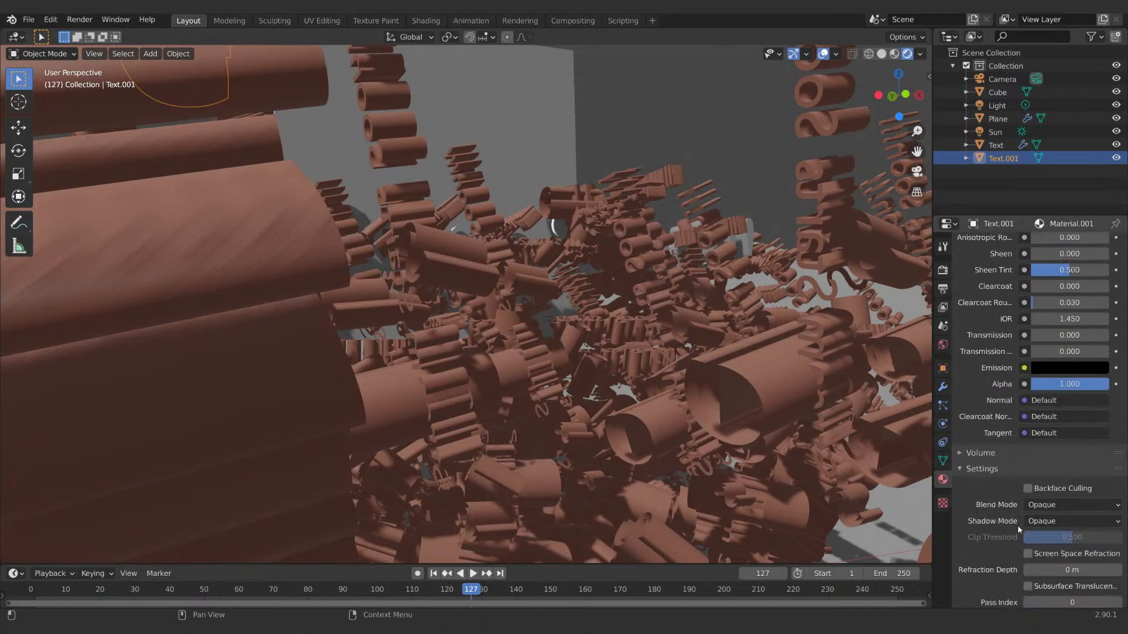
click(1059, 330)
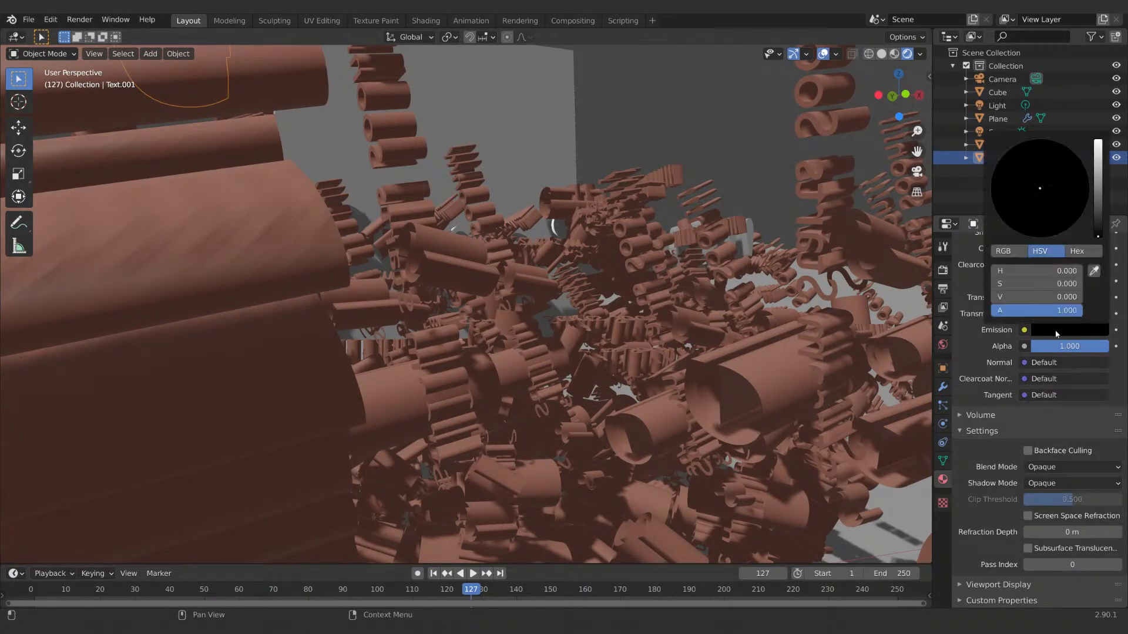
scroll(987, 352, up, 4)
scroll(992, 359, up, 3)
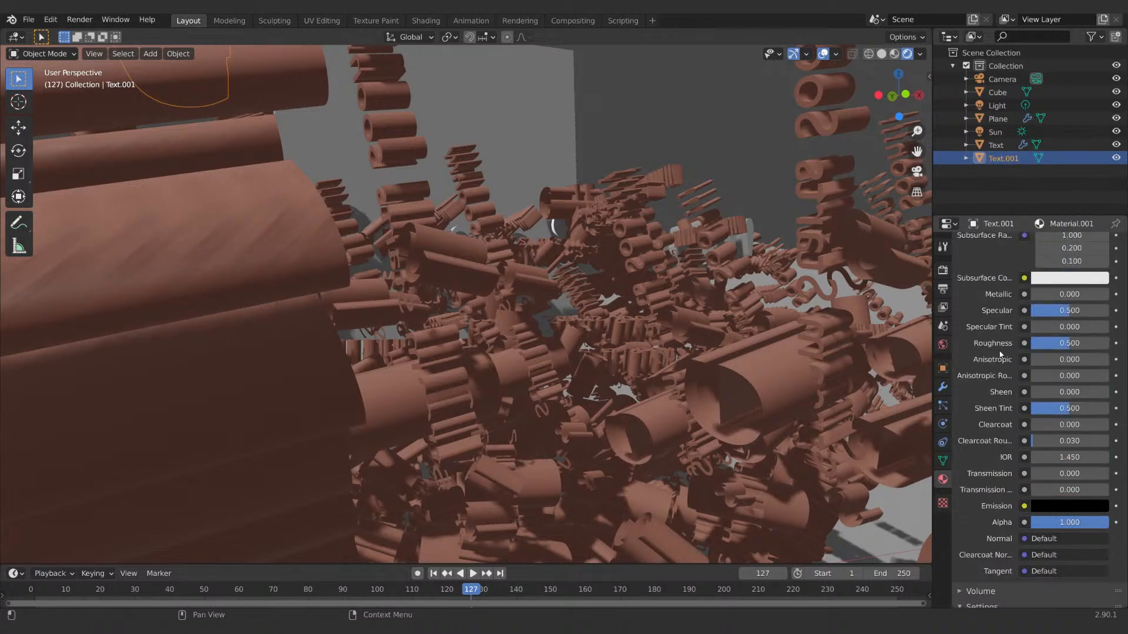
drag(1069, 343, 1037, 344)
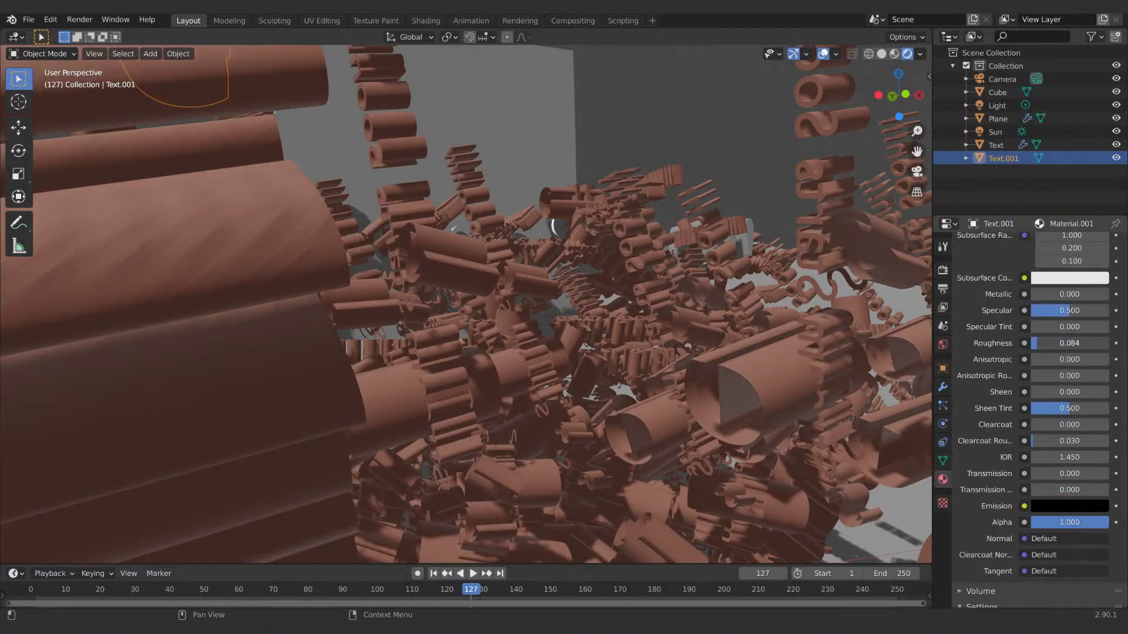
Enable Bloom and Screen Space Reflections for the Eevee render and view the particle pile from another angle.
click(943, 269)
click(969, 349)
click(969, 396)
middle_drag(774, 266, 567, 340)
scroll(524, 343, up, 3)
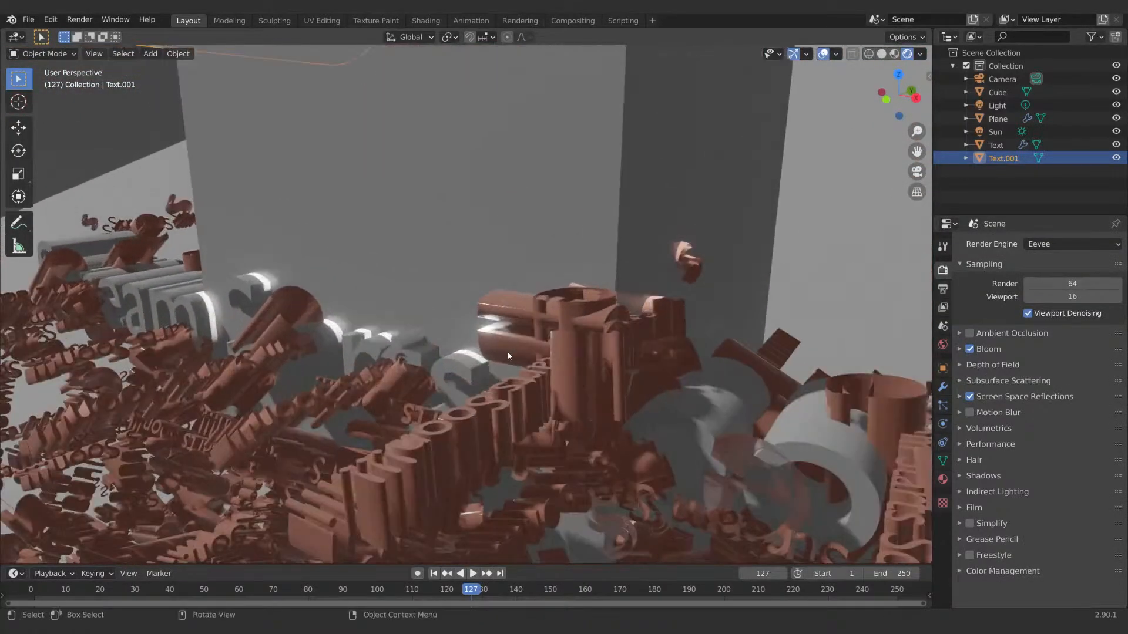
scroll(524, 344, down, 3)
shift+middle_drag(433, 382, 451, 322)
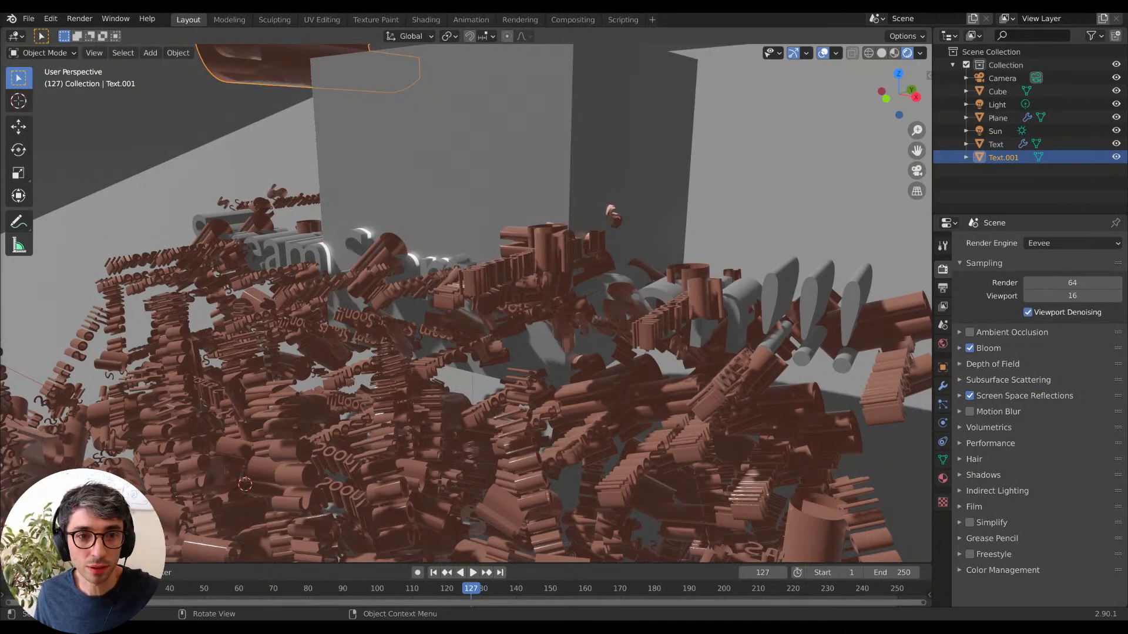
key(alt+Tab)
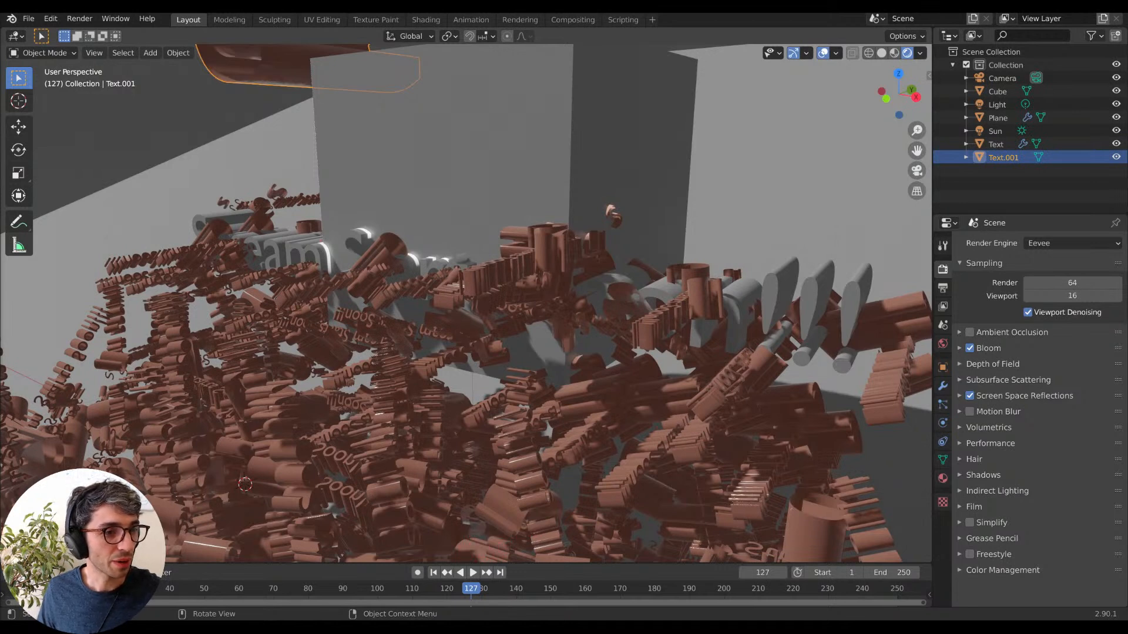
key(ctrl+v)
key(Return)
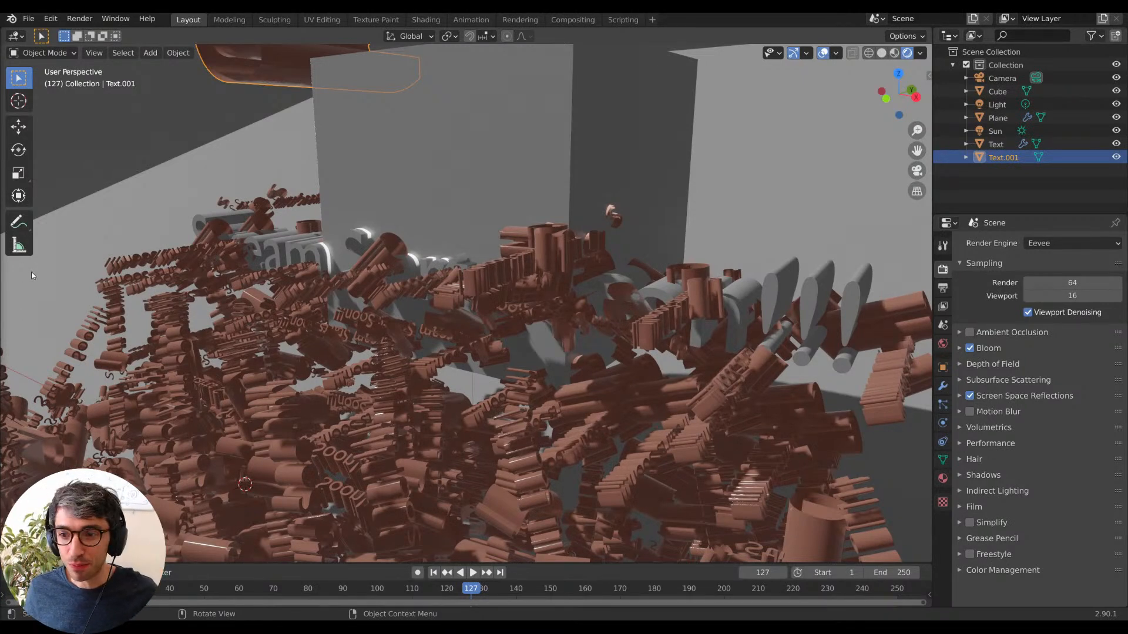
middle_drag(250, 276, 299, 343)
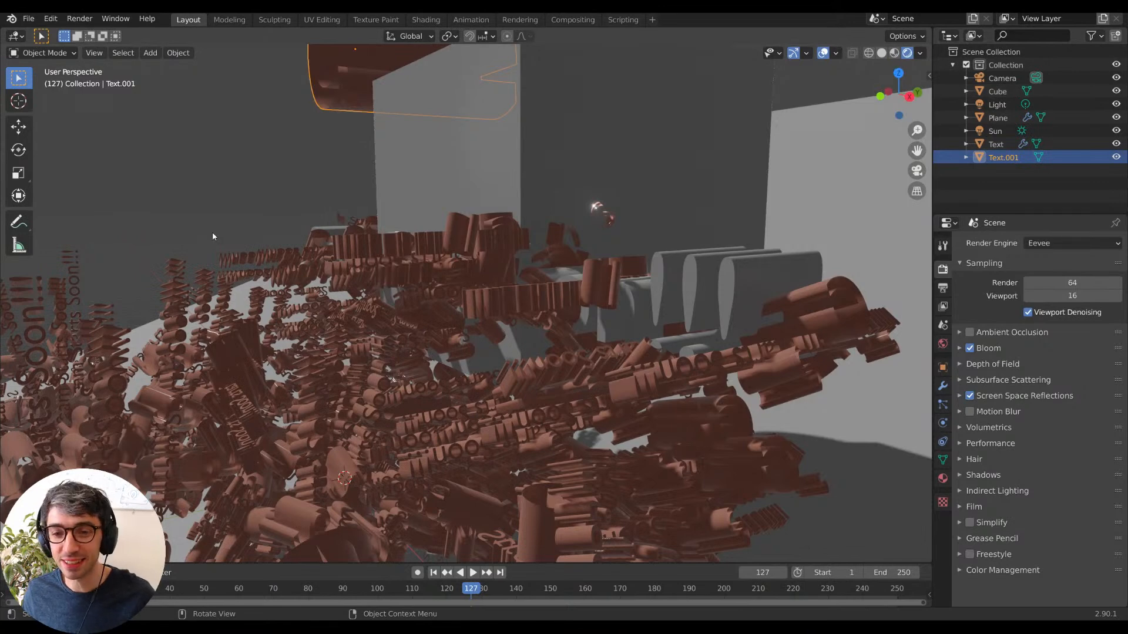
middle_drag(502, 301, 499, 325)
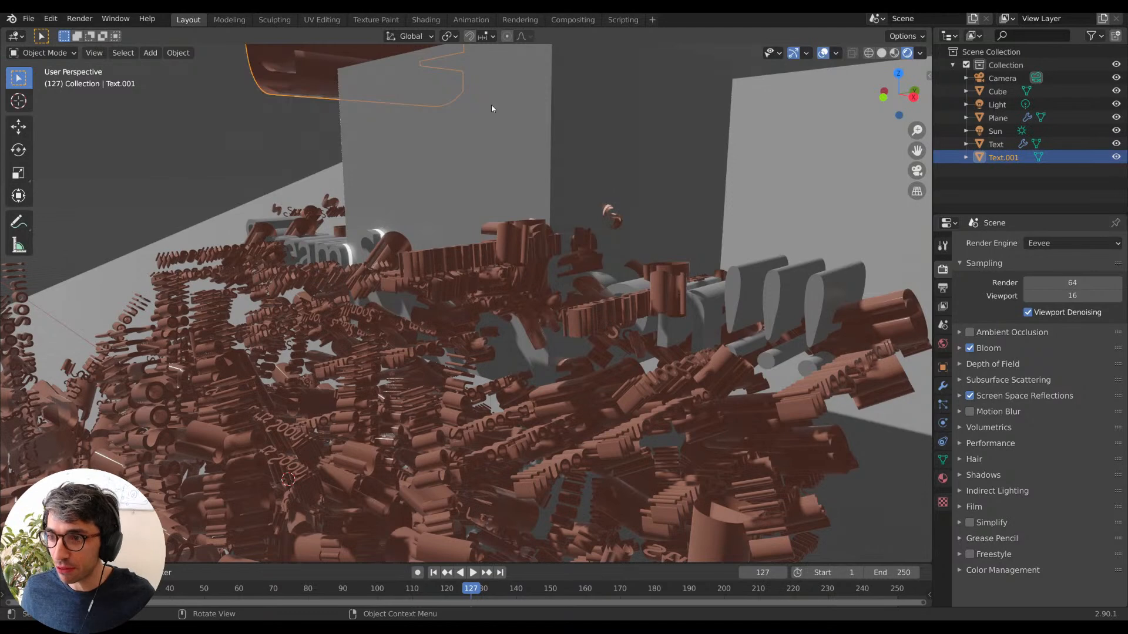
shift+middle_drag(431, 221, 504, 260)
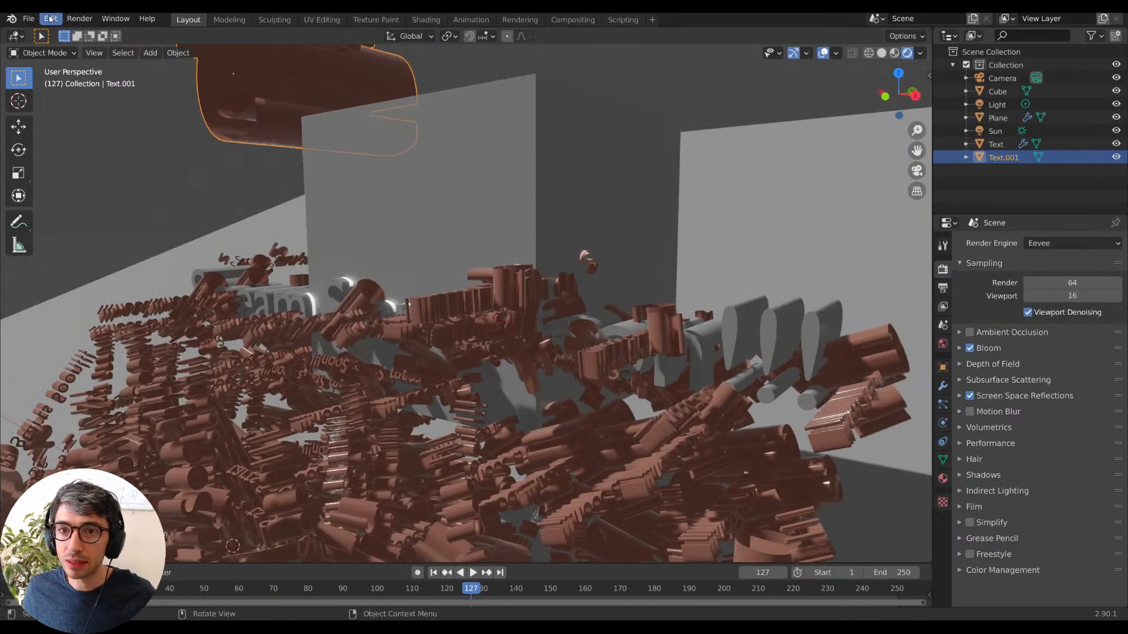
Start a new default scene file without saving the changes to the particle scene.
click(28, 19)
mouse_move(56, 34)
click(216, 37)
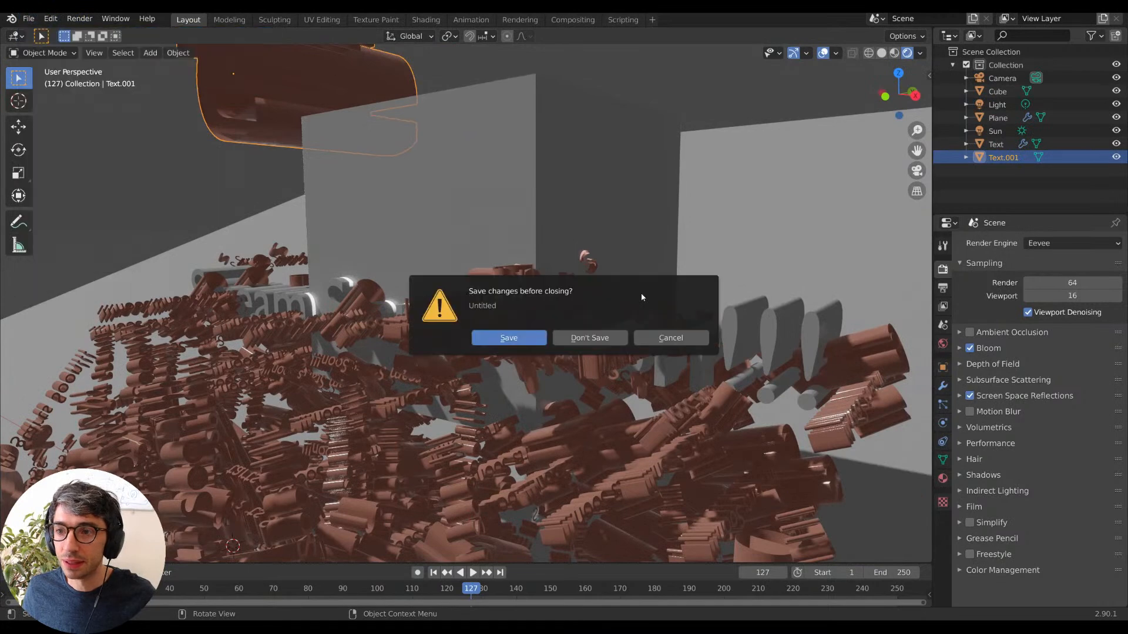
click(581, 337)
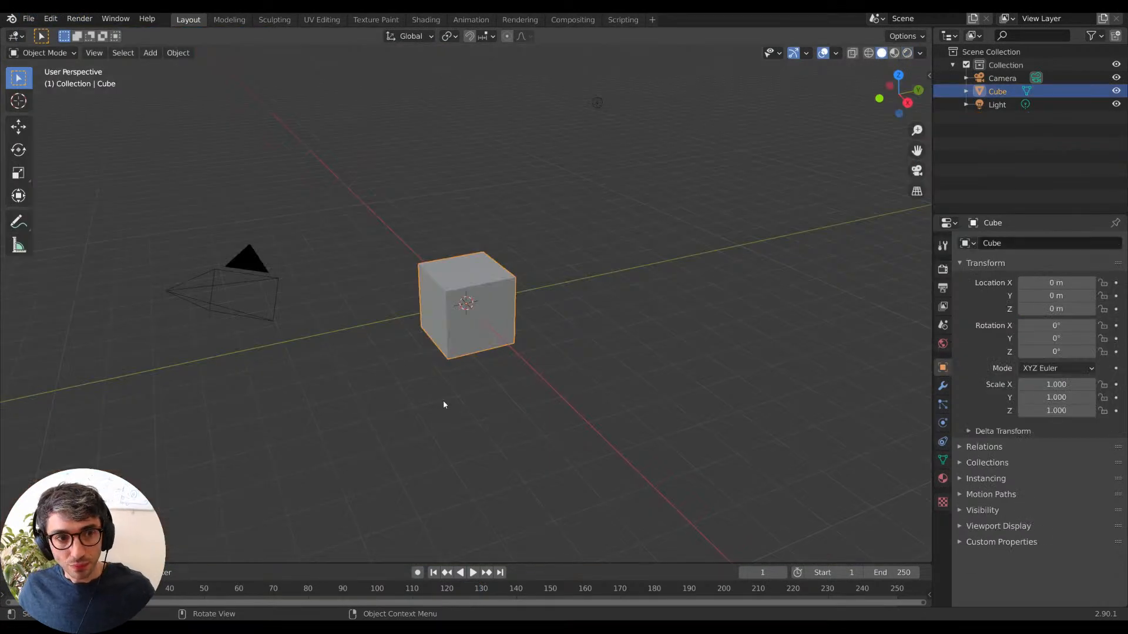
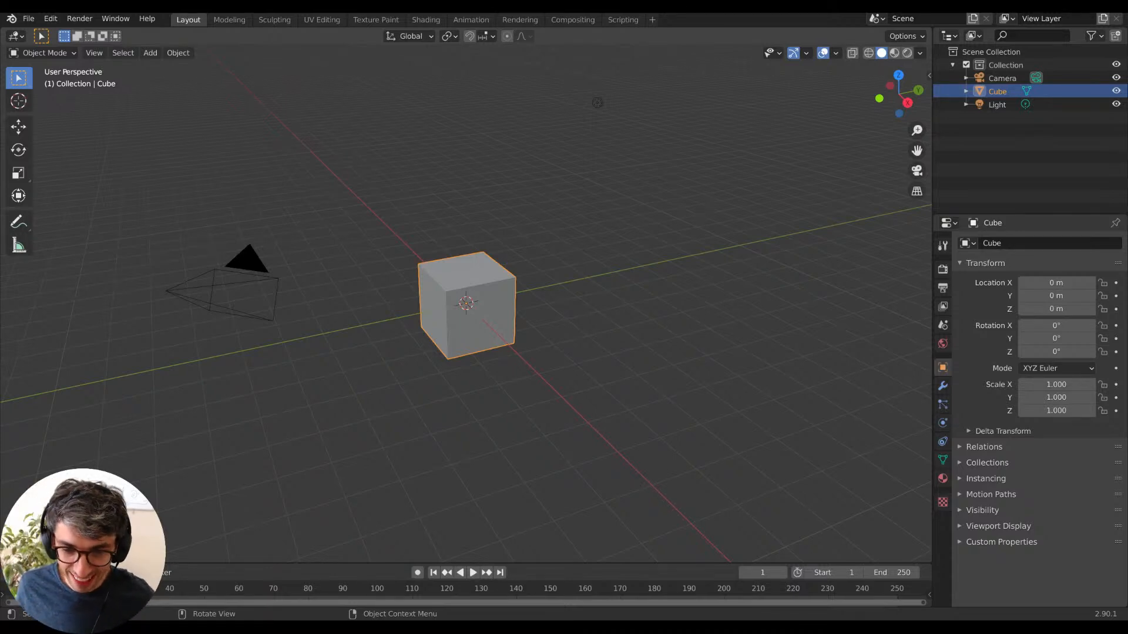
mouse_move(667, 165)
middle_down()
mouse_move(683, 170)
mouse_move(644, 179)
mouse_move(662, 154)
middle_up()
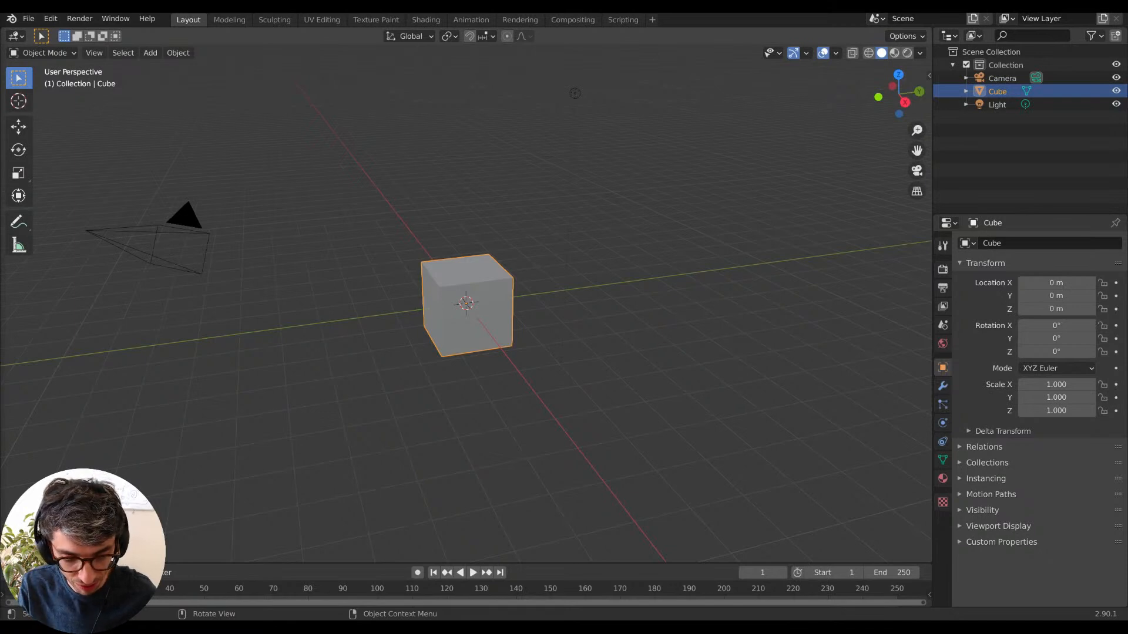
key(o)
key(u)
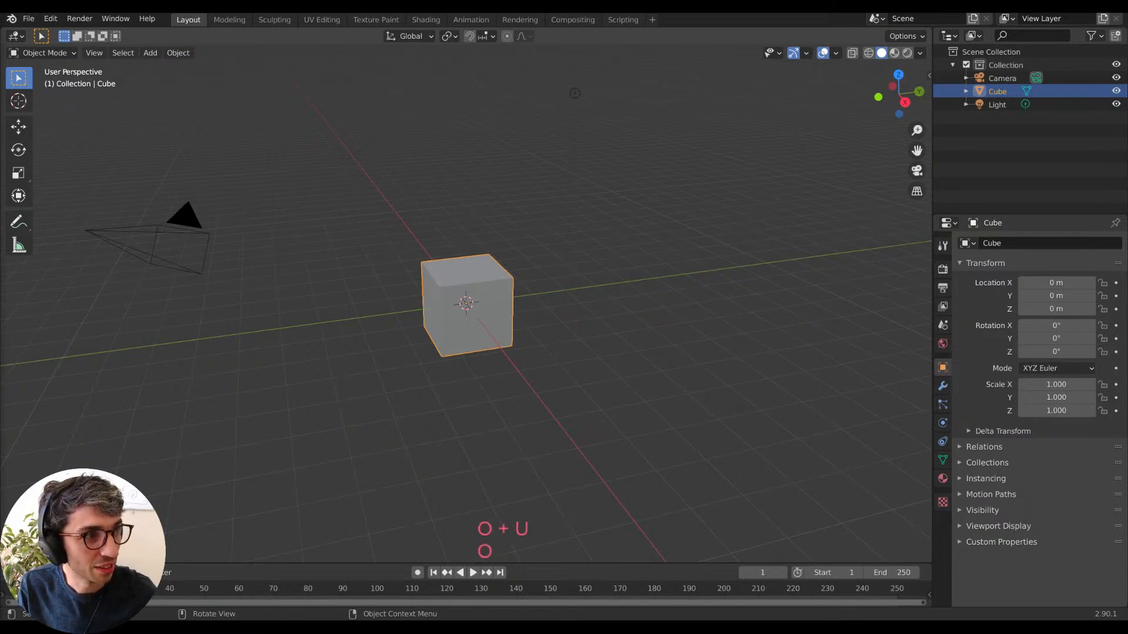
key(Right)
key(space)
key(c)
key(g)
key(o)
key(i)
key(Return)
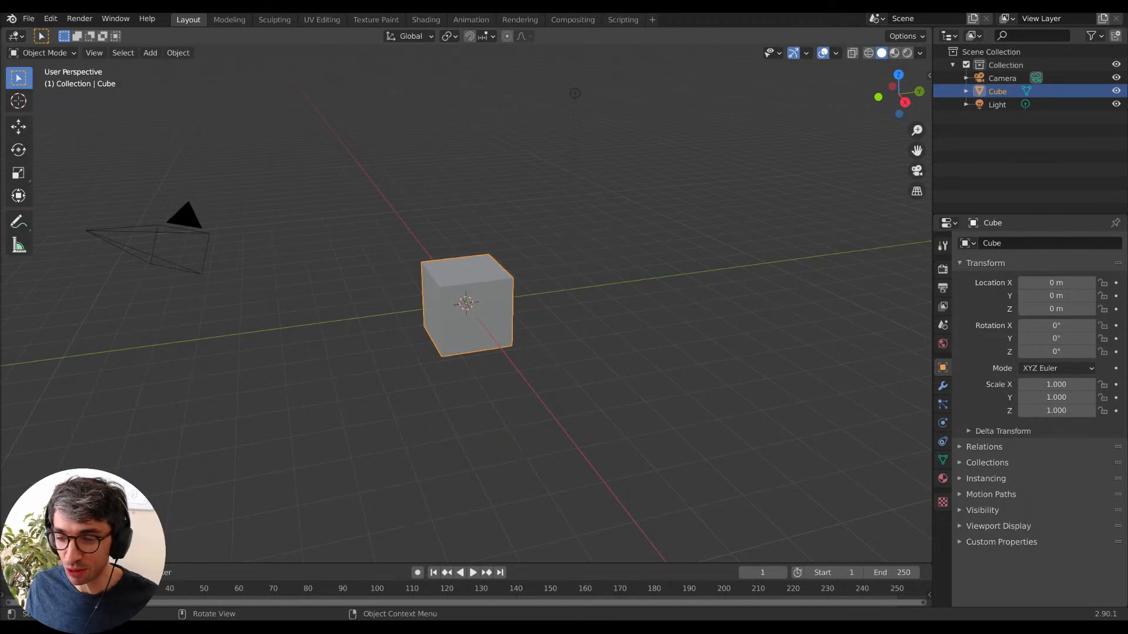
middle_drag(457, 425, 508, 421)
scroll(545, 416, up, 2)
scroll(523, 418, down, 2)
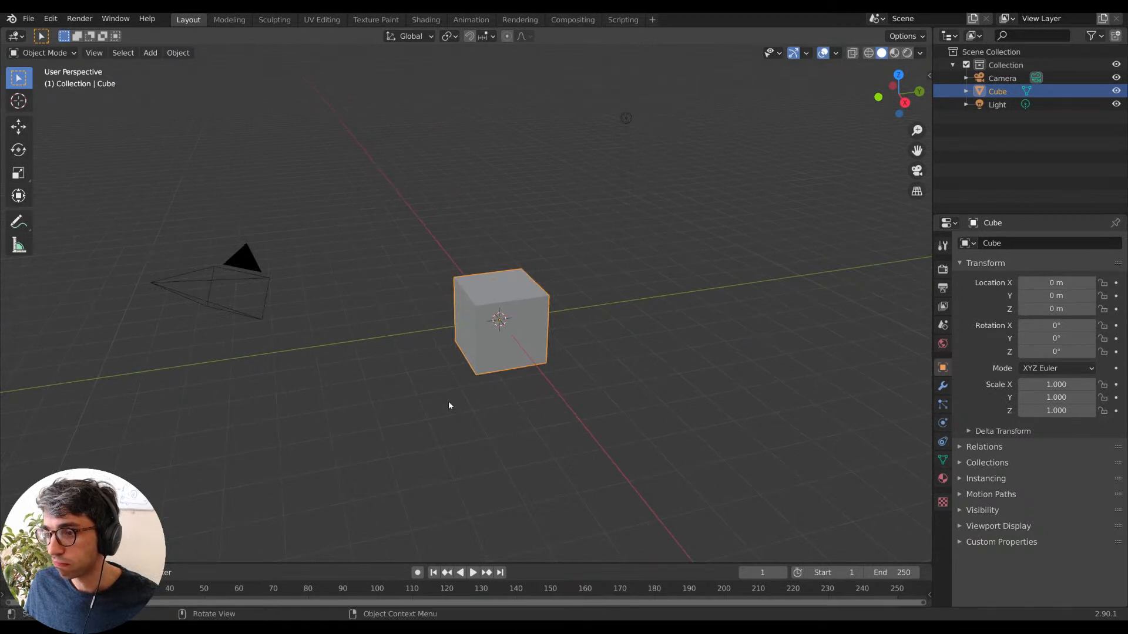
middle_drag(449, 400, 464, 428)
scroll(453, 429, down, 3)
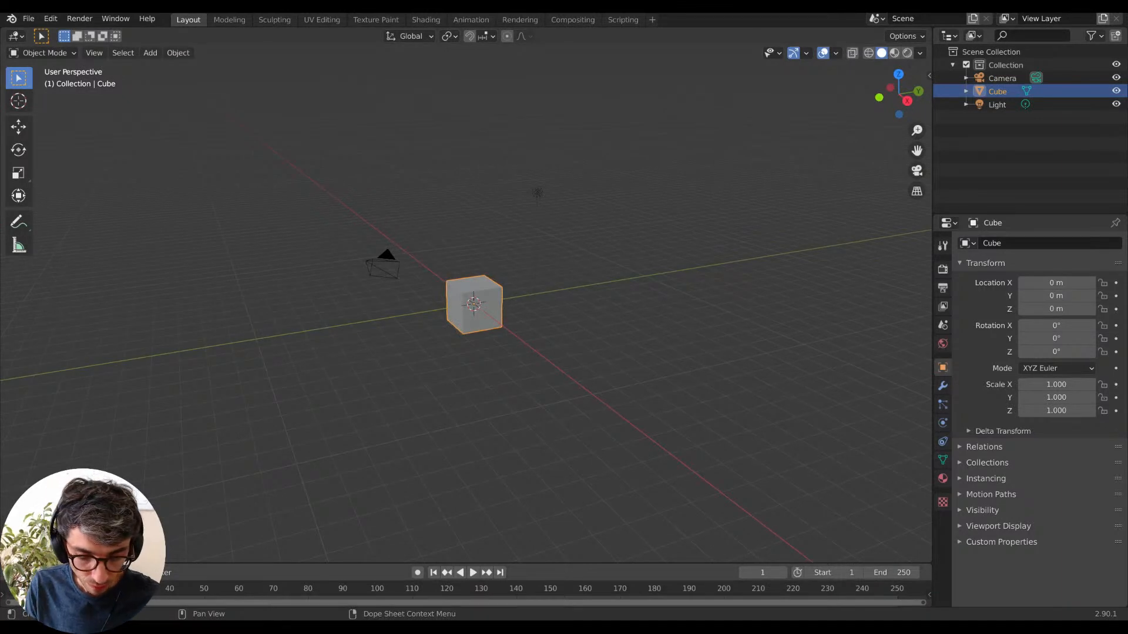
Search Google Images for "cyberpunk" in the browser, examine the neon city street pictures as references, and return to Blender.
key(l)
key(BackSpace)
text(cyberpunk)
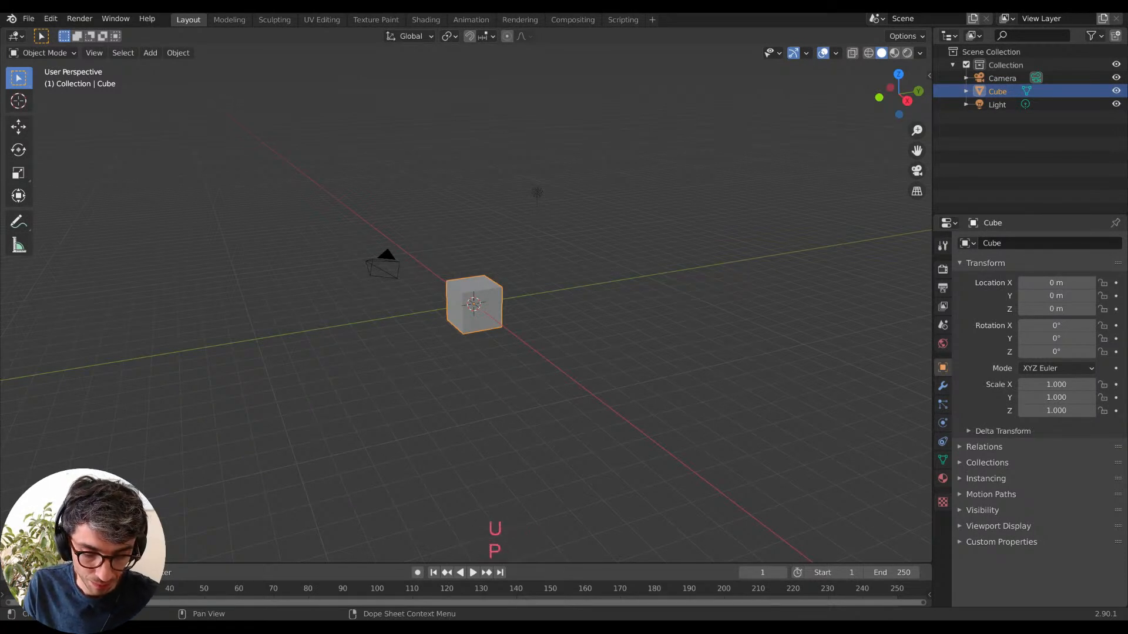
key(Return)
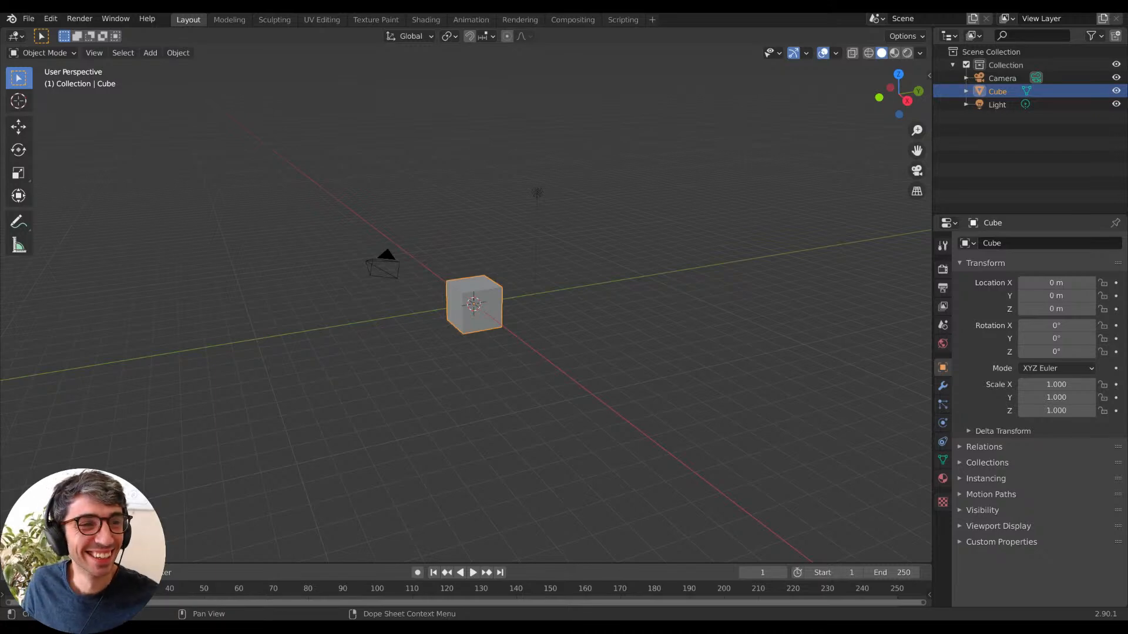
drag(0, 12, 360, 30)
scroll(485, 240, down, 5)
scroll(510, 253, up, 3)
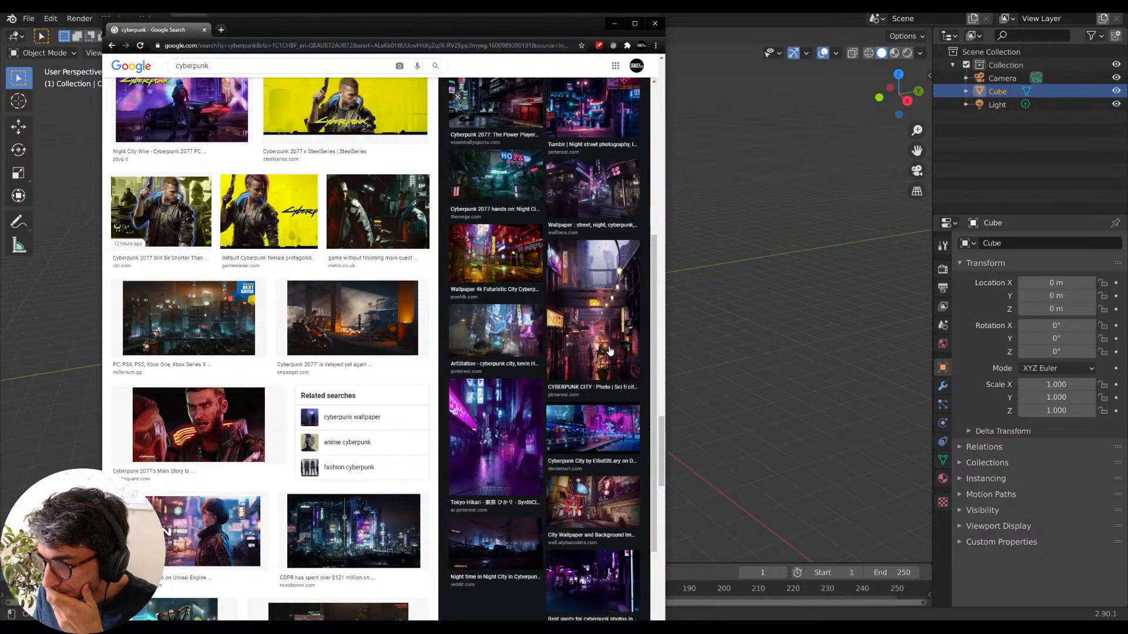
scroll(613, 349, up, 3)
scroll(601, 347, up, 2)
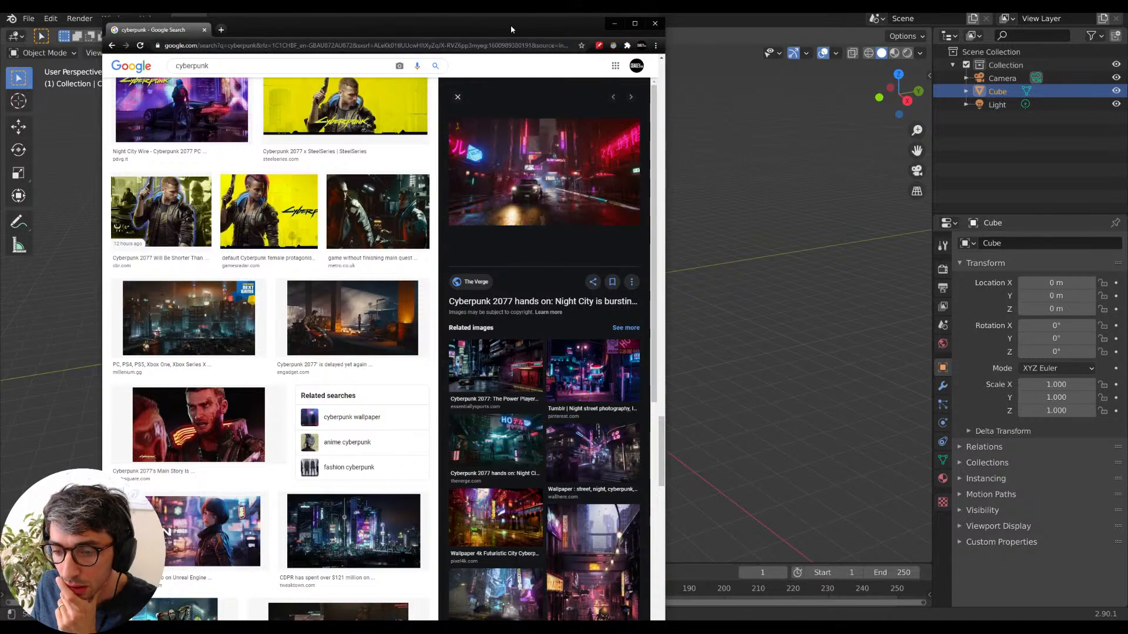
drag(511, 27, 0, 70)
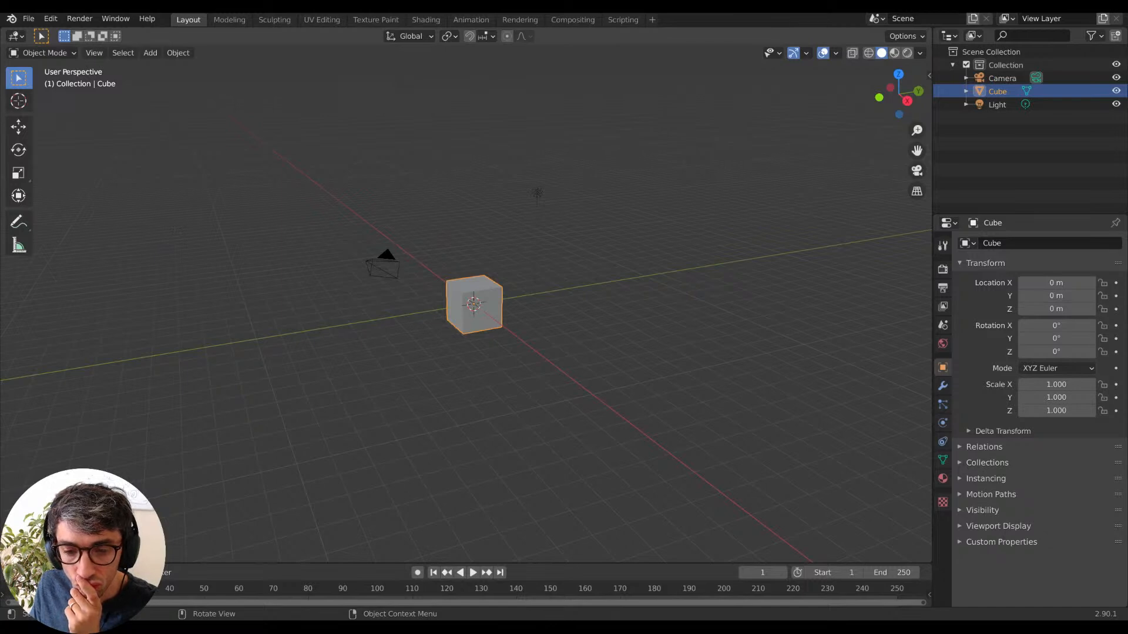
scroll(479, 353, up, 4)
middle_drag(478, 353, 511, 365)
scroll(503, 371, down, 3)
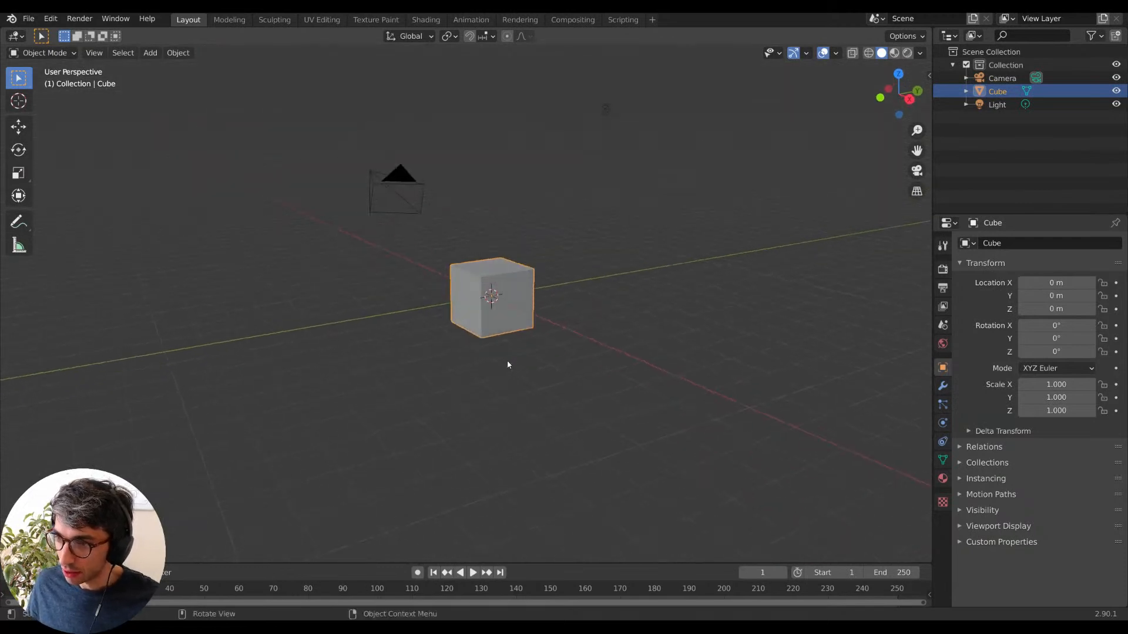
mouse_move(473, 370)
middle_down()
mouse_move(398, 386)
mouse_move(468, 386)
middle_up()
middle_drag(579, 358, 429, 406)
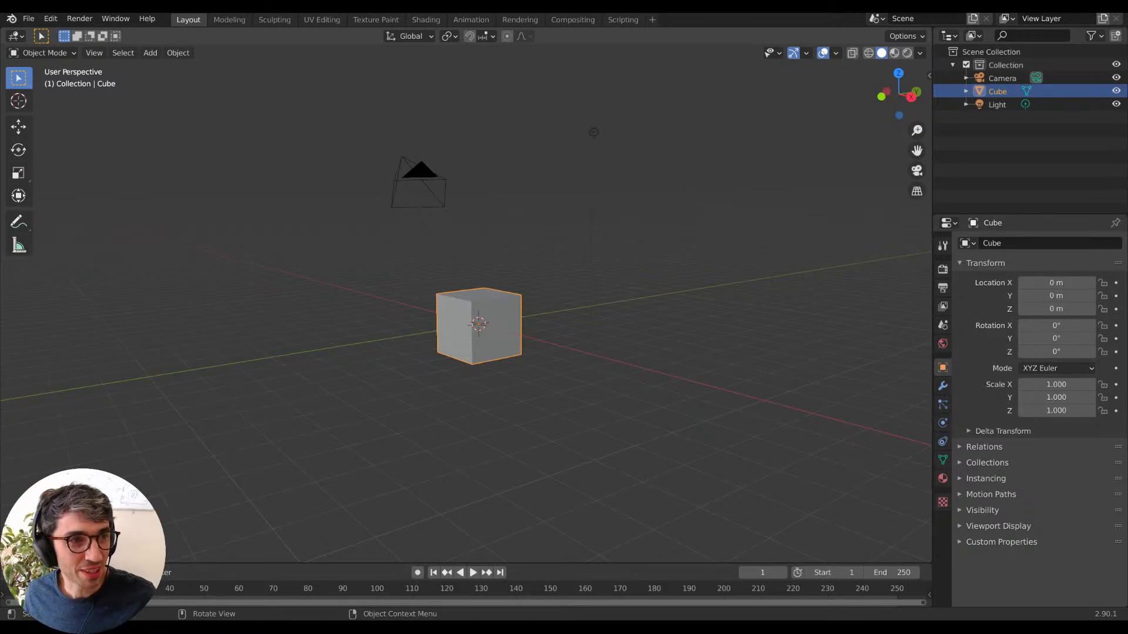
key(space)
key(d)
key(i)
key(a)
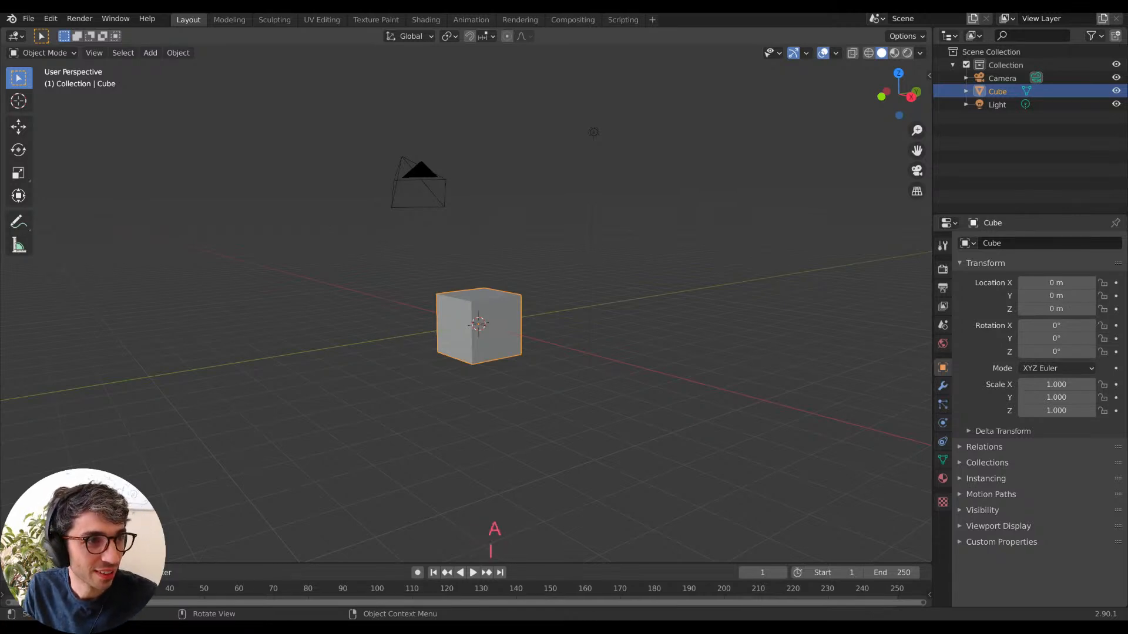
key(r)
key(m)
key(Return)
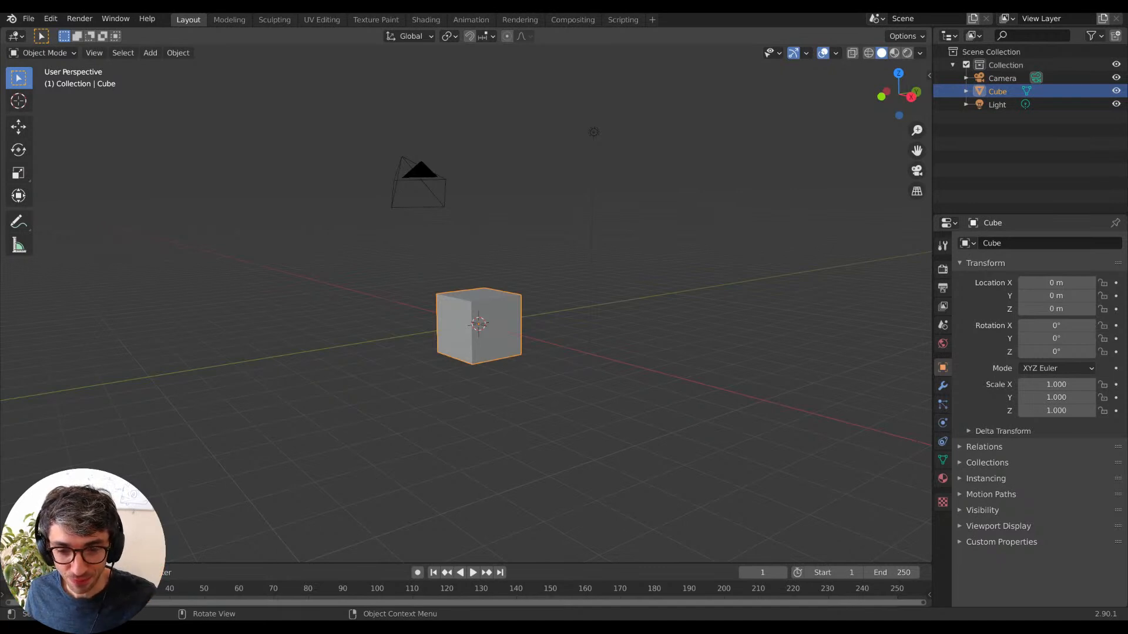
scroll(438, 367, up, 2)
mouse_move(482, 359)
middle_down()
mouse_move(476, 395)
mouse_move(481, 352)
middle_up()
middle_drag(481, 408, 488, 377)
shift+middle_drag(488, 377, 541, 409)
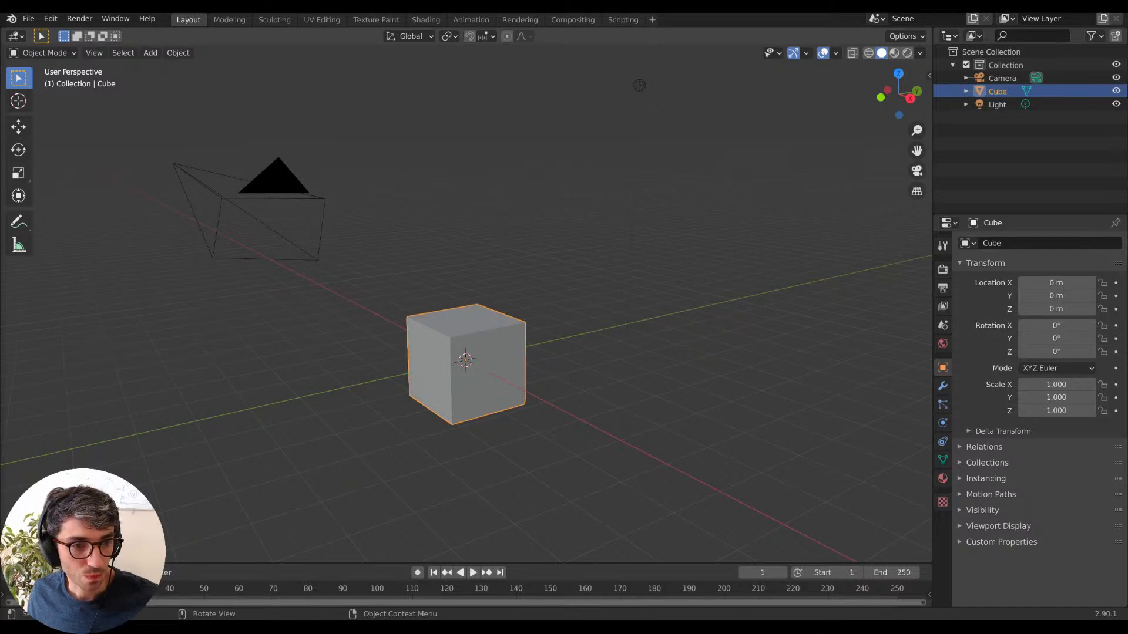
middle_drag(458, 353, 494, 438)
middle_drag(575, 441, 483, 431)
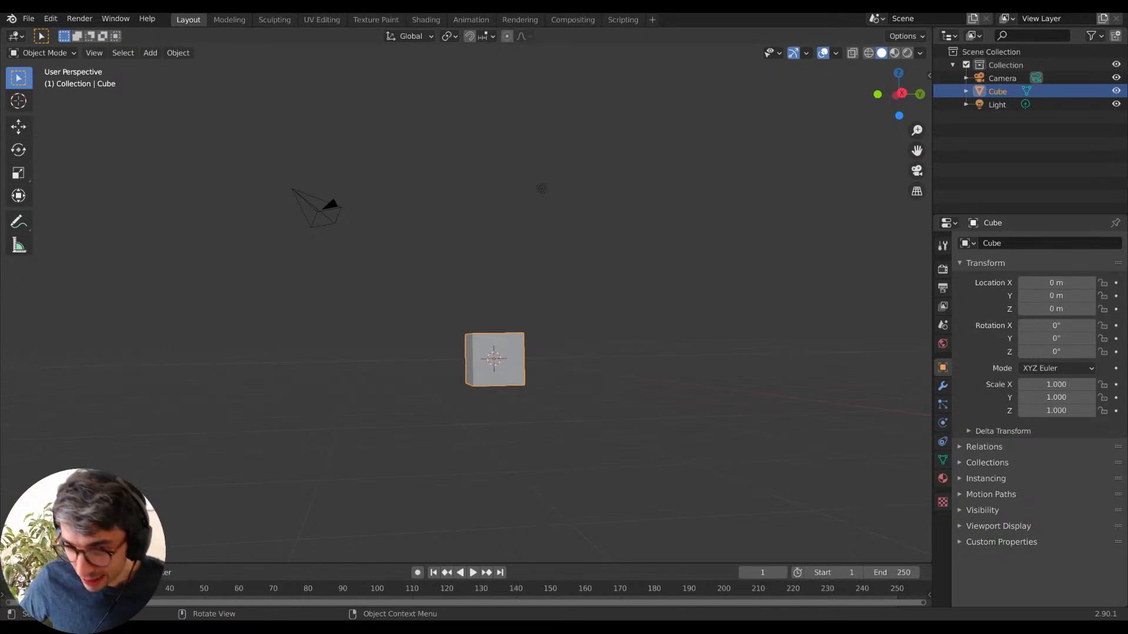
middle_drag(294, 382, 302, 436)
scroll(398, 441, up, 3)
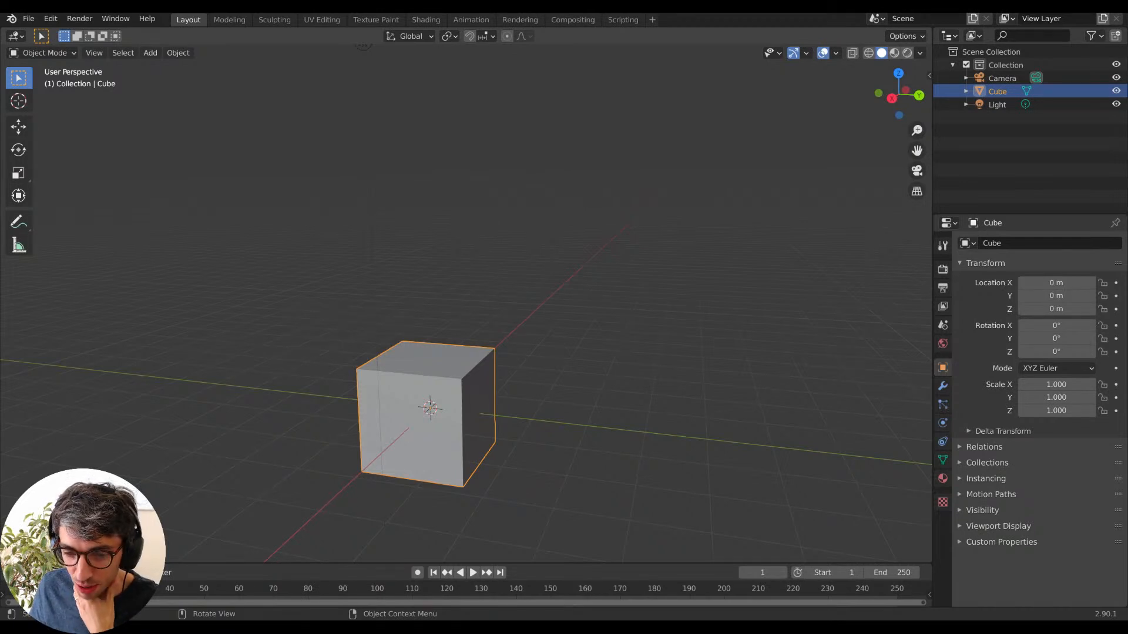
middle_drag(580, 453, 545, 453)
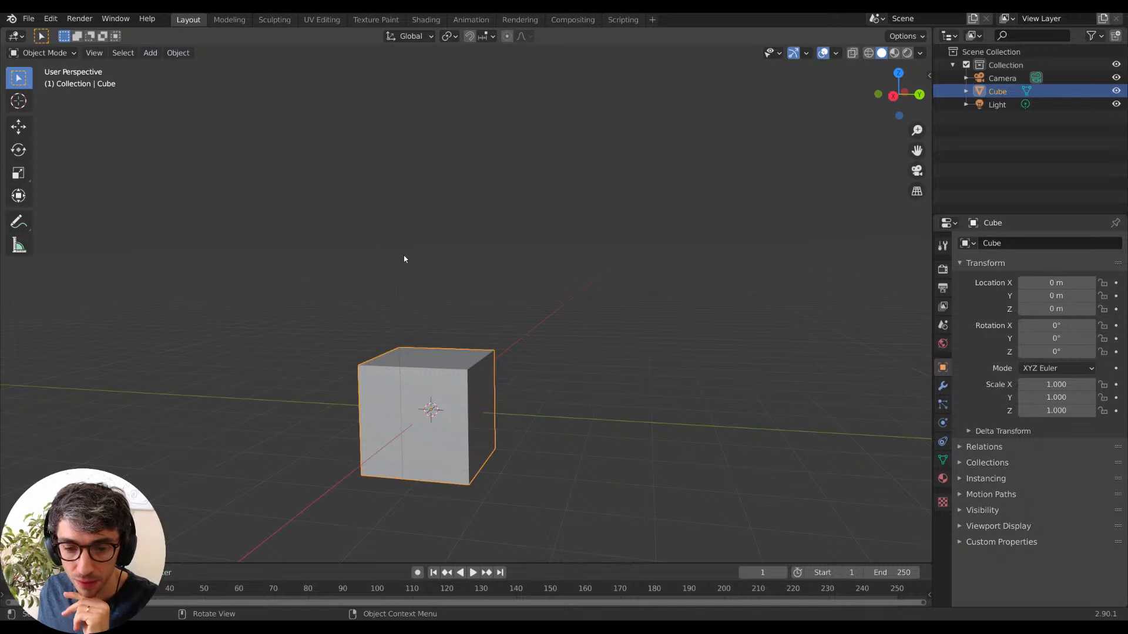
middle_drag(402, 287, 423, 407)
middle_drag(400, 456, 348, 451)
shift+middle_drag(411, 435, 602, 435)
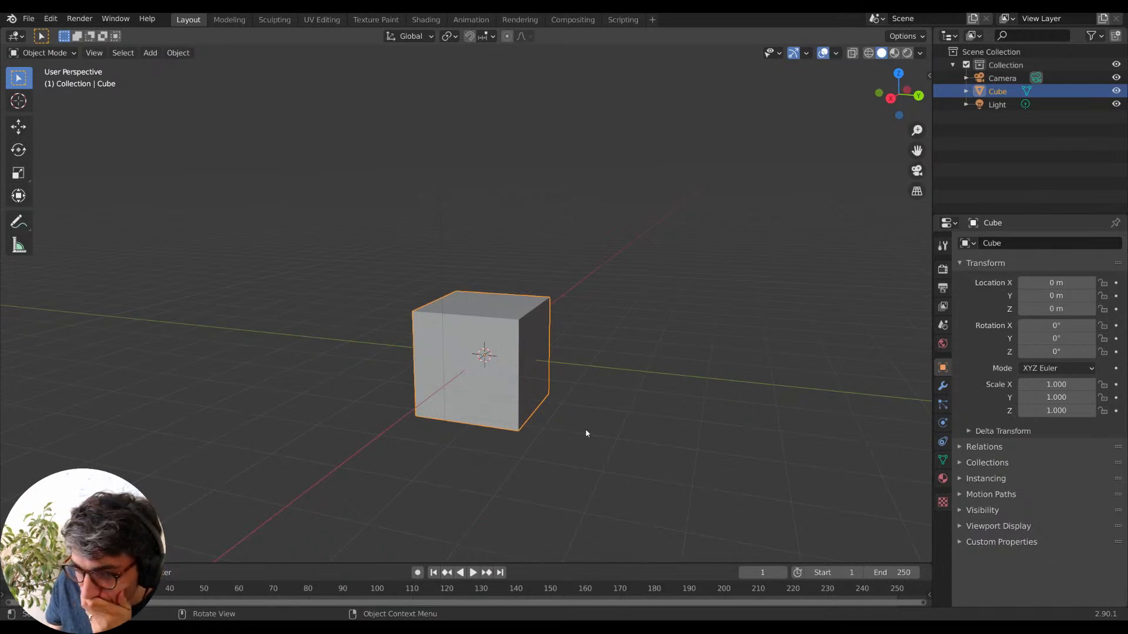
middle_drag(586, 419, 437, 419)
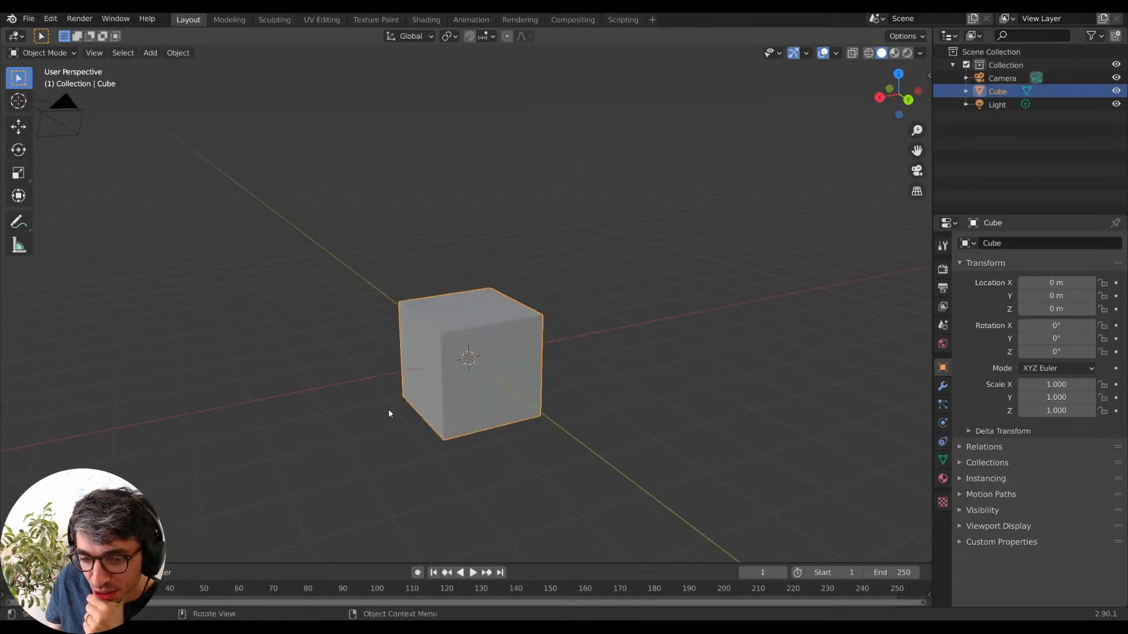
middle_drag(389, 411, 357, 397)
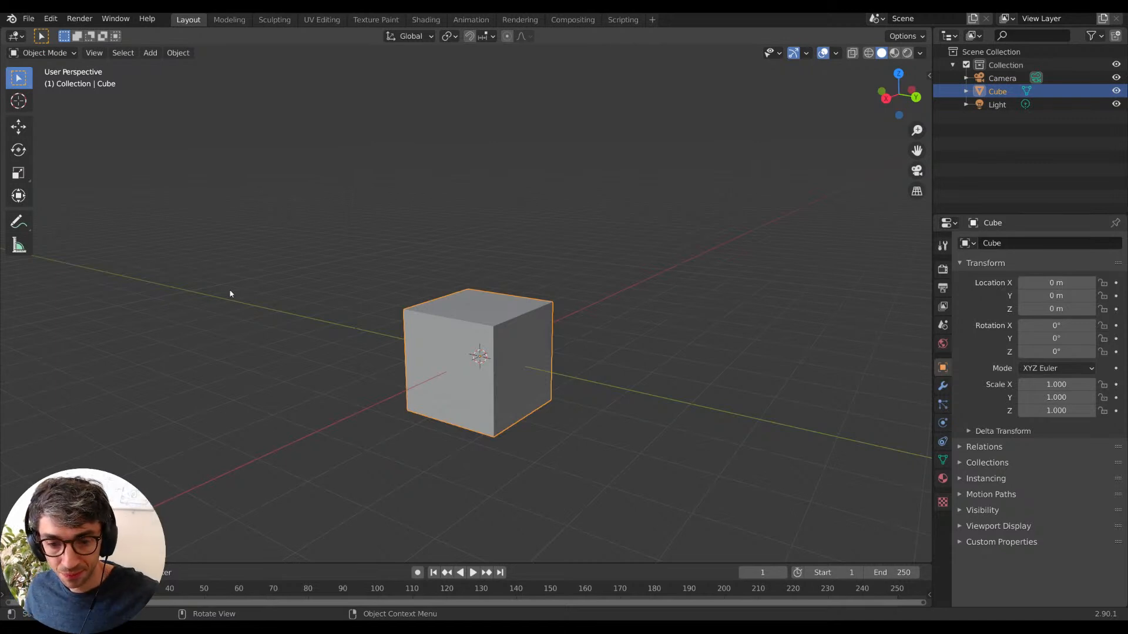
middle_drag(358, 299, 320, 331)
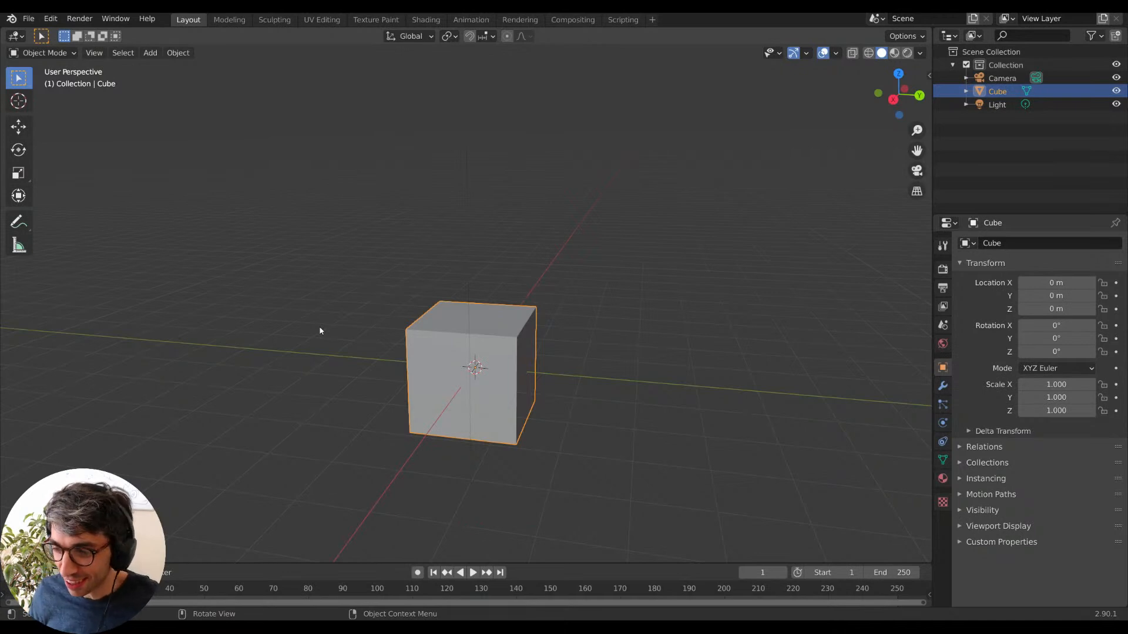
middle_drag(348, 277, 330, 333)
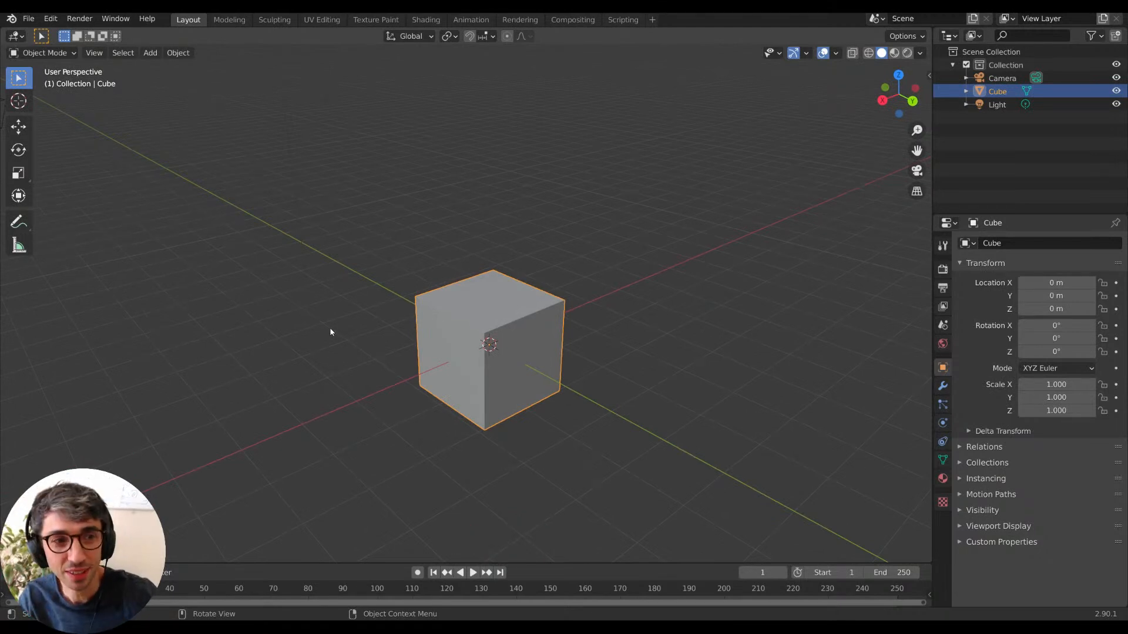
middle_drag(620, 367, 510, 470)
scroll(541, 453, up, 2)
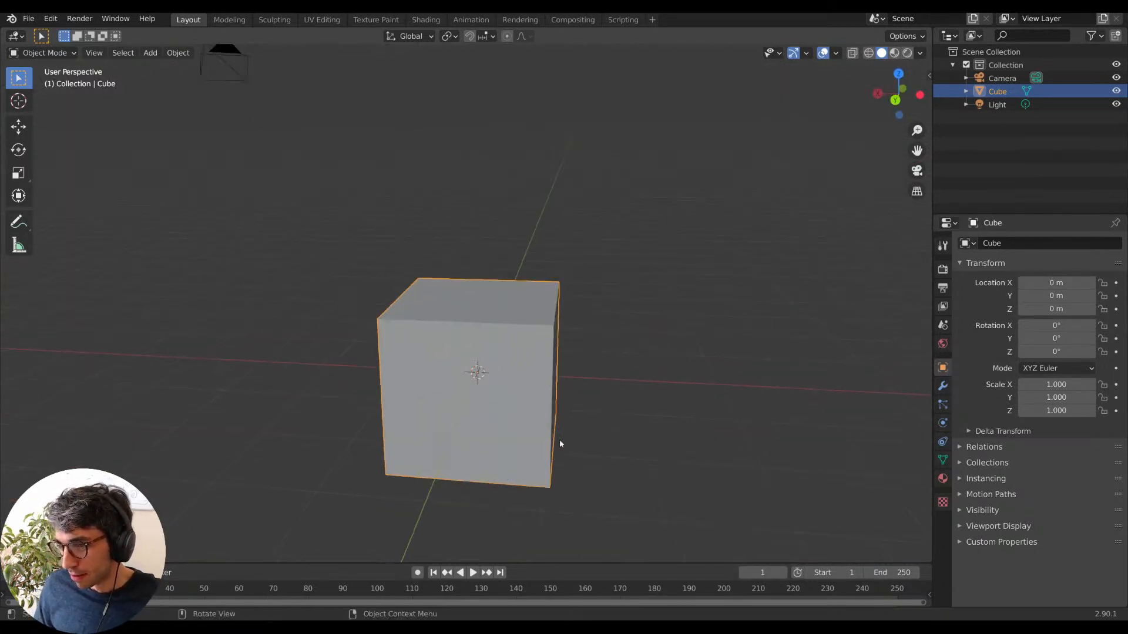
scroll(558, 423, down, 4)
middle_drag(564, 407, 530, 406)
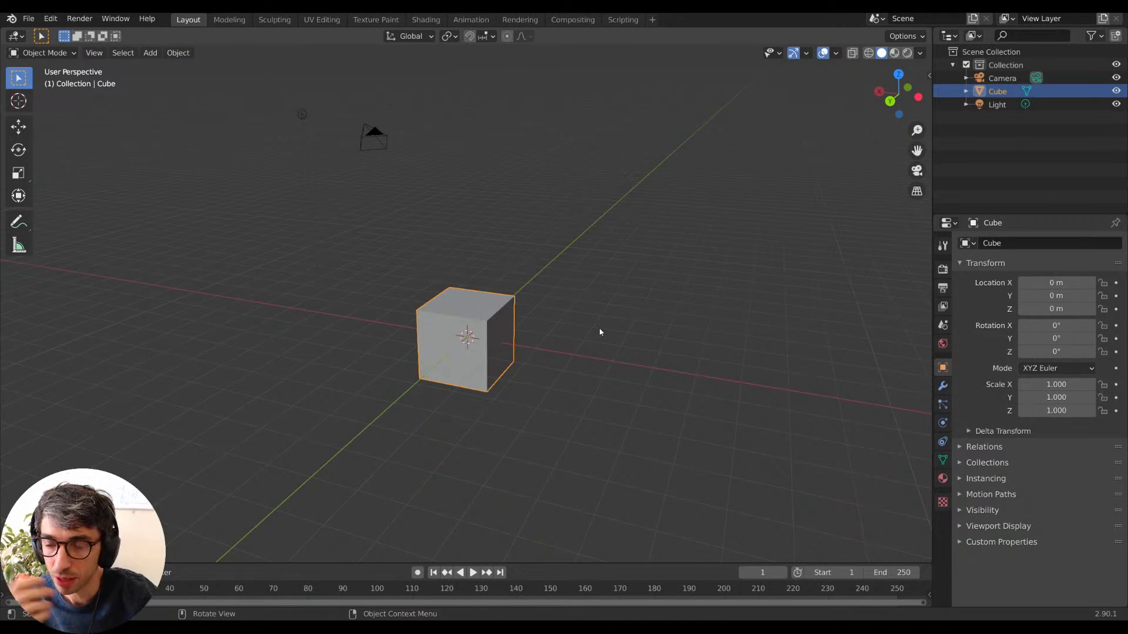
middle_drag(600, 332, 597, 247)
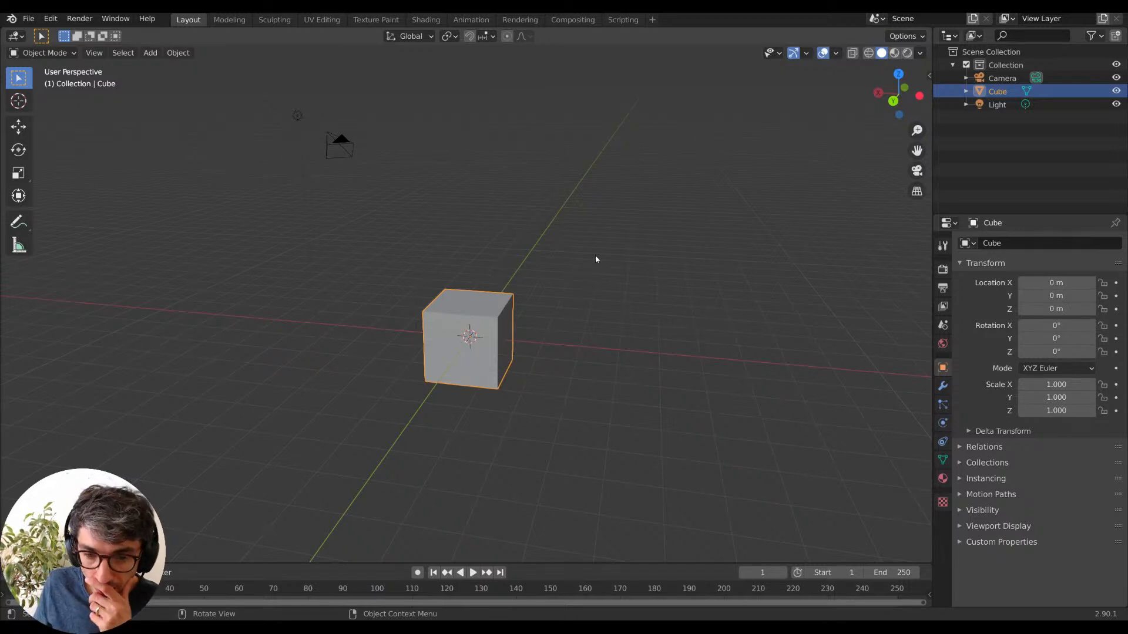
middle_drag(274, 298, 274, 396)
click(274, 396)
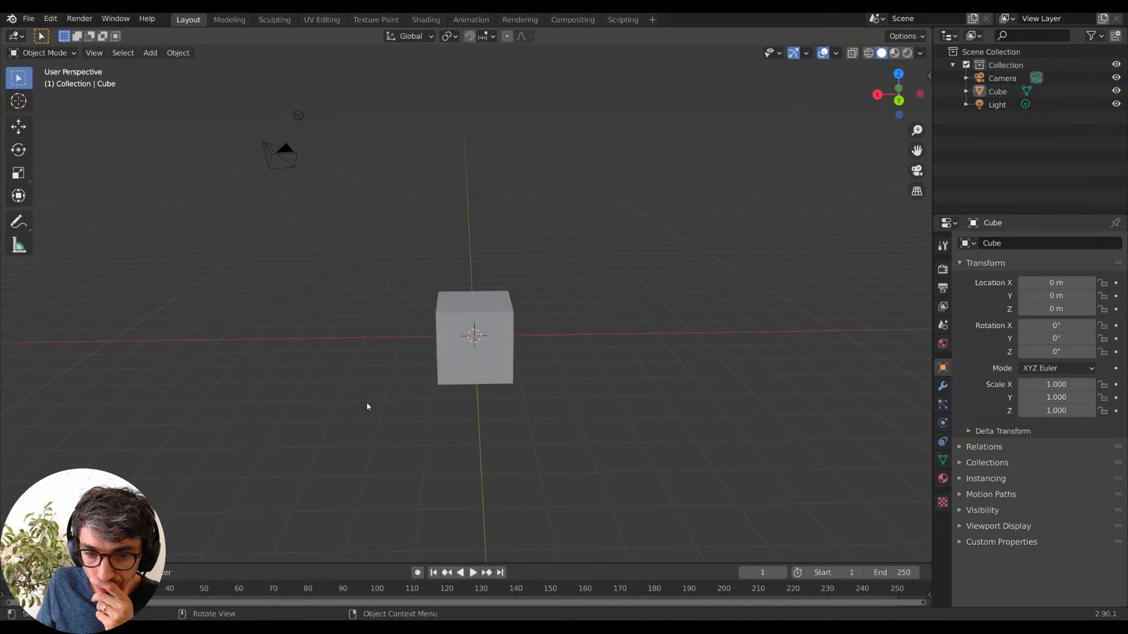
middle_drag(368, 406, 326, 394)
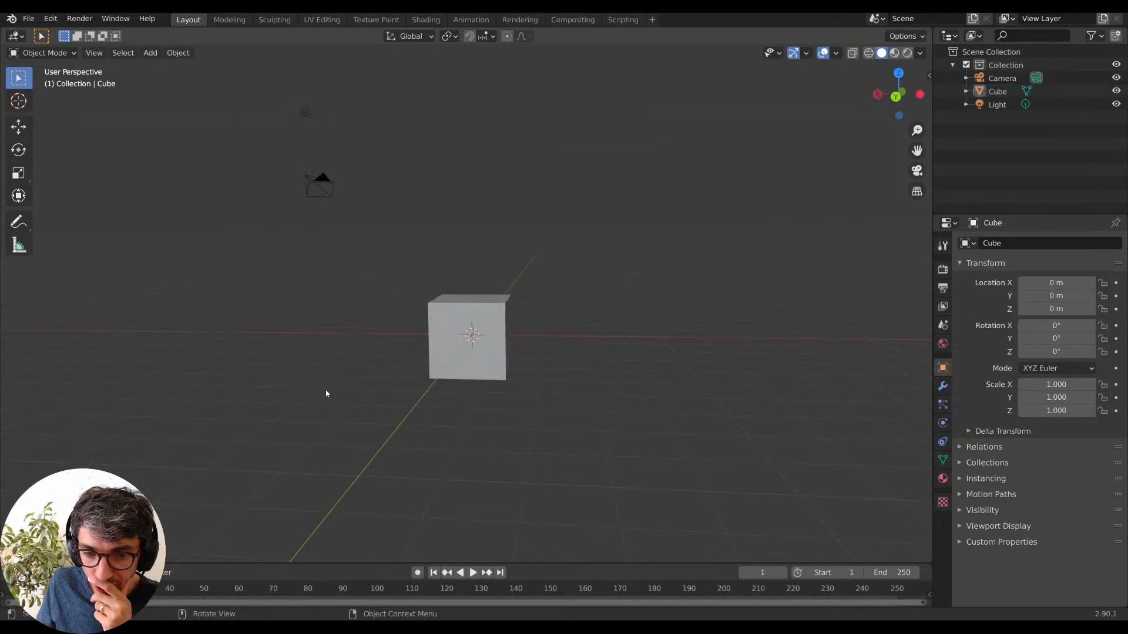
middle_drag(324, 393, 300, 387)
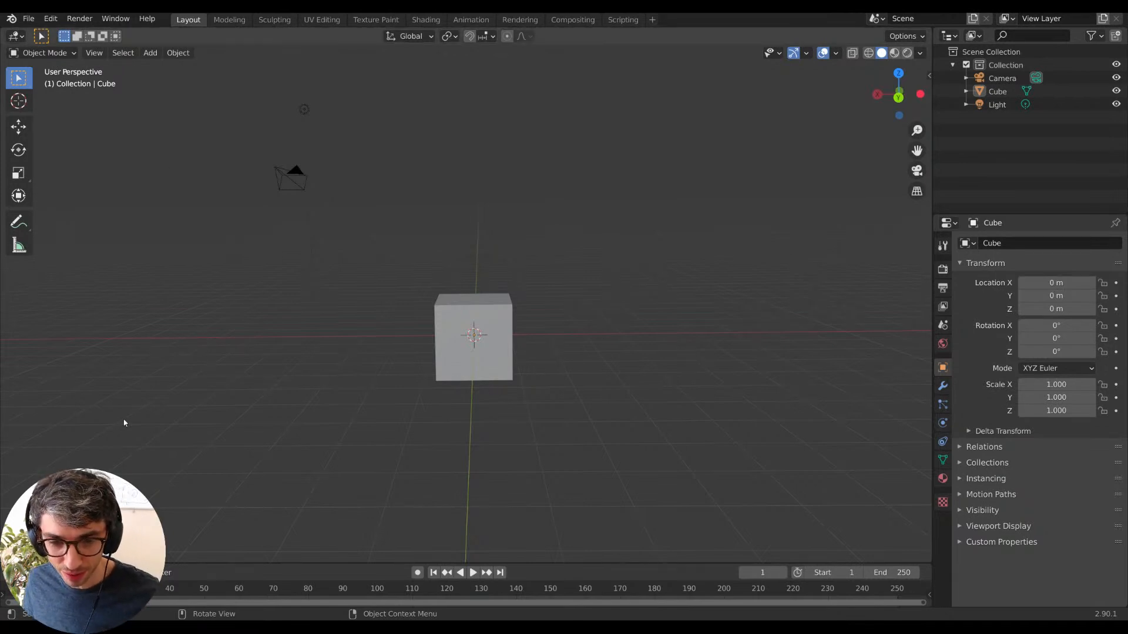
middle_drag(215, 376, 341, 449)
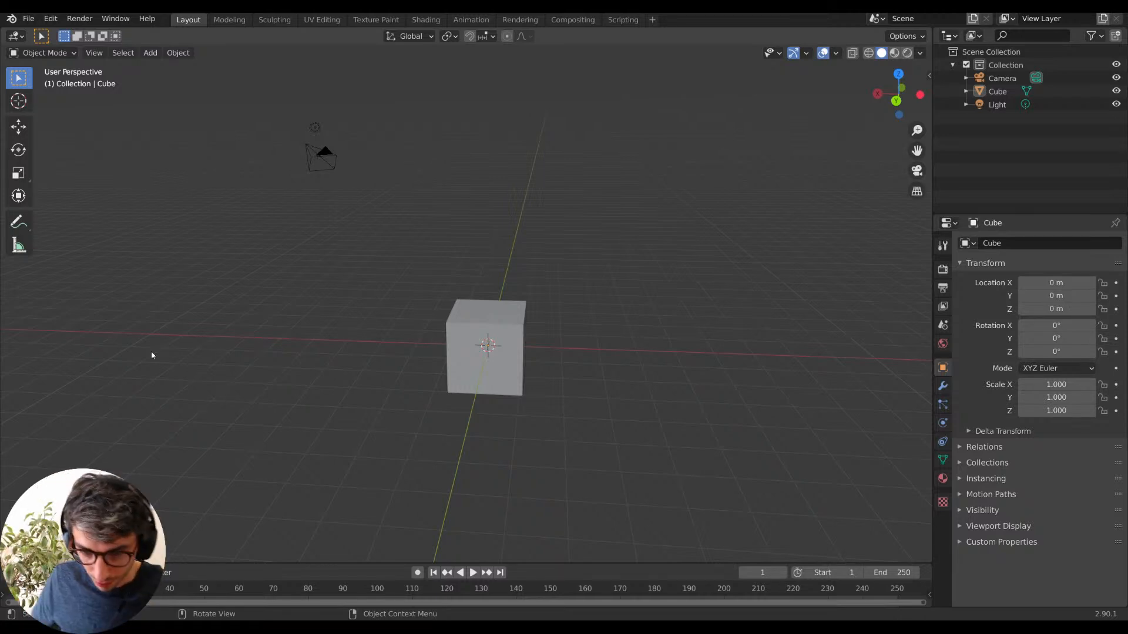
mouse_move(298, 369)
middle_down()
mouse_move(282, 389)
mouse_move(290, 377)
middle_up()
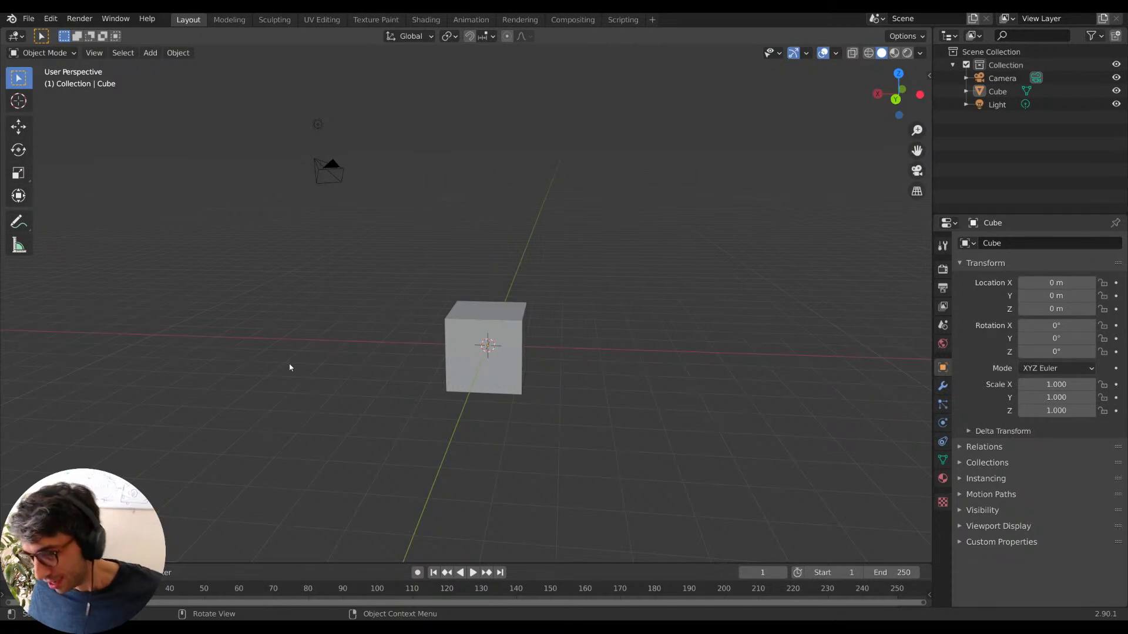
middle_drag(486, 443, 417, 419)
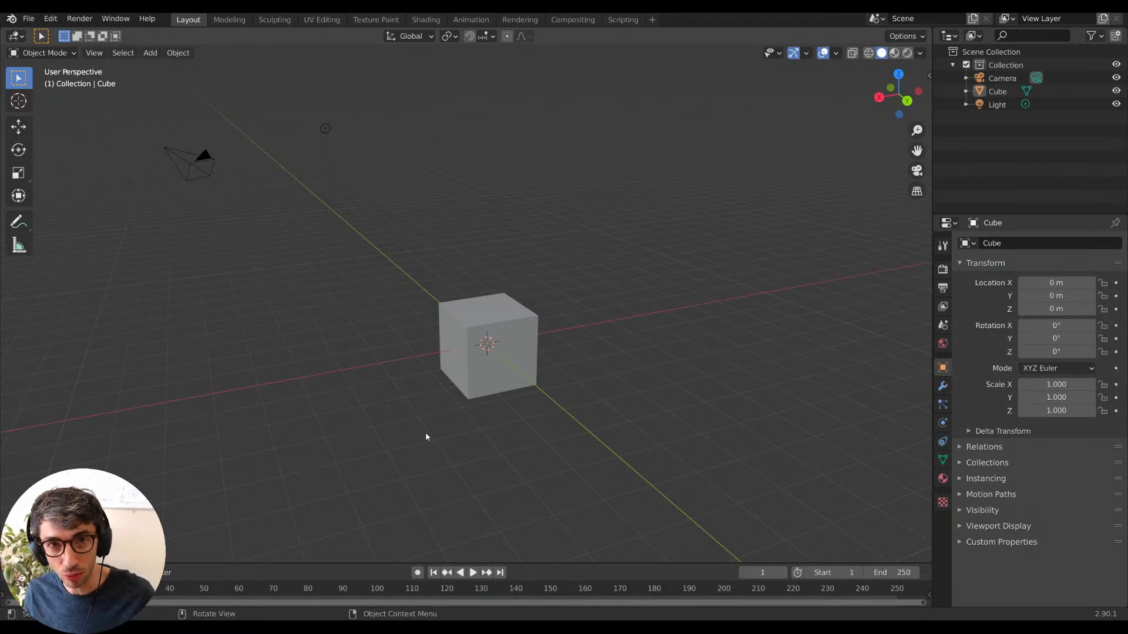
click(504, 393)
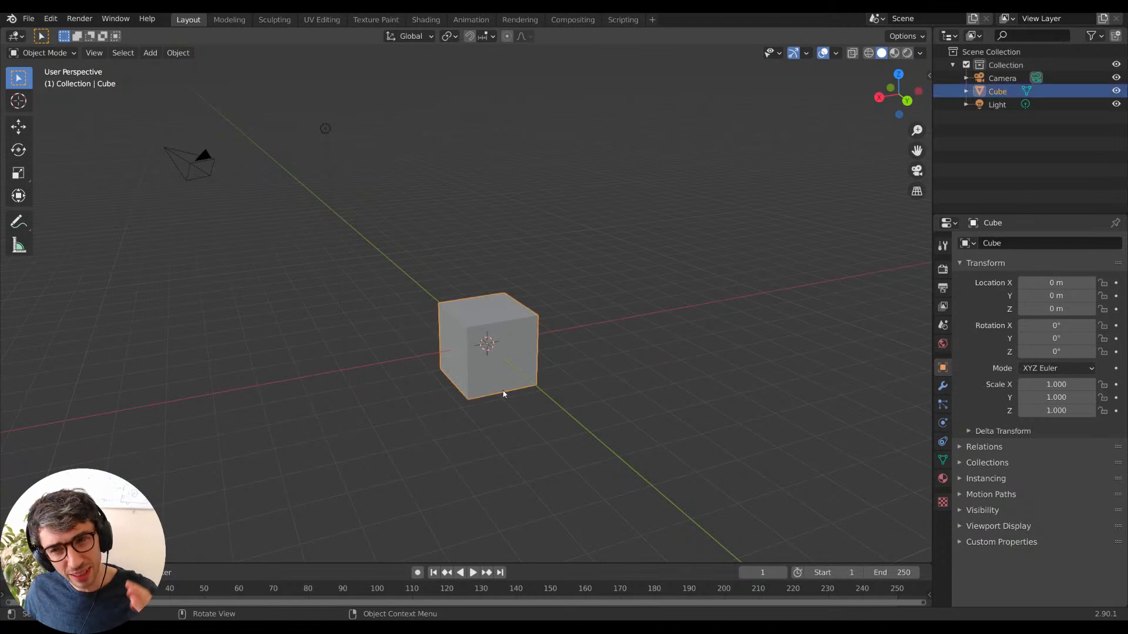
scroll(464, 414, up, 2)
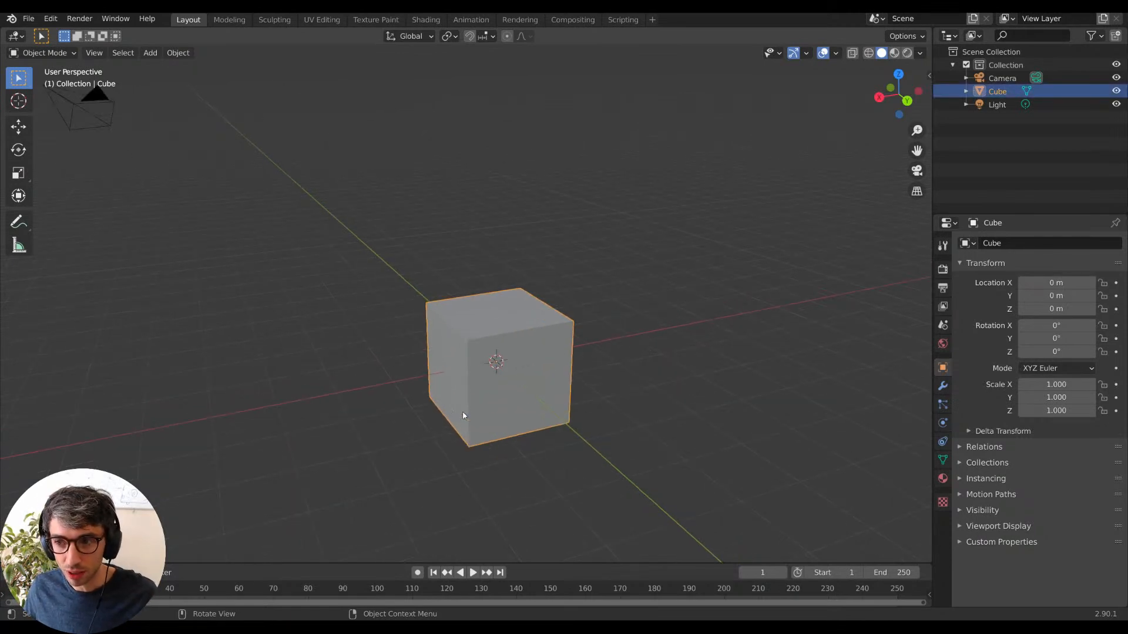
scroll(438, 401, up, 2)
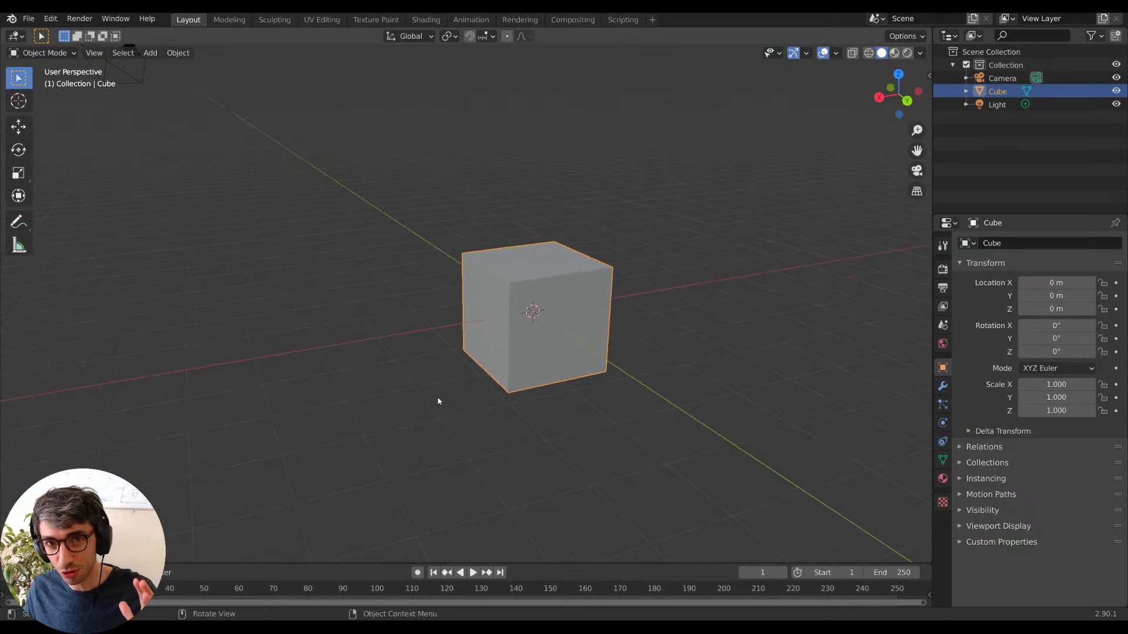
scroll(438, 402, down, 4)
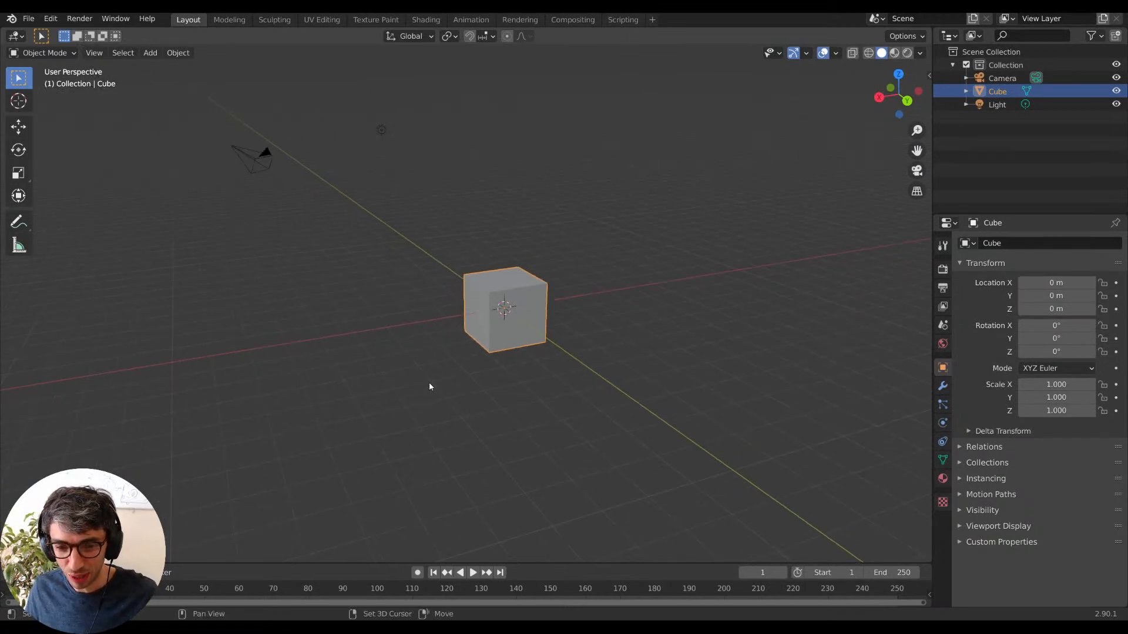
middle_drag(421, 417, 466, 433)
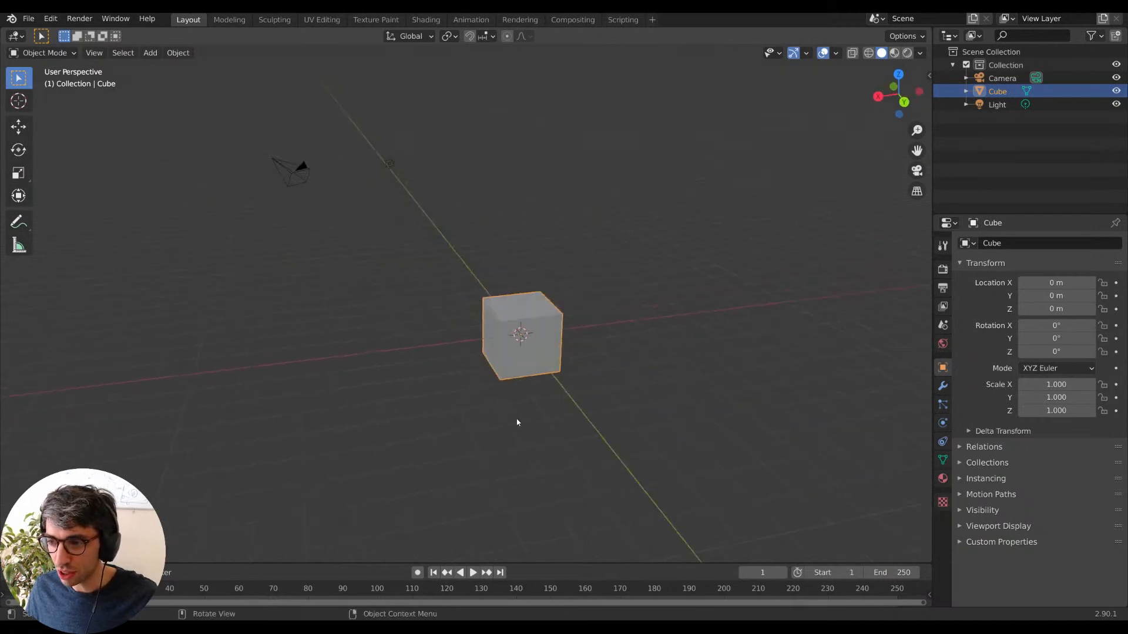
scroll(443, 390, up, 2)
scroll(441, 385, down, 1)
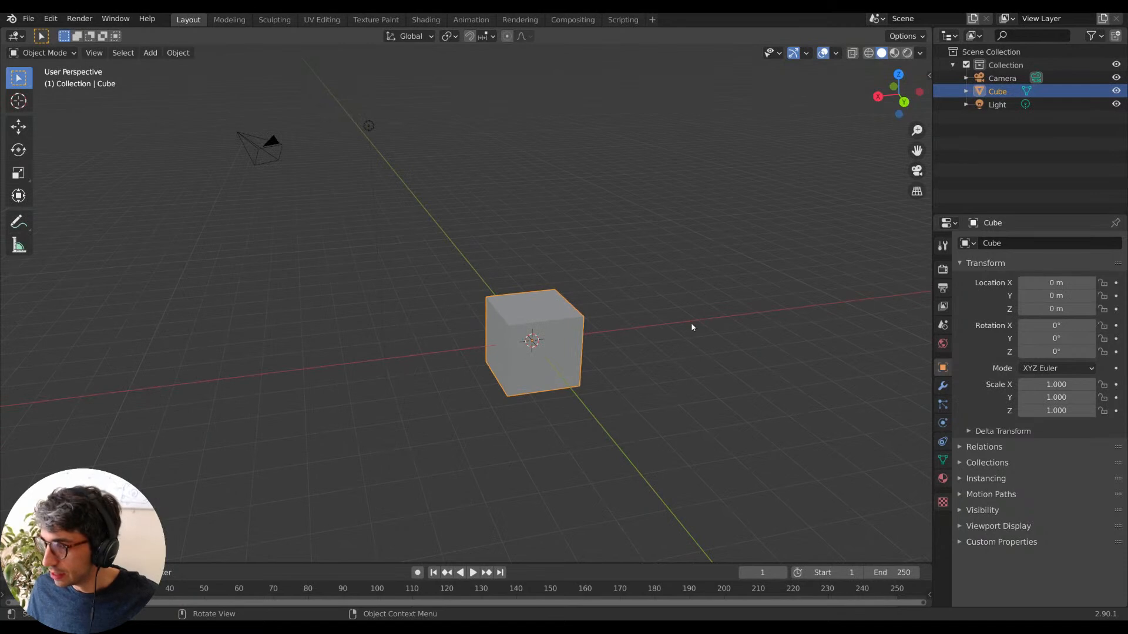
Look through the camera and set the render's horizontal resolution to 1080*2.35 for a widescreen frame.
key(KP_0)
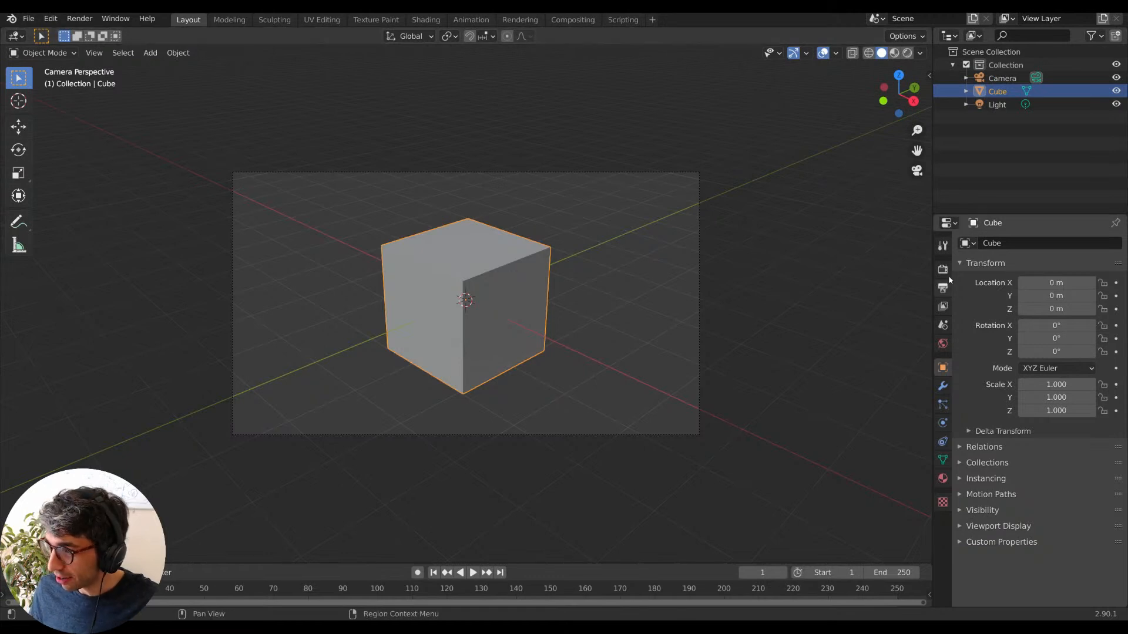
click(999, 78)
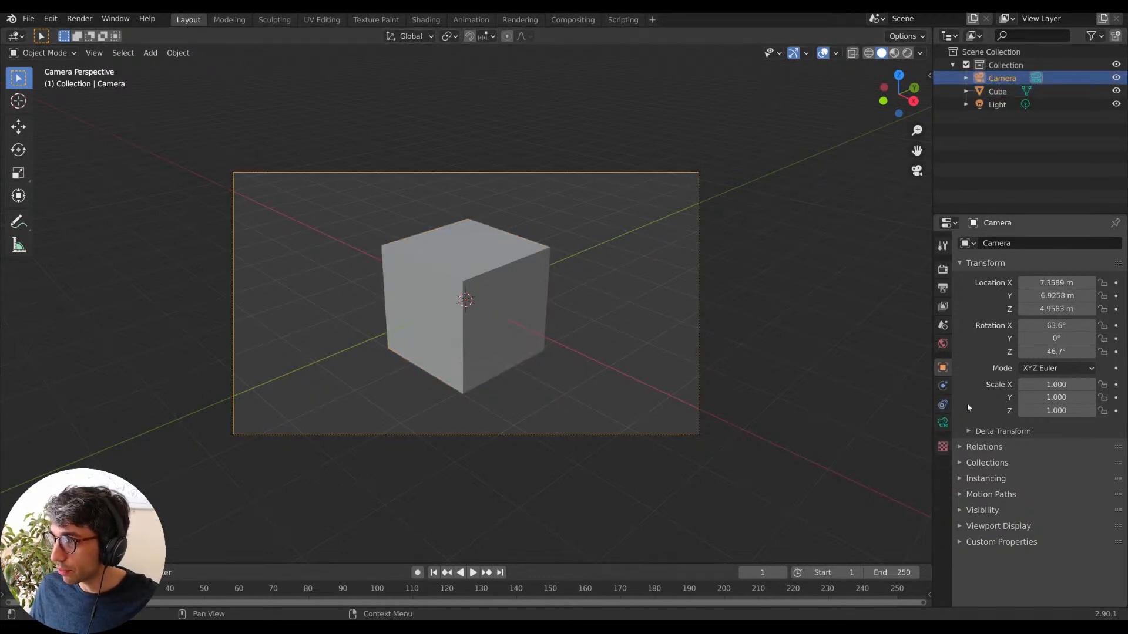
click(943, 423)
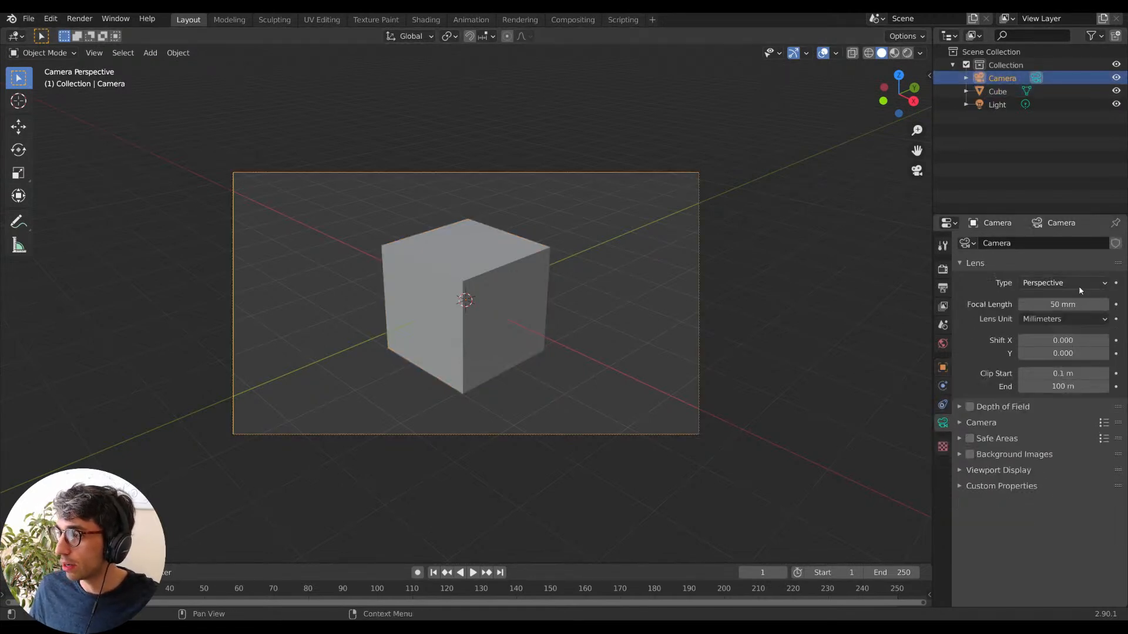
click(943, 269)
click(943, 288)
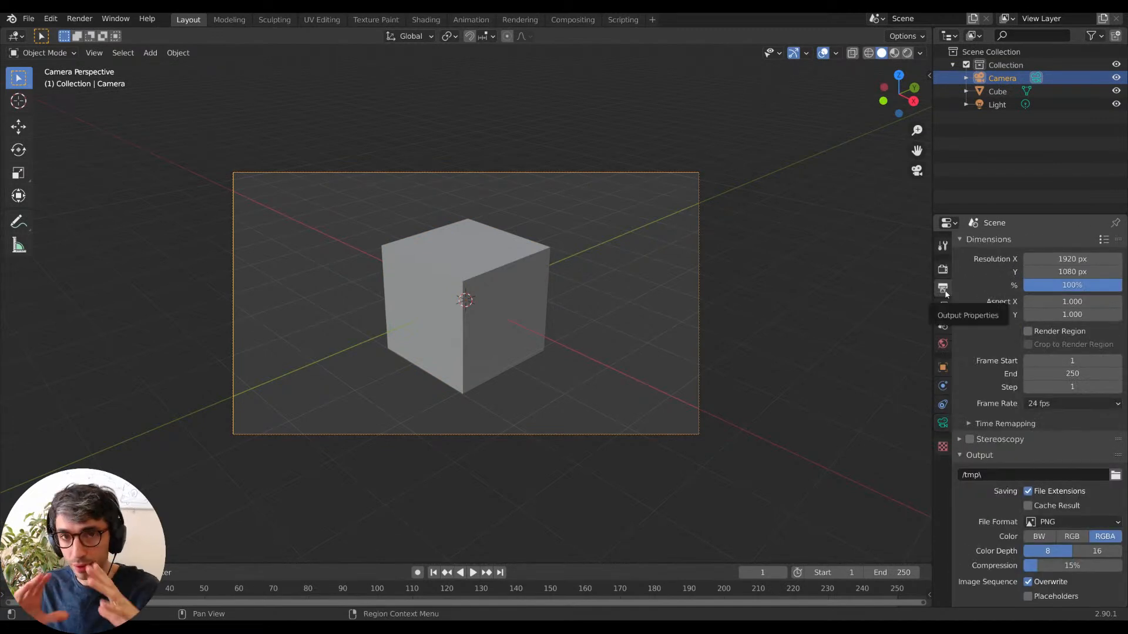
click(1051, 254)
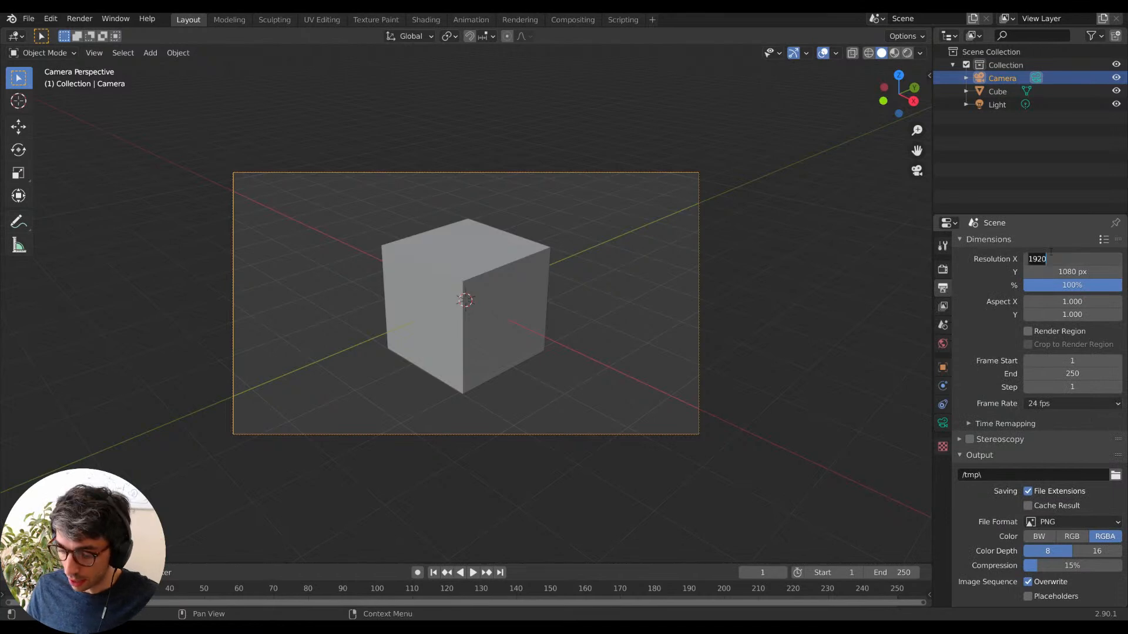
text(1080)
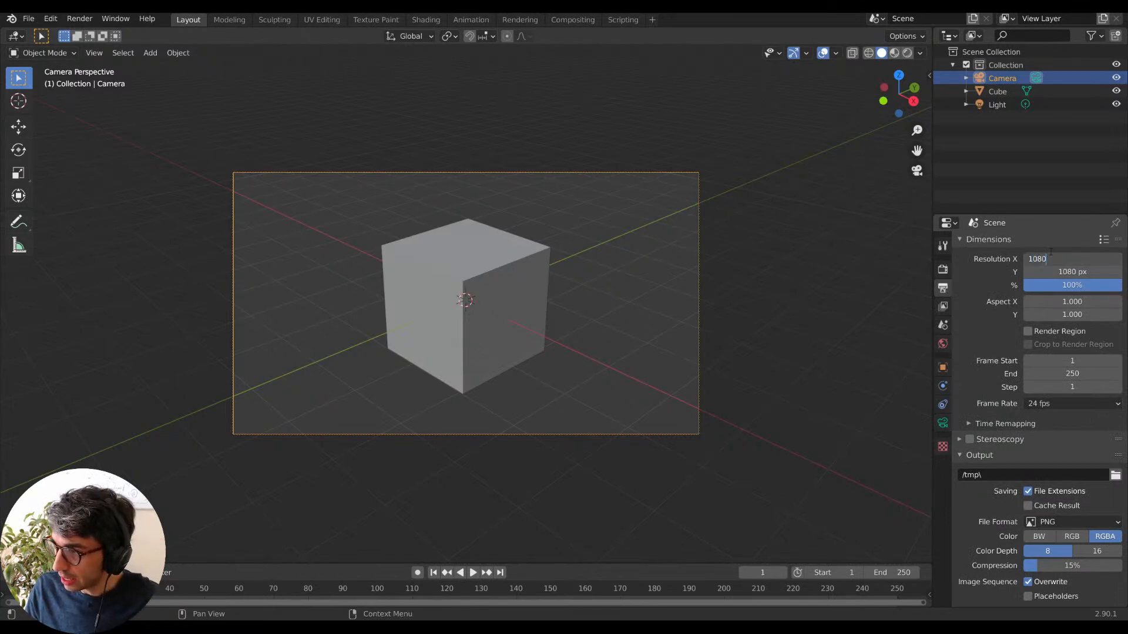
text(*)
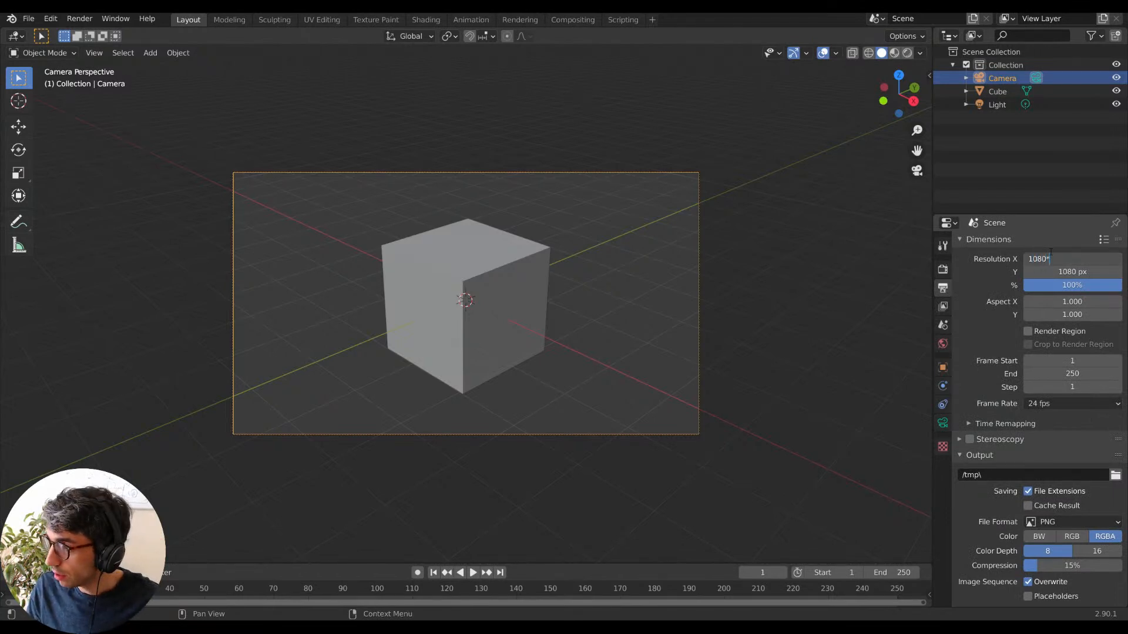
text(2.35)
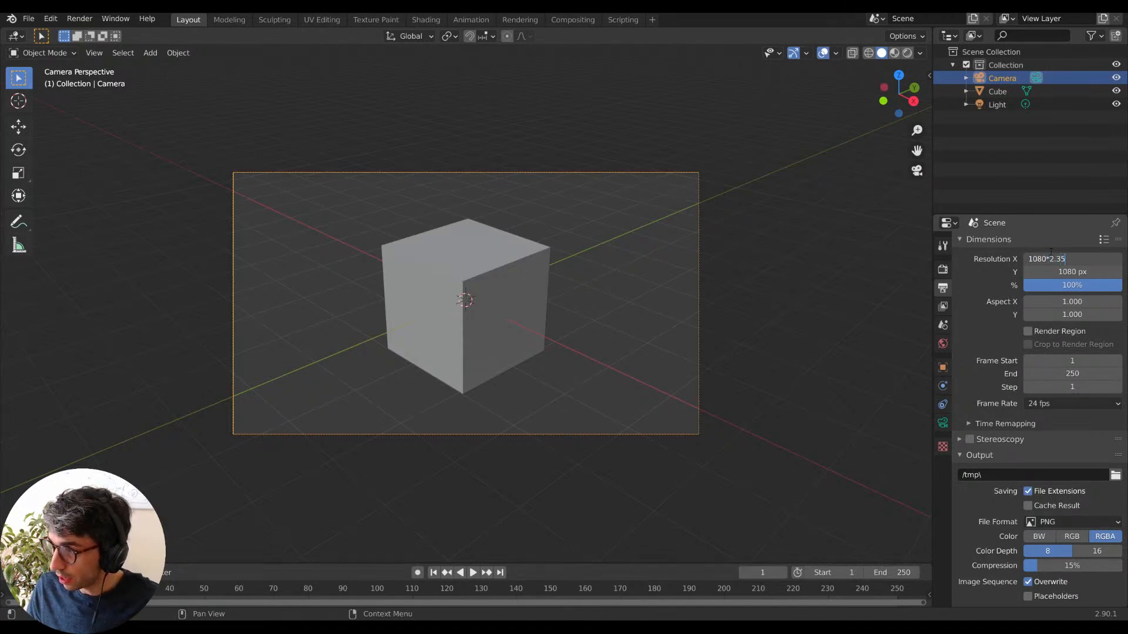
key(Return)
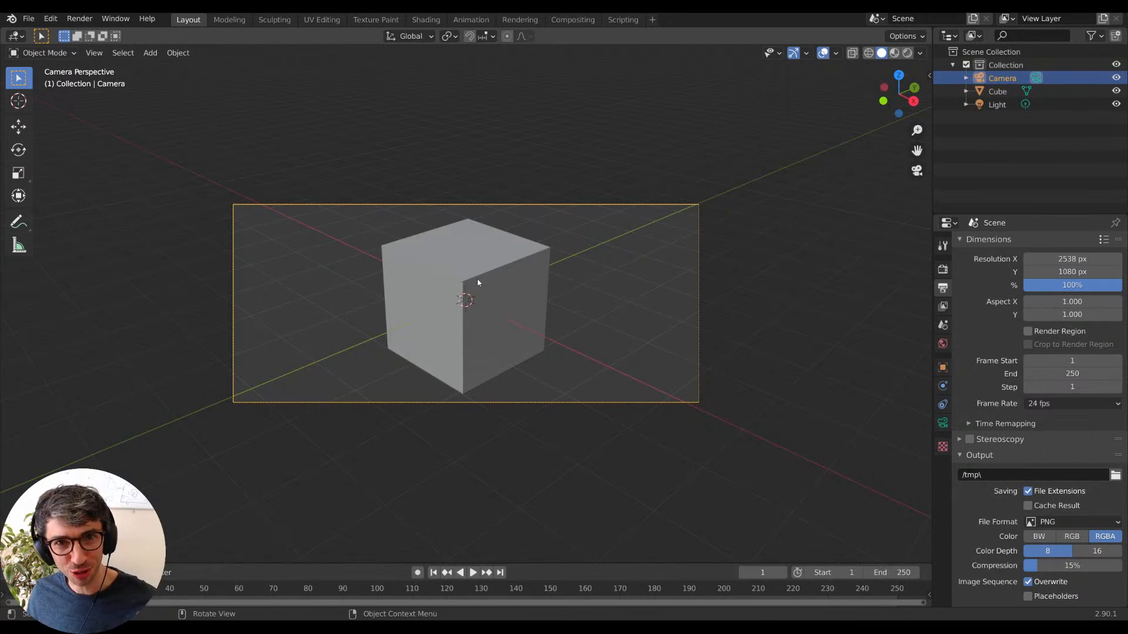
Lock the camera to the view and reframe the shot so the cube sits smaller and lower in the frame.
shift+middle_drag(509, 277, 531, 294)
key(KP_0)
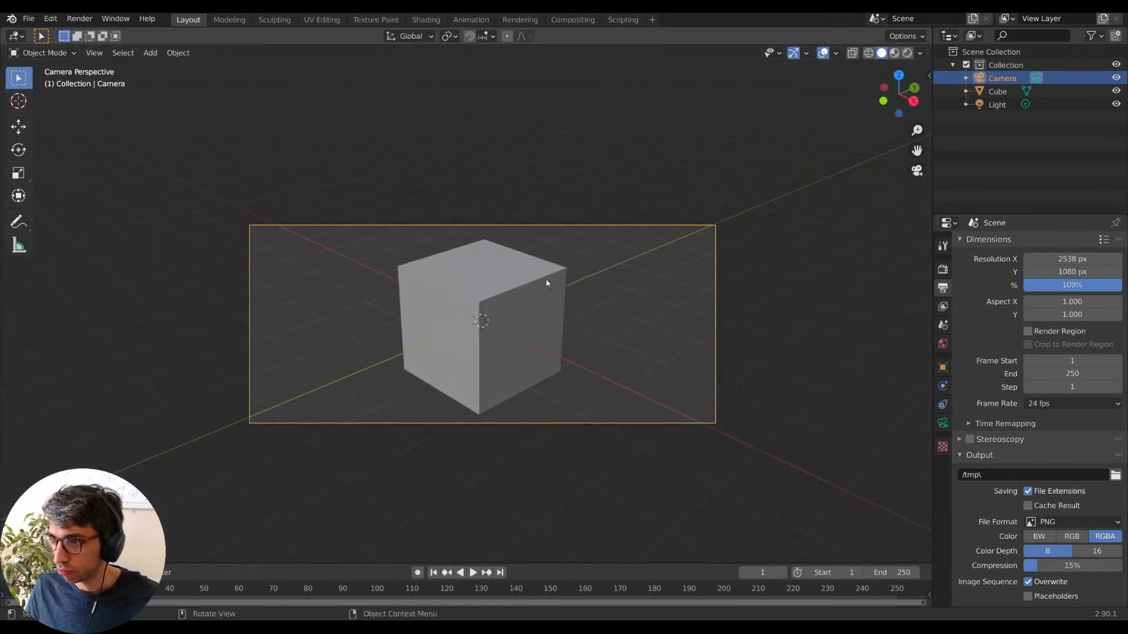
click(930, 75)
click(924, 98)
click(924, 122)
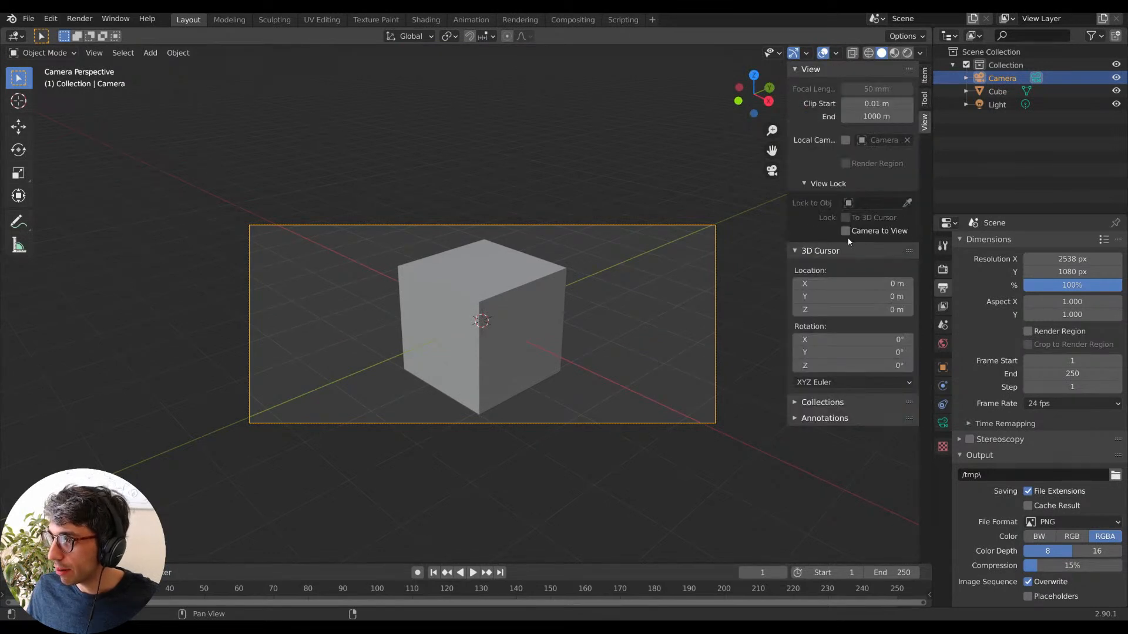
mouse_move(502, 364)
middle_down()
mouse_move(496, 352)
mouse_move(504, 360)
middle_up()
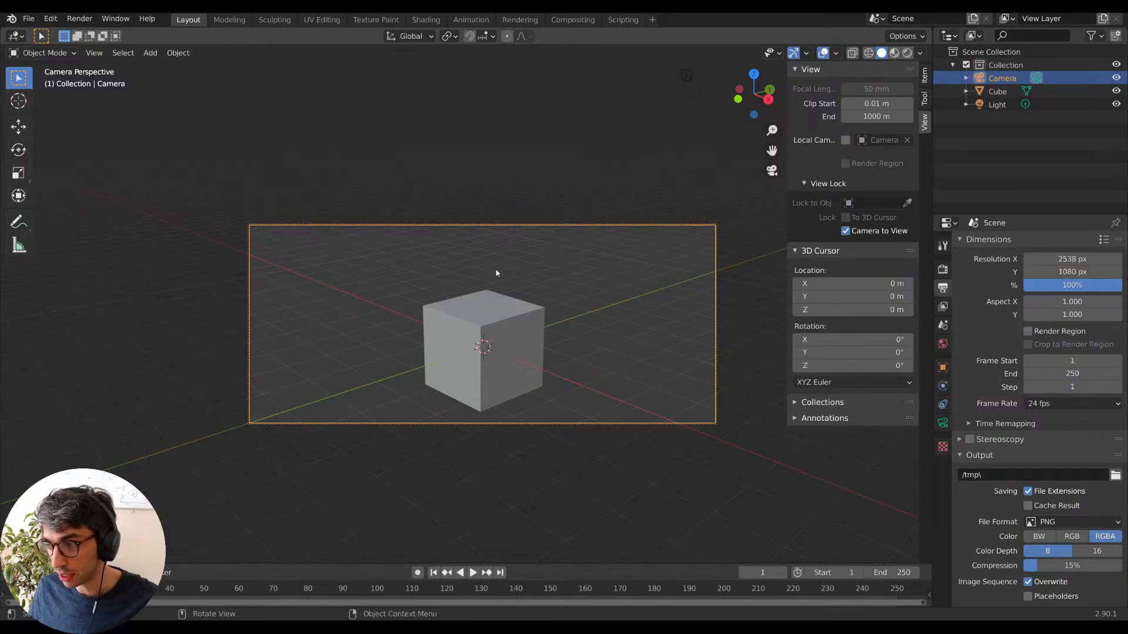
Set the camera's focal length to 85 mm.
click(943, 269)
click(943, 287)
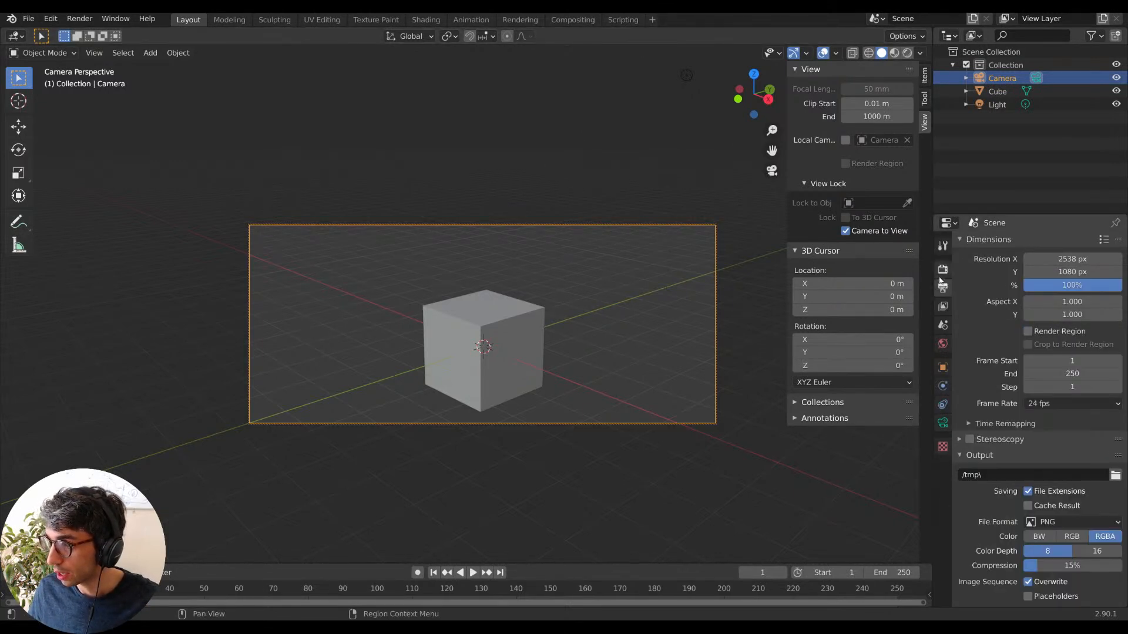
click(943, 424)
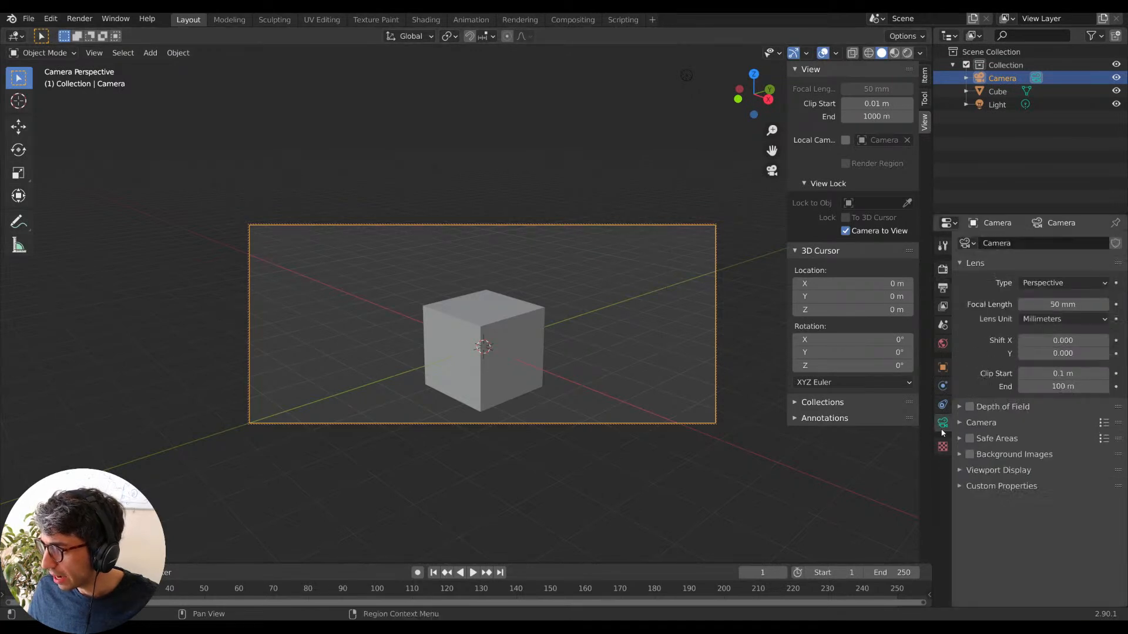
click(1080, 305)
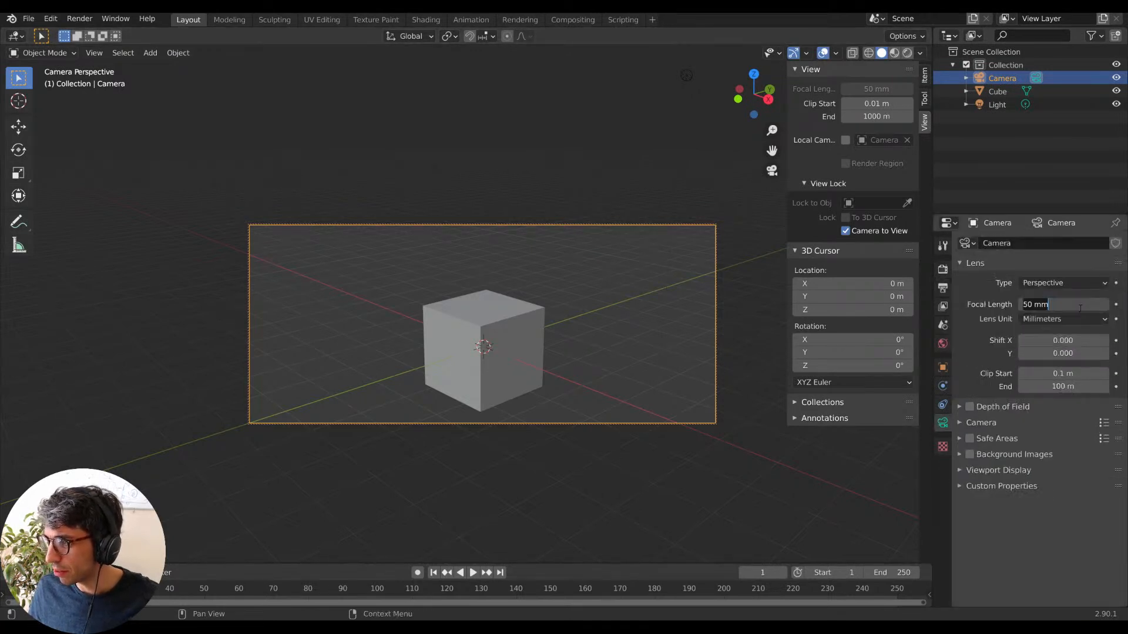
text(85)
key(Return)
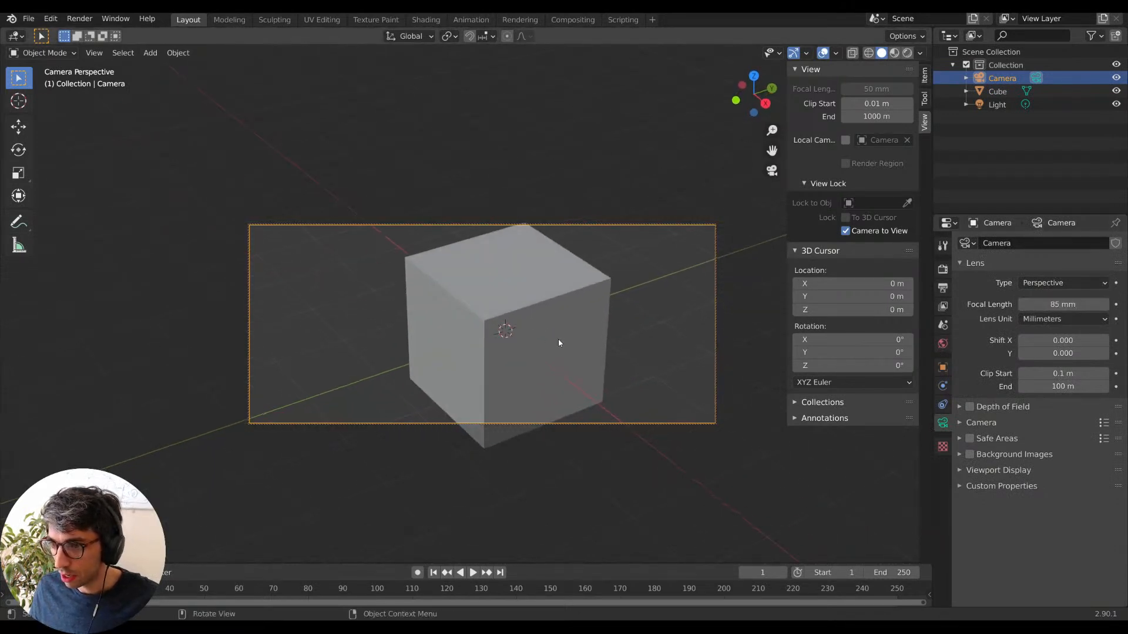
Adjust the camera's angle on the cube, unlock the camera from the view and leave the camera perspective.
mouse_move(558, 344)
middle_down()
mouse_move(559, 307)
mouse_move(563, 335)
middle_up()
click(844, 232)
scroll(541, 350, up, 3)
scroll(581, 327, down, 2)
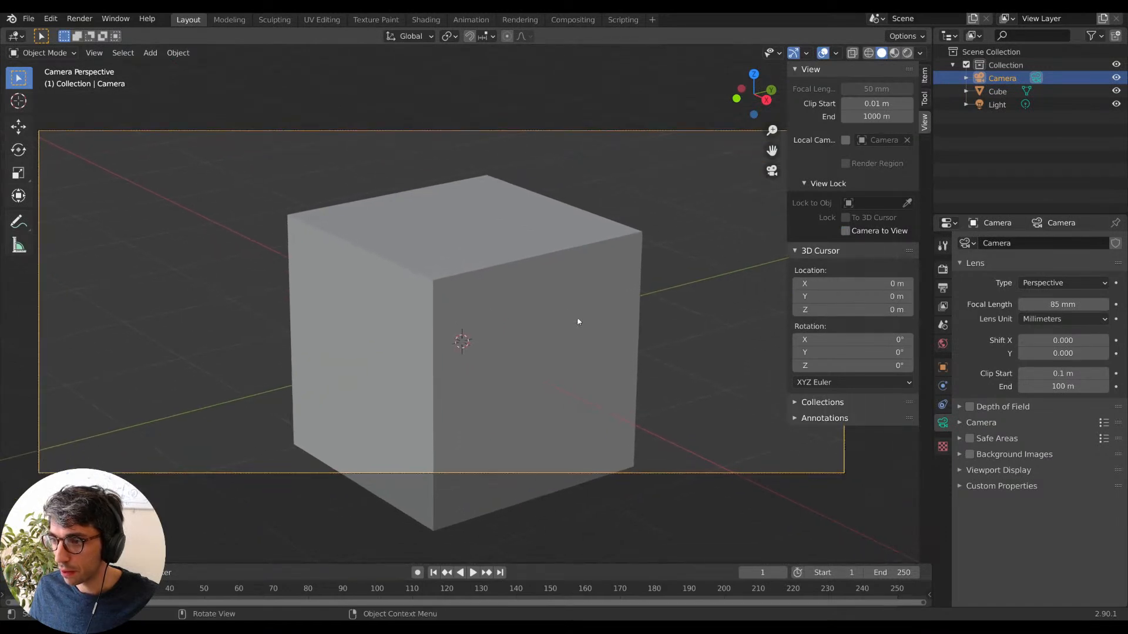
middle_drag(581, 327, 581, 323)
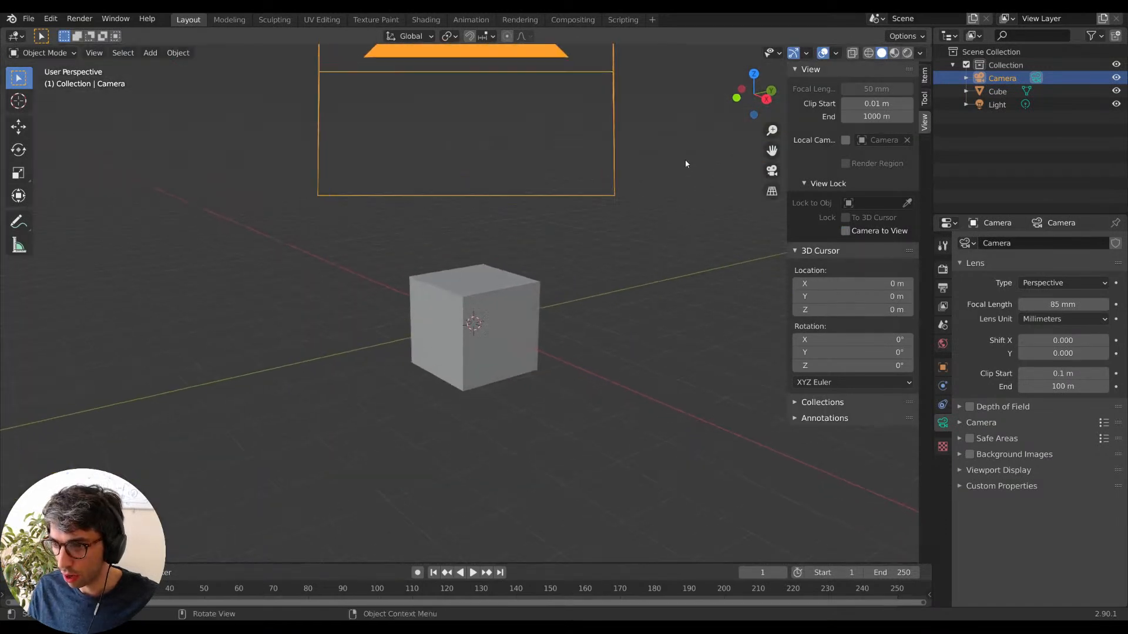
Look through the camera, lock it to the view, adjust its framing of the cube and select the cube.
key(KP_0)
click(845, 231)
mouse_move(536, 237)
middle_down()
mouse_move(522, 211)
mouse_move(541, 201)
mouse_move(534, 184)
mouse_move(543, 253)
middle_up()
click(566, 267)
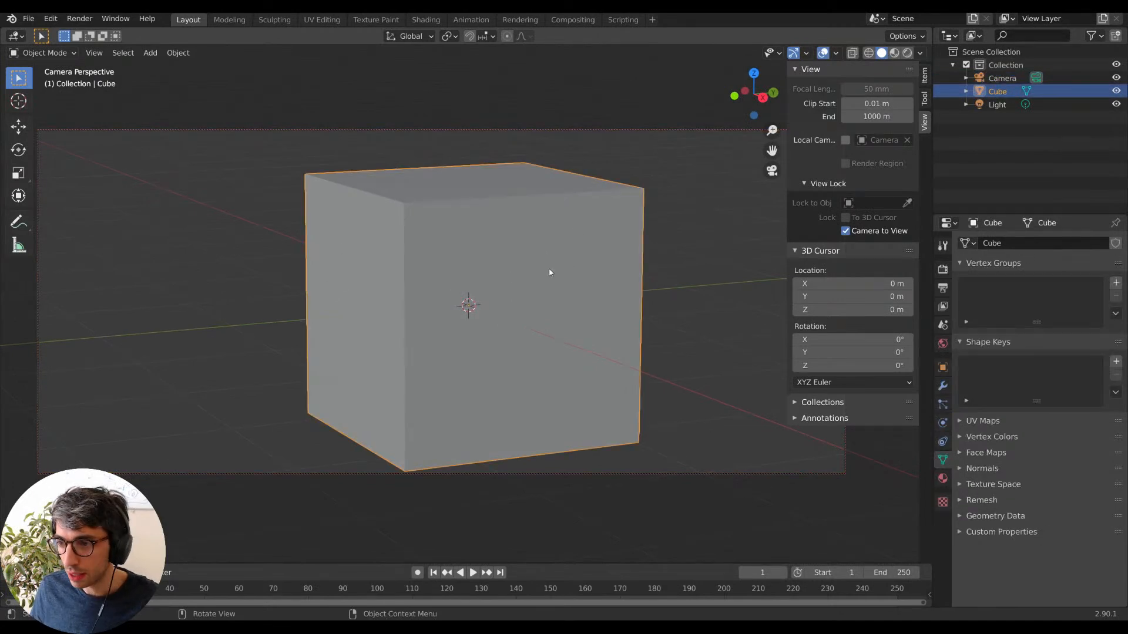
key(x)
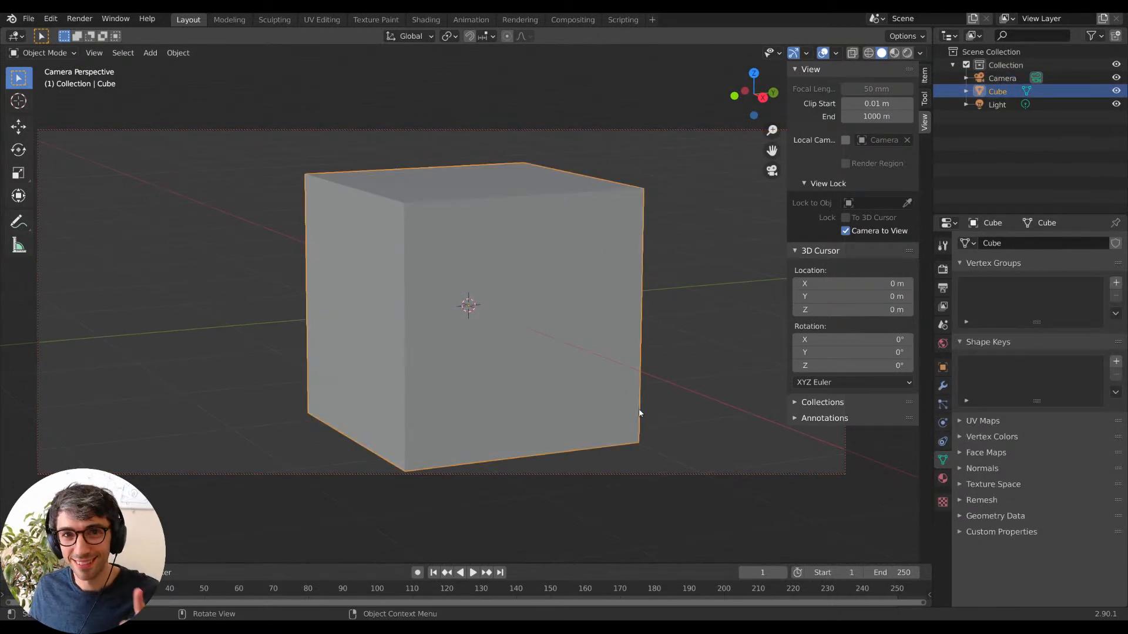
key(s)
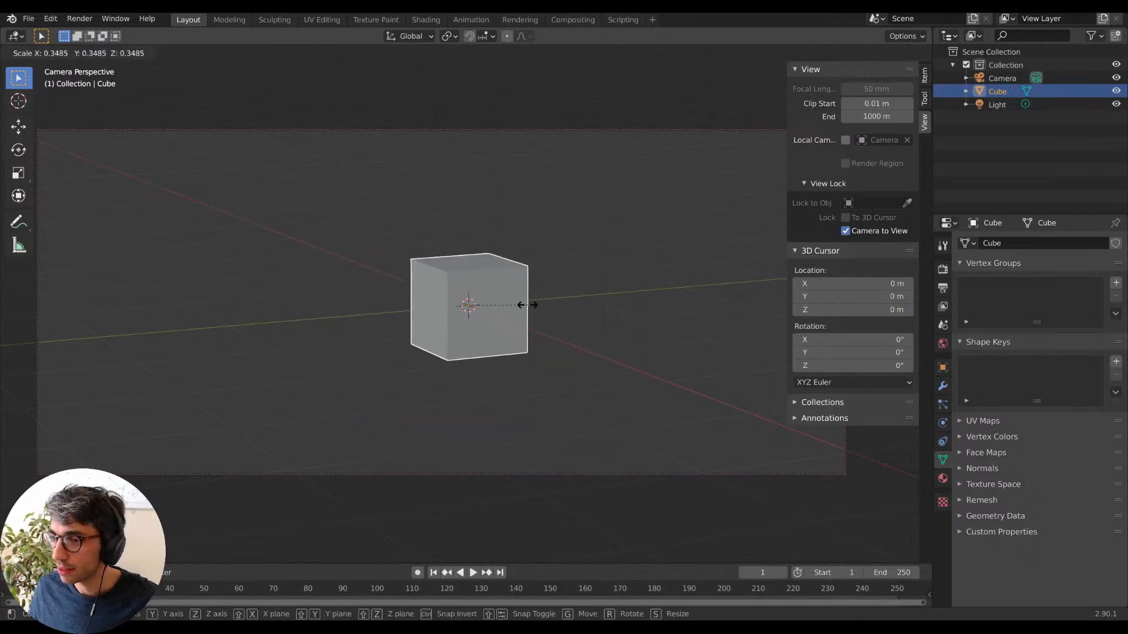
right_click(528, 306)
Flatten the cube along Z and enlarge it uniformly into a wide block.
key(s)
key(z)
click(490, 306)
key(s)
click(668, 325)
Thin the block further along Z and resize it into a slab scaled about 3.409 in X and Y, 0.065 in Z.
key(s)
key(z)
click(526, 304)
key(s)
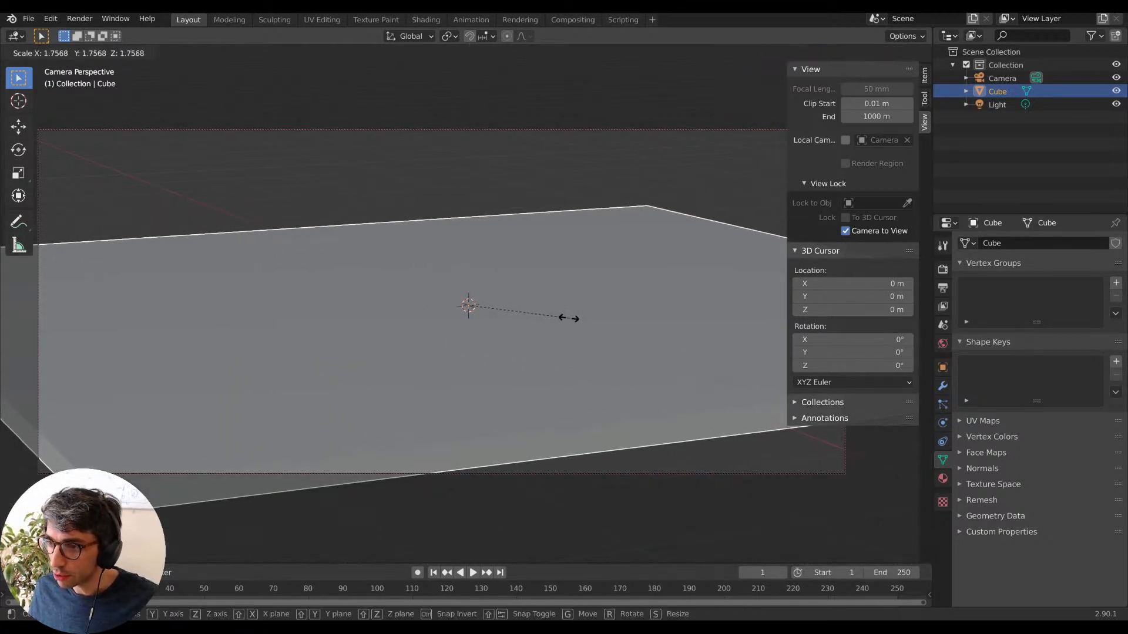
click(599, 326)
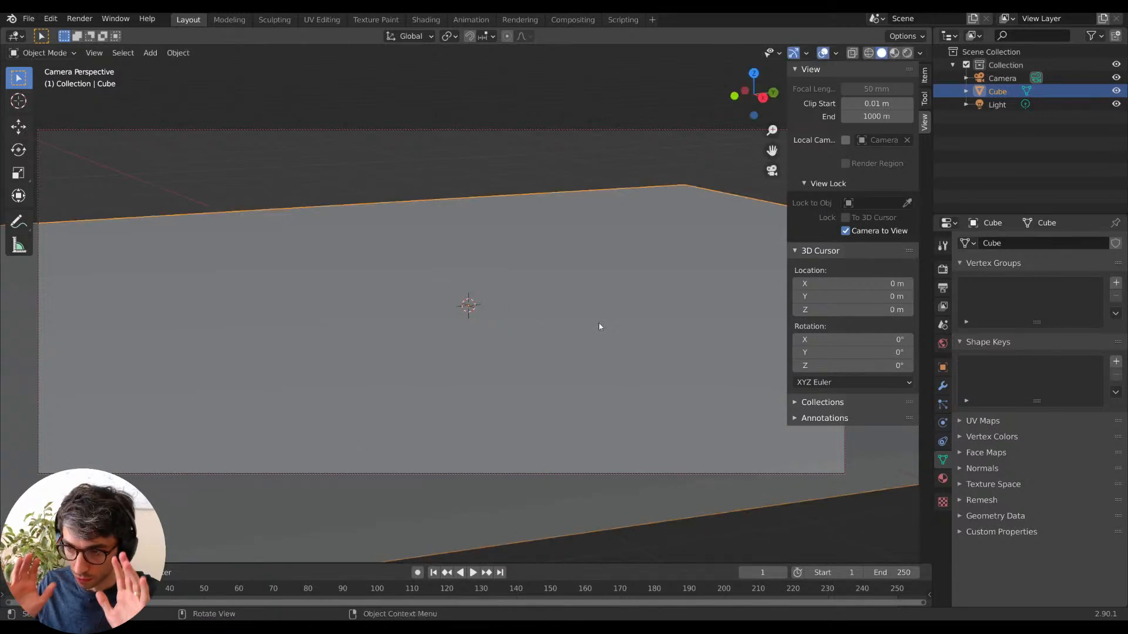
key(s)
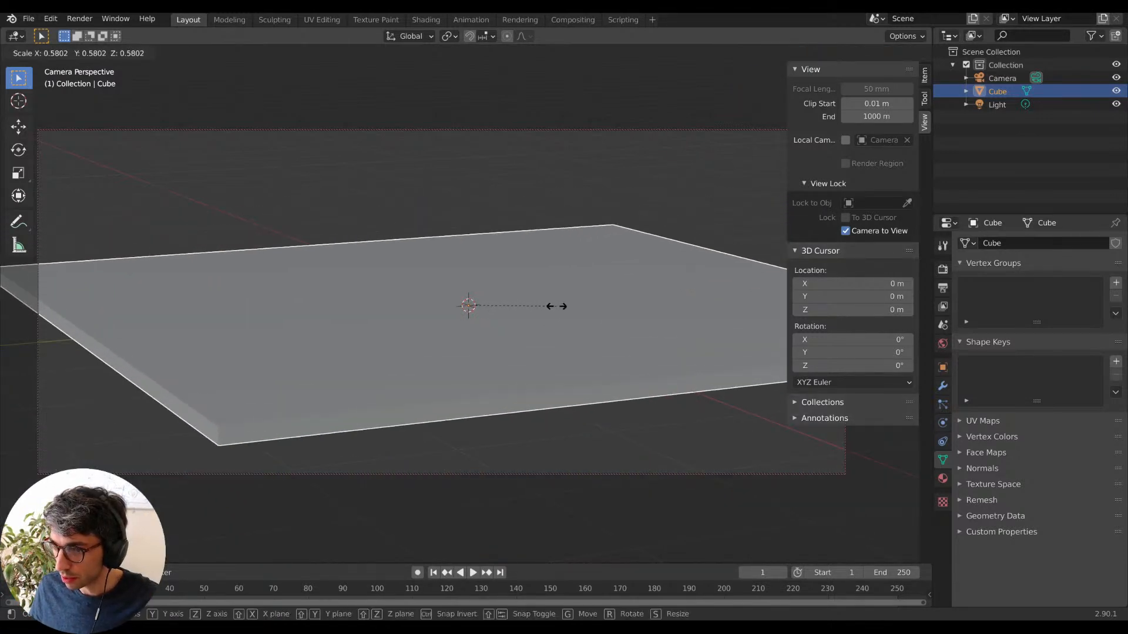
click(565, 309)
Try shifting the slab about 1.35 m along X and then along Y.
key(g)
key(x)
click(651, 367)
key(g)
key(y)
right_click(561, 380)
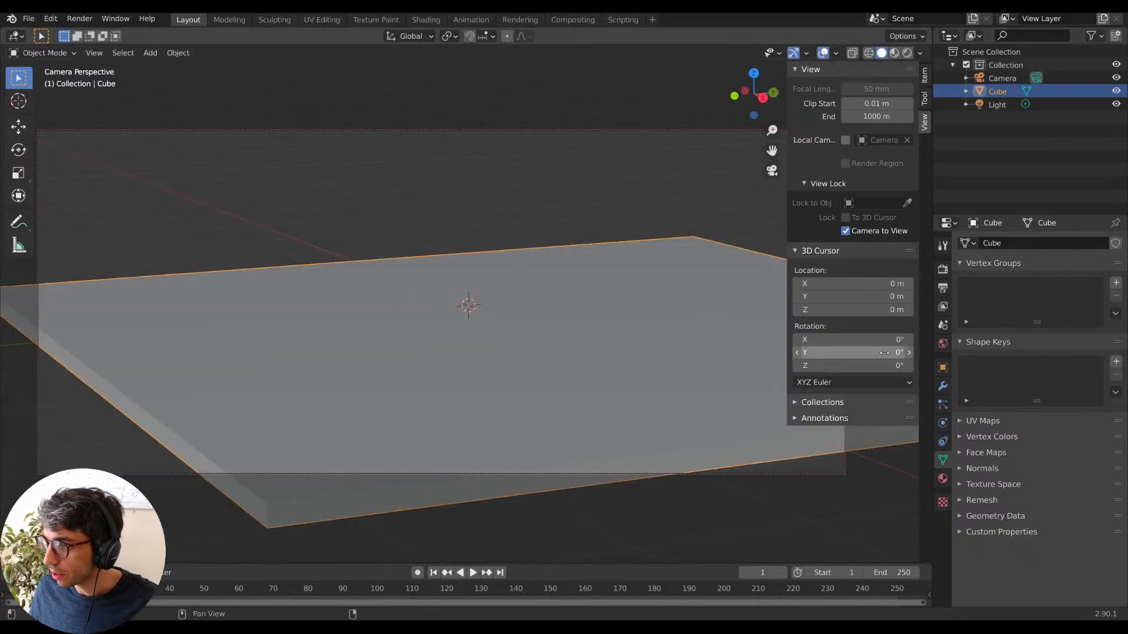
Set the slab's X location to 0 m in its object transform.
click(943, 368)
double_click(1056, 282)
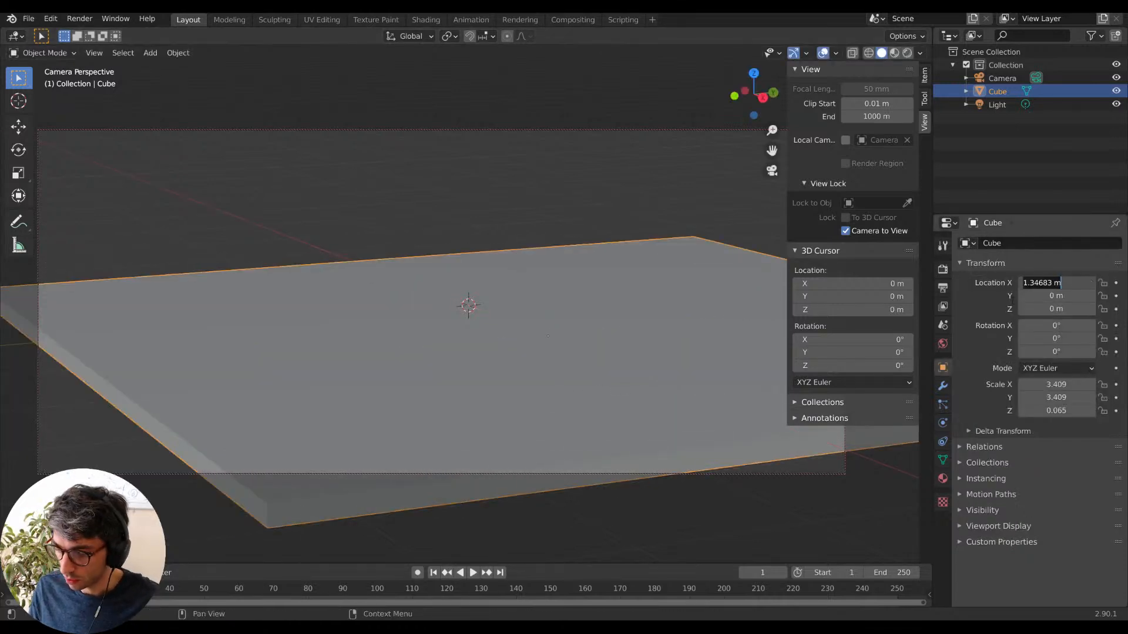
text(0)
key(Return)
Select the camera, tilt it to look down on the slab from slightly higher, and unlock it from the view.
click(1002, 78)
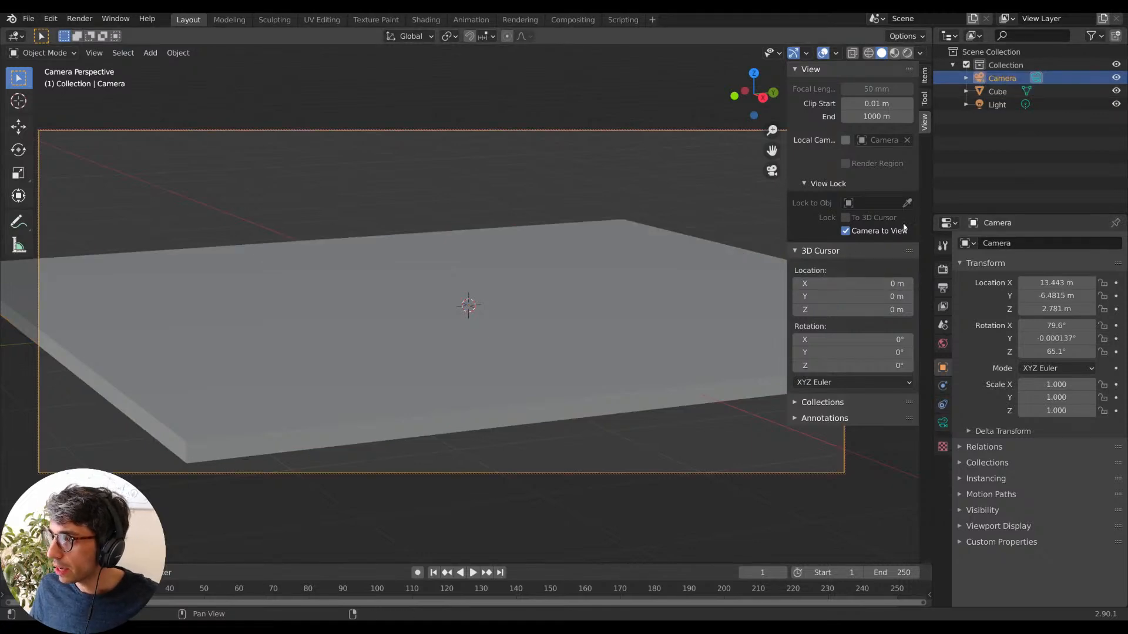
middle_drag(563, 428, 559, 412)
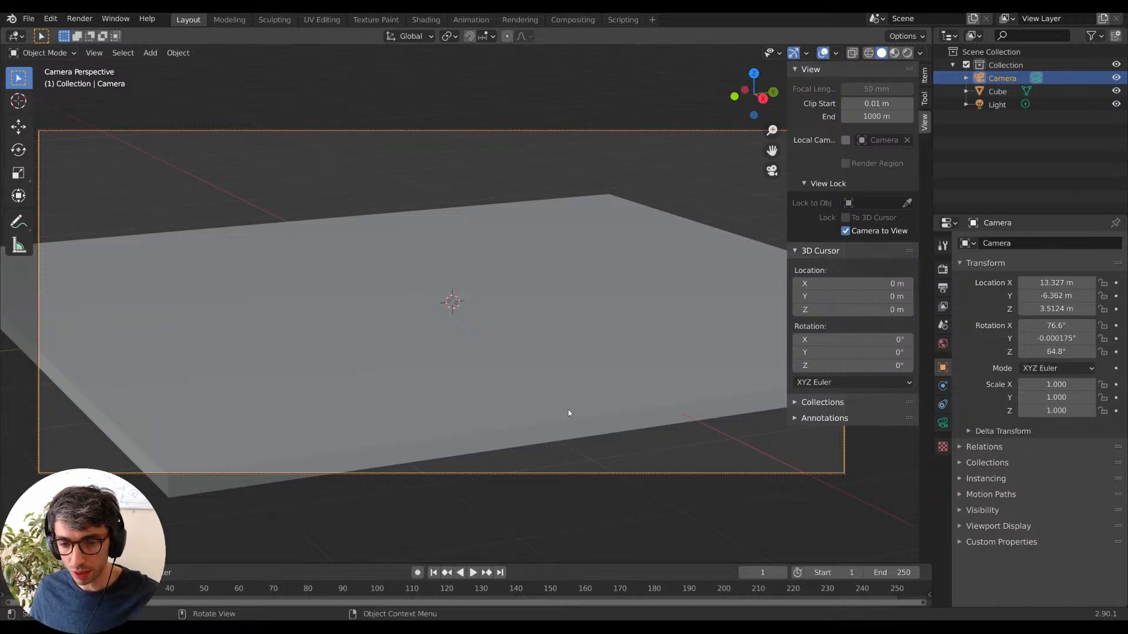
click(846, 231)
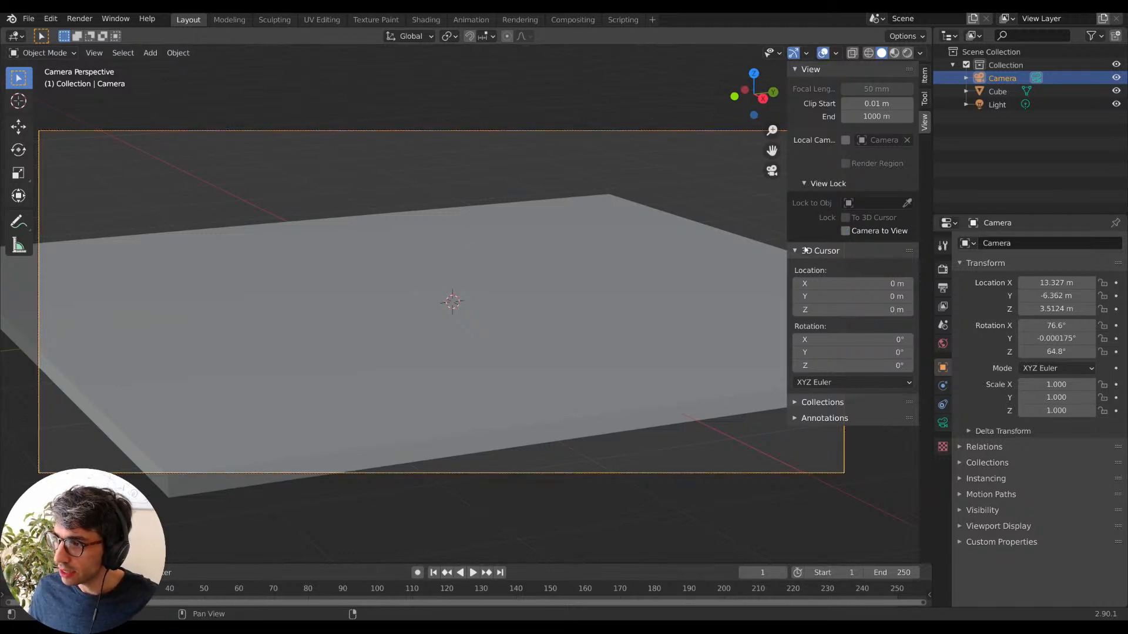
Add a cylinder mesh at the slab's center and scale it down uniformly to about 0.44.
key(shift+a)
mouse_move(379, 146)
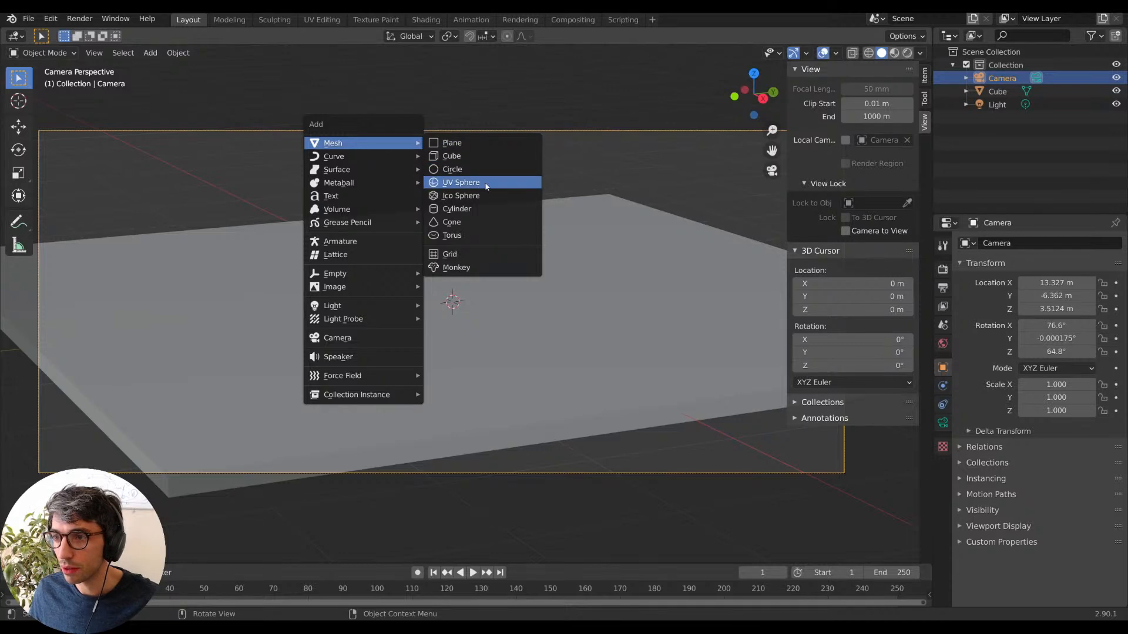
click(463, 209)
key(s)
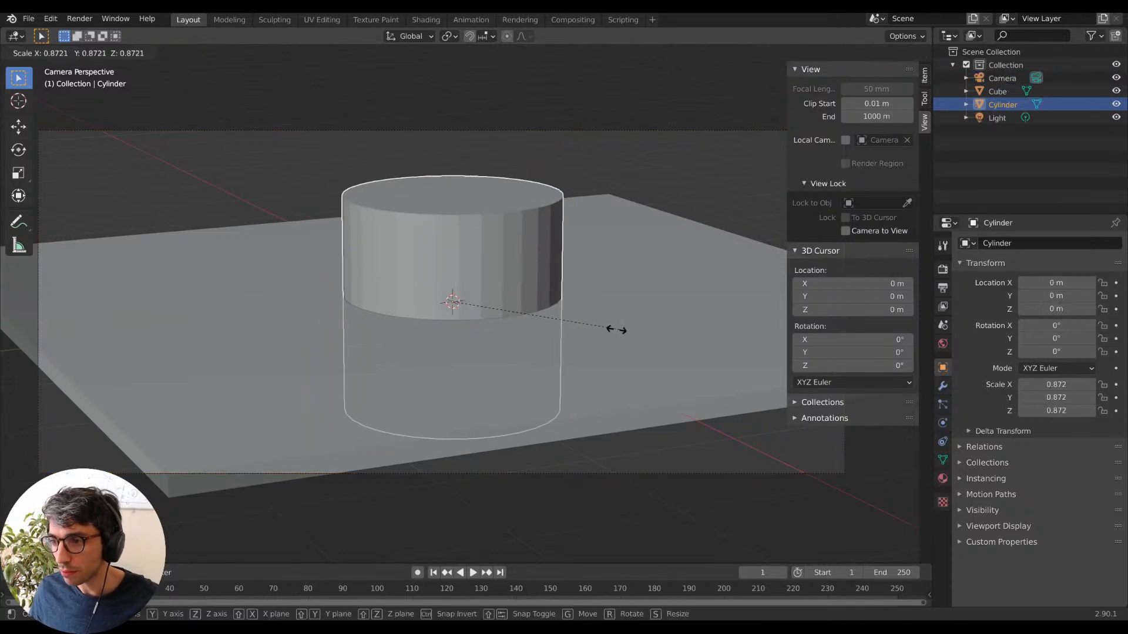
key(z)
click(555, 263)
key(s)
click(541, 264)
Shrink the cylinder to a scale of about 0.302 and place it on the slab at about 0.37 m on Z.
key(g)
key(z)
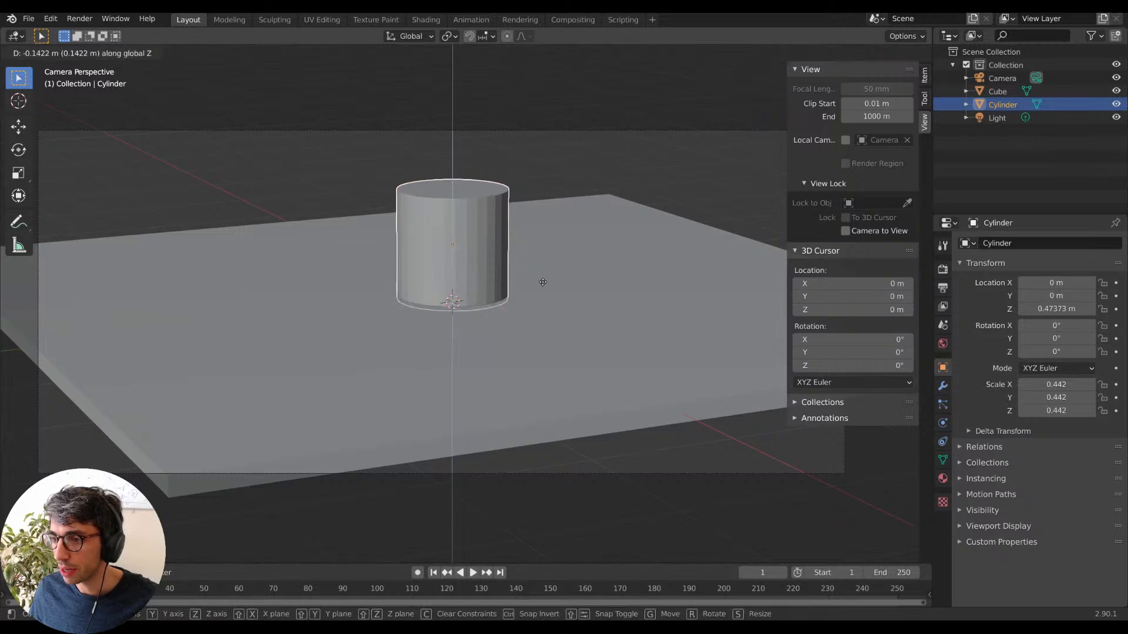
click(542, 274)
key(s)
click(524, 270)
key(g)
key(z)
click(525, 288)
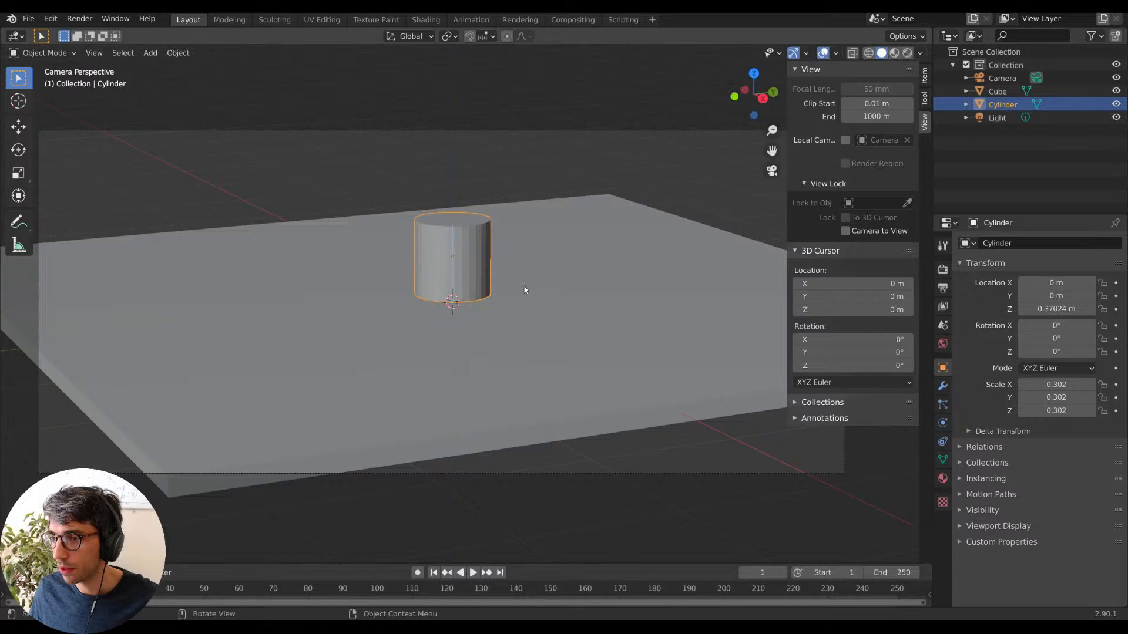
In Edit Mode, inset the cylinder's top face slightly to form a thin rim.
key(Tab)
key(alt+a)
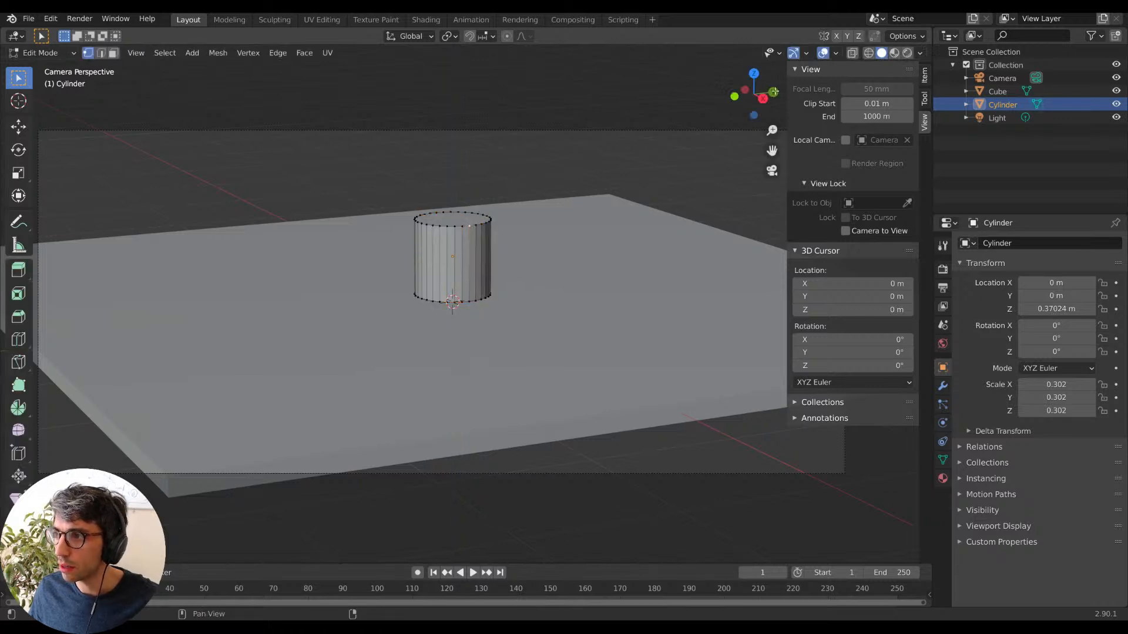
key(3)
click(460, 229)
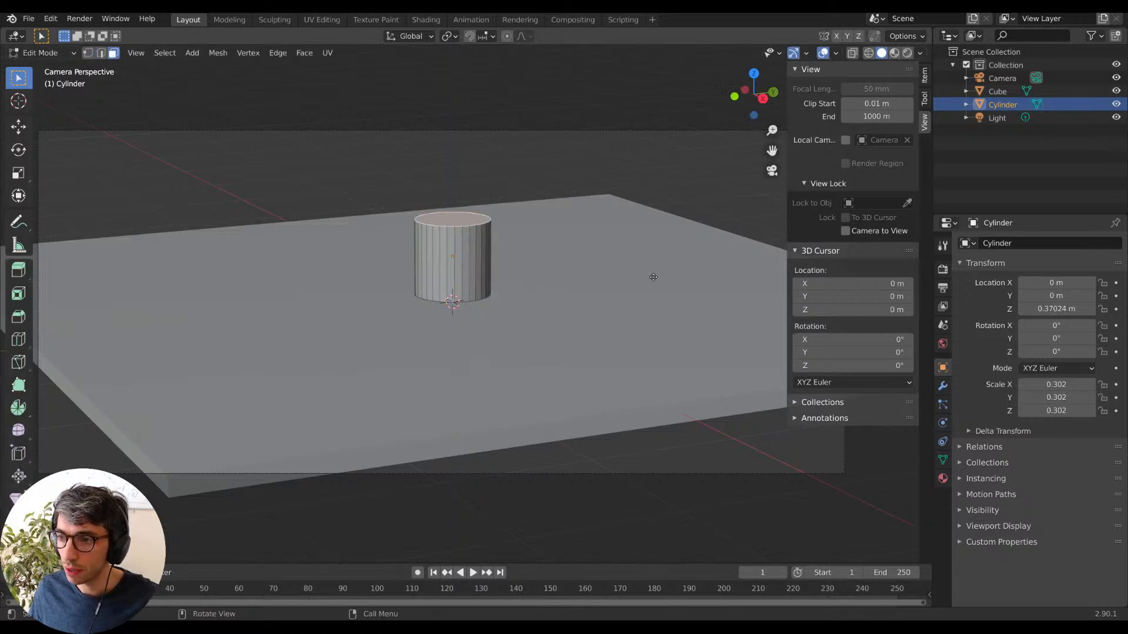
key(s)
click(615, 269)
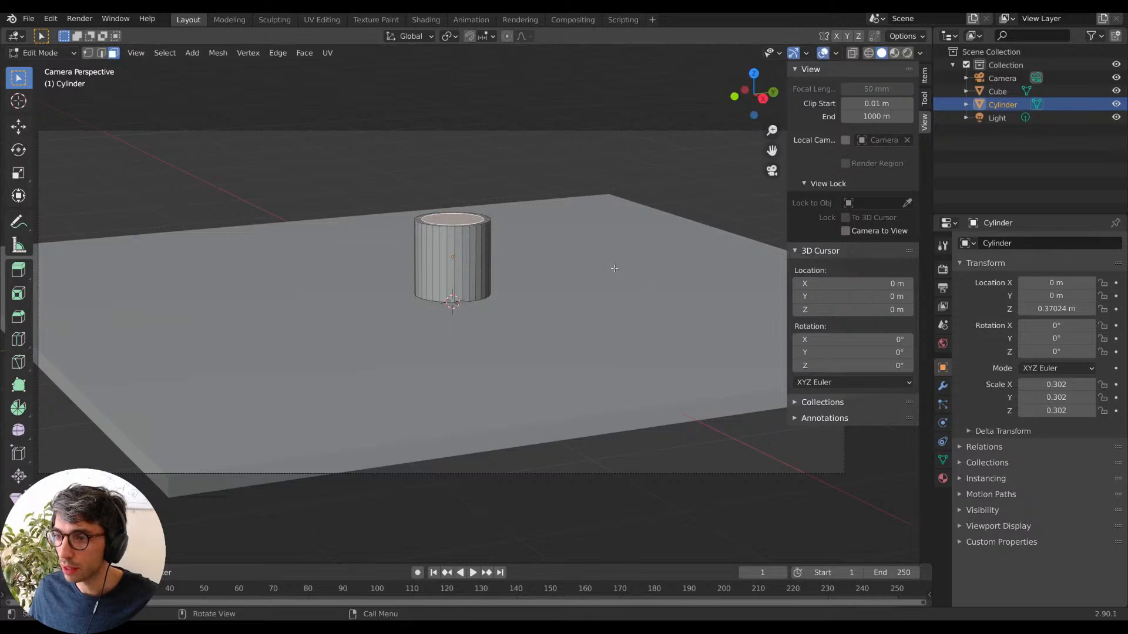
Extrude the inner top face and lower it along Z to hollow the cylinder into a cup, then leave Edit Mode.
key(e)
right_click(615, 268)
key(g)
key(z)
click(611, 310)
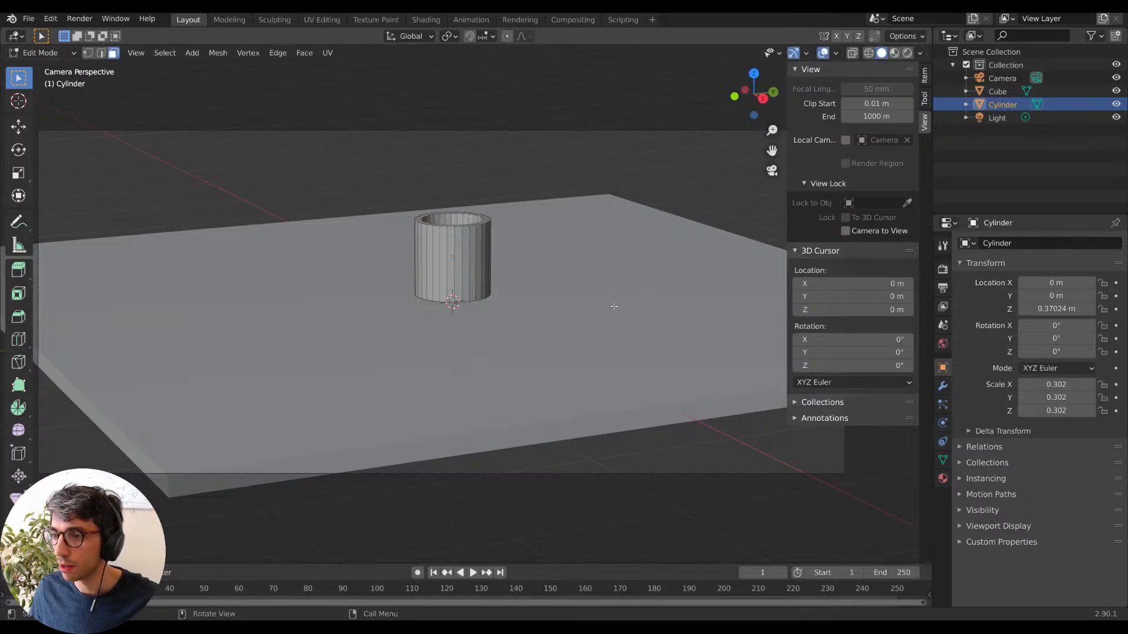
key(Tab)
right_click(394, 291)
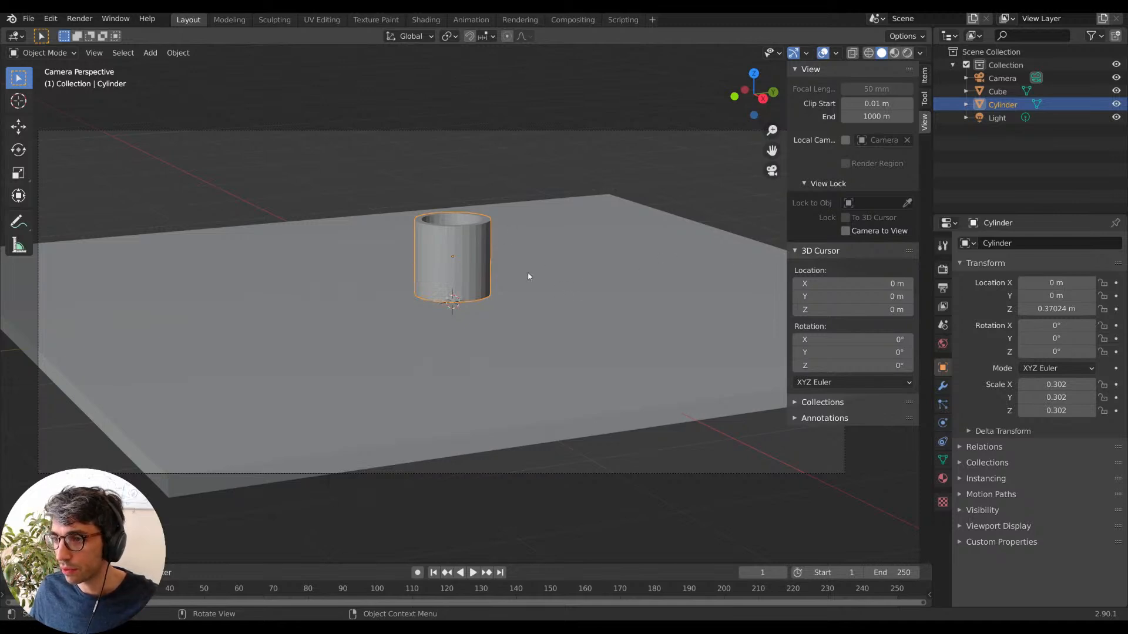
Lock the camera to the view and reframe the shot as a low close-up of the cup on the slab.
click(846, 231)
middle_drag(589, 271, 491, 320)
scroll(593, 265, up, 3)
middle_drag(488, 338, 520, 299)
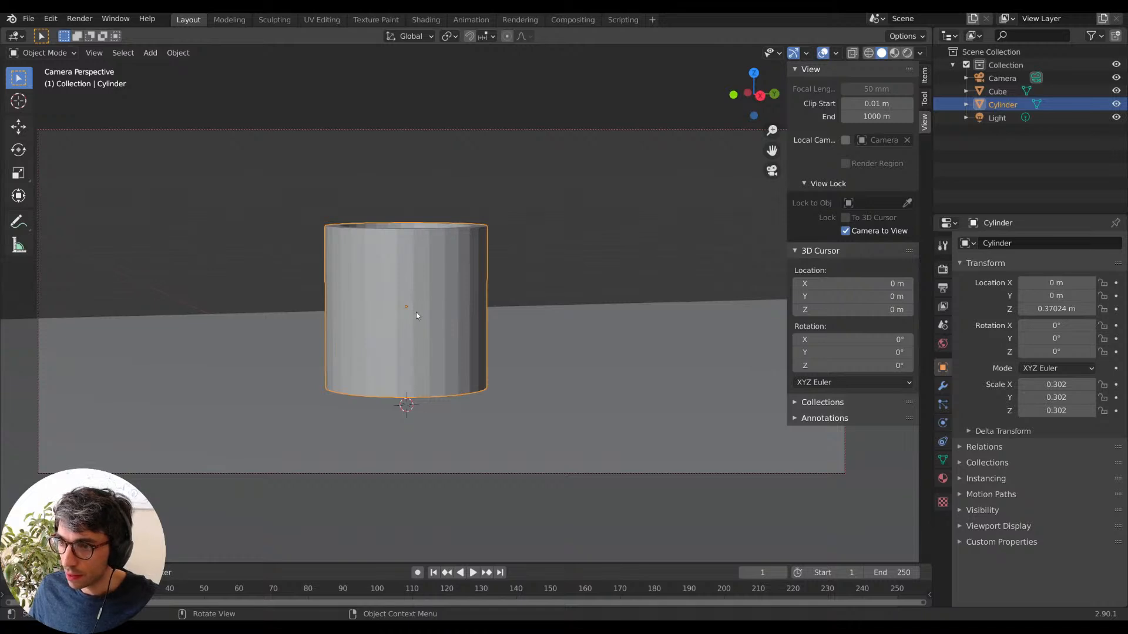
middle_drag(416, 309, 394, 313)
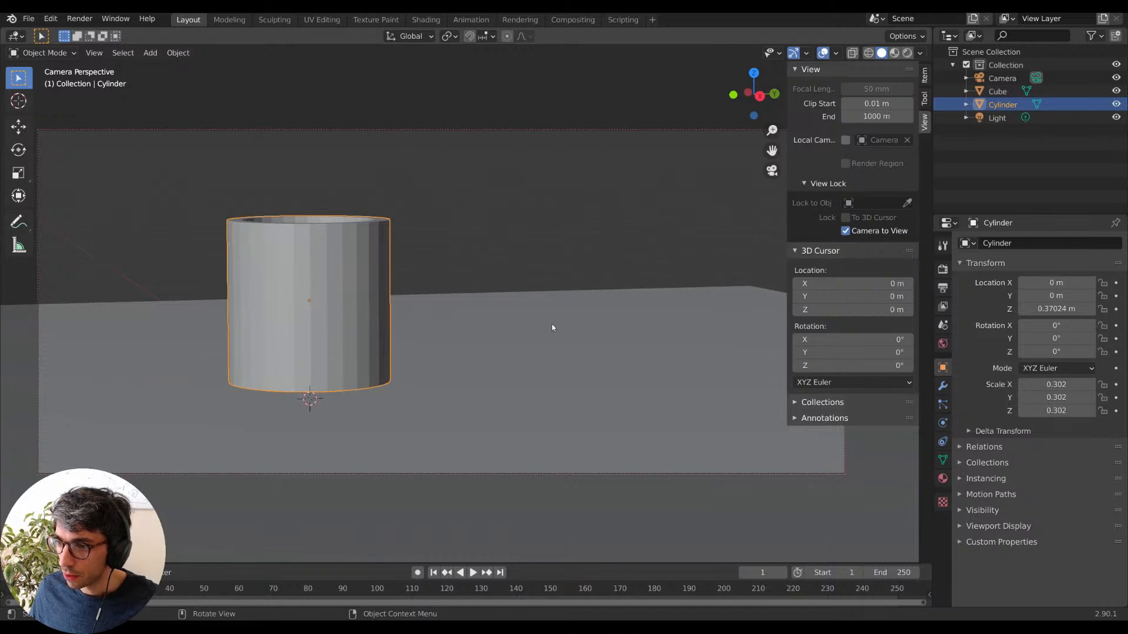
middle_drag(551, 327, 429, 309)
click(429, 308)
click(440, 294)
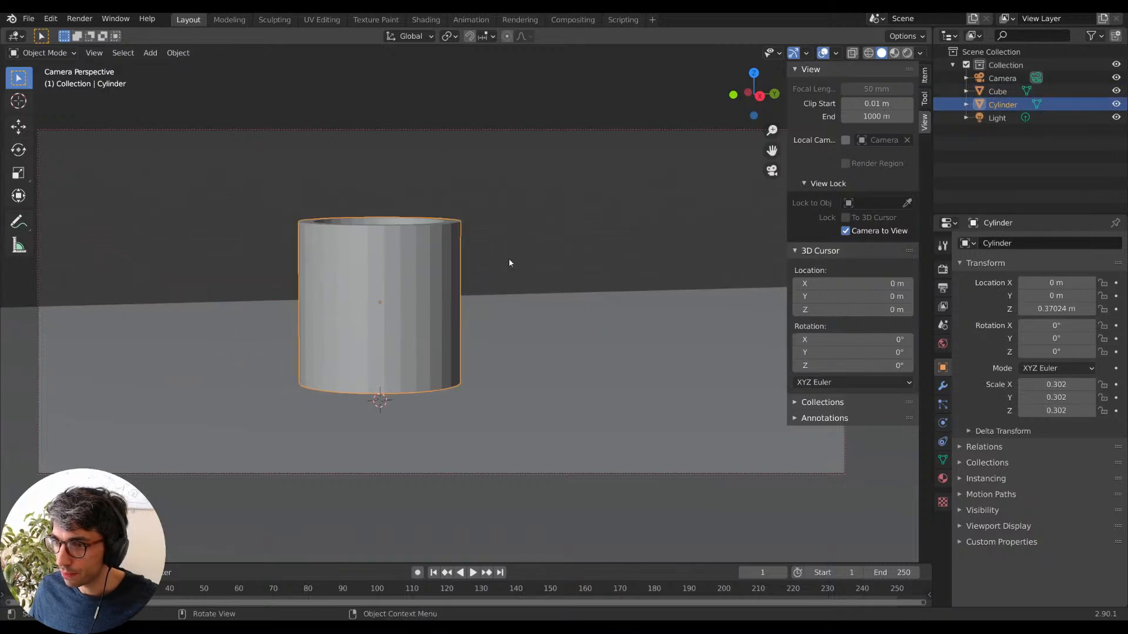
Try offsetting the cup along Y to about -0.68 m, then delete it.
key(g)
key(x)
right_click(502, 266)
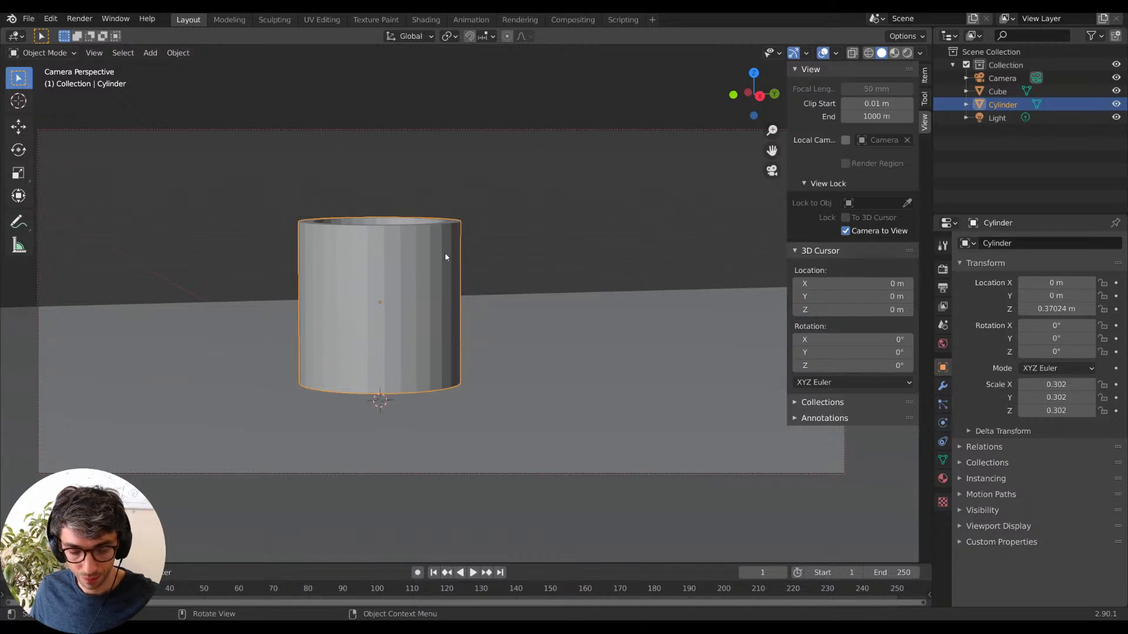
key(g)
key(y)
click(222, 265)
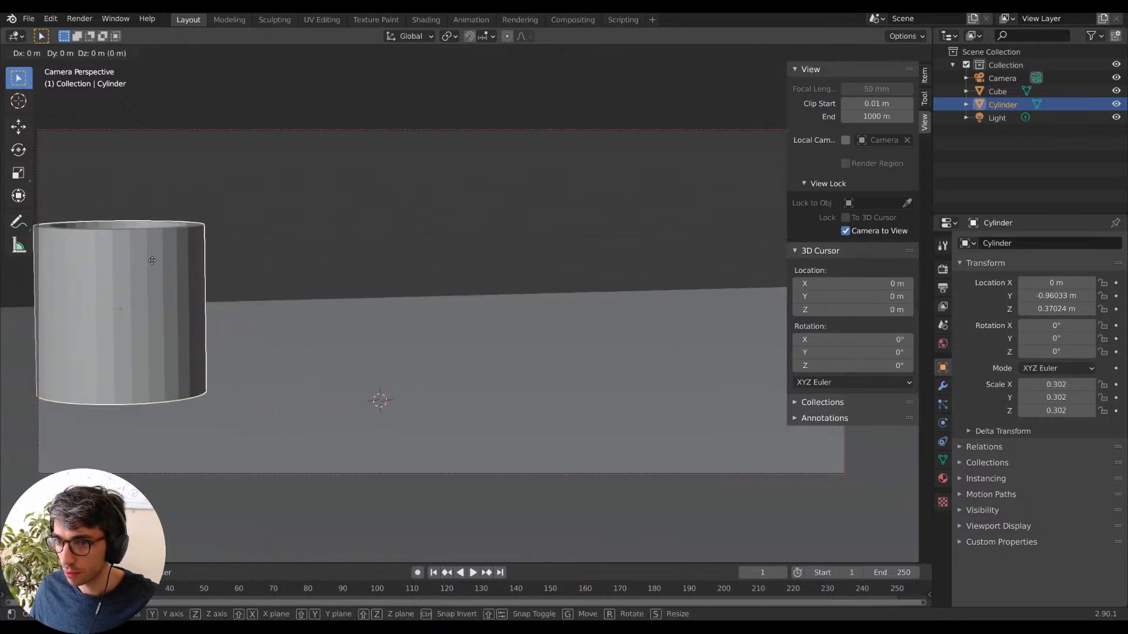
key(g)
key(y)
click(230, 264)
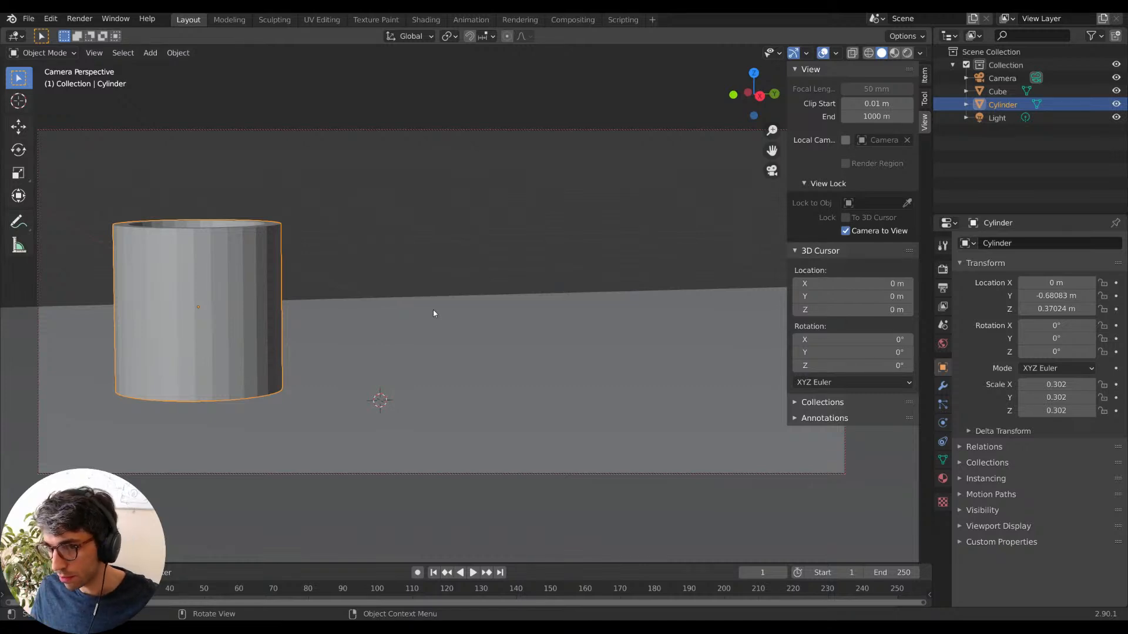
key(Delete)
Add a cube, scale it to about 0.4 and raise it to about 0.398 m on Z above the slab.
key(shift+a)
mouse_move(385, 319)
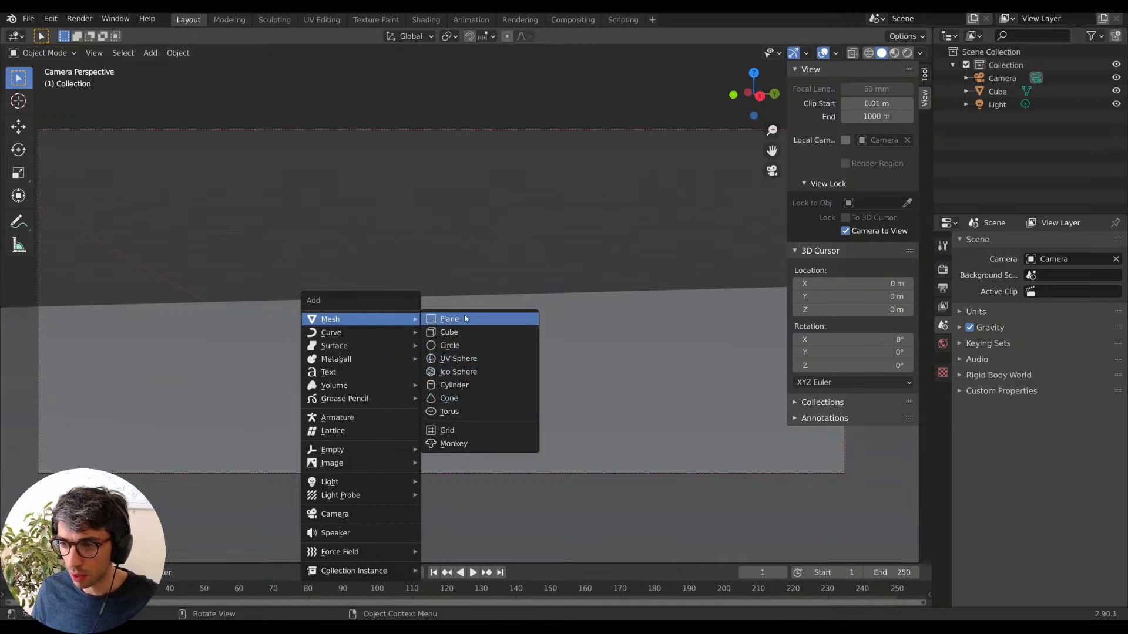
mouse_move(451, 364)
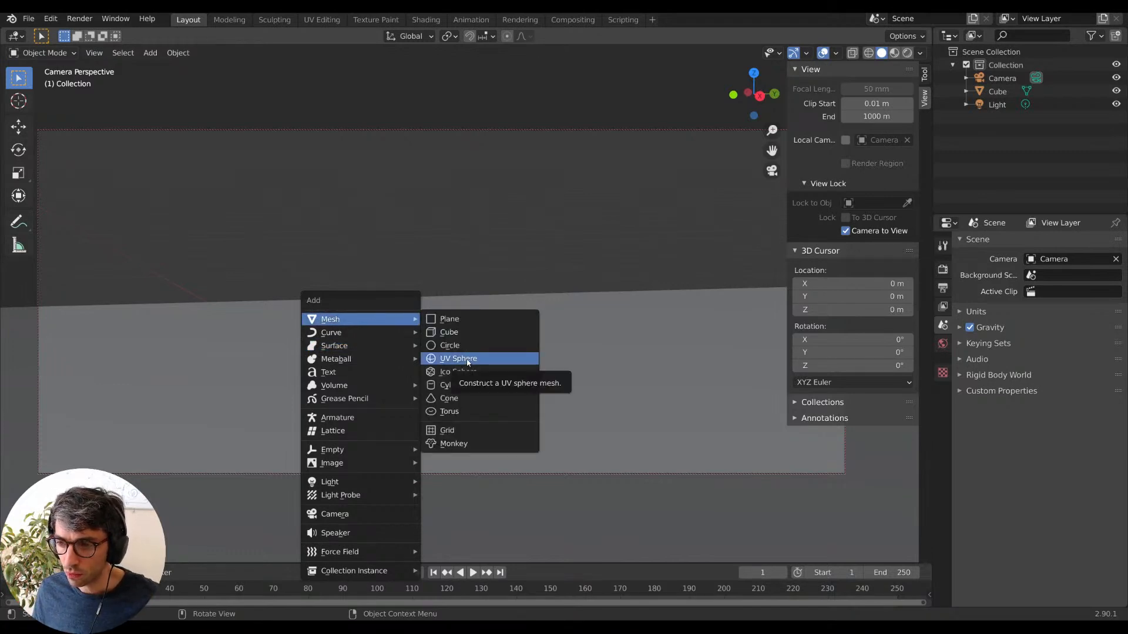
click(454, 332)
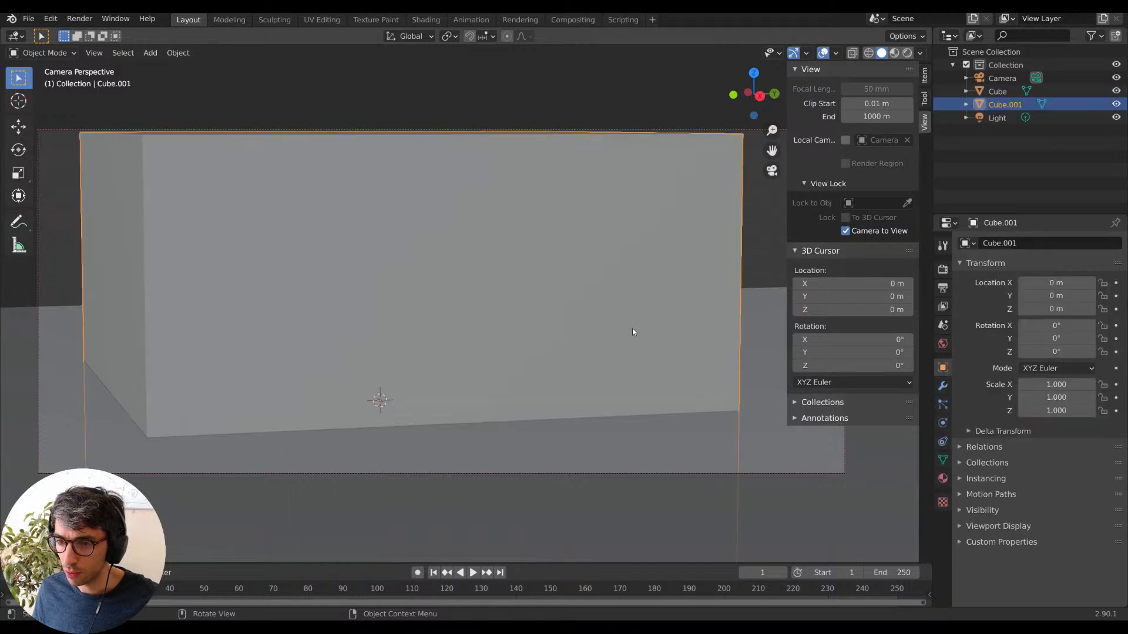
key(s)
click(471, 353)
key(g)
key(z)
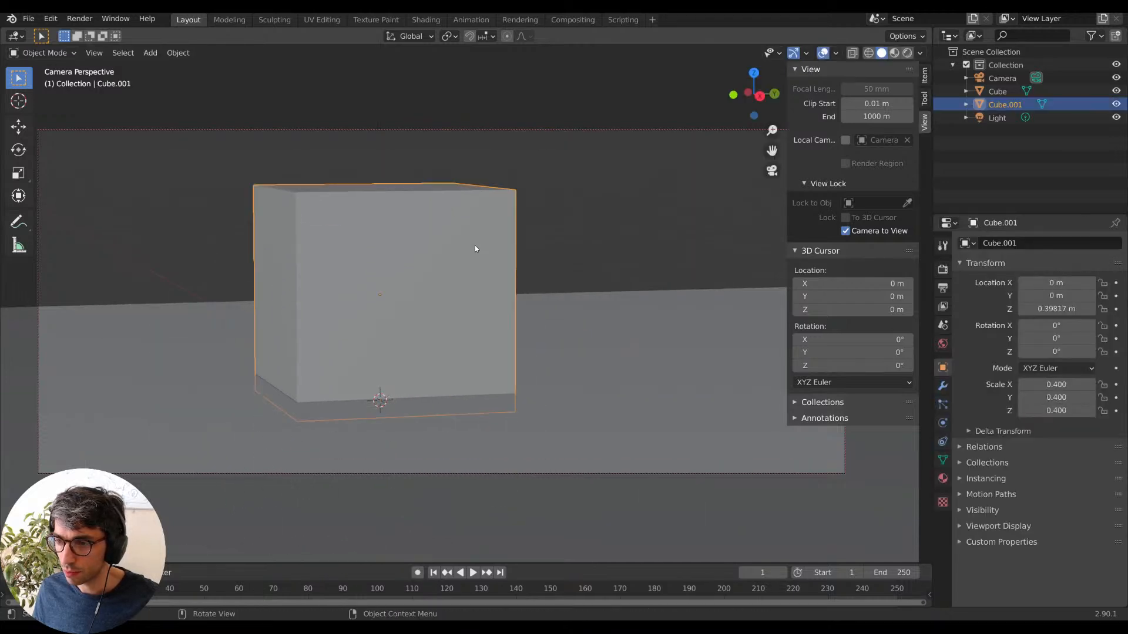
click(471, 247)
Add a Subdivision Surface modifier to the new cube and set its viewport levels to 3.
click(943, 386)
click(1020, 251)
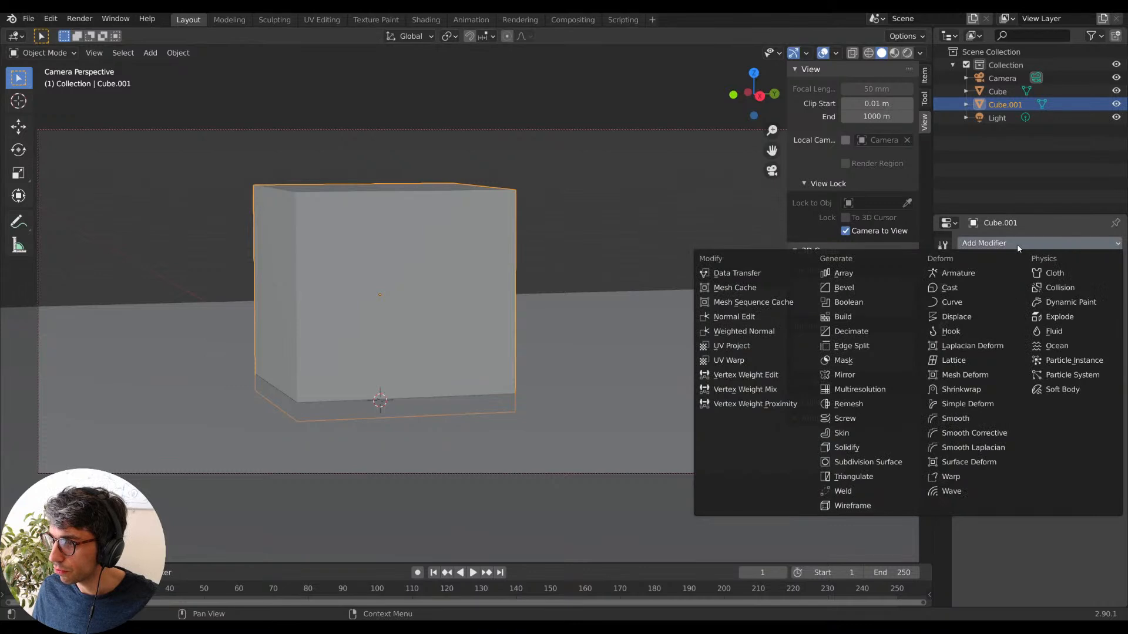
click(859, 460)
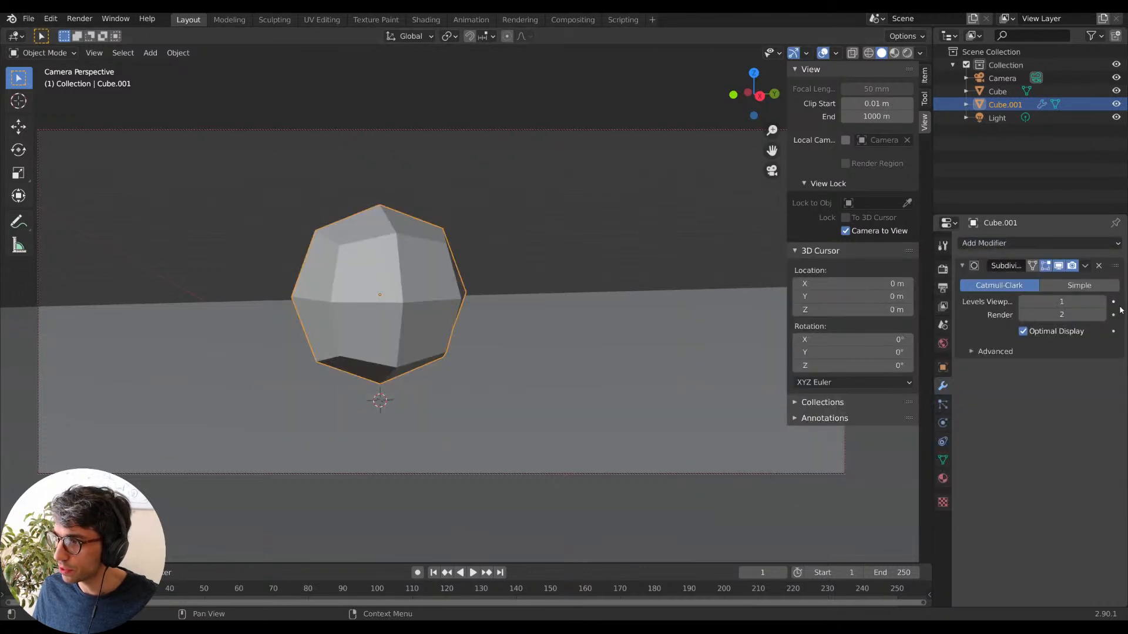
click(1102, 302)
click(1103, 302)
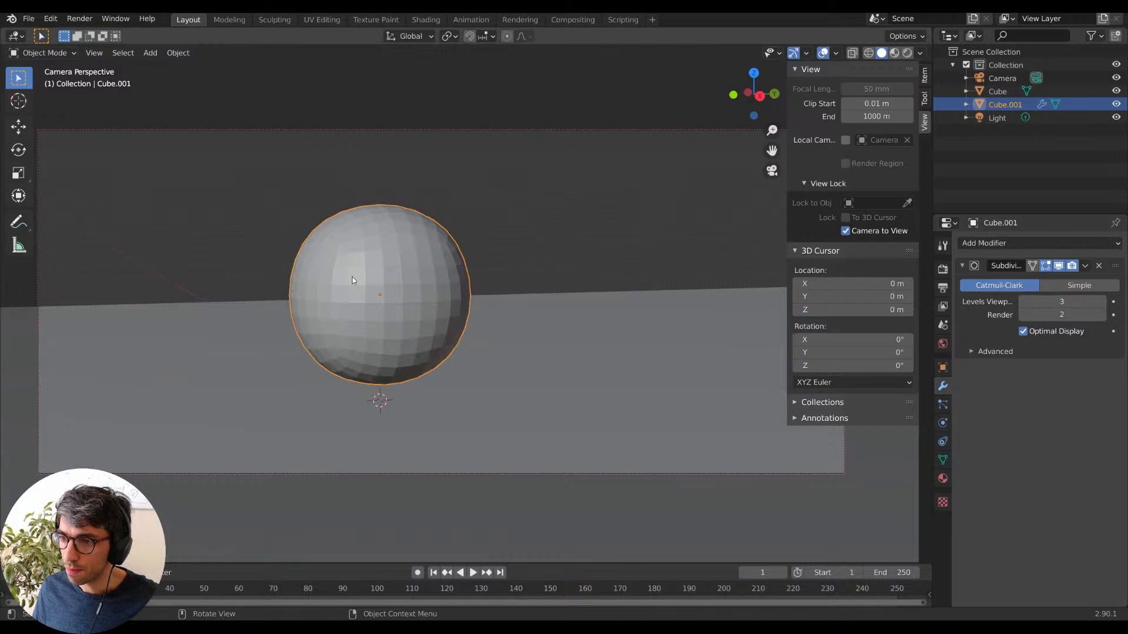
Apply the Subdivision Surface modifier to the rounded cube and enter Edit Mode.
click(1085, 266)
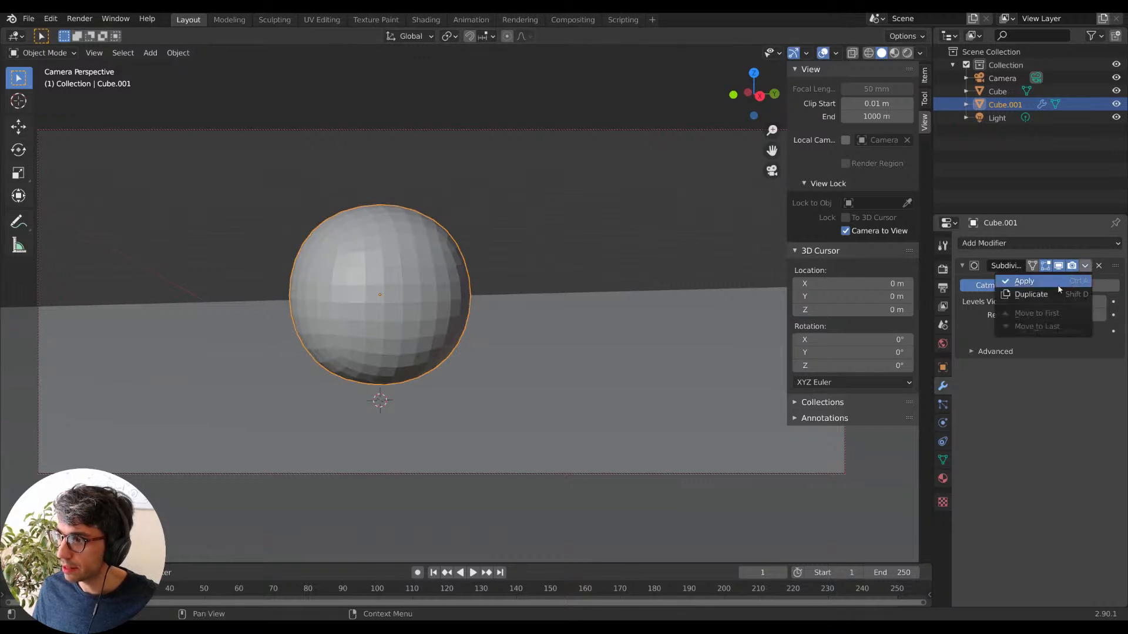
click(1048, 286)
key(Tab)
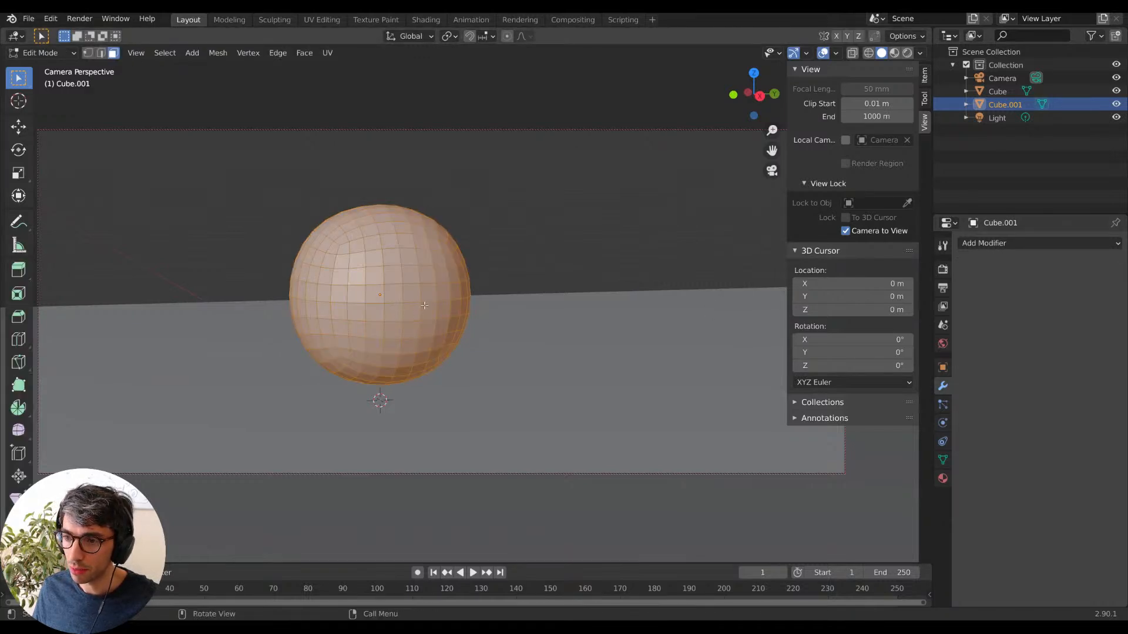
Turn off Camera to View and frame the rounded cube's fully selected mesh from the front.
click(845, 232)
middle_drag(545, 294, 524, 281)
key(KP_1)
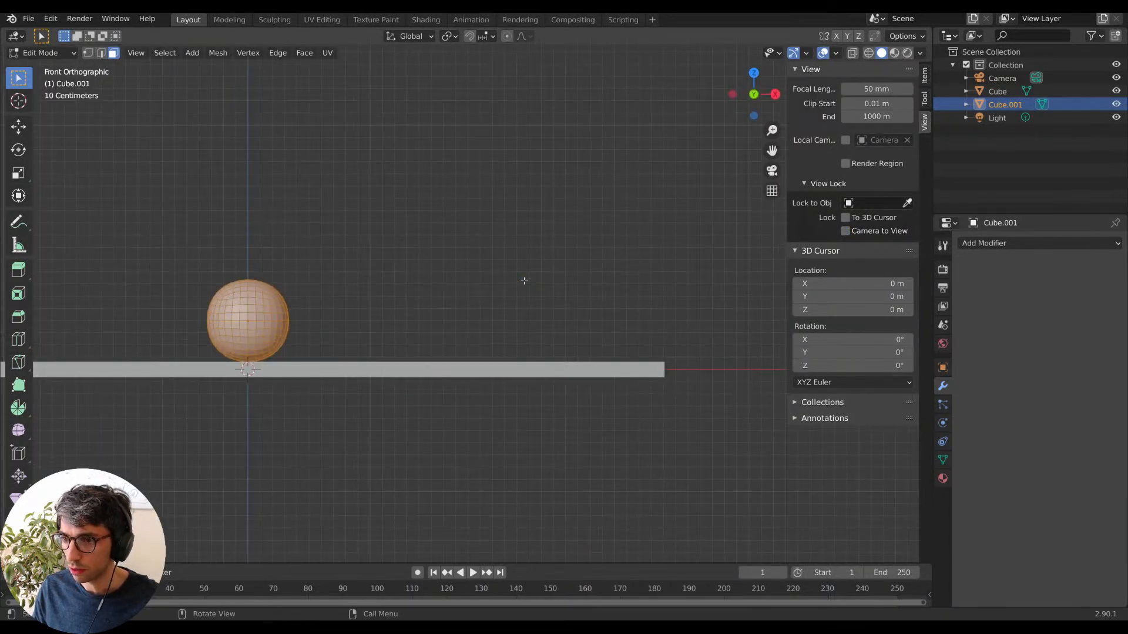
key(KP_Decimal)
key(alt+a)
key(l)
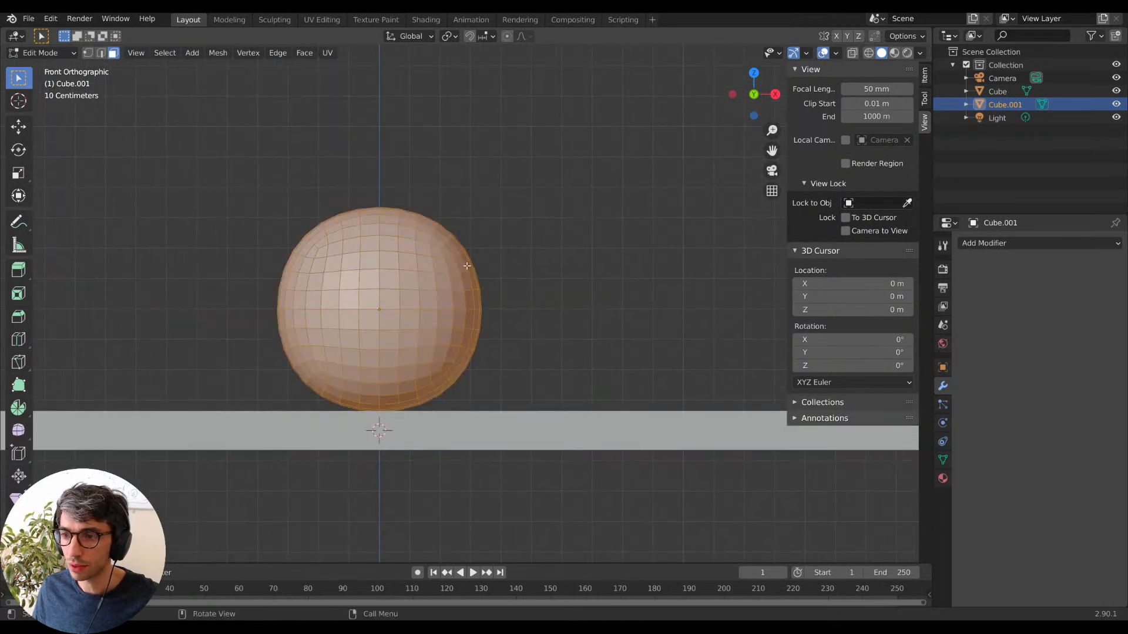
Round the selected mesh into a true sphere using To Sphere with a factor of 1.
key(F3)
text(tos)
key(BackSpace)
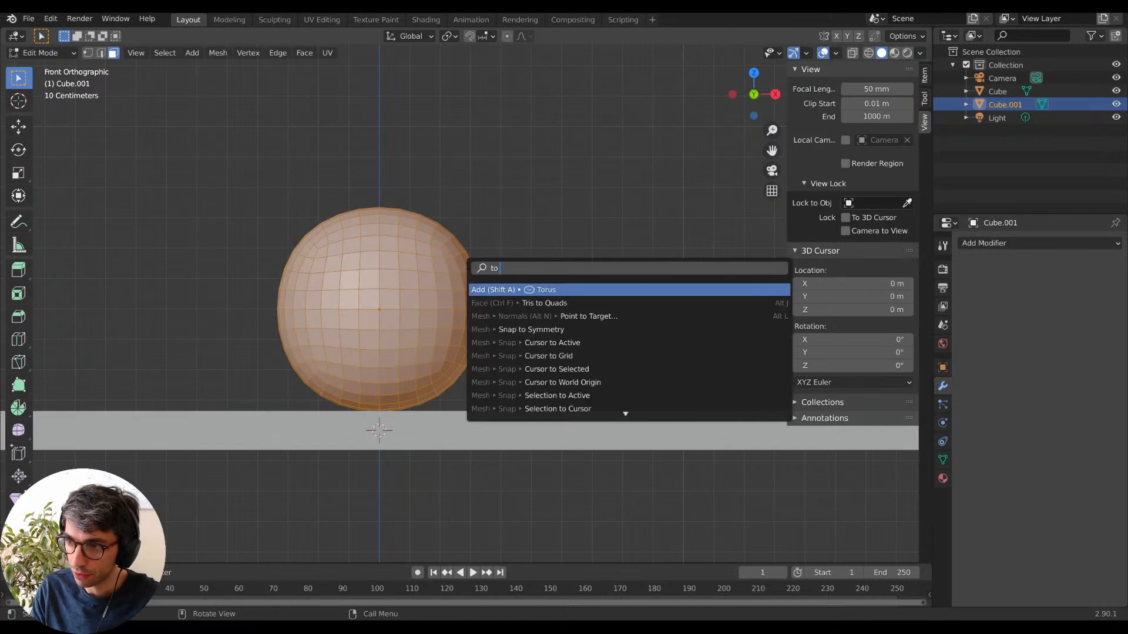
text(s)
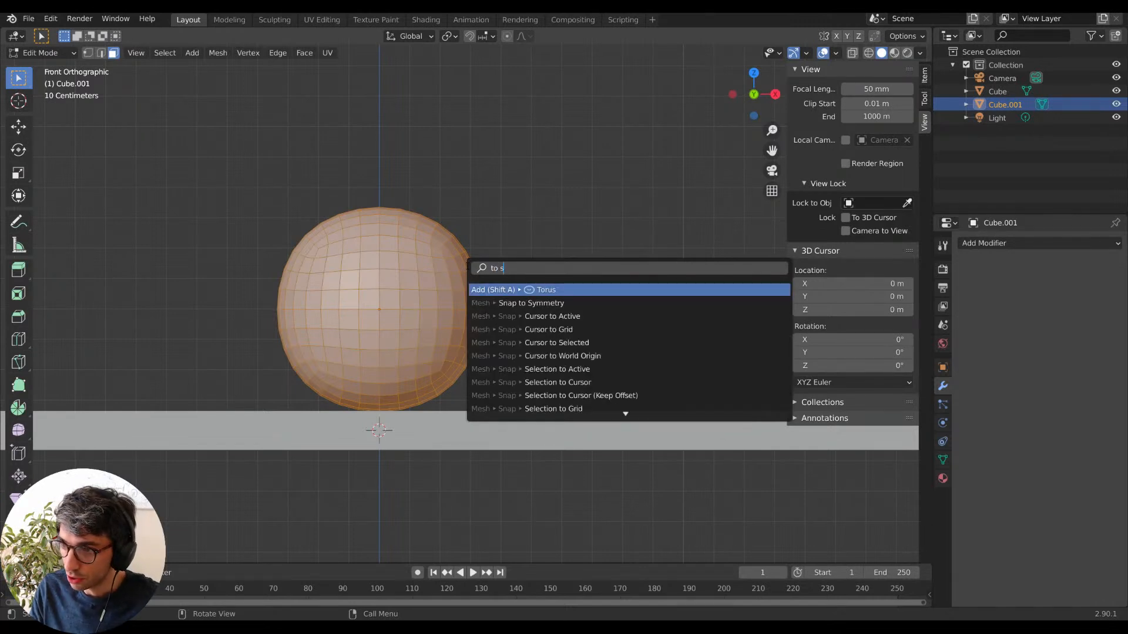
text(phe)
key(Return)
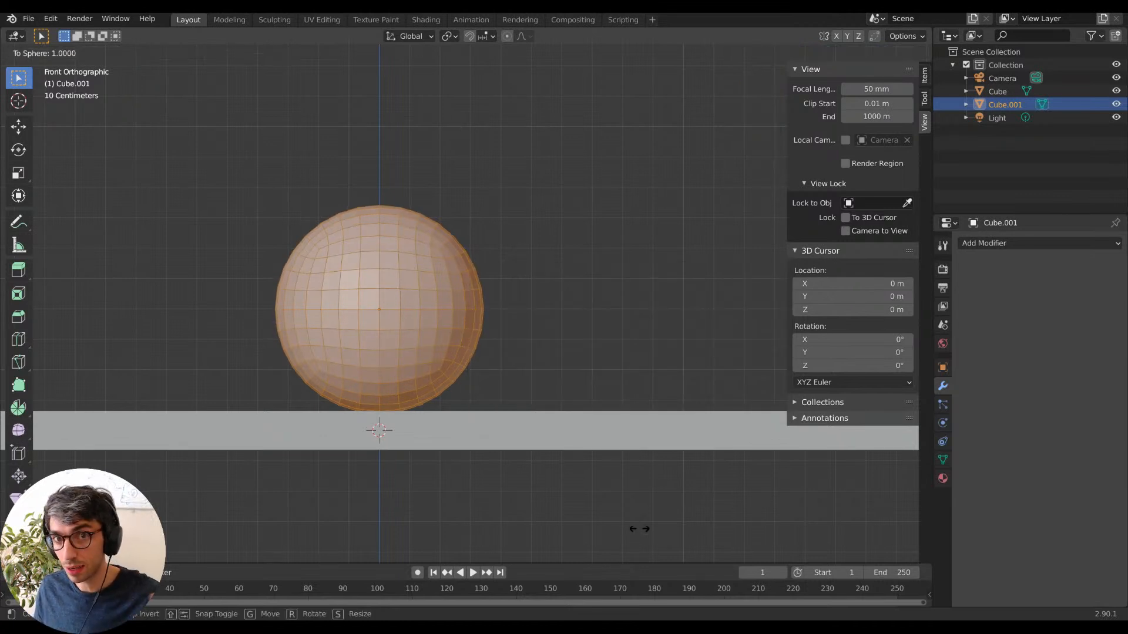
click(683, 517)
Return to Object Mode and shade the sphere smooth.
key(Tab)
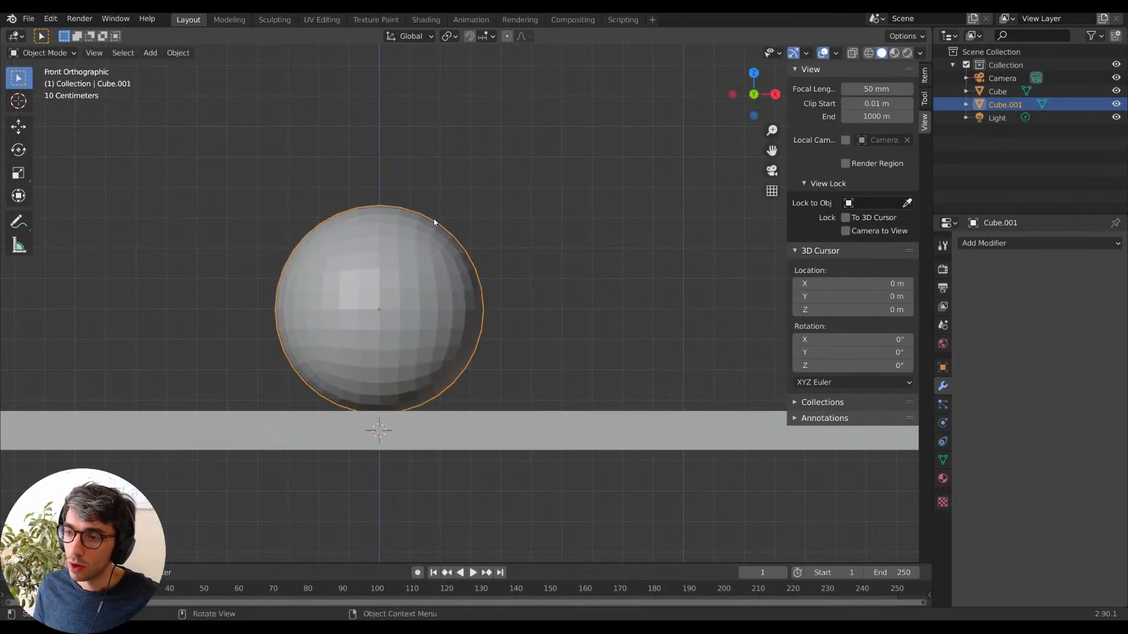
right_click(417, 274)
key(Escape)
Enable X-ray in vertex select mode and delete all the sphere's vertices above its equator.
key(Tab)
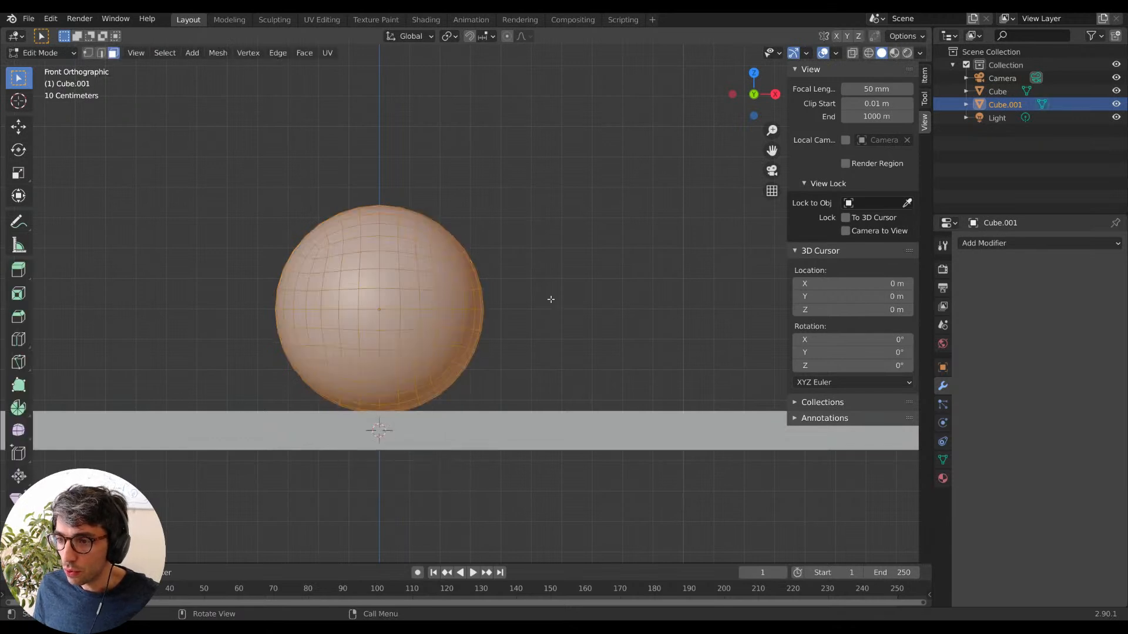
drag(177, 154, 578, 297)
key(1)
key(alt+a)
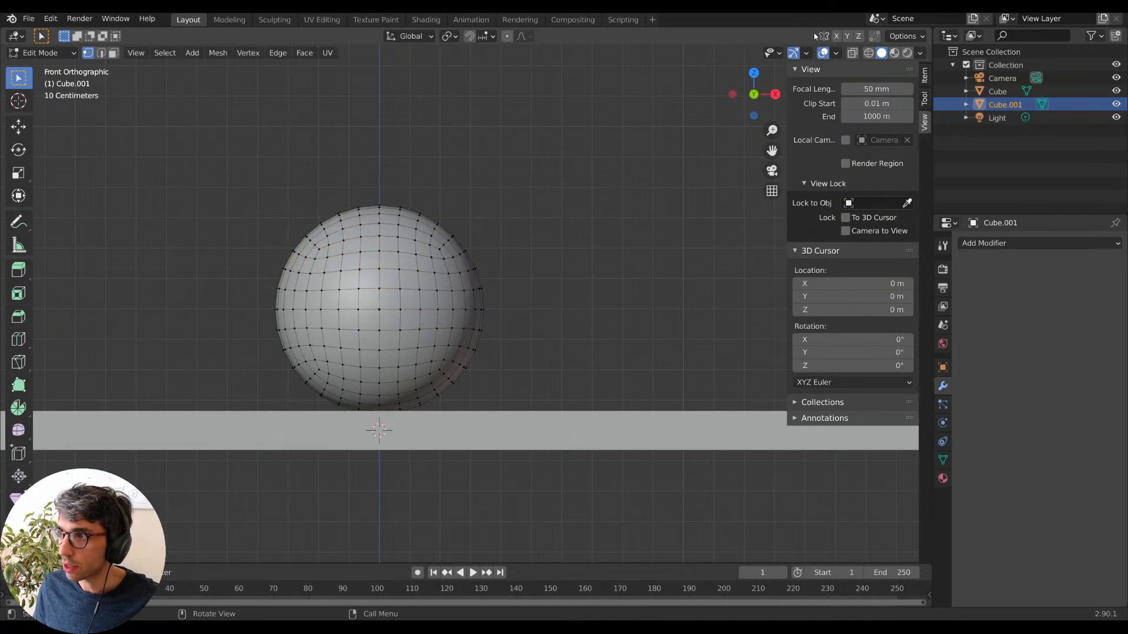
click(852, 53)
drag(188, 142, 601, 302)
key(x)
click(590, 298)
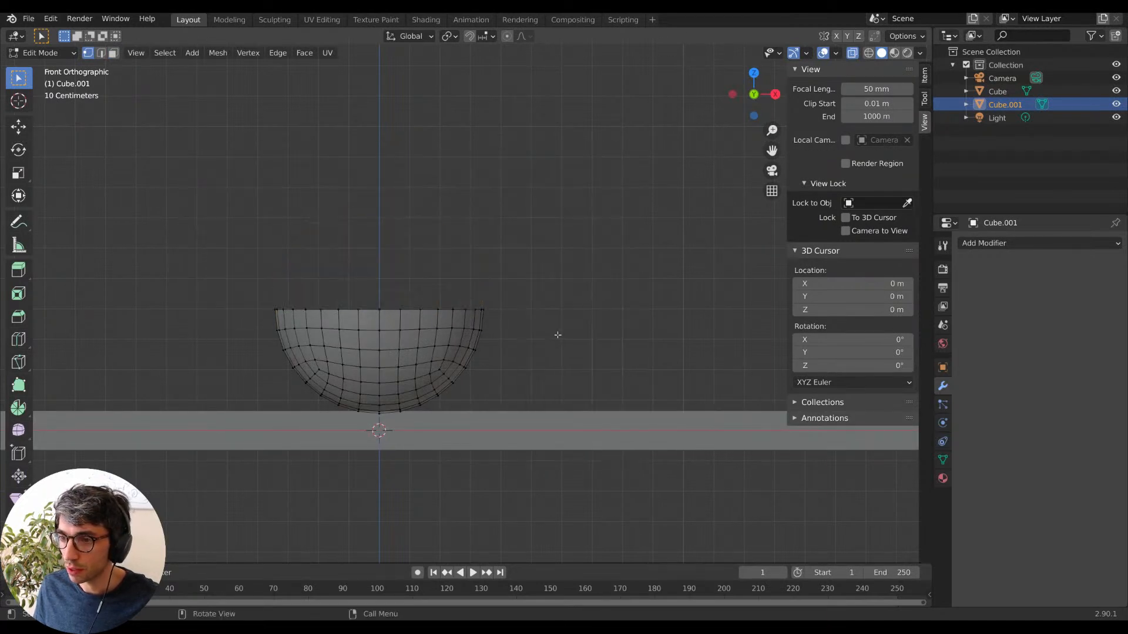
Add a Solidify modifier with 0.05 m thickness and an Edge Split modifier to the half-sphere bowl.
key(Tab)
middle_drag(592, 334, 536, 316)
key(KP_0)
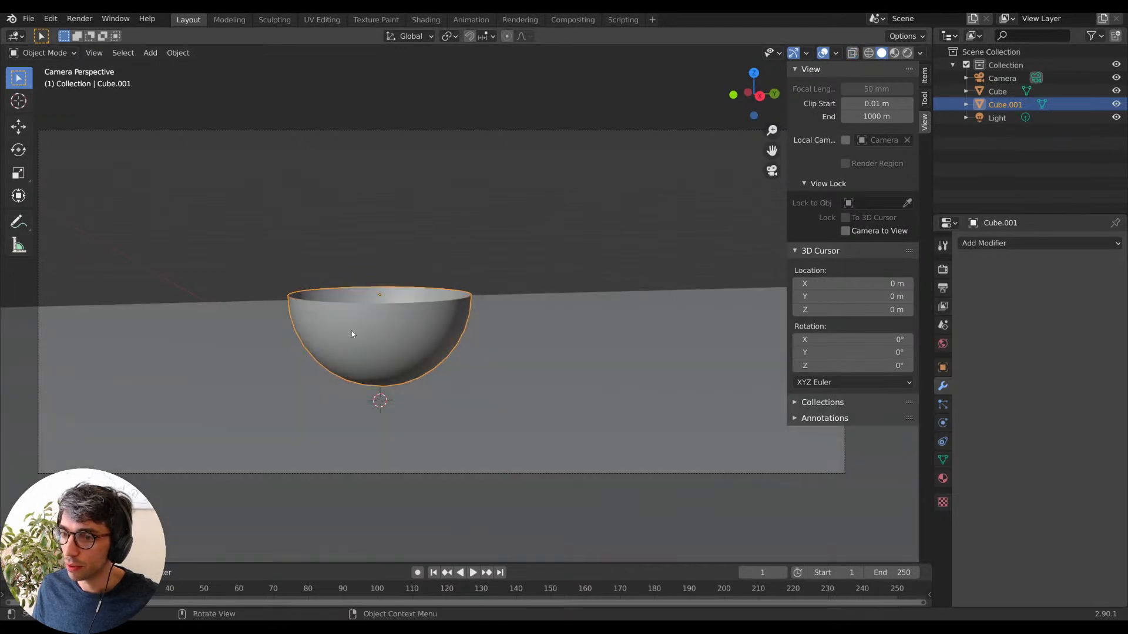
click(760, 368)
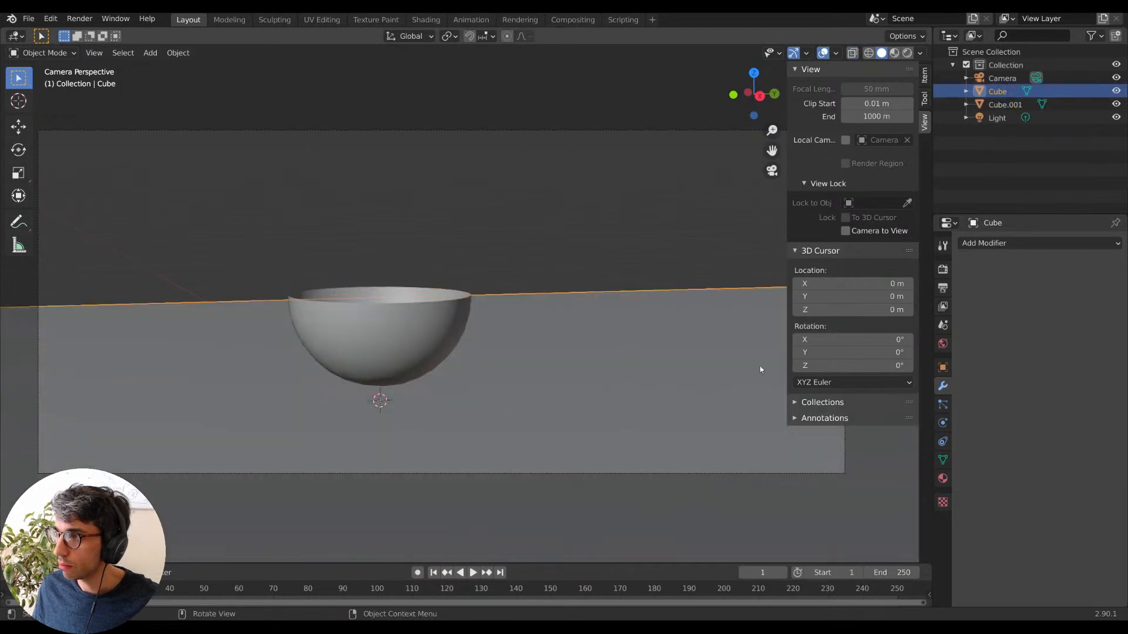
click(412, 307)
click(1031, 243)
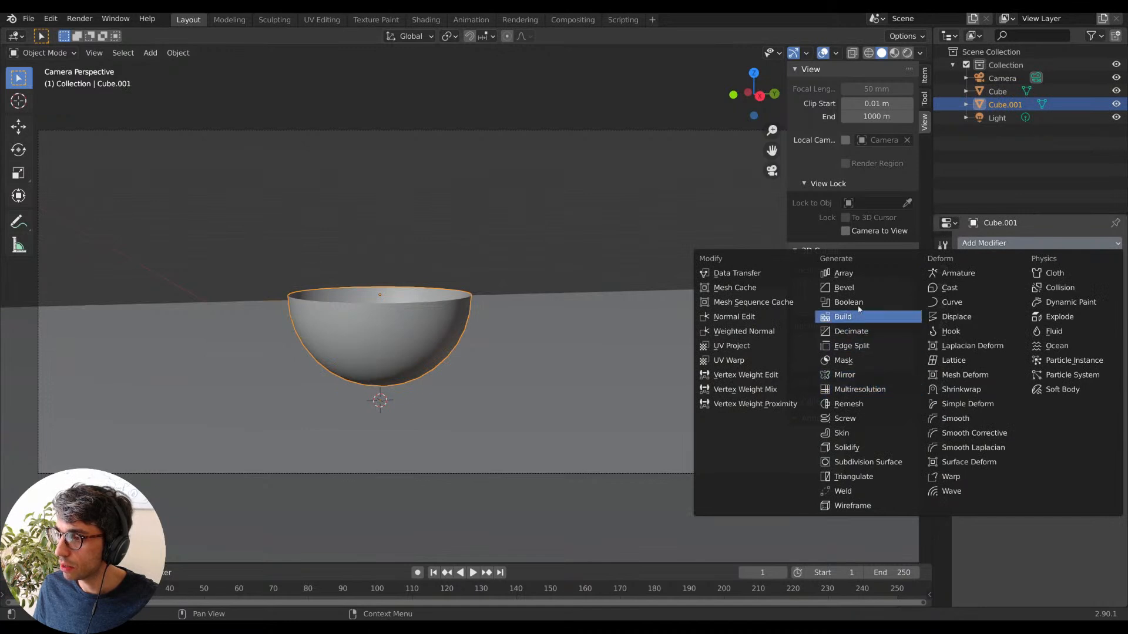
click(847, 448)
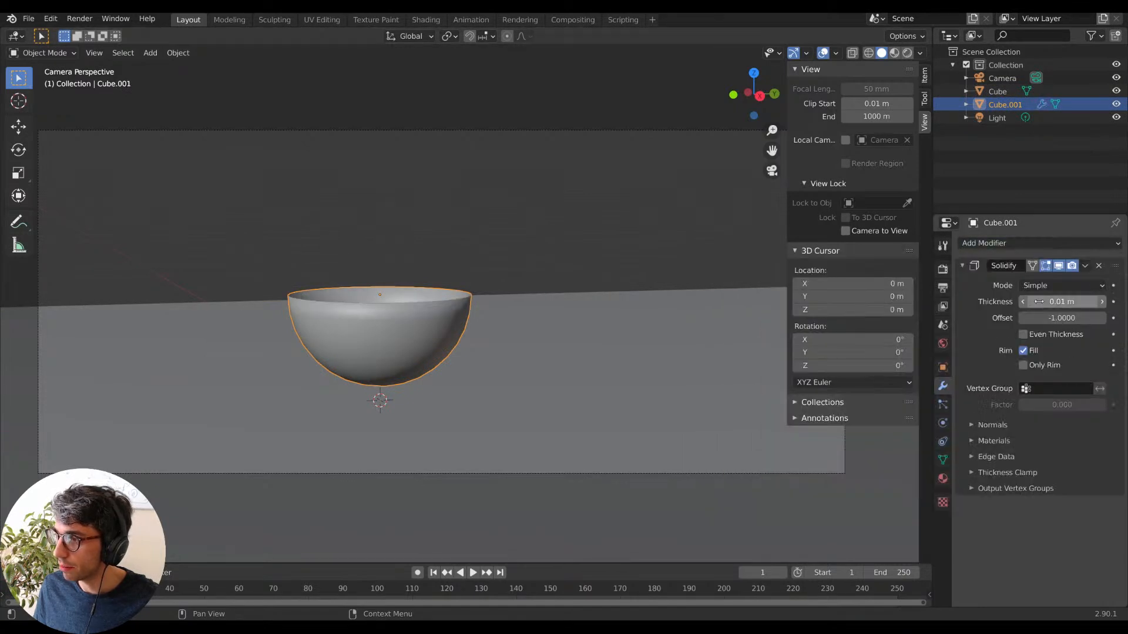
drag(1055, 301, 1080, 301)
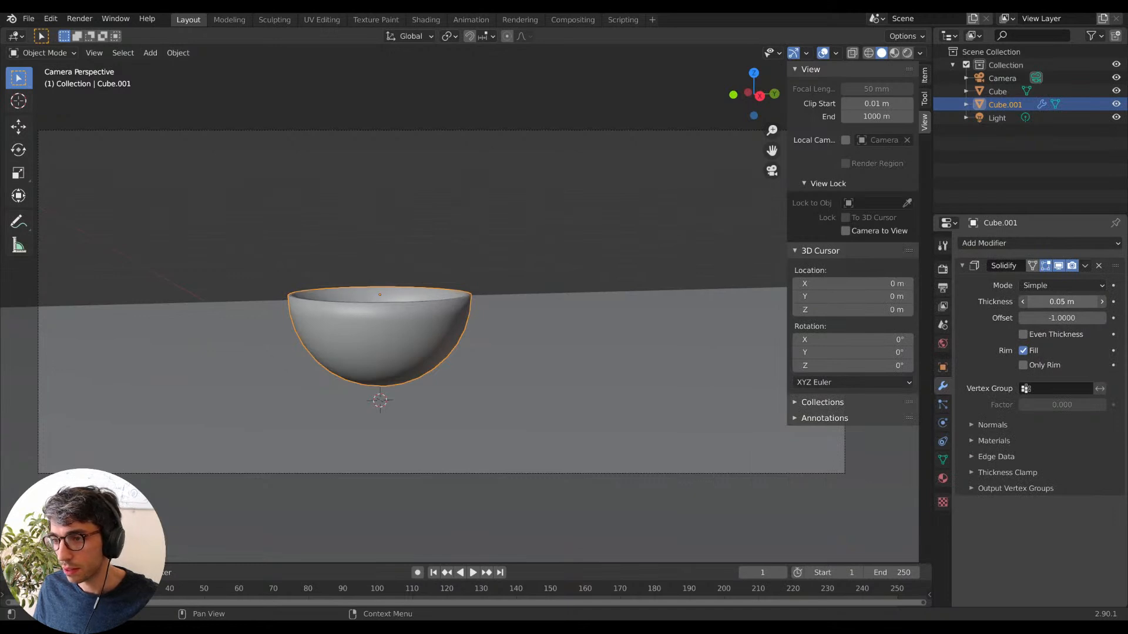
click(999, 243)
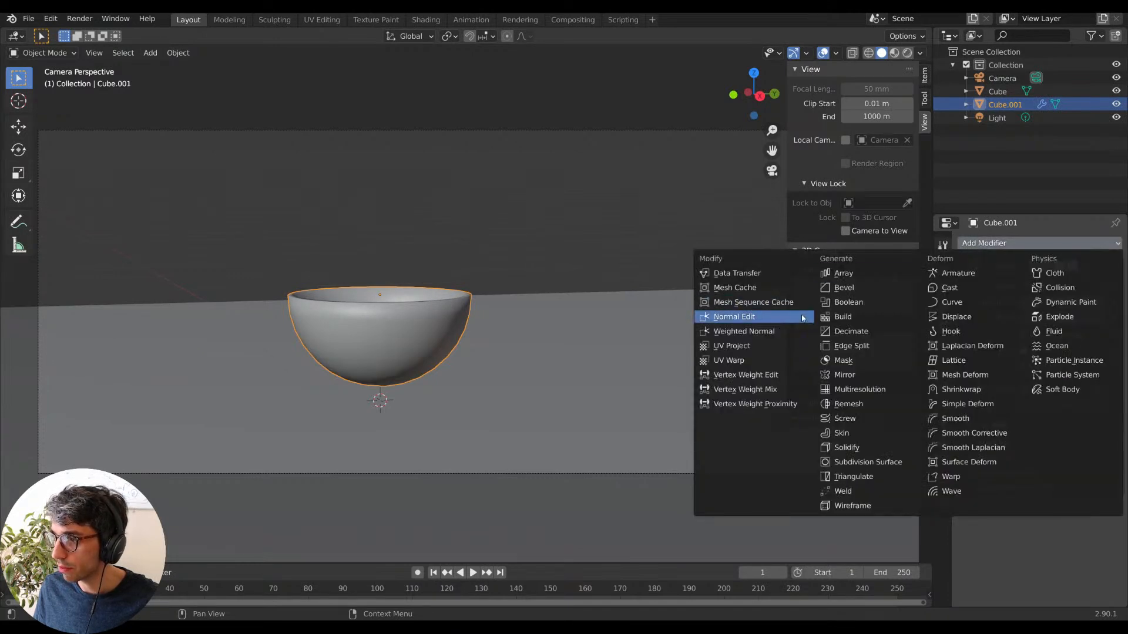
click(852, 345)
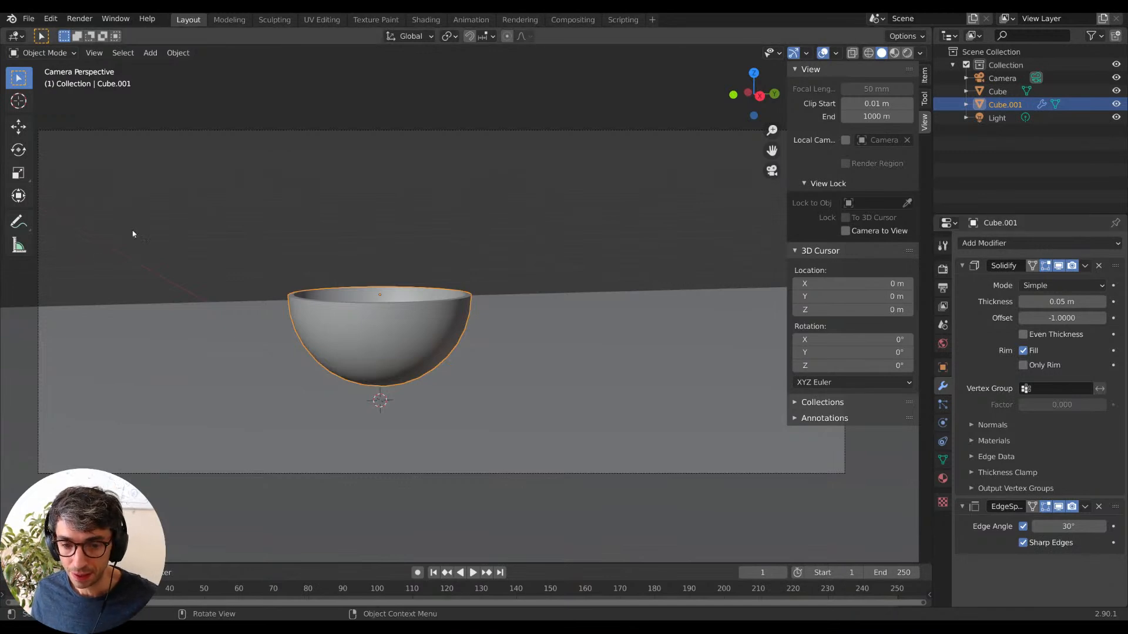
Scale the bowl to about 0.61 and reposition it along Z and X in the camera view.
click(433, 326)
click(443, 336)
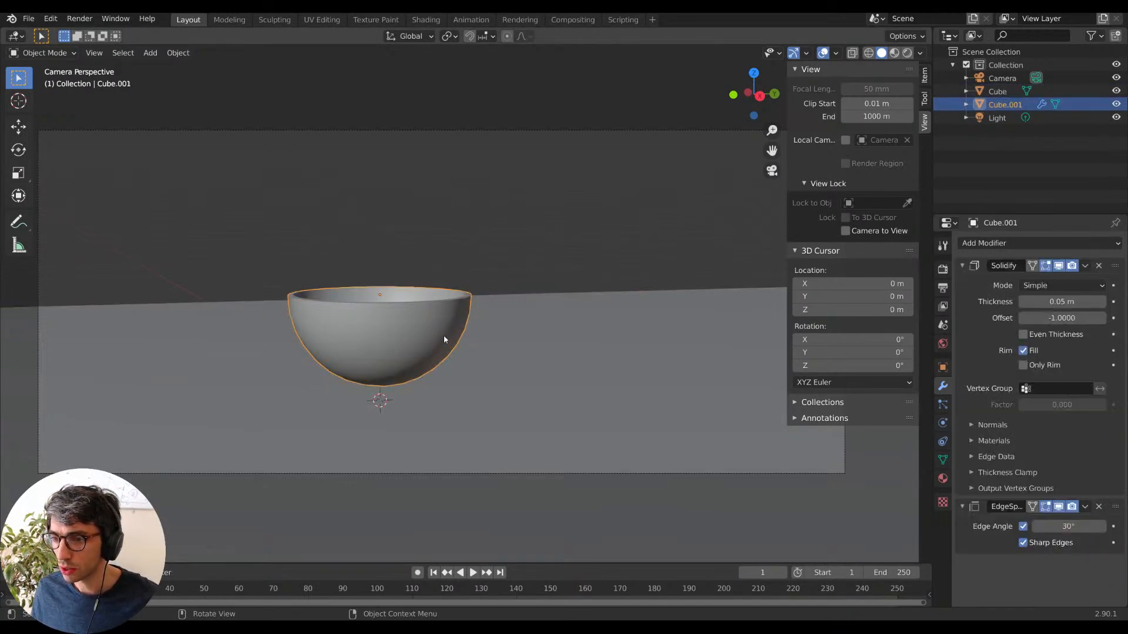
key(g)
key(z)
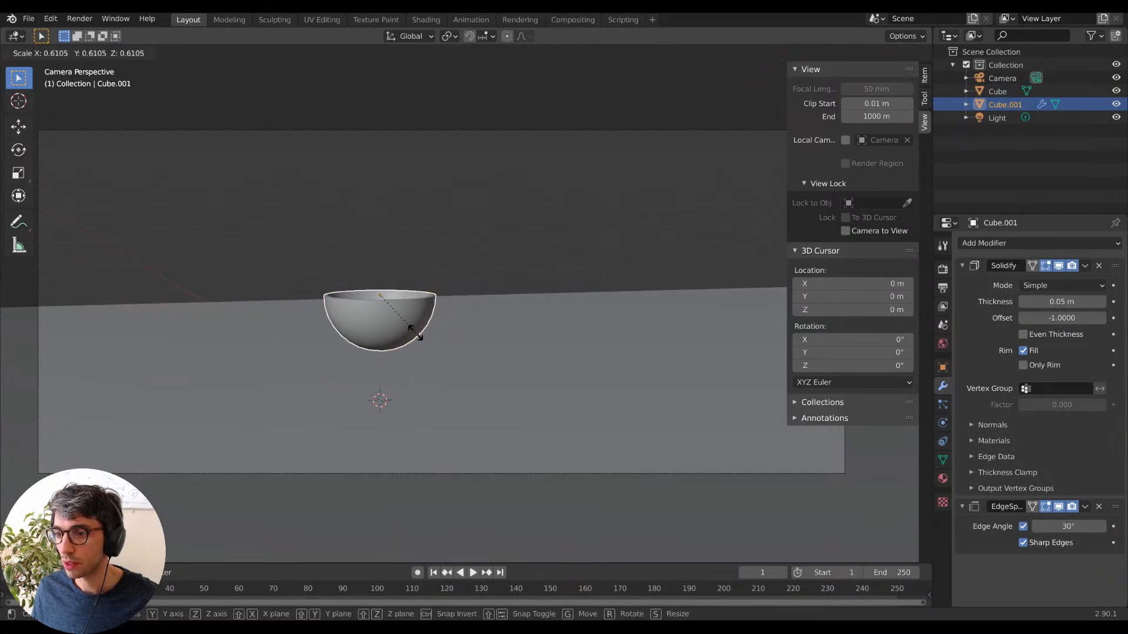
click(420, 355)
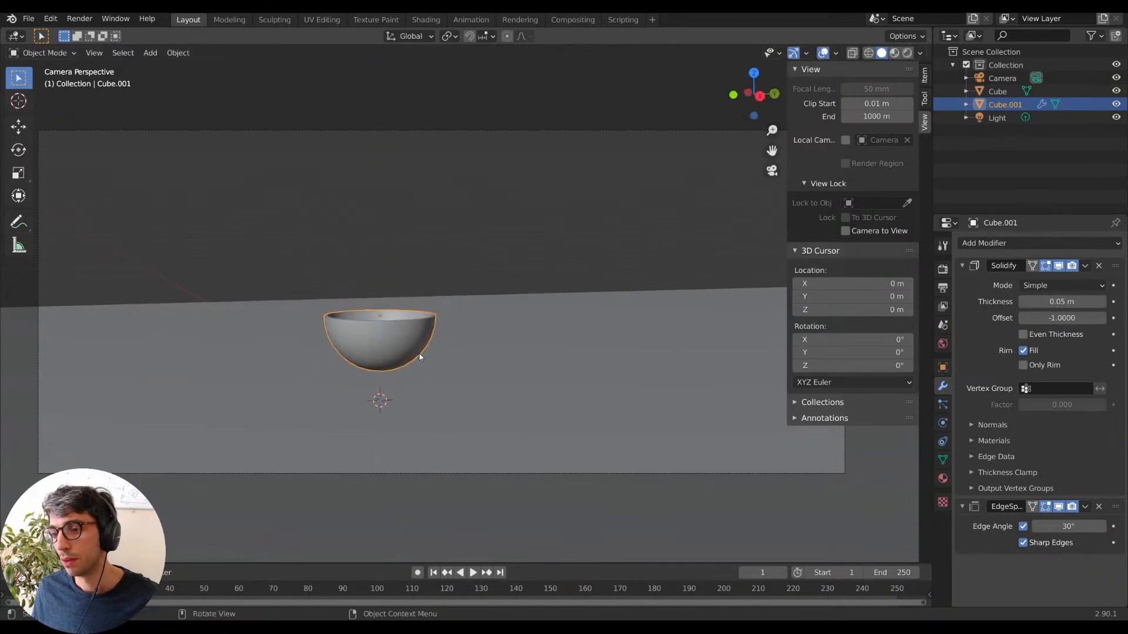
key(g)
key(x)
click(453, 362)
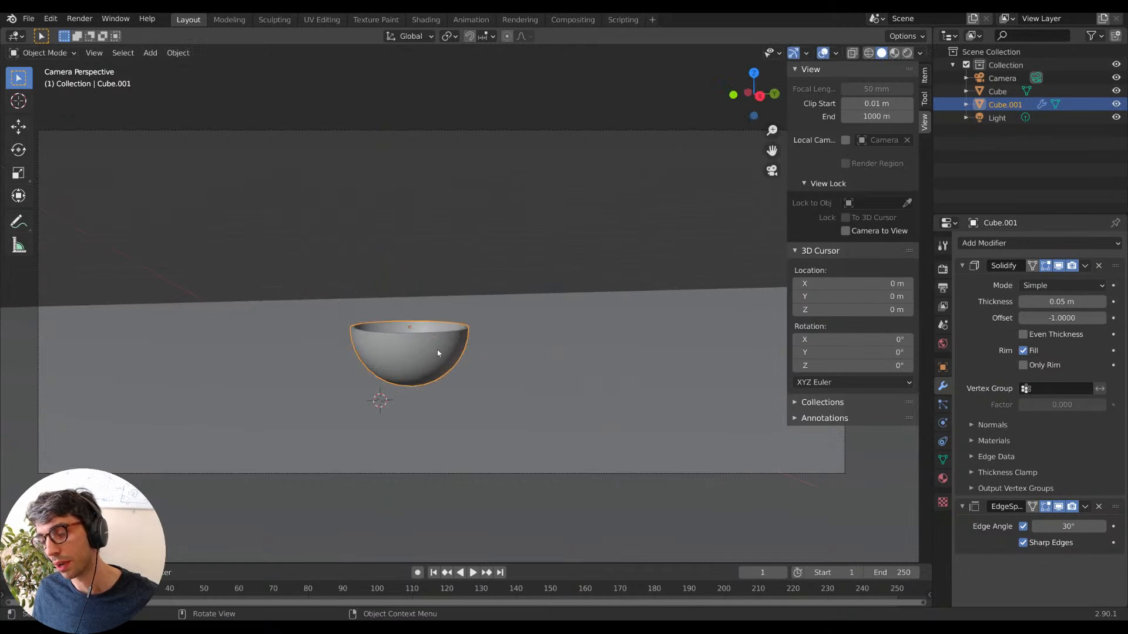
key(g)
key(x)
click(433, 347)
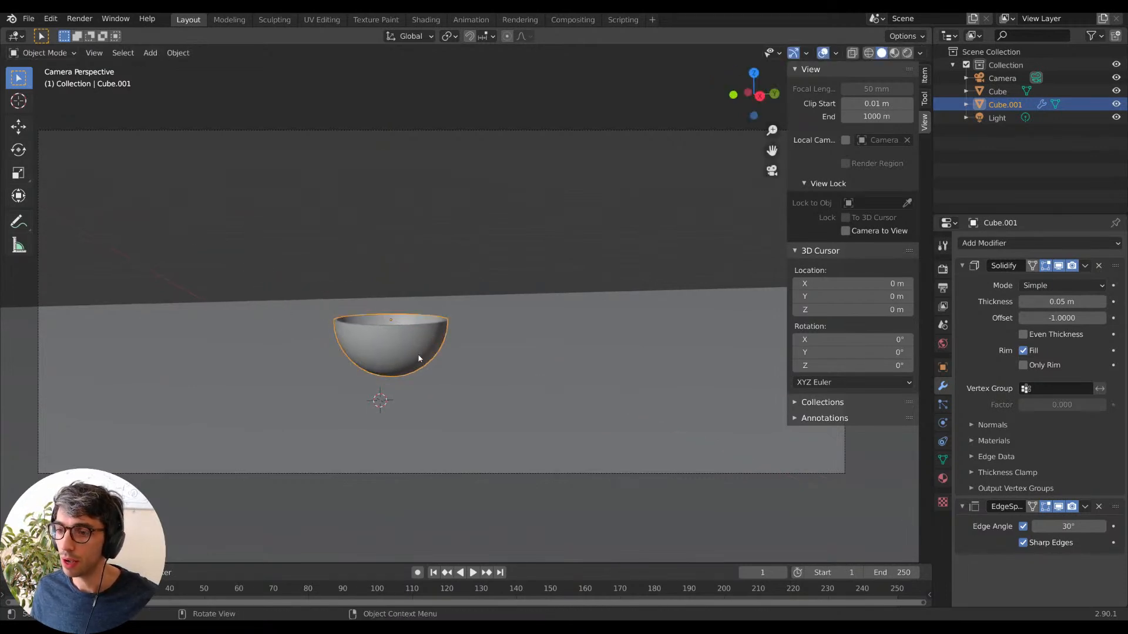
Duplicate the bowl in place, enlarge and flatten the copy along Z, and lower it to the bowl's base as a saucer.
key(shift+d)
right_click(427, 342)
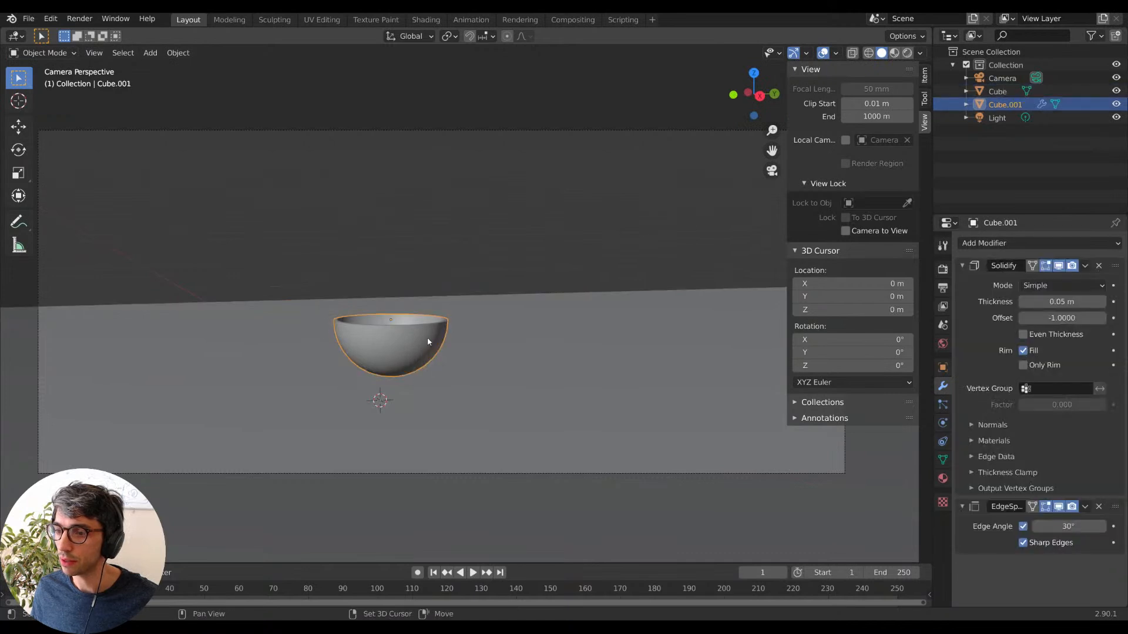
key(s)
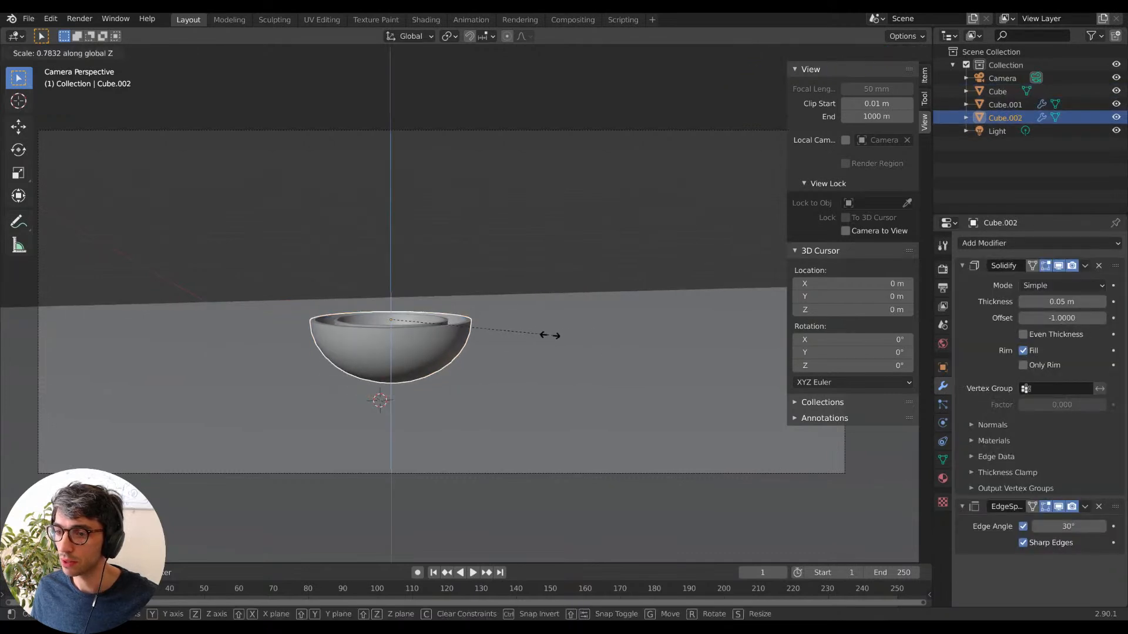
key(z)
click(408, 315)
key(g)
key(z)
click(406, 361)
Resize the flattened saucer to about one and a half times the bowl's width.
key(s)
click(445, 357)
key(s)
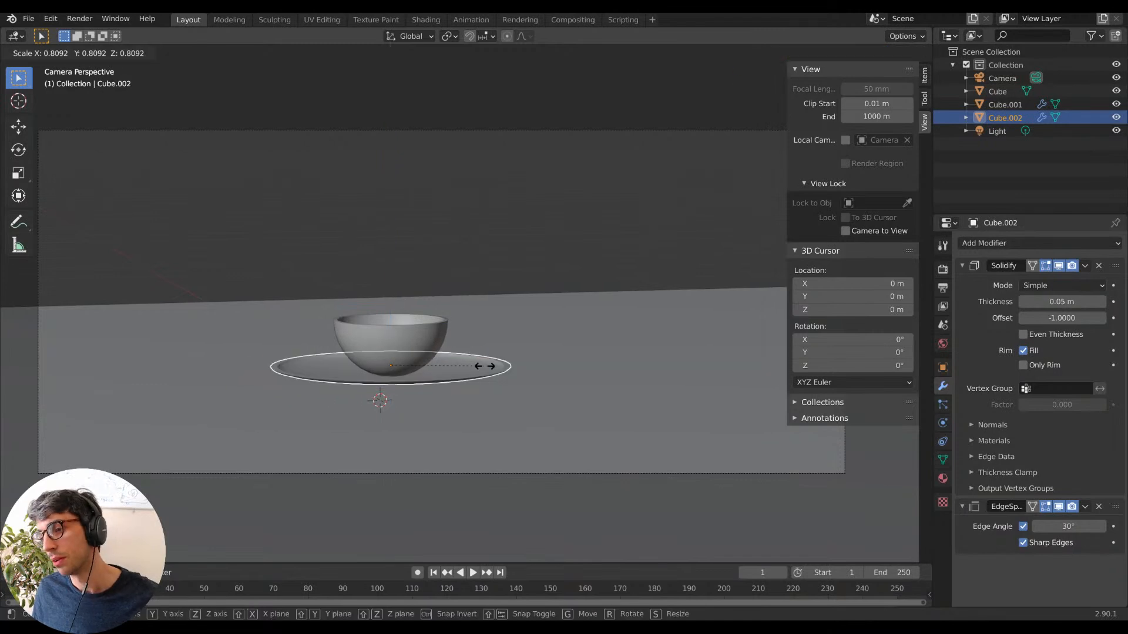
click(447, 368)
key(s)
click(464, 368)
Select the bowl and saucer together and lower them along Z onto the slab.
click(434, 351)
shift+click(464, 370)
key(g)
click(438, 368)
key(g)
key(z)
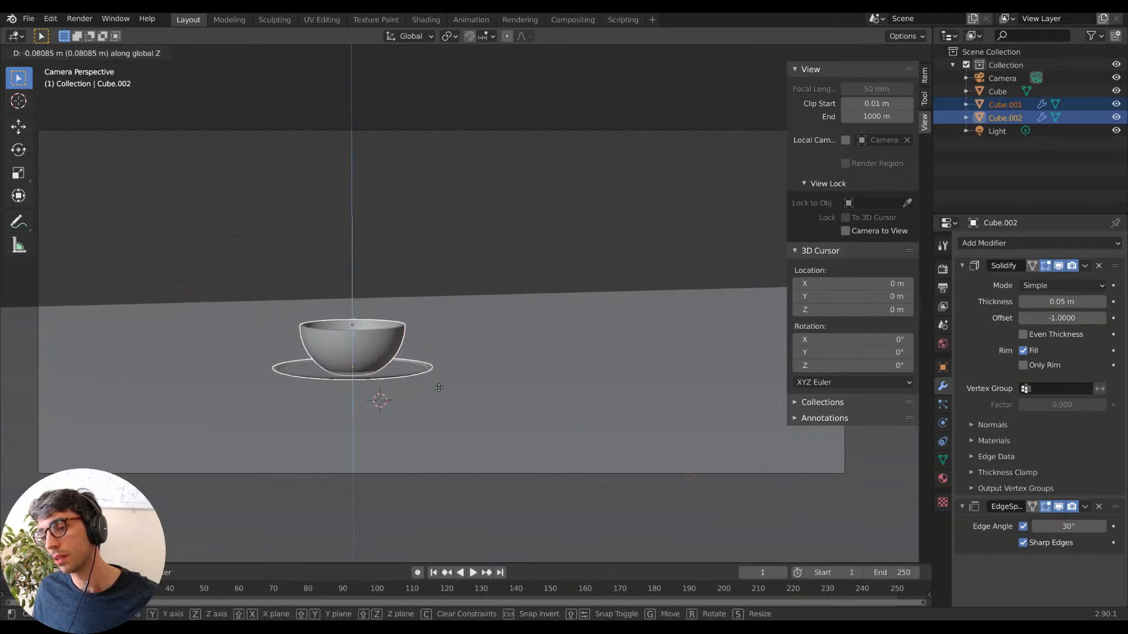
click(439, 381)
Adjust the bowl and saucer along X and shift them along negative Y to the left part of the camera frame.
key(g)
key(x)
click(436, 380)
key(g)
key(x)
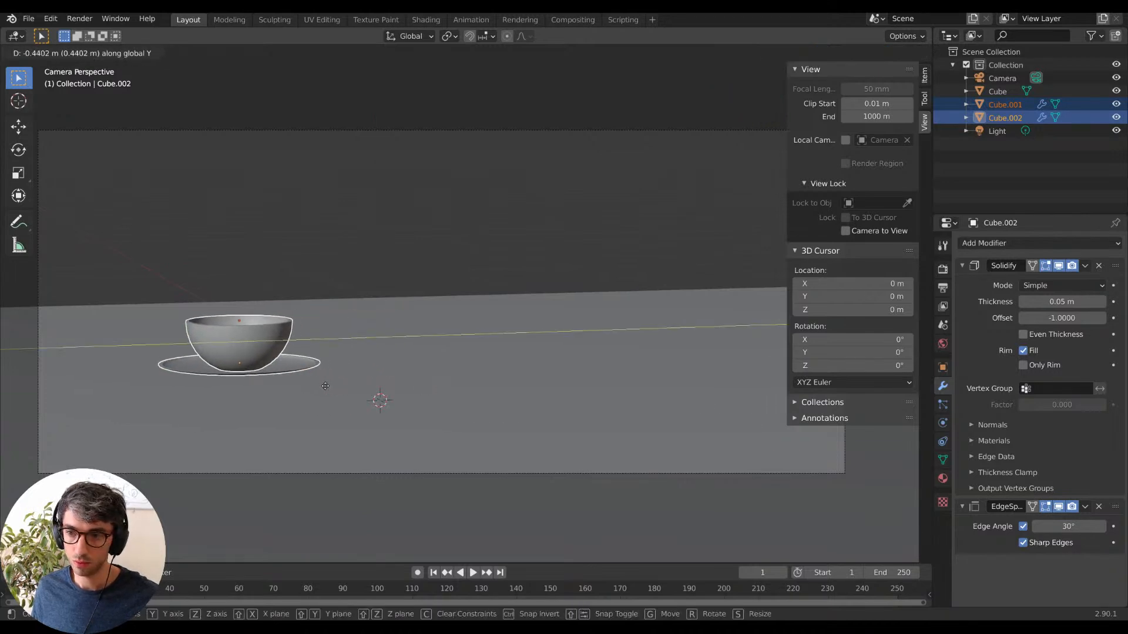
click(203, 383)
Tip the bowl on its saucer by rotating it about -50° on X, turning it on Z, and rotating about 31° on Y.
click(273, 358)
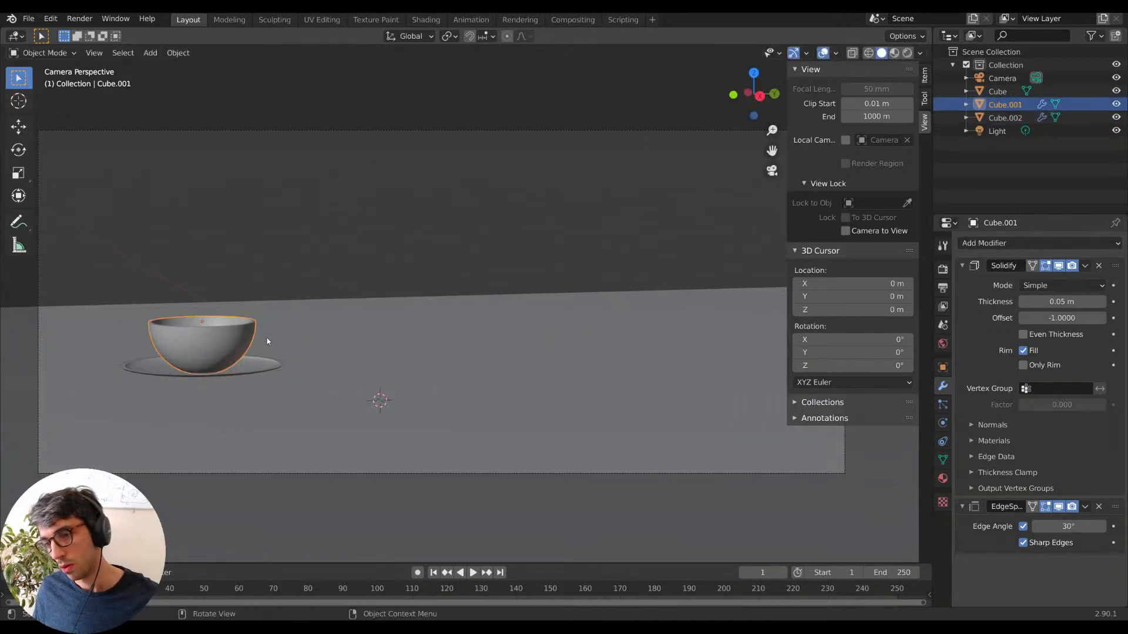
key(r)
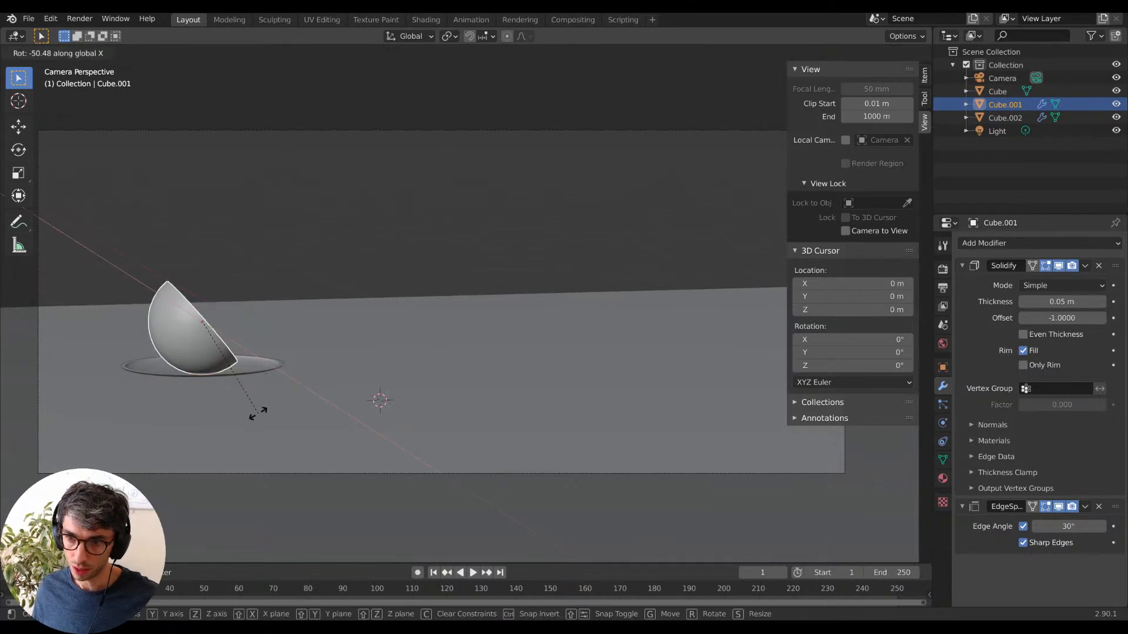
key(z)
click(307, 397)
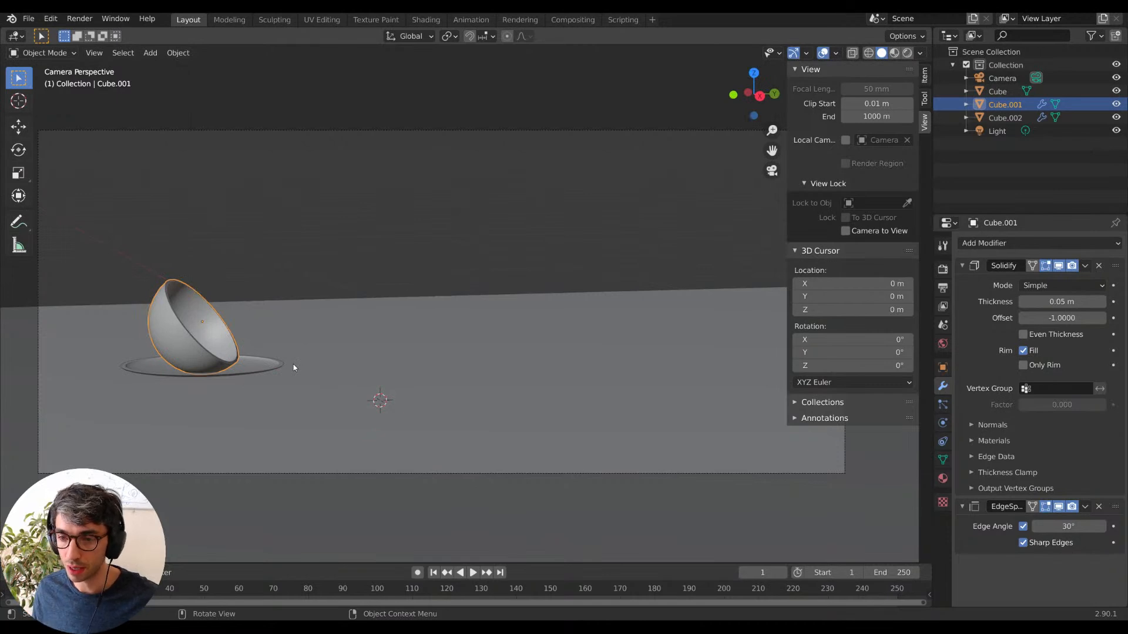
key(r)
key(y)
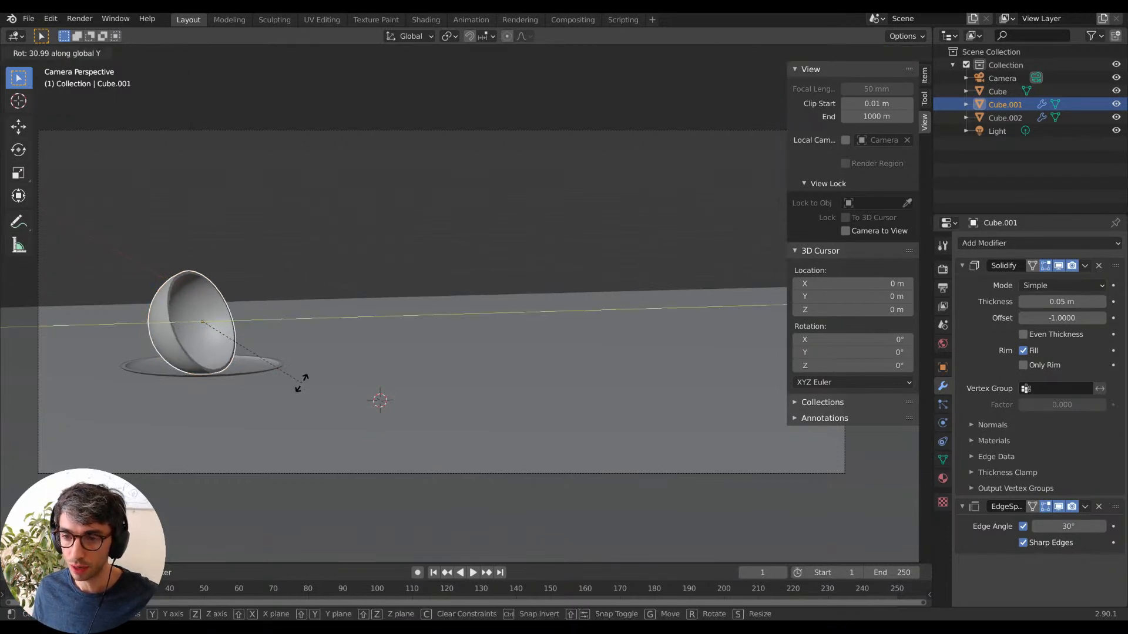
click(302, 381)
shift+middle_drag(280, 378, 308, 375)
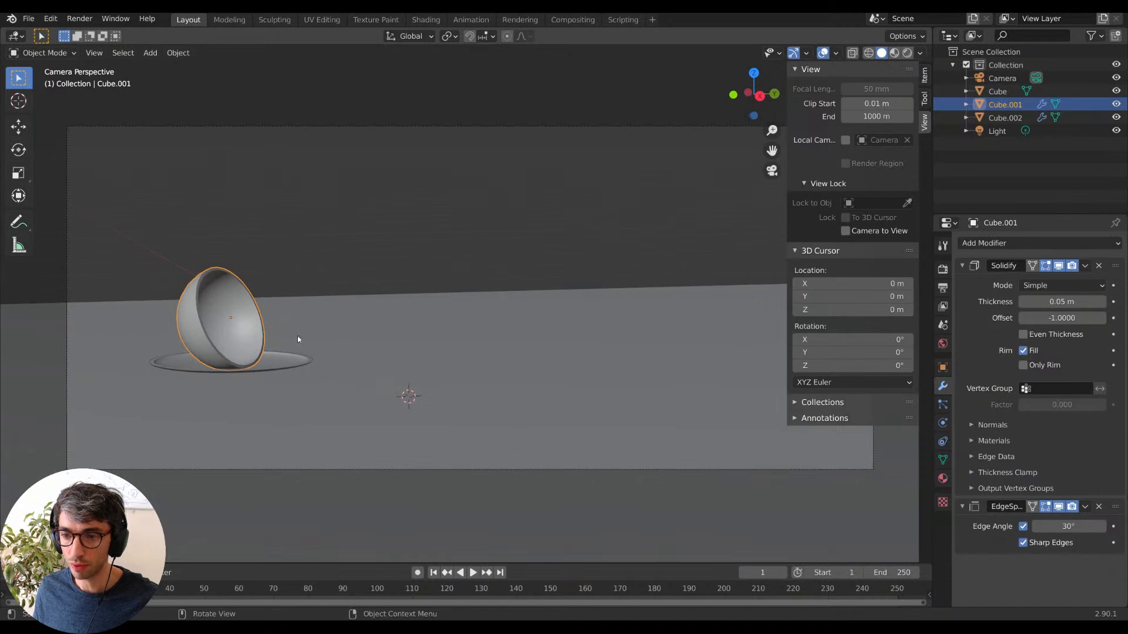
click(238, 344)
click(201, 341)
key(s)
key(z)
click(242, 349)
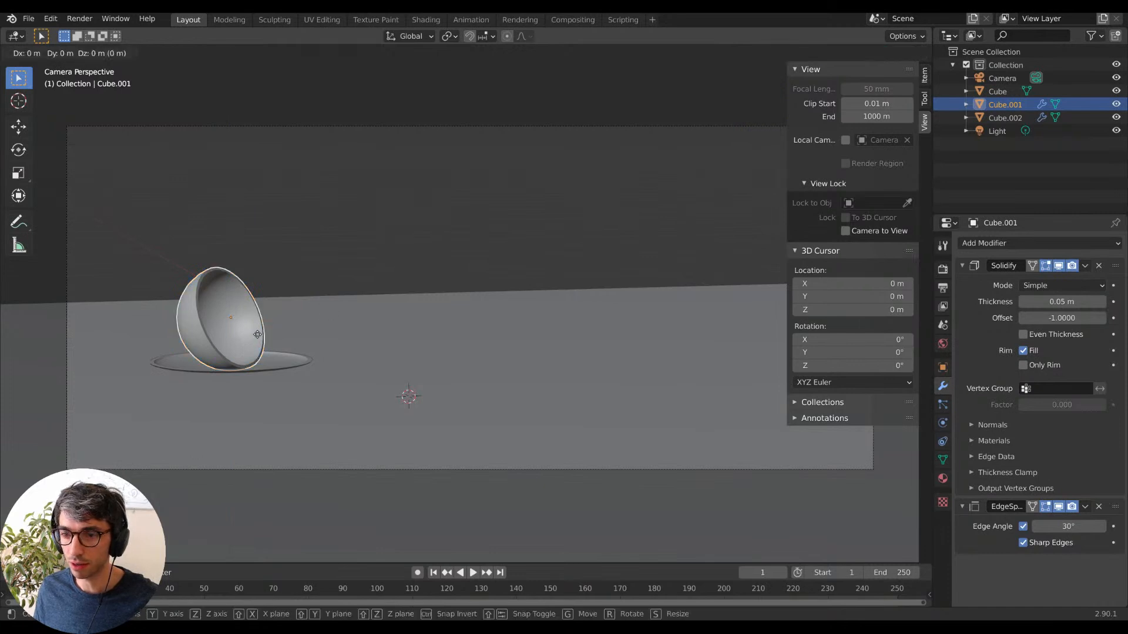
Set the transform orientation to Local and try rotating the bowl about its local Y axis.
middle_drag(521, 348, 300, 365)
scroll(405, 341, up, 4)
click(409, 35)
click(389, 92)
shift+middle_drag(391, 300, 328, 334)
key(r)
key(y)
right_click(292, 253)
Rotate the bowl about a local axis with the Rotate tool, and check its tilt from the camera view.
click(19, 127)
click(18, 150)
shift+middle_drag(217, 193, 285, 165)
drag(251, 343, 204, 348)
middle_drag(386, 388, 368, 370)
key(Tab)
key(Tab)
key(KP_0)
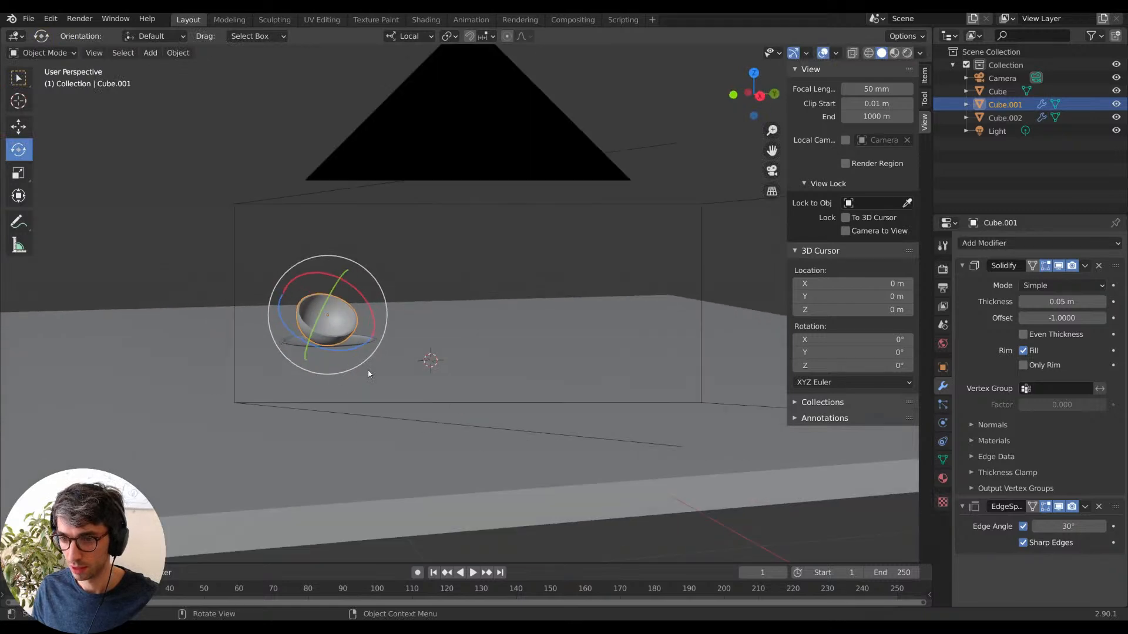
Rotate the bowl further with the local rotation gizmo so its rim stands steeply and leans over the saucer's right side.
click(405, 385)
click(310, 370)
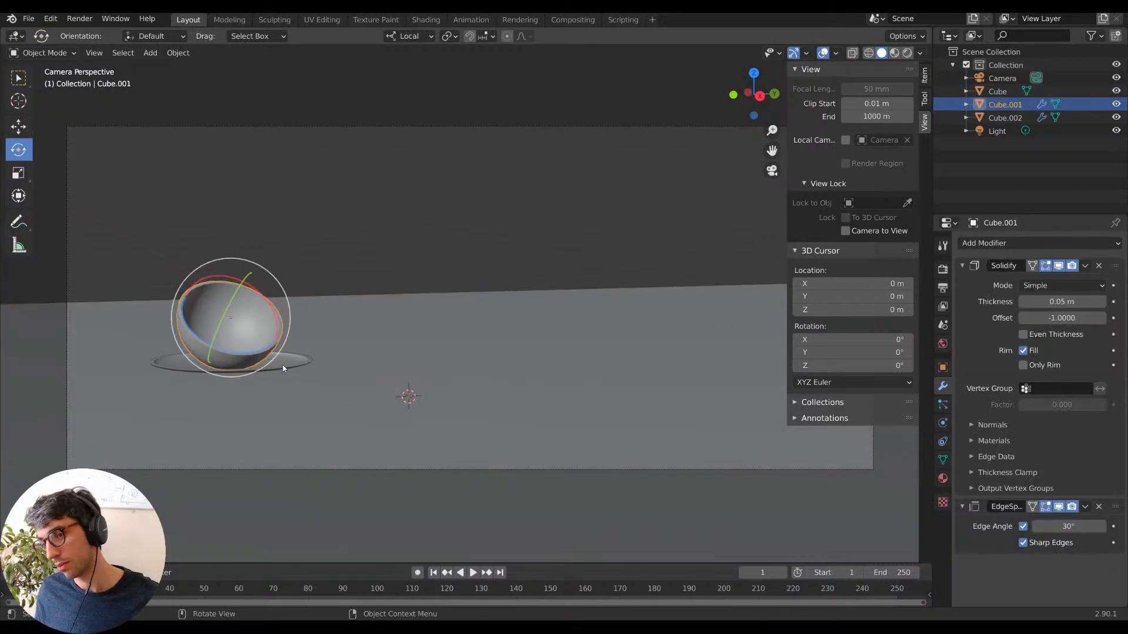
drag(274, 310, 284, 387)
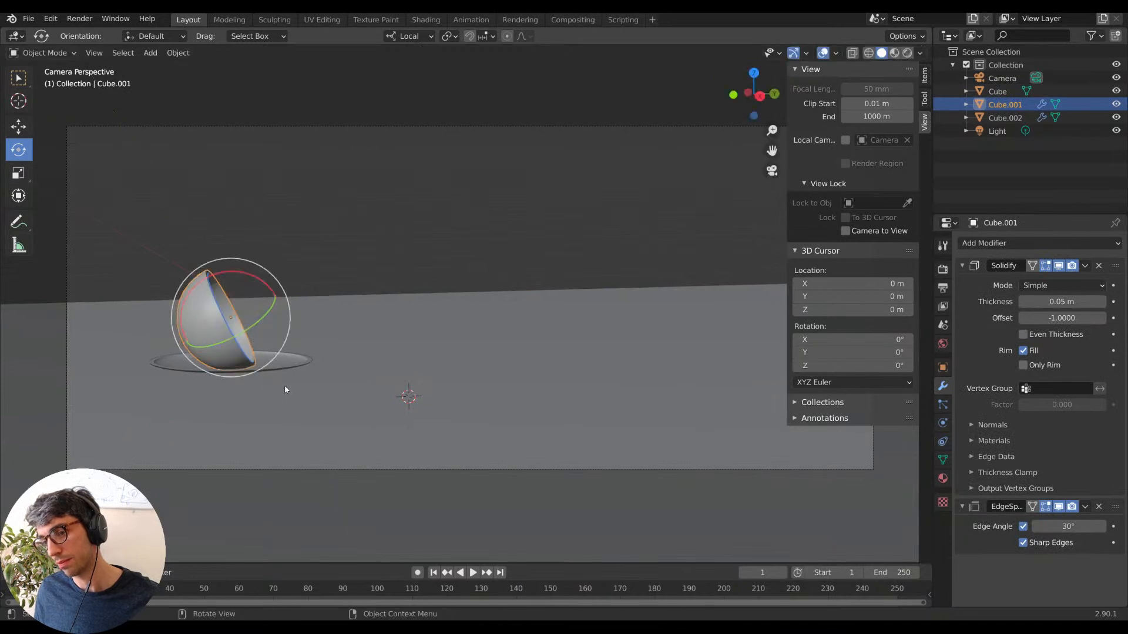
Shift the saucer along the Y axis so the bowl's rim rests near its edge, and adjust the saucer's height.
click(290, 366)
click(279, 368)
key(w)
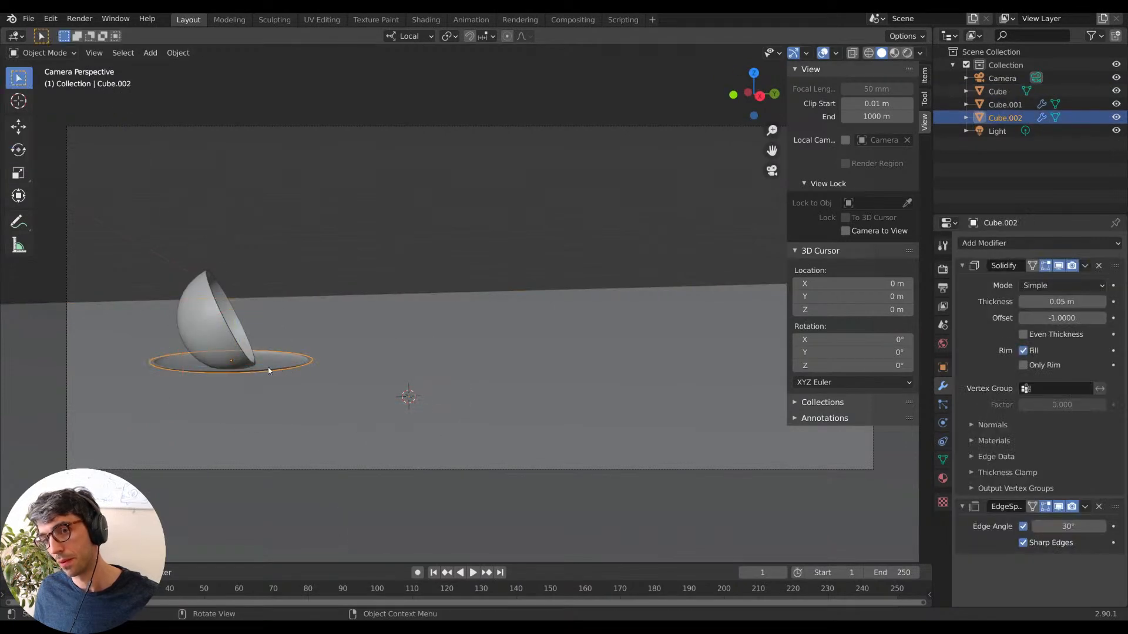
key(g)
key(y)
key(y)
click(321, 379)
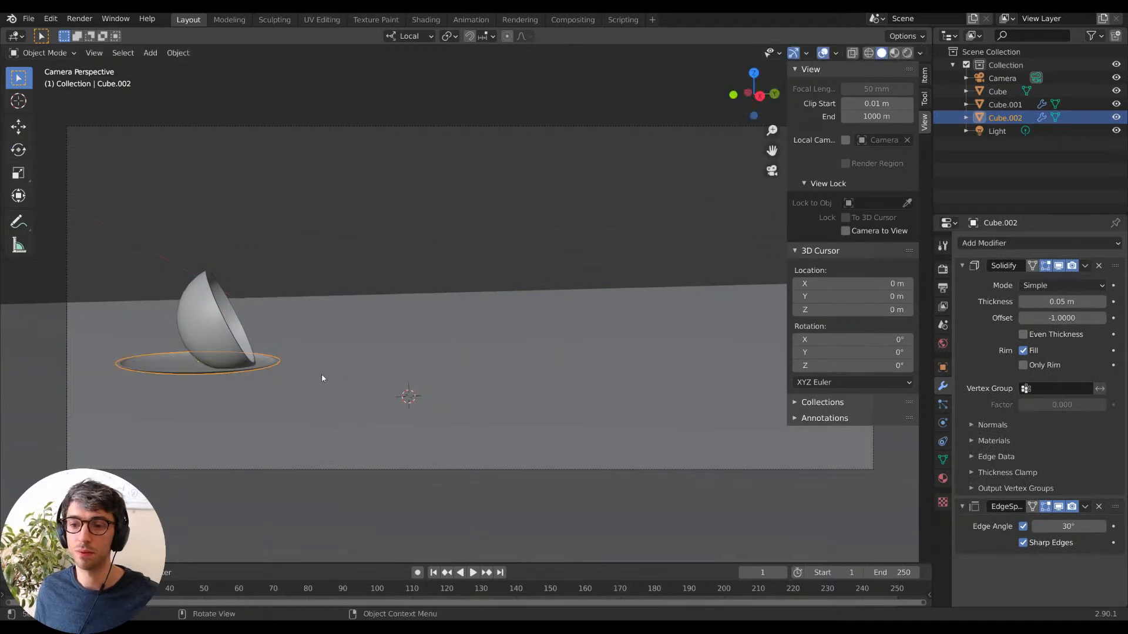
key(g)
key(z)
key(z)
click(273, 351)
Add a plane mesh at the scene centre and raise it along Z above the slab.
click(333, 365)
mouse_move(401, 339)
shift+middle_down()
mouse_move(301, 350)
mouse_move(396, 353)
shift+middle_up()
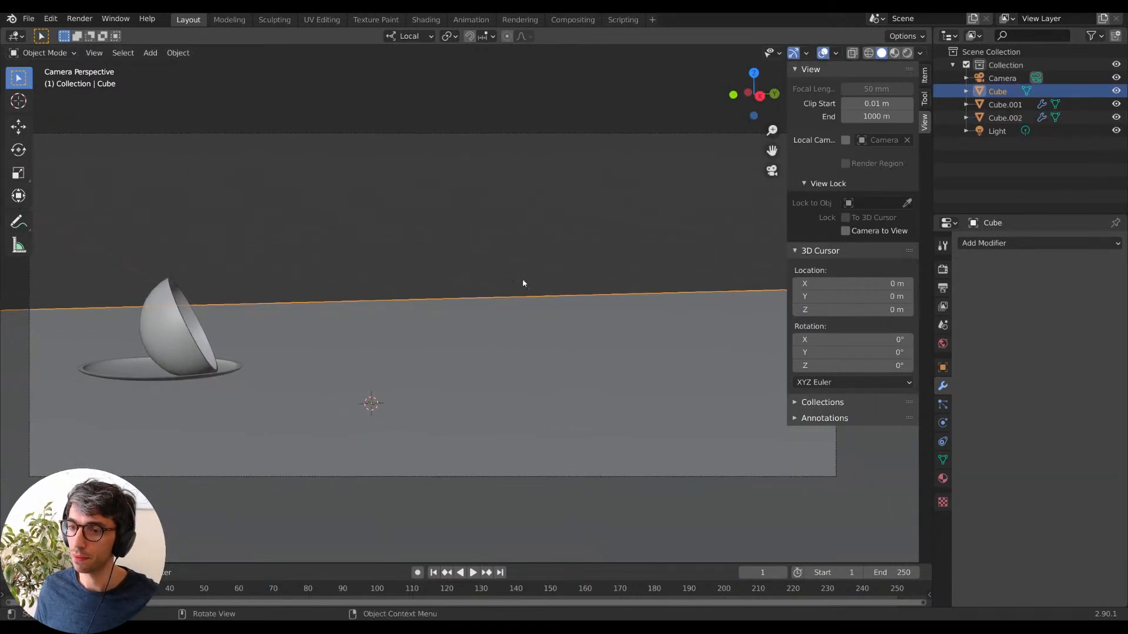
click(488, 254)
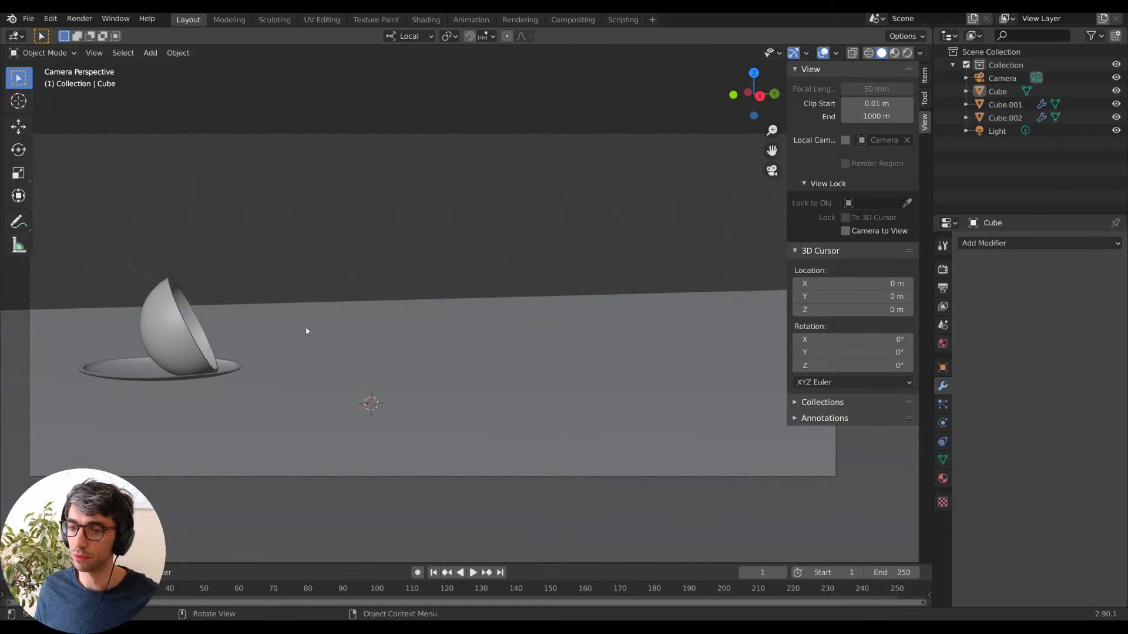
key(shift+a)
mouse_move(294, 355)
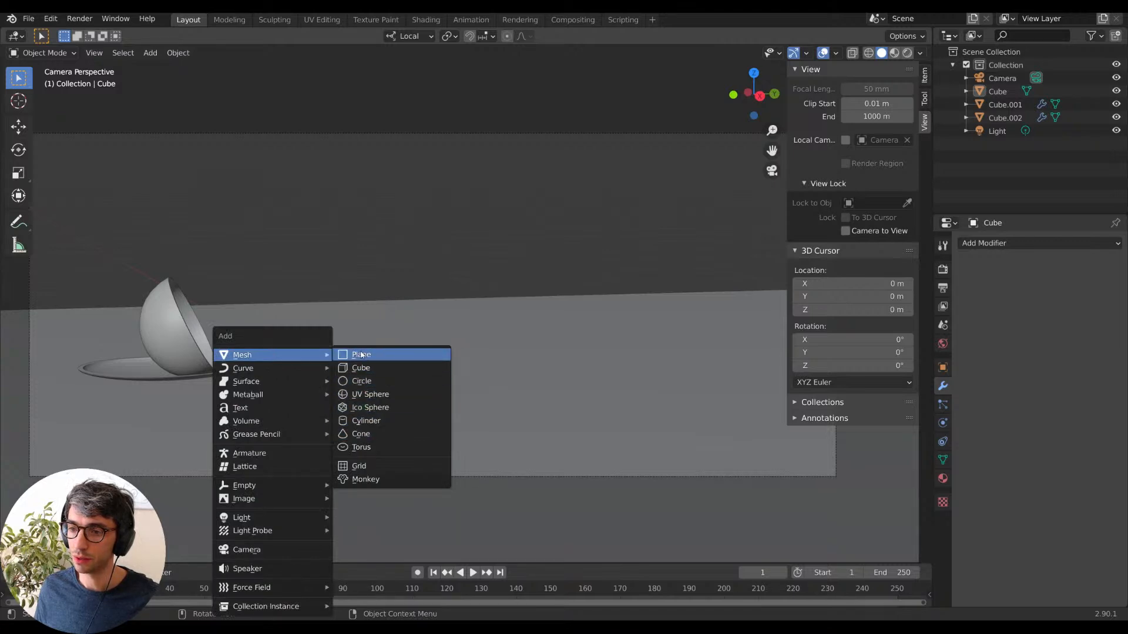
key(shift+a)
mouse_move(344, 352)
click(435, 354)
key(g)
key(z)
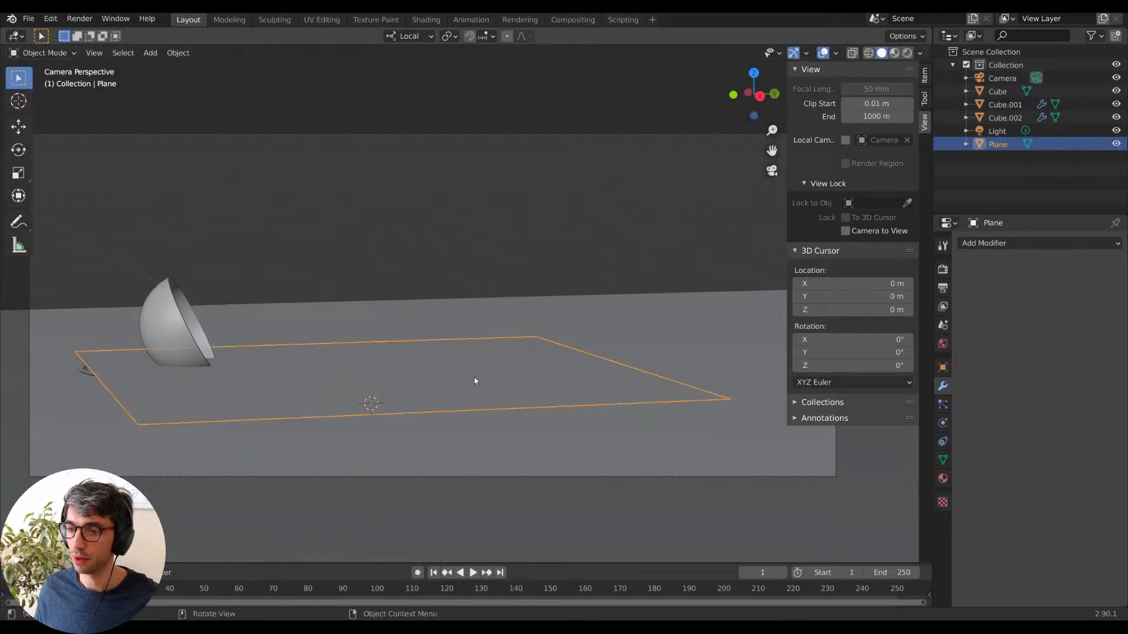
click(474, 378)
In Edit Mode, delete three of the plane's vertices, keeping only the far corner vertex.
key(Tab)
click(533, 335)
click(718, 398)
shift+click(74, 351)
key(x)
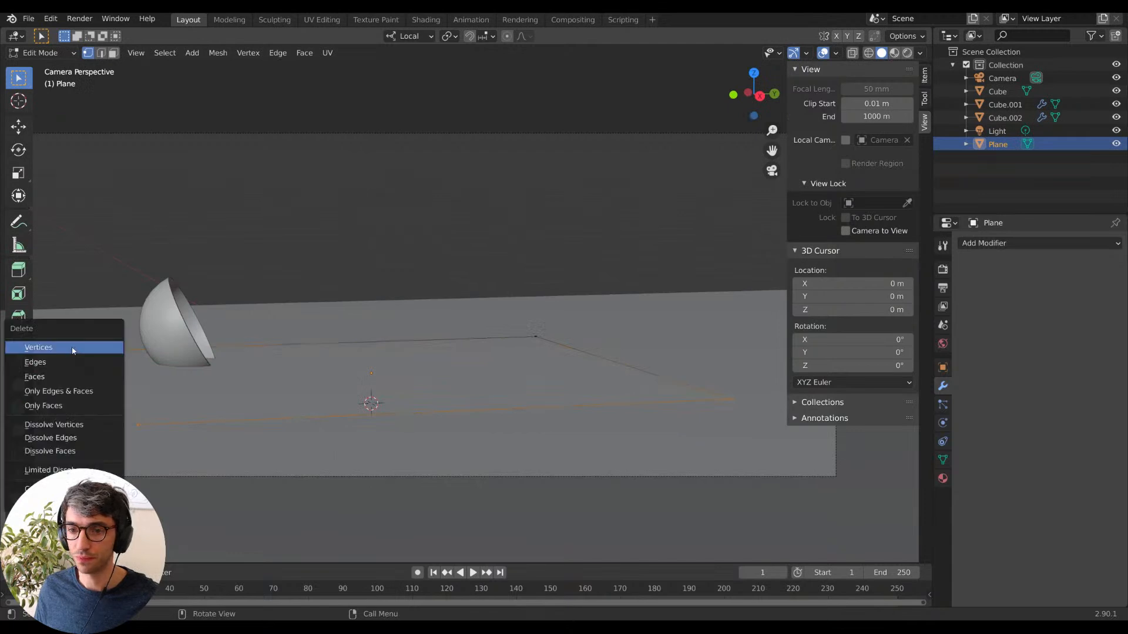
click(77, 350)
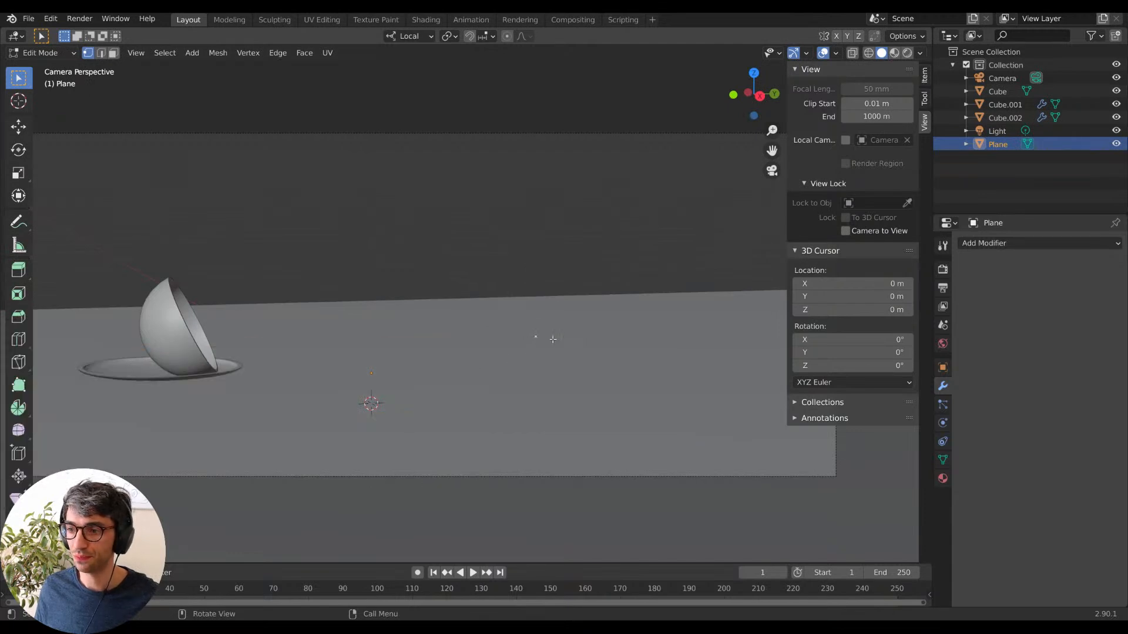
Move the remaining vertex along X and Y to beside the bowl's lowered rim.
key(g)
right_click(396, 361)
key(g)
key(x)
right_click(488, 395)
key(g)
key(y)
click(182, 407)
key(g)
key(x)
click(218, 416)
key(g)
key(y)
click(194, 419)
Adjust the vertex's height along Z so it sits at the lowest edge of the bowl's rim.
middle_drag(207, 370, 235, 411)
middle_drag(512, 250, 439, 330)
scroll(481, 283, up, 10)
key(g)
key(z)
click(582, 229)
scroll(512, 279, up, 1)
scroll(444, 273, up, 1)
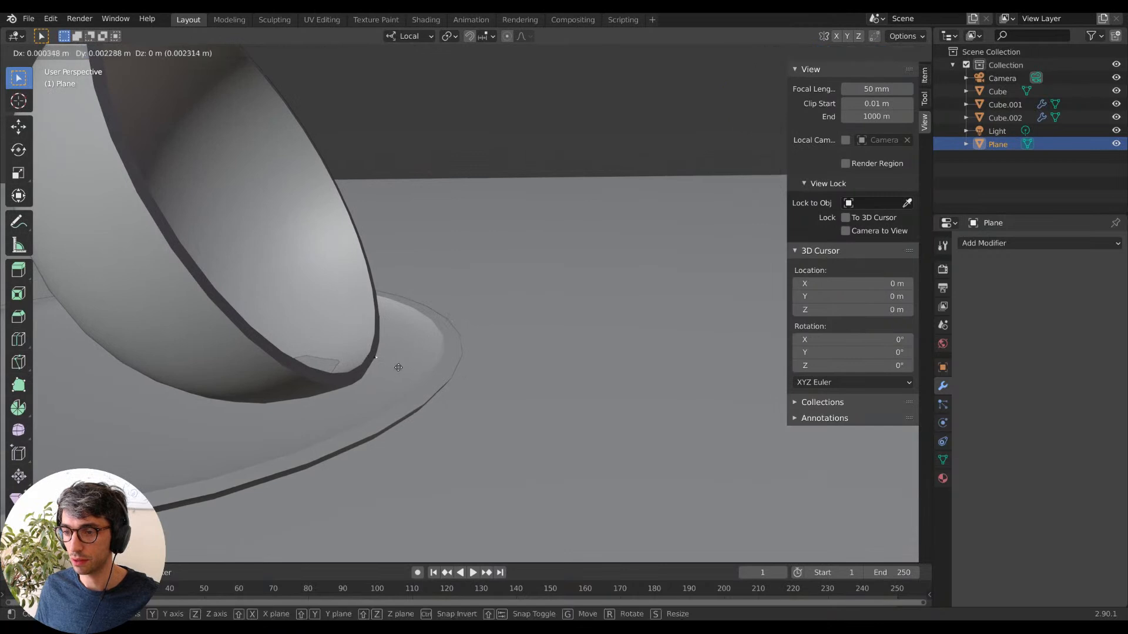
Extrude the vertex along Y from the bowl's rim to start the spill outline, viewing it from the top.
key(e)
key(y)
click(457, 360)
middle_drag(463, 360, 535, 306)
key(KP_7)
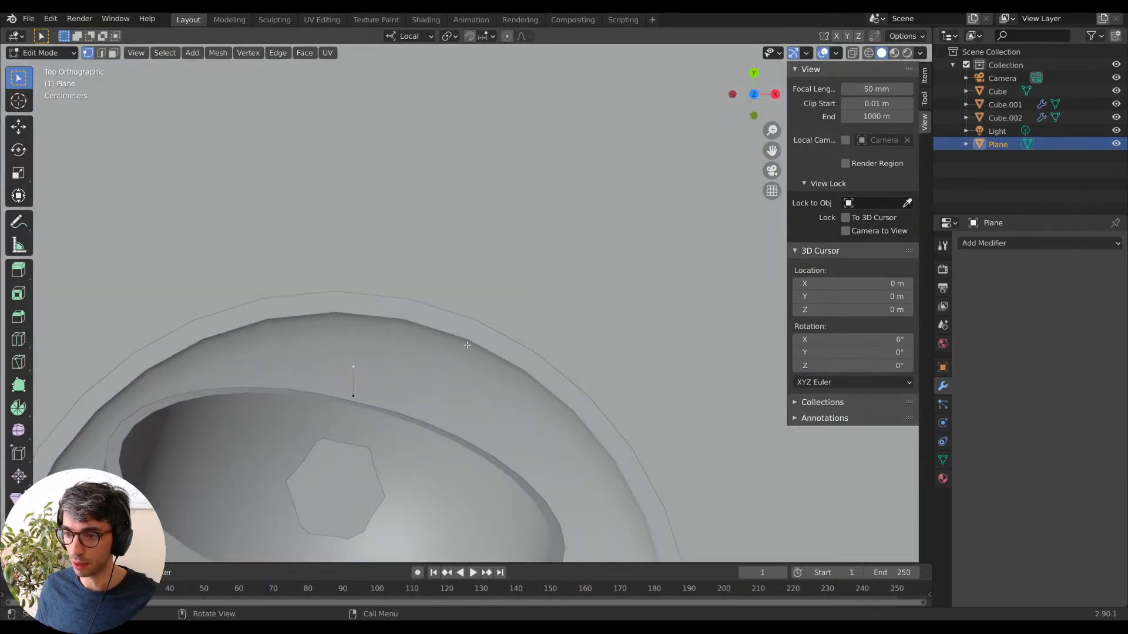
scroll(491, 337, down, 5)
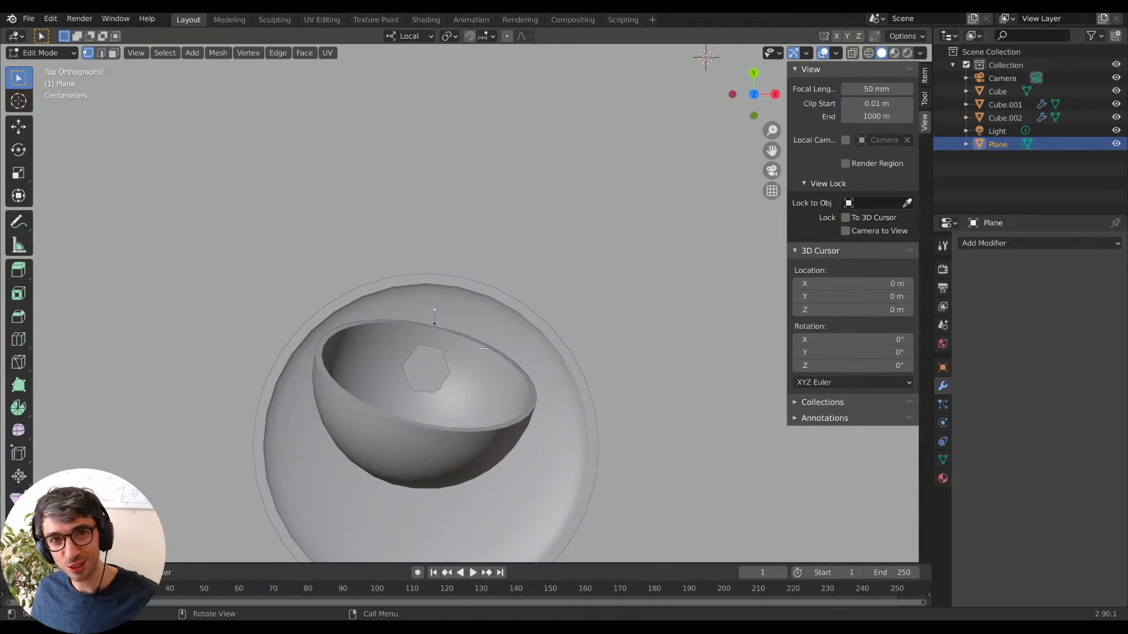
shift+middle_drag(466, 334, 490, 328)
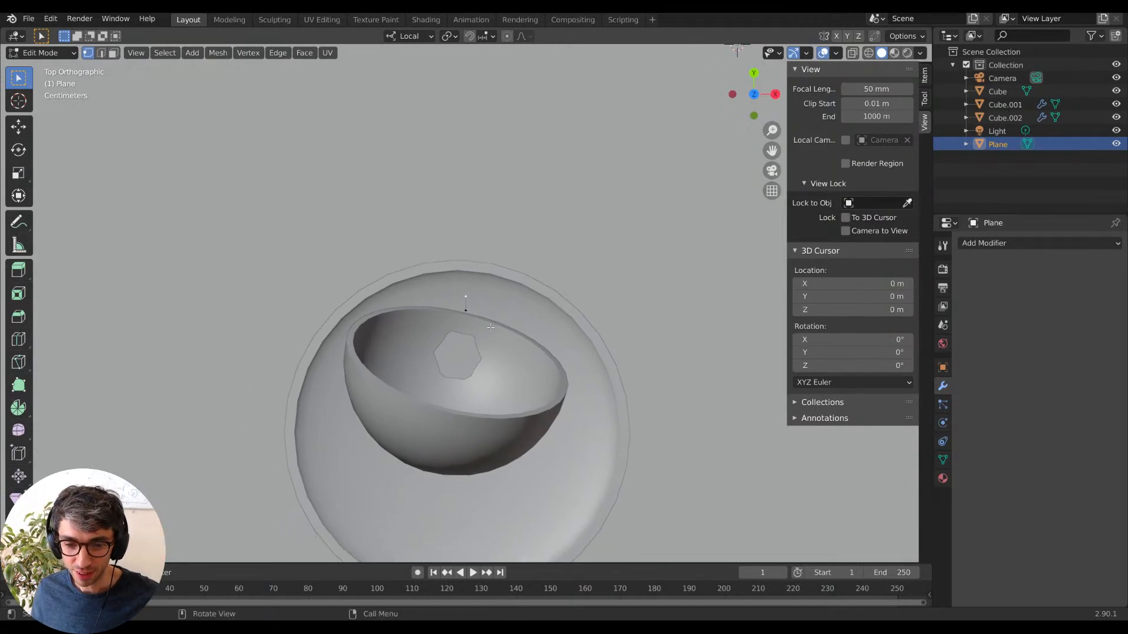
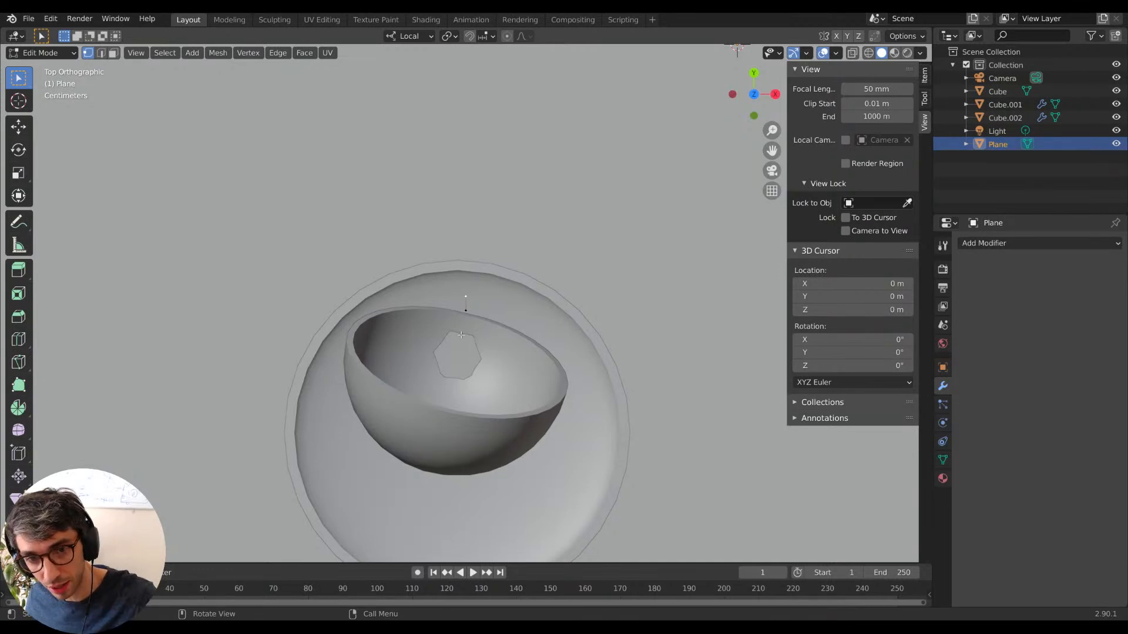
Reposition the short edge's end and extrude a jagged chain of vertices across the saucer's edge for the spill's first side.
shift+middle_drag(502, 284, 511, 290)
key(g)
click(498, 293)
key(g)
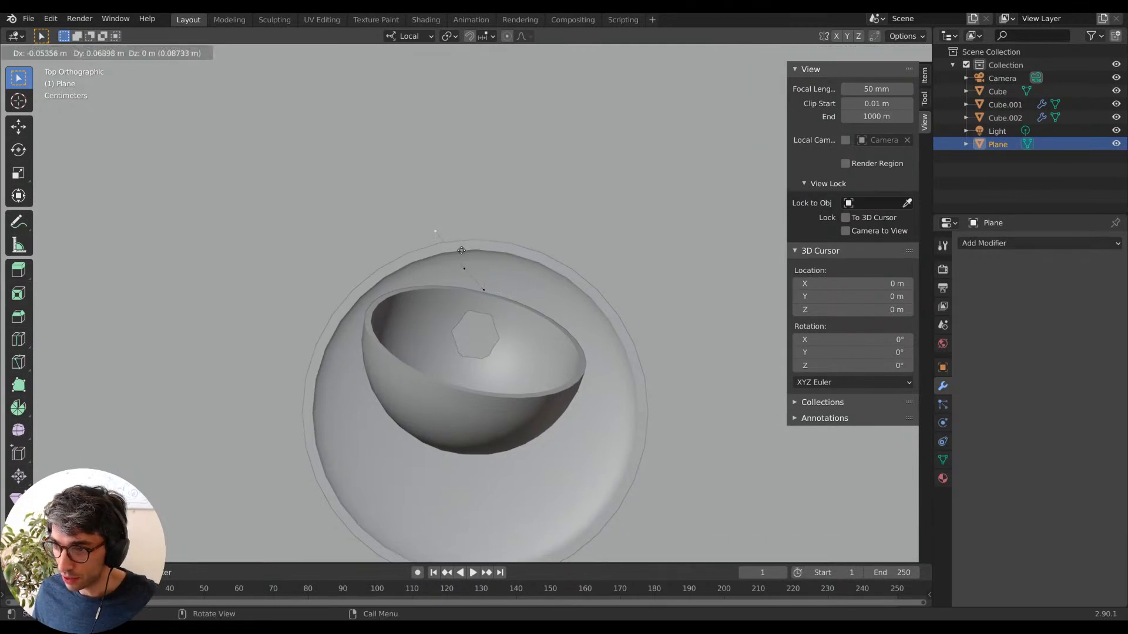
click(470, 247)
key(e)
click(476, 174)
key(e)
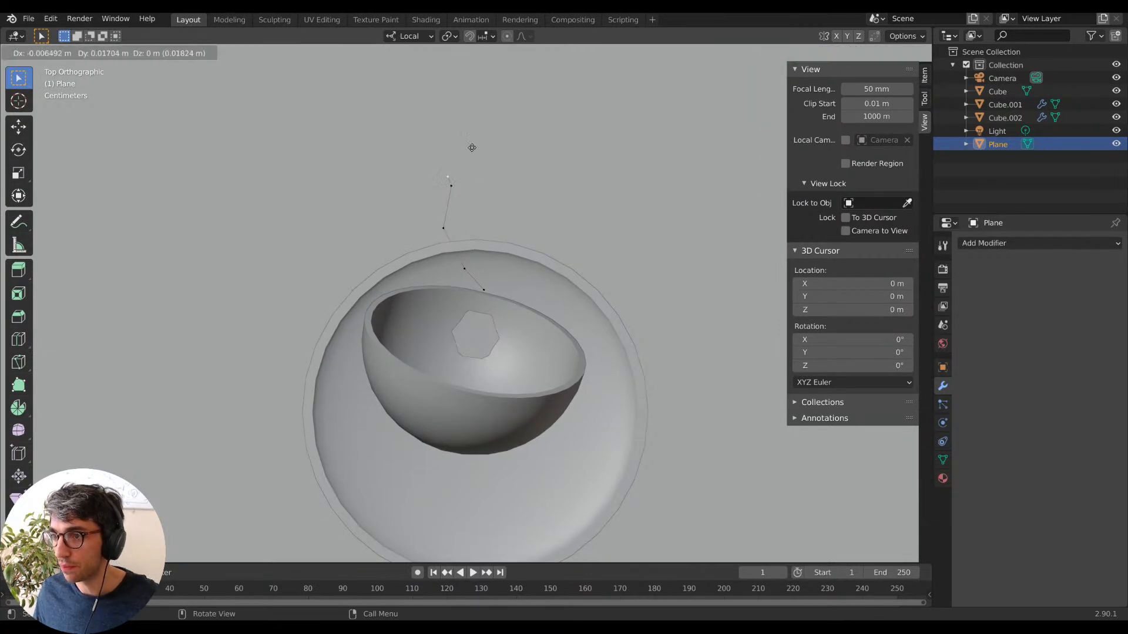
click(467, 129)
key(e)
click(474, 100)
shift+middle_drag(507, 81, 437, 164)
key(e)
click(468, 158)
key(e)
click(467, 139)
key(e)
click(462, 165)
key(e)
click(484, 177)
key(e)
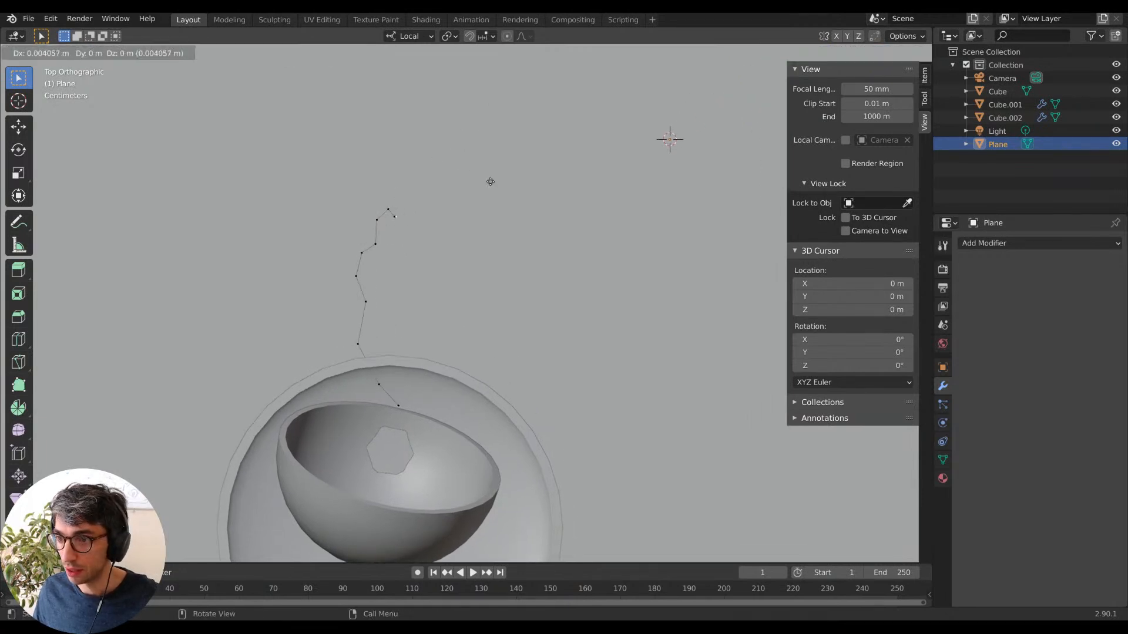
click(496, 174)
Continue extruding vertices in an irregular arc to form the spill outline's far end, curving back around.
key(e)
click(521, 127)
key(e)
click(544, 114)
key(e)
click(591, 99)
key(e)
click(629, 127)
key(e)
click(637, 134)
key(e)
click(682, 135)
key(e)
click(703, 156)
key(e)
click(718, 161)
key(e)
click(708, 185)
key(e)
click(702, 189)
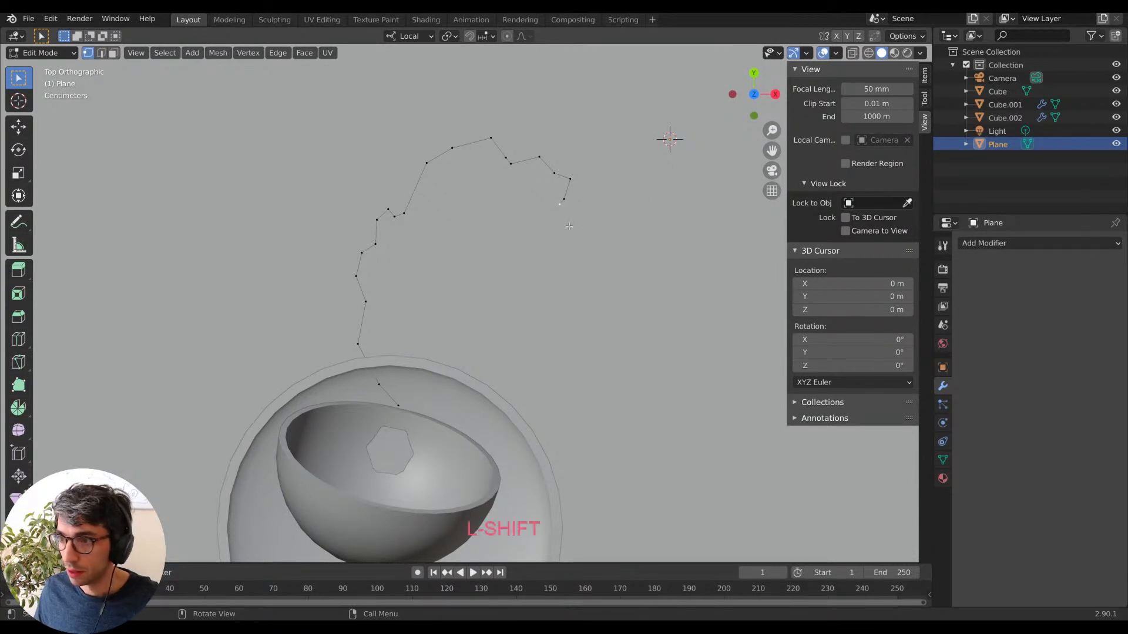
Adjust the last outline vertex and extrude further jagged segments to shape the spill's opposite side.
key(g)
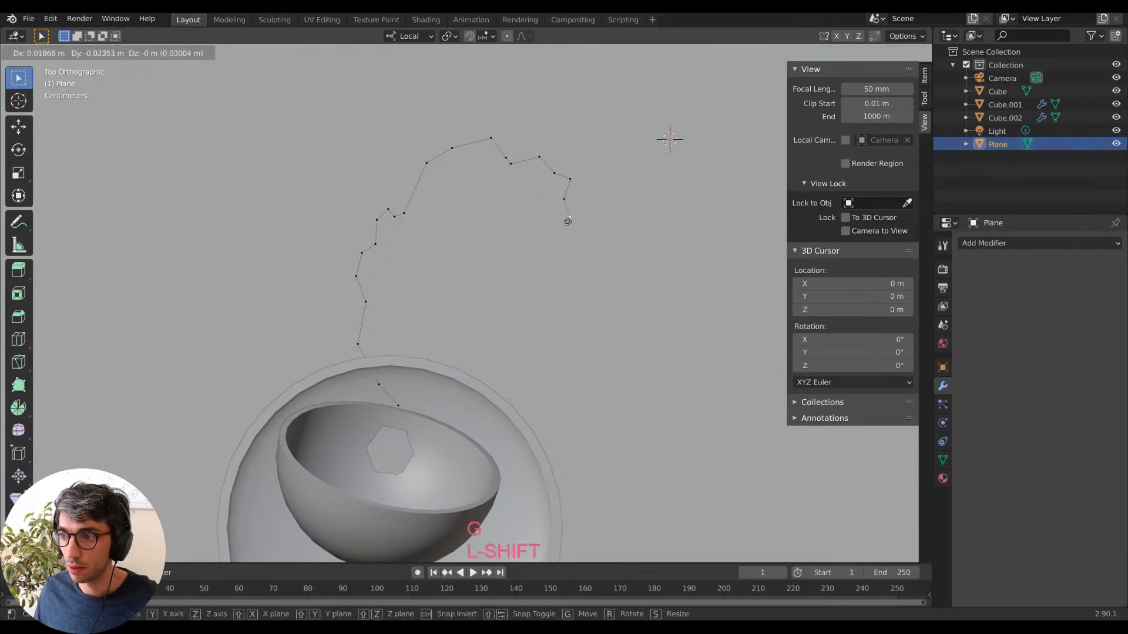
click(572, 204)
key(e)
click(594, 202)
key(e)
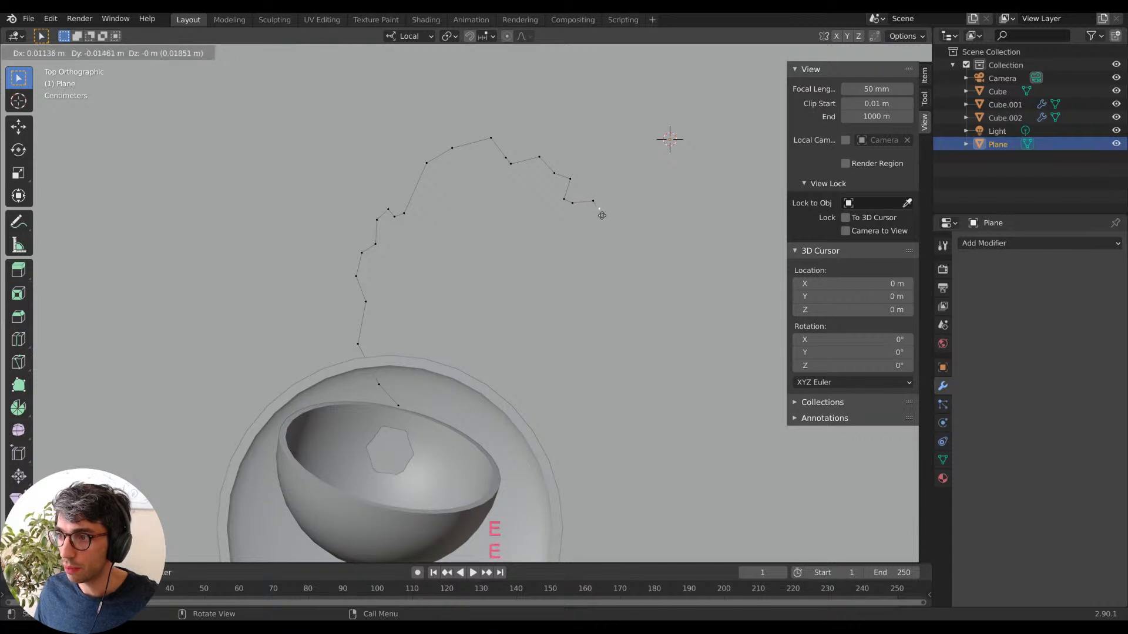
click(601, 215)
key(e)
click(596, 235)
key(e)
click(601, 254)
key(e)
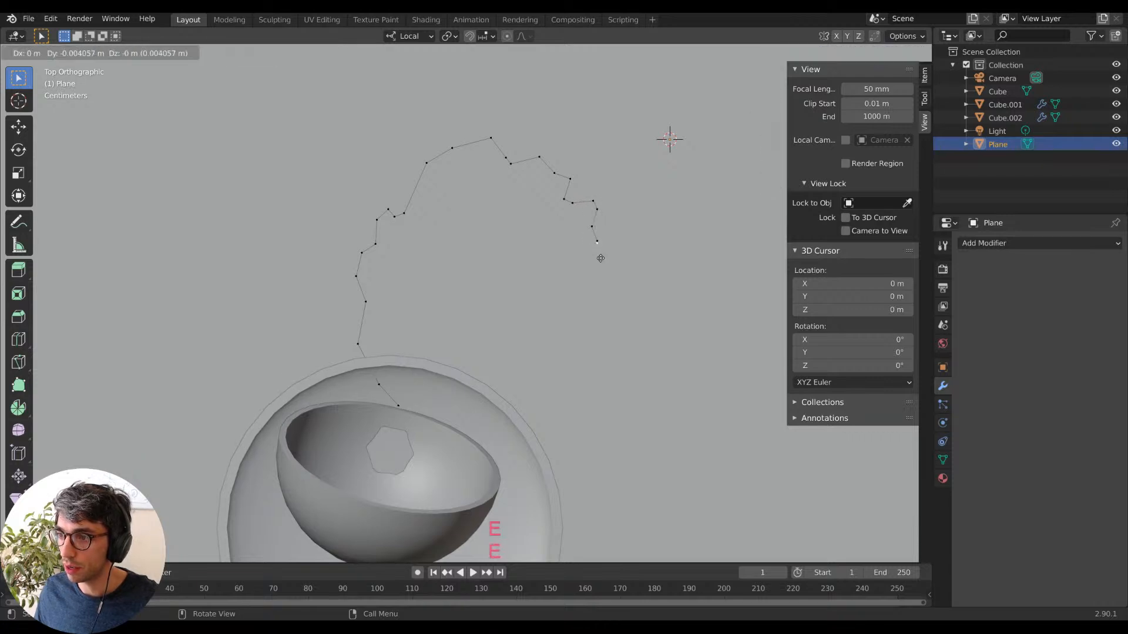
click(586, 273)
key(e)
click(598, 291)
key(e)
click(608, 332)
key(e)
click(599, 341)
Extrude the spill outline back across the saucer's edge until it reaches the bowl's rim.
key(e)
click(567, 353)
key(e)
click(541, 419)
key(e)
click(521, 433)
key(e)
click(522, 460)
key(e)
click(500, 465)
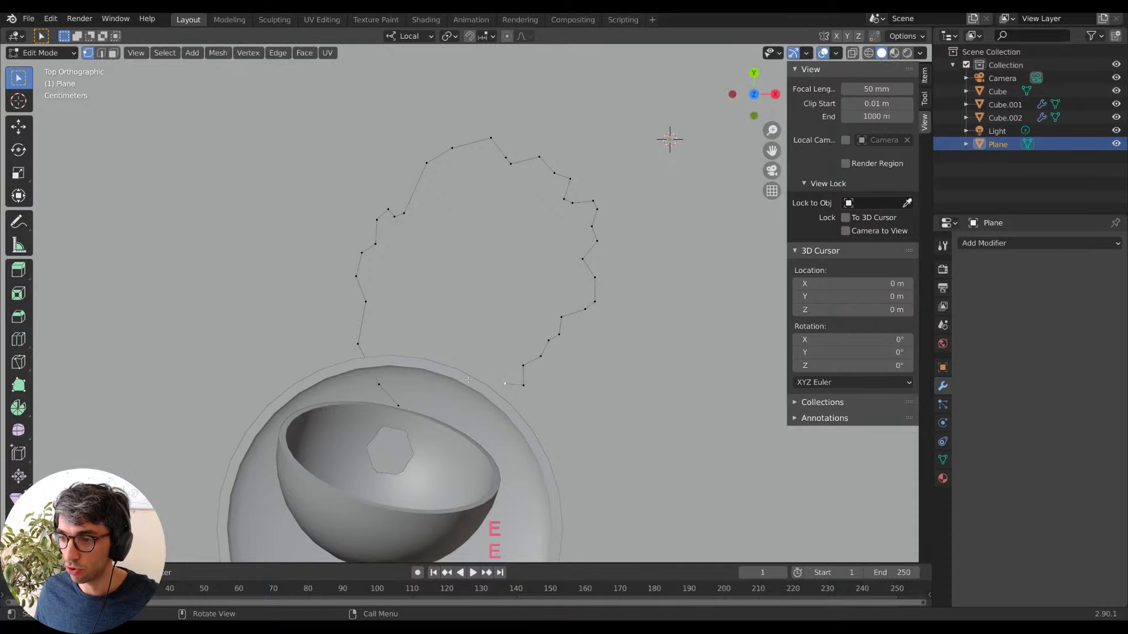
key(e)
click(464, 428)
key(e)
click(441, 433)
key(e)
click(421, 439)
key(e)
click(410, 446)
key(e)
click(393, 447)
key(e)
click(375, 448)
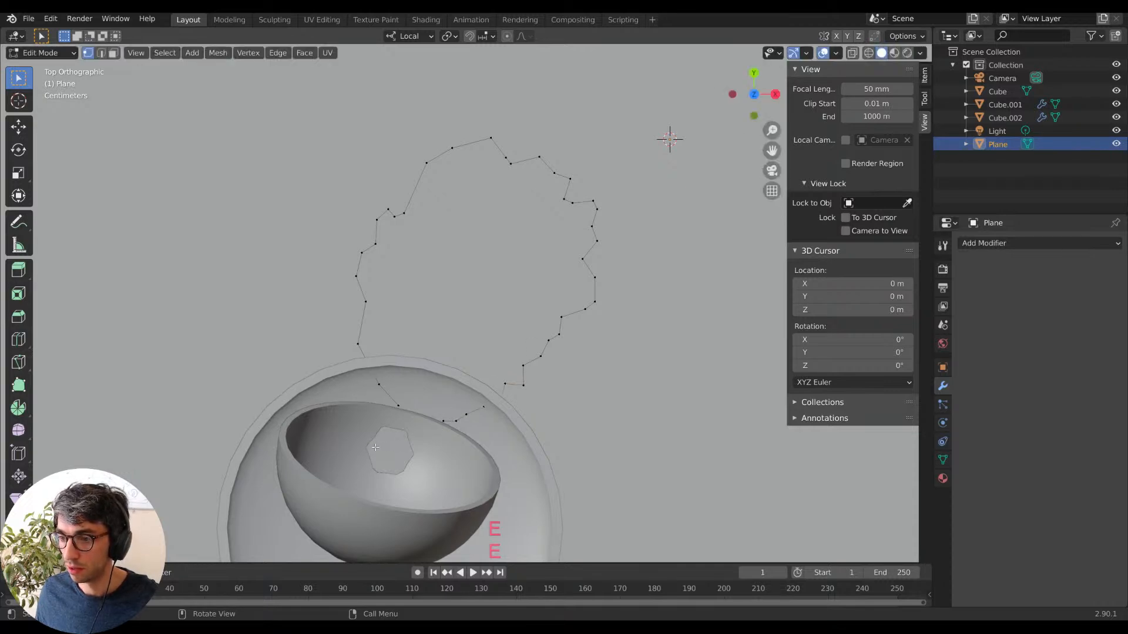
Extrude another vertex just inside the bowl's rim and adjust its height along Z from a perspective view.
middle_drag(553, 436, 398, 267)
key(e)
key(z)
click(377, 359)
key(g)
key(z)
click(397, 263)
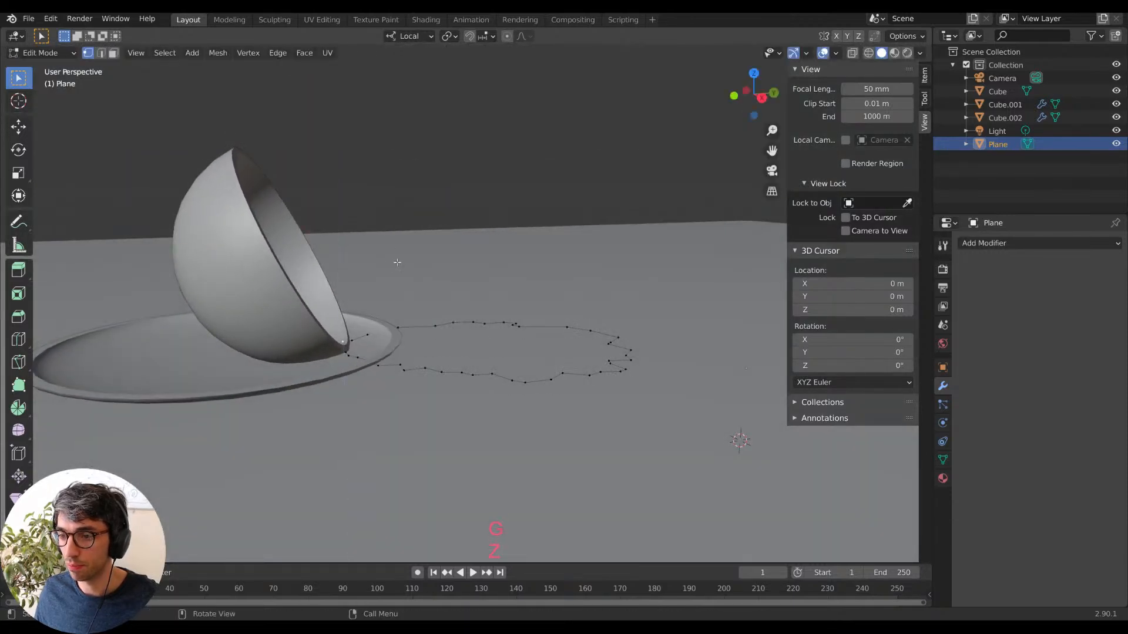
From the top view, extrude a chain of vertices inside the bowl, looping around its base and curving back toward the rim.
key(KP_7)
key(Escape)
key(KP_7)
key(g)
key(Escape)
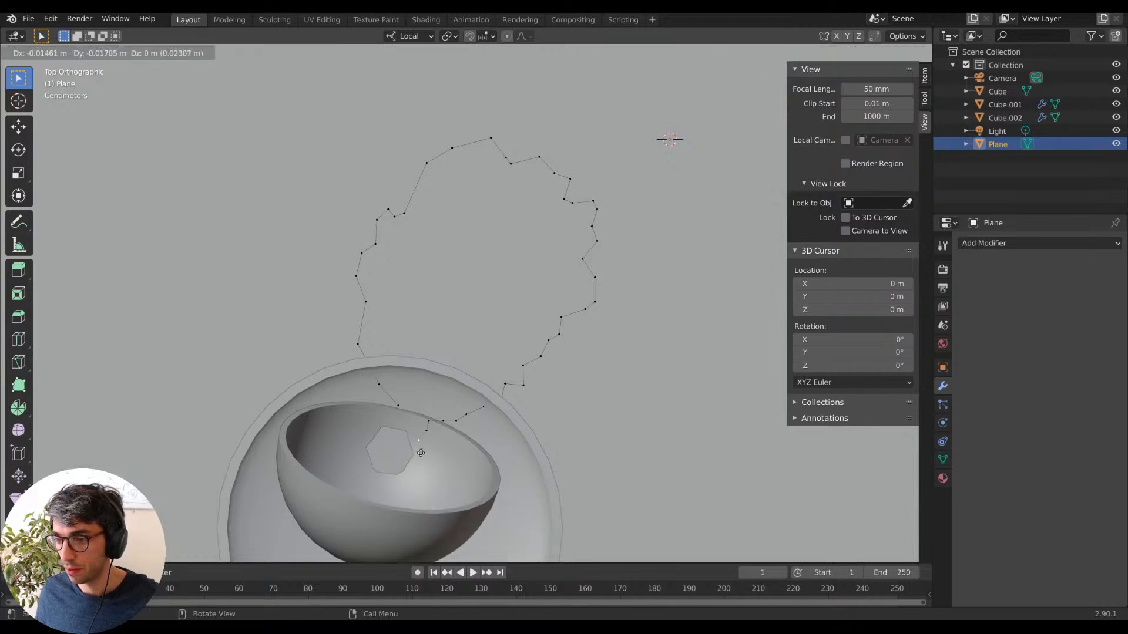
key(e)
click(421, 486)
key(e)
click(411, 493)
key(e)
click(358, 509)
key(e)
click(354, 494)
key(e)
click(358, 475)
key(e)
click(387, 460)
key(e)
click(397, 452)
key(e)
click(397, 440)
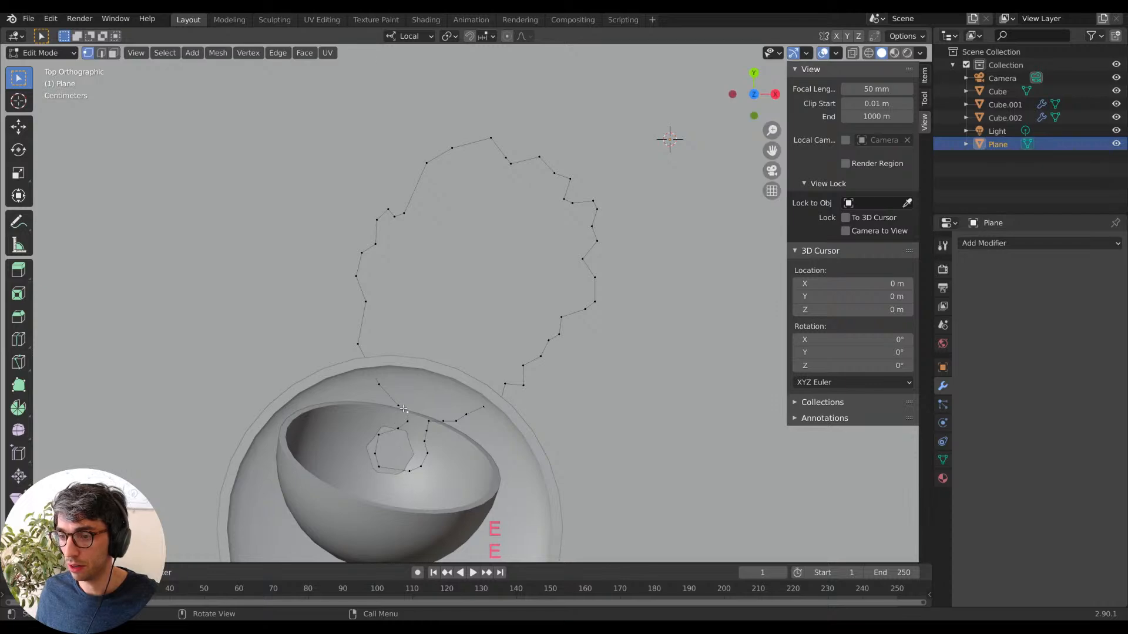
Adjust the height of the outline's last vertex along Z to bring it near the bowl's rim.
middle_drag(402, 407, 452, 271)
key(g)
key(z)
click(454, 299)
Enable vertex snapping and snap the outline's end vertex onto the neighbouring outline vertex at the bowl's rim.
scroll(405, 327, up, 6)
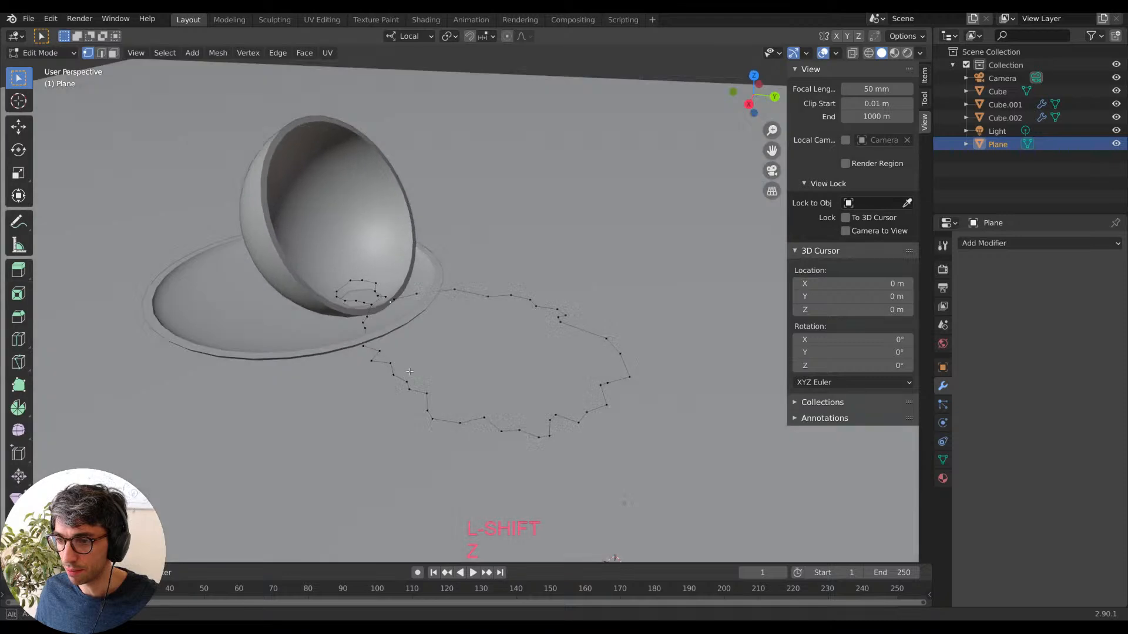
shift+middle_drag(331, 344, 336, 363)
key(Escape)
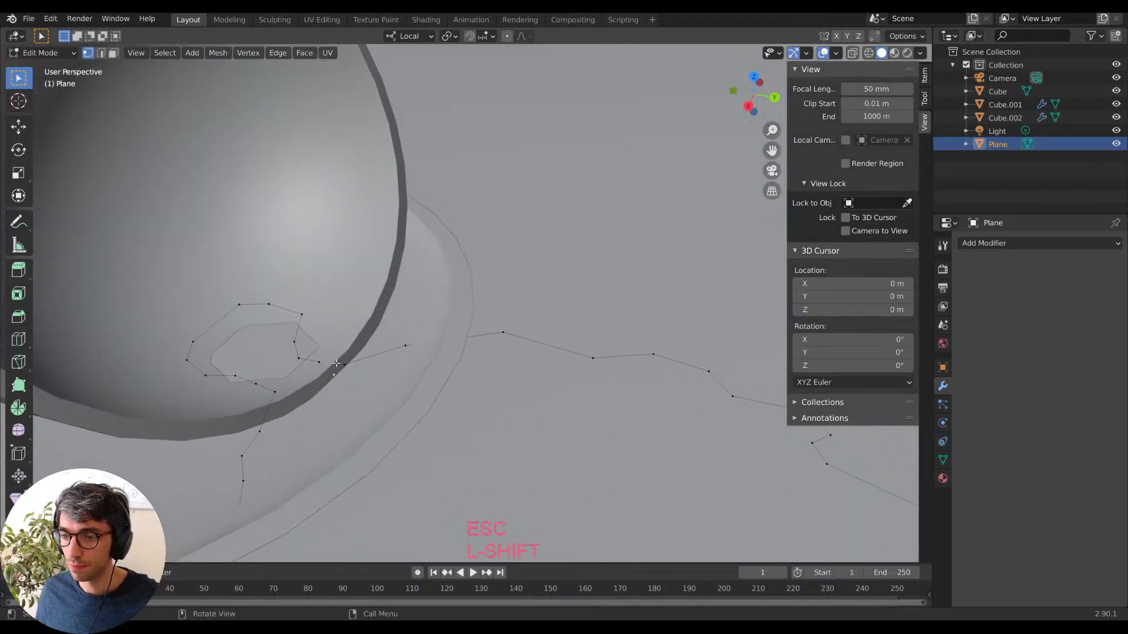
click(482, 36)
click(464, 90)
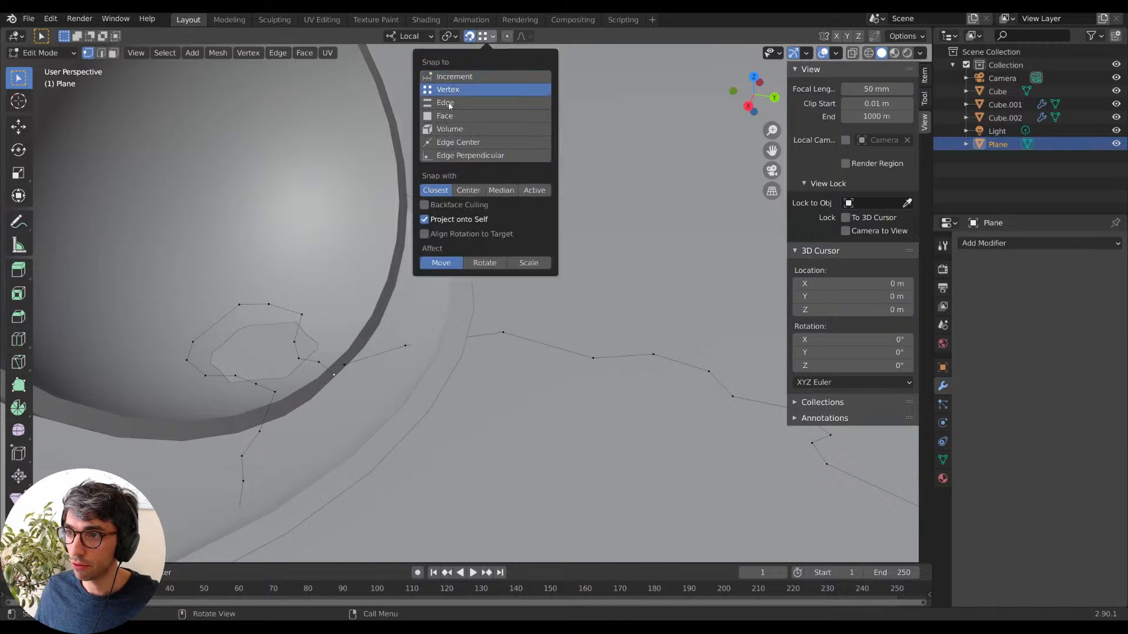
key(g)
click(344, 365)
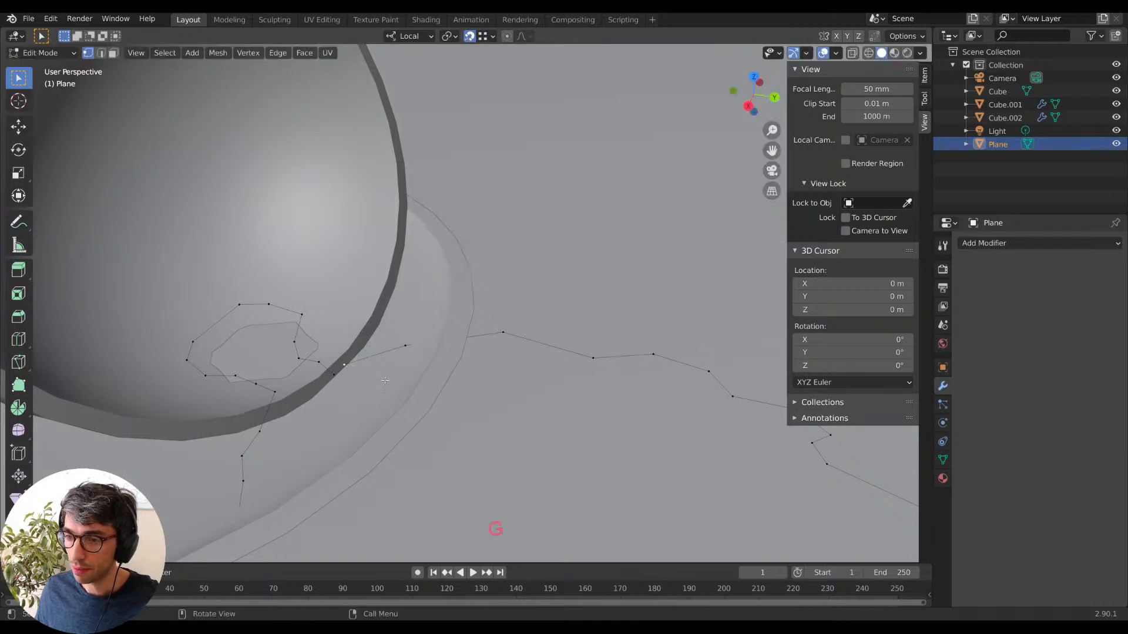
Select the whole spill outline and merge its overlapping vertices.
middle_drag(344, 365, 396, 380)
key(Tab)
key(Tab)
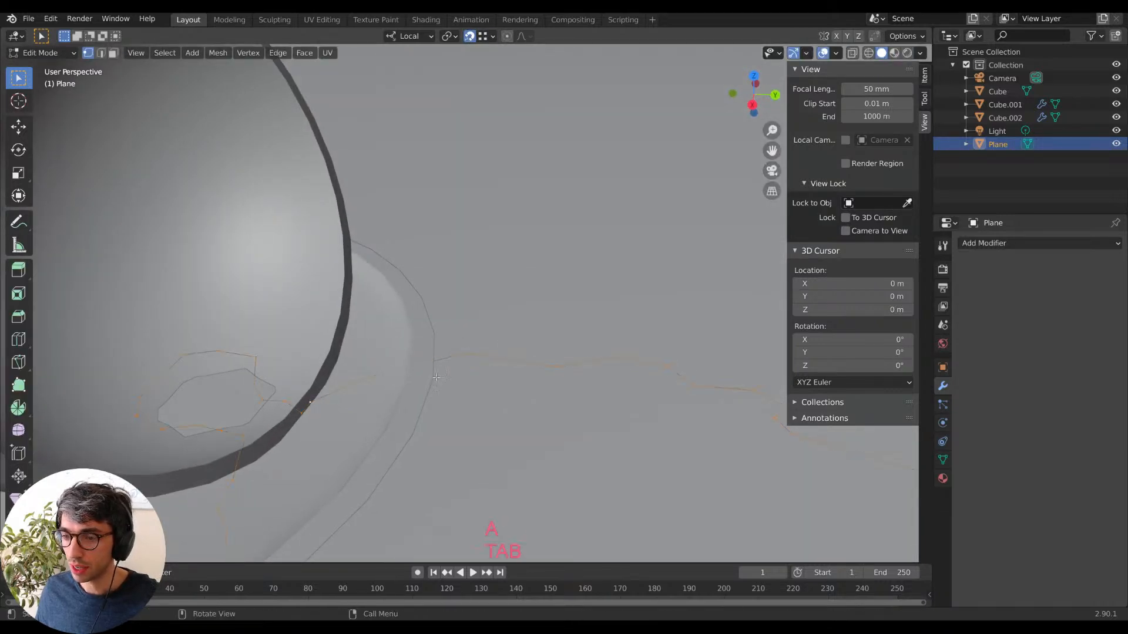
scroll(433, 379, down, 3)
shift+middle_drag(510, 370, 434, 348)
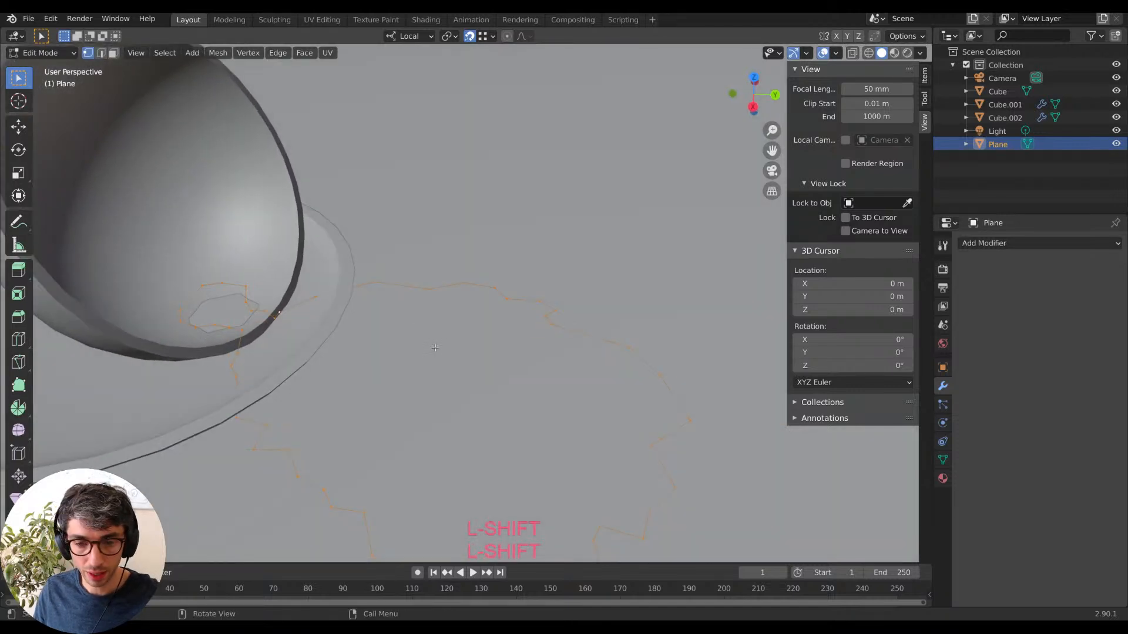
key(F3)
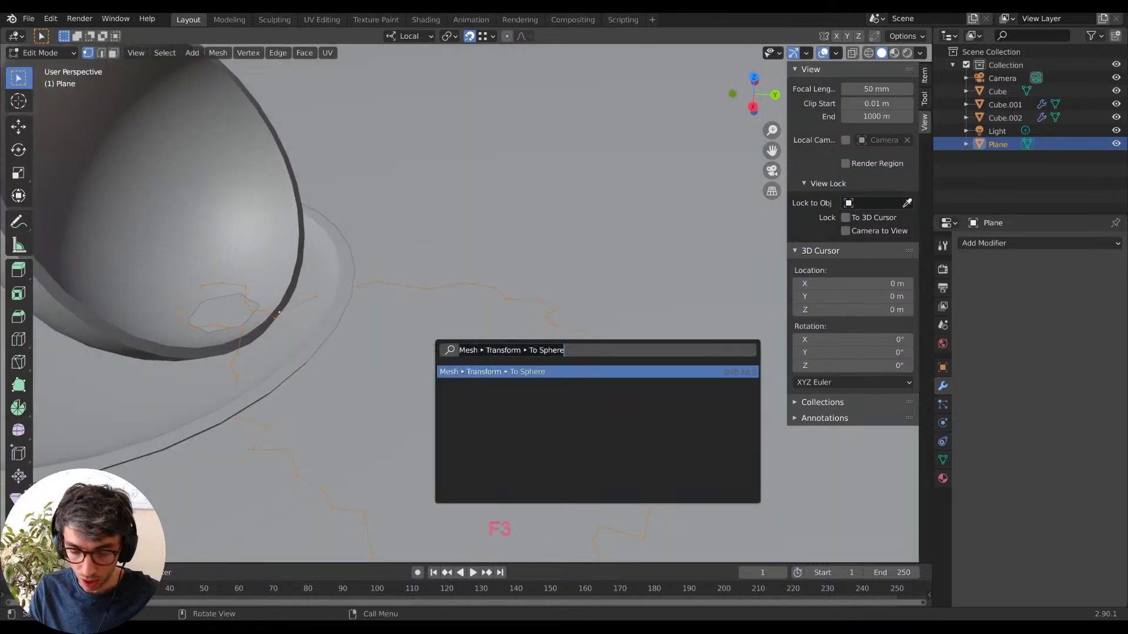
text(mer)
key(Return)
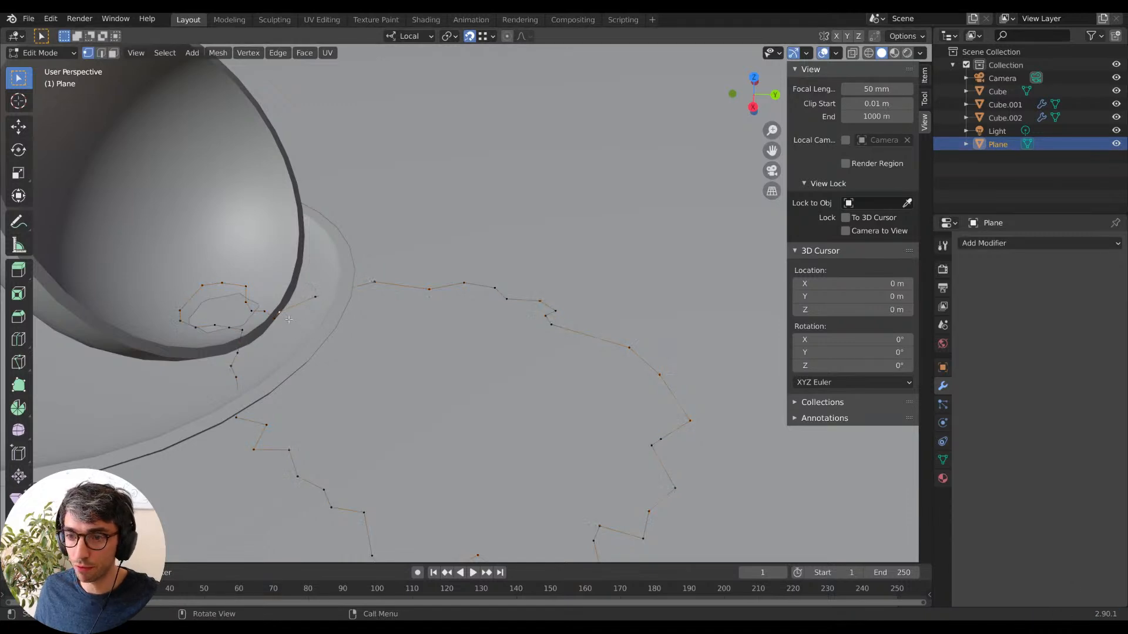
Examine the spill outline around the bowl's rim and the saucer from several angles.
key(g)
key(Escape)
middle_drag(342, 364, 464, 332)
scroll(354, 353, up, 1)
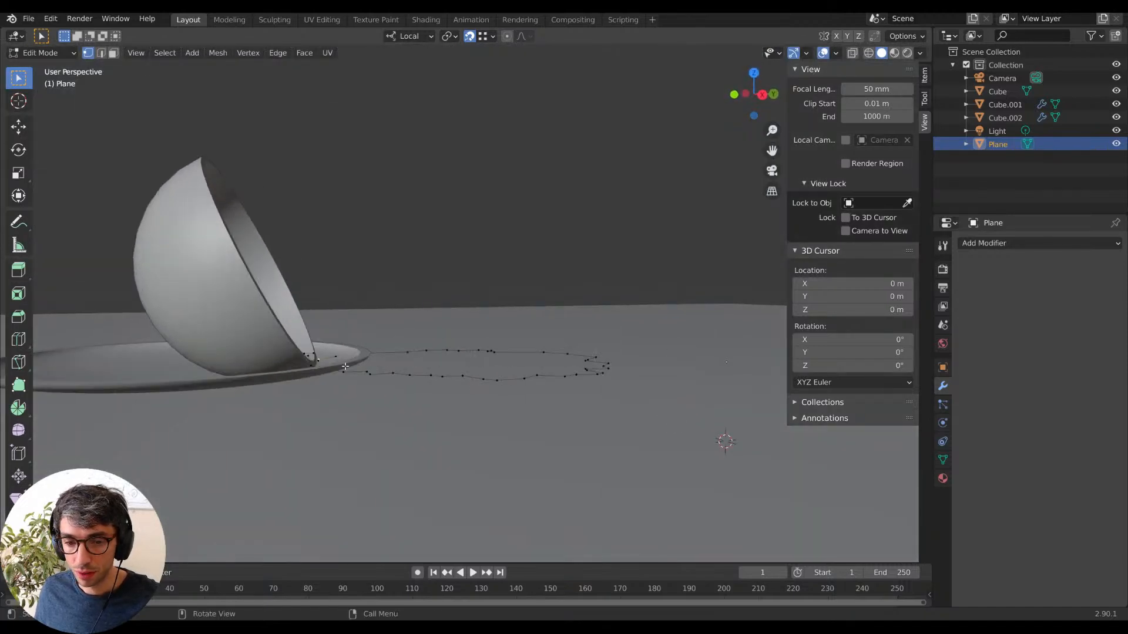
middle_drag(404, 368, 438, 378)
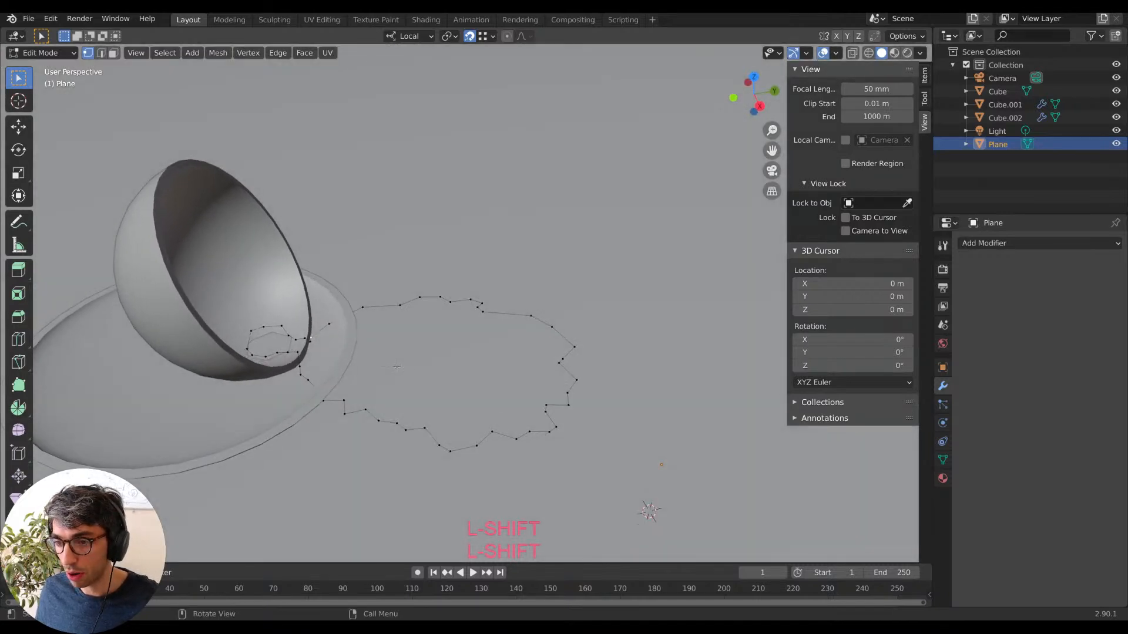
key(Tab)
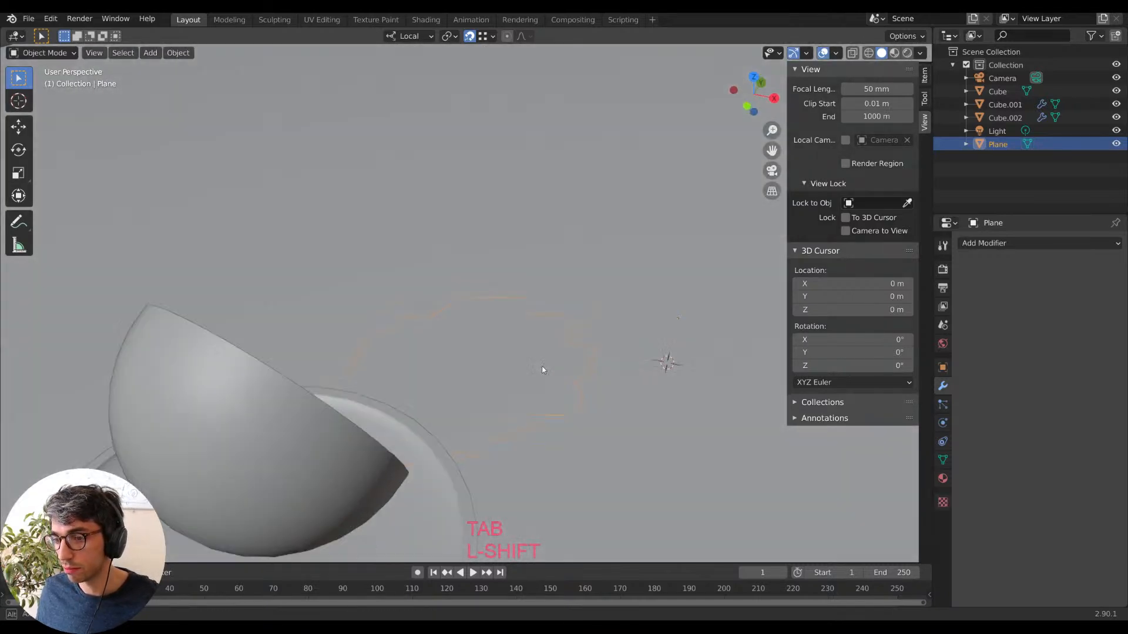
key(Tab)
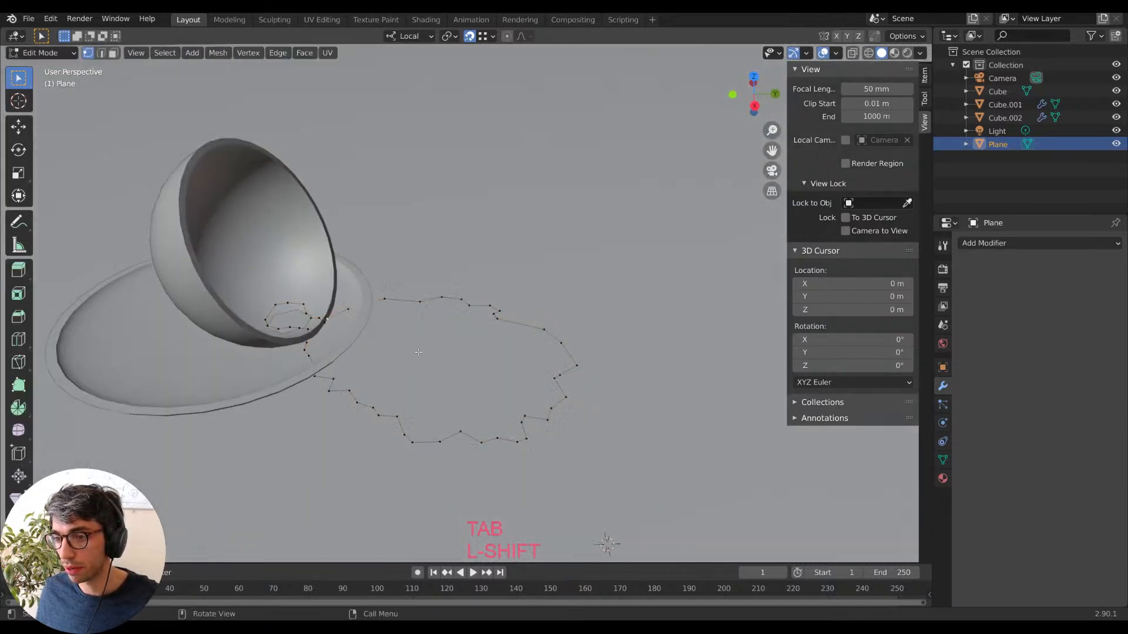
key(Tab)
key(Tab)
middle_drag(451, 376, 428, 355)
scroll(428, 355, up, 3)
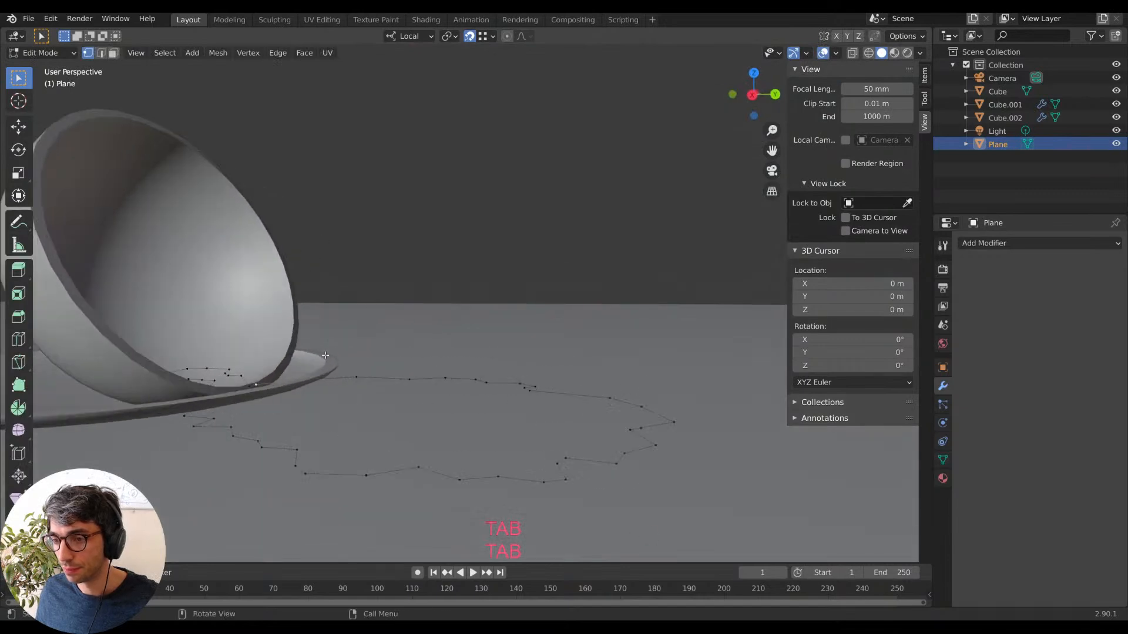
shift+middle_drag(317, 403, 380, 410)
Select the entire spill outline, fill it with Grid Fill, and return to Object Mode.
middle_drag(442, 346, 462, 364)
key(Tab)
key(Tab)
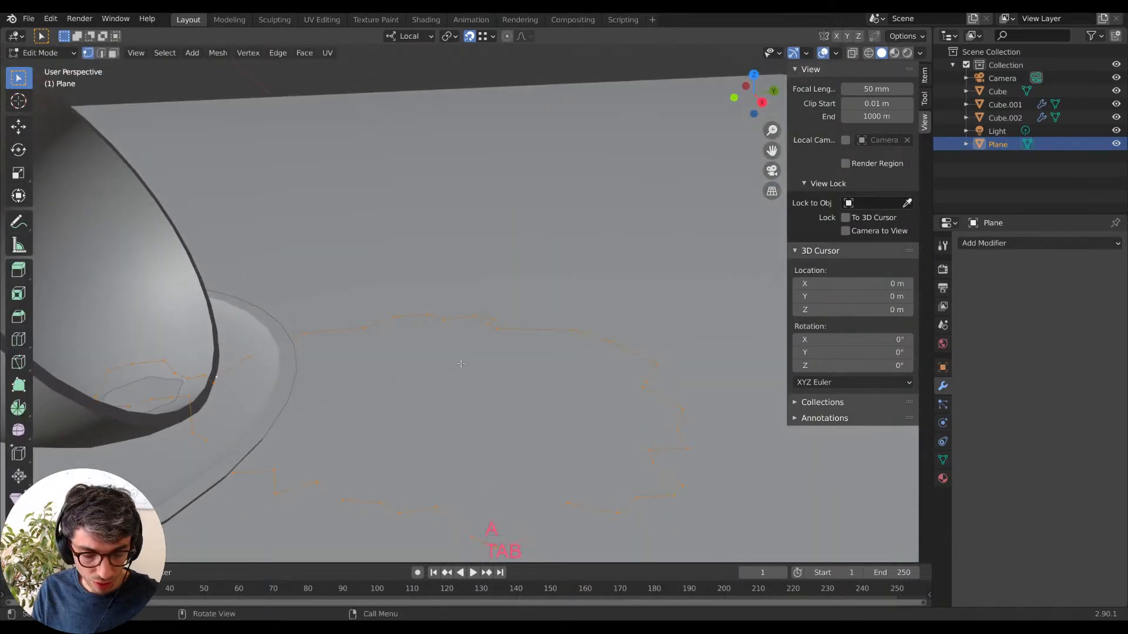
key(F3)
text(g)
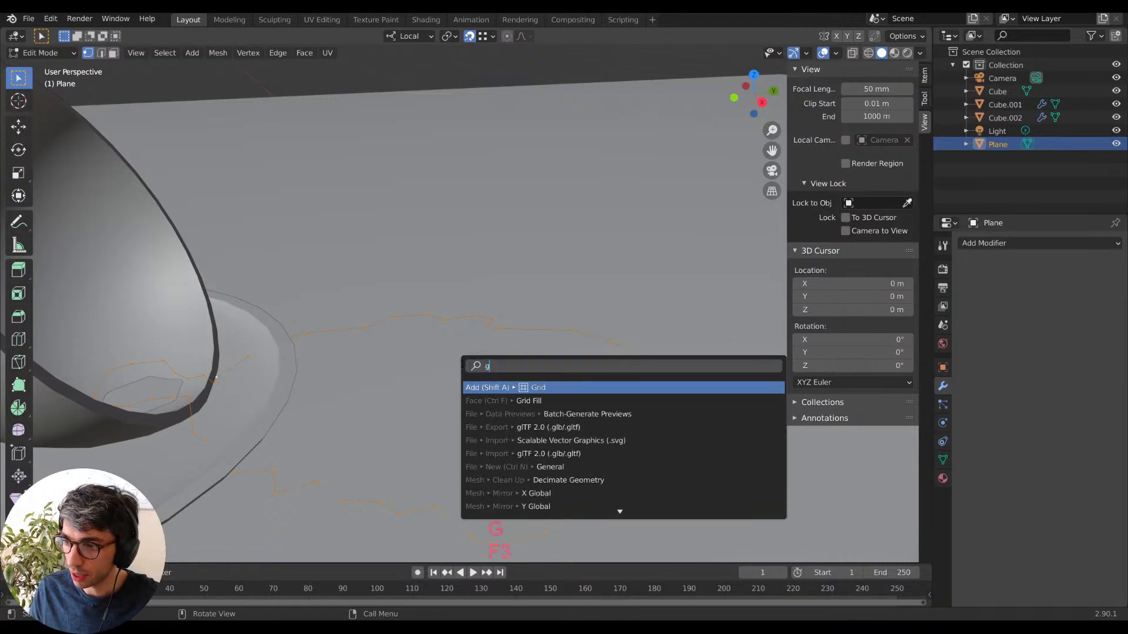
key(Down)
key(Return)
middle_drag(643, 473, 644, 513)
middle_drag(443, 274, 481, 343)
key(Tab)
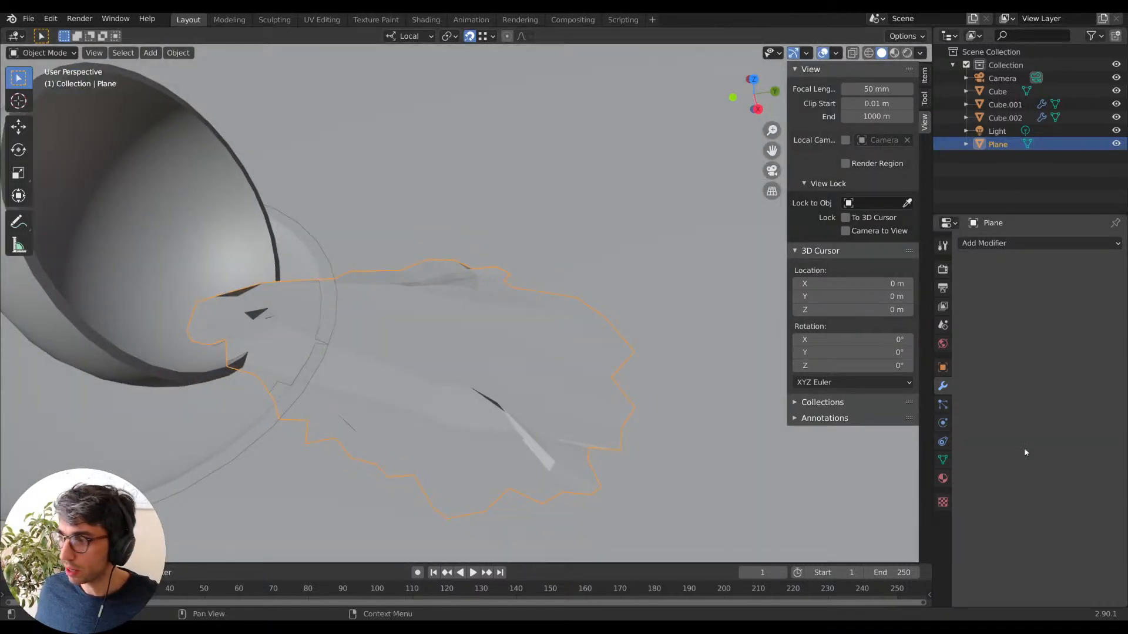
Add a Subdivision Surface modifier with 2 viewport levels to the spill and shade it smooth.
click(994, 244)
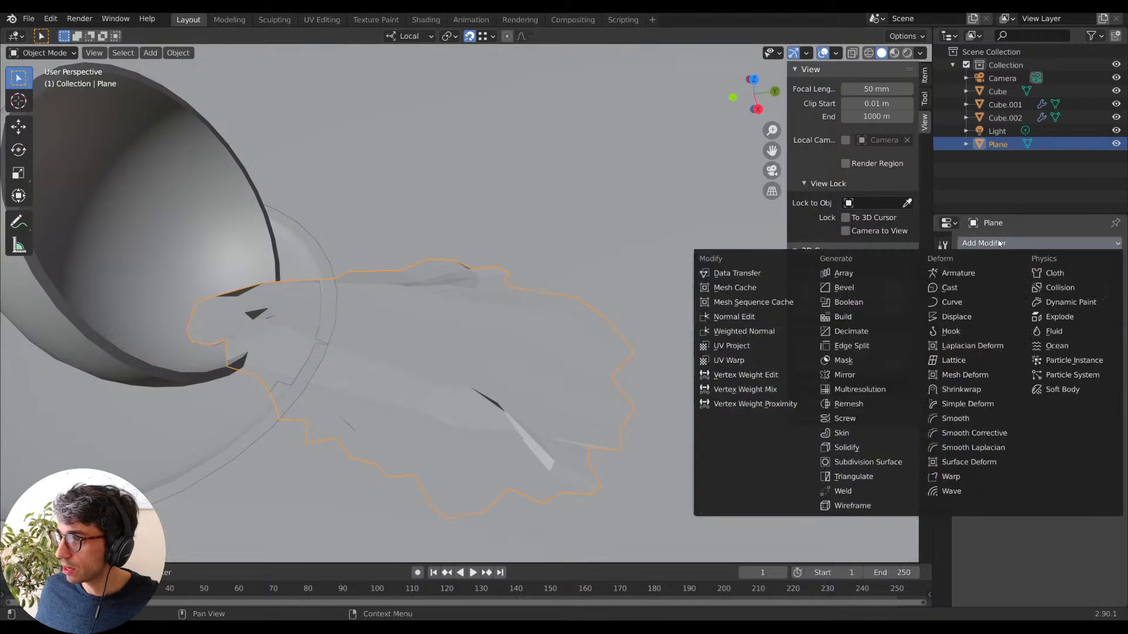
click(862, 461)
click(1102, 301)
right_click(548, 395)
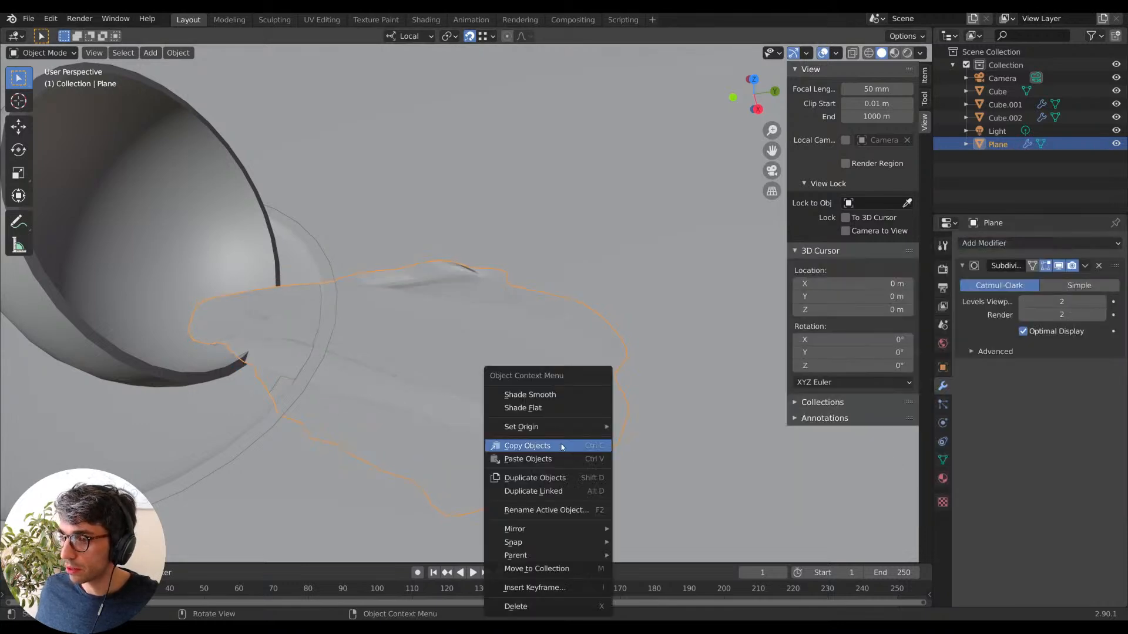
click(561, 396)
In Edit Mode, select the strip of spill faces running from the bowl's rim down to the slab.
middle_drag(563, 399, 416, 376)
click(520, 411)
key(Tab)
key(Tab)
click(511, 413)
key(Tab)
key(alt+a)
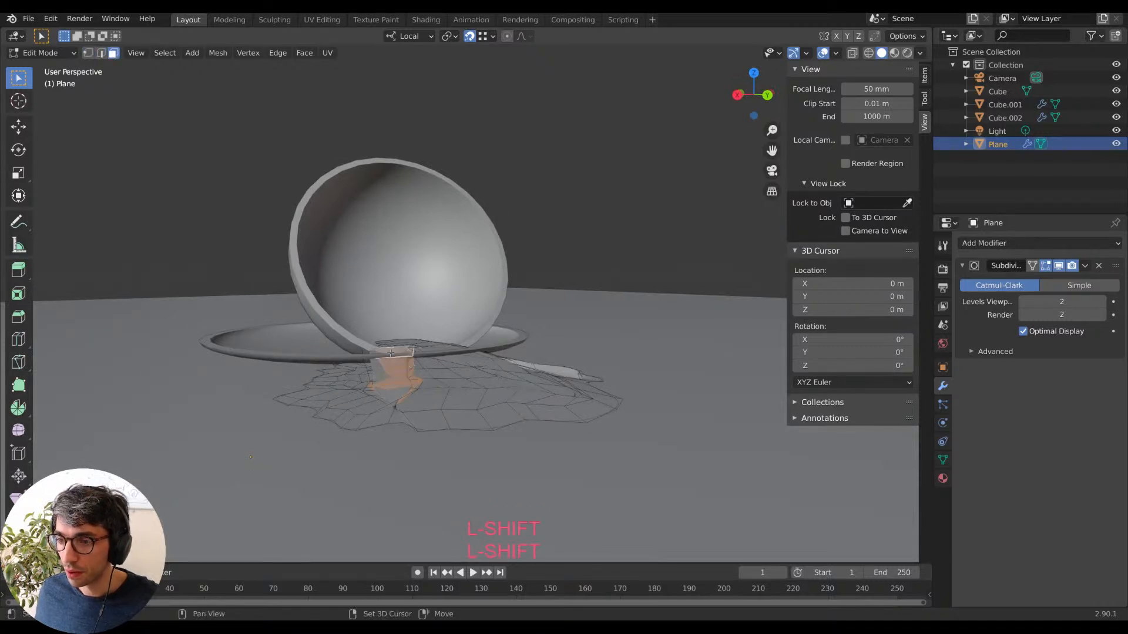
middle_drag(383, 367, 449, 378)
key(g)
key(z)
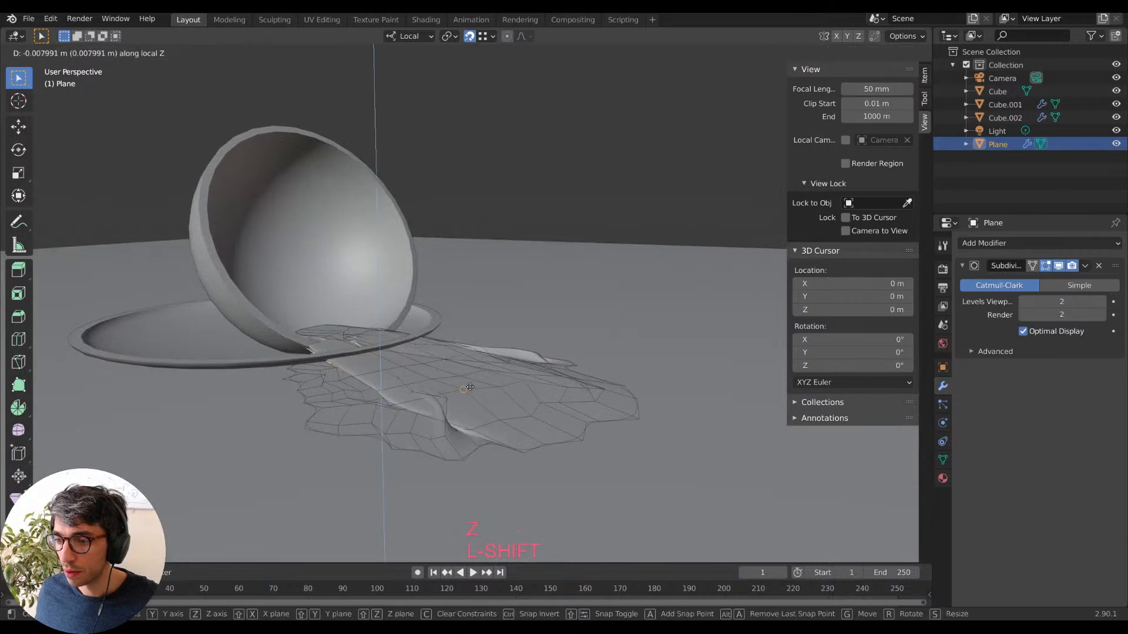
key(g)
key(Escape)
key(g)
key(z)
key(Escape)
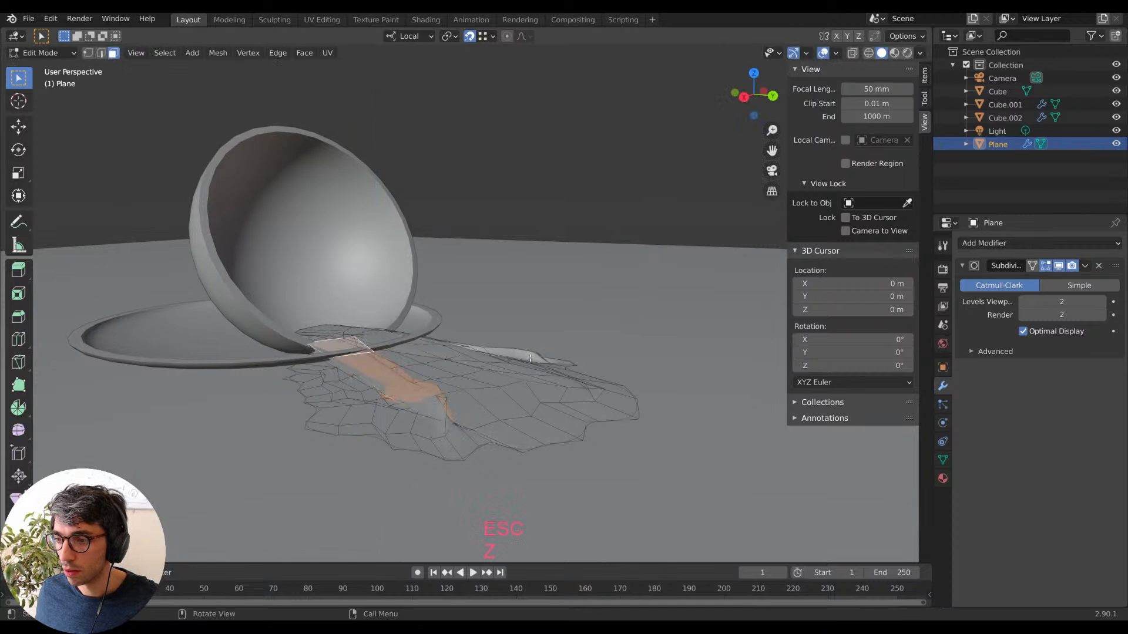
Turn off snapping and move the selected strip of spill faces slightly downward.
key(g)
key(shift+Tab)
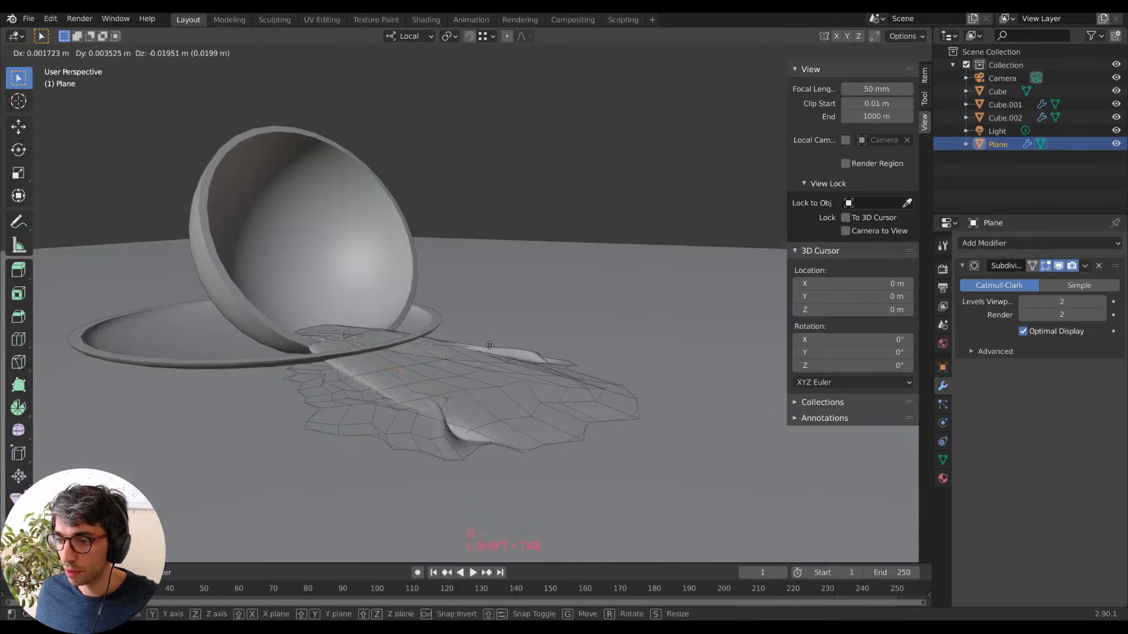
click(494, 365)
middle_drag(494, 366, 470, 381)
Add two loop cuts across the spill surface where it passes over the saucer's edge.
key(Tab)
scroll(368, 388, up, 3)
key(Tab)
key(ctrl+r)
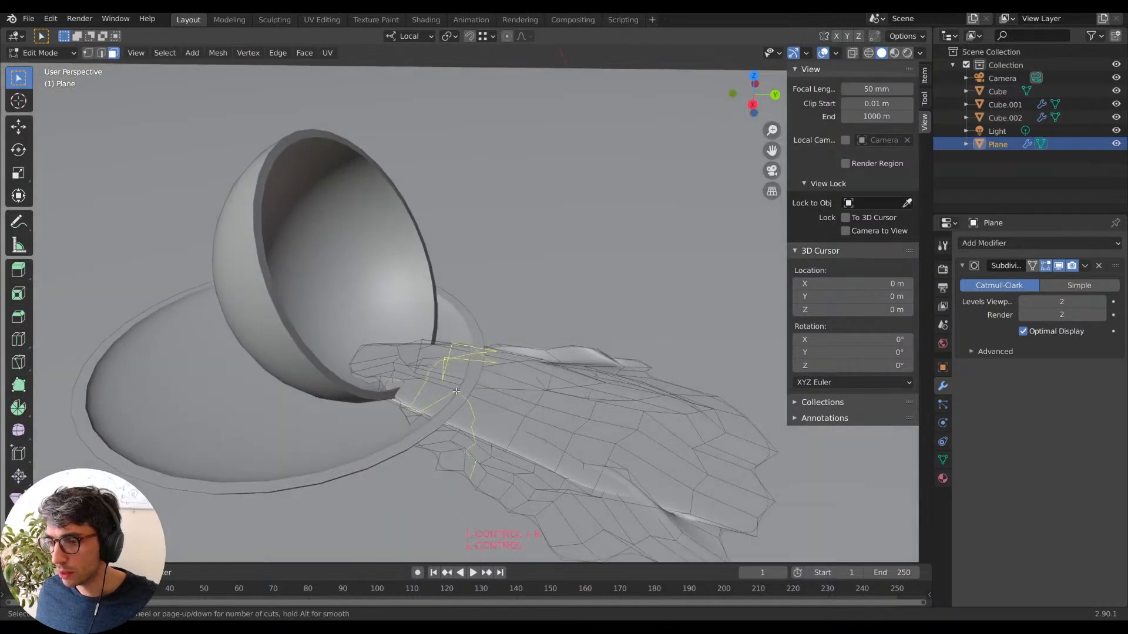
click(457, 391)
click(482, 407)
key(ctrl+r)
click(477, 402)
click(457, 401)
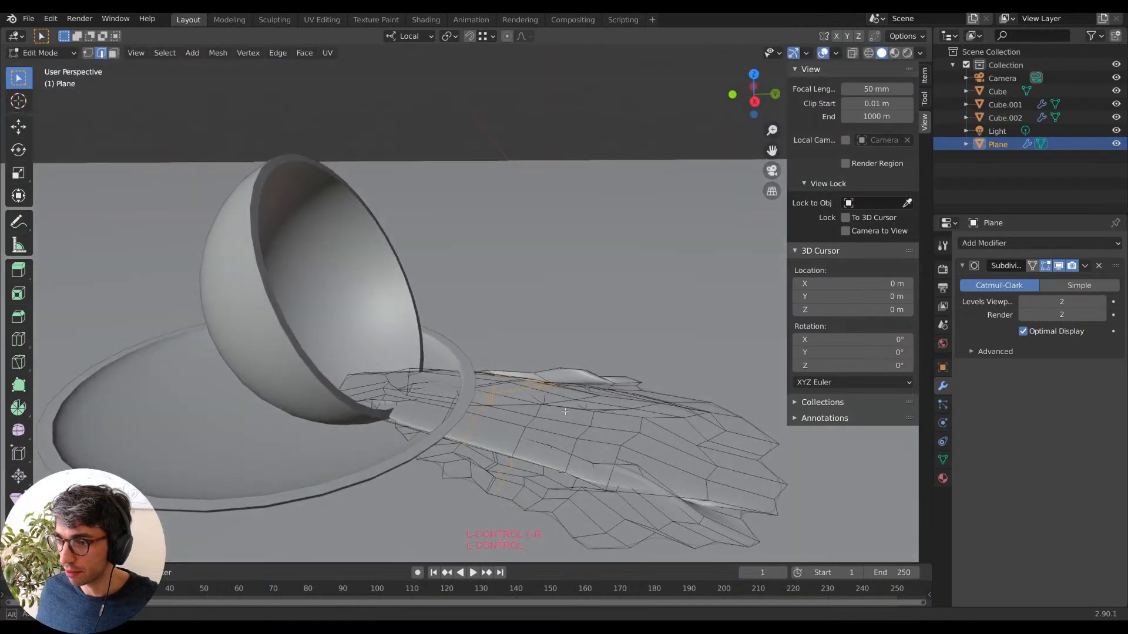
Switch to vertex selection and circle-select the spill vertices near the saucer's edge.
key(Tab)
middle_drag(536, 425, 413, 341)
key(Tab)
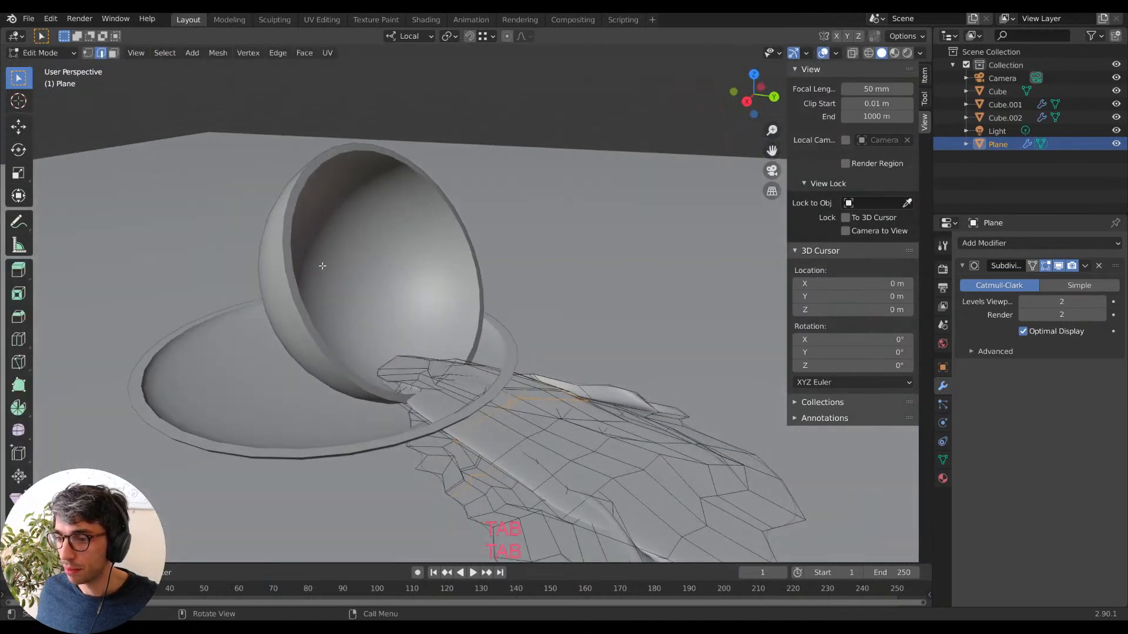
click(88, 53)
middle_drag(480, 430, 499, 414)
key(Tab)
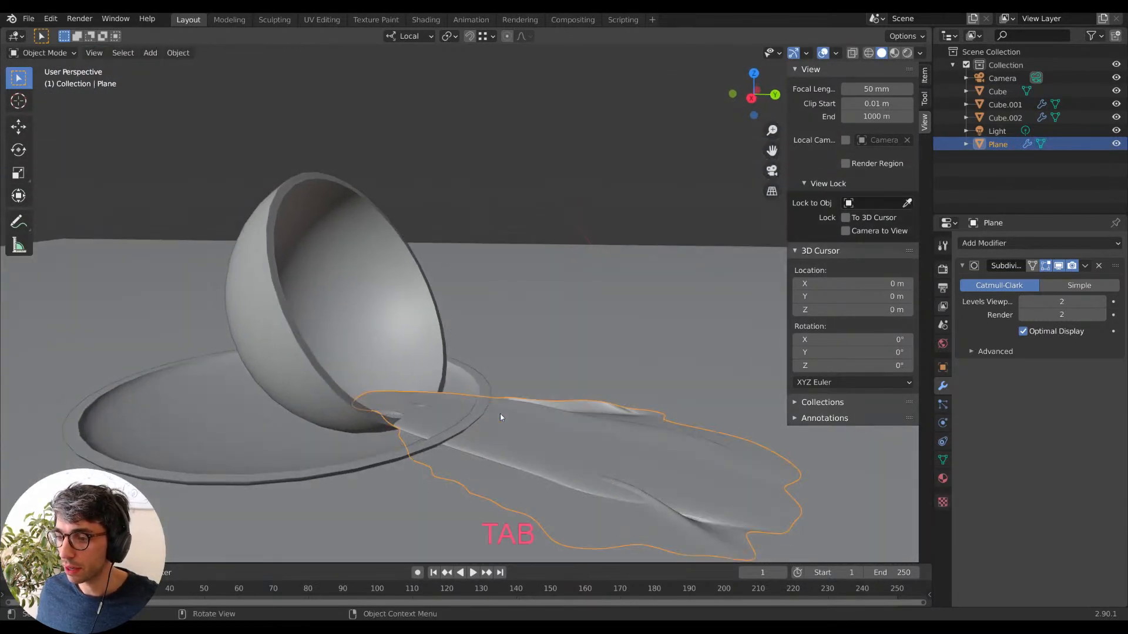
key(a)
key(a)
key(Tab)
key(a)
key(a)
key(c)
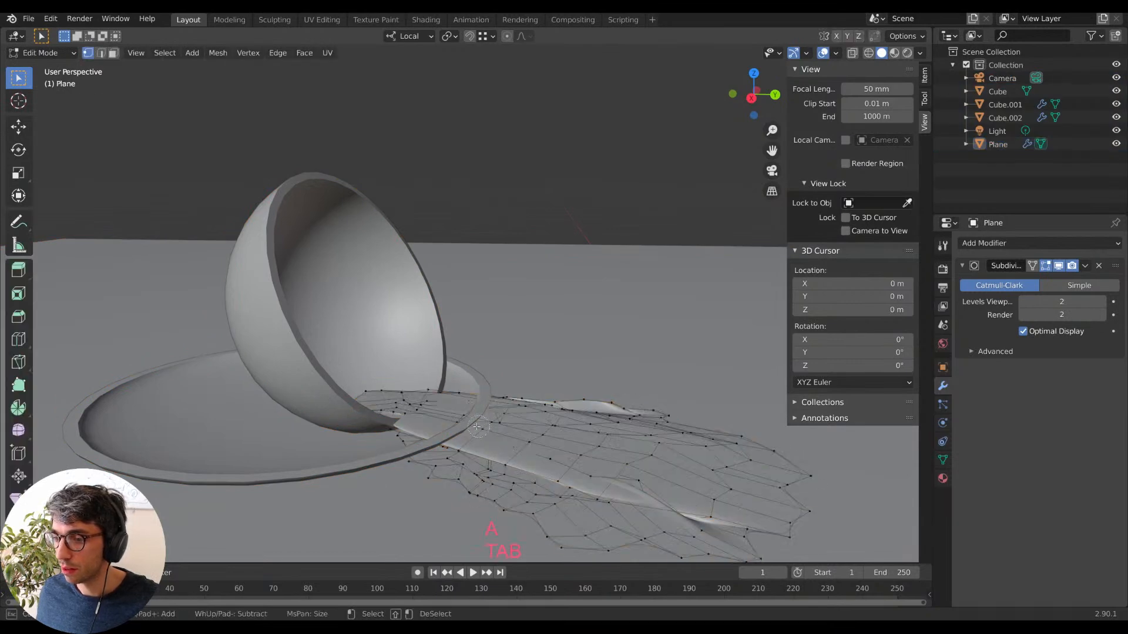
right_click(491, 413)
Return to Object Mode, view the scene through the camera, and select the spill object.
key(Tab)
key(Tab)
middle_drag(578, 413, 597, 448)
key(Tab)
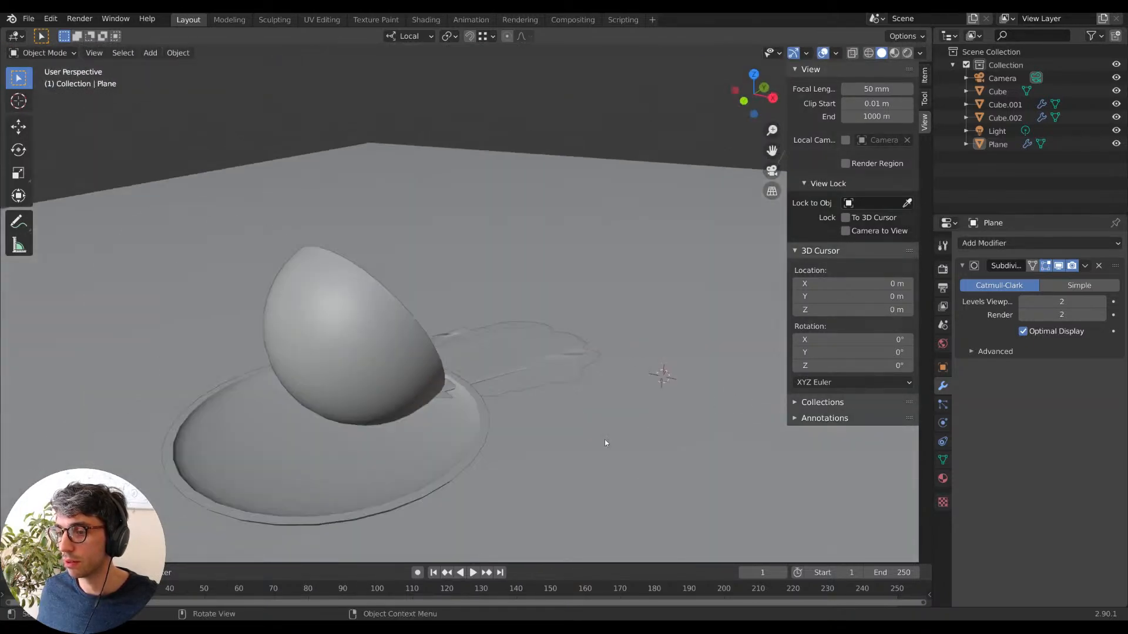
key(KP_0)
click(263, 377)
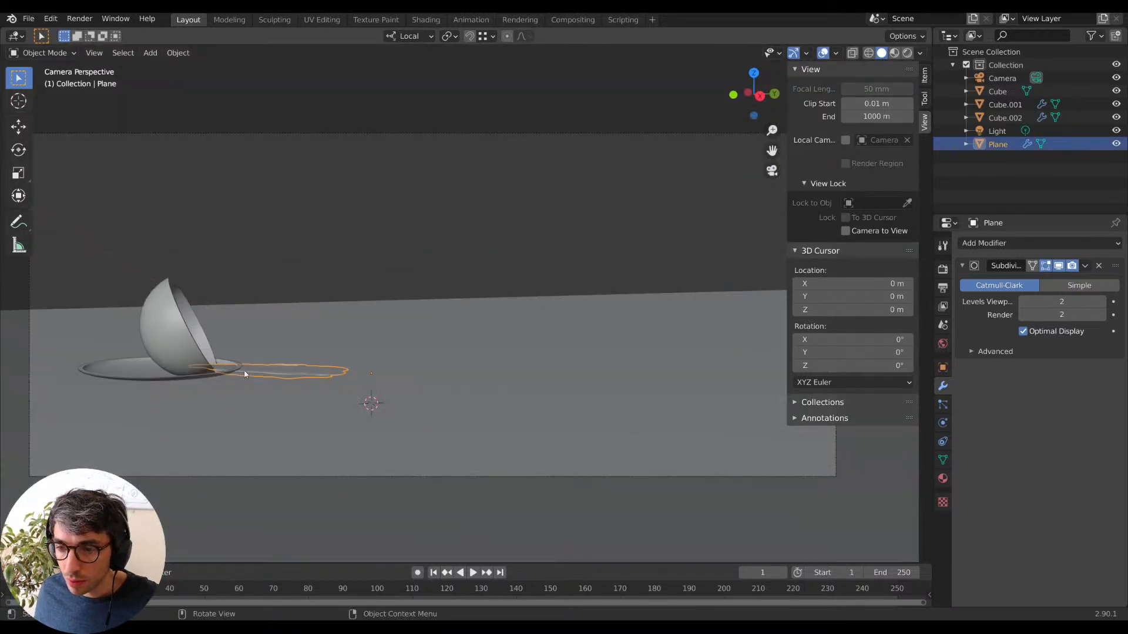
Add another vertex to the selection near the saucer's edge and raise the selected spill vertices about 0.015 m along Z.
key(Tab)
middle_drag(251, 371, 211, 428)
scroll(298, 282, up, 8)
shift+middle_drag(298, 271, 487, 432)
scroll(492, 407, up, 3)
shift+click(475, 443)
key(g)
key(z)
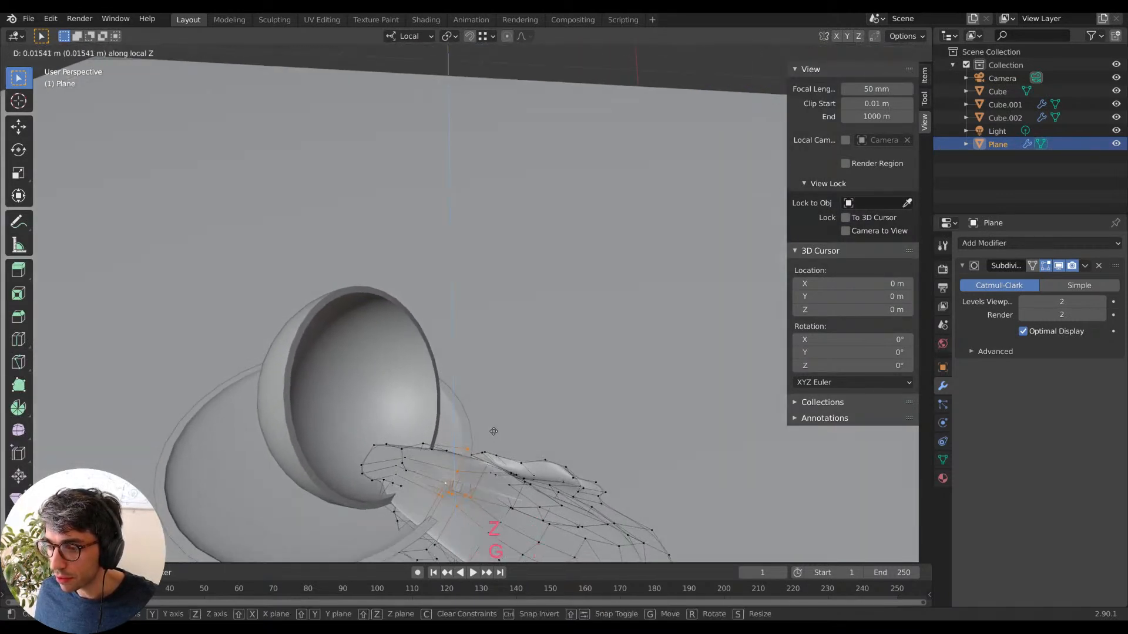
click(493, 432)
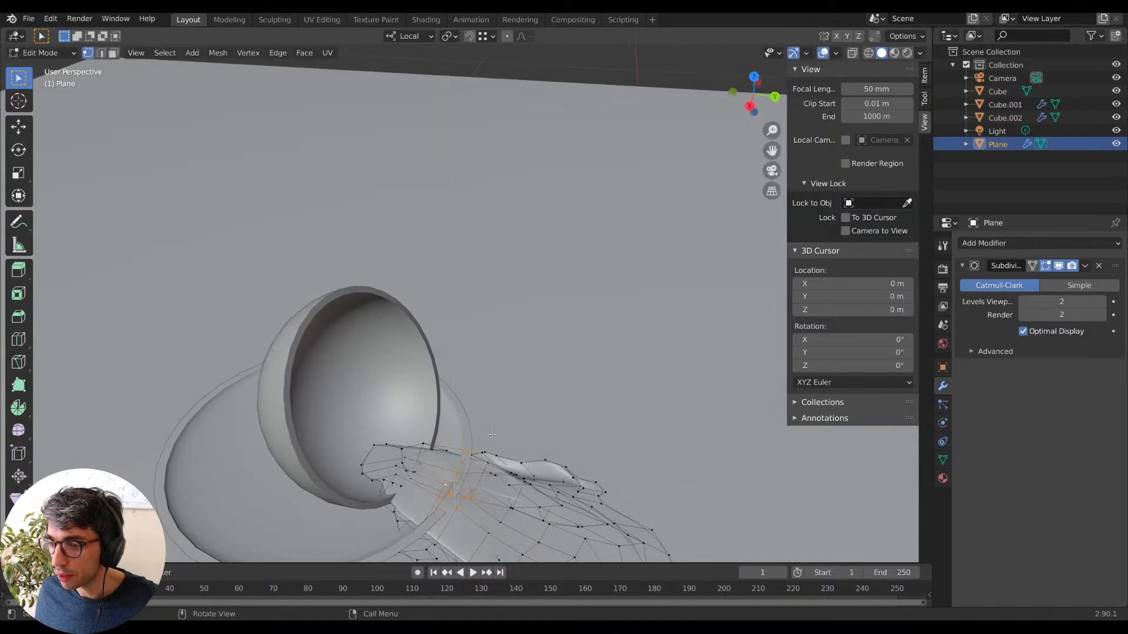
Viewing through the camera, raise the selected spill vertices about 0.003 m along Z, return to Object Mode and deselect the spill.
scroll(493, 432, down, 3)
key(KP_0)
key(Tab)
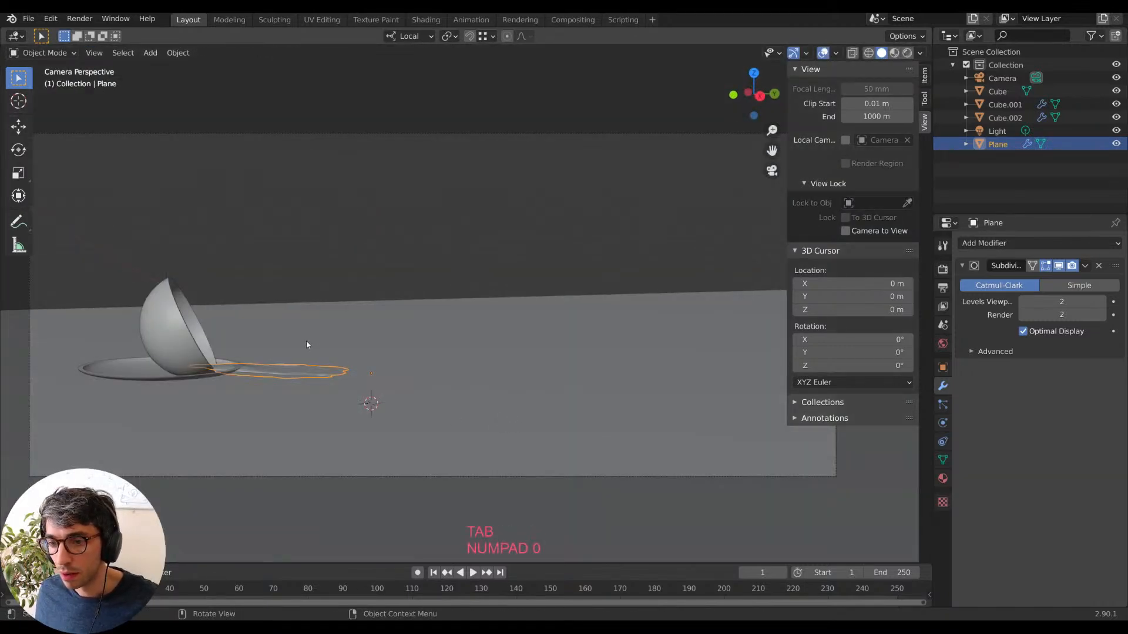
key(Tab)
key(g)
key(z)
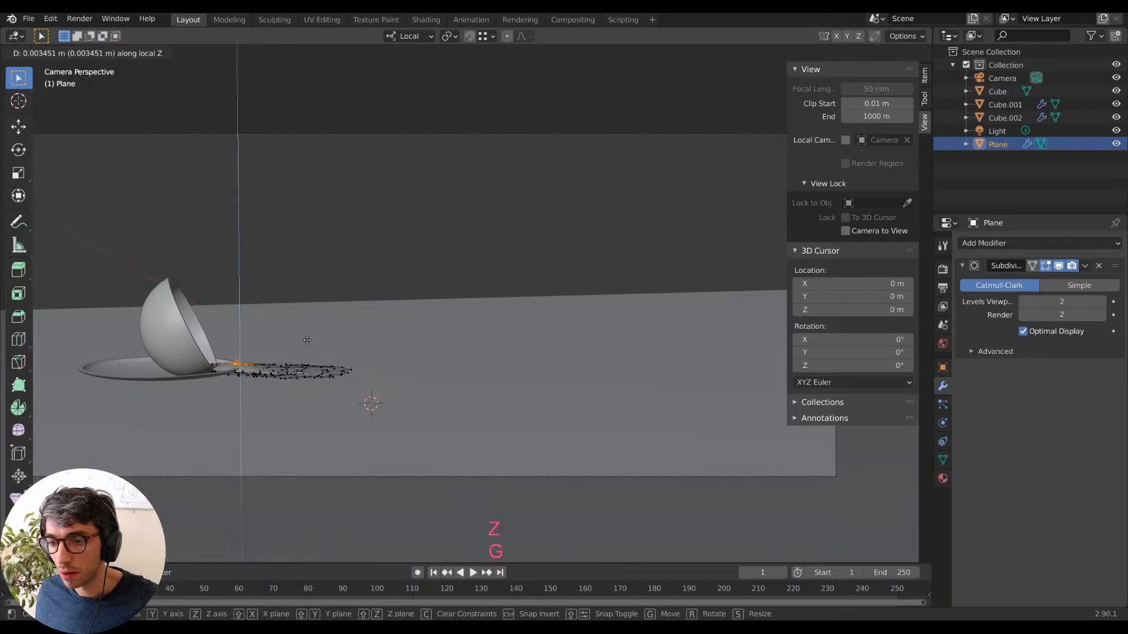
click(308, 340)
key(Tab)
shift+middle_drag(363, 363, 388, 364)
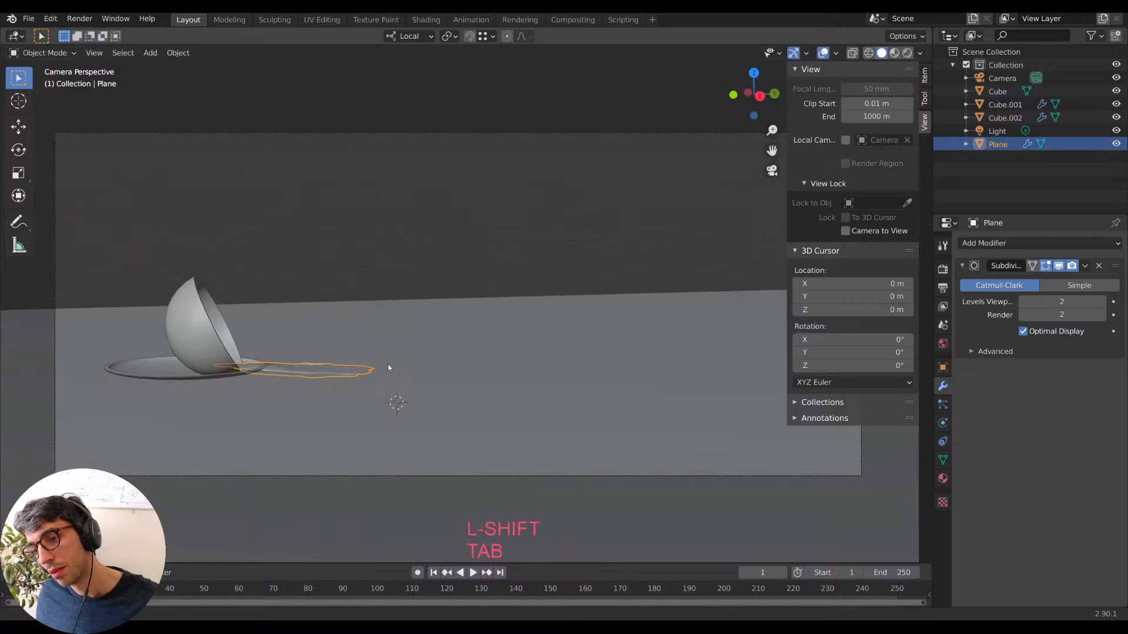
click(481, 221)
middle_drag(480, 222, 488, 229)
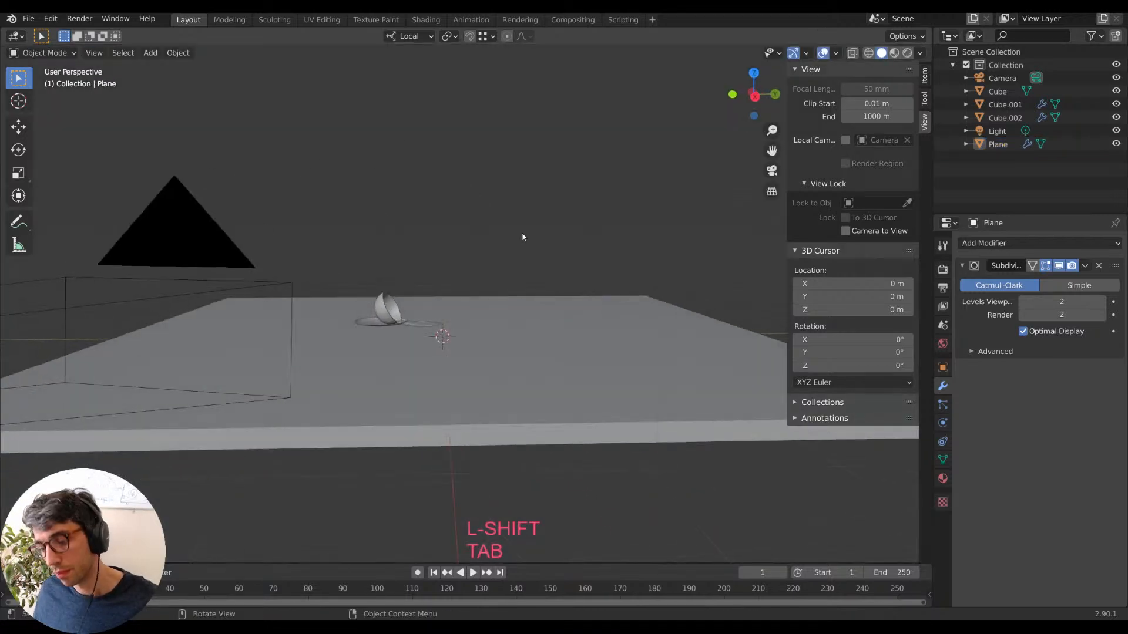
key(KP_0)
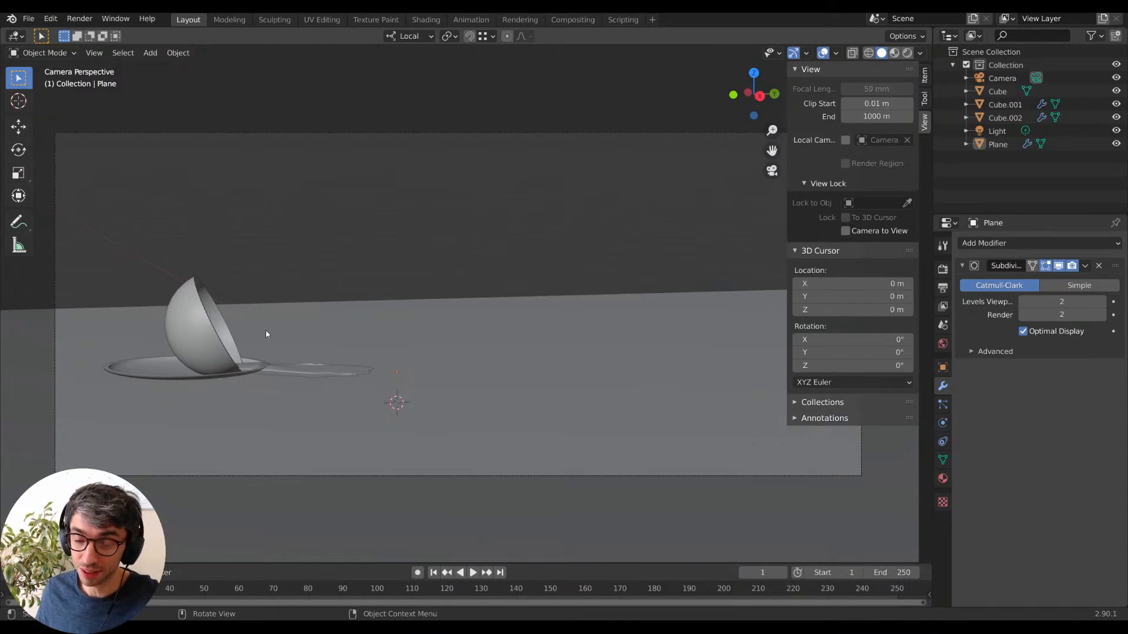
Select the bowl, set the transform orientation to Global, and lower the bowl about 0.006 m along Z.
click(219, 346)
scroll(337, 351, down, 3)
middle_drag(293, 329, 329, 355)
scroll(379, 204, up, 7)
shift+middle_drag(340, 272, 339, 445)
scroll(335, 440, up, 3)
middle_drag(265, 422, 558, 216)
key(z)
key(Escape)
click(402, 39)
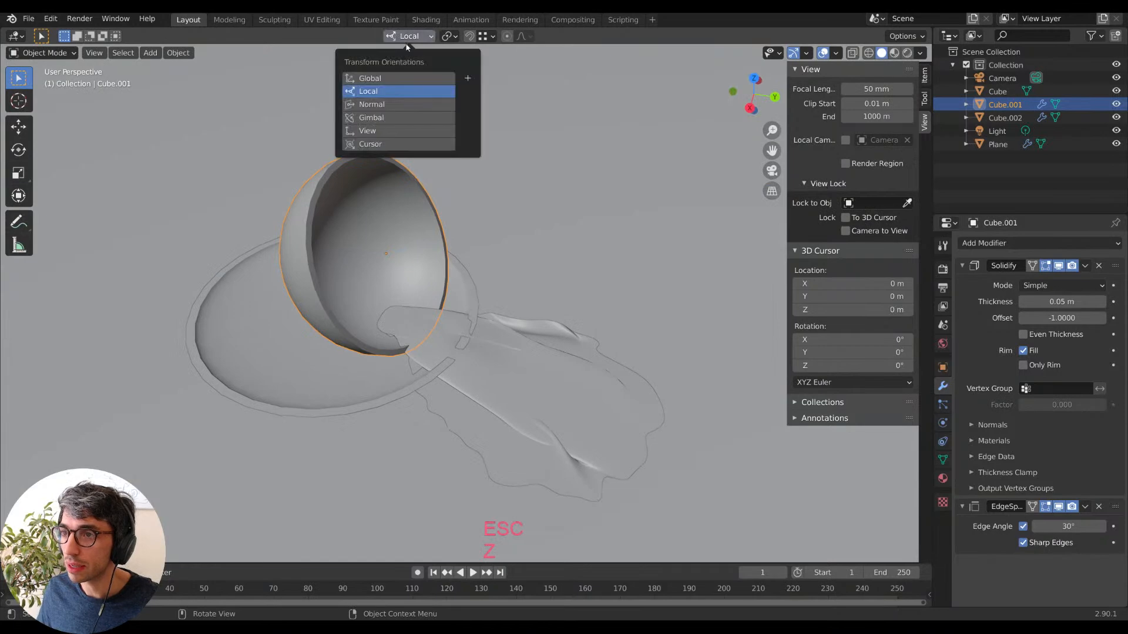
click(402, 77)
key(g)
key(z)
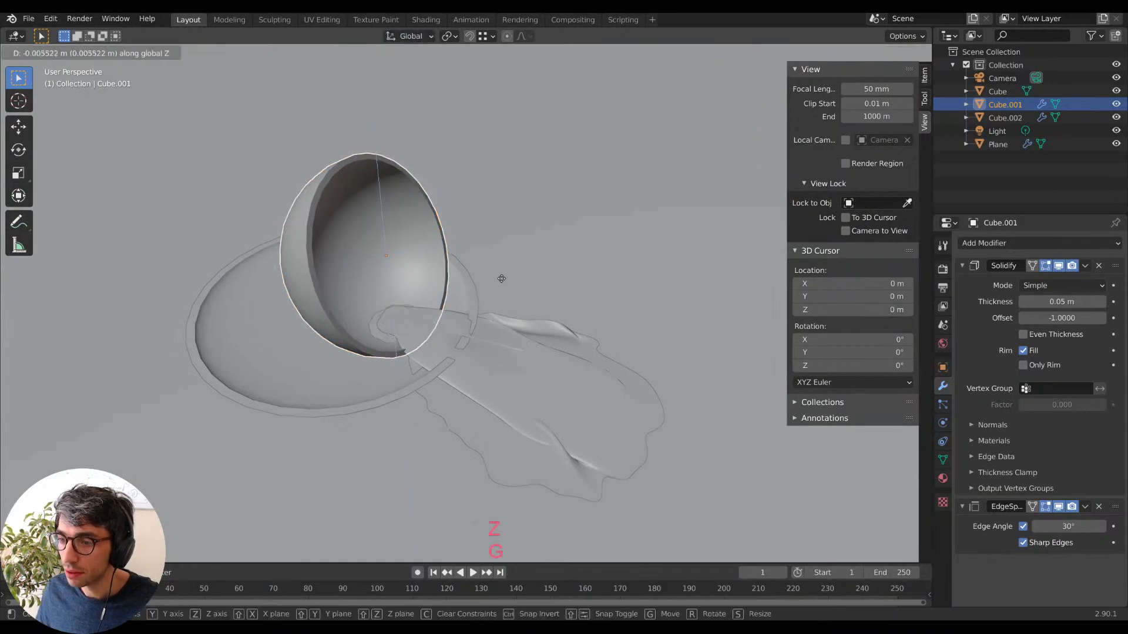
click(501, 280)
From the camera view, shift the bowl about 0.03 m along the global X axis.
key(KP_0)
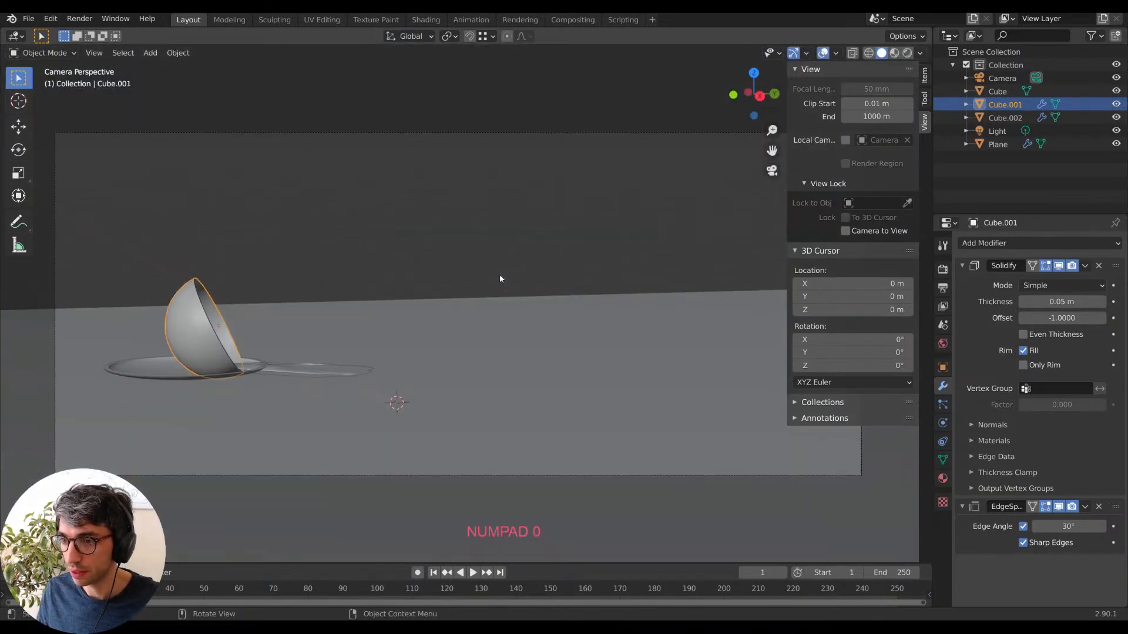
key(g)
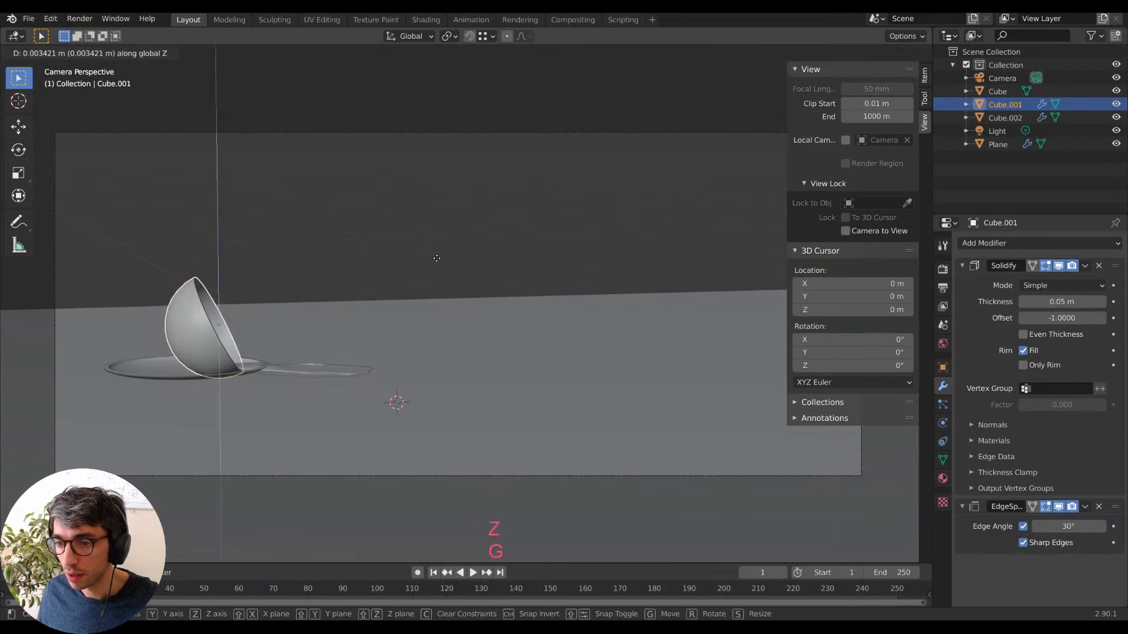
key(z)
key(g)
key(z)
key(x)
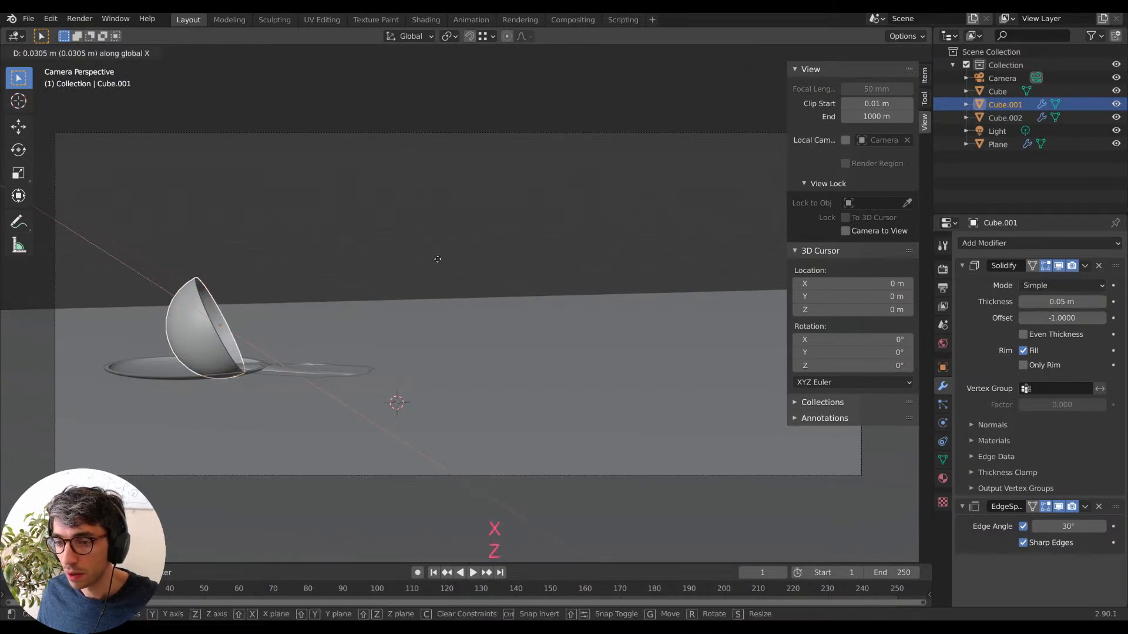
click(440, 258)
Examine the bowl's mesh and how it rests on the saucer from several sides, ending in Object Mode in the camera view.
click(430, 341)
click(245, 220)
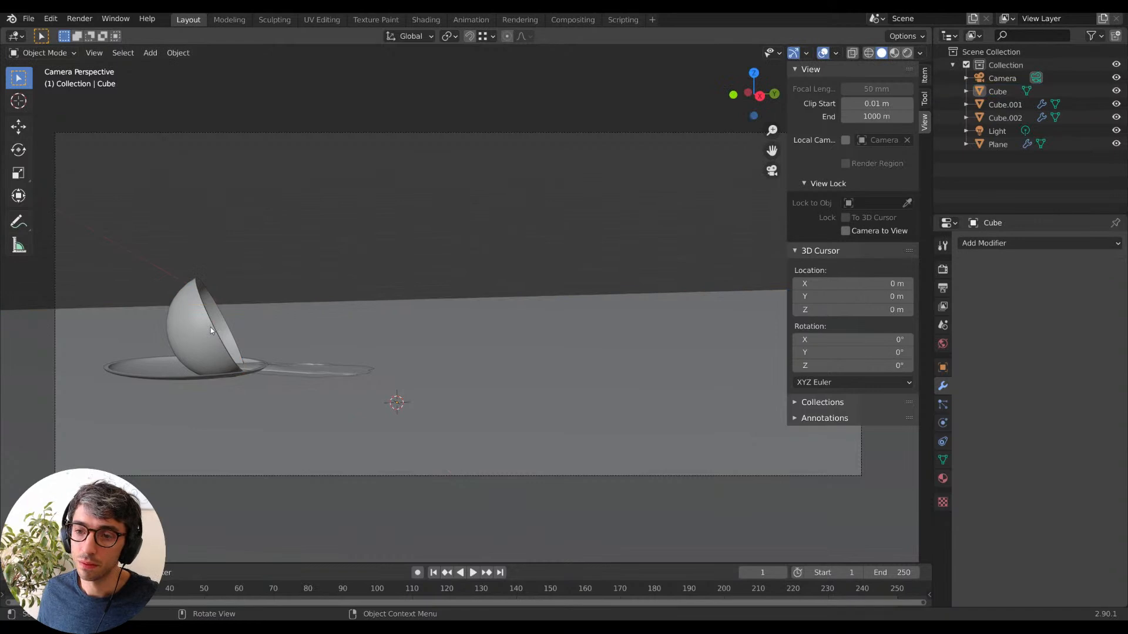
click(210, 326)
shift+middle_drag(307, 302, 320, 286)
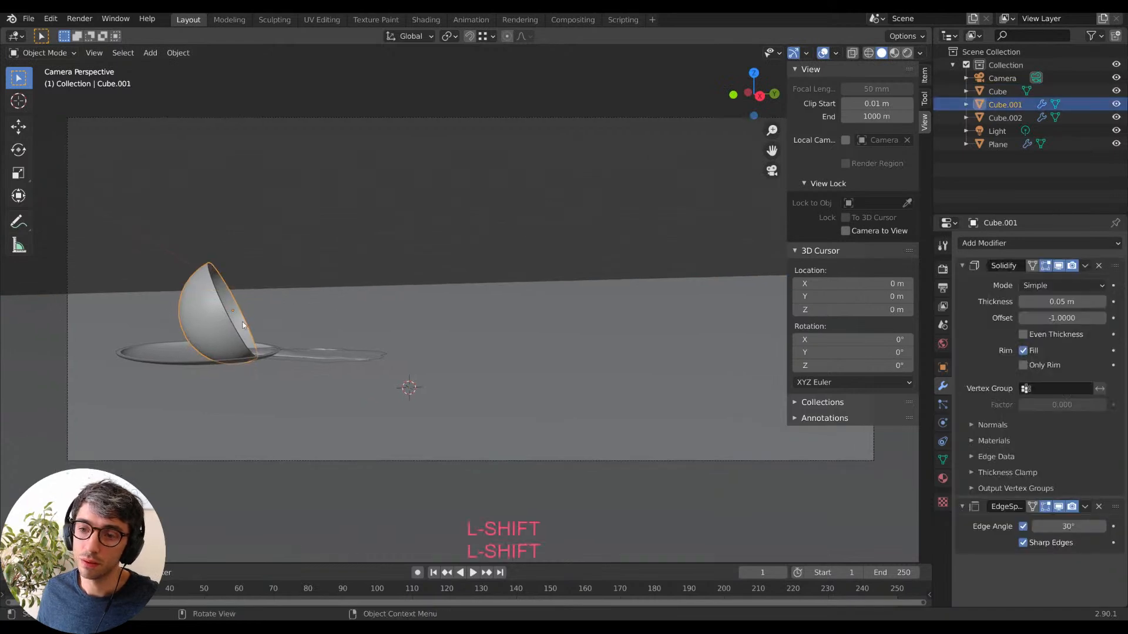
key(Tab)
middle_drag(202, 316, 265, 332)
scroll(384, 349, up, 5)
middle_drag(384, 349, 425, 351)
shift+middle_drag(425, 351, 472, 323)
scroll(473, 323, up, 5)
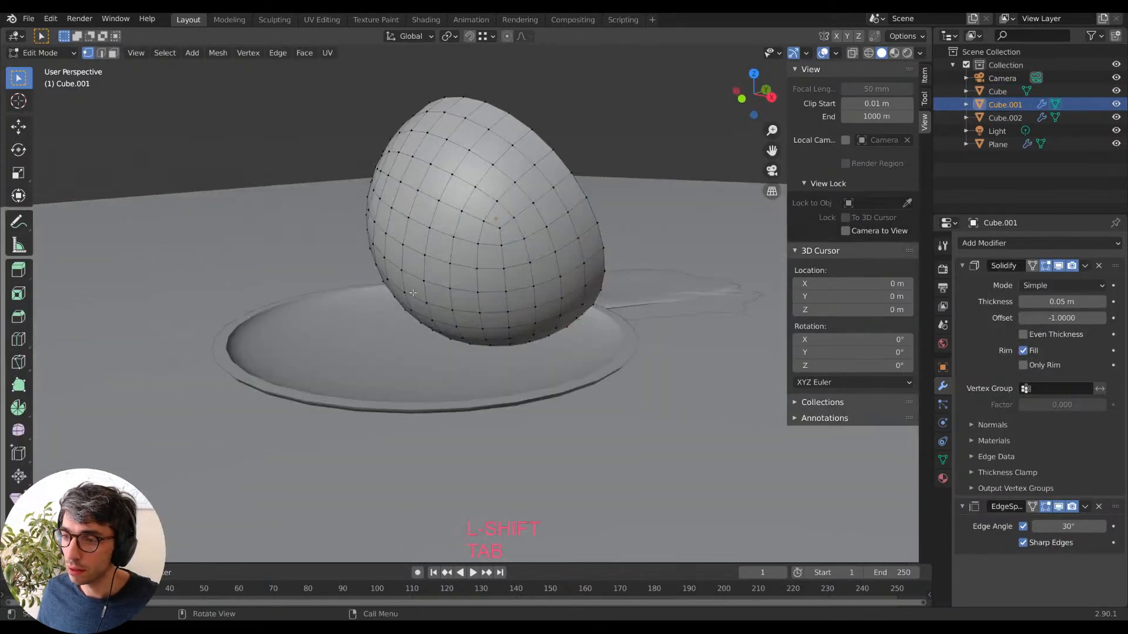
middle_drag(547, 278, 459, 282)
scroll(459, 282, down, 4)
key(Tab)
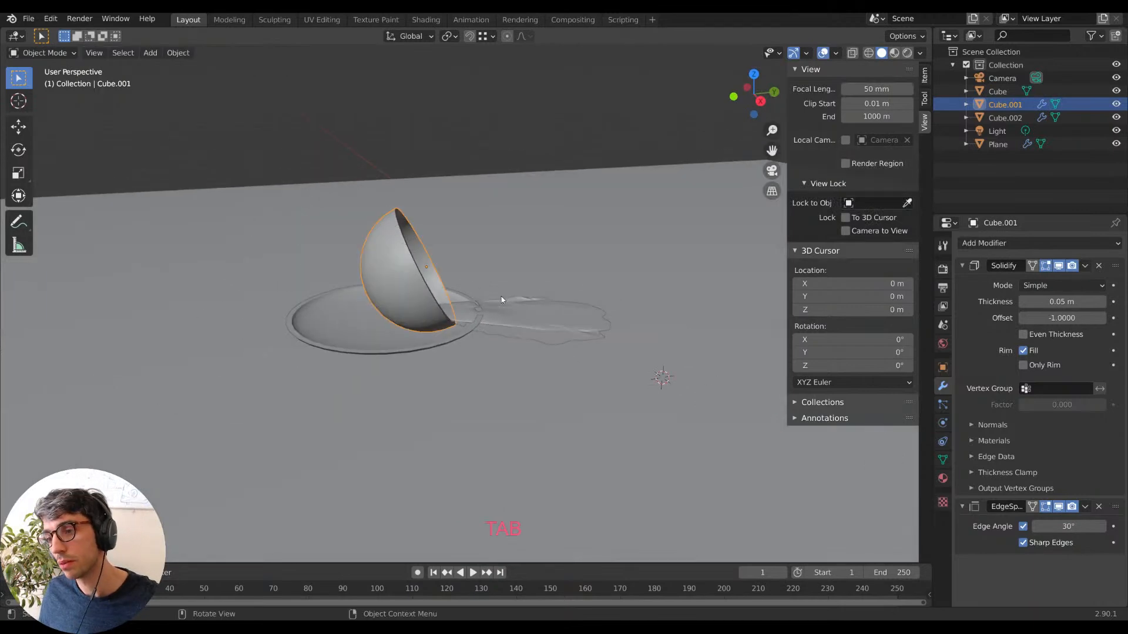
key(KP_0)
shift+middle_drag(467, 285, 414, 306)
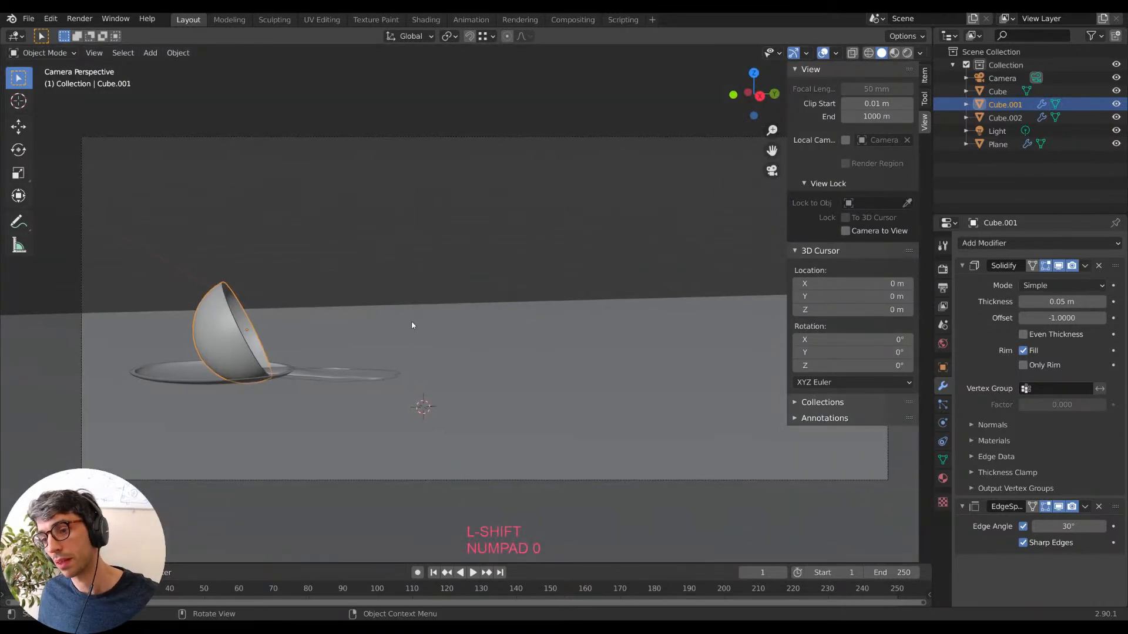
shift+middle_drag(350, 372, 417, 291)
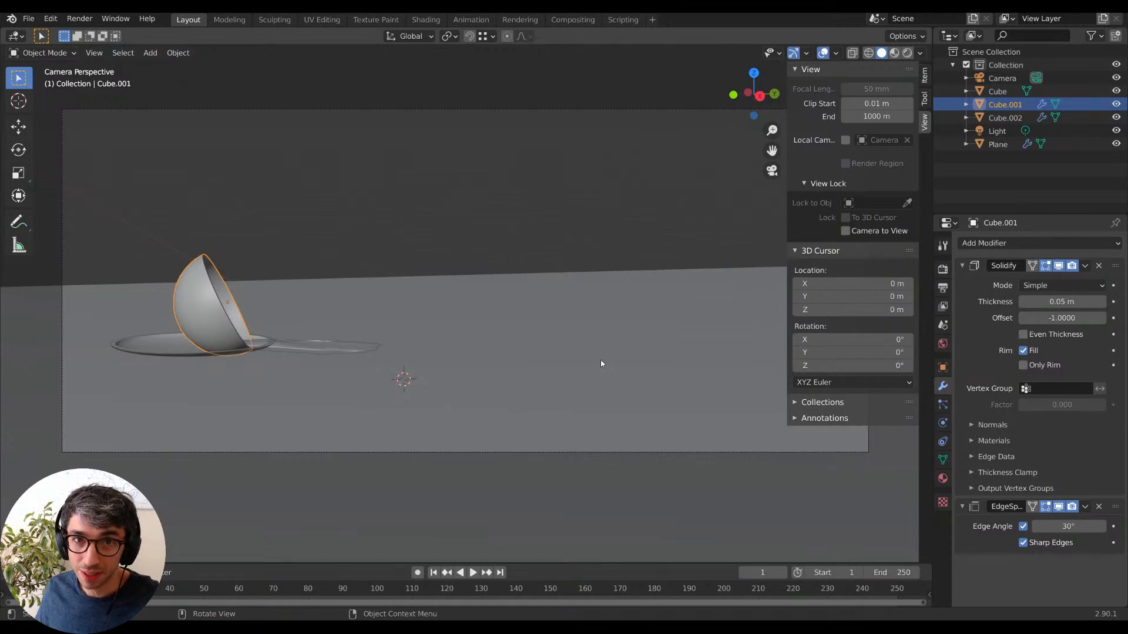
Review the placement of the bowl, saucer and spill on the slab through the camera and from above.
click(495, 244)
shift+middle_drag(496, 244, 480, 254)
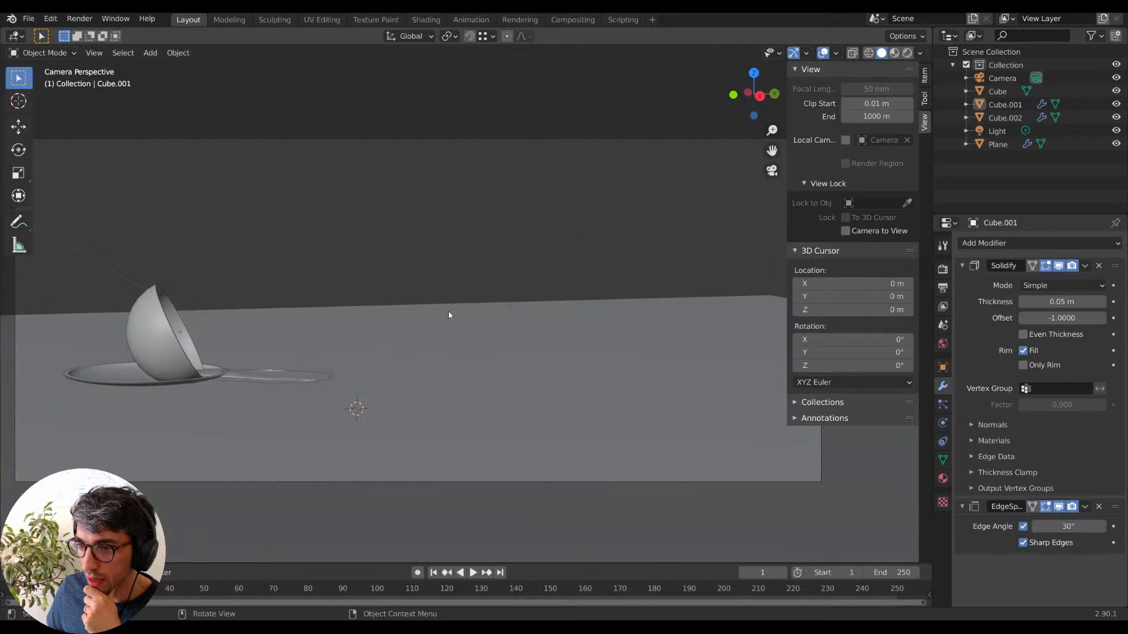
click(460, 351)
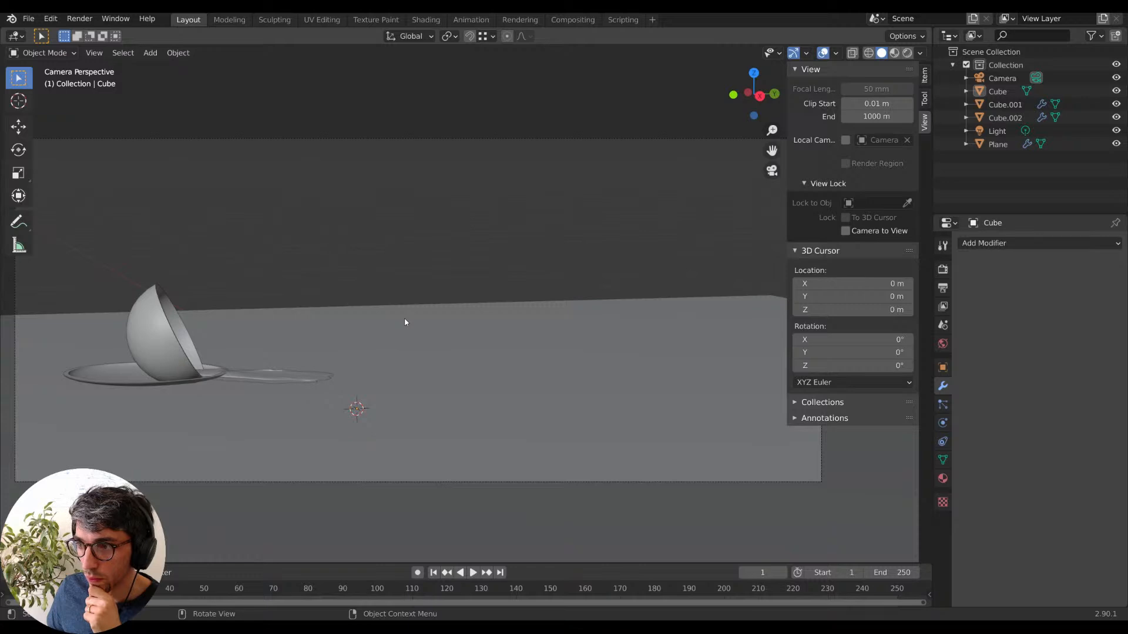
middle_drag(405, 319, 487, 287)
key(KP_0)
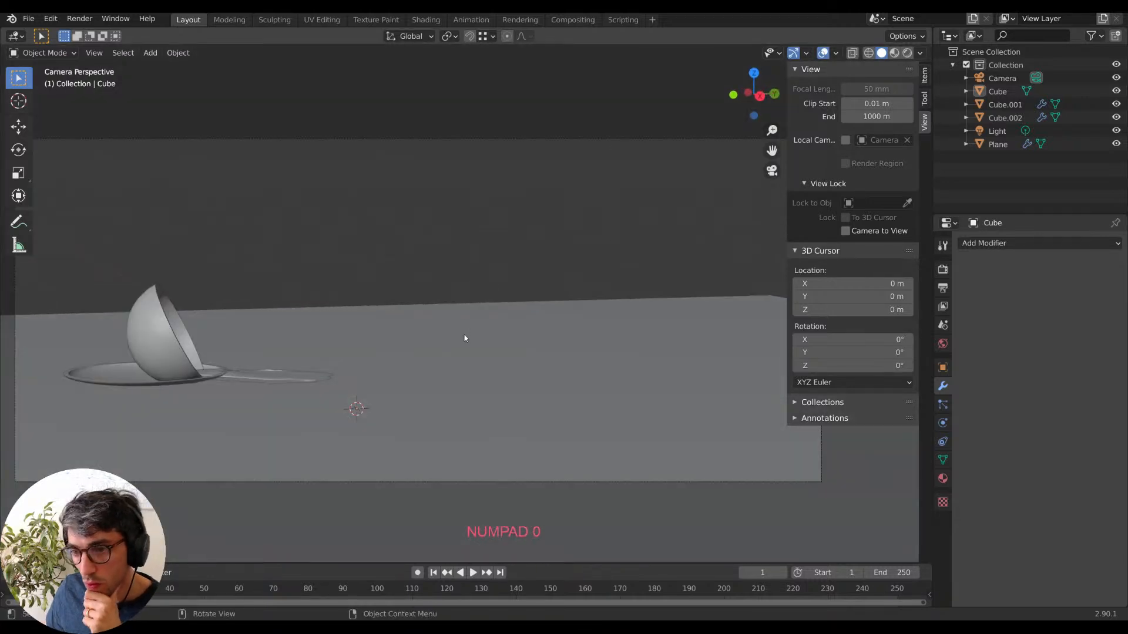
scroll(452, 336, down, 1)
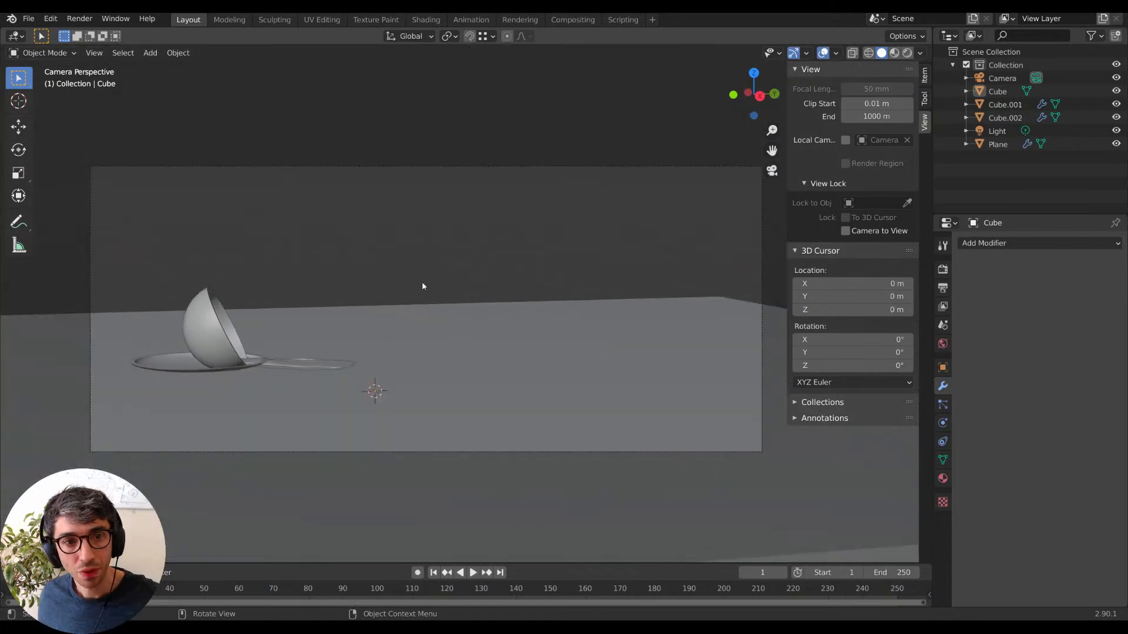
shift+middle_drag(426, 317, 417, 374)
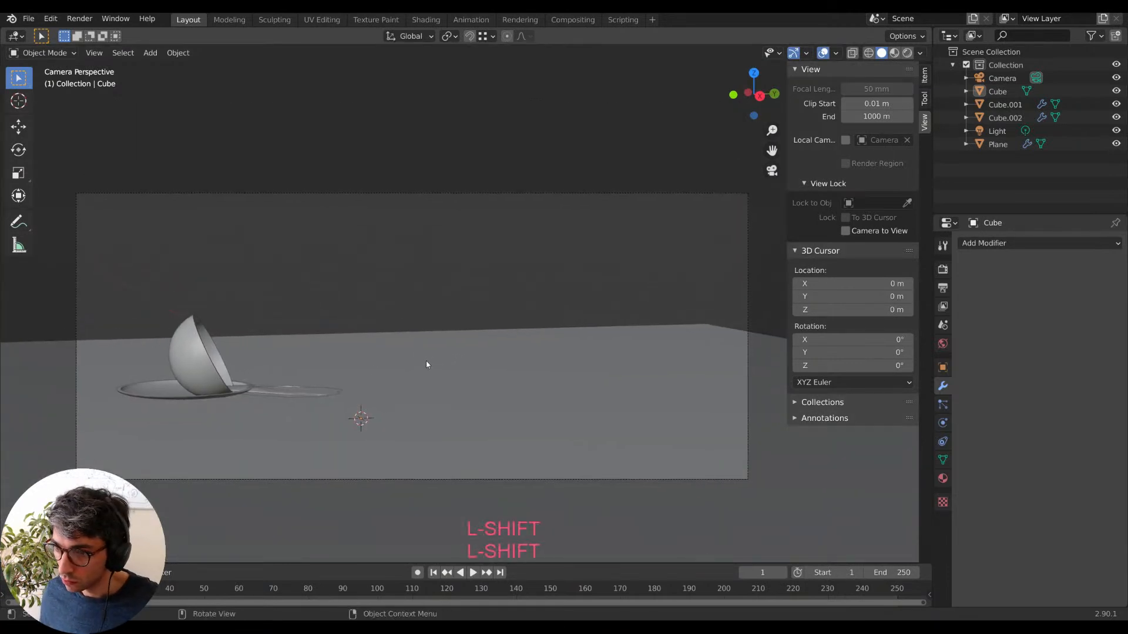
mouse_move(352, 337)
middle_down()
mouse_move(483, 390)
mouse_move(435, 375)
mouse_move(486, 366)
mouse_move(357, 345)
middle_up()
scroll(346, 338, up, 1)
scroll(325, 320, down, 2)
shift+middle_drag(443, 353, 420, 286)
scroll(438, 270, down, 1)
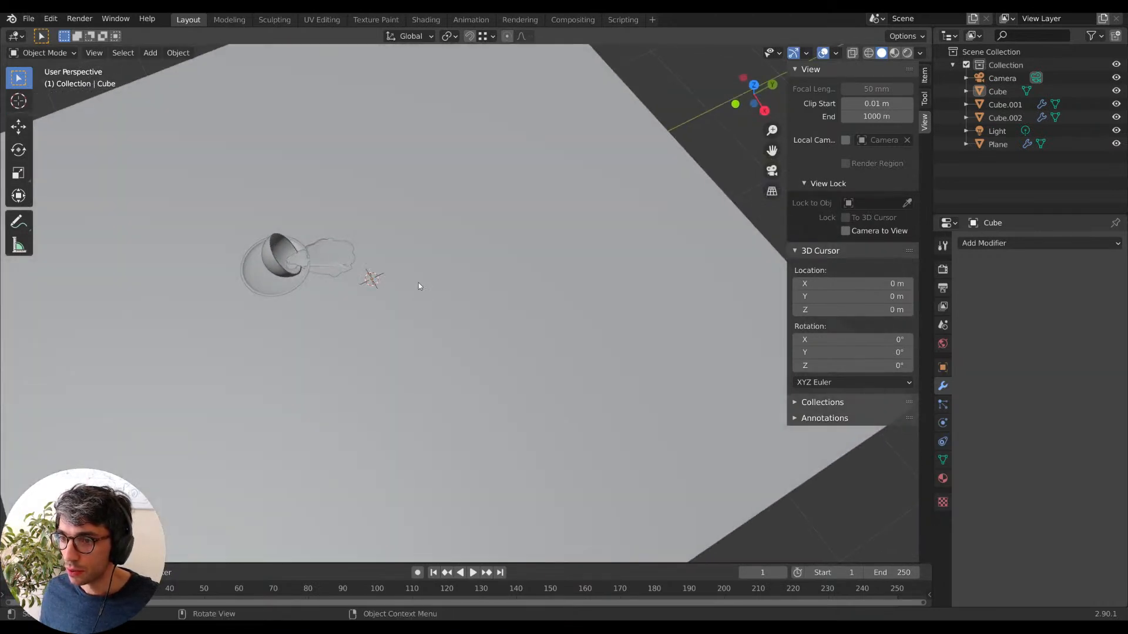
Add a cube mesh in the top view and move it along the global Y axis to a spot beyond the spill.
key(KP_7)
key(shift+a)
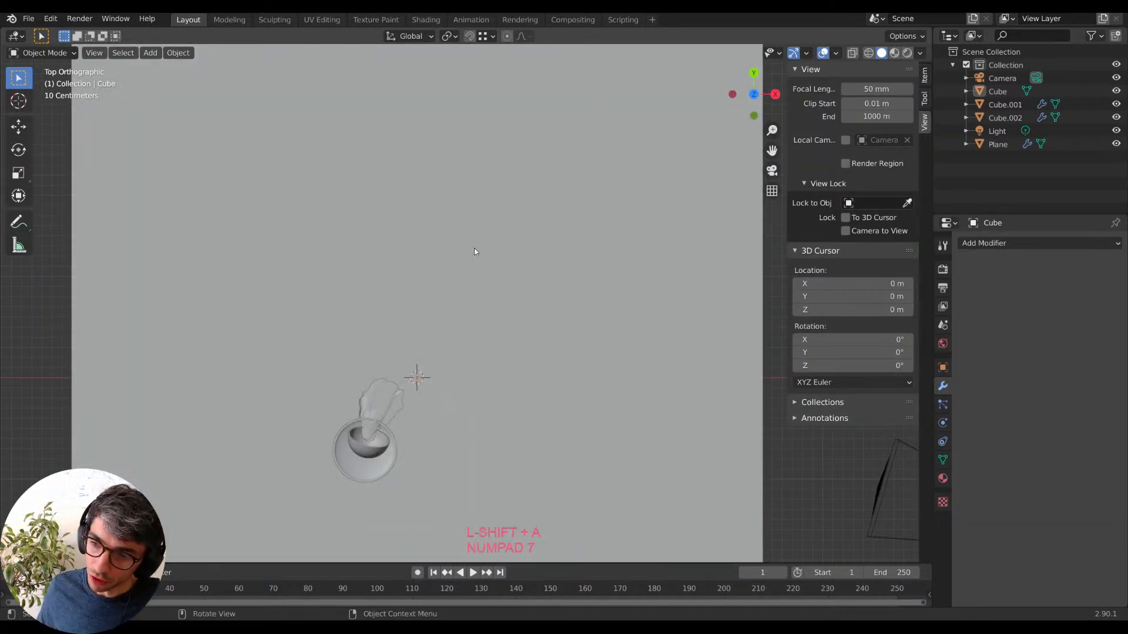
key(shift+a)
mouse_move(386, 217)
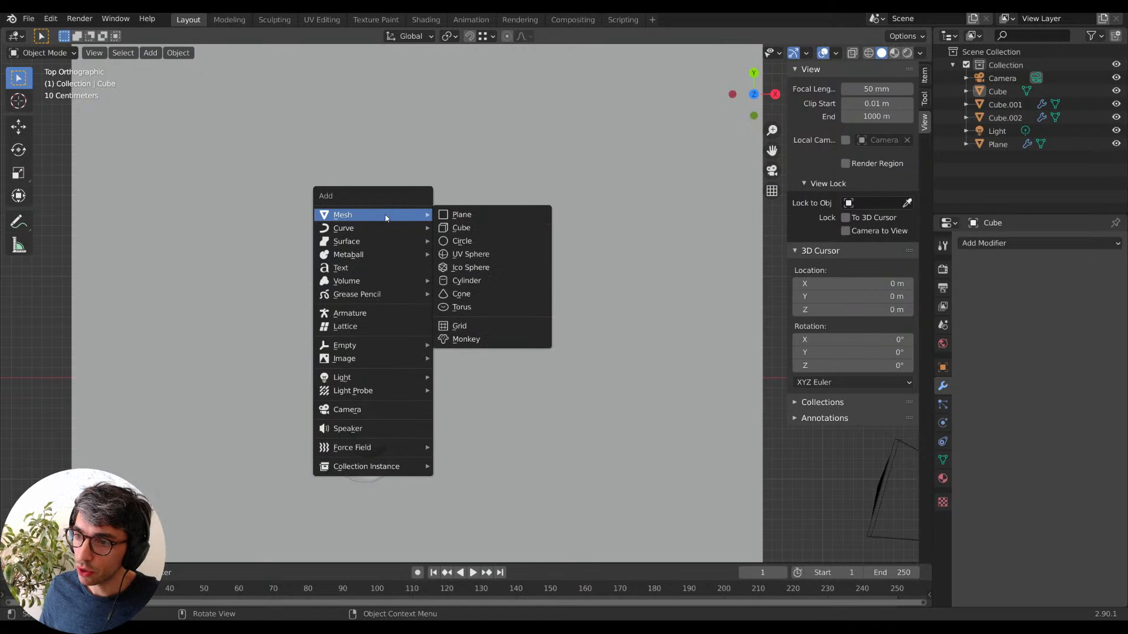
click(476, 229)
shift+scroll(488, 329, down, 3)
key(g)
key(y)
click(491, 277)
key(g)
key(y)
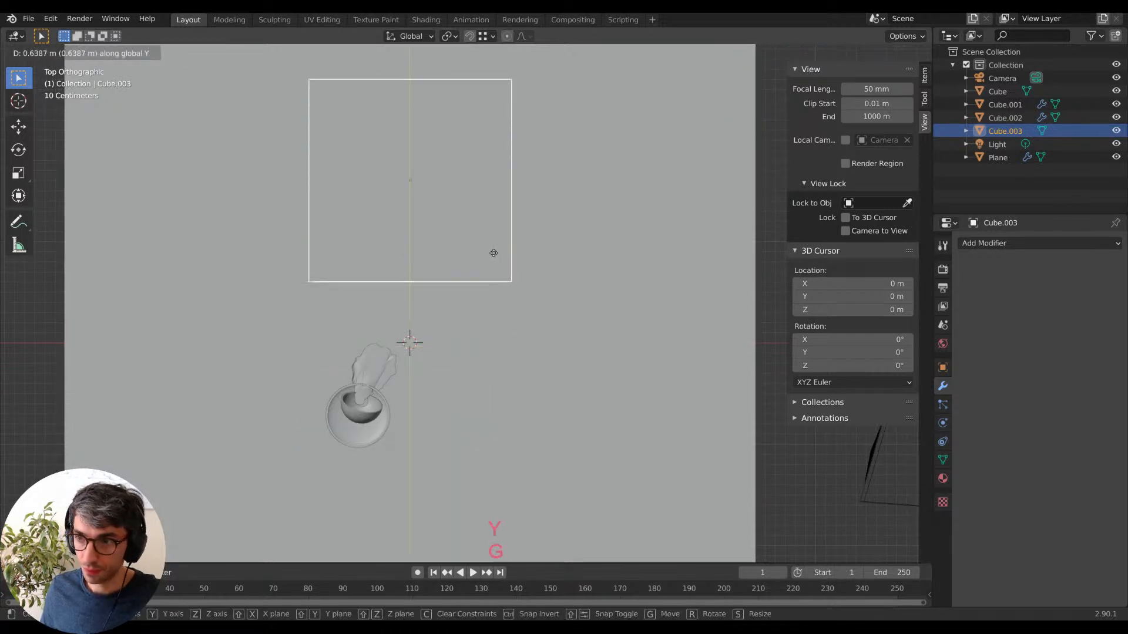
click(495, 247)
Flatten the cube along Z to a scale of about 0.41 and adjust its height relative to the slab.
middle_drag(612, 309, 590, 220)
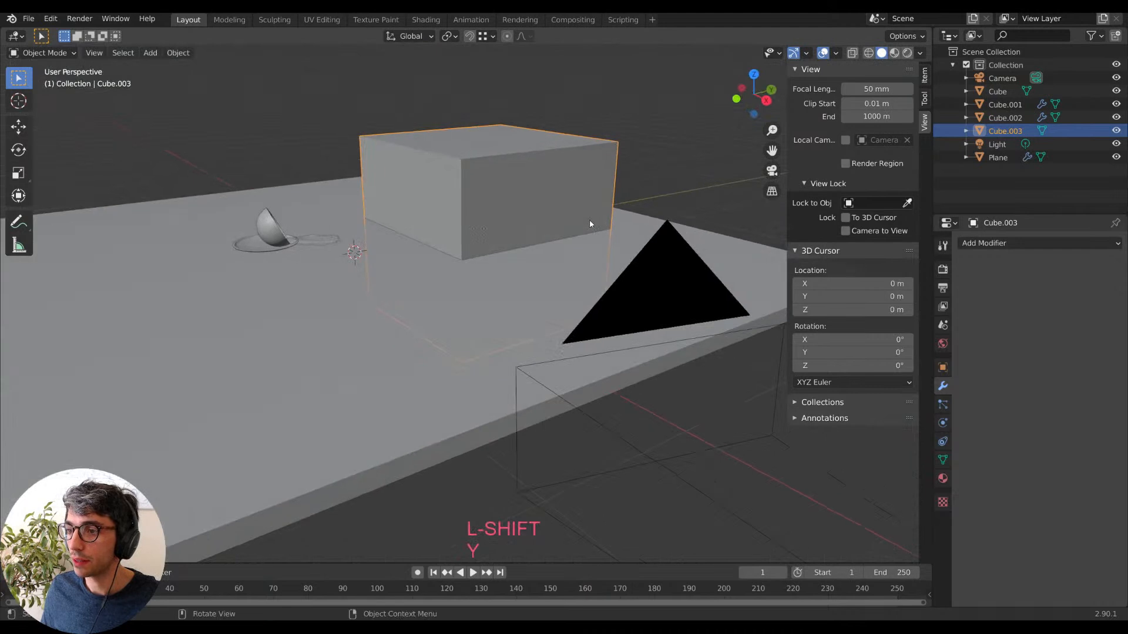
key(g)
key(z)
click(592, 148)
shift+middle_drag(592, 148, 578, 283)
key(s)
key(z)
click(499, 252)
middle_drag(499, 250, 539, 272)
key(g)
key(z)
click(539, 346)
middle_drag(539, 345, 539, 304)
key(s)
key(z)
click(539, 296)
key(g)
key(z)
click(538, 263)
middle_drag(538, 264, 516, 274)
Box-select the slab, bowl, saucer and spill and move them about 11 m along negative Y, away from the cube.
middle_drag(524, 350, 445, 358)
click(371, 319)
drag(369, 284, 433, 353)
key(g)
key(y)
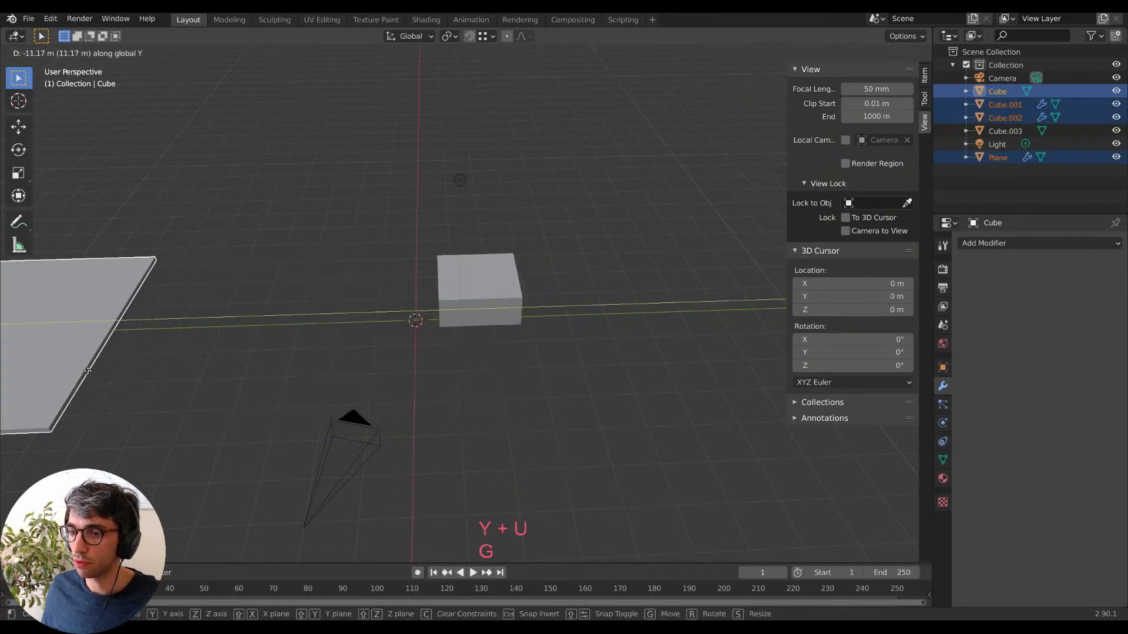
click(446, 336)
Select the flattened cube and set its X, Y and Z location to 0 m.
click(487, 310)
click(943, 368)
double_click(1057, 283)
text(0)
key(Tab)
text(0)
key(Tab)
text(0)
key(Return)
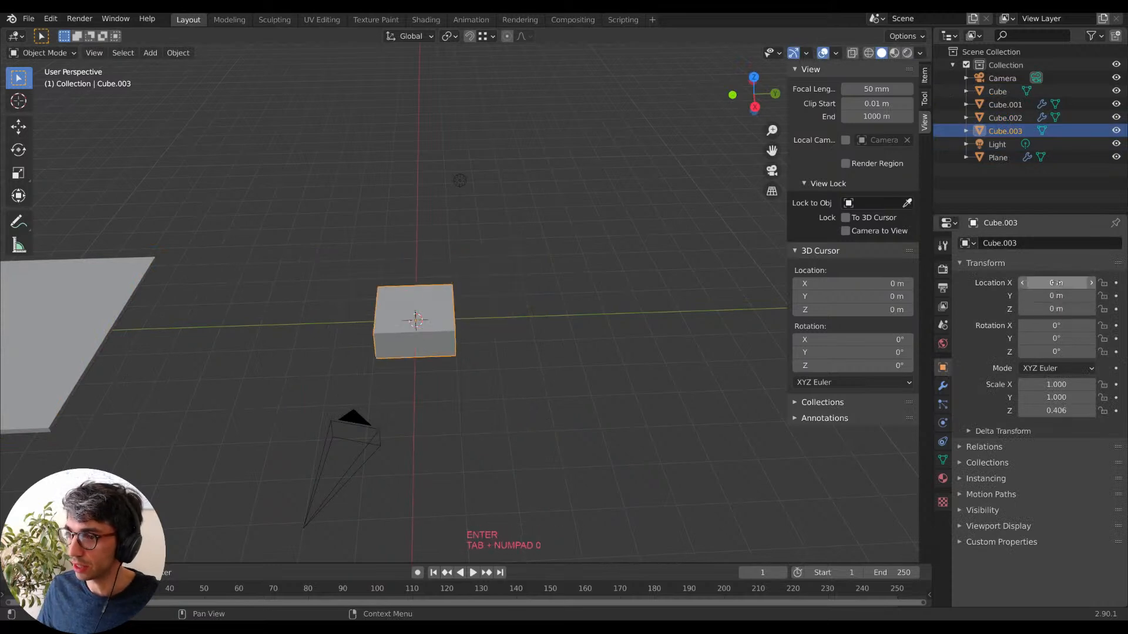
Enter Edit Mode on the cube, check it from the front, and align the view to the top with its mesh deselected.
scroll(426, 399, up, 4)
middle_drag(425, 399, 559, 393)
mouse_move(475, 371)
middle_down()
mouse_move(530, 351)
mouse_move(460, 349)
mouse_move(492, 356)
middle_up()
key(Tab)
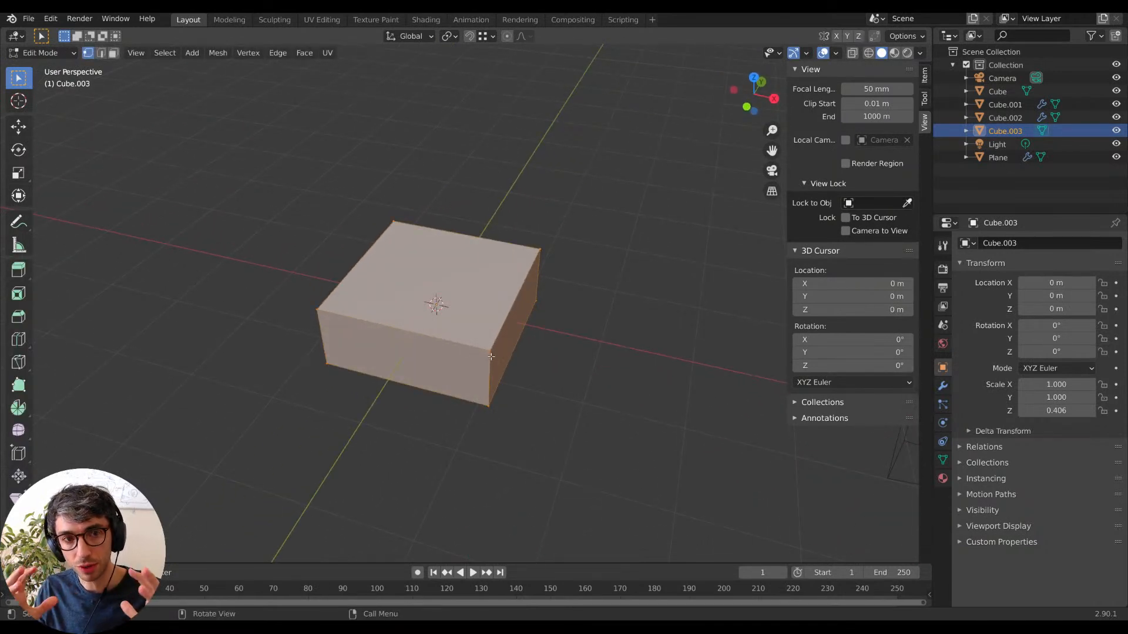
mouse_move(496, 388)
middle_down()
mouse_move(533, 386)
mouse_move(482, 394)
middle_up()
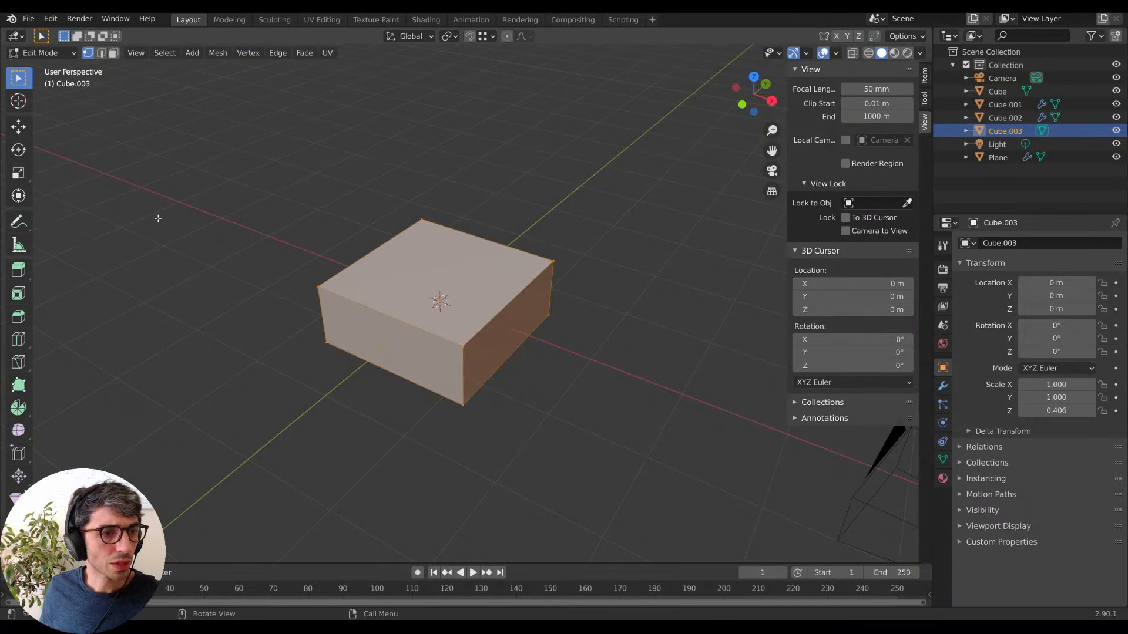
mouse_move(524, 312)
middle_down()
mouse_move(599, 350)
mouse_move(513, 364)
mouse_move(506, 320)
middle_up()
key(KP_7)
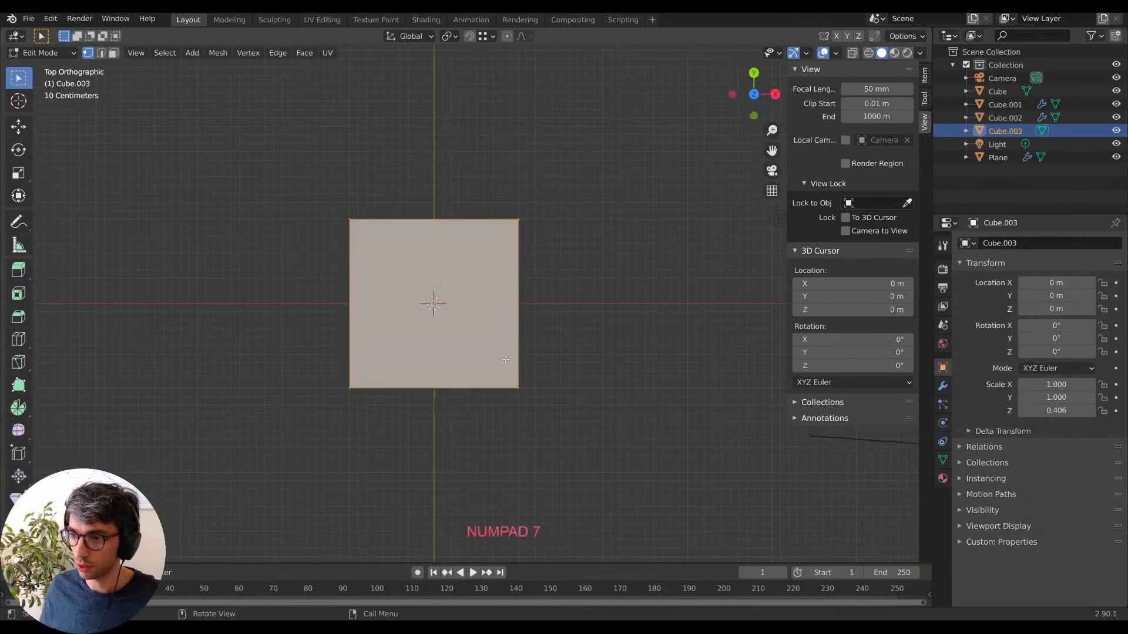
scroll(585, 277, down, 5)
shift+middle_drag(563, 290, 557, 339)
scroll(545, 222, up, 4)
scroll(638, 313, up, 1)
middle_drag(638, 313, 576, 376)
key(KP_1)
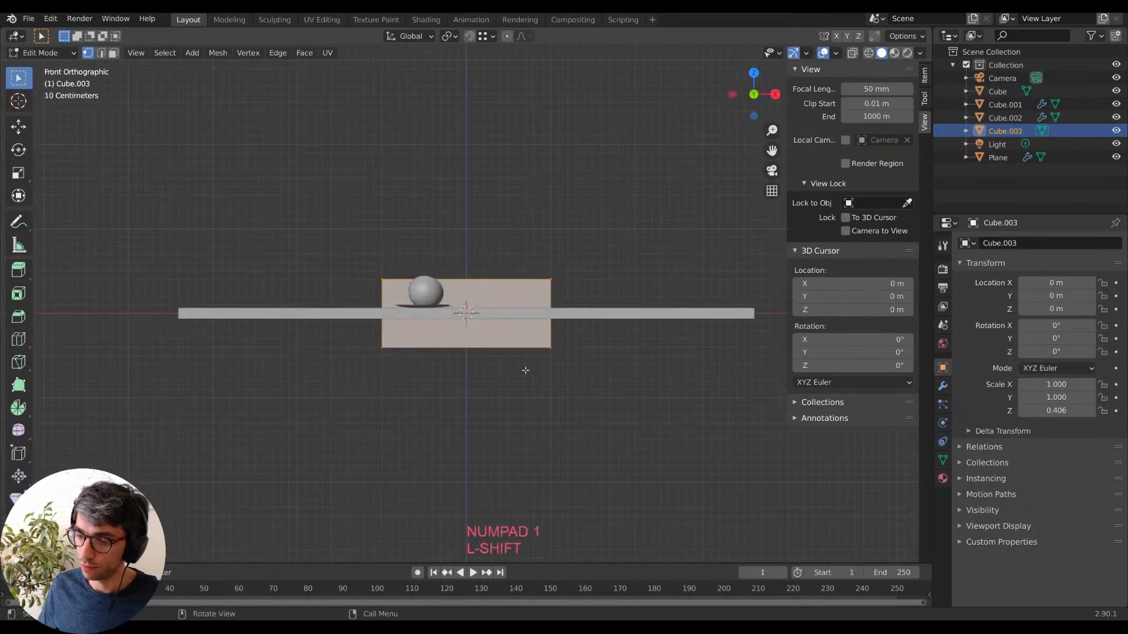
key(KP_7)
key(shift+KP_7)
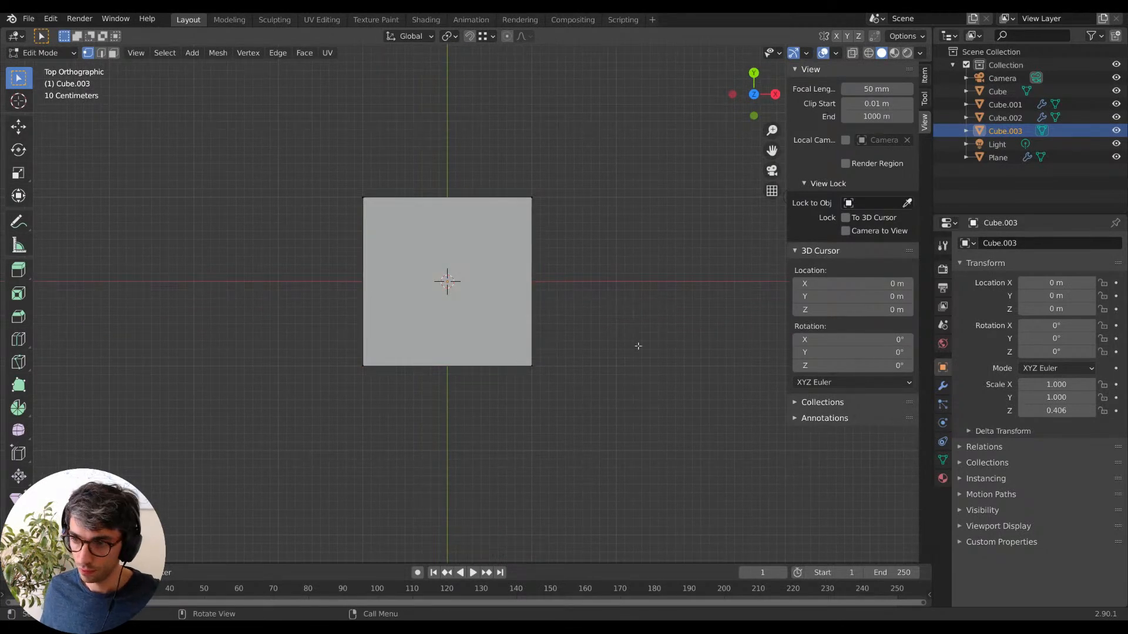
key(Tab)
key(Tab)
key(Tab)
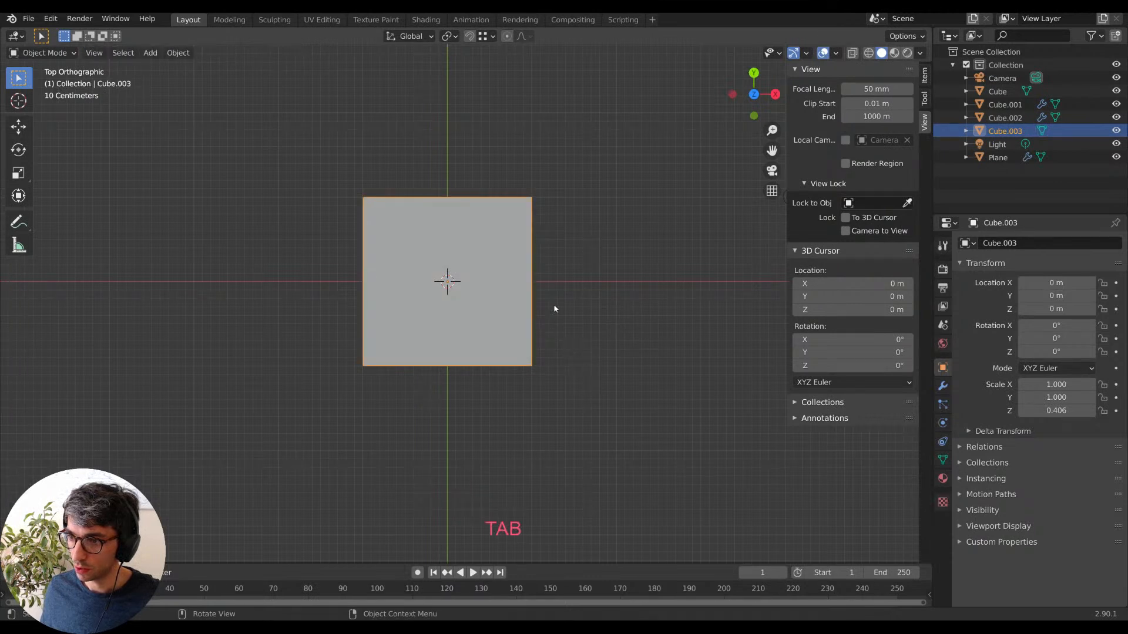
shift+middle_drag(580, 318, 557, 344)
key(Tab)
key(Tab)
key(ctrl+Tab)
key(Escape)
Enter Edit Mode and add one edge loop across the flattened cube, slid about halfway toward the negative Y side.
key(Tab)
key(ctrl+r)
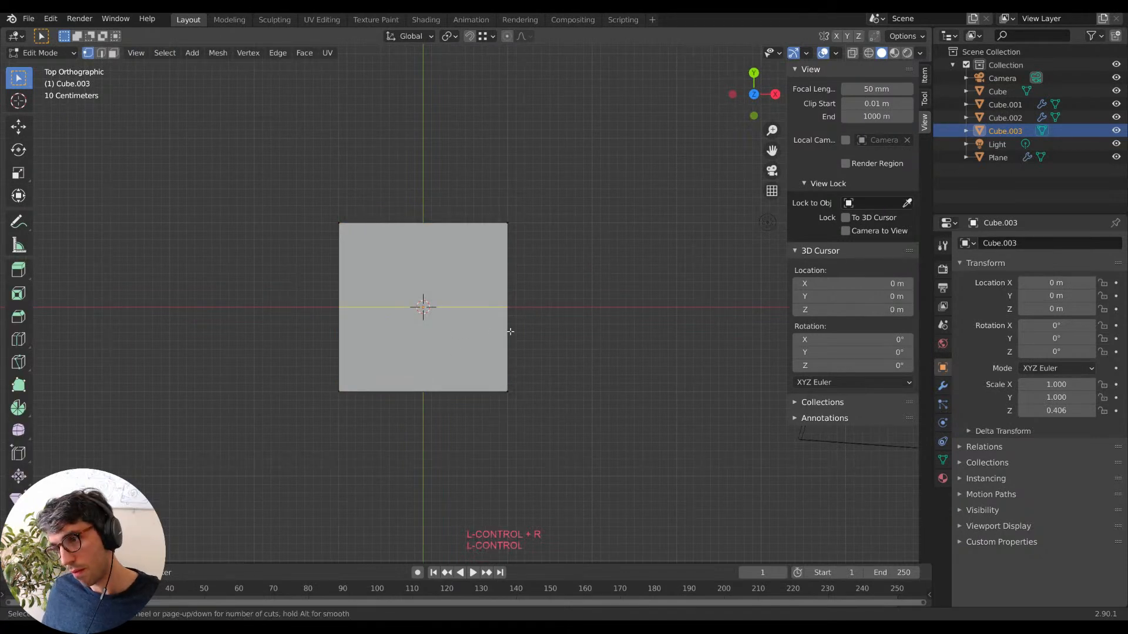
click(511, 331)
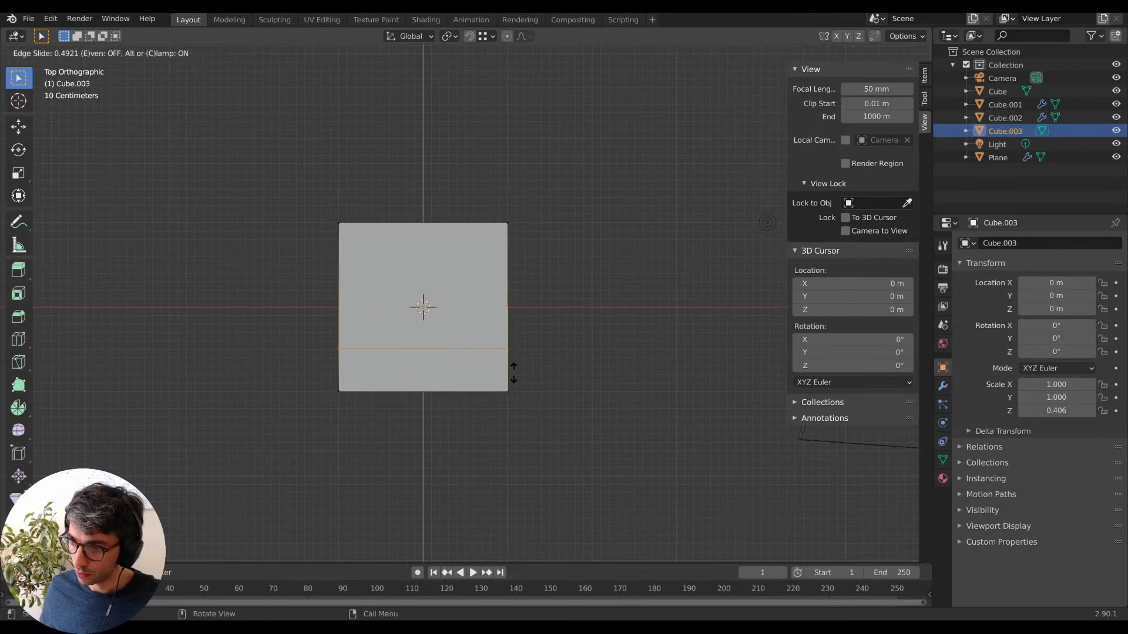
click(514, 373)
Select the upper and lower vertices at the loop's positive X end and move them outward along X.
middle_drag(576, 378, 519, 356)
click(475, 336)
shift+click(473, 378)
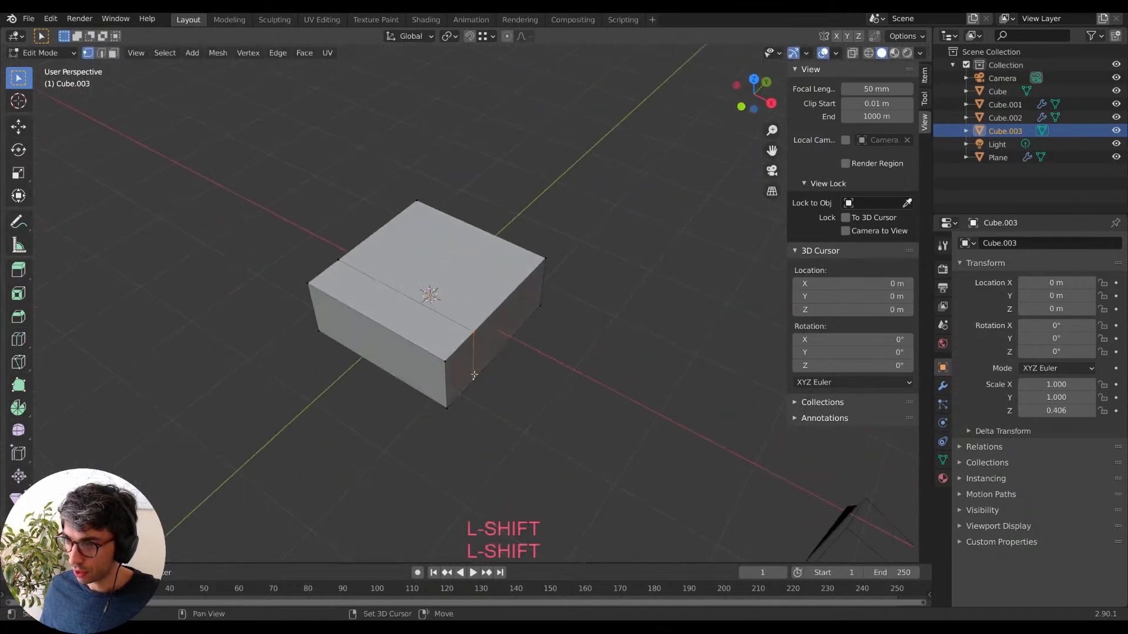
key(KP_7)
shift+middle_drag(520, 313, 444, 330)
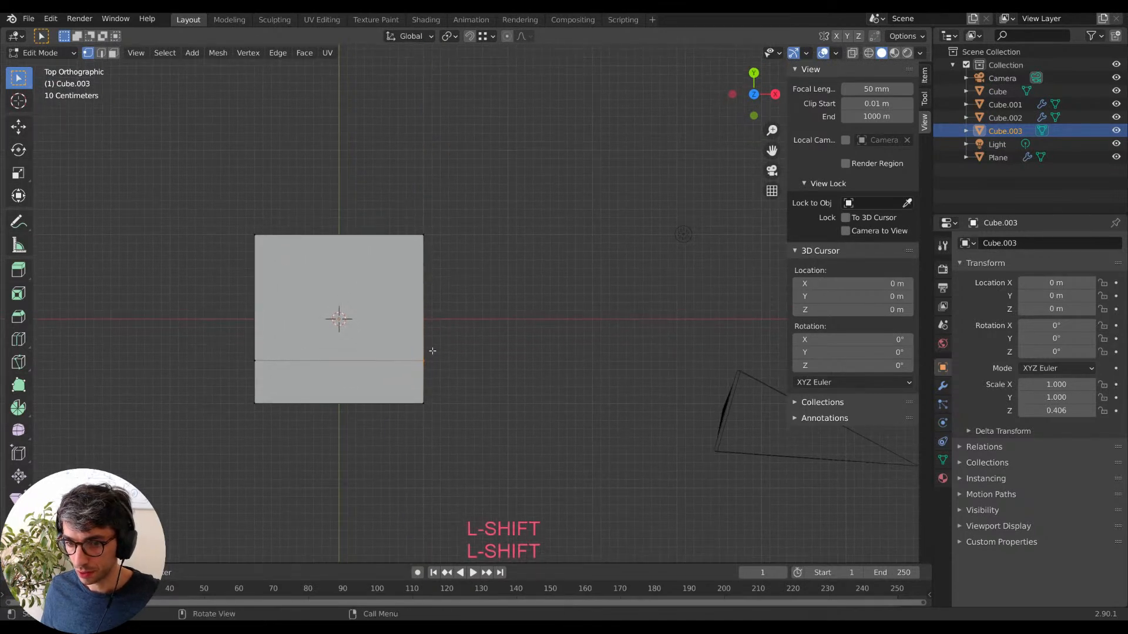
key(g)
key(x)
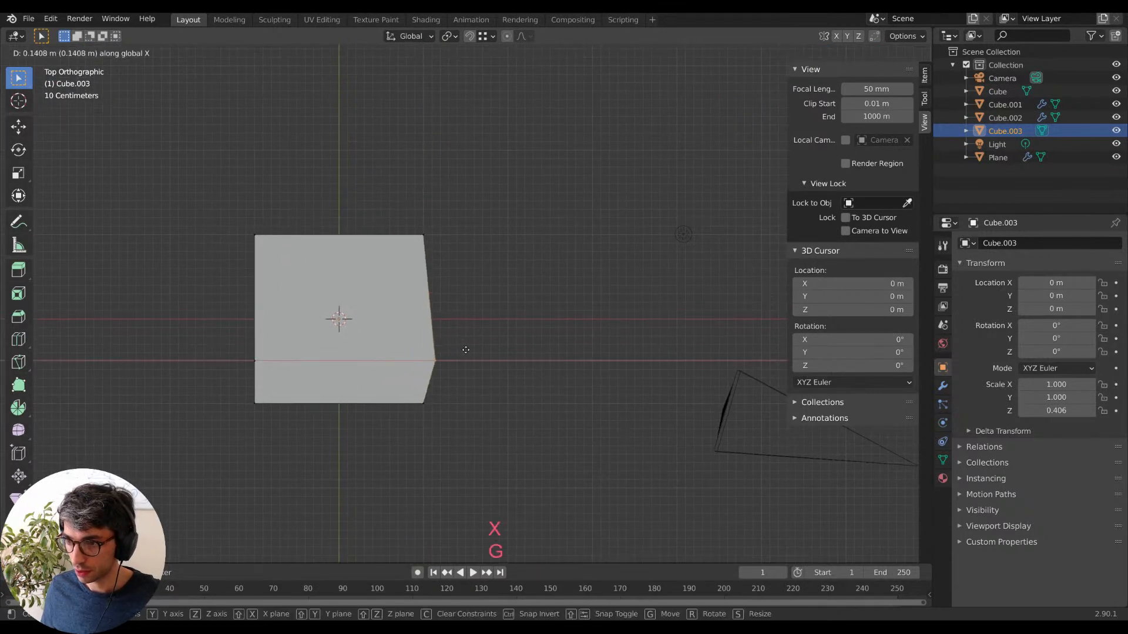
click(470, 350)
Turn on X-ray and move the vertices of the front corner on the positive X side inward along X.
shift+middle_drag(458, 403, 486, 353)
key(KP_7)
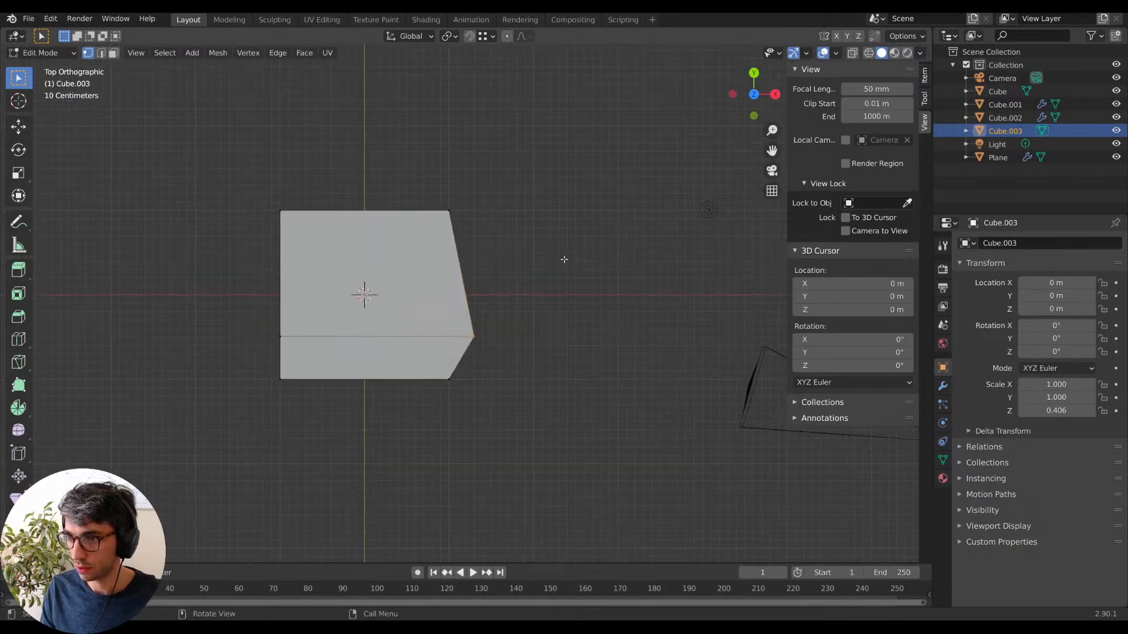
click(448, 388)
key(b)
key(Escape)
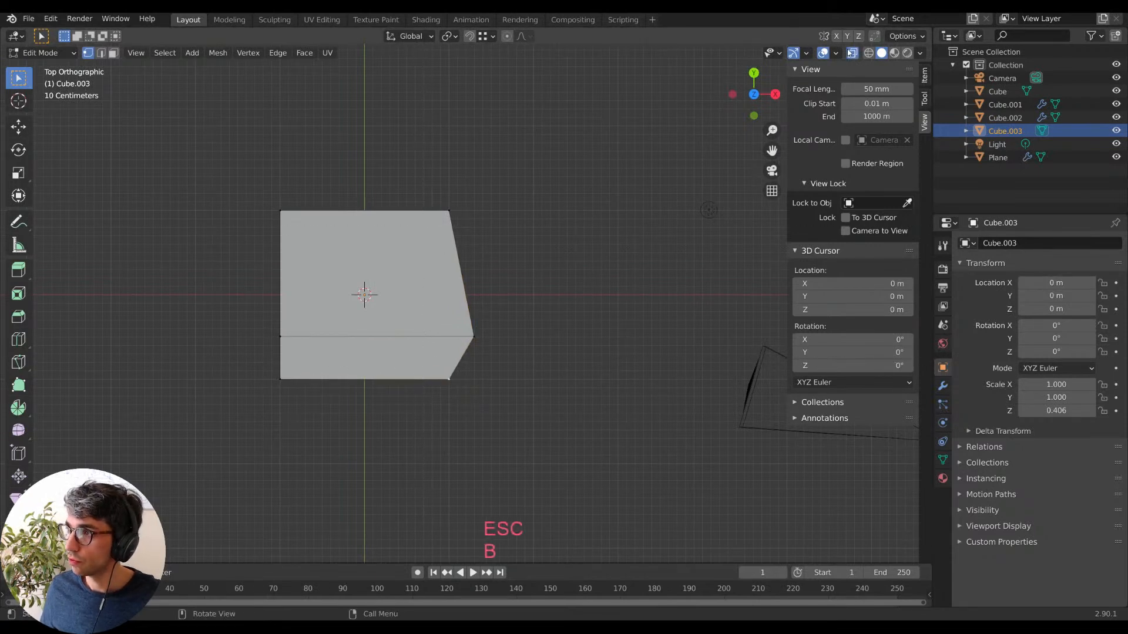
click(850, 52)
key(b)
key(g)
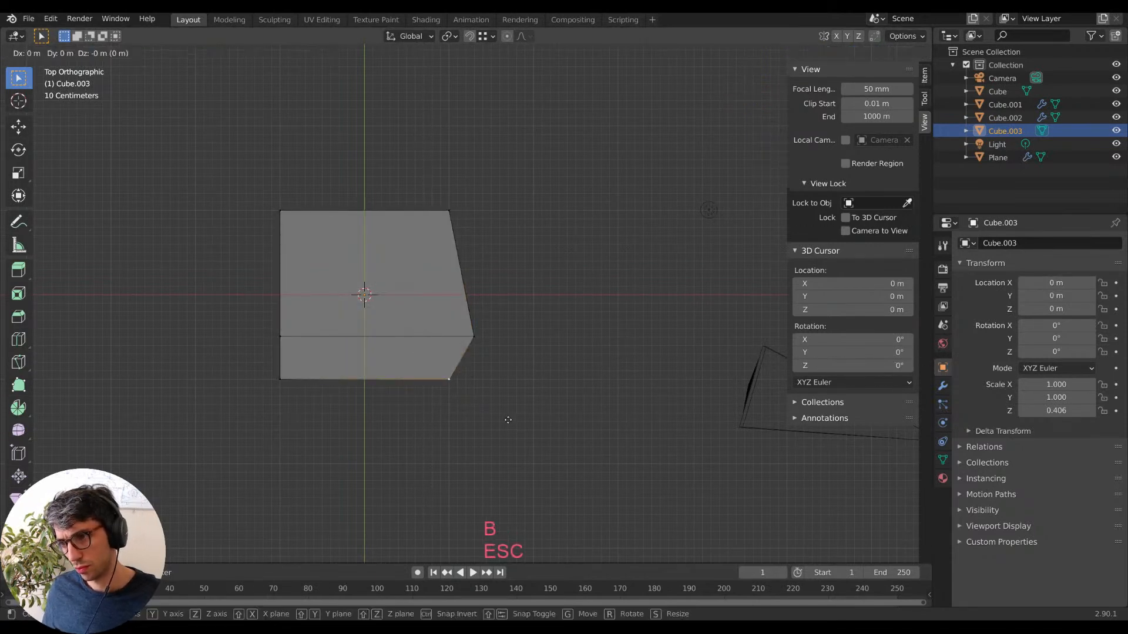
key(x)
click(483, 418)
Box-select the protruding vertices at the loop's positive X end and pull them slightly back along X.
shift+middle_drag(483, 418, 512, 356)
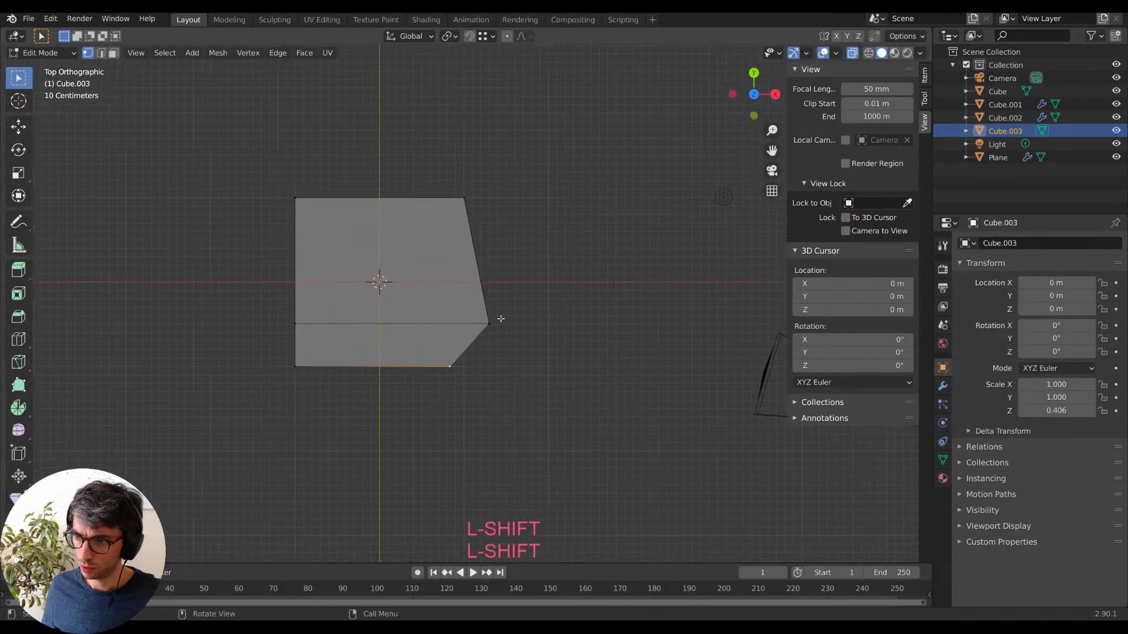
key(alt+a)
key(b)
drag(514, 299, 471, 339)
key(g)
key(x)
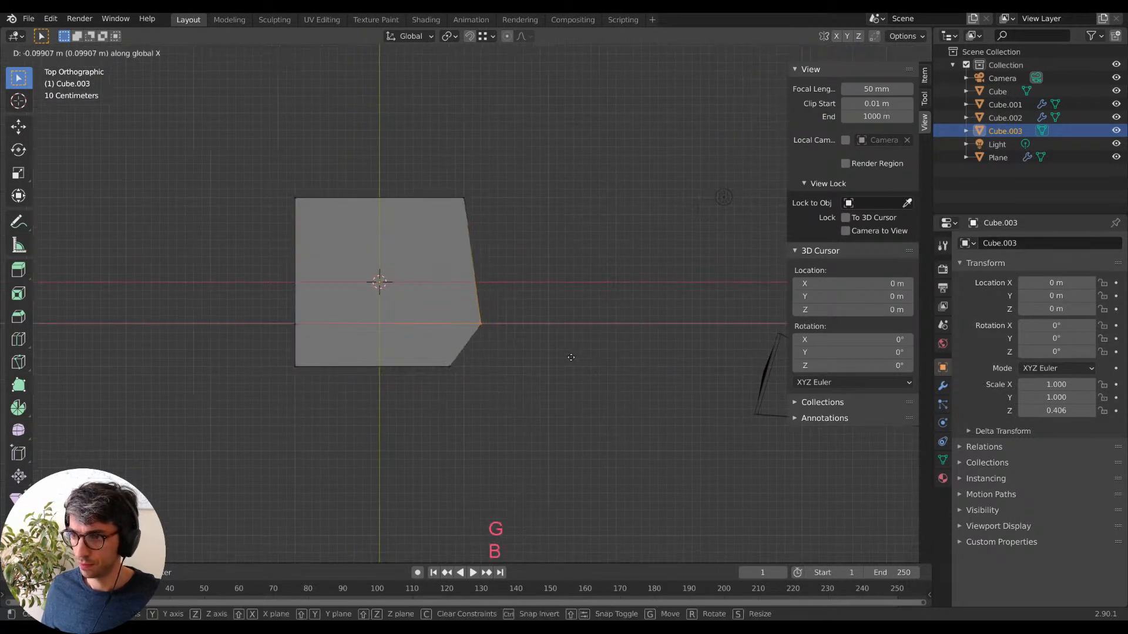
click(567, 356)
Taper the positive Y end by box-selecting each of its two corners and moving them inward along X.
shift+middle_drag(522, 354, 549, 347)
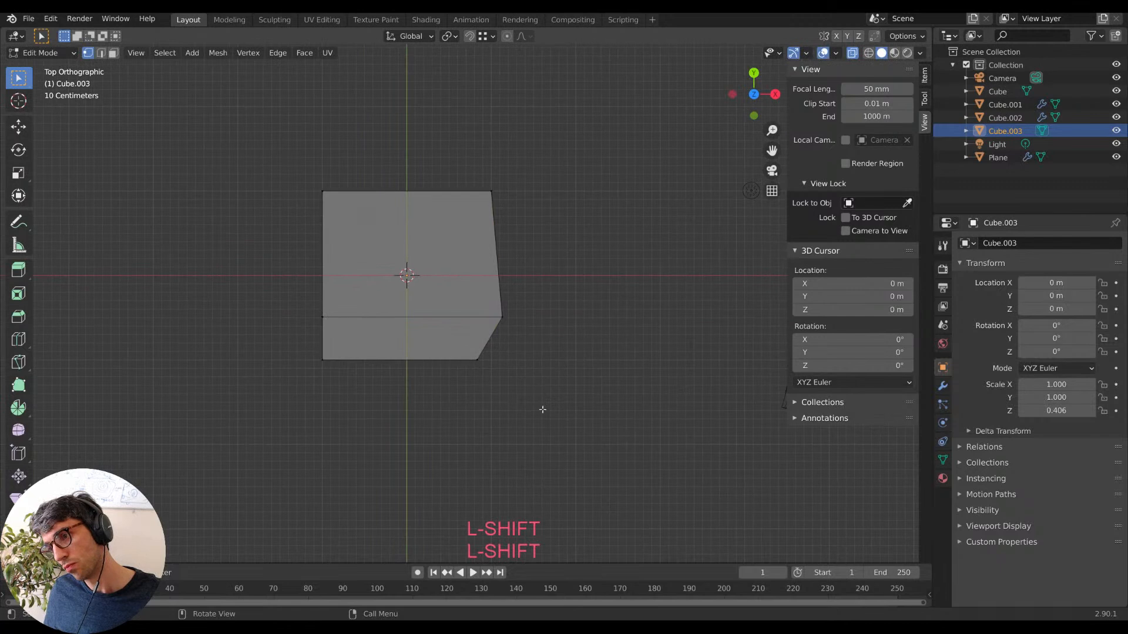
drag(297, 176, 371, 214)
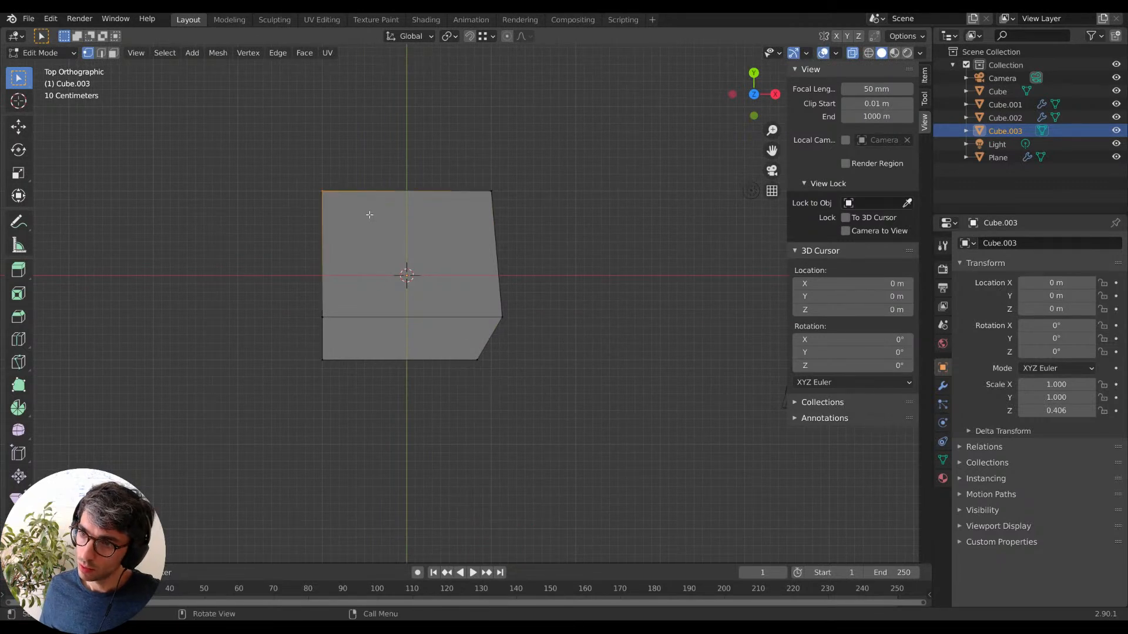
key(g)
key(x)
click(390, 213)
key(a)
key(a)
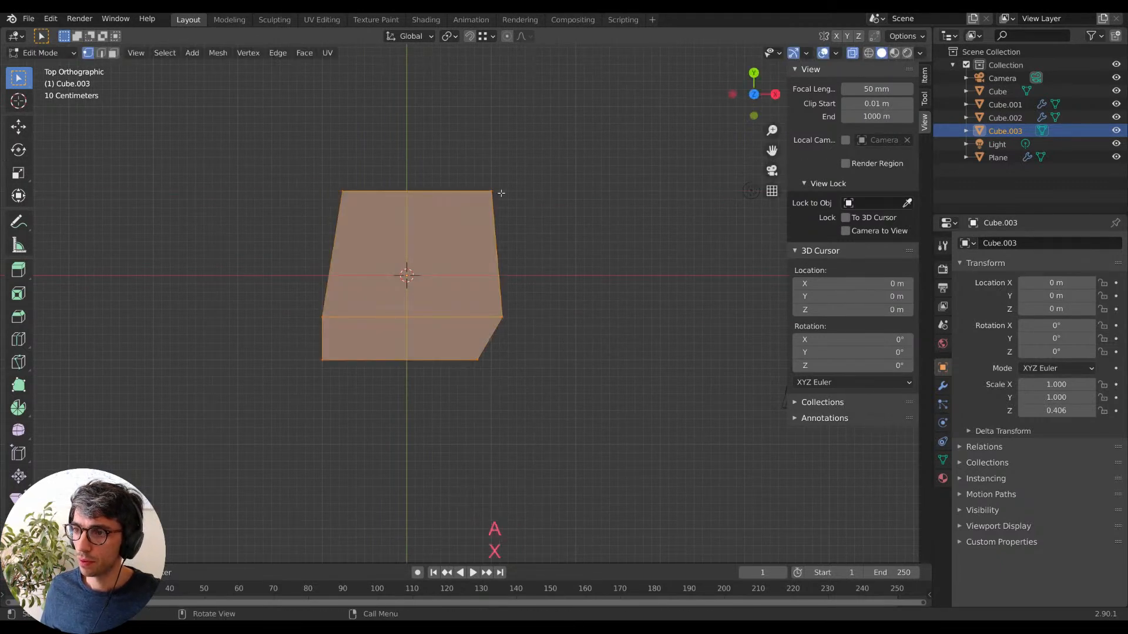
drag(535, 171, 470, 215)
key(g)
key(x)
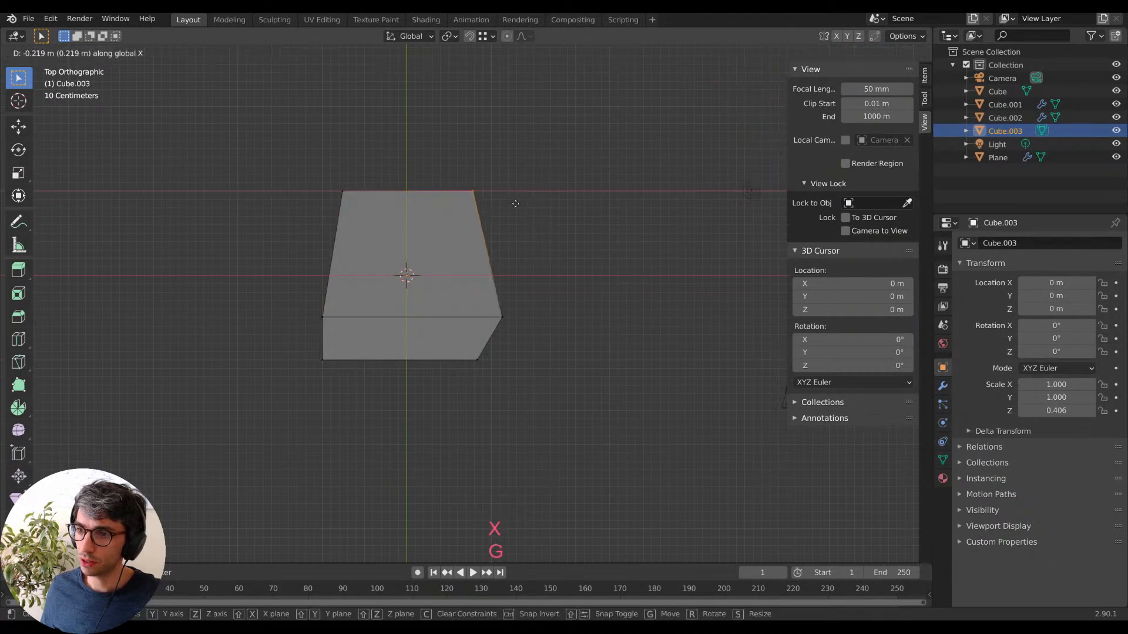
click(544, 320)
Reselect the positive X end of the cross loop and move its vertices a little further inward along X.
shift+middle_drag(524, 331, 529, 288)
key(a)
key(a)
key(b)
drag(538, 251, 506, 285)
key(g)
key(x)
click(562, 288)
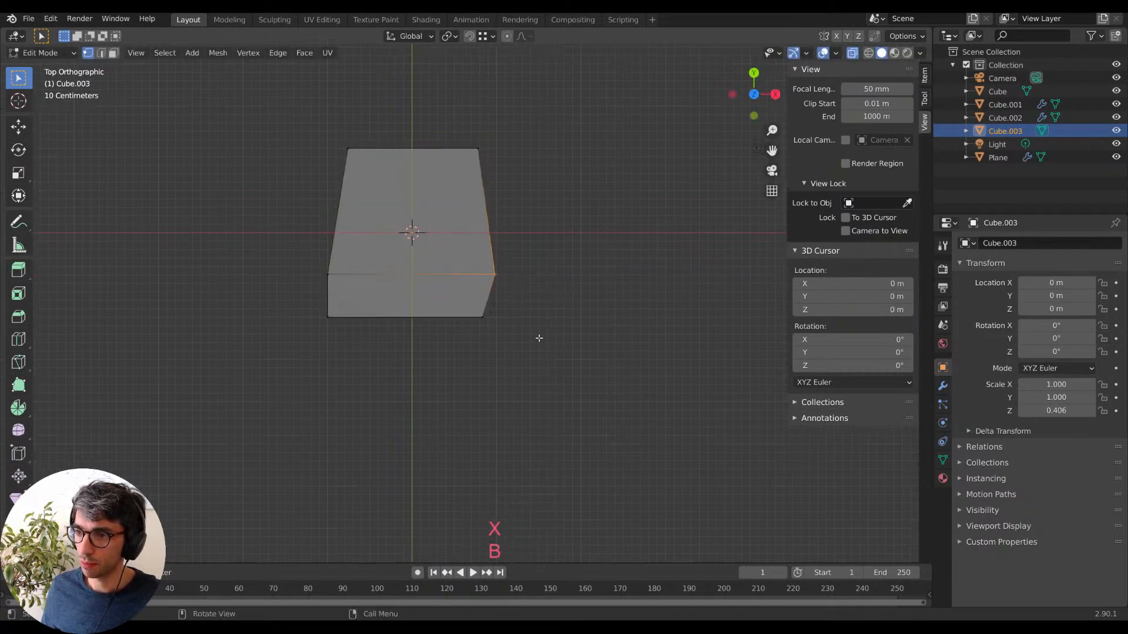
Add two evenly spaced lengthwise edge loops to the tapered block, without sliding them, and clear the selection.
key(ctrl+r)
scroll(414, 298, up, 1)
click(414, 299)
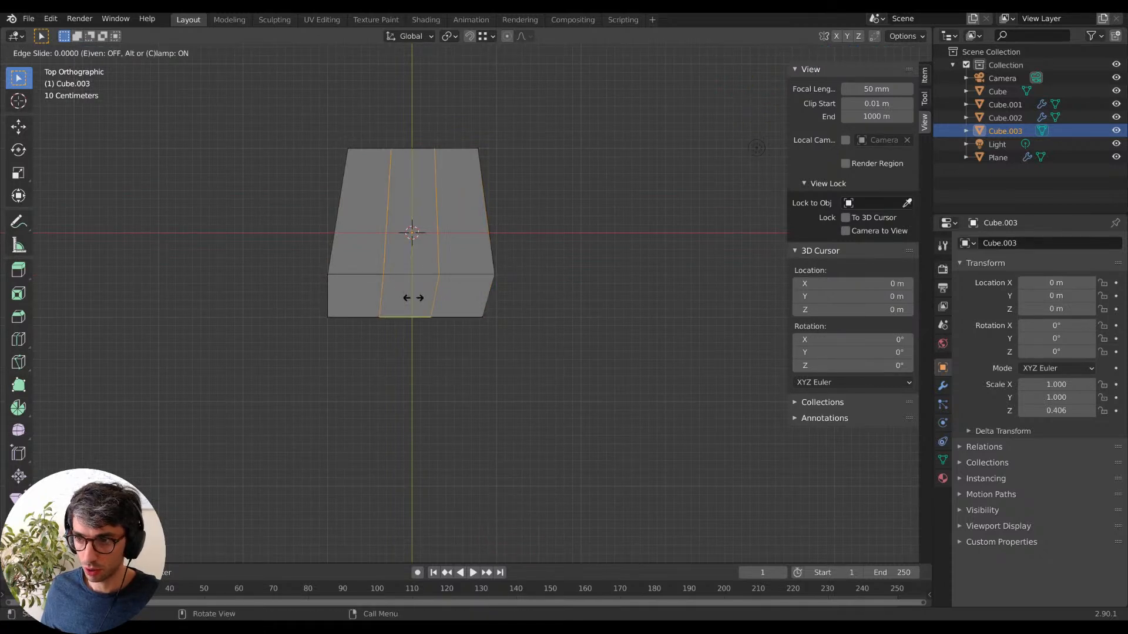
key(Escape)
middle_drag(494, 376, 478, 304)
click(496, 318)
Select the two middle vertices on the block's upper surface and adjust their height along Z to form a bulge.
click(448, 265)
shift+click(395, 257)
key(g)
key(z)
click(600, 282)
middle_drag(598, 282, 560, 287)
key(g)
key(z)
click(566, 309)
Select two of the block's outer vertices one after the other and lower each slightly along Z.
mouse_move(568, 310)
middle_down()
mouse_move(533, 319)
mouse_move(577, 323)
middle_up()
click(325, 324)
key(g)
key(z)
click(327, 344)
middle_drag(330, 345, 419, 334)
click(437, 336)
key(g)
key(z)
click(440, 343)
middle_drag(594, 368, 534, 382)
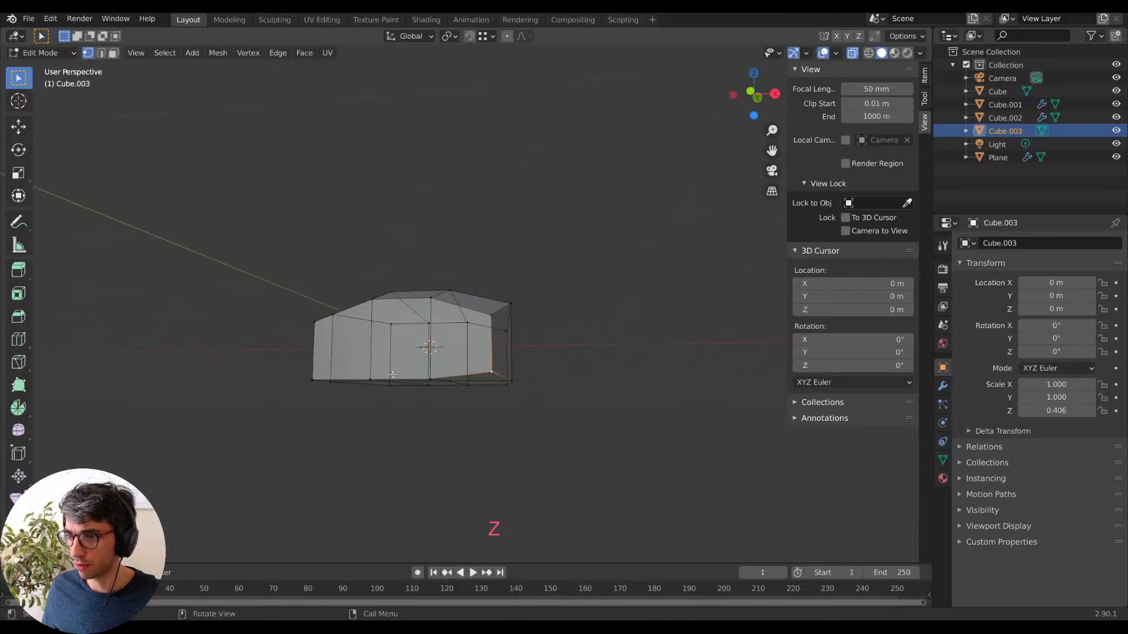
Work around the block from other angles and nudge further individual vertices slightly along Z.
middle_drag(386, 416, 458, 373)
key(g)
key(z)
click(388, 408)
click(544, 389)
key(g)
key(z)
click(544, 384)
middle_drag(578, 376, 486, 348)
click(586, 386)
key(g)
key(z)
click(586, 383)
From the top view, move the front corner on the negative X side inward along X.
middle_drag(614, 370, 582, 382)
middle_drag(562, 319, 537, 346)
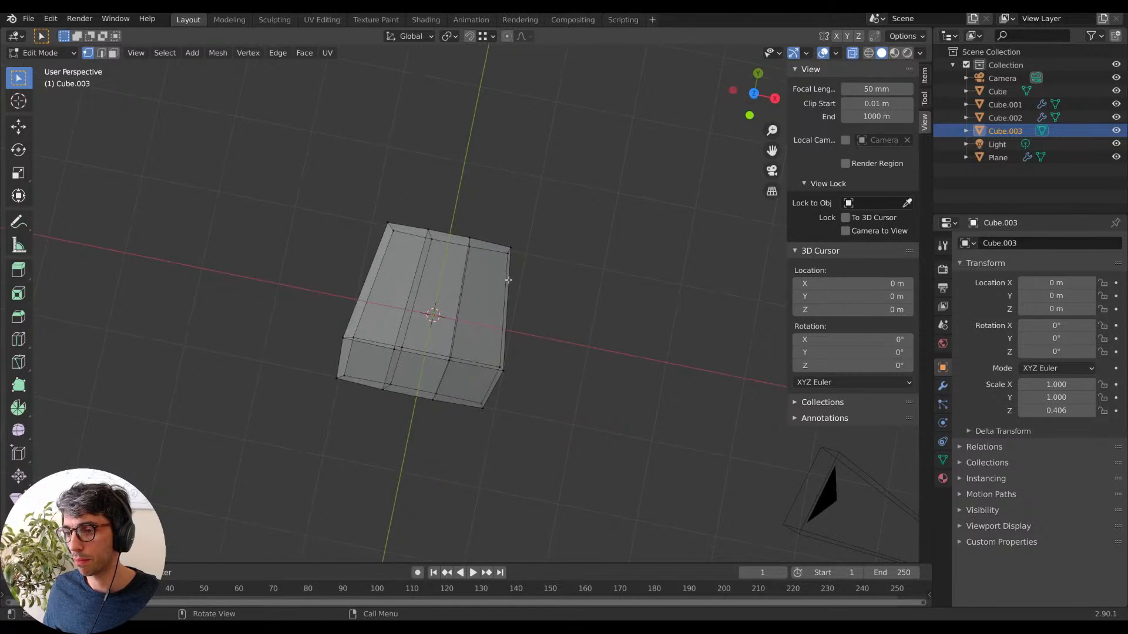
middle_drag(530, 439, 559, 385)
middle_drag(557, 501, 346, 406)
key(KP_7)
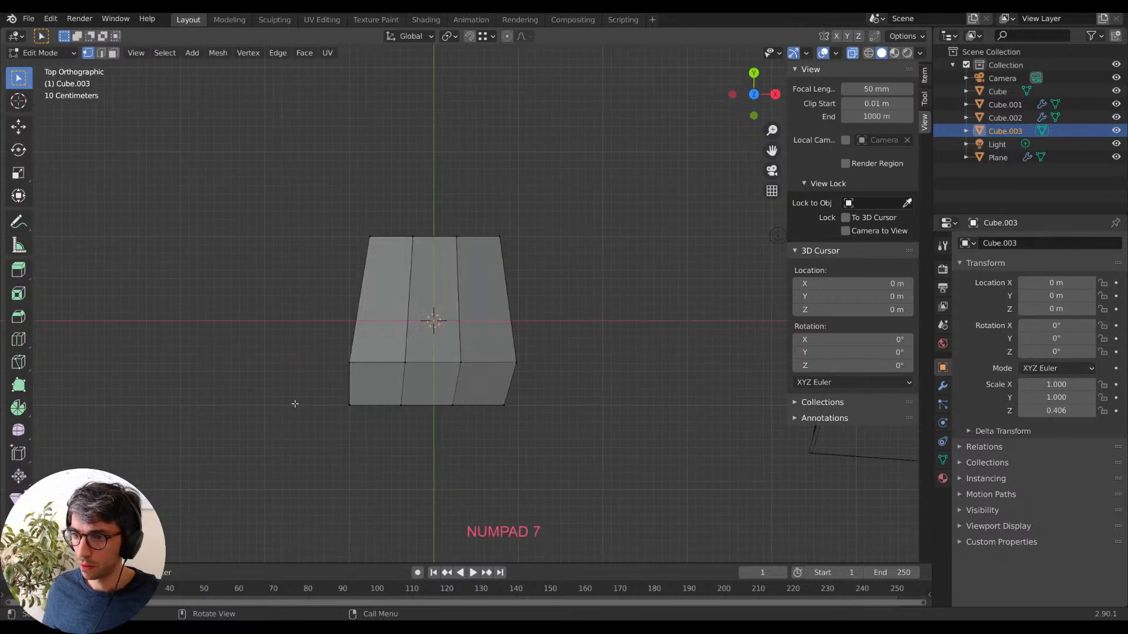
click(351, 406)
key(g)
key(x)
click(382, 423)
Add a centred edge loop across the block's longer section and scale it up slightly to round the sides.
middle_drag(464, 453, 403, 413)
key(KP_7)
key(shift+KP_7)
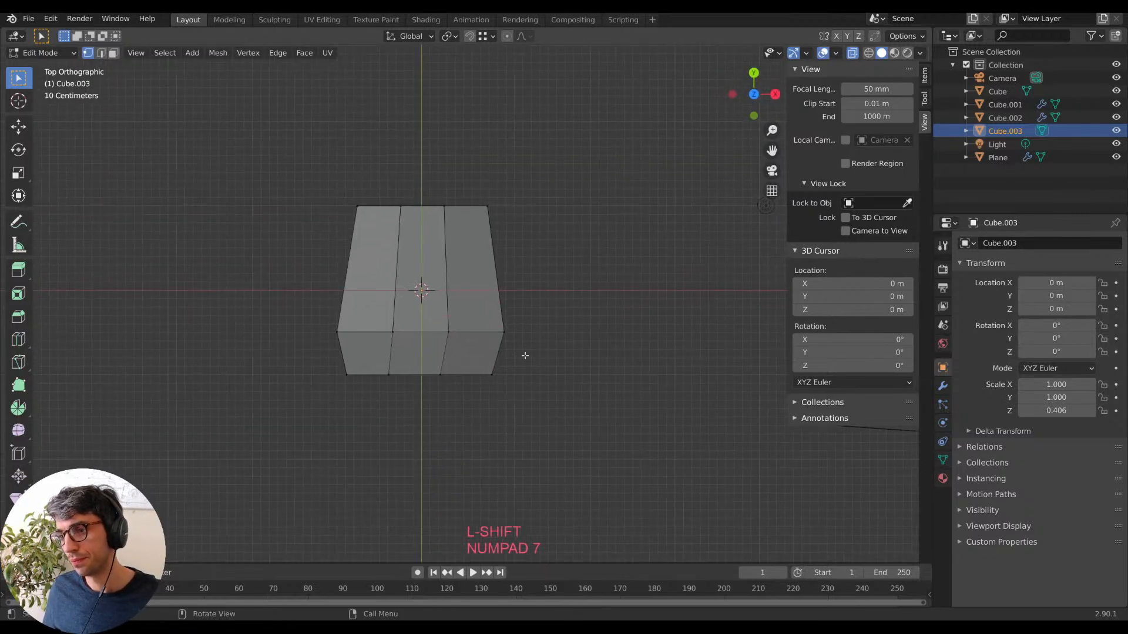
shift+middle_drag(539, 367, 511, 339)
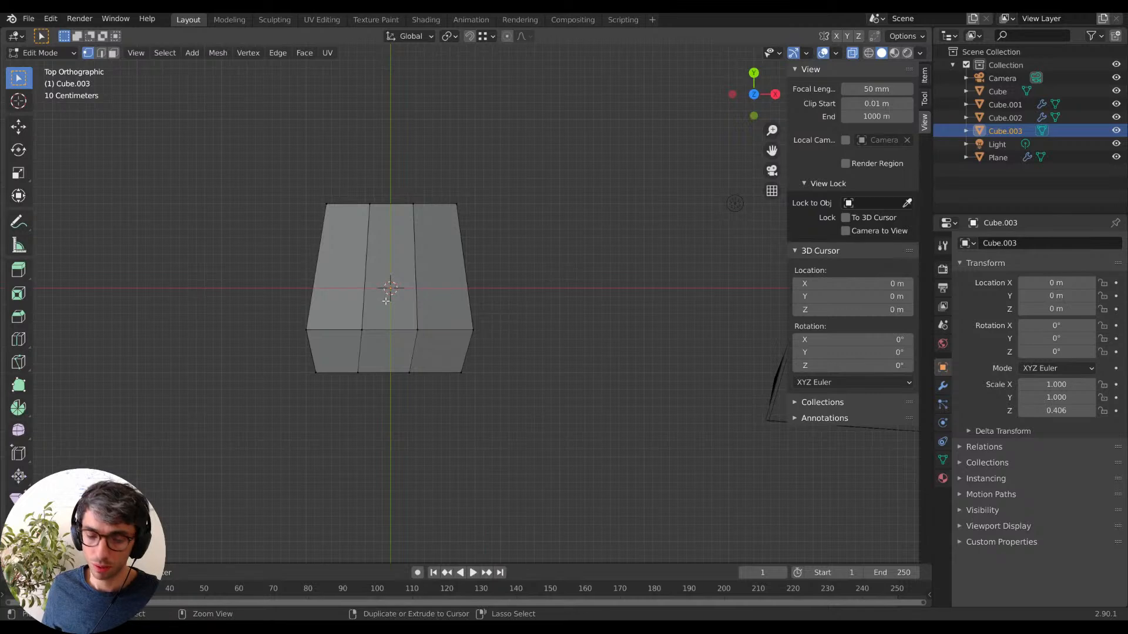
key(ctrl+r)
click(429, 259)
right_click(429, 259)
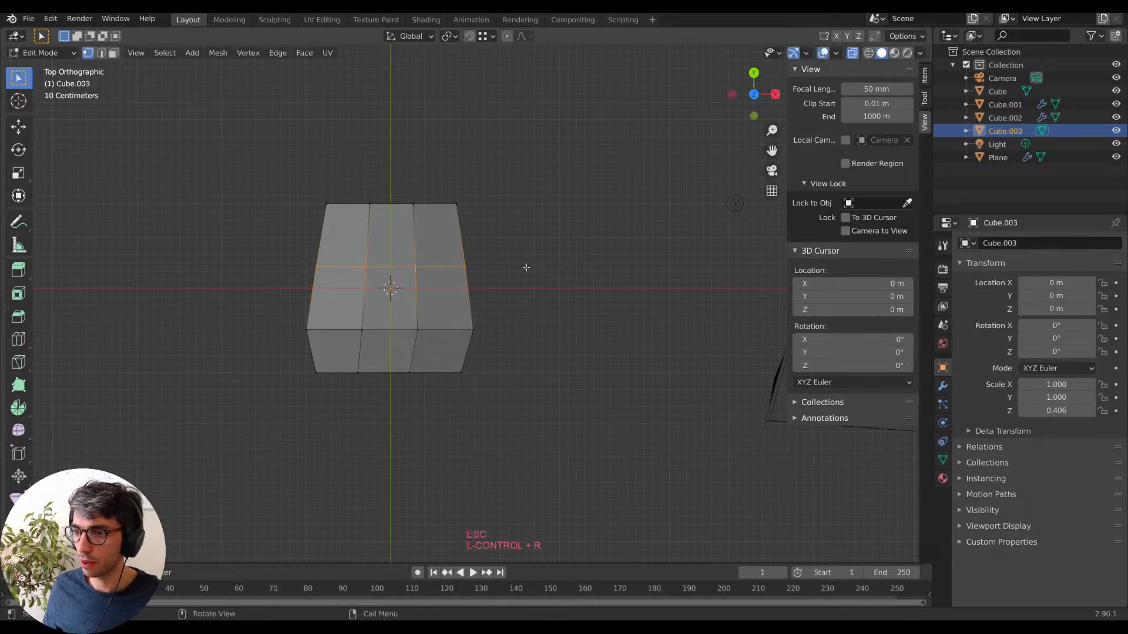
key(s)
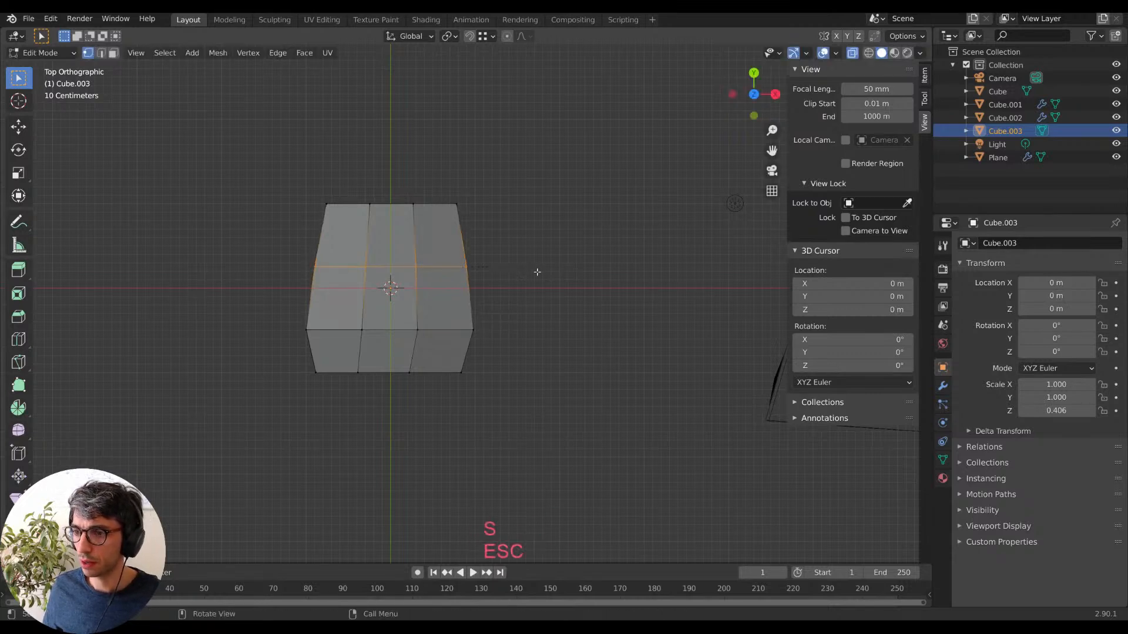
key(s)
click(540, 283)
Leave Edit Mode, inspect the rounded block from several angles, and align the view to the top.
middle_drag(541, 285, 432, 191)
key(Tab)
key(Tab)
key(Tab)
key(Tab)
key(Tab)
middle_drag(375, 250, 513, 353)
key(KP_7)
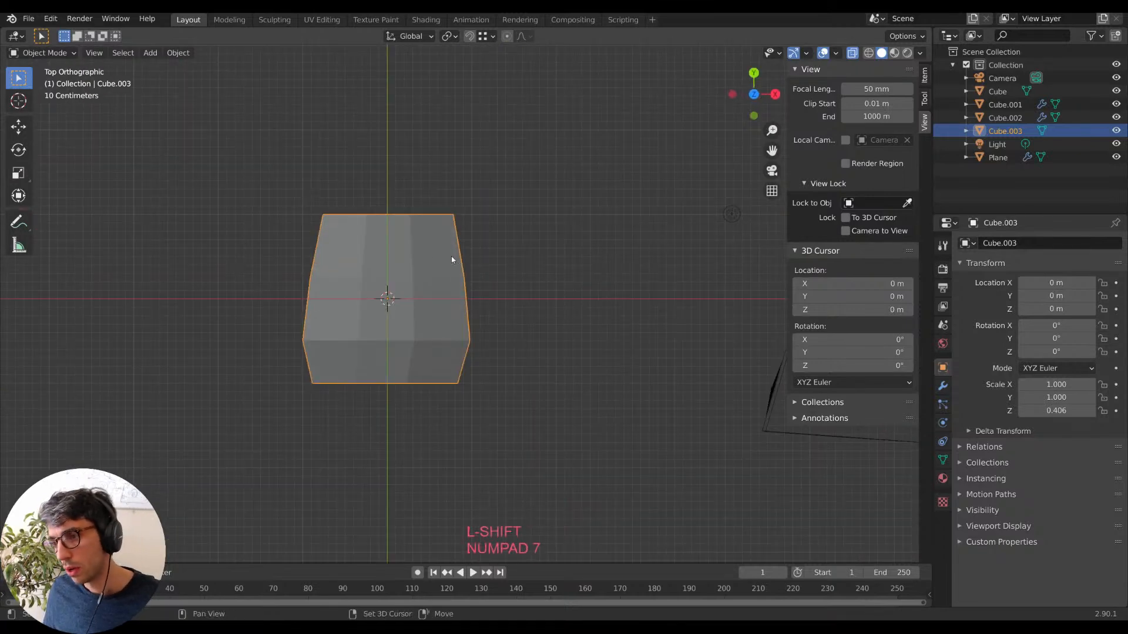
Add a new cube and move it about 2.34 m along positive X, beside the tapered block.
key(shift+a)
mouse_move(435, 263)
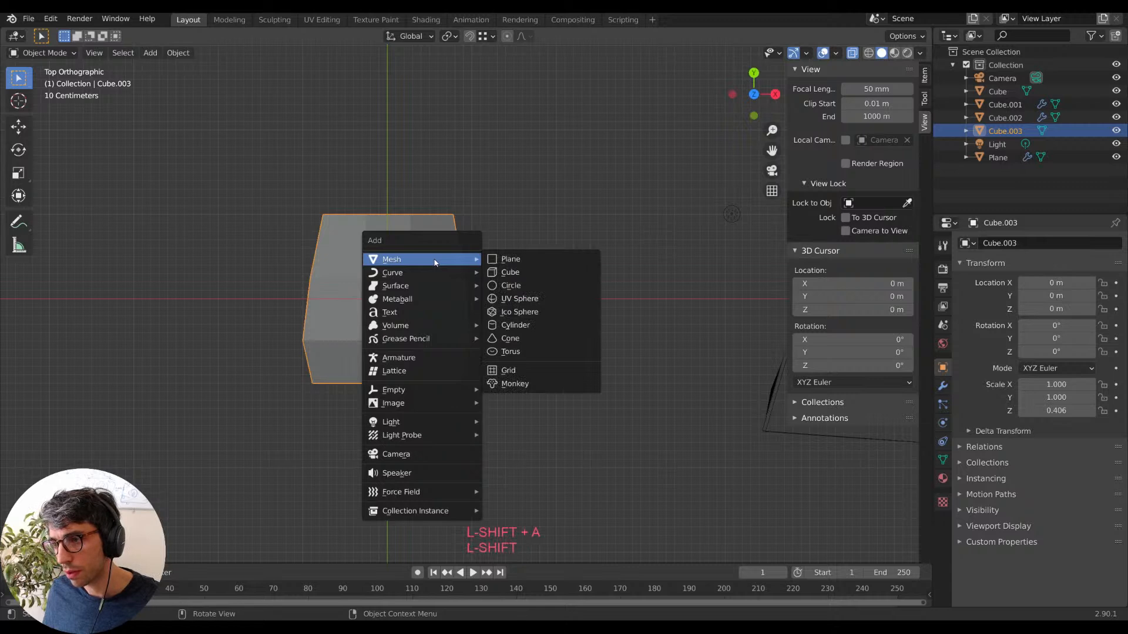
click(533, 274)
key(g)
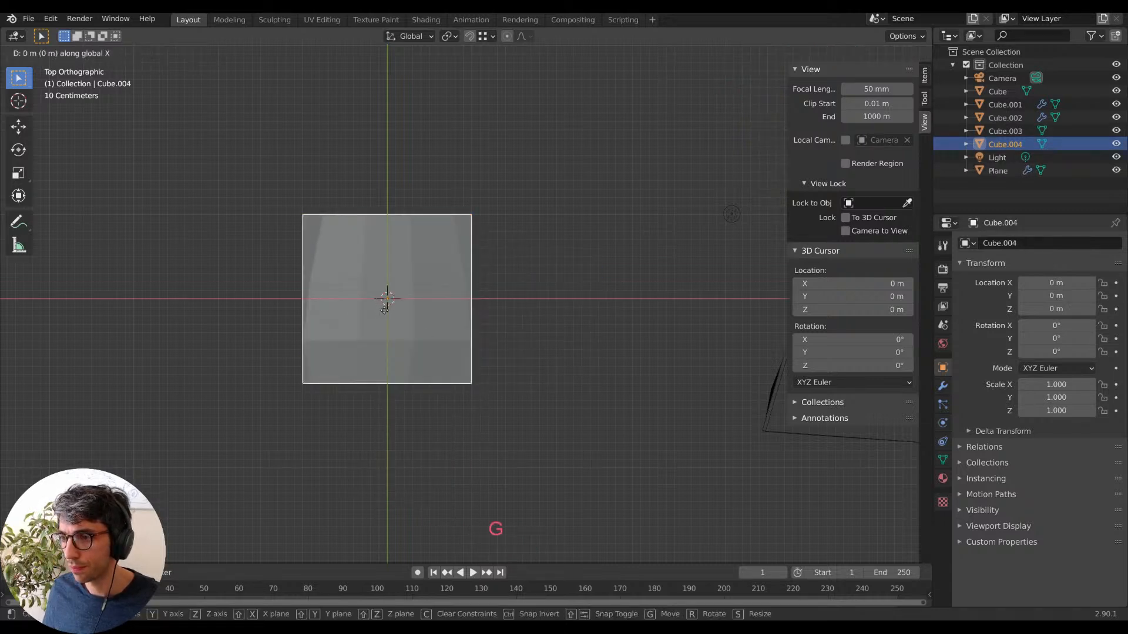
key(x)
click(583, 311)
shift+middle_drag(738, 316, 648, 300)
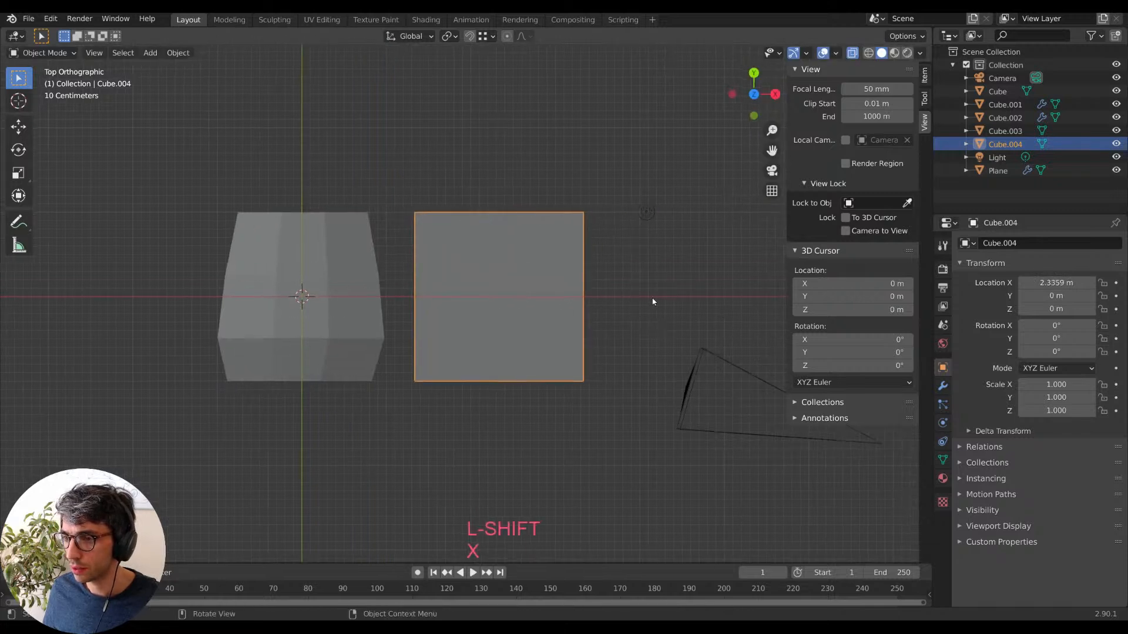
Narrow the new cube along X to about 0.39, and scale it uniformly to about 0.61.
key(s)
key(x)
click(558, 300)
shift+middle_drag(553, 307, 575, 300)
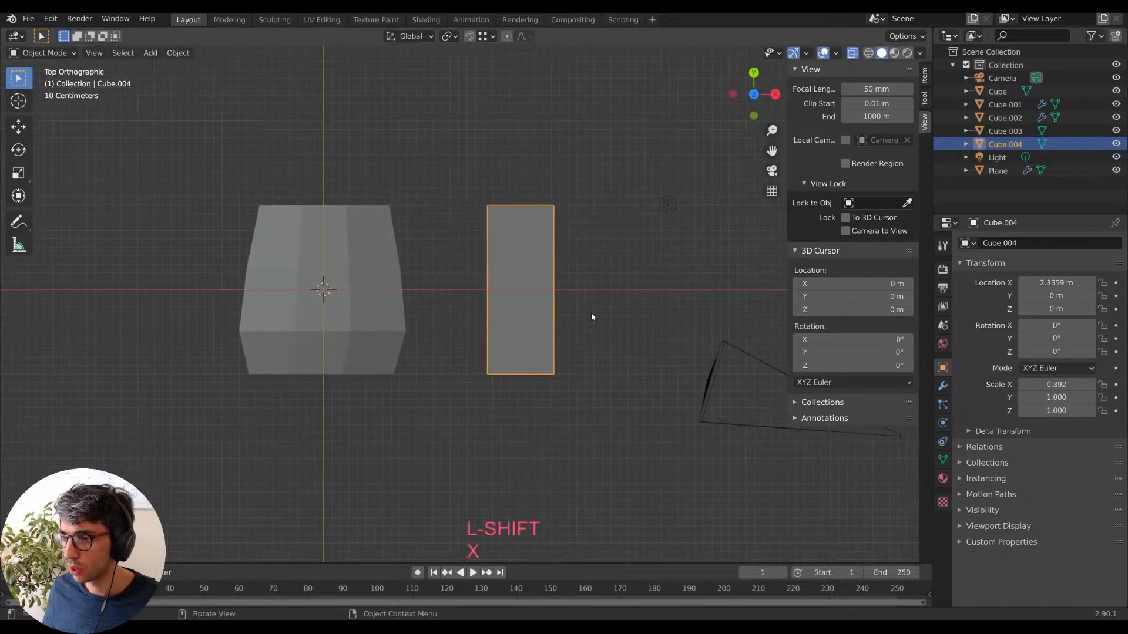
key(s)
click(577, 299)
In Edit Mode, move the new block's front vertices on the positive X side about 0.34 m along negative Y.
key(Tab)
shift+middle_drag(572, 321, 570, 326)
key(alt+a)
key(b)
drag(566, 331, 529, 375)
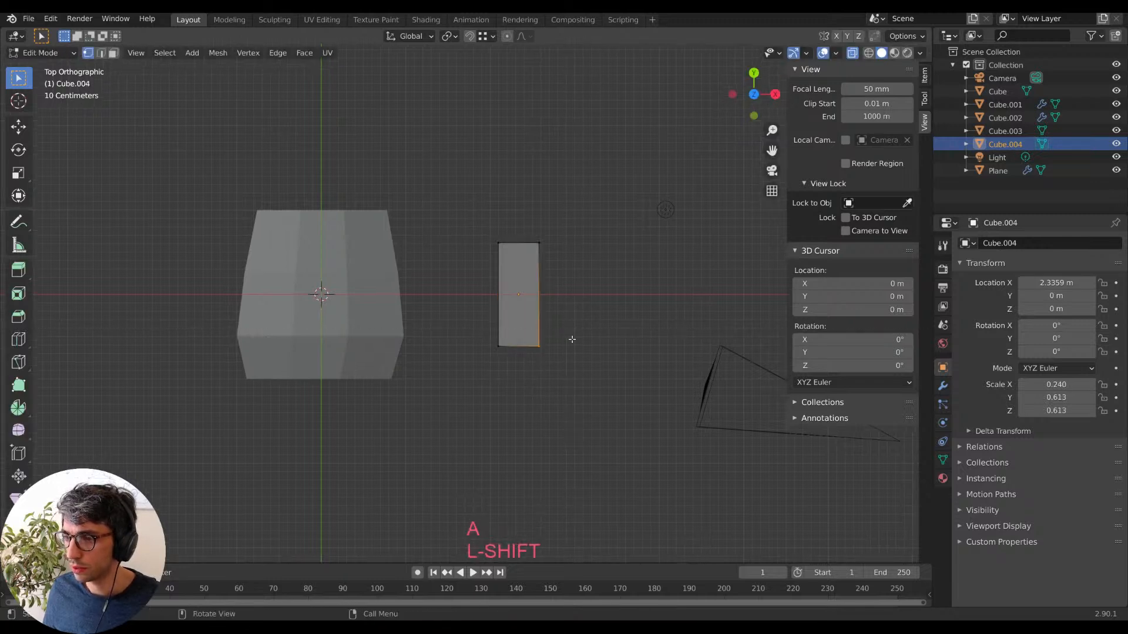
shift+middle_drag(566, 331, 555, 350)
key(g)
key(y)
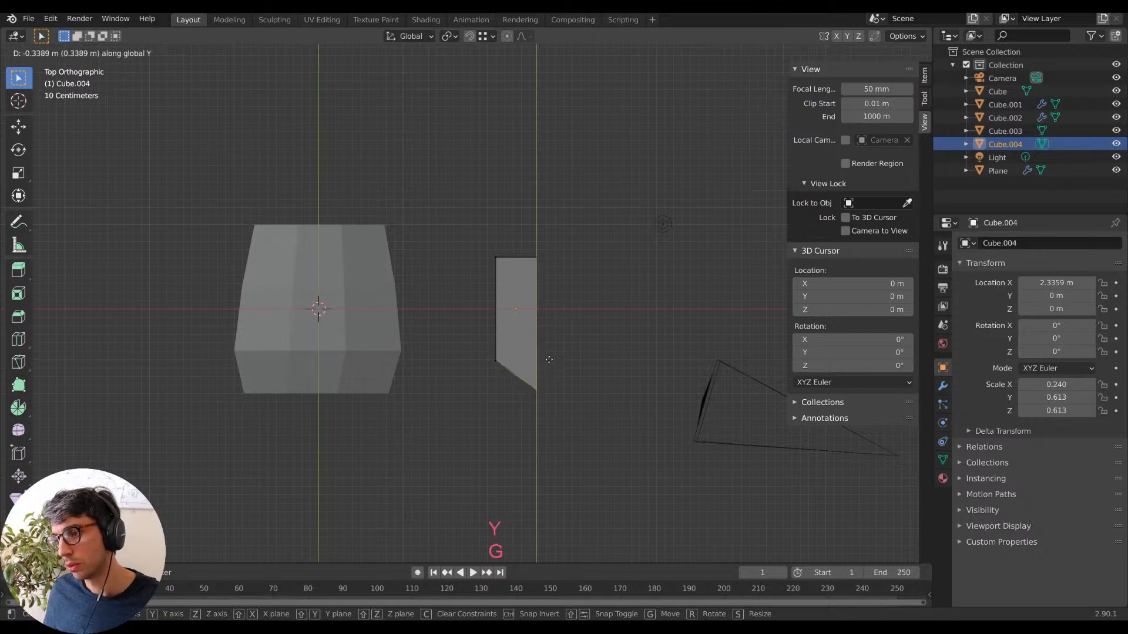
click(549, 359)
Check the slanted block in Object Mode and return to Edit Mode with its mesh deselected.
key(Tab)
shift+middle_drag(549, 359, 539, 345)
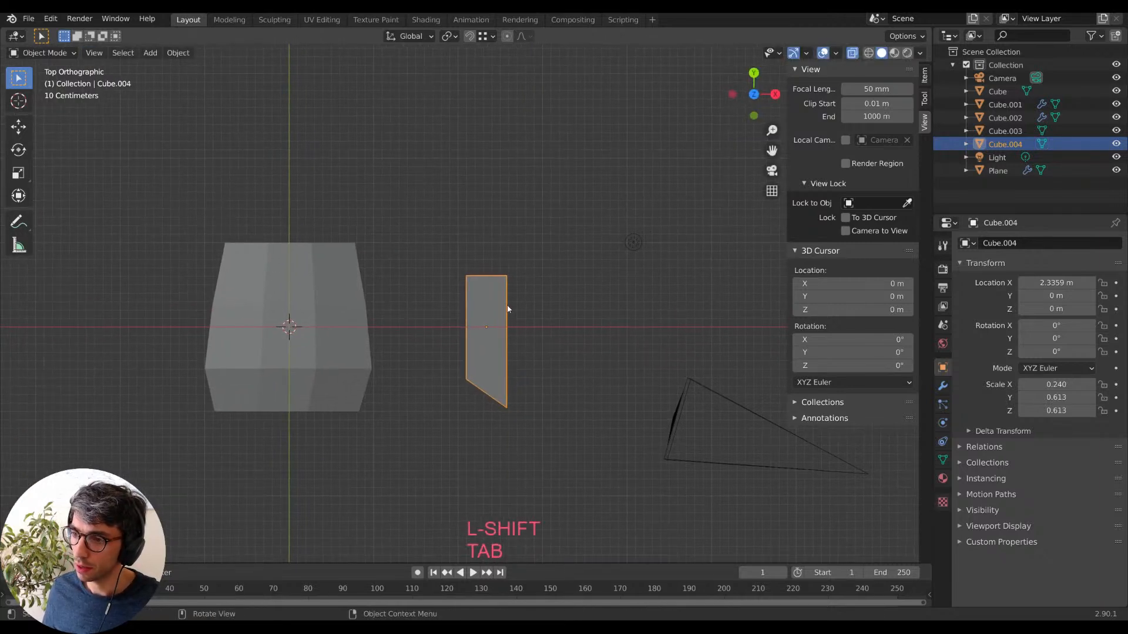
key(Tab)
shift+middle_drag(528, 288, 575, 304)
key(a)
key(a)
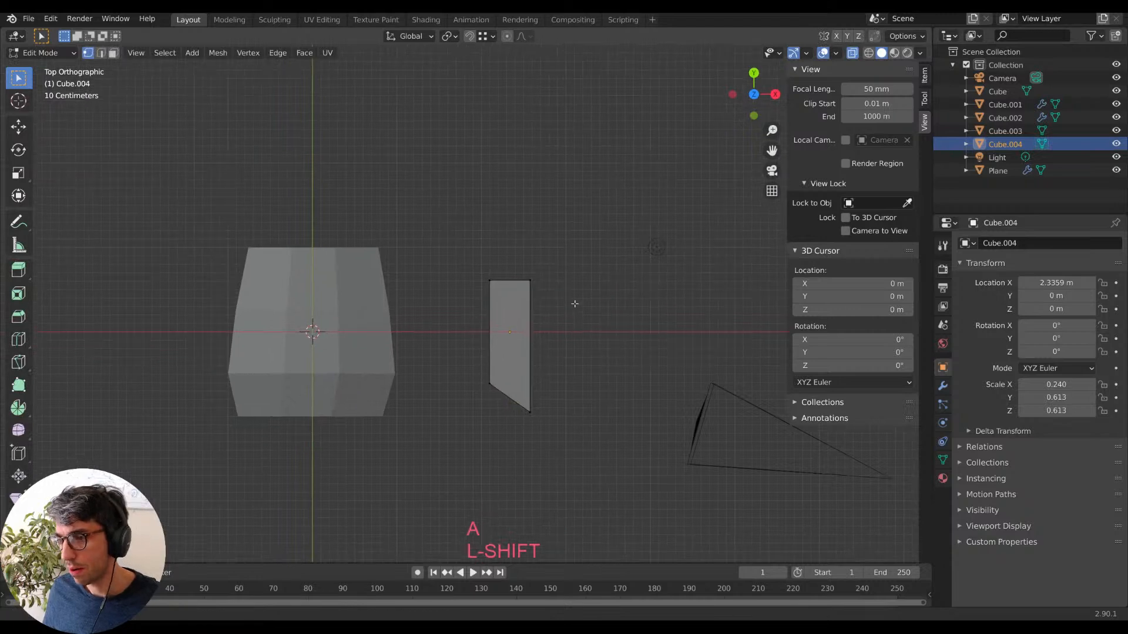
Try to move the outer corner vertices at the narrow block's slanted end along Z.
key(a)
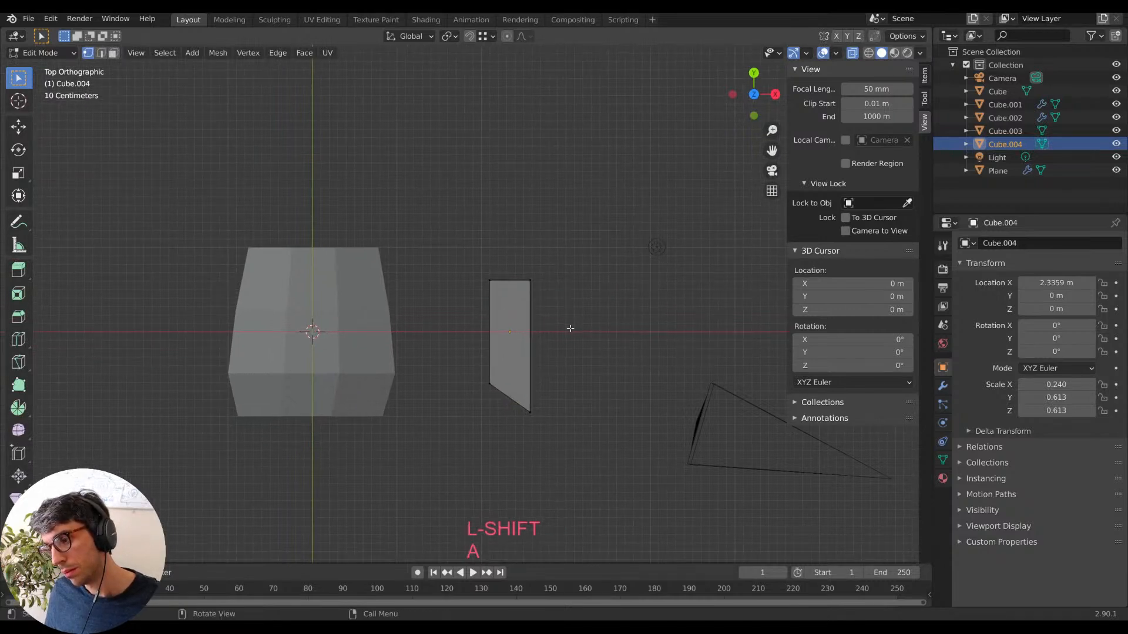
key(b)
drag(519, 396, 553, 435)
key(g)
key(z)
key(Escape)
key(g)
key(z)
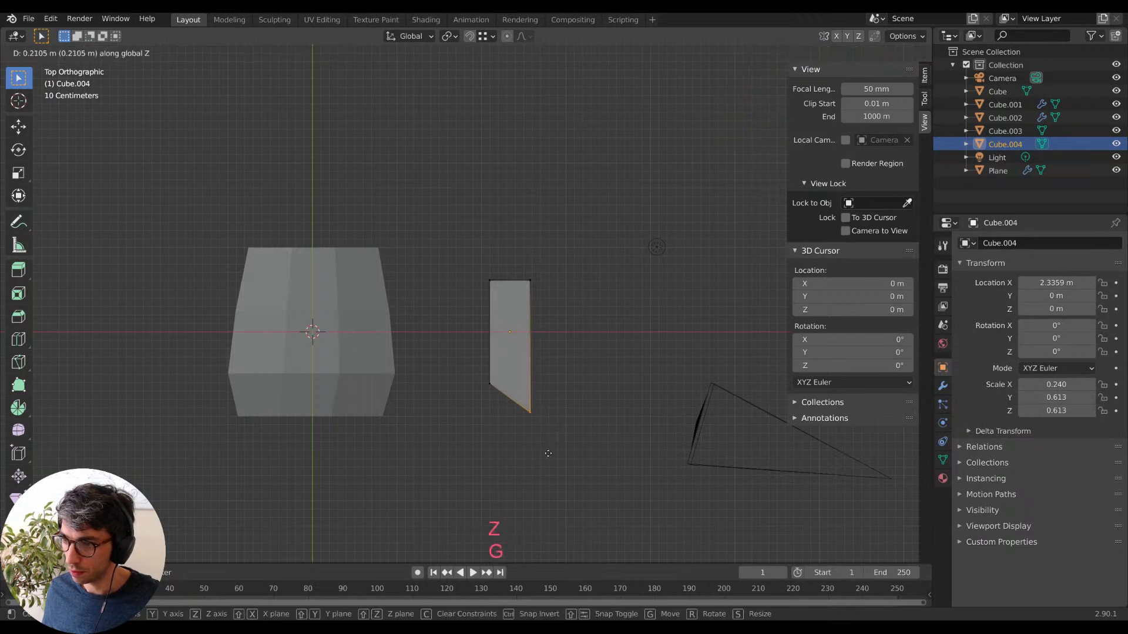
click(554, 399)
middle_drag(554, 393, 562, 384)
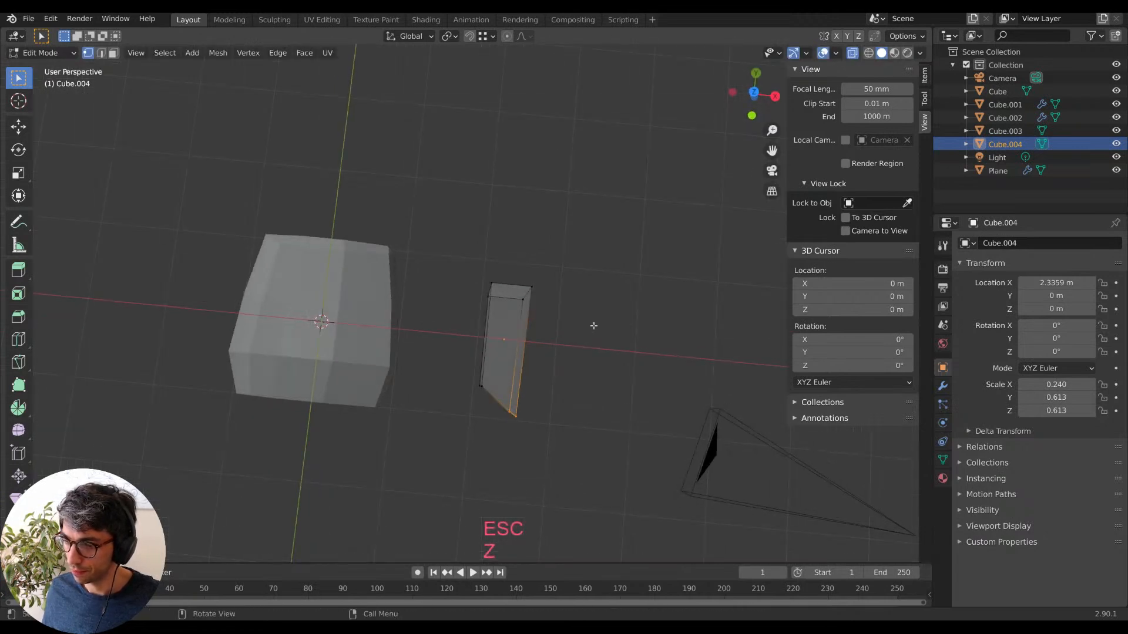
Move the outer corner vertices at the narrow block's slanted end further out along negative Y to lengthen the point.
key(KP_7)
key(a)
key(b)
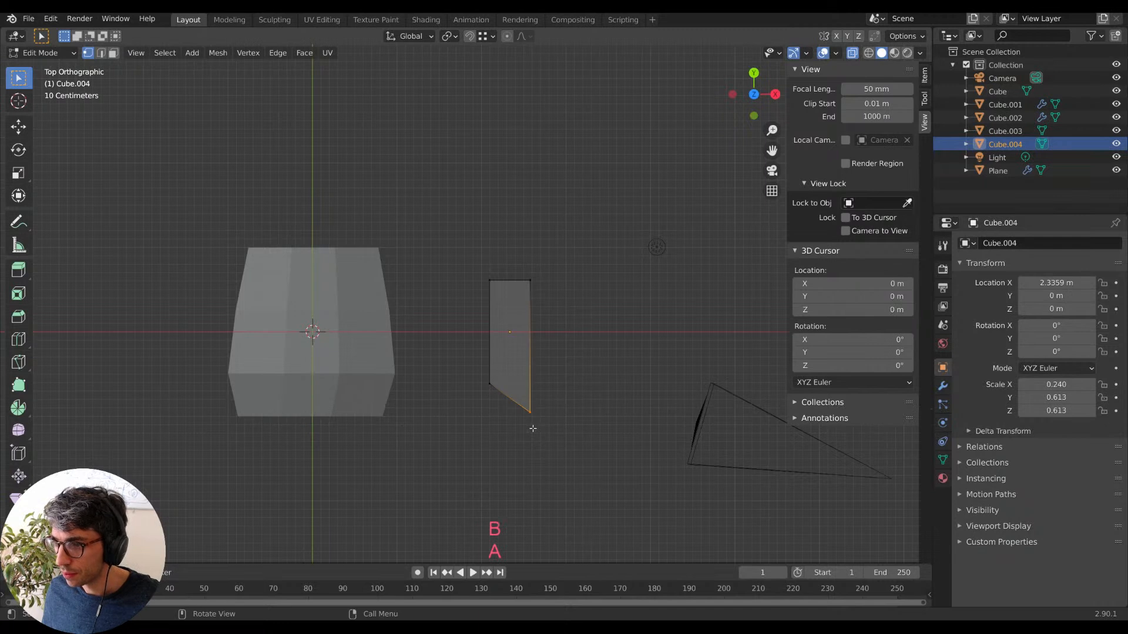
key(g)
key(y)
click(530, 449)
Add a loop cut across the middle of the narrow block and move its inner-side vertices along negative Y until the cut is nearly level.
shift+middle_drag(550, 410, 543, 307)
key(ctrl+r)
click(529, 352)
key(Escape)
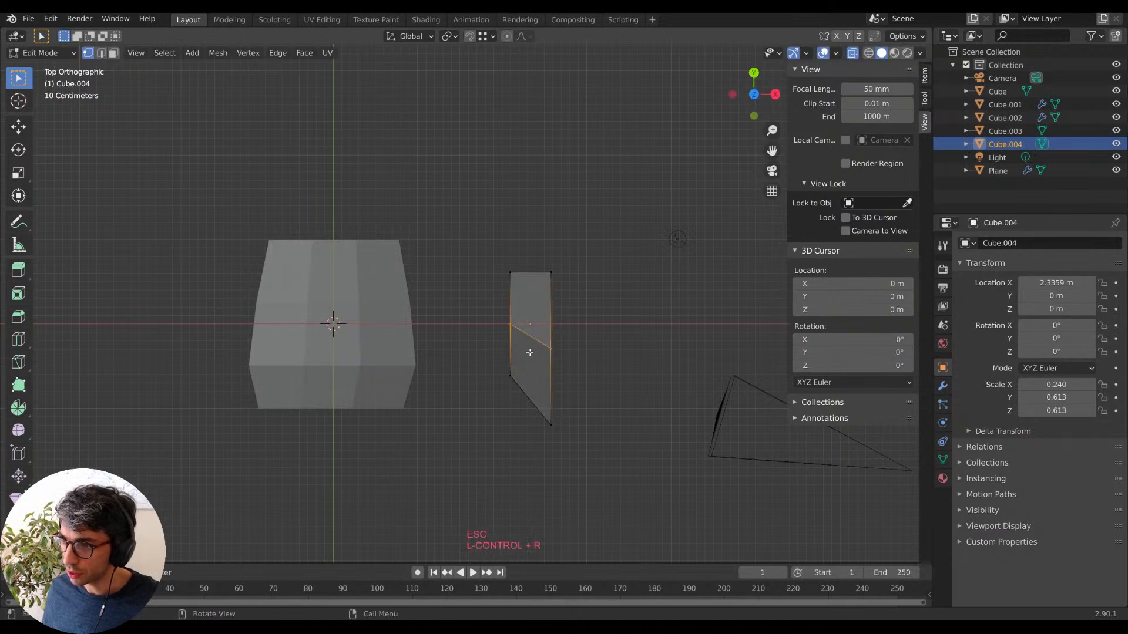
key(b)
drag(496, 326, 531, 339)
key(g)
key(y)
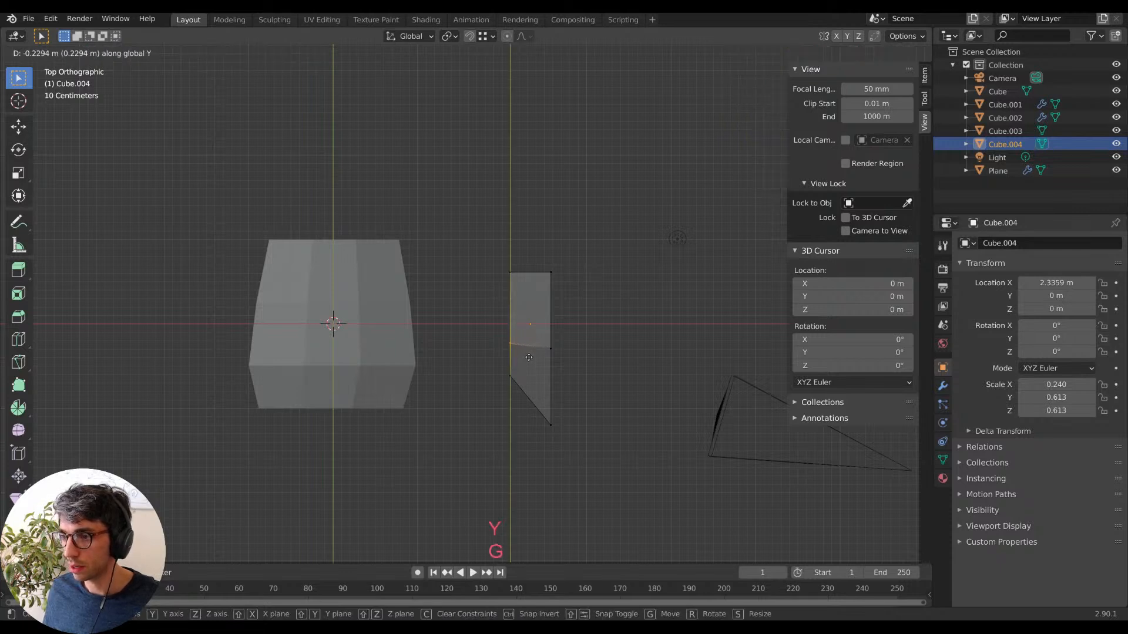
click(531, 360)
shift+middle_drag(578, 372, 574, 376)
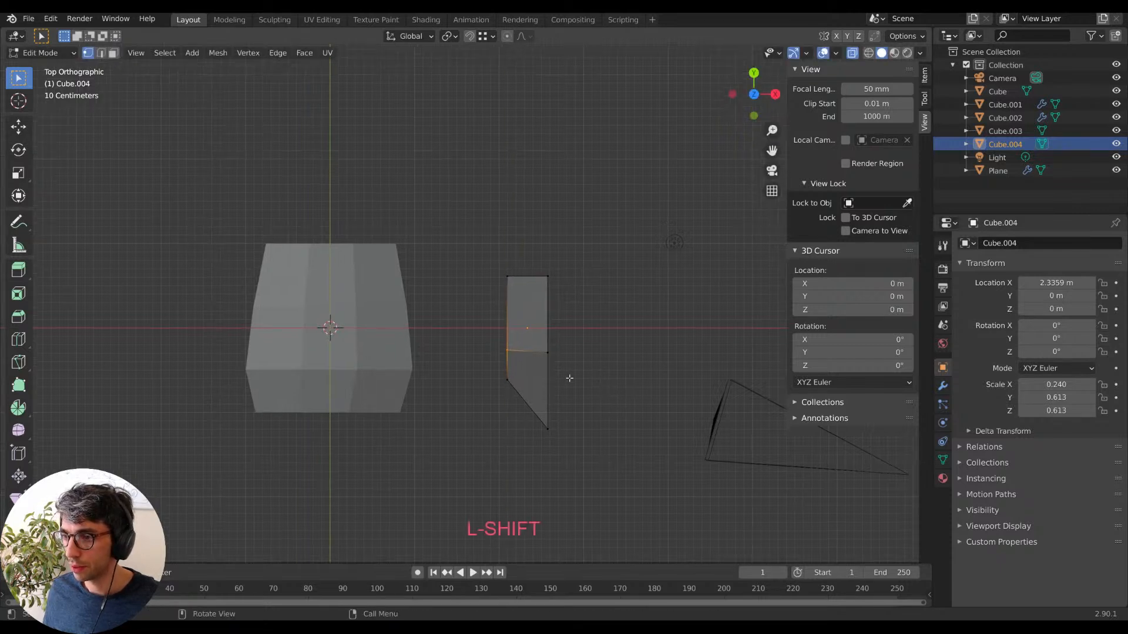
Add a second loop cut through the slanted section and straighten it by scaling it to 0 along Y.
key(ctrl+r)
click(517, 372)
key(Escape)
key(s)
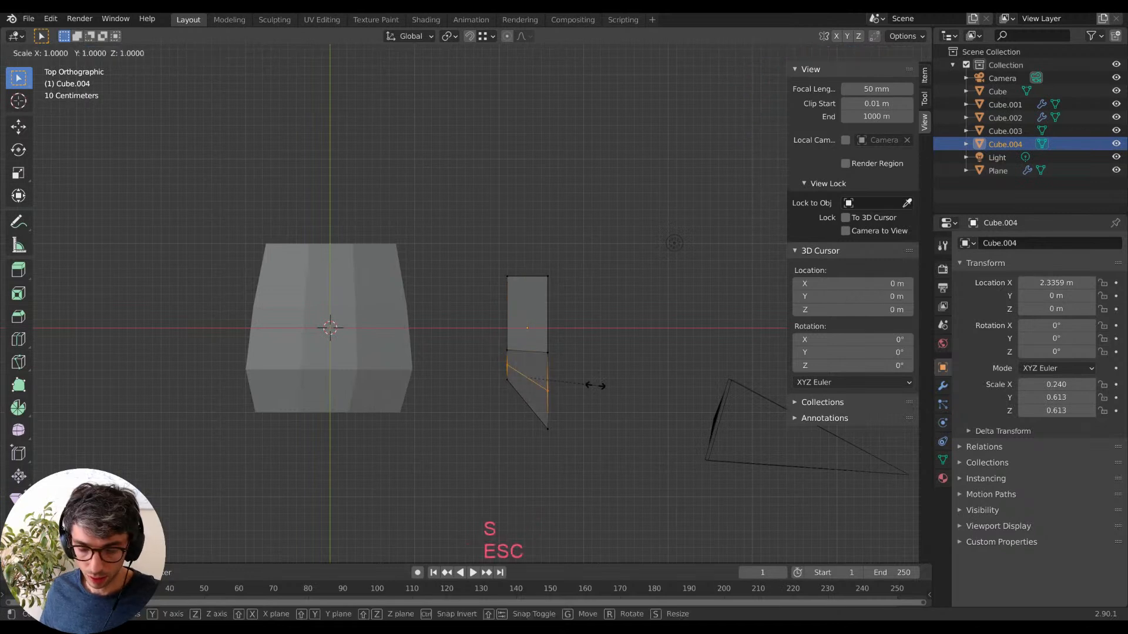
key(y)
key(KP_0)
key(Escape)
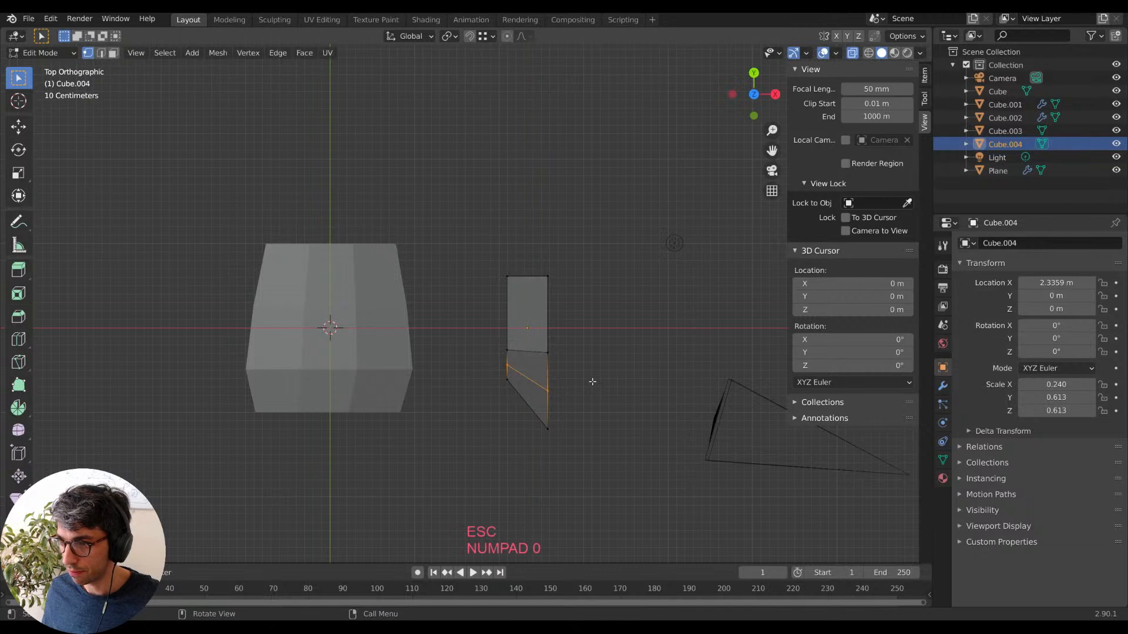
key(s)
key(y)
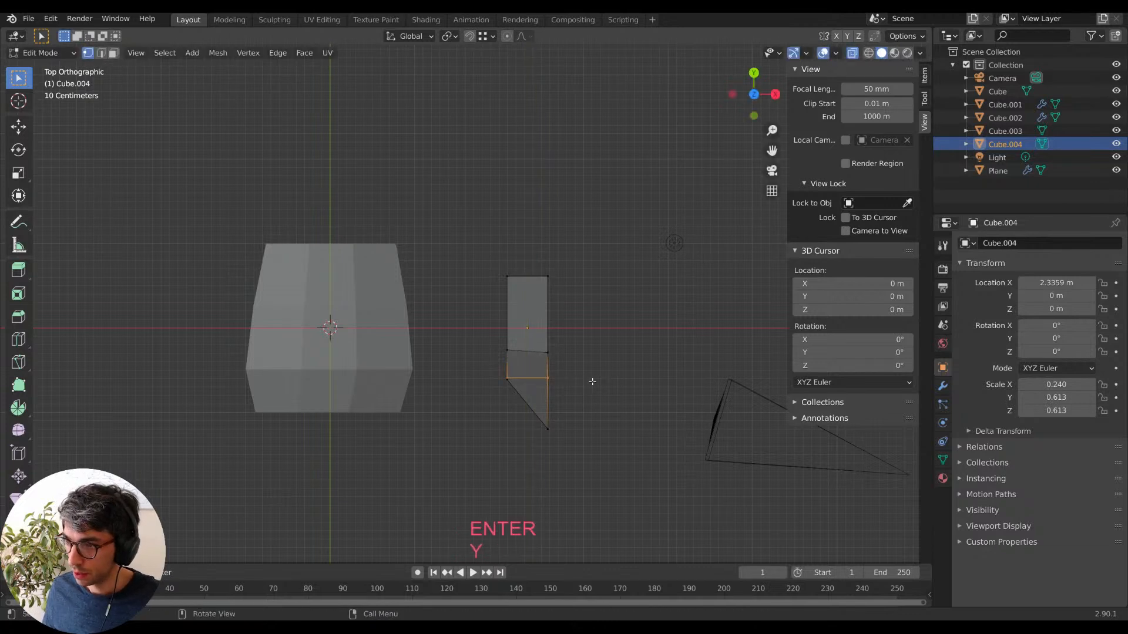
Move the second loop cut along positive Y so it sits above the start of the slanted end.
key(g)
key(y)
click(594, 368)
Straighten the first loop cut by scaling it to 0 along Y and move it about 0.2 m along positive Y.
key(b)
drag(483, 342, 584, 358)
key(s)
key(y)
key(0)
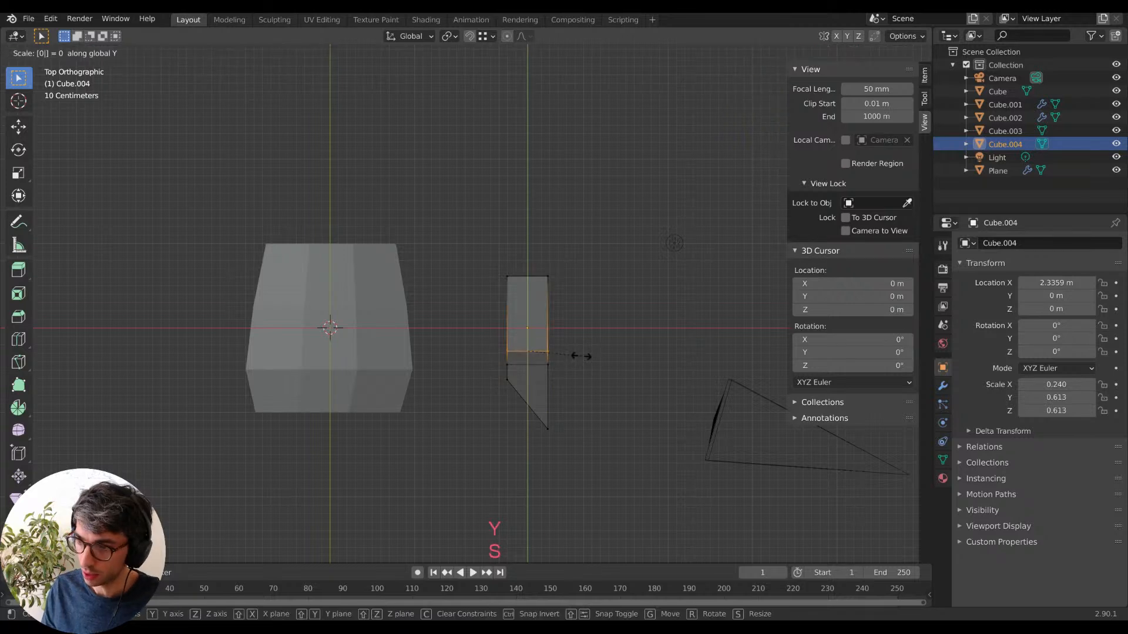
key(Return)
key(g)
key(y)
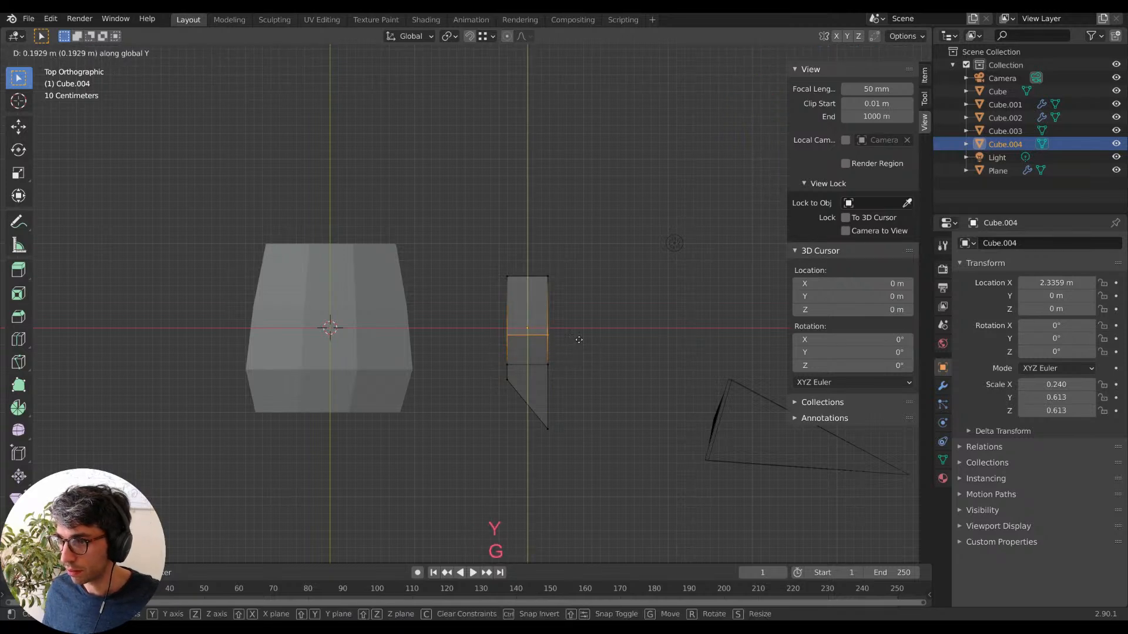
click(582, 339)
Move the outer and then the inner vertex of the second loop cut slightly along positive X.
shift+middle_drag(587, 375, 580, 365)
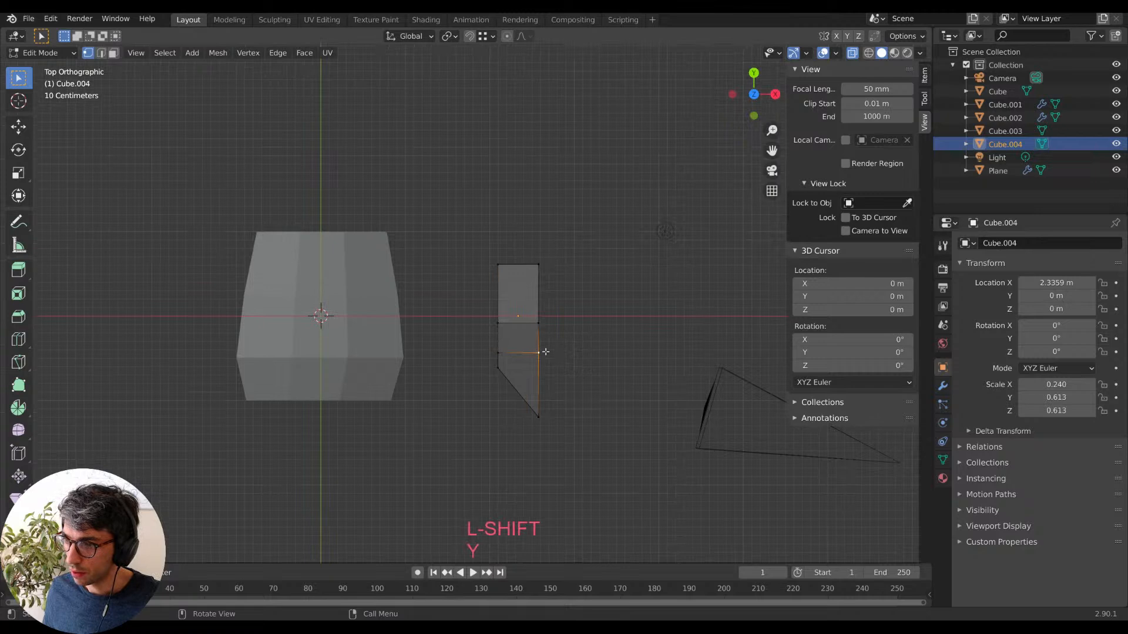
key(g)
key(x)
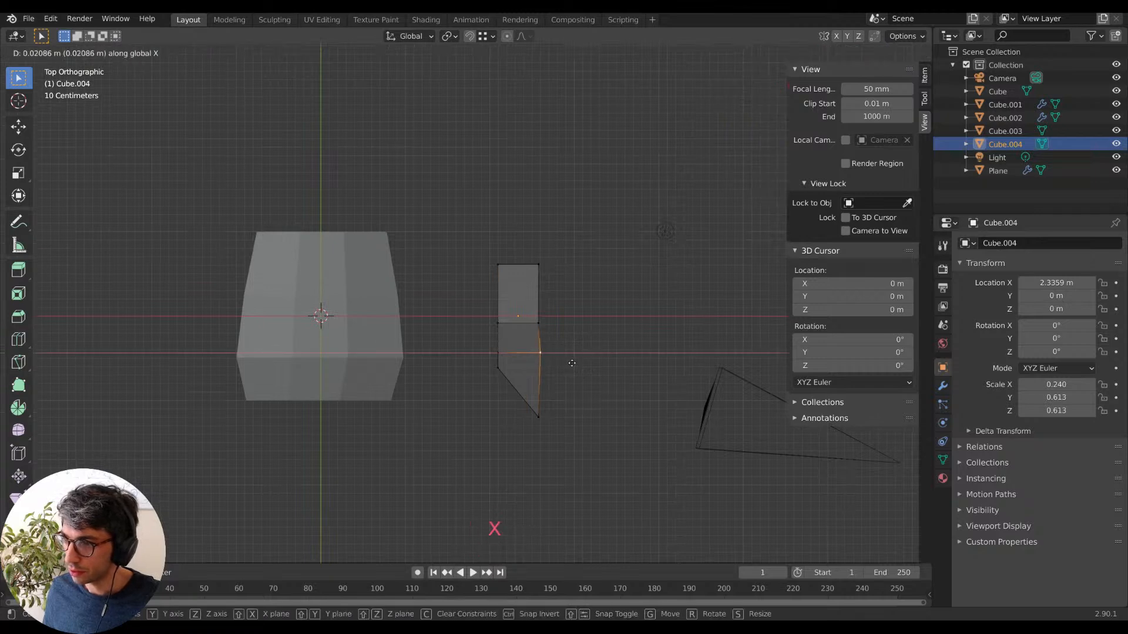
click(575, 364)
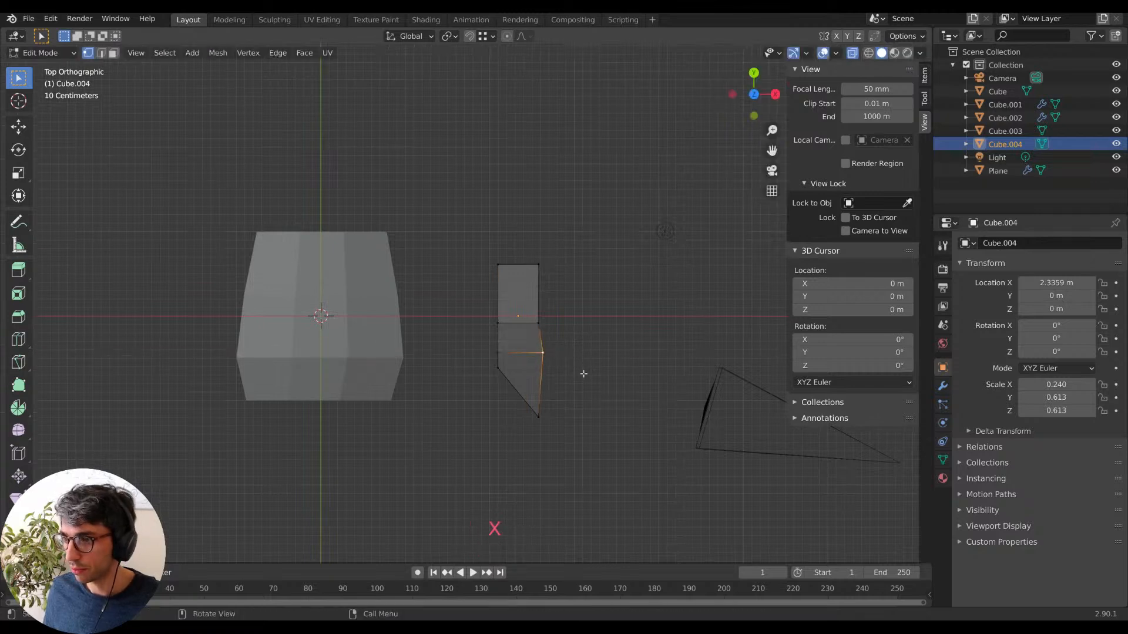
click(498, 353)
key(g)
key(y)
key(Escape)
key(x)
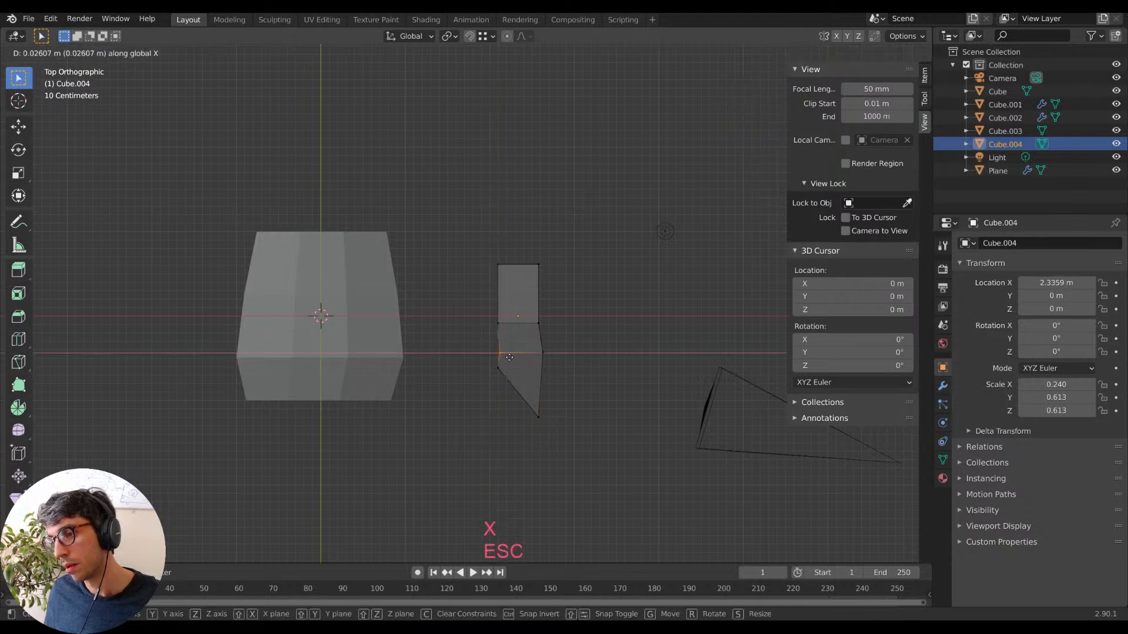
drag(534, 431, 533, 432)
shift+middle_drag(577, 415, 579, 412)
Box-select the inner-side vertices of the second loop cut and reposition them along X.
key(a)
key(b)
drag(513, 344, 497, 356)
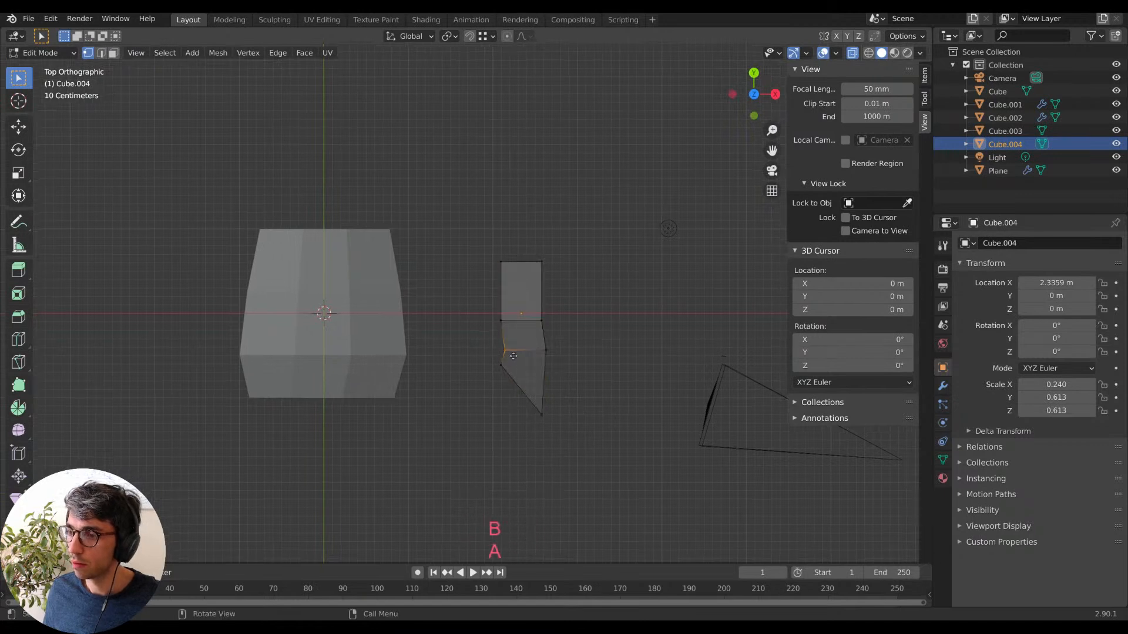
key(g)
key(x)
click(510, 359)
Move the tip vertices at the block's pointed end inward along X.
key(a)
key(a)
key(b)
drag(555, 412, 533, 424)
key(g)
key(x)
click(566, 413)
Examine the narrow block's shape from above and from a low side angle.
shift+middle_drag(565, 350, 572, 397)
key(Tab)
key(Tab)
shift+middle_drag(552, 317, 578, 328)
shift+middle_drag(613, 399, 610, 333)
key(a)
key(a)
key(b)
drag(479, 315, 609, 388)
click(608, 383)
middle_drag(608, 384, 587, 208)
middle_drag(579, 401, 586, 359)
key(KP_7)
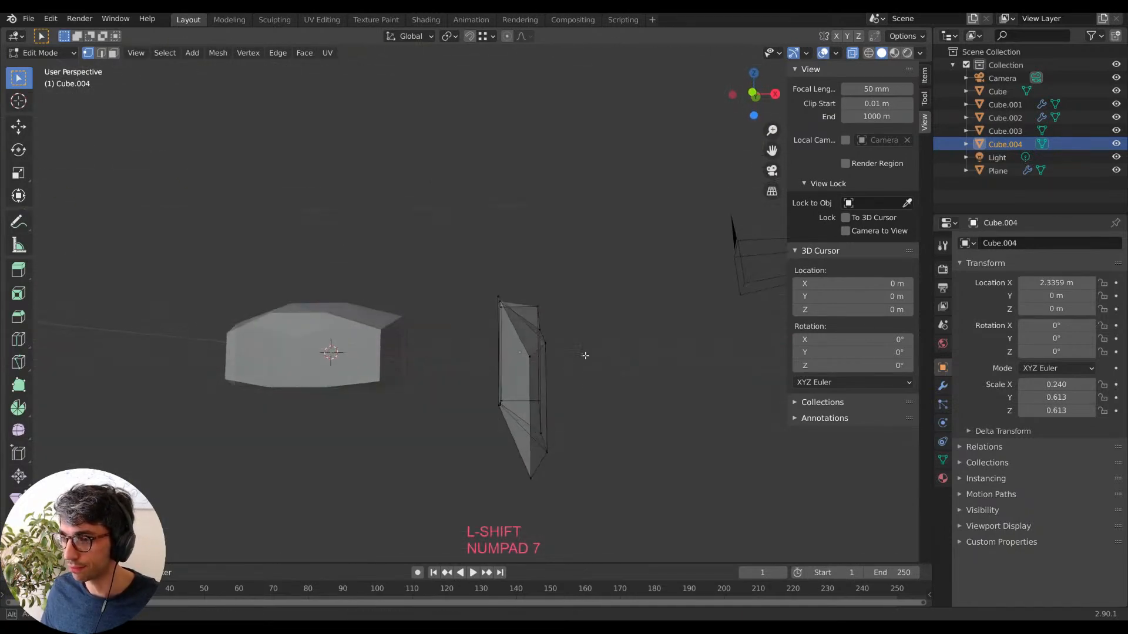
Level the narrow block's upper vertices in the front view by scaling them to 0 along Z.
scroll(587, 362, up, 1)
key(KP_1)
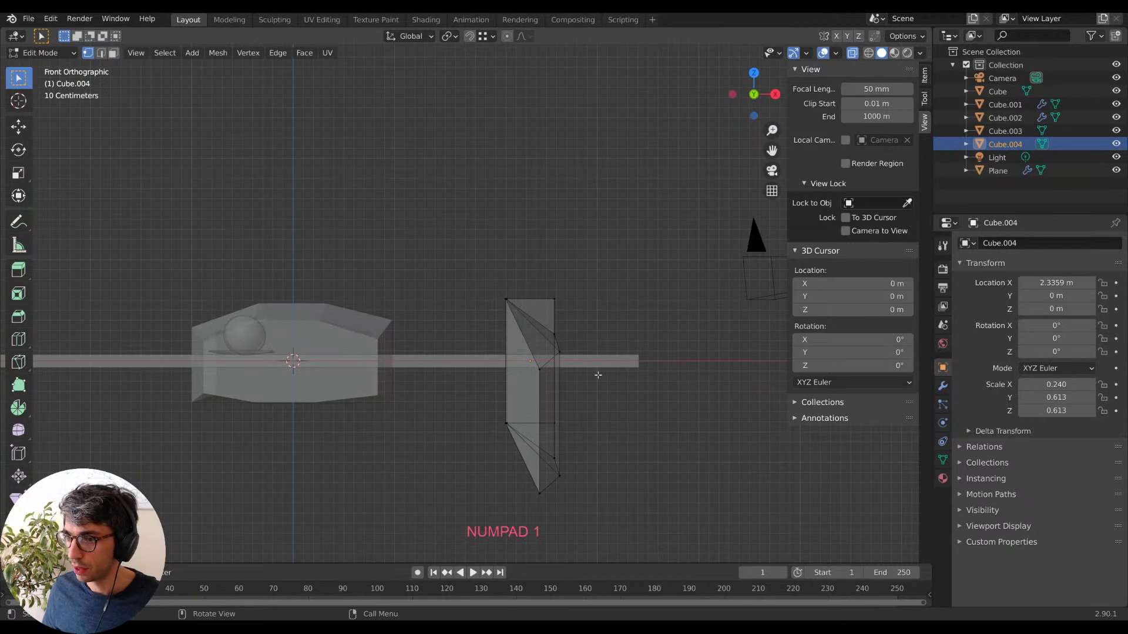
drag(444, 222, 619, 388)
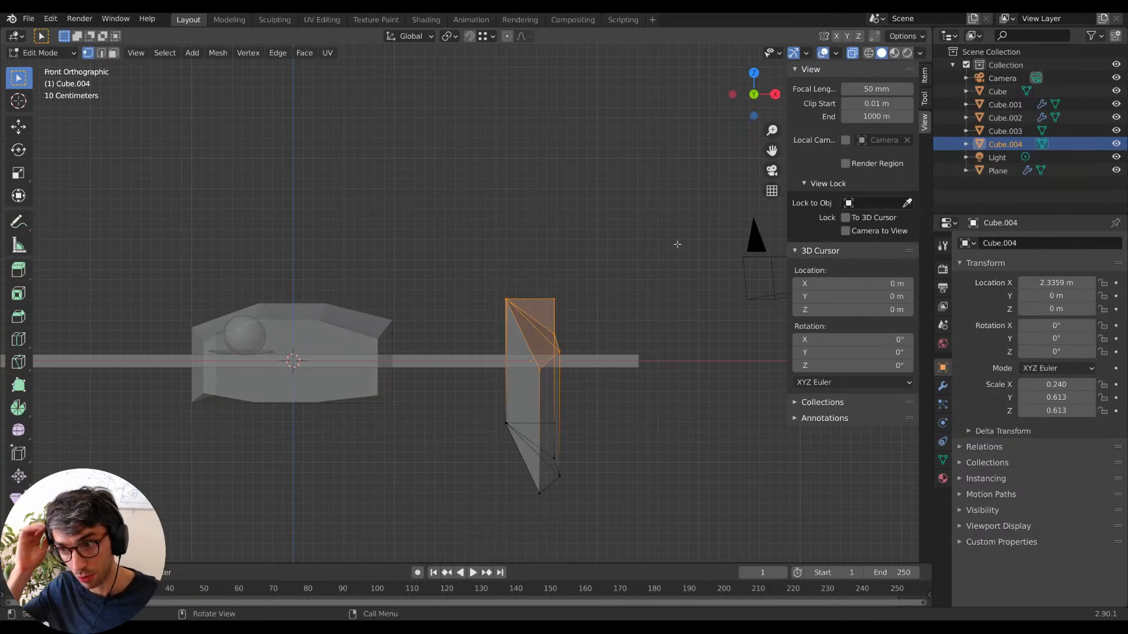
key(s)
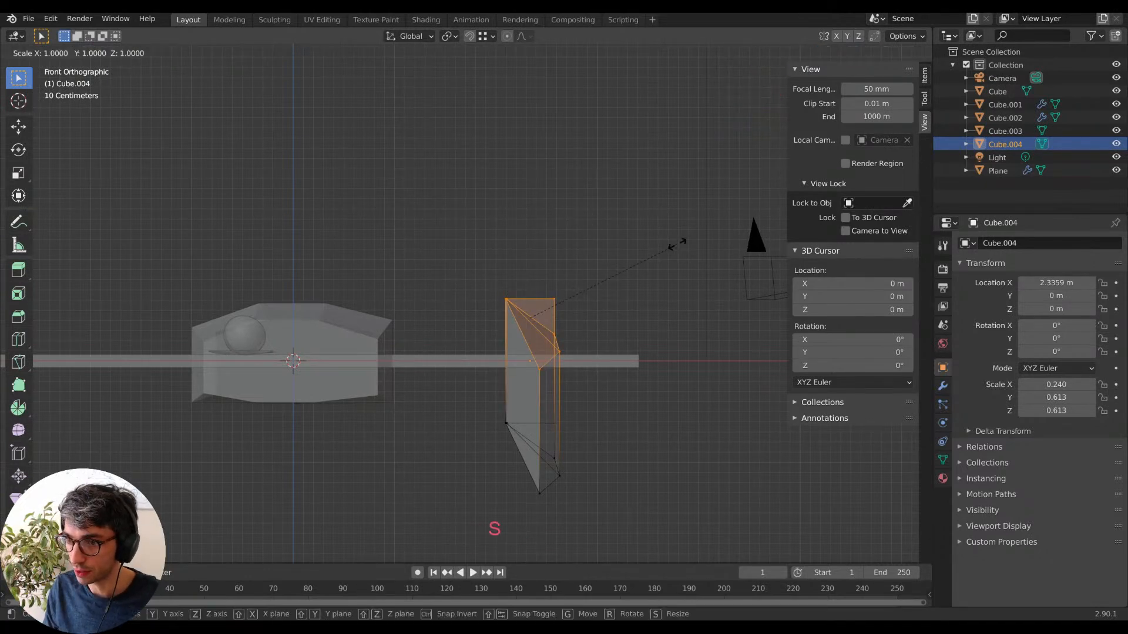
key(z)
key(KP_0)
key(Return)
Level the narrow block's lower vertices in the front view by scaling them to 0 along Z.
key(a)
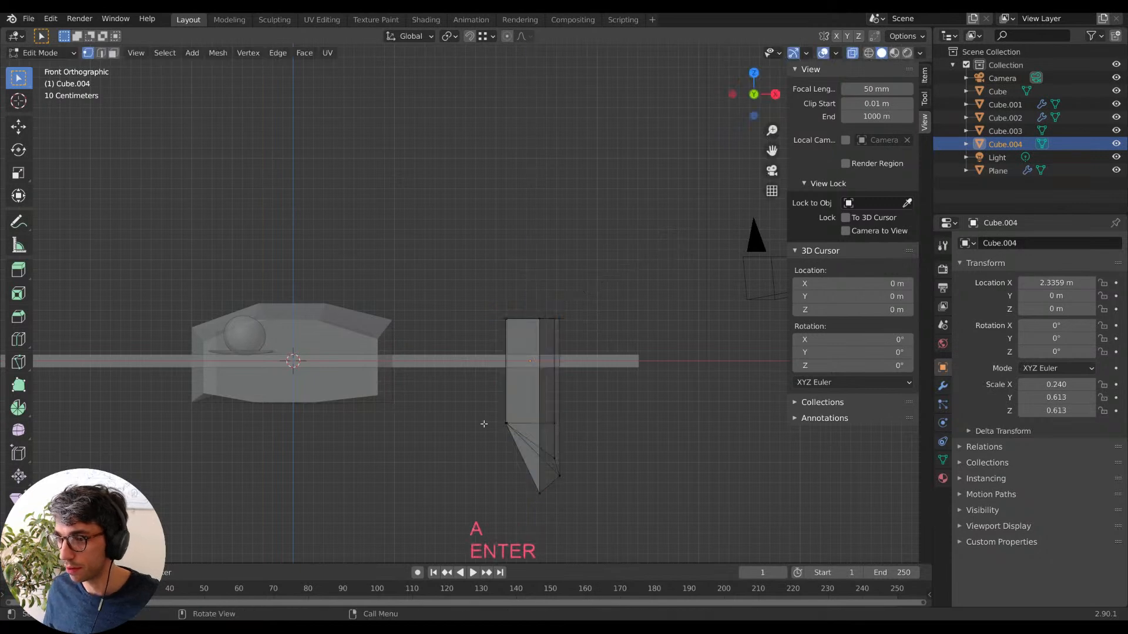
key(b)
drag(464, 412, 588, 495)
key(z)
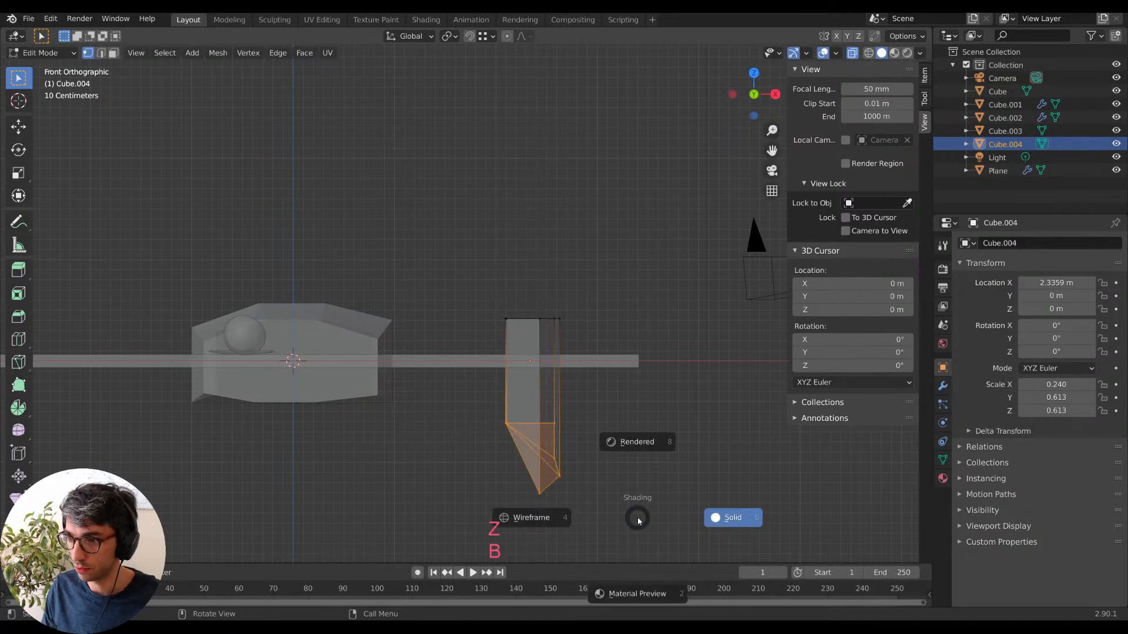
key(Escape)
key(s)
key(z)
key(KP_0)
key(Return)
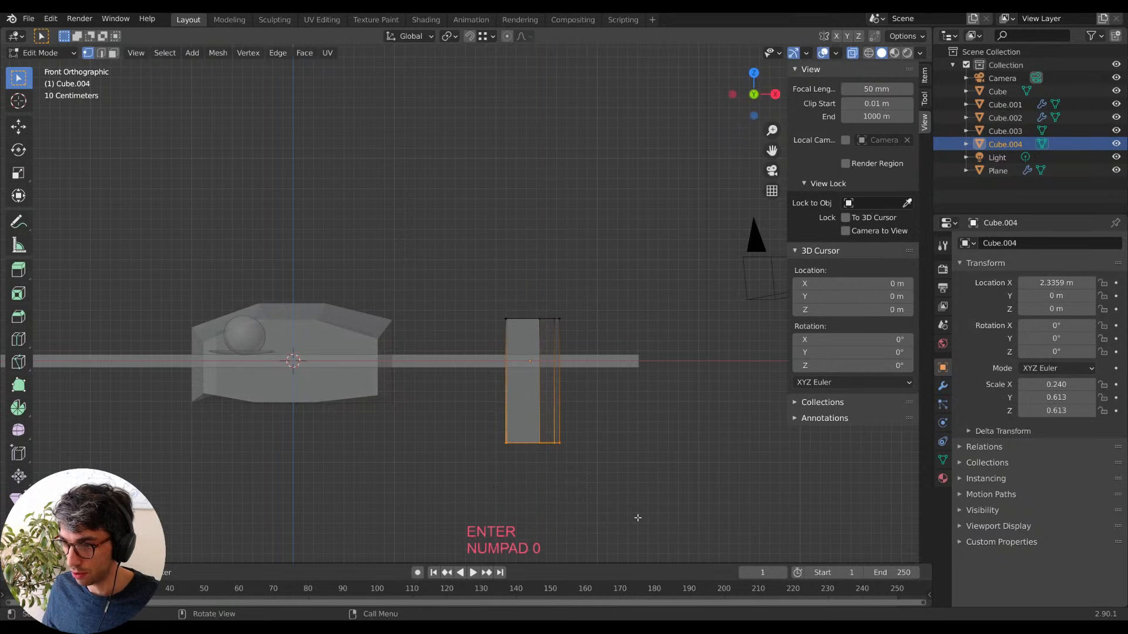
Raise the leveled underside vertices along Z to make the narrow block thinner.
key(g)
key(z)
click(615, 373)
key(Tab)
middle_drag(605, 320, 620, 351)
key(Tab)
key(g)
key(z)
click(623, 319)
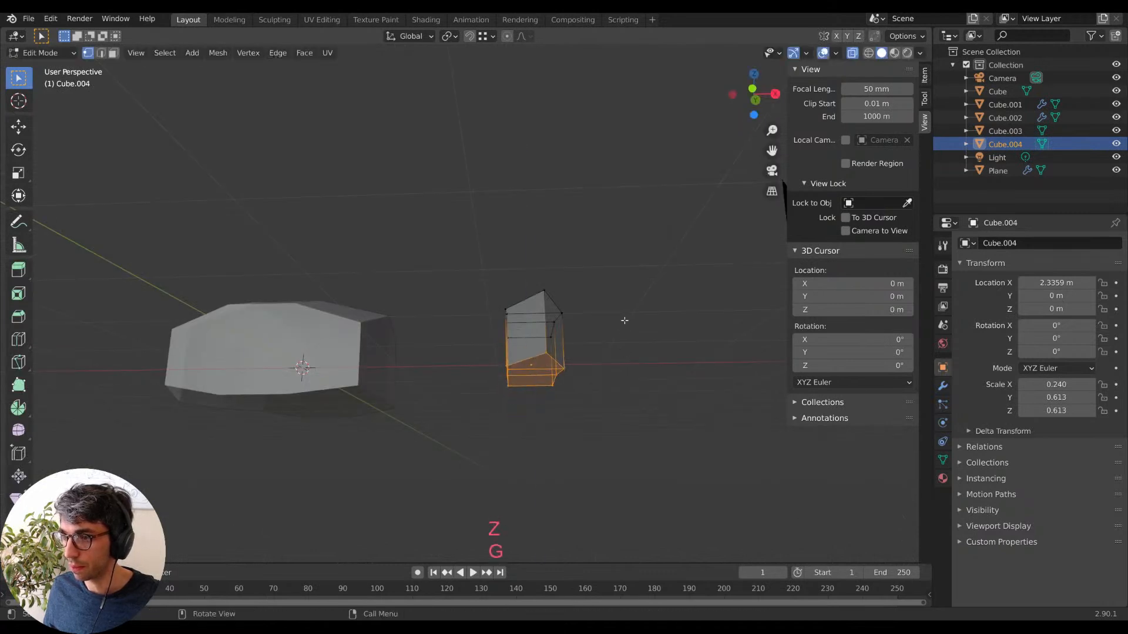
key(g)
key(z)
click(627, 305)
Add a loop cut around the narrow block's mid-height and move its vertices on one long side along X.
middle_drag(627, 305, 511, 308)
key(ctrl+r)
click(561, 340)
key(Escape)
click(499, 360)
shift+click(546, 359)
key(g)
key(x)
click(603, 369)
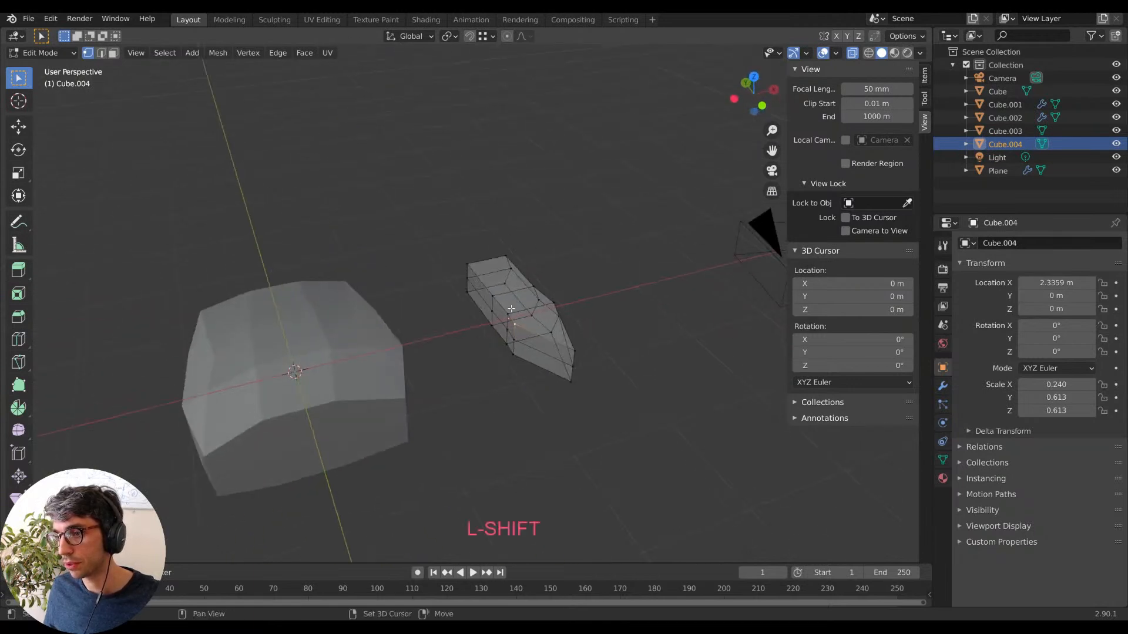
Select the mid-height vertices on the opposite long side and move them along X.
shift+click(491, 334)
shift+click(506, 348)
shift+click(513, 356)
middle_drag(660, 391, 620, 364)
key(g)
key(x)
middle_drag(618, 369, 630, 309)
click(629, 350)
Pull the upper and lower vertices of the pointed tip back along Y to sharpen the point.
key(Tab)
key(Tab)
key(g)
key(y)
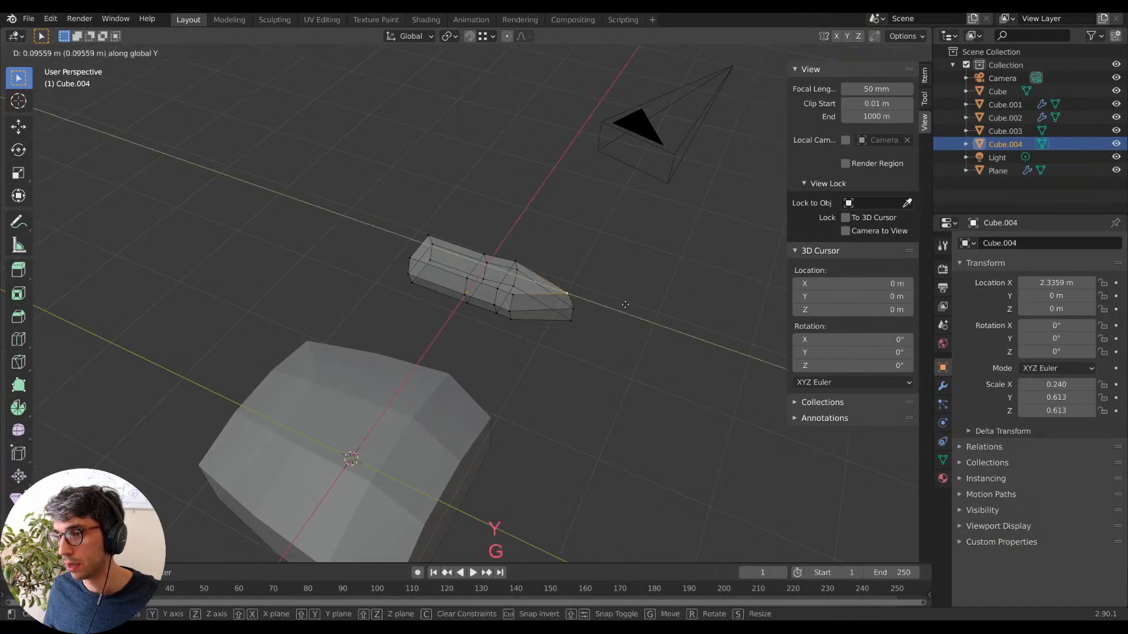
click(572, 329)
key(g)
key(y)
click(566, 322)
middle_drag(617, 312, 594, 372)
key(Tab)
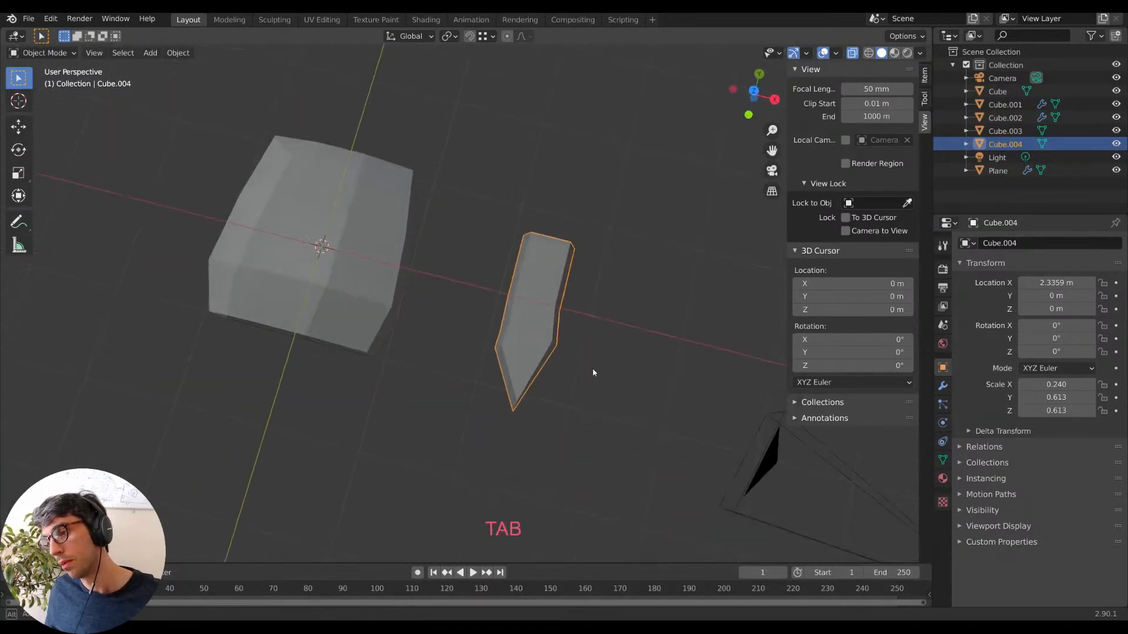
Shorten the narrow block by moving all vertices of its flat end about 0.47 m along negative Y.
key(KP_7)
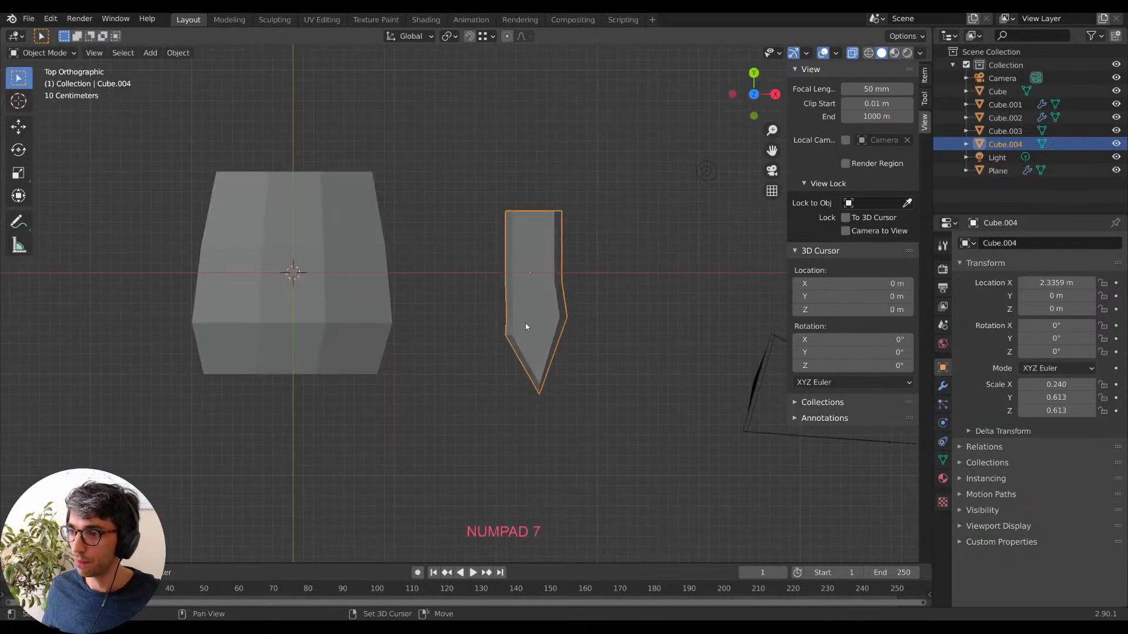
shift+middle_drag(525, 323, 532, 341)
key(Tab)
shift+middle_drag(615, 285, 621, 307)
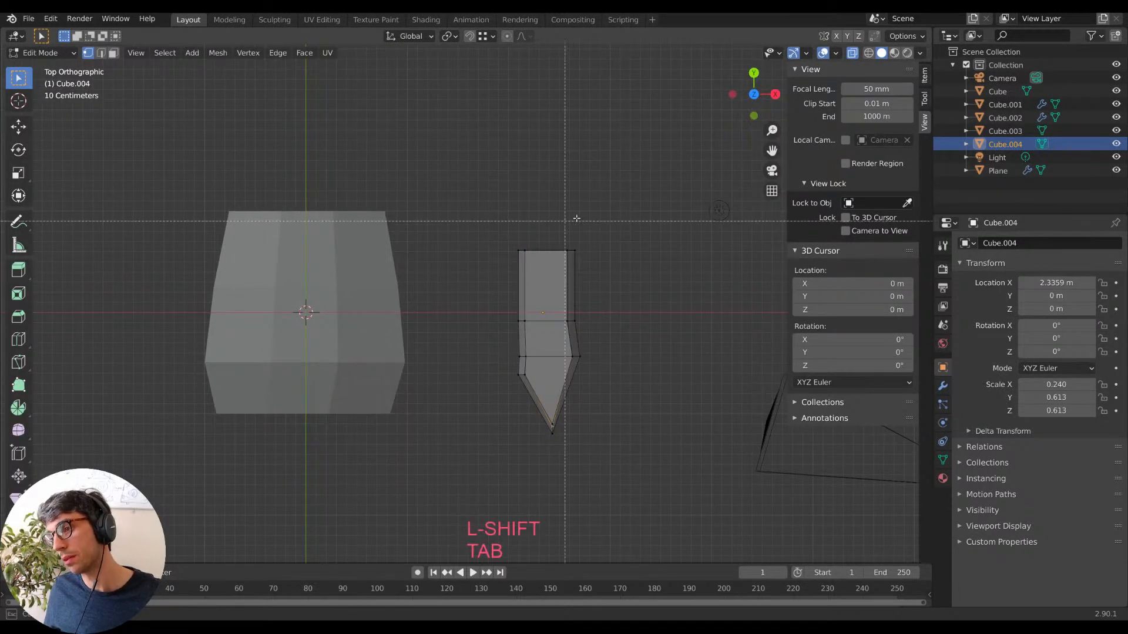
key(a)
key(a)
key(b)
drag(609, 214, 487, 268)
key(g)
key(y)
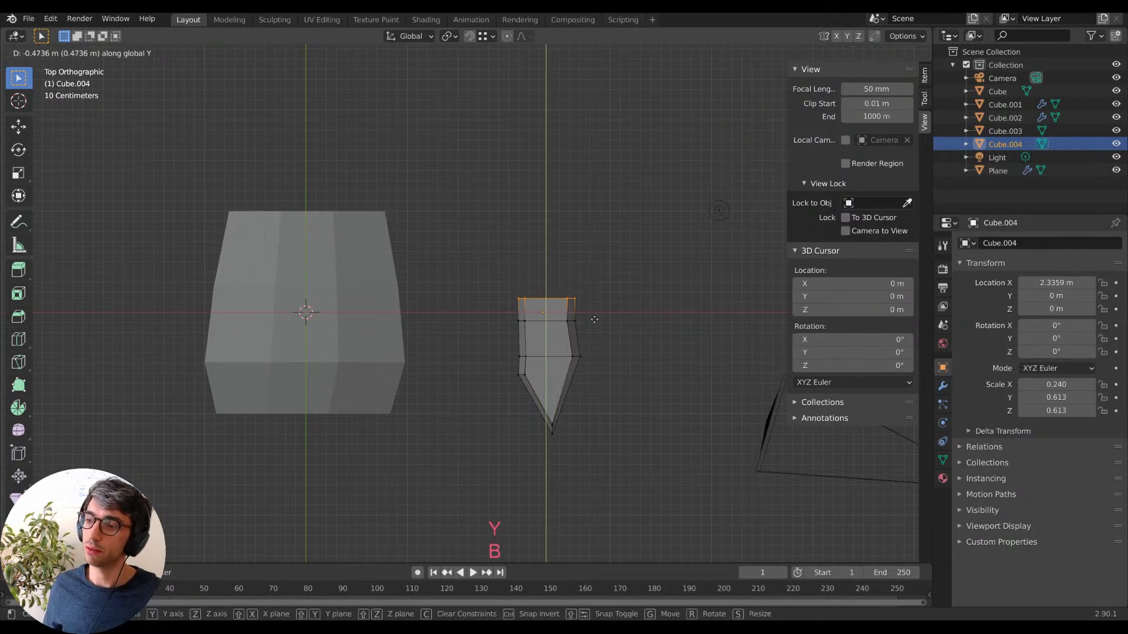
click(595, 317)
Inset the faces at the narrow block's flat end slightly.
shift+middle_drag(600, 298, 625, 378)
key(Tab)
middle_drag(590, 336, 457, 279)
key(Tab)
key(Tab)
key(Tab)
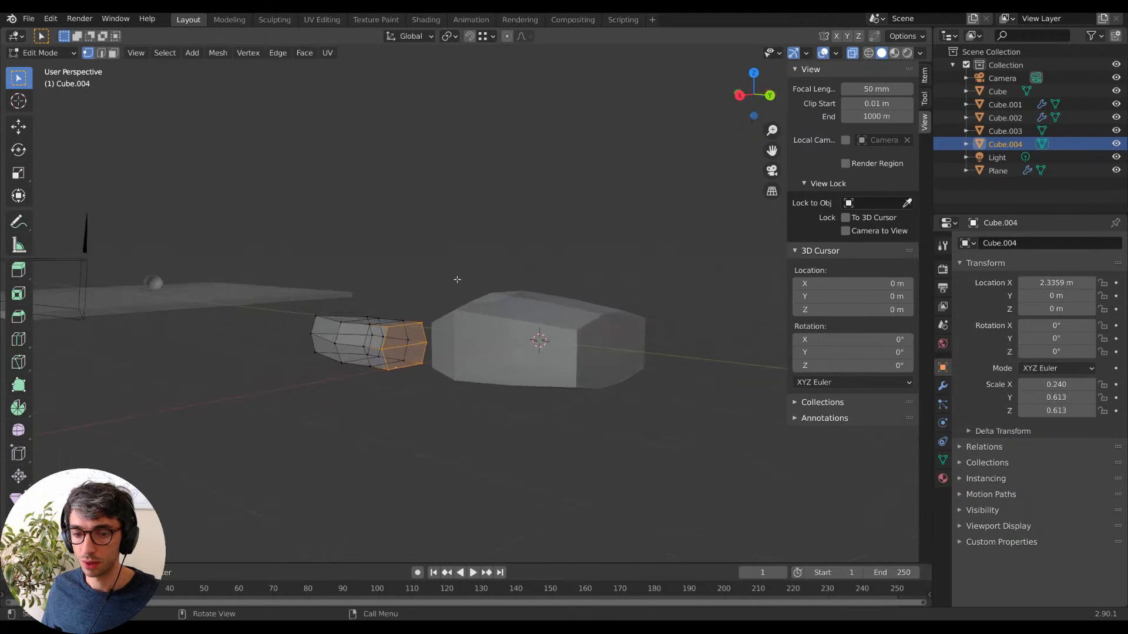
key(i)
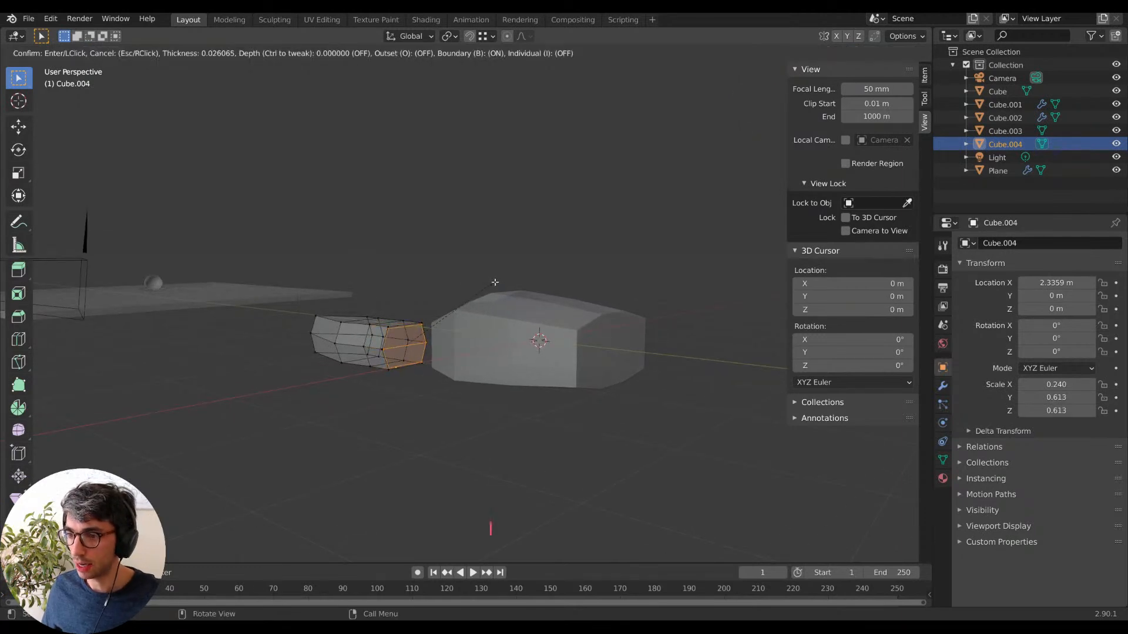
click(490, 283)
middle_drag(490, 284, 492, 310)
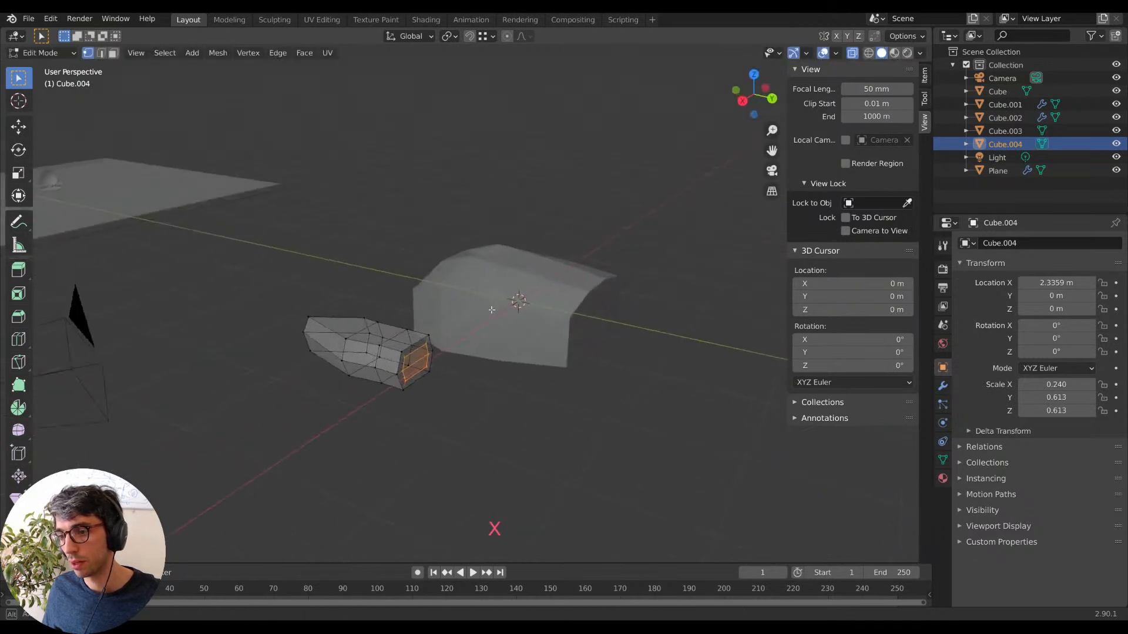
Extrude the inset faces at the narrow block's flat end outward into a short stub.
key(e)
key(Escape)
middle_drag(480, 358, 588, 414)
key(g)
click(515, 389)
key(Tab)
Examine the stub and the pointed tip of the narrow block from several angles.
middle_drag(681, 209, 533, 322)
key(Tab)
key(Tab)
key(Tab)
key(Tab)
middle_drag(456, 332, 526, 376)
key(Tab)
key(Tab)
click(857, 56)
middle_drag(587, 222, 525, 290)
middle_drag(455, 339, 477, 332)
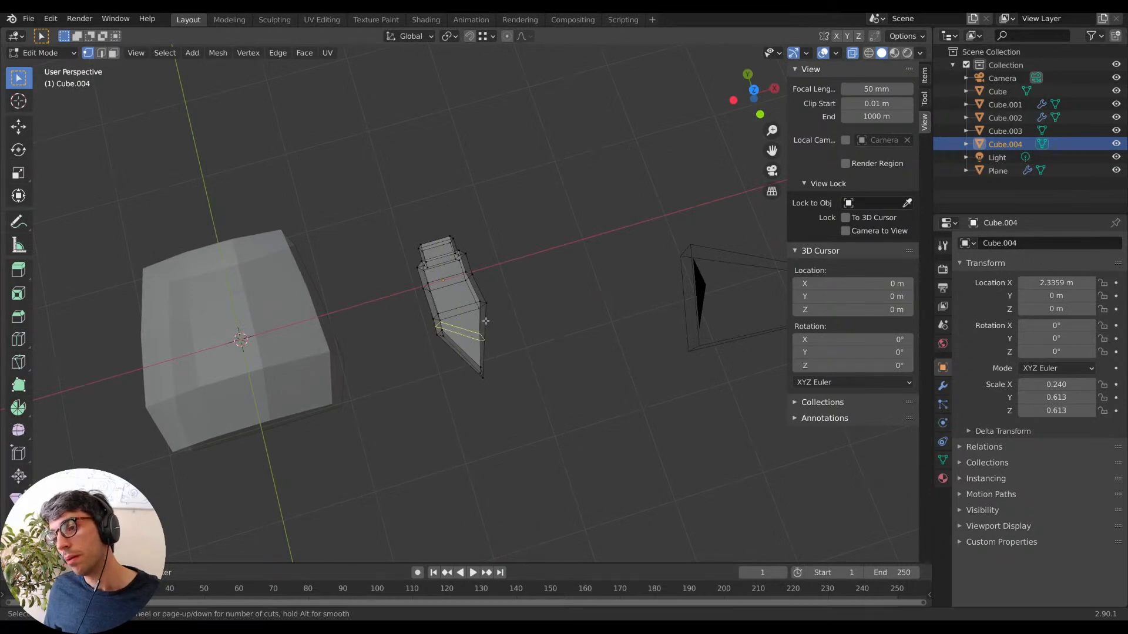
key(Escape)
Knife-cut a straight edge across the upper and lower faces at the base of the pointed tip.
middle_drag(543, 330, 513, 330)
key(KP_7)
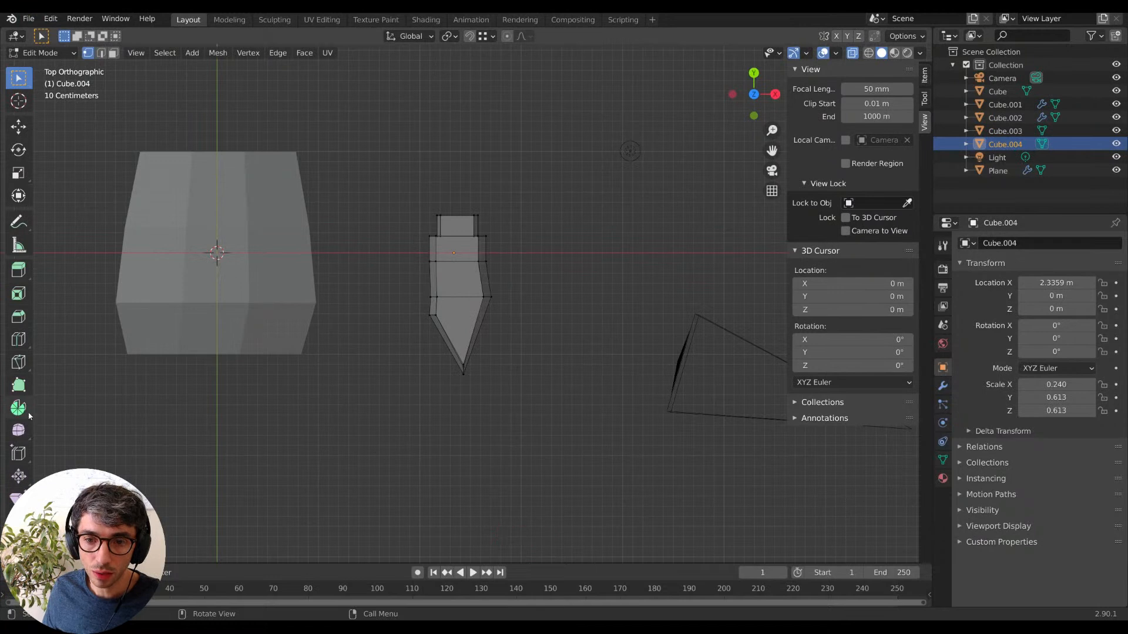
click(18, 362)
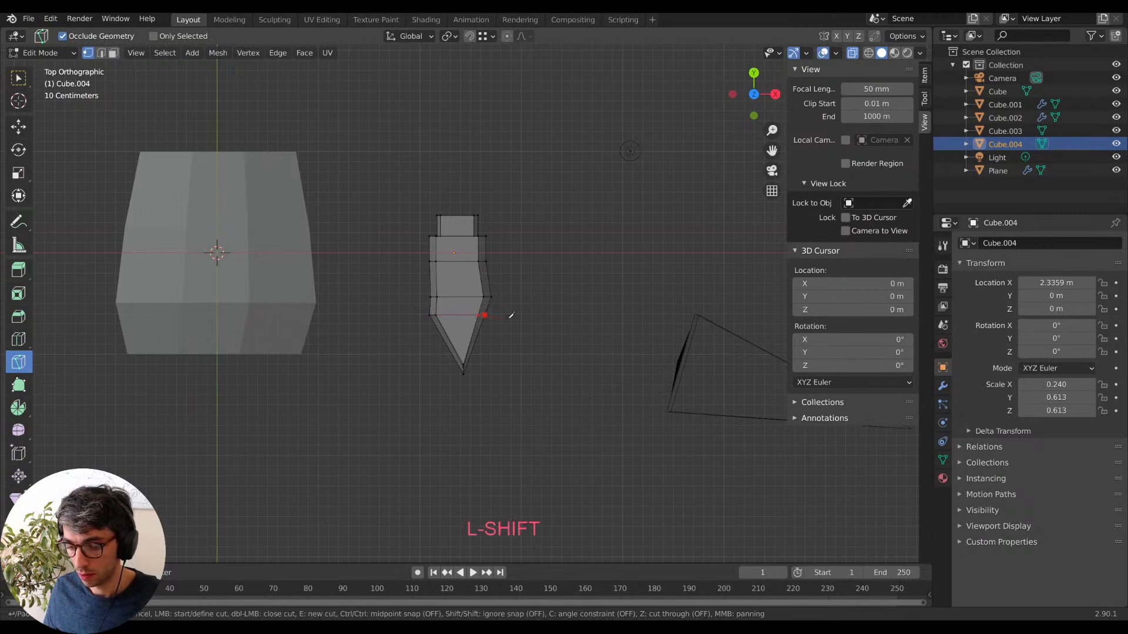
middle_drag(564, 376, 582, 174)
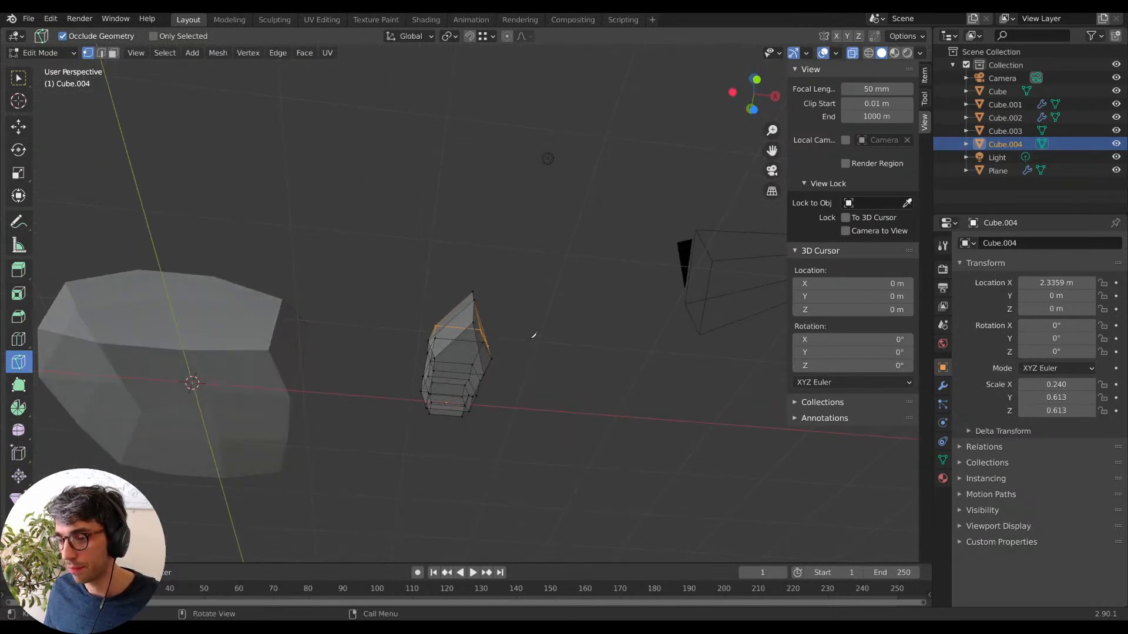
middle_drag(534, 335, 520, 276)
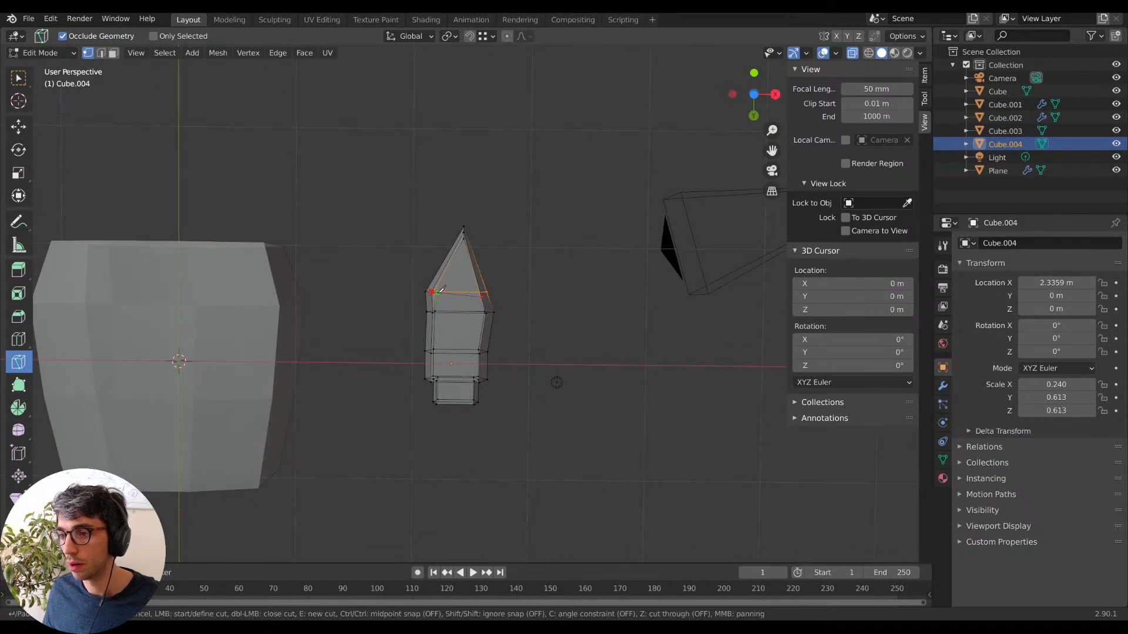
middle_drag(442, 289, 696, 447)
key(KP_7)
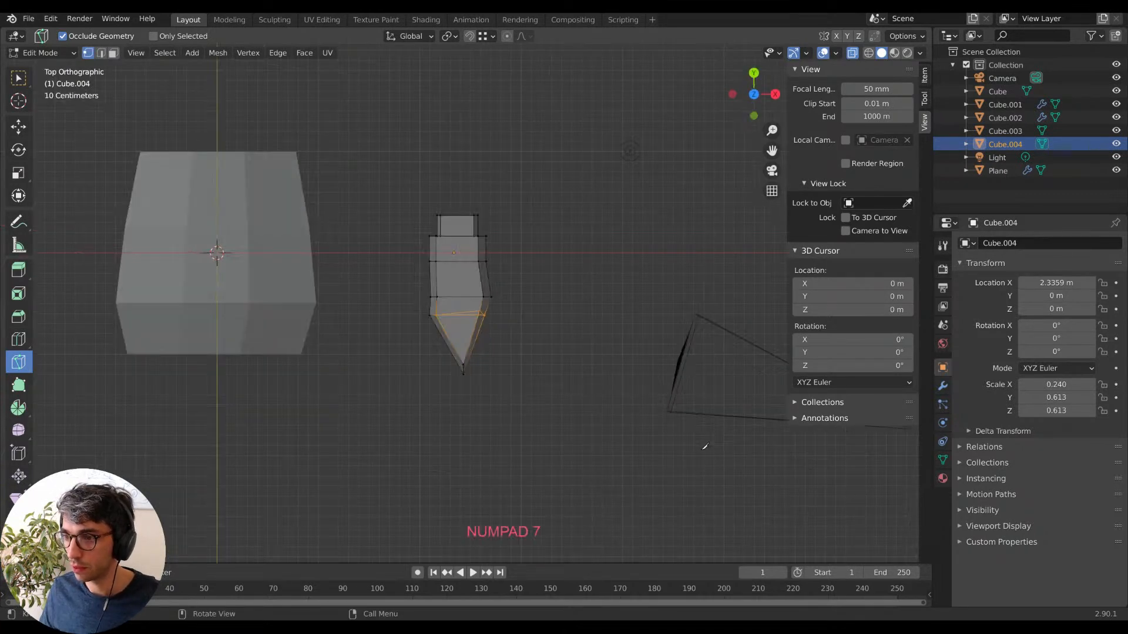
key(Escape)
Box-select the row of vertices at the tip's base and align them by scaling to 0 along Y.
key(s)
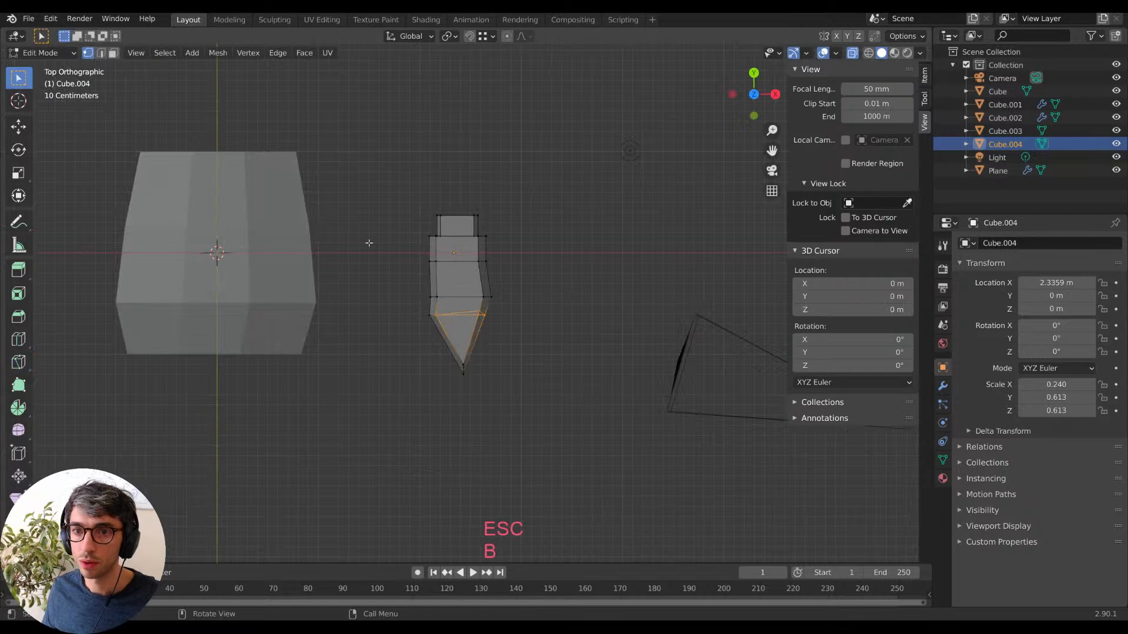
click(24, 127)
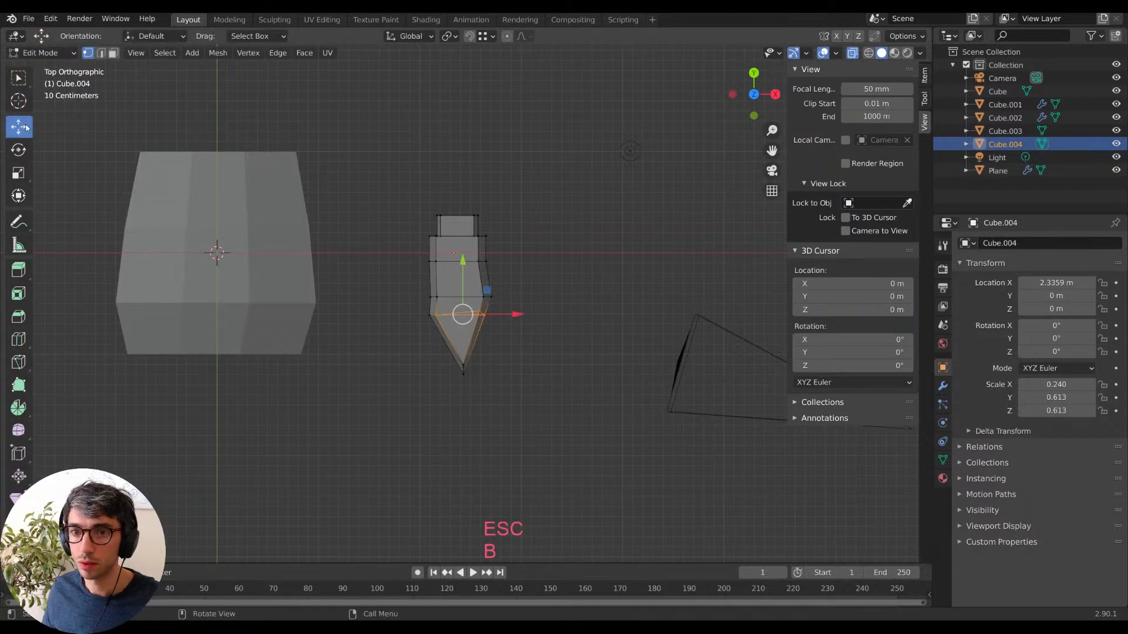
key(a)
key(a)
key(b)
drag(404, 300, 568, 341)
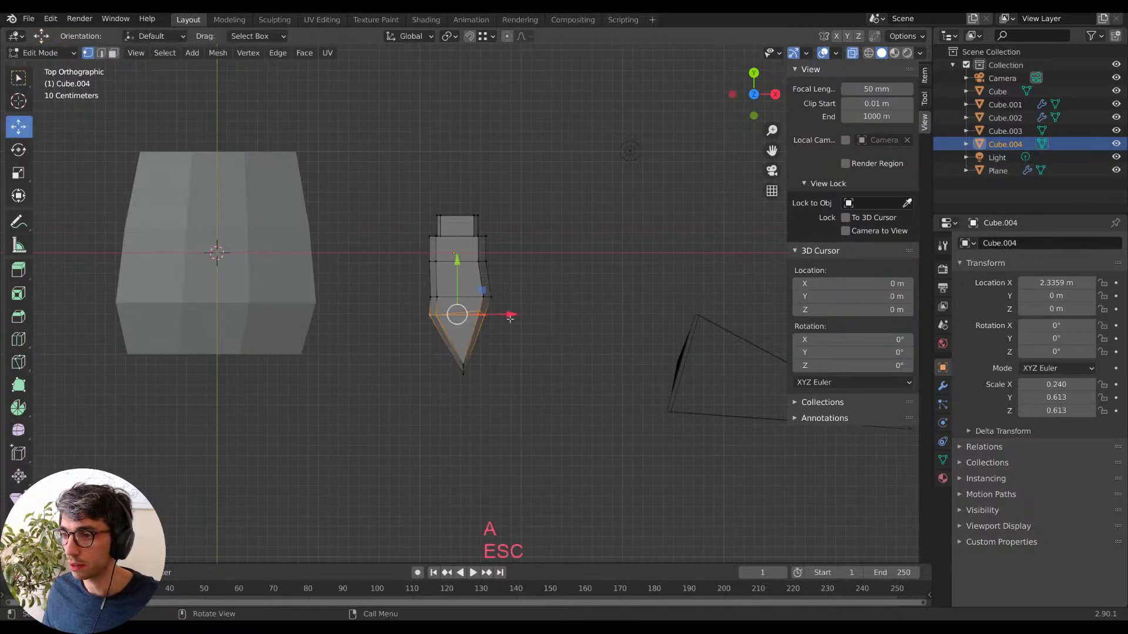
key(s)
key(y)
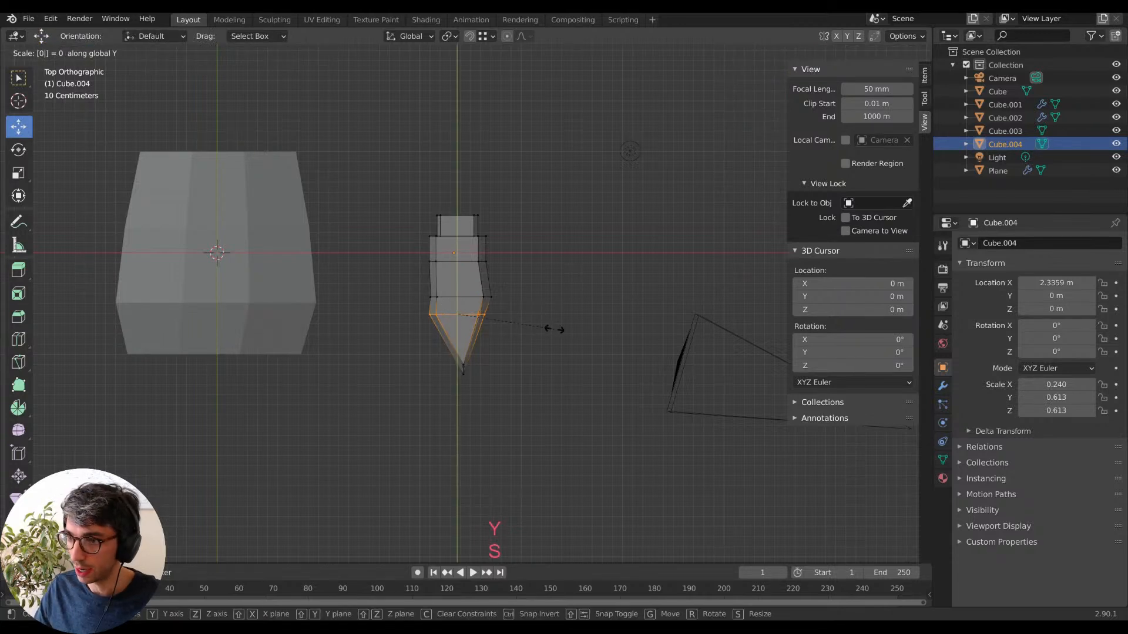
key(KP_0)
key(Return)
Slide the tip-base vertices on the side away from the larger body toward the point and adjust their position.
middle_drag(472, 397, 544, 391)
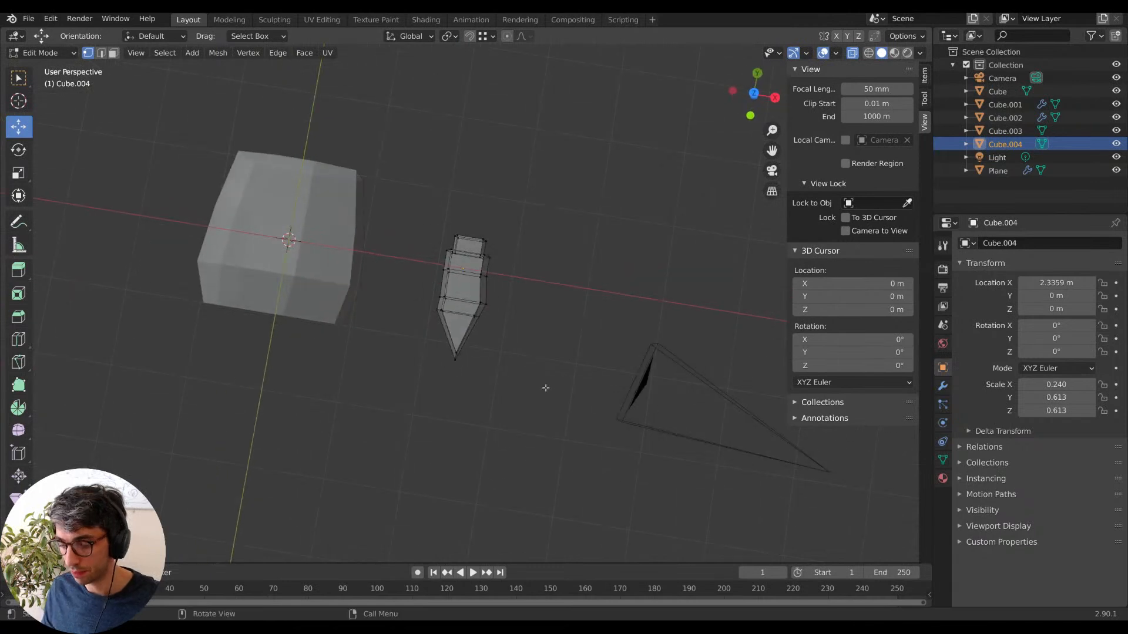
key(KP_7)
scroll(544, 389, up, 4)
key(b)
drag(474, 310, 555, 322)
key(g)
key(g)
click(509, 358)
key(g)
click(519, 359)
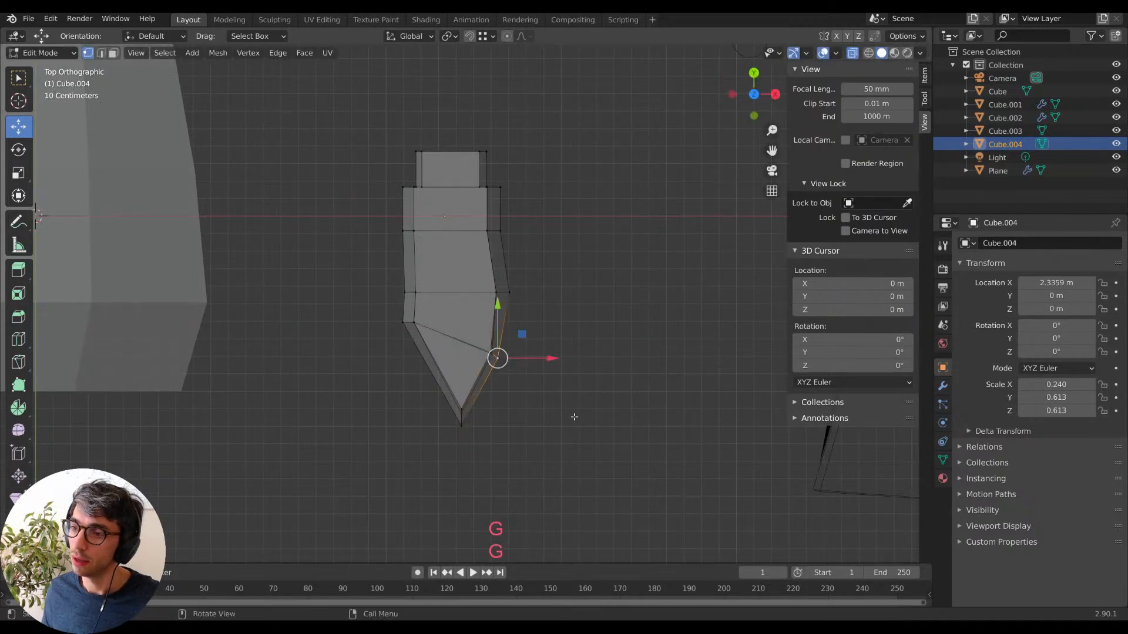
Undo the last change, reselect the vertices on the tip's outer side and shift them slightly outward along X.
key(Tab)
scroll(576, 383, down, 6)
shift+middle_drag(517, 363, 552, 411)
scroll(549, 388, up, 4)
key(Tab)
key(Tab)
key(ctrl+z)
key(KP_7)
key(b)
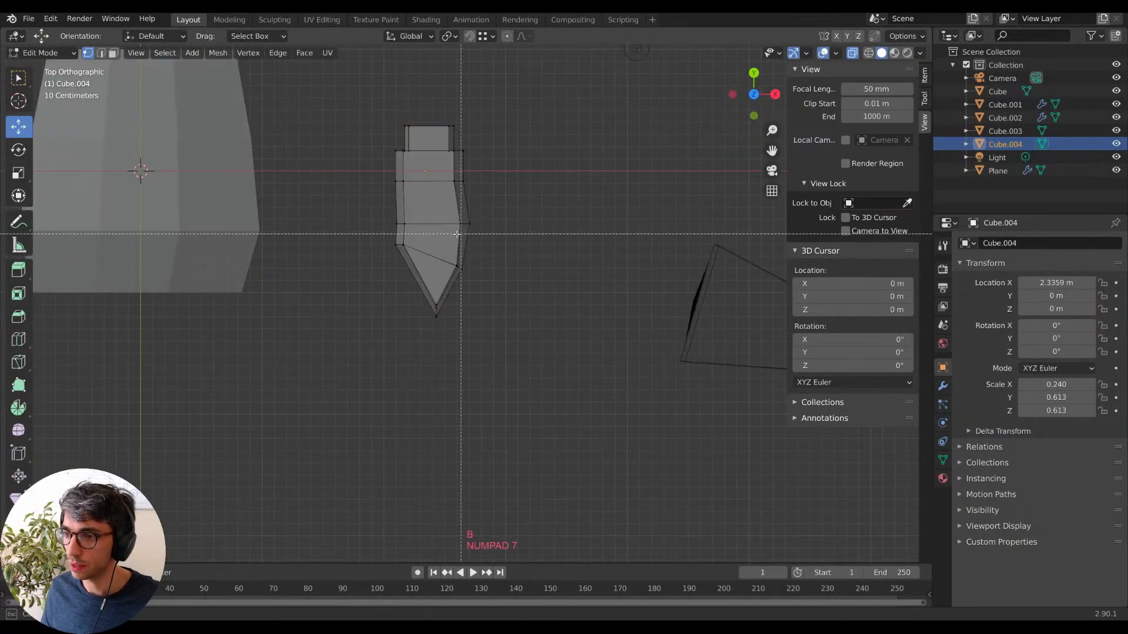
drag(511, 268, 493, 267)
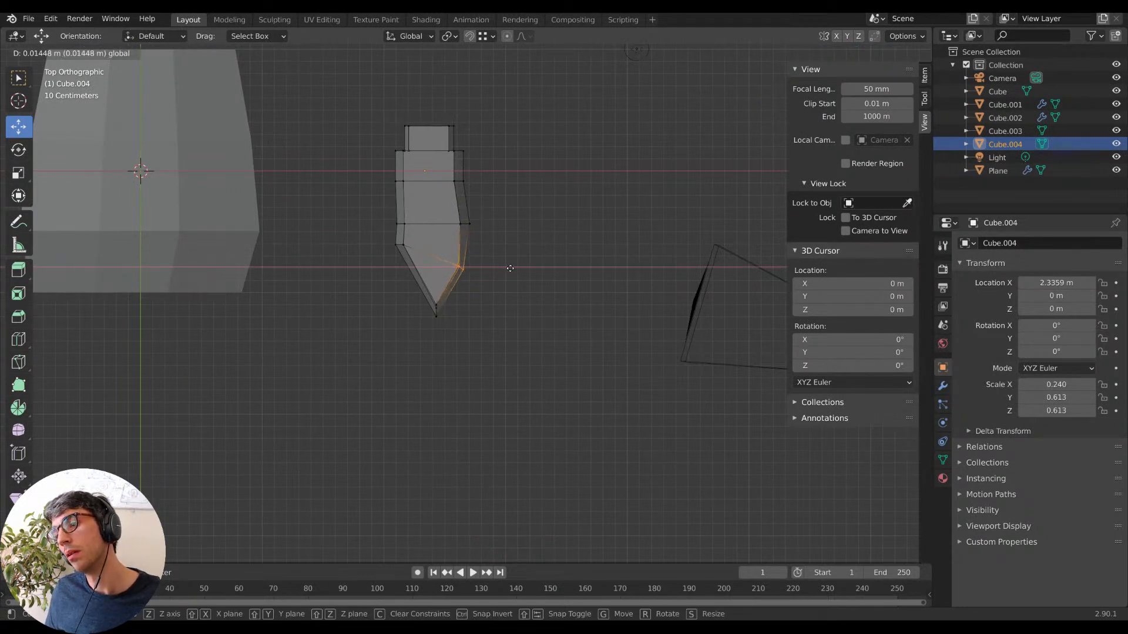
drag(495, 269, 496, 269)
Check the narrow block's reshaped tip in perspective, comparing its Object Mode and Edit Mode views.
key(Tab)
middle_drag(531, 351, 531, 316)
key(Tab)
key(Tab)
key(Tab)
key(Tab)
key(a)
key(a)
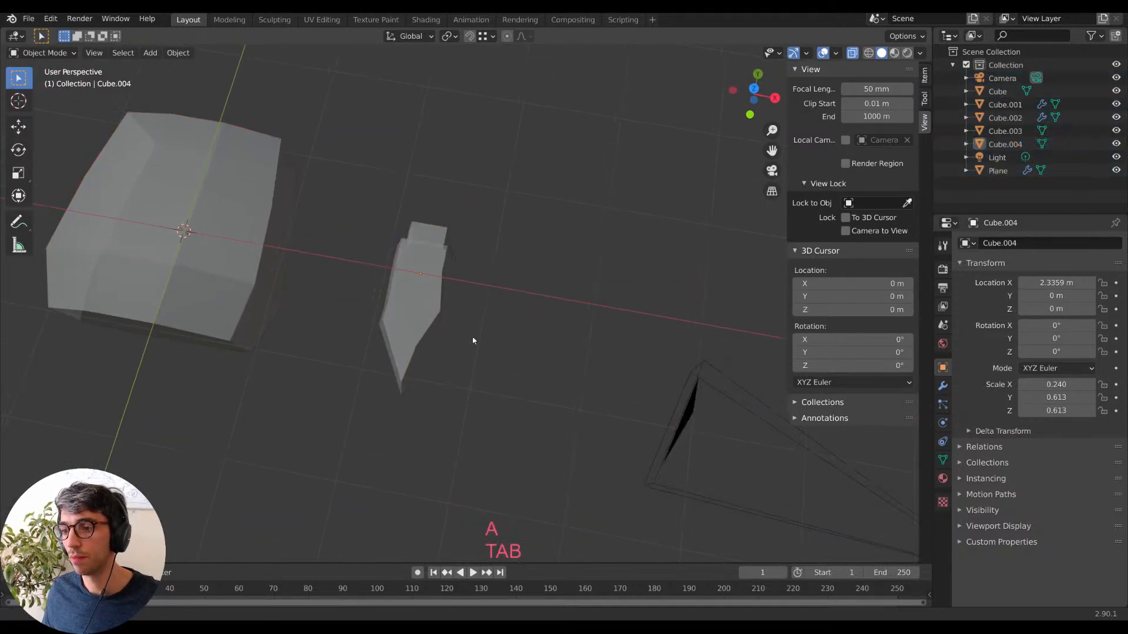
shift+middle_drag(440, 333, 368, 298)
Reselect the narrow block and move its tip's outer corner vertices farther outward along X.
shift+click(369, 298)
click(595, 294)
shift+middle_drag(619, 269, 516, 375)
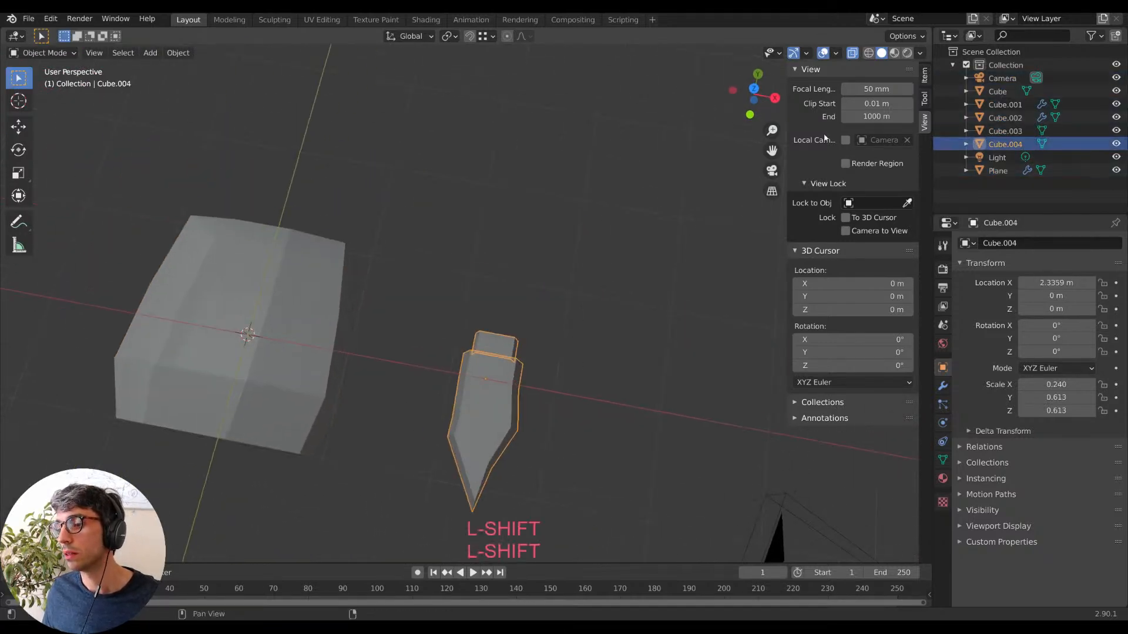
key(Tab)
shift+middle_drag(571, 466, 572, 414)
key(g)
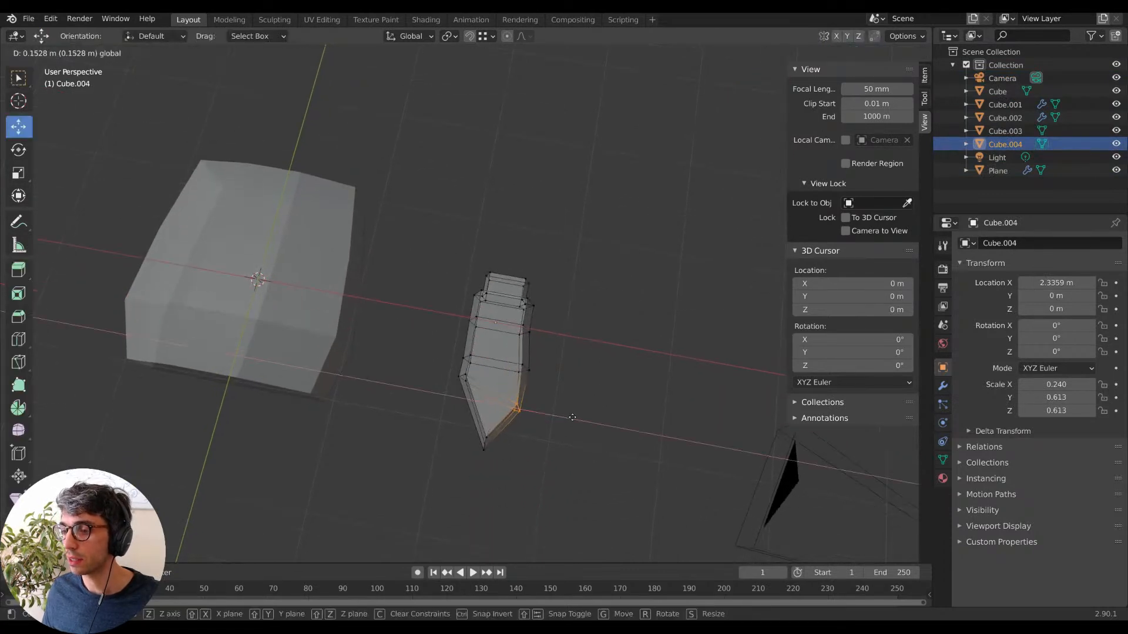
click(568, 418)
key(Tab)
shift+middle_drag(606, 340, 613, 396)
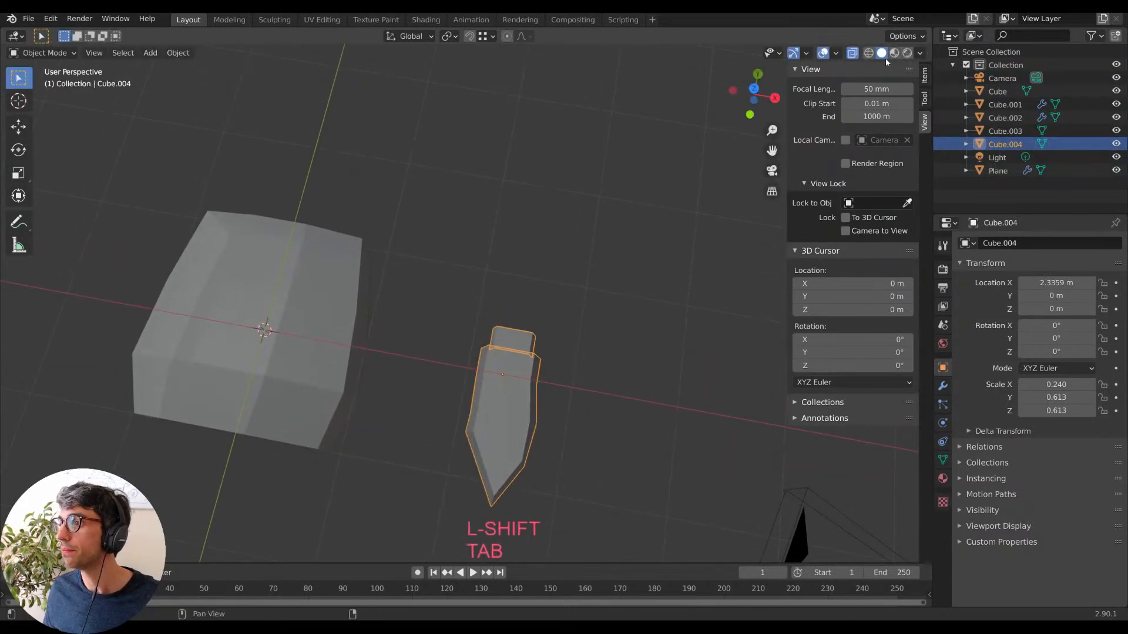
Turn off X-ray and move the pointed block closer to the larger body, to about X 1.50 m, Y -0.32 m.
click(852, 54)
key(KP_7)
click(457, 442)
shift+click(517, 411)
shift+middle_drag(588, 417, 611, 324)
key(g)
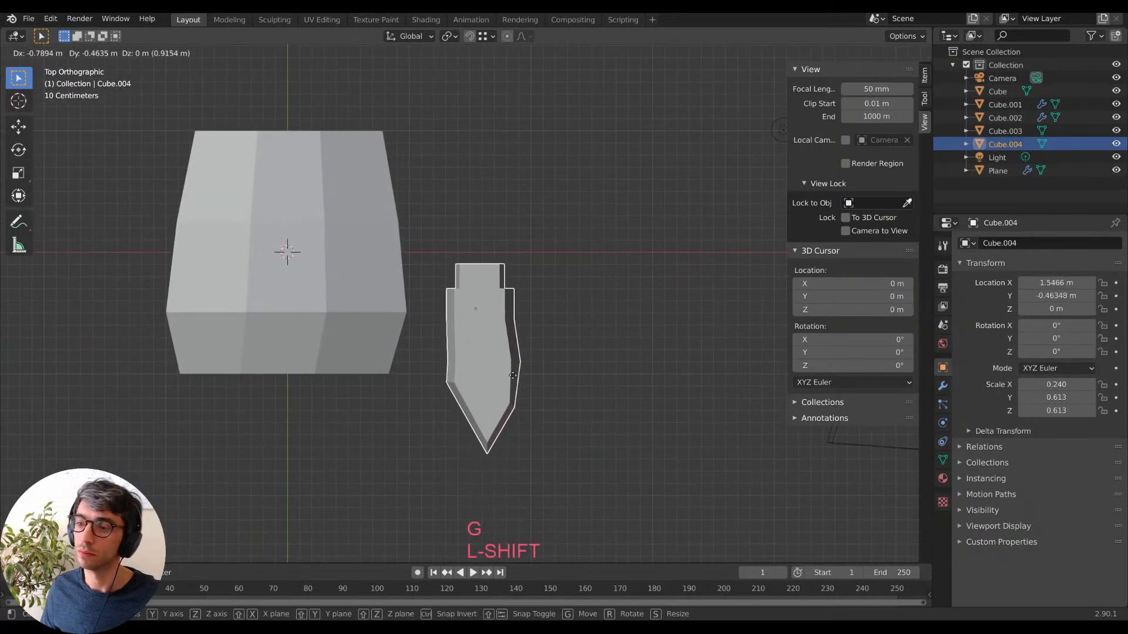
click(509, 368)
Rotate the pointed block about -11.2° around Z and move it to about X 1.38 m, Y -0.71 m.
key(r)
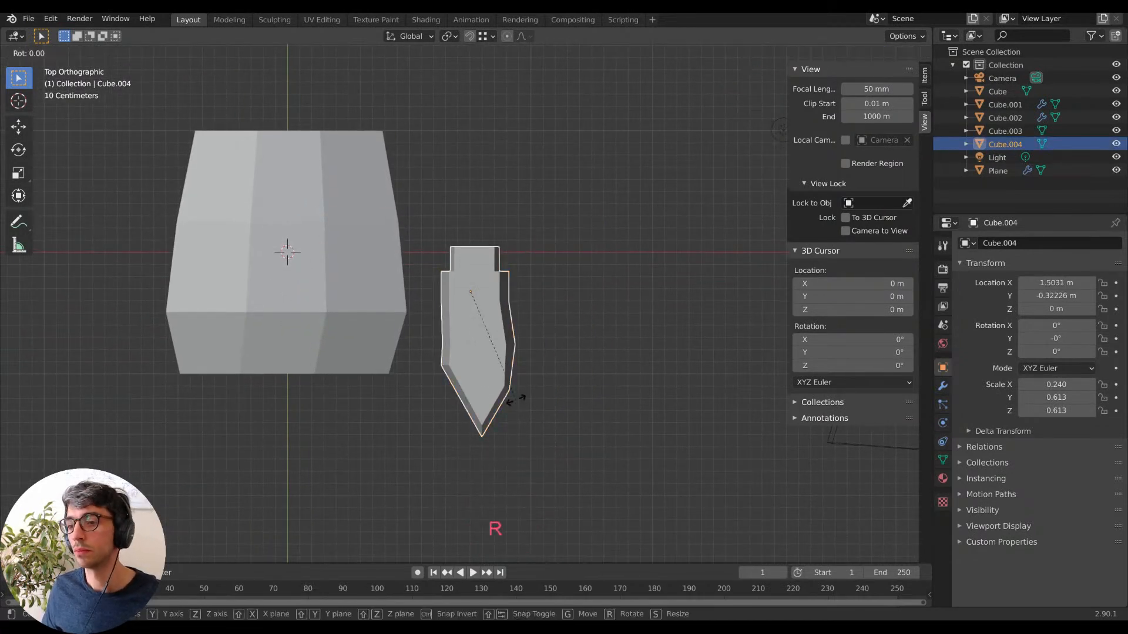
key(z)
click(489, 418)
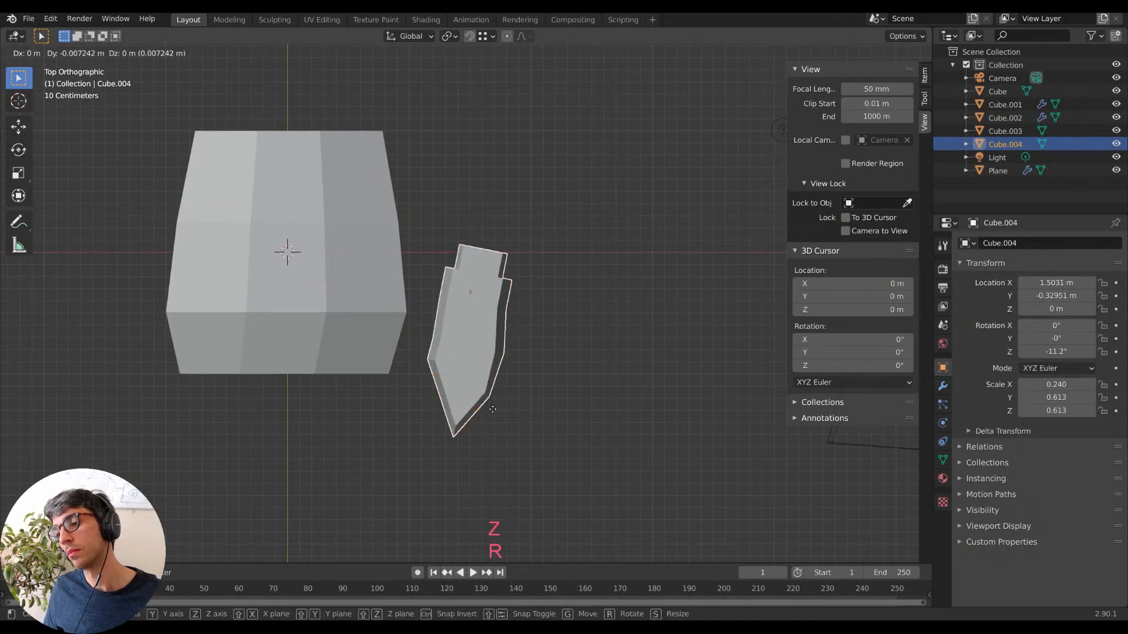
key(g)
click(479, 454)
Duplicate the pointed block and move the copy along Y to about -2.27 m.
middle_drag(480, 455, 556, 245)
key(shift+d)
key(Escape)
key(g)
key(y)
click(572, 399)
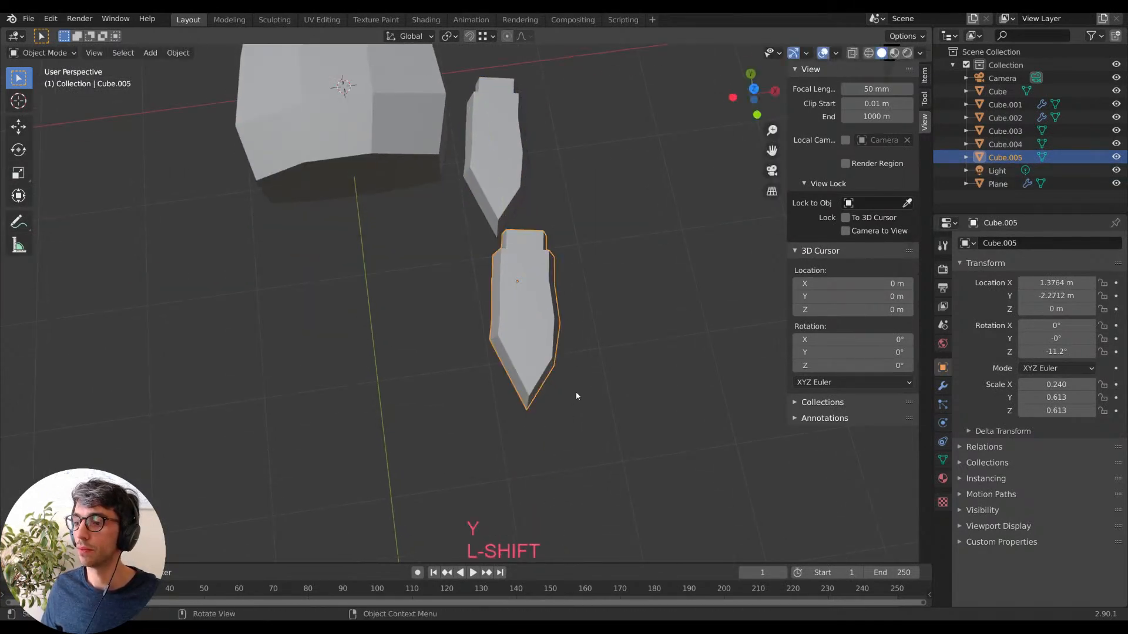
text(y)
text(90)
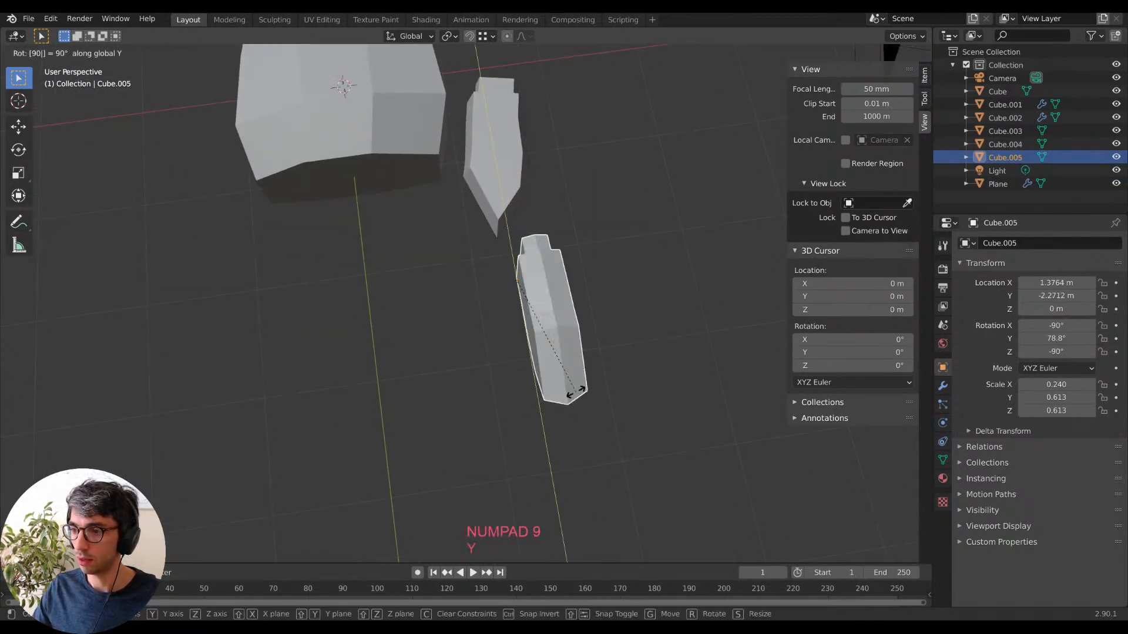
key(Escape)
Rotate the duplicate 90° around Y and flip it another half turn around the same axis.
text(ry90)
click(576, 393)
middle_drag(577, 376, 508, 303)
key(Tab)
key(Tab)
key(r)
key(y)
key(KP_8)
click(509, 324)
Move the rotated duplicate in the top view to a spot off the larger body's negative Y end.
middle_drag(508, 326, 581, 390)
scroll(582, 391, up, 3)
key(KP_0)
key(shift+KP_7)
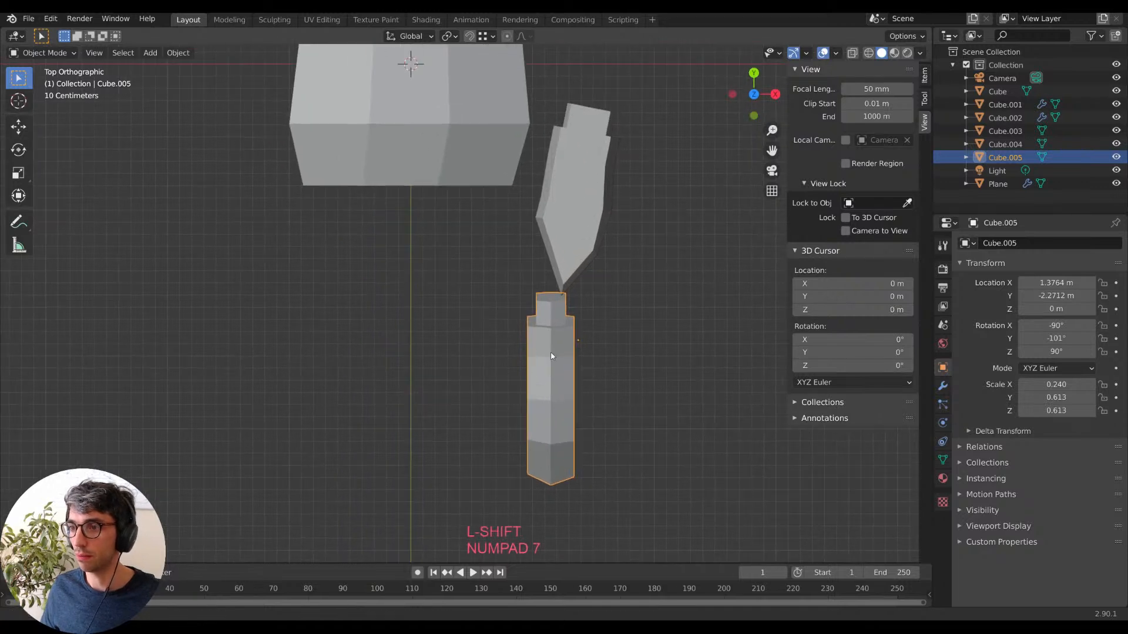
key(g)
click(467, 334)
shift+middle_drag(444, 340, 428, 375)
key(g)
click(430, 375)
key(g)
click(432, 433)
shift+middle_drag(557, 492, 559, 460)
Duplicate the original pointed block beside the body and move the copy along Y to about 0.46 m.
click(532, 285)
middle_drag(531, 284, 558, 376)
shift+middle_drag(558, 405, 408, 294)
scroll(408, 294, up, 5)
shift+middle_drag(275, 203, 344, 294)
shift+middle_drag(441, 344, 445, 340)
middle_drag(365, 318, 418, 327)
key(shift+d)
key(Escape)
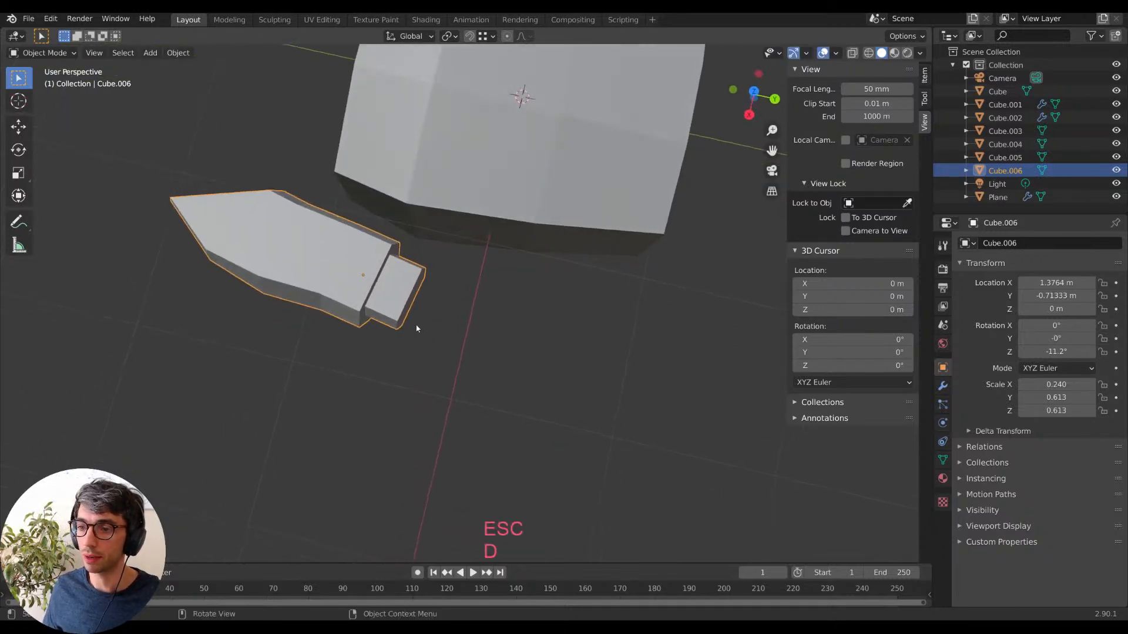
key(g)
key(y)
click(605, 343)
Rotate the new copy around Z to about 30°.
key(r)
key(z)
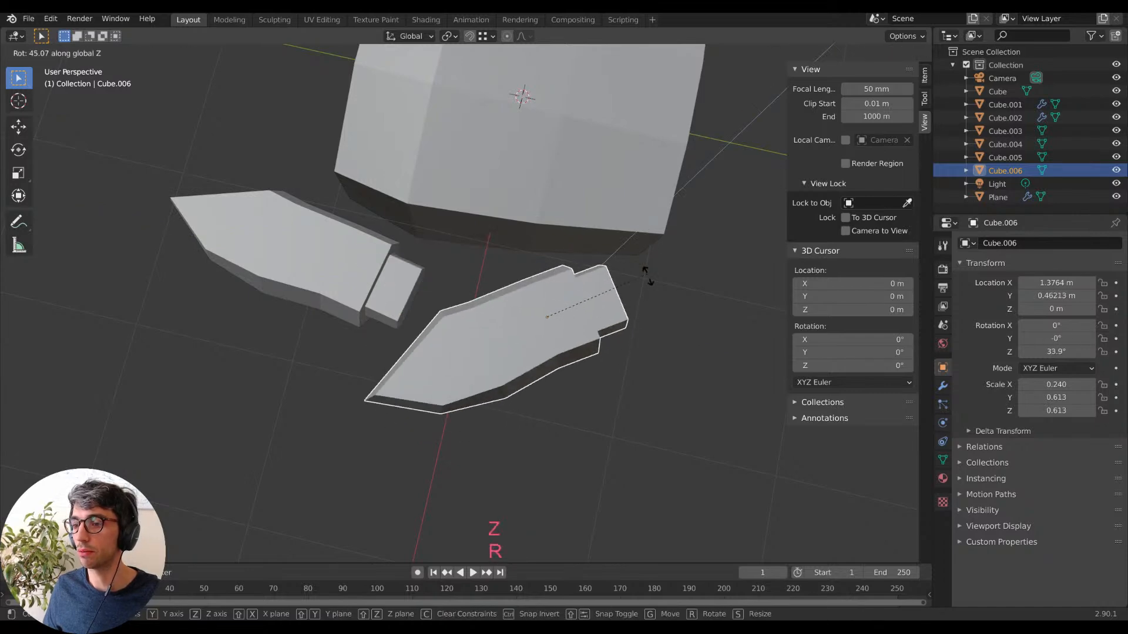
click(646, 306)
middle_drag(647, 306, 667, 258)
Move the angled copy along X to about 0.93 m and down along Z to about -0.24 m.
key(g)
key(x)
click(546, 243)
key(g)
key(z)
click(635, 252)
key(g)
key(z)
key(Escape)
Move the original pointed block down to about Z -0.25 m and along X to about 1.27 m.
click(272, 323)
key(g)
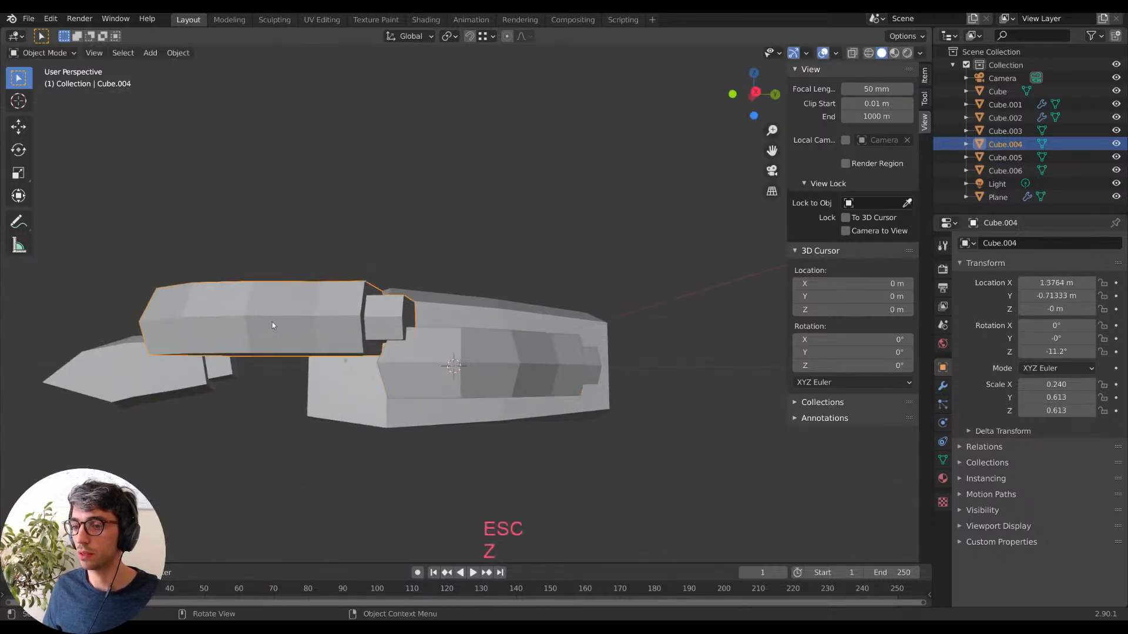
key(z)
click(267, 366)
middle_drag(268, 367, 451, 75)
key(g)
key(x)
click(500, 495)
Lengthen the original block's stub by selecting its end vertices with X-ray on and moving them along Y.
key(Tab)
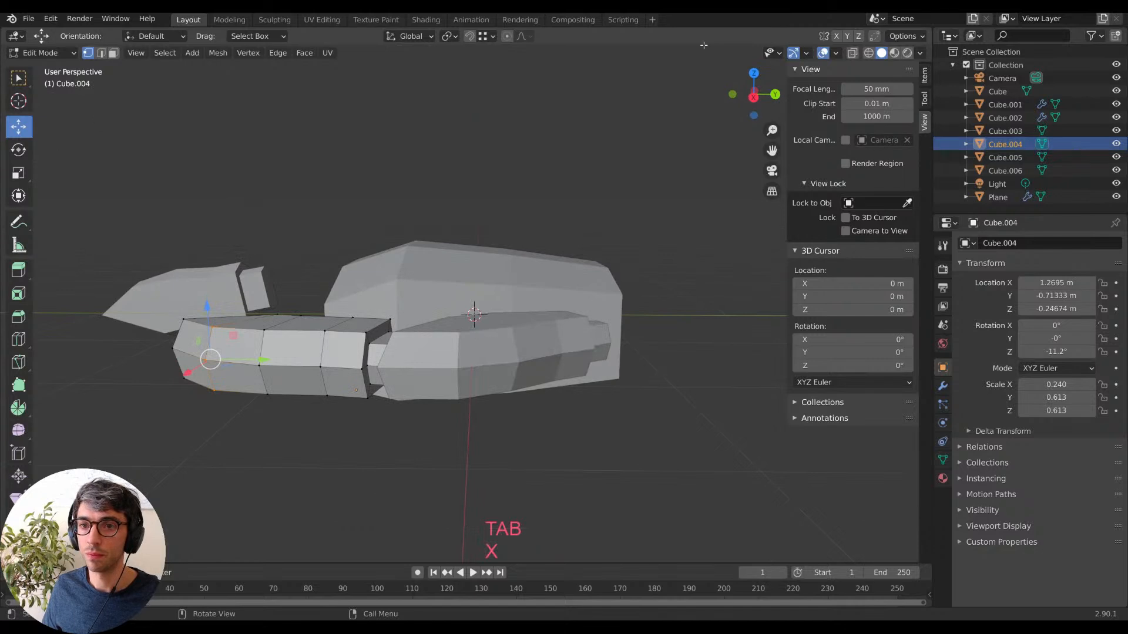
key(alt+z)
middle_drag(594, 222, 398, 331)
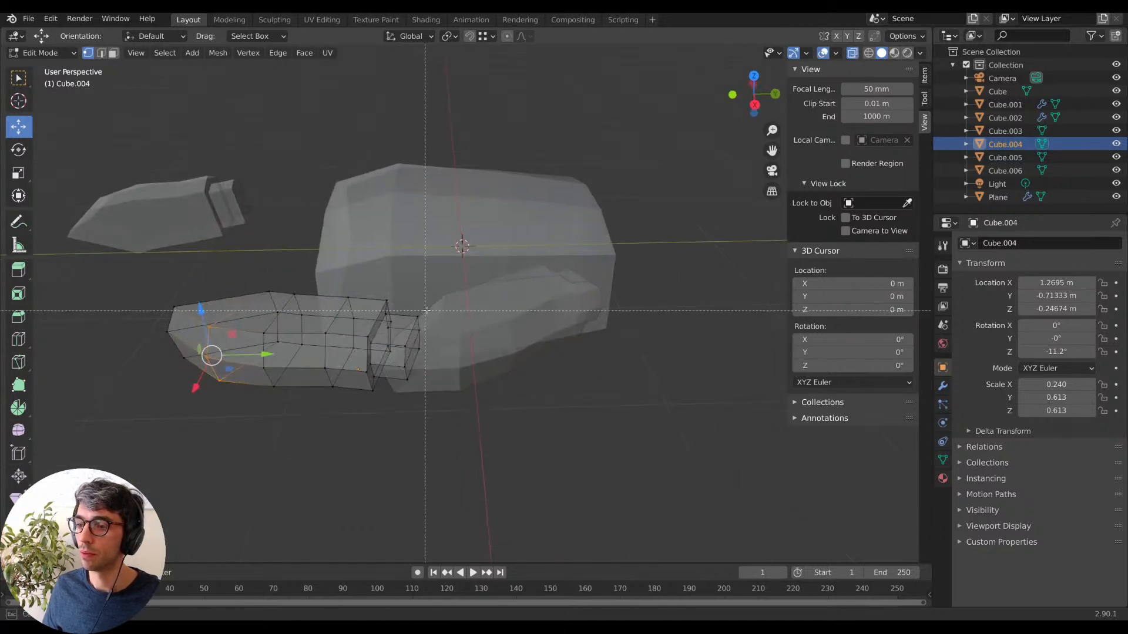
key(a)
key(Escape)
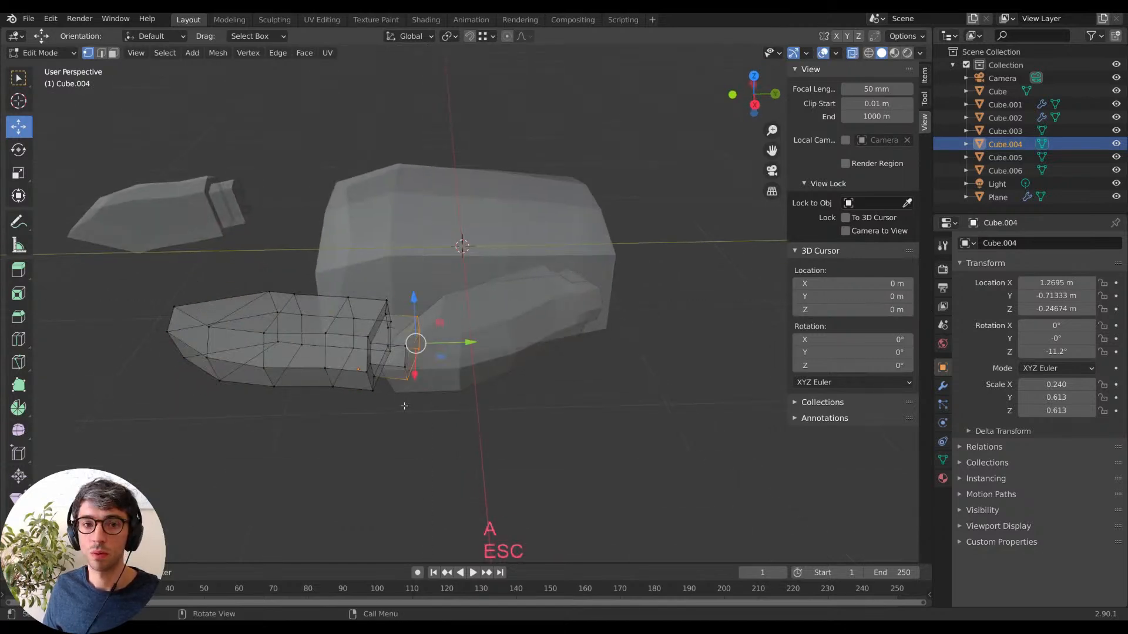
drag(463, 346, 494, 346)
key(Tab)
In Edit Mode, rotate the stub vertices of the angled thumb base block around Z toward the palm.
middle_drag(496, 353, 555, 406)
click(465, 306)
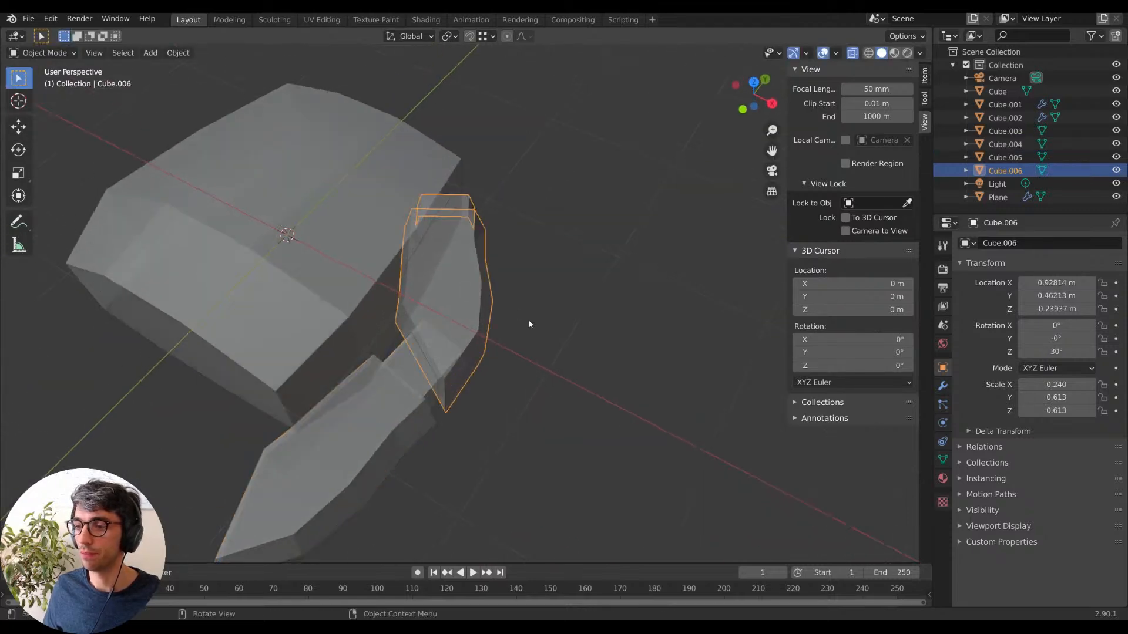
key(Tab)
middle_drag(527, 320, 312, 215)
middle_drag(662, 383, 591, 456)
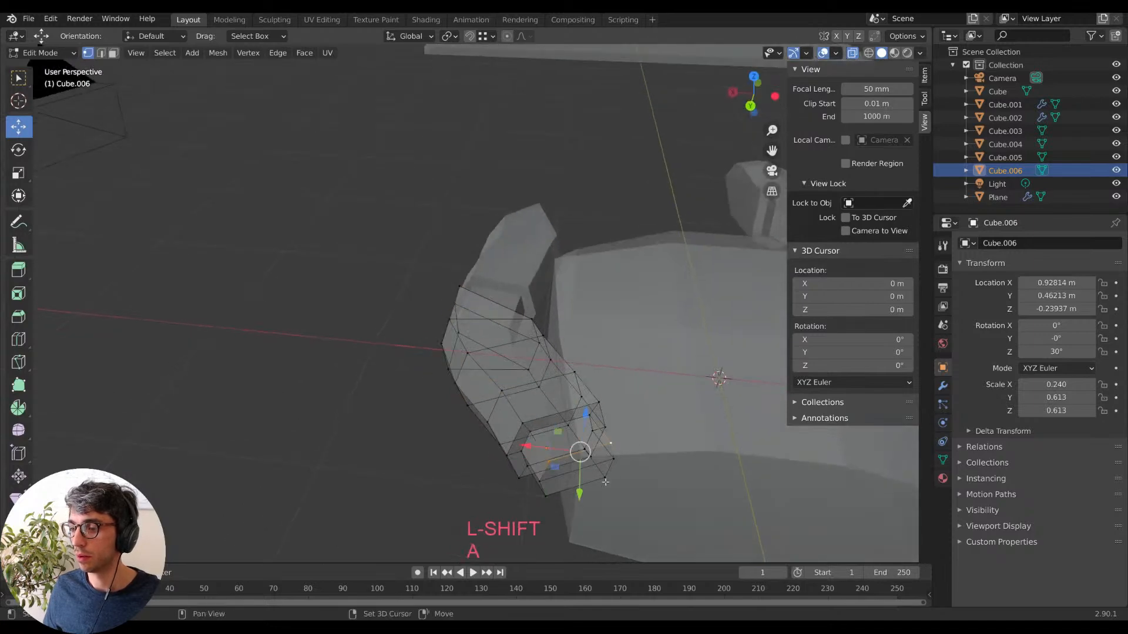
middle_drag(547, 496, 614, 511)
key(r)
key(z)
click(705, 455)
middle_drag(705, 455, 637, 473)
key(r)
key(z)
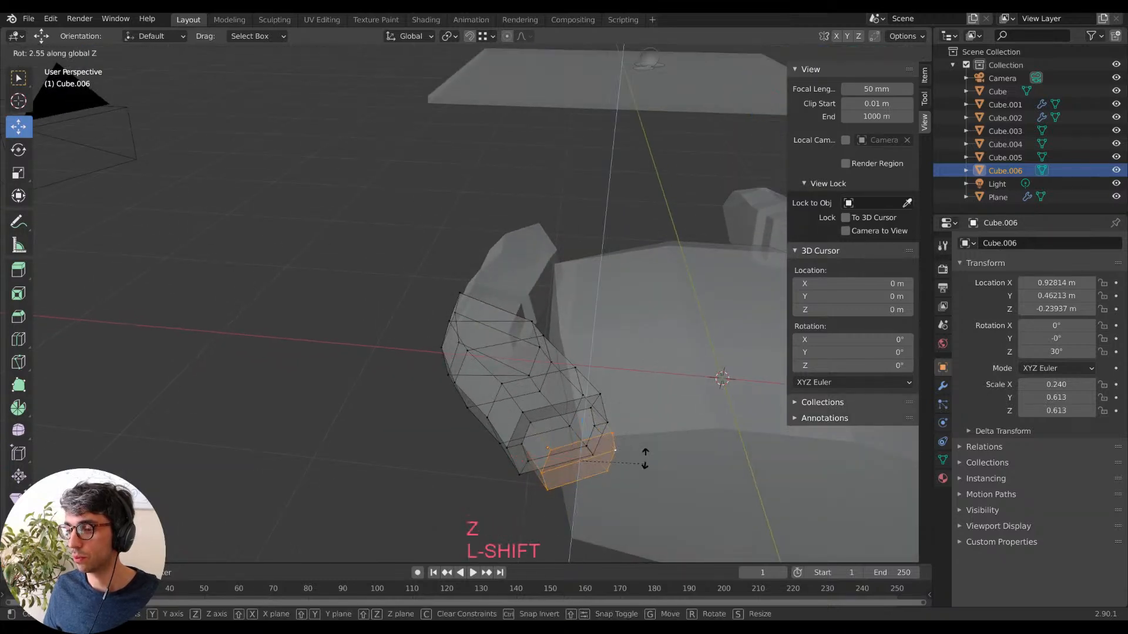
click(642, 415)
Move the angled block's stub vertices toward the palm and return to Object Mode.
middle_drag(642, 416, 655, 488)
drag(569, 461, 598, 453)
key(Tab)
middle_drag(590, 505, 514, 308)
click(641, 415)
Tilt the detached pointed block with its tip downward and move it to about Y -2.29 m, Z 0.018 m.
scroll(517, 317, down, 4)
middle_drag(554, 393, 301, 344)
click(313, 355)
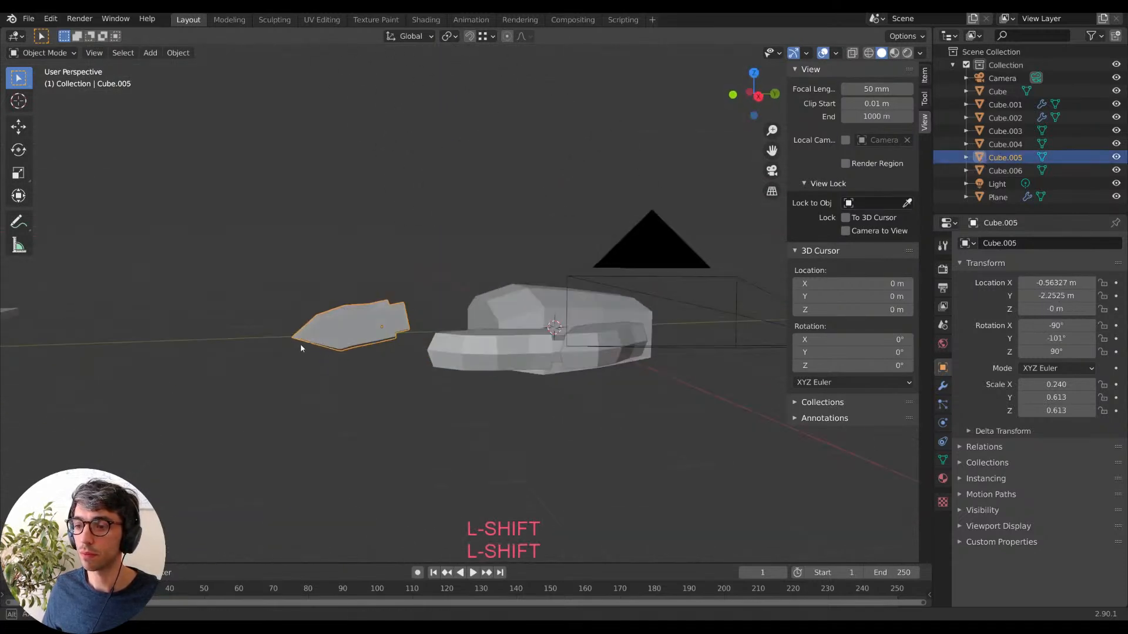
middle_drag(429, 347, 303, 319)
key(r)
click(449, 345)
key(g)
click(405, 317)
Duplicate the tilted finger block and rotate the copy to about X -231°, Y -99.5°, Z 228°.
click(353, 363)
click(335, 356)
key(shift+d)
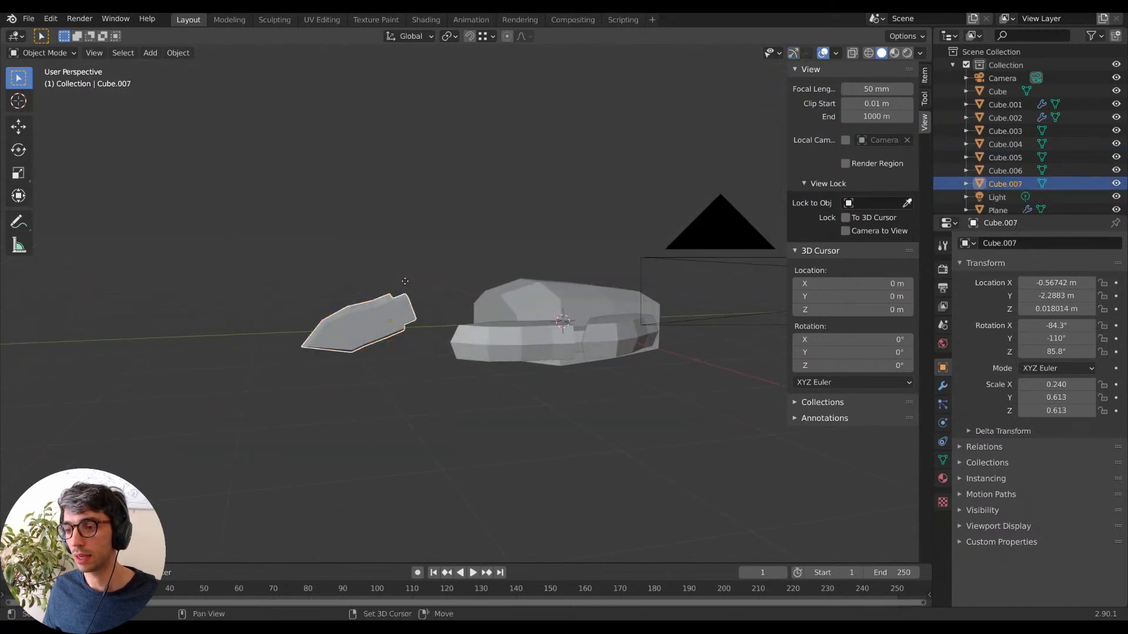
key(r)
click(421, 318)
Move the copy along Y to about -1.09 m and raise it along Z to about 0.035 m, joining fingertip and palm.
key(g)
key(y)
click(477, 313)
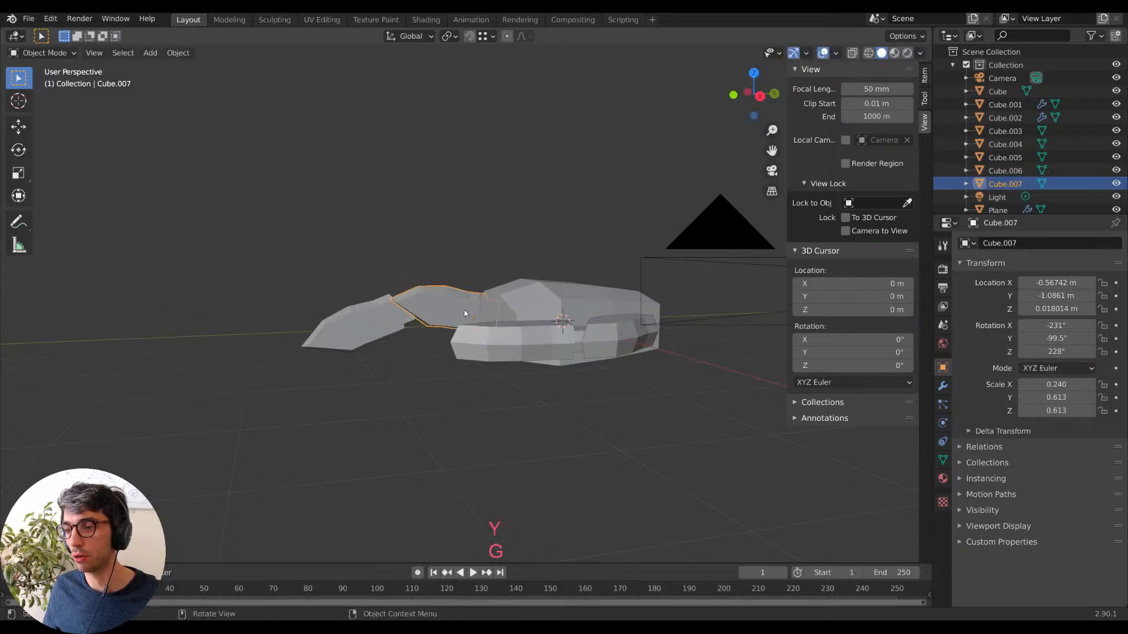
middle_drag(452, 302, 570, 347)
middle_drag(369, 304, 549, 314)
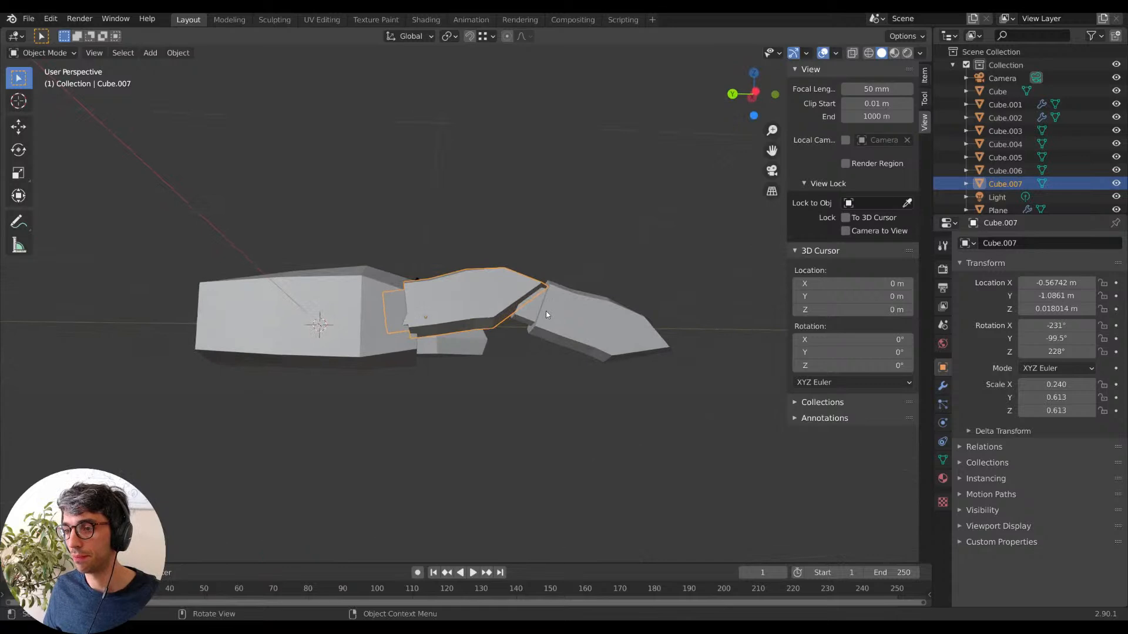
key(g)
key(z)
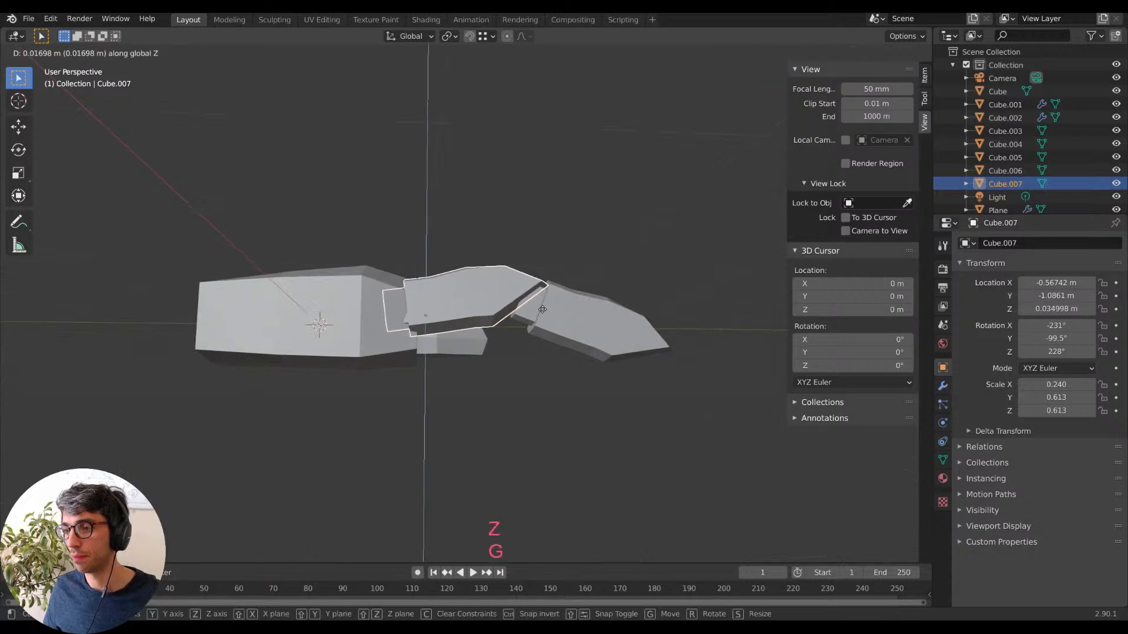
click(542, 310)
Duplicate both finger segments and move the copies along X to about -0.03 m to form a second finger.
middle_drag(542, 309, 334, 308)
key(alt+a)
shift+click(327, 388)
middle_drag(327, 388, 406, 375)
key(shift+d)
key(Escape)
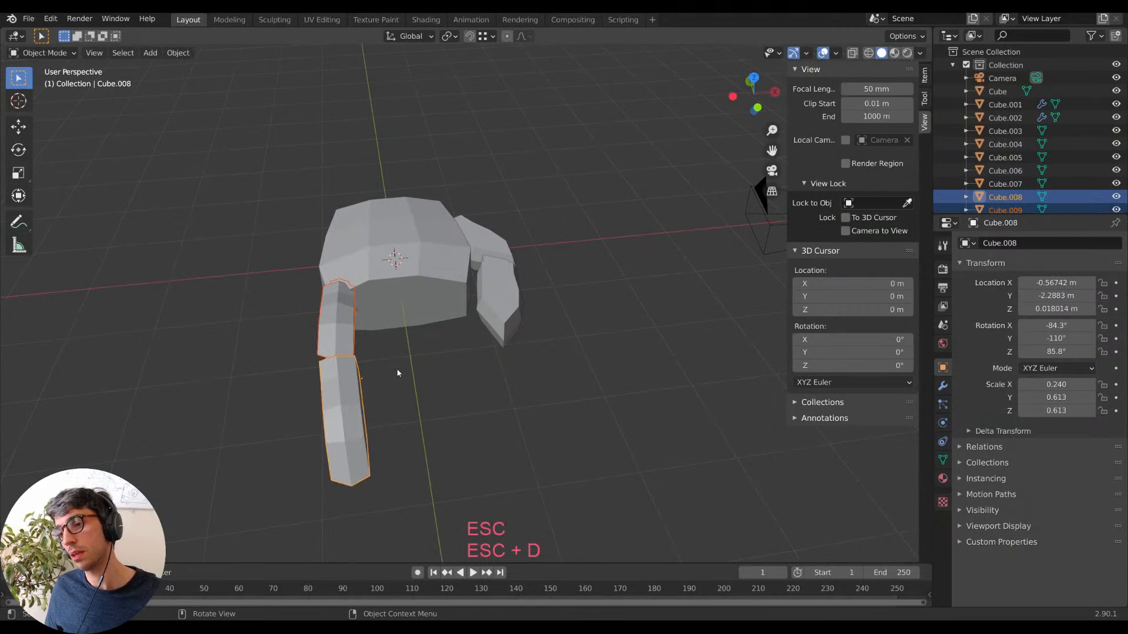
key(g)
key(x)
click(443, 368)
Lengthen the second finger's tip segment by scaling it along its local Y to about 0.732.
middle_drag(483, 385, 364, 329)
click(368, 340)
click(409, 36)
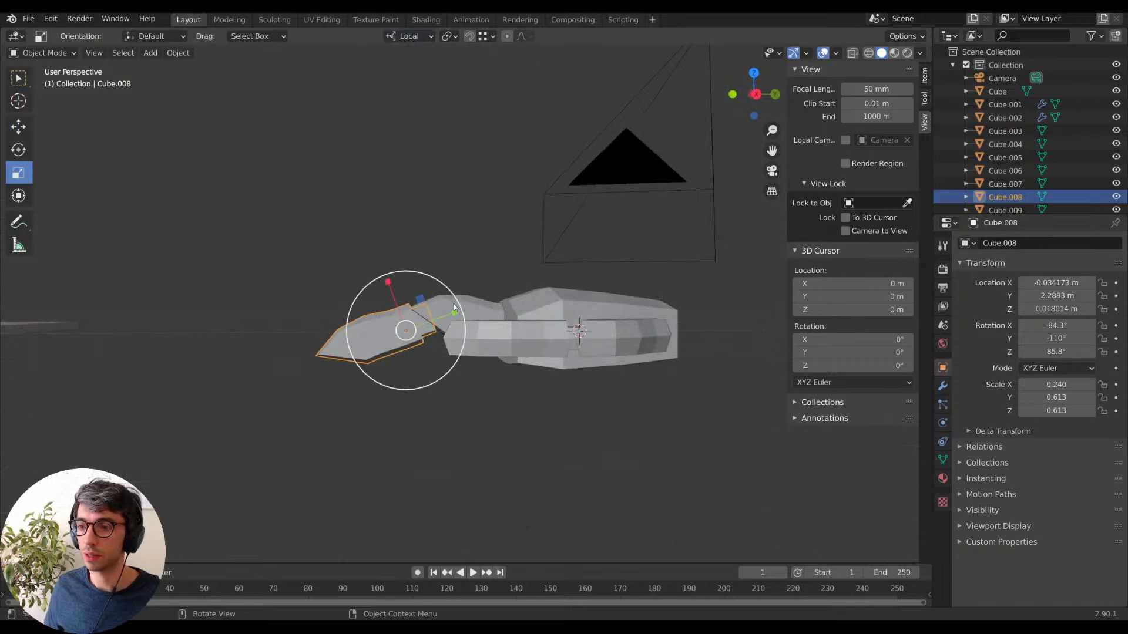
drag(456, 317, 469, 312)
click(397, 252)
Duplicate both segments of the second finger and move the copies along global X to about 0.47 m.
middle_drag(411, 252, 538, 312)
shift+click(372, 417)
key(shift+d)
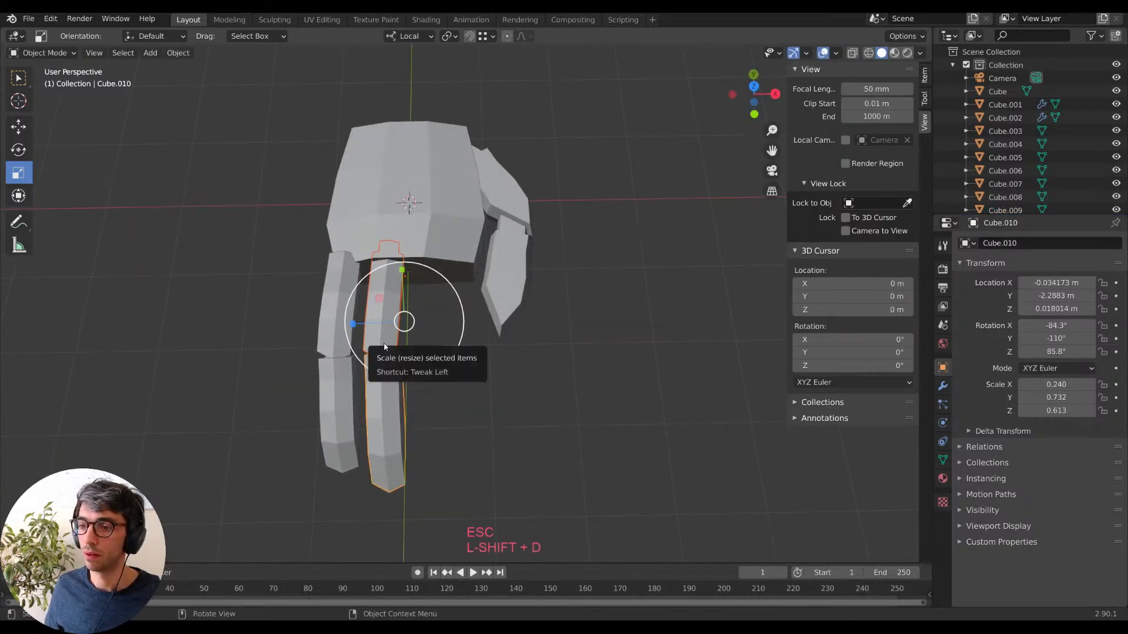
key(g)
key(Escape)
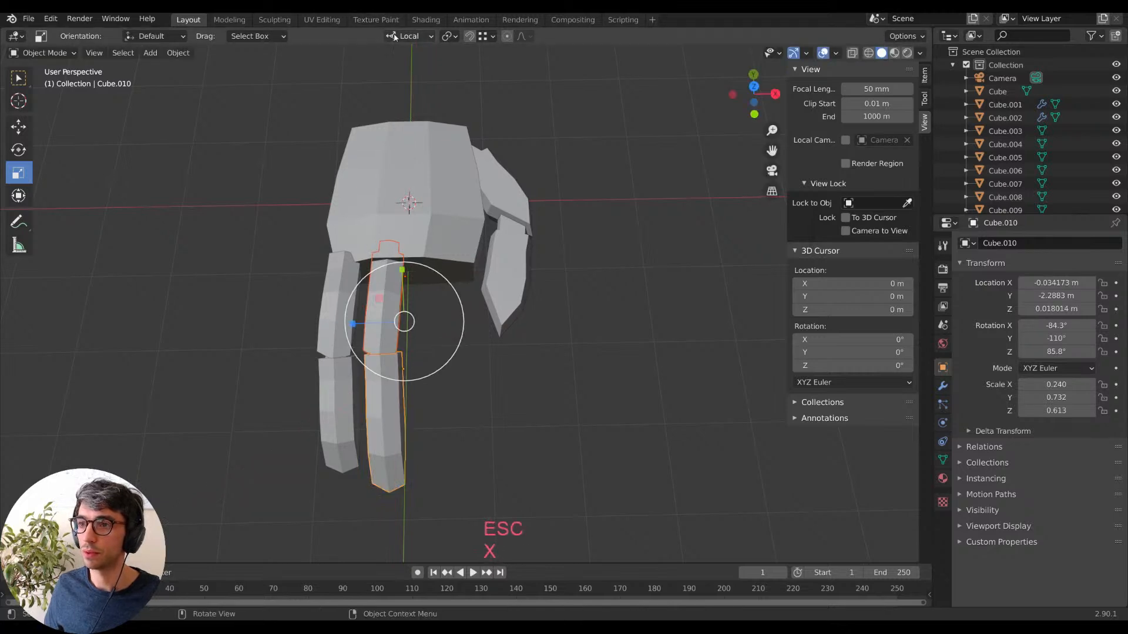
key(g)
key(x)
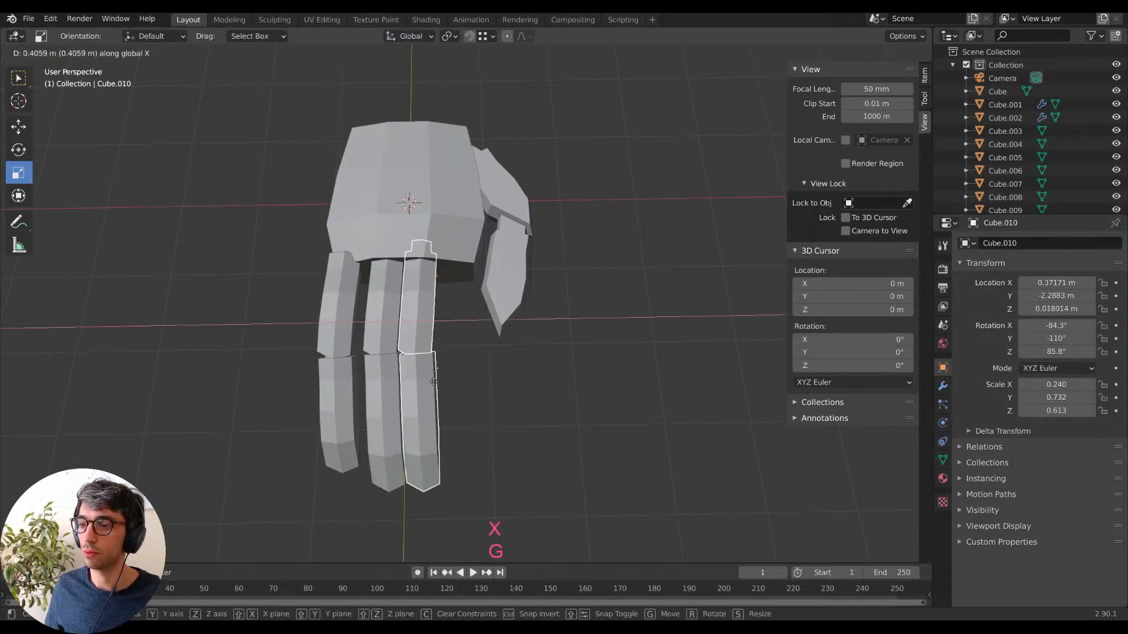
click(452, 353)
middle_drag(453, 353, 385, 309)
click(385, 309)
key(r)
key(z)
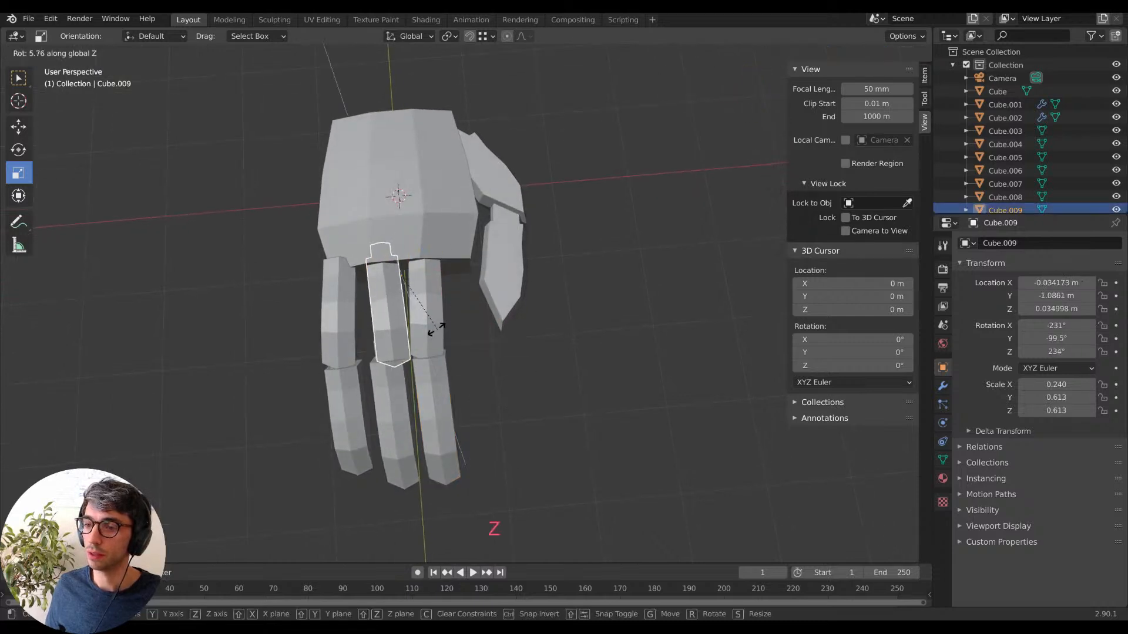
key(Escape)
Parent the second finger's tip segment to its base segment and try rotating the finger around Z.
shift+click(396, 418)
shift+click(402, 329)
key(ctrl+p)
key(Return)
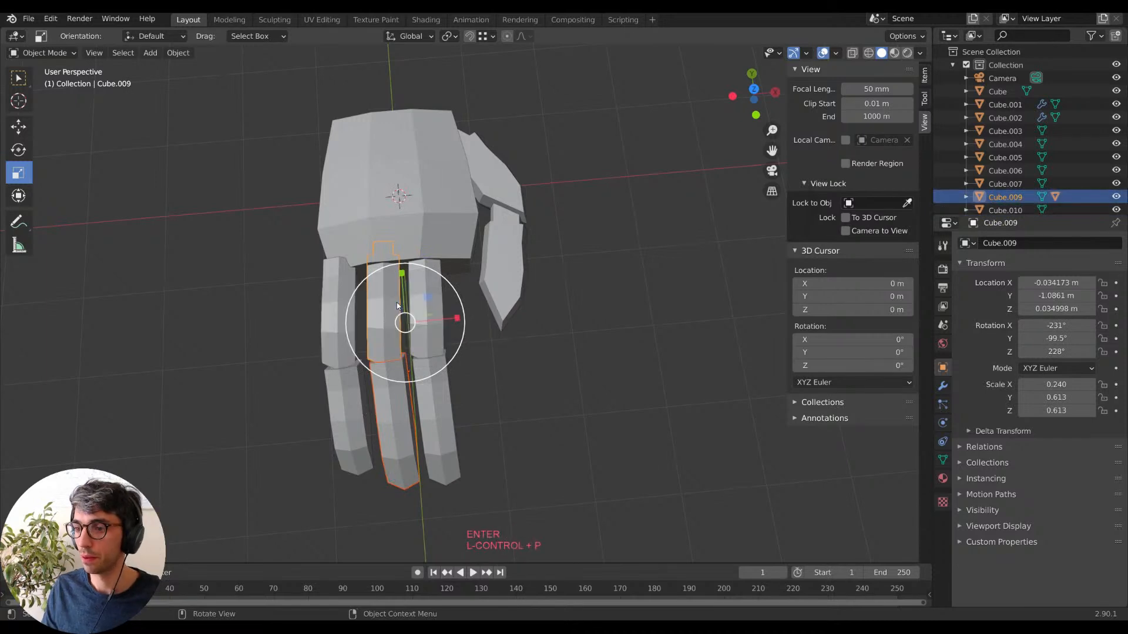
key(r)
key(z)
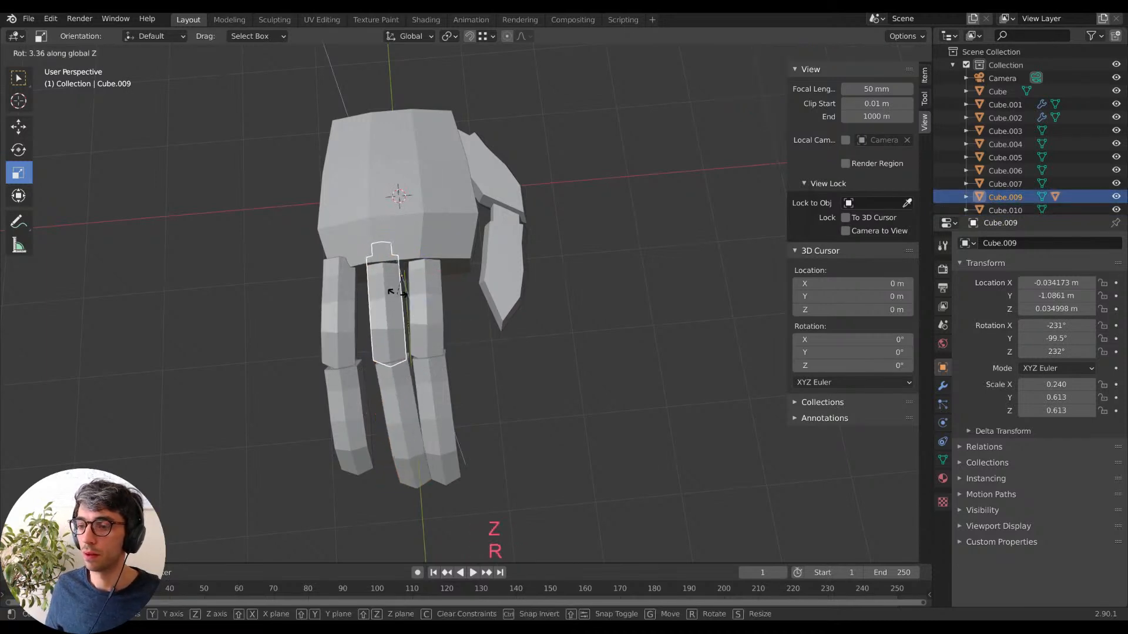
click(397, 292)
Parent the third finger's tip segment to its base segment as Object.
shift+click(449, 406)
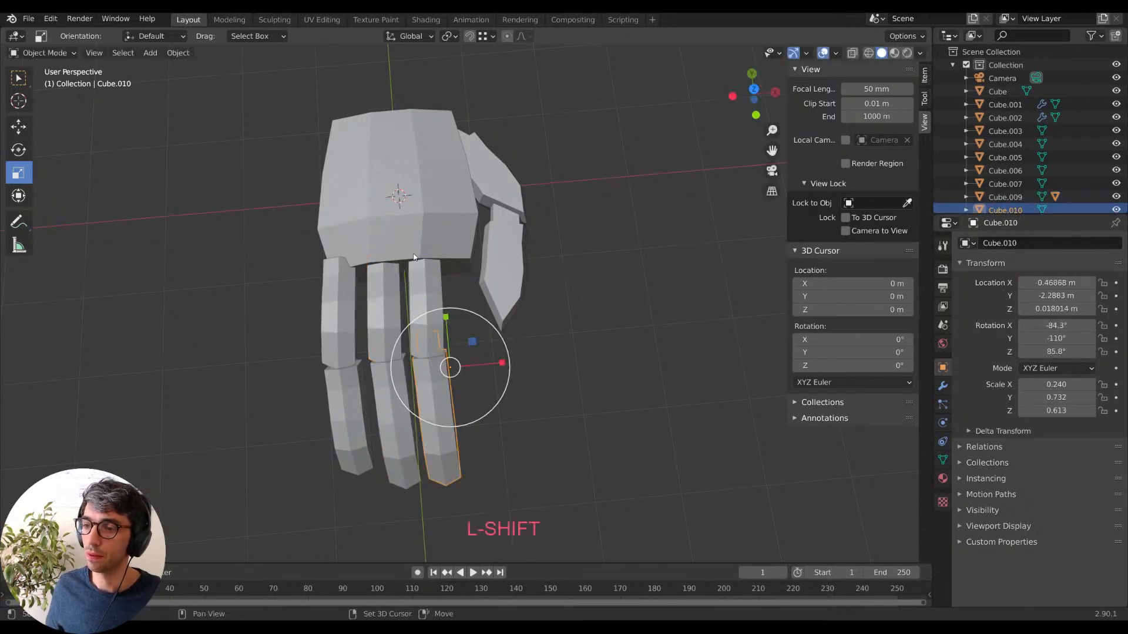
key(ctrl+p)
click(425, 280)
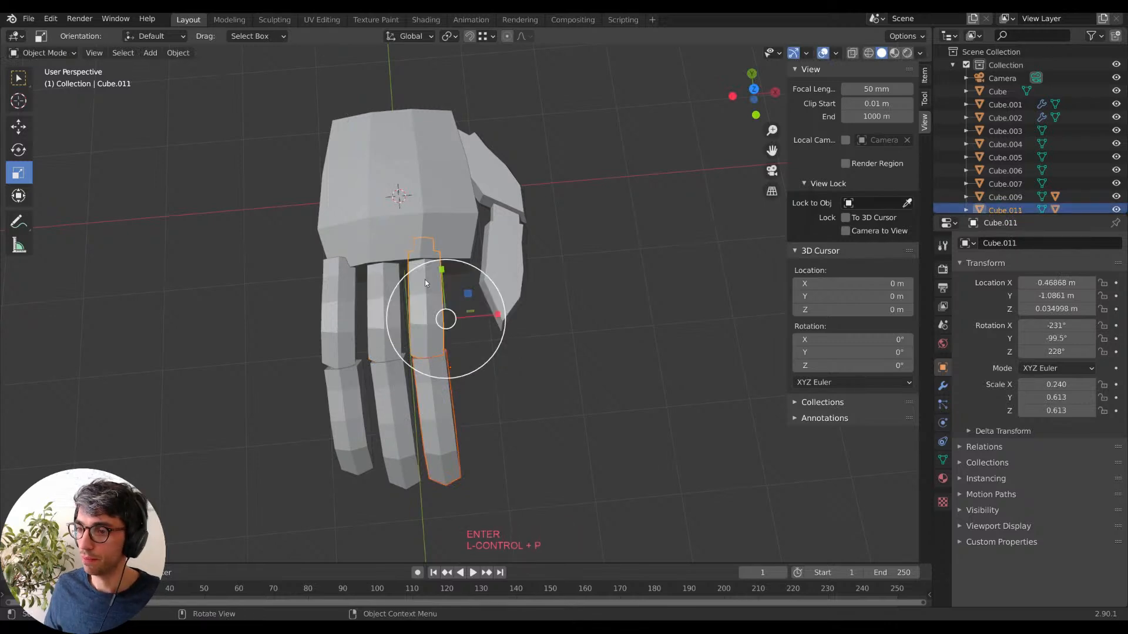
key(Return)
Rotate the third finger's base segment around Z to about 231°.
key(r)
key(z)
key(Escape)
click(419, 256)
click(428, 294)
key(r)
key(z)
click(479, 334)
Lengthen the third finger's tip segment by scaling it along Y in Local orientation.
middle_drag(504, 367, 348, 390)
middle_drag(422, 376, 358, 406)
click(359, 354)
middle_drag(372, 347, 391, 132)
click(407, 35)
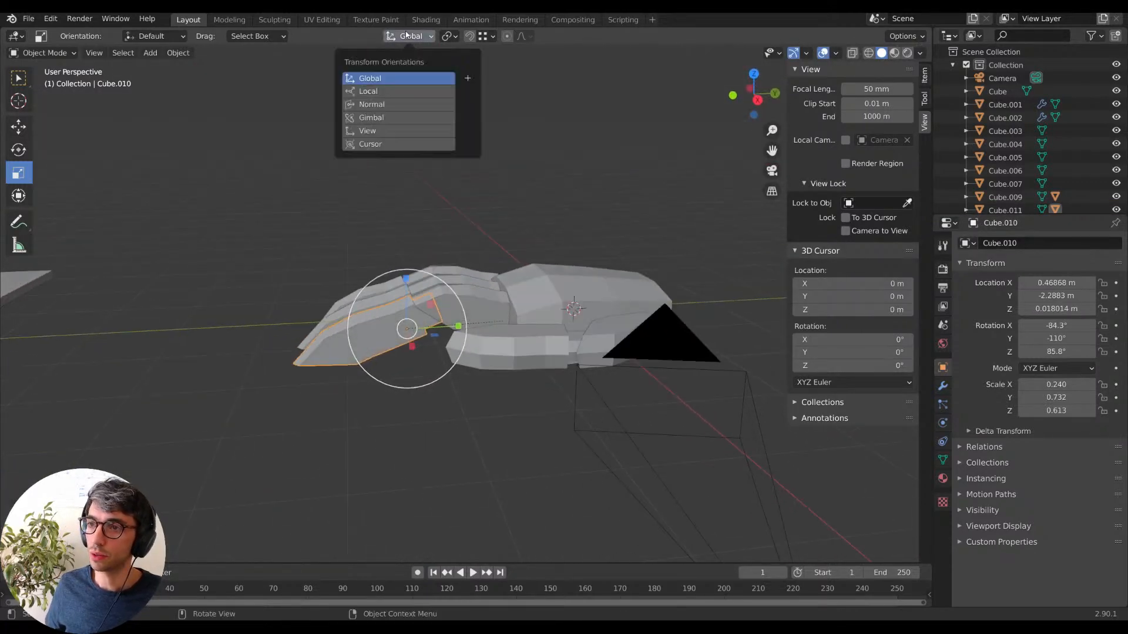
click(370, 91)
drag(456, 309, 464, 303)
middle_drag(336, 420, 492, 477)
click(504, 457)
Duplicate both segments of the first, outermost finger in place.
middle_drag(417, 315, 432, 351)
middle_drag(468, 470, 461, 446)
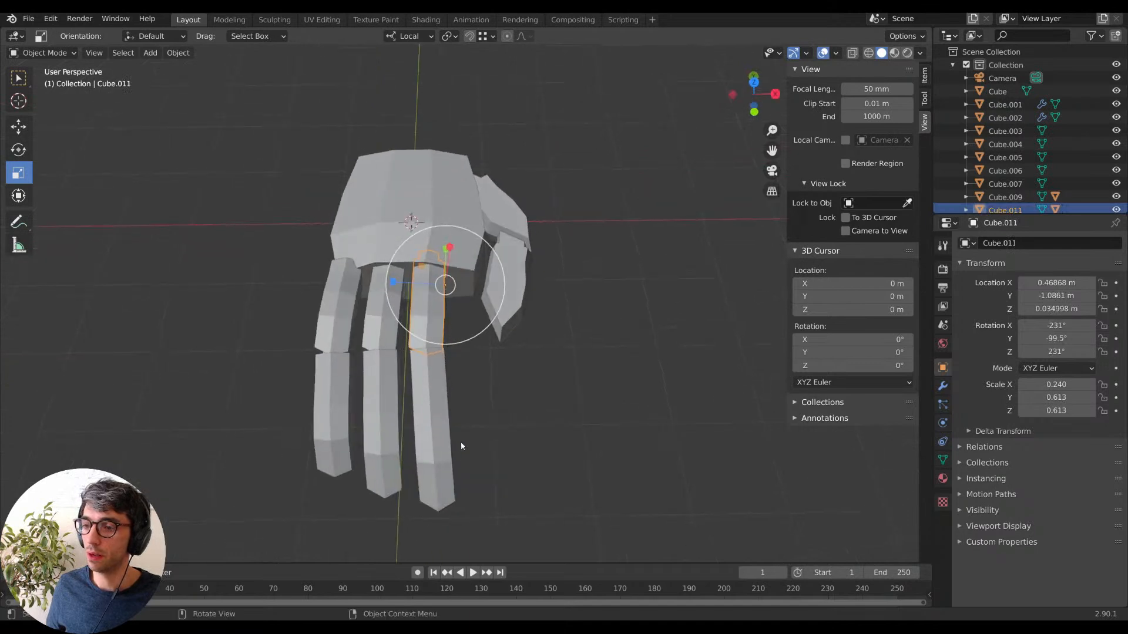
click(334, 358)
shift+click(332, 409)
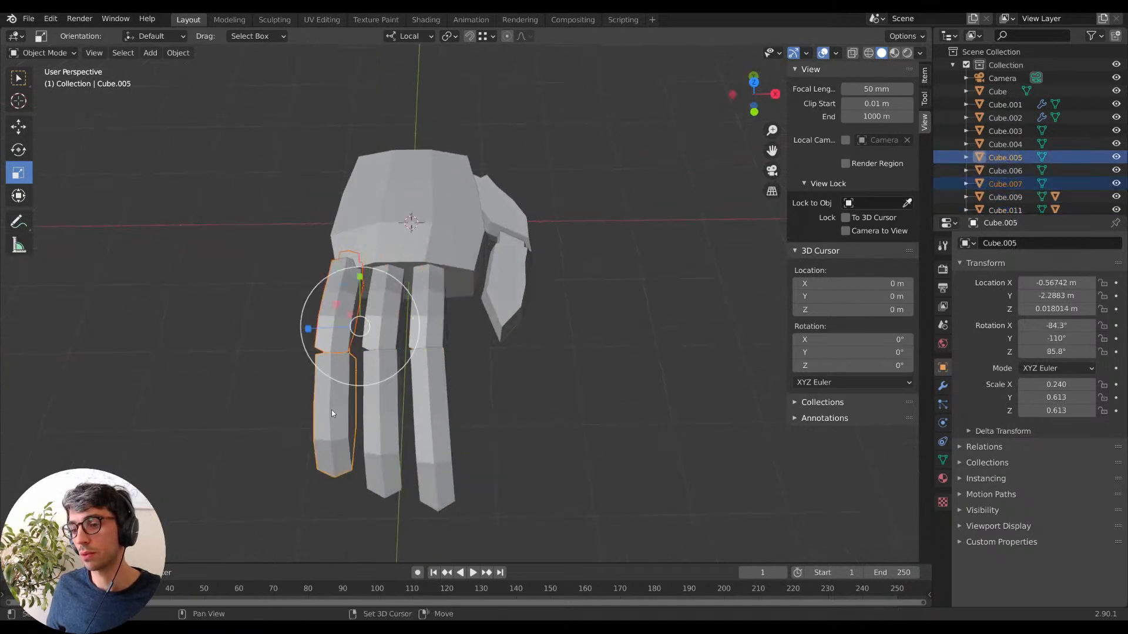
key(shift+d)
key(Escape)
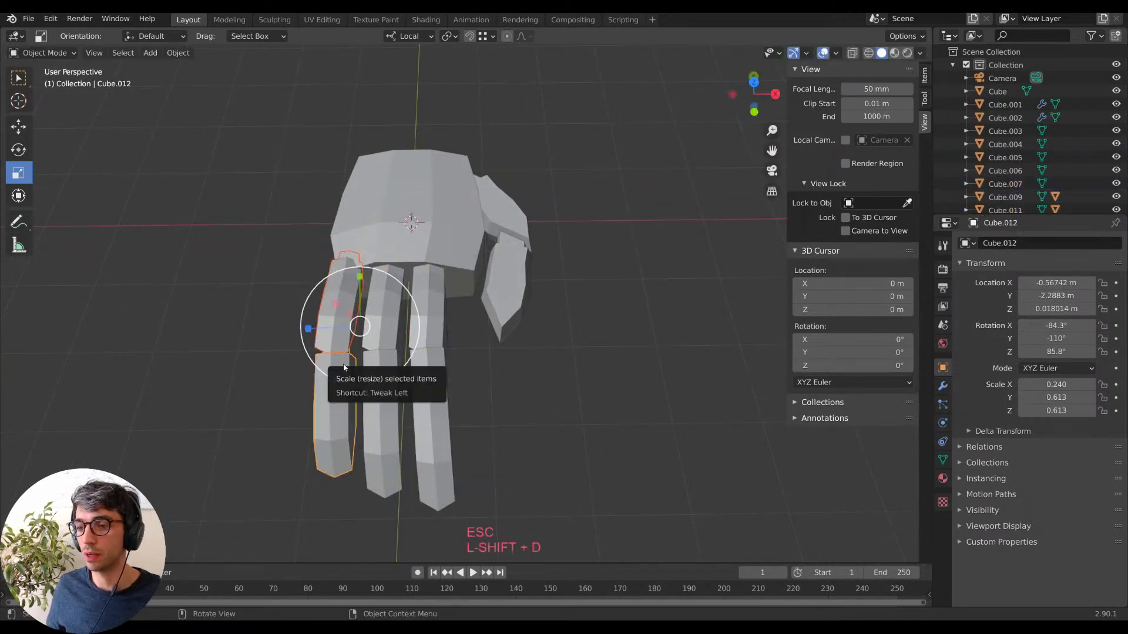
key(g)
key(x)
key(Escape)
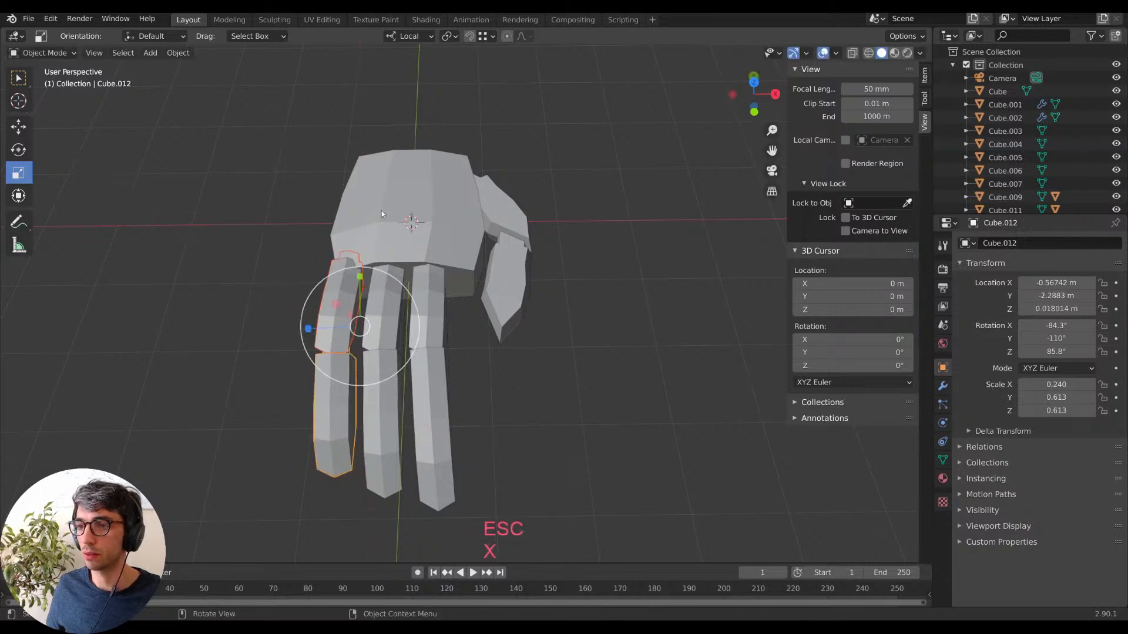
Move the duplicated finger along global X to about 0.95 m, beside the third finger.
click(407, 36)
click(389, 77)
key(g)
key(x)
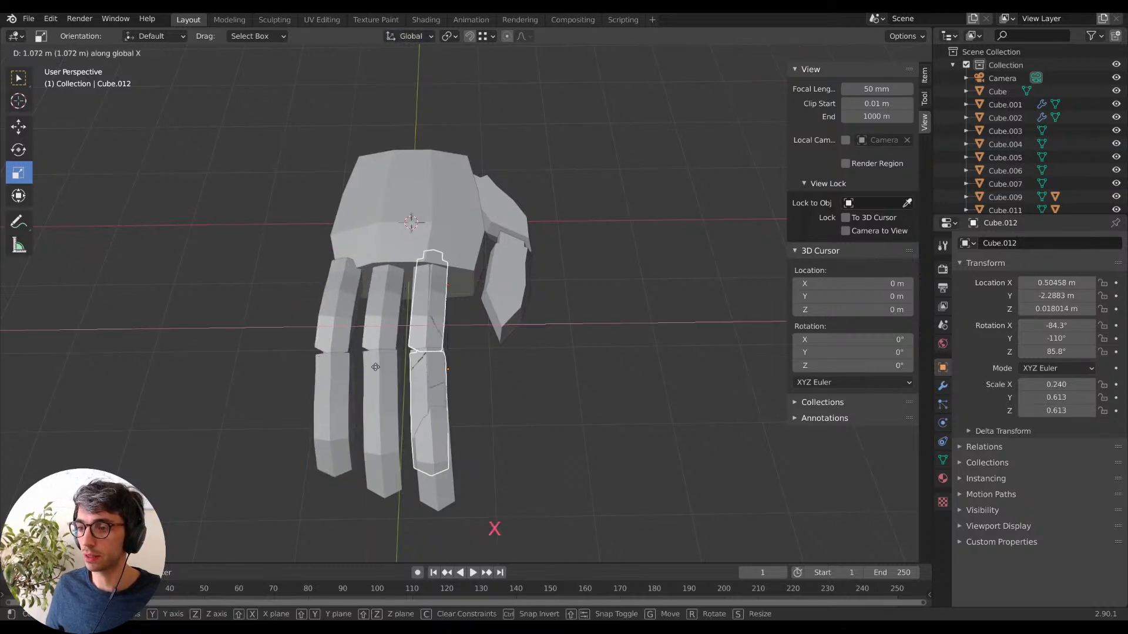
click(478, 389)
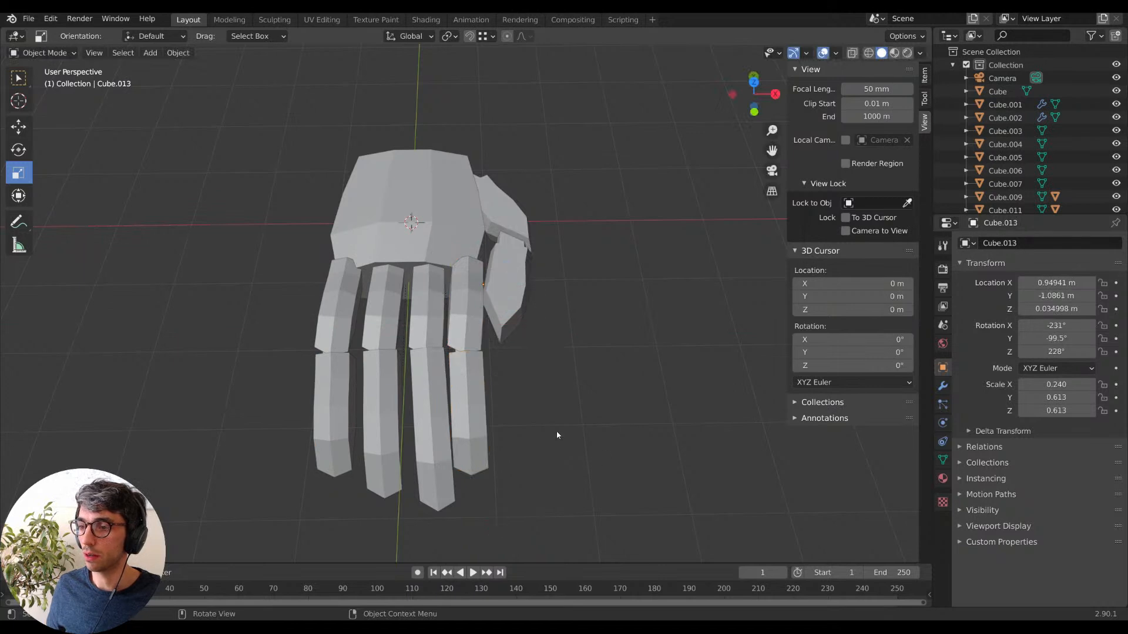
Rotate the fourth finger's base segment around Z to about 234° and shift its tip segment along X to match.
click(557, 358)
key(r)
key(z)
click(543, 386)
middle_drag(542, 387, 493, 370)
key(g)
key(x)
click(510, 379)
Parent the fourth finger's tip segment to its base segment as Object.
shift+click(492, 304)
key(ctrl+p)
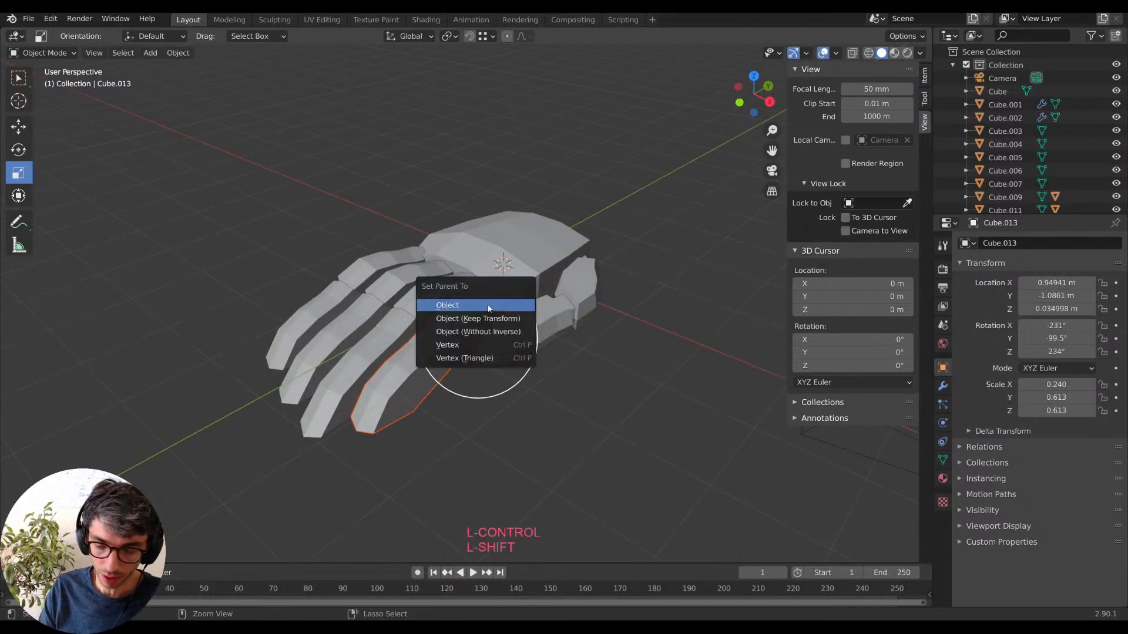
key(Return)
Parent the thumb's tip segment (Cube.004) to the thumb's base segment (Cube.006) as Object.
middle_drag(603, 432, 504, 316)
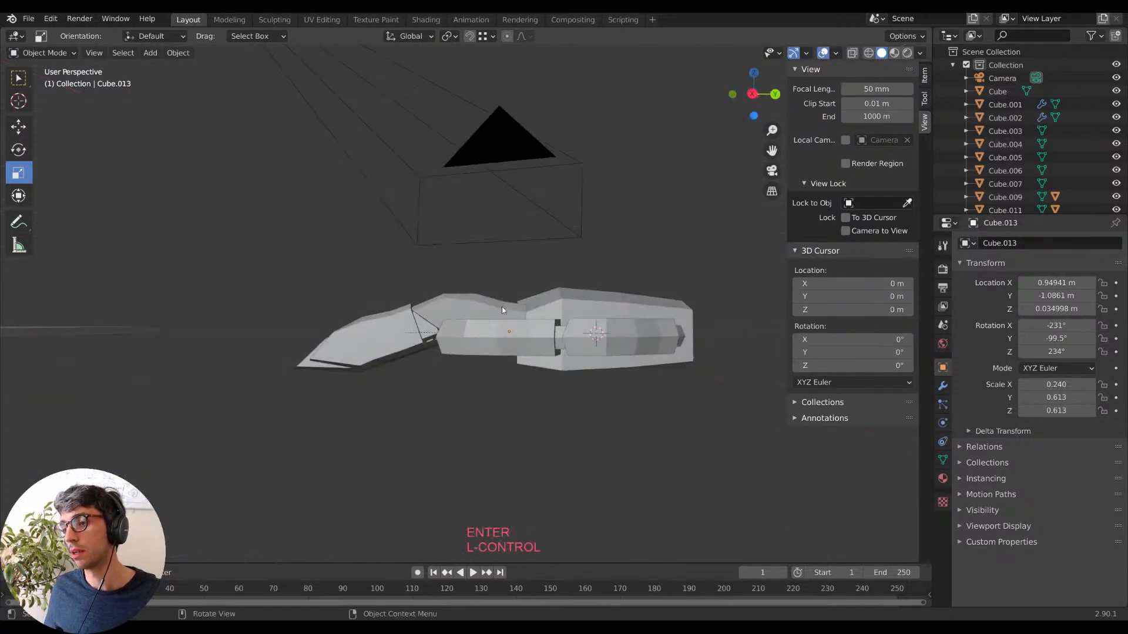
drag(432, 530, 440, 517)
middle_drag(448, 394, 486, 426)
click(547, 342)
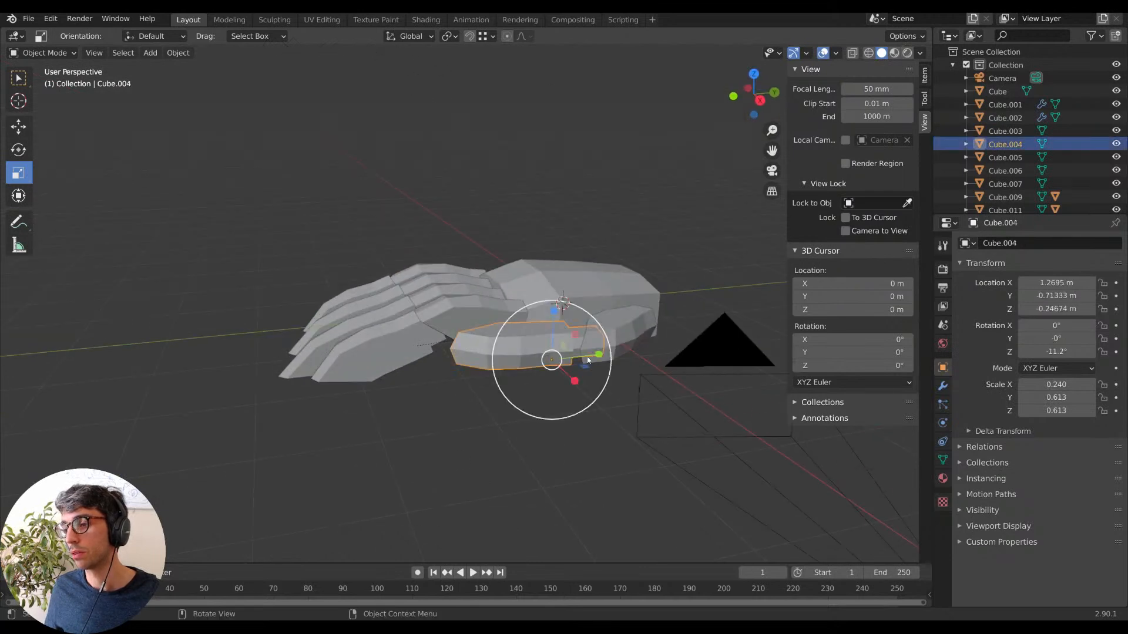
shift+click(629, 326)
key(ctrl+p)
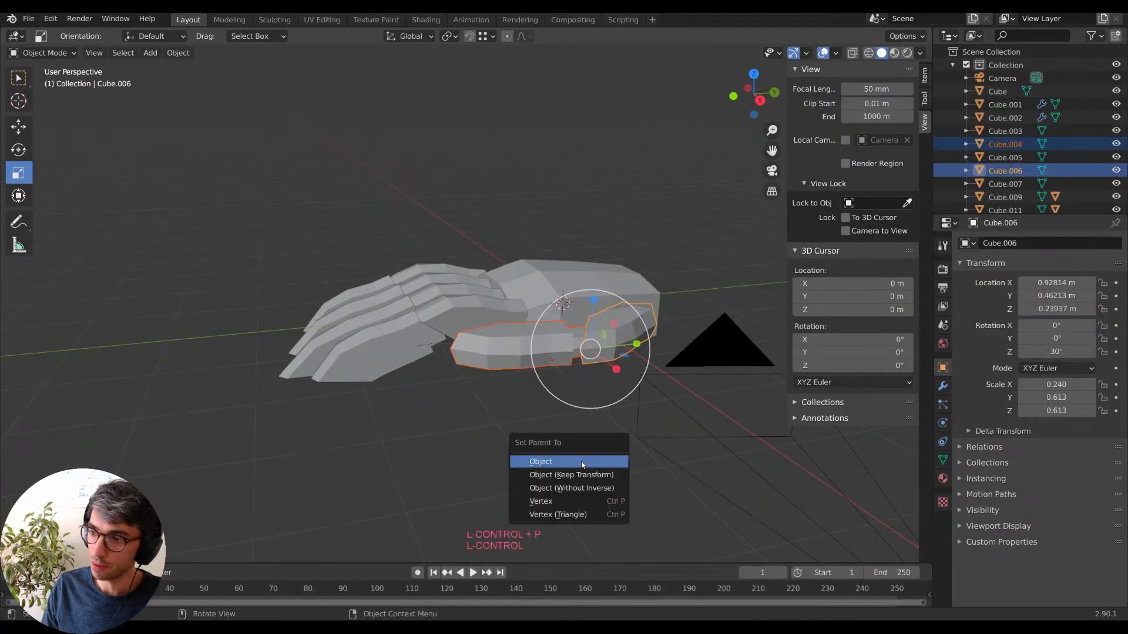
key(Return)
middle_drag(534, 451, 624, 372)
key(r)
key(y)
key(Escape)
key(x)
key(Escape)
Rotate the thumb around the global X axis.
key(r)
key(x)
click(693, 394)
Rotate the thumb's tip segment around X to about -8°.
middle_drag(617, 403, 613, 370)
click(567, 360)
key(r)
middle_drag(615, 432, 597, 459)
key(x)
click(534, 415)
Move the thumb's tip segment to about X 1.28 m, Y -0.82 m, Z -0.19 m.
key(g)
key(z)
click(534, 410)
key(g)
click(582, 456)
Rotate the thumb's tip segment around Z to about -3.9°.
middle_drag(497, 452, 519, 485)
key(r)
key(z)
click(599, 396)
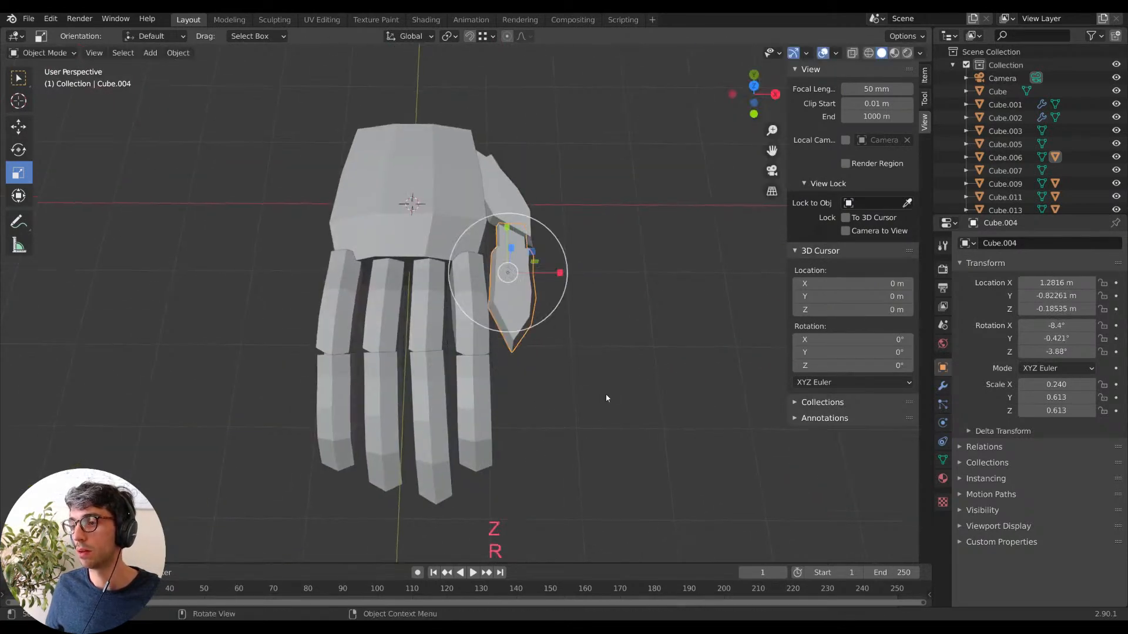
Move the thumb's tip segment to about X 1.31 m and Z -0.20 m, and adjust its position along Y.
key(g)
key(z)
click(609, 405)
key(g)
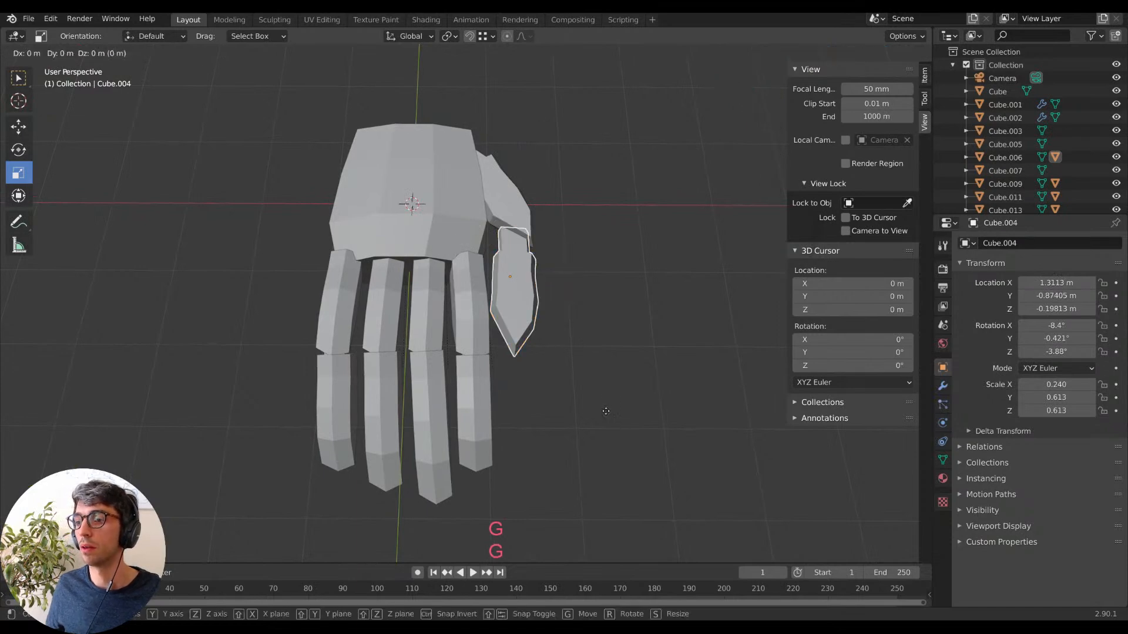
key(Escape)
middle_drag(606, 411, 432, 414)
key(g)
key(y)
click(590, 399)
click(590, 426)
Lengthen the palm block by moving its wrist-end vertices backward, selecting them in top view with X-ray on.
shift+middle_drag(362, 441, 187, 441)
click(418, 253)
middle_drag(420, 259, 539, 207)
key(Tab)
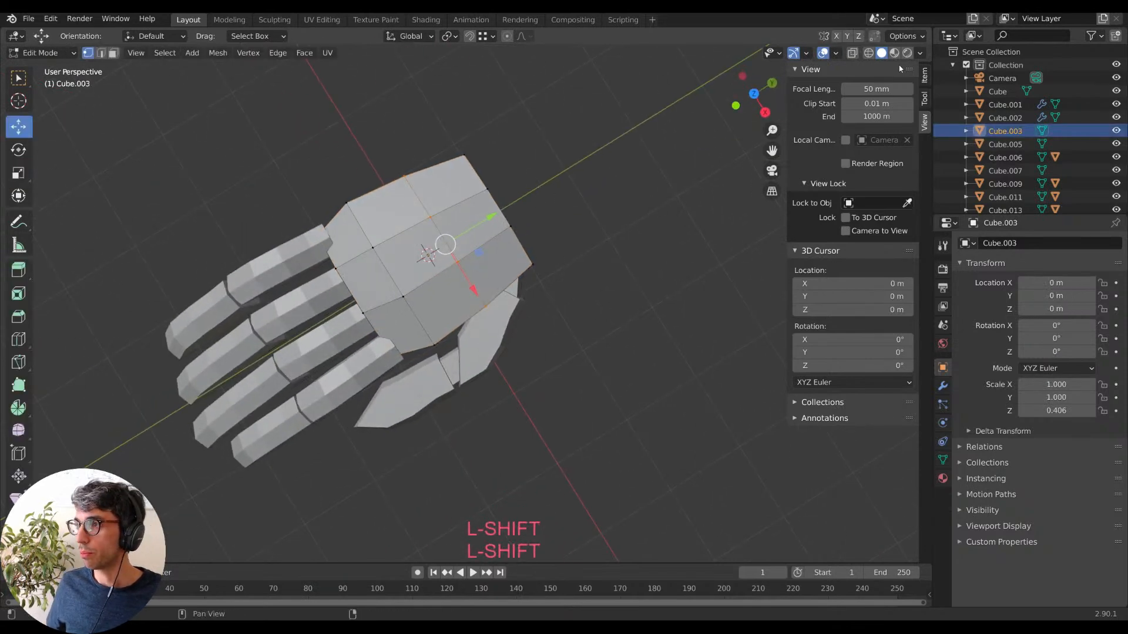
key(Tab)
key(KP_7)
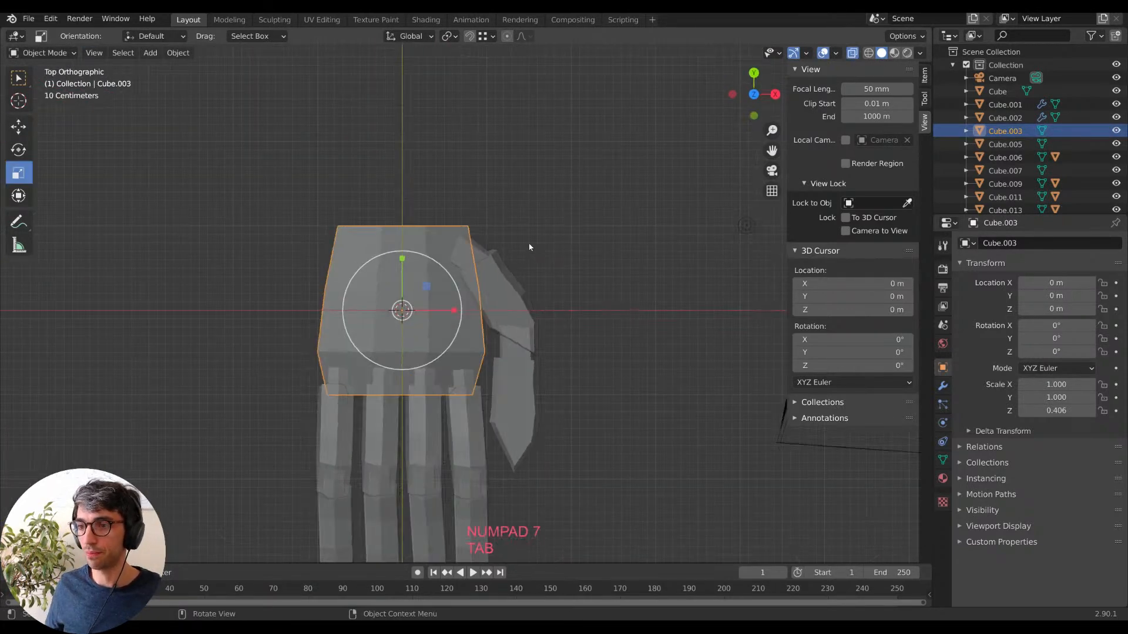
key(Tab)
drag(500, 213, 495, 211)
drag(298, 183, 585, 253)
key(g)
click(566, 218)
key(g)
click(595, 301)
key(Tab)
Turn off X-ray display and inspect the lengthened palm from the side.
middle_drag(628, 425, 558, 362)
key(Tab)
scroll(583, 371, down, 1)
key(Tab)
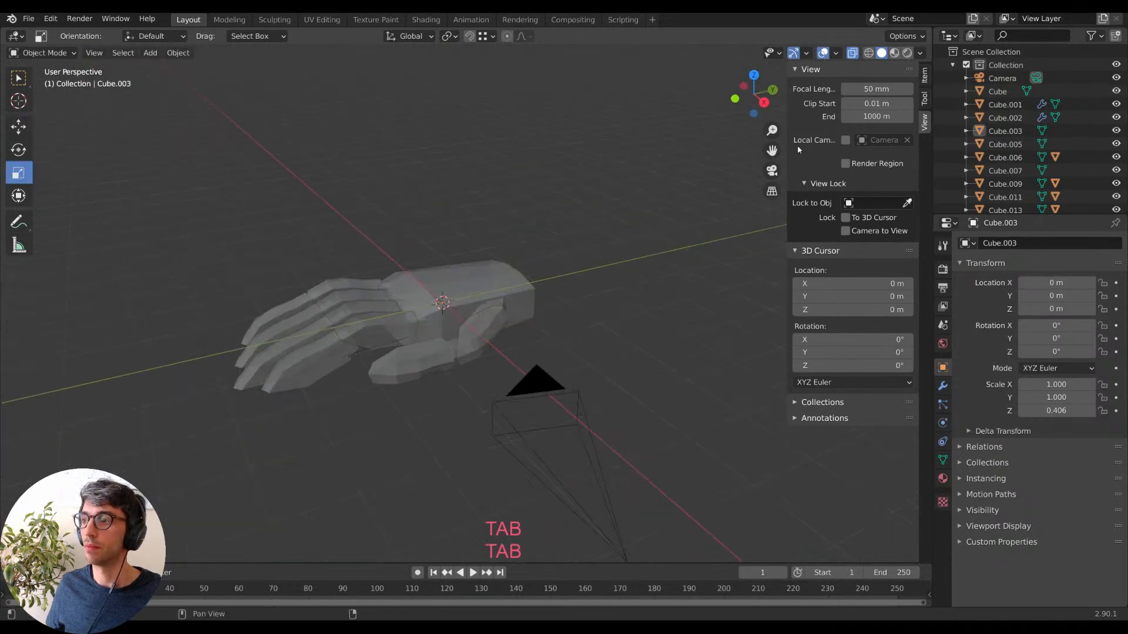
click(855, 54)
key(Tab)
middle_drag(493, 429, 493, 404)
key(Tab)
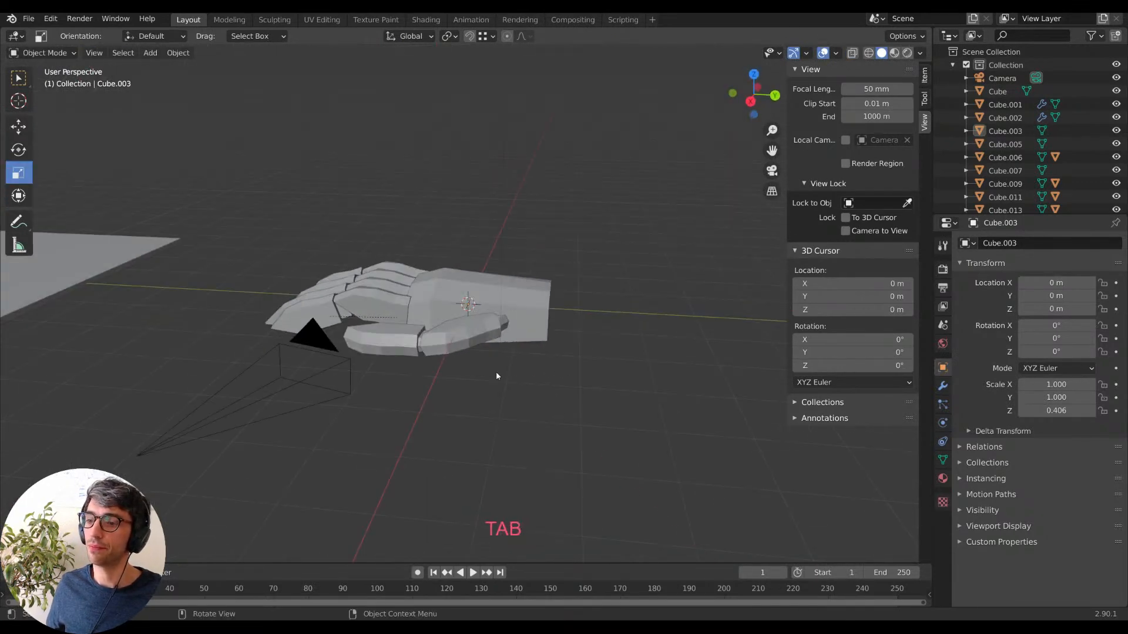
Raise the palm block to about Z 0.064 m and check it through the camera.
shift+middle_drag(528, 324, 582, 387)
middle_drag(663, 436, 677, 414)
key(g)
key(z)
click(684, 413)
key(KP_0)
scroll(645, 385, down, 4)
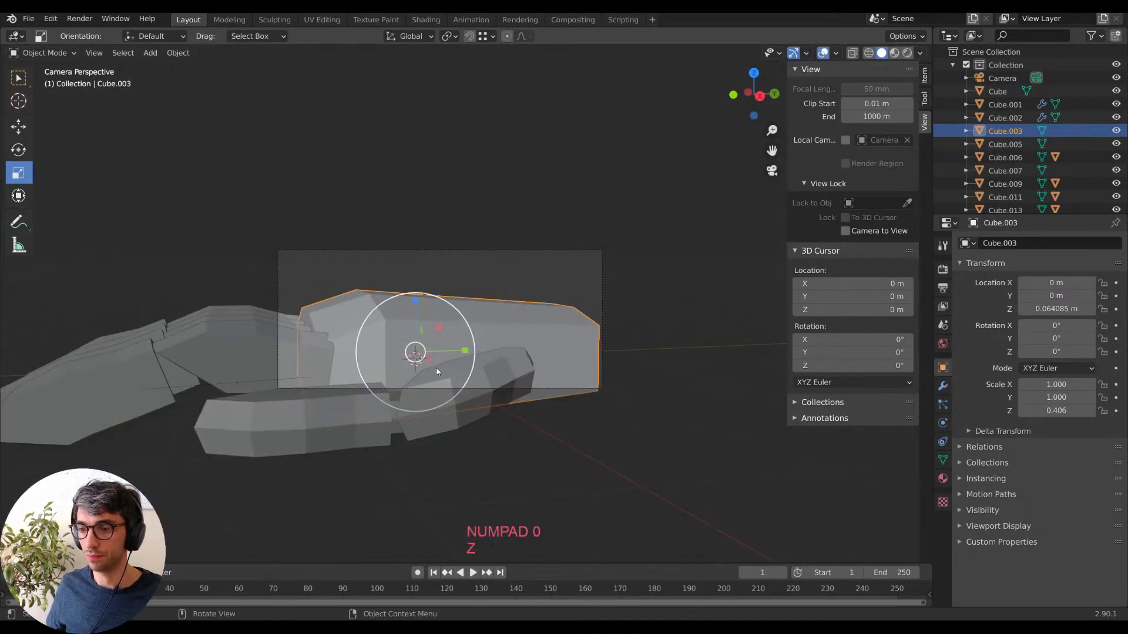
key(Tab)
key(Tab)
Move the palm block to about Y 0.285 m and Z -0.048 m.
middle_drag(447, 333, 676, 376)
key(g)
key(y)
click(600, 320)
key(s)
right_click(560, 293)
key(g)
key(z)
click(554, 327)
middle_drag(554, 327, 492, 287)
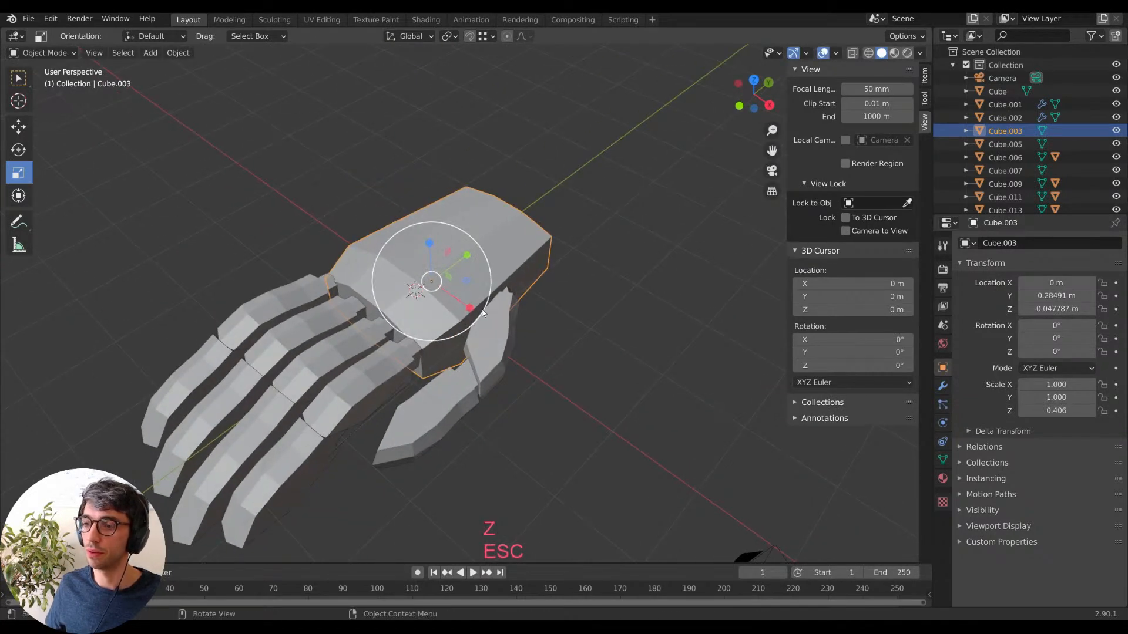
Narrow the palm block along X to a scale of about 0.92.
key(s)
key(x)
click(467, 302)
middle_drag(646, 338, 458, 395)
click(561, 435)
key(s)
key(shift+s)
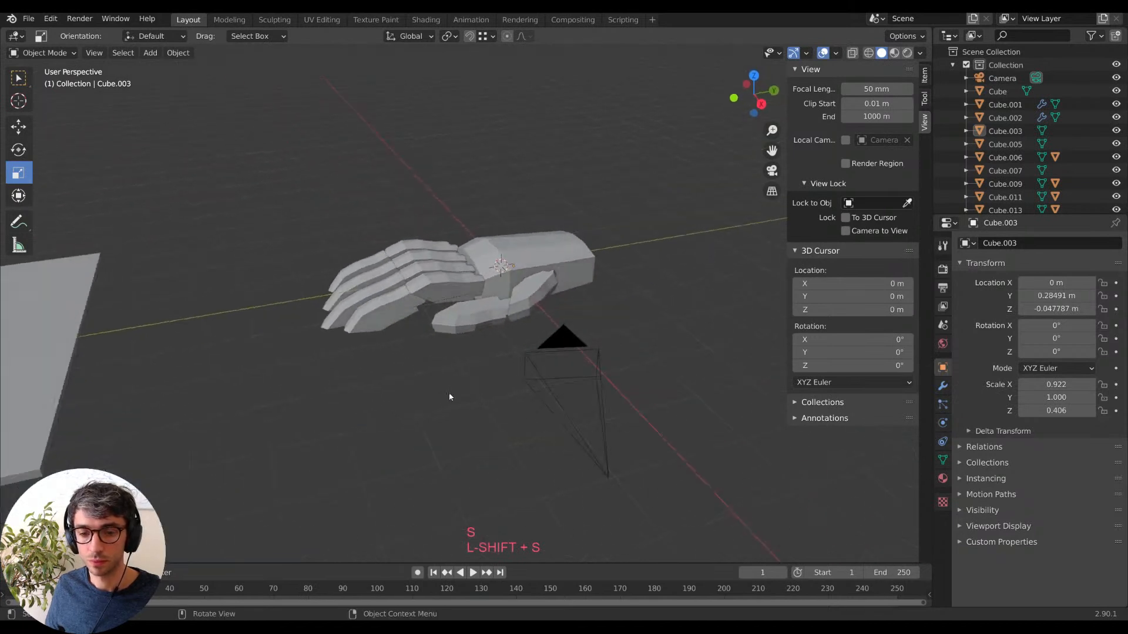
shift+middle_drag(365, 396, 523, 374)
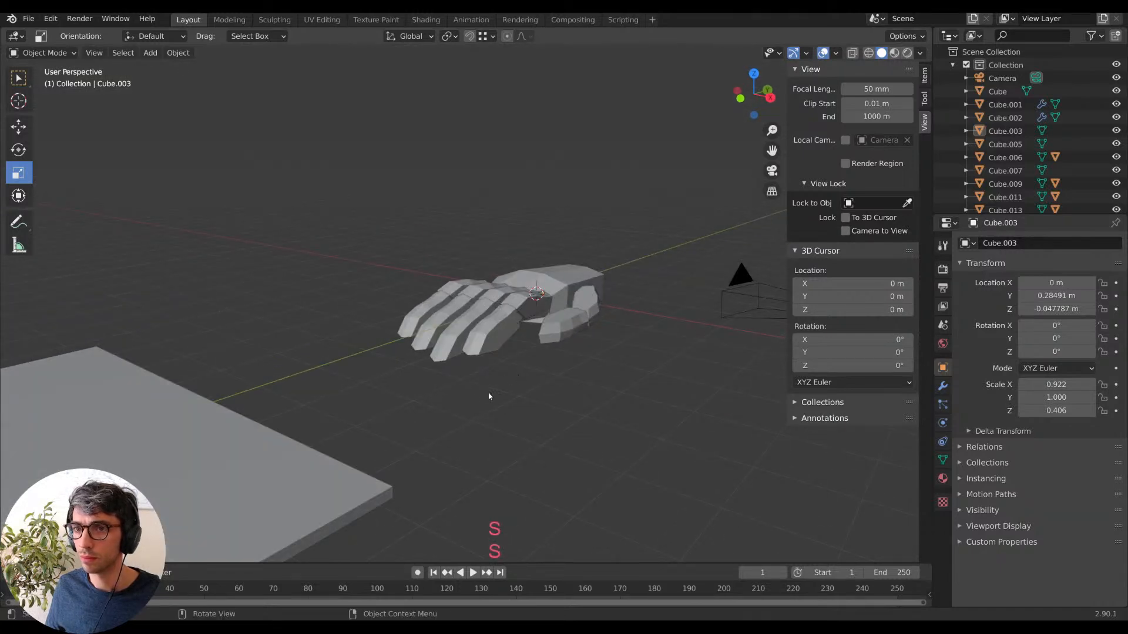
shift+middle_drag(461, 408, 493, 368)
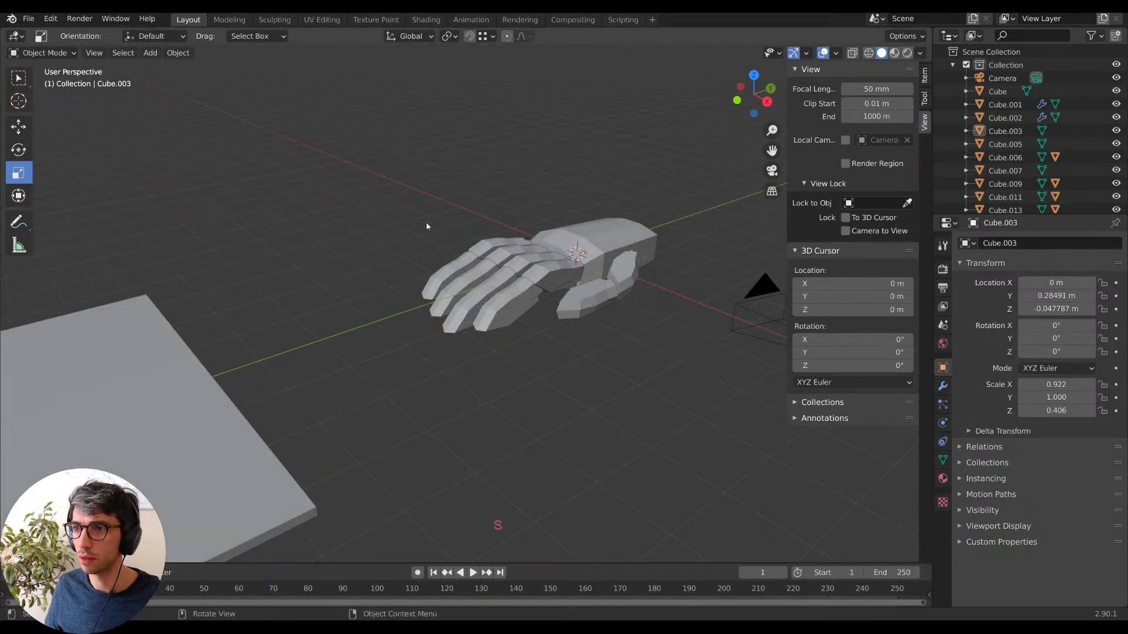
Parent the four finger base segments and the thumb's base segment to the palm block.
middle_drag(433, 503, 493, 381)
shift+middle_drag(660, 367, 529, 385)
middle_drag(529, 384, 559, 443)
shift+click(564, 421)
shift+click(589, 415)
shift+click(611, 409)
middle_drag(754, 448, 472, 481)
shift+click(501, 420)
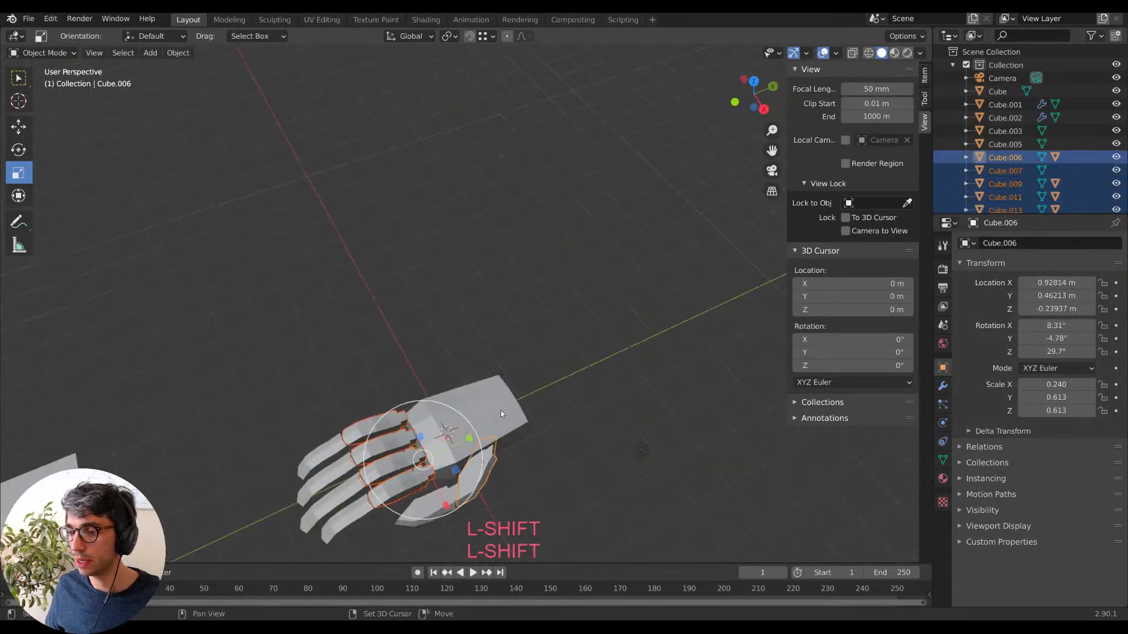
shift+click(511, 418)
key(ctrl+p)
key(Return)
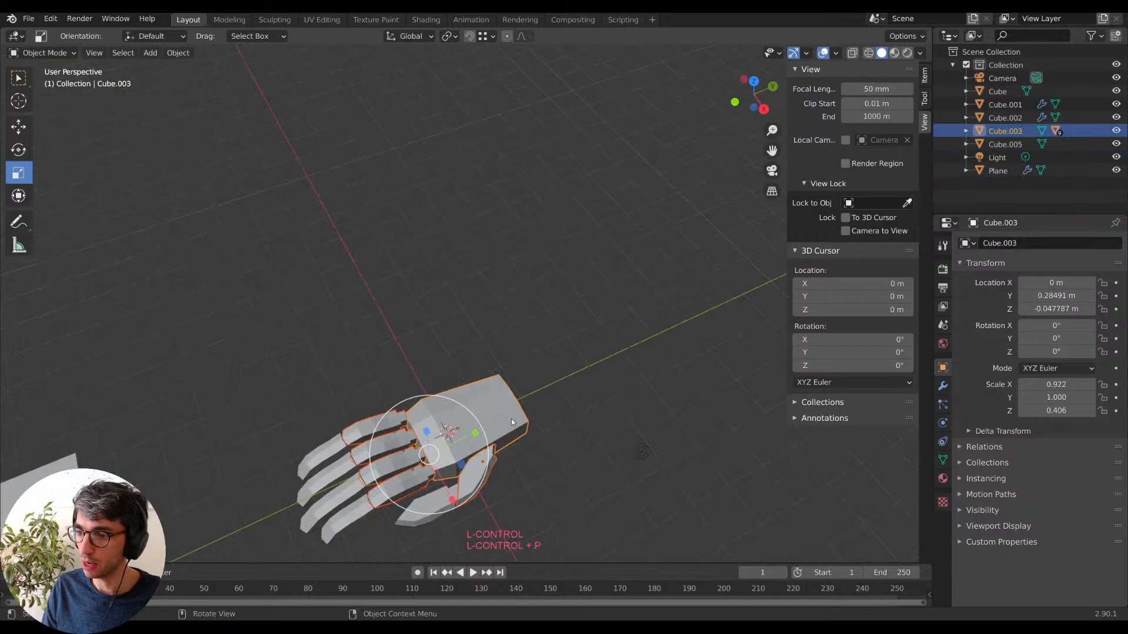
click(546, 483)
Duplicate the thumb's base segment and move the copy along Y to about 0.68 m.
shift+middle_drag(547, 483, 575, 389)
click(513, 391)
middle_drag(527, 448, 491, 433)
key(shift+d)
key(Escape)
key(g)
key(y)
click(571, 419)
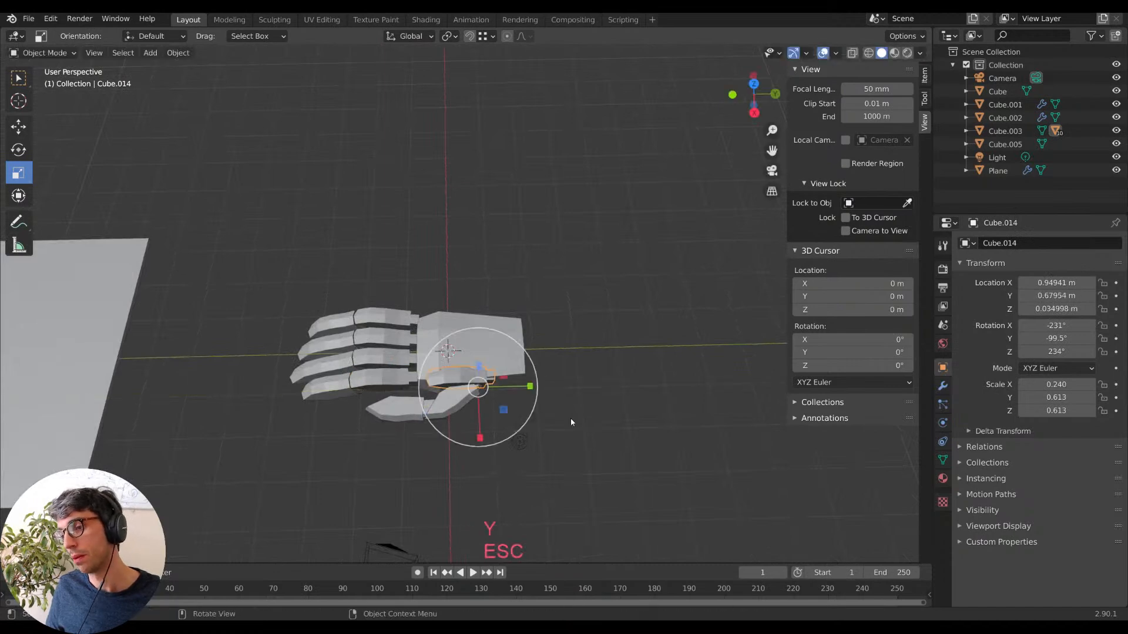
Move the duplicated segment over the palm, to about X 0.09 m and Z 0.23 m.
key(g)
key(x)
click(556, 385)
middle_drag(556, 385, 666, 287)
key(g)
key(z)
click(543, 309)
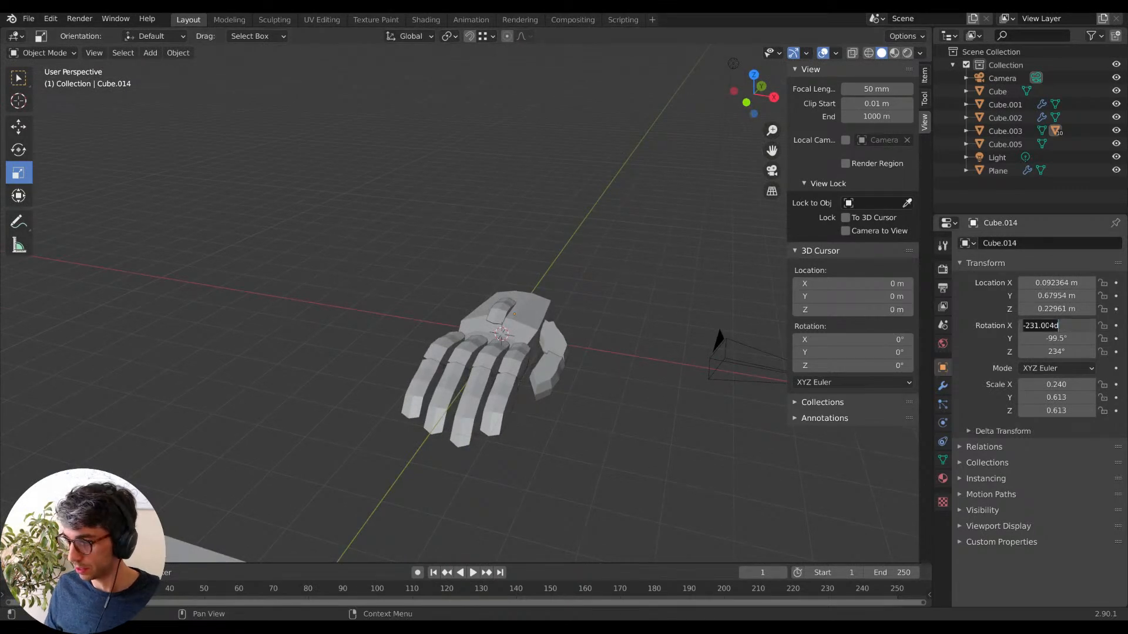
Set the duplicated segment's rotation to X 0°, Y 180°, Z 0°, and briefly preview the rendered shading.
middle_drag(611, 322, 488, 319)
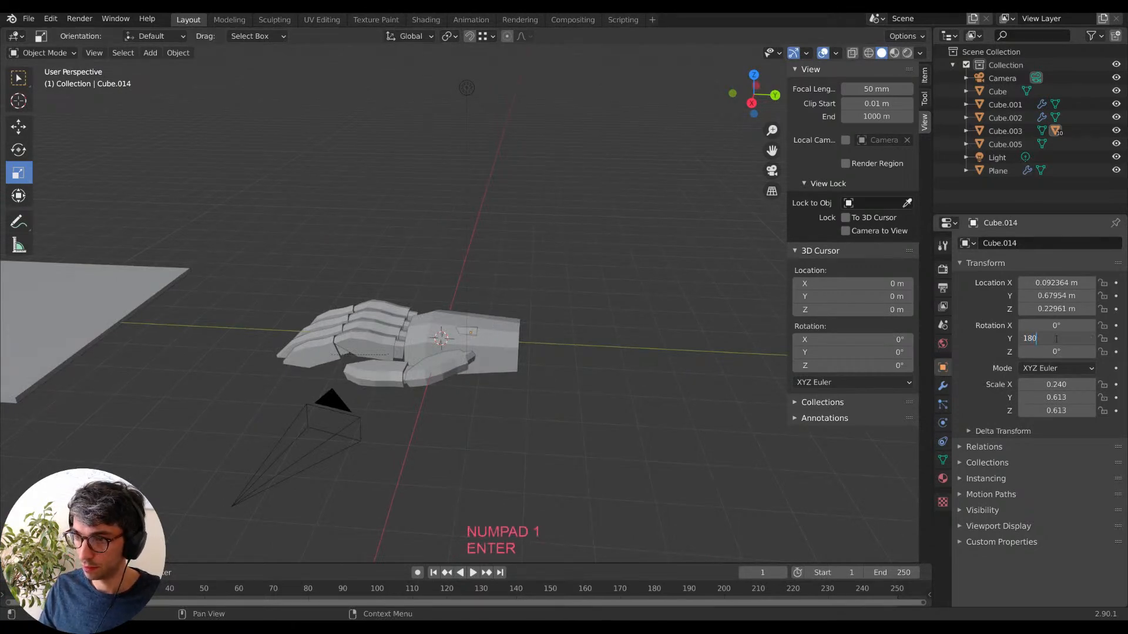
key(z)
key(z)
key(Escape)
click(881, 53)
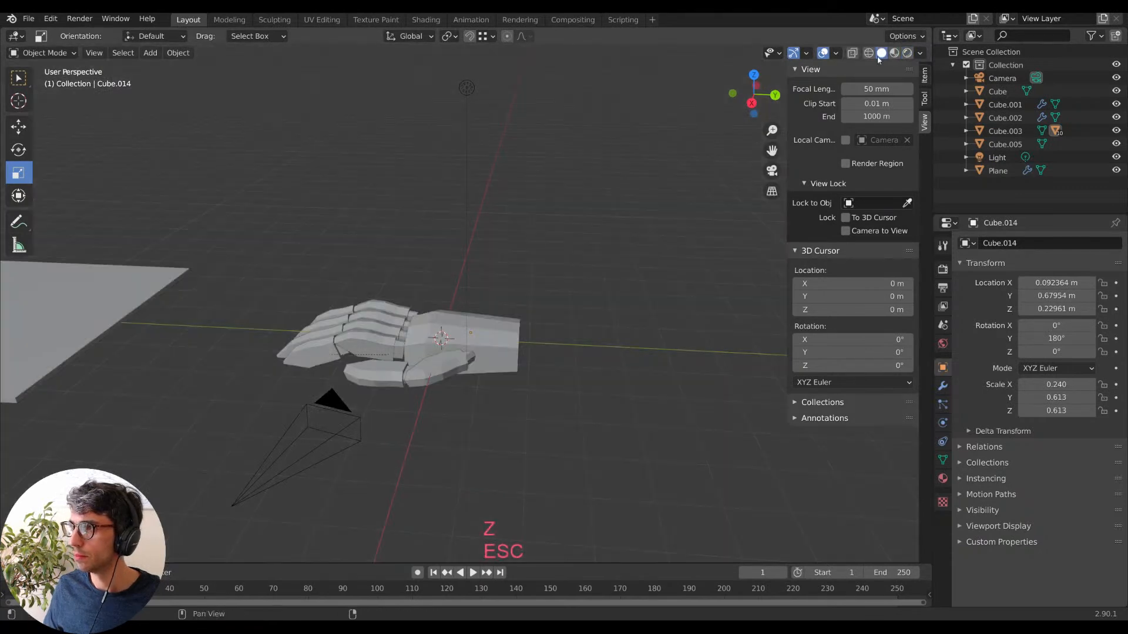
key(z)
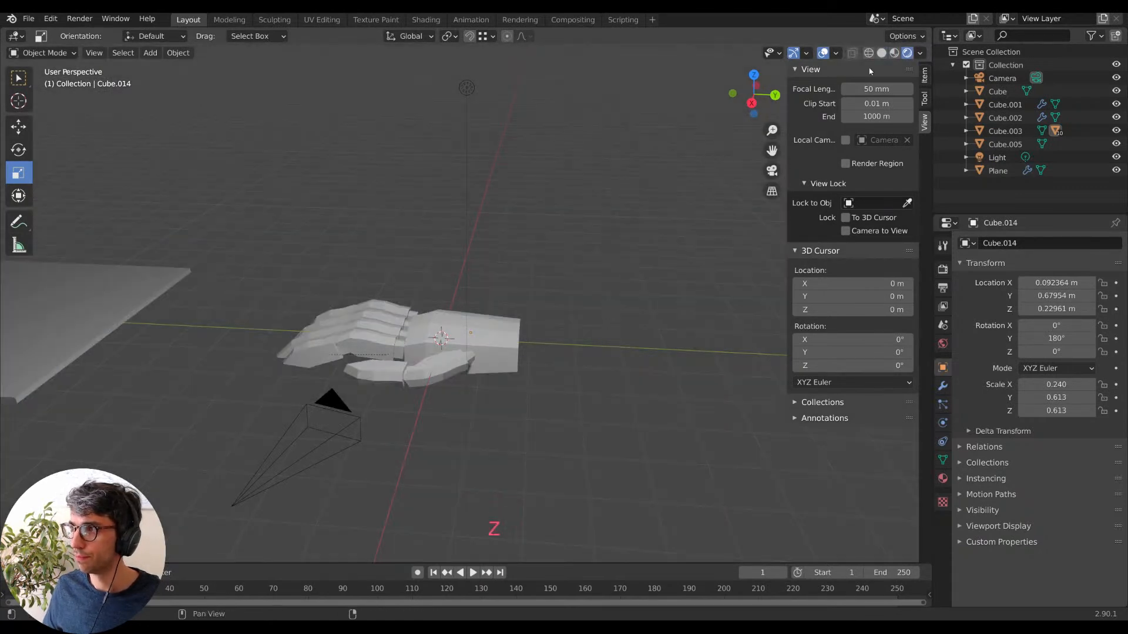
click(881, 54)
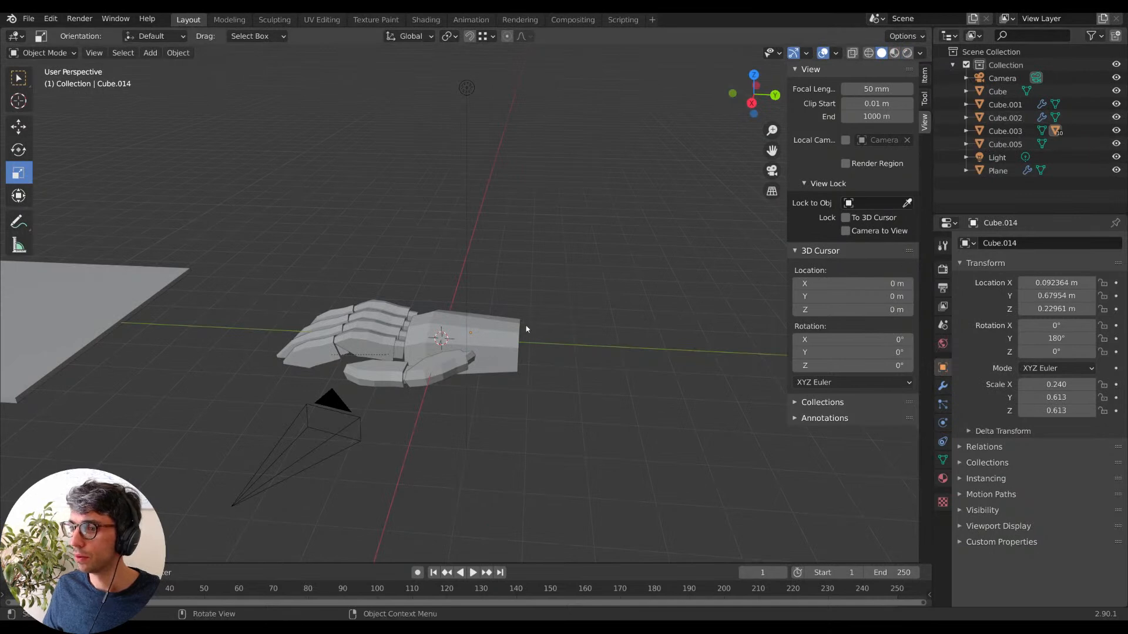
Turn on X-ray display and raise the duplicated segment to about Z 0.64 m.
click(853, 53)
scroll(549, 320, up, 4)
mouse_move(544, 376)
middle_down()
mouse_move(511, 403)
mouse_move(572, 390)
middle_up()
click(468, 404)
click(467, 406)
key(g)
key(z)
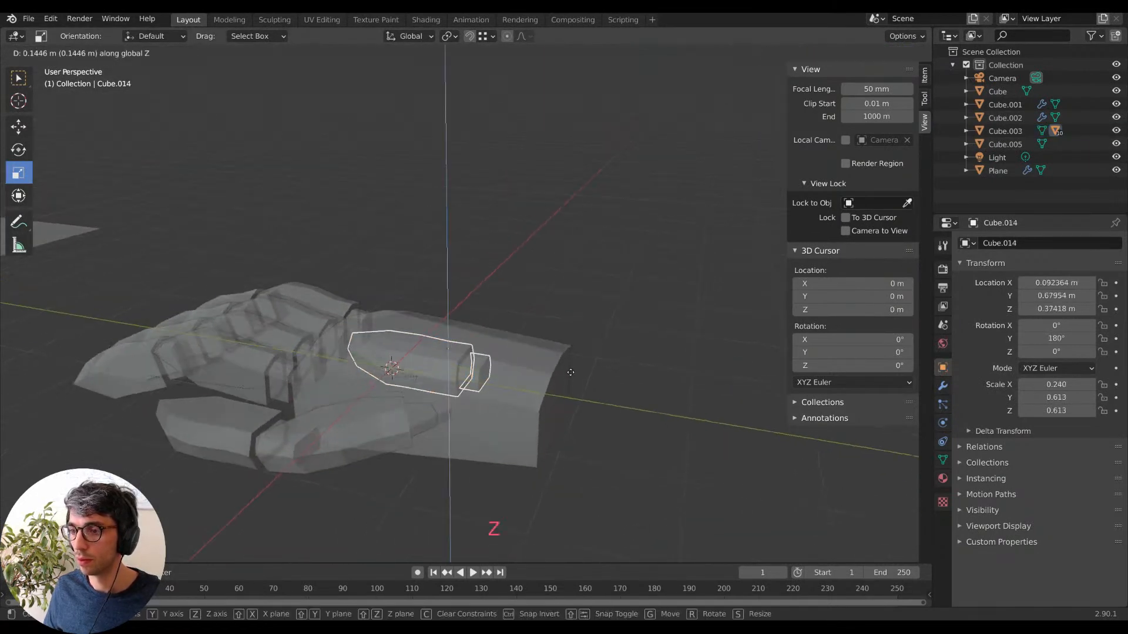
click(577, 348)
middle_drag(577, 348, 529, 319)
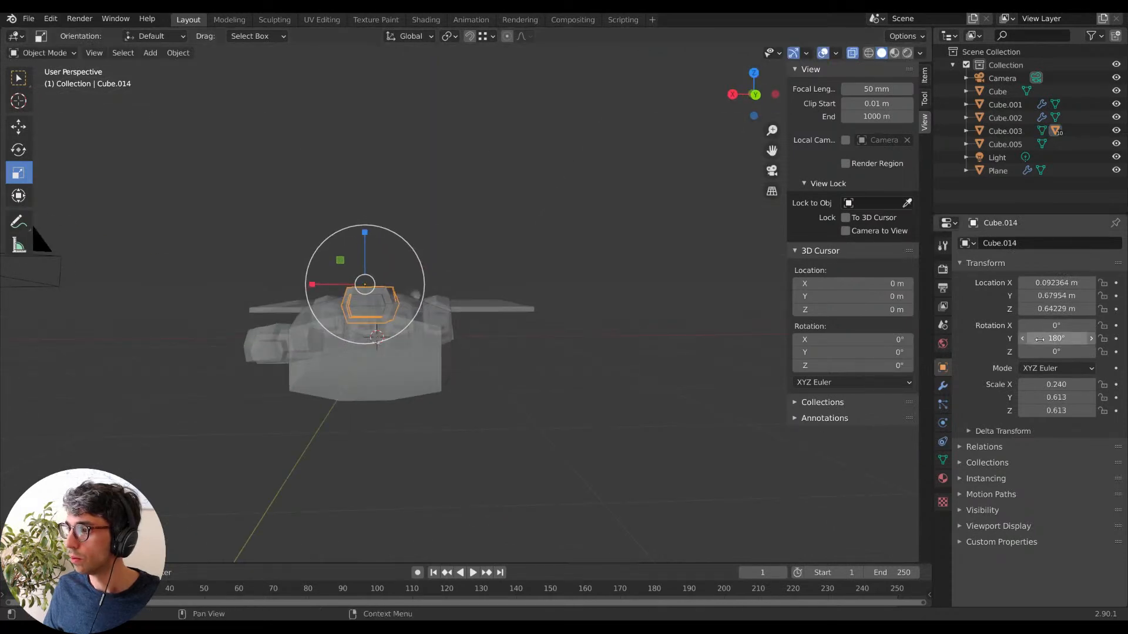
Set the duplicated segment's Y rotation to -90°.
middle_drag(663, 317, 811, 339)
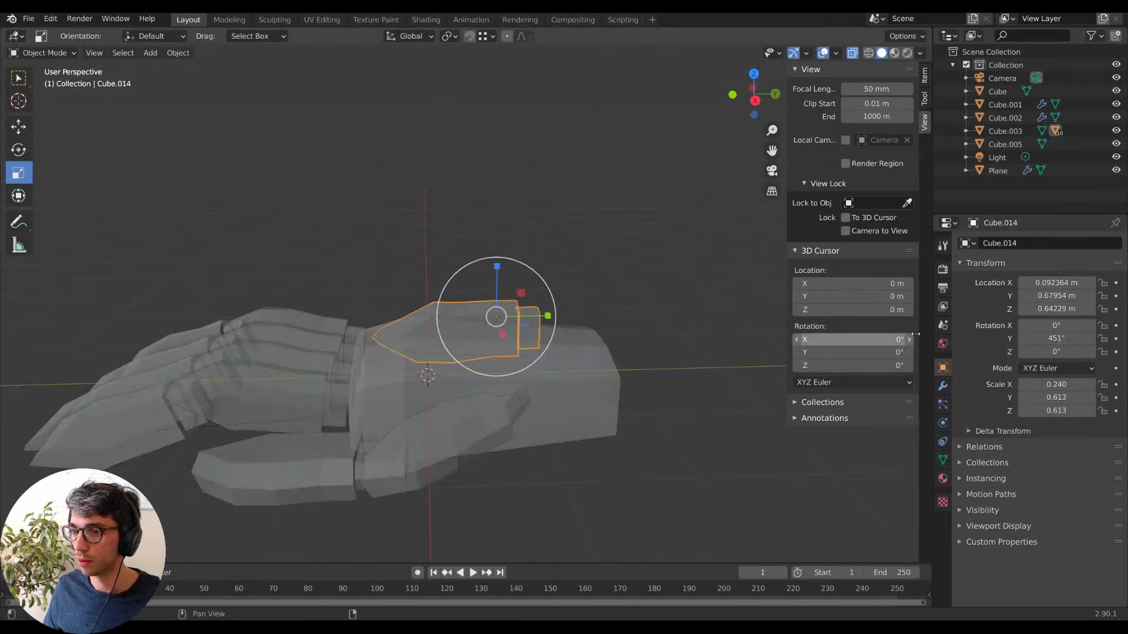
click(1060, 341)
text(-90)
key(Return)
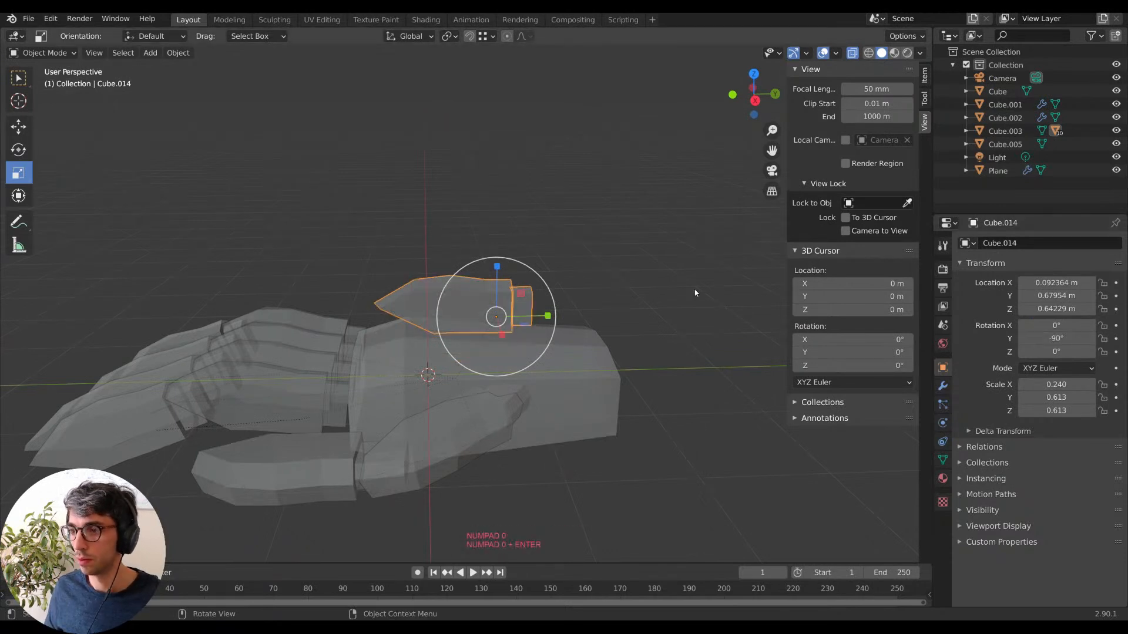
middle_drag(734, 295, 802, 284)
Turn off X-ray display and lower the duplicated segment onto the back of the hand, to about Z 0.32 m.
key(z)
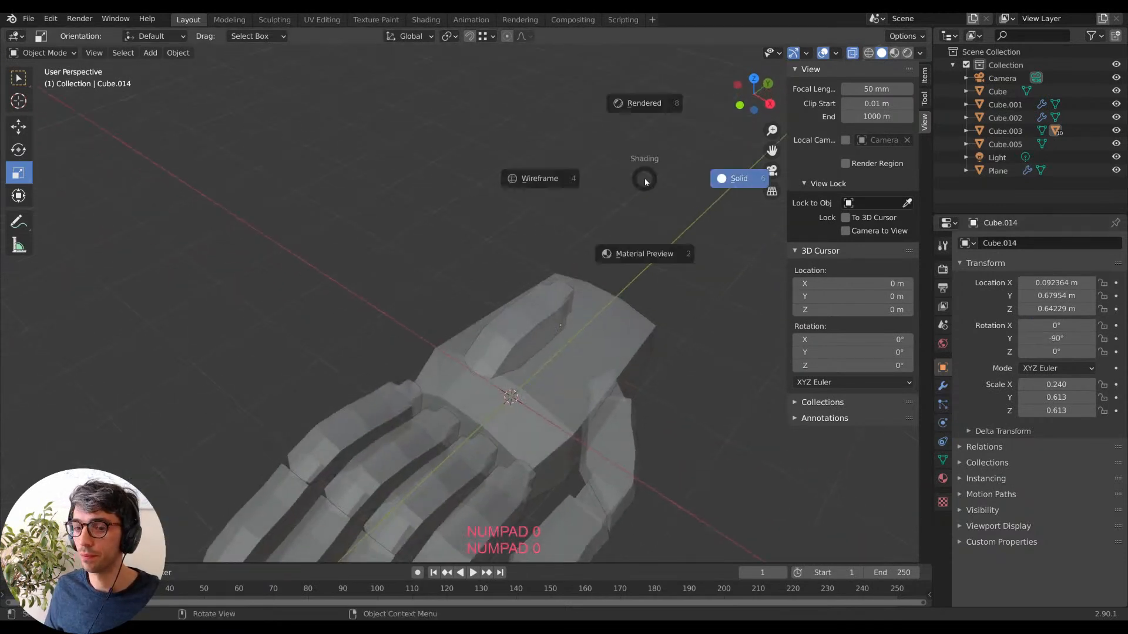
middle_drag(622, 182, 521, 198)
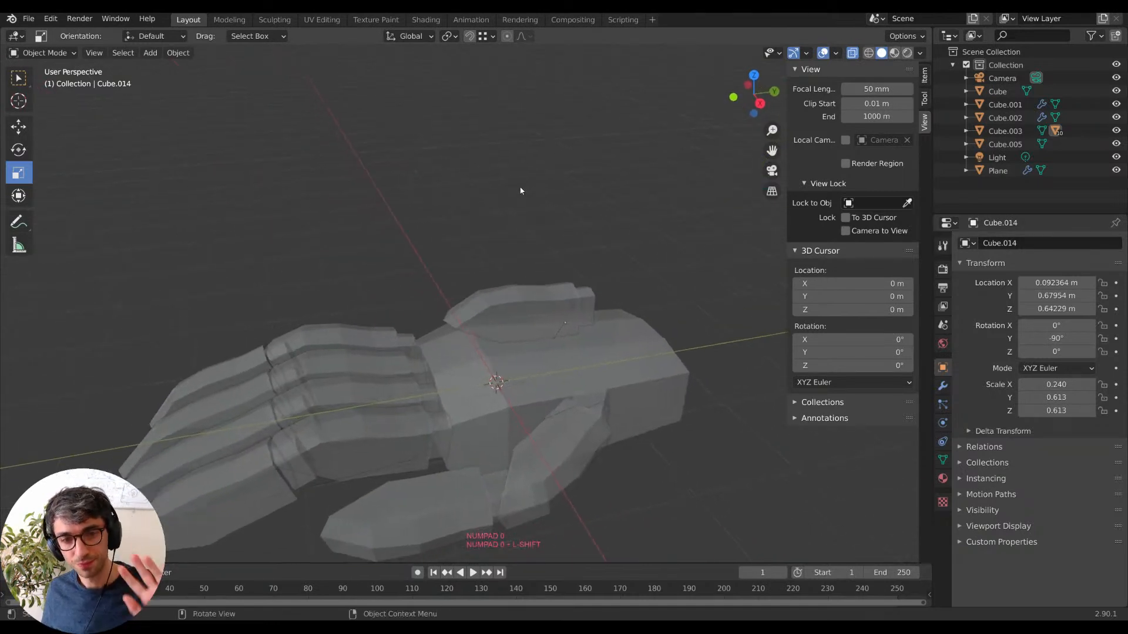
key(KP_0)
click(855, 54)
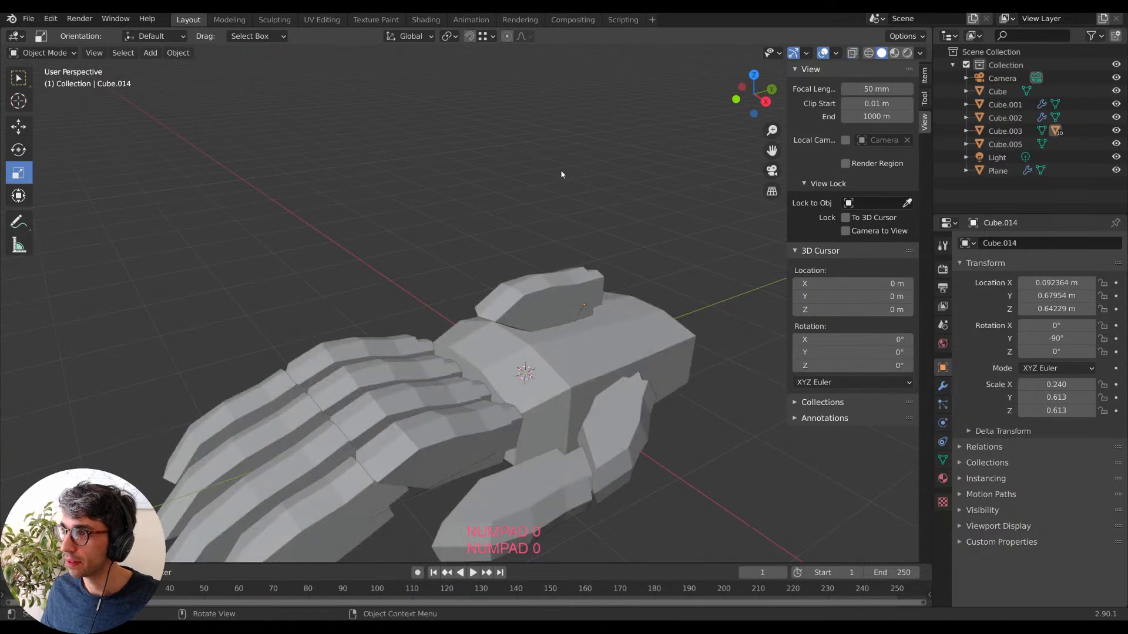
key(z)
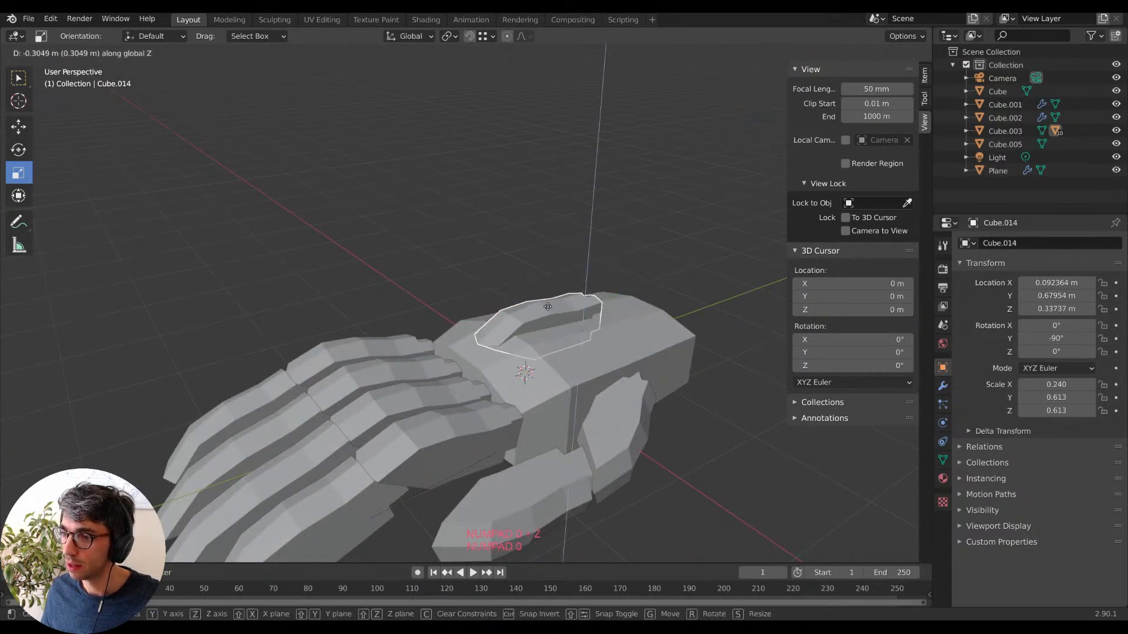
click(547, 308)
middle_drag(552, 282, 721, 264)
click(721, 264)
middle_drag(623, 167, 734, 222)
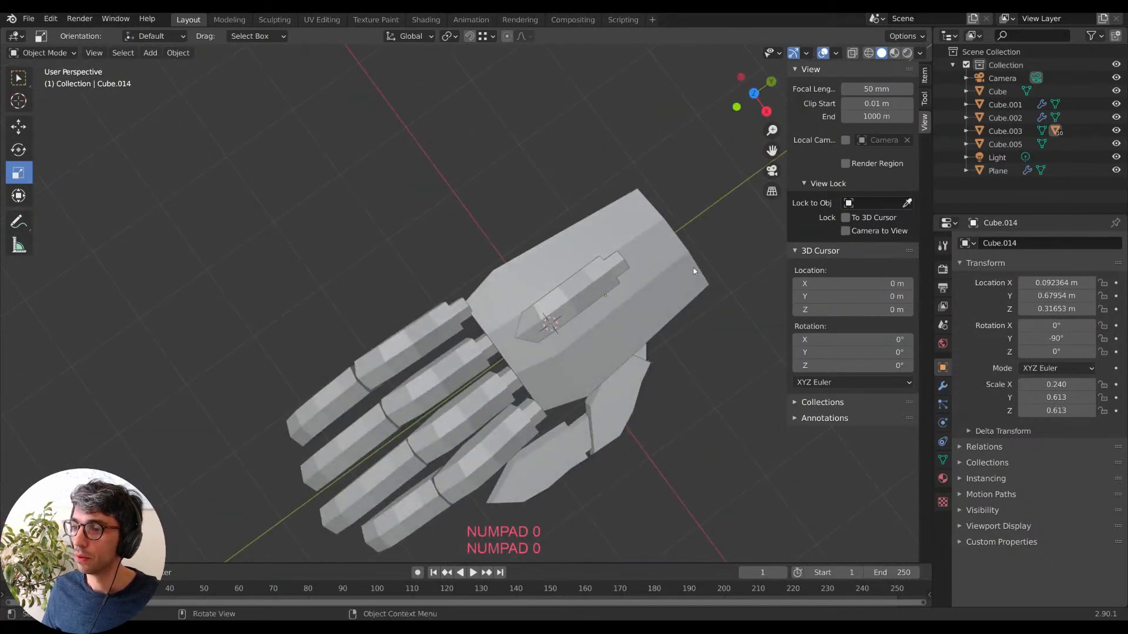
shift+middle_drag(615, 327, 537, 218)
shift+middle_drag(597, 250, 617, 253)
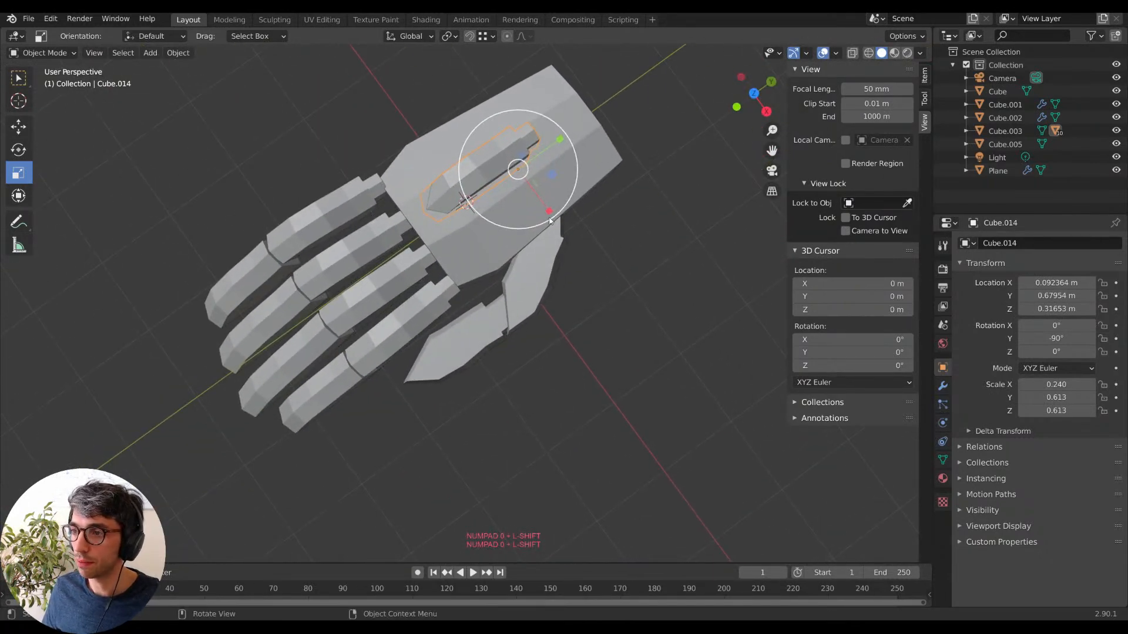
Try widening the segment across the hand to a Z scale of about 1.5 and moving it to about X 0.64 m, Y 1.12 m.
drag(548, 210, 608, 244)
middle_drag(608, 244, 554, 219)
key(x)
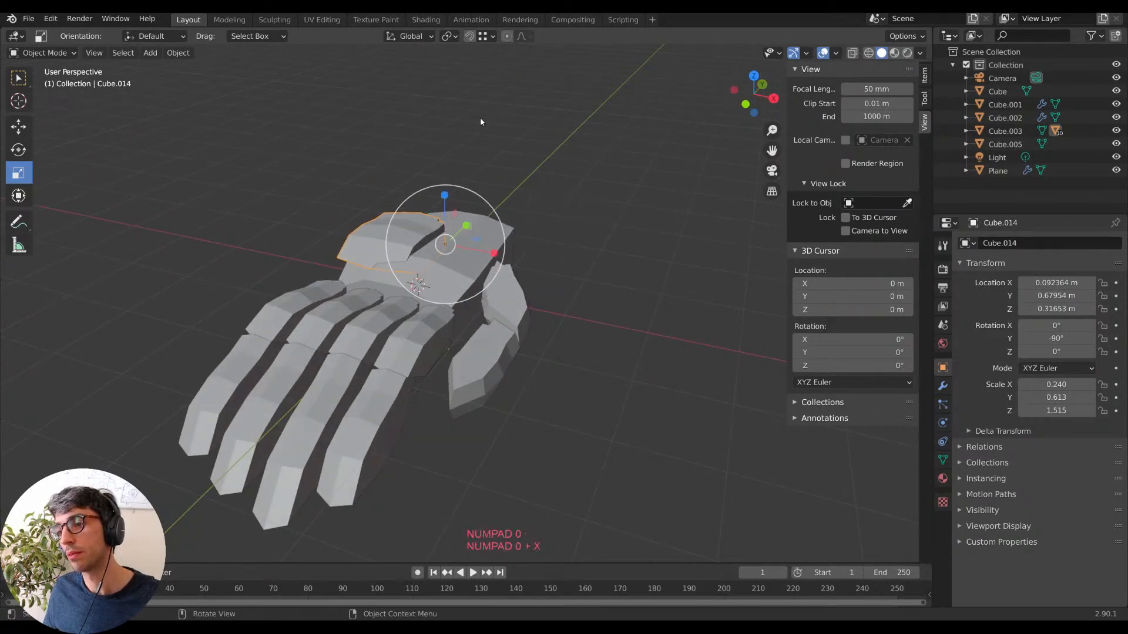
key(g)
key(x)
click(509, 181)
middle_drag(537, 199, 595, 275)
key(g)
key(y)
click(517, 276)
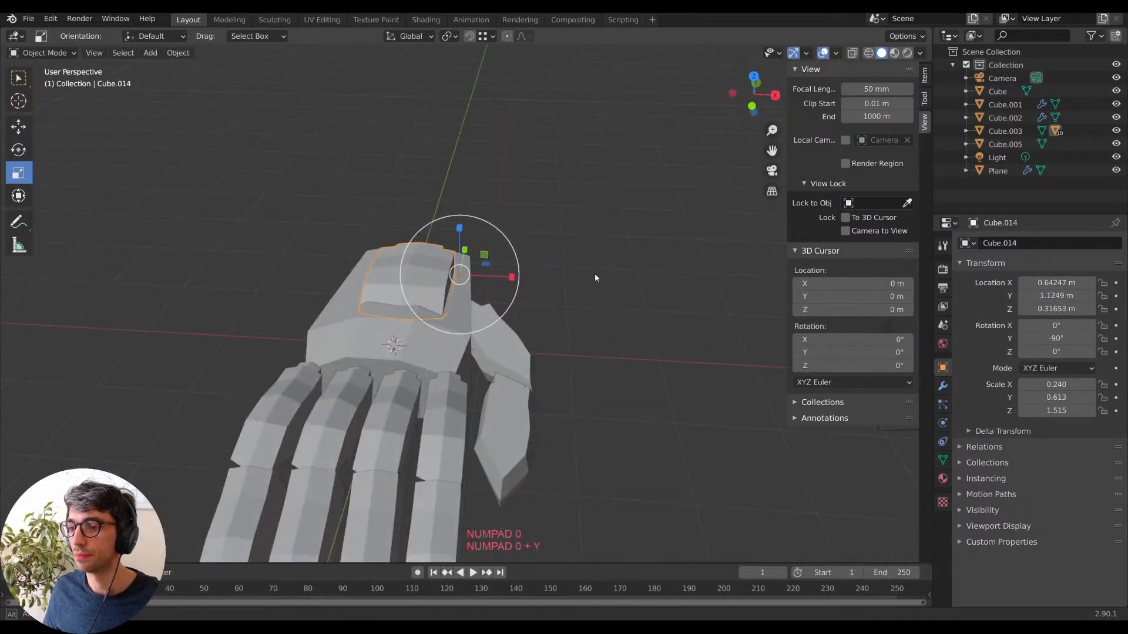
Try narrowing the segment along X to about half, and undo that along with the preceding moves and widening.
key(s)
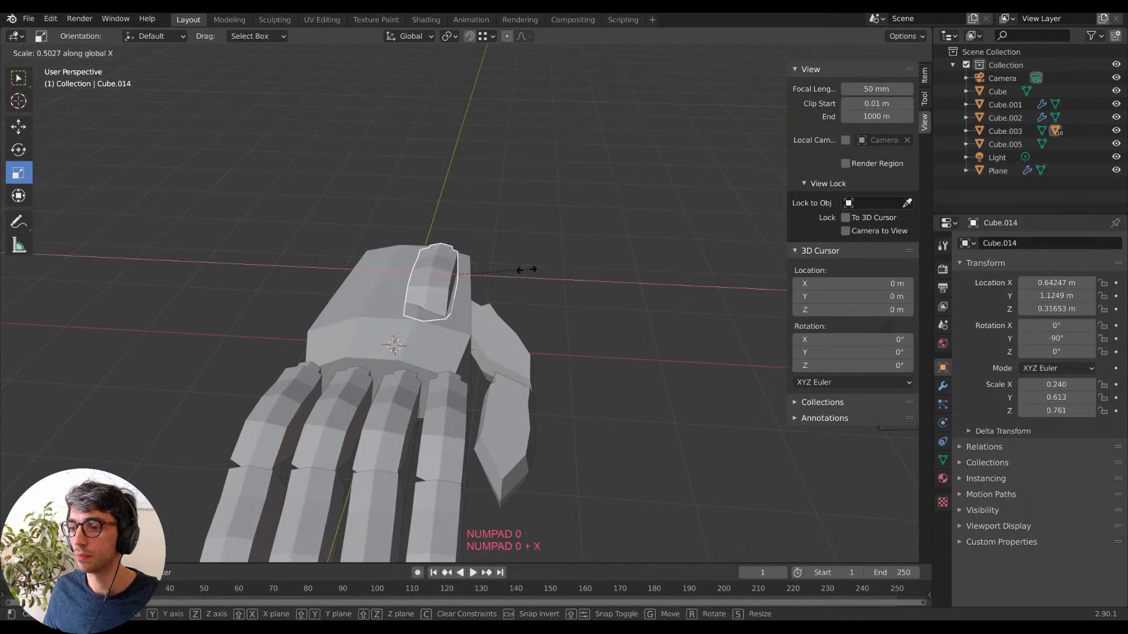
click(532, 271)
key(ctrl+z)
key(ctrl+z)
key(ctrl+z)
key(ctrl+z)
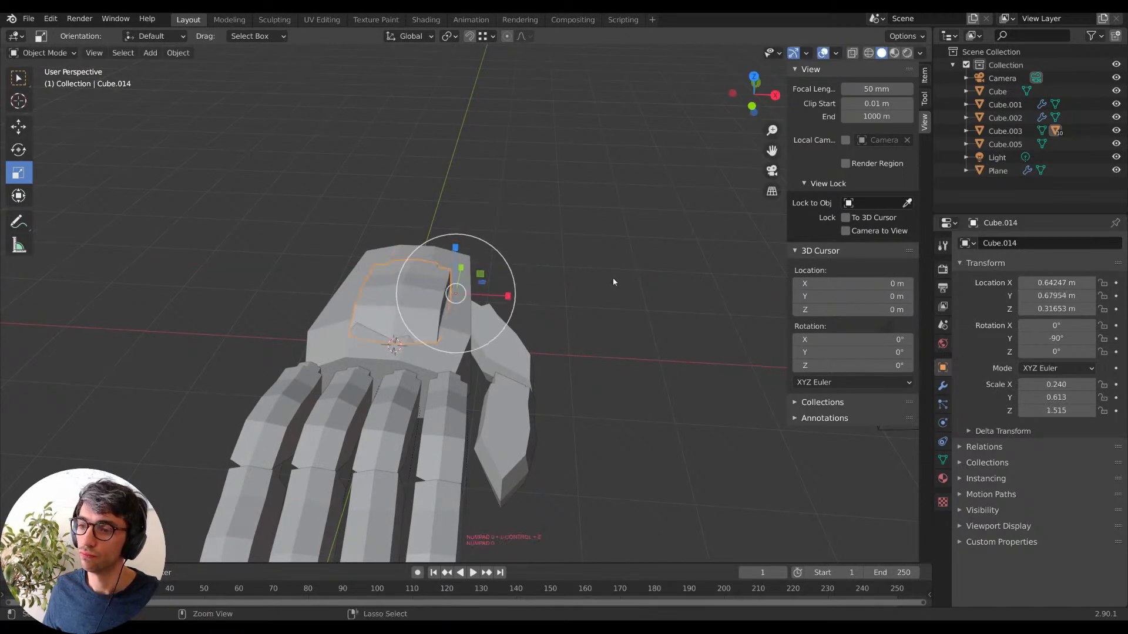
Move the segment on the back of the hand toward the wrist, to about X 0.25 m, Y 1.20 m.
middle_drag(611, 283, 527, 226)
key(g)
key(y)
click(552, 287)
key(g)
click(651, 237)
Shrink the segment to a scale of about 0.109, 0.278, 0.278 and set it on the palm at about Z 0.37 m.
key(s)
click(586, 275)
key(s)
click(581, 288)
key(g)
key(z)
click(634, 302)
middle_drag(634, 302, 635, 326)
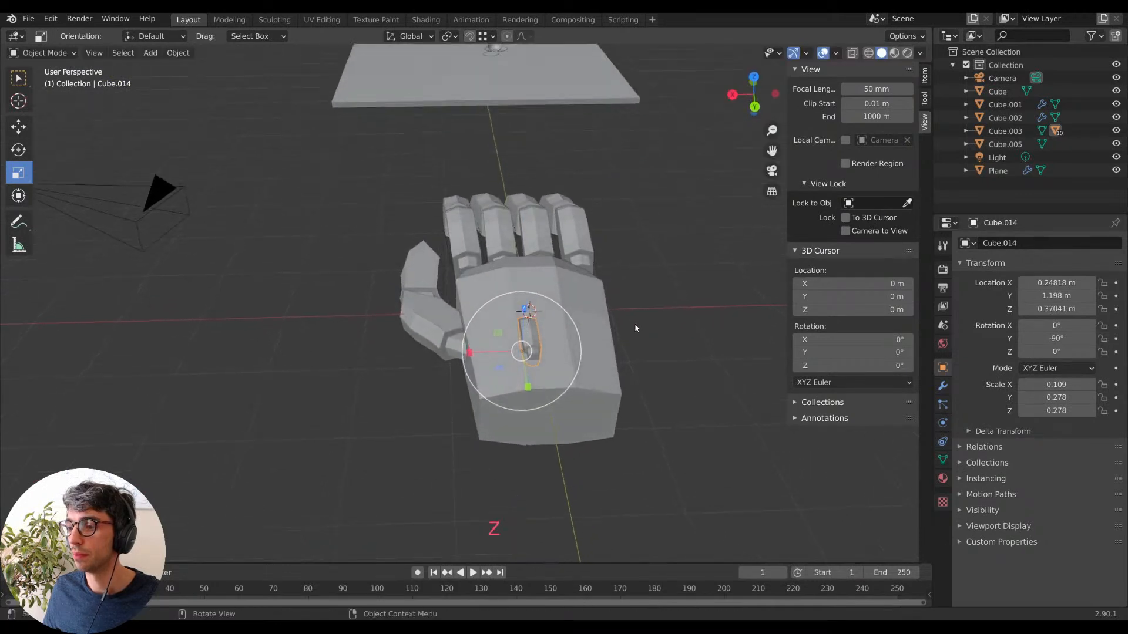
key(g)
click(625, 329)
Duplicate the small segment and move the copy along X to about -0.12 m.
key(shift+d)
key(Escape)
key(g)
key(x)
click(674, 331)
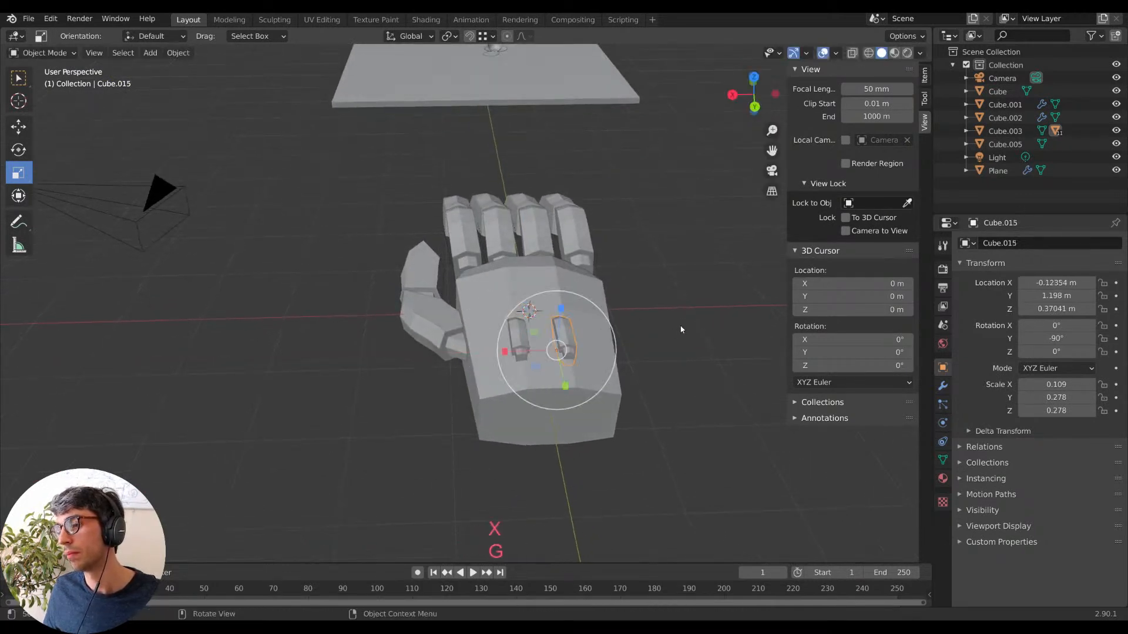
Move the duplicated segment near the wrist along X to about -0.16 m.
key(g)
key(x)
click(653, 326)
Move the other small segment to the knuckles, about X 0.37 m, Y 0.01 m, Z 0.47 m, and tilt it to follow the slope.
middle_drag(653, 331, 481, 312)
key(g)
key(x)
key(Escape)
key(g)
key(y)
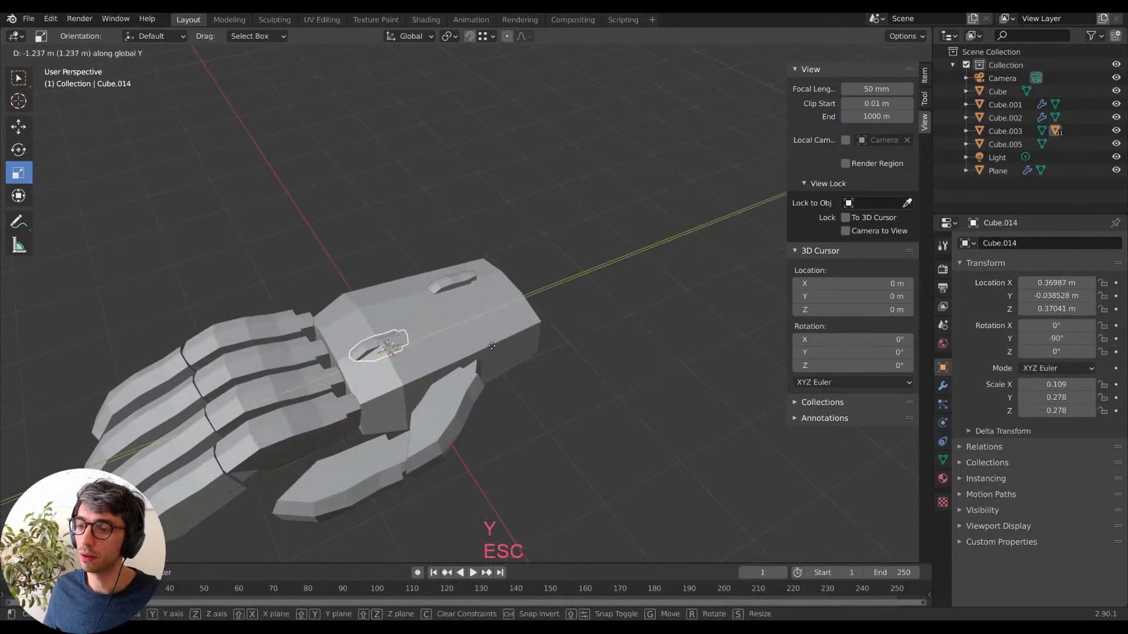
key(z)
click(487, 338)
key(g)
click(480, 321)
middle_drag(480, 321, 577, 375)
Duplicate the knuckle segment and slide the copy along X to about -0.03 m.
key(shift+d)
click(577, 375)
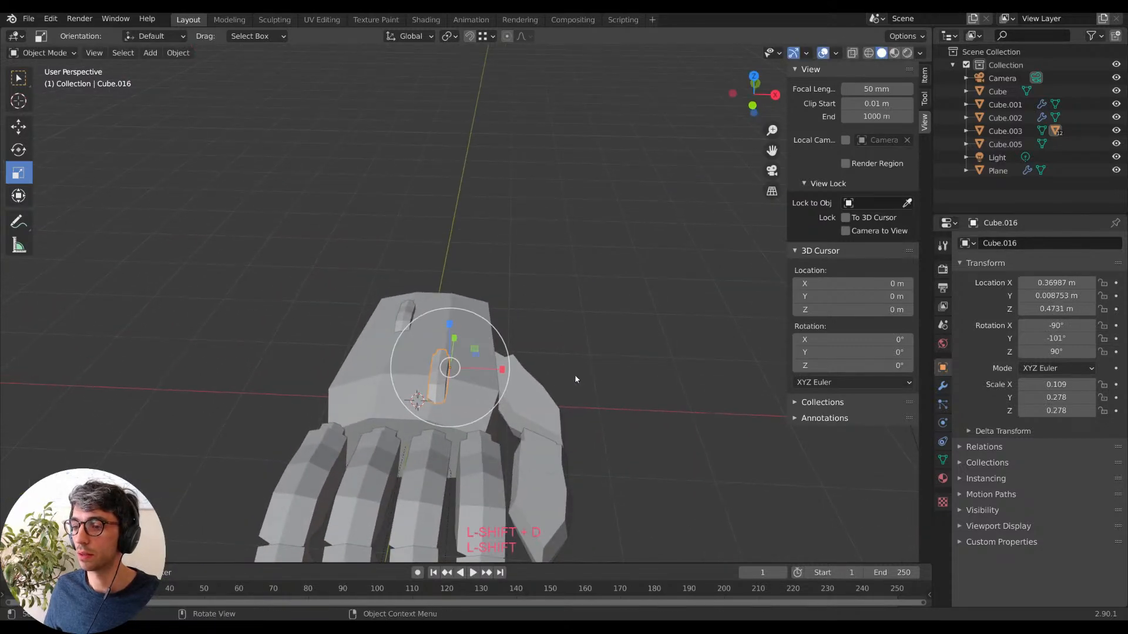
key(g)
key(x)
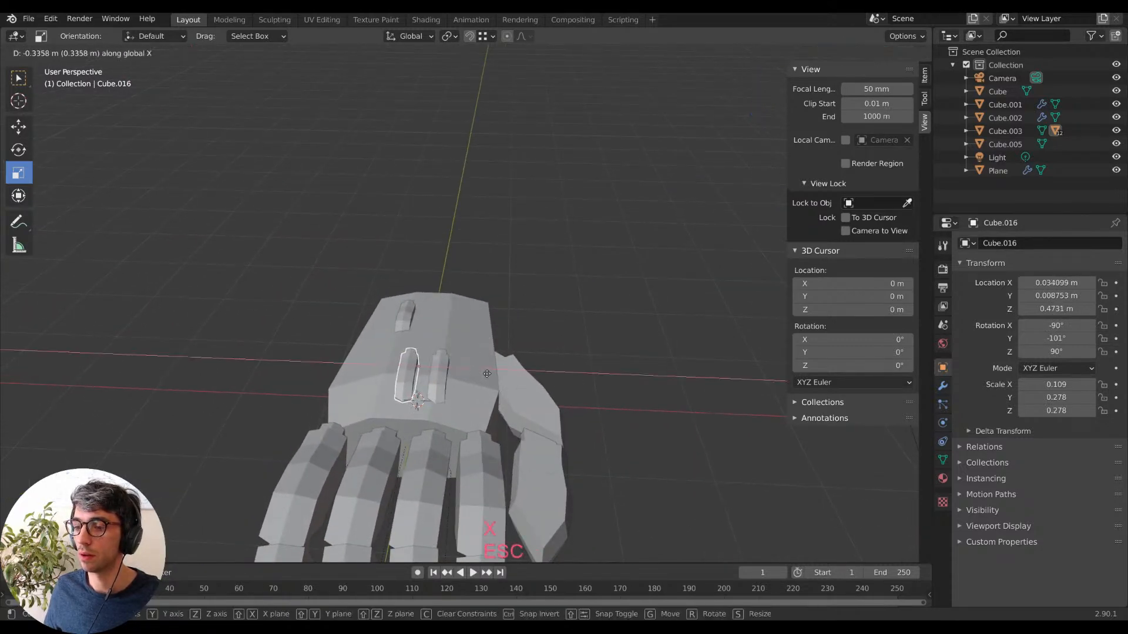
click(480, 372)
Duplicate the piece onto the palm's edge opposite the thumb, about X -0.58 m, Z 0.34 m, and rotate it to match the sloping side.
key(shift+d)
key(Escape)
key(g)
key(x)
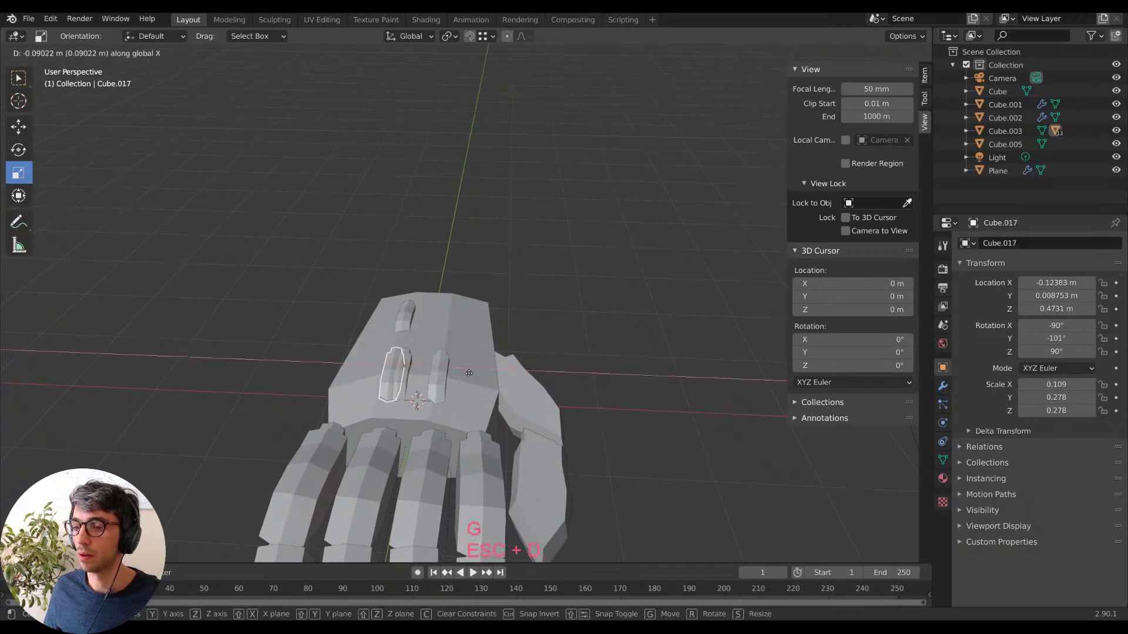
click(432, 373)
key(g)
click(442, 382)
key(r)
click(434, 351)
key(g)
key(z)
click(440, 360)
middle_drag(443, 368, 436, 384)
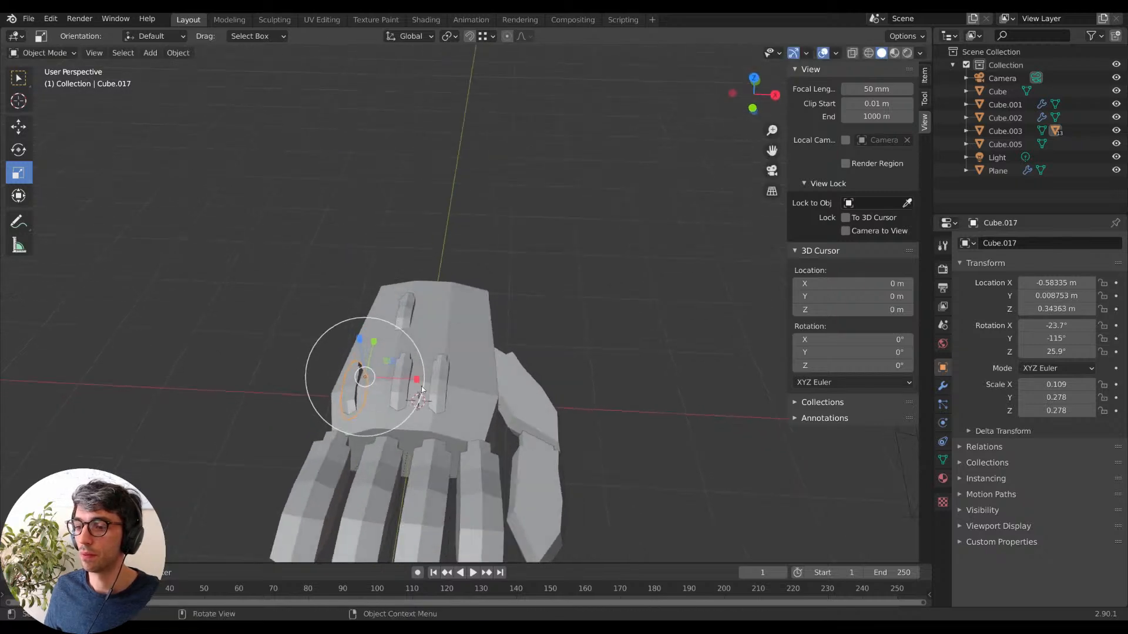
Slide the second knuckle piece along X to about -0.15 m.
key(g)
click(460, 379)
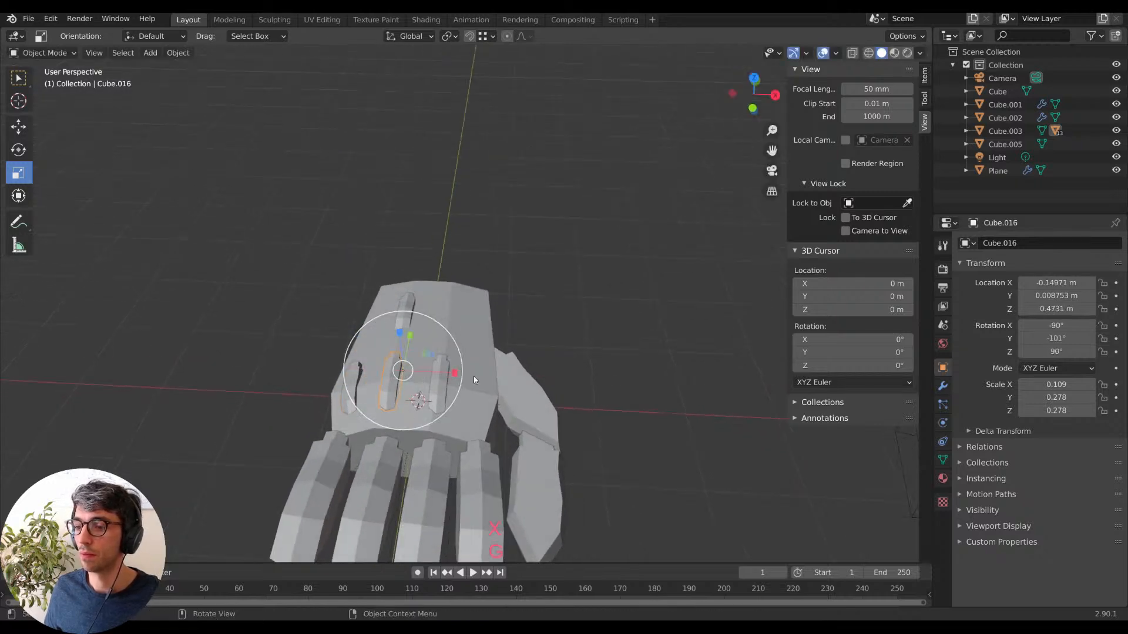
key(x)
Duplicate a knuckle piece to about X 0.78 m on the thumb side, rotating and lowering it to fit the palm's sloping edge.
key(Escape)
key(g)
key(x)
click(518, 391)
key(g)
key(z)
click(526, 399)
key(r)
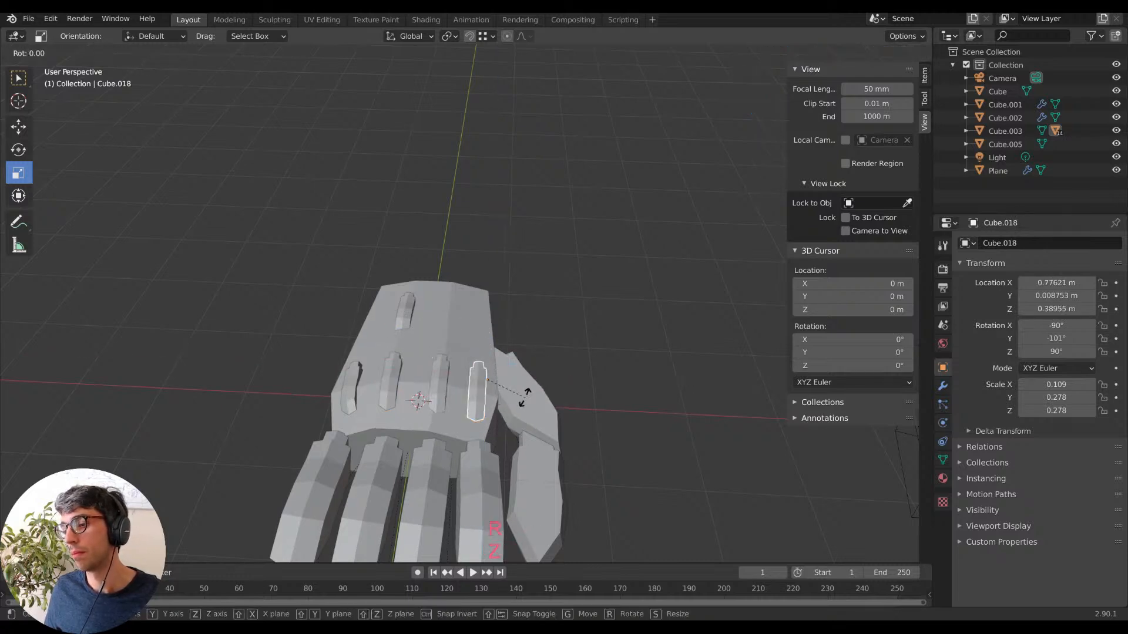
click(531, 415)
key(g)
key(z)
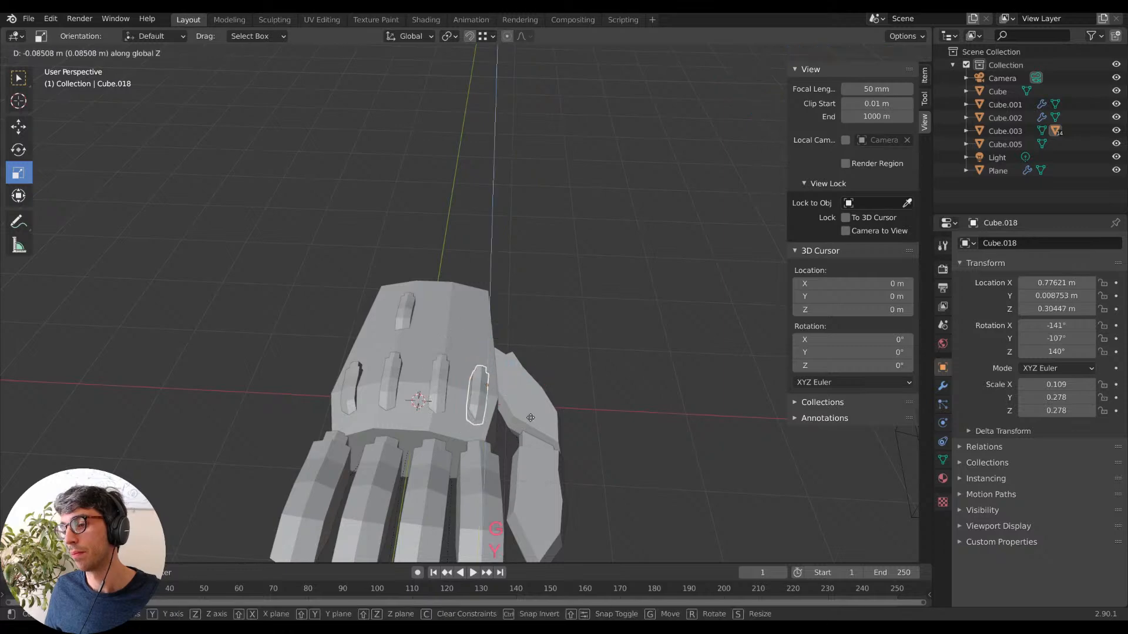
click(606, 414)
middle_drag(606, 414, 543, 385)
Stretch the segment near the wrist along Y to more than twice its length.
click(419, 303)
middle_drag(419, 303, 586, 386)
key(s)
key(y)
click(611, 321)
key(s)
key(y)
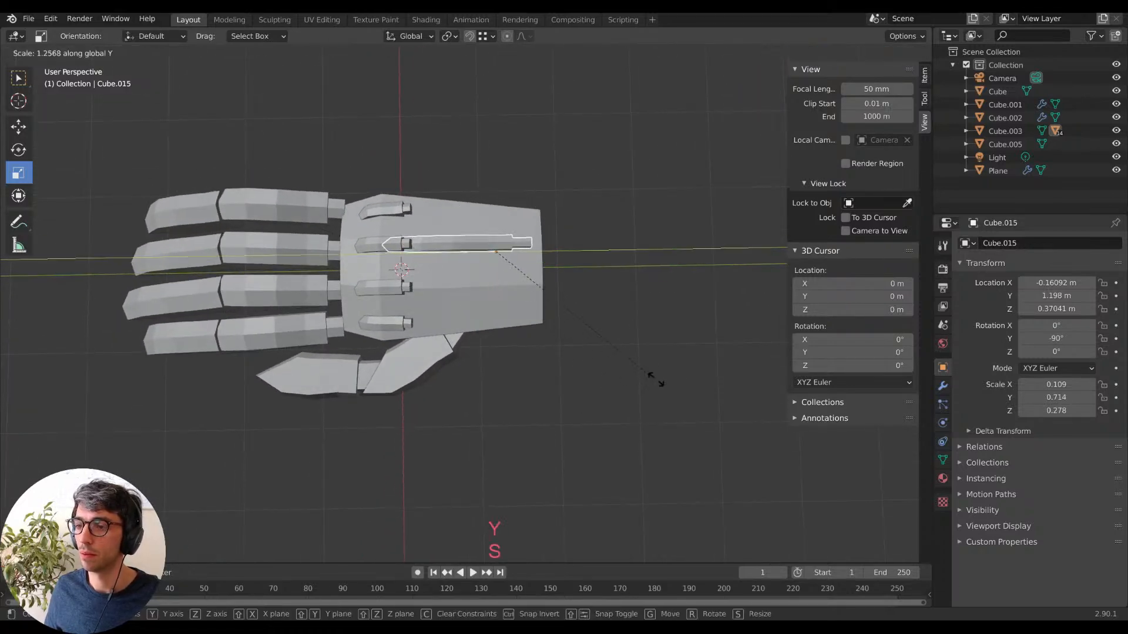
click(690, 369)
Duplicate the stretched strip and move the copy along X to the thumb side of the hand's back.
middle_drag(650, 317, 609, 419)
key(shift+d)
key(g)
key(x)
click(547, 366)
scroll(608, 419, up, 2)
middle_drag(661, 455, 540, 383)
scroll(533, 435, down, 4)
scroll(541, 383, down, 1)
shift+middle_drag(541, 383, 522, 413)
click(505, 347)
middle_drag(543, 360, 588, 362)
key(s)
key(x)
right_click(594, 361)
Parent the still separate finger and detail pieces to the palm block.
shift+click(368, 361)
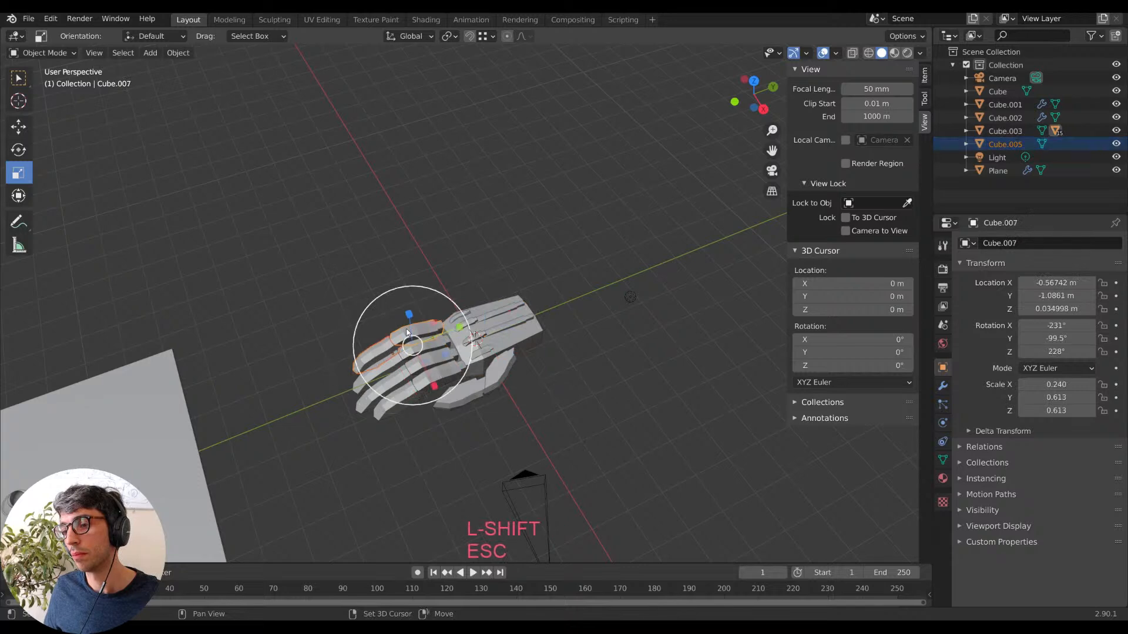
key(ctrl+p)
key(Return)
middle_drag(544, 379, 635, 388)
Select the palm's thumb-side vertices from the top with X-ray and move them inward along X by about 0.24 m.
click(503, 317)
middle_drag(643, 346, 617, 404)
key(Tab)
key(KP_7)
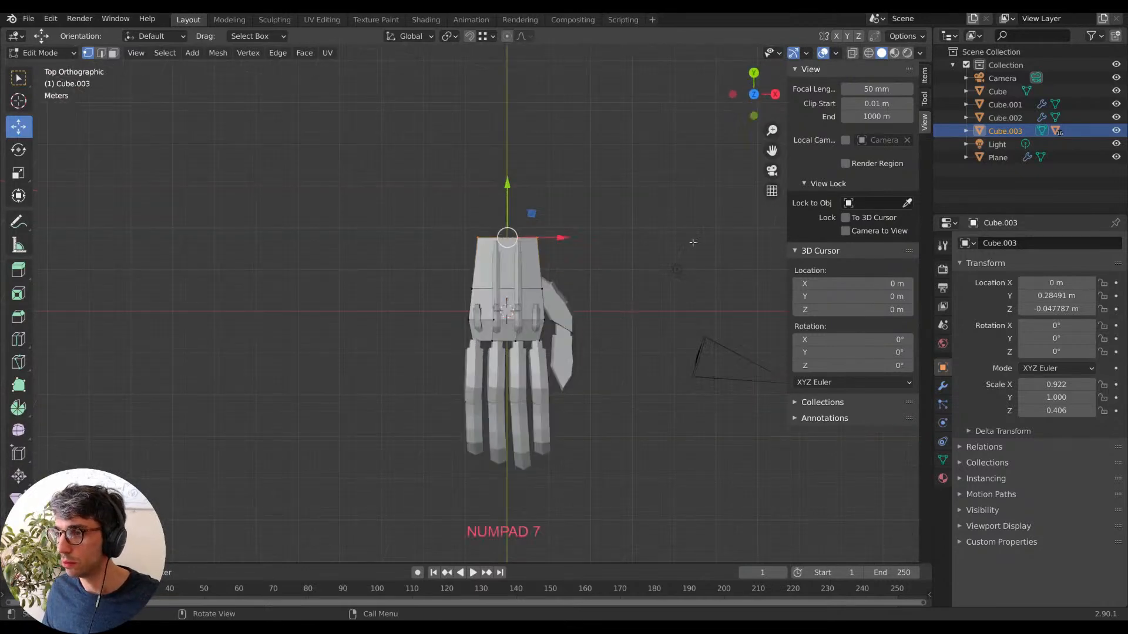
click(852, 53)
key(a)
drag(526, 191, 585, 361)
key(g)
key(x)
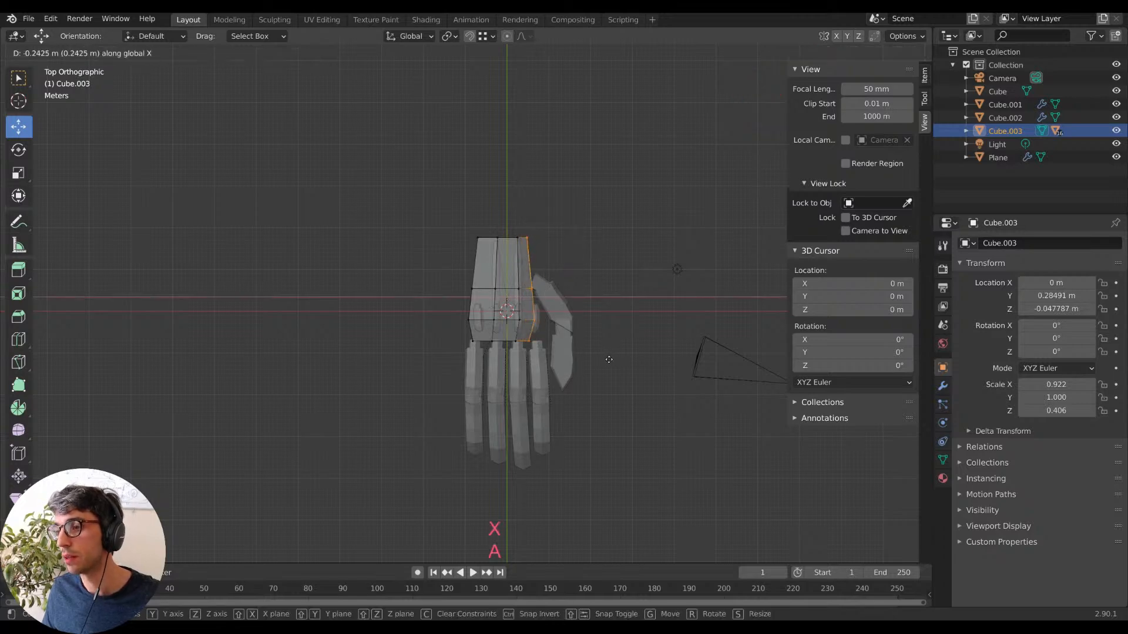
click(609, 360)
key(Tab)
middle_drag(609, 360, 697, 286)
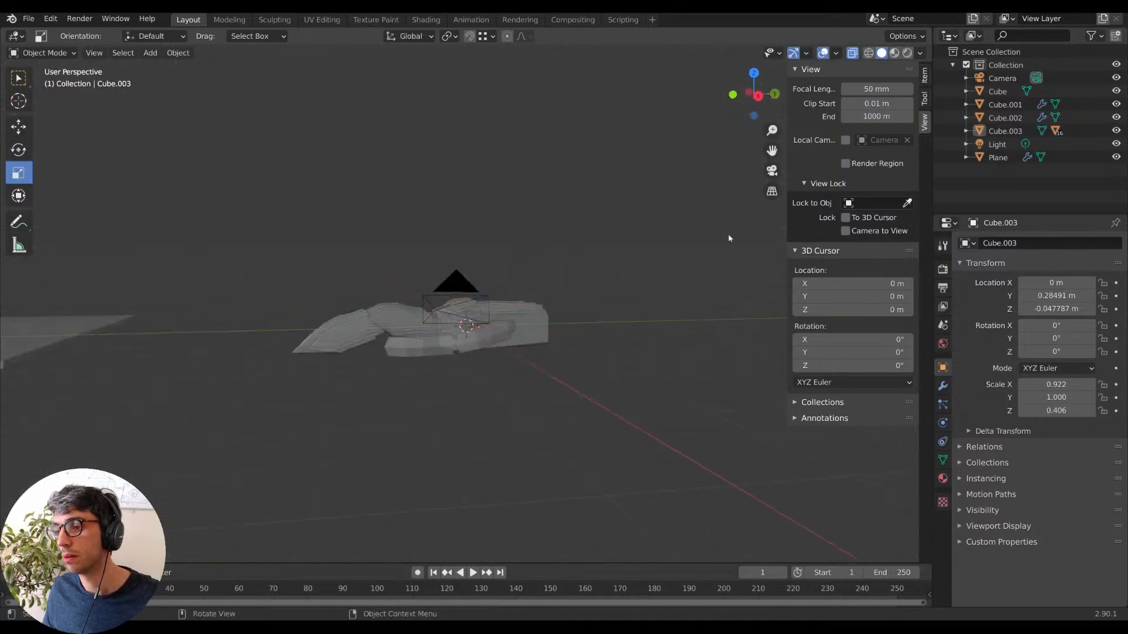
middle_drag(552, 223, 635, 382)
Select the palm's vertices on the side opposite the thumb, including hidden ones, and move them inward along X.
key(Tab)
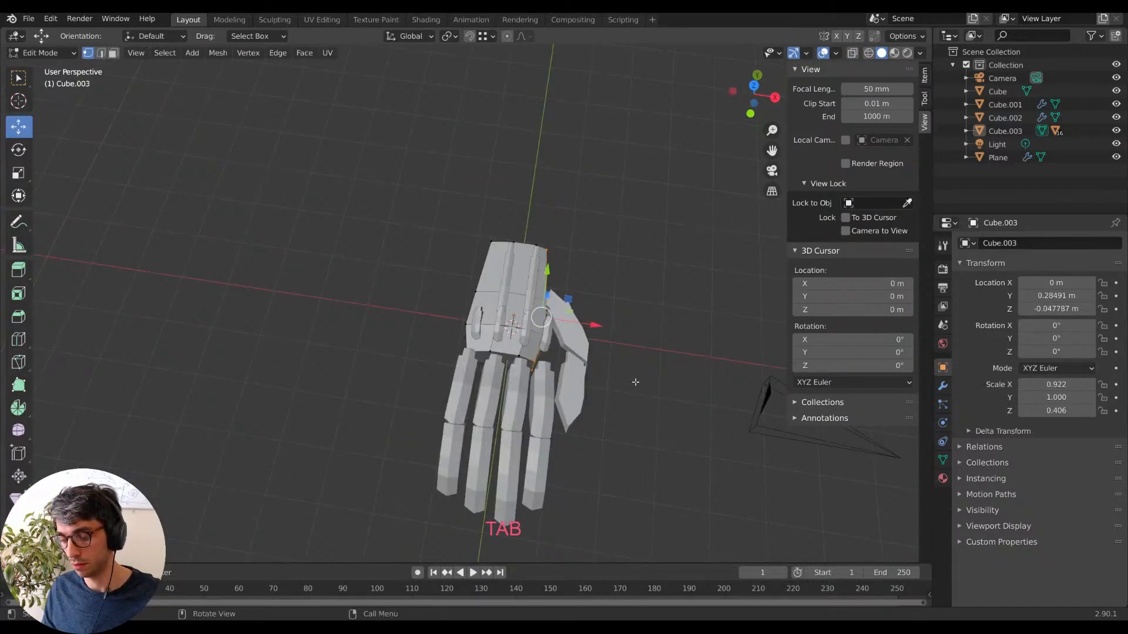
key(KP_7)
key(a)
key(b)
drag(442, 200, 488, 363)
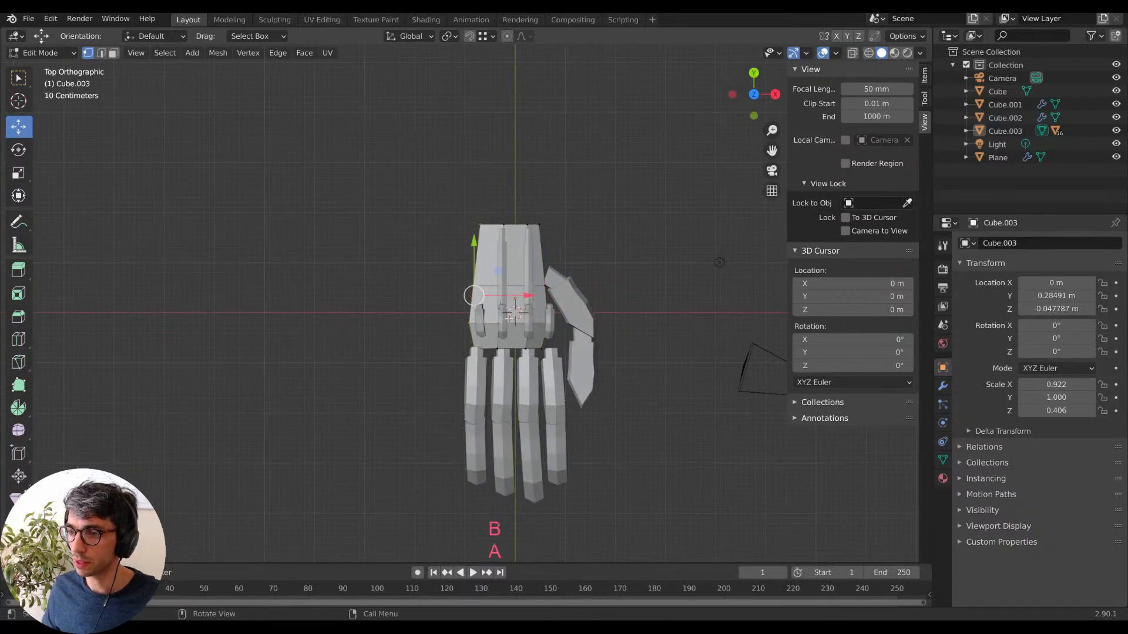
click(853, 53)
key(a)
drag(407, 195, 483, 385)
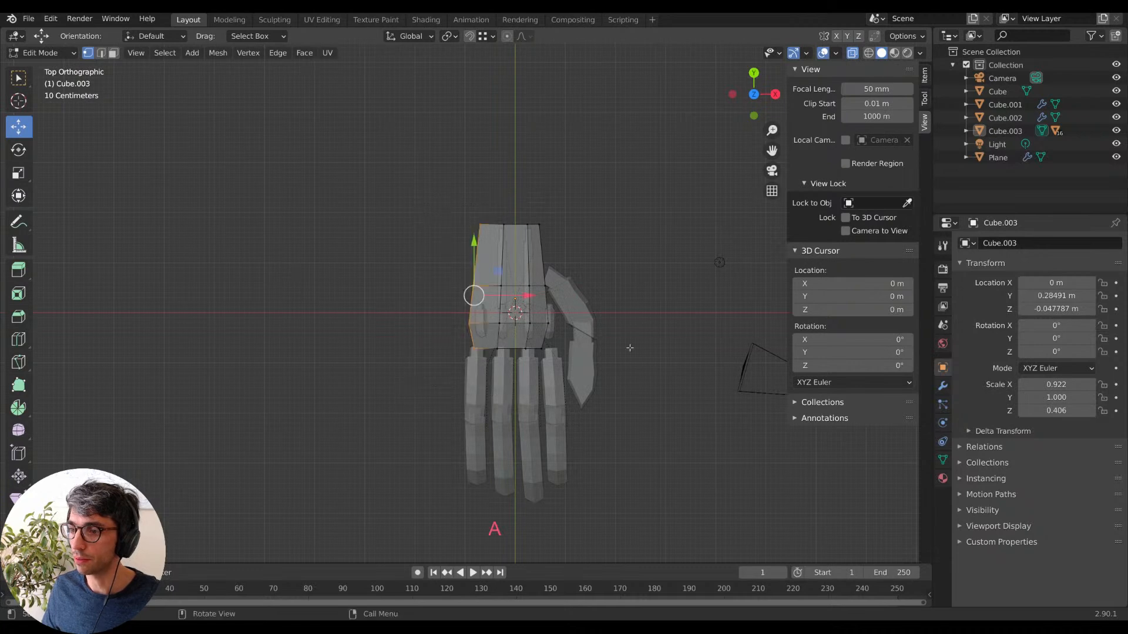
drag(517, 299, 533, 295)
middle_drag(670, 338, 656, 277)
key(Tab)
Select the palm's bottom vertices from the side with X-ray and raise them along Z to thin the block.
middle_drag(781, 123, 549, 343)
click(500, 395)
key(Tab)
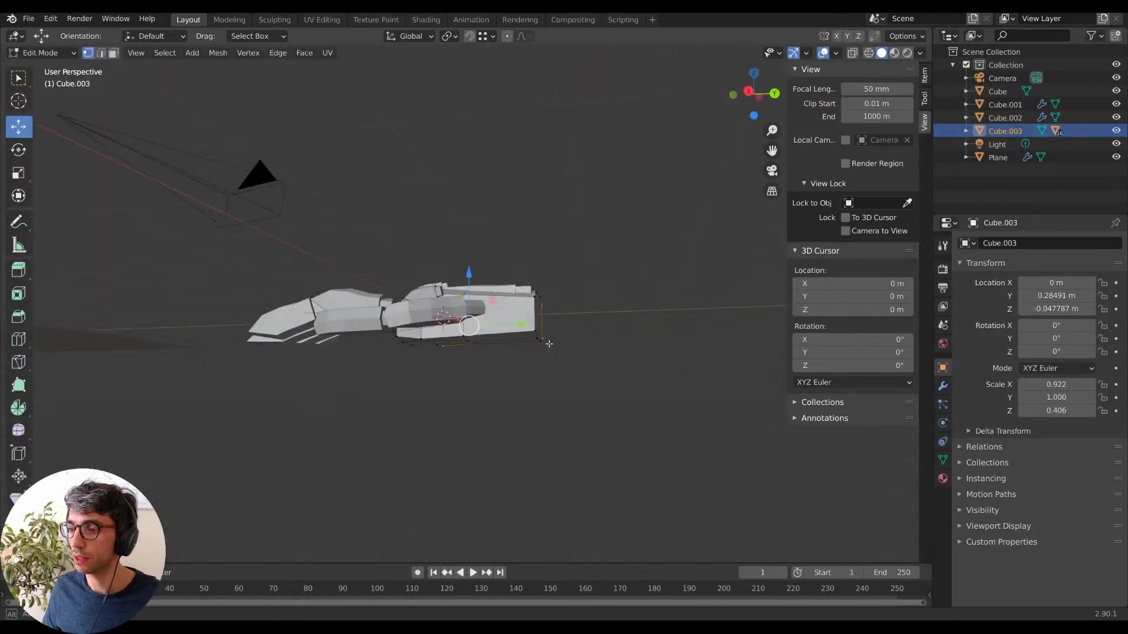
click(856, 54)
key(KP_7)
key(KP_1)
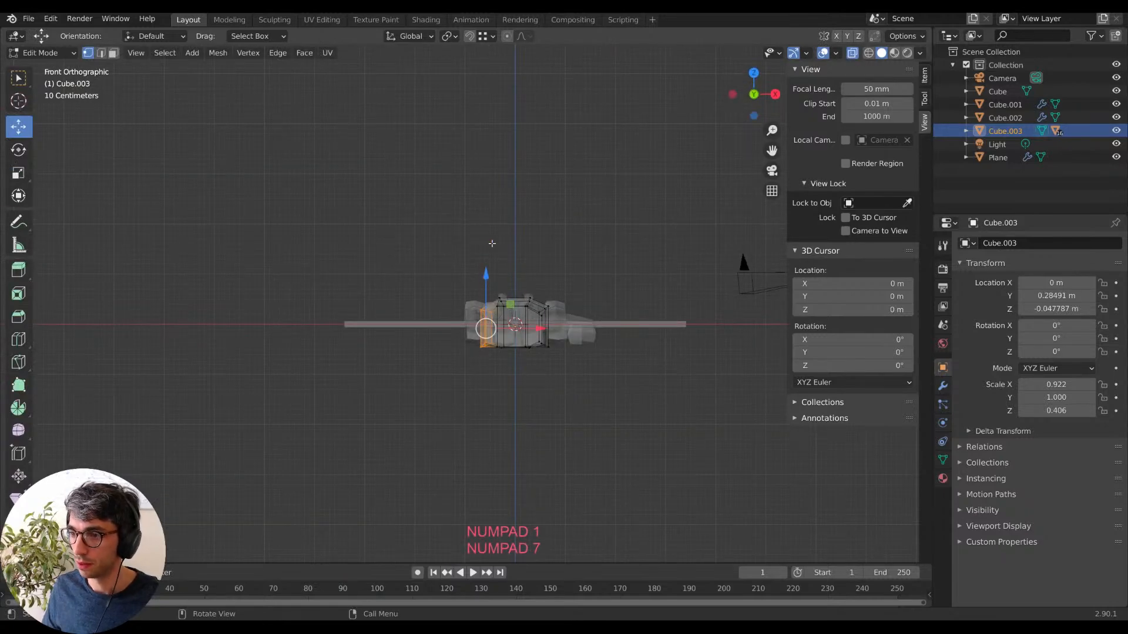
middle_drag(654, 269, 474, 417)
scroll(475, 416, up, 3)
key(a)
key(a)
key(b)
drag(329, 370, 661, 446)
key(z)
click(654, 389)
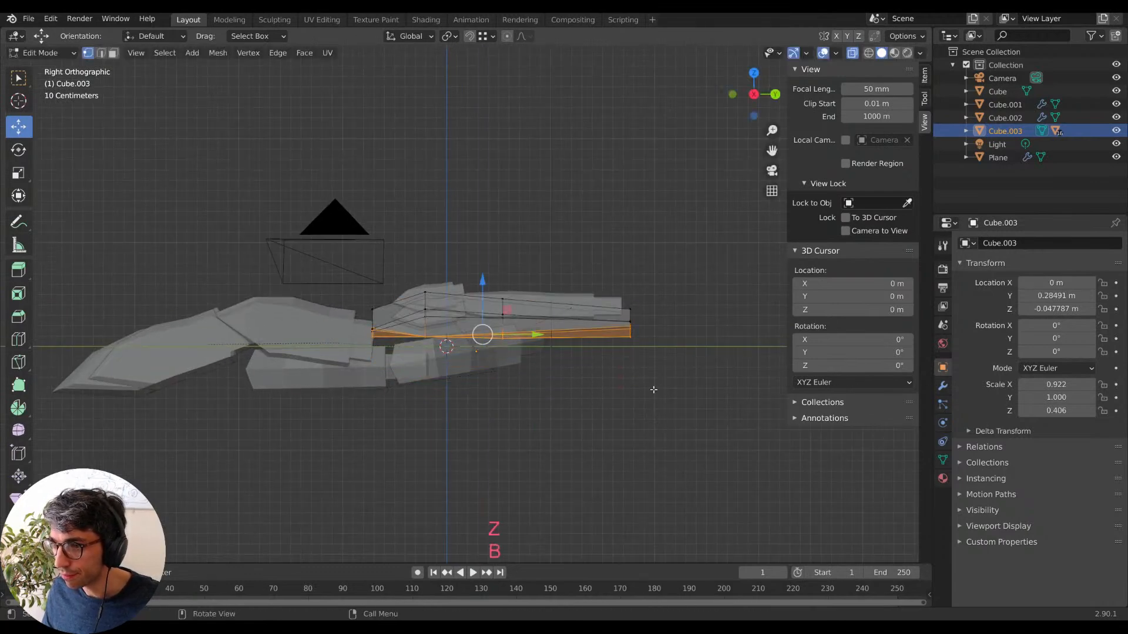
Scale the palm's bottom vertices along Z by about -1.4 to invert their profile.
key(s)
key(z)
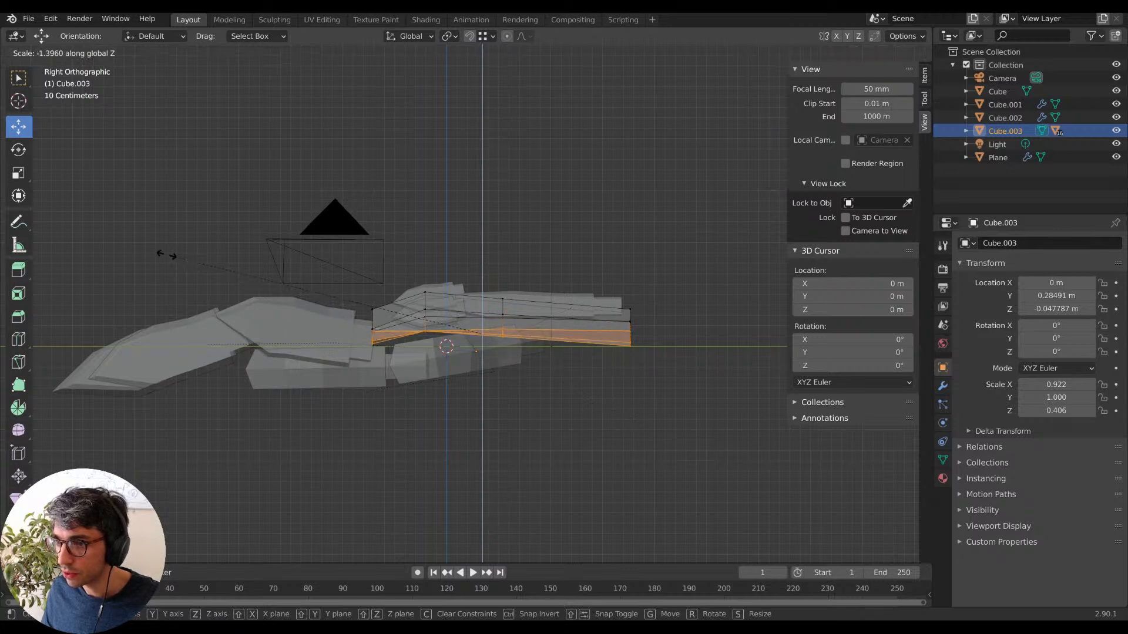
click(169, 256)
key(Tab)
middle_drag(650, 449, 480, 423)
click(852, 52)
middle_drag(383, 312, 663, 329)
scroll(545, 361, up, 3)
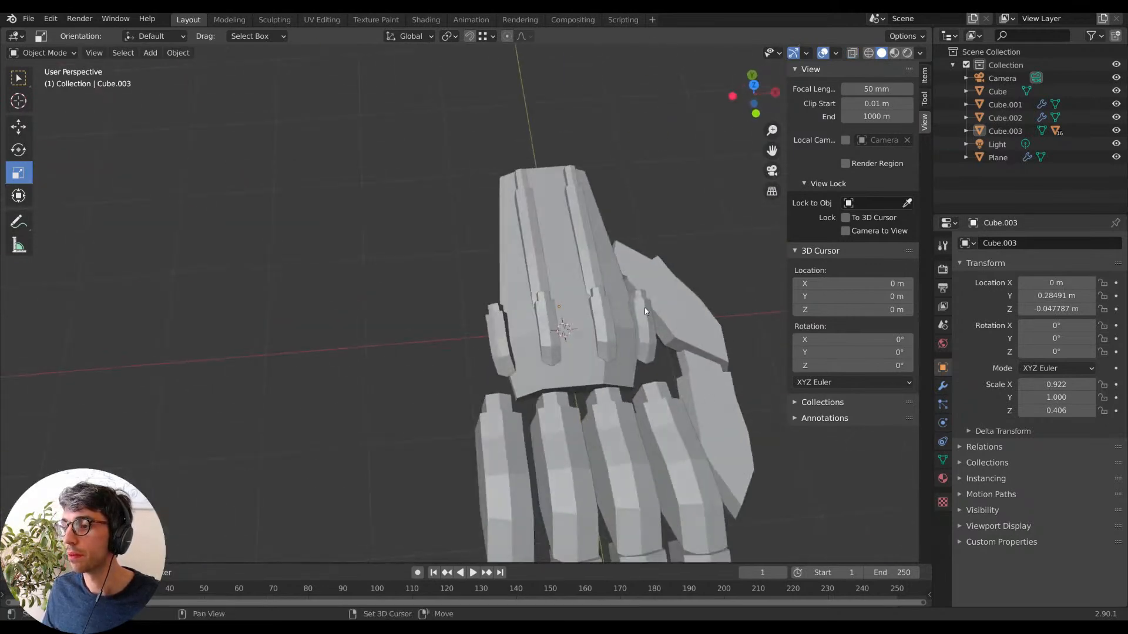
Select the palm's wrist-end vertices from the top with X-ray and scale them to about 0.6.
shift+click(583, 322)
shift+click(584, 322)
middle_drag(583, 322, 614, 293)
key(Tab)
key(KP_7)
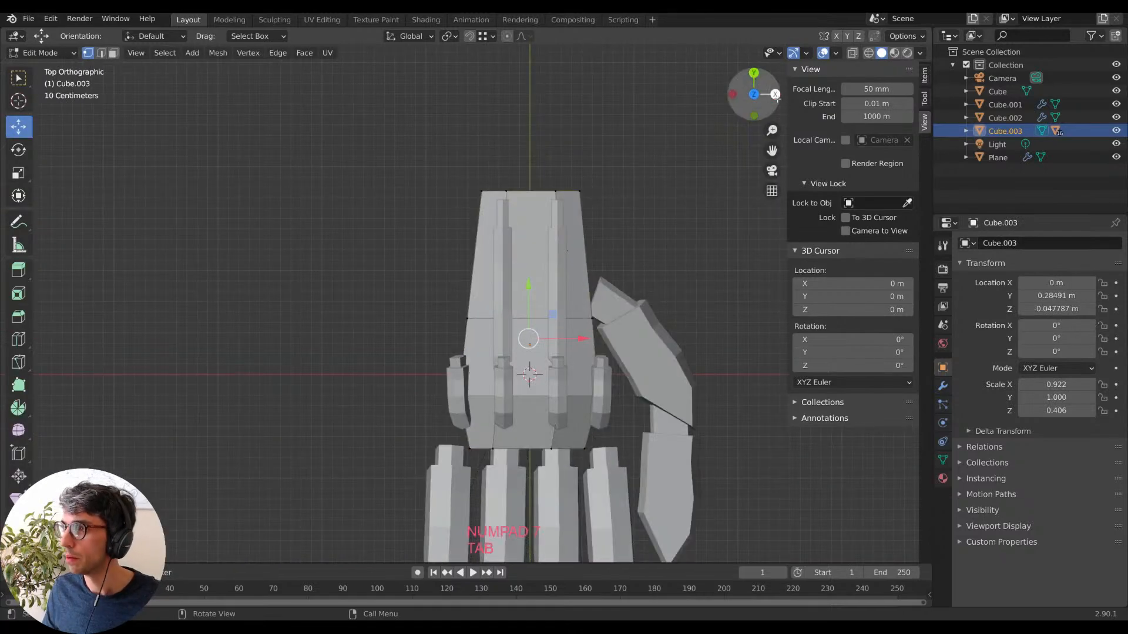
click(852, 53)
click(414, 162)
key(b)
drag(401, 169, 628, 214)
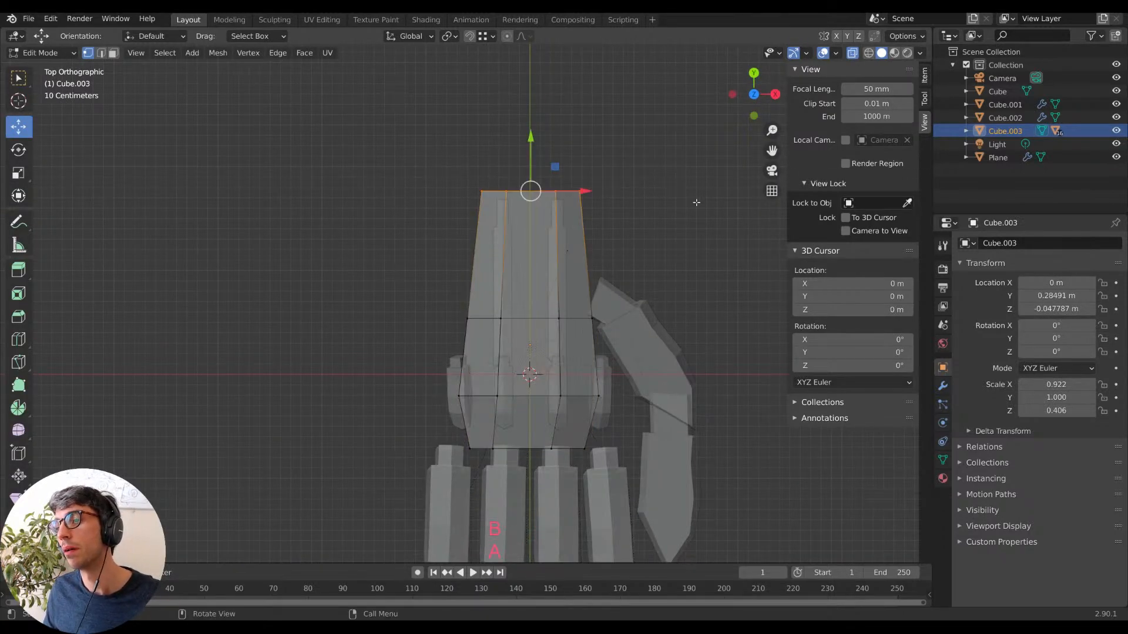
key(s)
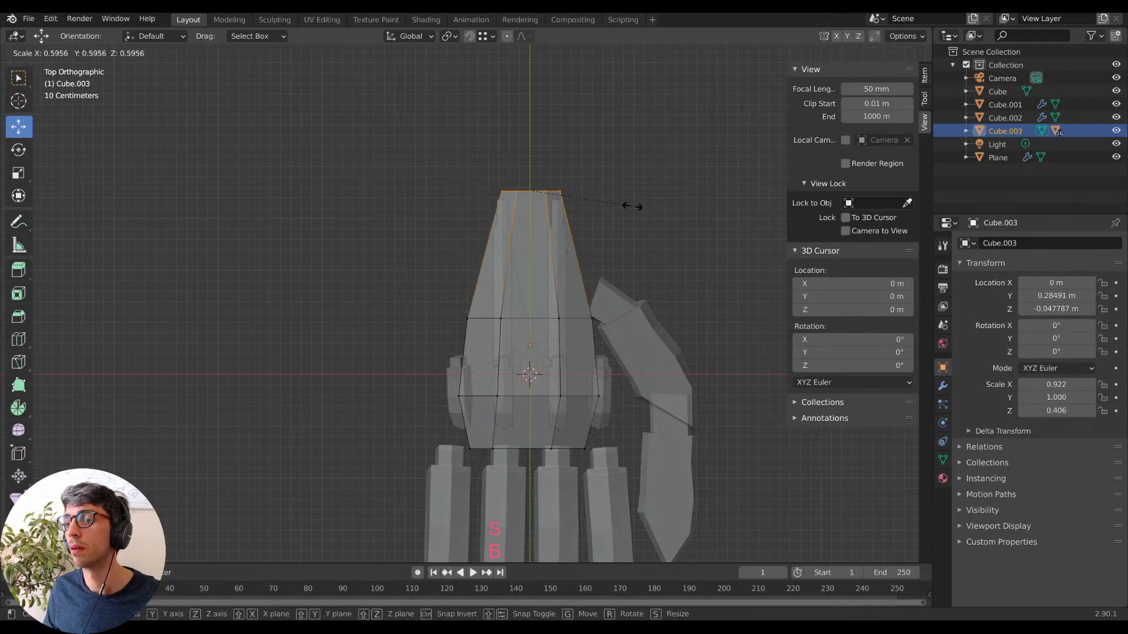
click(633, 207)
Adjust the height of the palm's narrowed wrist end along Z.
key(Tab)
middle_drag(655, 245, 652, 317)
key(Tab)
key(g)
key(z)
click(605, 259)
middle_drag(661, 264, 539, 206)
click(852, 55)
middle_drag(658, 320, 415, 414)
Select the wrist-side end face of the thumb's base segment and scale it down.
key(Tab)
scroll(615, 328, down, 4)
click(320, 385)
middle_drag(502, 414, 357, 373)
key(Tab)
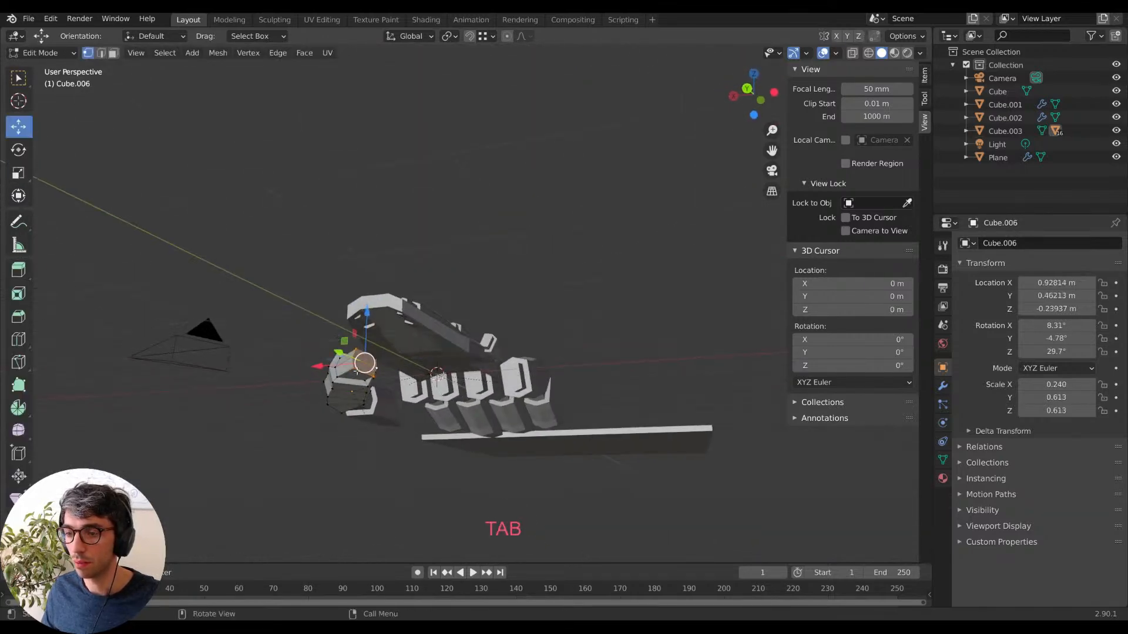
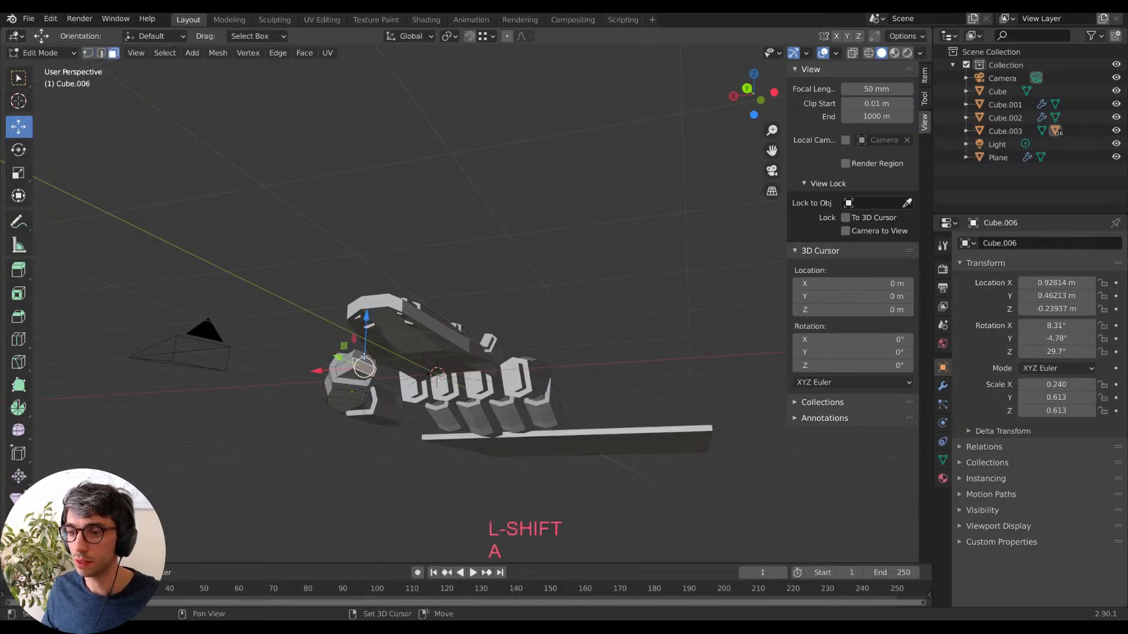
middle_drag(380, 374, 420, 432)
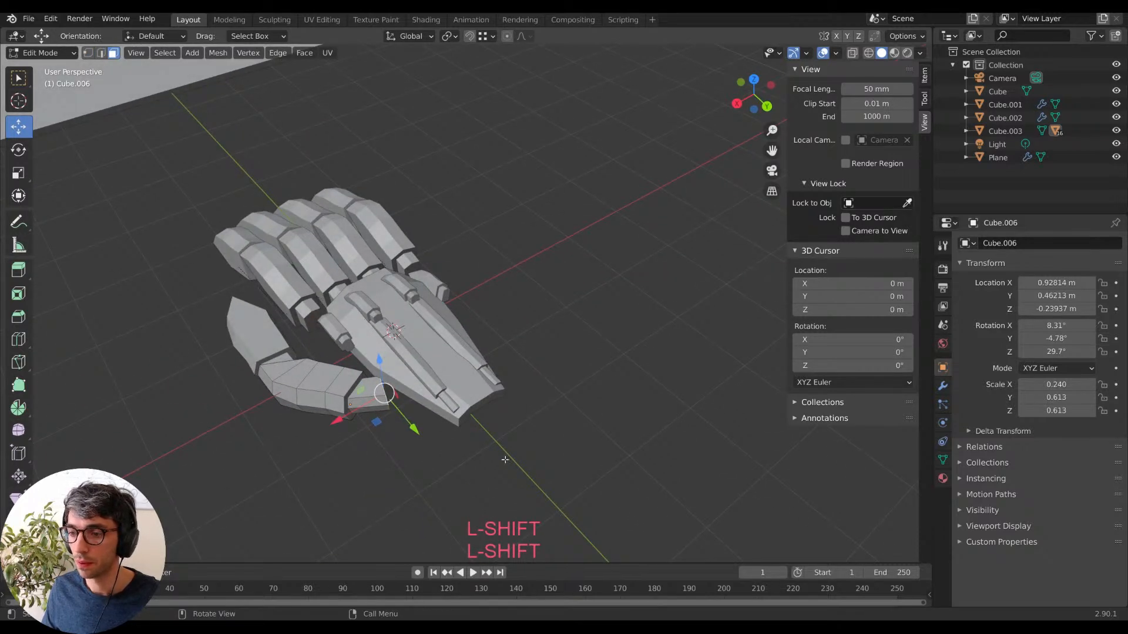
key(s)
key(Escape)
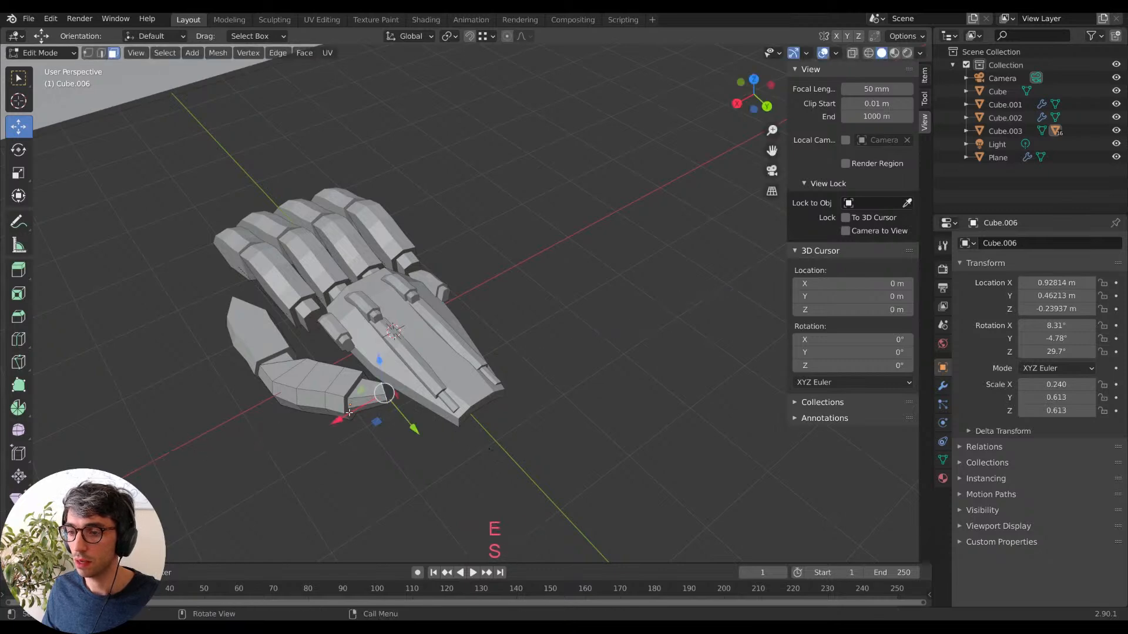
Extrude the thumb base segment's wrist-side end face toward the palm and adjust its height along Z.
key(e)
click(382, 401)
middle_drag(383, 401, 520, 380)
key(g)
key(z)
click(464, 311)
key(g)
key(z)
click(562, 409)
Extrude the palm-side end face of the little finger's base segment and scale the new end.
key(Tab)
click(532, 375)
key(e)
middle_drag(554, 378, 544, 348)
key(Tab)
middle_drag(601, 380, 575, 387)
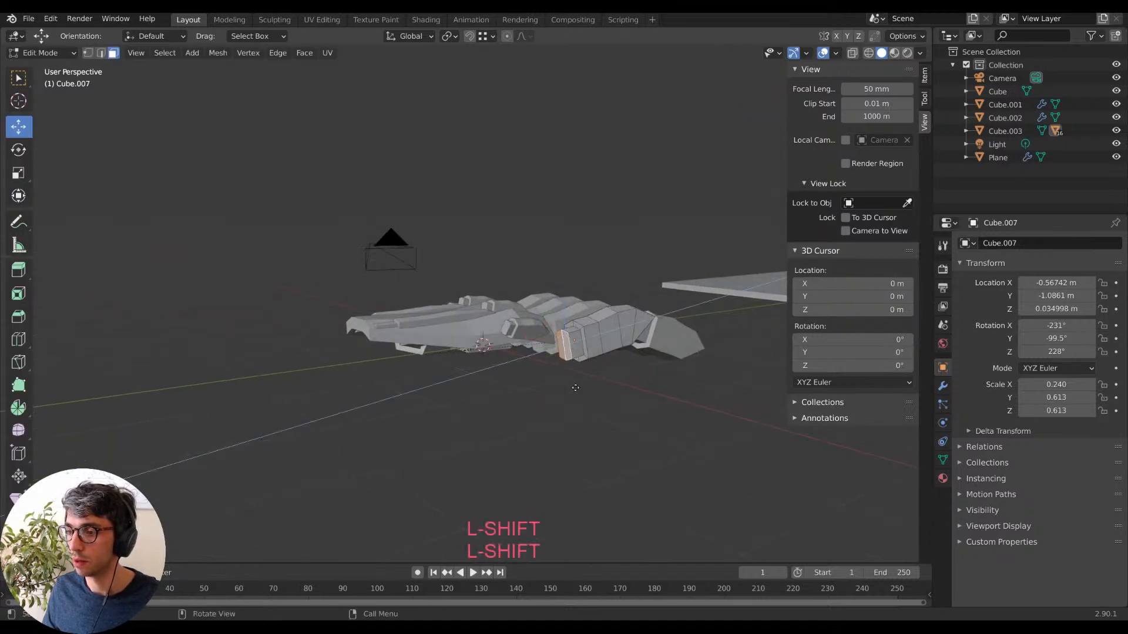
key(y)
middle_drag(475, 388, 453, 380)
key(s)
click(519, 366)
Stretch the little finger's extruded end along Y toward the wrist and adjust it along X.
key(g)
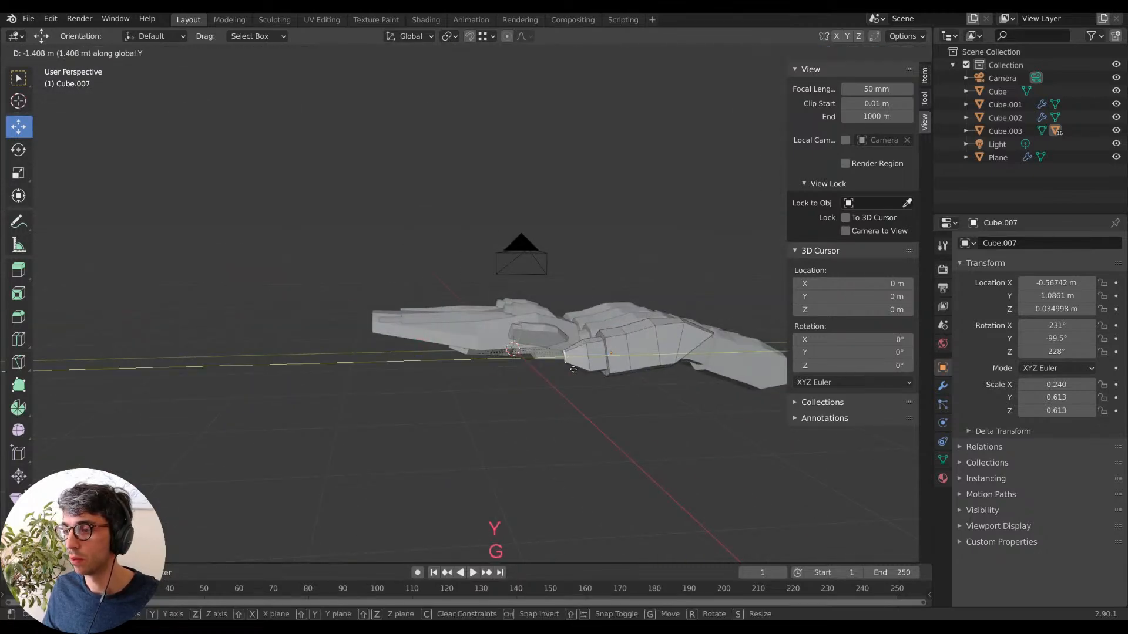
click(593, 366)
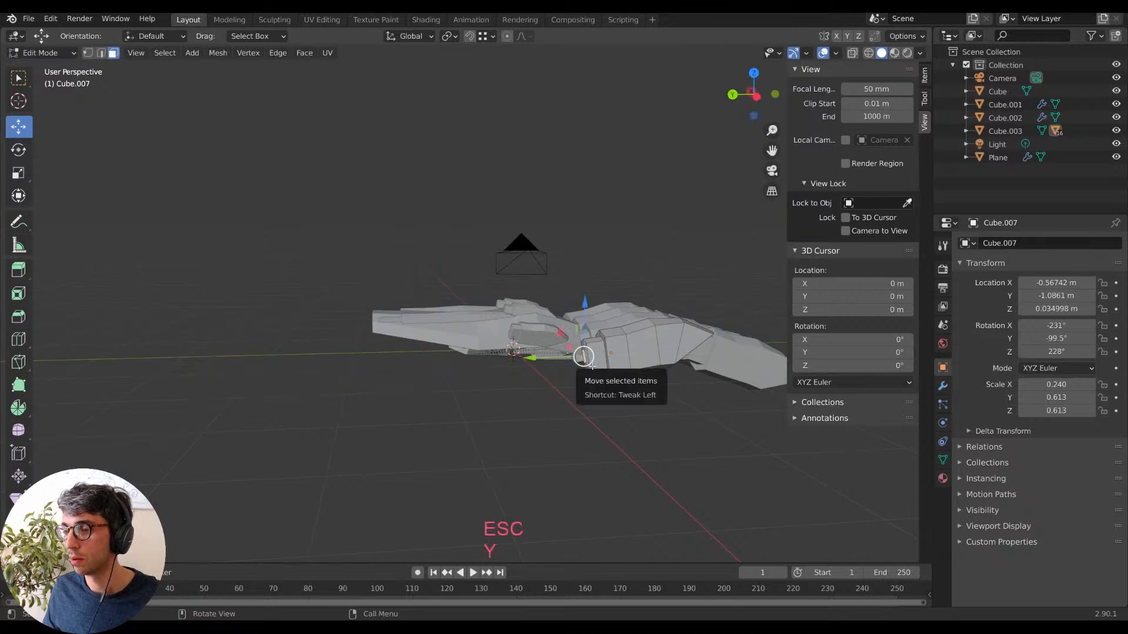
key(g)
key(y)
click(406, 367)
middle_drag(406, 367, 607, 368)
mouse_move(430, 422)
middle_down()
mouse_move(434, 397)
mouse_move(379, 402)
mouse_move(344, 468)
mouse_move(330, 470)
mouse_move(401, 444)
mouse_move(433, 479)
mouse_move(559, 320)
mouse_move(600, 322)
mouse_move(551, 347)
mouse_move(491, 347)
mouse_move(527, 388)
mouse_move(508, 496)
mouse_move(607, 488)
mouse_move(644, 326)
mouse_move(9, 265)
mouse_move(436, 422)
middle_up()
key(Tab)
key(Tab)
key(g)
key(x)
click(517, 356)
key(Tab)
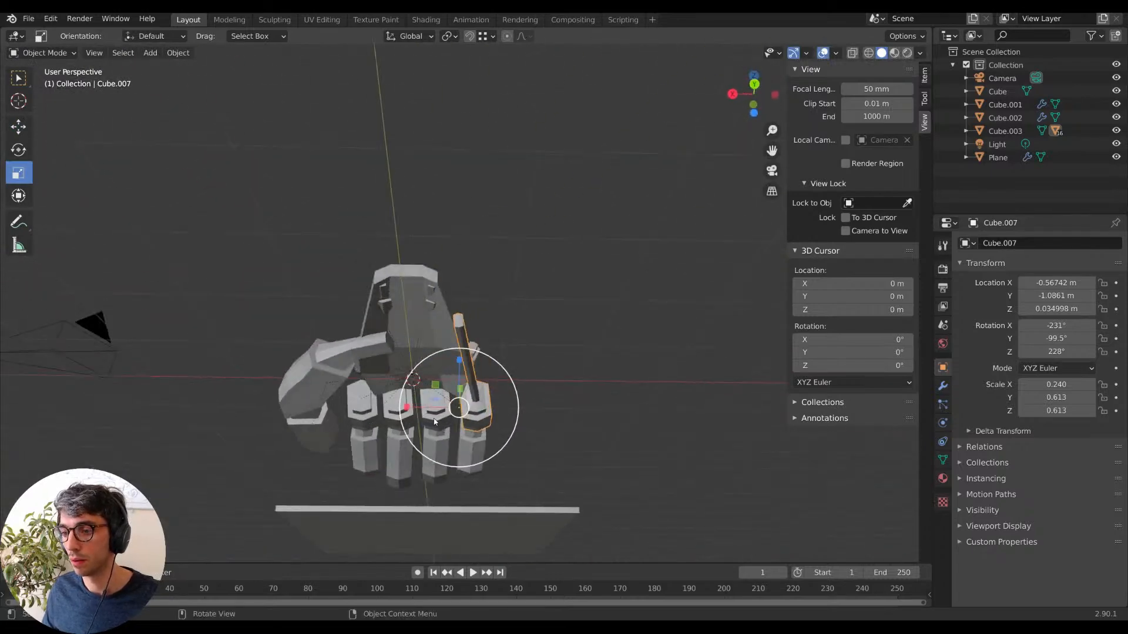
Select the base segments of the other three fingers and link their object data.
shift+middle_drag(511, 414, 551, 405)
click(521, 376)
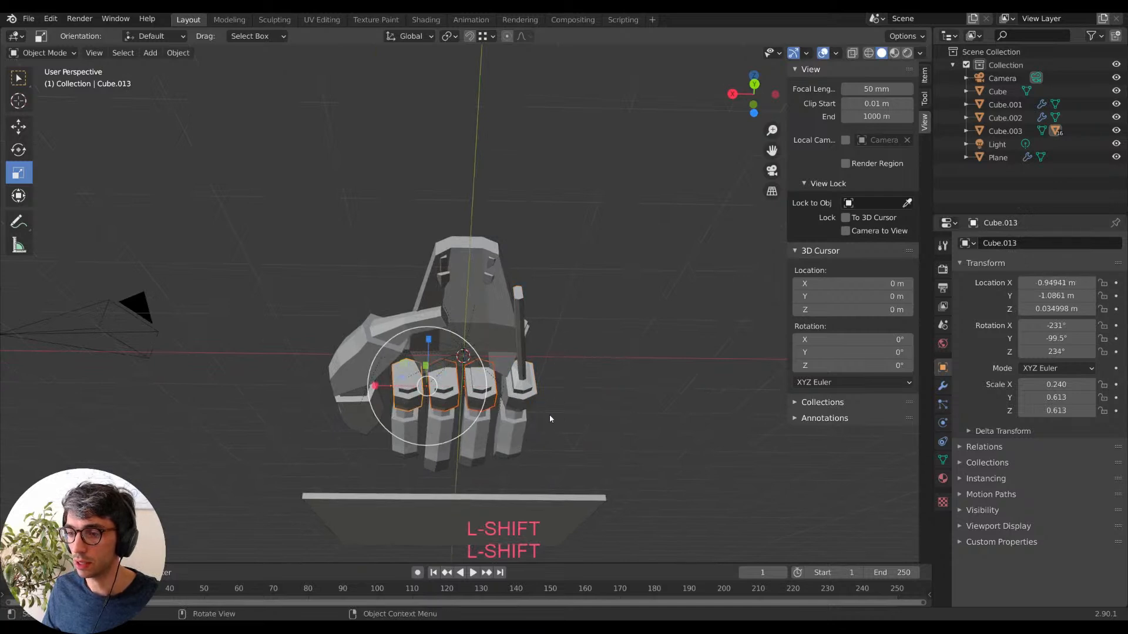
key(ctrl+l)
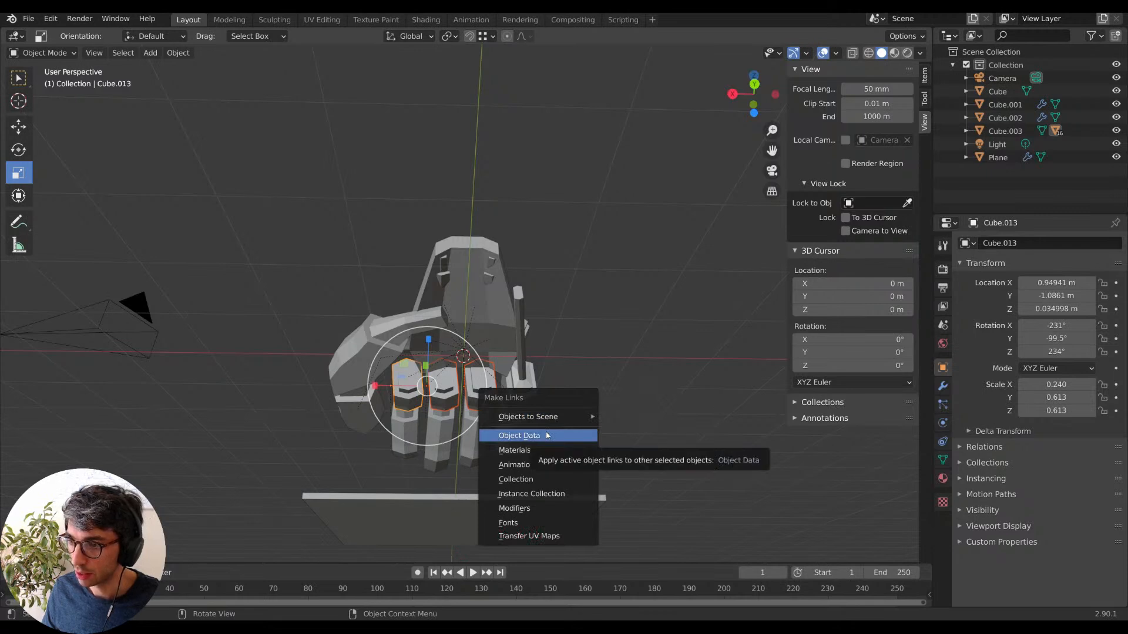
click(547, 435)
middle_drag(545, 431, 592, 463)
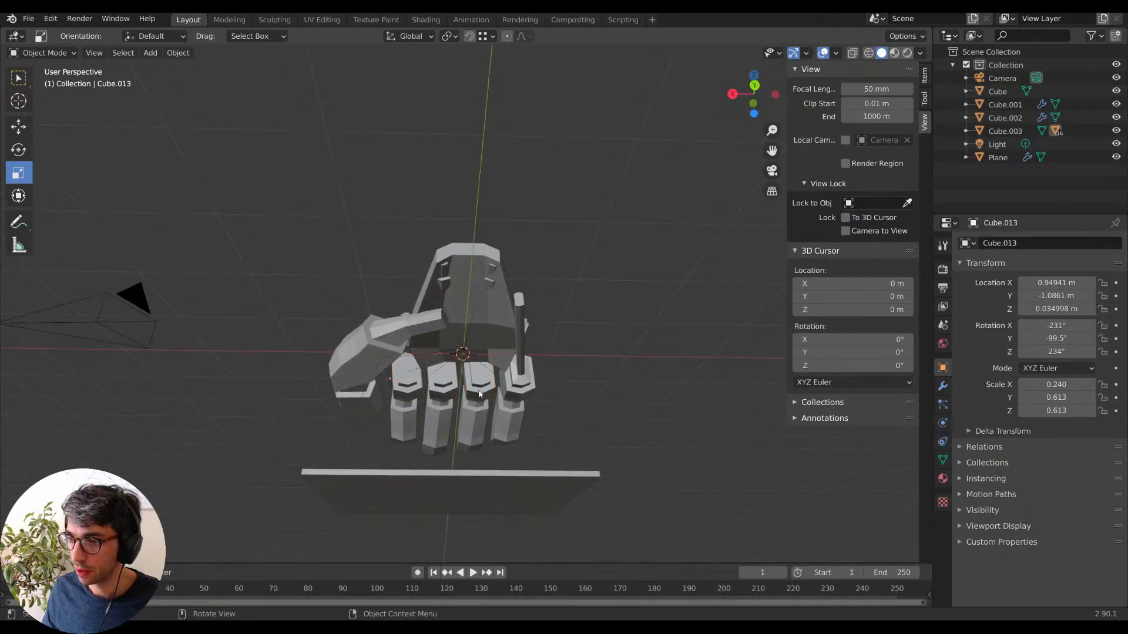
Extrude the palm-side end faces of the three linked finger base segments along Y toward the wrist.
key(Tab)
key(e)
key(Escape)
middle_drag(706, 405, 690, 398)
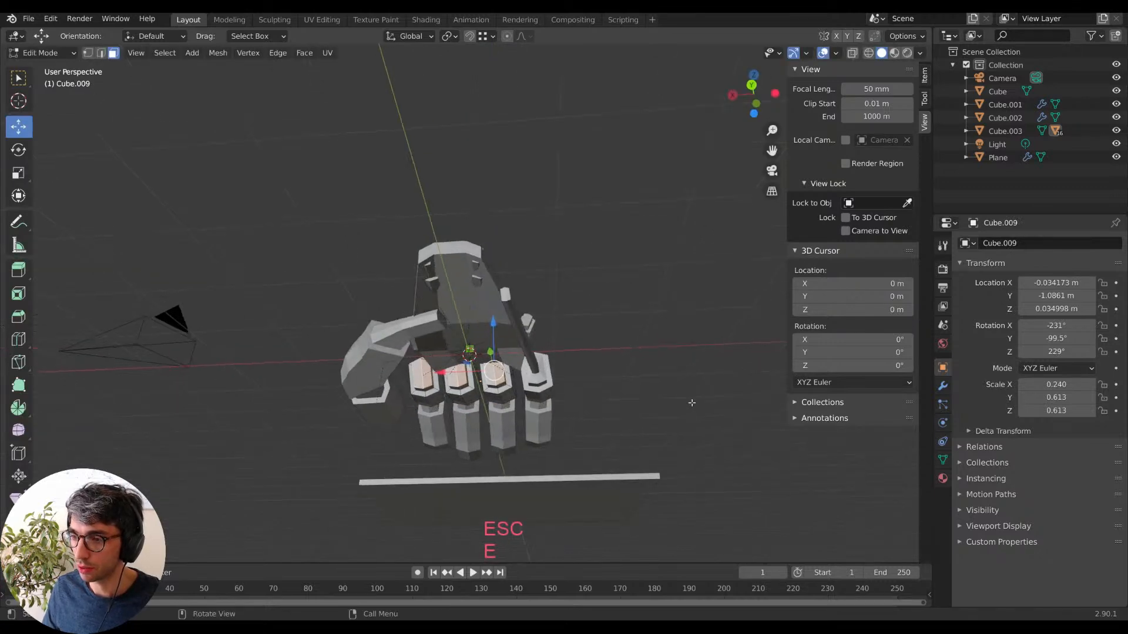
key(s)
key(Escape)
middle_drag(624, 388, 619, 376)
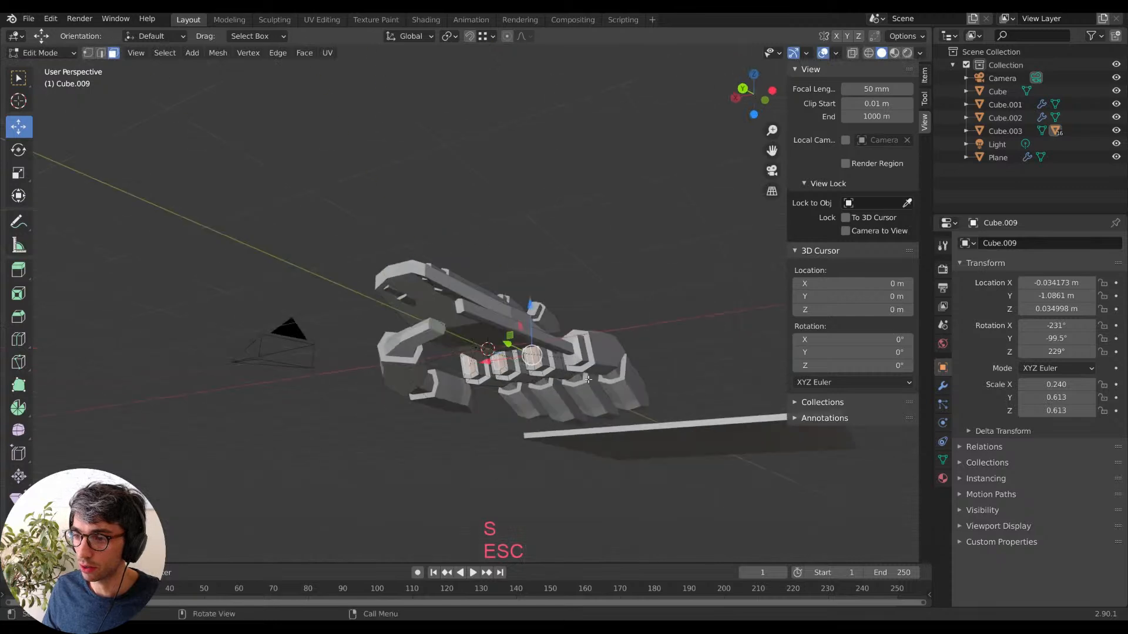
drag(510, 347, 477, 339)
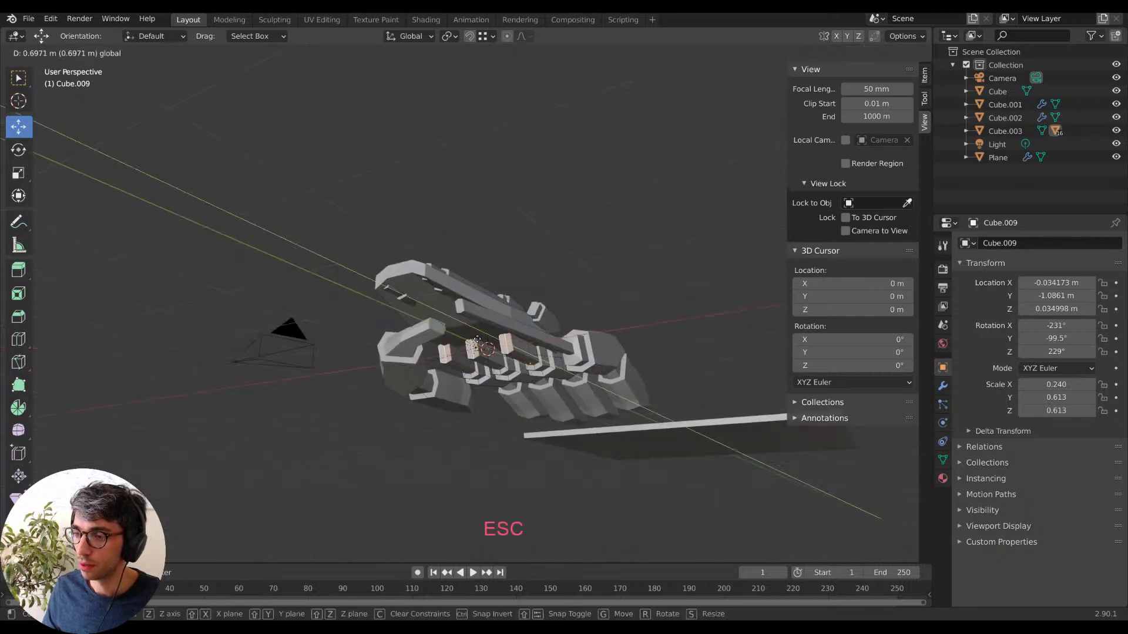
drag(409, 325, 408, 325)
Scale the extruded ends of the three finger base segments.
middle_drag(510, 347, 523, 484)
key(s)
click(548, 370)
key(Tab)
key(Tab)
key(Tab)
scroll(508, 372, up, 4)
click(514, 442)
shift+middle_drag(634, 464, 648, 403)
key(Tab)
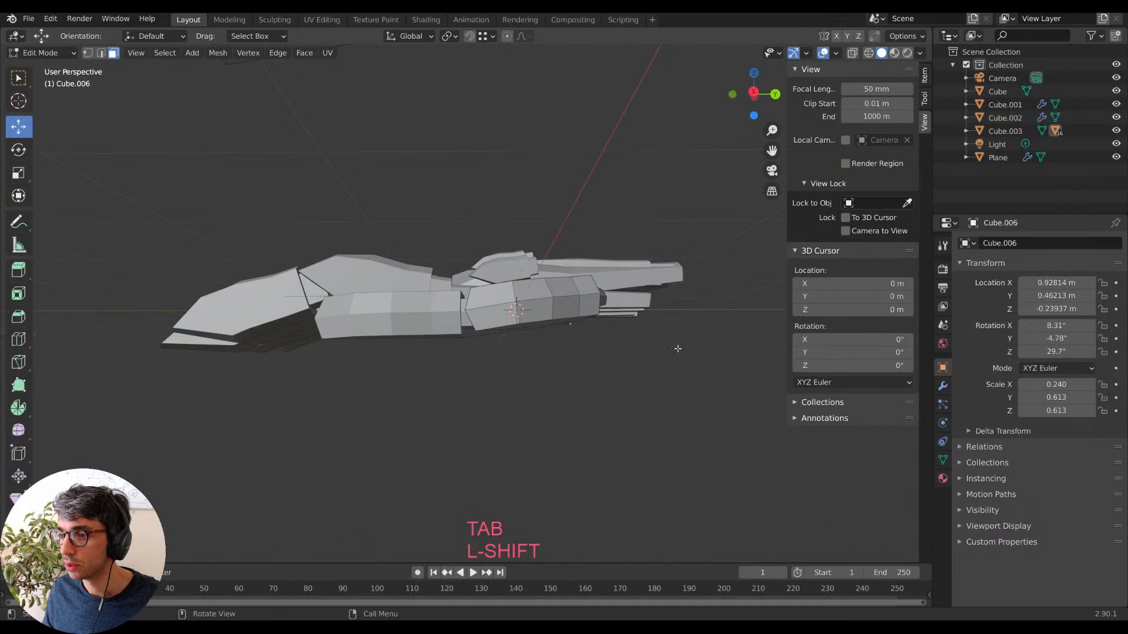
key(a)
middle_drag(681, 348, 659, 366)
click(852, 53)
middle_drag(718, 277, 727, 392)
key(Tab)
key(Tab)
key(Tab)
click(728, 391)
click(711, 324)
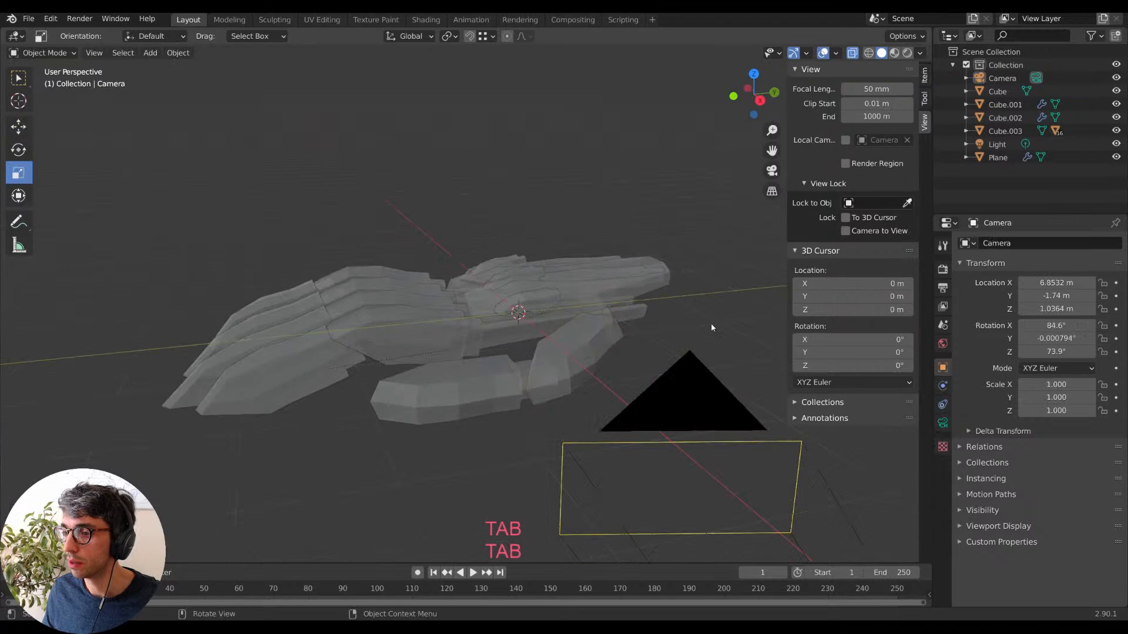
click(852, 54)
middle_drag(570, 133, 528, 385)
scroll(586, 362, down, 3)
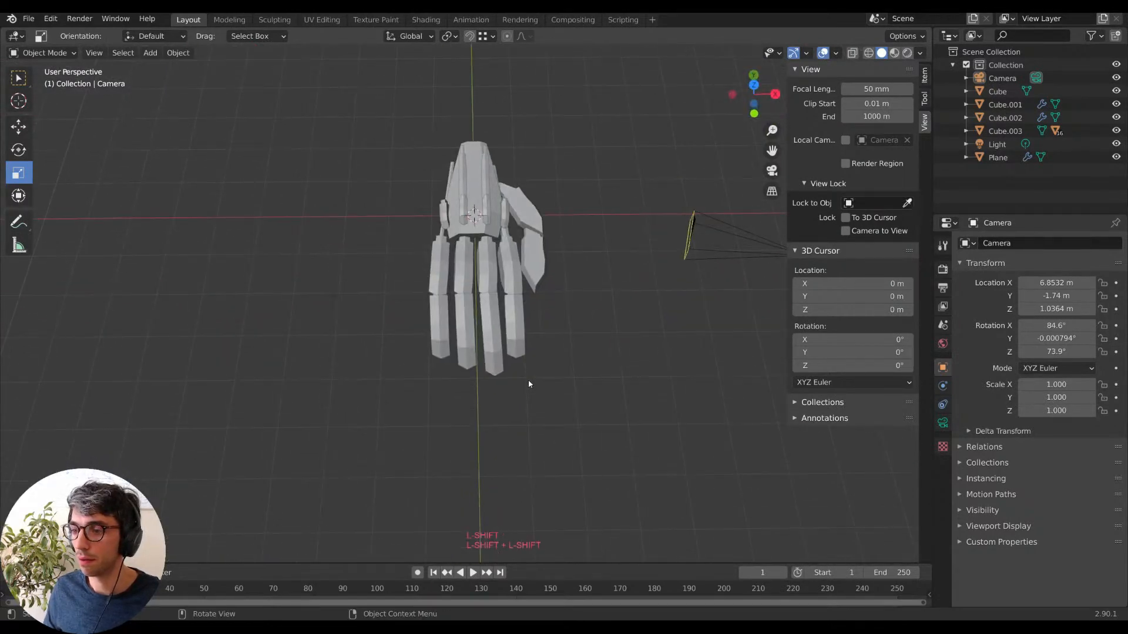
Narrow the index finger's outer segment along X to a Z scale of about 0.389 and move it to X about 0.97 m.
scroll(529, 384, up, 14)
shift+middle_drag(608, 382, 484, 354)
scroll(484, 354, down, 6)
click(488, 323)
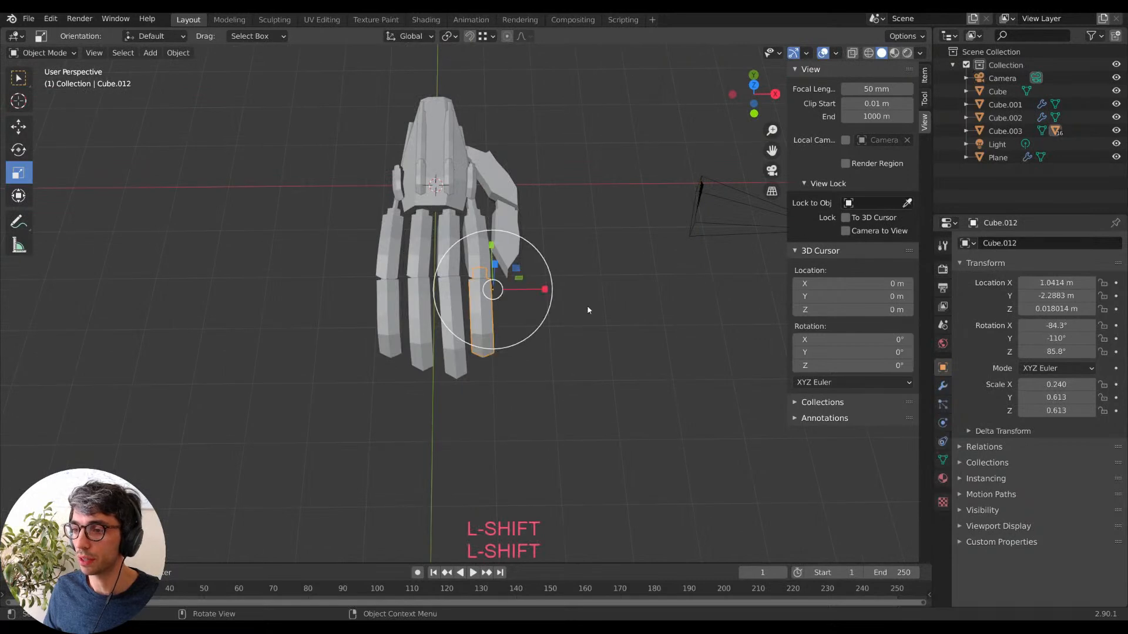
drag(546, 288, 526, 285)
middle_drag(556, 312, 436, 351)
key(g)
key(x)
click(547, 296)
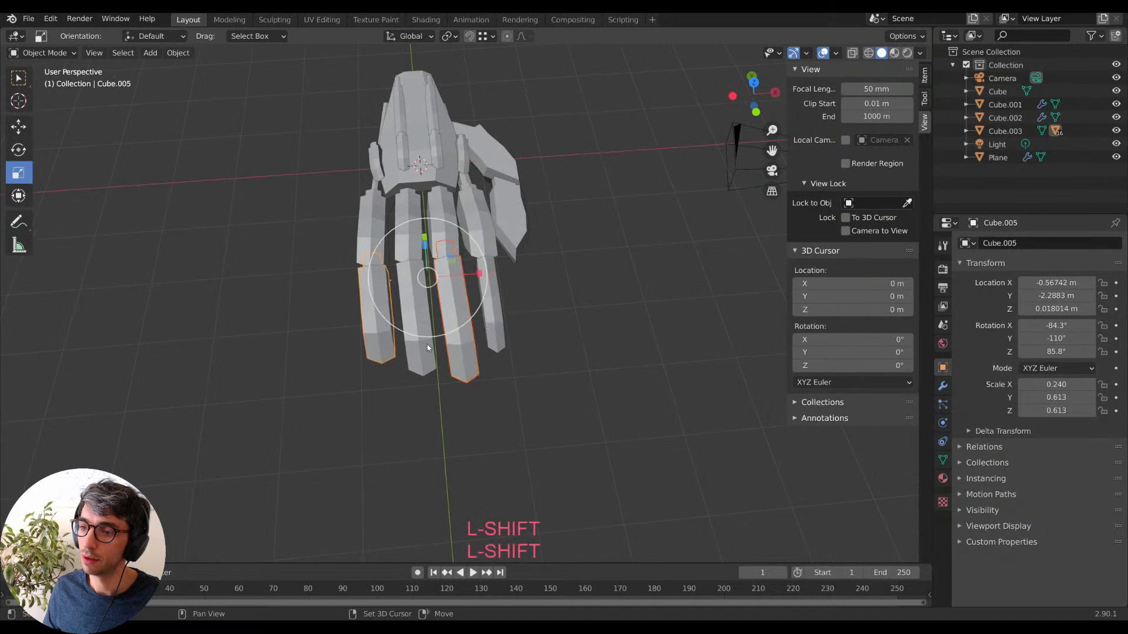
Select the outer segments of the other three fingers and link their object data.
click(478, 371)
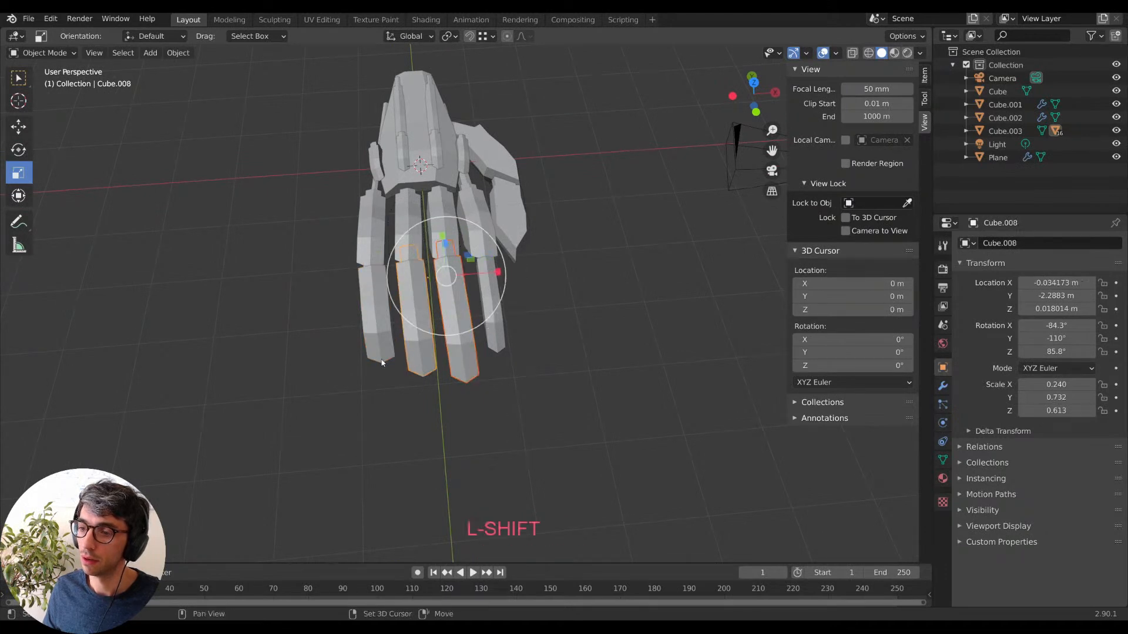
key(ctrl+l)
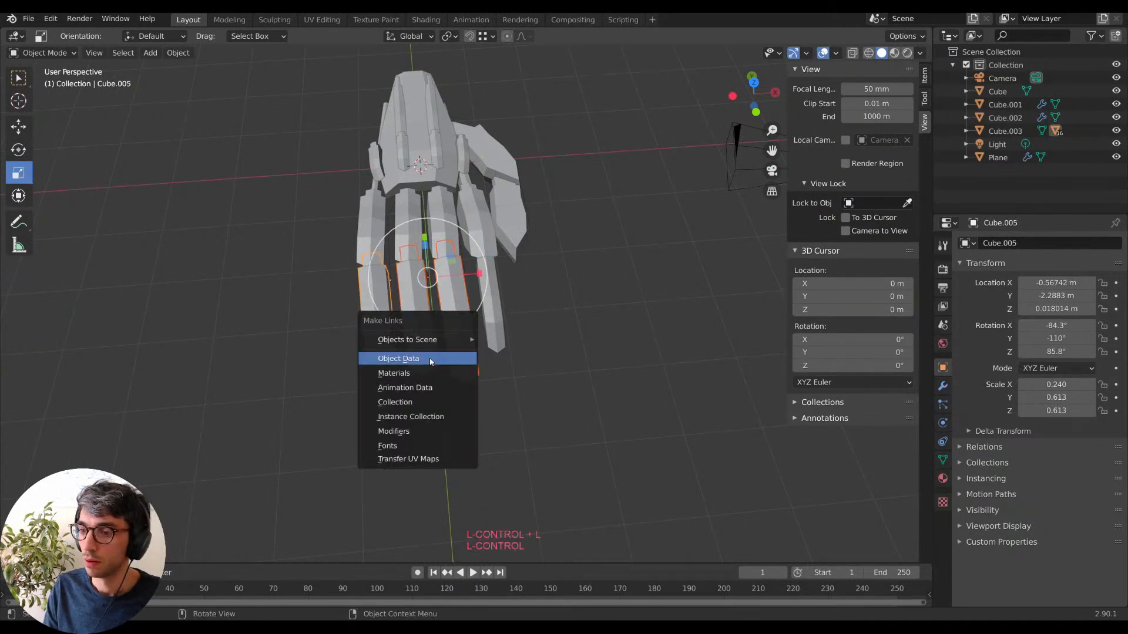
key(Return)
With X-ray from the top, select the side vertices of the three linked outer finger segments and scale them narrower along X.
key(Tab)
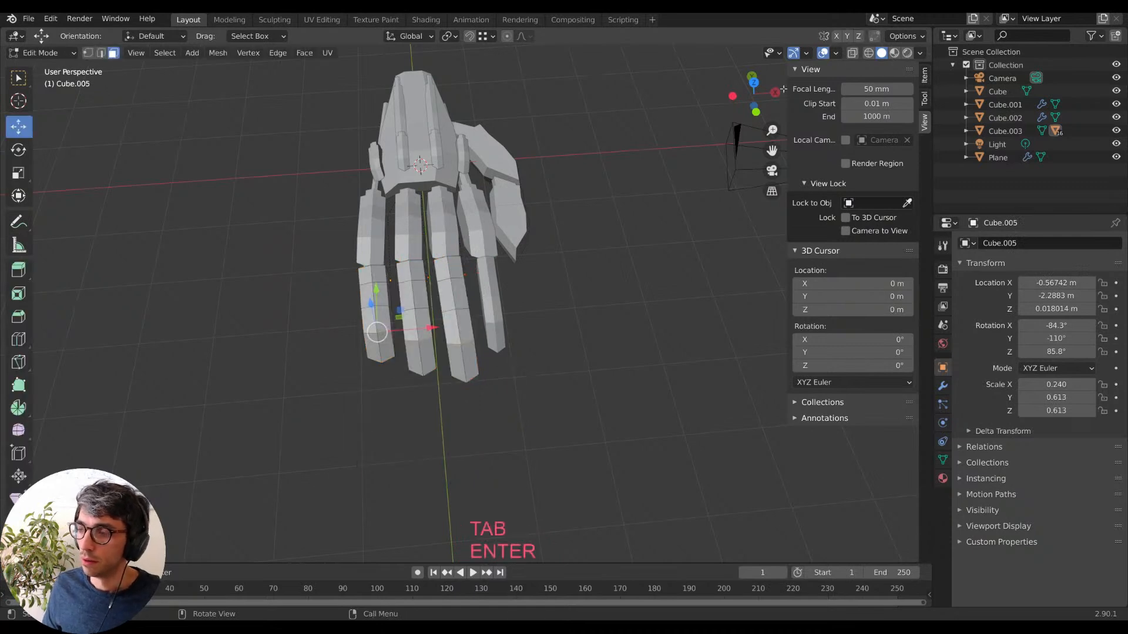
click(852, 53)
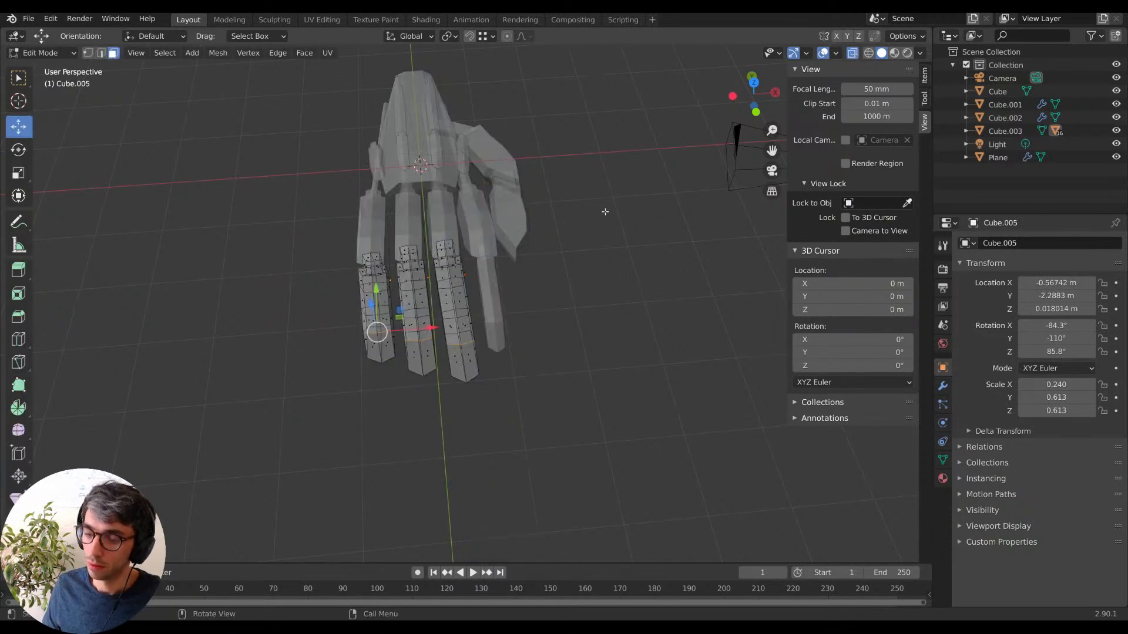
key(KP_7)
key(a)
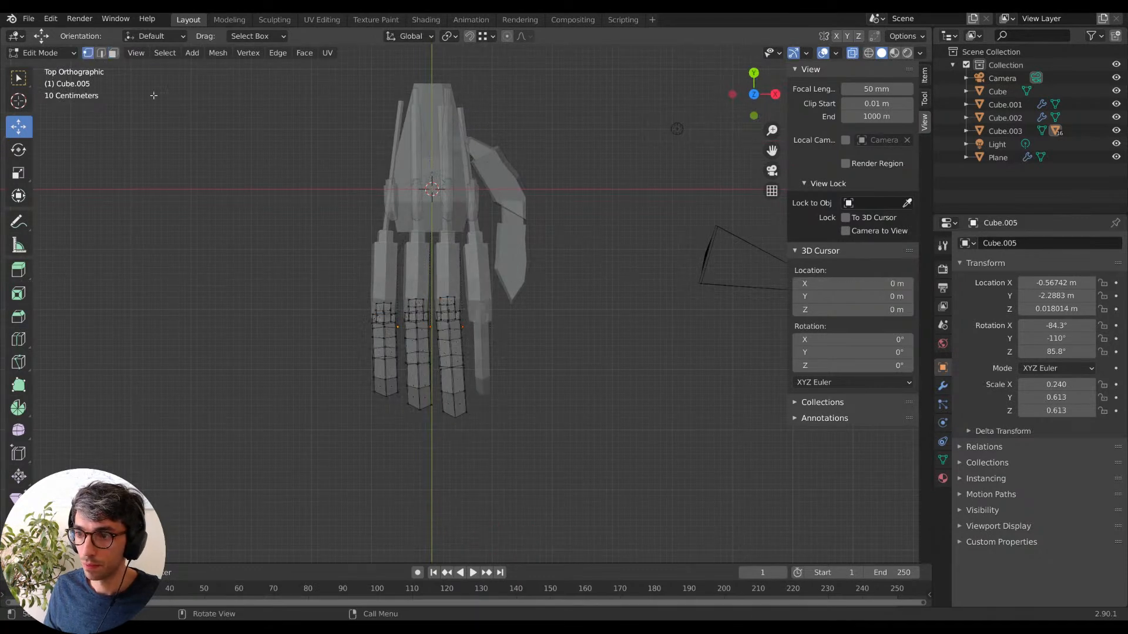
key(b)
drag(476, 283, 464, 436)
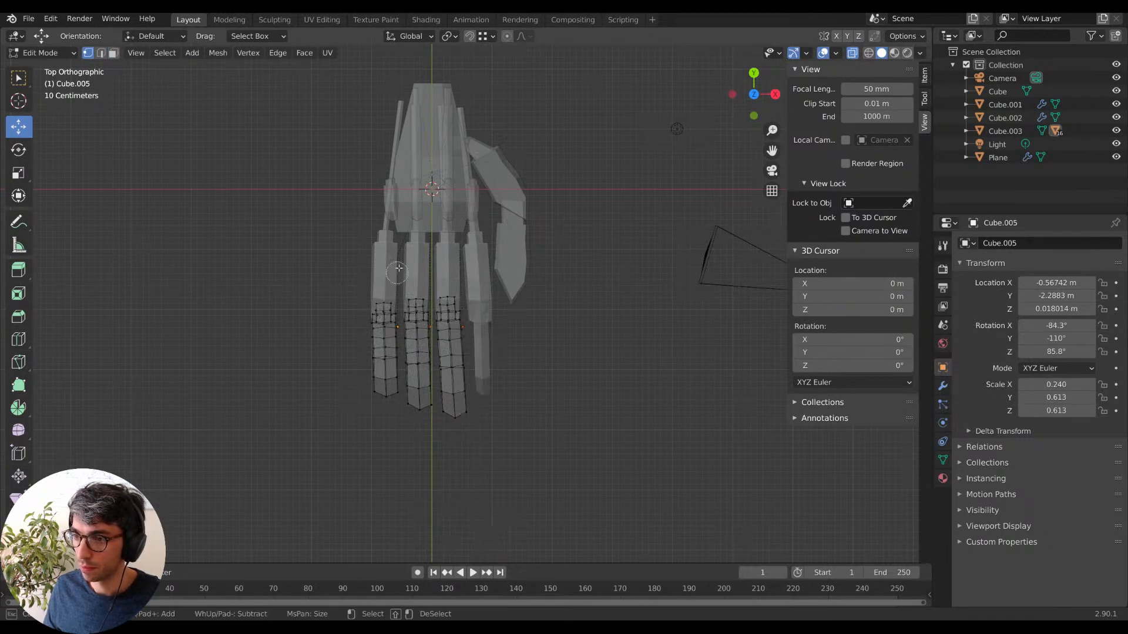
drag(430, 328, 390, 301)
key(Escape)
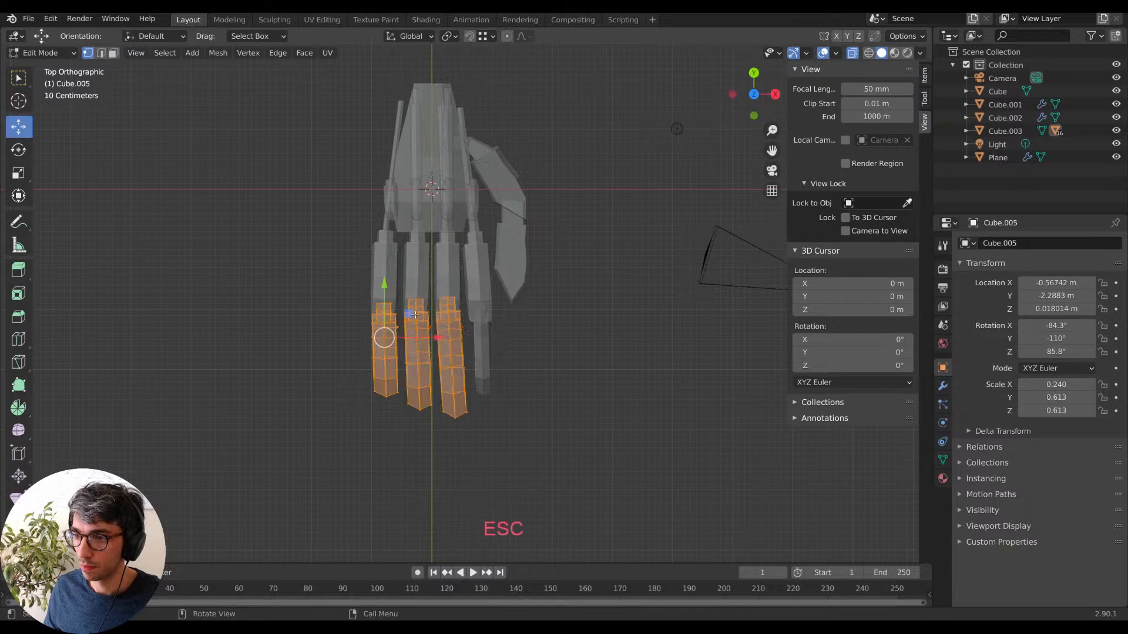
key(a)
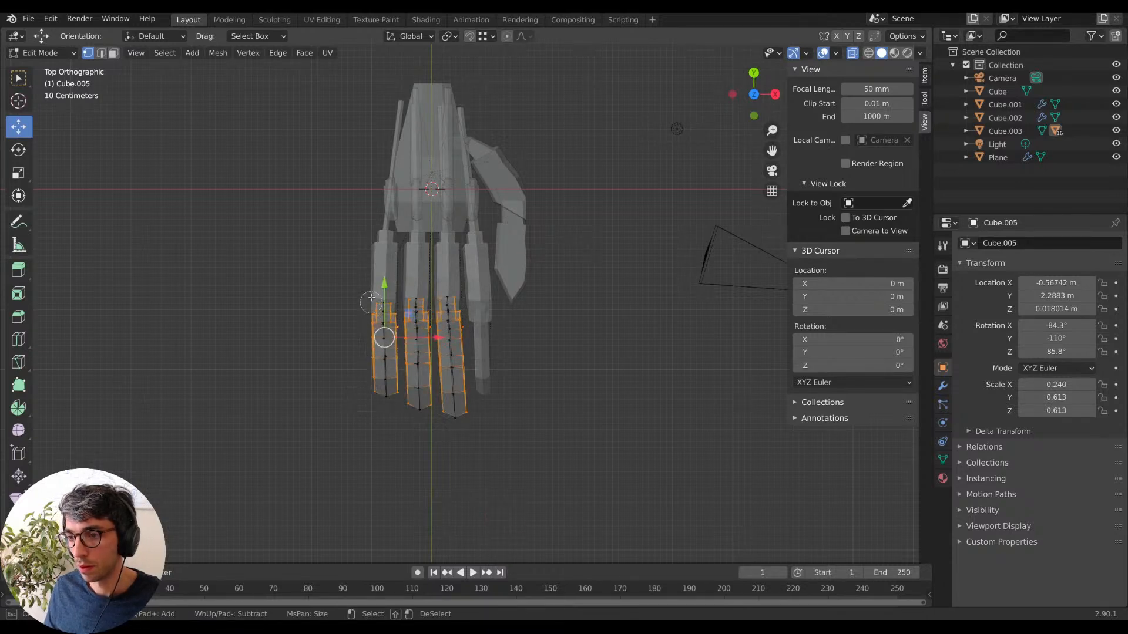
key(s)
key(x)
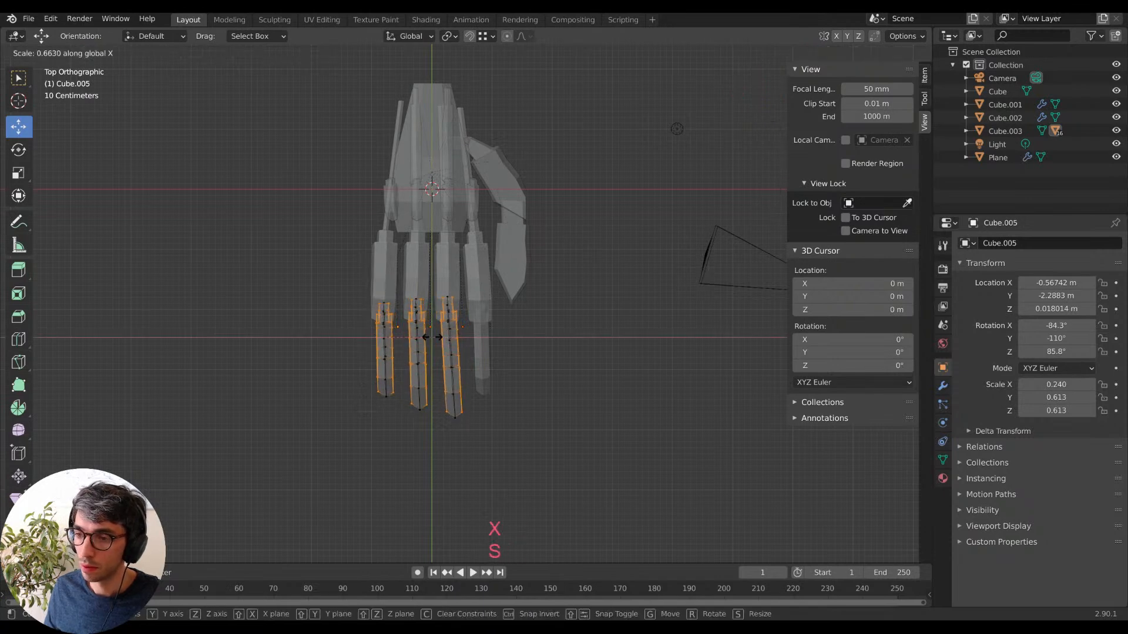
click(416, 339)
key(Tab)
mouse_move(517, 399)
middle_down()
mouse_move(485, 336)
mouse_move(527, 388)
middle_up()
Select the index finger's outer segment side vertices from the top and scale them narrower along X.
click(483, 336)
click(454, 306)
key(Tab)
key(KP_7)
key(a)
key(a)
key(c)
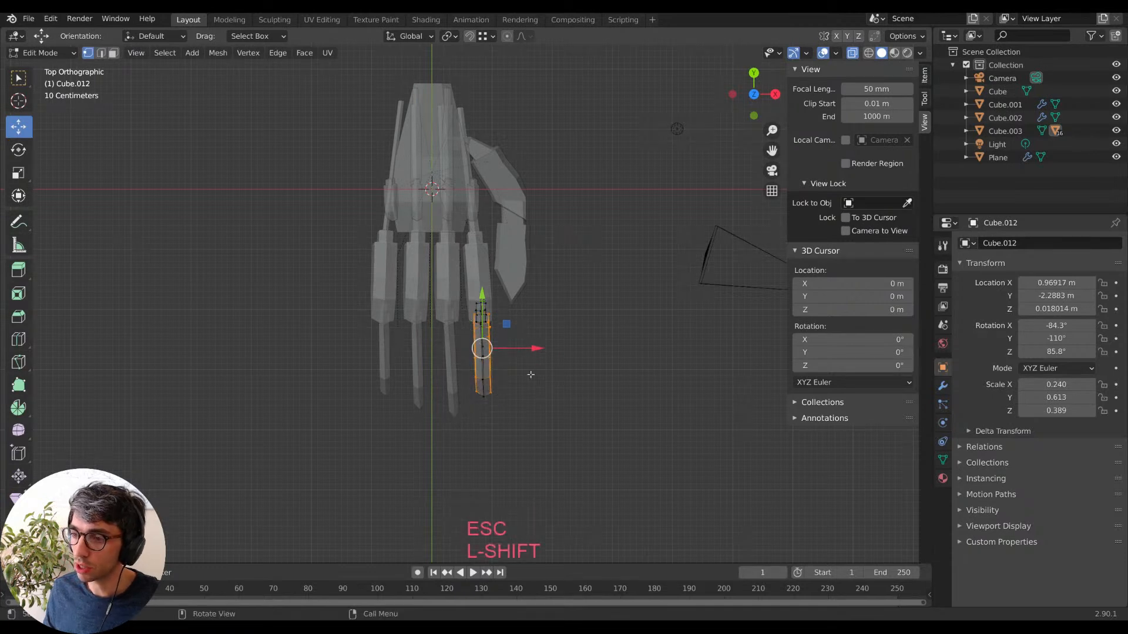
key(s)
key(x)
click(564, 365)
key(Tab)
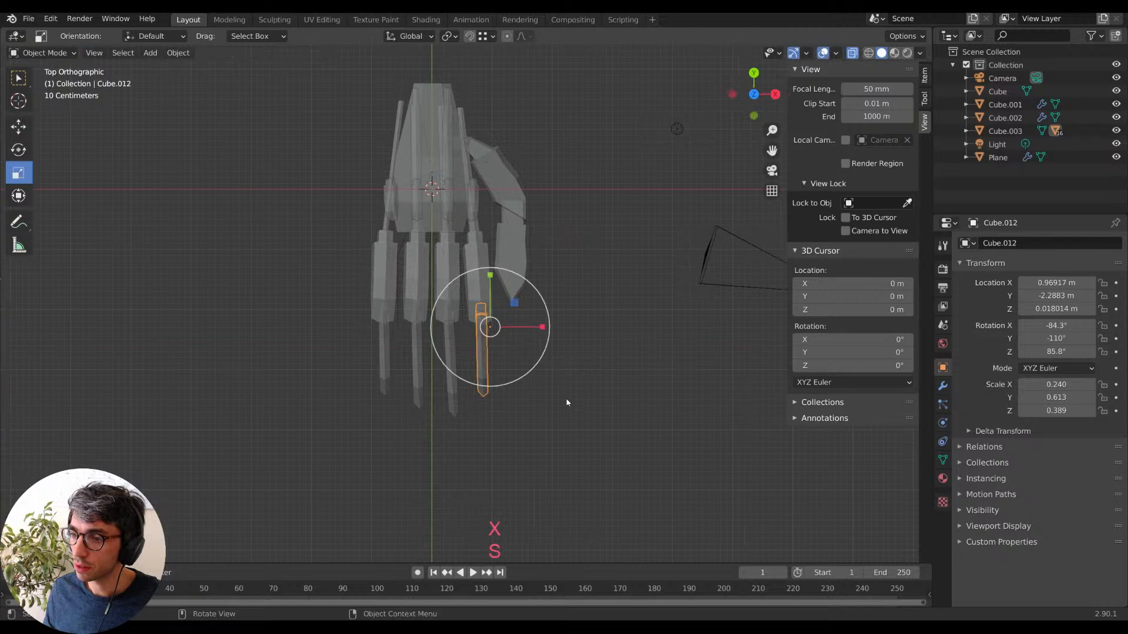
Turn off X-ray and check the hand through the camera view.
middle_drag(608, 412, 863, 210)
click(852, 54)
mouse_move(554, 336)
shift+middle_down()
mouse_move(536, 428)
mouse_move(468, 333)
mouse_move(577, 368)
mouse_move(474, 289)
mouse_move(428, 327)
mouse_move(411, 348)
mouse_move(496, 403)
mouse_move(597, 404)
mouse_move(597, 367)
mouse_move(554, 383)
mouse_move(616, 382)
mouse_move(534, 365)
mouse_move(458, 411)
mouse_move(489, 408)
shift+middle_up()
key(KP_0)
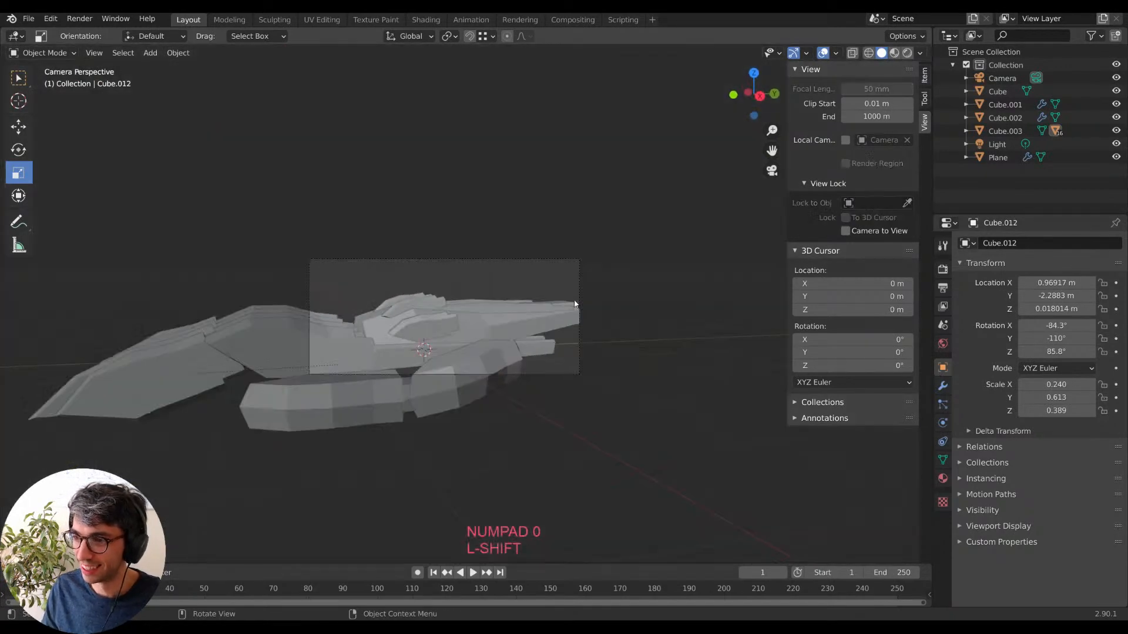
click(550, 312)
middle_drag(550, 313, 603, 299)
middle_drag(490, 239, 461, 201)
key(g)
key(Escape)
scroll(602, 275, down, 6)
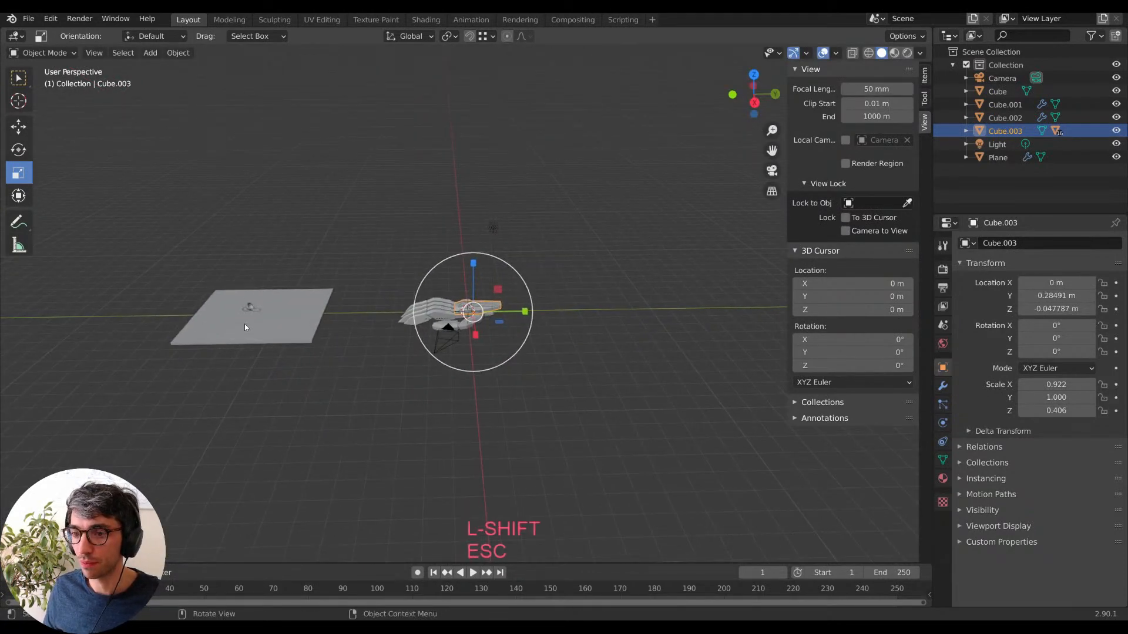
Box-select the platform together with the objects on it.
click(255, 306)
key(b)
drag(230, 289, 288, 334)
key(g)
key(x)
key(Escape)
click(415, 38)
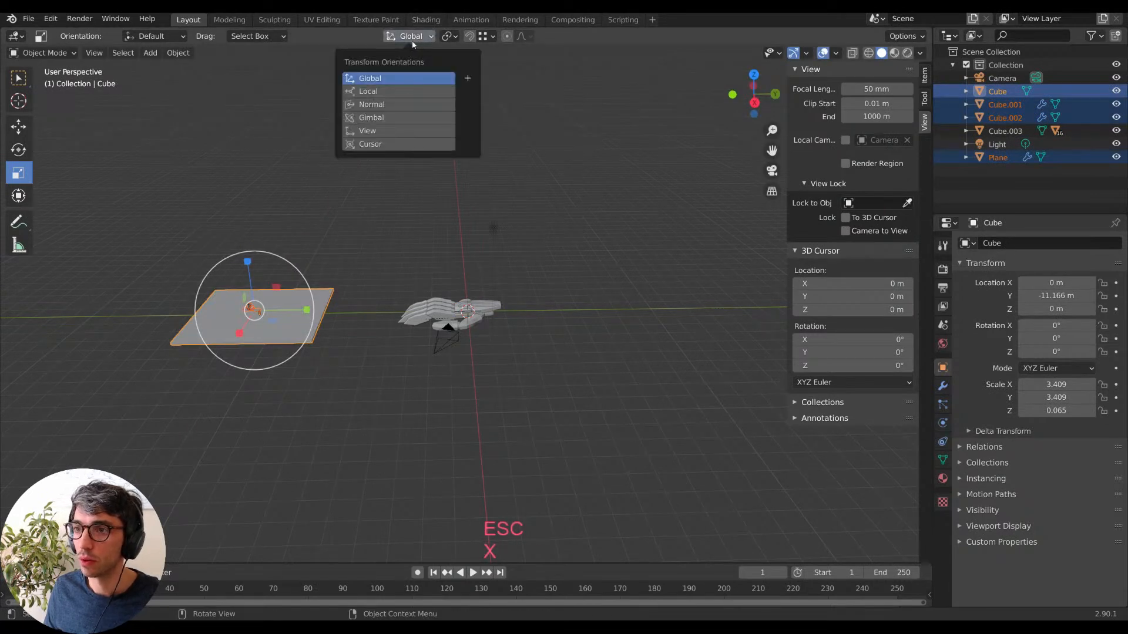
middle_drag(300, 156, 333, 243)
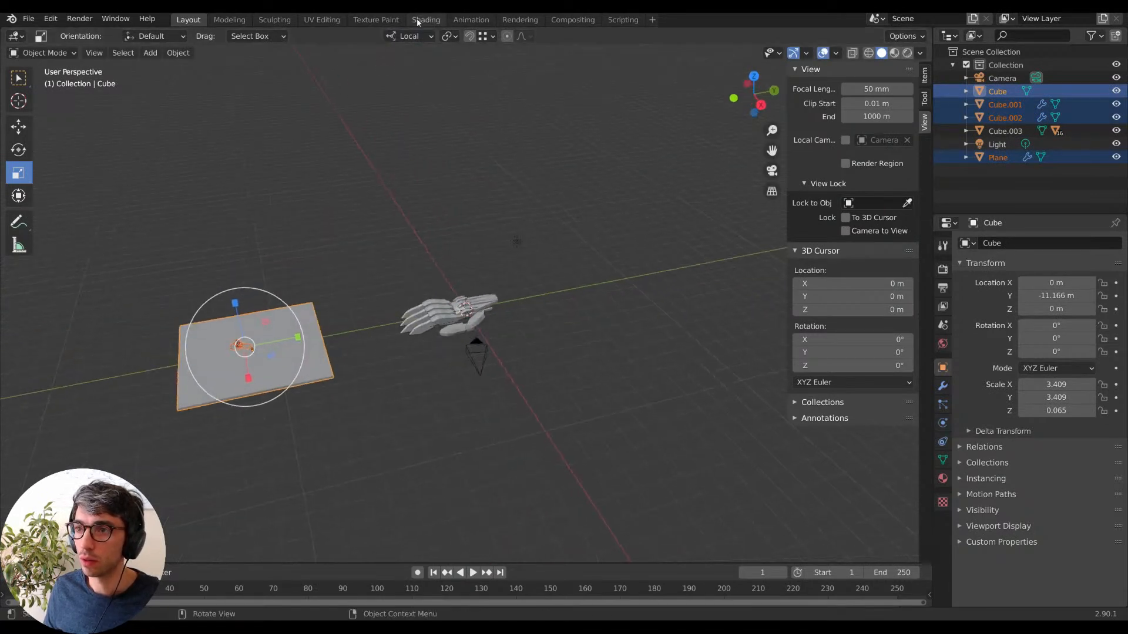
key(g)
key(y)
key(Escape)
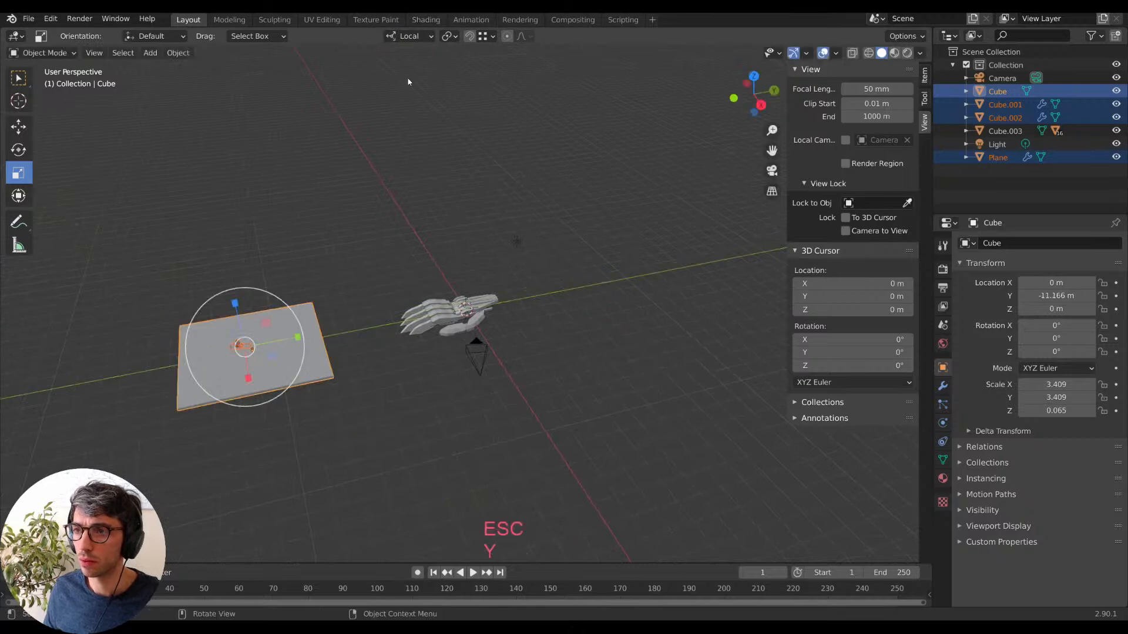
click(409, 36)
click(399, 76)
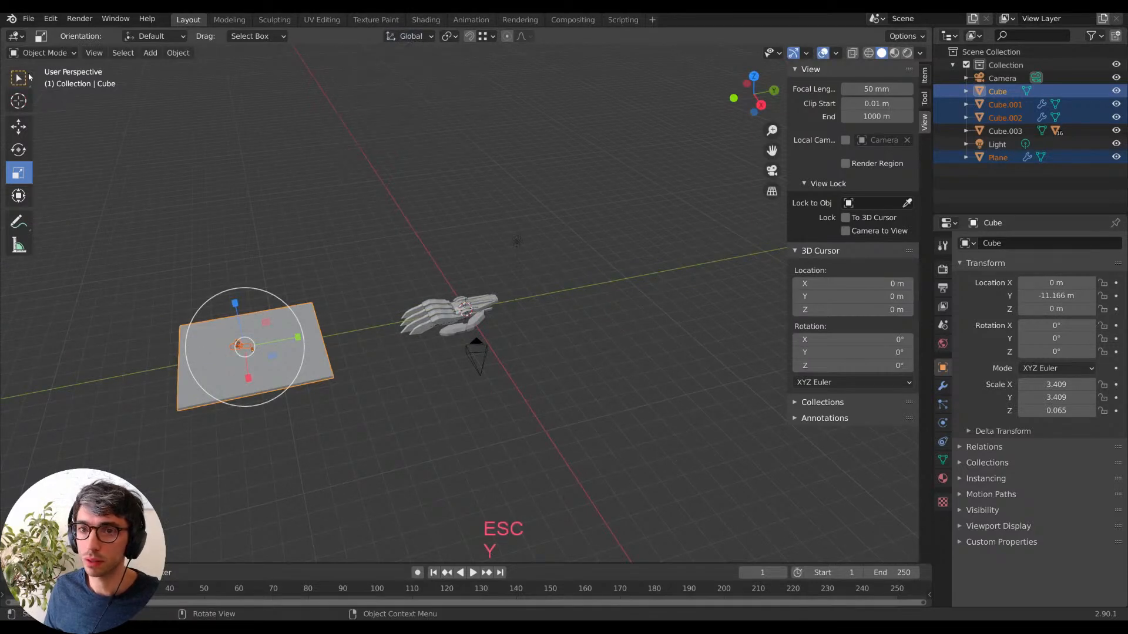
Move the platform and the objects on it along global Y to the hand, at about -0.66 m.
click(18, 127)
drag(299, 336, 507, 323)
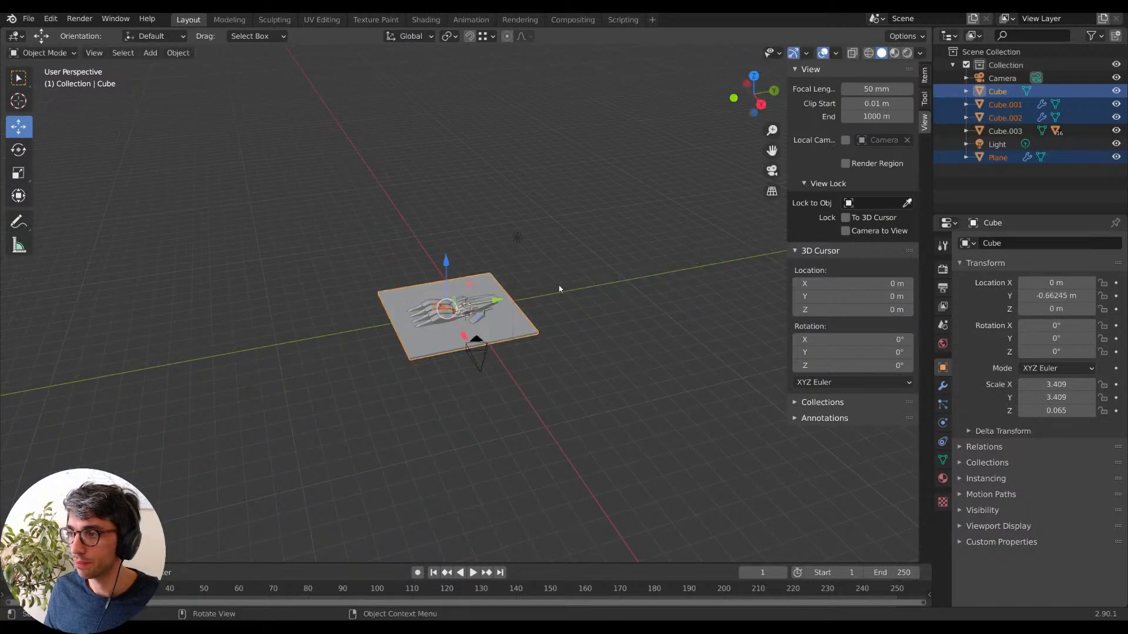
Select the palm and scale the parented hand down to about 0.45.
click(496, 298)
click(495, 298)
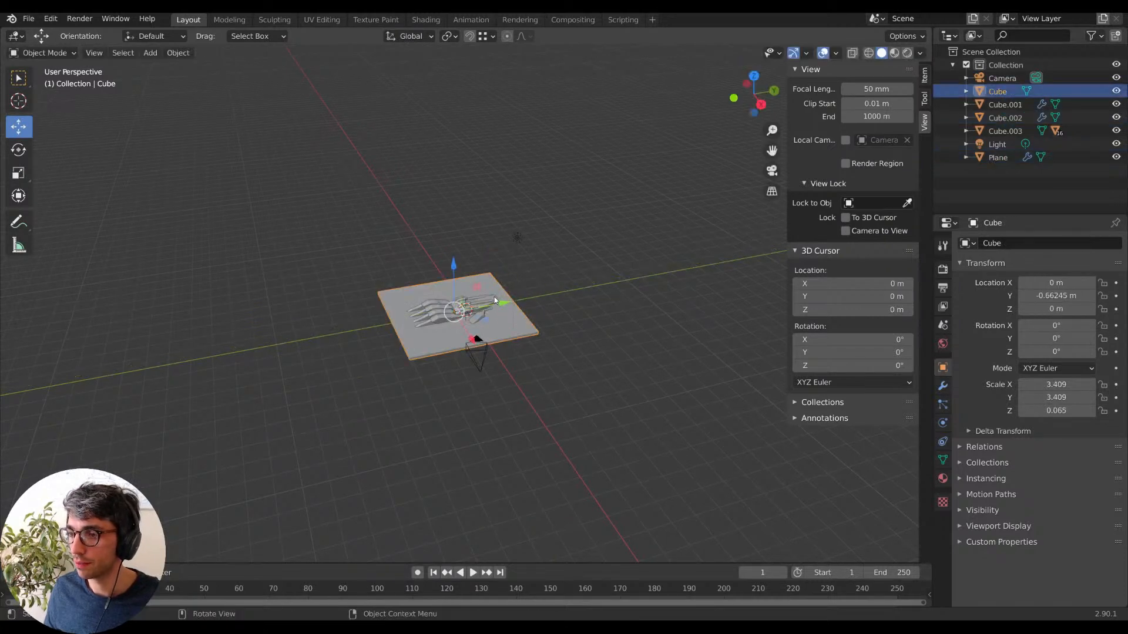
click(495, 299)
key(s)
click(500, 305)
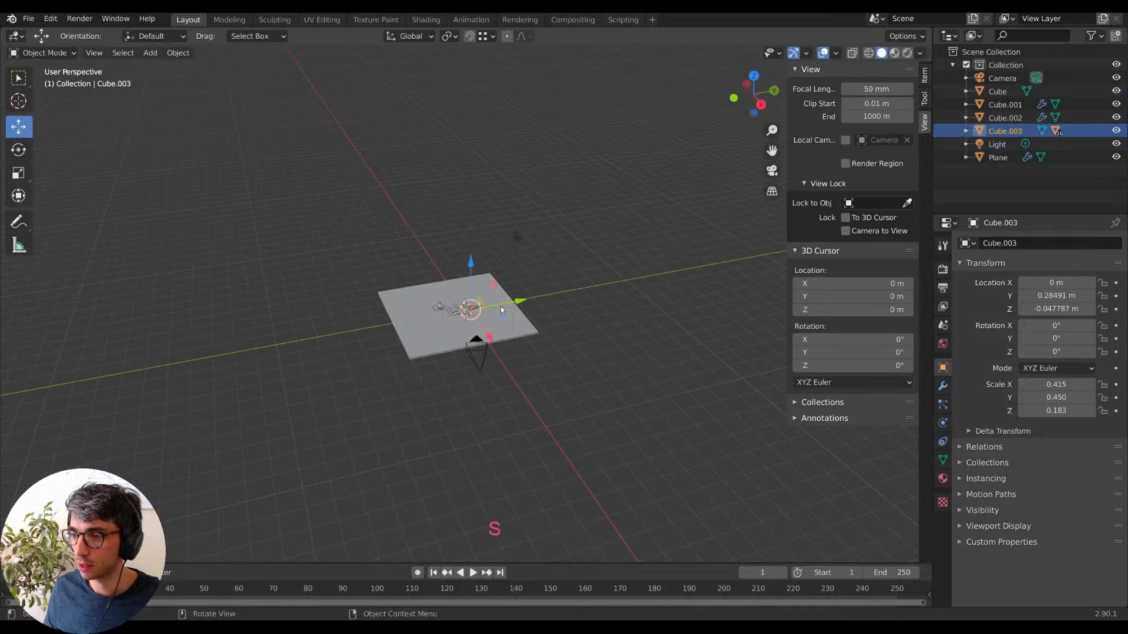
In the camera view, raise the hand to about Z 0.16 m and scale it down to about 0.185, 0.201, 0.082.
key(KP_0)
key(g)
click(537, 309)
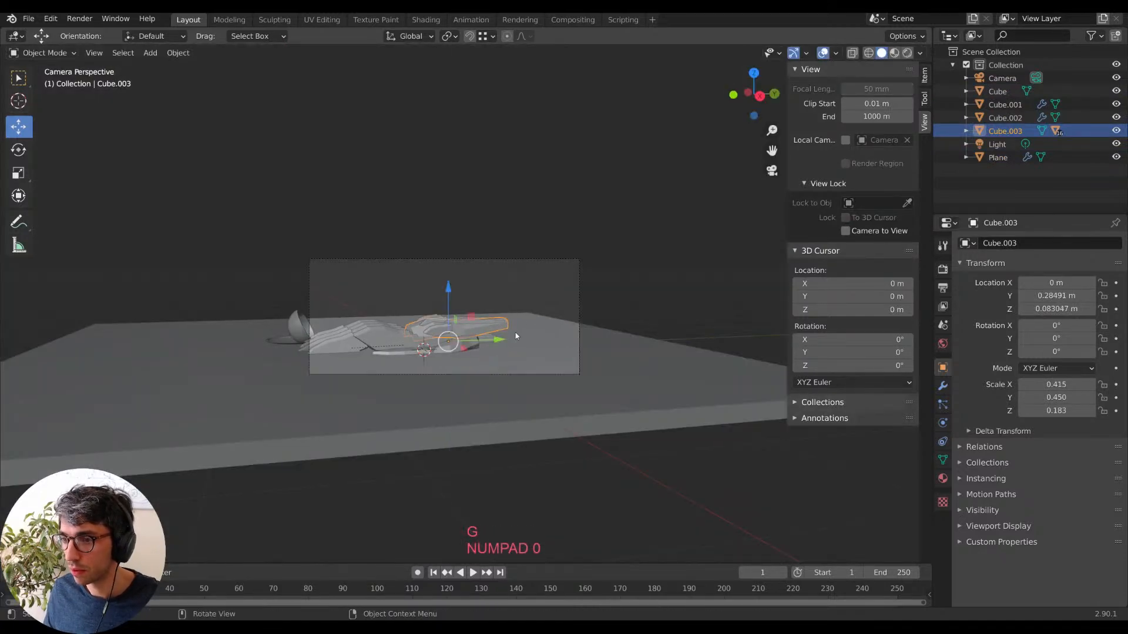
scroll(505, 347, up, 4)
shift+middle_drag(497, 357, 527, 337)
key(s)
click(517, 362)
key(g)
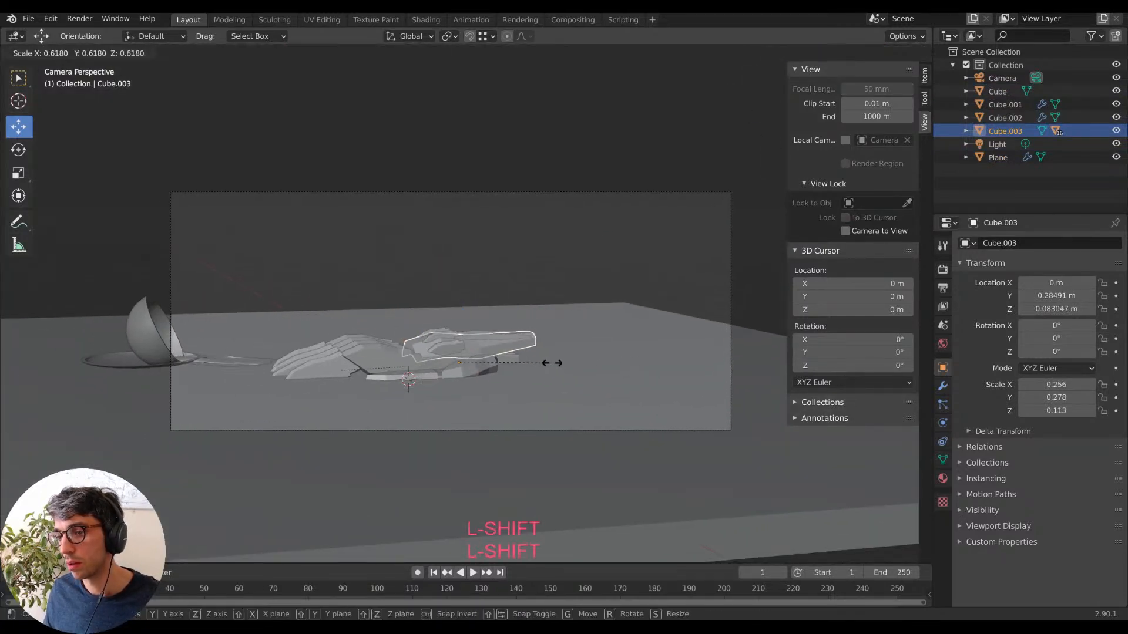
click(518, 348)
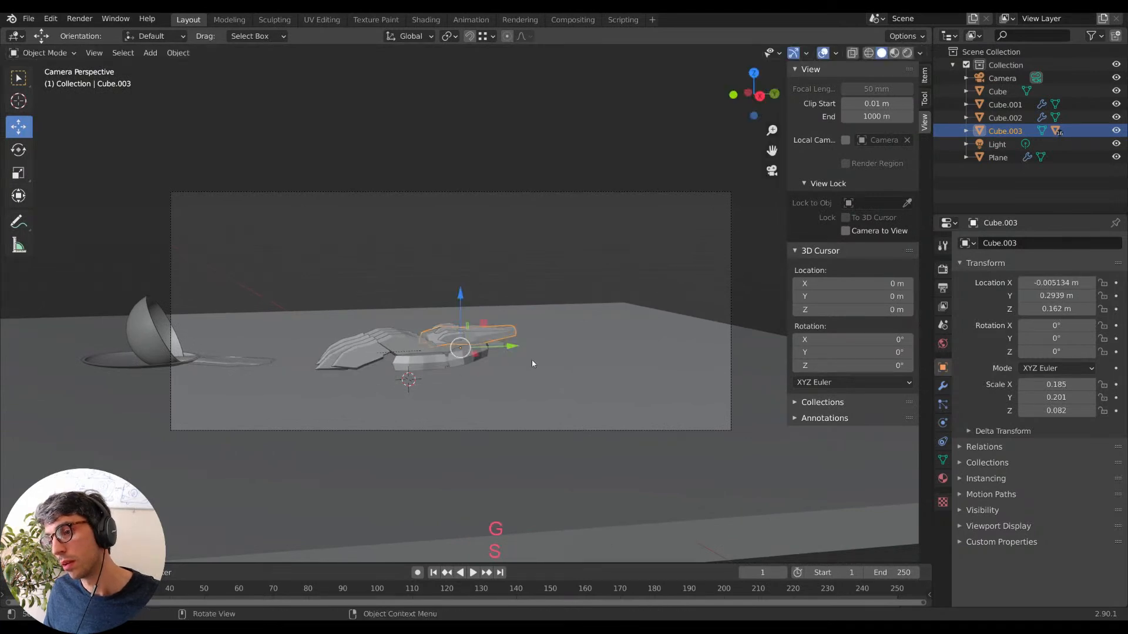
Lower the hand along global Z to about 0.135 m and rotate it about Z to roughly 19°.
key(g)
key(z)
click(519, 364)
key(r)
key(z)
click(587, 359)
Lock the camera to the view, frame the hand from above, and scale the hand up to about 0.26, 0.282, 0.114.
click(845, 231)
middle_drag(376, 318, 488, 360)
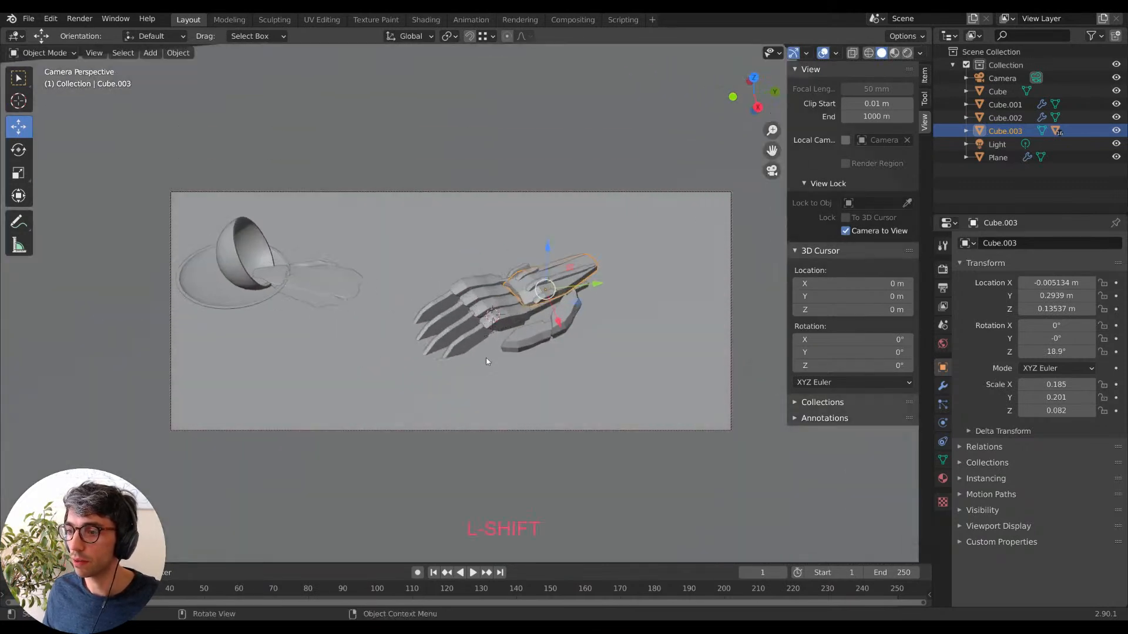
key(s)
click(641, 308)
shift+middle_drag(591, 311, 592, 365)
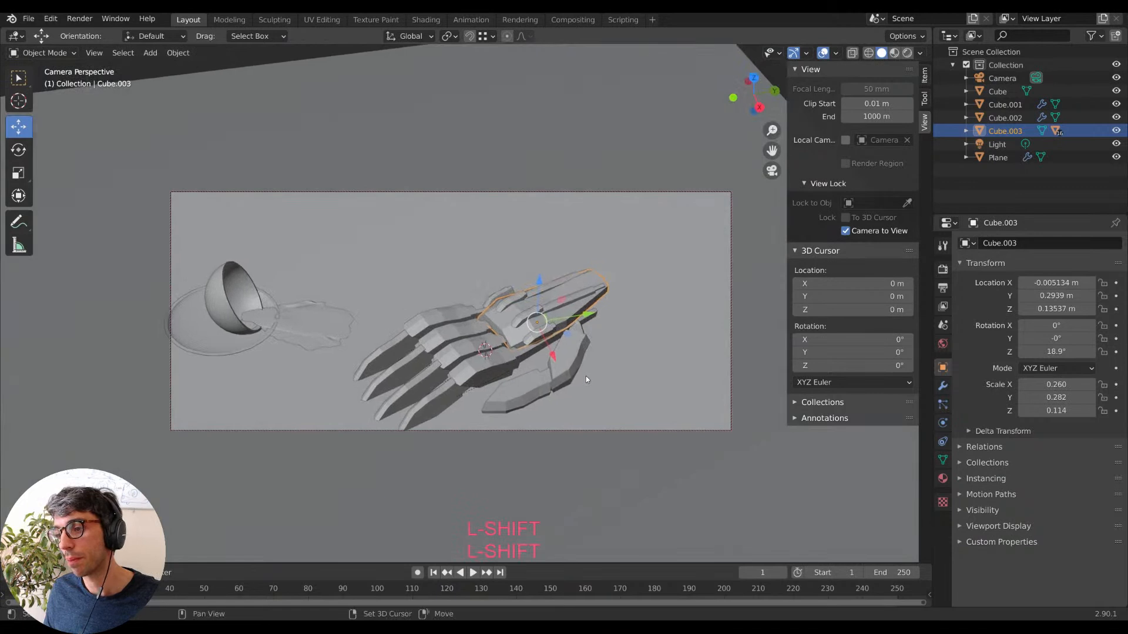
Examine the hand from several camera angles and inspect the meshes of individual finger and thumb segments.
middle_drag(503, 436, 621, 297)
key(Tab)
key(Tab)
shift+middle_drag(544, 209, 547, 240)
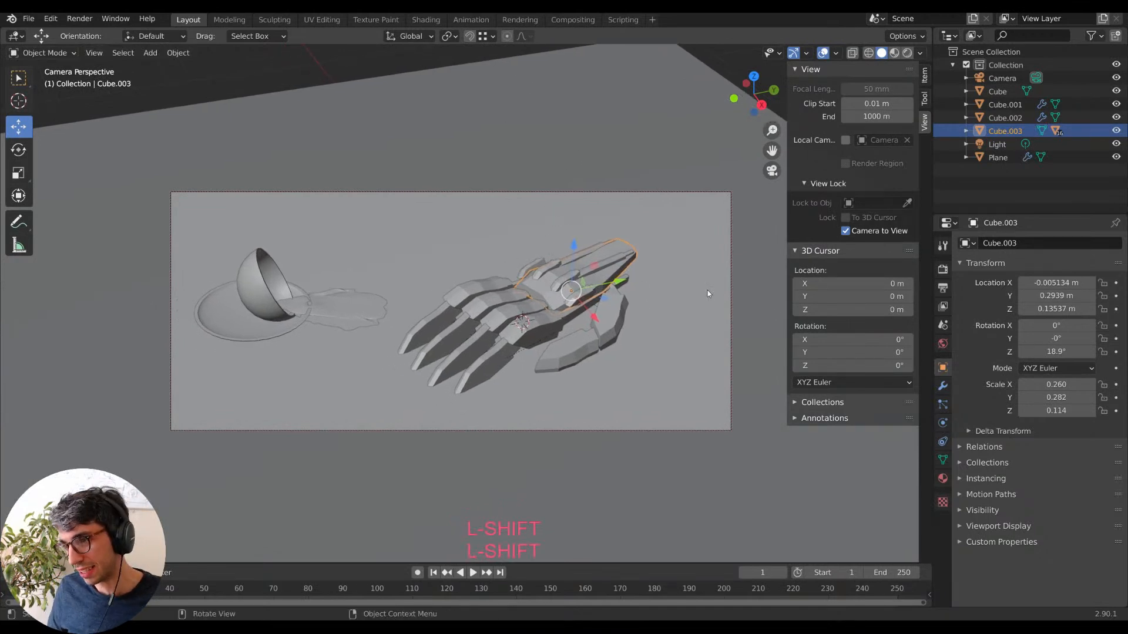
click(500, 358)
key(Tab)
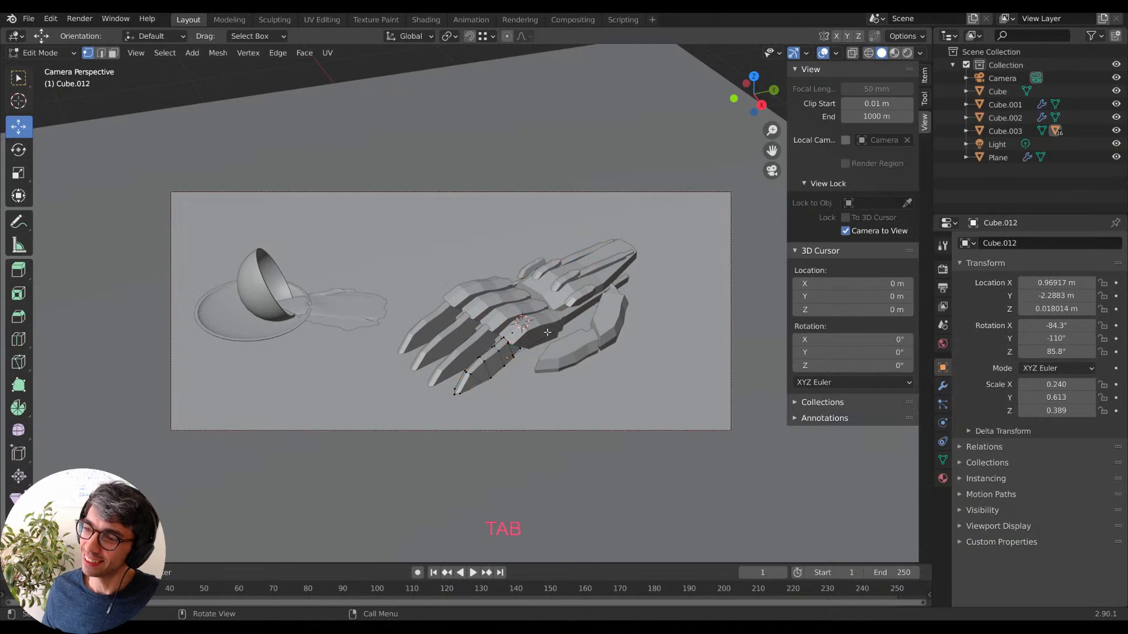
key(Tab)
click(551, 333)
key(Tab)
middle_drag(554, 328, 565, 383)
key(Tab)
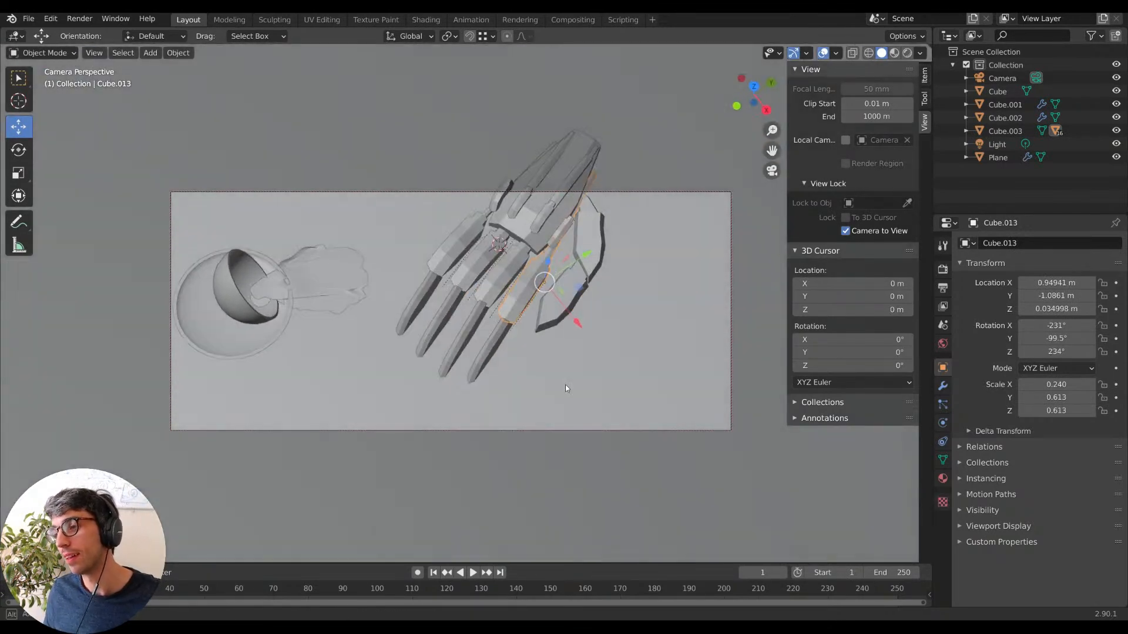
scroll(531, 258, down, 2)
shift+middle_drag(529, 270, 546, 389)
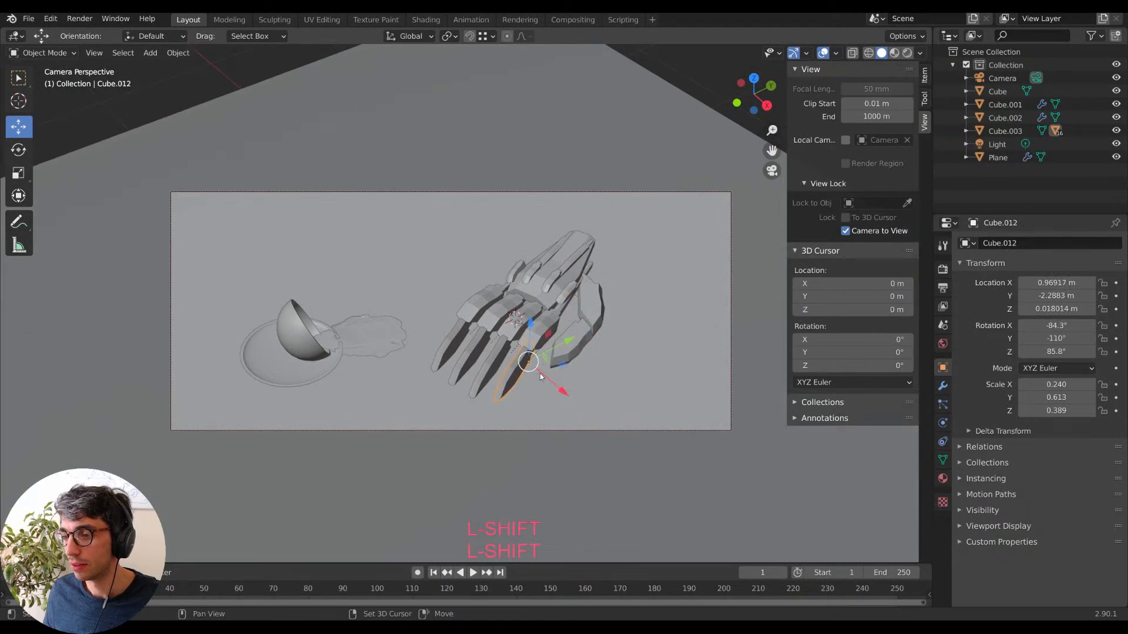
key(Tab)
key(Tab)
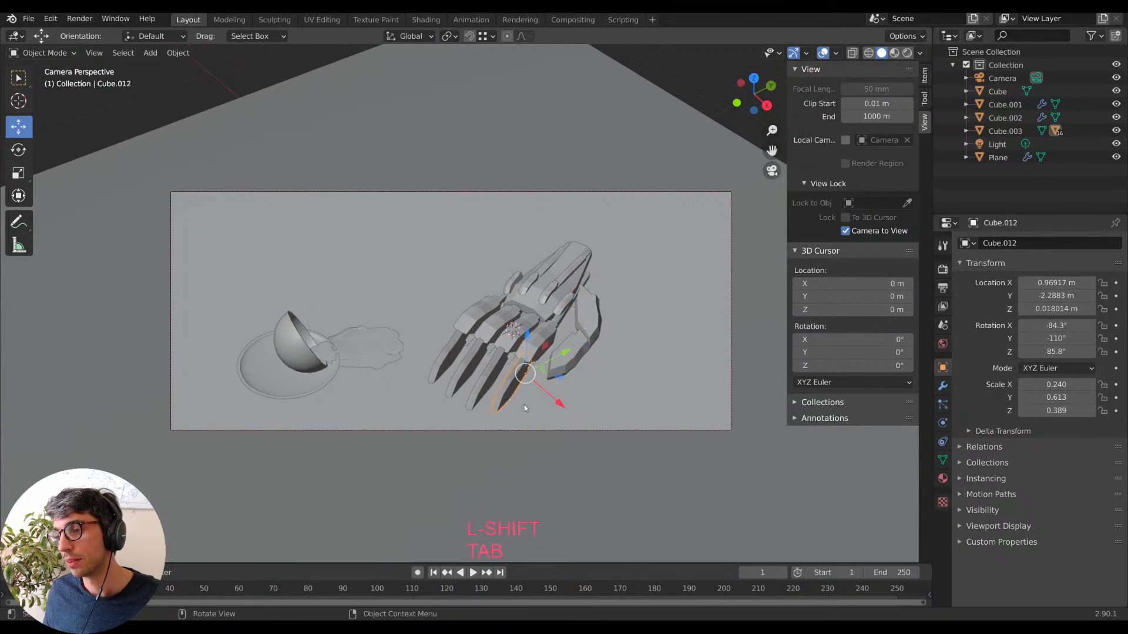
click(593, 323)
shift+middle_drag(595, 324, 602, 322)
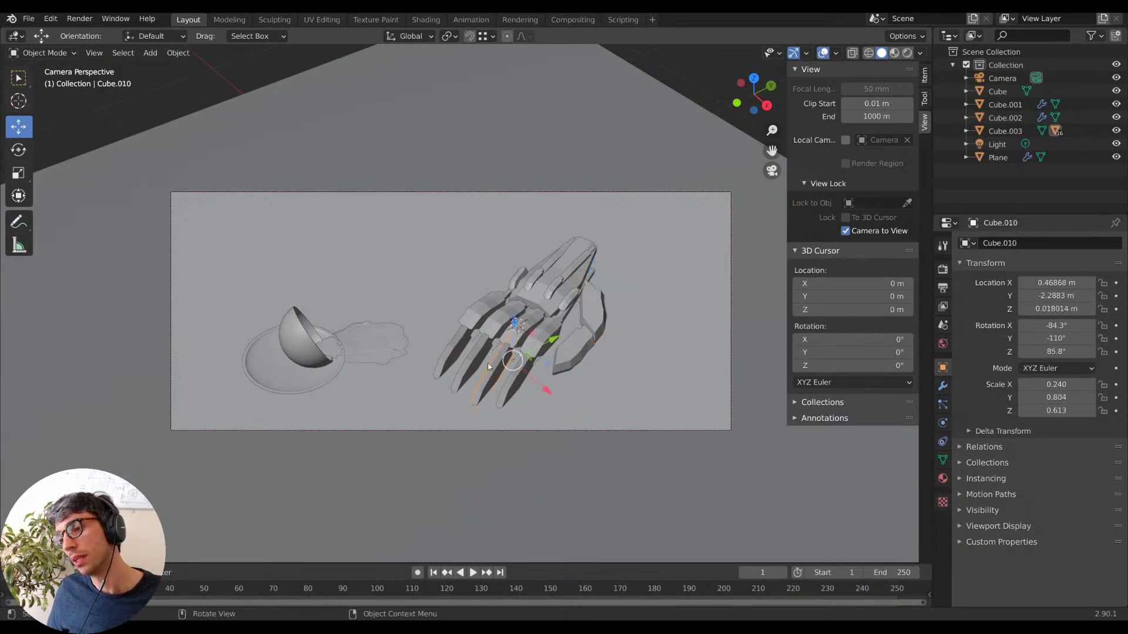
middle_drag(565, 366, 593, 310)
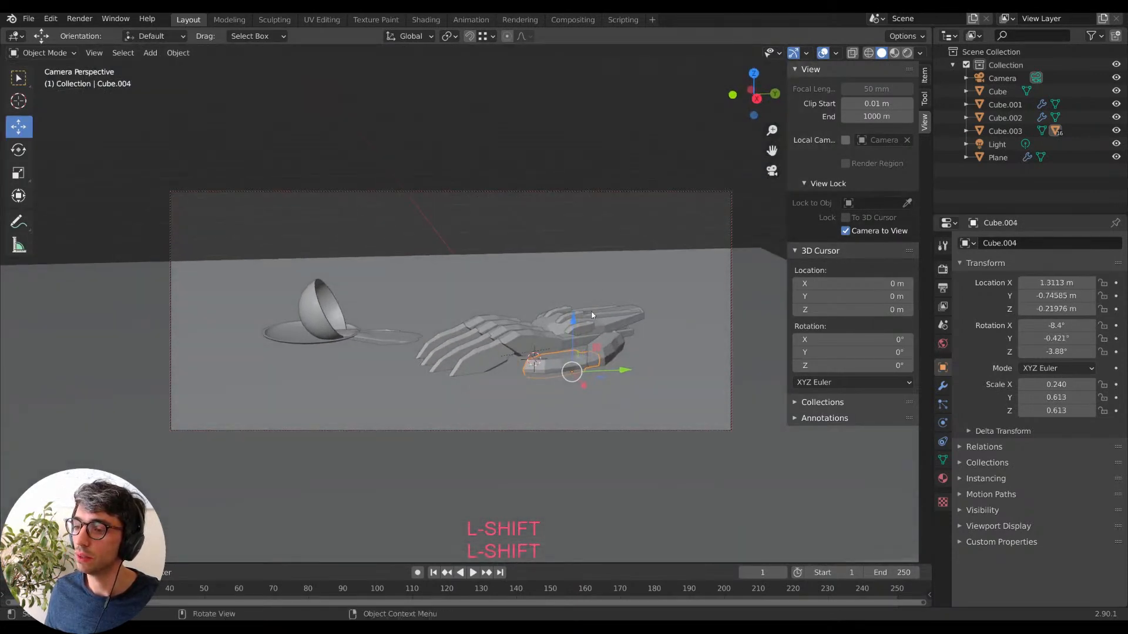
Select the palm, tilt the parented hand about global Y, and raise it along Z to about 0.68 m.
click(628, 322)
key(r)
key(y)
click(629, 361)
key(g)
key(z)
click(640, 272)
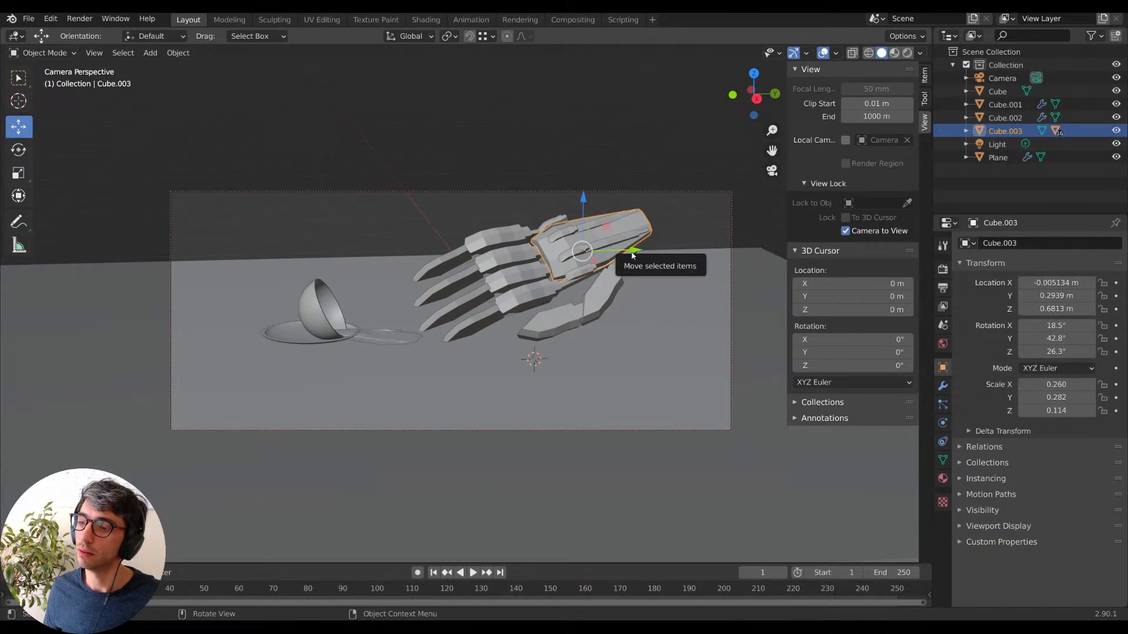
shift+middle_drag(626, 285, 632, 292)
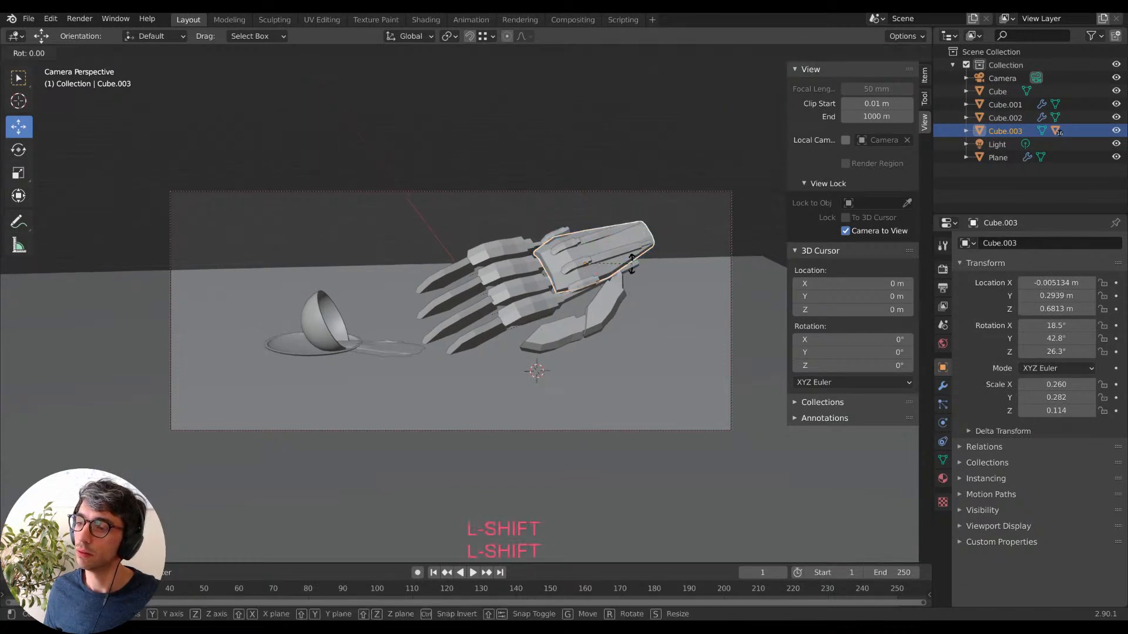
Rotate the hand further about global Y and X and reposition it to about Y -0.18 m, Z 0.43 m.
key(r)
key(y)
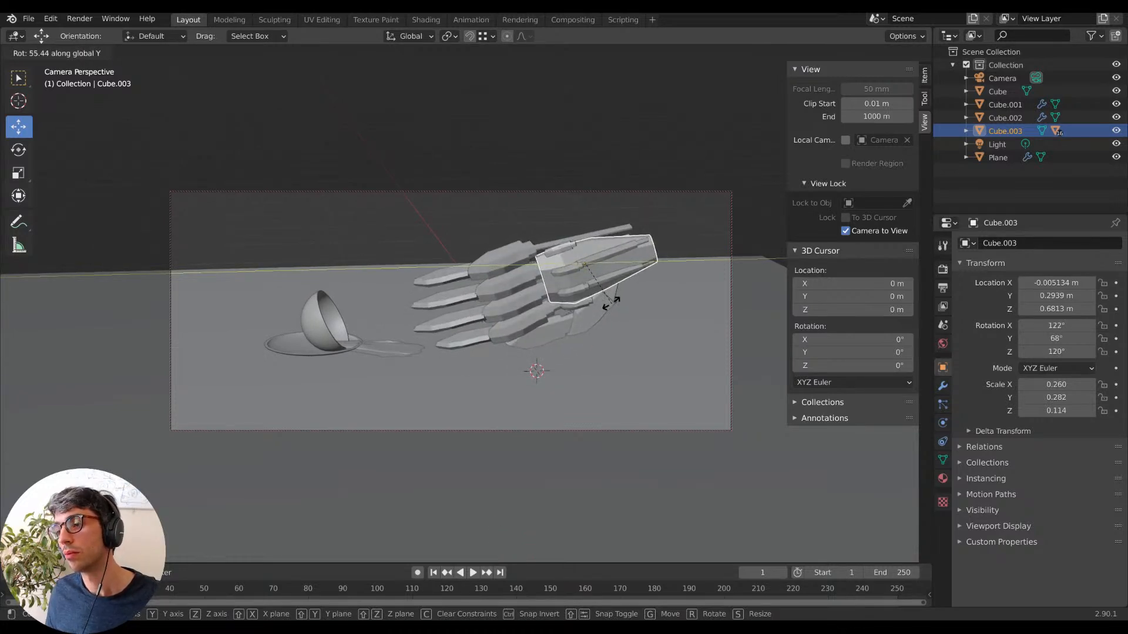
click(647, 249)
key(g)
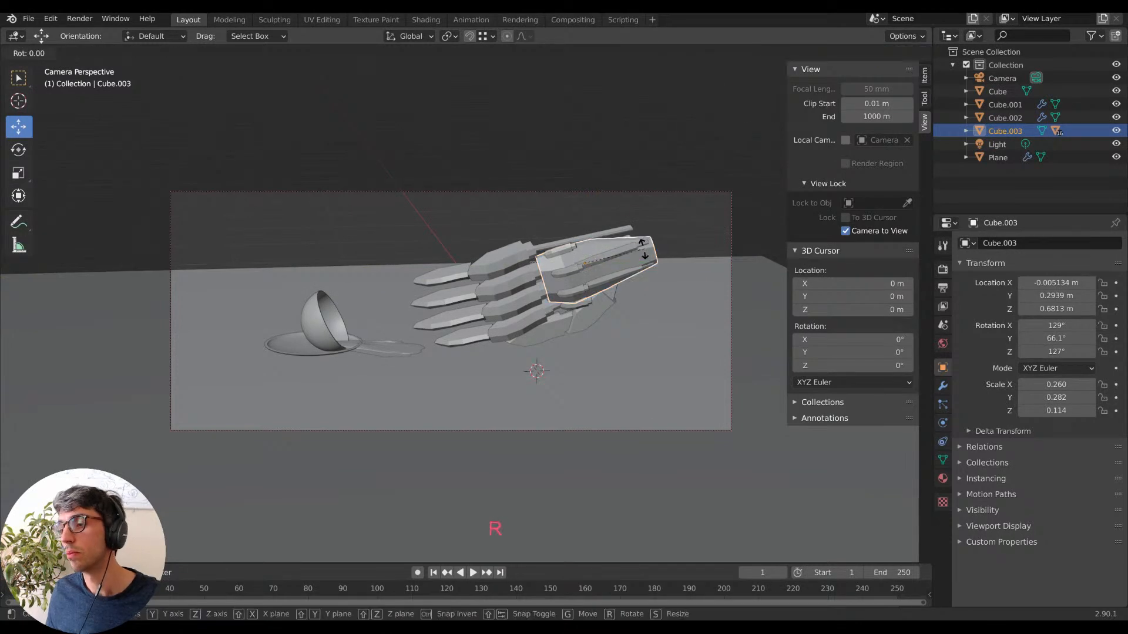
key(x)
click(564, 329)
mouse_move(591, 305)
shift+middle_down()
mouse_move(611, 373)
mouse_move(618, 365)
mouse_move(591, 308)
mouse_move(622, 332)
mouse_move(600, 333)
mouse_move(604, 325)
mouse_move(604, 345)
mouse_move(586, 305)
mouse_move(600, 306)
shift+middle_up()
Rotate the hand again about global Y and X, and move it to about X -0.10 m, Y -0.19 m, Z 0.73 m.
key(r)
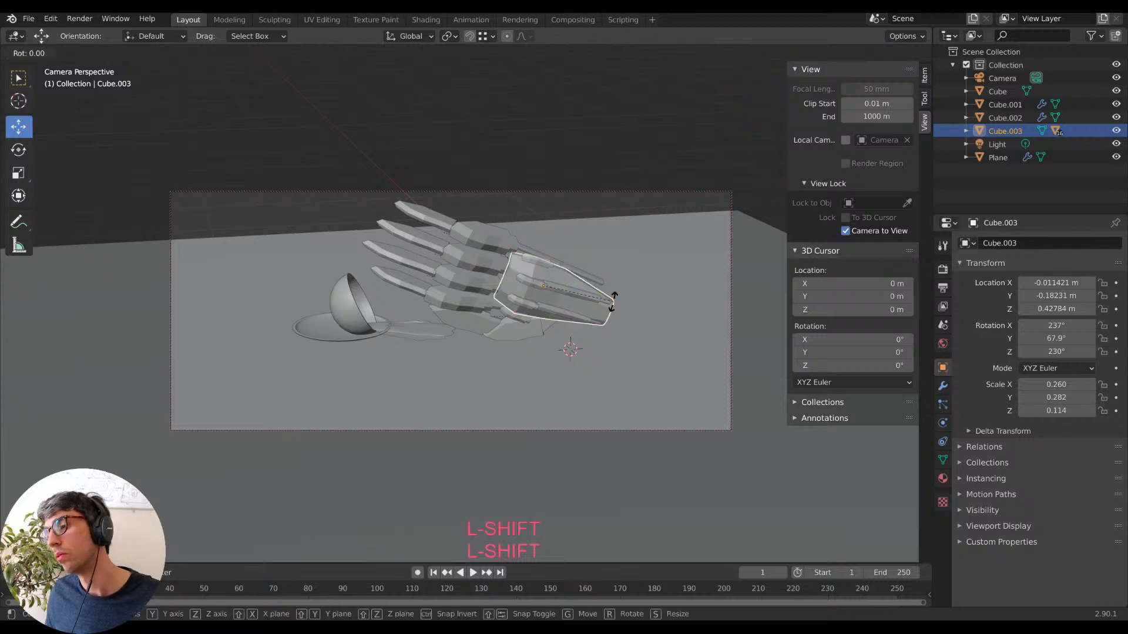
key(y)
click(590, 241)
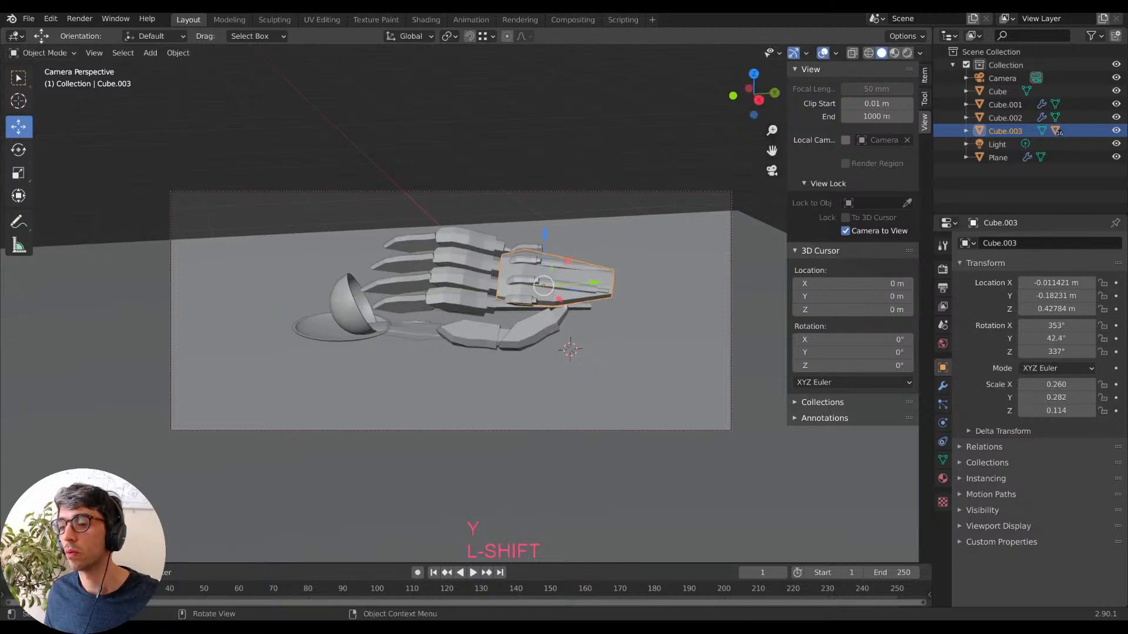
key(r)
key(shift)
key(shift)
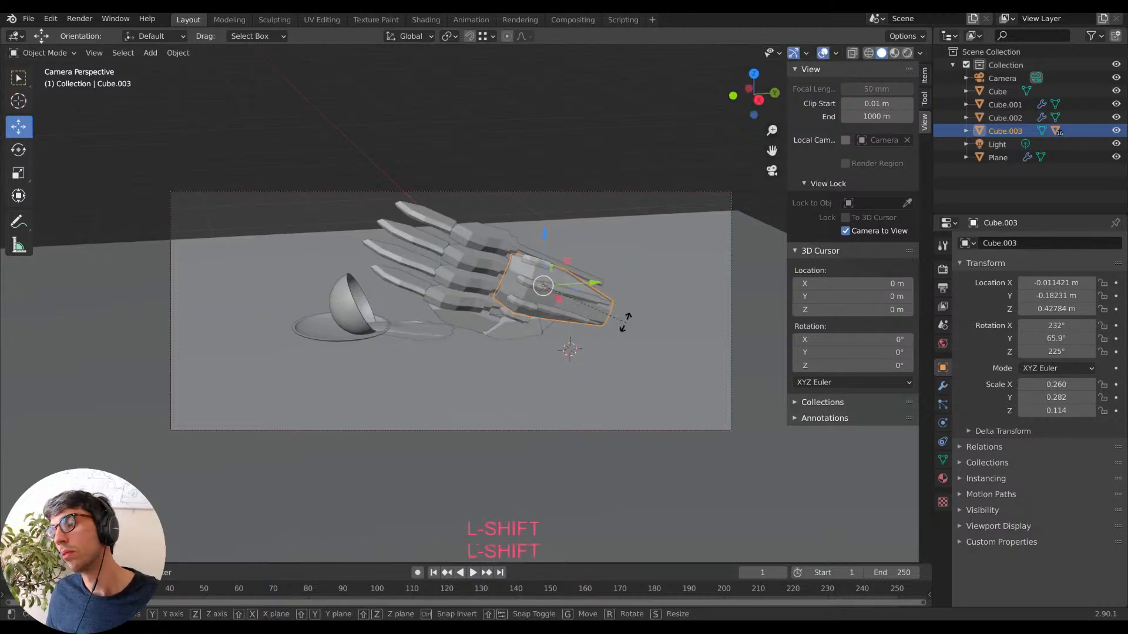
key(x)
click(618, 263)
key(g)
click(623, 260)
middle_drag(627, 290, 623, 273)
shift+middle_drag(622, 274, 620, 322)
Turn the raised hand about global Y to a rotation of about 68.8°, 70°, 71.8°.
key(r)
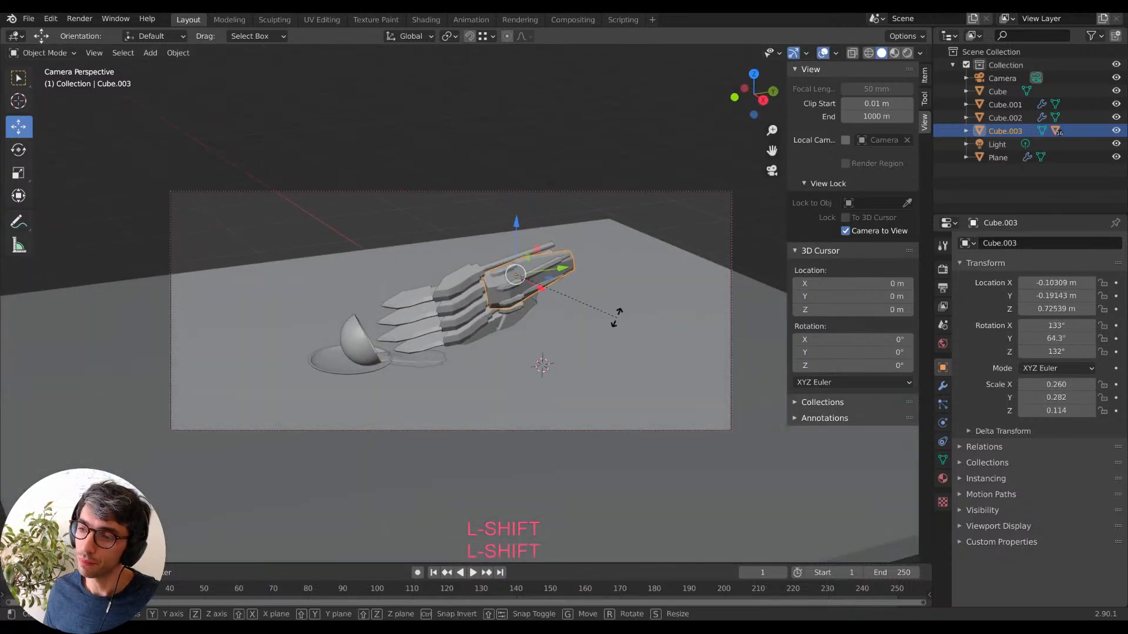
key(y)
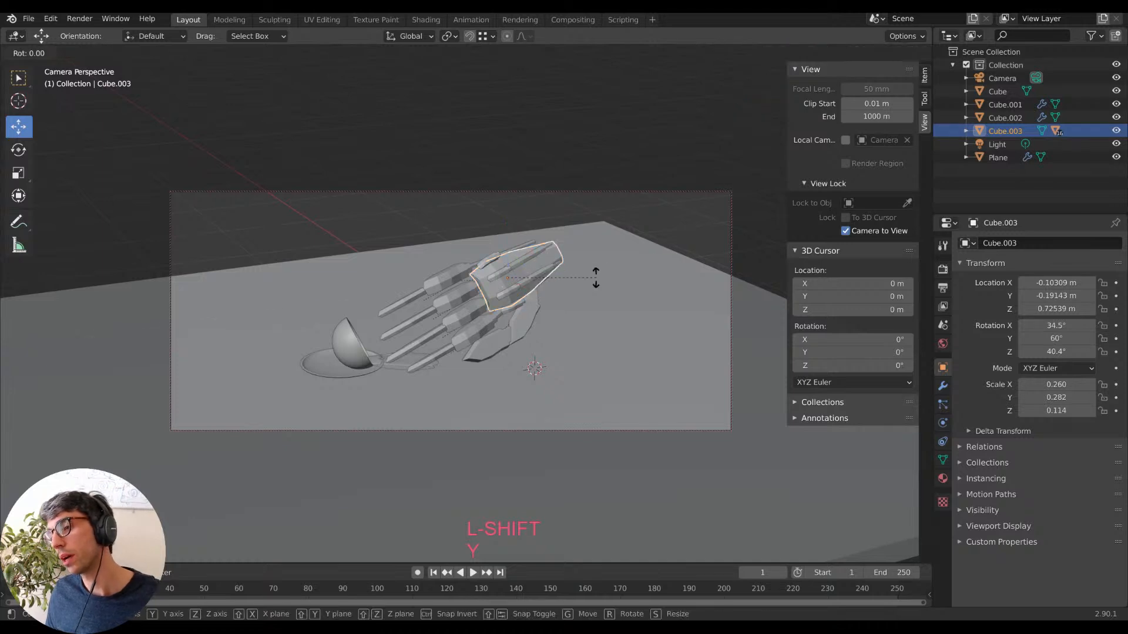
key(y)
click(604, 307)
mouse_move(590, 331)
shift+middle_down()
mouse_move(577, 310)
mouse_move(591, 339)
shift+middle_up()
scroll(581, 334, up, 2)
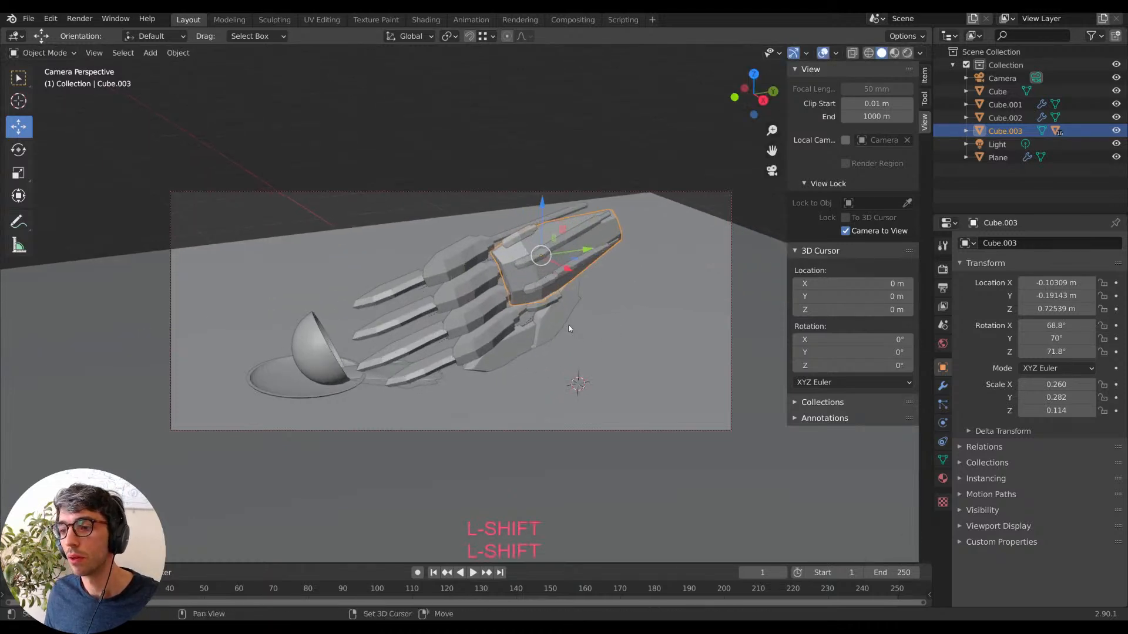
scroll(569, 325, up, 1)
scroll(569, 326, down, 2)
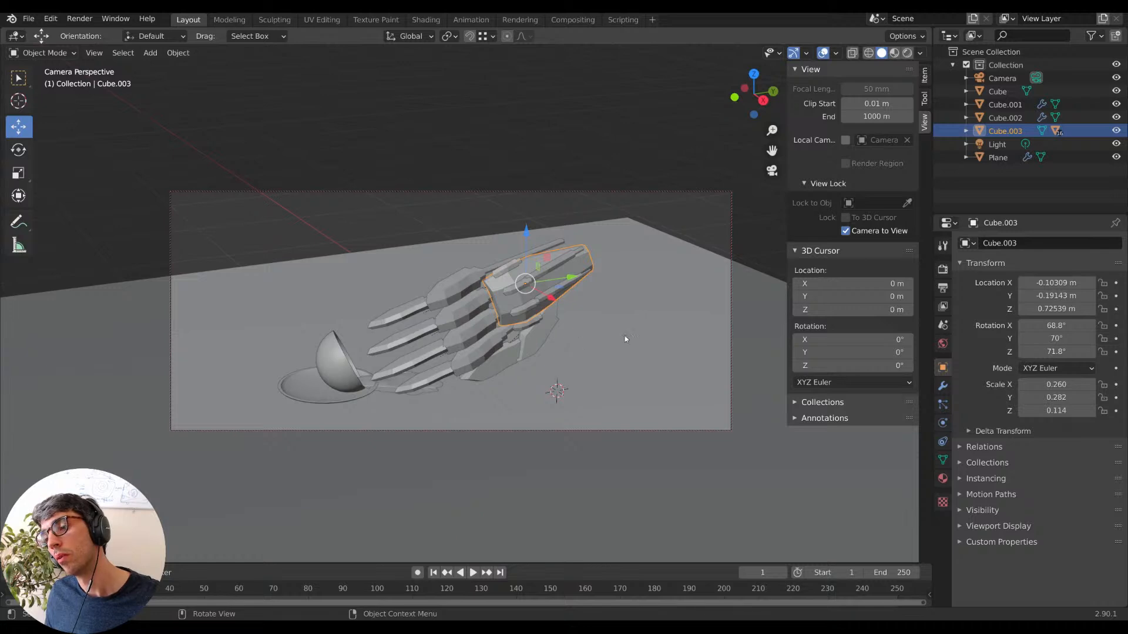
Rotate the hand about global Y until the palm lies nearly flat and lower it along Z to about 0.41 m.
key(r)
key(y)
click(590, 216)
key(g)
key(z)
click(603, 300)
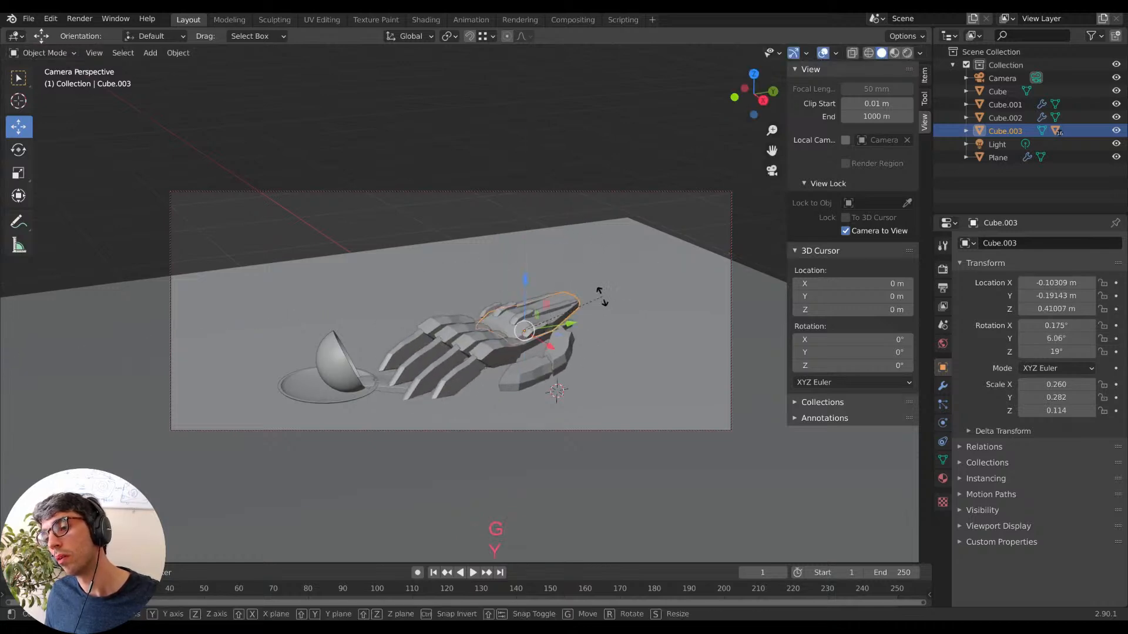
Tilt the hand slightly about global Y to about -6.5° and lower it onto the platform at about Z 0.088 m.
key(r)
key(y)
click(598, 274)
key(g)
key(z)
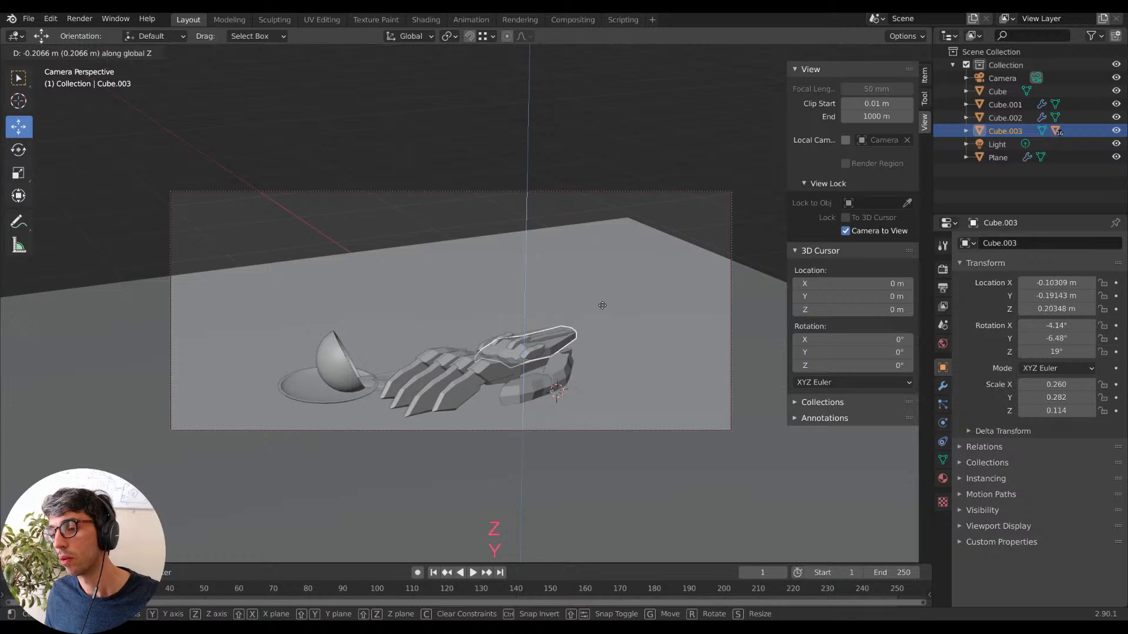
click(604, 319)
Reframe the camera closer on the hand and the cup, unlock the camera from the view, and leave the camera view.
shift+middle_drag(609, 316, 567, 249)
scroll(587, 278, up, 2)
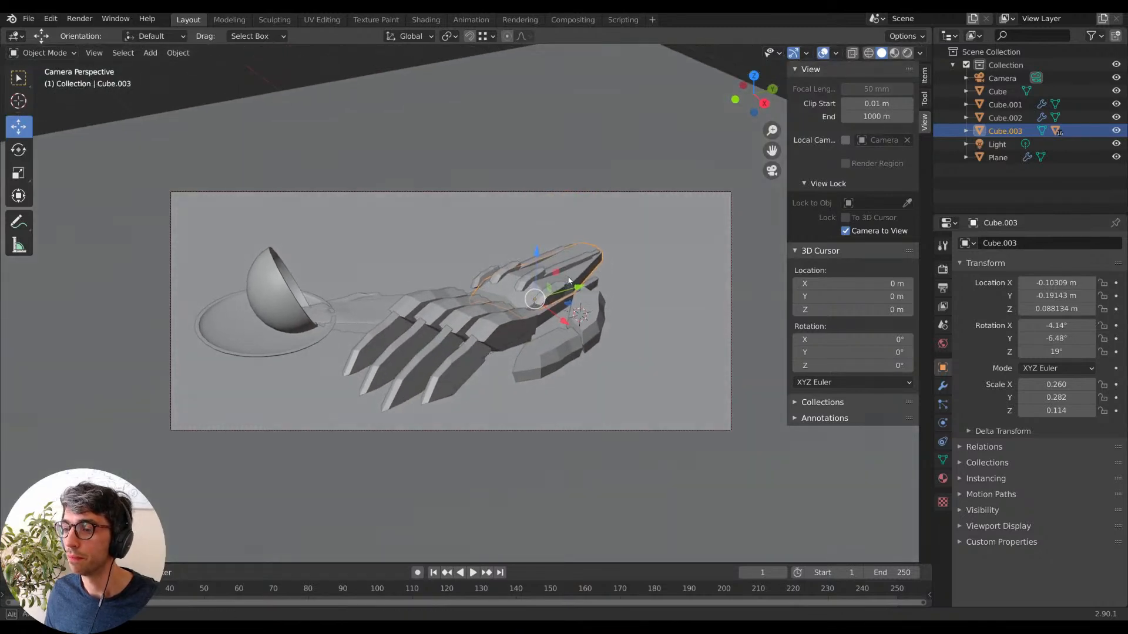
click(645, 347)
middle_drag(616, 342, 614, 331)
middle_drag(601, 273, 593, 306)
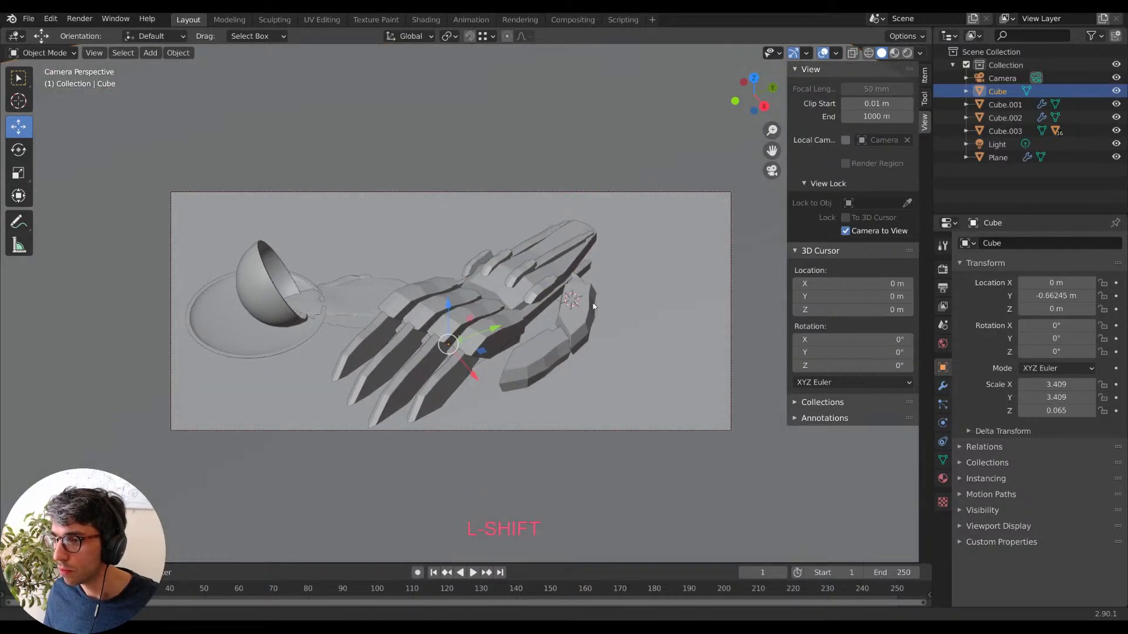
click(843, 234)
key(KP_0)
Select the four fingertip segments with the one farthest from the thumb active, and link their object data.
scroll(617, 265, up, 4)
middle_drag(617, 264, 523, 200)
click(433, 312)
key(Tab)
middle_drag(499, 309, 569, 310)
key(Tab)
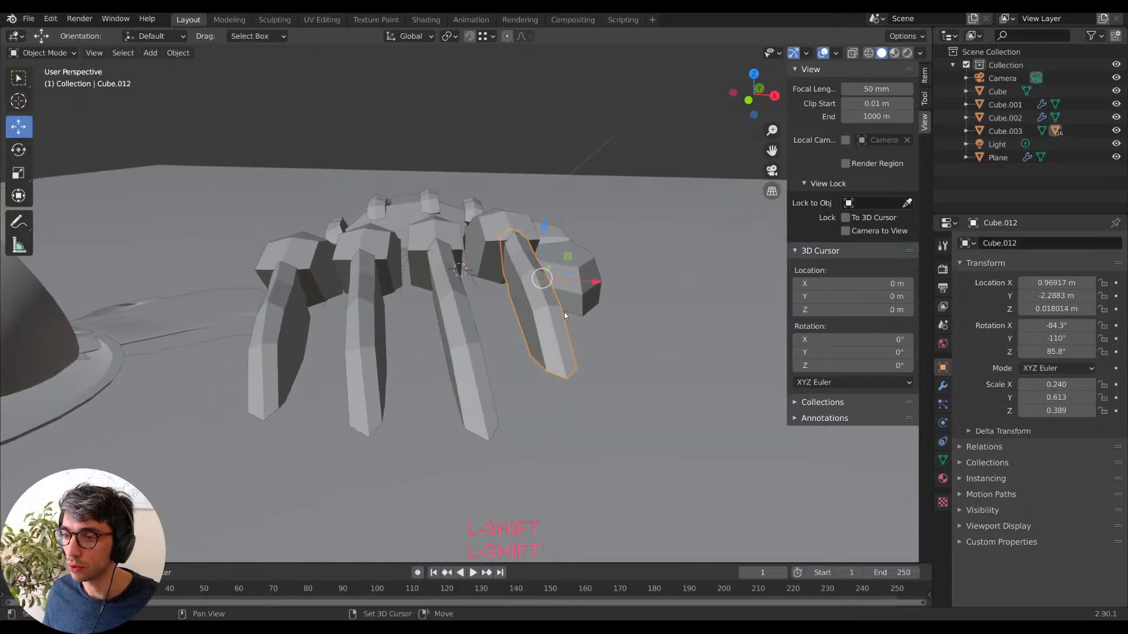
middle_drag(543, 360, 543, 375)
click(544, 374)
shift+click(463, 372)
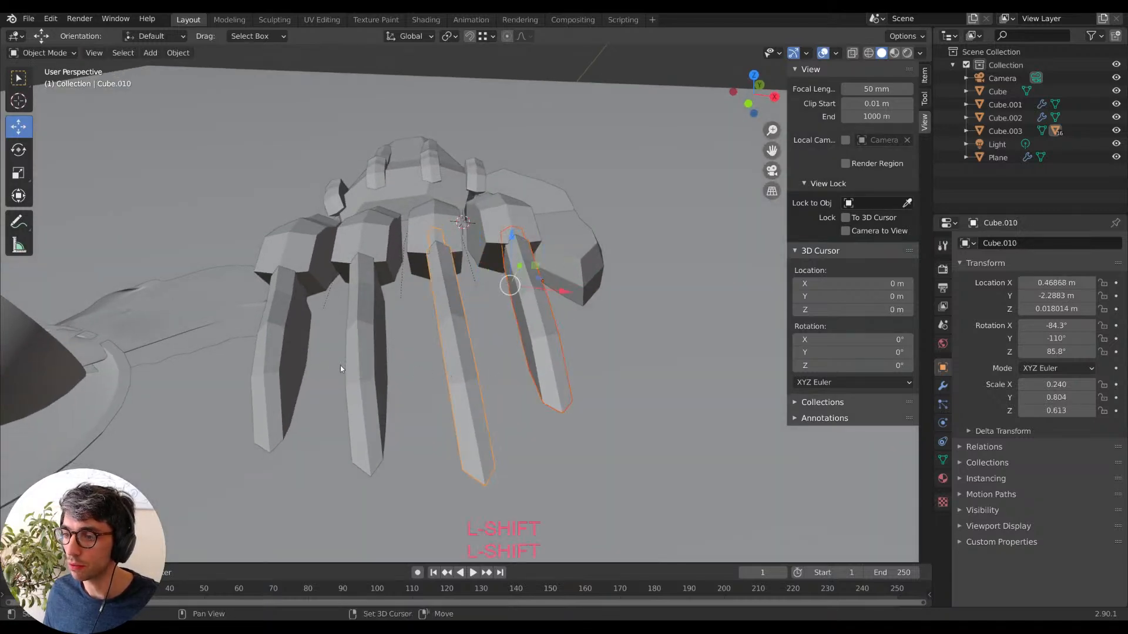
shift+click(363, 367)
shift+click(294, 339)
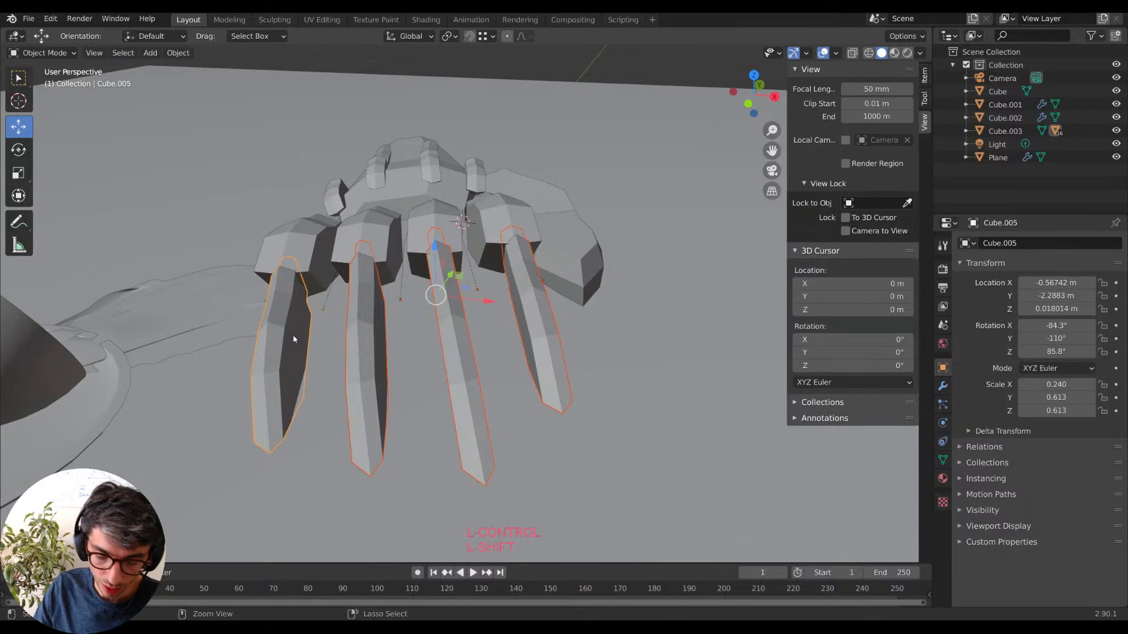
key(ctrl+l)
key(Return)
Enter Edit Mode on the fingertips, turn on X-ray, and select only the middle underside vertices.
key(Tab)
middle_drag(294, 338, 467, 307)
key(alt+a)
key(alt+z)
click(455, 328)
middle_drag(438, 261, 424, 320)
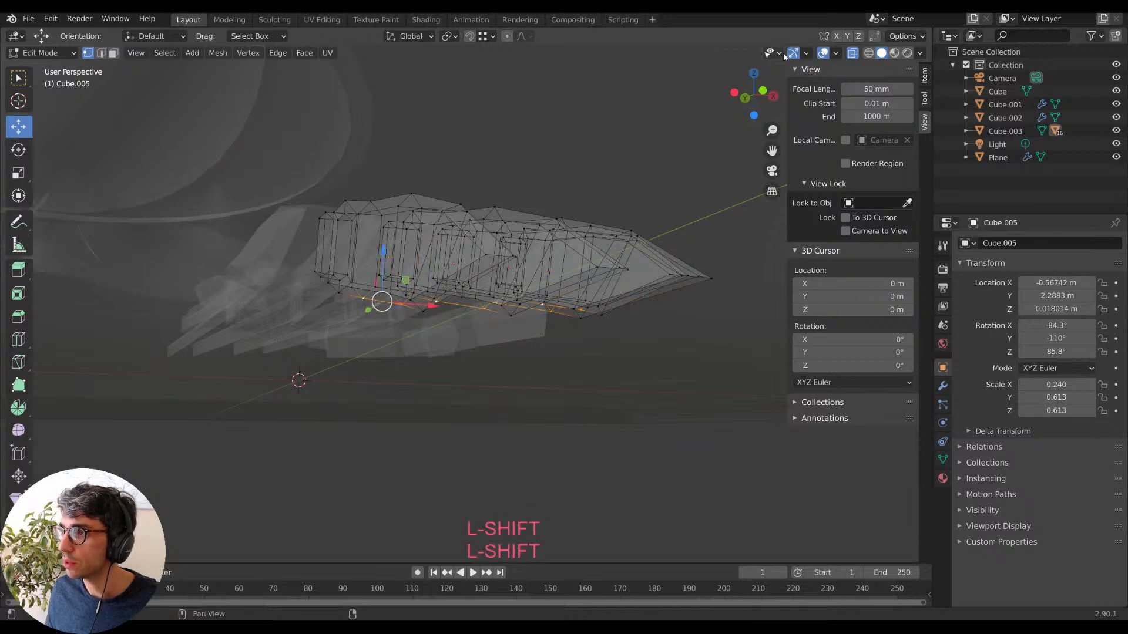
Raise the selected fingertip underside vertices about 0.136 m along Z using proportional editing with size 0.22.
key(o)
key(g)
key(z)
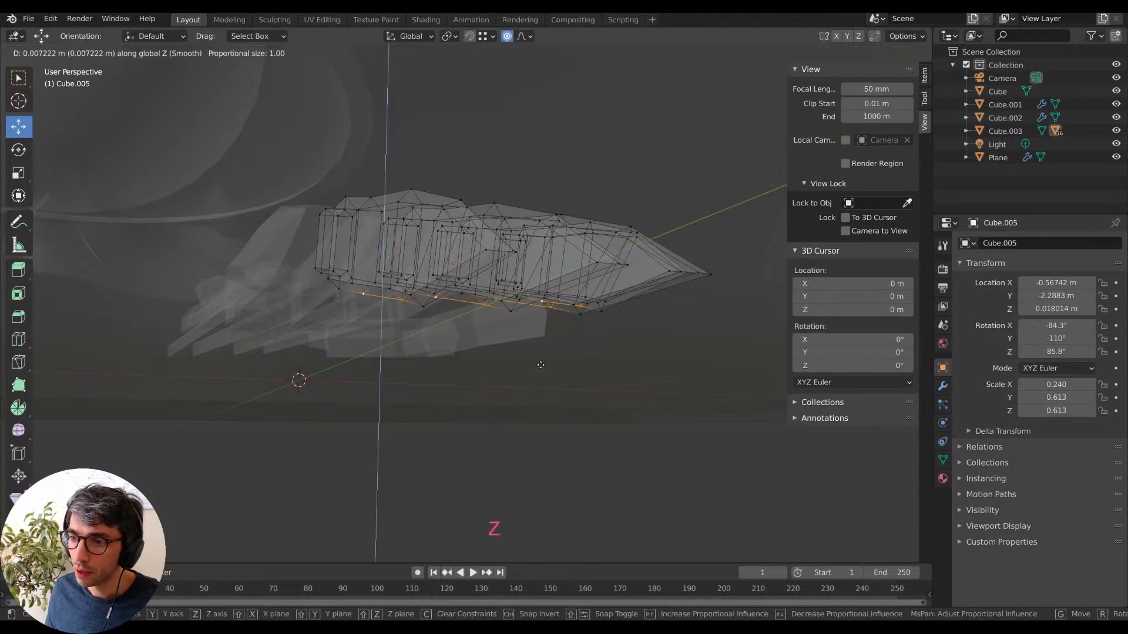
scroll(540, 364, up, 15)
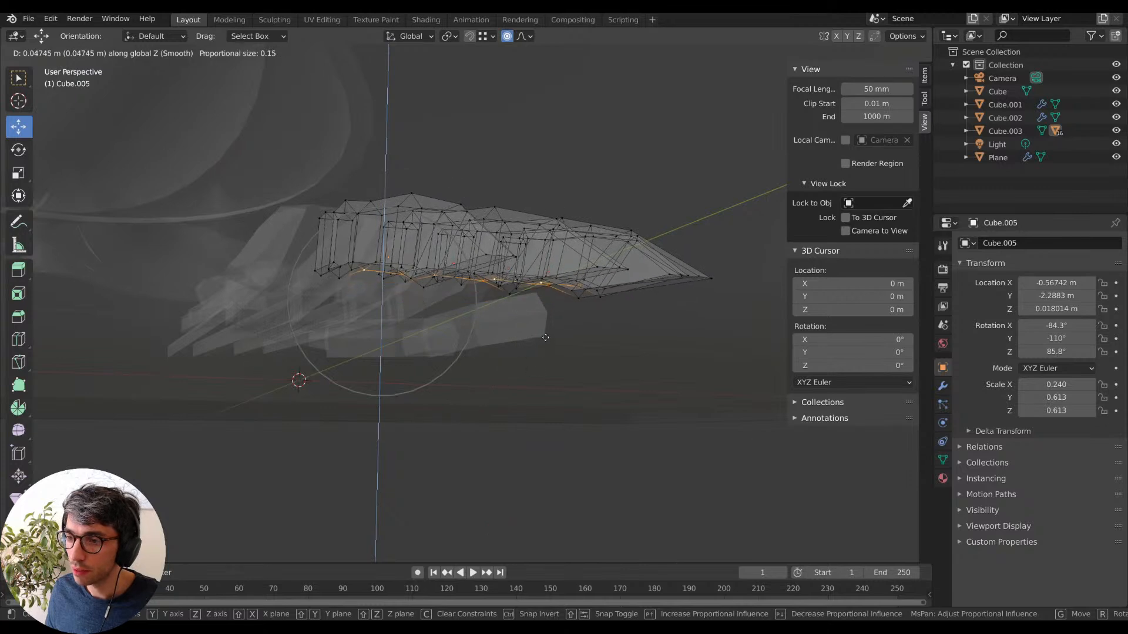
scroll(548, 317, down, 2)
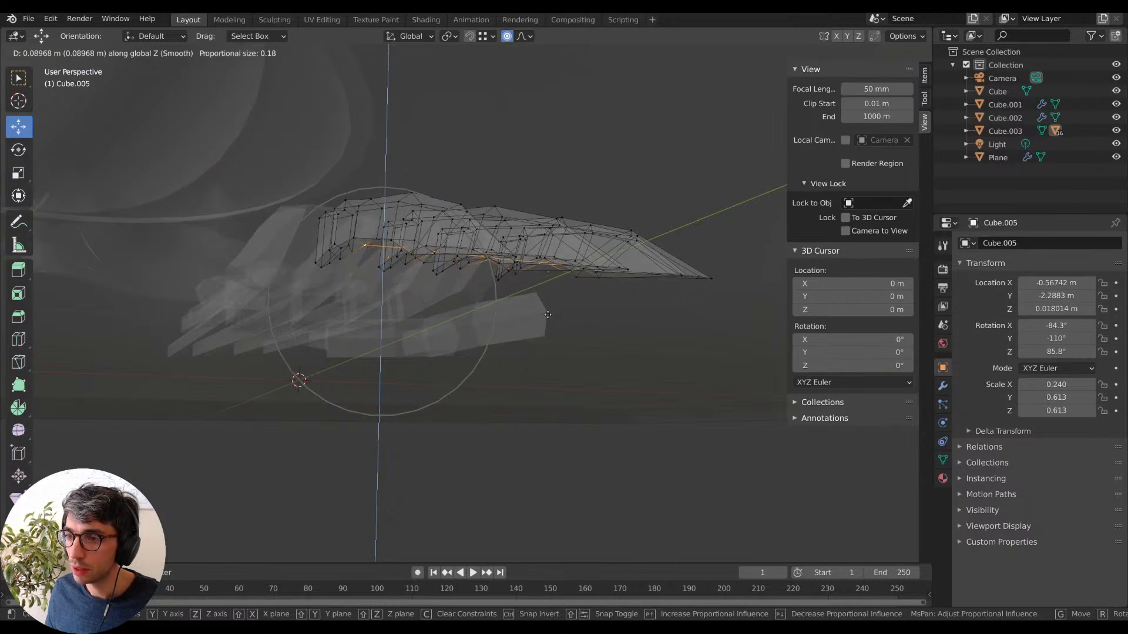
scroll(548, 308, down, 2)
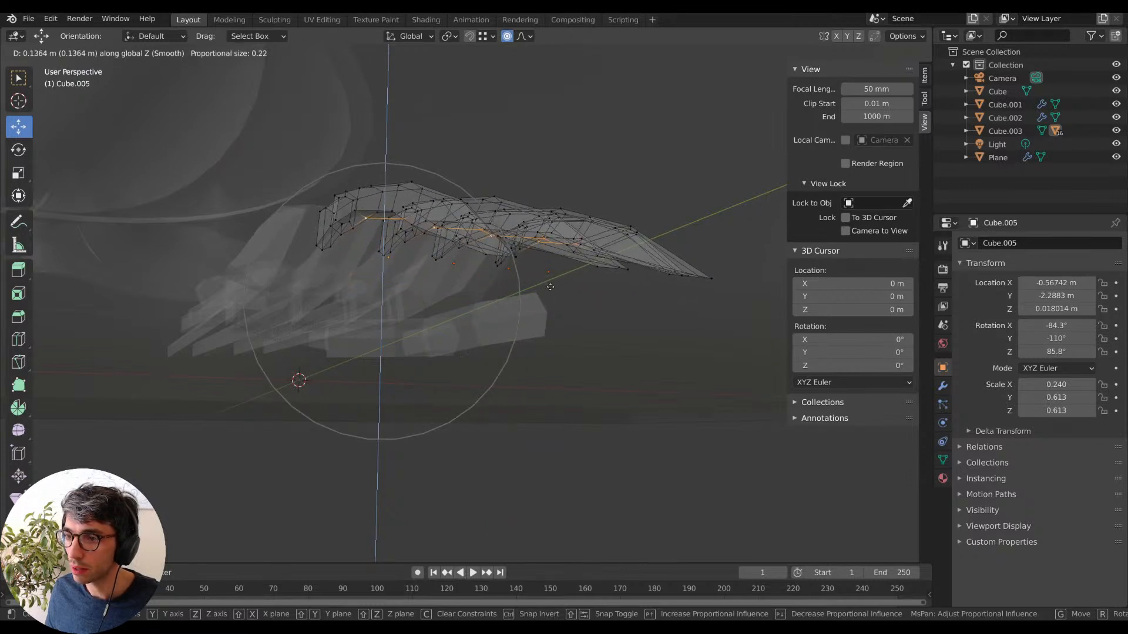
click(551, 289)
key(Tab)
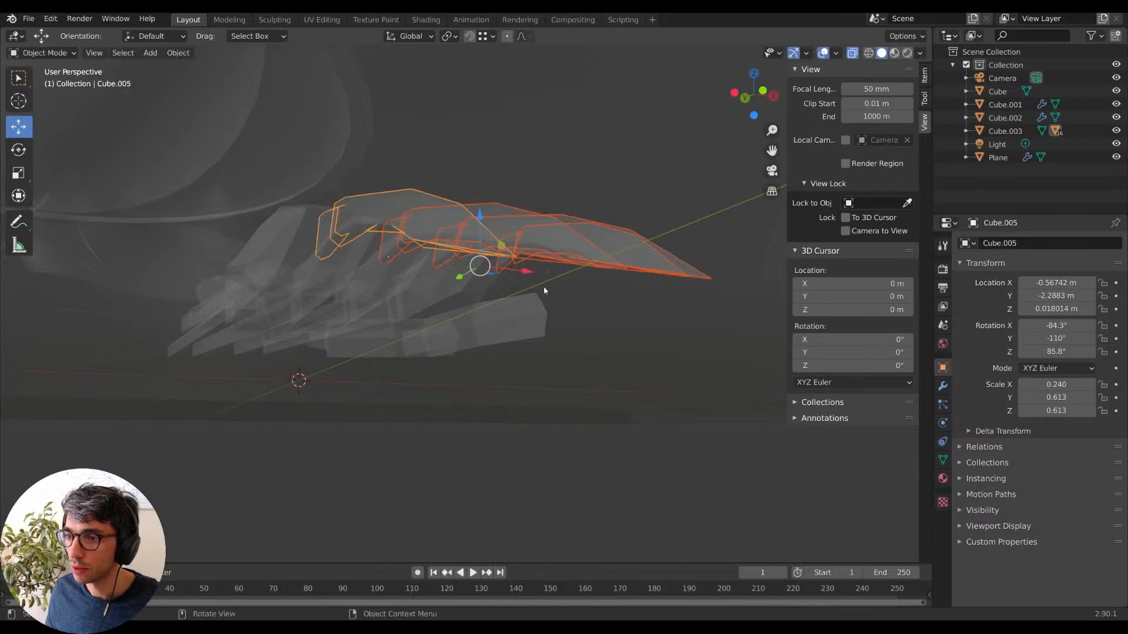
Raise the adjacent underside vertices toward the fingertips' points about 0.024 m along Z with proportional size 0.08, and turn off X-ray in Object Mode.
key(Tab)
key(g)
key(z)
scroll(468, 273, up, 10)
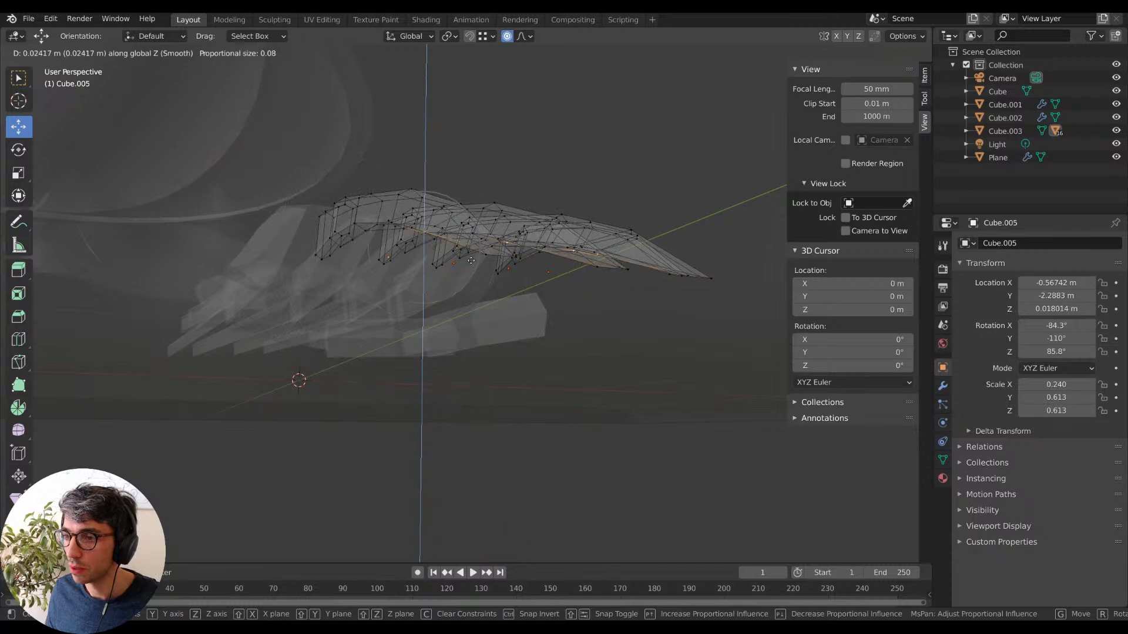
click(470, 261)
key(Tab)
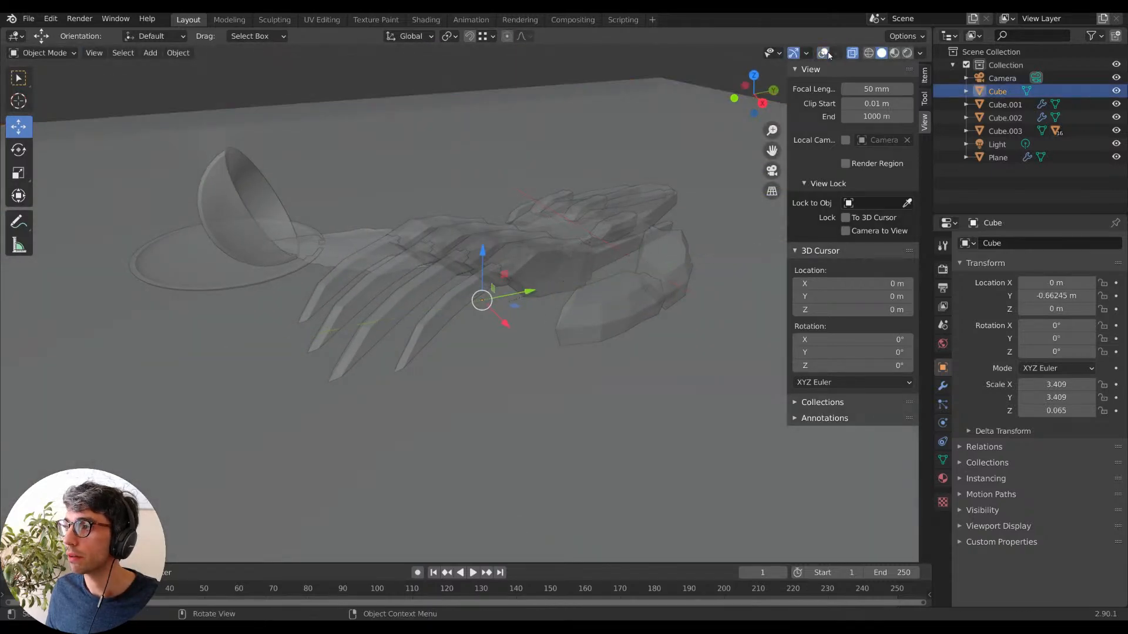
key(alt+a)
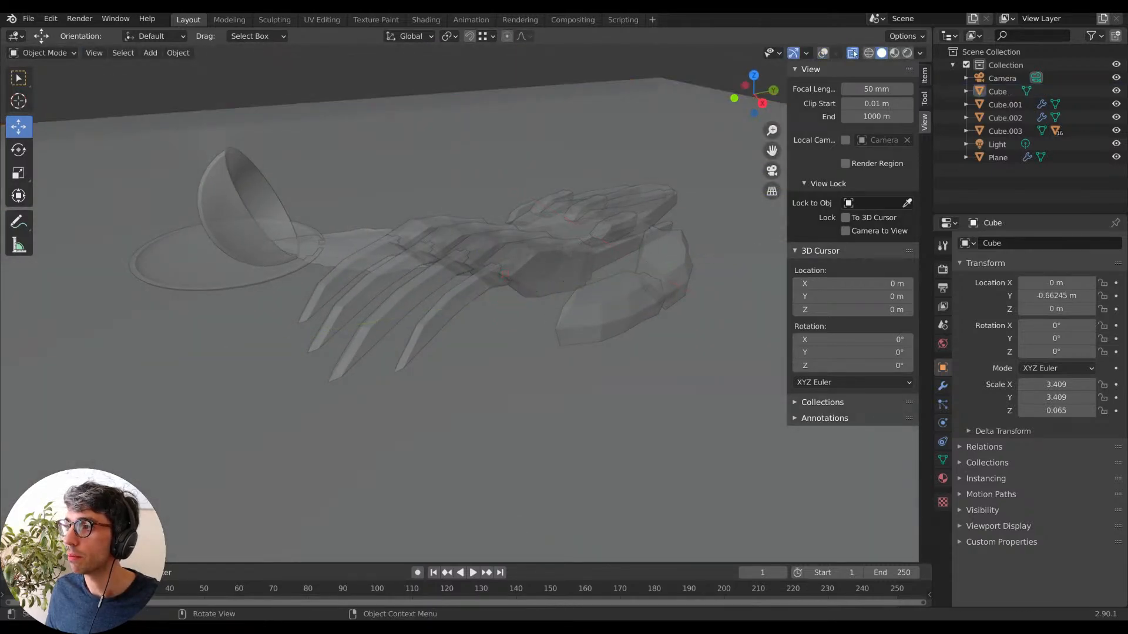
click(852, 53)
middle_drag(534, 97, 527, 191)
shift+middle_drag(526, 191, 570, 227)
scroll(570, 226, down, 3)
middle_drag(535, 264, 510, 251)
click(456, 323)
key(g)
key(z)
key(Escape)
Select the finger segments behind the fingertips, link their object data, and enter Edit Mode.
middle_drag(421, 321, 448, 336)
click(431, 269)
click(513, 340)
shift+click(418, 332)
key(ctrl+l)
key(Return)
middle_drag(513, 340, 492, 328)
key(Tab)
scroll(503, 338, up, 2)
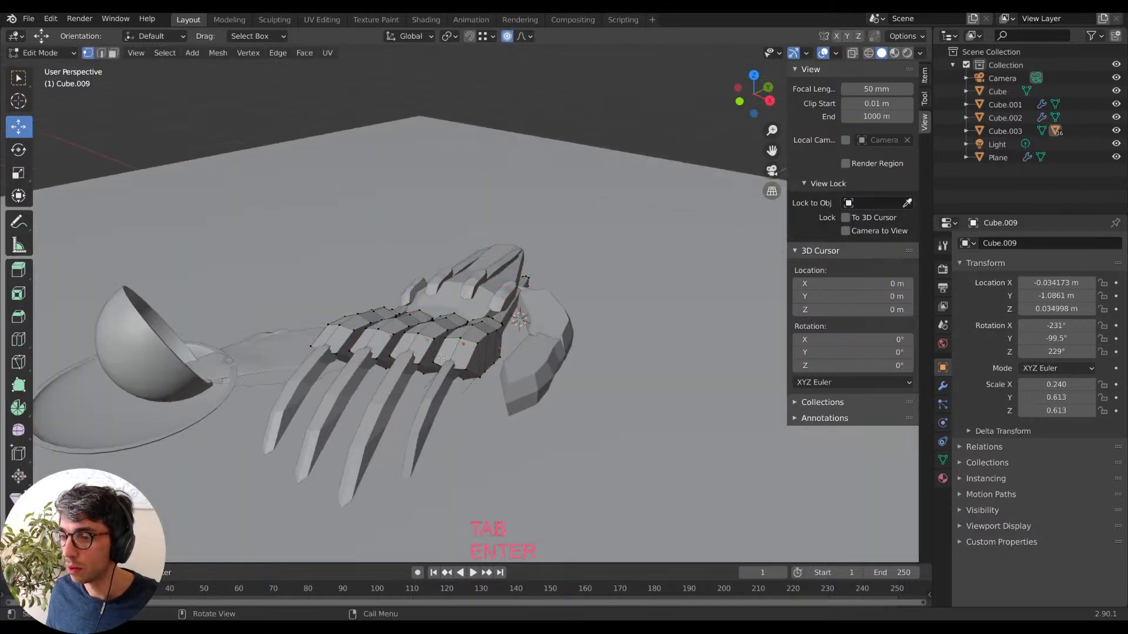
Turn on X-ray and circle-select the middle underside vertices of the linked finger segments.
middle_drag(382, 355, 501, 278)
scroll(470, 336, up, 3)
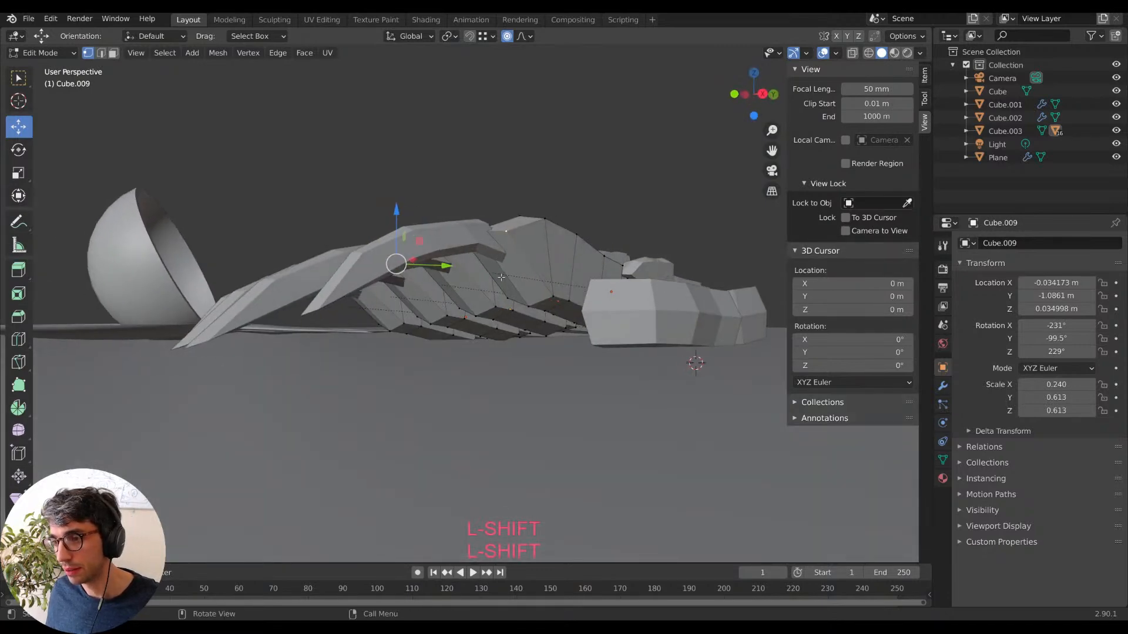
key(KP_7)
middle_drag(523, 426, 423, 292)
key(a)
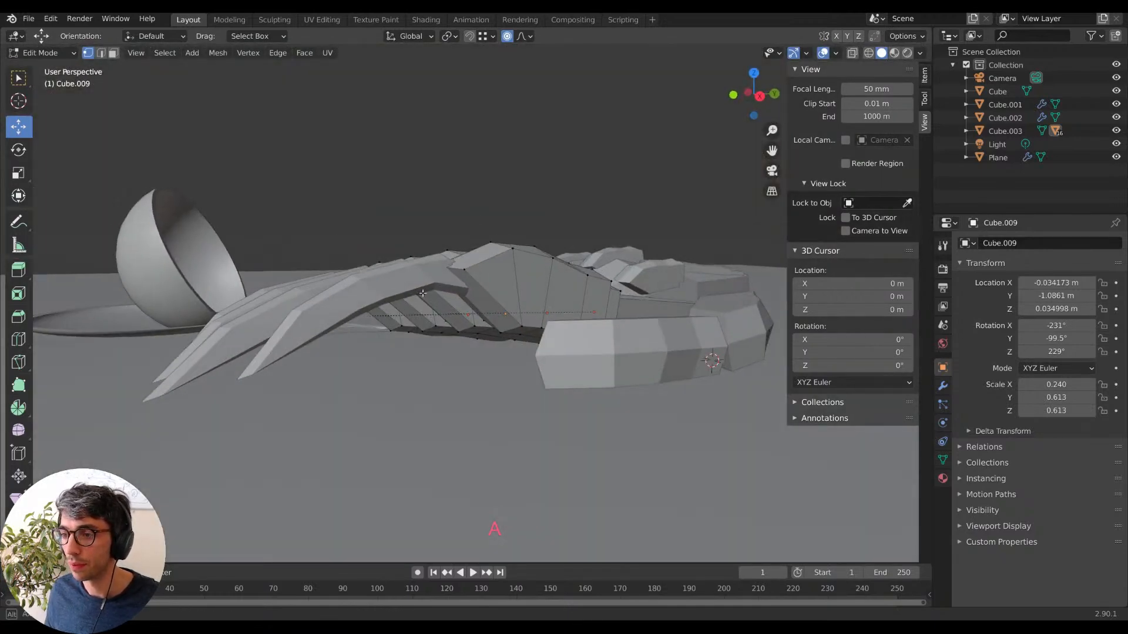
click(853, 54)
middle_drag(718, 150, 674, 164)
key(c)
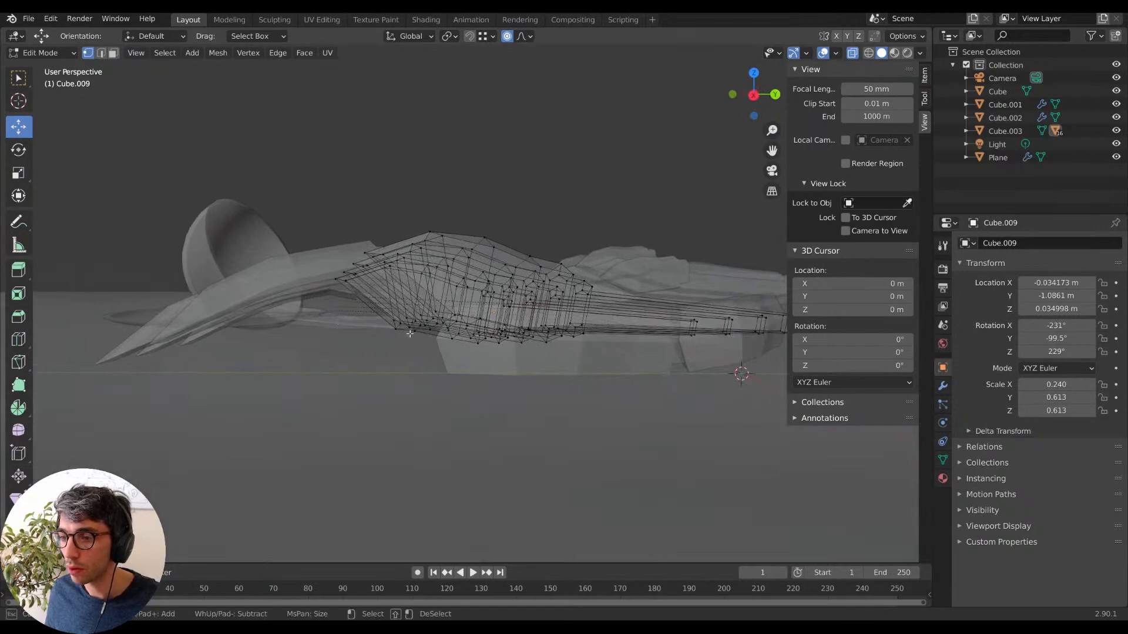
middle_drag(432, 353, 448, 342)
scroll(447, 341, up, 4)
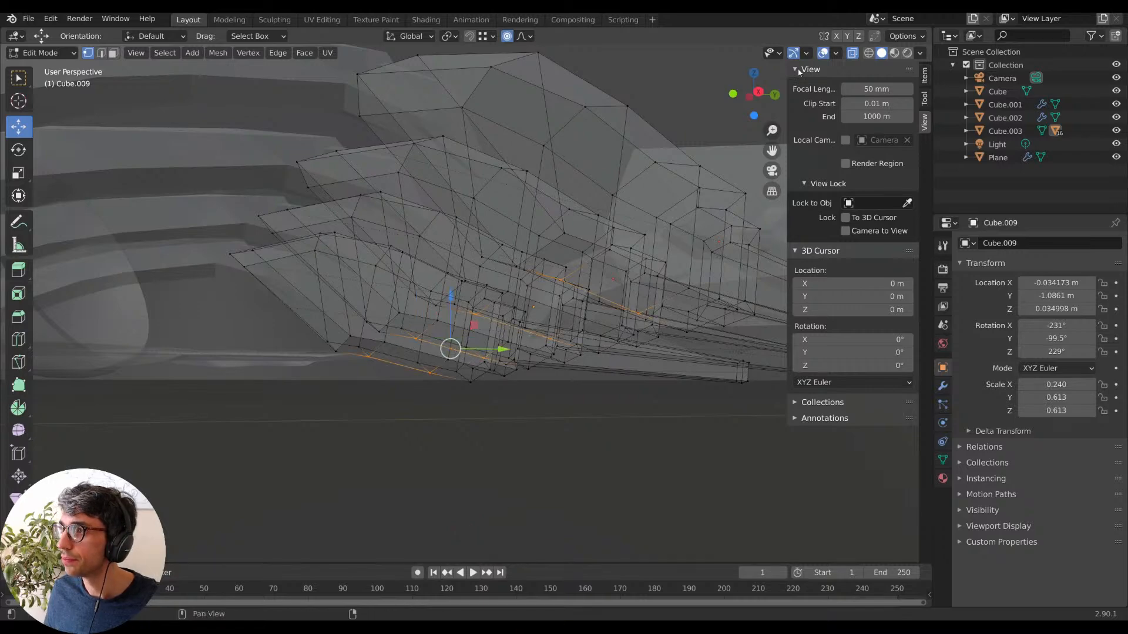
Raise the selected underside vertices along Z with a small proportional editing falloff to start hollowing the segments.
key(g)
key(z)
scroll(527, 249, down, 4)
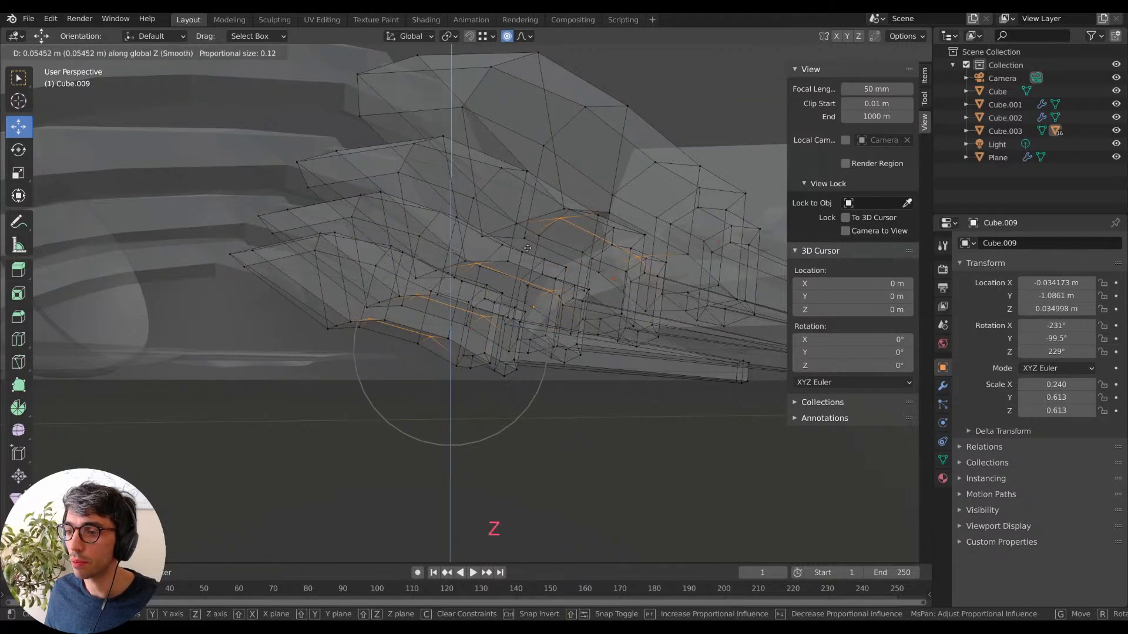
scroll(528, 247, down, 1)
click(528, 234)
Raise the underside vertices further along Z with proportional size 0.20 to arch the finger segments, and leave Edit Mode.
mouse_move(528, 234)
middle_down()
mouse_move(531, 202)
mouse_move(520, 213)
middle_up()
key(g)
key(z)
scroll(512, 229, down, 3)
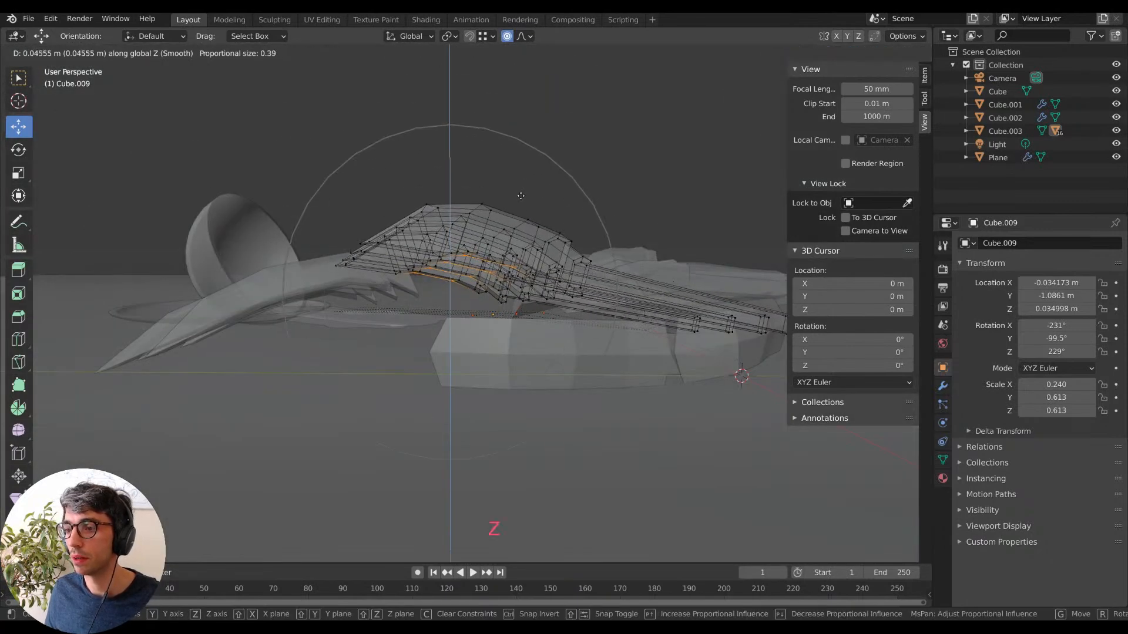
scroll(514, 147, down, 8)
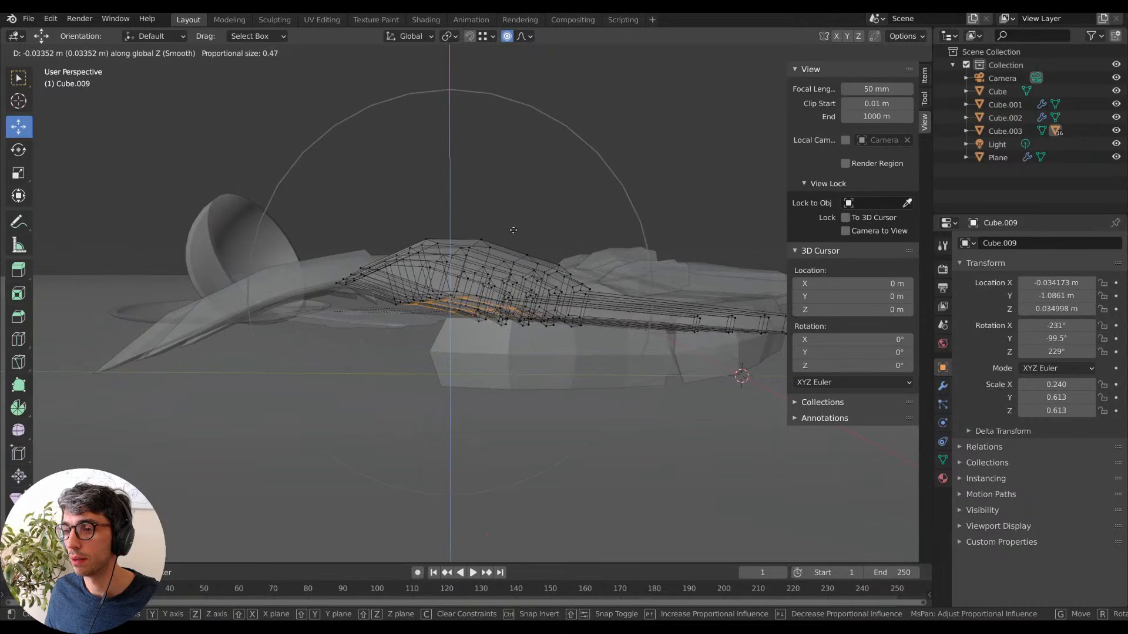
scroll(513, 188, up, 10)
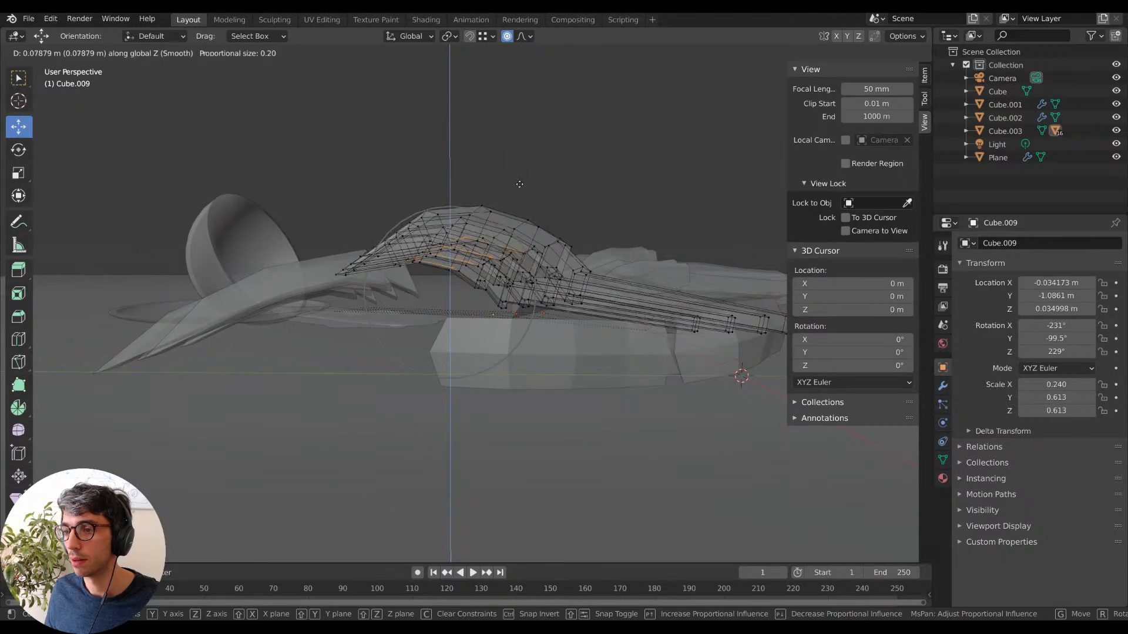
click(516, 191)
key(Tab)
Box-select the thick front part of the arched finger segments and lower it along Z with proportional size 0.09.
middle_drag(519, 223, 342, 215)
key(Tab)
key(a)
key(a)
key(b)
drag(309, 177, 569, 348)
key(g)
key(z)
scroll(565, 368, down, 7)
scroll(565, 368, up, 10)
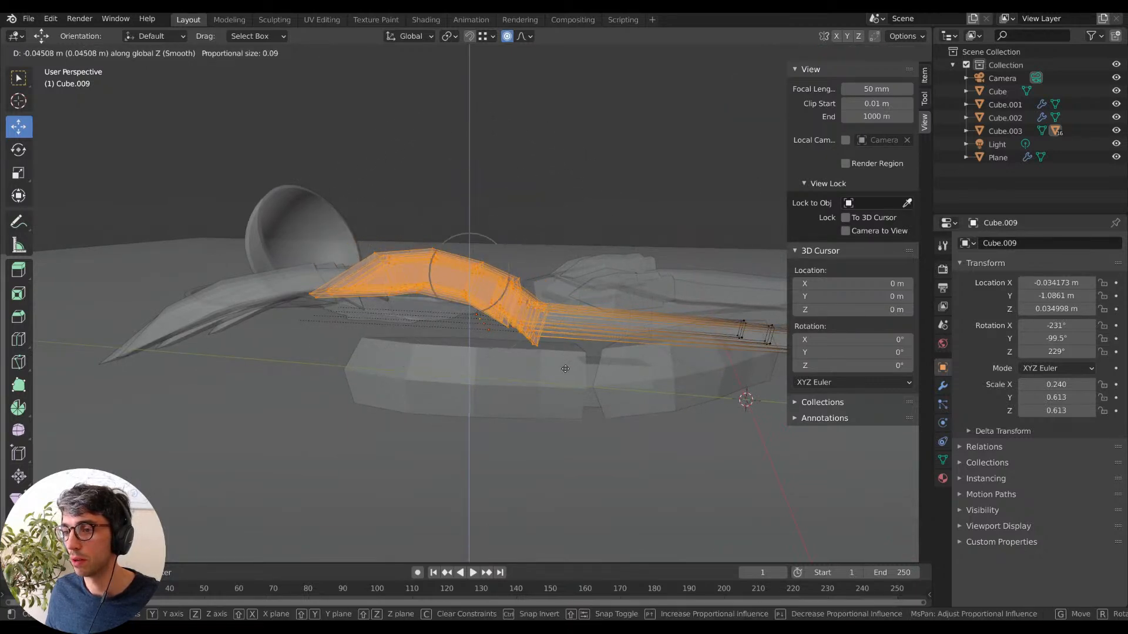
click(573, 346)
middle_drag(561, 352, 561, 348)
key(Tab)
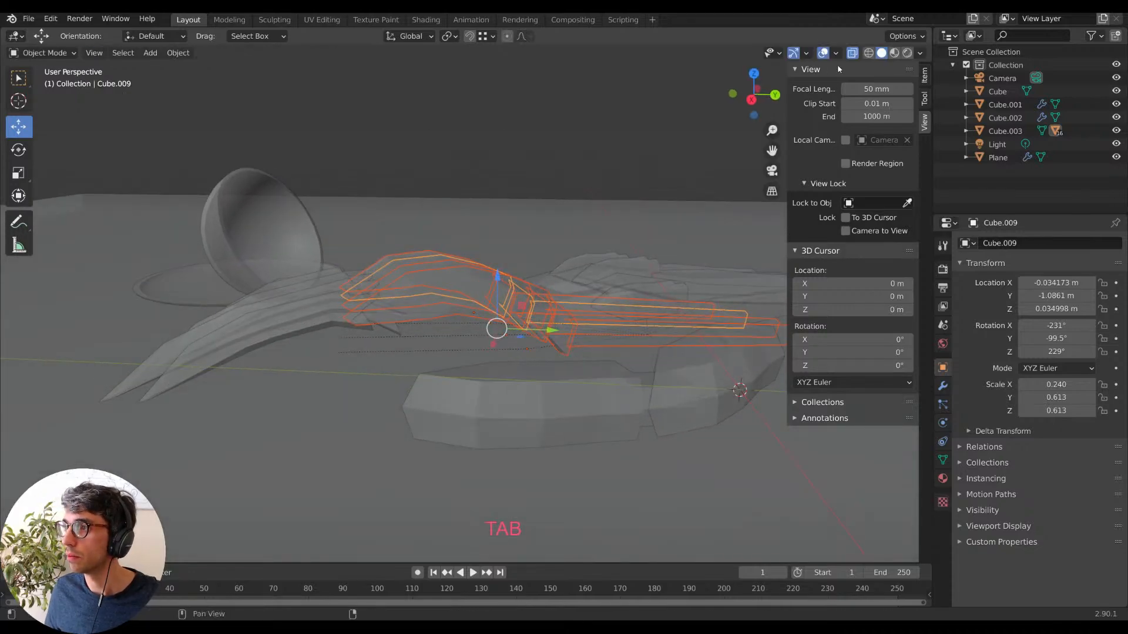
Turn off X-ray and check the hand's shape through the camera.
click(853, 54)
key(KP_0)
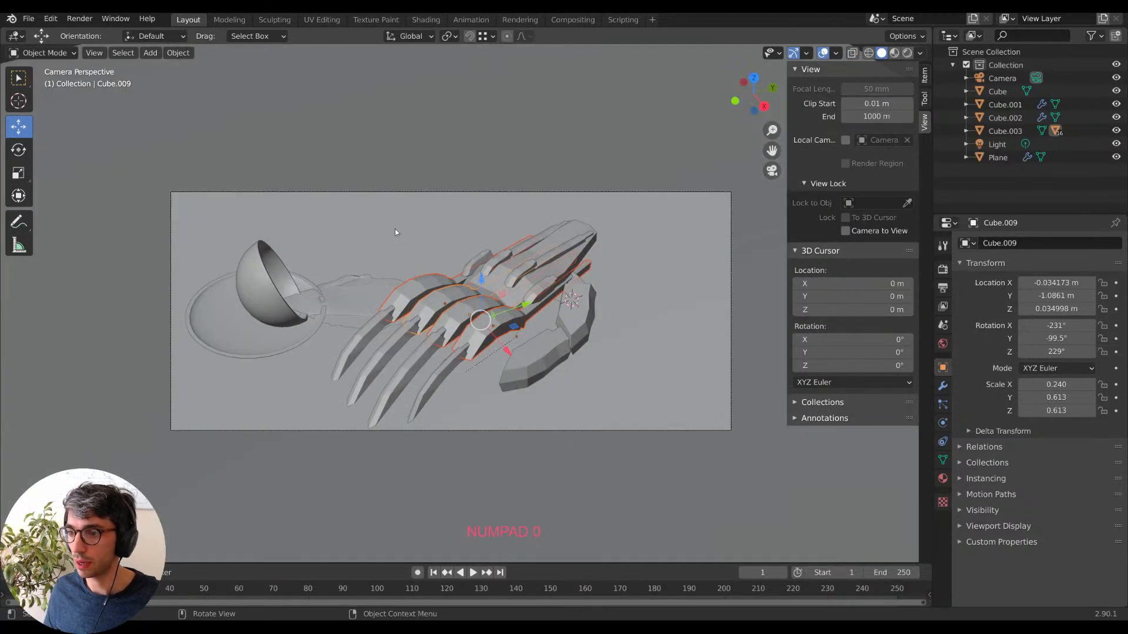
click(560, 343)
key(Tab)
key(Tab)
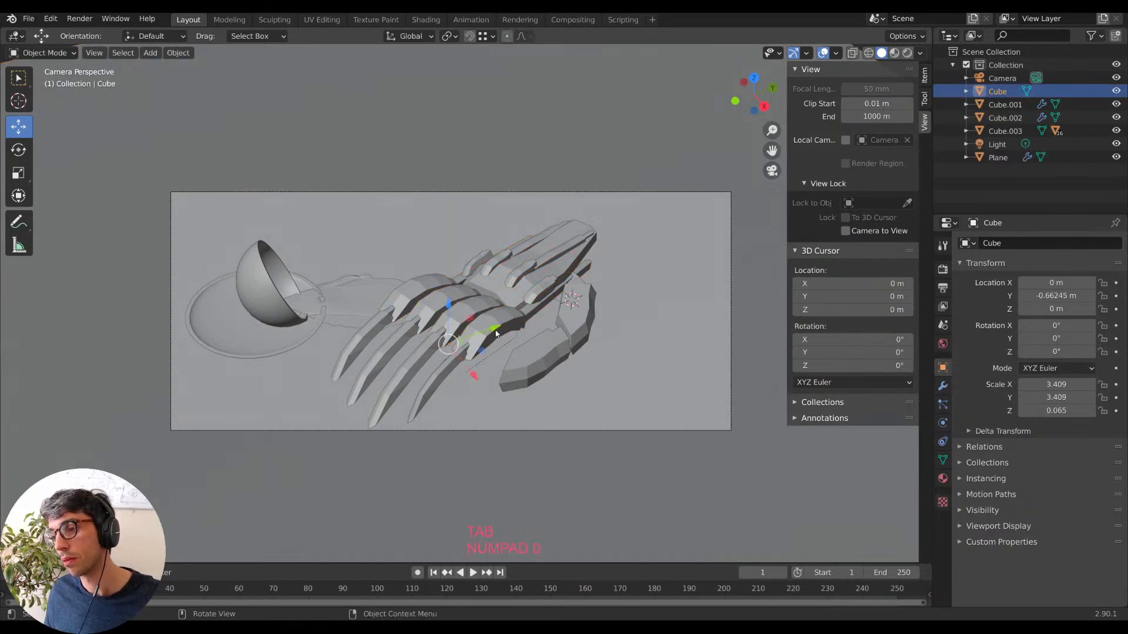
Enter Edit Mode on the arched finger segment nearest the thumb and frame the segments from the top view.
click(499, 323)
key(Tab)
middle_drag(521, 335, 531, 364)
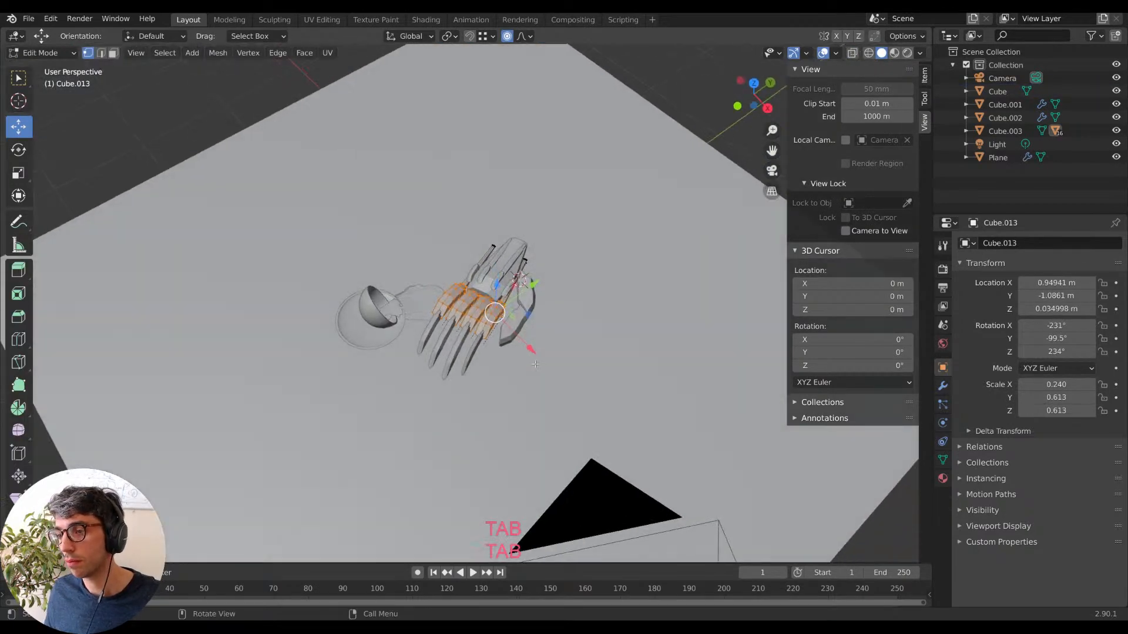
key(KP_7)
scroll(594, 320, up, 9)
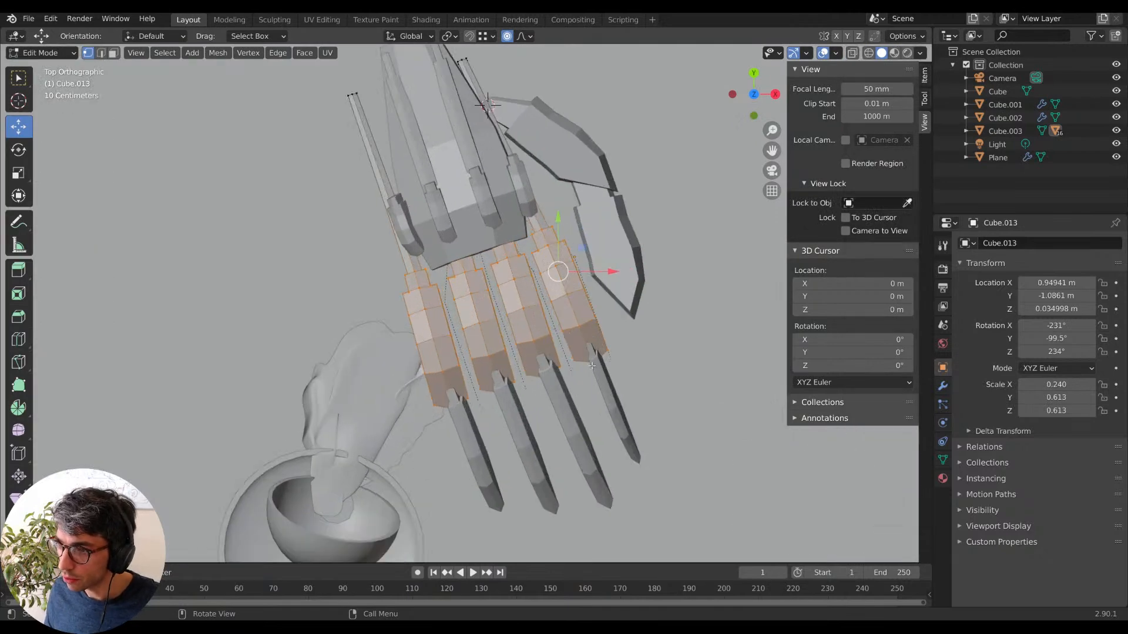
shift+middle_drag(620, 355, 534, 326)
click(442, 302)
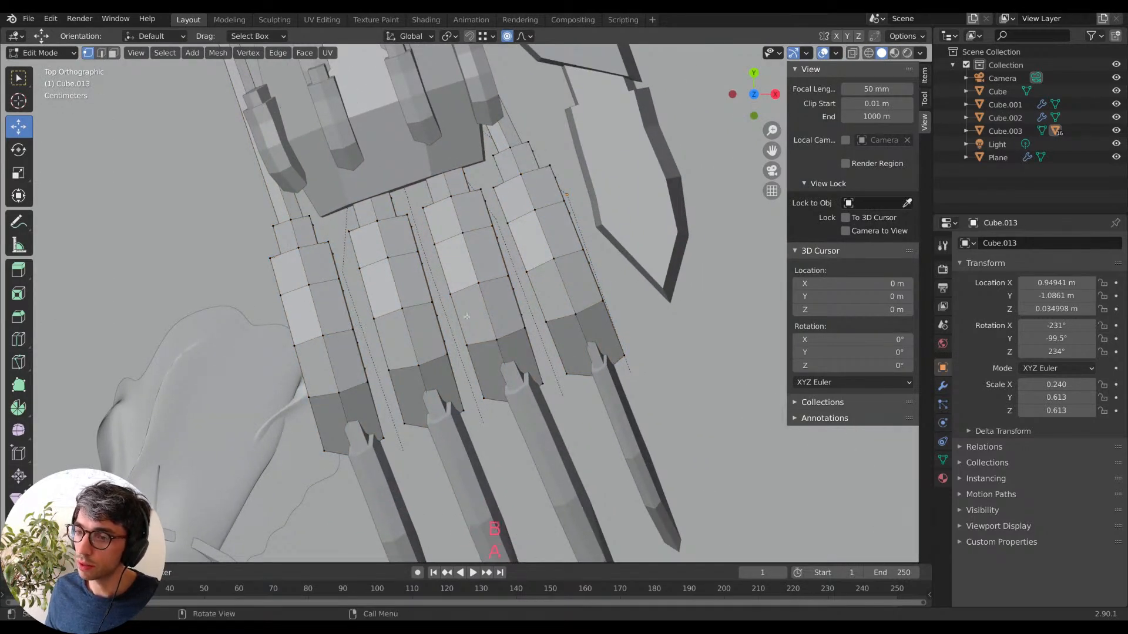
key(a)
key(b)
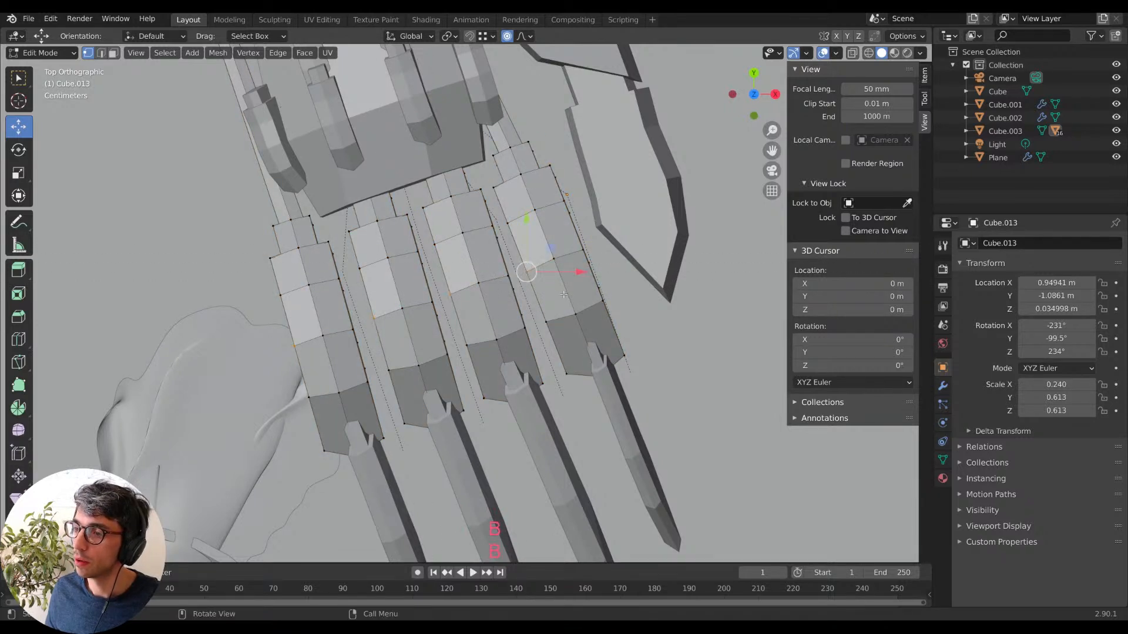
key(a)
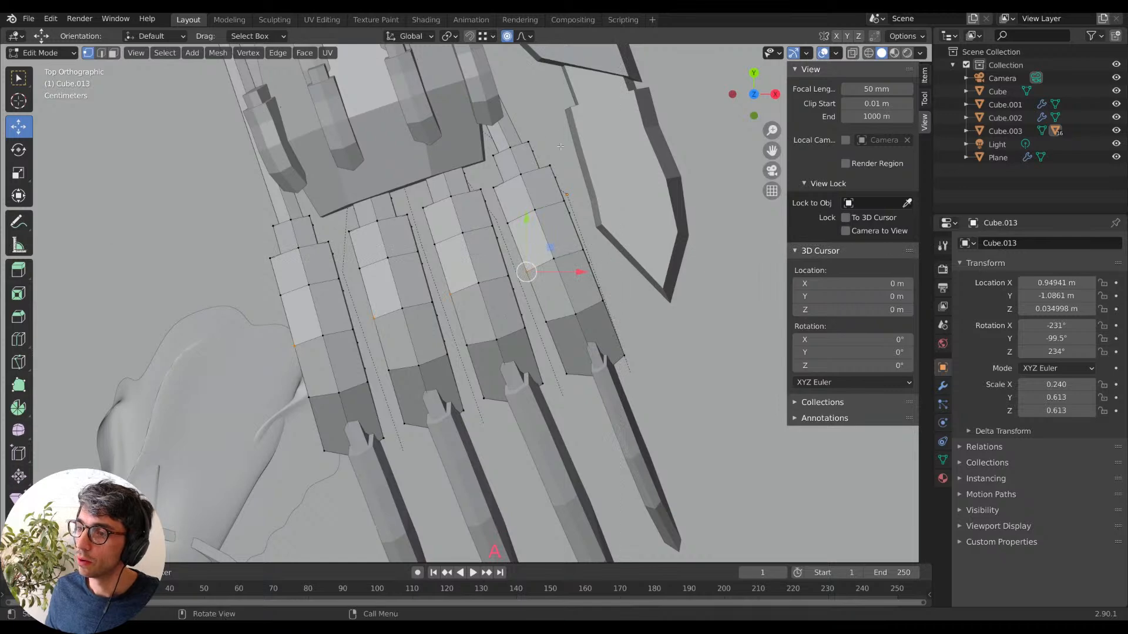
With X-ray on, select the segments' thumb-side edge vertices and move them inward along local Z, using Local orientation and no proportional editing.
click(851, 53)
middle_drag(635, 223, 522, 177)
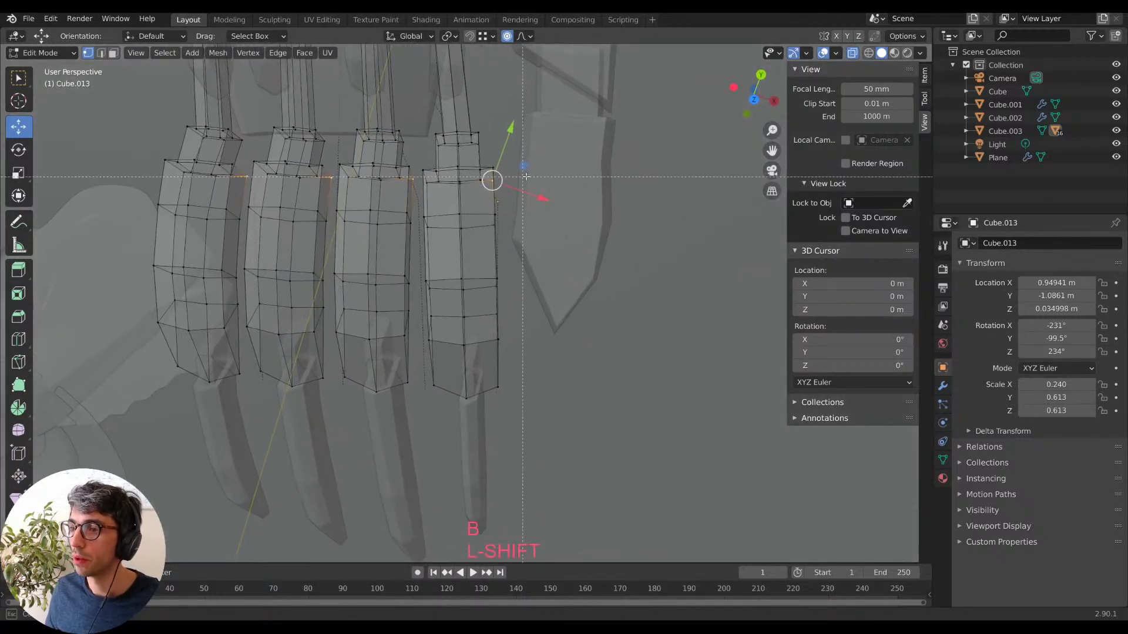
key(Escape)
key(a)
key(a)
drag(547, 418, 486, 139)
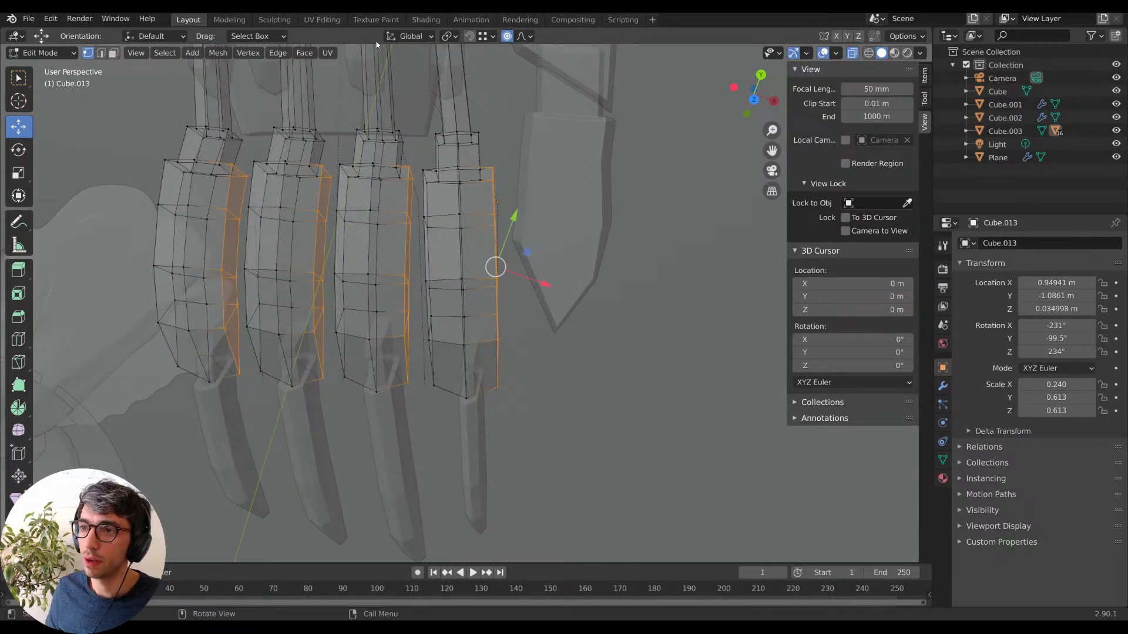
click(409, 36)
click(407, 88)
drag(450, 268, 445, 268)
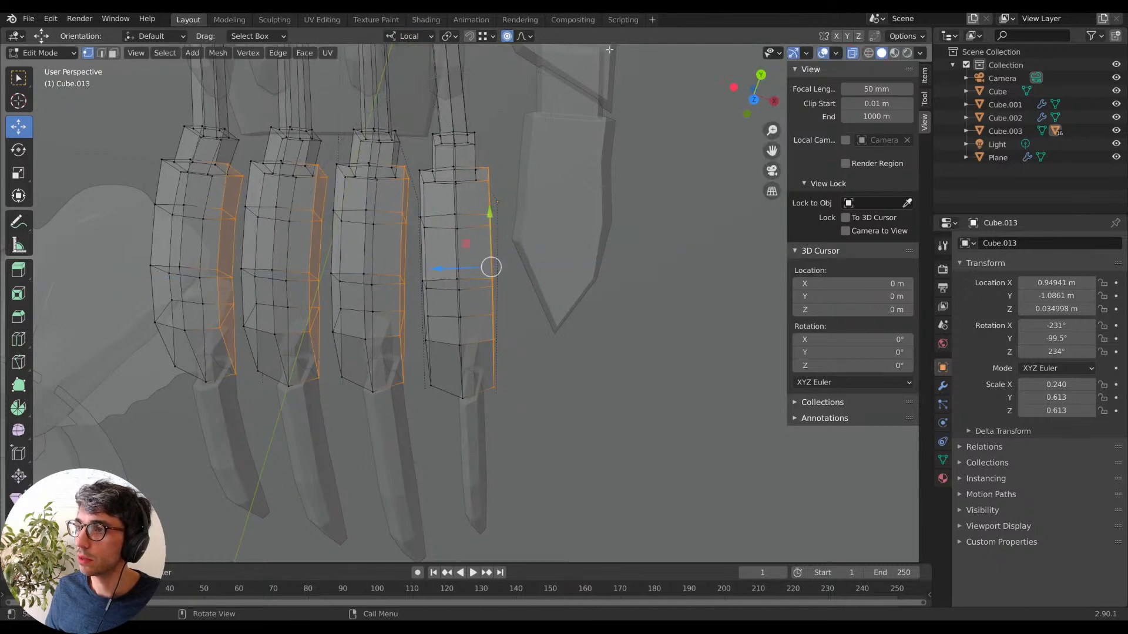
key(ctrl+z)
drag(472, 265, 459, 268)
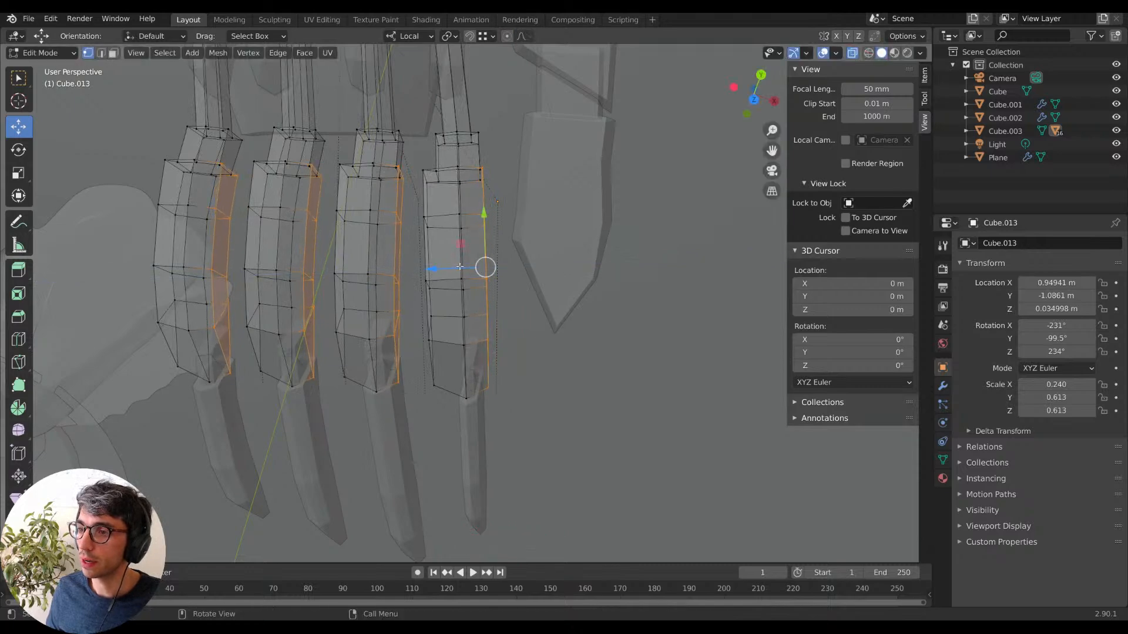
Select the opposite side's edge vertices, scale them narrower along Z, and move them inward along local Z to slim the segments.
drag(408, 157, 433, 392)
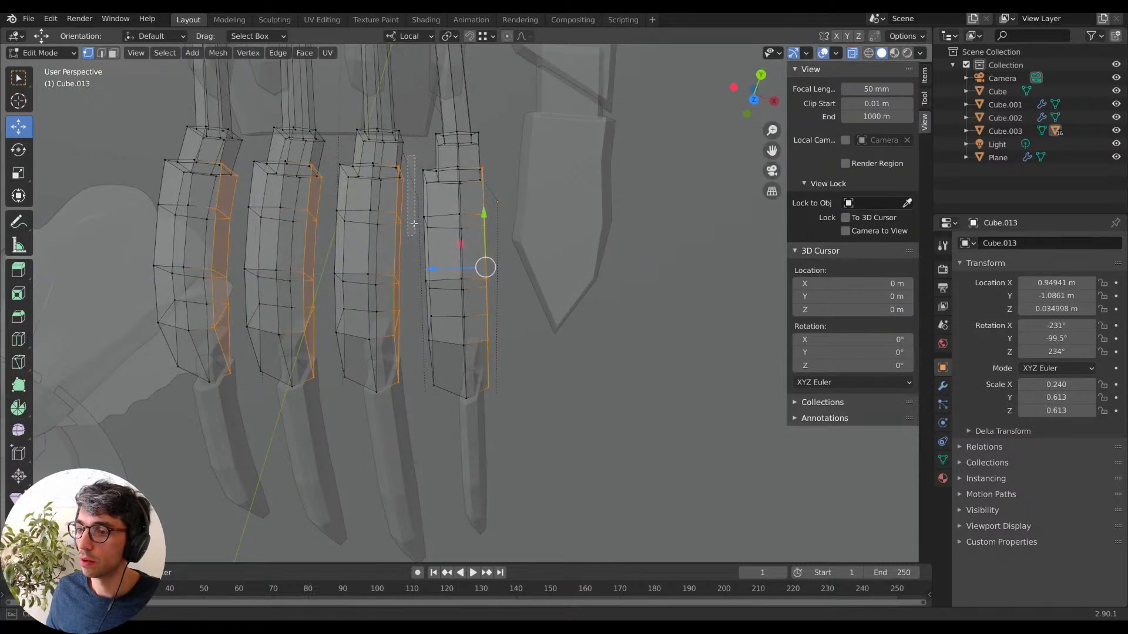
key(a)
drag(441, 447, 441, 445)
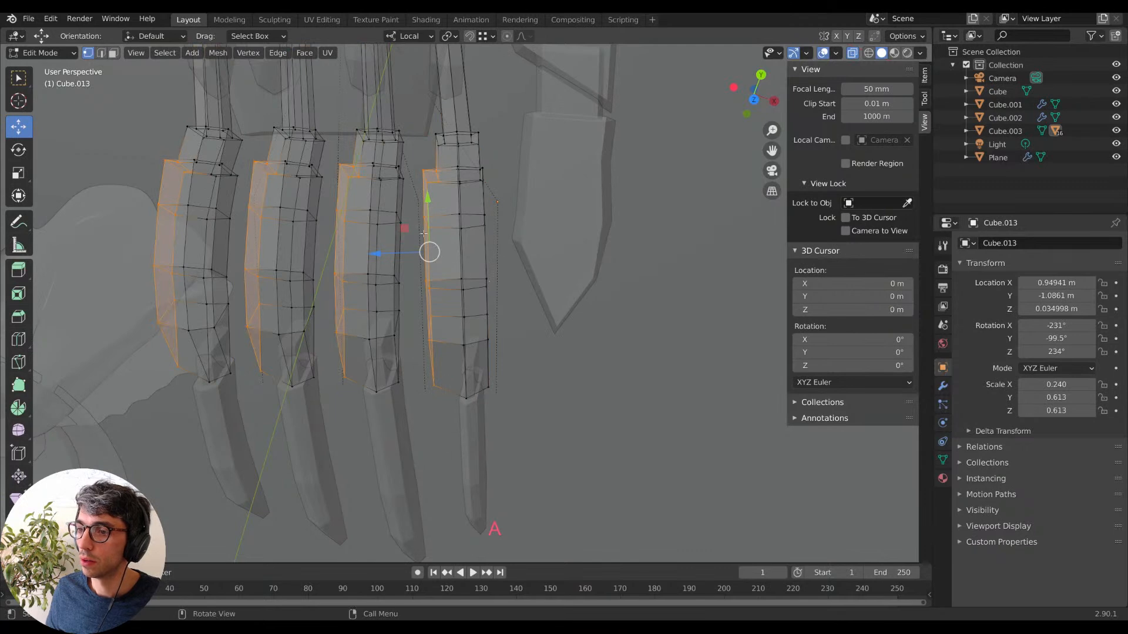
key(s)
key(z)
key(z)
click(464, 252)
drag(387, 253, 399, 252)
key(s)
key(z)
click(510, 249)
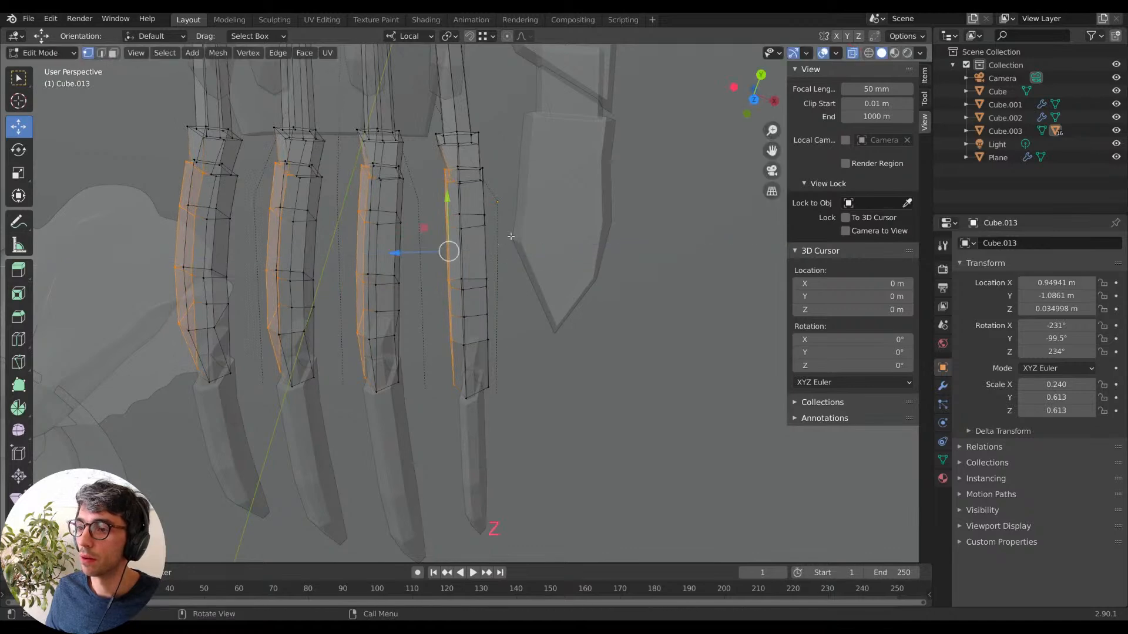
Box-select the segments' knuckle-end vertices, scale them narrower along local Z, and shift them slightly toward the thumb side.
key(a)
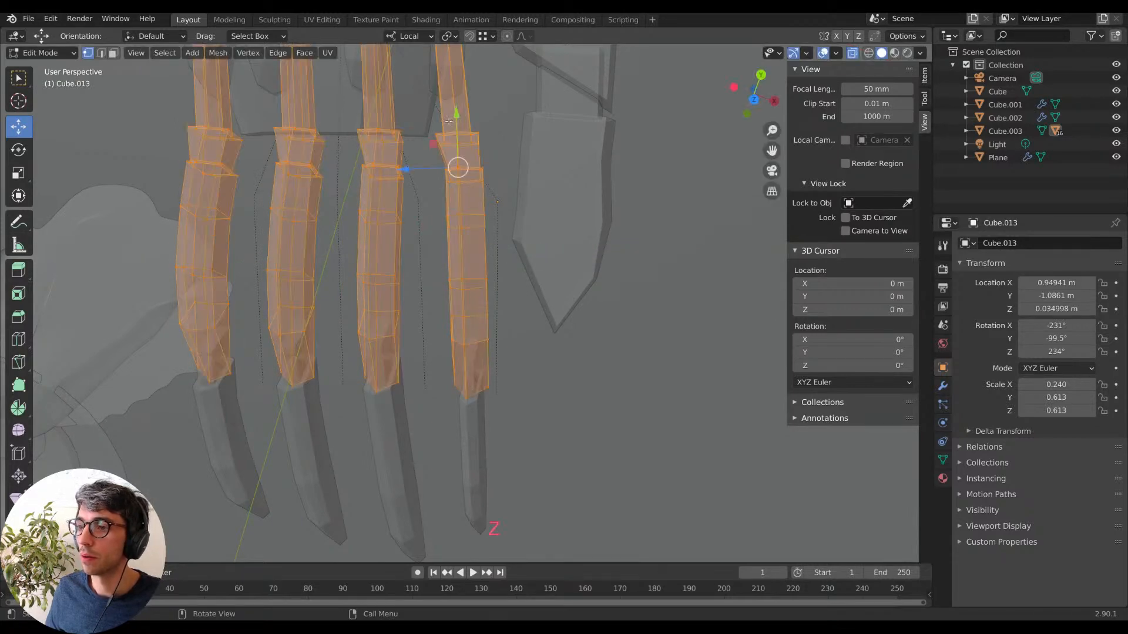
key(a)
drag(450, 136, 516, 157)
key(s)
key(z)
click(486, 146)
key(g)
key(z)
click(493, 146)
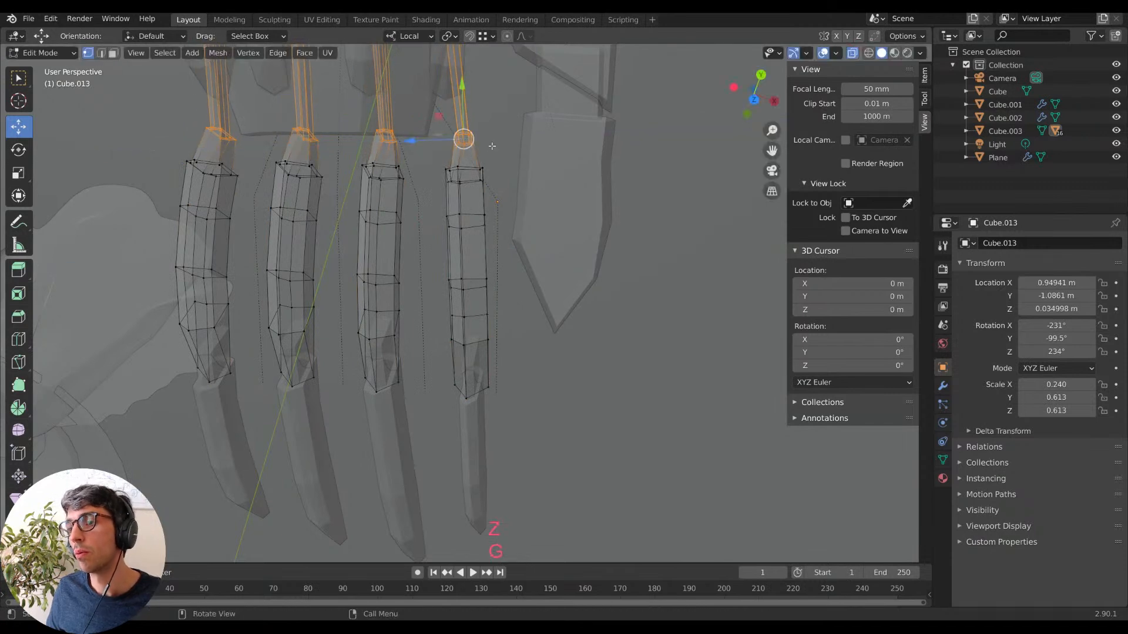
Shift the segments' selected knuckle-end vertices along local Y, leave Edit Mode, and view the whole hand.
key(y)
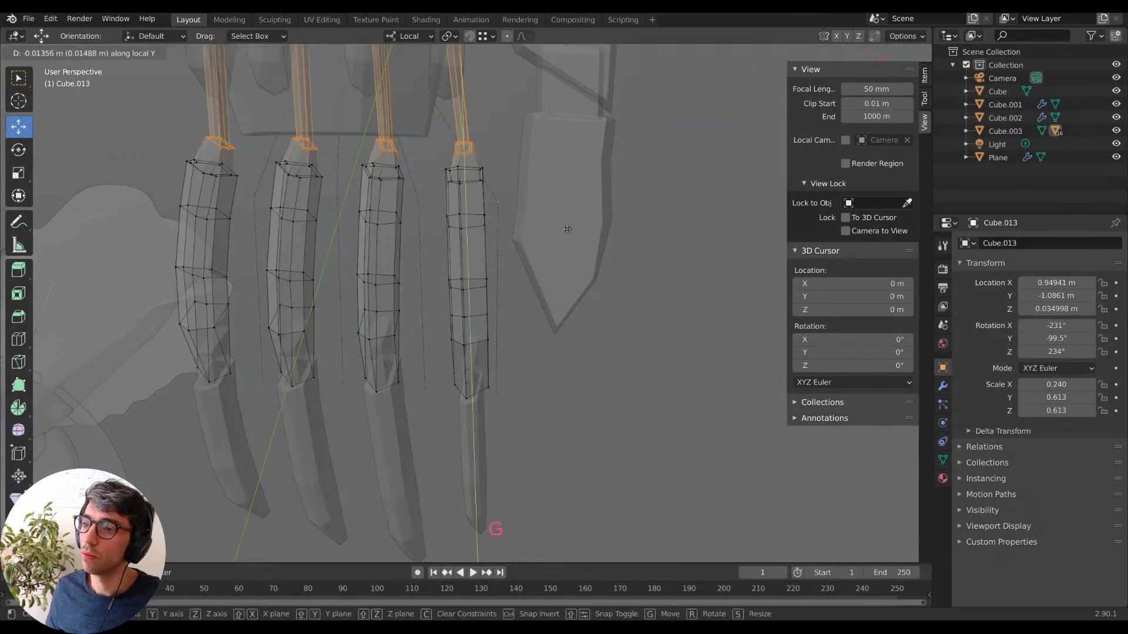
key(Tab)
middle_drag(625, 312, 667, 242)
click(670, 320)
scroll(672, 326, down, 3)
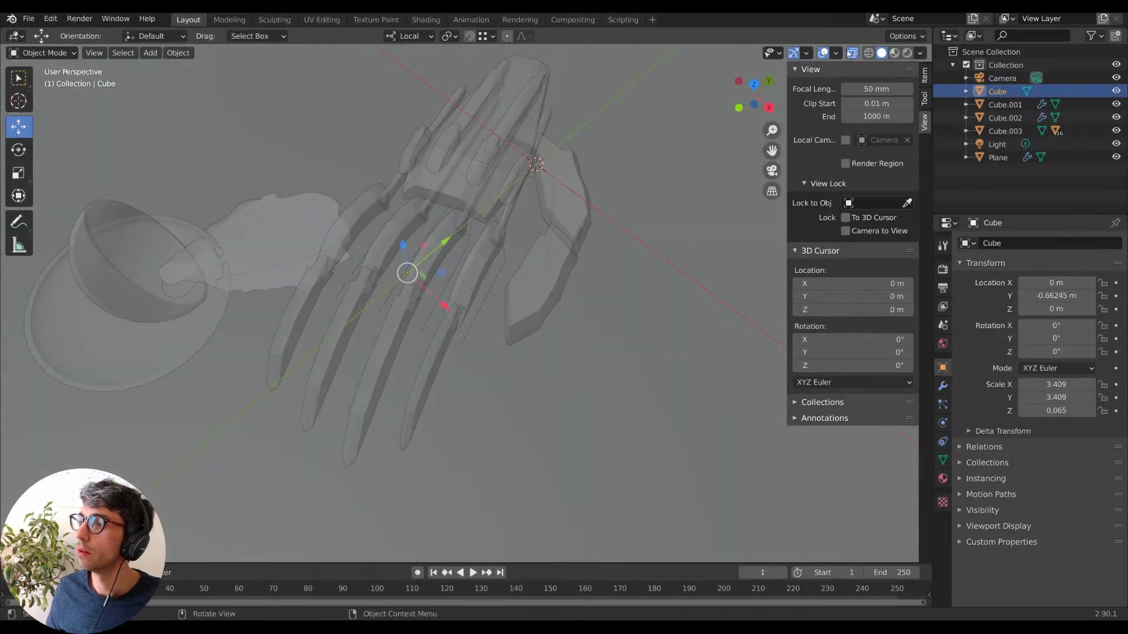
Hide the viewport overlays, turn X-ray off, and check the slimmed fingers in solid shading through the camera.
click(823, 54)
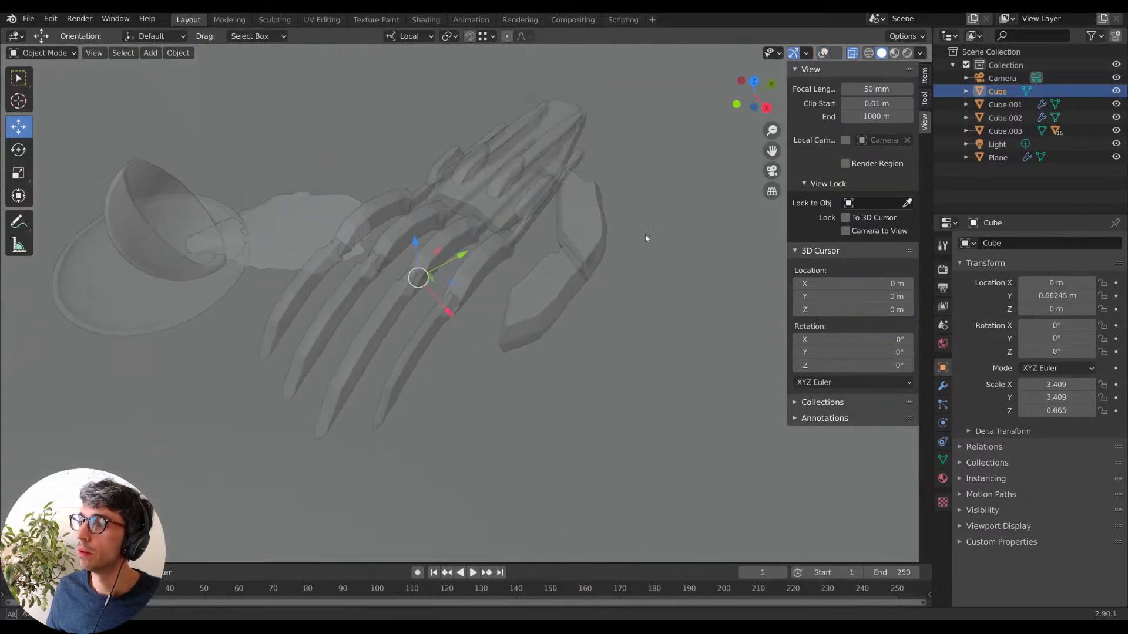
click(868, 52)
click(882, 54)
middle_drag(578, 372, 552, 336)
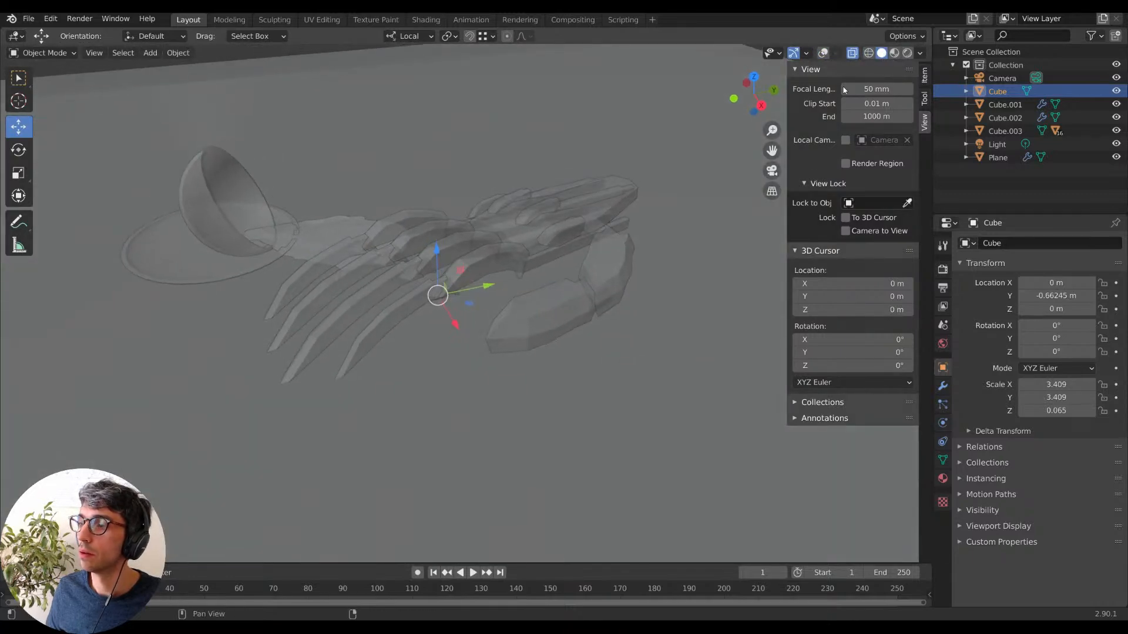
click(852, 53)
key(KP_0)
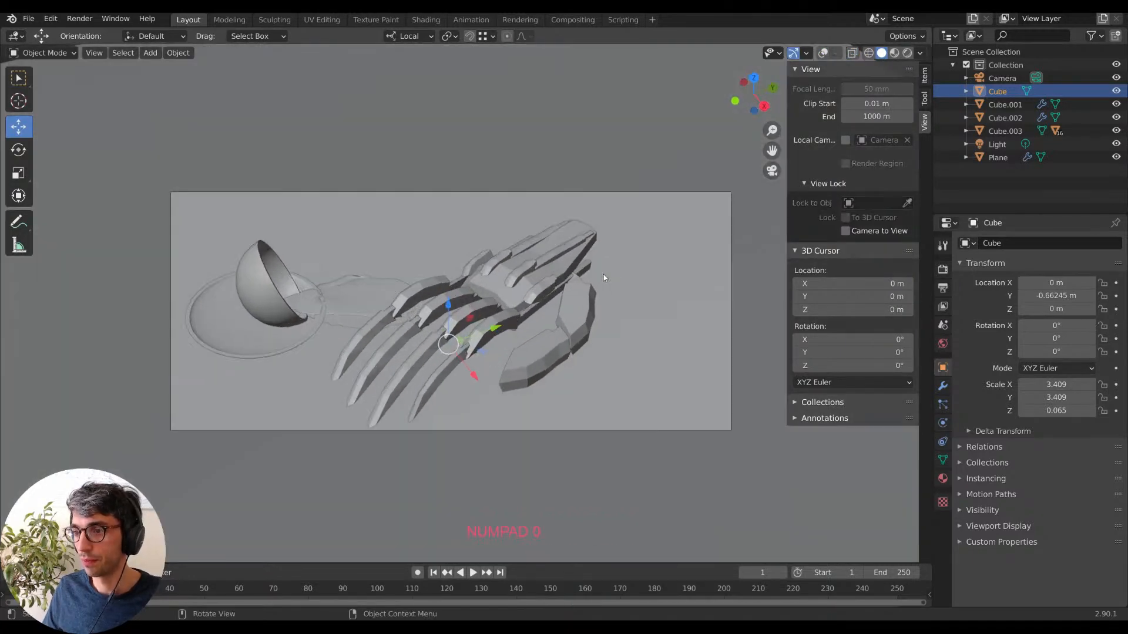
shift+middle_drag(551, 352, 561, 348)
shift+middle_drag(508, 406, 512, 394)
Restore the overlays, select the palm, and move the whole hand about 0.12 m along its local Y, away from the cup.
shift+click(528, 279)
click(507, 263)
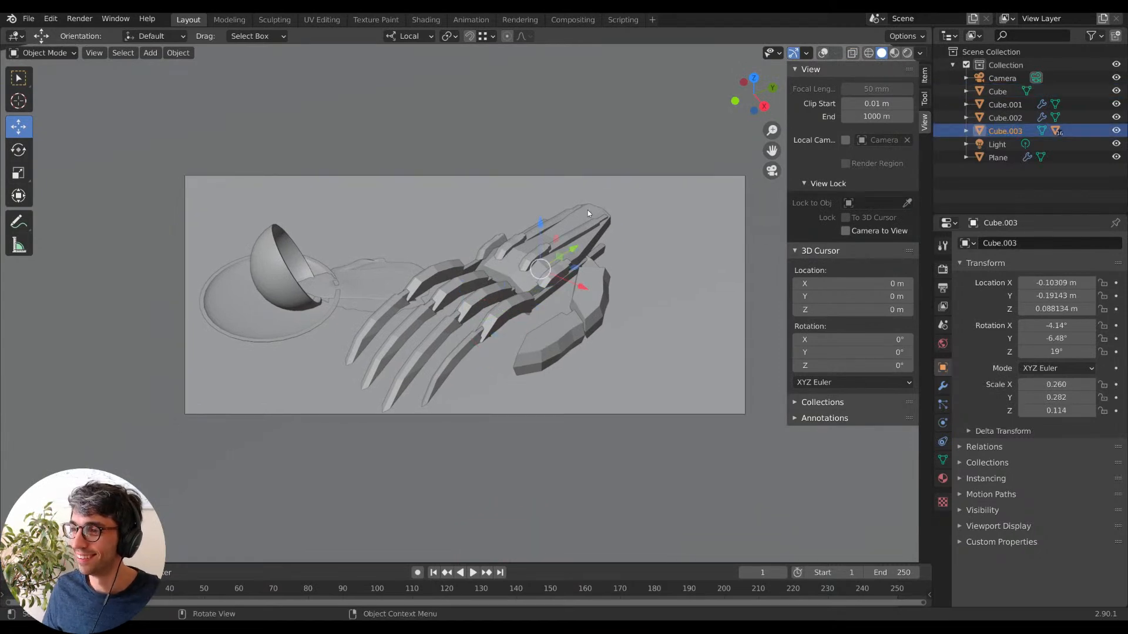
click(495, 272)
click(567, 229)
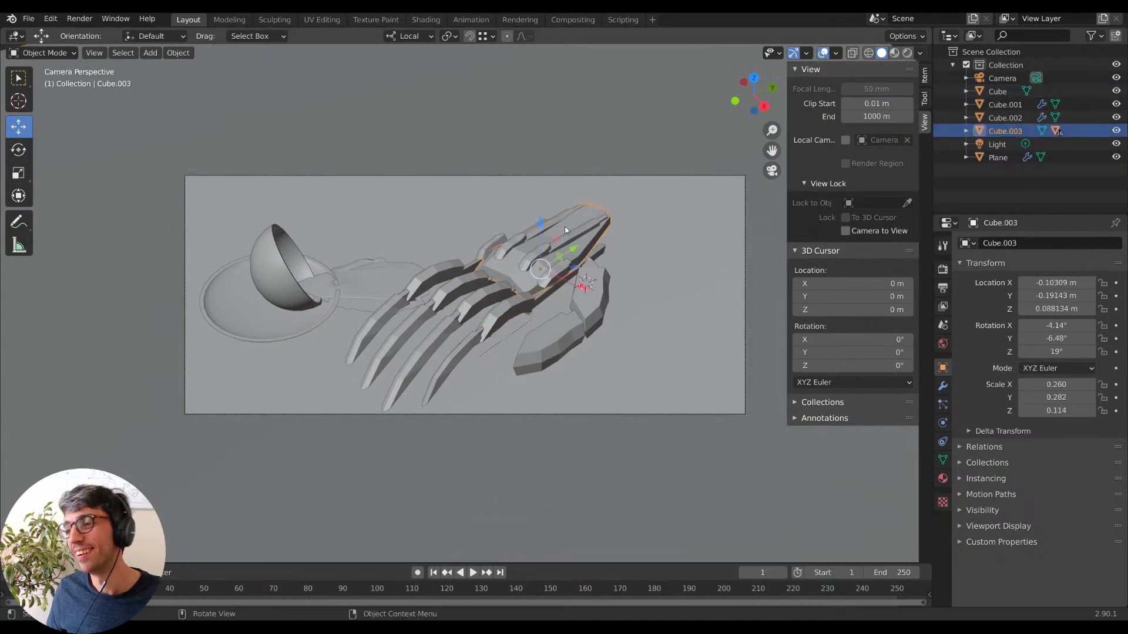
mouse_move(573, 249)
mouse_down()
mouse_move(604, 230)
mouse_move(590, 239)
mouse_up()
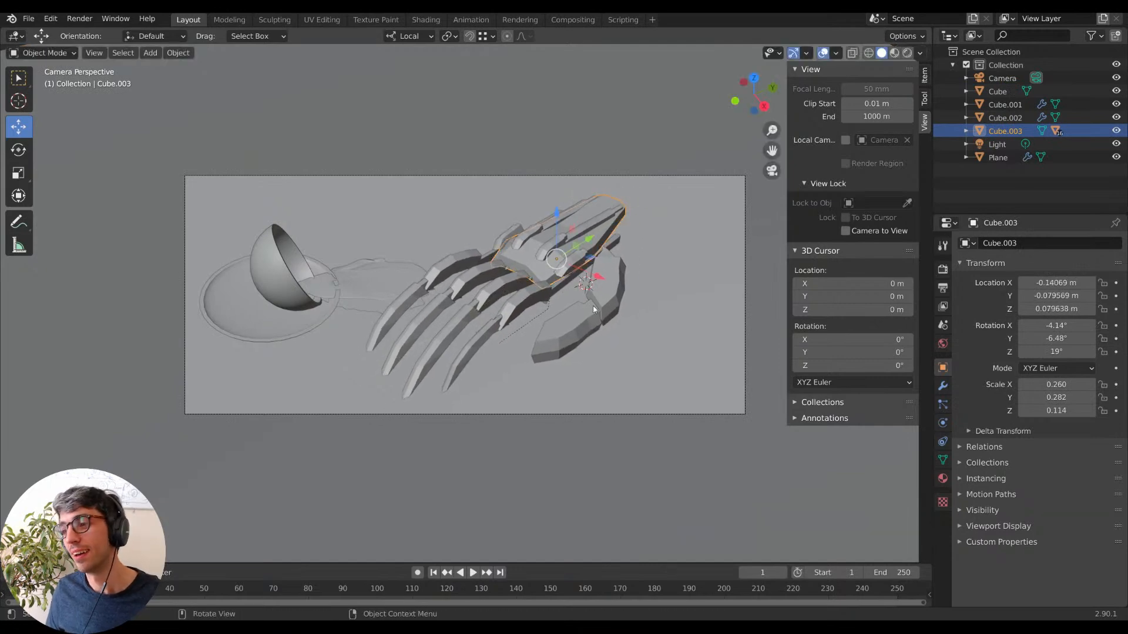
Enter Edit Mode on the thumb's tip segment and move its underside vertices along local Z.
click(598, 319)
shift+middle_drag(598, 319, 546, 305)
key(Tab)
scroll(546, 317, up, 5)
middle_drag(543, 350, 539, 372)
scroll(513, 362, up, 3)
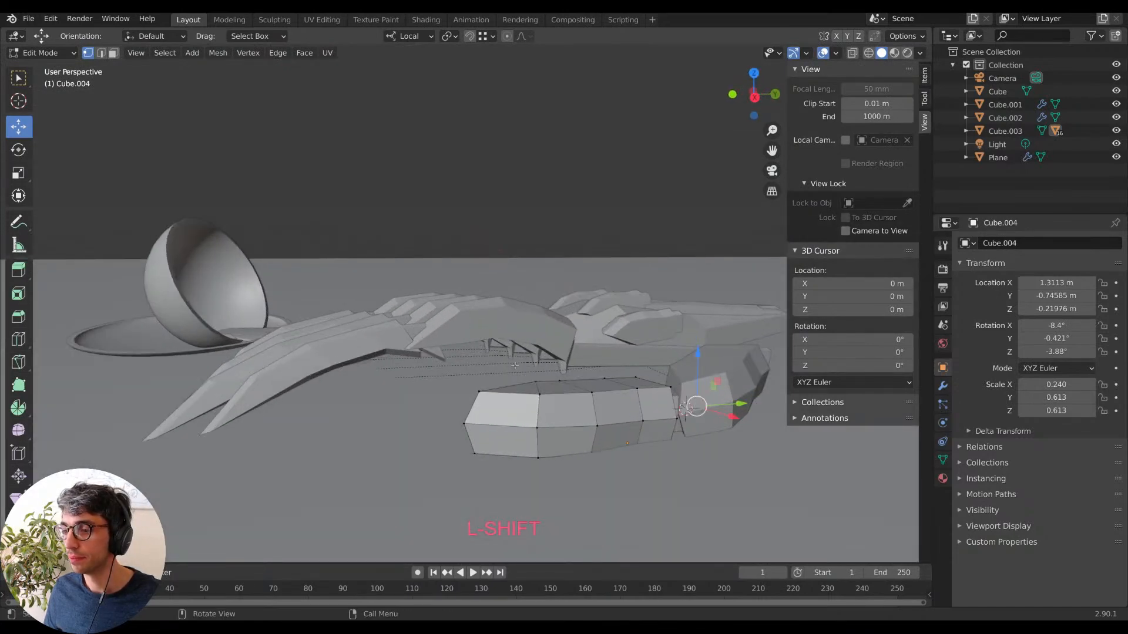
drag(676, 399, 677, 399)
middle_drag(677, 399, 668, 386)
key(g)
key(z)
click(662, 410)
With X-ray on, box-select the thumb tip's underside vertices and raise them about 0.03 m along local Z to thin the segment.
key(a)
key(a)
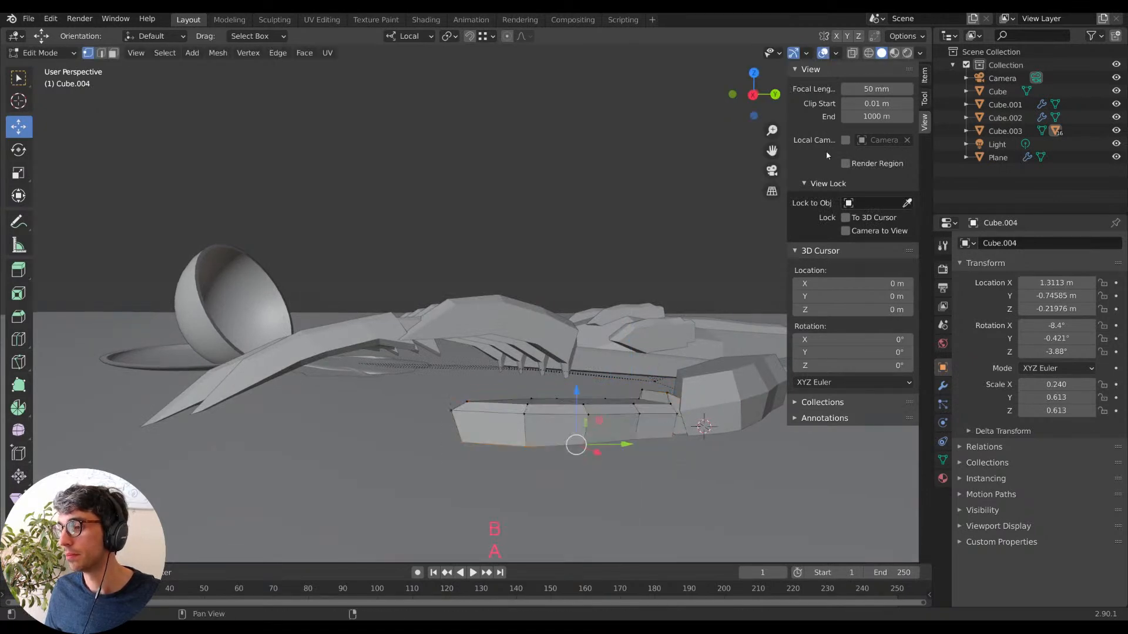
click(853, 54)
middle_drag(668, 460, 622, 454)
key(a)
key(a)
key(b)
drag(404, 420, 648, 464)
key(c)
key(Escape)
key(g)
key(z)
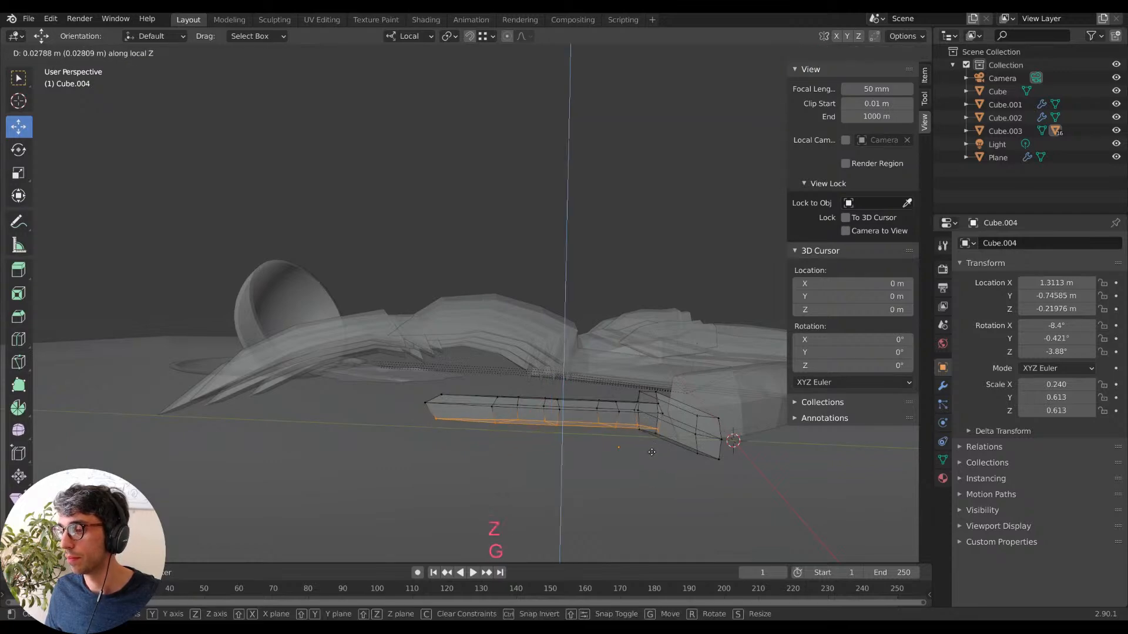
click(600, 449)
key(Tab)
Select the thumb tip's inner-edge vertices from above and nudge them outward with smooth proportional editing.
middle_drag(595, 444, 607, 481)
key(Tab)
scroll(611, 353, up, 3)
shift+middle_drag(614, 338, 576, 383)
click(536, 387)
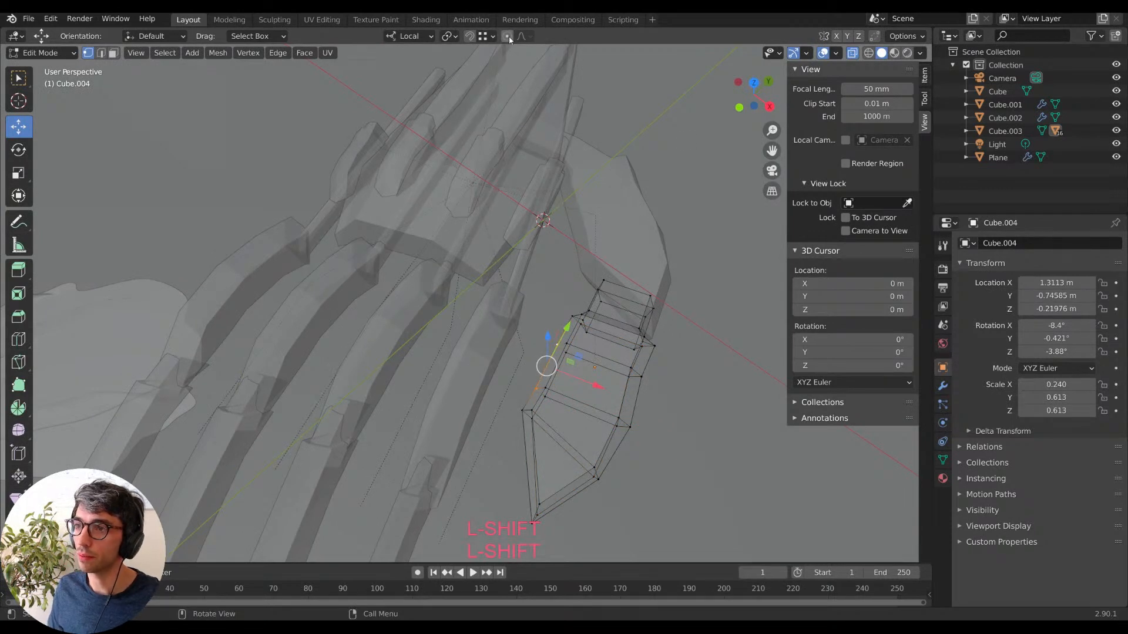
key(g)
scroll(616, 364, up, 5)
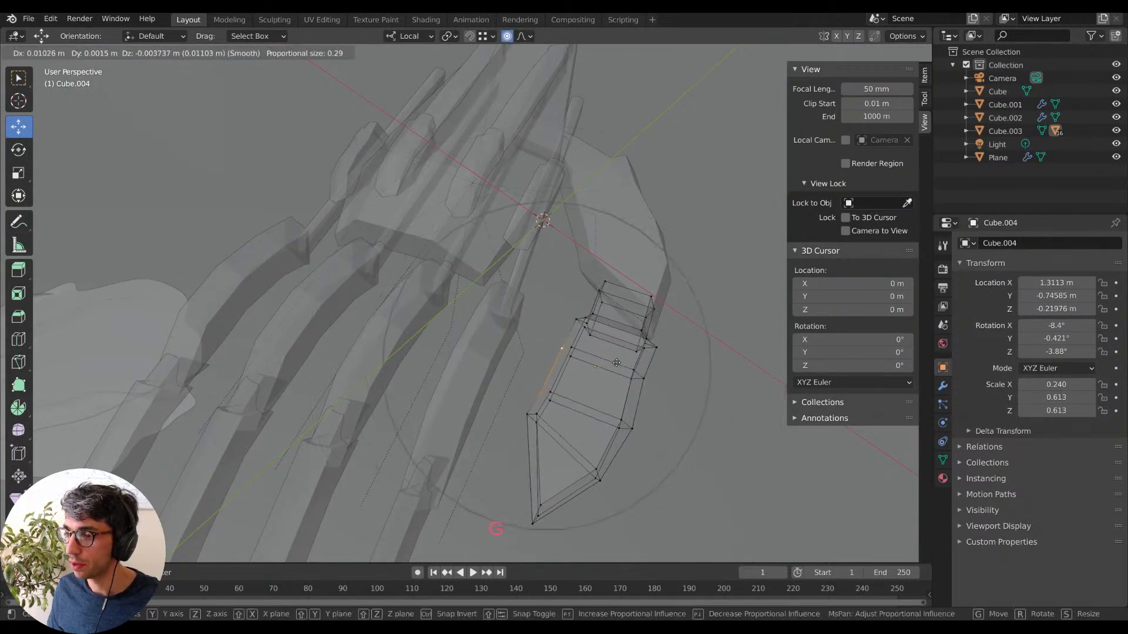
click(641, 371)
middle_drag(640, 372, 652, 419)
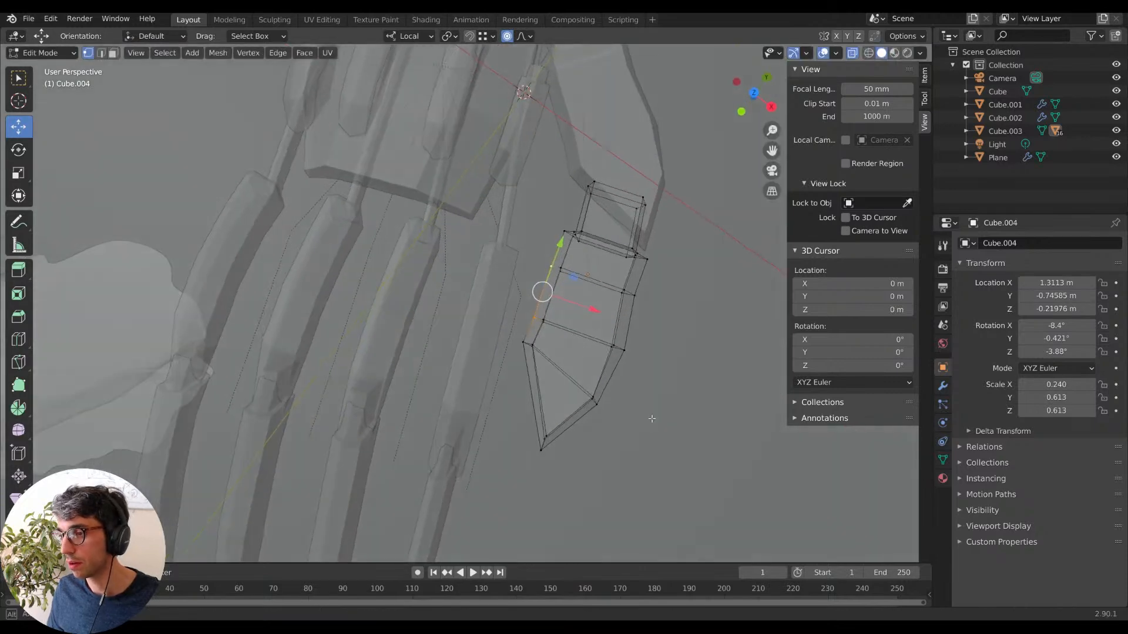
Move the inner-edge vertices about 0.093 m along local X with proportional size 0.24 to slim the thumb tip, and leave Edit Mode.
key(g)
key(x)
scroll(591, 307, down, 3)
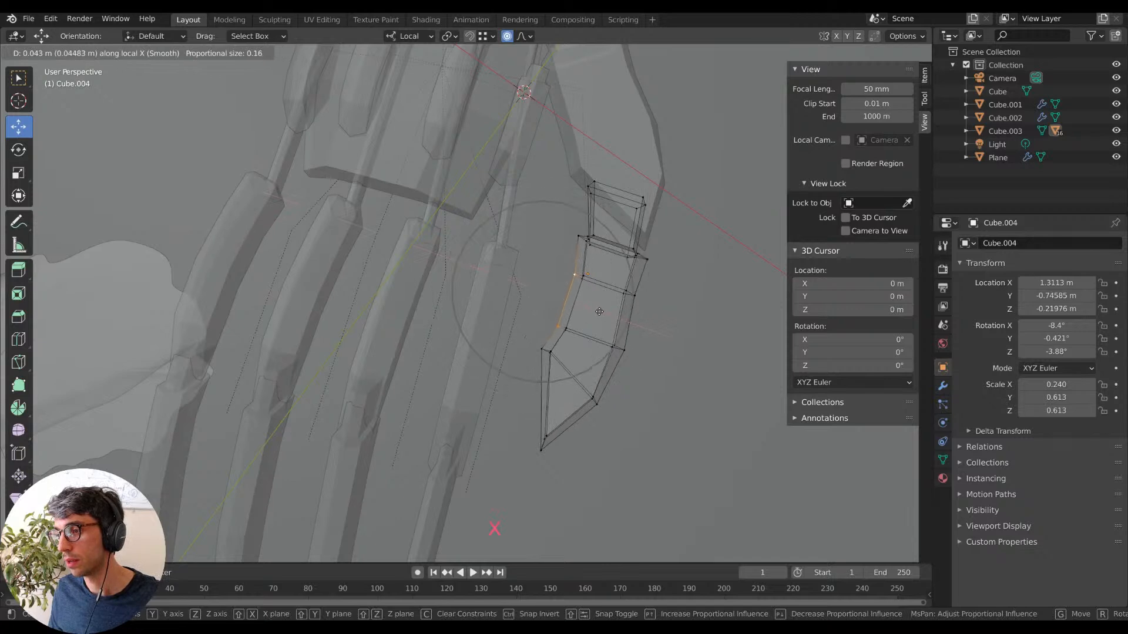
scroll(609, 318, down, 3)
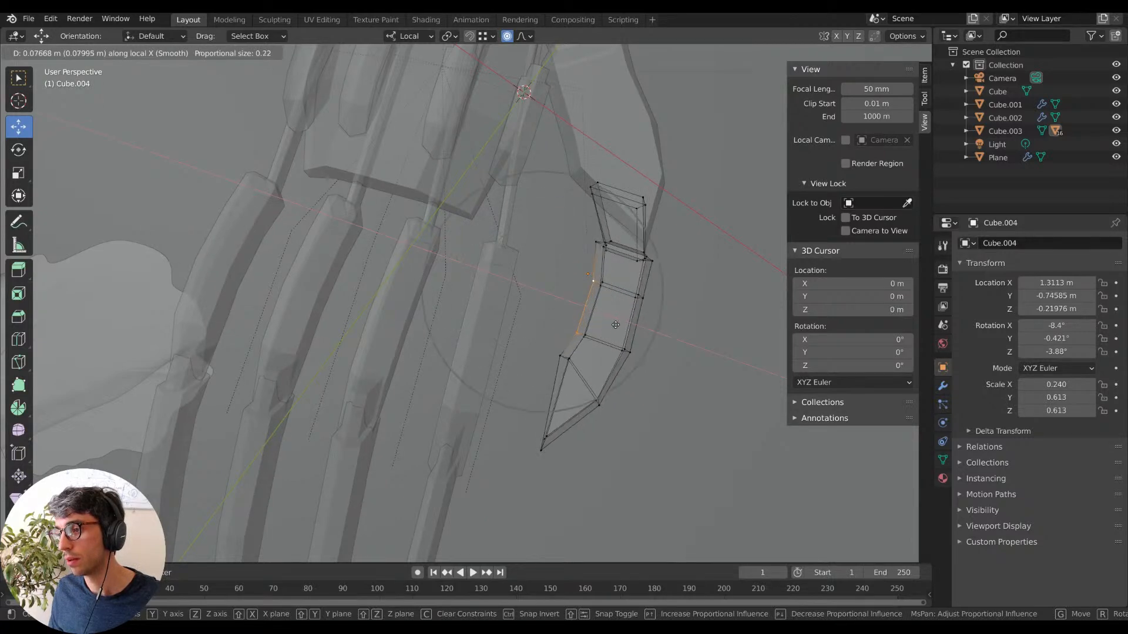
scroll(622, 326, down, 1)
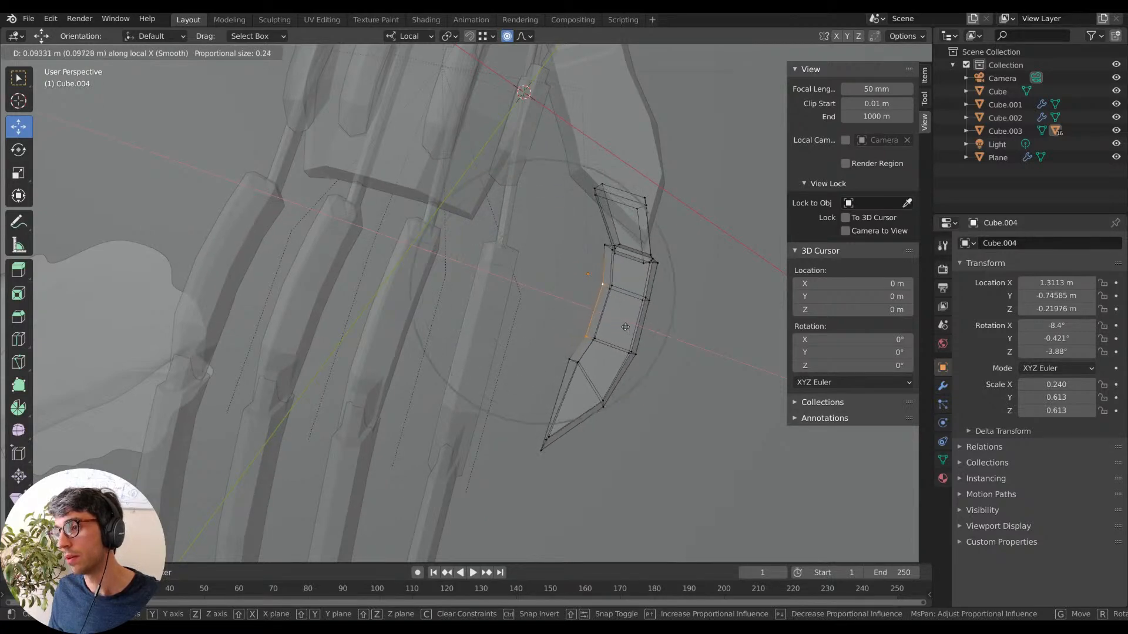
click(626, 327)
key(Tab)
Turn X-ray off and review the reshaped thumb and the hand's placement through the camera.
click(672, 371)
middle_drag(672, 372, 584, 292)
scroll(584, 292, down, 4)
key(KP_0)
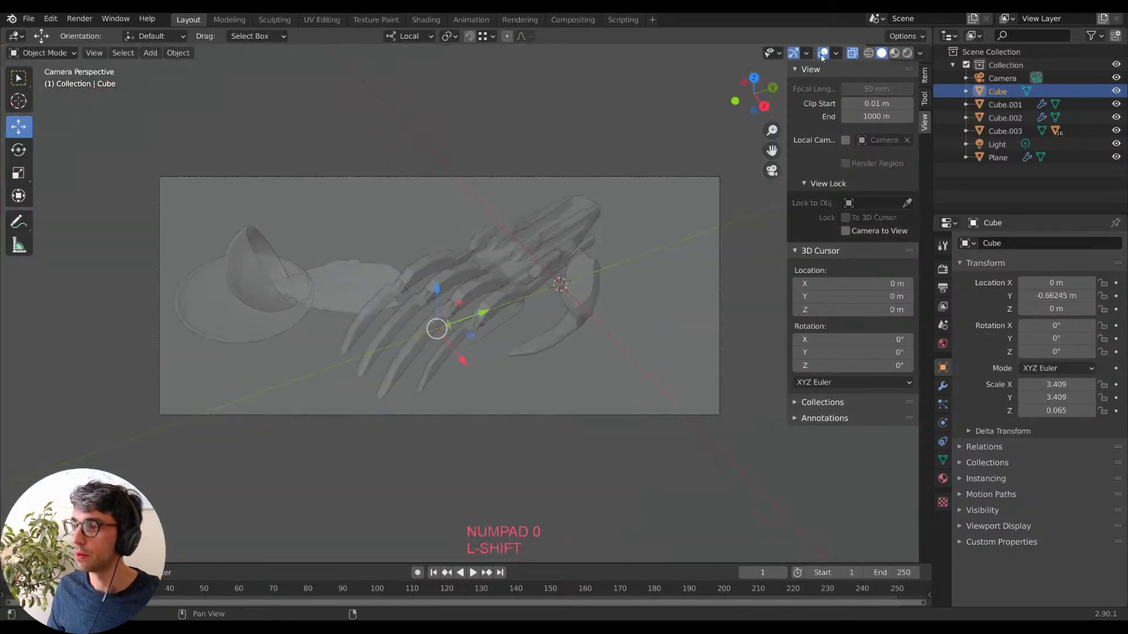
click(853, 53)
shift+middle_drag(563, 356, 519, 370)
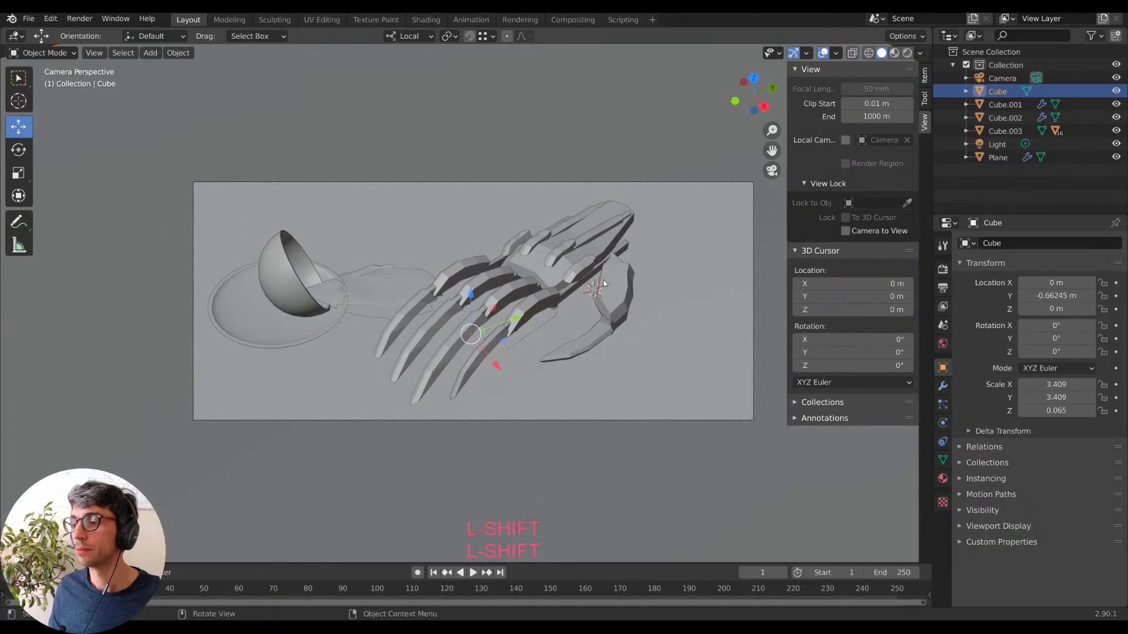
click(589, 269)
shift+middle_drag(588, 277, 574, 297)
click(618, 239)
click(614, 240)
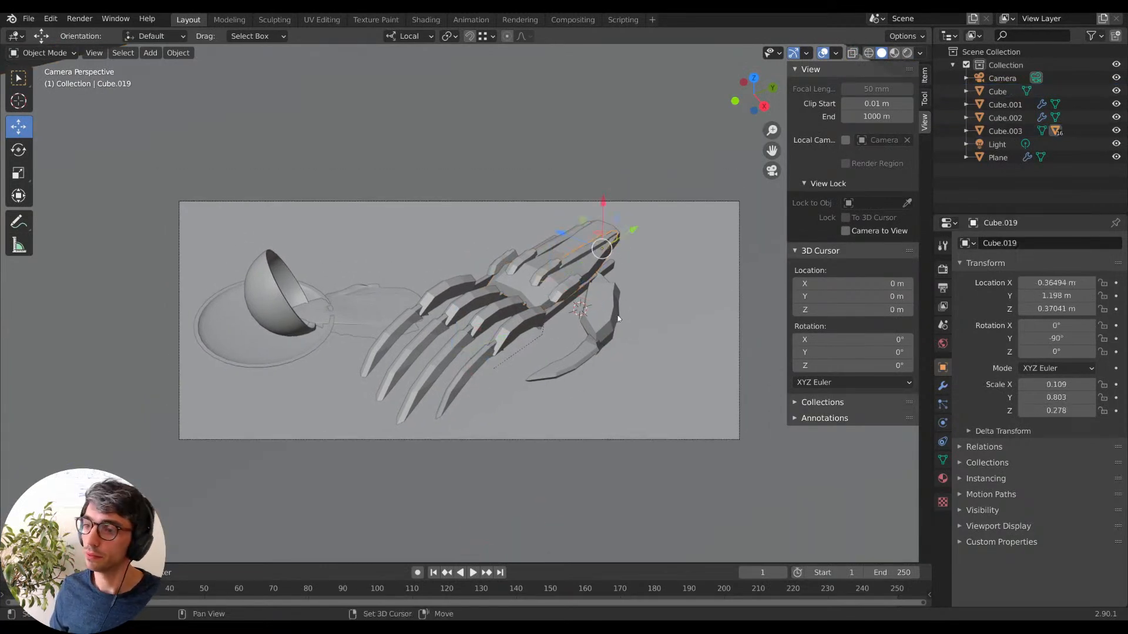
key(KP_0)
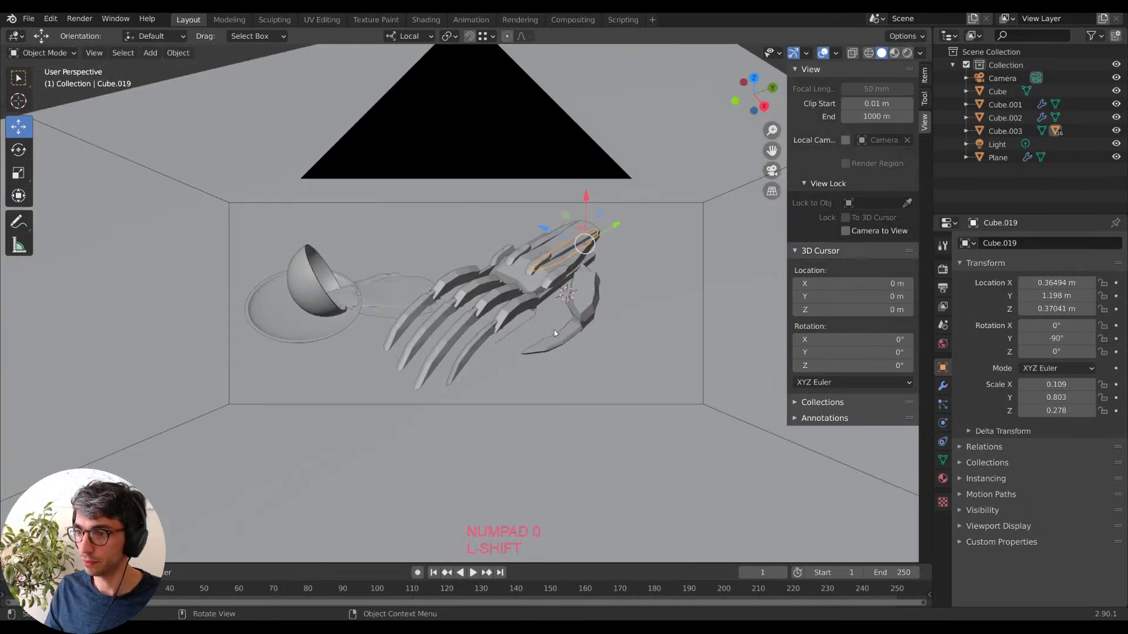
key(KP_0)
scroll(574, 413, up, 1)
scroll(575, 414, down, 2)
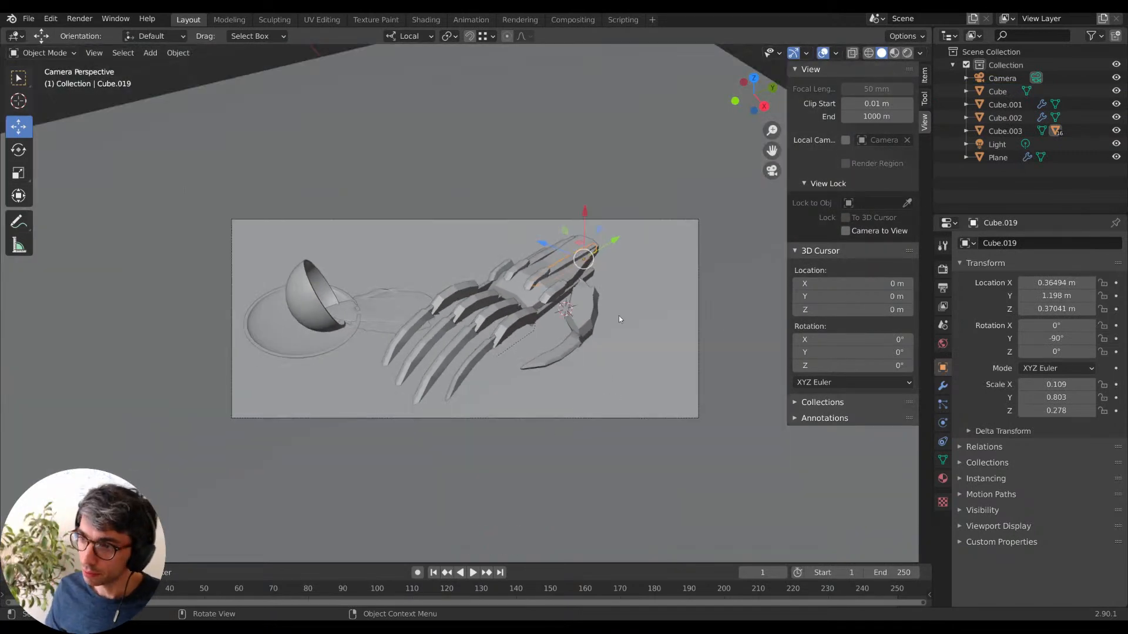
Lock the camera to the view and reframe the shot from a lower angle with the cup and hand inside the frame.
middle_drag(550, 306, 516, 355)
scroll(548, 330, down, 2)
scroll(553, 349, up, 2)
scroll(544, 330, down, 2)
scroll(529, 337, up, 2)
scroll(519, 370, up, 2)
scroll(518, 366, down, 2)
click(317, 118)
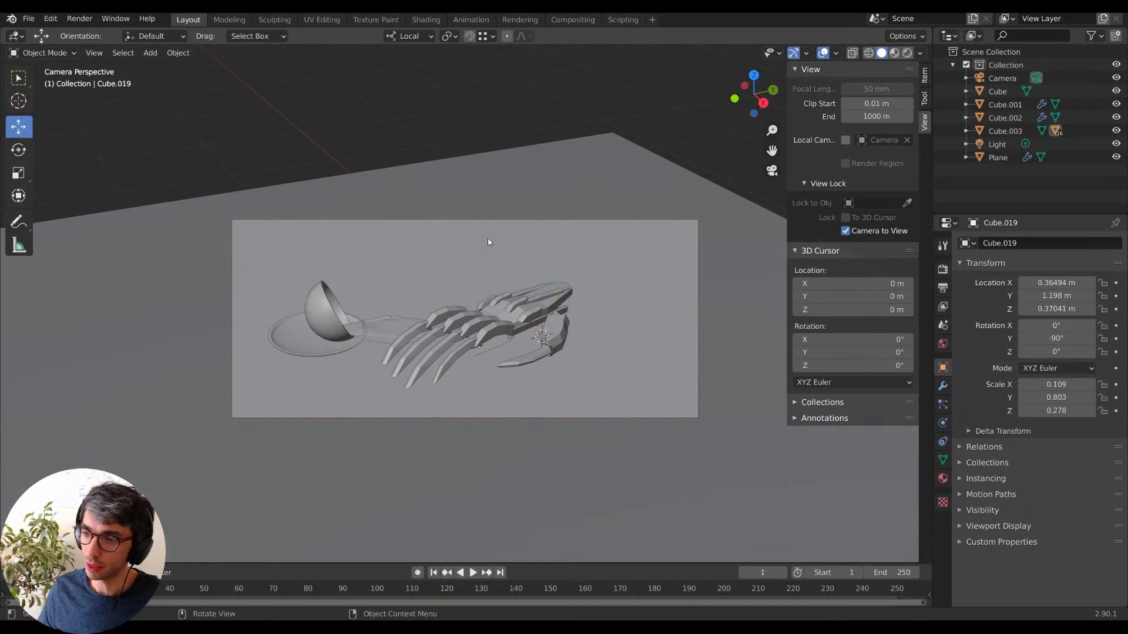
scroll(390, 306, up, 2)
shift+middle_drag(391, 308, 470, 329)
middle_drag(488, 334, 577, 372)
click(517, 391)
mouse_move(510, 344)
shift+middle_down()
mouse_move(523, 340)
mouse_move(516, 346)
shift+middle_up()
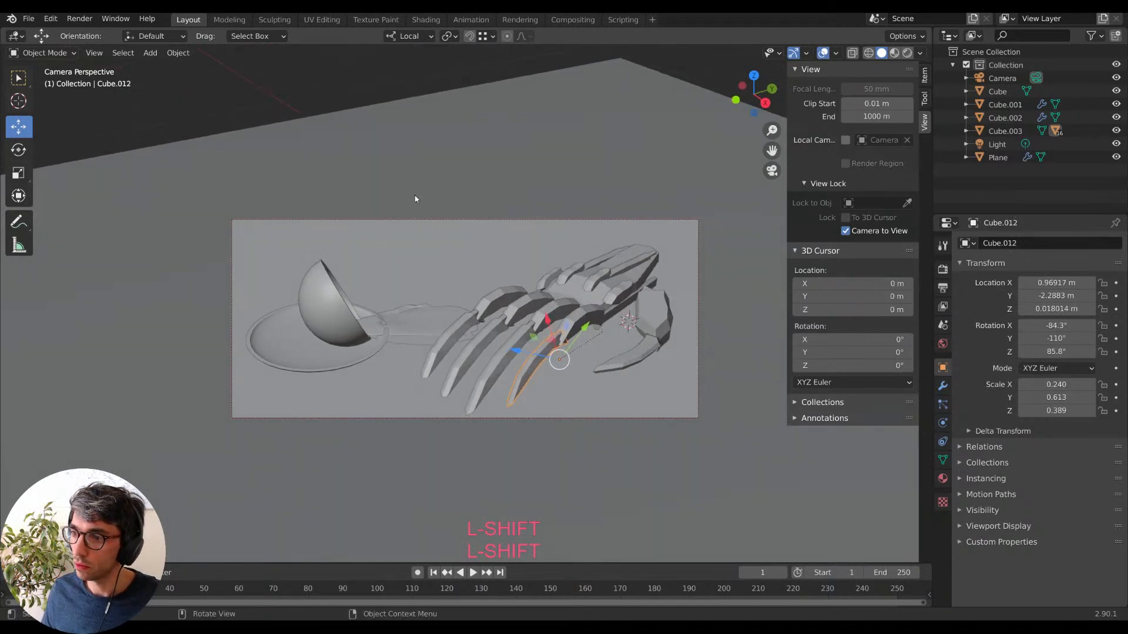
click(578, 359)
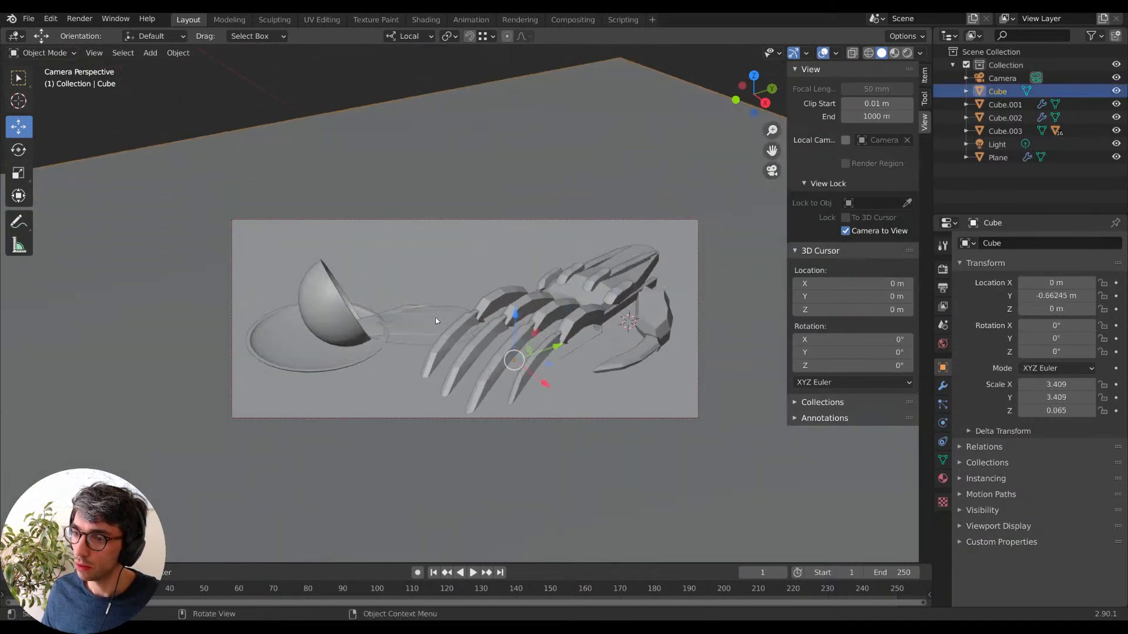
Select the spilled liquid beside the cup, pull the camera back, and give the liquid a new material with a brown base color.
click(435, 312)
middle_drag(444, 259, 460, 276)
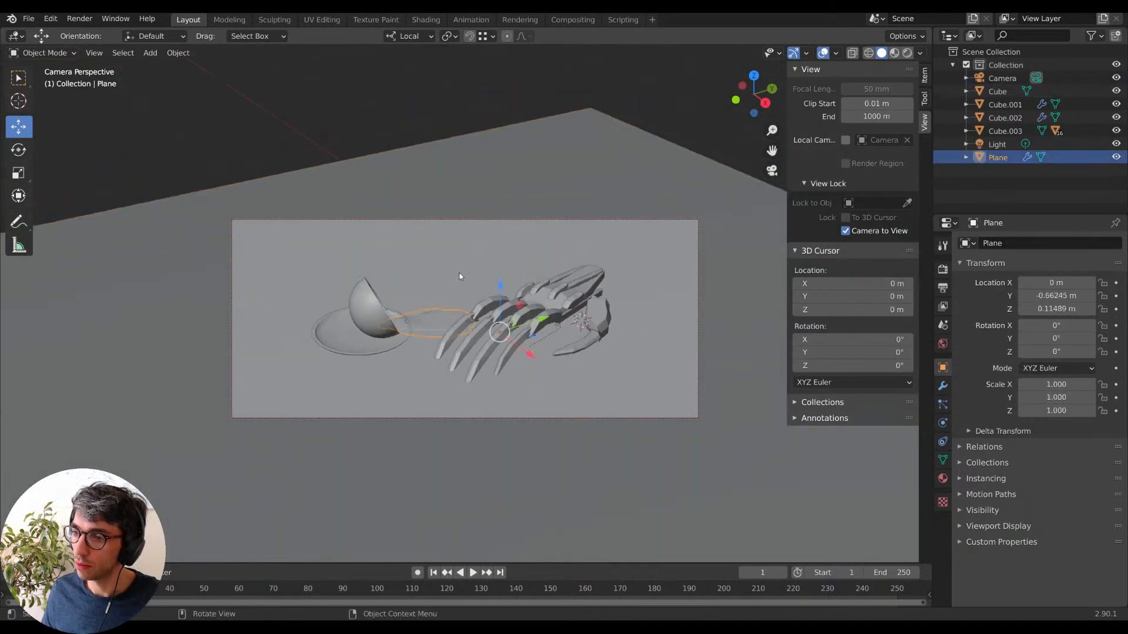
click(943, 478)
click(1020, 299)
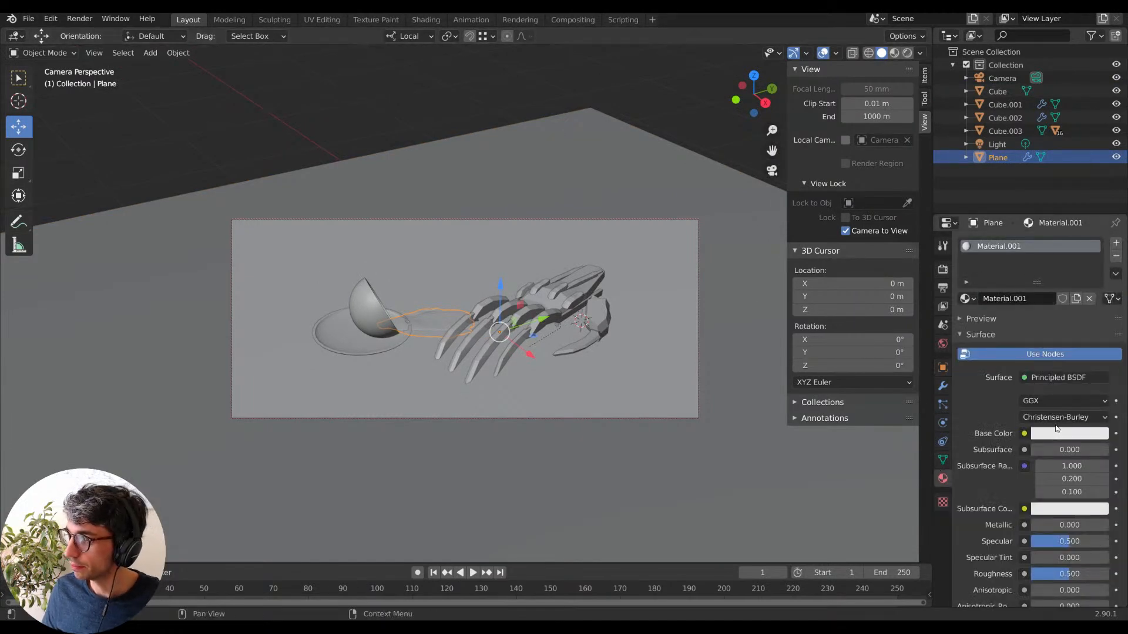
click(1057, 433)
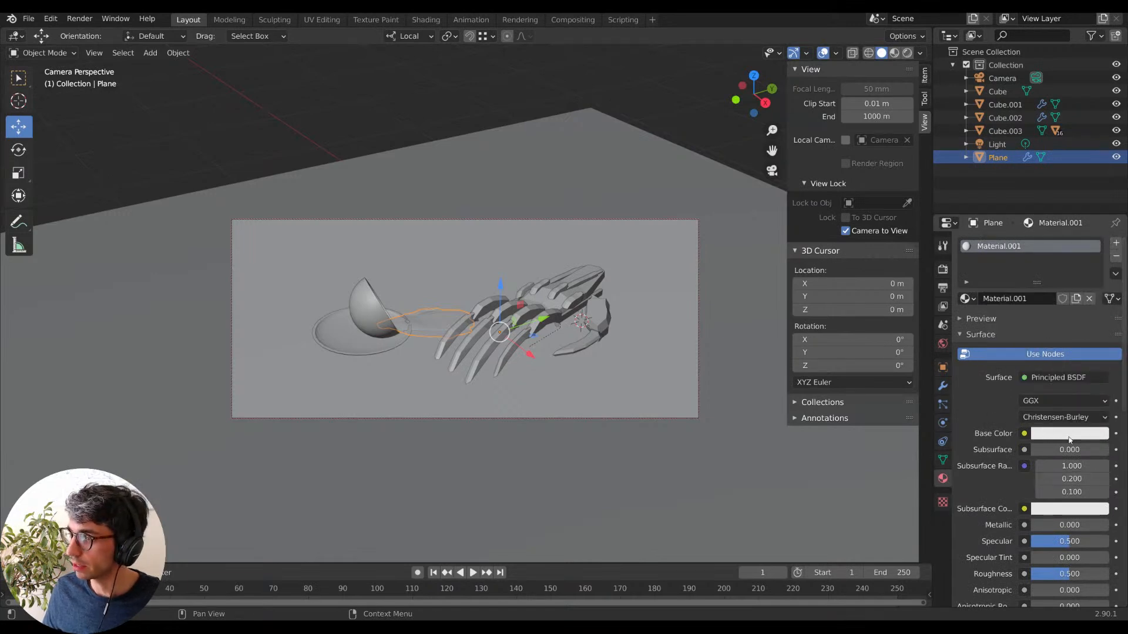
click(1076, 433)
drag(1097, 291, 1098, 305)
click(1036, 316)
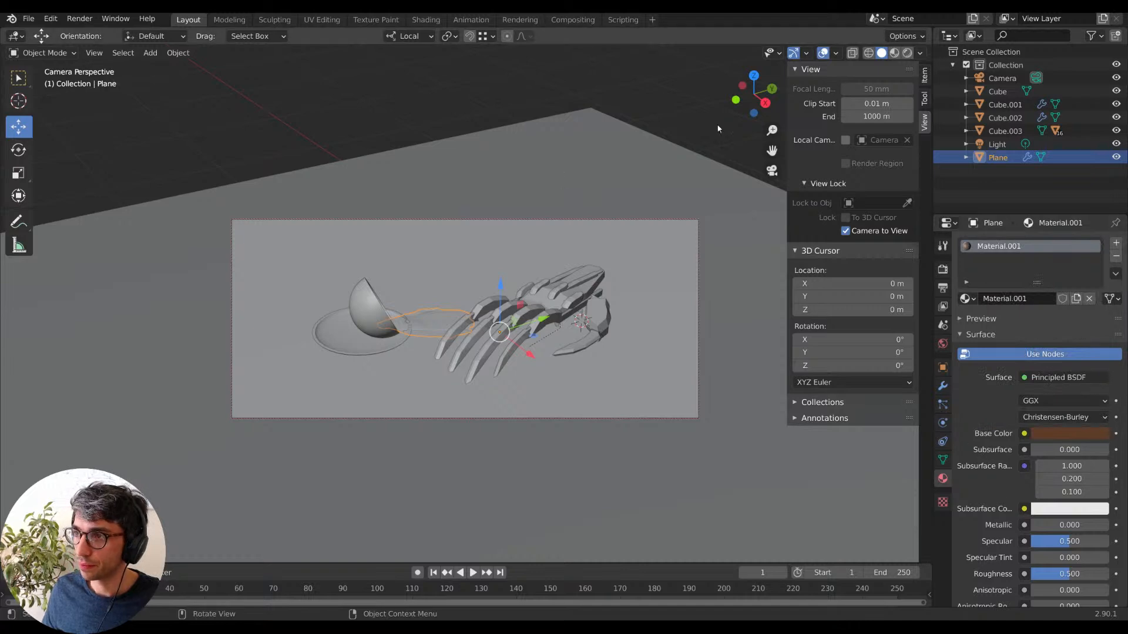
In rendered shading, set the liquid's roughness to 0.084 and specular to 0.899, and darken its base color to very dark brown.
click(906, 54)
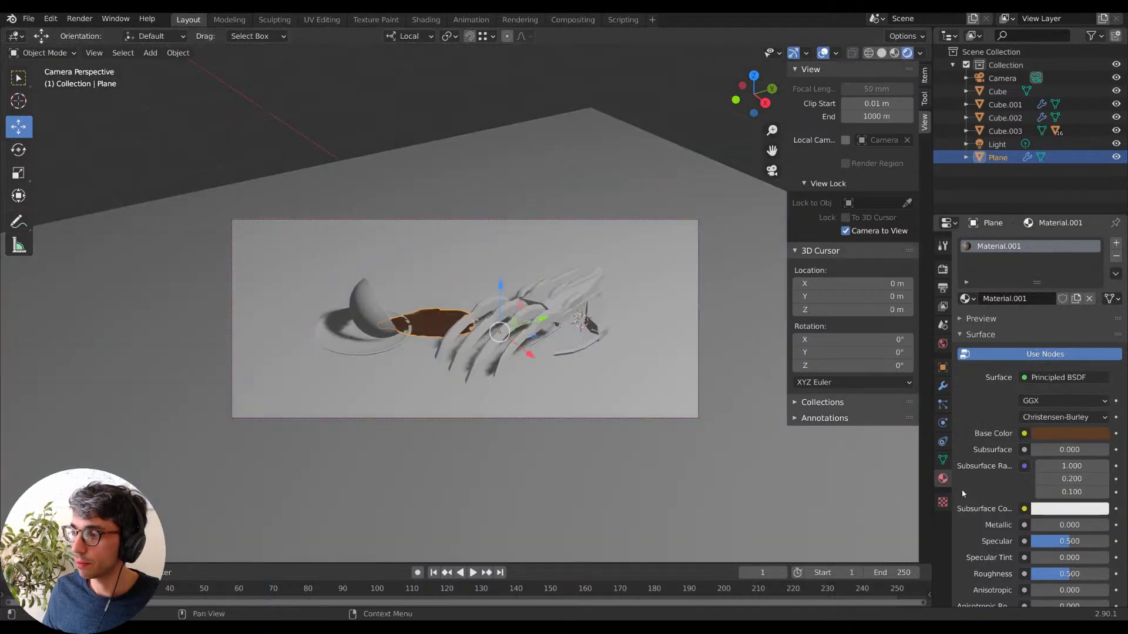
scroll(973, 443, down, 10)
scroll(973, 443, up, 5)
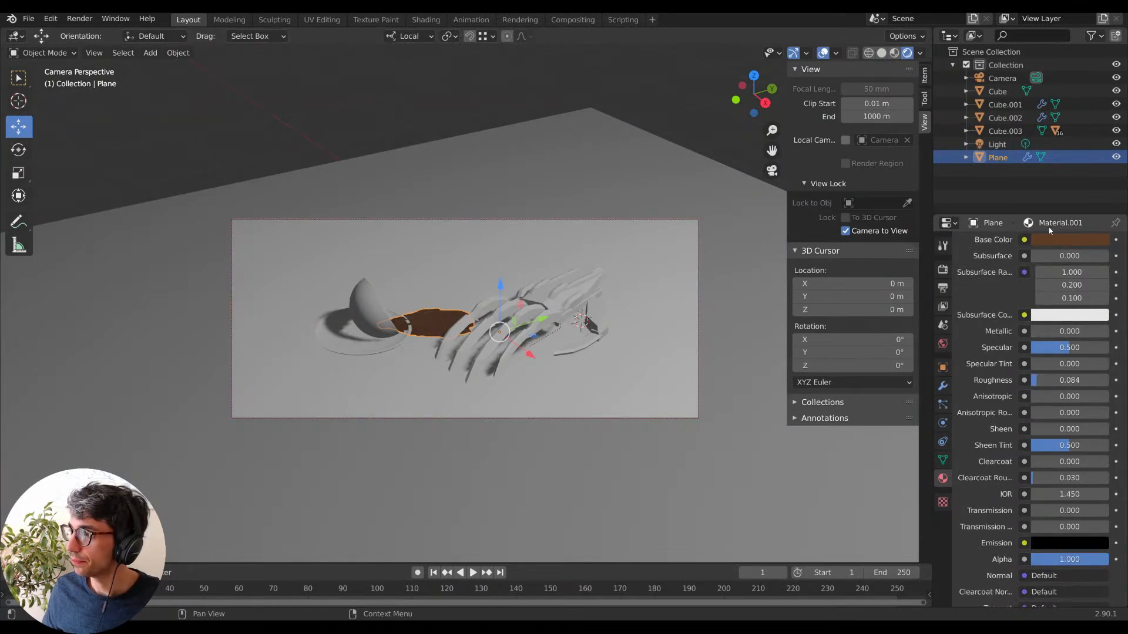
click(1061, 240)
drag(1095, 127, 1099, 132)
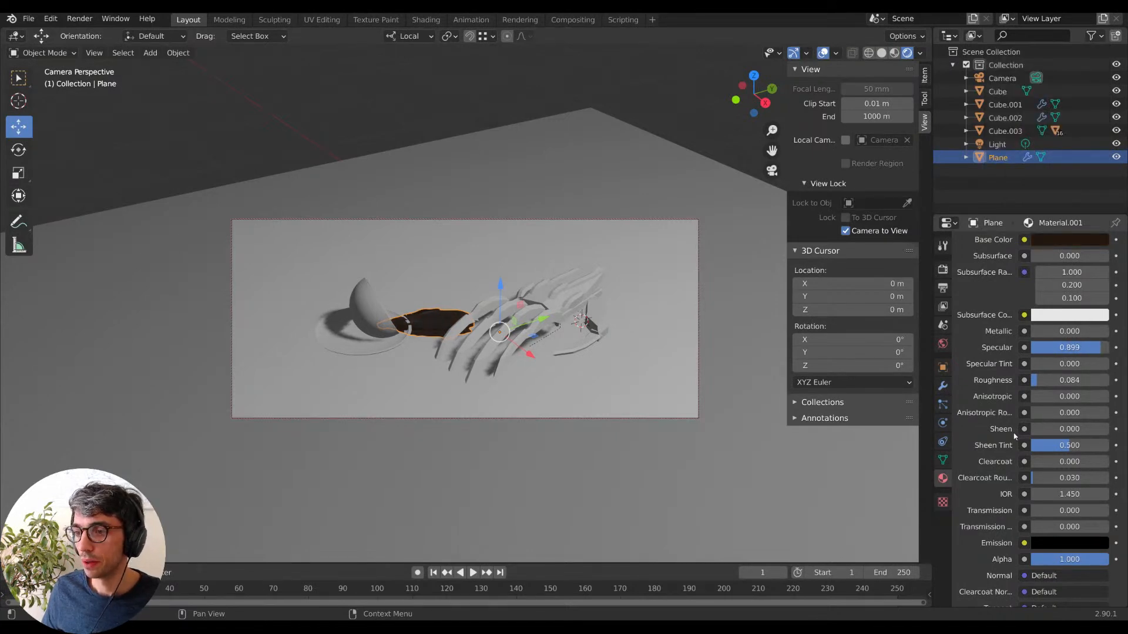
Select the tilted cup and give it a new material with a light cream base color.
click(393, 319)
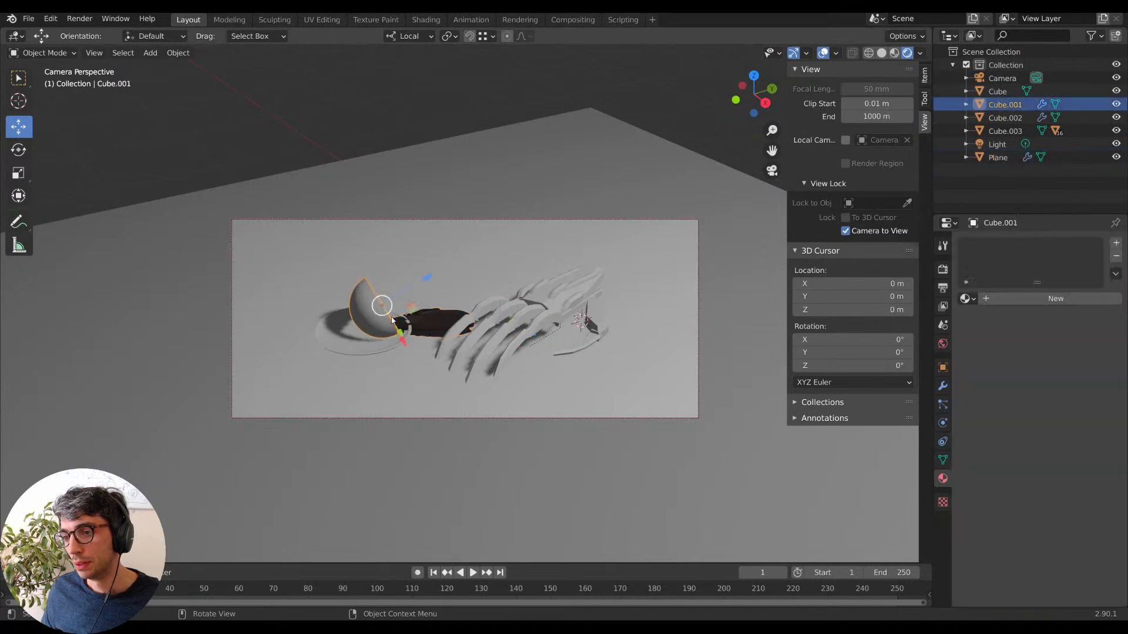
click(1034, 299)
click(1064, 436)
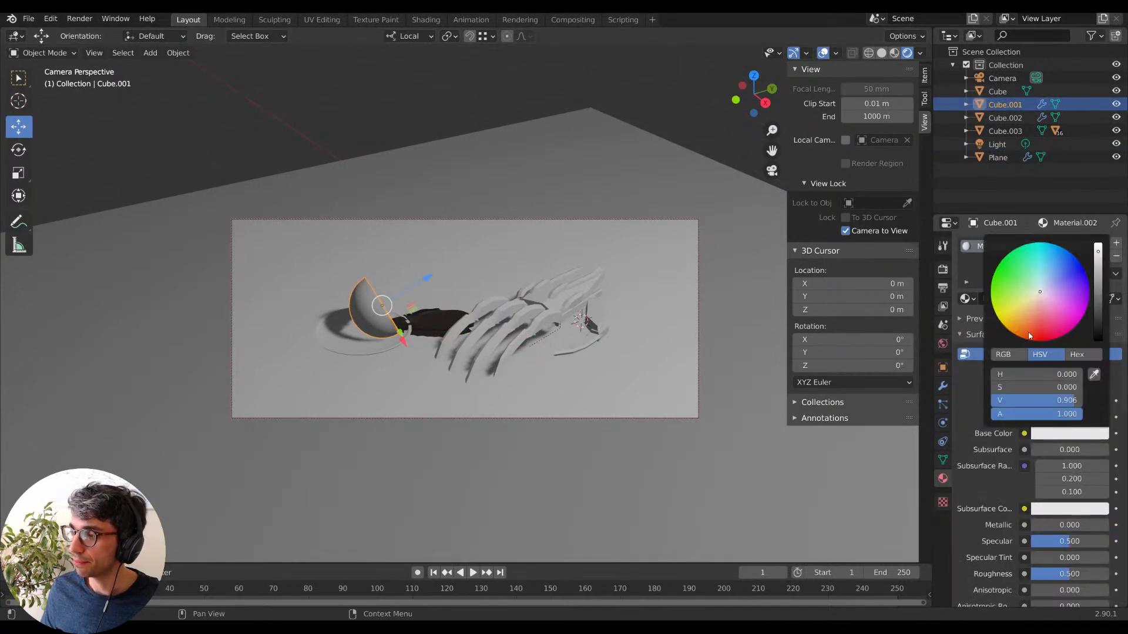
drag(1096, 268, 1098, 259)
mouse_move(1042, 305)
mouse_down()
mouse_move(1049, 286)
mouse_move(1038, 300)
mouse_up()
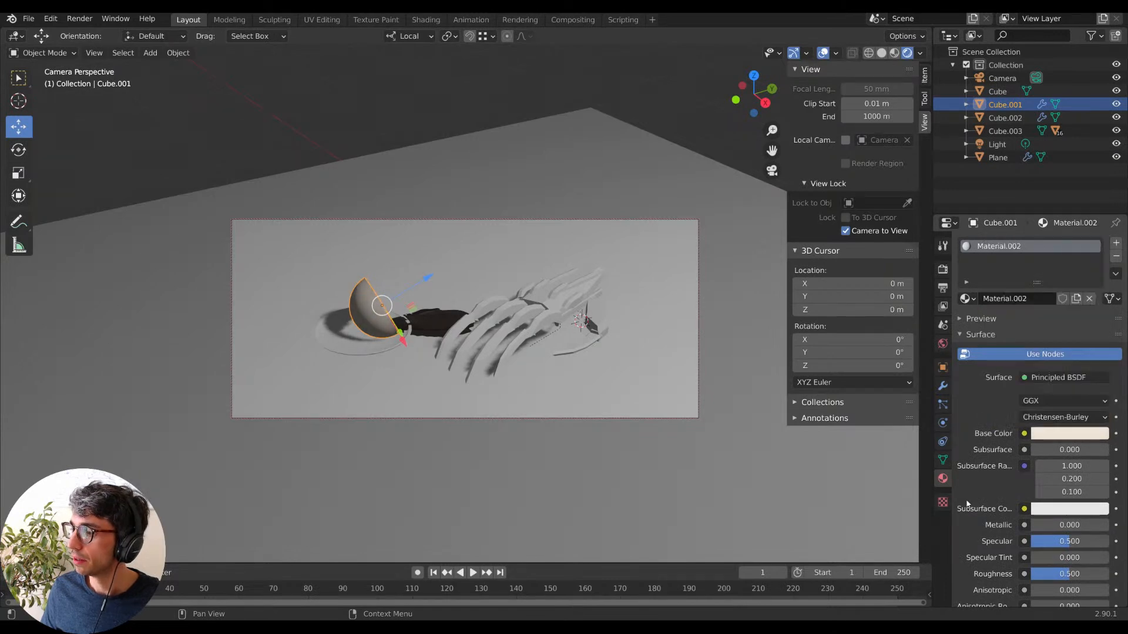
Set the cup material's specular to 0.742 and roughness to 0.169, and assign that same material, Material.002, to the saucer.
scroll(1013, 512, down, 3)
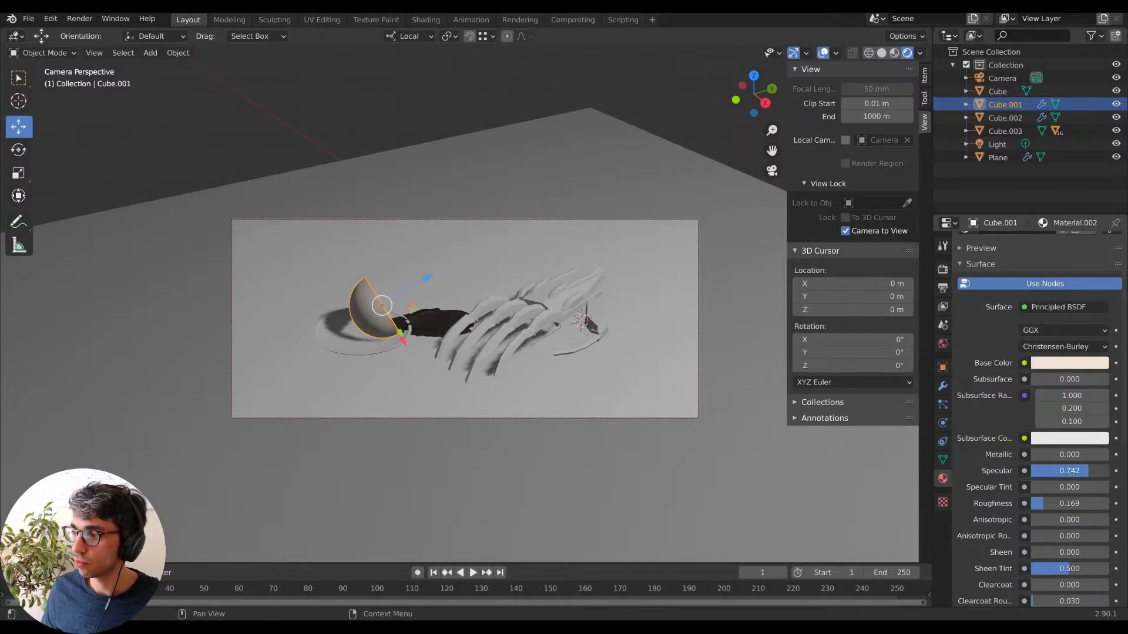
scroll(972, 468, down, 4)
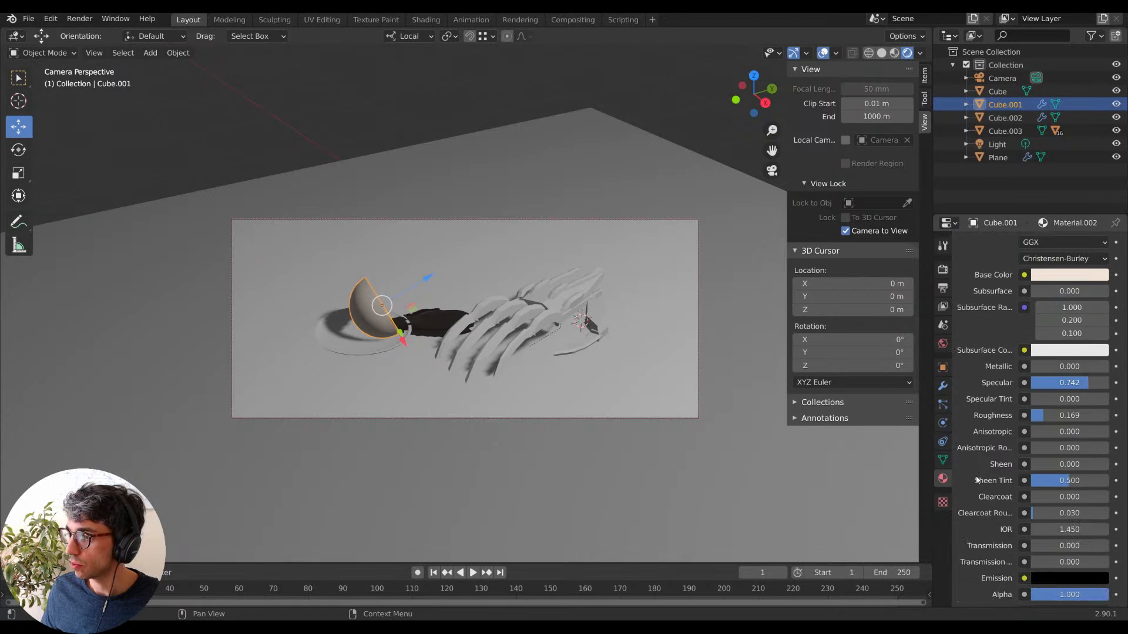
scroll(977, 479, down, 2)
click(348, 347)
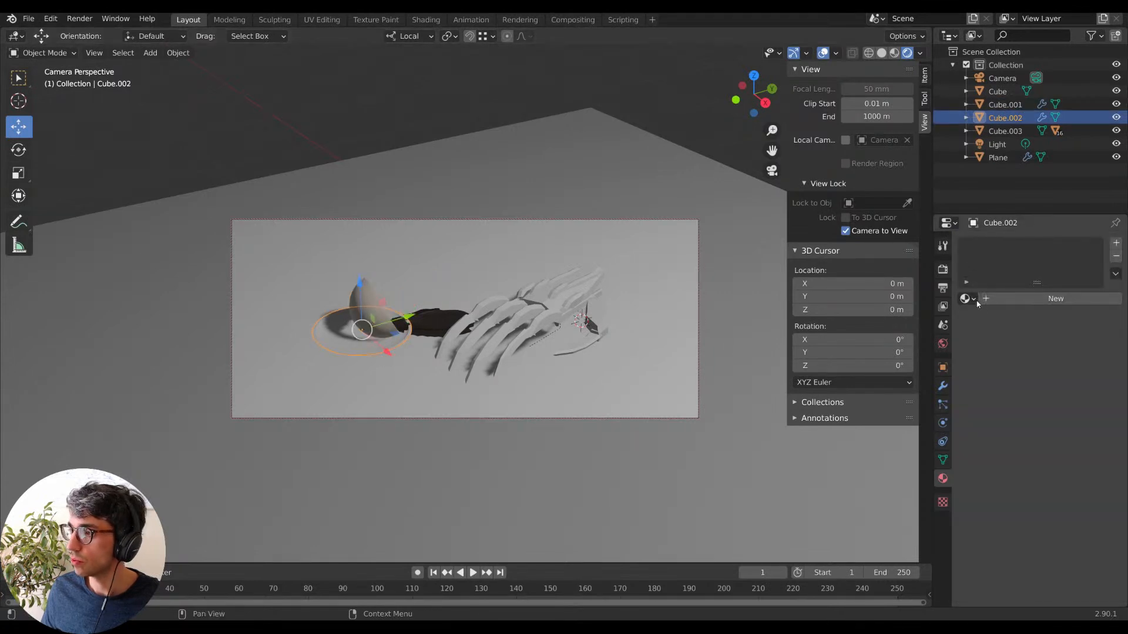
click(965, 298)
click(841, 344)
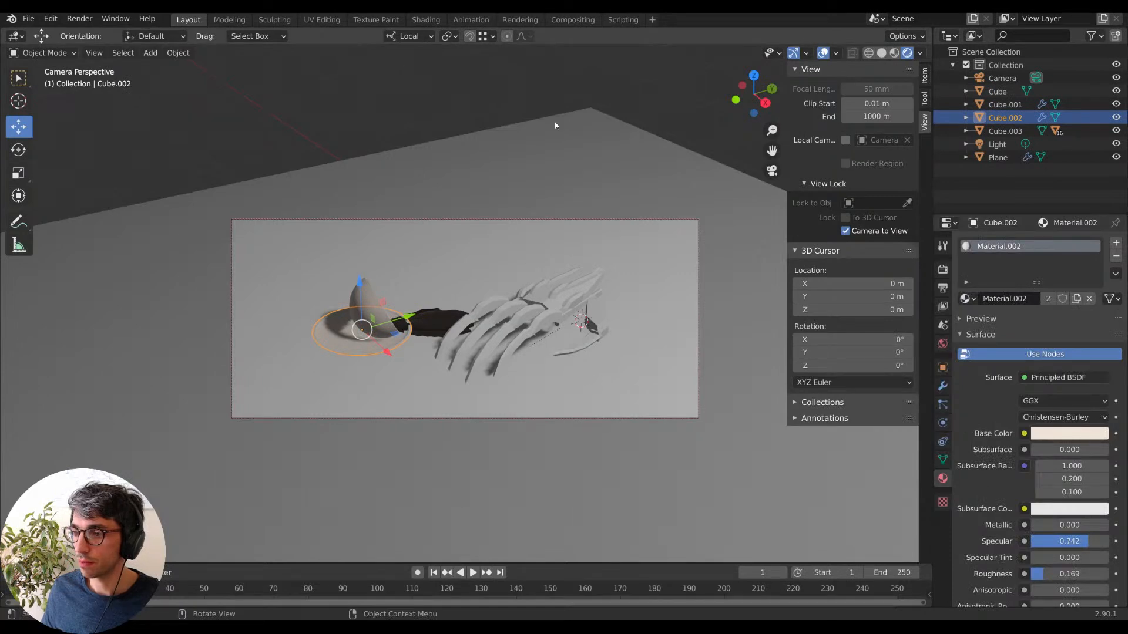
Select the large ground slab and enable Bloom and Screen Space Reflections for the Eevee render.
click(483, 335)
click(481, 335)
click(598, 354)
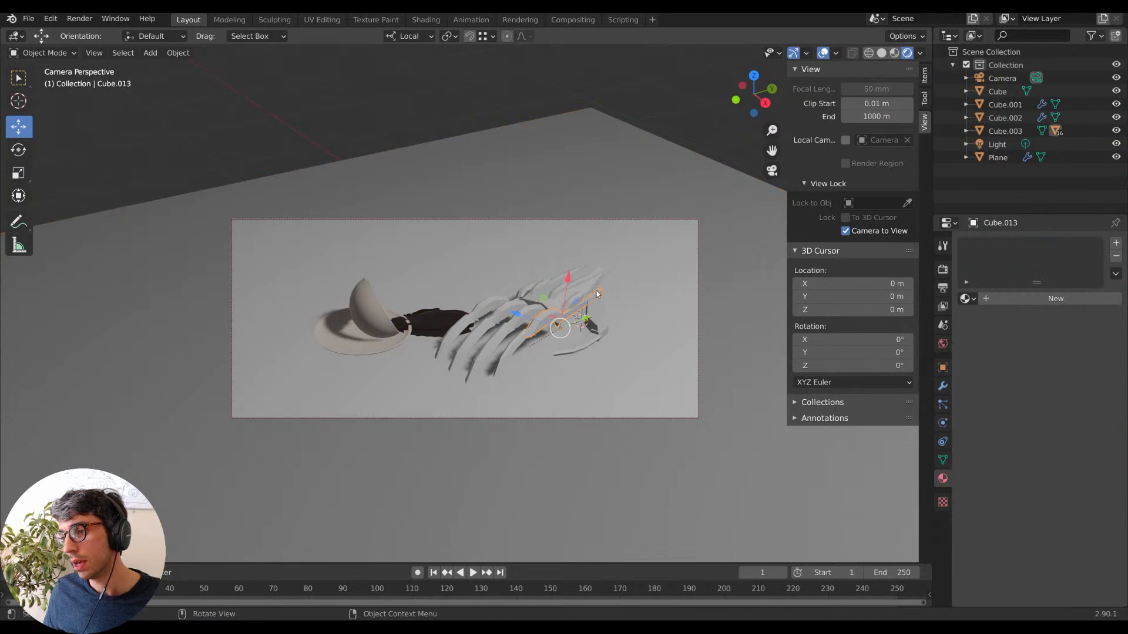
click(637, 352)
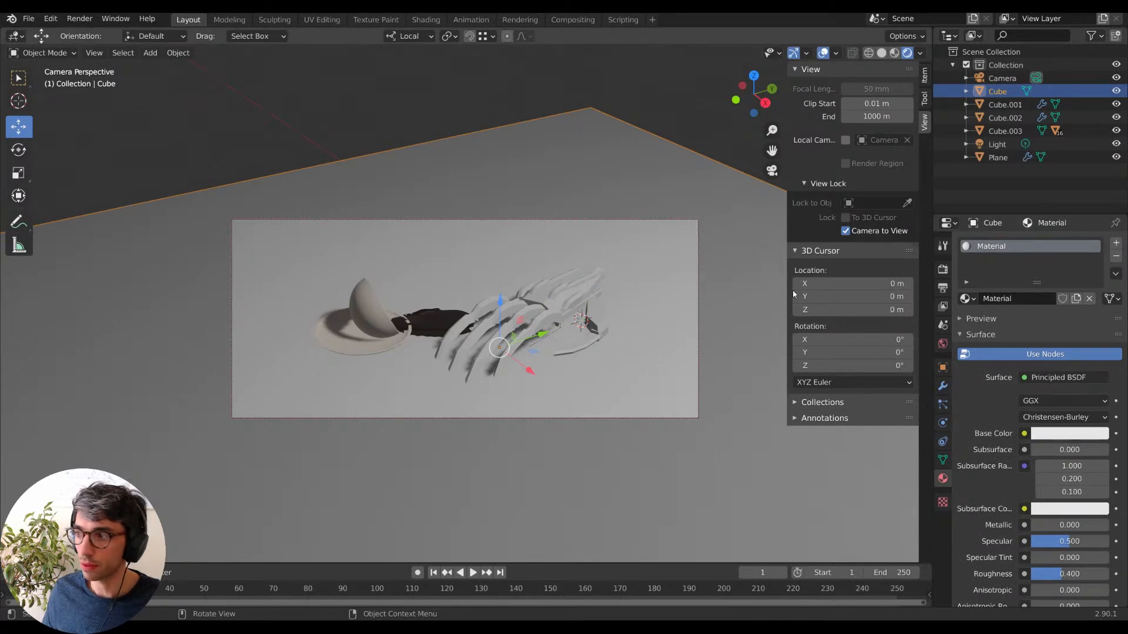
click(942, 271)
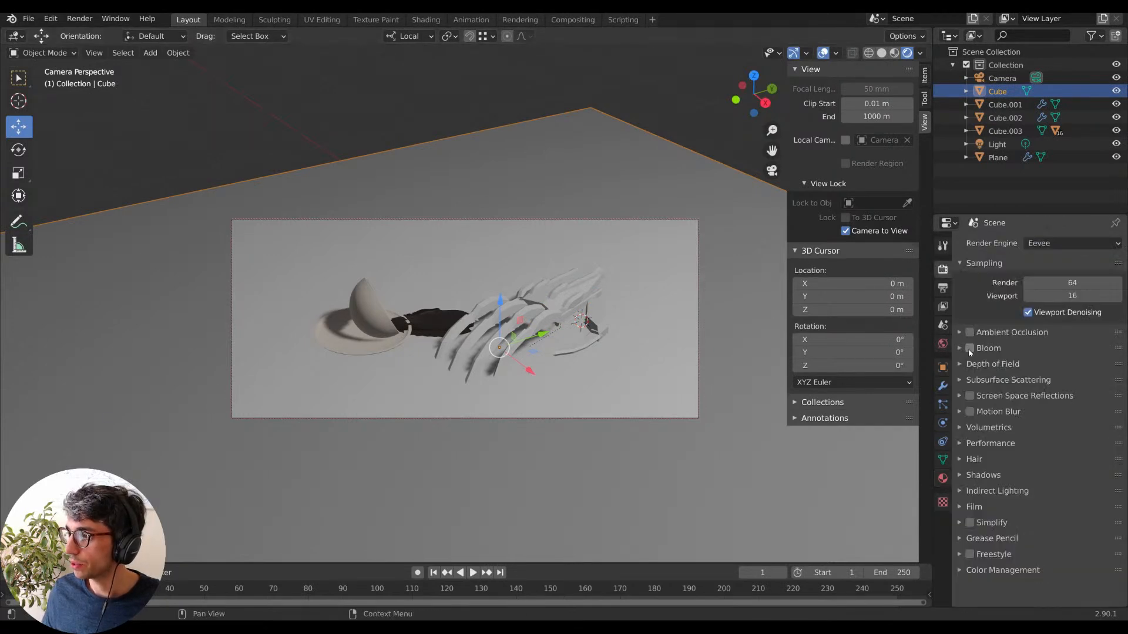
click(970, 397)
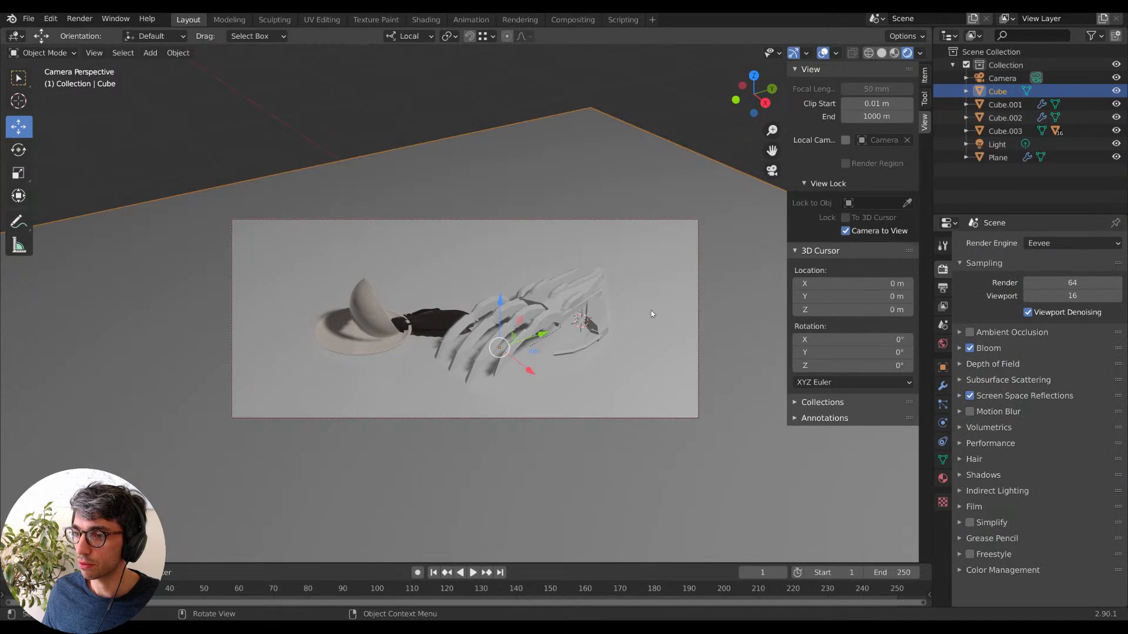
click(943, 479)
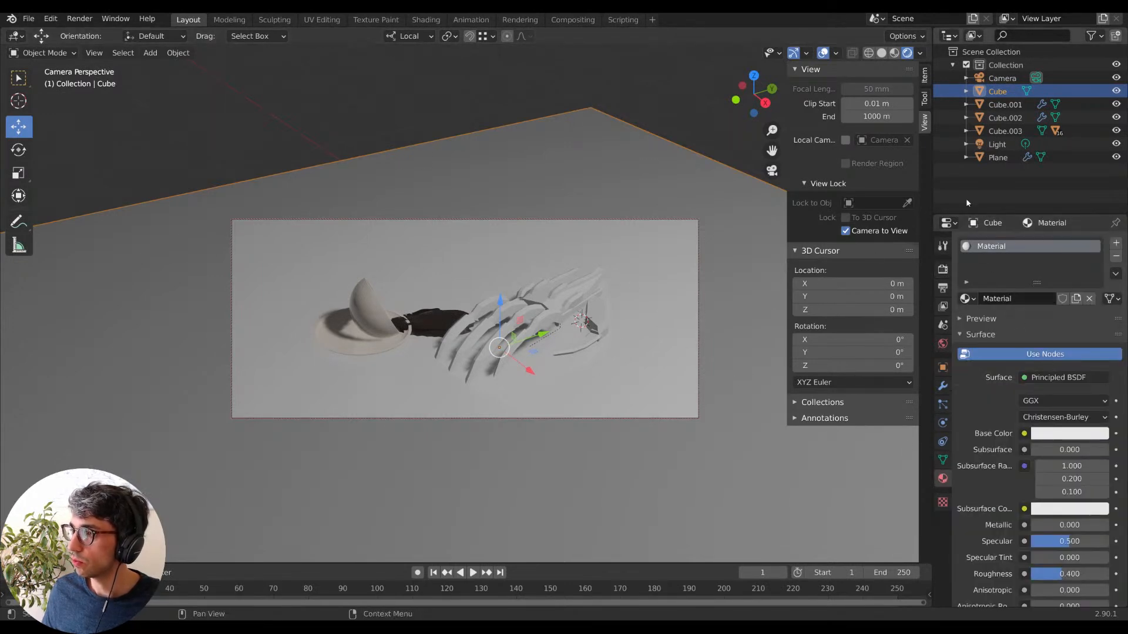
click(742, 86)
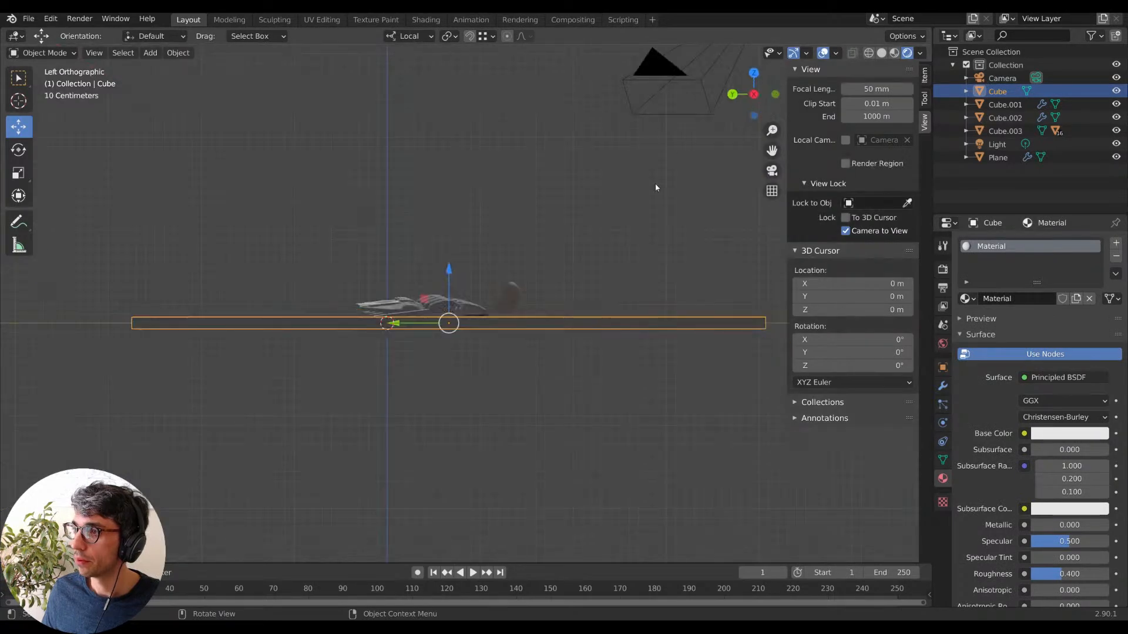
middle_drag(655, 184, 638, 207)
key(KP_0)
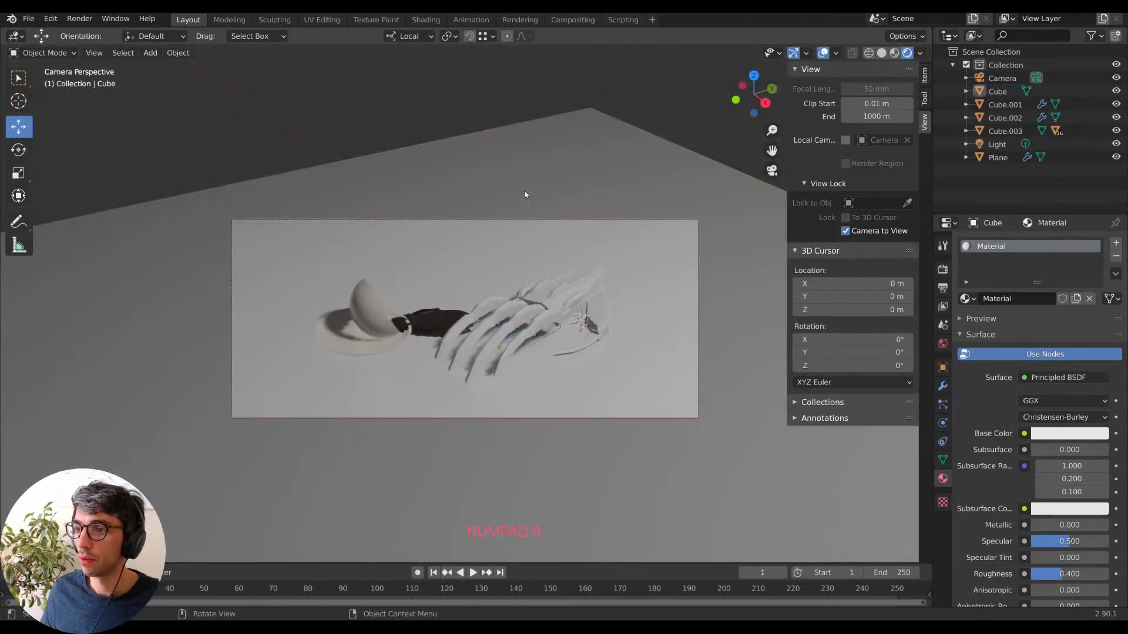
scroll(986, 522, down, 3)
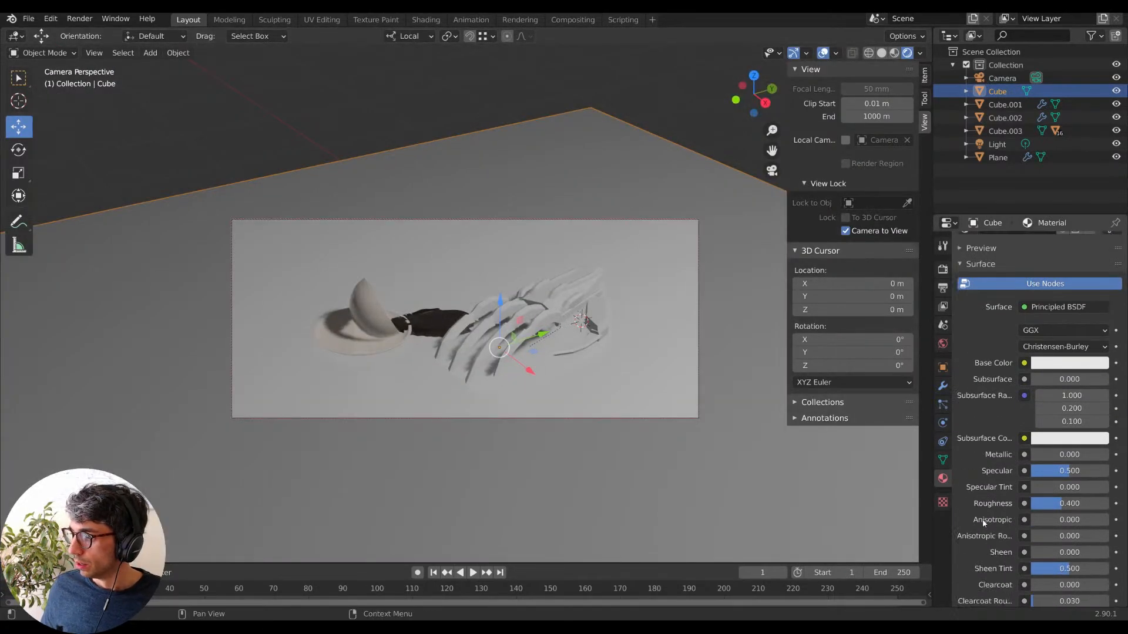
Split the 3D view in two, turn the new area into a Shader Editor for the slab's material, and hide the 3D view's sidebar.
drag(3, 560, 526, 505)
click(14, 38)
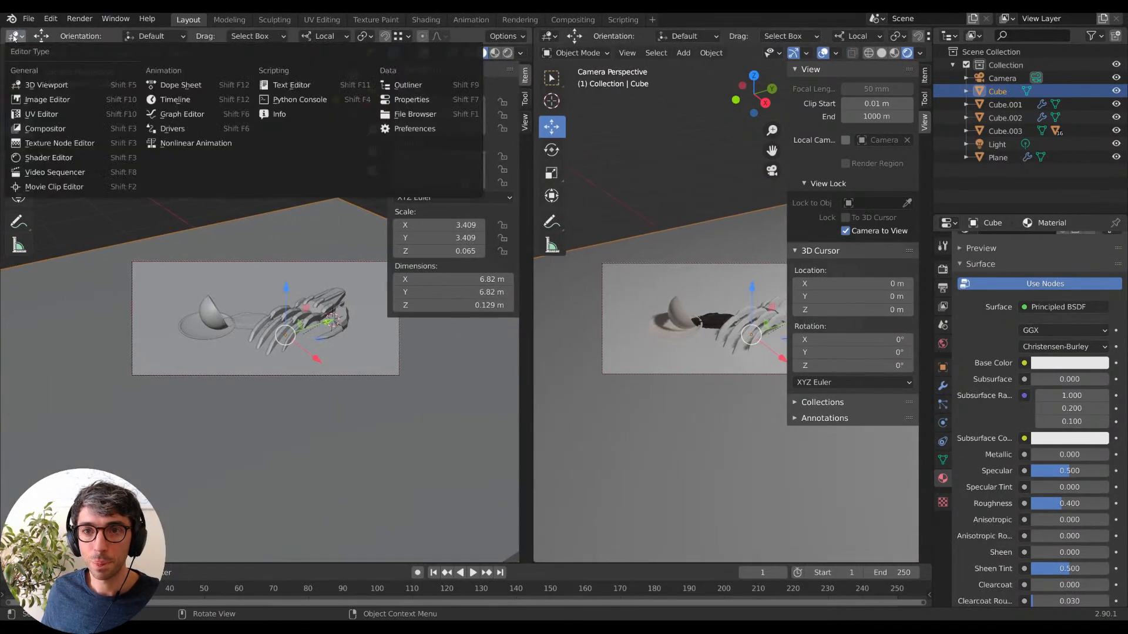
click(49, 158)
scroll(218, 341, up, 1)
shift+middle_drag(217, 341, 239, 303)
scroll(184, 365, up, 2)
shift+middle_drag(185, 365, 238, 324)
scroll(137, 311, up, 3)
shift+middle_drag(109, 255, 197, 251)
click(152, 265)
scroll(151, 267, down, 2)
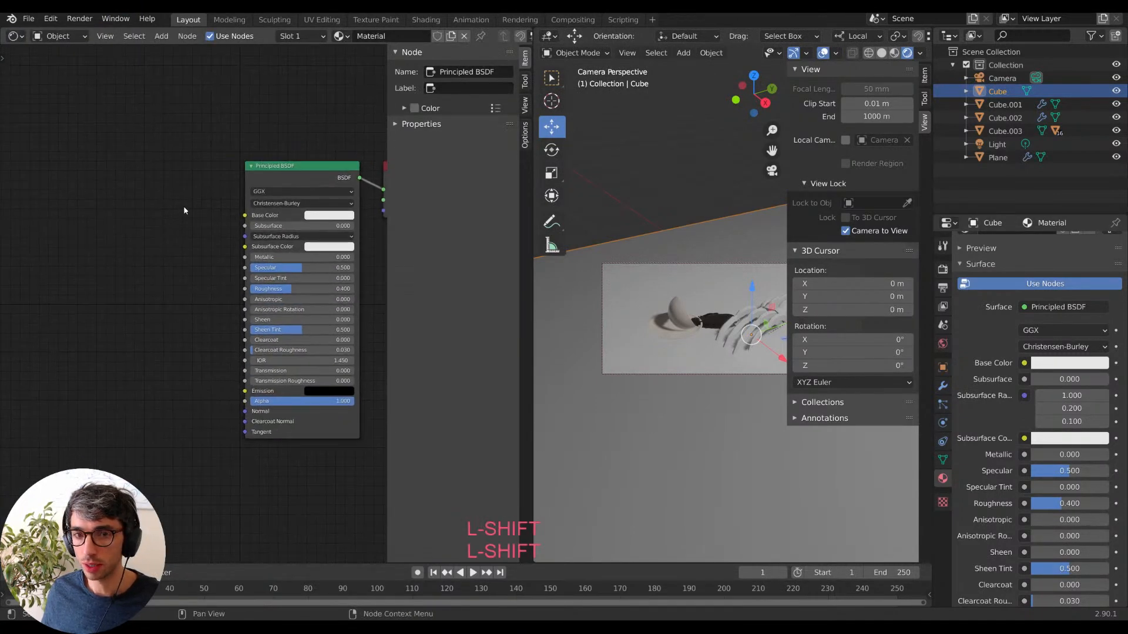
shift+middle_drag(188, 200, 128, 239)
key(n)
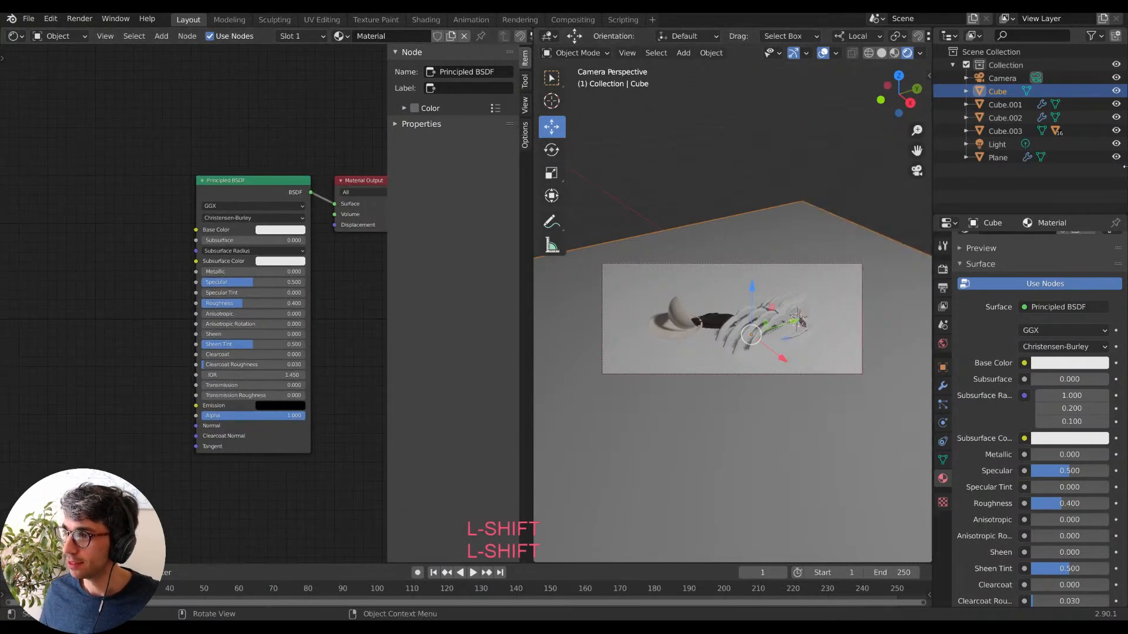
scroll(187, 283, up, 3)
Add a Musgrave Texture node to the slab's material and place it before the Principled BSDF node.
key(shift+a)
click(100, 259)
text(musgrave)
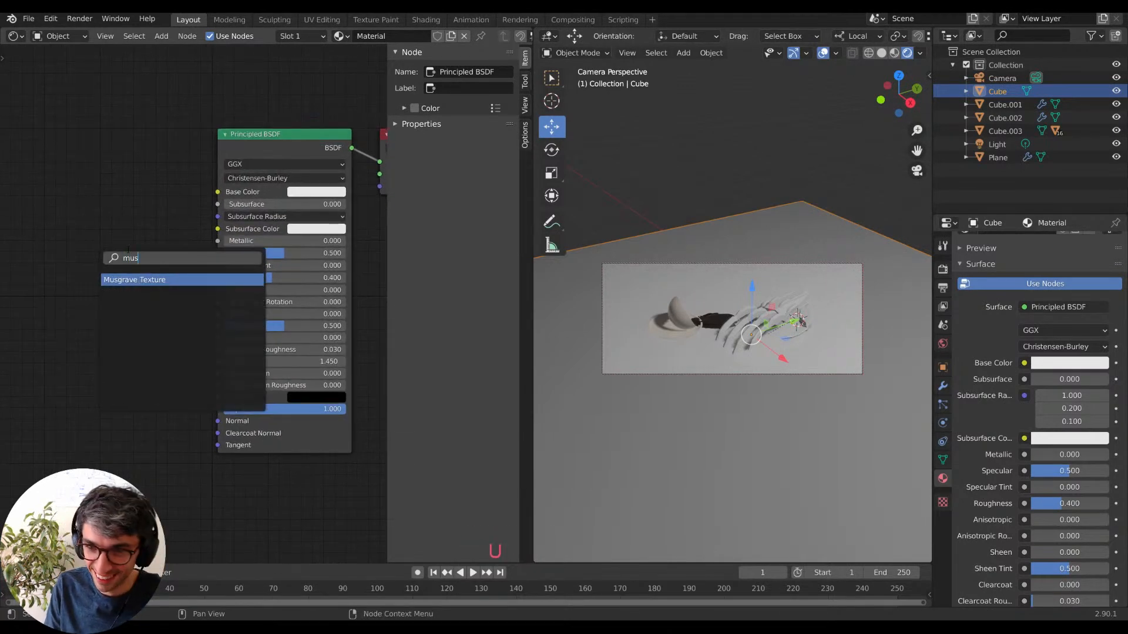
key(Return)
click(116, 239)
middle_drag(124, 238, 159, 209)
click(178, 249)
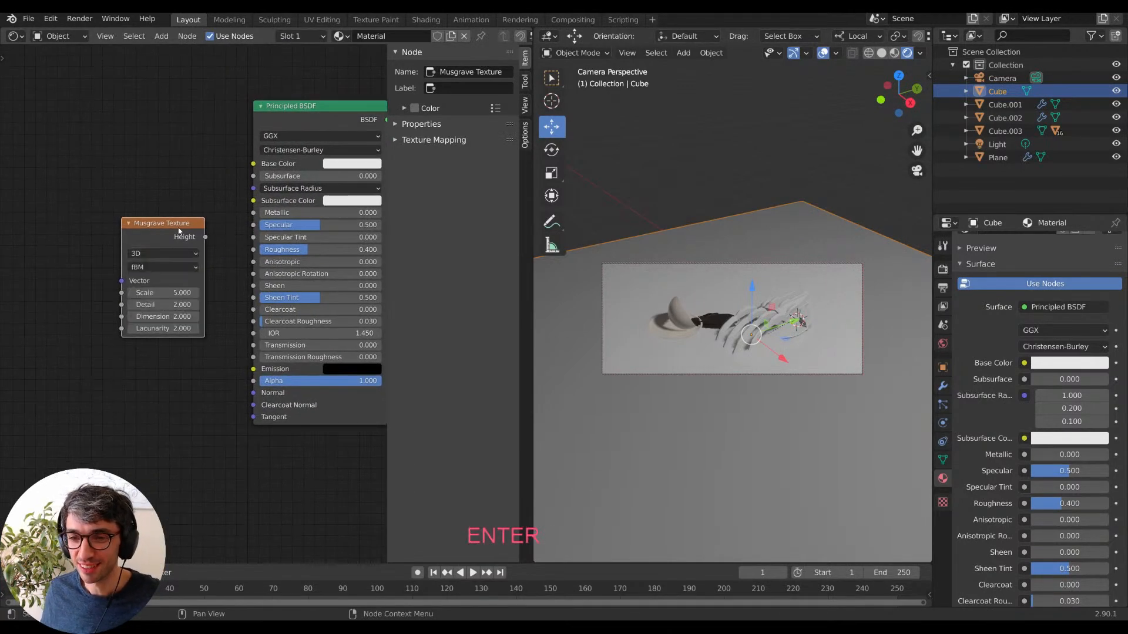
drag(175, 227, 111, 253)
click(111, 254)
key(g)
click(213, 209)
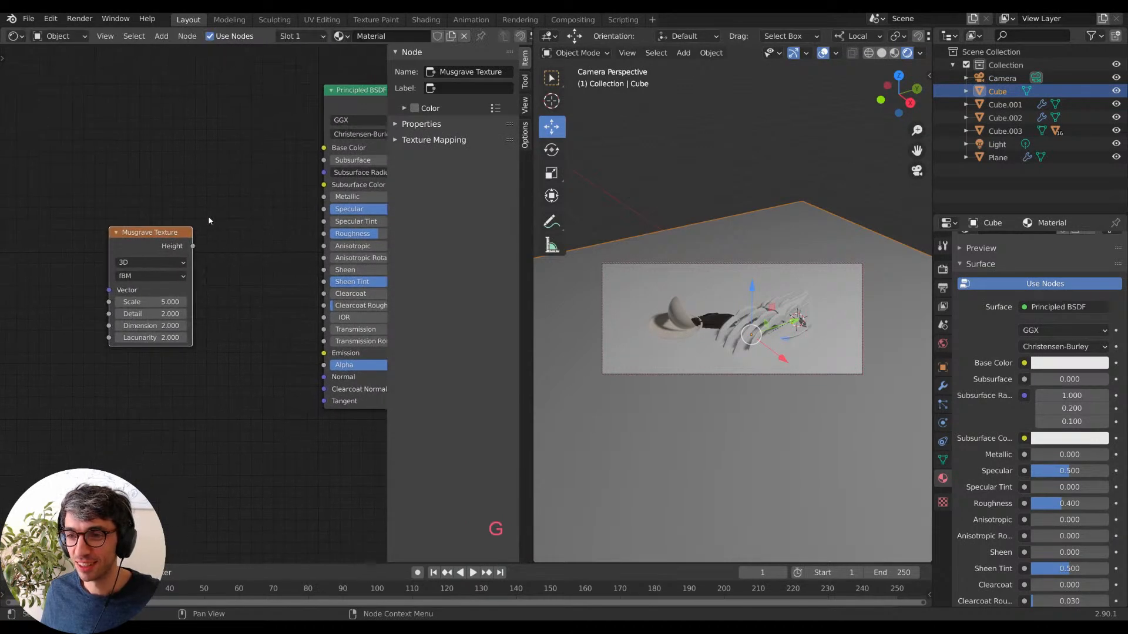
Add a ColorRamp node after the Musgrave Texture and connect the texture's Height to the ramp's Fac input.
key(shift+a)
text(col)
key(Down)
key(Return)
drag(142, 242, 85, 247)
scroll(85, 247, up, 1)
middle_drag(84, 247, 107, 217)
drag(107, 216, 67, 220)
drag(121, 224, 122, 224)
drag(197, 281, 196, 281)
Connect the ColorRamp's Color output to the Principled BSDF's Roughness input.
middle_drag(299, 180, 217, 182)
drag(217, 182, 166, 188)
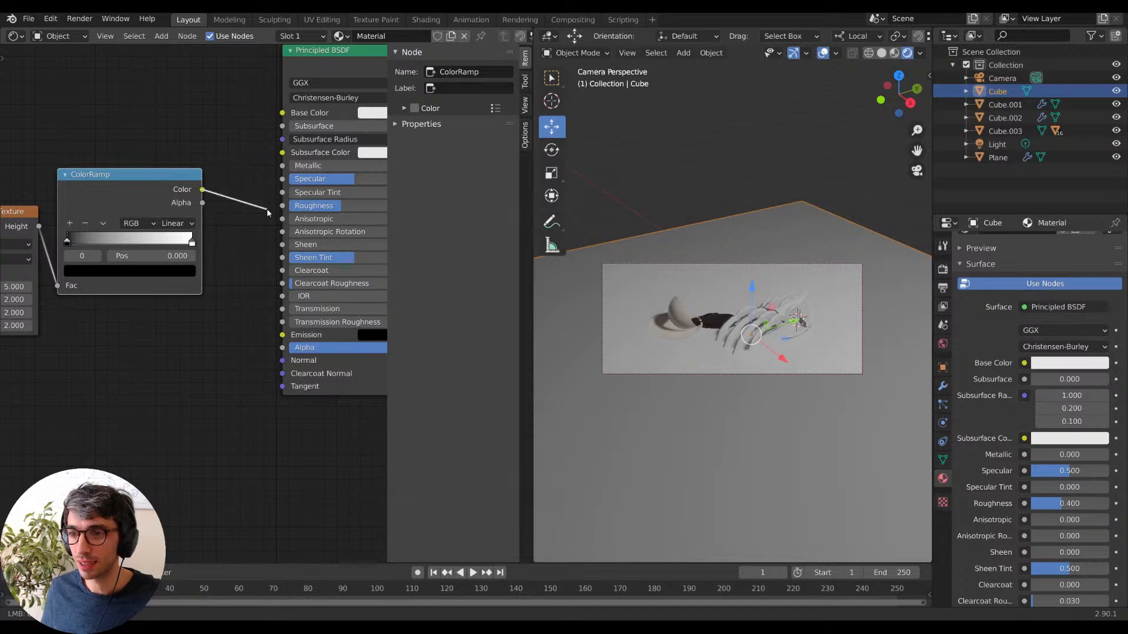
drag(282, 208, 282, 207)
Pull the ColorRamp's stops inward with the light one at 0.736, lift the black stop's value to 0.049, and darken the white stop to gray.
middle_drag(73, 376, 275, 368)
mouse_move(143, 351)
middle_down()
mouse_move(185, 368)
mouse_move(144, 356)
middle_up()
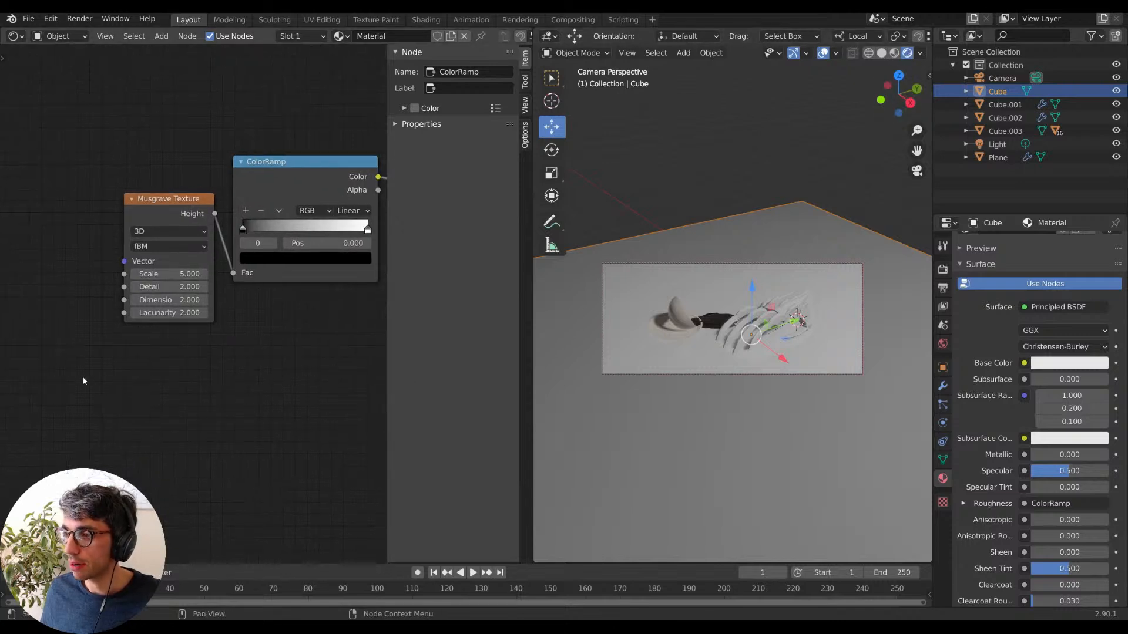
middle_drag(39, 310, 69, 318)
middle_drag(260, 342, 150, 354)
drag(166, 252, 199, 247)
drag(267, 247, 199, 247)
click(224, 278)
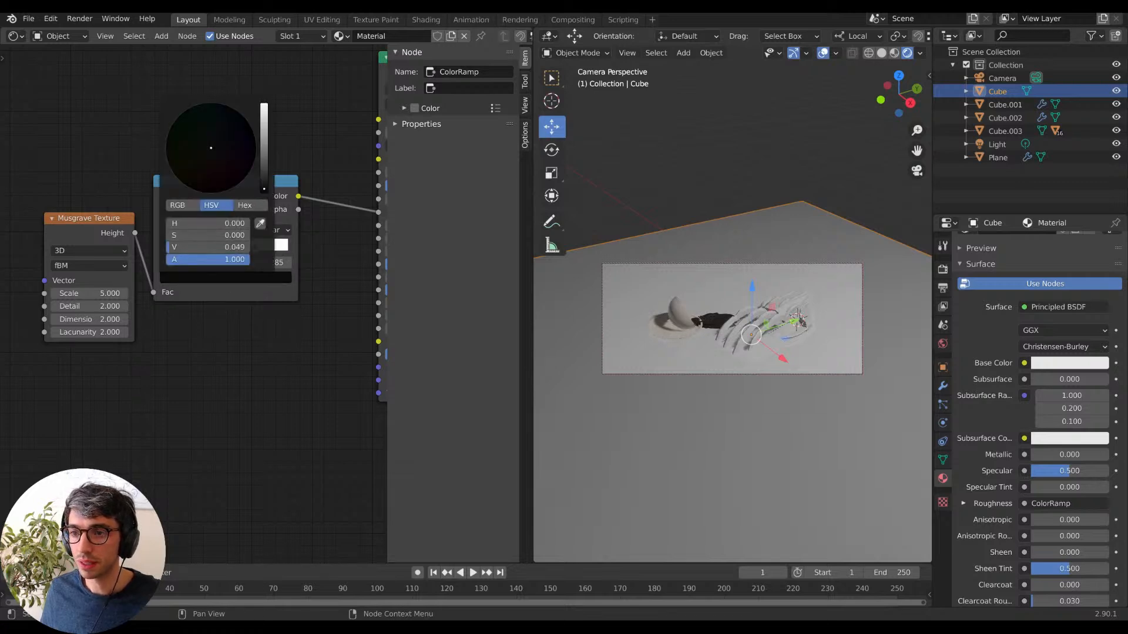
click(254, 249)
click(252, 279)
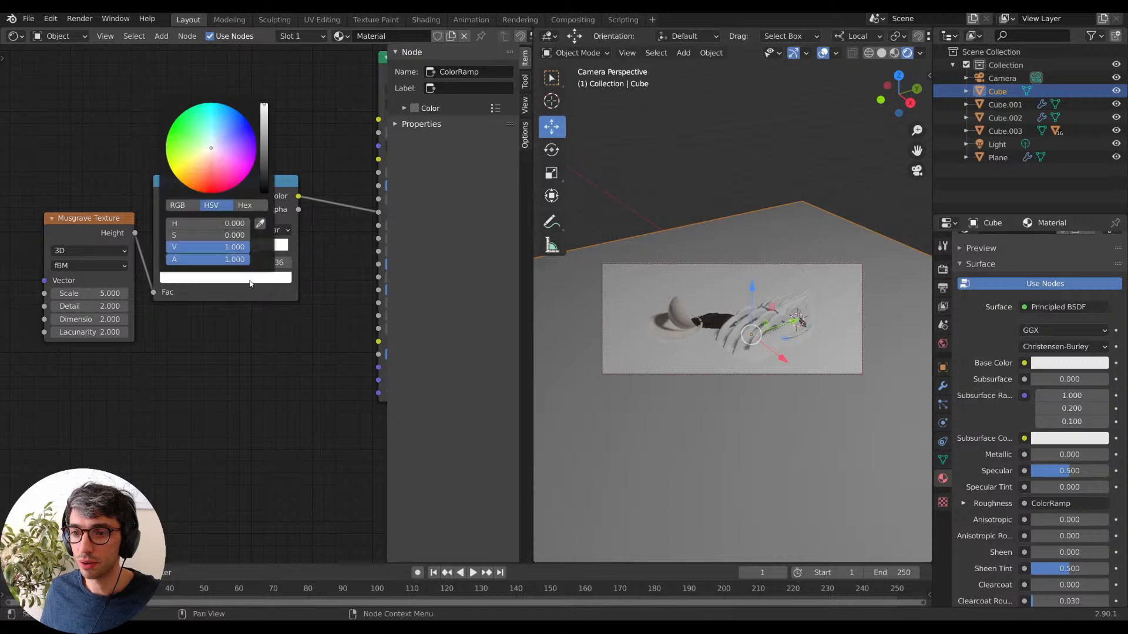
drag(263, 120, 263, 141)
Set the Musgrave Texture's scale to 86.1 and detail to 16, and feed its Vector from a new Texture Coordinate node's Generated output.
middle_drag(30, 413, 152, 414)
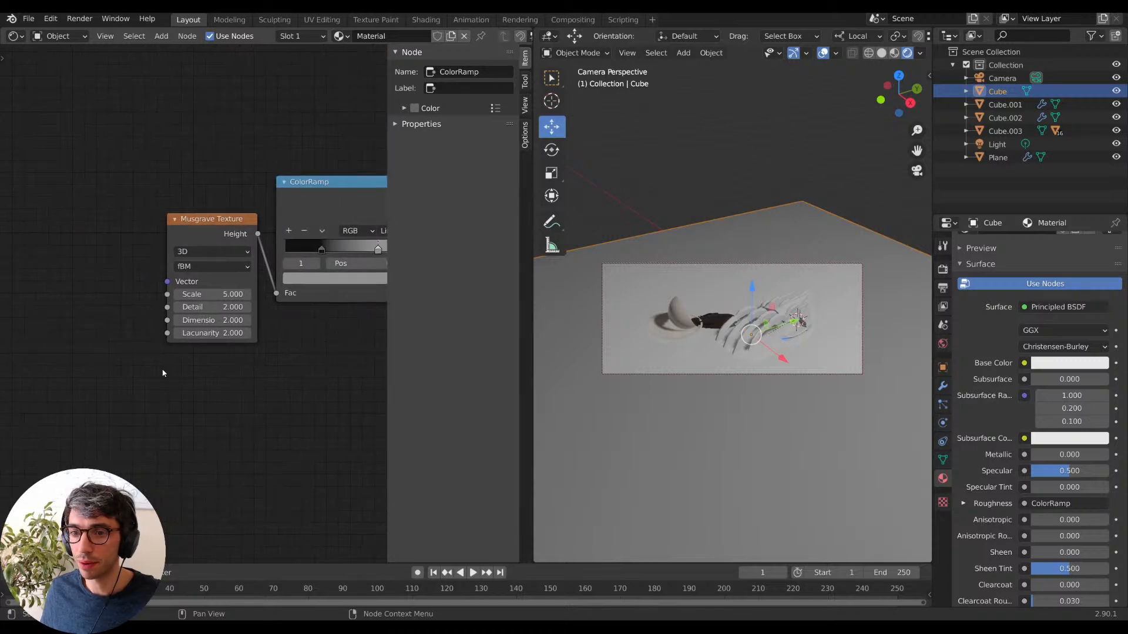
drag(206, 298, 682, 298)
key(shift+a)
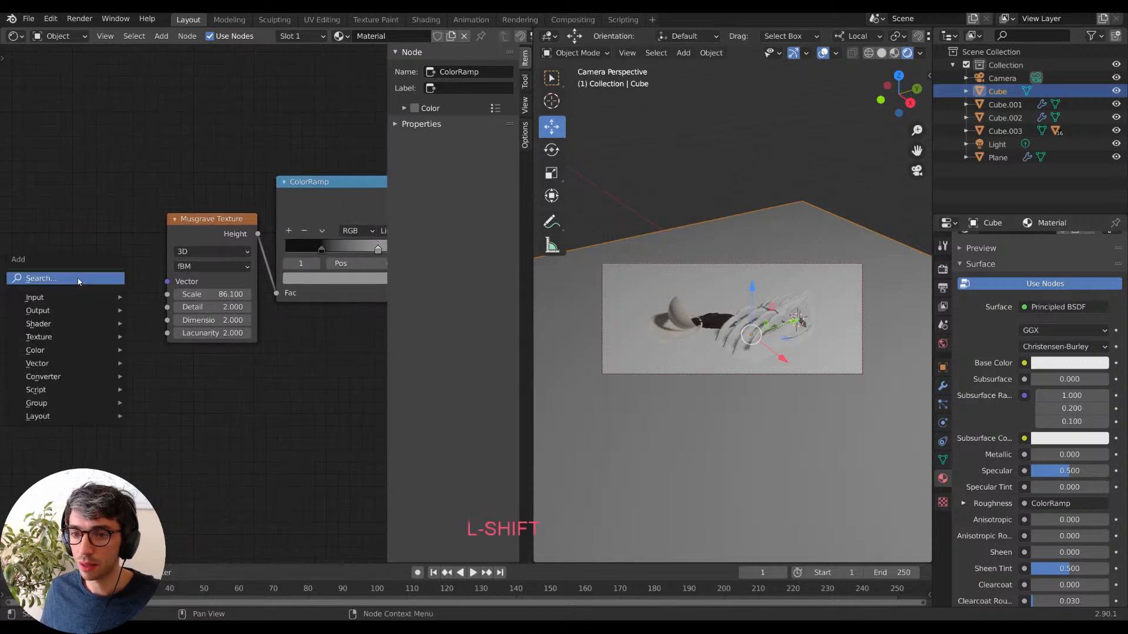
text(tex)
key(Return)
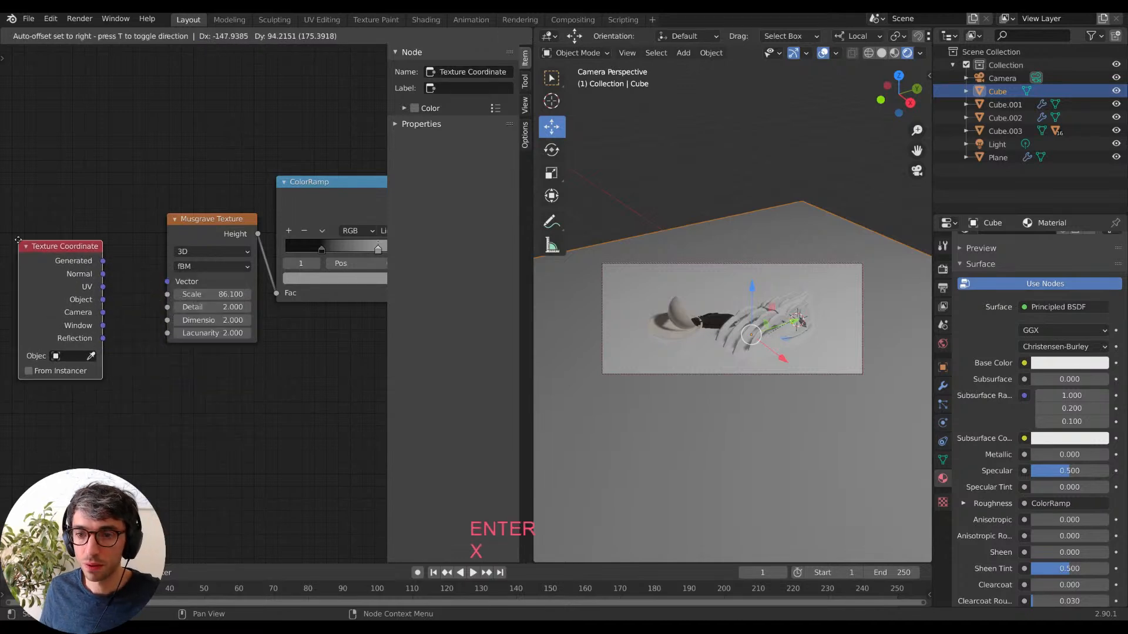
click(17, 241)
drag(102, 261, 262, 306)
Darken the slab's base color to a near-black gray with a value of 0.155.
middle_drag(244, 364, 23, 393)
click(371, 150)
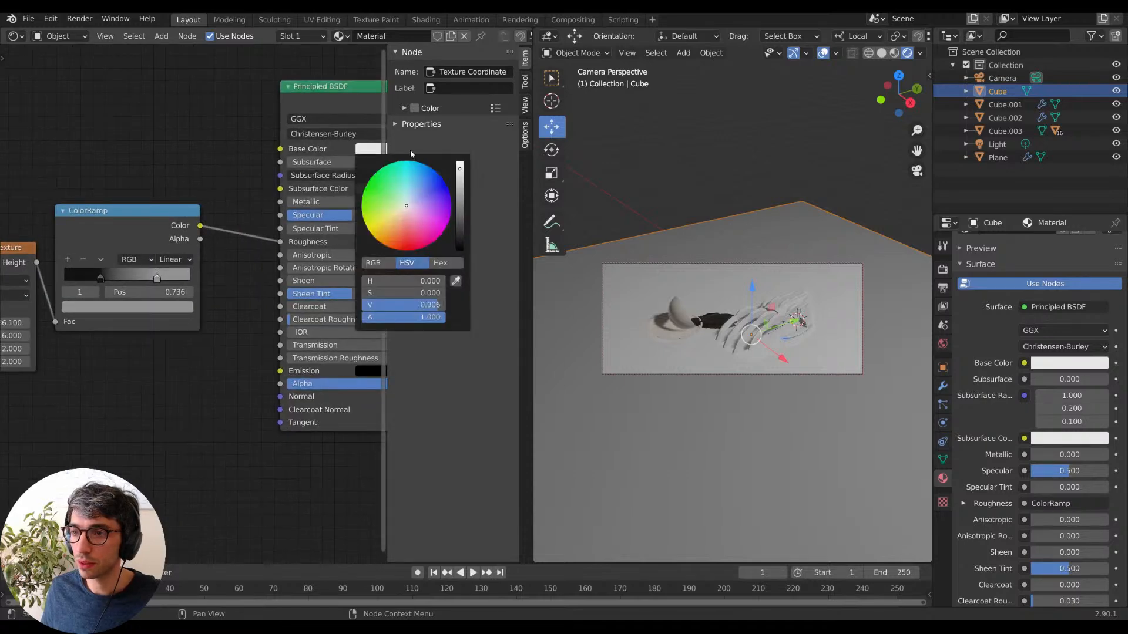
drag(460, 175, 460, 237)
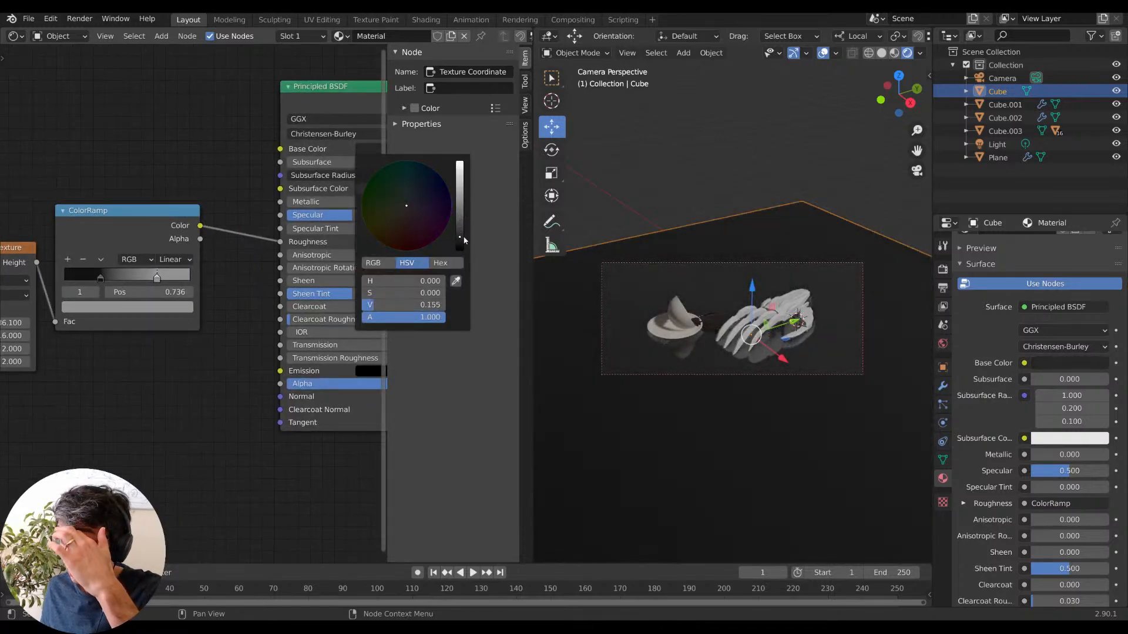
Set the Musgrave Texture's scale to 2.1, detail to 2.1 and dimension to 2.9.
middle_drag(57, 388, 260, 350)
drag(197, 285, 186, 285)
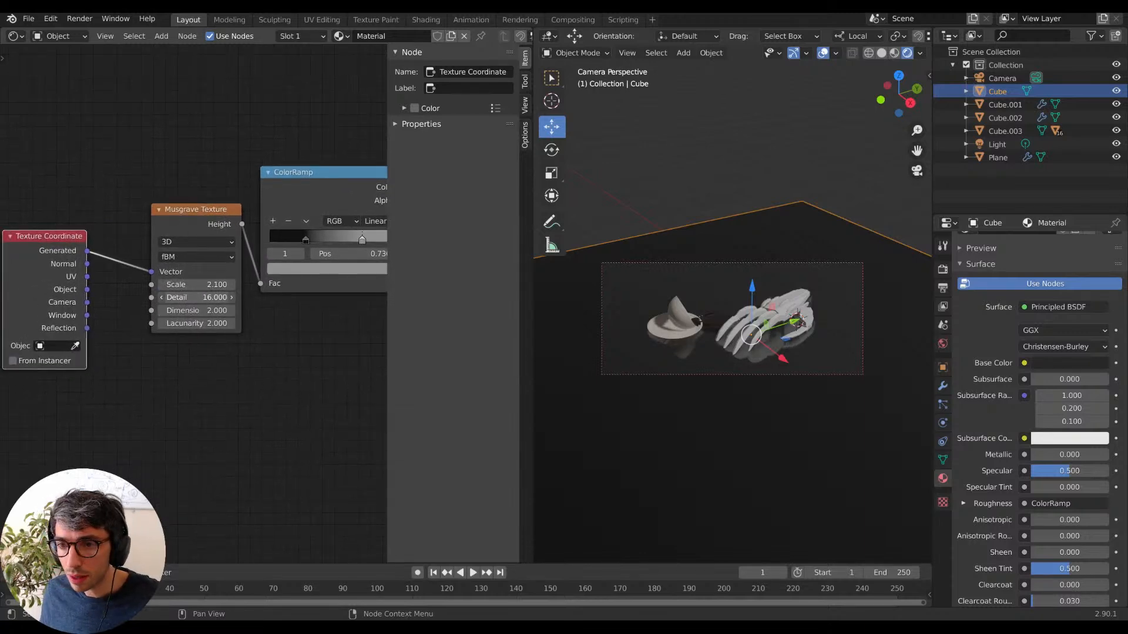
mouse_move(196, 298)
mouse_down()
mouse_move(177, 298)
mouse_move(183, 311)
mouse_up()
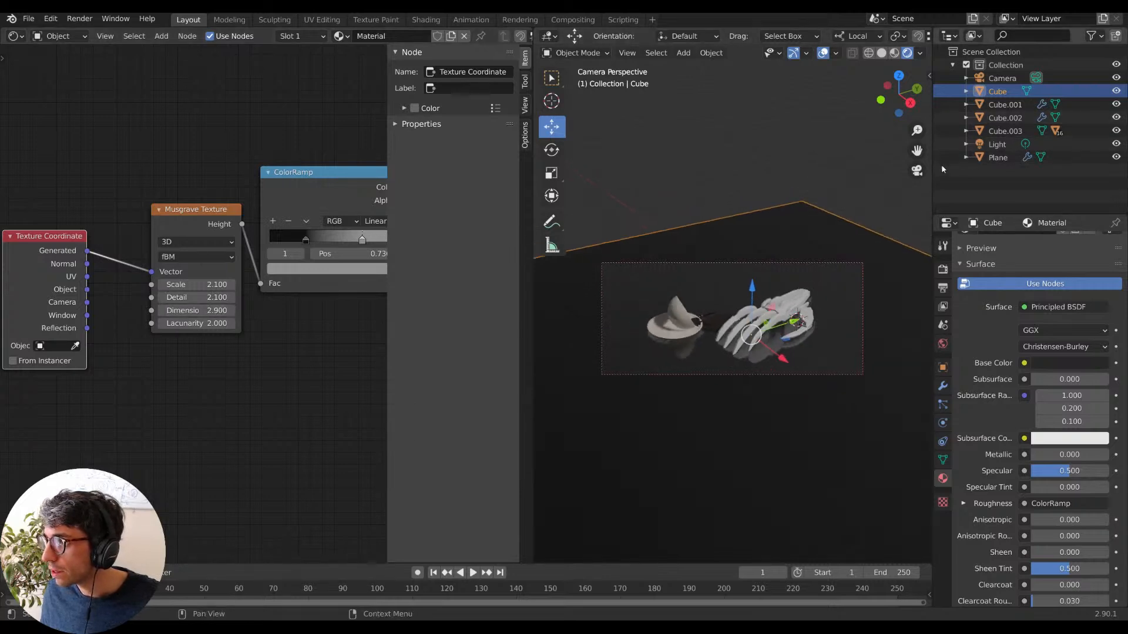
Unlock the camera from the view and zoom in on the reflections beneath the hand.
click(931, 78)
click(846, 231)
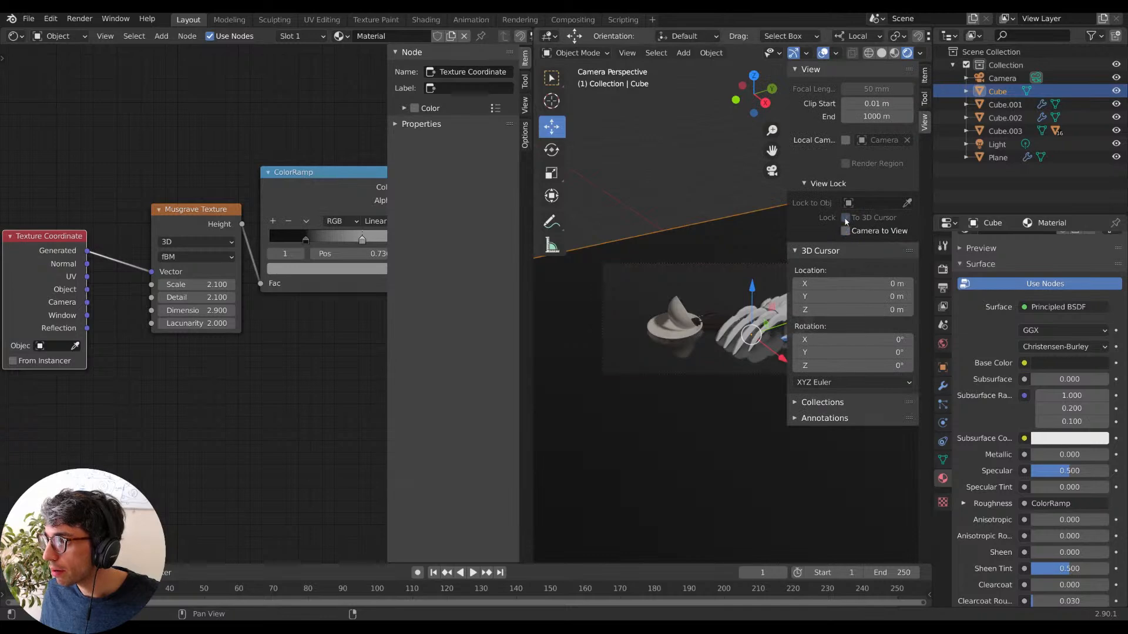
scroll(677, 467, up, 7)
scroll(680, 473, down, 2)
shift+middle_drag(729, 485, 644, 457)
shift+middle_drag(725, 447, 668, 447)
Spread the ColorRamp's stops apart, with the dark stop near the start and the light stop at 1.000.
middle_drag(294, 384, 160, 380)
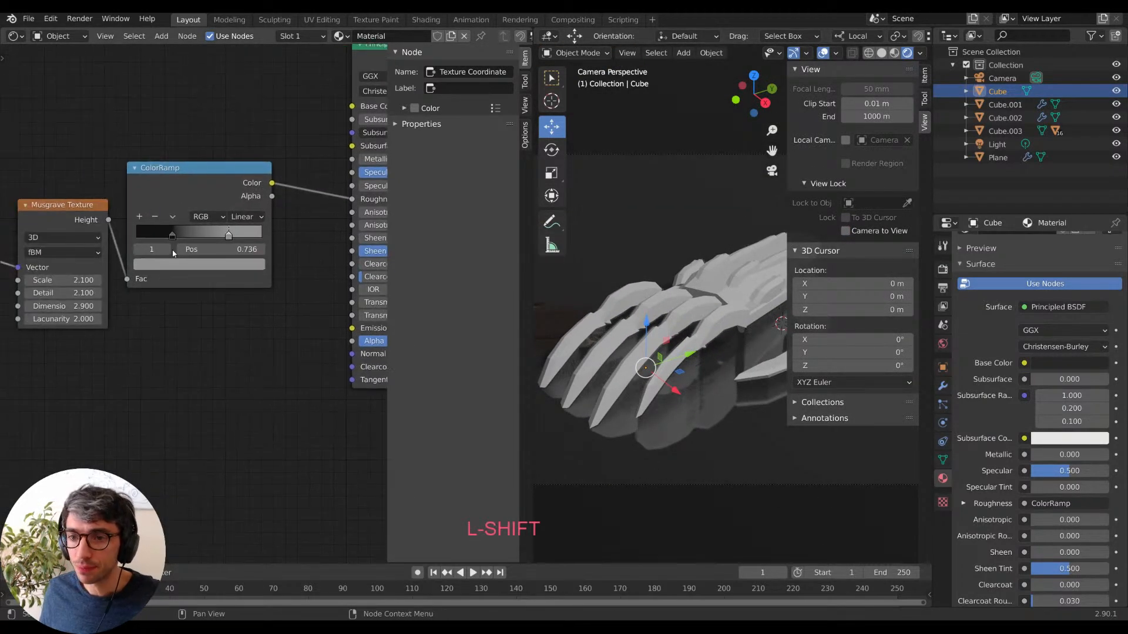
drag(172, 236, 143, 235)
drag(229, 236, 262, 236)
Set the Musgrave Texture's scale to 14.4 and its detail to 3.9.
middle_drag(226, 387, 376, 337)
middle_drag(219, 302, 270, 339)
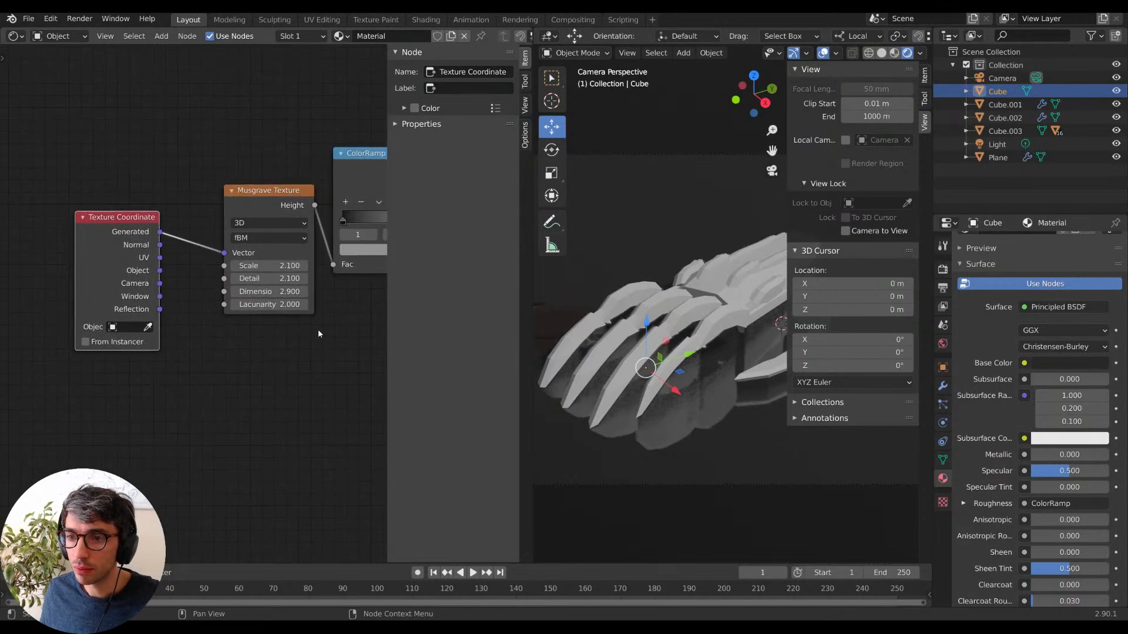
drag(279, 279, 235, 278)
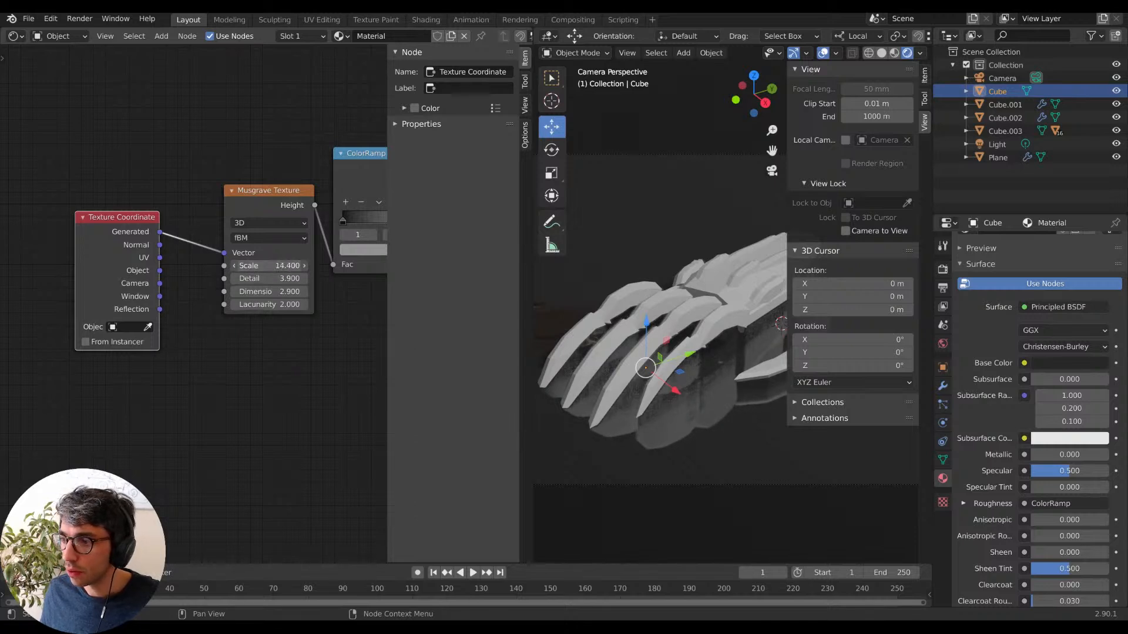
Reroute the ColorRamp's color from Roughness to the Principled BSDF's Emission to preview the pattern across the whole slab.
middle_drag(322, 305, 104, 307)
drag(155, 175, 235, 308)
drag(235, 178, 200, 147)
middle_drag(633, 431, 715, 365)
Set the Musgrave Texture's scale to 57.4, detail to 1.8 and dimension to 0.
middle_drag(117, 354, 270, 349)
drag(101, 255, 204, 255)
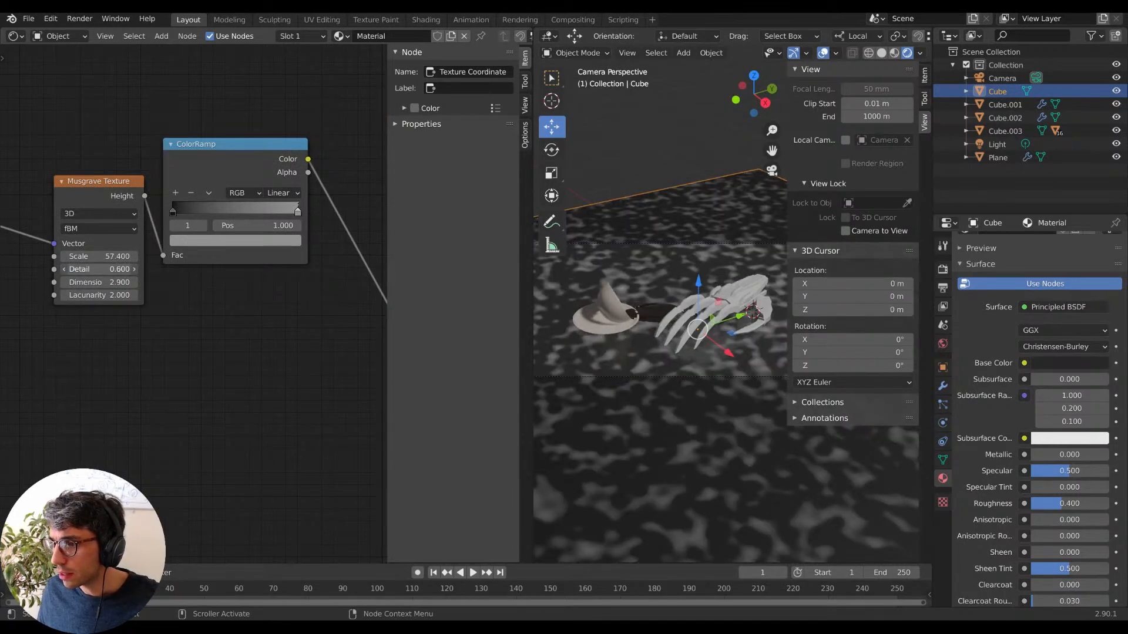
key(BackSpace)
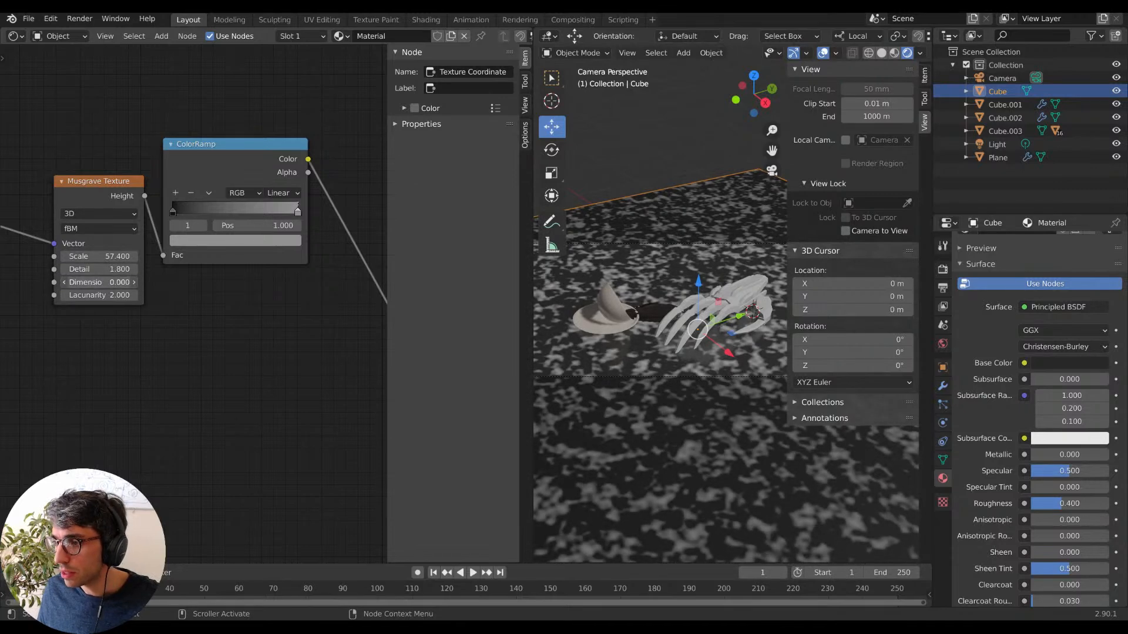
Raise the Musgrave Texture's detail to about 7.5 and readjust its scale for a finer speckle on the slab.
drag(100, 269, 329, 270)
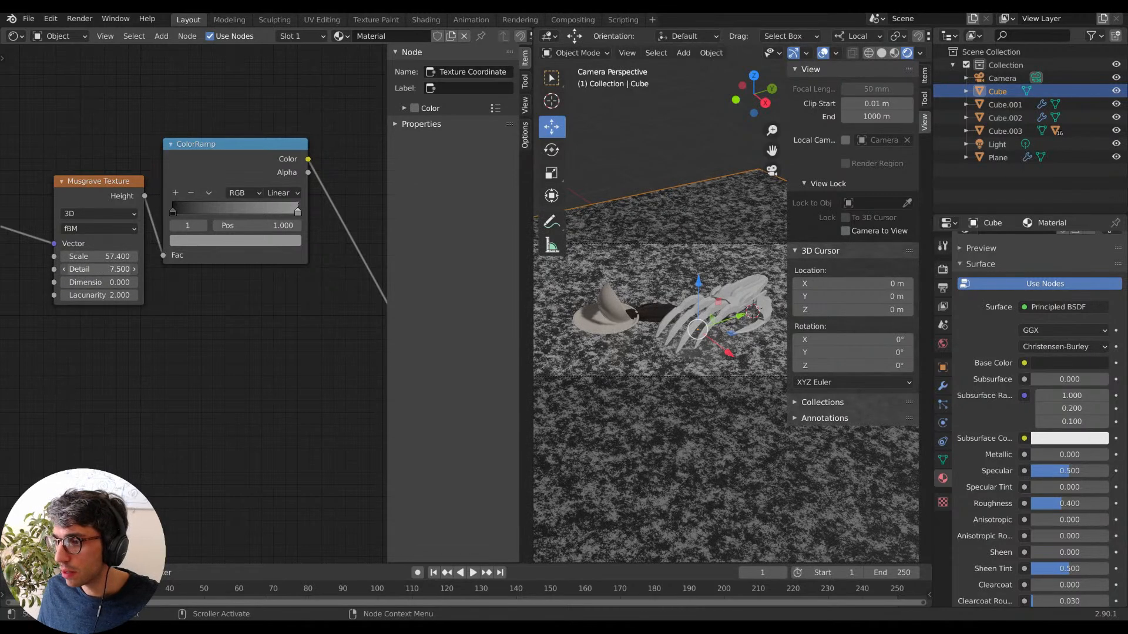
drag(100, 269, 132, 296)
drag(100, 256, 136, 257)
middle_drag(364, 338, 198, 338)
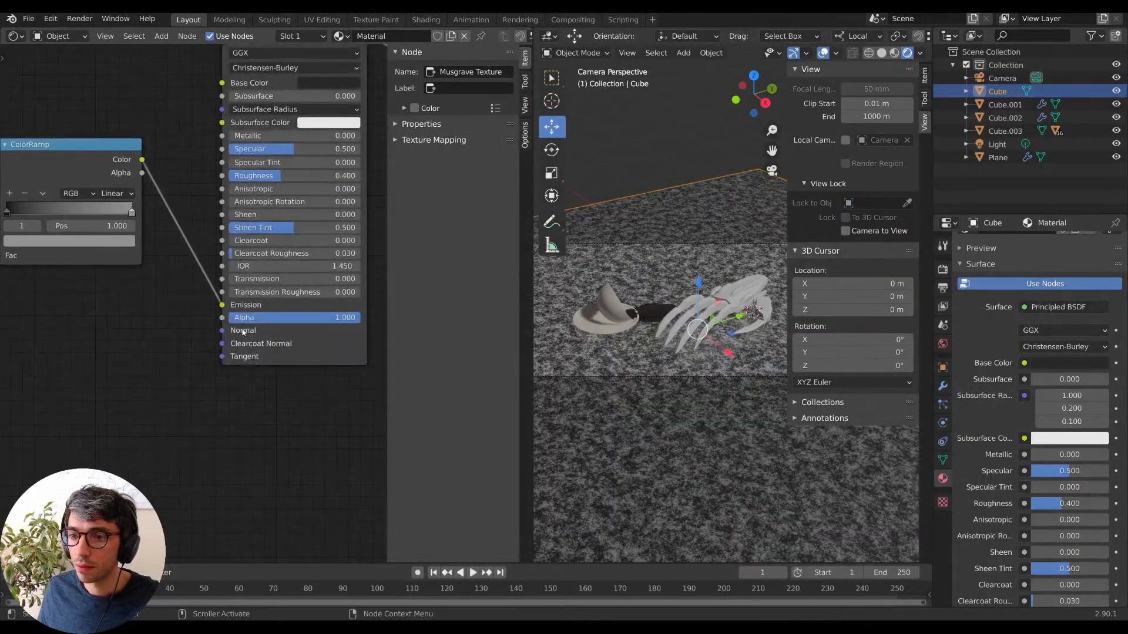
Connect the ColorRamp's color output to the Principled BSDF's Roughness instead of Emission and lighten the base color to mid grey.
drag(223, 308, 223, 176)
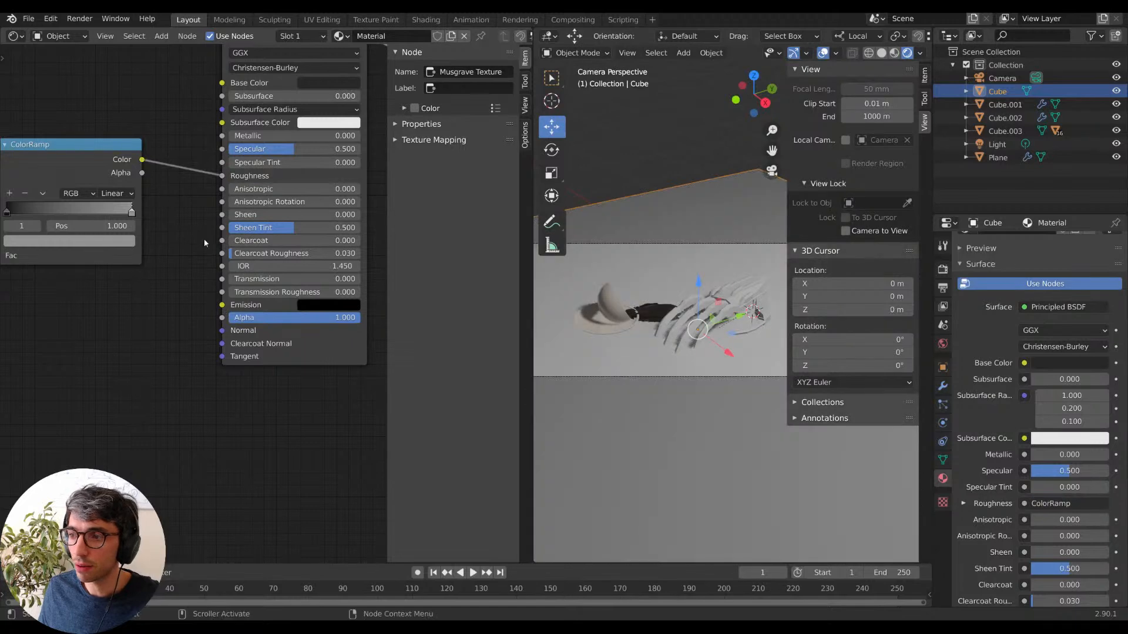
scroll(666, 417, up, 5)
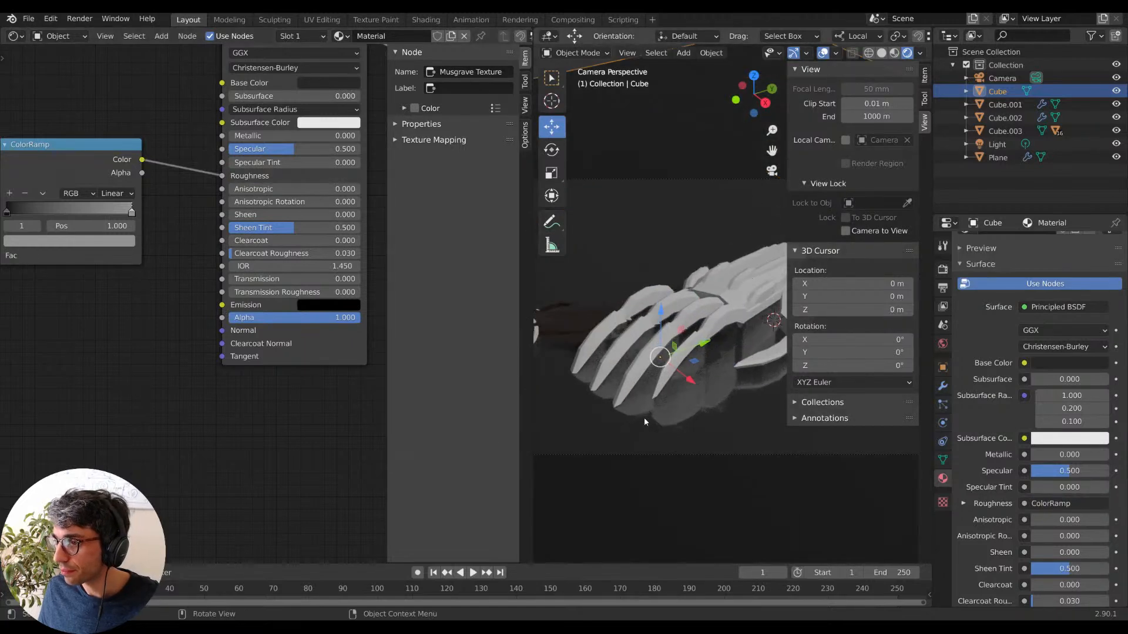
scroll(644, 417, down, 4)
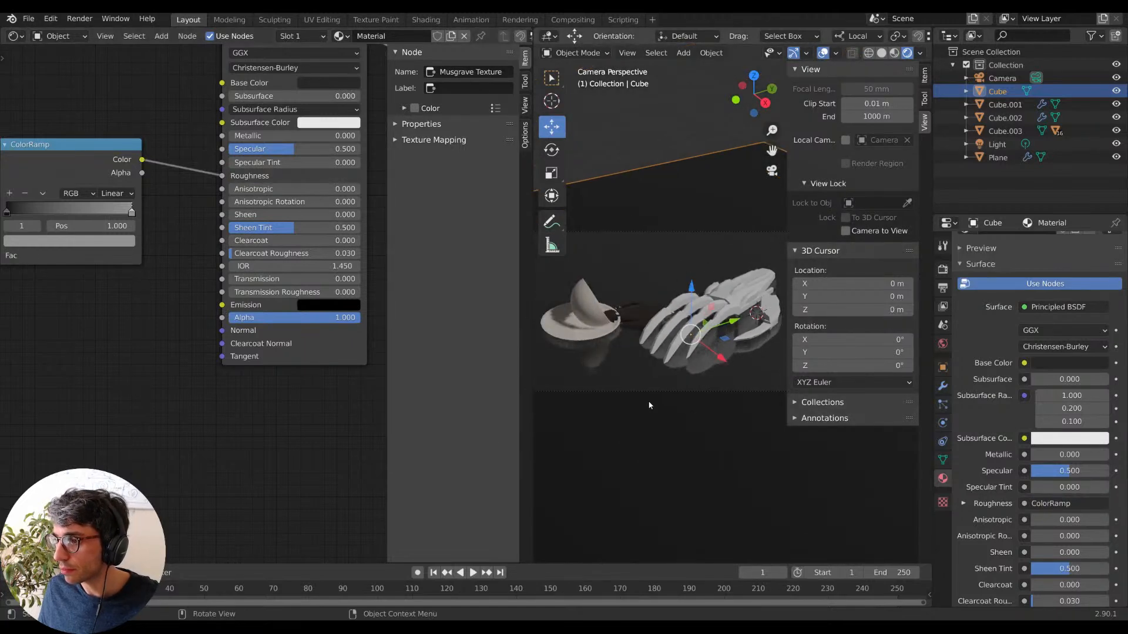
click(311, 86)
drag(401, 161, 402, 150)
Lighten the ColorRamp's first stop from black to light grey.
middle_drag(38, 323, 207, 312)
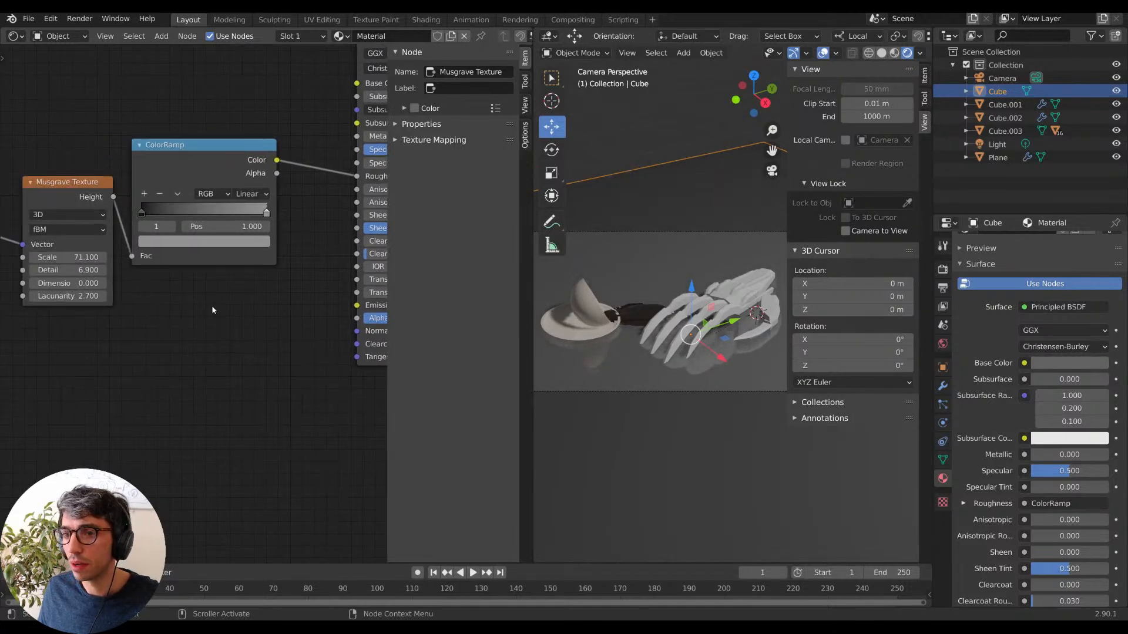
click(142, 215)
click(176, 242)
drag(242, 154, 242, 90)
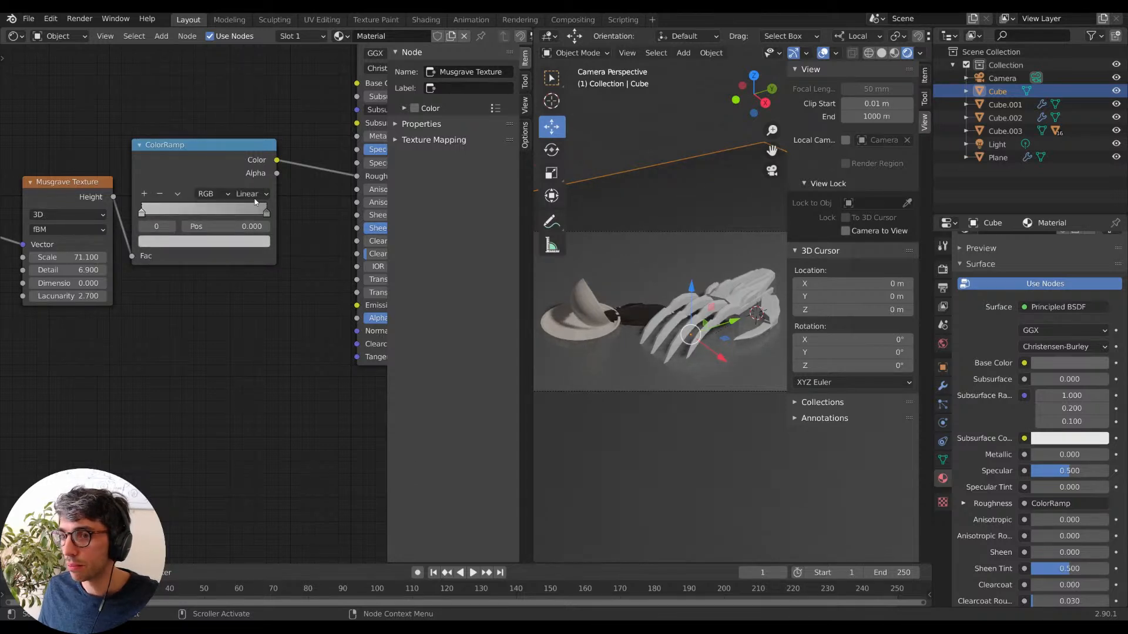
Narrow the ColorRamp's transition by moving the second stop to 0.248 and the first stop to 0.206.
drag(266, 214, 164, 215)
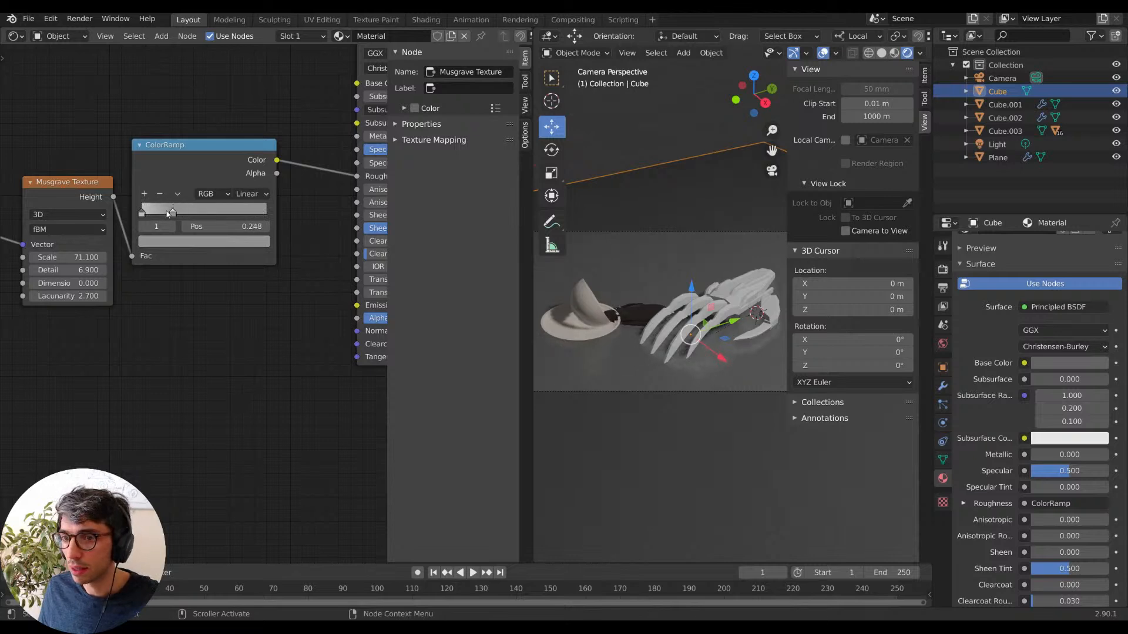
click(142, 213)
scroll(753, 404, up, 3)
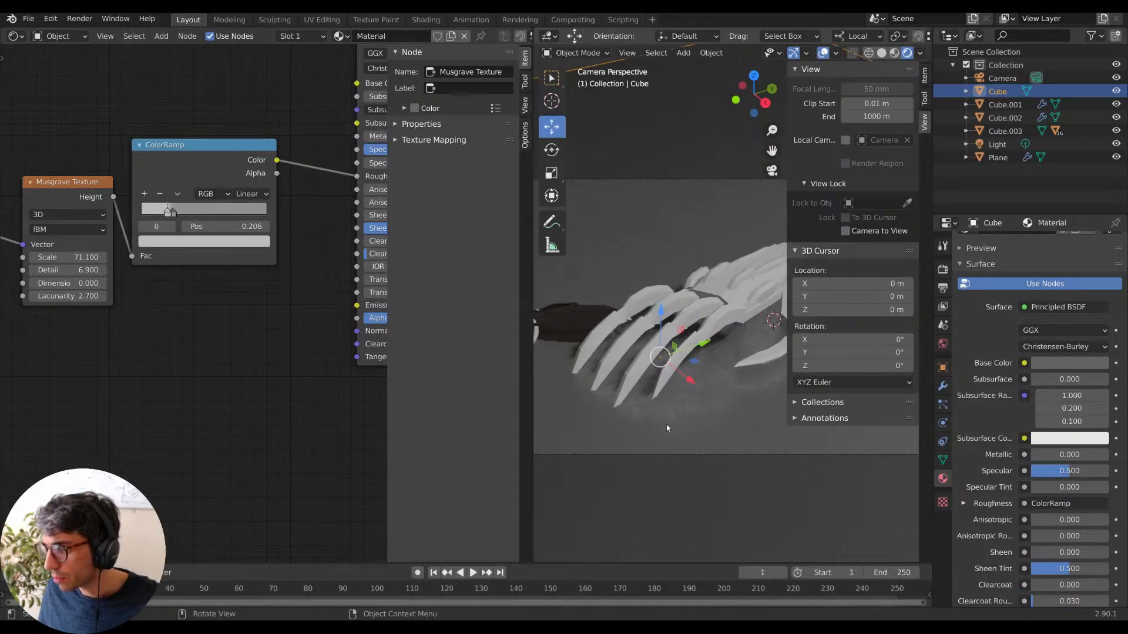
scroll(687, 426, down, 2)
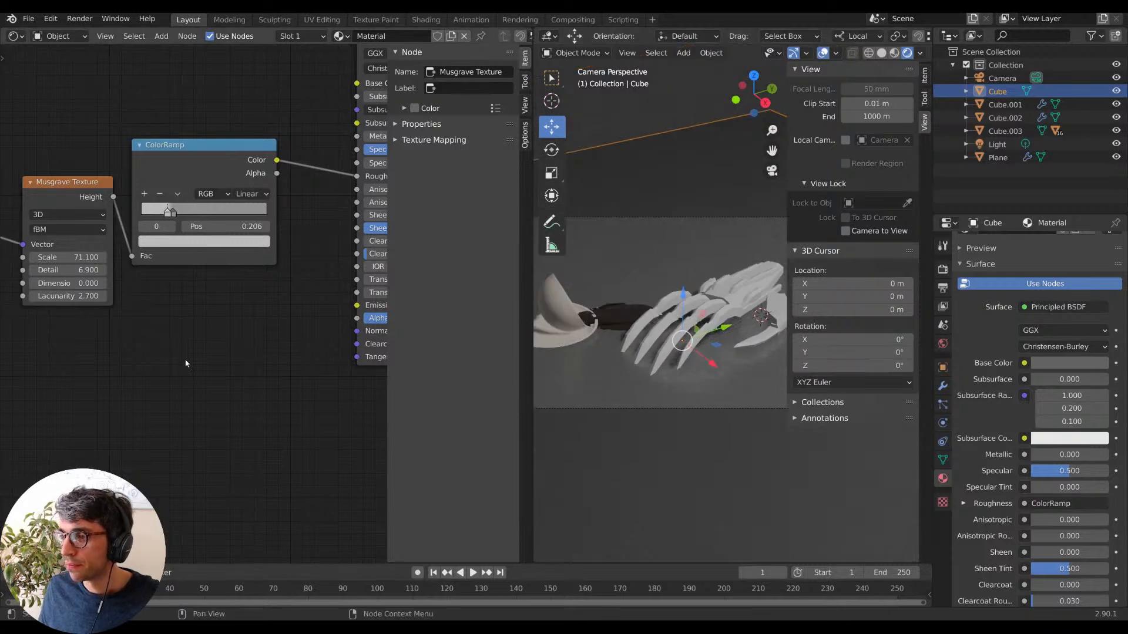
Hide the 3D viewport's sidebar and return the viewport to the camera view.
middle_drag(227, 324, 204, 335)
shift+middle_drag(627, 370, 643, 388)
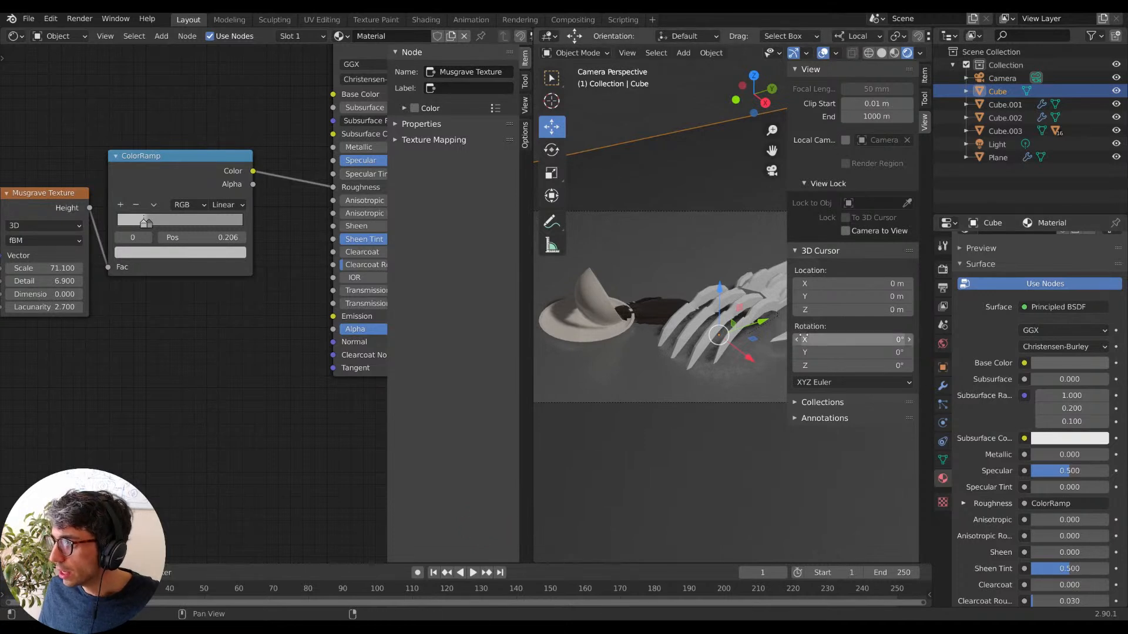
key(n)
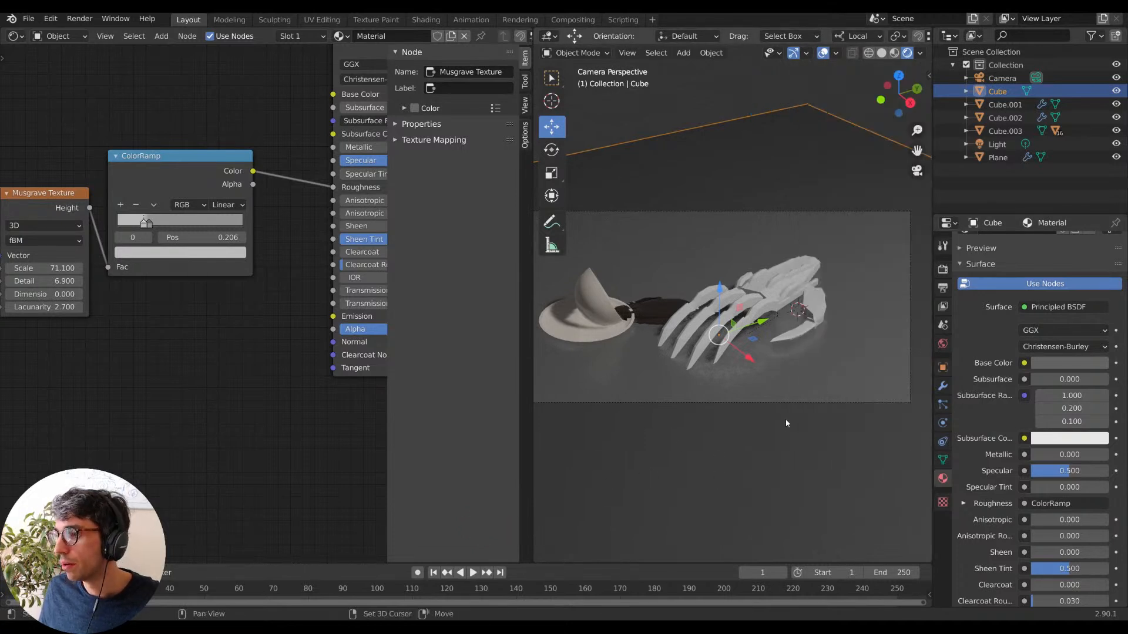
shift+middle_drag(785, 419, 832, 442)
key(KP_0)
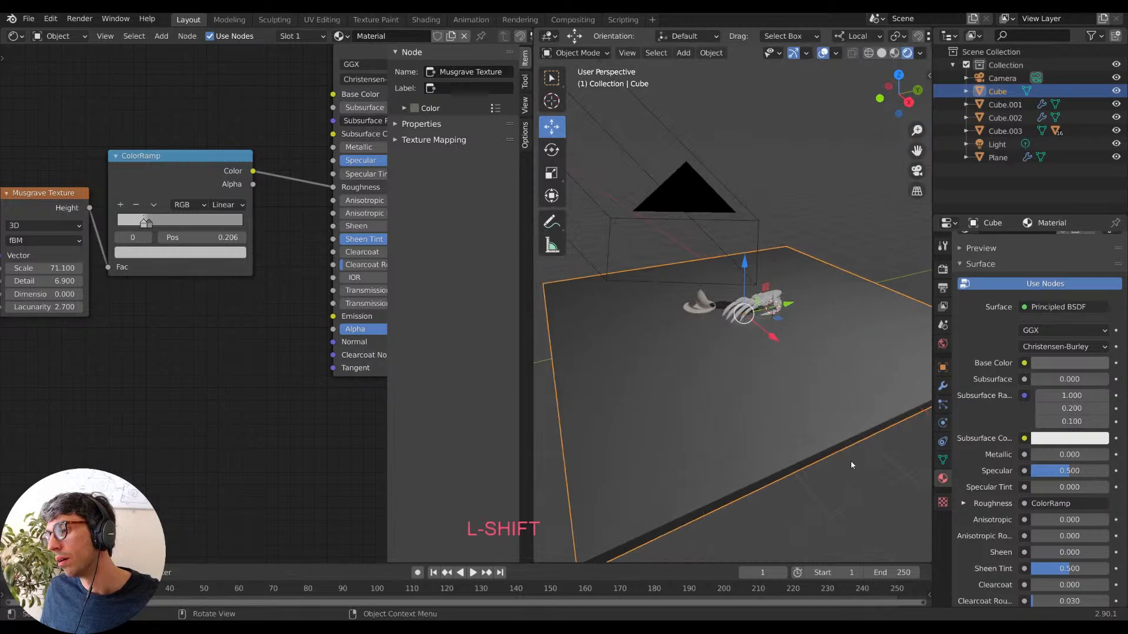
key(KP_0)
Duplicate the ColorRamp and wire the copy between the Musgrave Texture's height output and the Principled BSDF's Base Color.
middle_drag(244, 345, 189, 436)
middle_drag(163, 147, 178, 215)
key(shift+d)
click(185, 128)
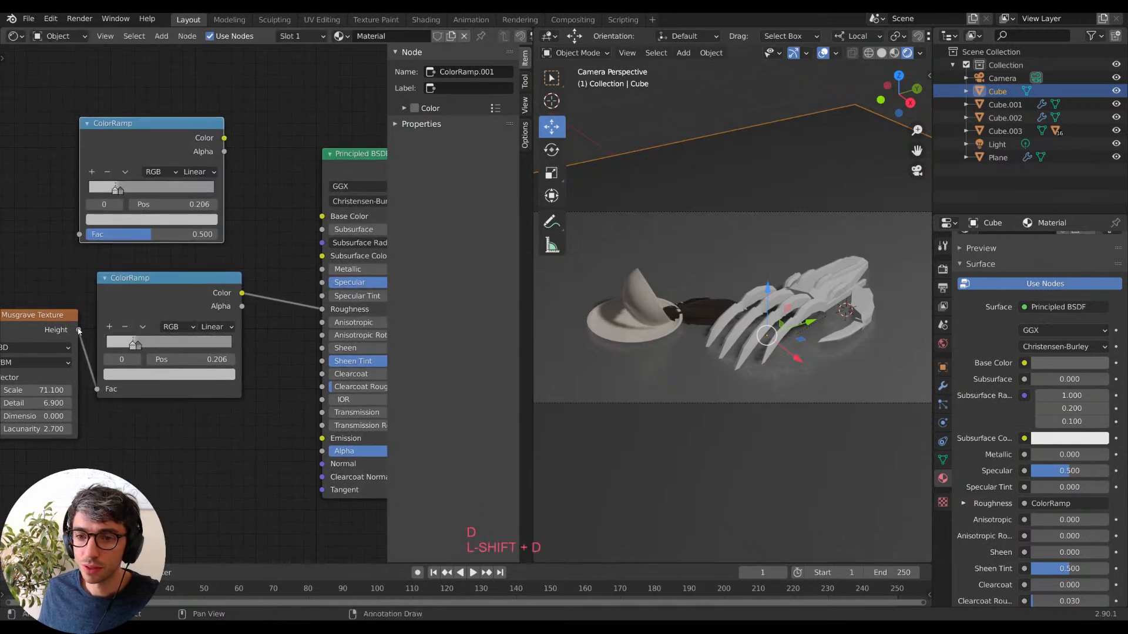
key(d)
middle_drag(245, 134, 210, 149)
drag(181, 153, 288, 231)
middle_drag(142, 245, 234, 239)
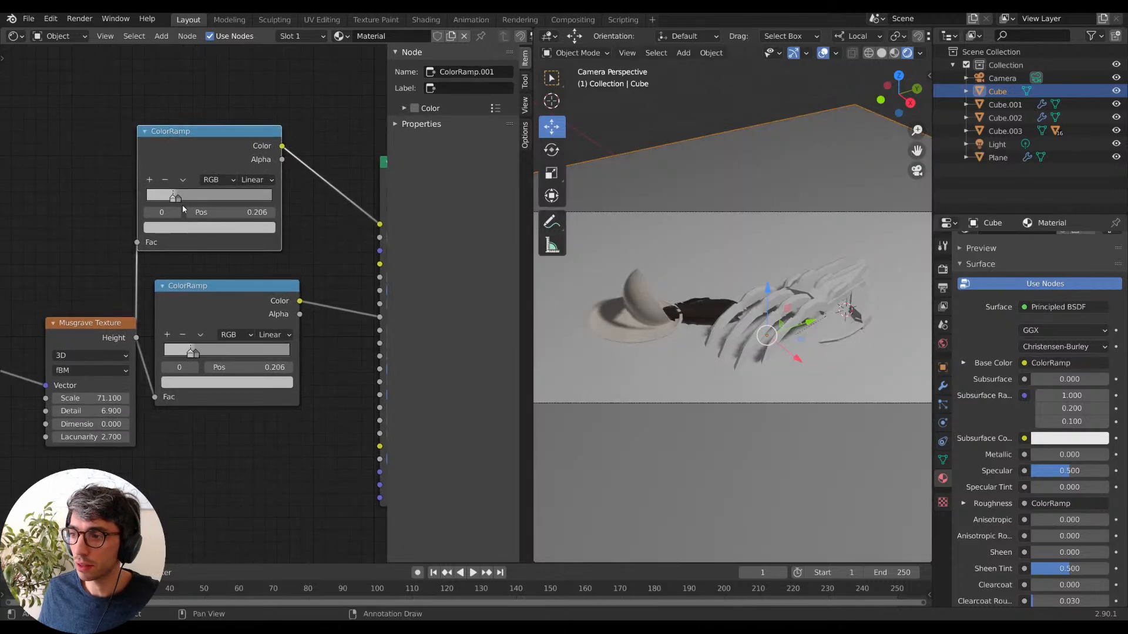
Adjust the brightness of the upper ColorRamp's second stop at 0.248, keeping it a neutral grey.
click(179, 199)
click(224, 228)
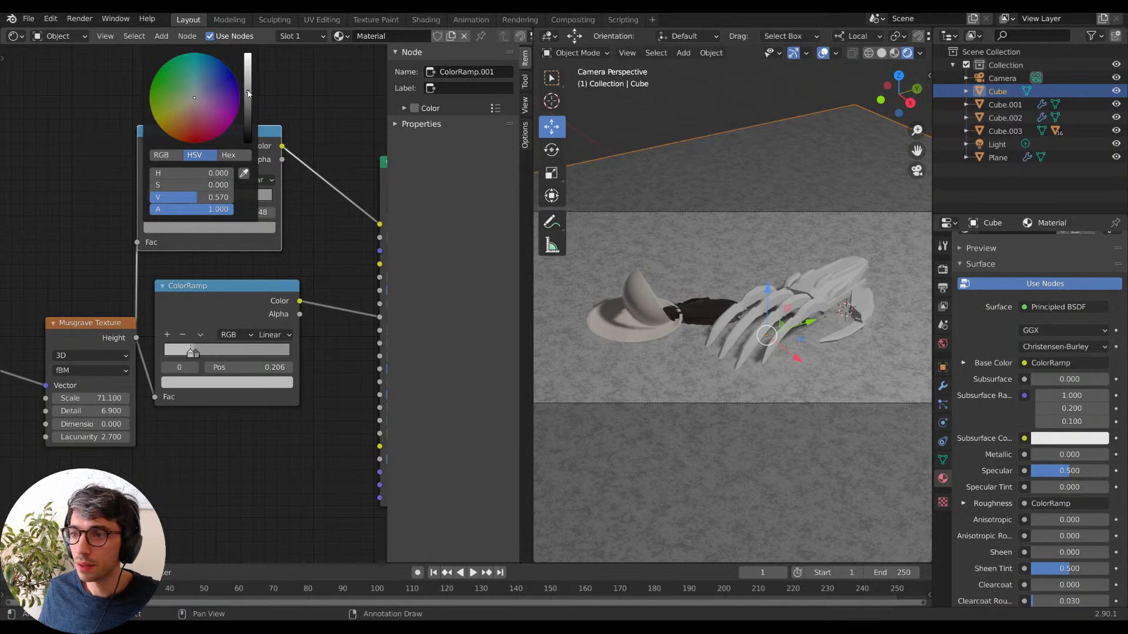
drag(248, 93, 248, 77)
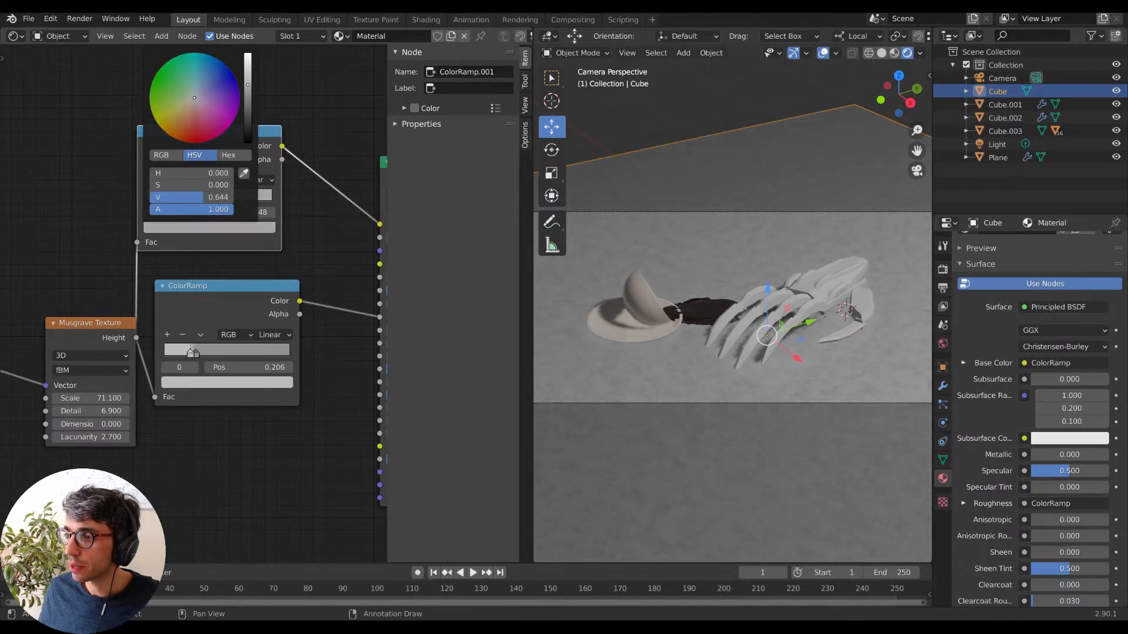
middle_drag(292, 115, 305, 103)
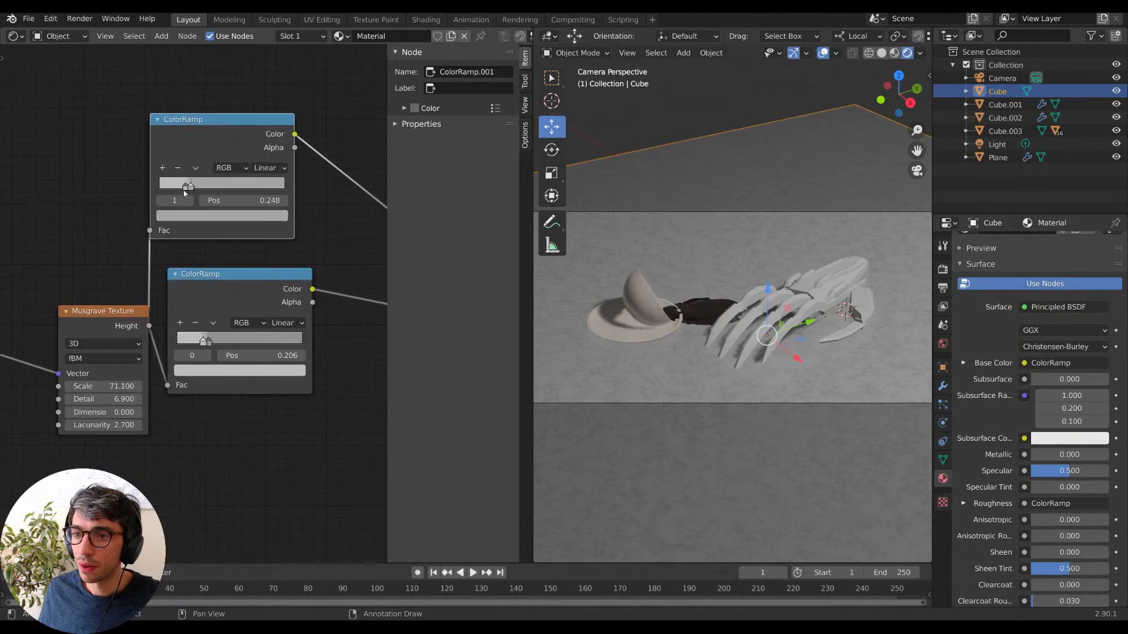
click(208, 217)
mouse_move(263, 78)
mouse_down()
mouse_move(261, 65)
mouse_move(261, 76)
mouse_up()
Duplicate the Musgrave Texture and feed the copy's Vector from the Texture Coordinate node's Generated output.
middle_drag(100, 301, 240, 278)
click(231, 288)
key(shift+d)
click(178, 124)
drag(133, 329, 146, 187)
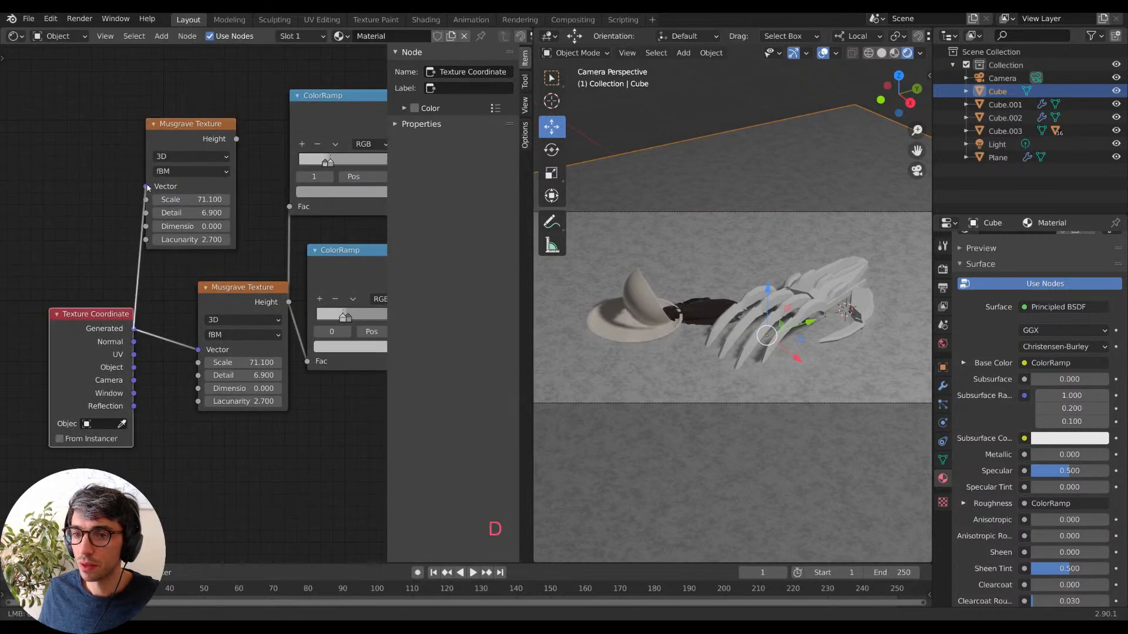
Connect the duplicated Musgrave Texture's height to the upper ColorRamp's Fac and set that texture's scale to 67.4.
middle_drag(253, 172, 160, 197)
drag(143, 163, 196, 231)
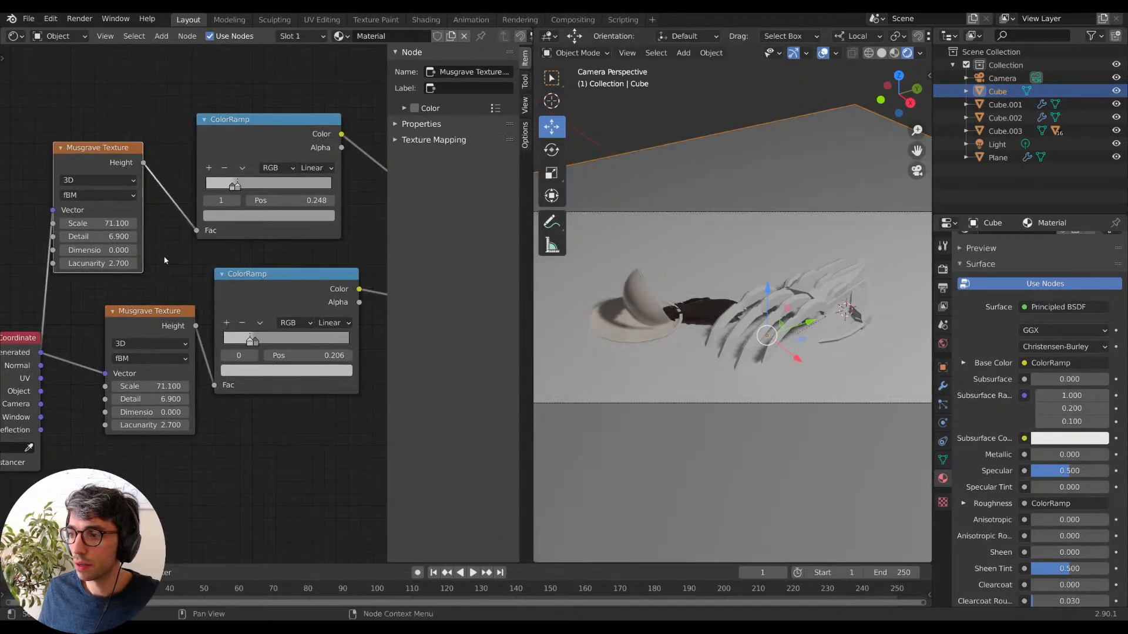
middle_drag(110, 223, 156, 224)
drag(156, 224, 143, 223)
Darken the lower ColorRamp's first stop to a dark grey and move it to position 0.309.
middle_drag(339, 335, 255, 334)
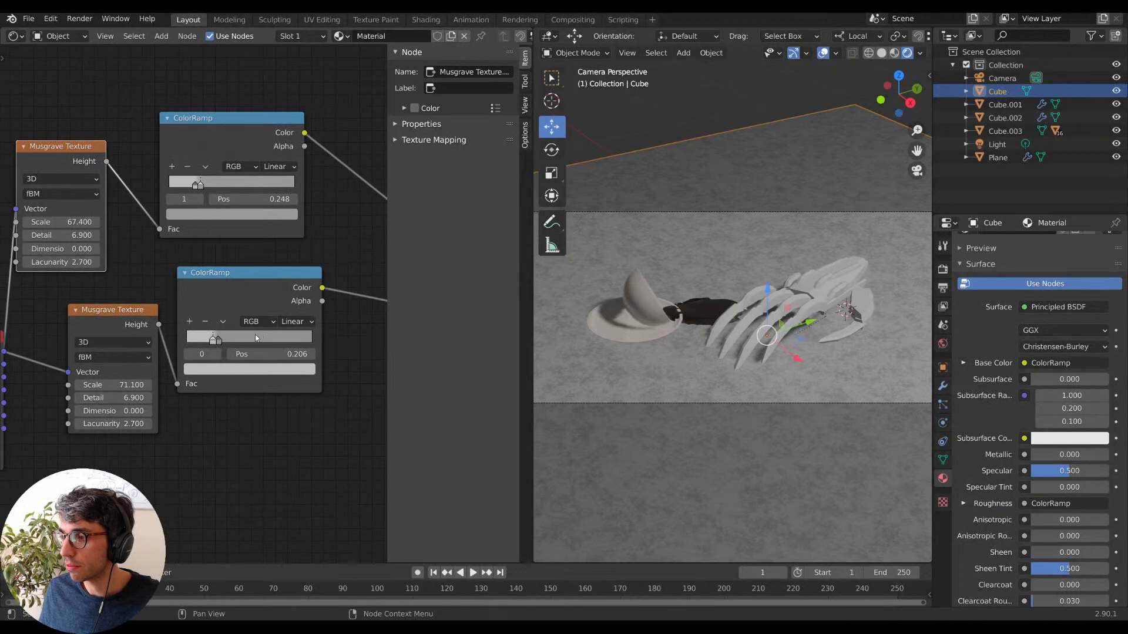
click(217, 342)
click(212, 342)
click(218, 342)
click(235, 370)
mouse_move(286, 257)
mouse_down()
mouse_move(287, 284)
mouse_move(288, 238)
mouse_move(287, 280)
mouse_move(288, 265)
mouse_up()
click(221, 367)
click(289, 266)
mouse_move(225, 341)
mouse_down()
mouse_move(238, 341)
mouse_move(226, 340)
mouse_up()
Move the upper ColorRamp's first stop to 0.394 and its second stop to 0.470.
mouse_move(201, 185)
mouse_down()
mouse_move(309, 194)
mouse_move(131, 183)
mouse_move(249, 184)
mouse_move(180, 185)
mouse_up()
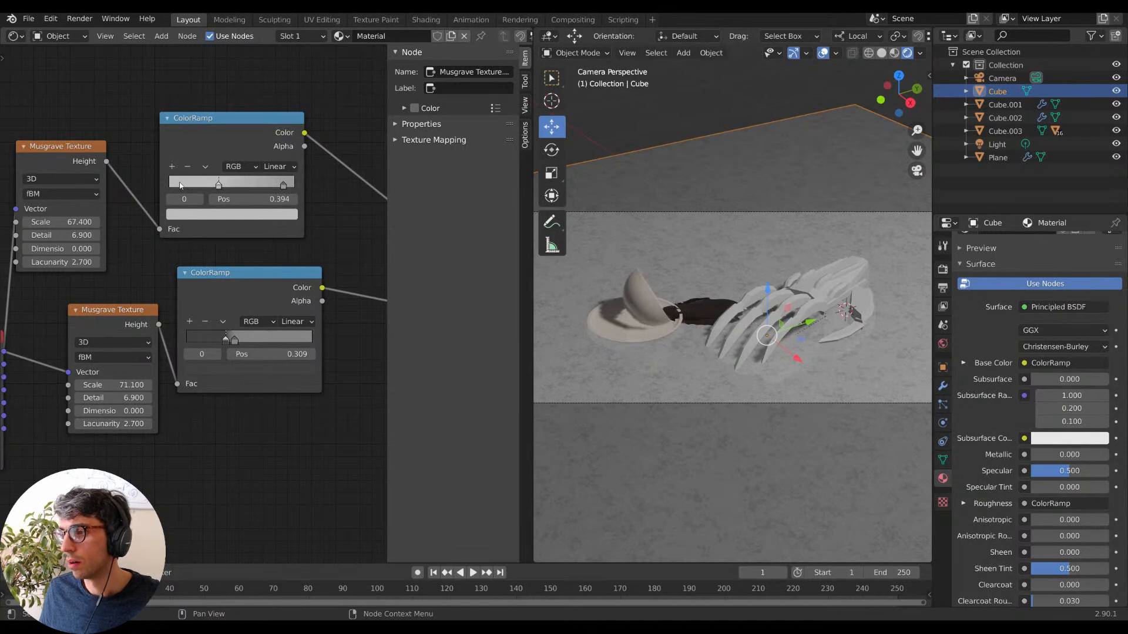
drag(282, 185, 228, 185)
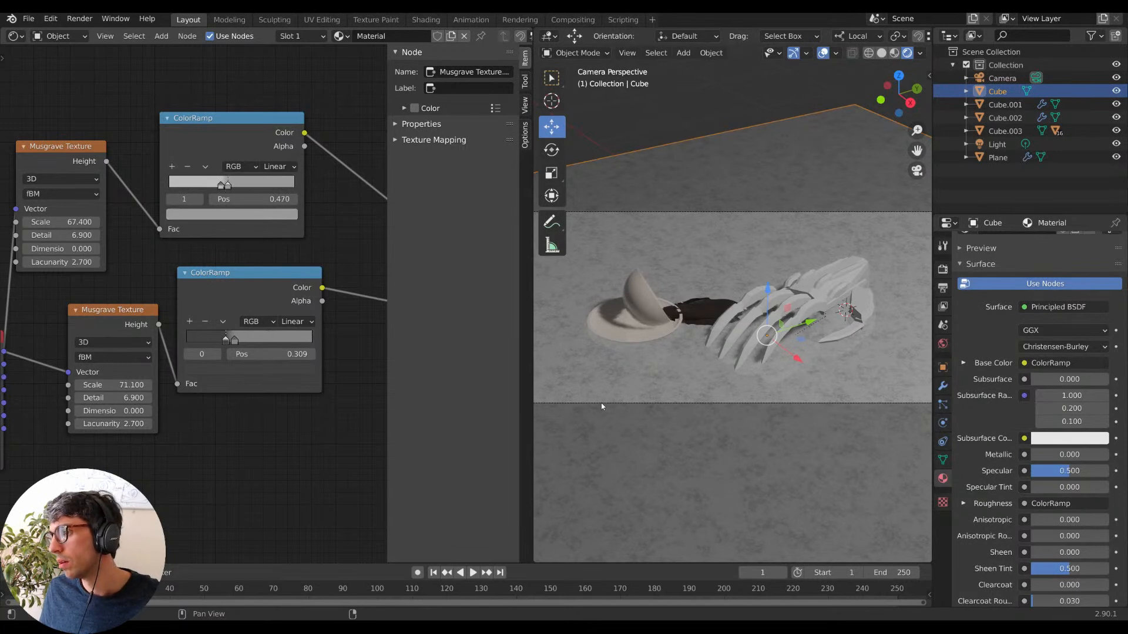
click(649, 335)
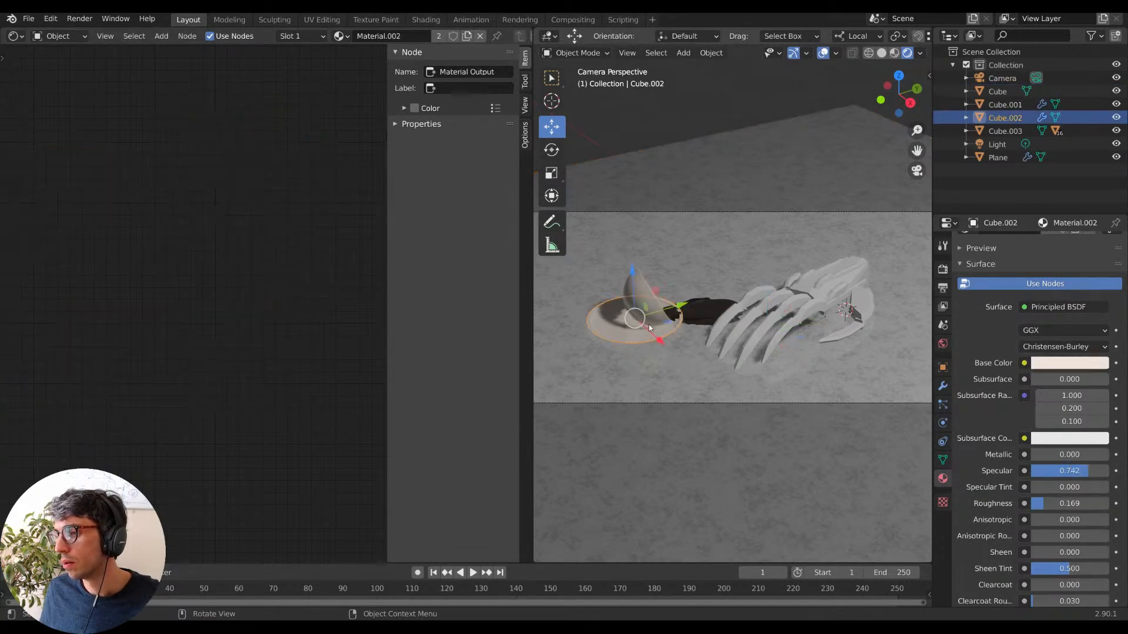
click(646, 299)
key(g)
key(z)
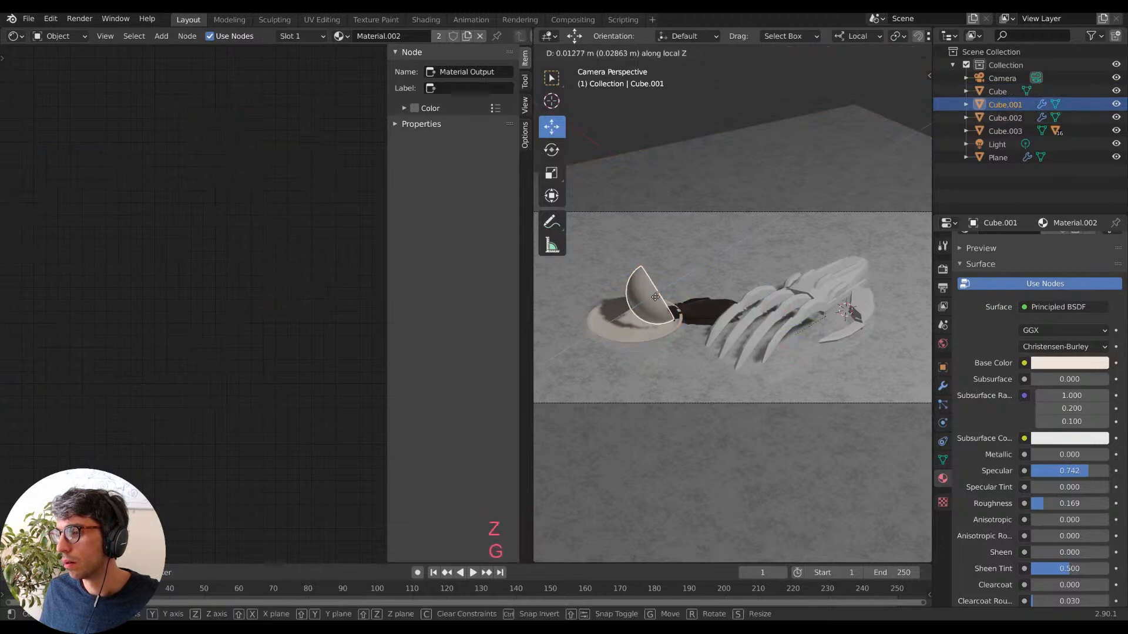
key(Escape)
Set the transform orientation to Global.
click(788, 37)
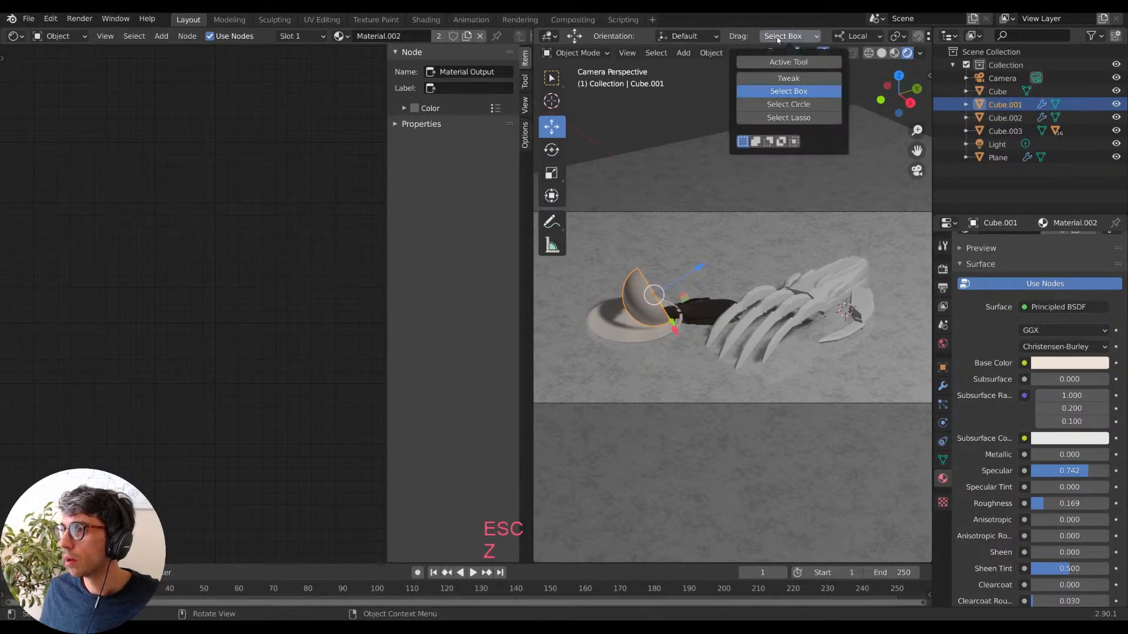
click(686, 35)
click(692, 75)
Try to raise the upright half shell above its disc along the global Z axis.
key(g)
key(z)
right_click(665, 379)
middle_drag(714, 110, 730, 253)
drag(707, 246, 705, 236)
scroll(692, 346, up, 7)
shift+middle_drag(692, 347, 740, 333)
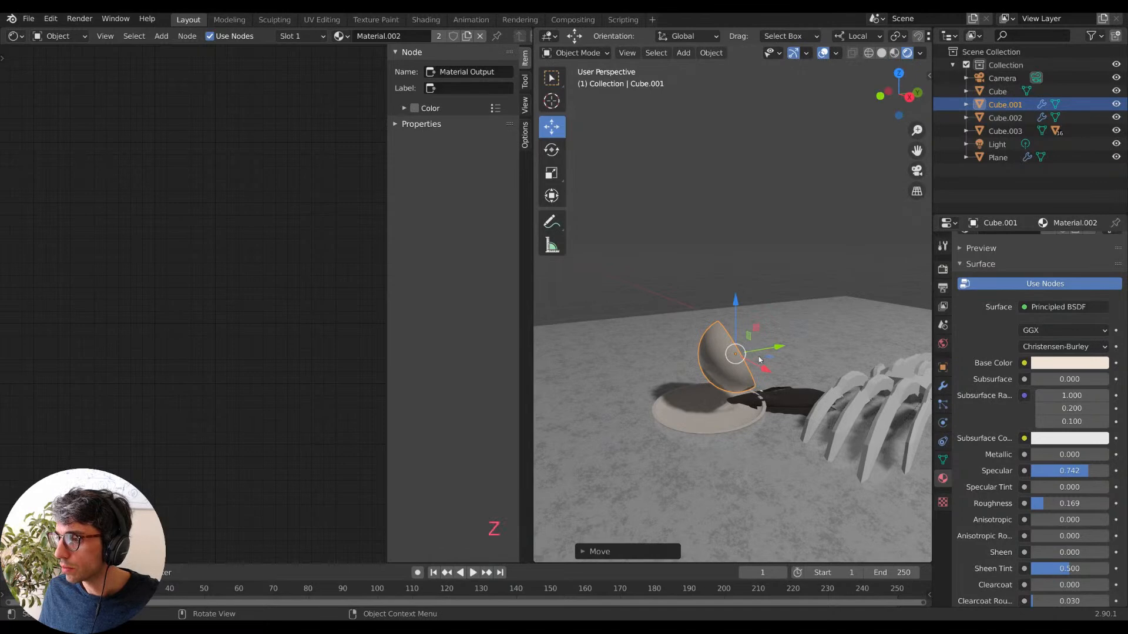
Try tilting the half shell about its local X axis, undo its raise, and return to the camera view.
key(r)
key(x)
key(x)
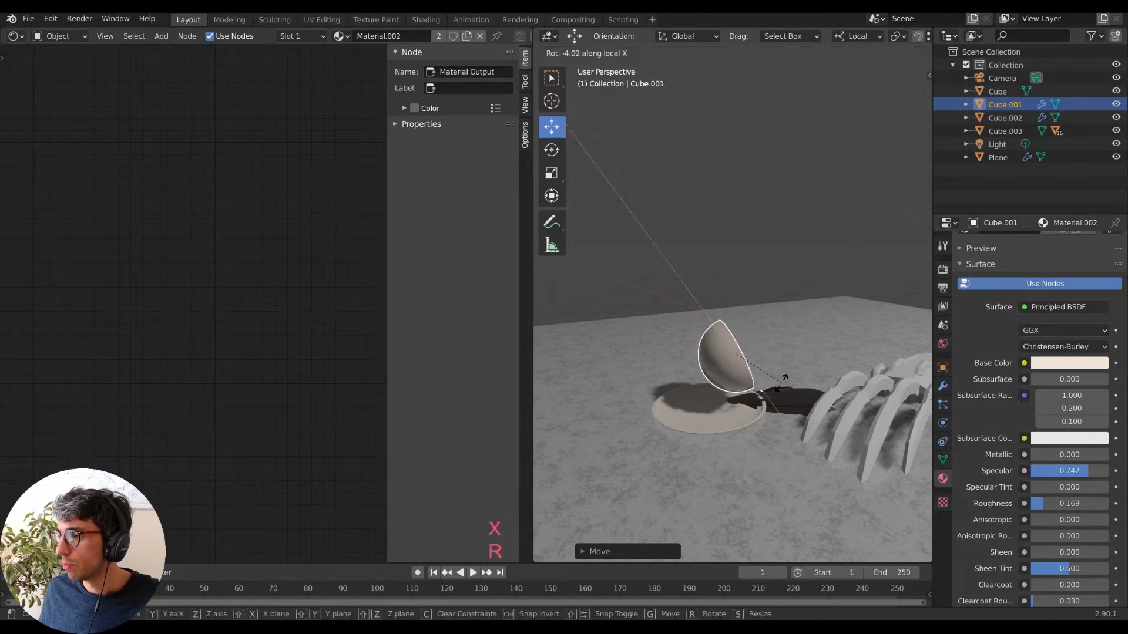
key(Escape)
key(ctrl+z)
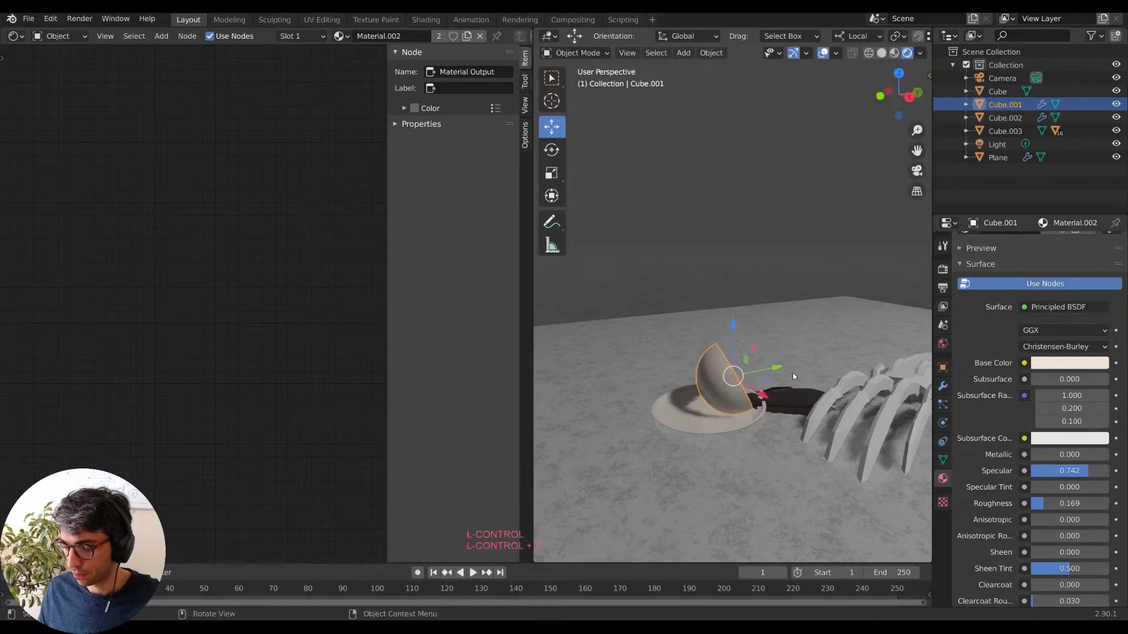
key(KP_0)
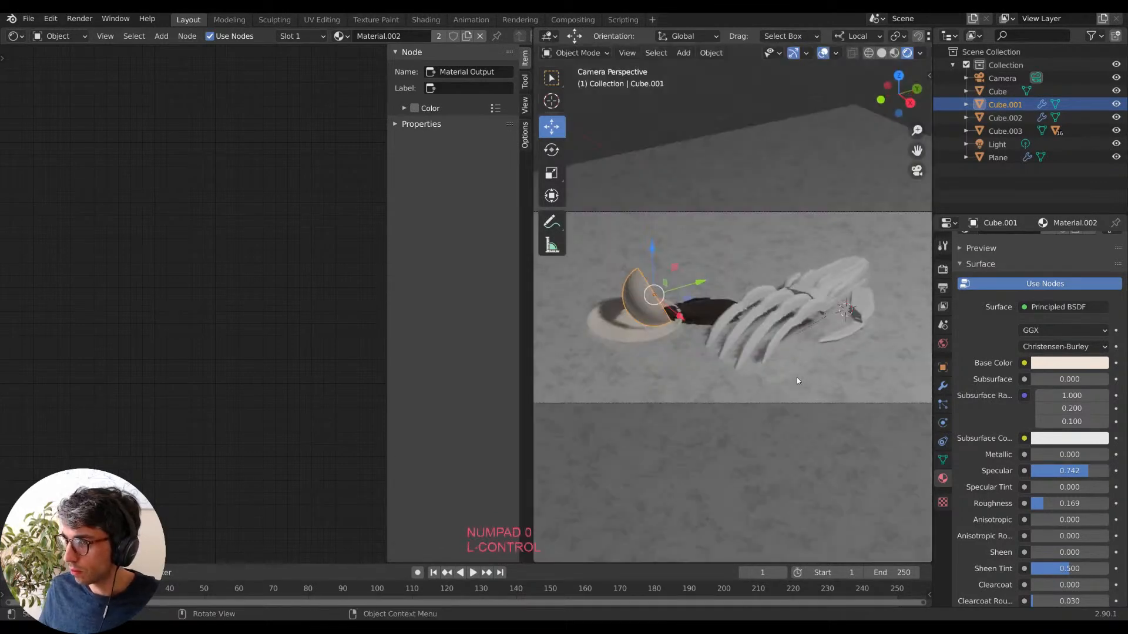
Set the Eevee shadow cube size and cascade size to 4096 px and enable High Bitdepth shadows.
click(943, 269)
click(978, 474)
click(1046, 495)
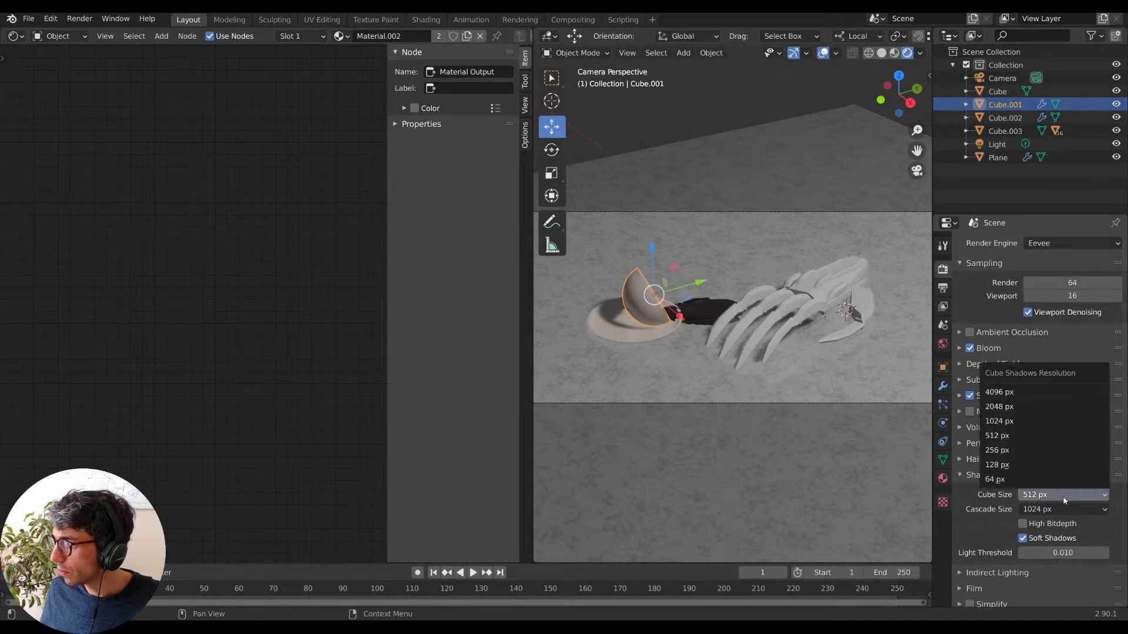
click(1011, 393)
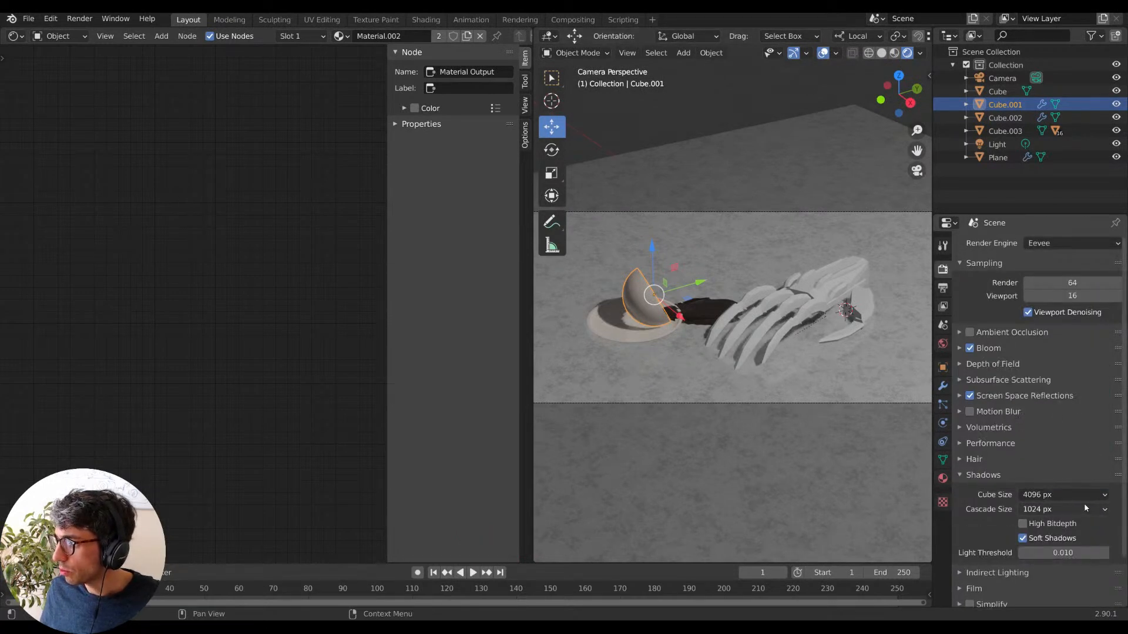
click(1040, 511)
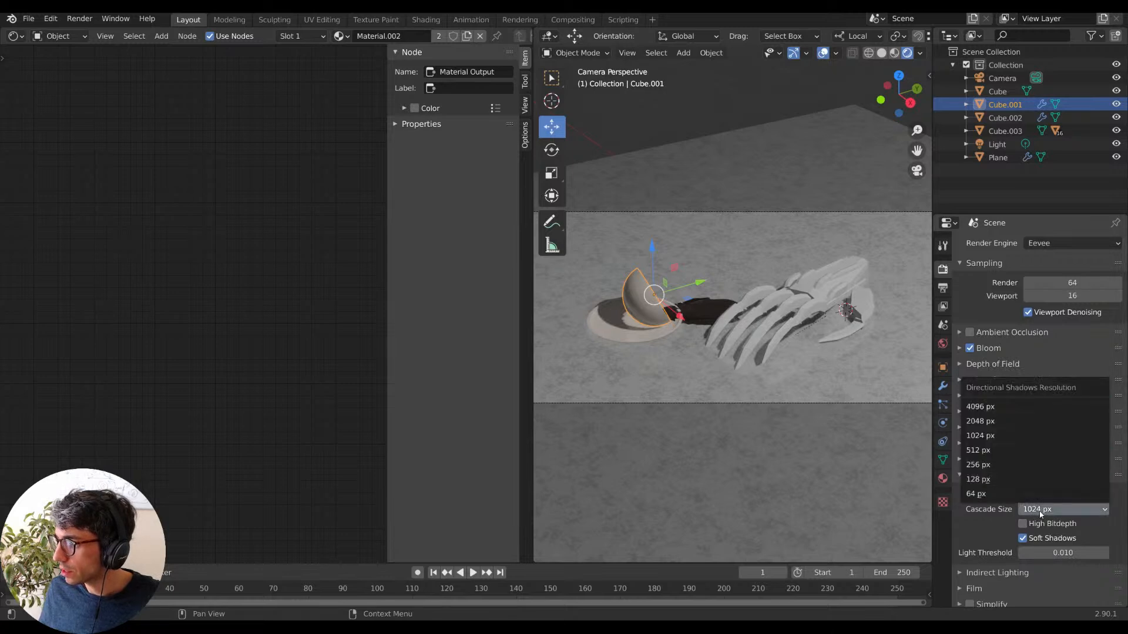
click(1004, 410)
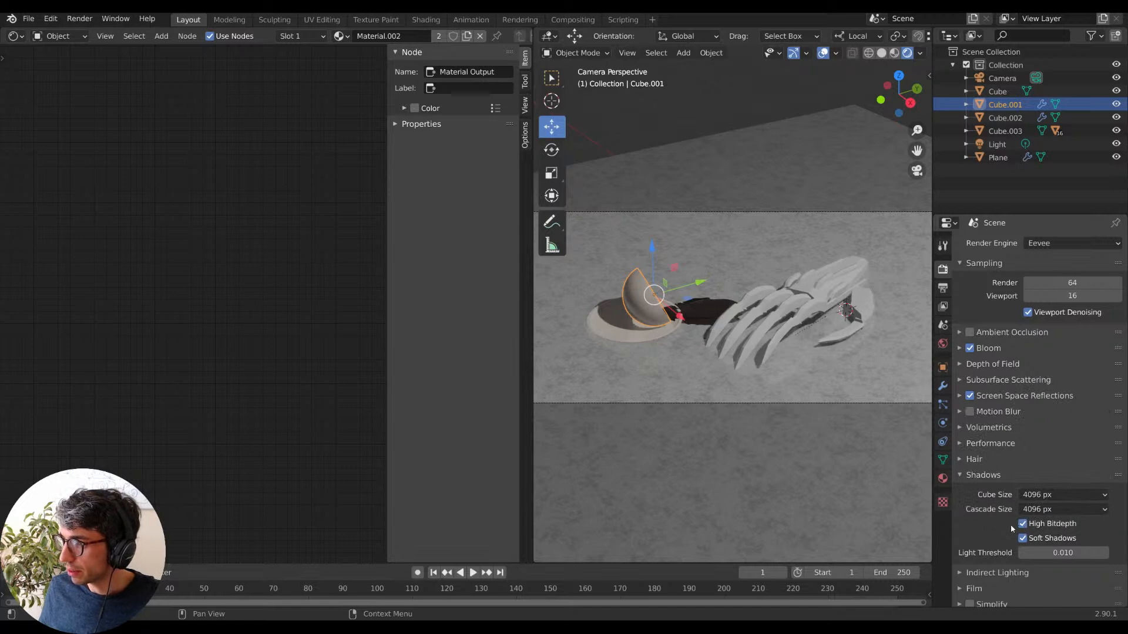
Change the scene's light to a Sun and set its strength to 100.
click(997, 144)
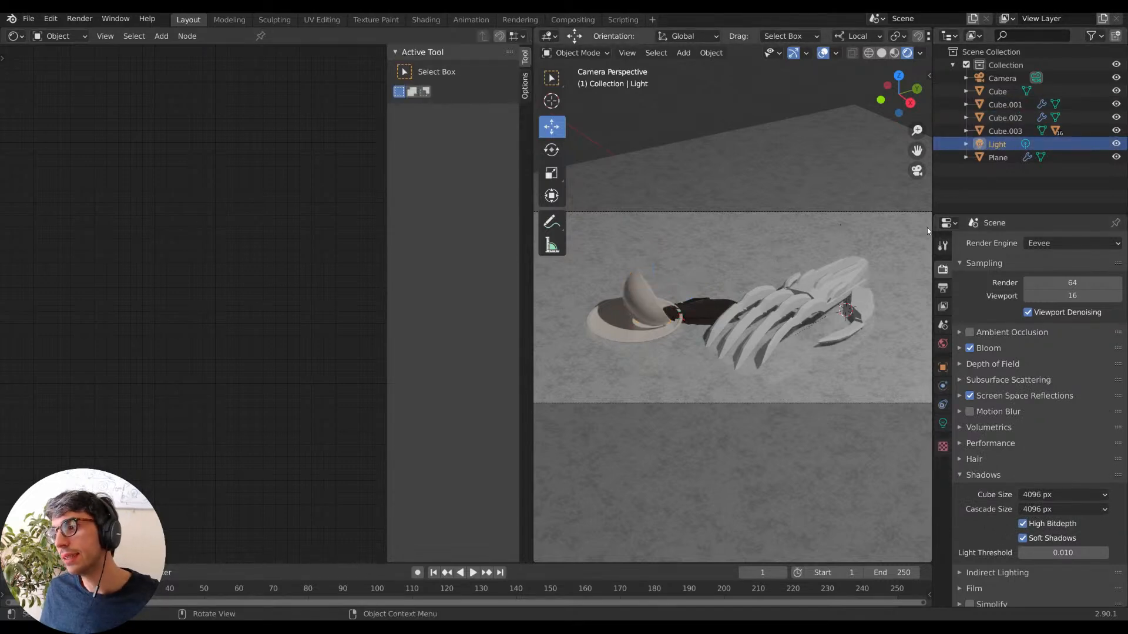
click(943, 423)
click(1018, 299)
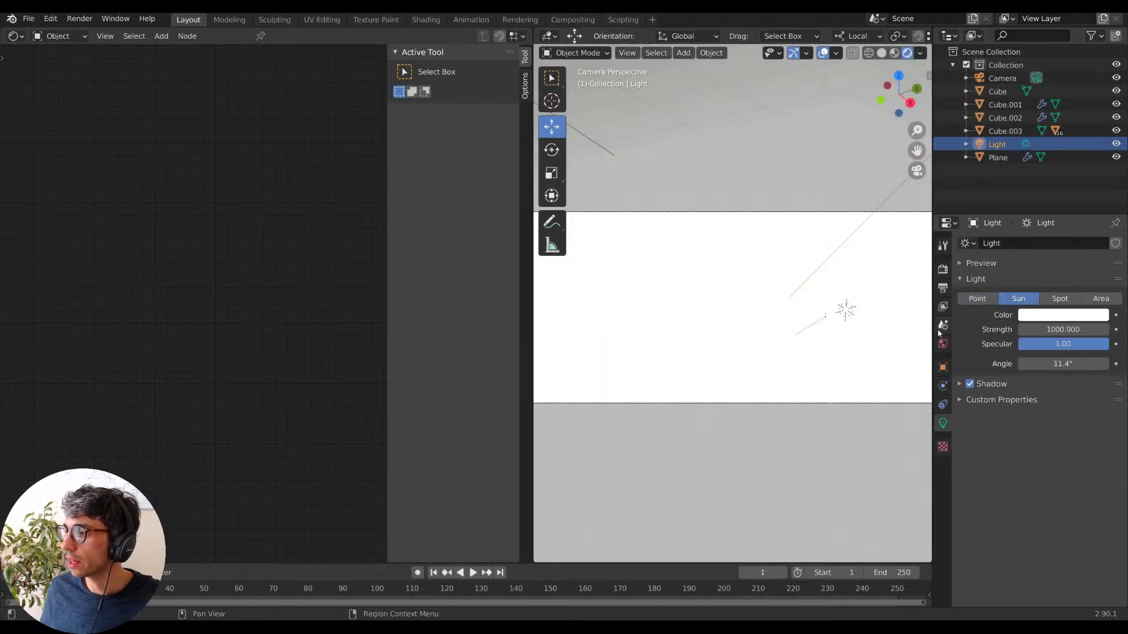
click(1070, 326)
text(100)
key(Return)
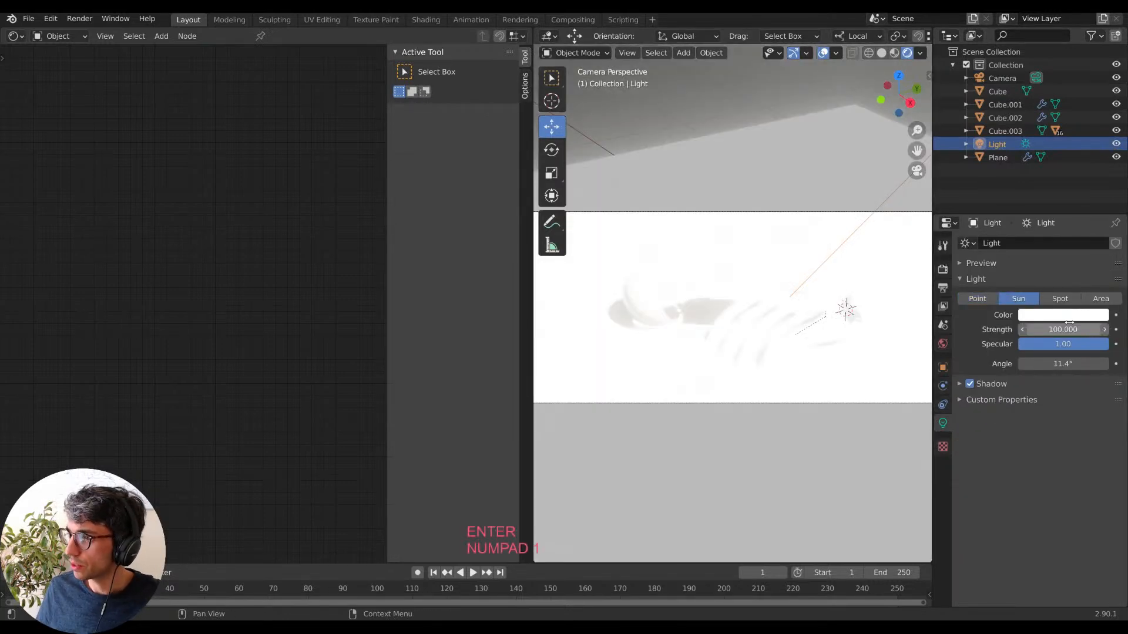
Try a strength of 50 on the Sun light and a rotation about its local Z axis.
click(1074, 326)
text(50)
key(Return)
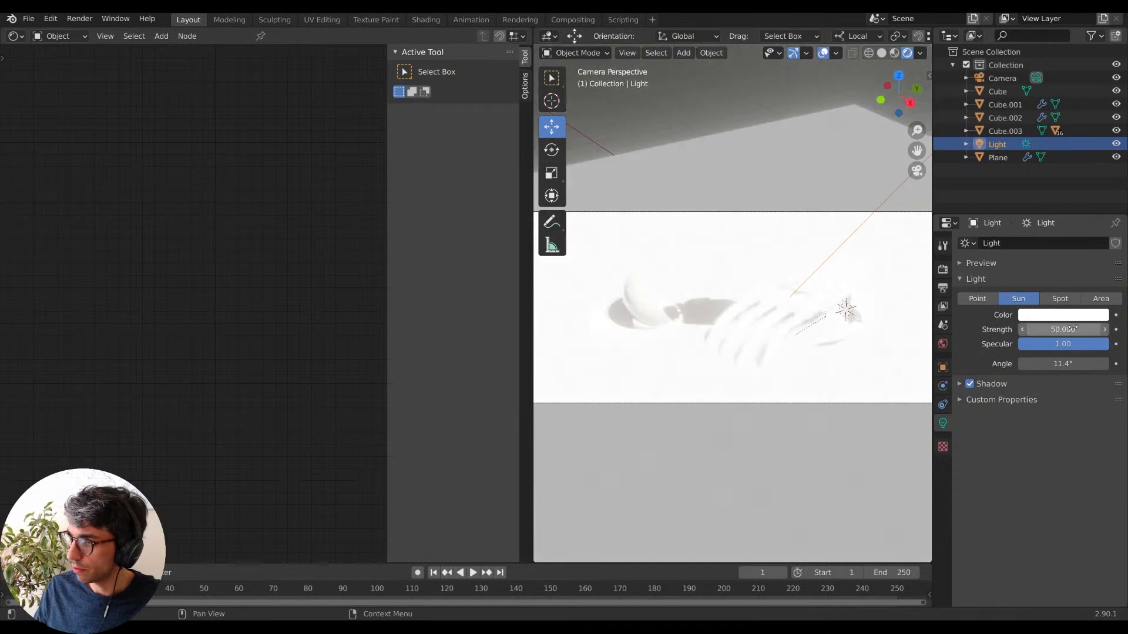
key(r)
key(z)
key(z)
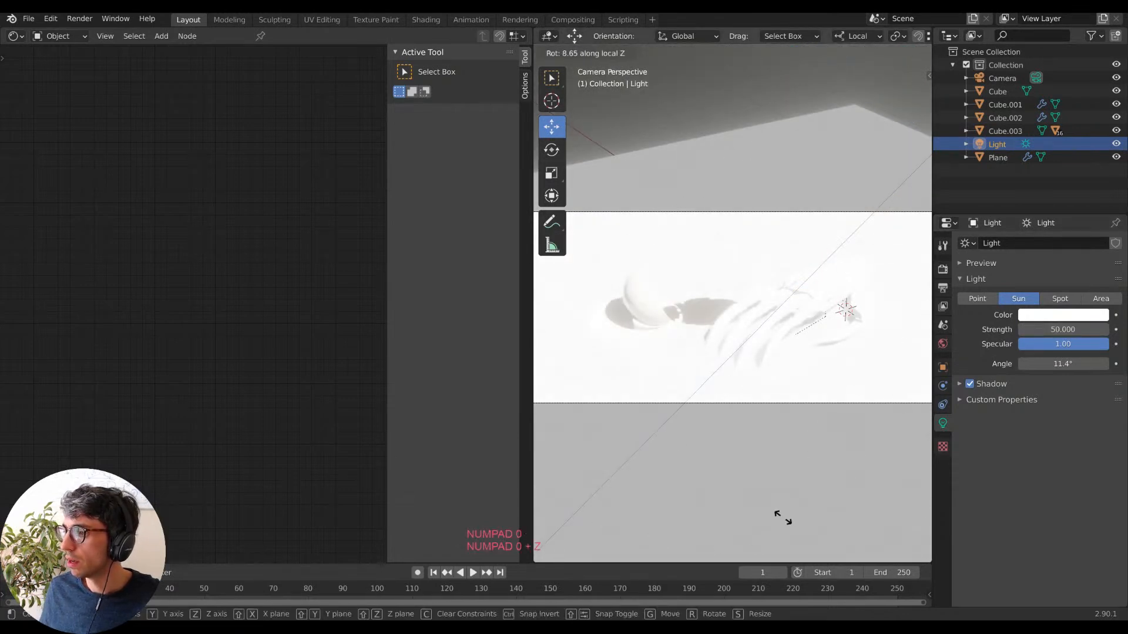
key(Escape)
Set the Sun light's strength to 5 and angle to 5.92°, and tilt the light about its local X axis.
click(1071, 330)
text(5)
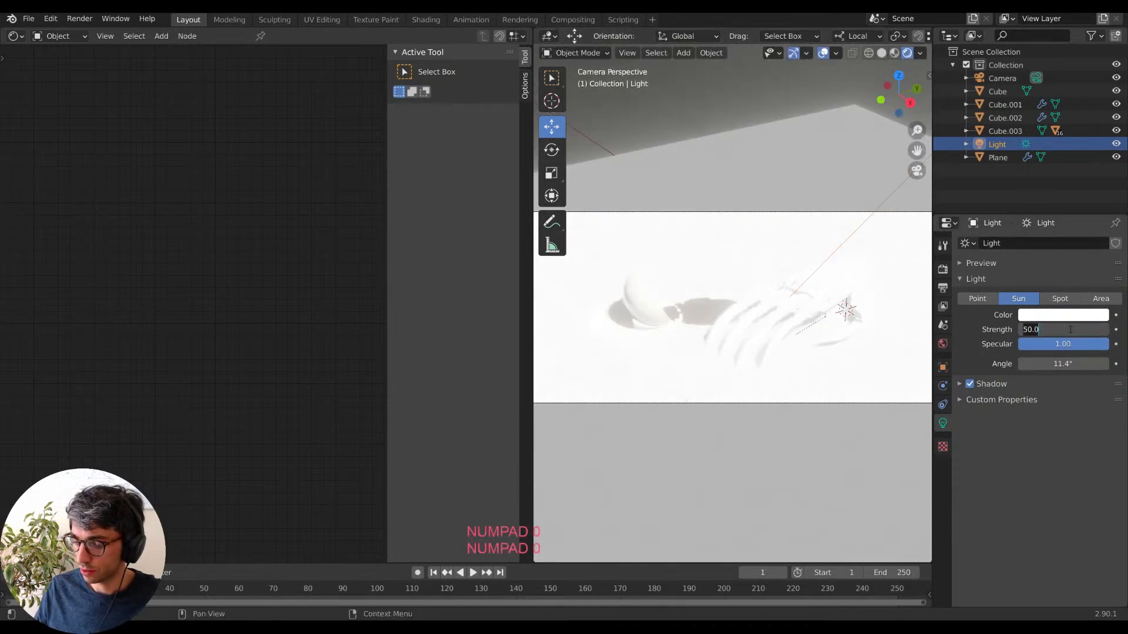
key(Return)
key(r)
key(x)
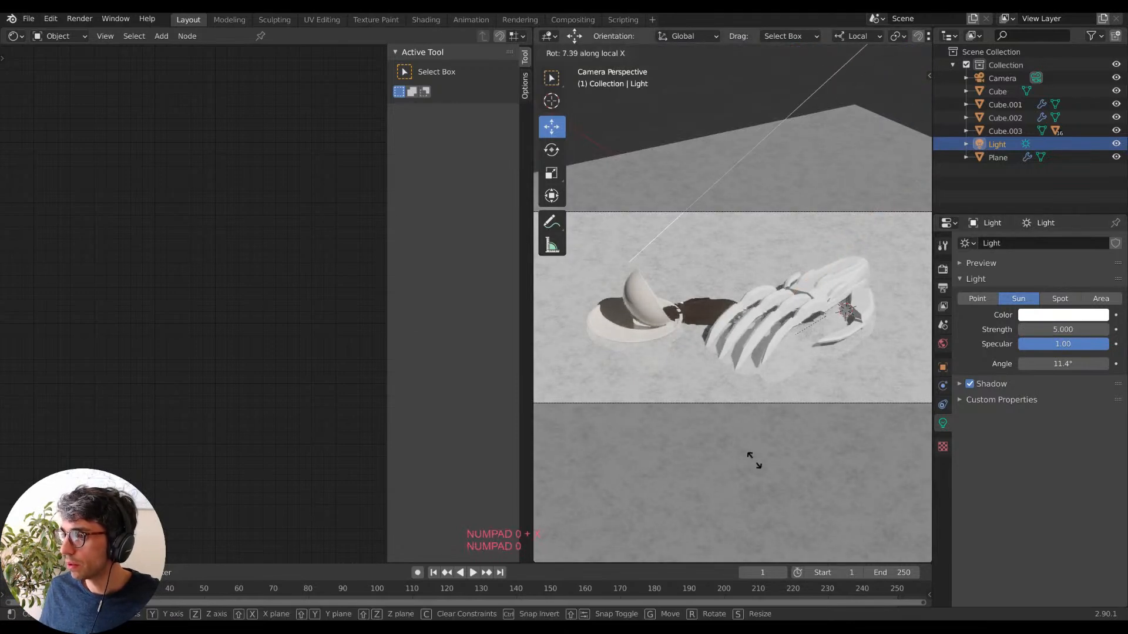
click(611, 171)
drag(1061, 365, 1076, 368)
key(r)
key(z)
key(z)
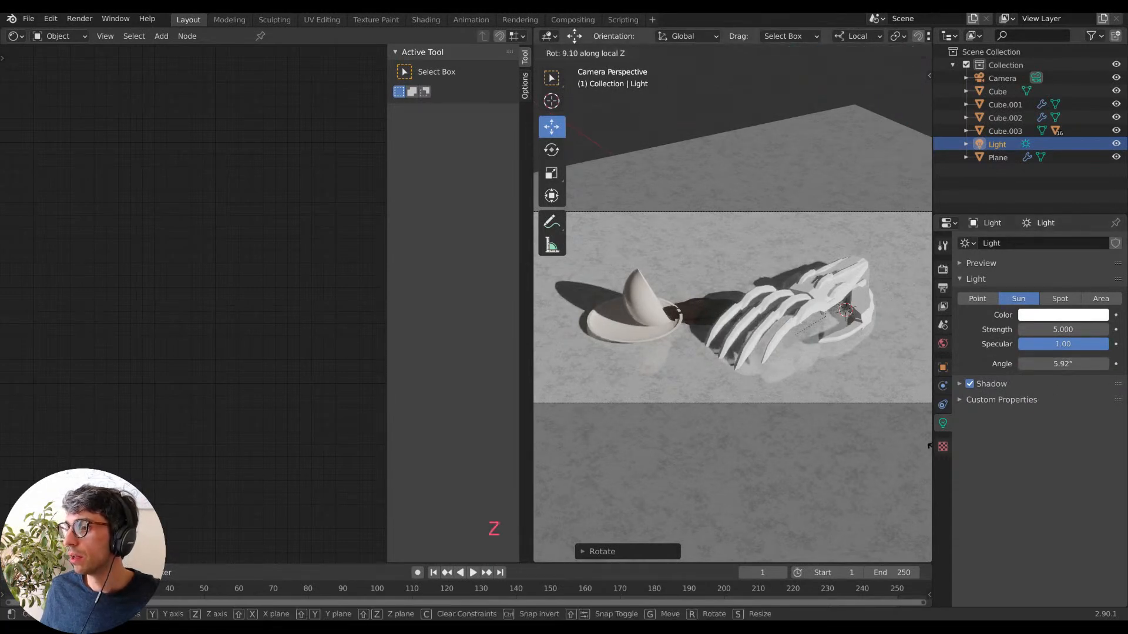
key(Escape)
Lock the camera to the view and reframe the shot from a lower angle with both models in the frame.
key(KP_0)
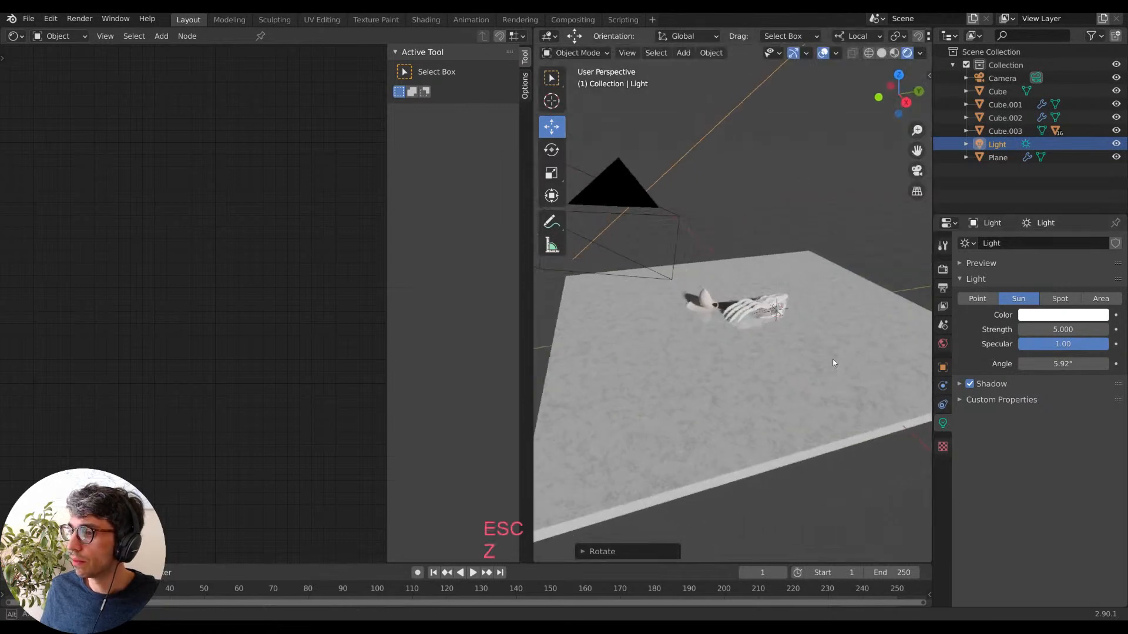
key(KP_0)
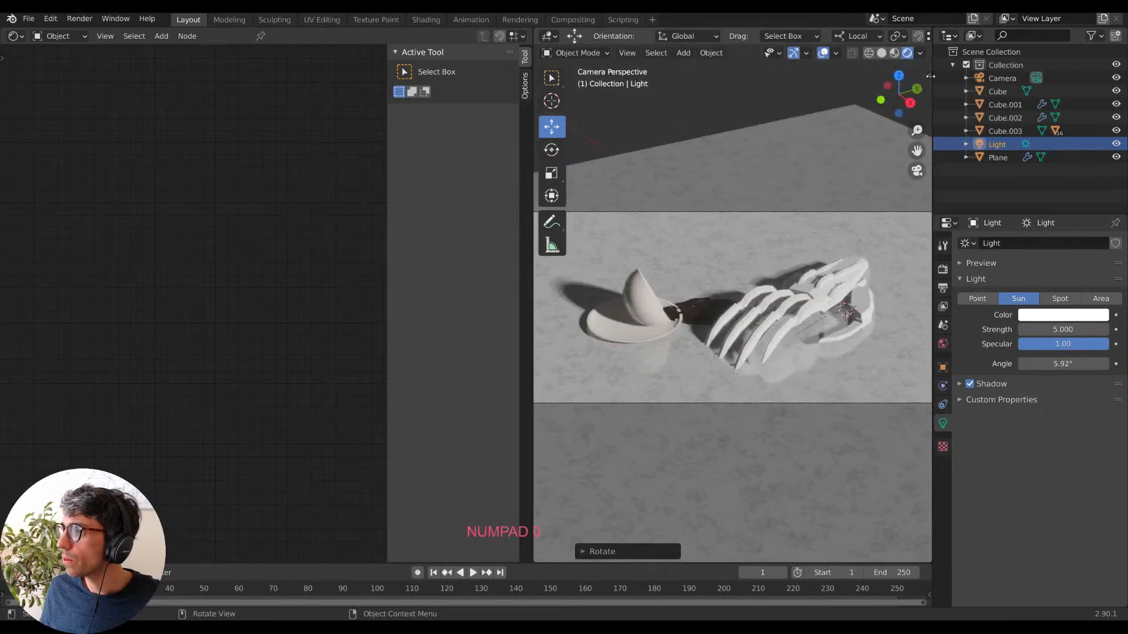
click(928, 76)
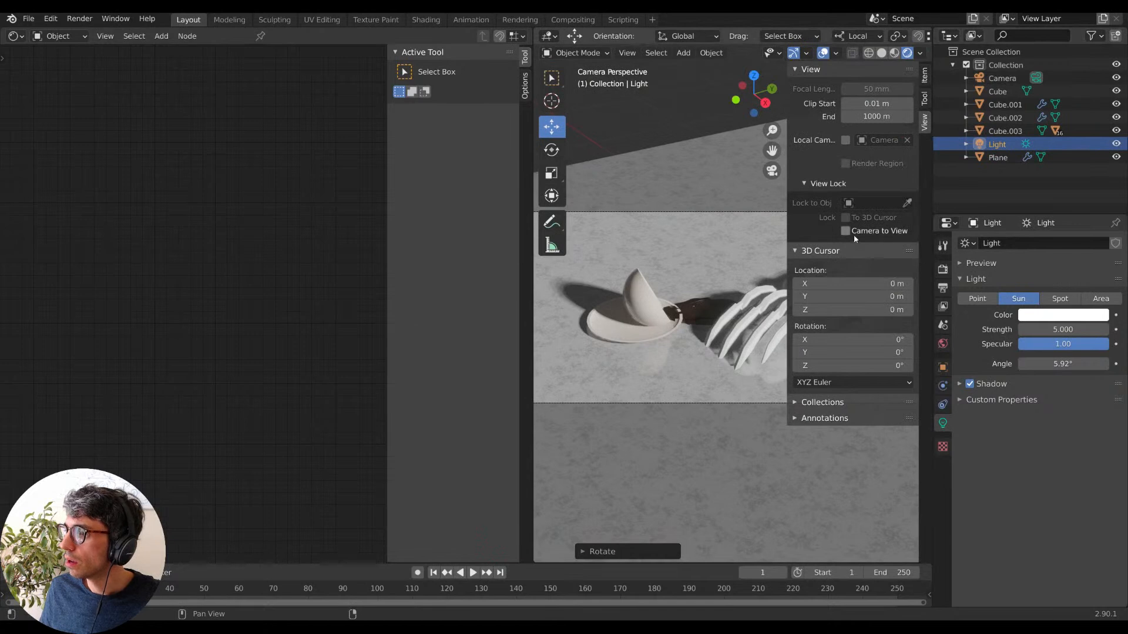
middle_drag(633, 461, 627, 425)
shift+middle_drag(624, 372, 618, 400)
mouse_move(697, 410)
shift+middle_down()
mouse_move(689, 405)
mouse_move(699, 402)
shift+middle_up()
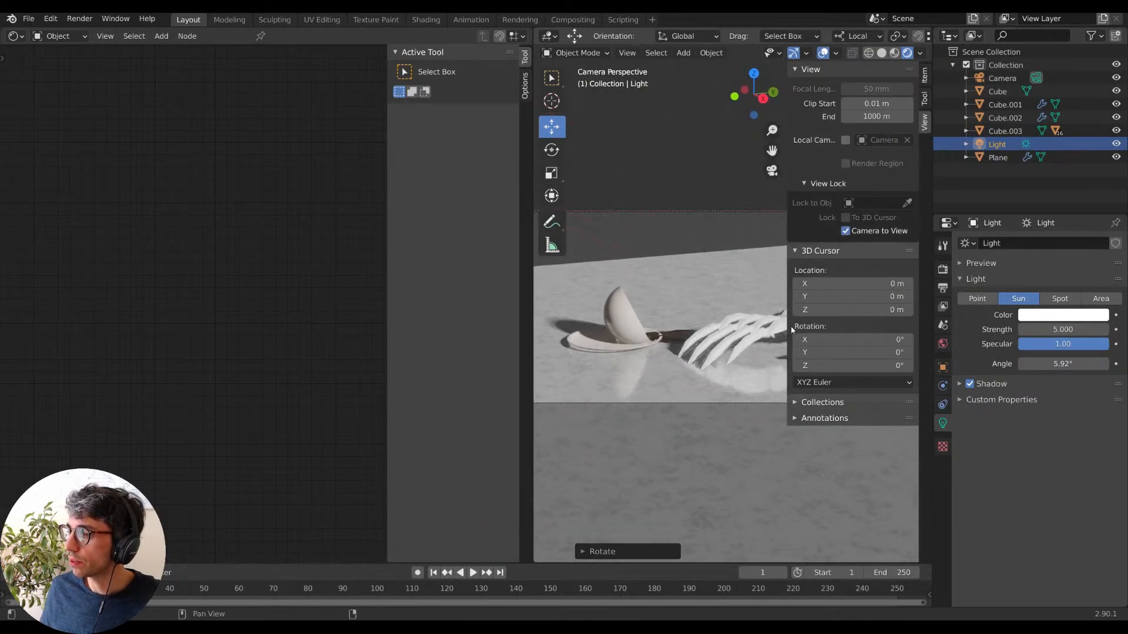
drag(787, 327, 923, 329)
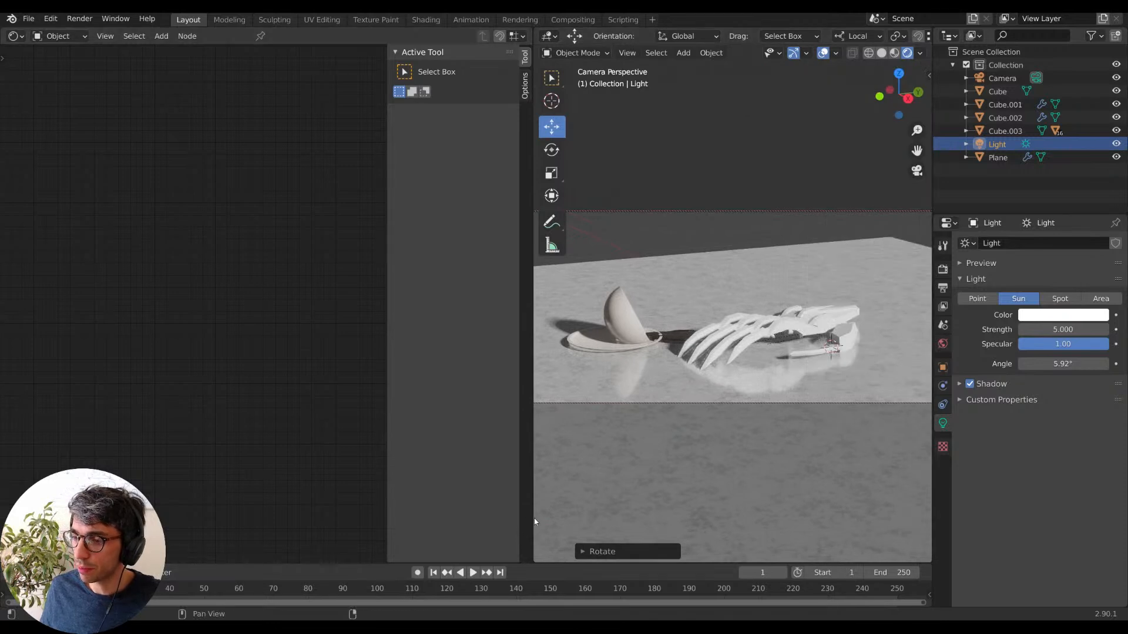
drag(532, 518, 285, 505)
middle_drag(740, 431, 684, 447)
Darken the second stop of the floor's upper ColorRamp to a near-black grey with a value of about 0.10.
click(675, 435)
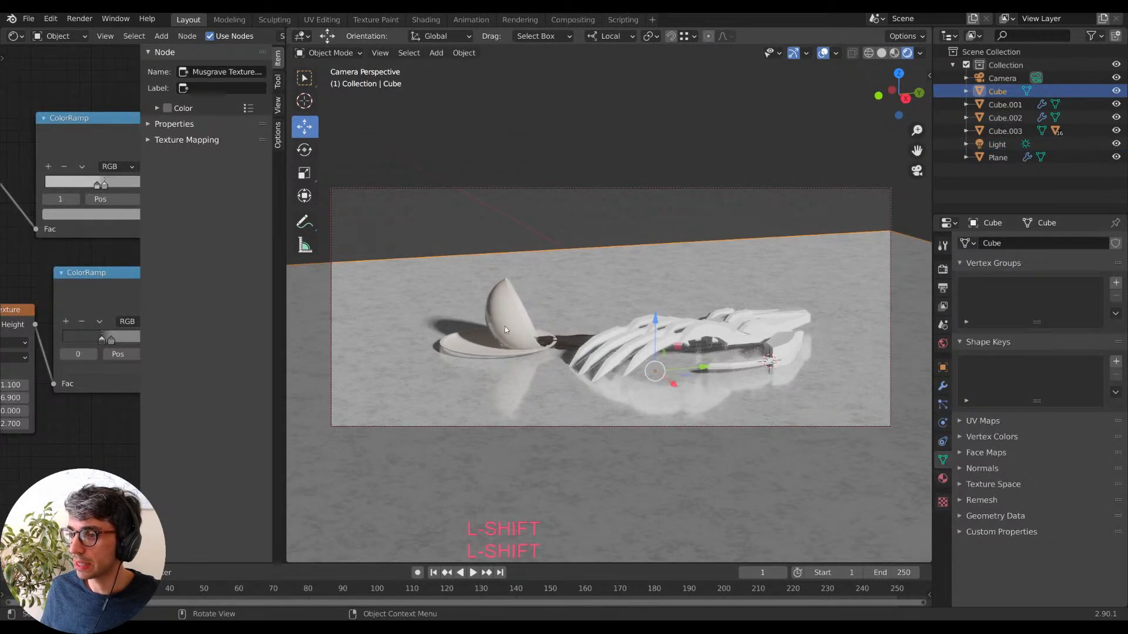
drag(142, 211, 280, 213)
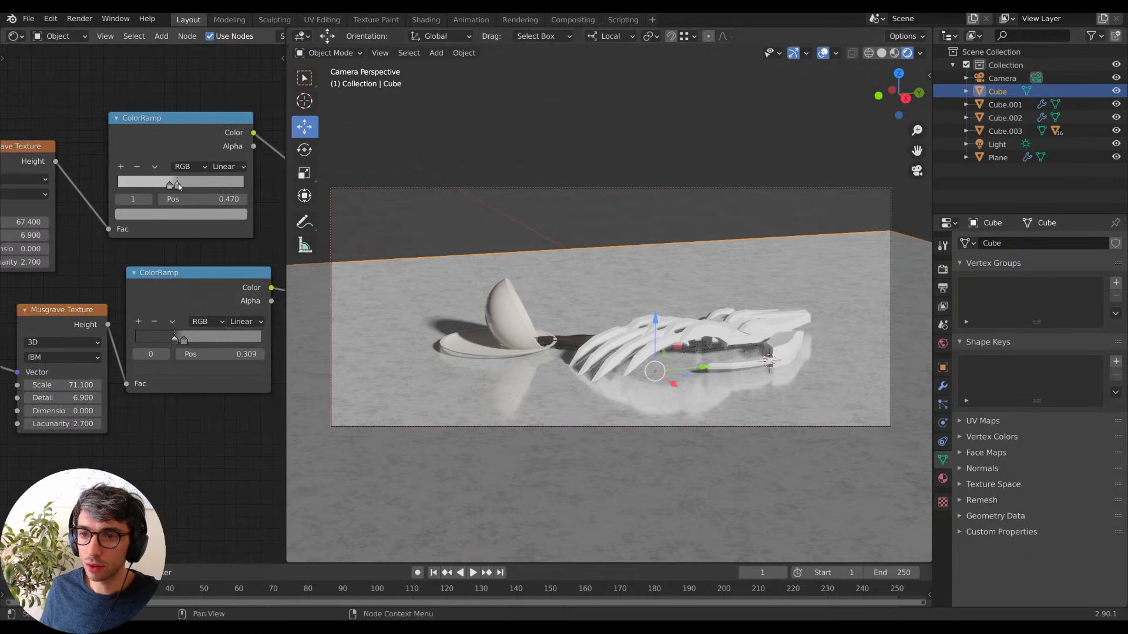
click(209, 217)
drag(220, 107, 220, 119)
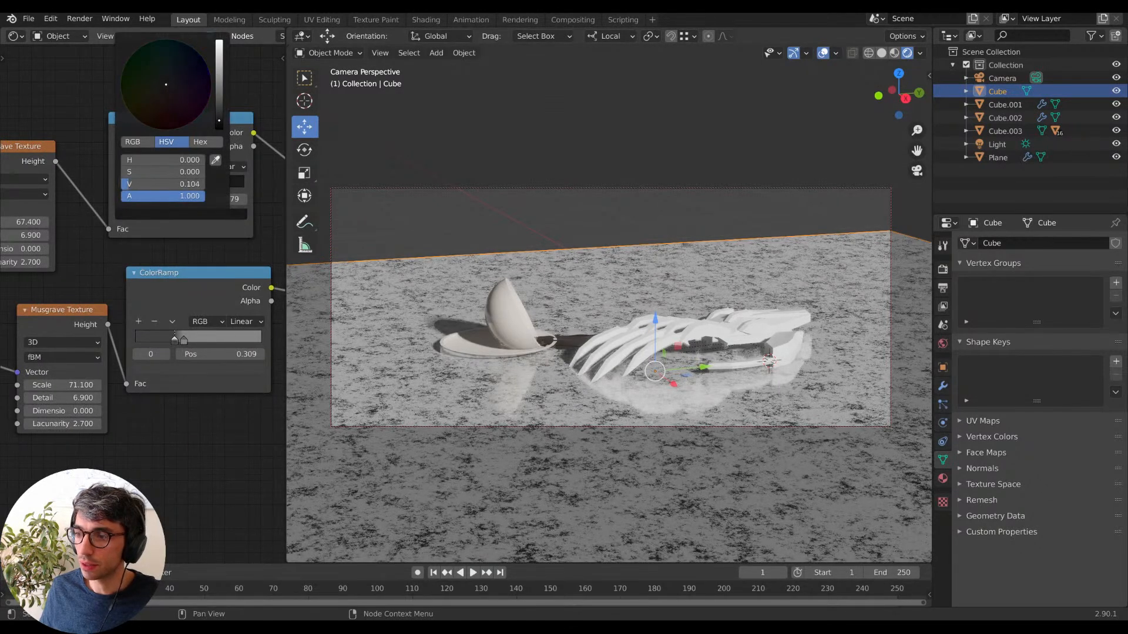
drag(40, 59, 56, 70)
Darken the first stop of the floor's upper ColorRamp from light grey to dark grey.
click(170, 184)
click(180, 215)
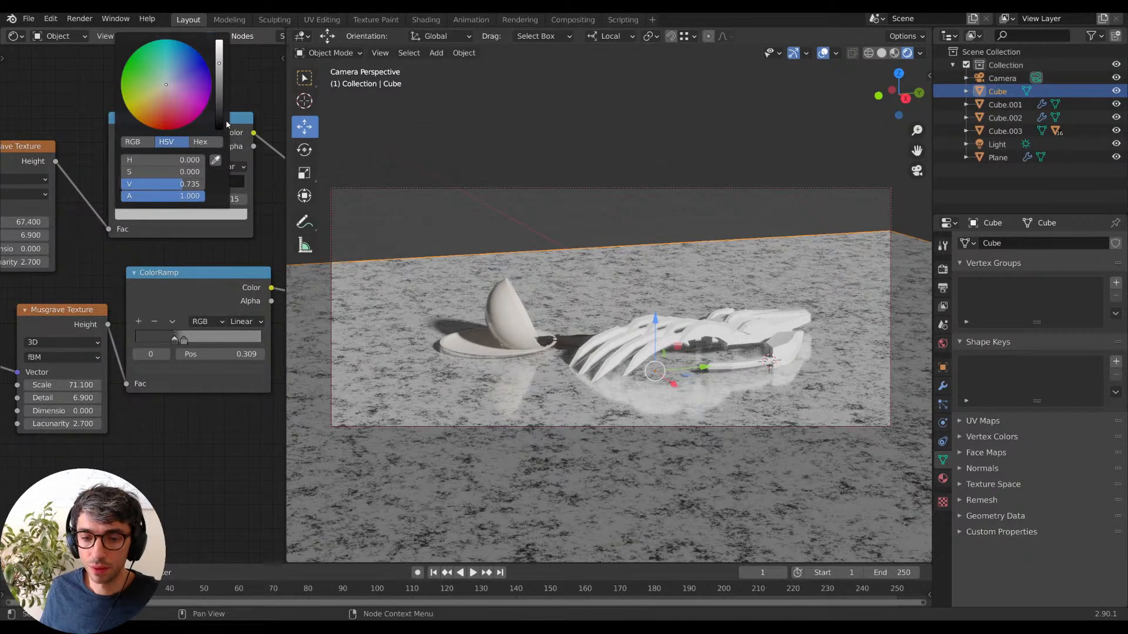
drag(222, 115, 224, 113)
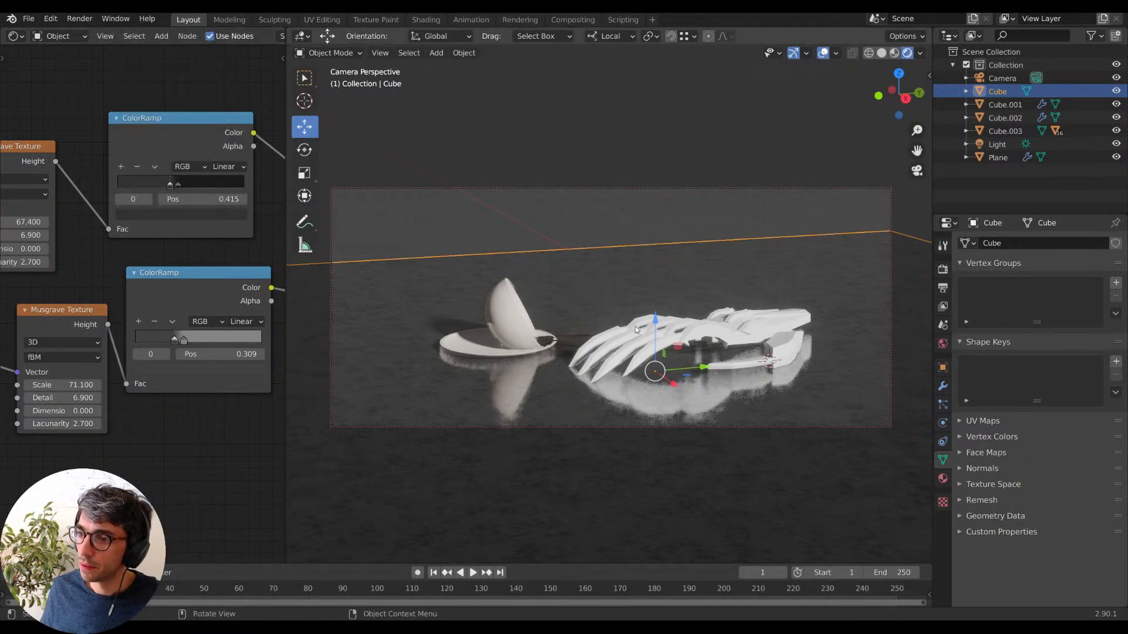
Nudge the dark flat plane beside the shell slightly along its local Z axis.
click(495, 324)
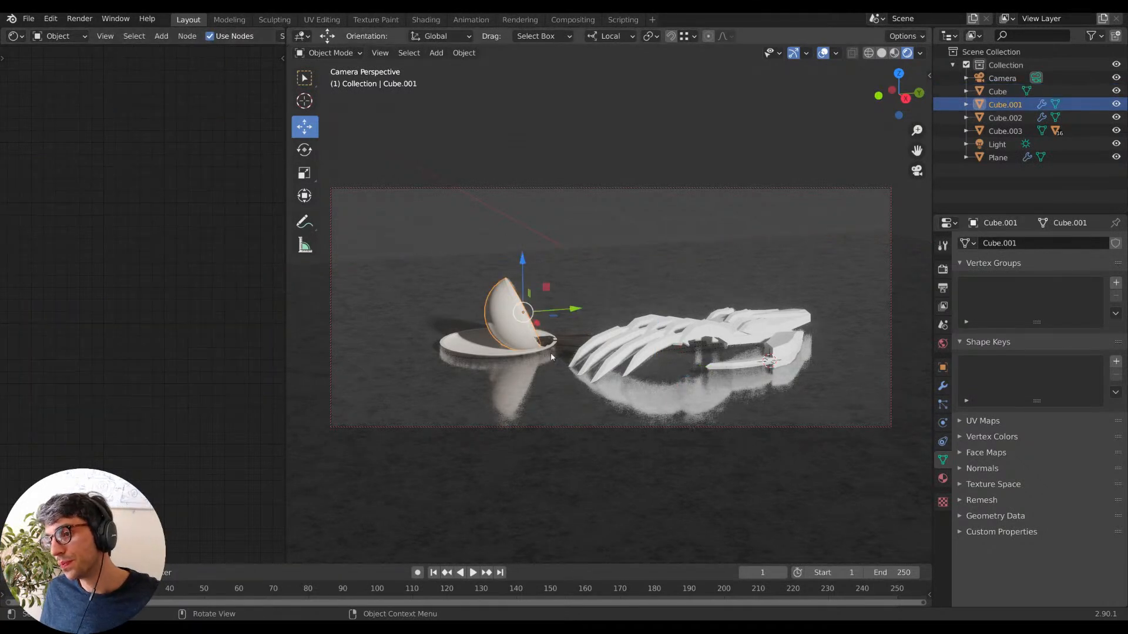
click(579, 346)
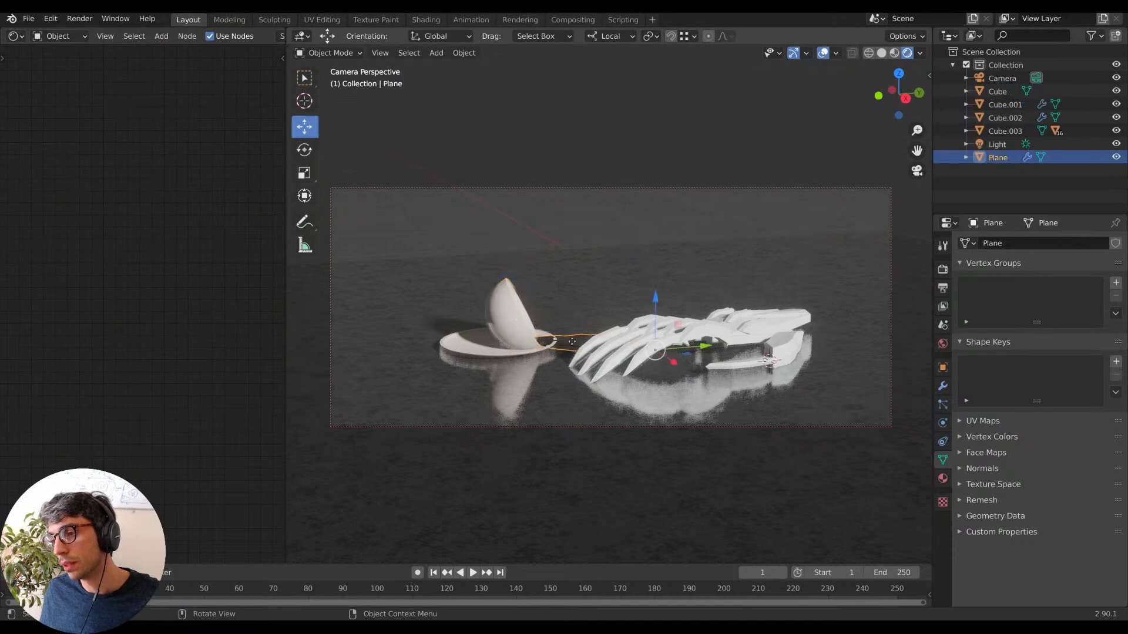
key(g)
key(z)
key(z)
click(575, 343)
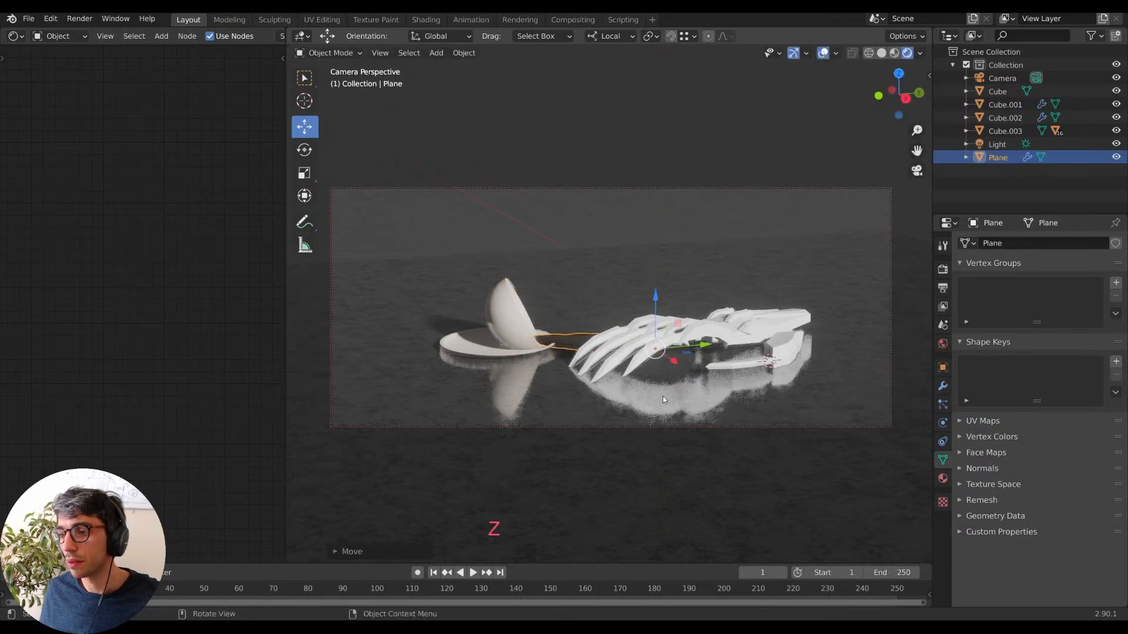
Rotate the whole legged model about its local Z axis so its row of legs is turned toward the camera.
click(510, 419)
click(749, 342)
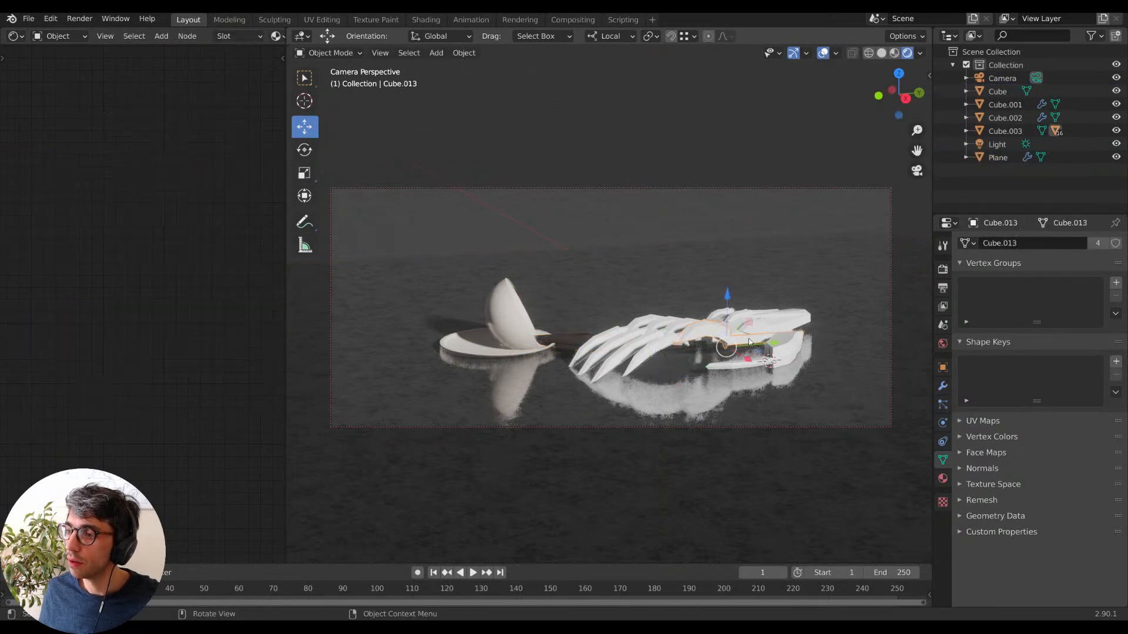
click(797, 322)
key(r)
key(z)
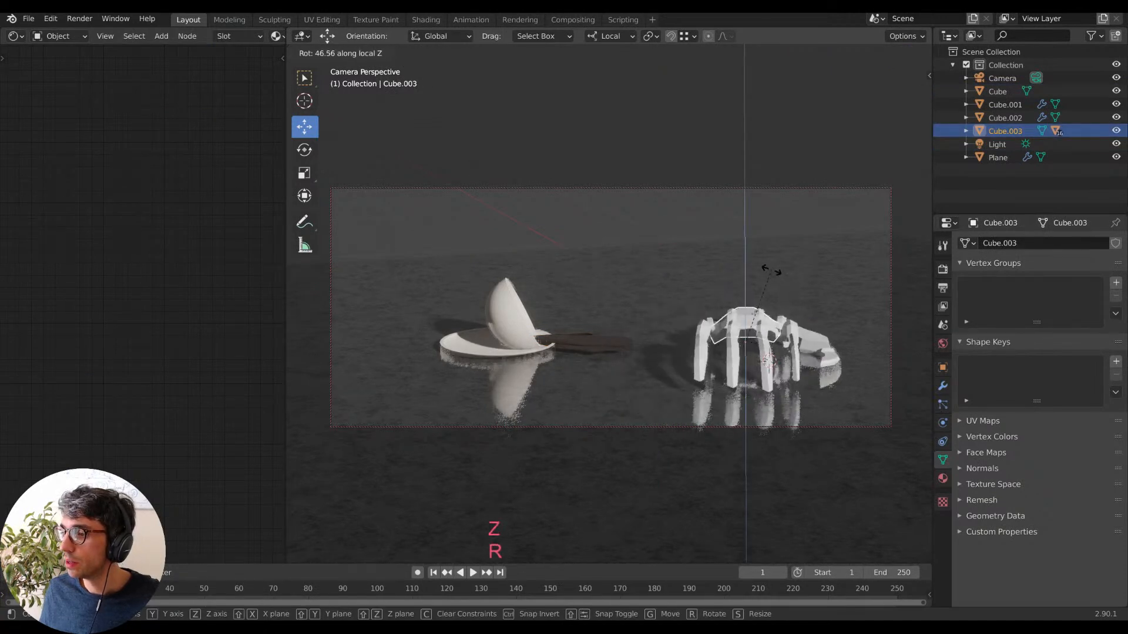
click(837, 372)
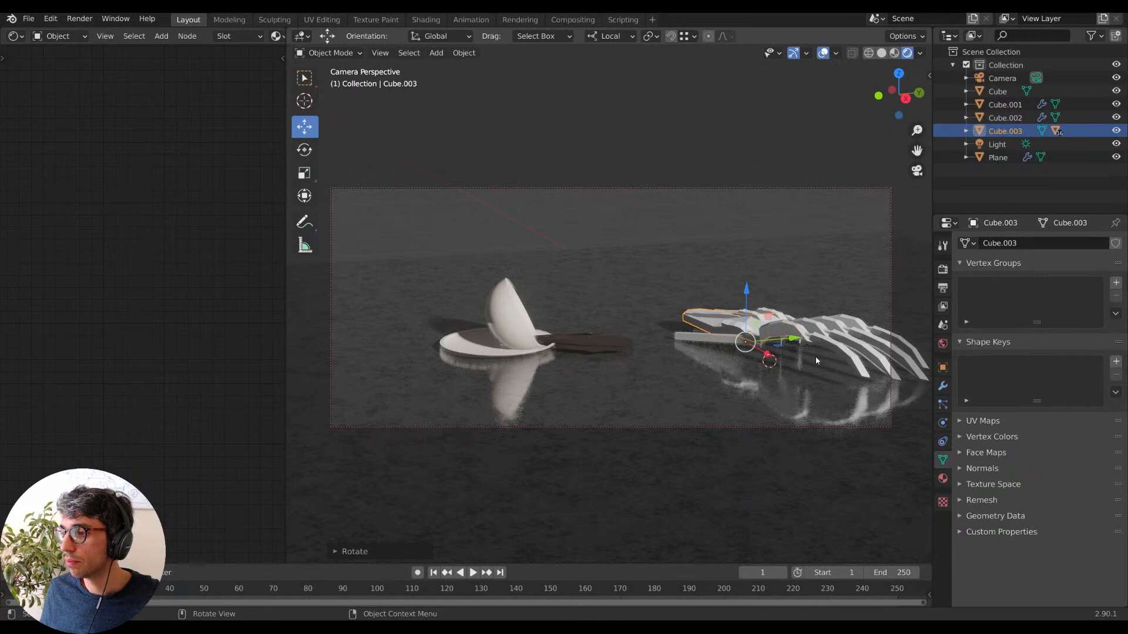
key(r)
key(z)
click(802, 334)
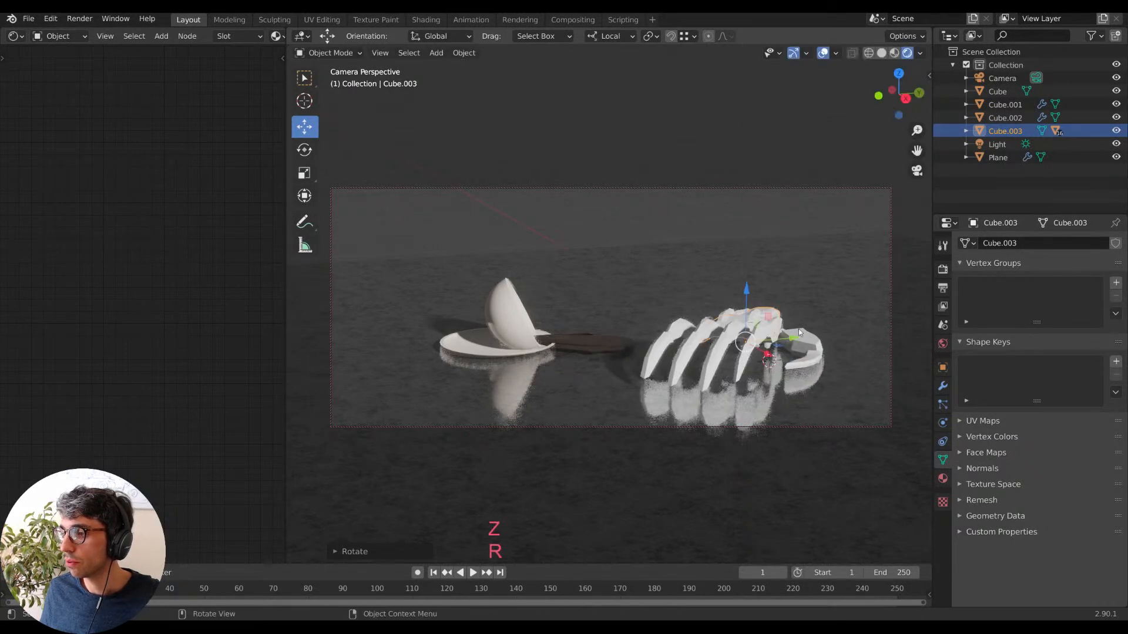
Switch the transform orientation to Local and rotate the legged model's curved end piece about its local Y axis.
click(809, 348)
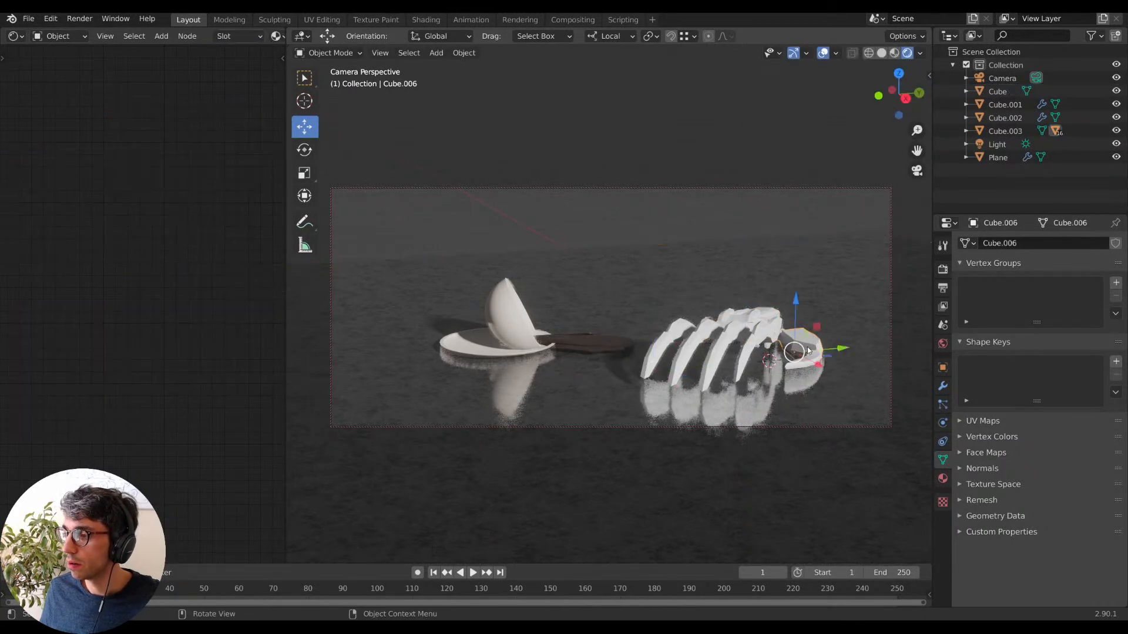
key(r)
key(x)
key(Escape)
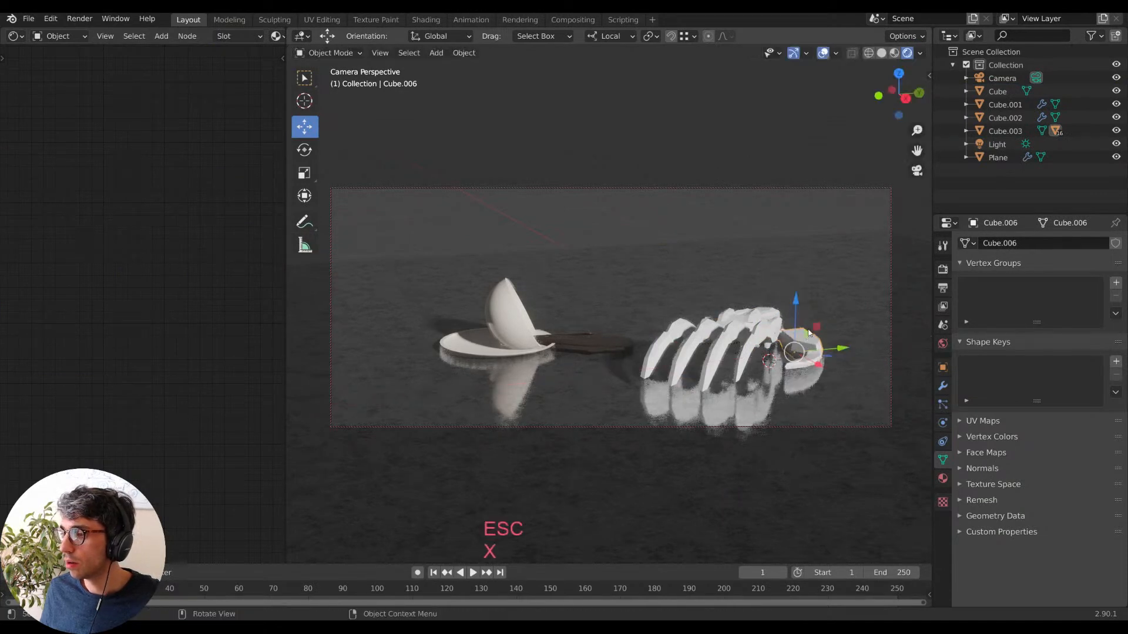
click(424, 37)
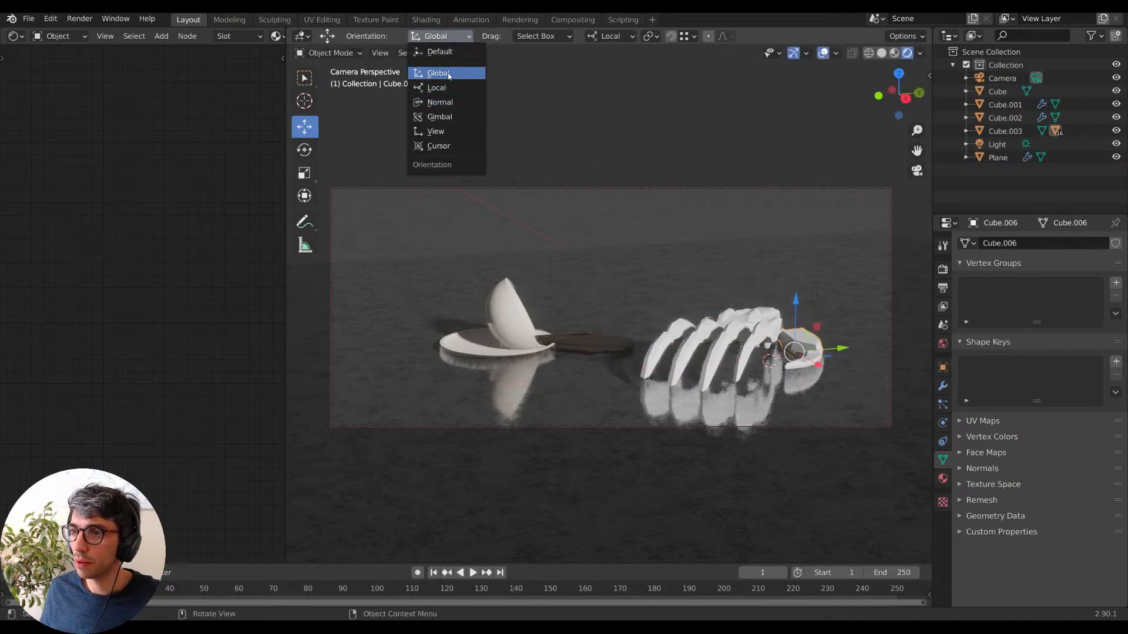
click(445, 88)
key(r)
key(y)
click(821, 325)
Reposition the curved end piece along its local Z, X and Y axes to fit against the legged model's body.
key(g)
key(z)
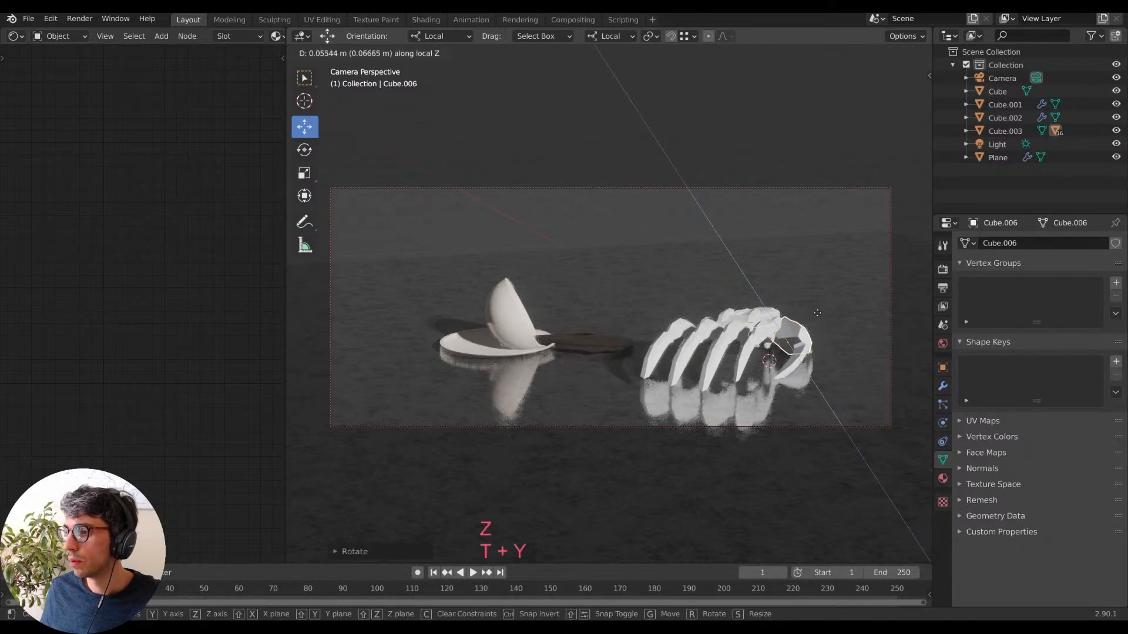
click(818, 312)
key(g)
key(x)
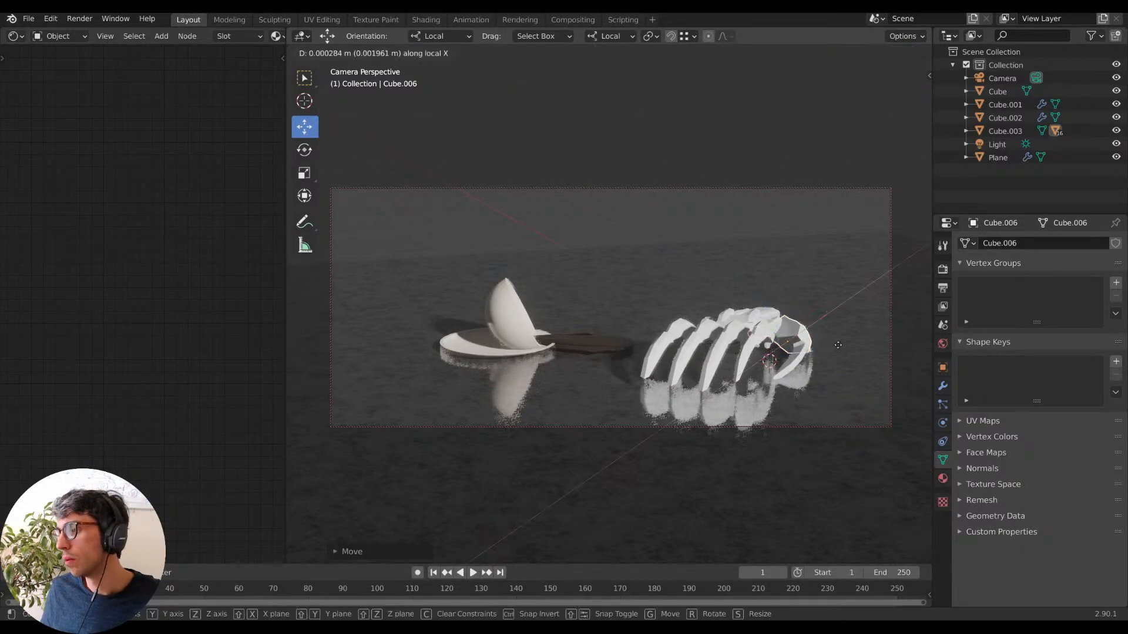
click(841, 346)
key(g)
key(z)
click(844, 347)
key(g)
key(y)
click(852, 352)
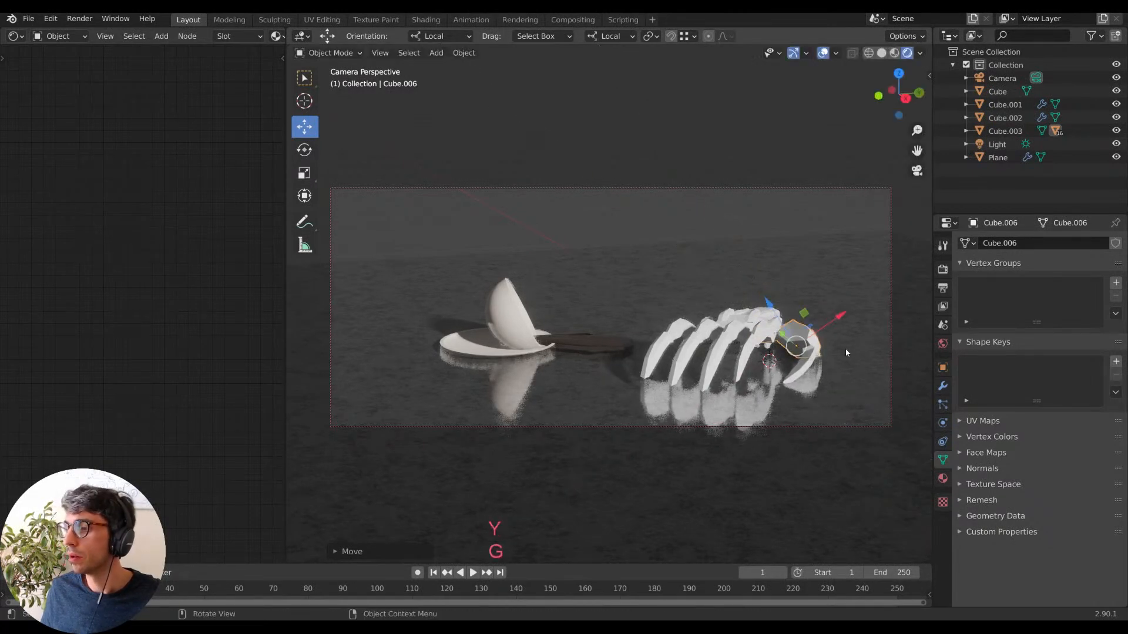
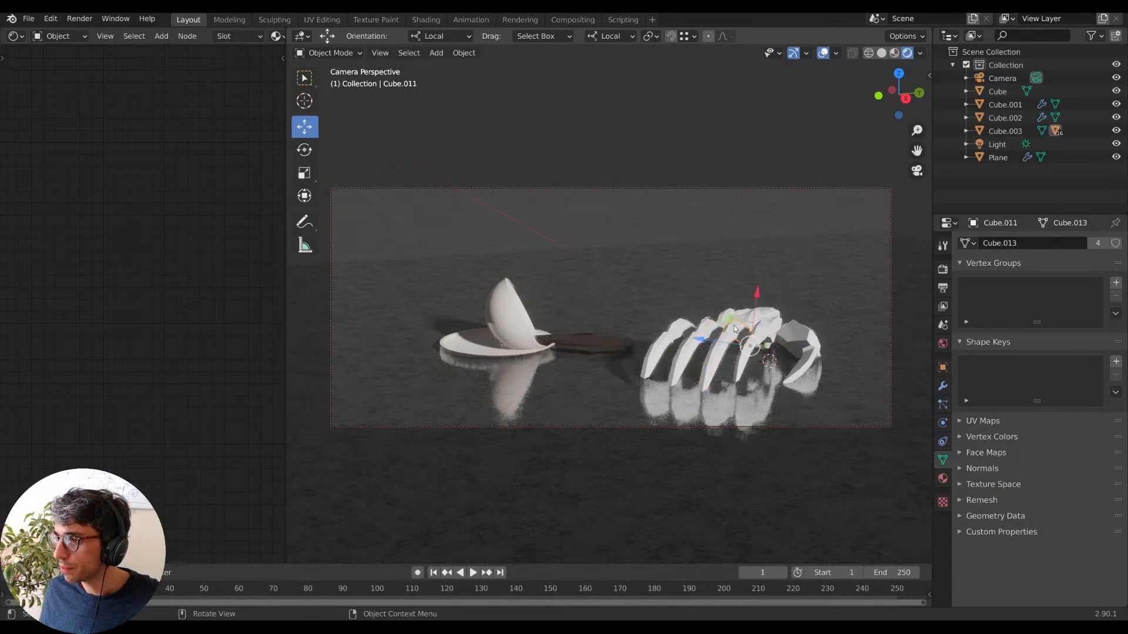
Bend the third leg from the shell by rotating its upper and lower segments about their local Z axes.
key(r)
key(z)
click(706, 339)
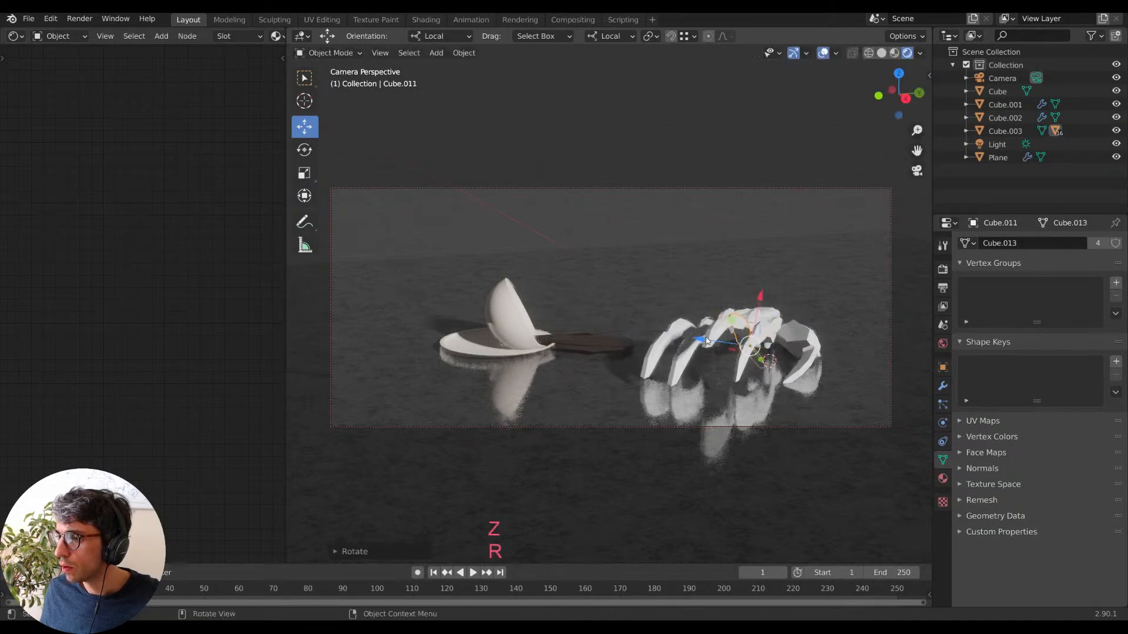
key(z)
click(714, 356)
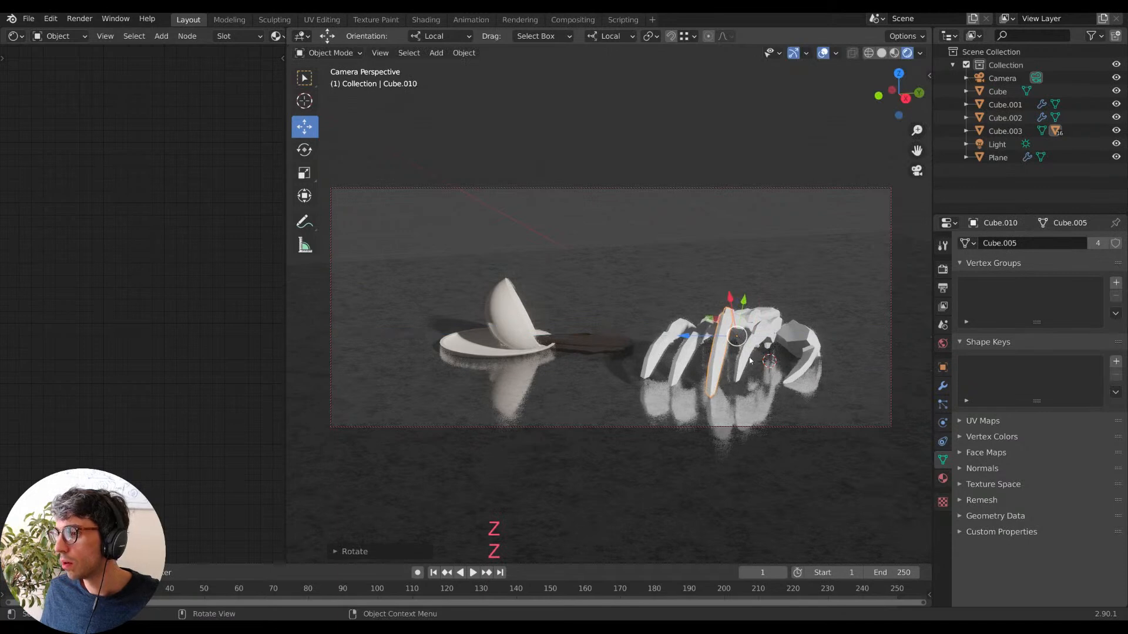
Rotate the upper and lower segments of the leg nearest the curved end piece about their local Z axes.
key(r)
key(z)
click(762, 333)
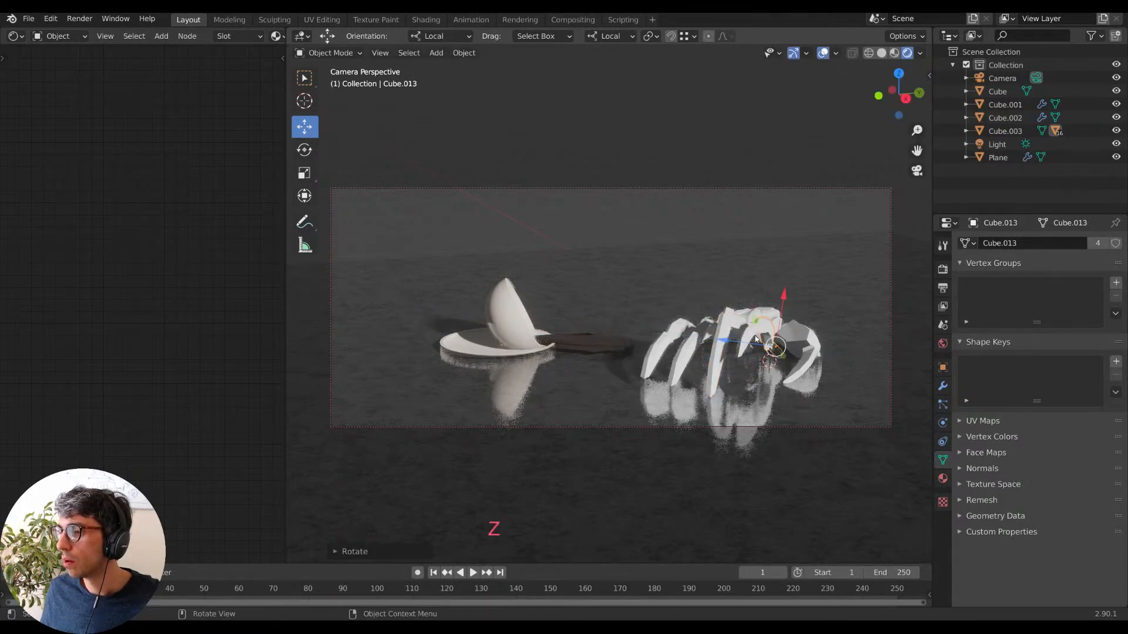
key(r)
key(z)
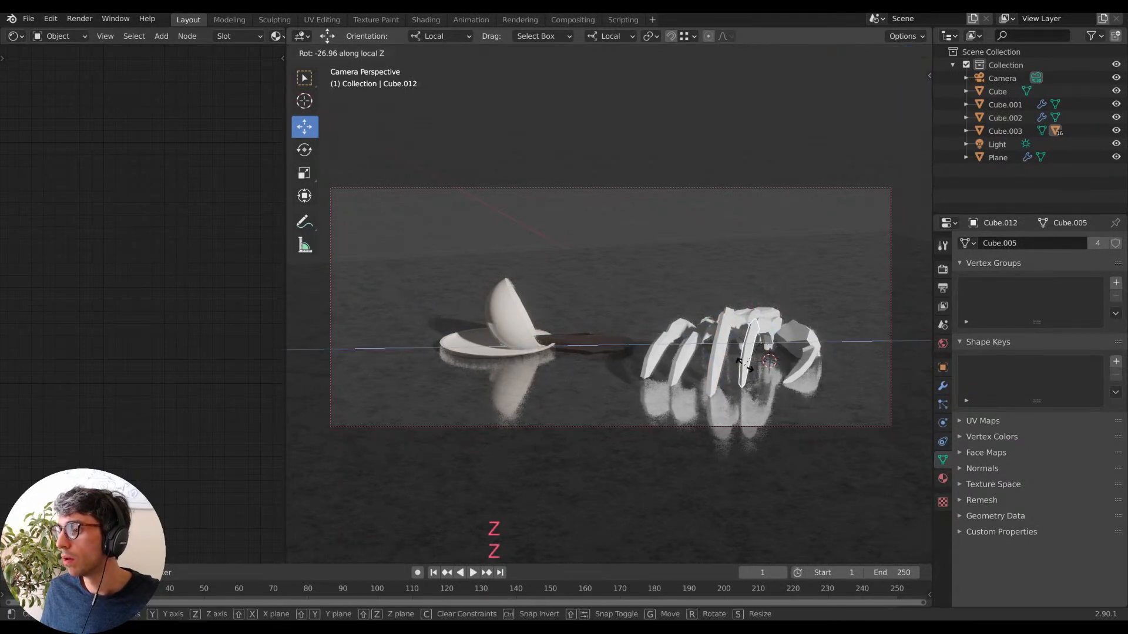
click(741, 369)
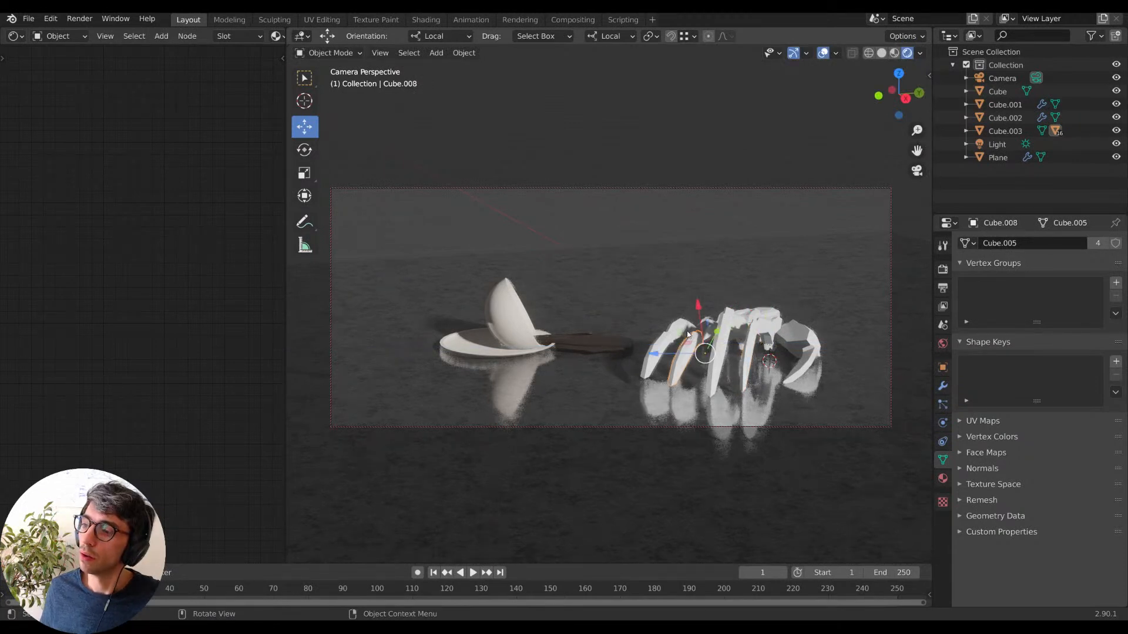
Rotate the upper segment of the leg nearest the shell about its local X, Y and Z axes.
key(r)
key(x)
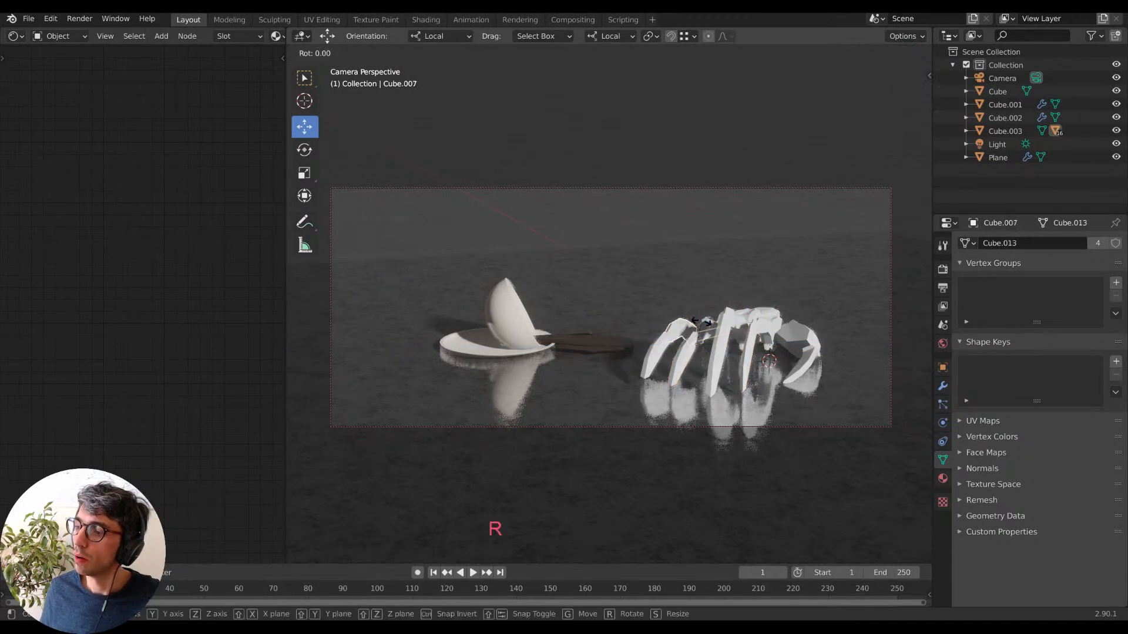
click(710, 336)
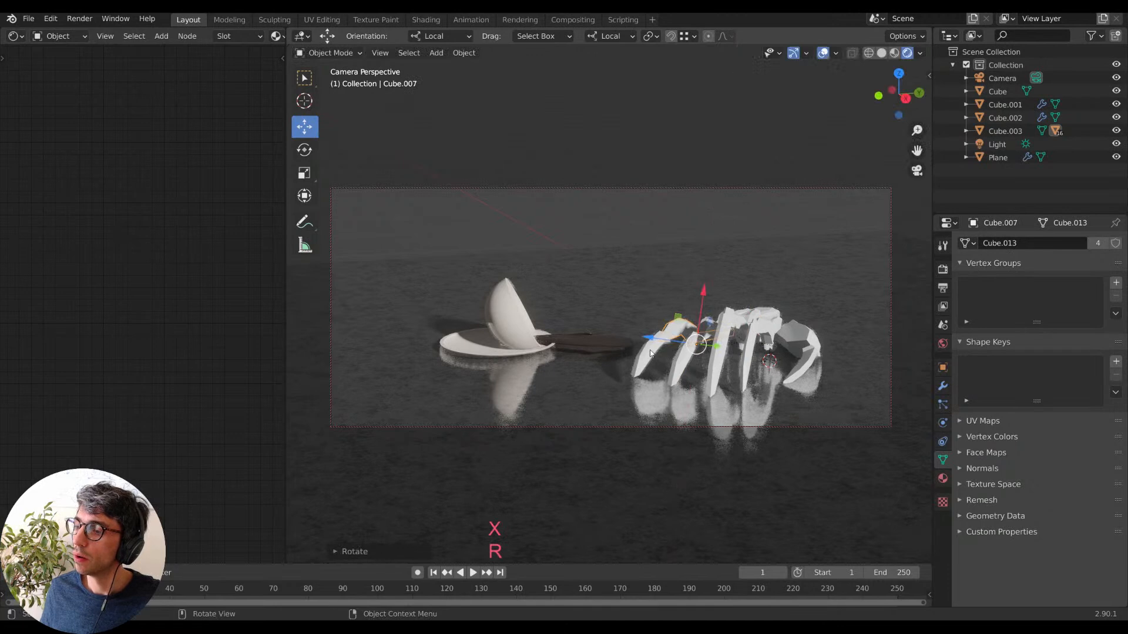
key(r)
key(y)
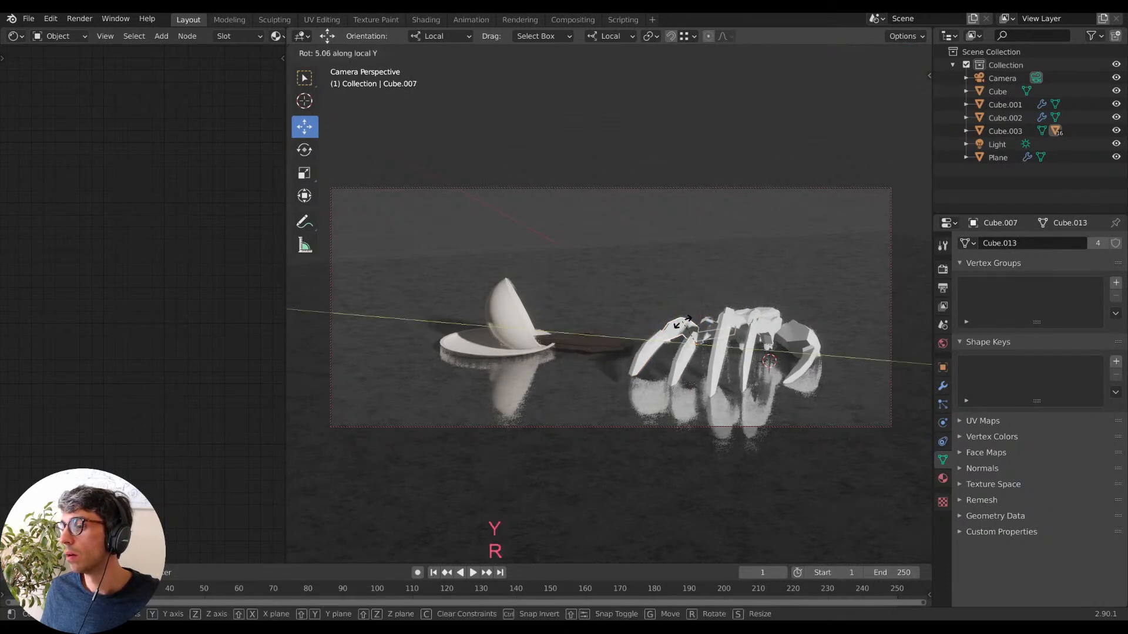
click(683, 322)
key(r)
key(z)
click(668, 337)
Bend the lower segment of the leg nearest the shell about its local Z axis.
key(r)
key(z)
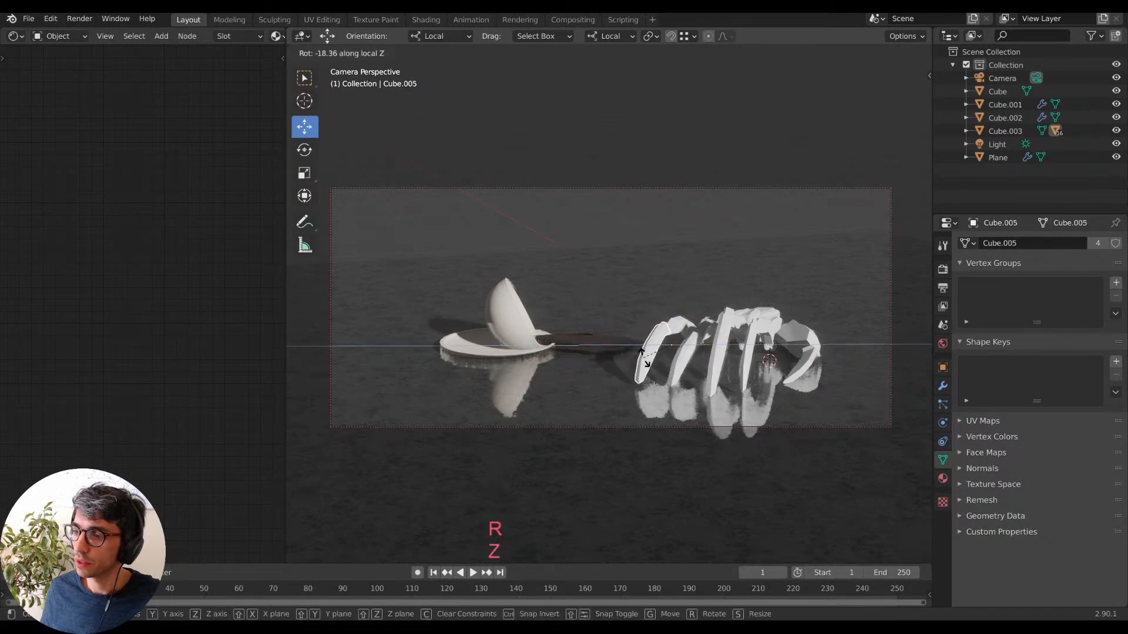
click(645, 366)
key(z)
click(617, 375)
Rotate the whole legged model about the body's local Z axis until its legs point away from the shell.
click(774, 307)
click(771, 314)
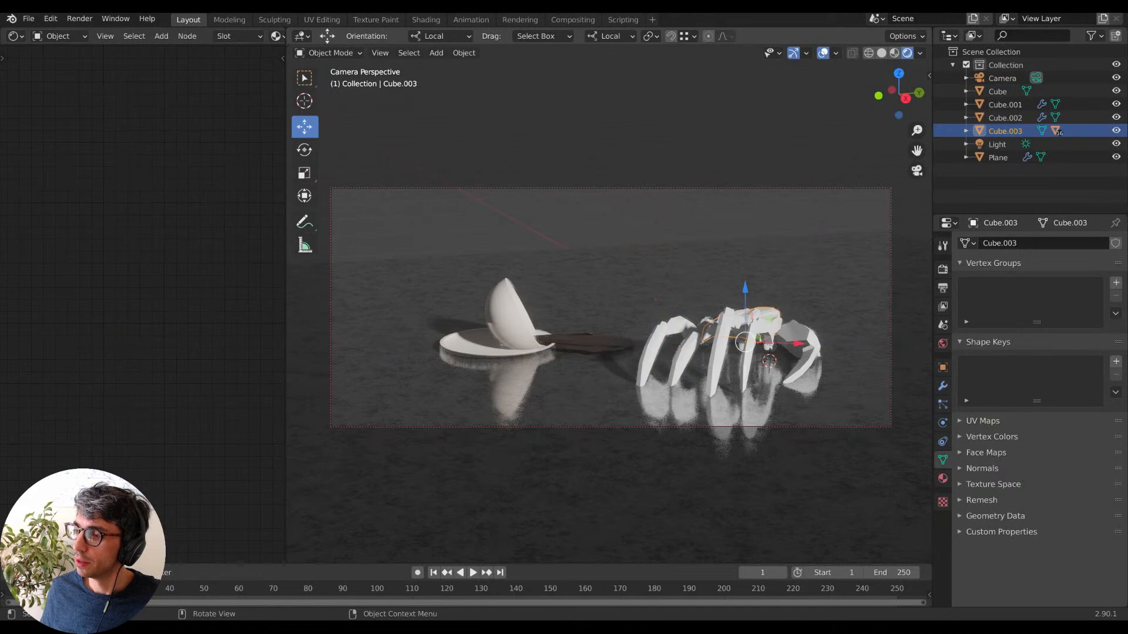
key(r)
key(z)
click(795, 330)
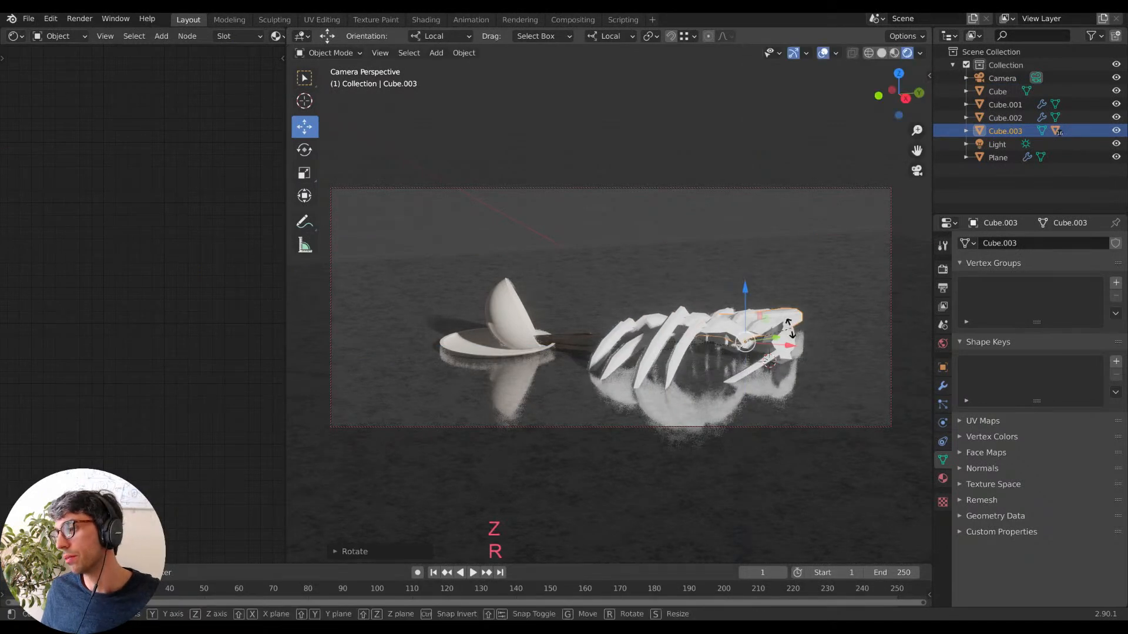
key(z)
key(z)
click(781, 368)
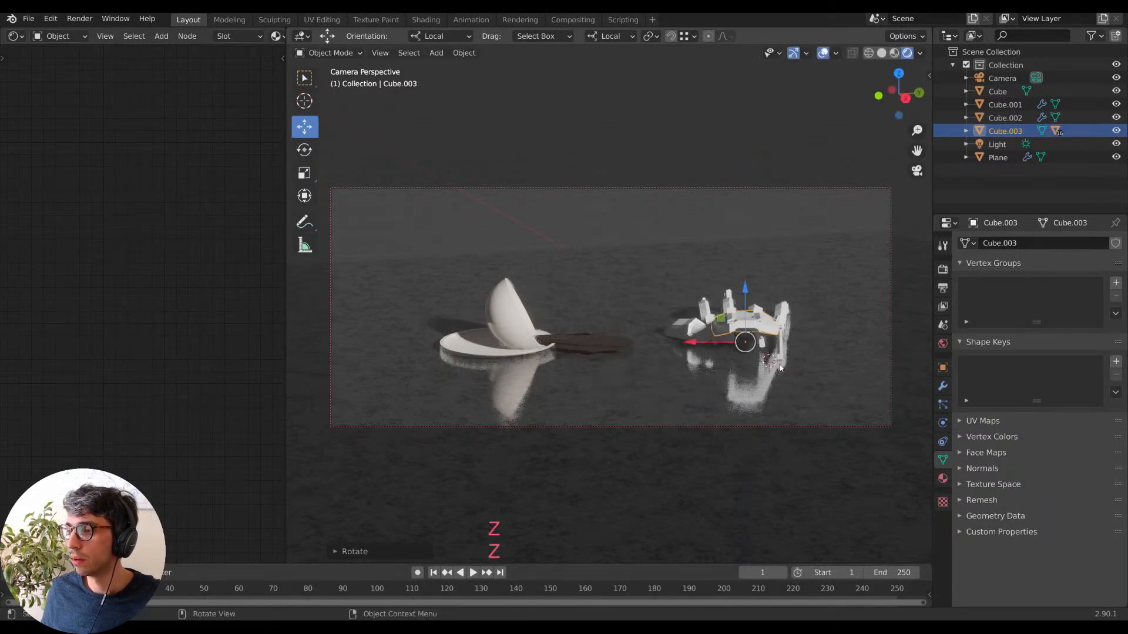
key(z)
click(770, 360)
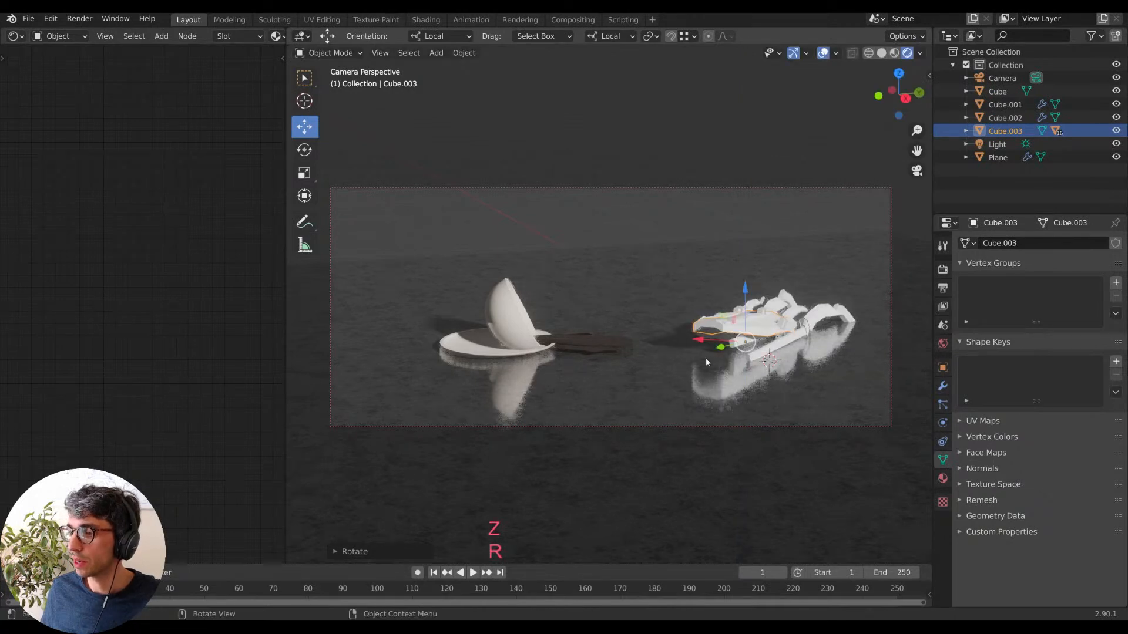
Move the legged model along its local X axis into the foreground, centre it in front of the shell and turn it about local Z.
key(g)
key(x)
click(920, 493)
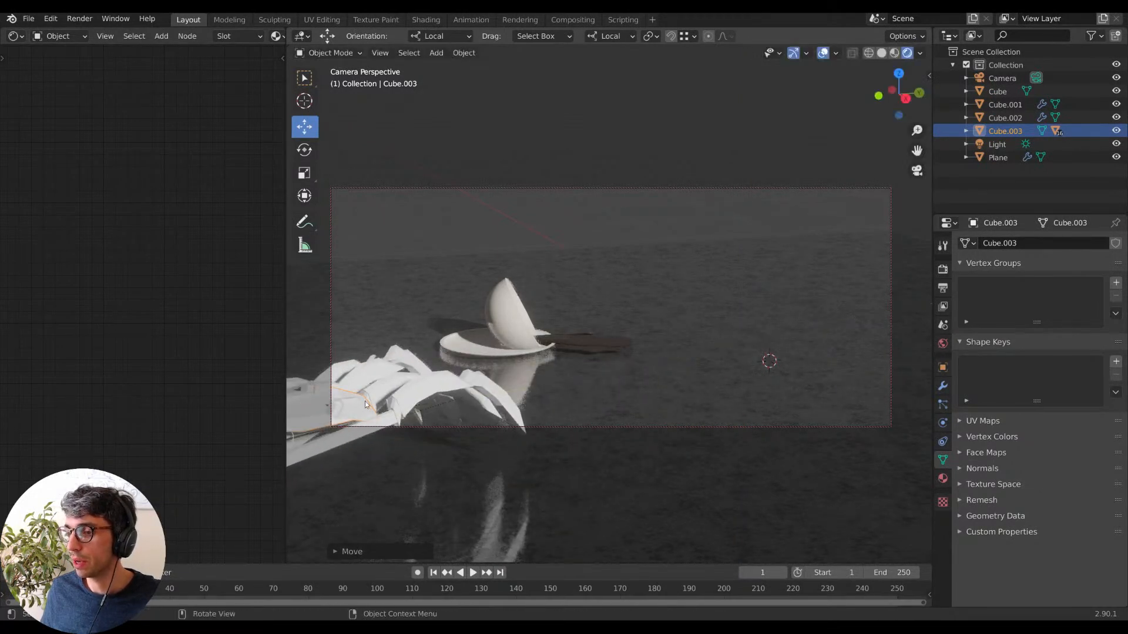
key(g)
click(714, 415)
key(r)
key(z)
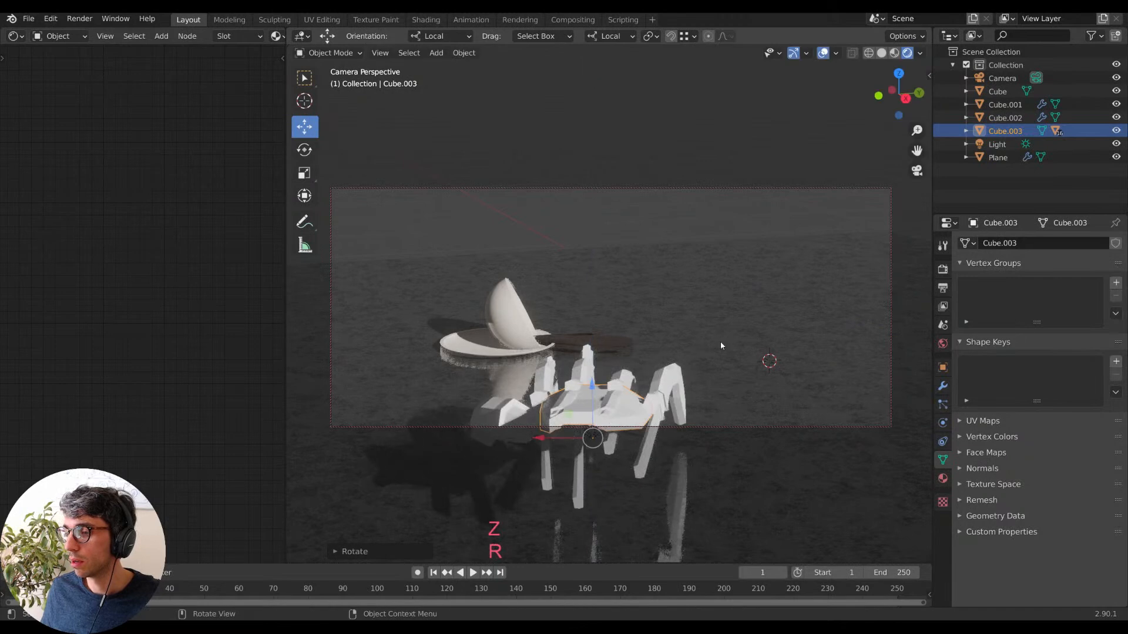
Shift the legged model across the foreground, adjust it along local Z and turn it about its local Z axis.
key(g)
key(z)
click(805, 334)
key(g)
key(z)
click(858, 364)
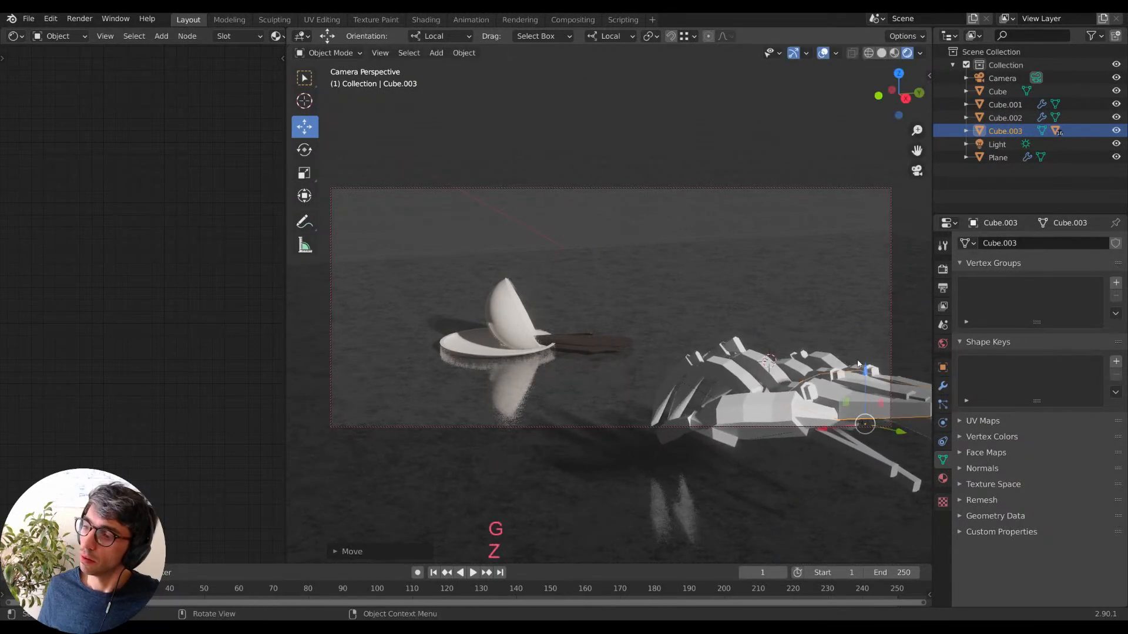
key(r)
key(z)
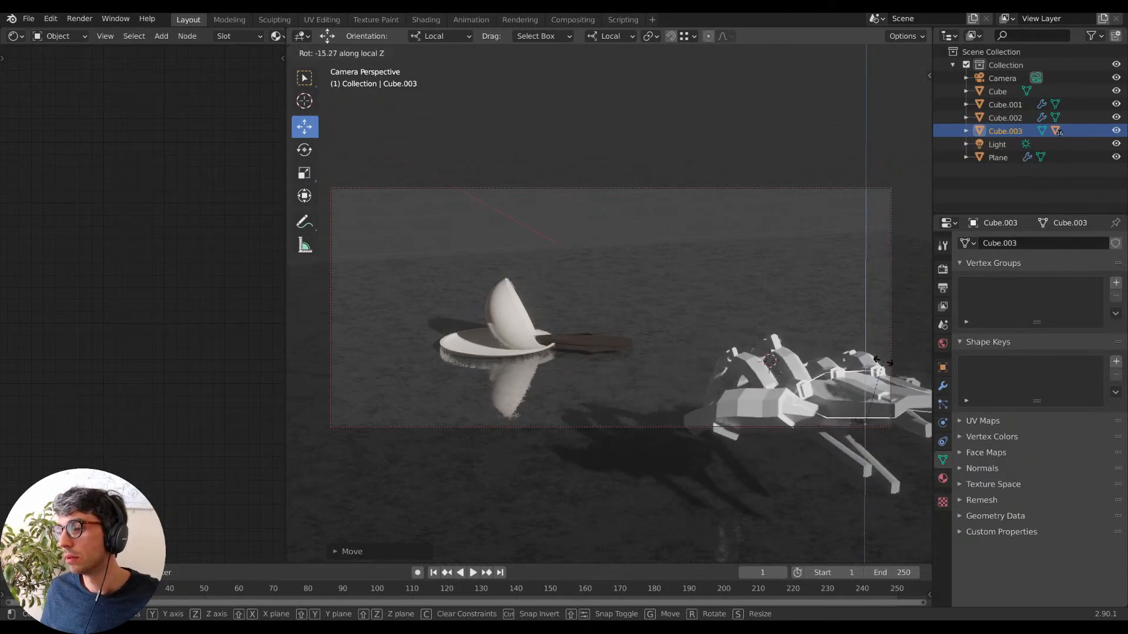
click(877, 365)
Reframe the camera to look down from a higher angle and enlarge the legged model uniformly.
mouse_move(776, 385)
middle_down()
mouse_move(765, 368)
mouse_move(757, 394)
mouse_move(774, 401)
mouse_move(770, 381)
middle_up()
middle_drag(770, 382, 804, 377)
drag(845, 405, 808, 366)
drag(885, 430, 884, 431)
key(s)
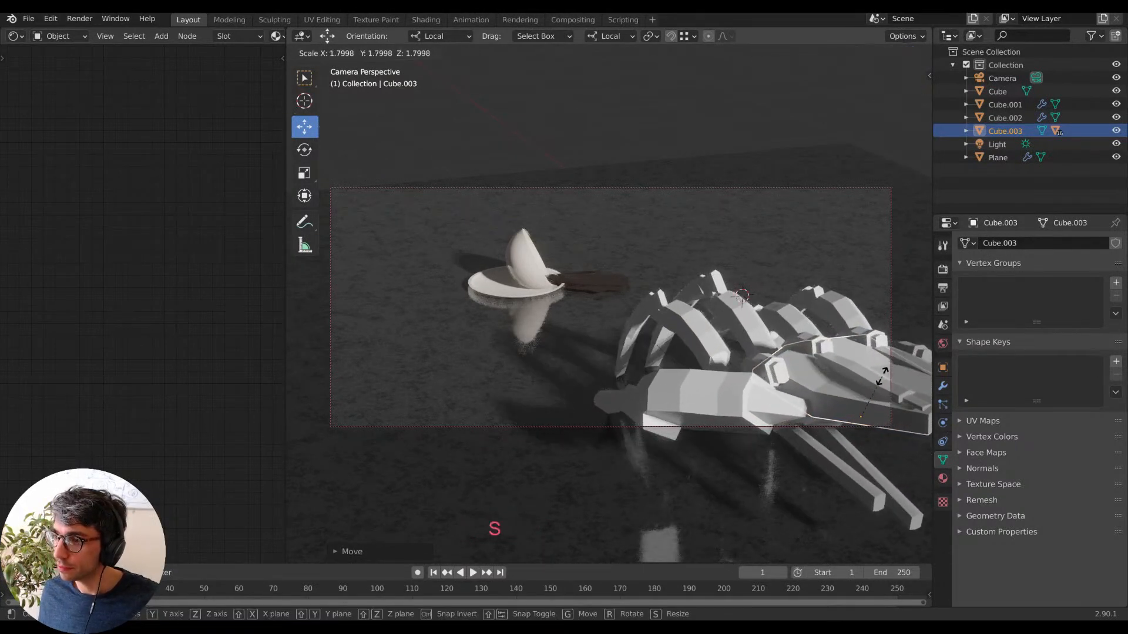
click(881, 398)
Turn the enlarged legged model about its local Z axis and adjust its height along local Z.
key(r)
key(z)
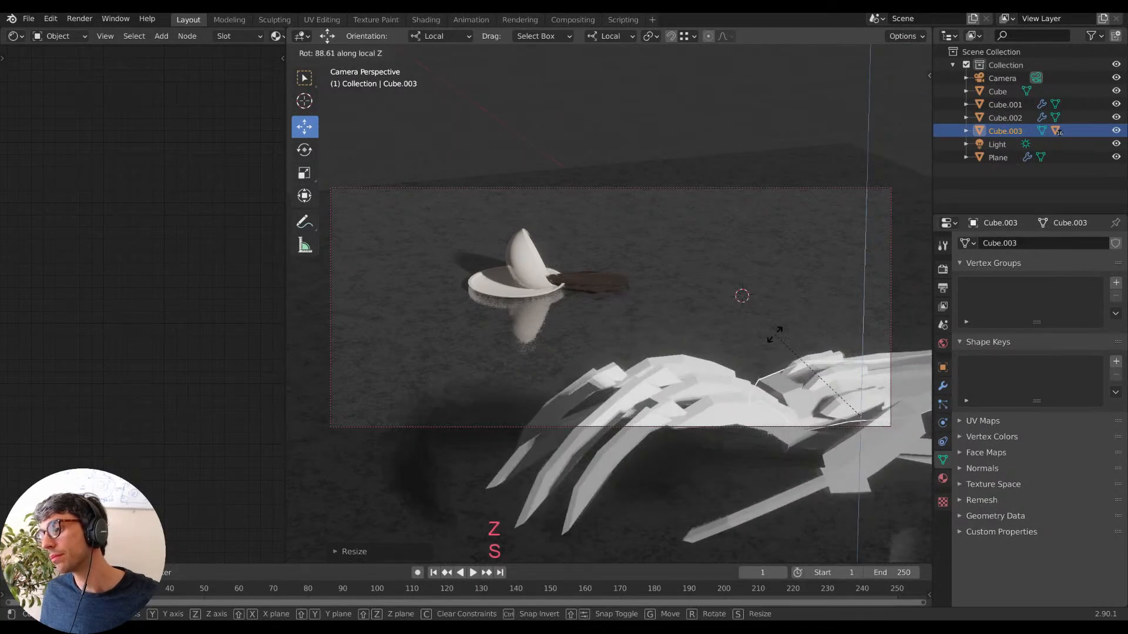
click(829, 428)
key(g)
key(z)
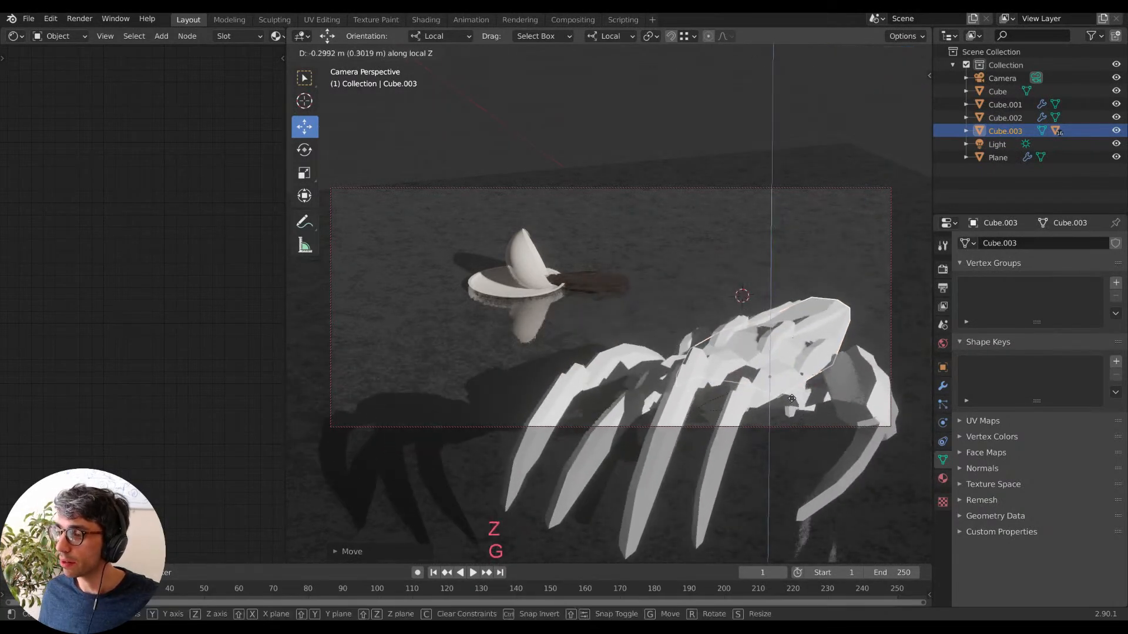
click(835, 482)
Move the legged model back inside the frame beside the shell, adjust its height along local Z and reframe the camera around both.
drag(822, 442, 804, 270)
drag(852, 321, 821, 323)
key(g)
key(z)
click(829, 317)
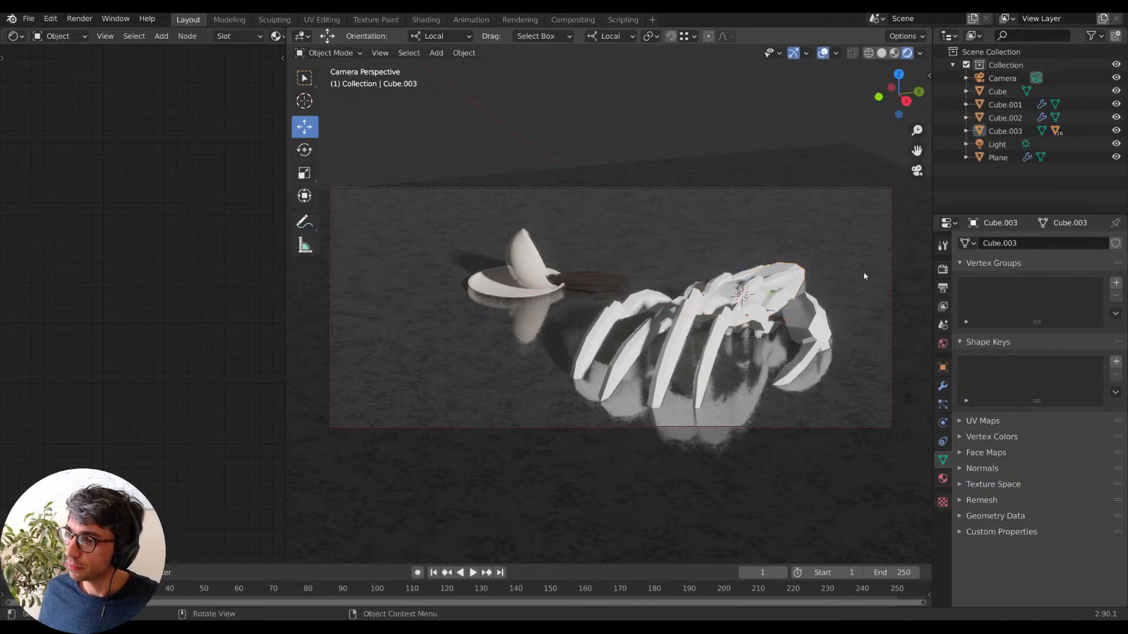
middle_drag(731, 322, 705, 293)
middle_drag(705, 294, 683, 343)
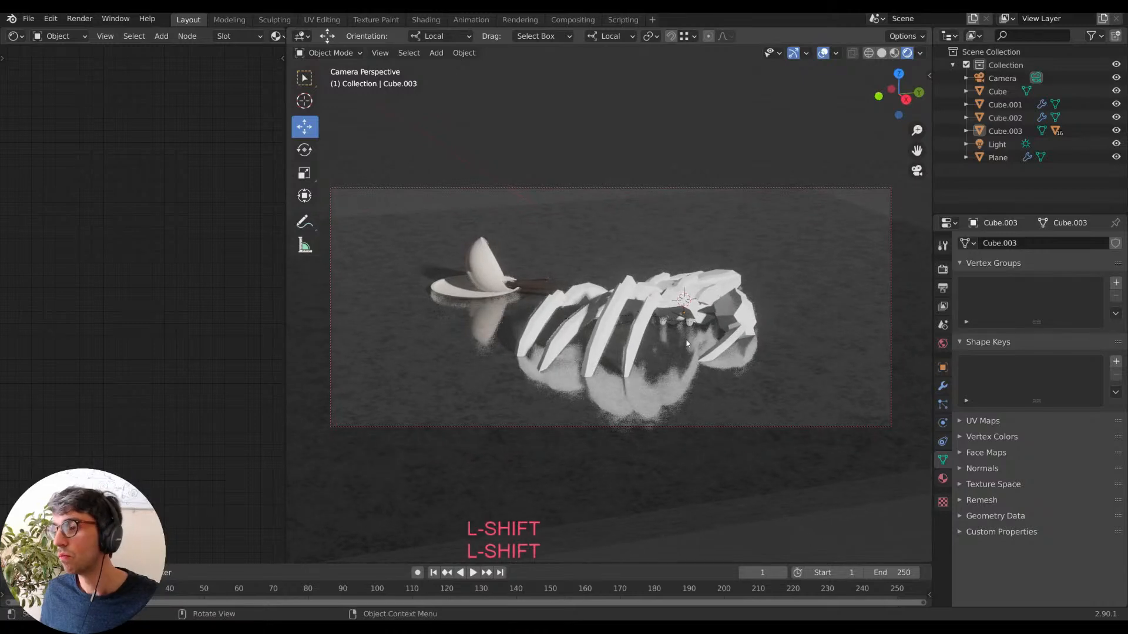
key(r)
key(z)
key(Escape)
Rotate the legged model about its local Z axis so its legs point at the shell, and tilt it about local X.
click(726, 296)
click(726, 294)
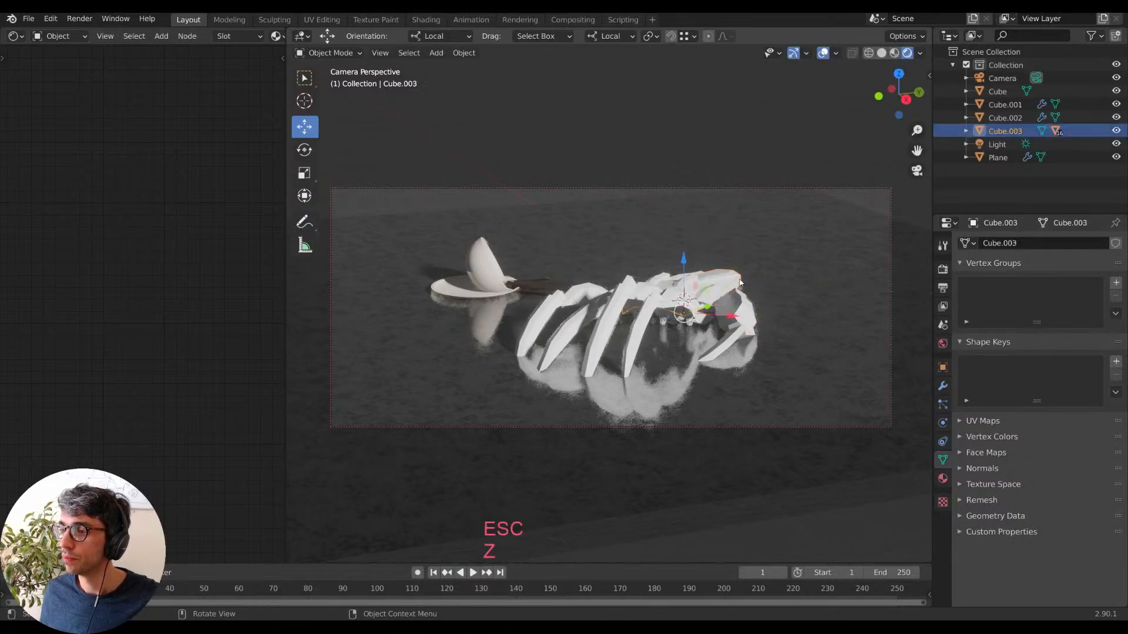
key(r)
key(z)
click(738, 343)
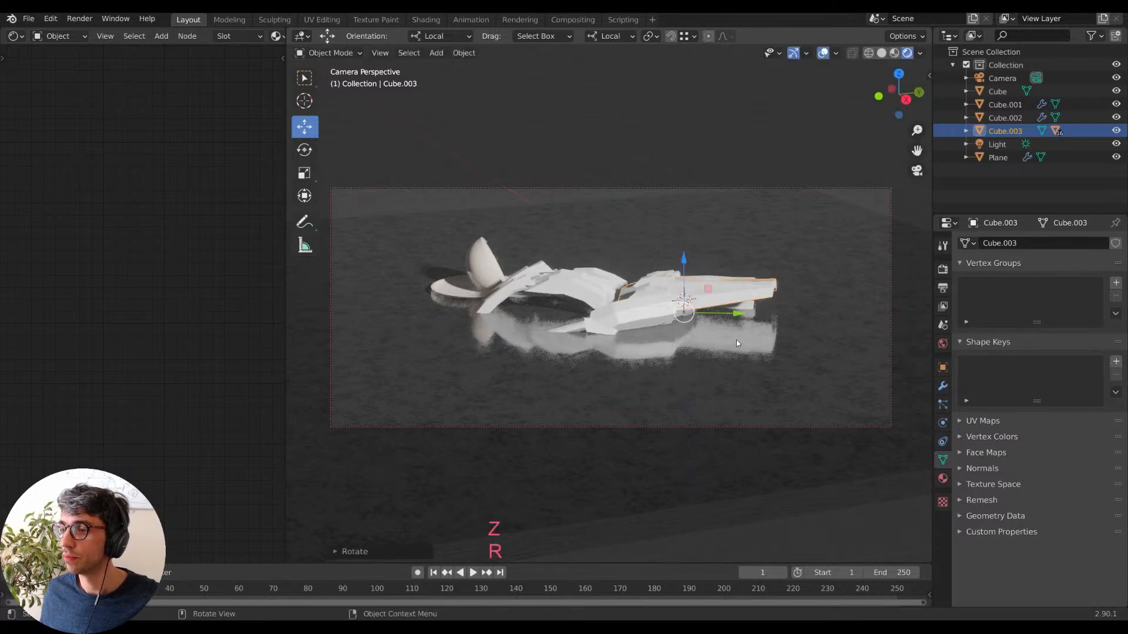
key(r)
key(x)
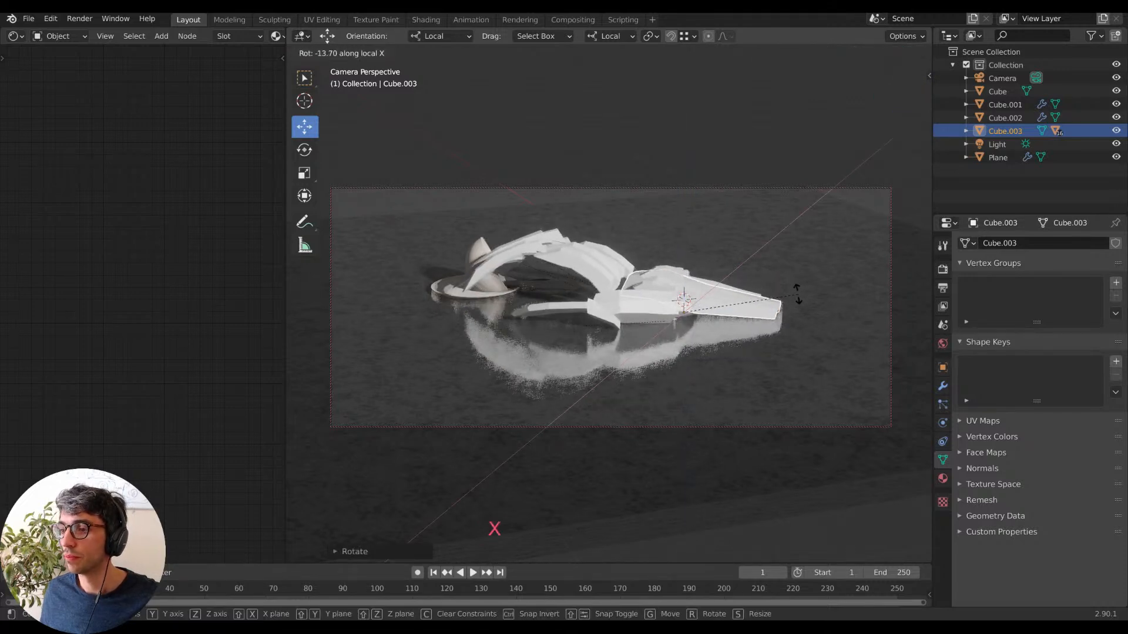
click(841, 314)
Move the legged model away from the shell to the frame's edge and turn it about local Z with its legs reaching toward the shell.
key(g)
key(z)
click(843, 309)
drag(828, 337, 807, 356)
key(z)
key(r)
key(z)
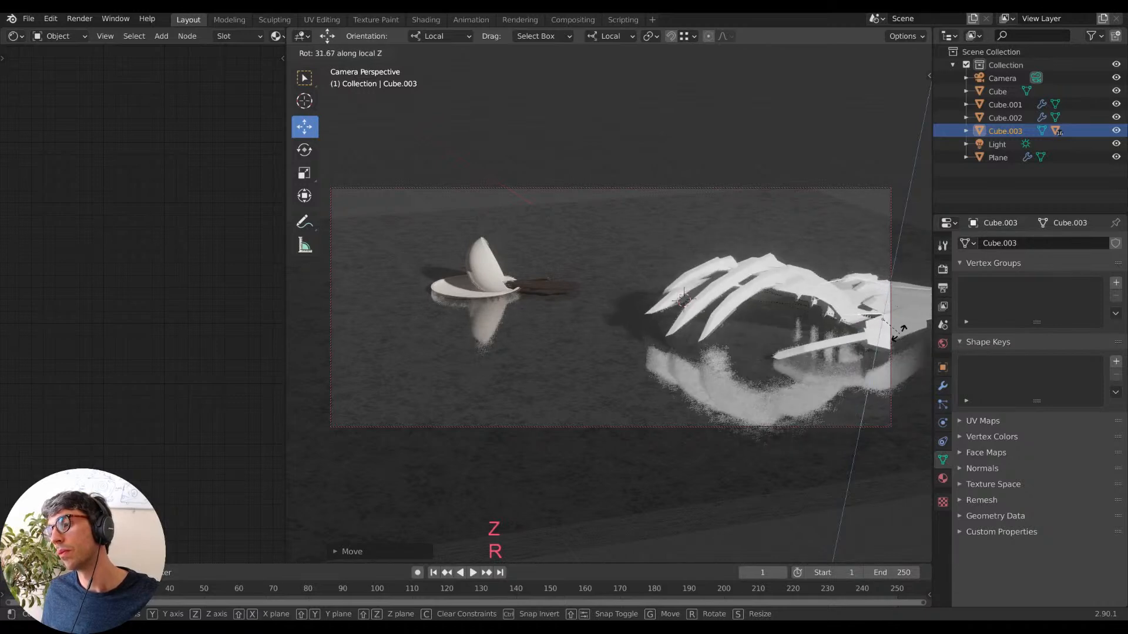
click(841, 352)
Rotate the lower segment of one of the legs reaching toward the shell about its local Z axis.
click(692, 312)
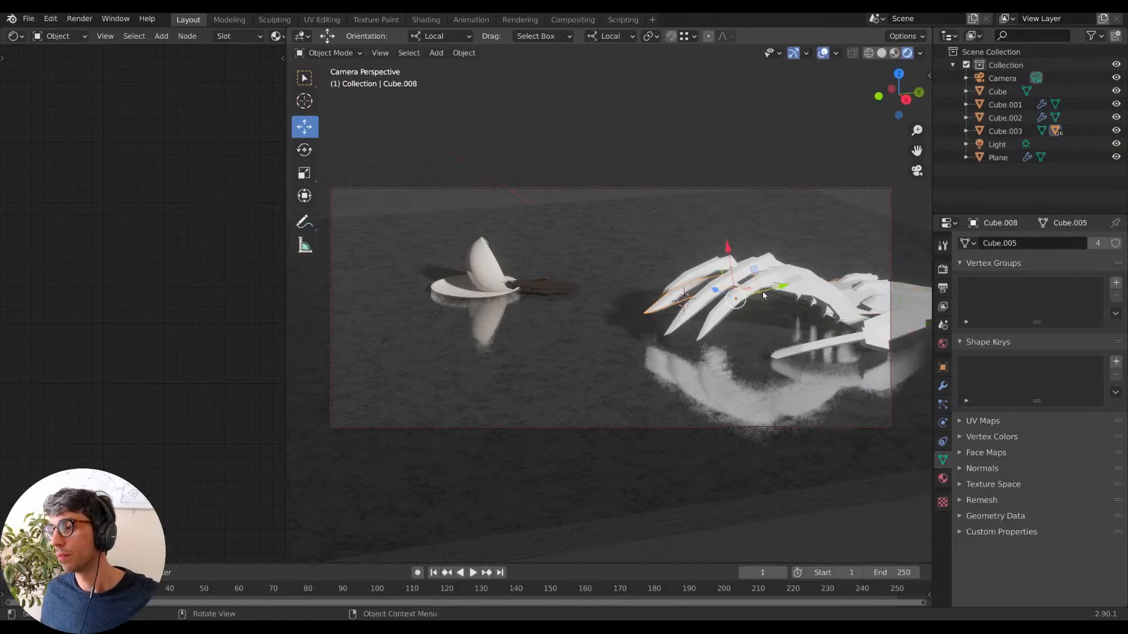
key(r)
key(z)
click(897, 340)
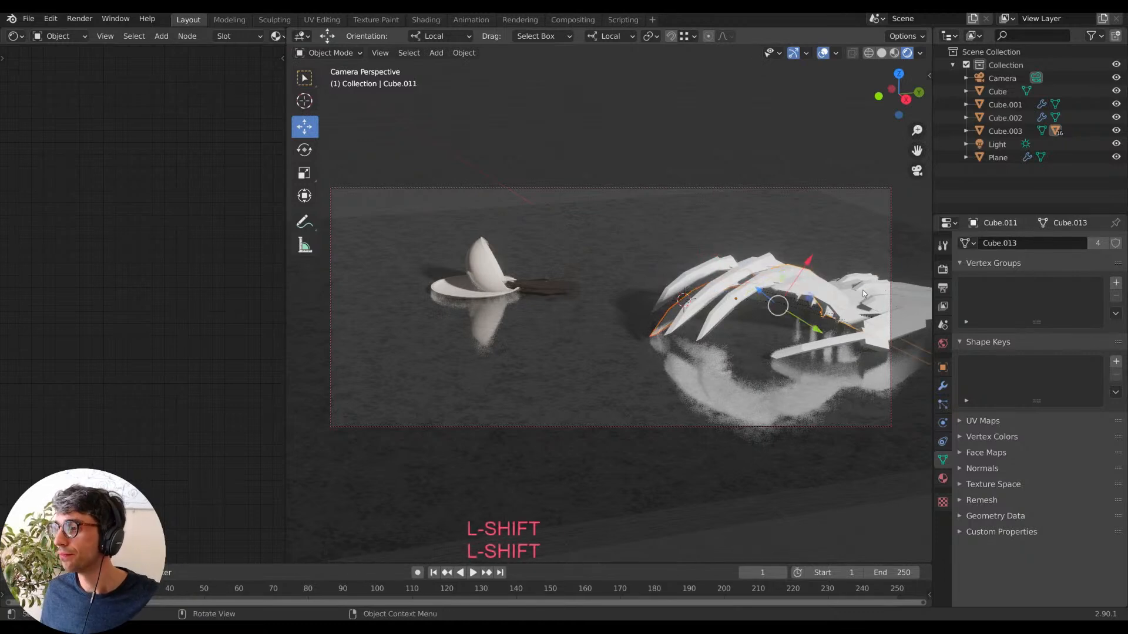
Tilt the whole legged model slightly about the body's local X axis to raise its legs.
key(r)
key(x)
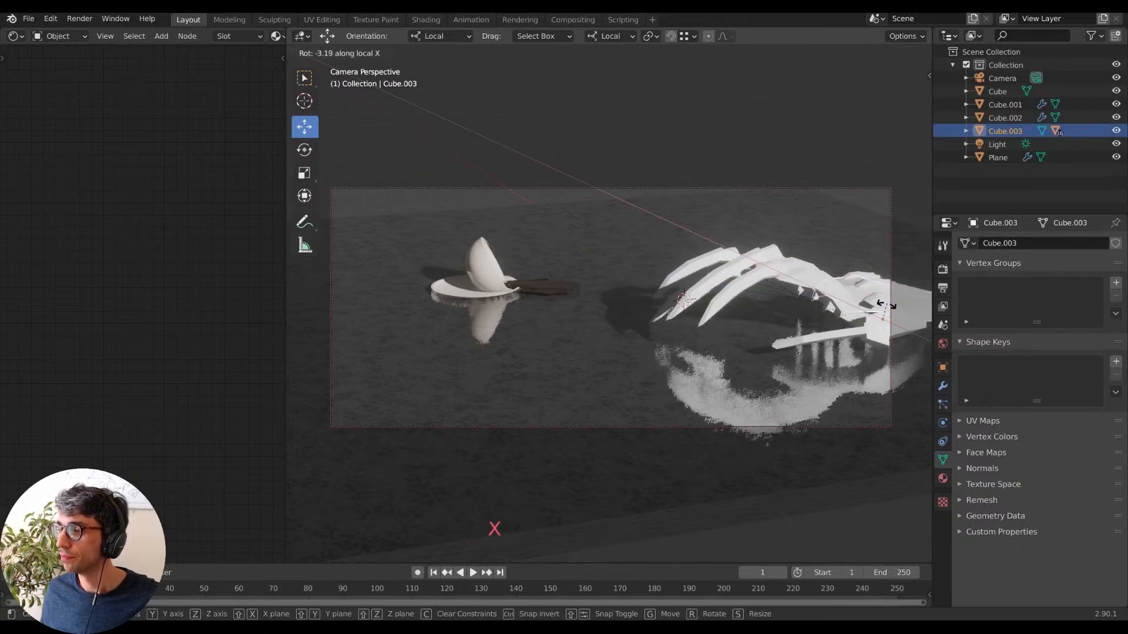
click(835, 294)
key(shift+d)
key(r)
key(x)
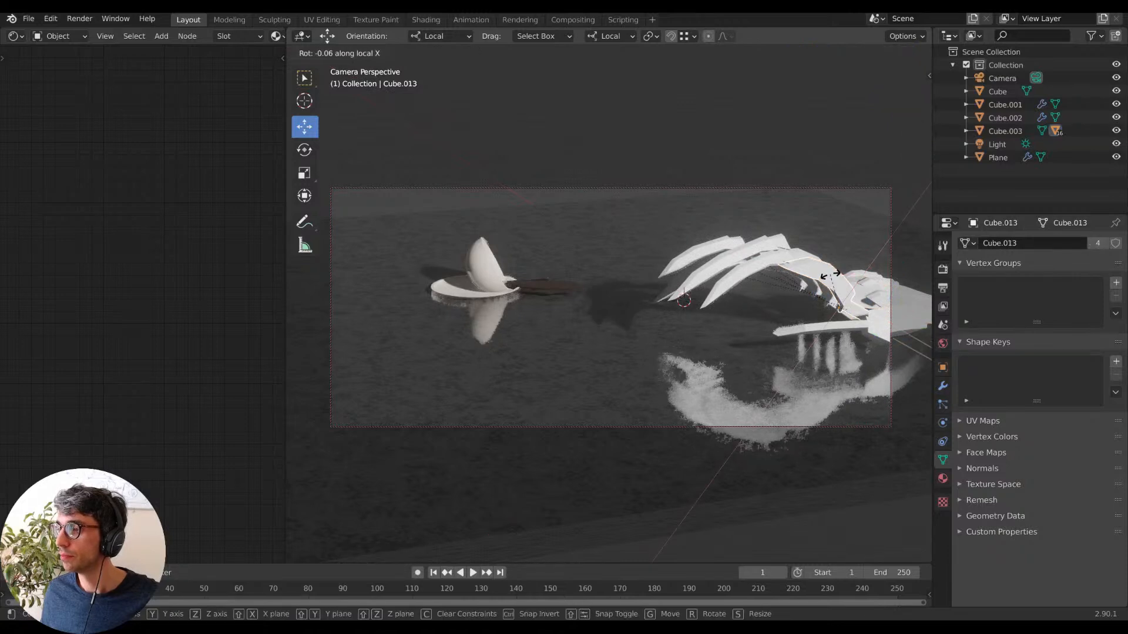
key(Escape)
key(r)
key(y)
key(Escape)
Lower the two legs closest to the camera by rotating their upper segments about their local Z axes.
key(r)
key(z)
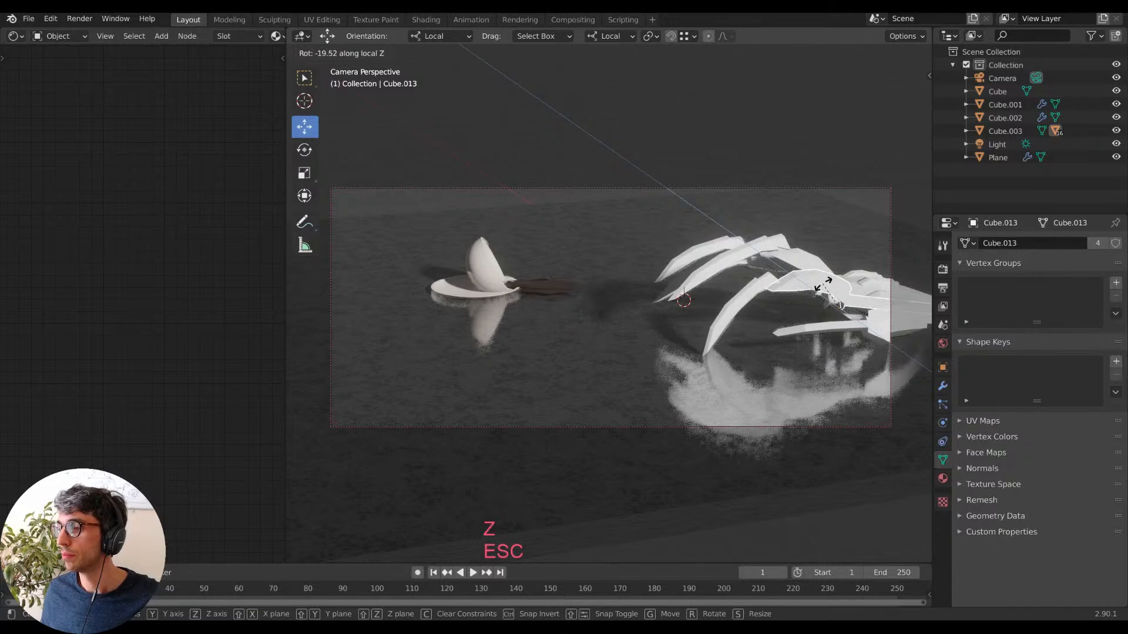
click(823, 286)
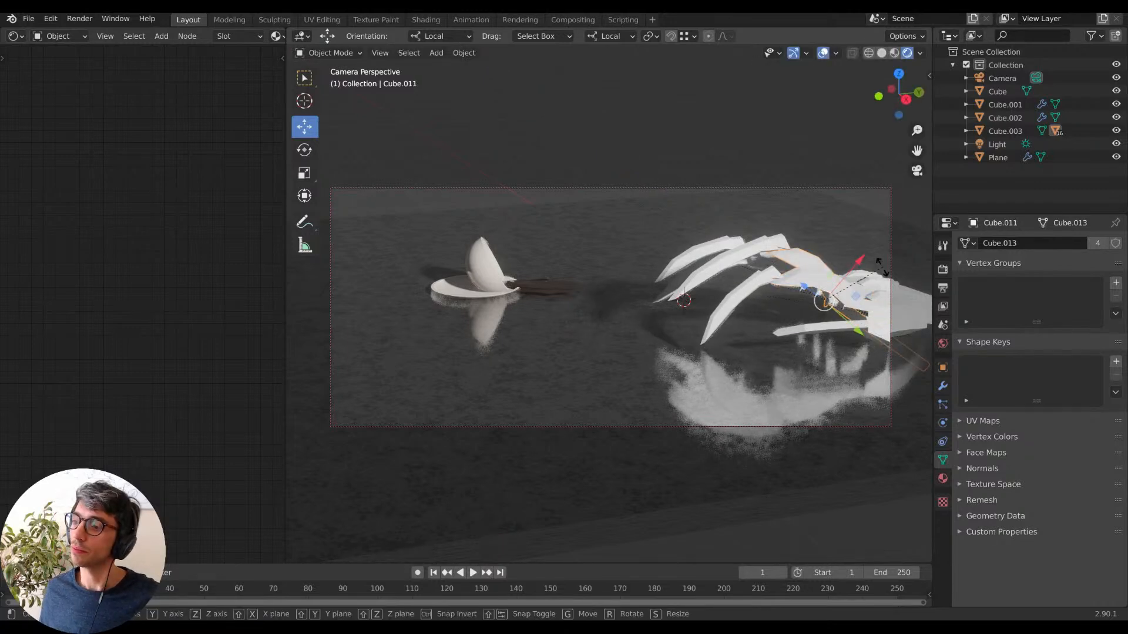
key(r)
key(z)
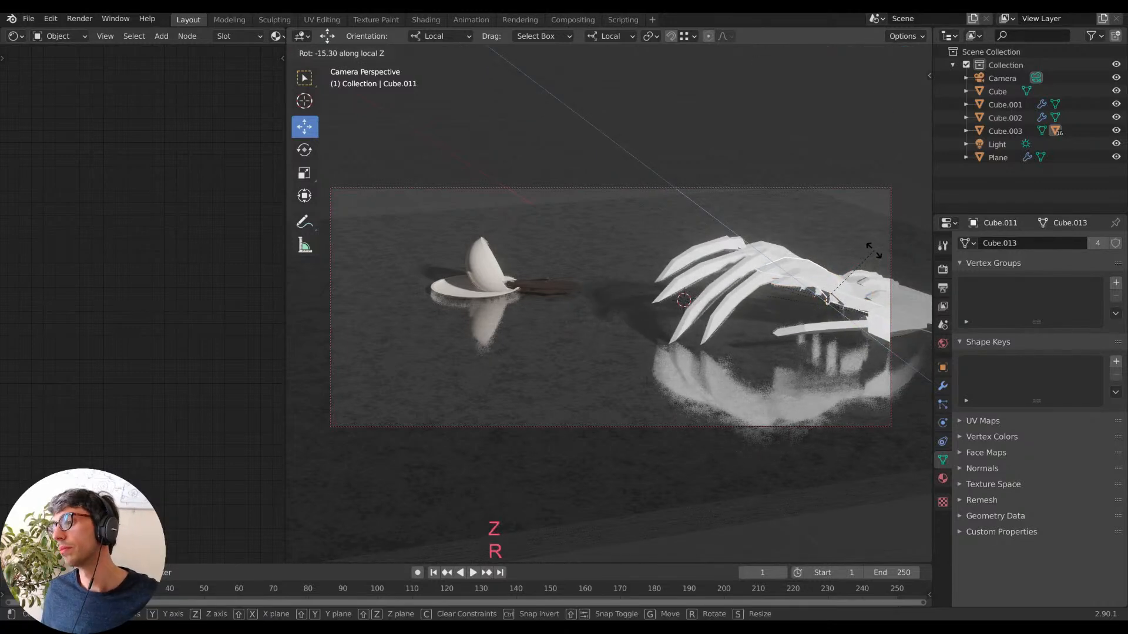
click(891, 300)
Move the whole legged model closer to the shell and reframe the camera to a low, close view with the shell in front.
click(866, 336)
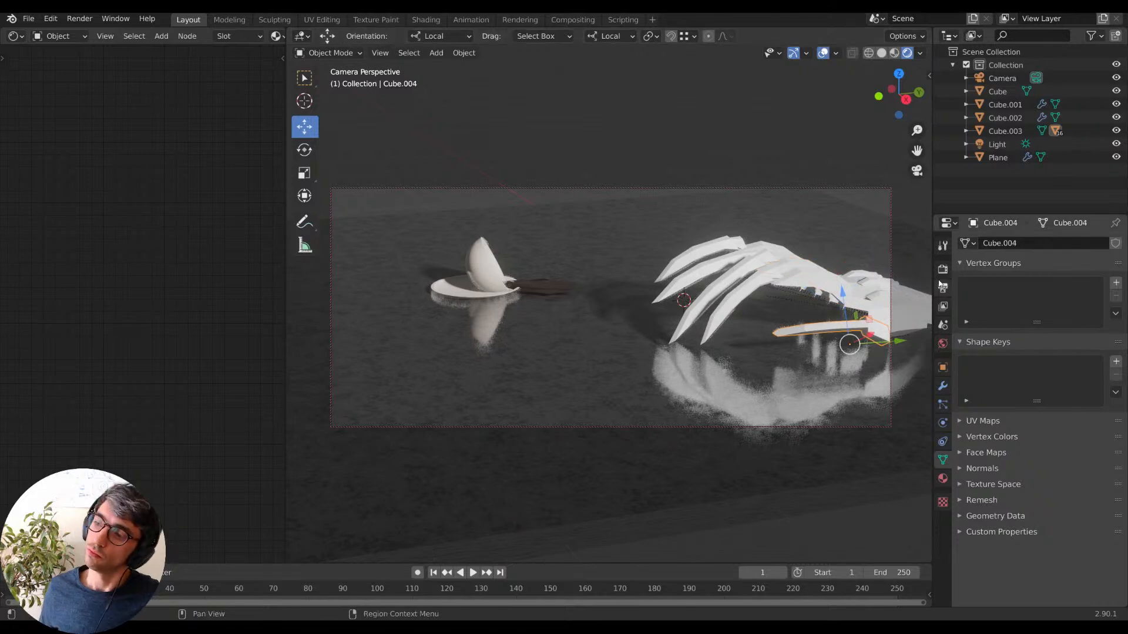
click(919, 300)
key(g)
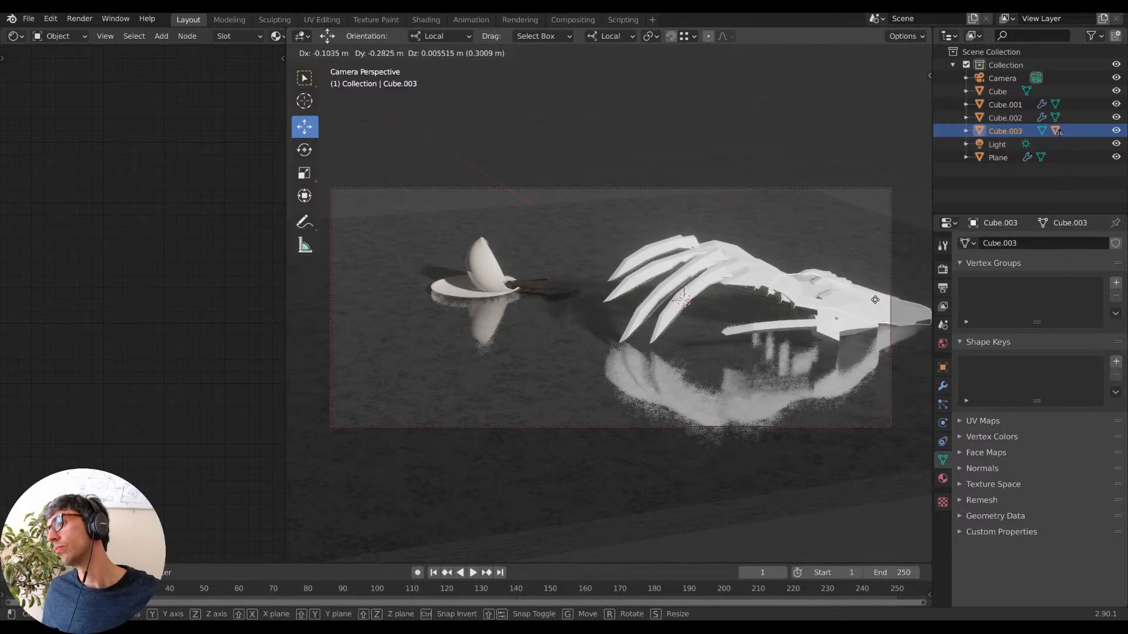
click(896, 312)
middle_drag(841, 294, 716, 322)
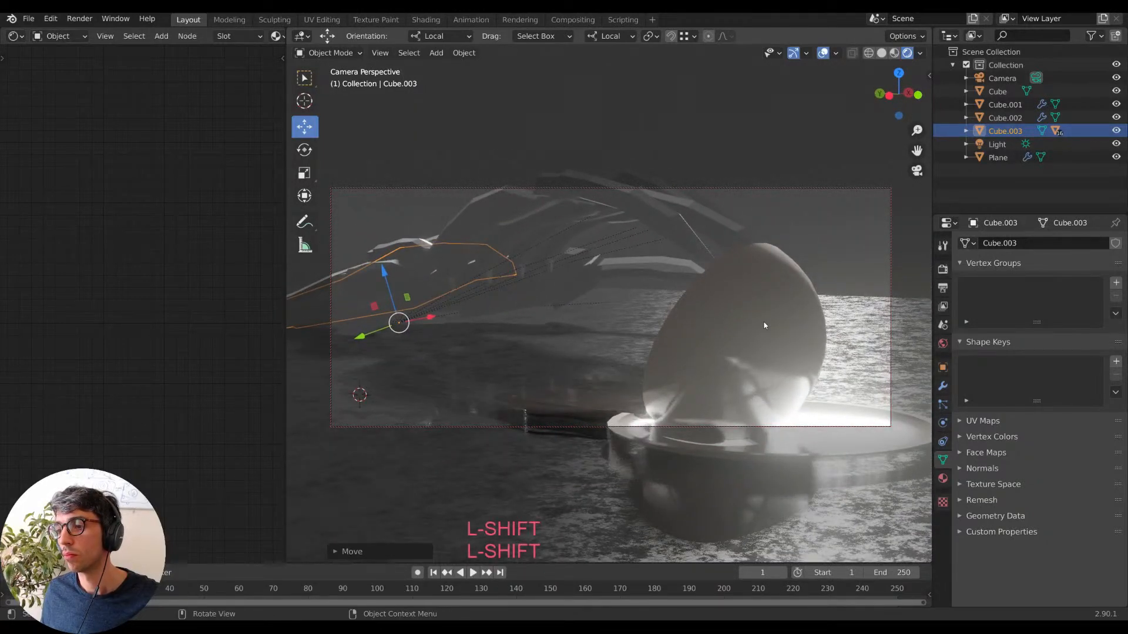
scroll(764, 320, down, 2)
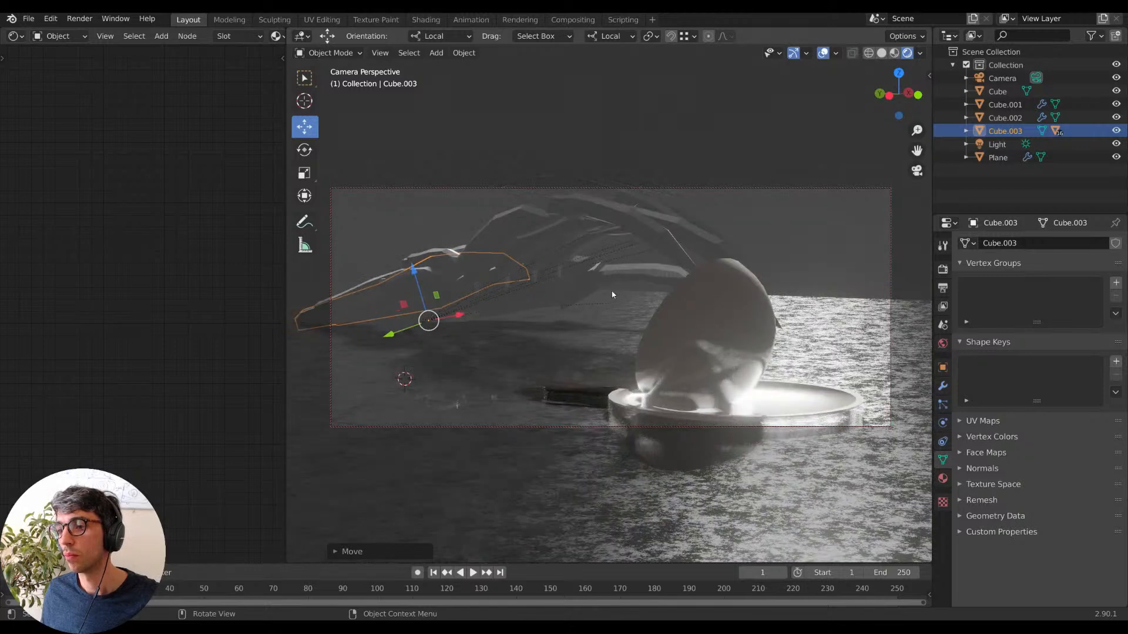
Tilt the sun light slightly about its local X axis.
click(997, 143)
key(r)
key(z)
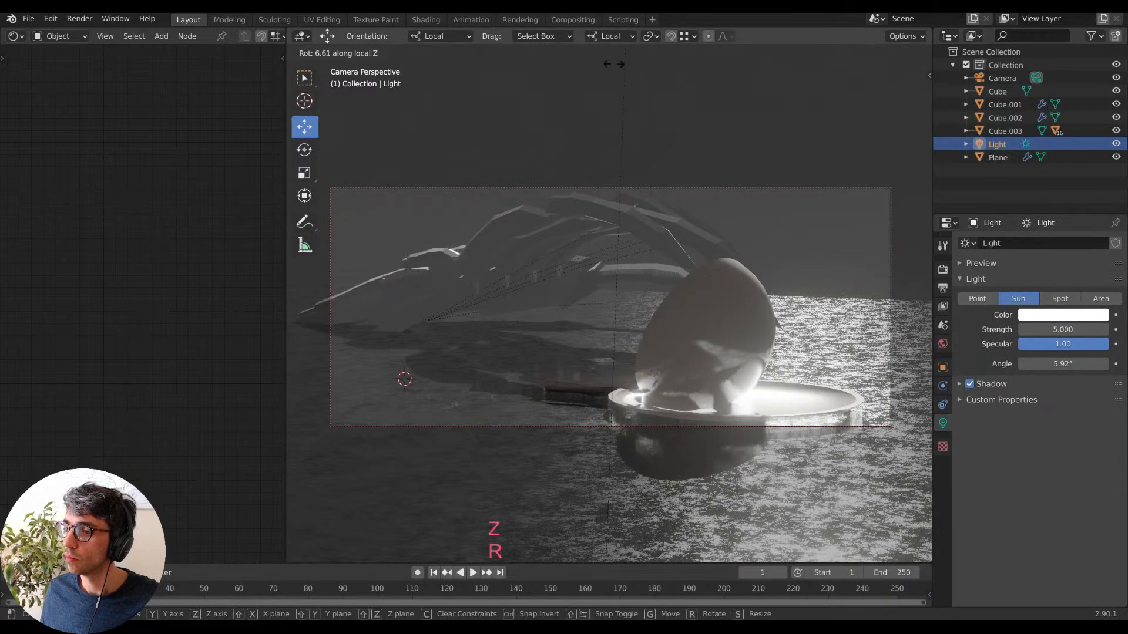
click(632, 451)
key(r)
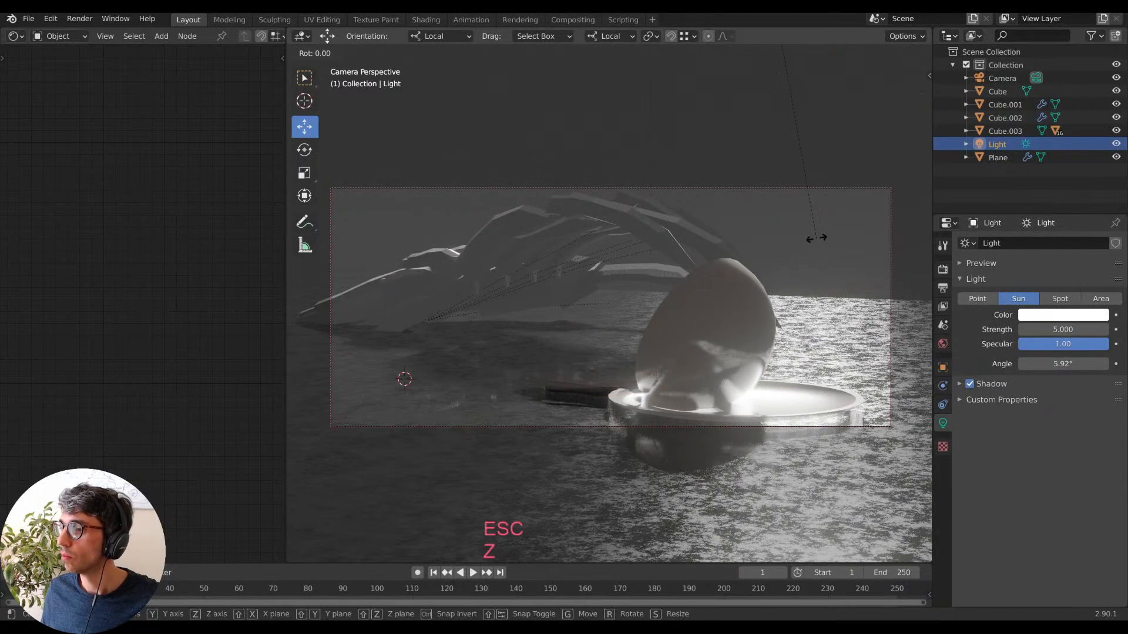
key(x)
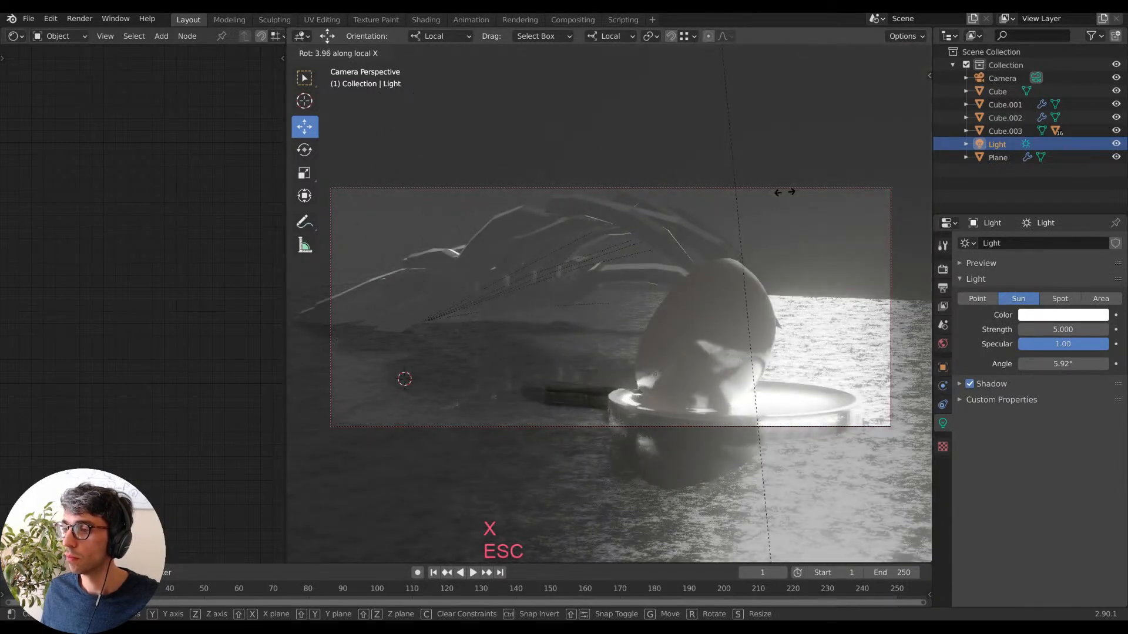
click(708, 170)
Rotate the sun light strongly about its local Y axis to light the legged model from the front.
key(r)
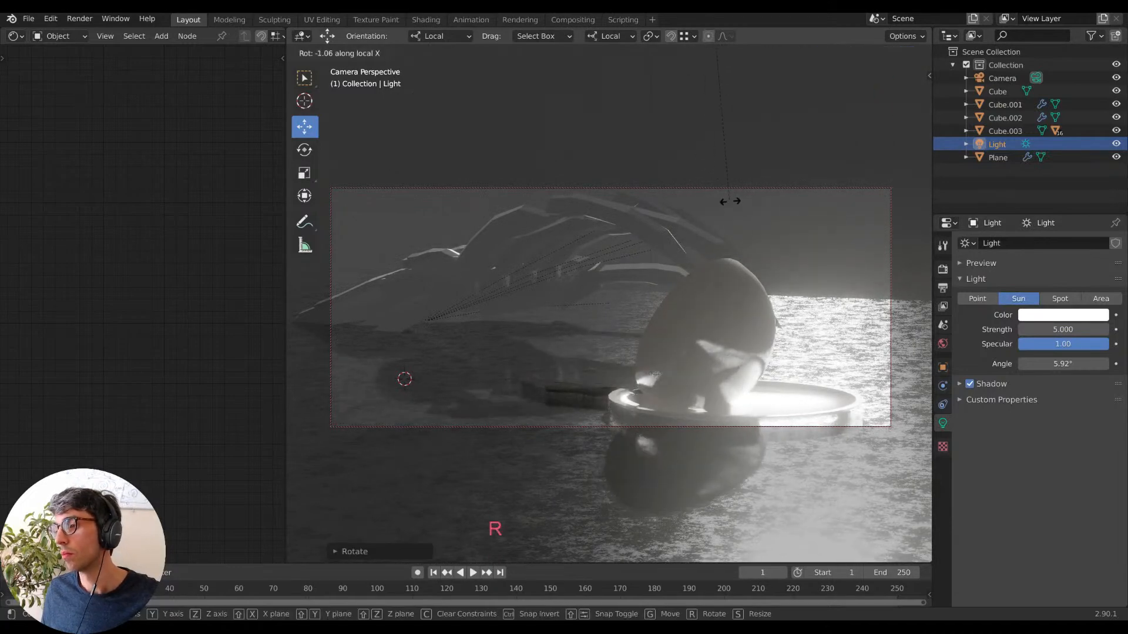
key(x)
key(y)
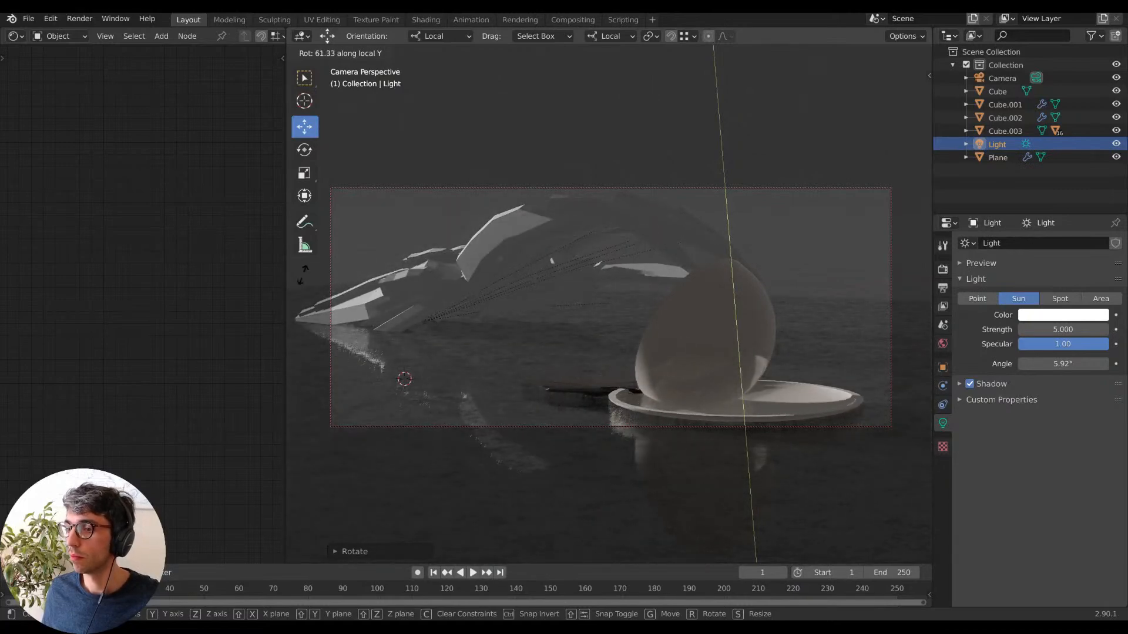
click(683, 533)
Duplicate the sun light in place and rotate the copy about its local Y axis to backlight the scene.
key(shift+d)
key(Escape)
key(r)
key(y)
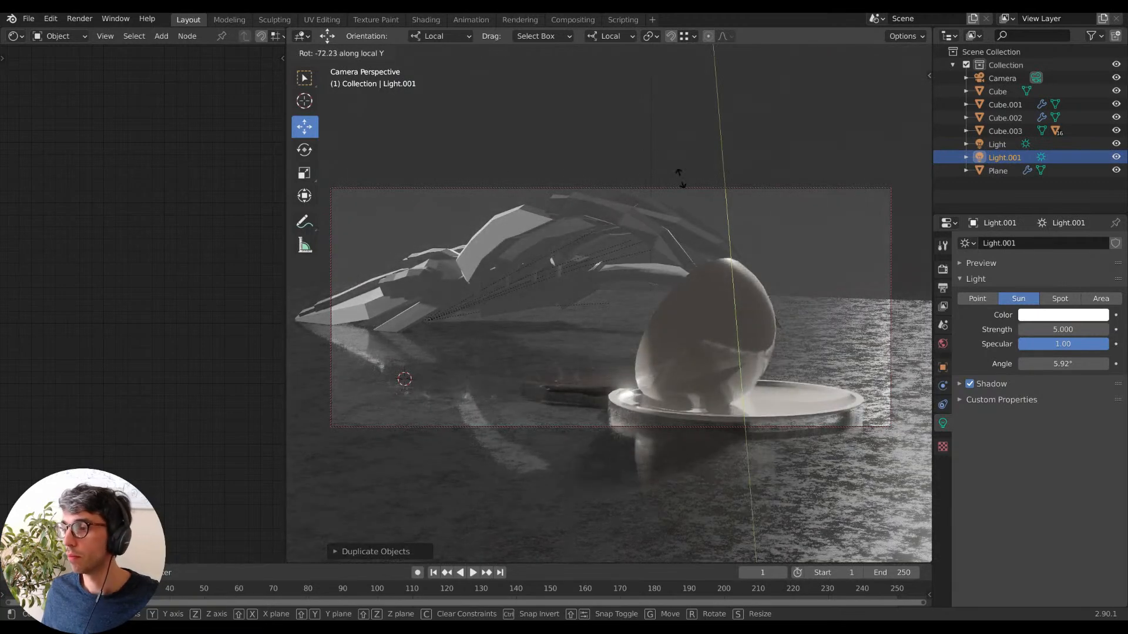
click(349, 184)
click(659, 213)
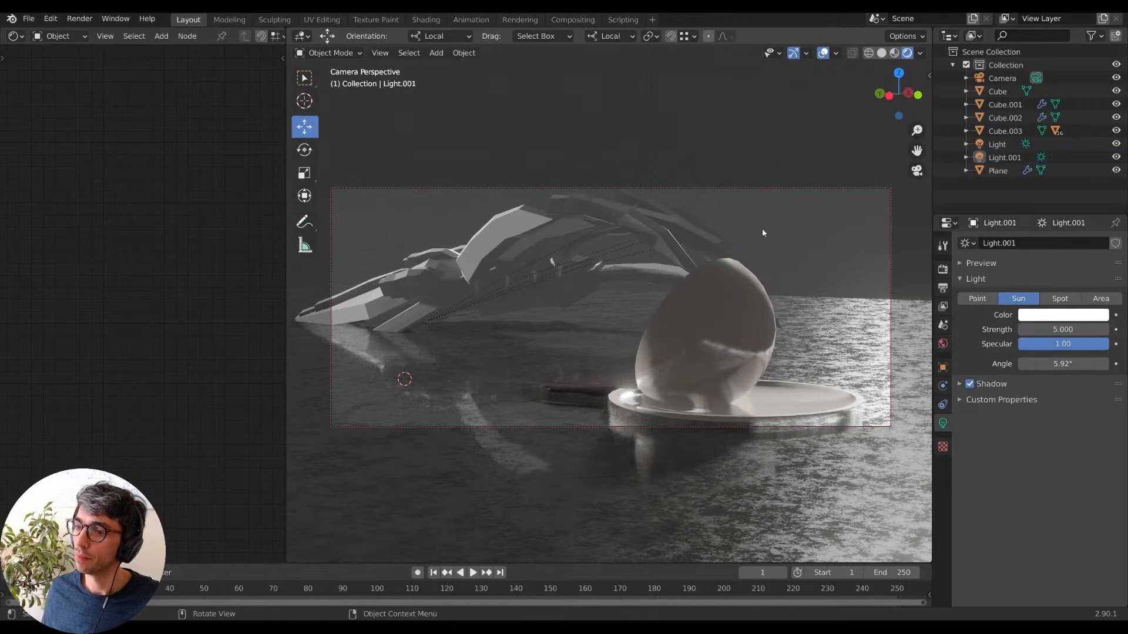
middle_drag(534, 318, 587, 309)
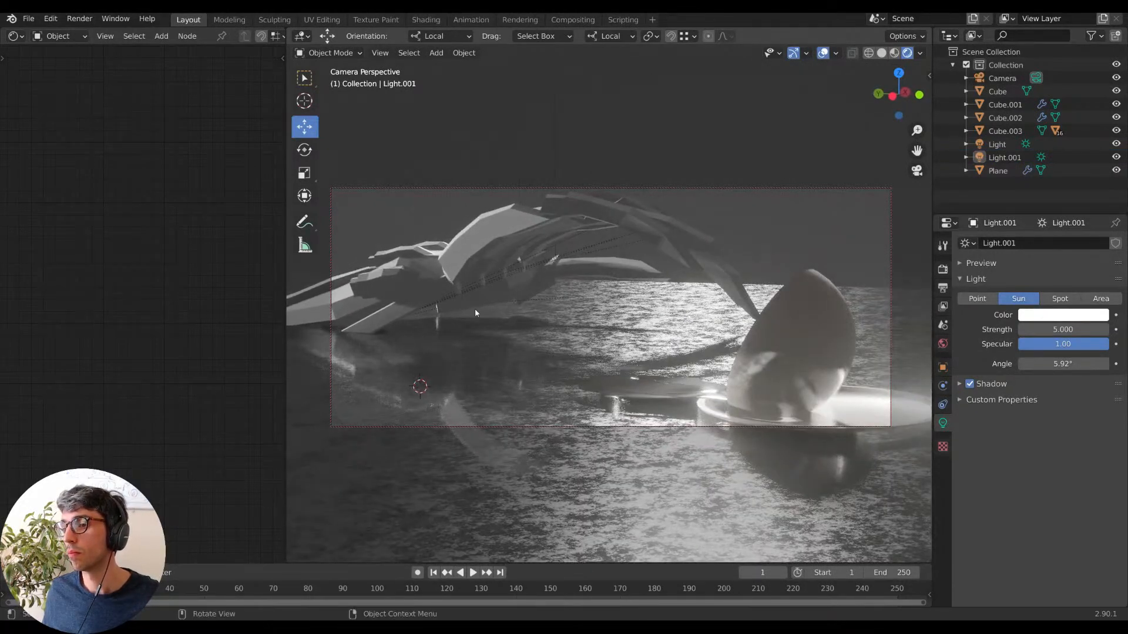
click(512, 290)
key(r)
key(Escape)
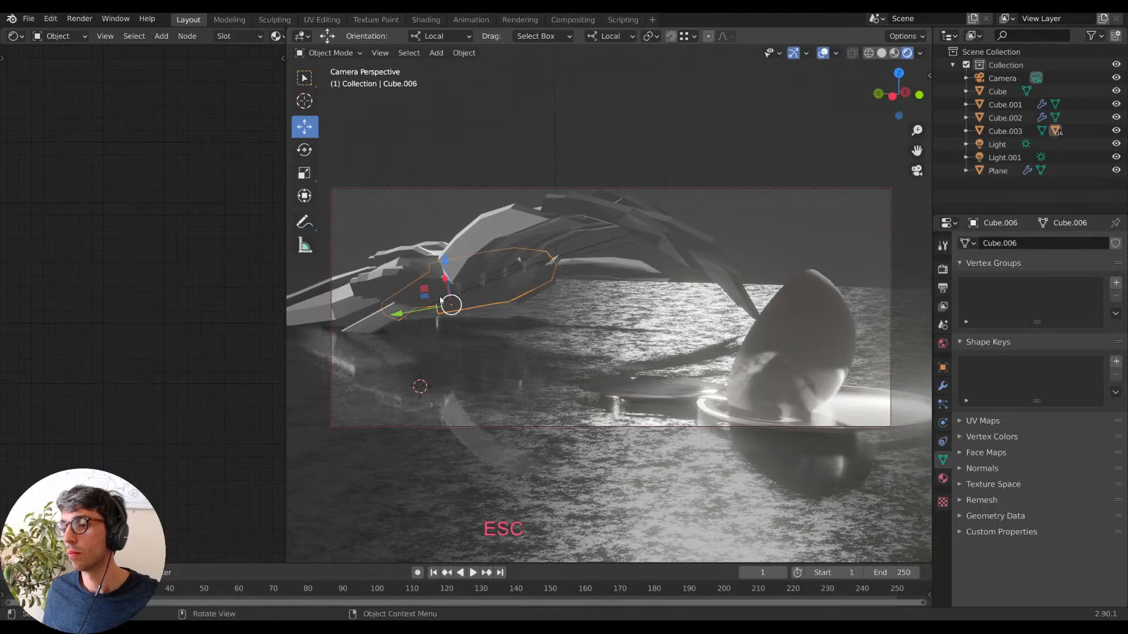
Tilt the whole legged model about the body's local X axis and raise it vertically above the ground.
click(375, 311)
key(r)
key(x)
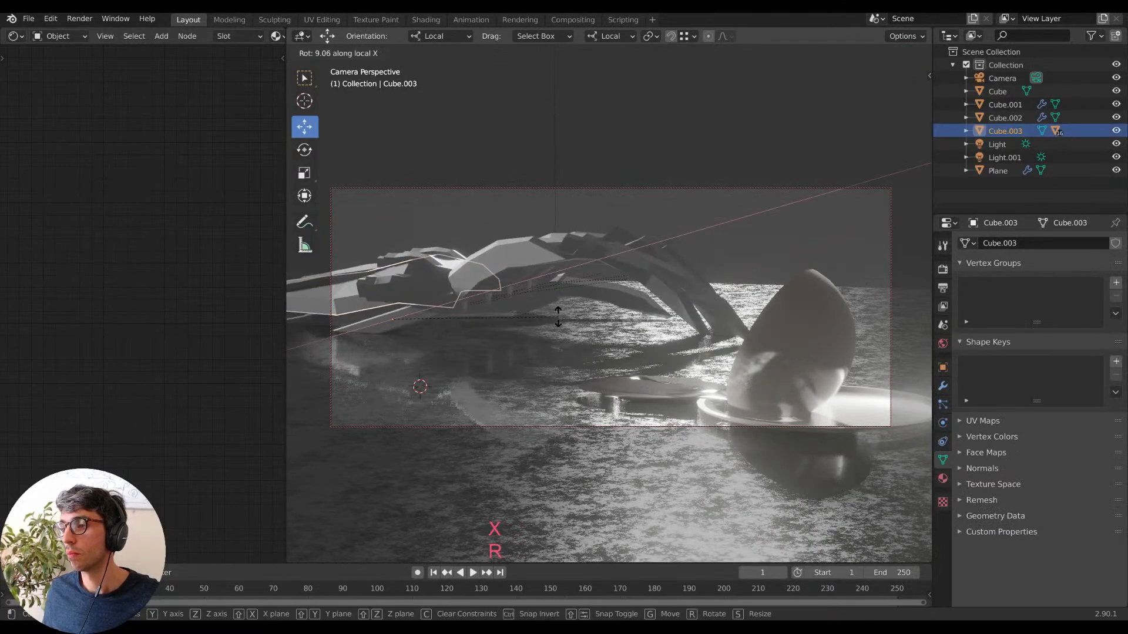
click(550, 343)
key(g)
key(z)
click(574, 277)
Rotate the legged model about its local X axis and roll it about -47° around local Y, reframing the camera on it and the shell.
key(r)
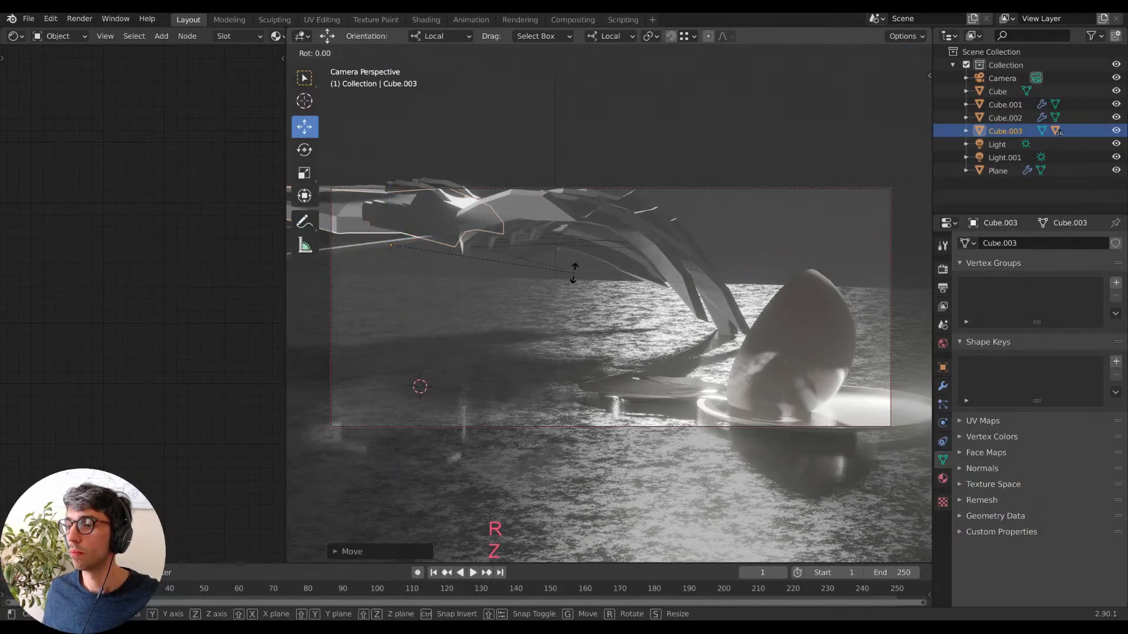
key(x)
key(y)
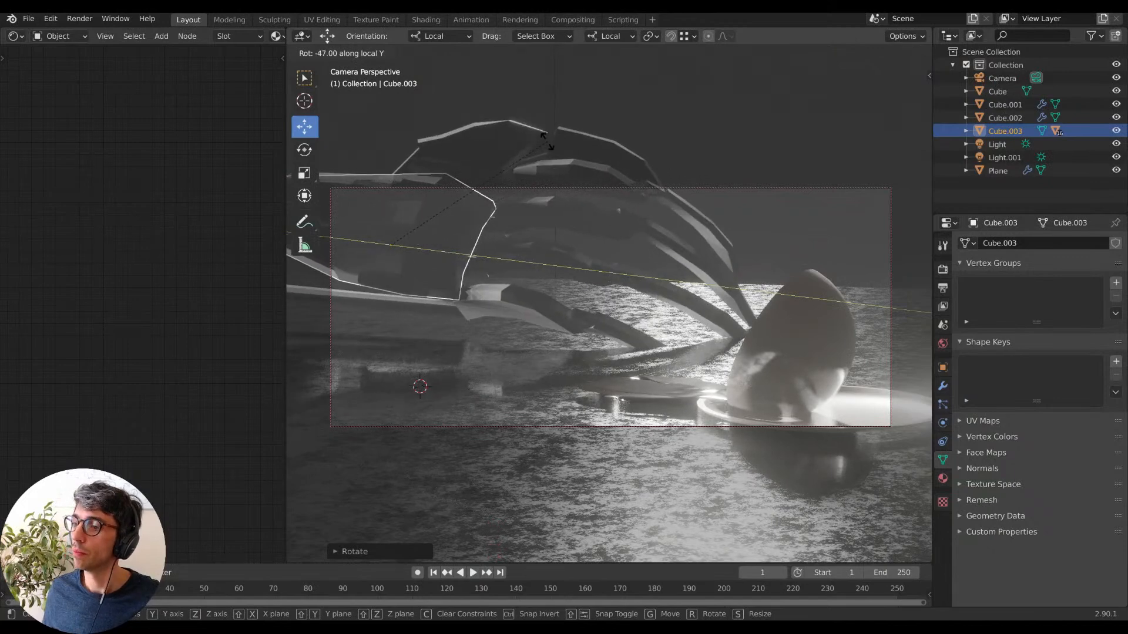
click(547, 143)
scroll(672, 244, down, 5)
scroll(670, 253, up, 4)
shift+middle_drag(682, 262, 691, 287)
click(739, 243)
scroll(681, 278, down, 2)
scroll(689, 287, up, 2)
Turn the legged model about its local X axis and move it back from the shell.
click(378, 287)
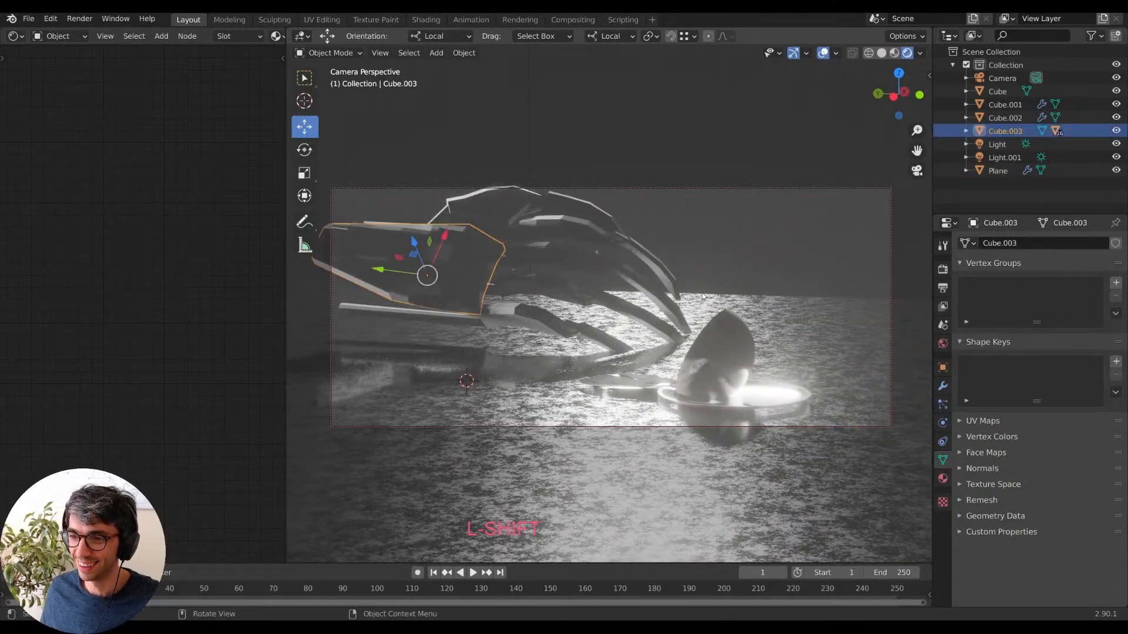
key(r)
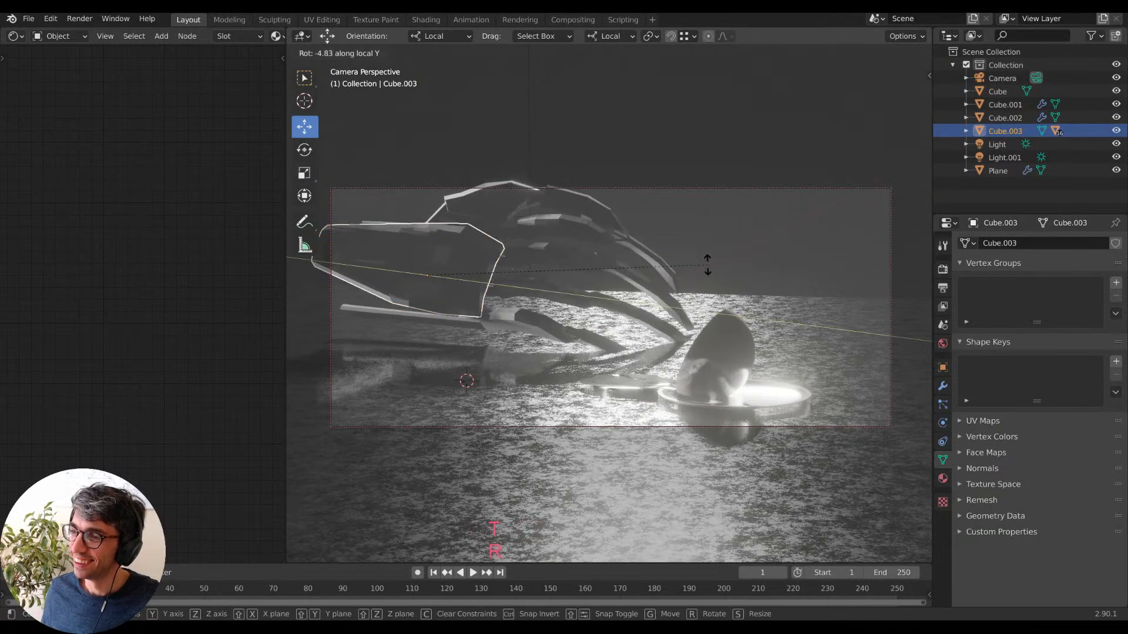
click(704, 297)
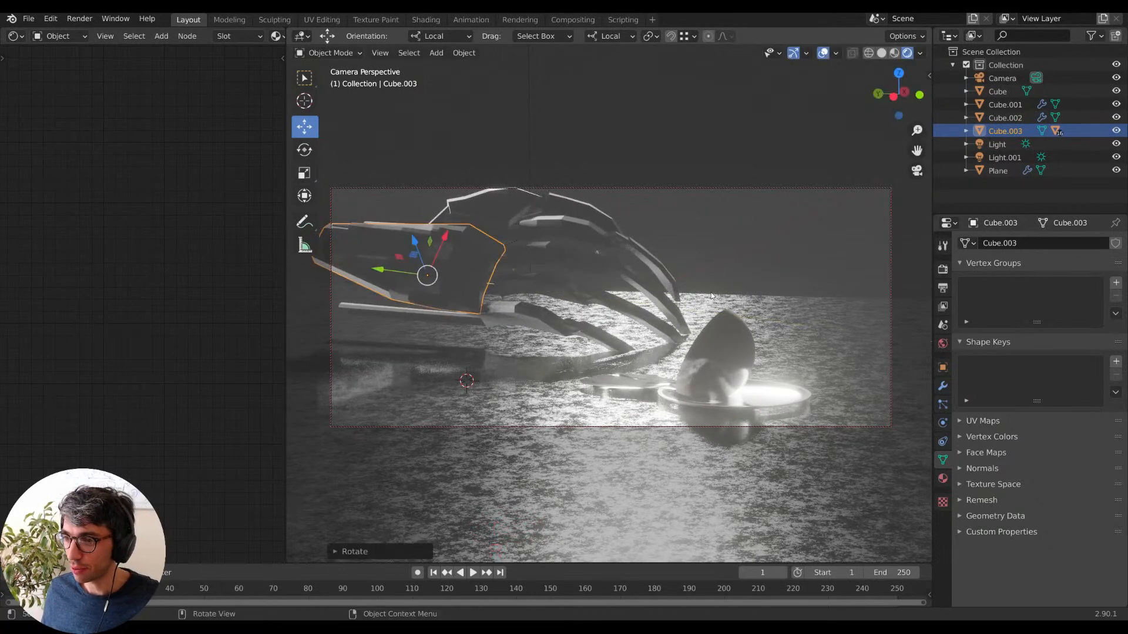
key(r)
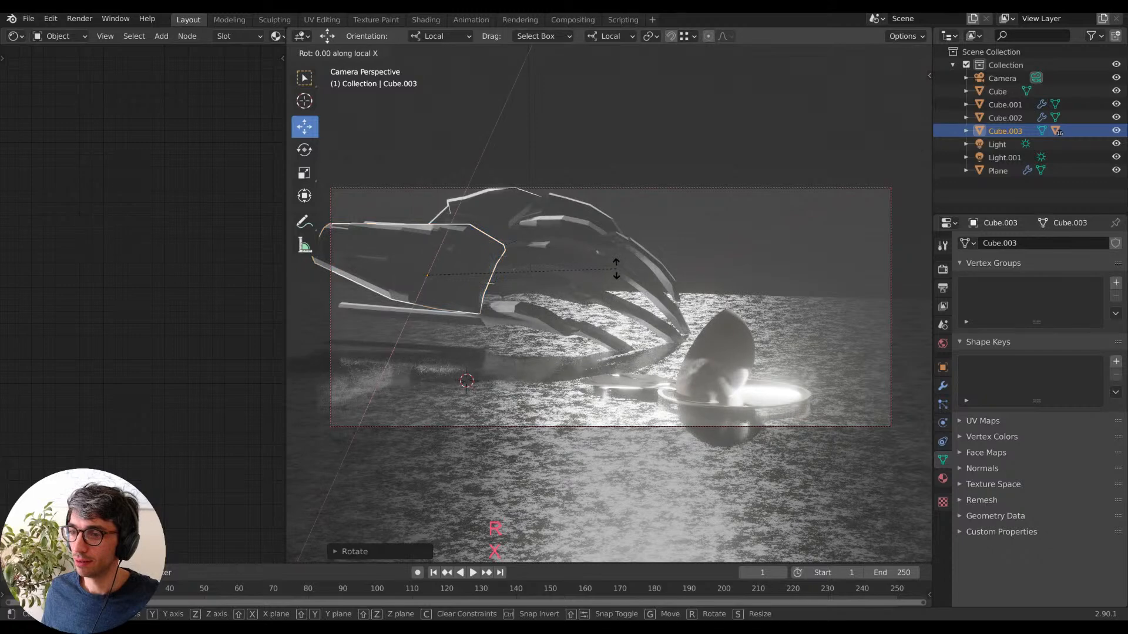
click(747, 275)
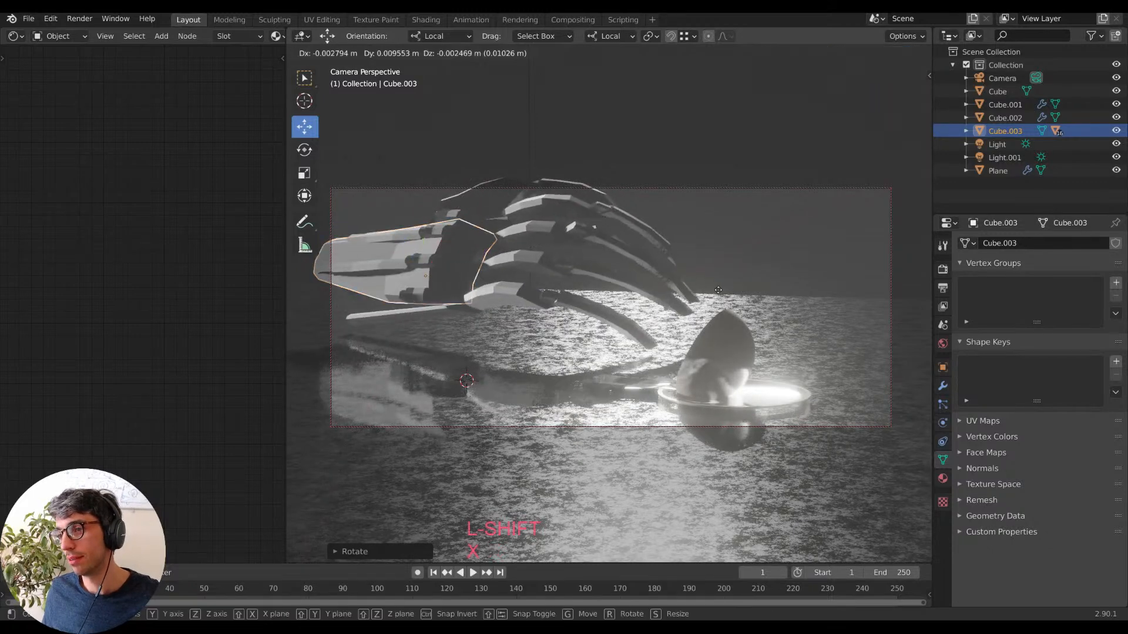
key(g)
click(731, 310)
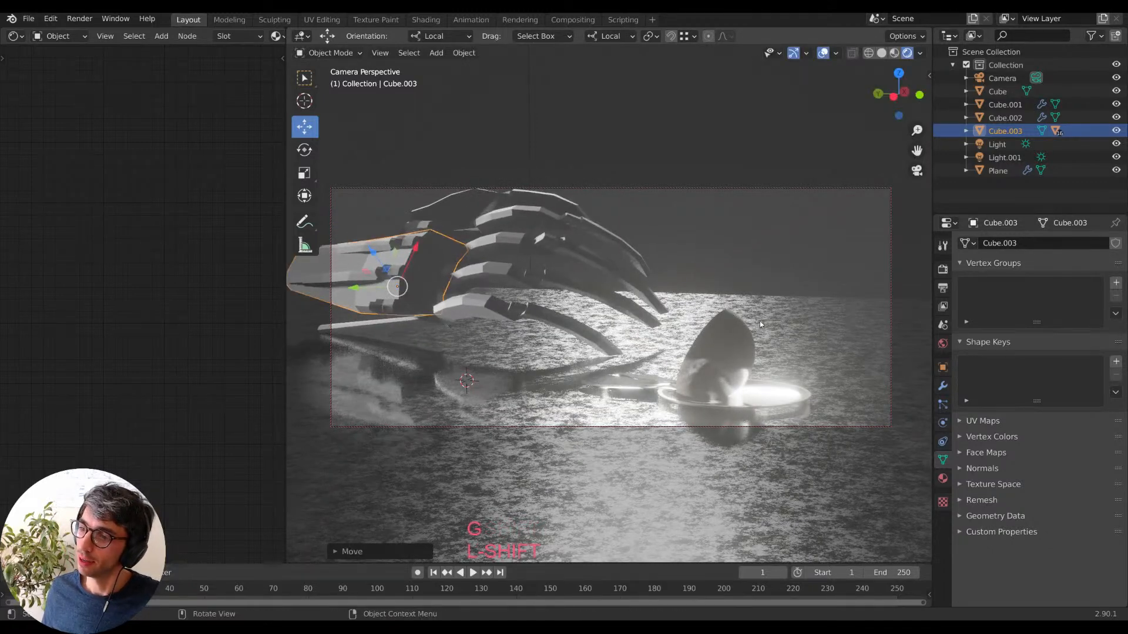
Roll the legged model about its local Y axis so its legs reach down like fingers, and frame it from the opposite side.
middle_drag(697, 263, 611, 259)
key(r)
key(y)
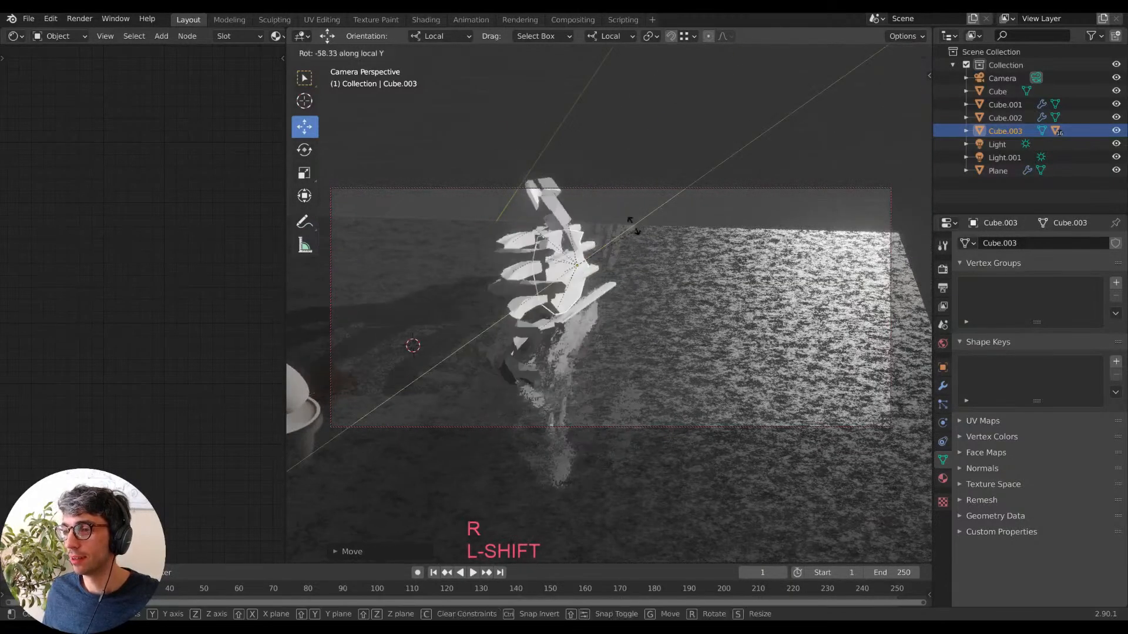
click(658, 351)
middle_drag(664, 354, 650, 405)
scroll(709, 409, down, 1)
scroll(701, 404, up, 2)
middle_drag(517, 391, 587, 387)
scroll(587, 385, down, 2)
Resize the flat brown piece beside the shell and adjust its position and height.
click(512, 317)
key(s)
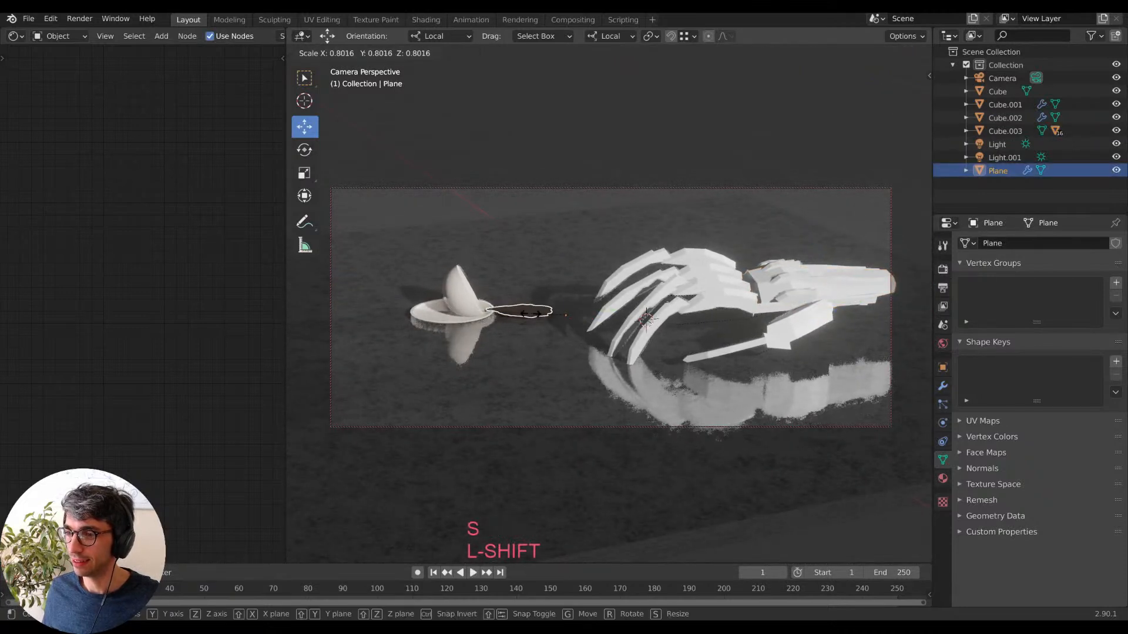
click(534, 320)
drag(593, 312, 605, 310)
key(g)
key(z)
click(565, 321)
click(601, 84)
shift+middle_drag(719, 237, 640, 223)
middle_drag(470, 294, 485, 319)
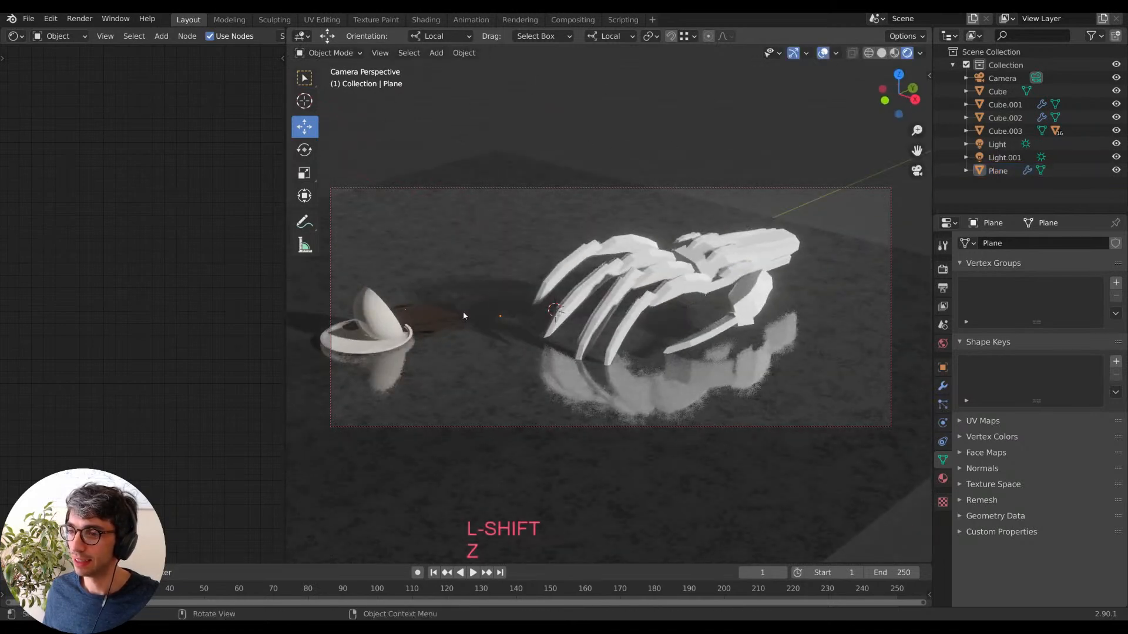
click(453, 324)
drag(525, 307, 533, 303)
middle_drag(549, 304, 501, 317)
Examine the composition of the hand-like model and the shell from several low side views.
key(alt+a)
click(489, 280)
drag(516, 306, 519, 315)
click(547, 147)
mouse_move(602, 191)
middle_down()
mouse_move(617, 173)
mouse_move(609, 188)
middle_up()
scroll(537, 202, up, 2)
shift+middle_drag(537, 202, 661, 276)
scroll(651, 317, down, 1)
middle_drag(646, 325, 651, 335)
mouse_move(651, 335)
shift+middle_down()
mouse_move(641, 355)
mouse_move(670, 329)
mouse_move(652, 329)
shift+middle_up()
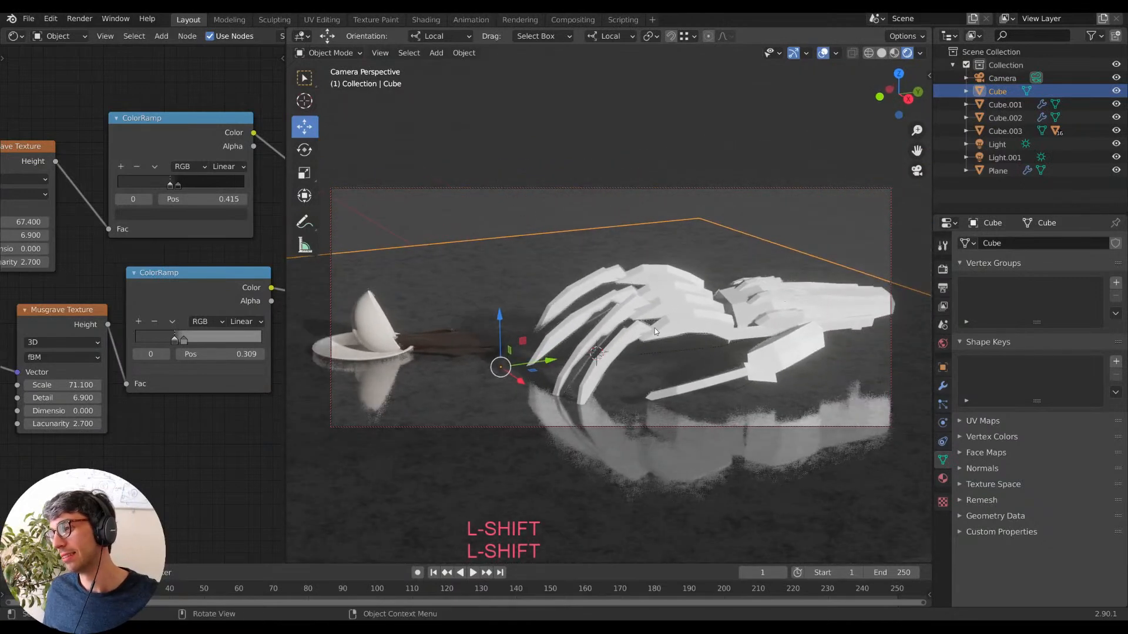
scroll(654, 327, down, 2)
click(676, 293)
click(812, 266)
click(792, 330)
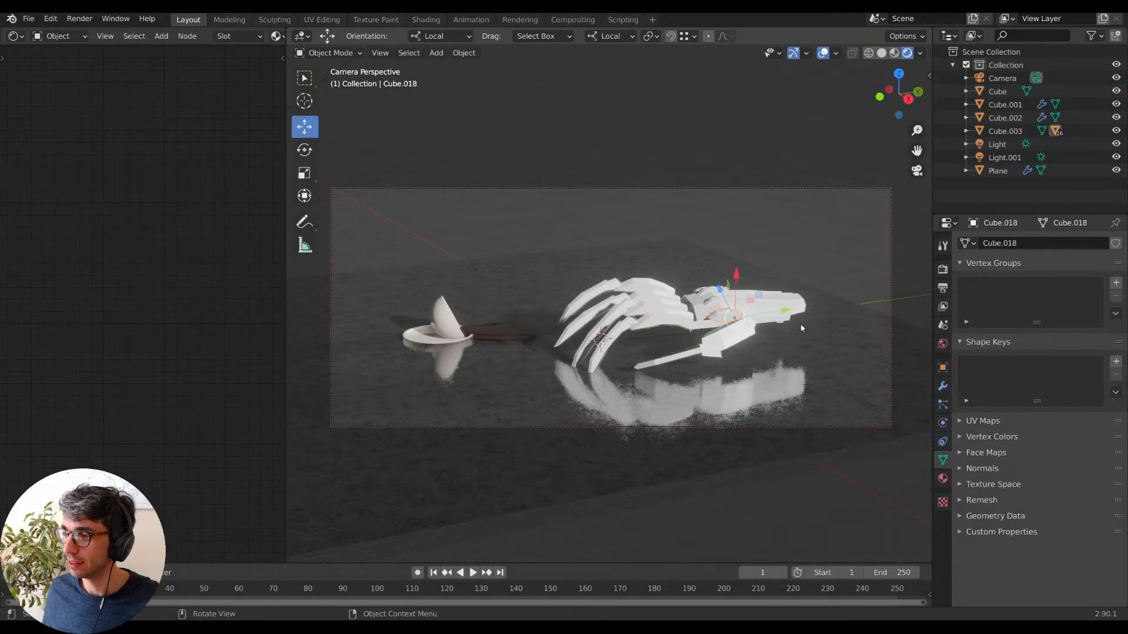
middle_drag(732, 206, 688, 275)
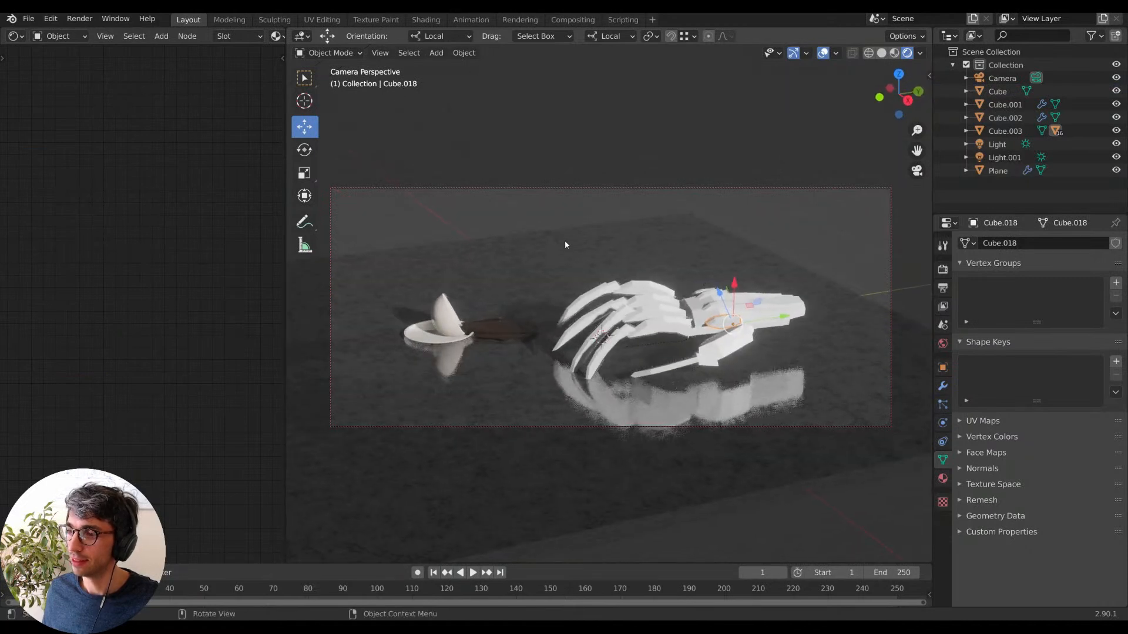
shift+middle_drag(565, 237, 622, 269)
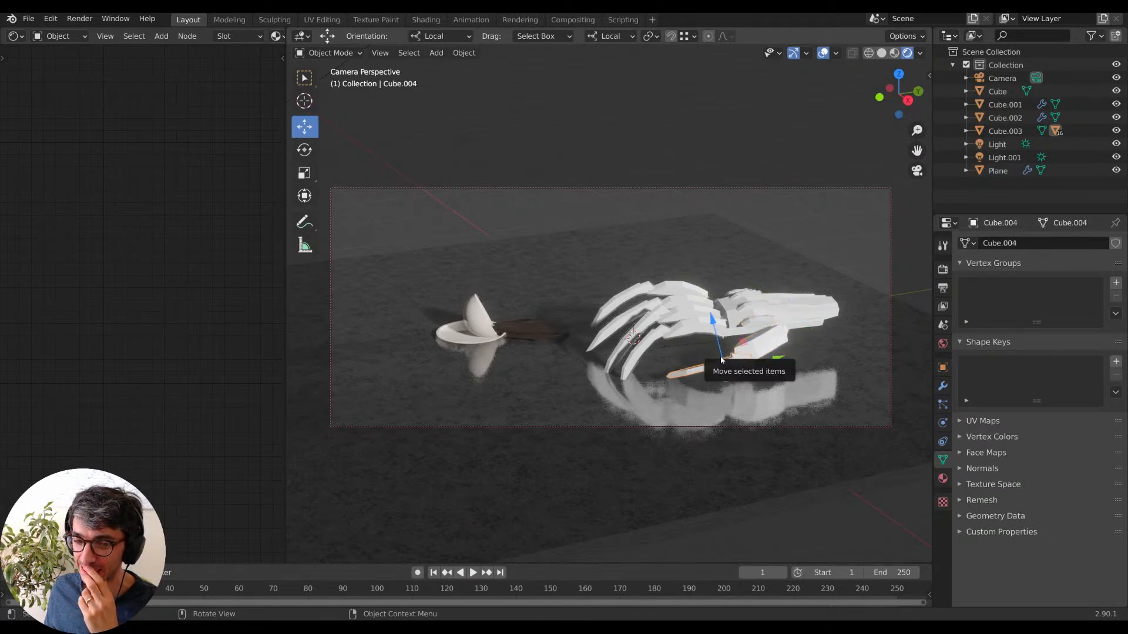
Inspect the finger-like legs and the body segments of the model from above.
click(691, 325)
middle_drag(693, 323, 663, 304)
scroll(738, 383, up, 2)
scroll(656, 288, up, 1)
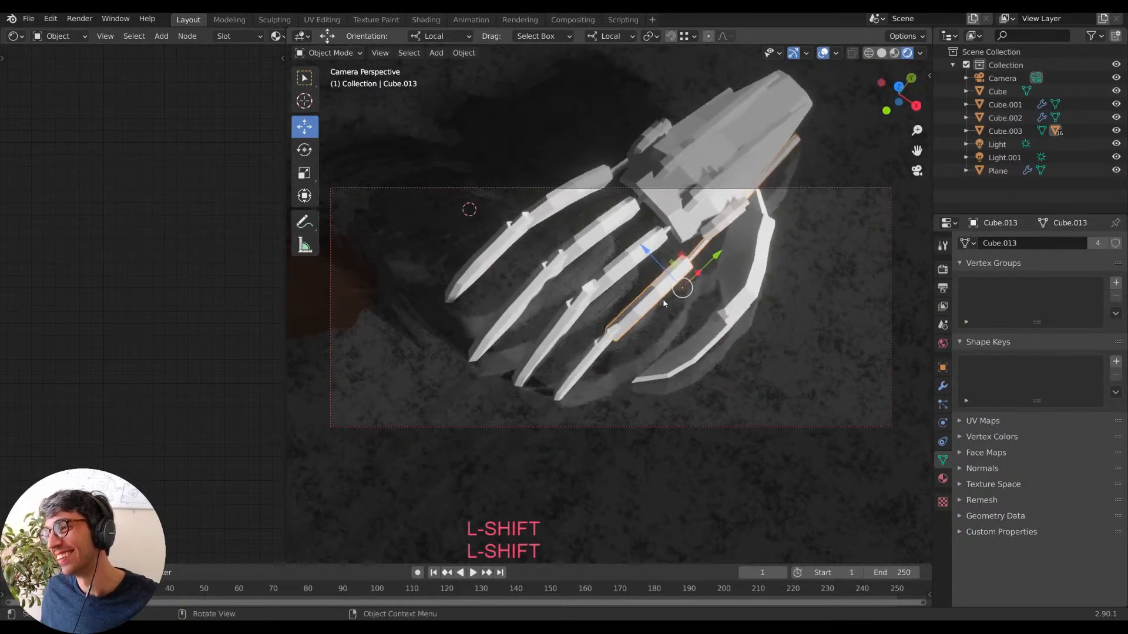
scroll(664, 304, down, 2)
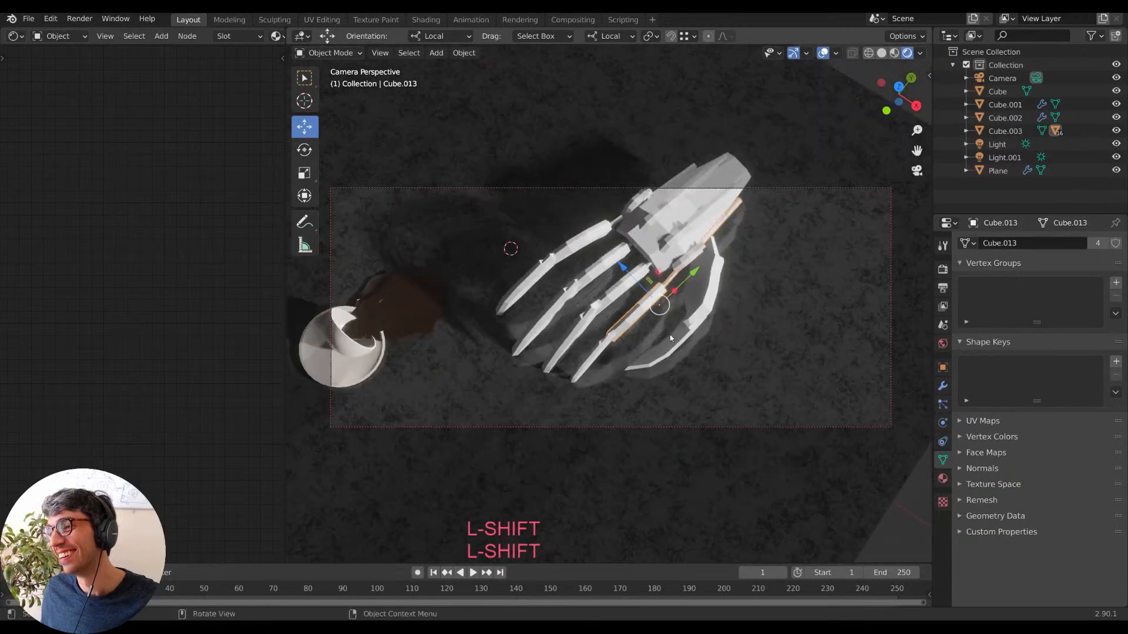
scroll(675, 353, down, 1)
mouse_move(675, 354)
middle_down()
mouse_move(642, 345)
mouse_move(698, 372)
mouse_move(678, 376)
mouse_move(698, 349)
mouse_move(690, 340)
middle_up()
scroll(662, 352, down, 1)
scroll(690, 344, up, 1)
click(696, 184)
click(701, 248)
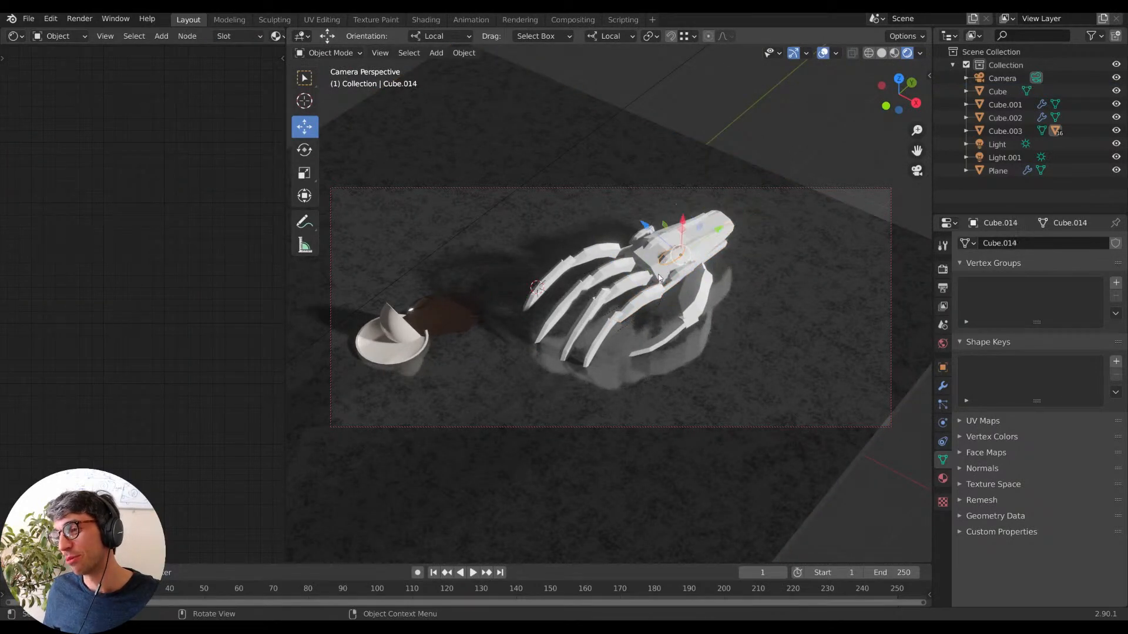
Compare side and raised camera angles on the hand-like model reaching toward the shell.
middle_drag(682, 323, 584, 323)
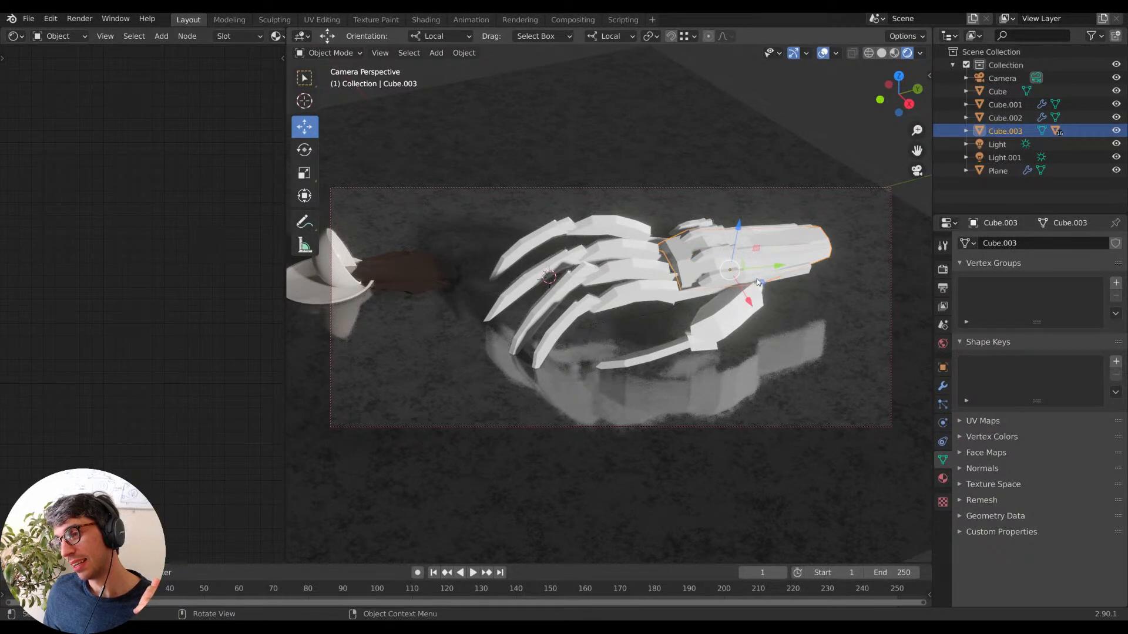
middle_drag(607, 303, 688, 343)
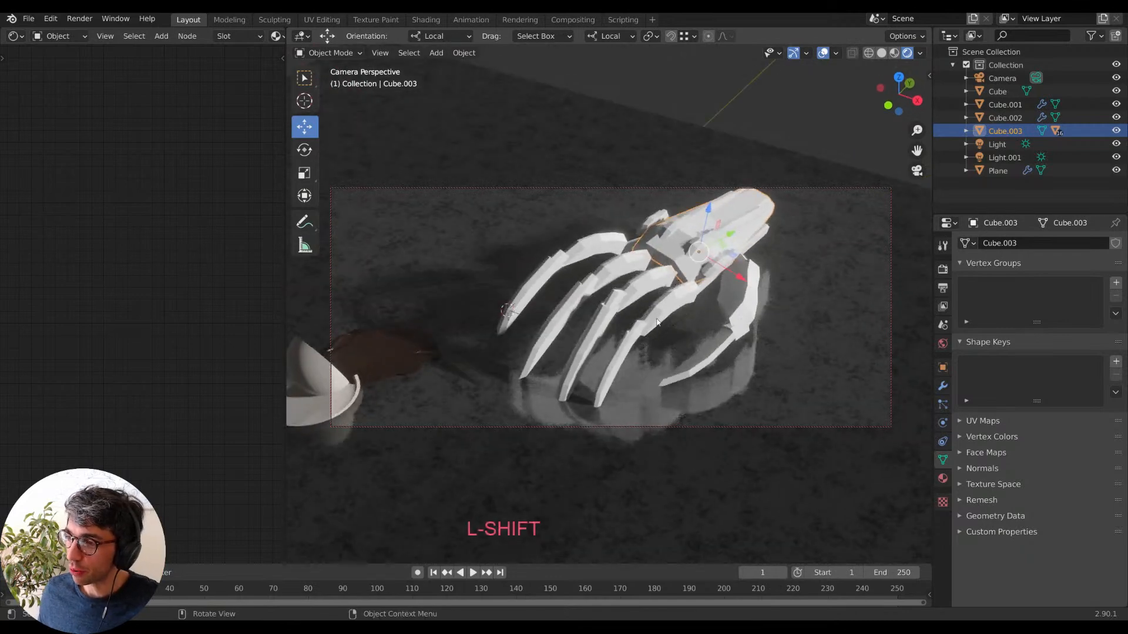
middle_drag(737, 372, 699, 349)
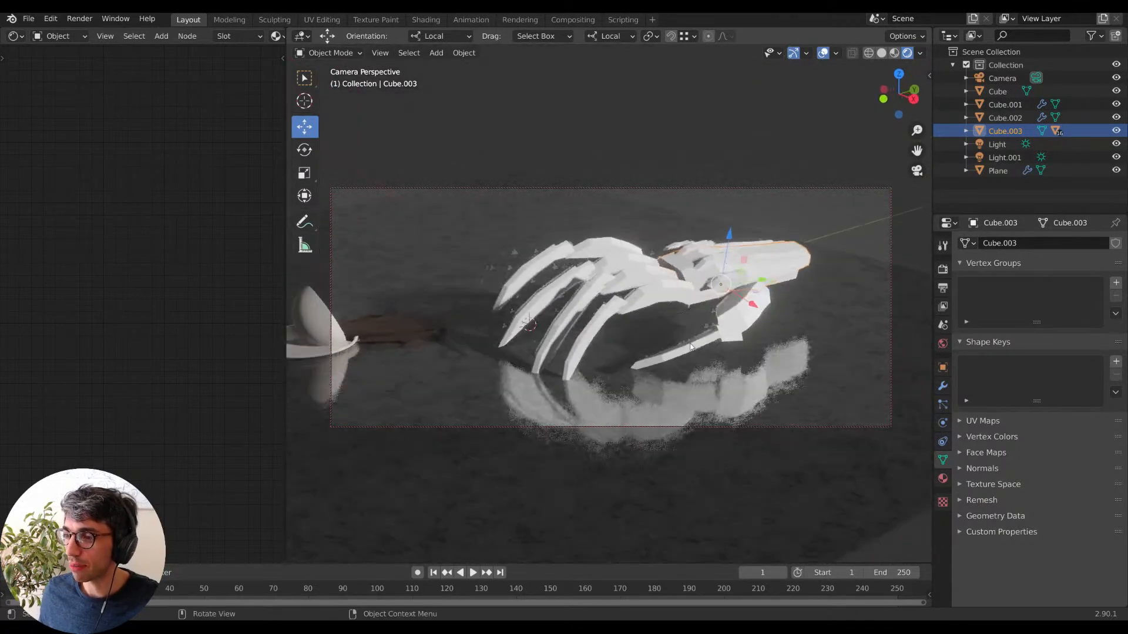
shift+middle_drag(470, 318, 636, 294)
middle_drag(805, 306, 761, 316)
shift+middle_drag(761, 316, 713, 318)
scroll(717, 321, down, 2)
scroll(721, 319, down, 1)
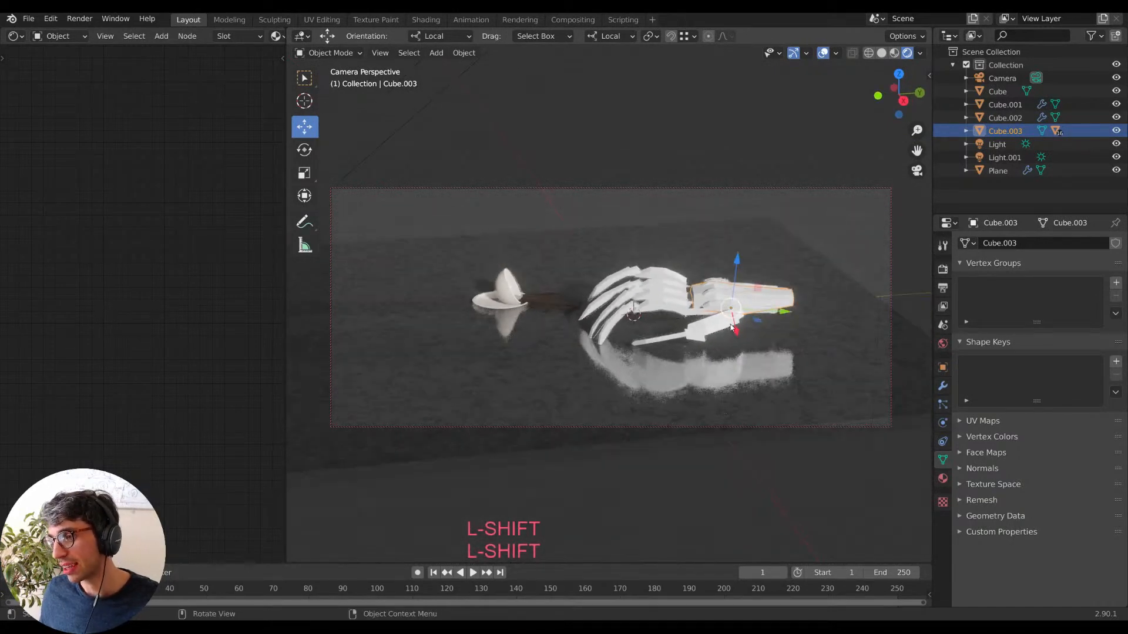
scroll(739, 322, up, 2)
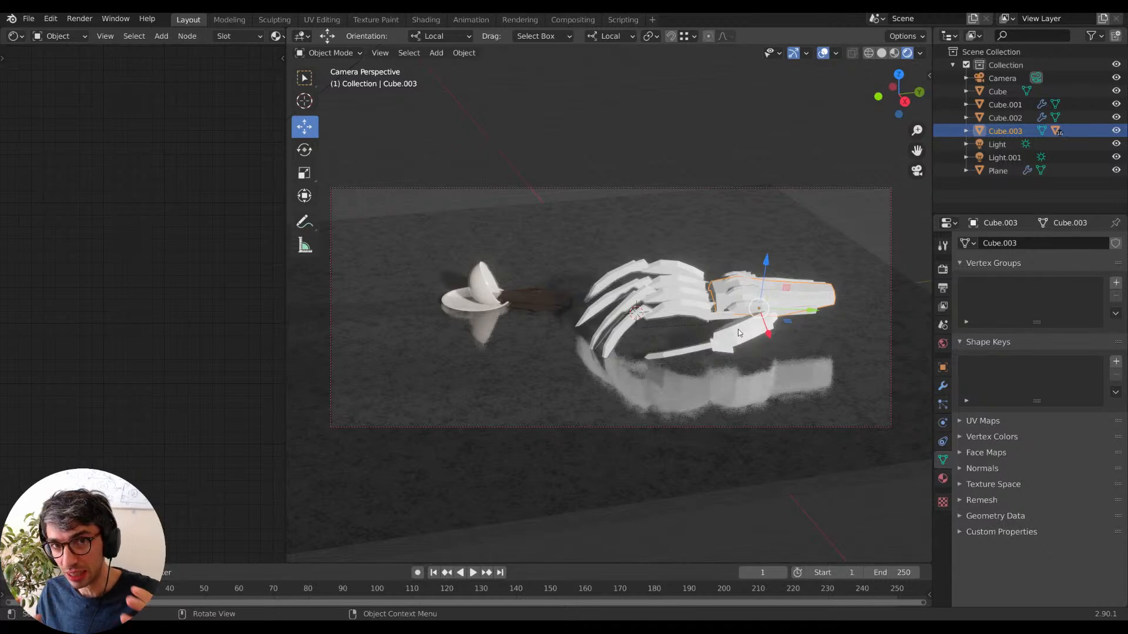
middle_drag(659, 305, 623, 374)
scroll(605, 371, up, 2)
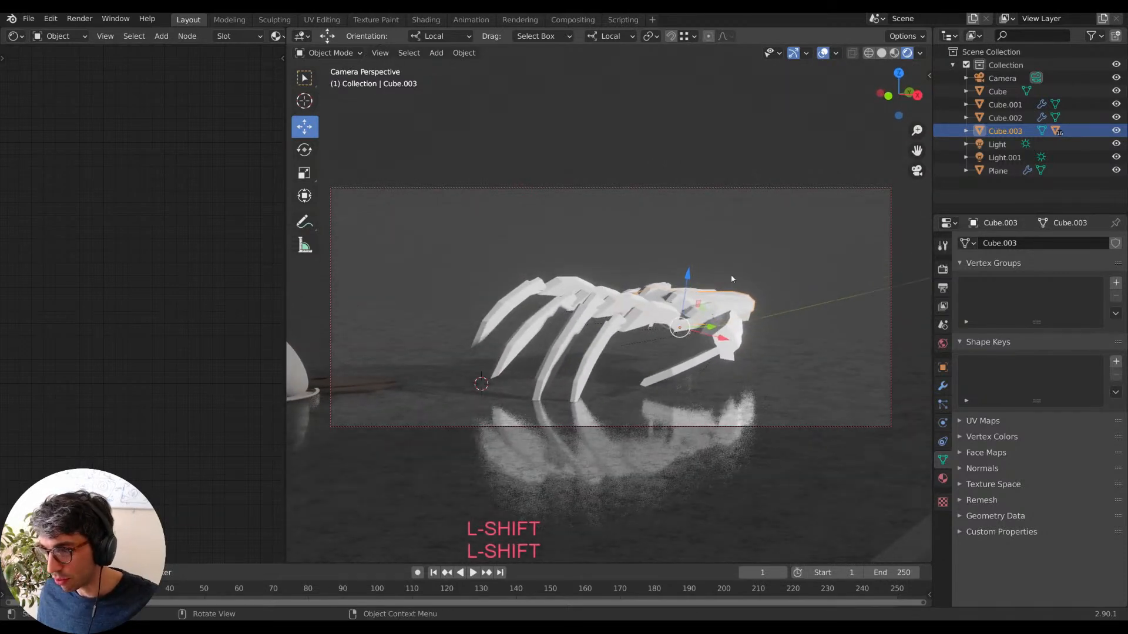
click(769, 285)
middle_drag(736, 304, 631, 353)
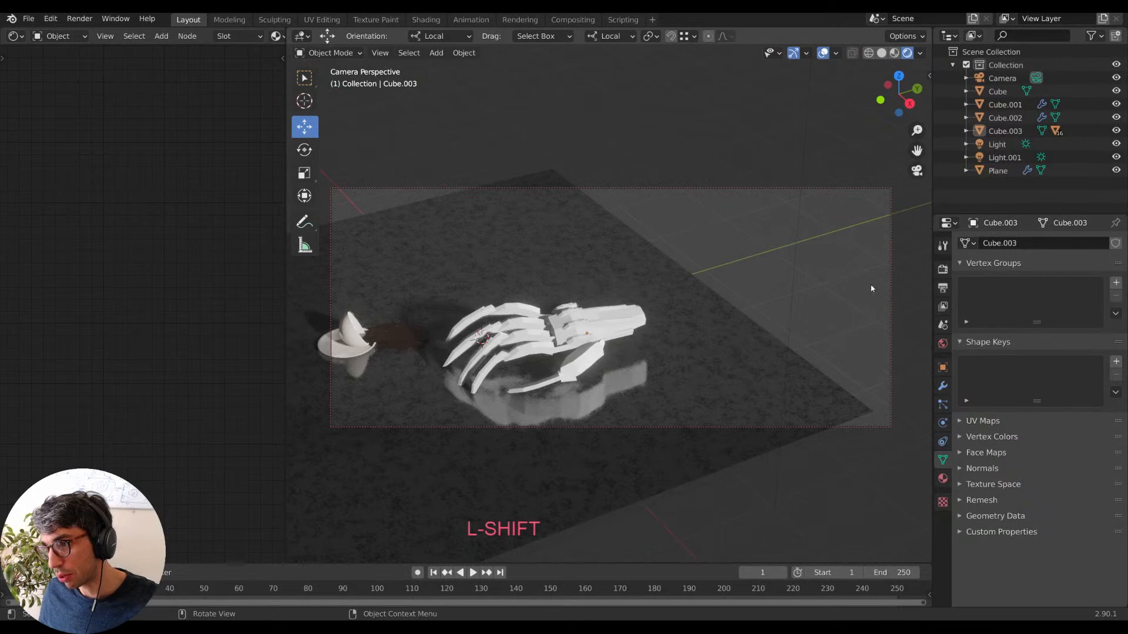
Examine how the hand's fingers relate to the shell from raised and low side views.
shift+middle_drag(872, 288, 555, 357)
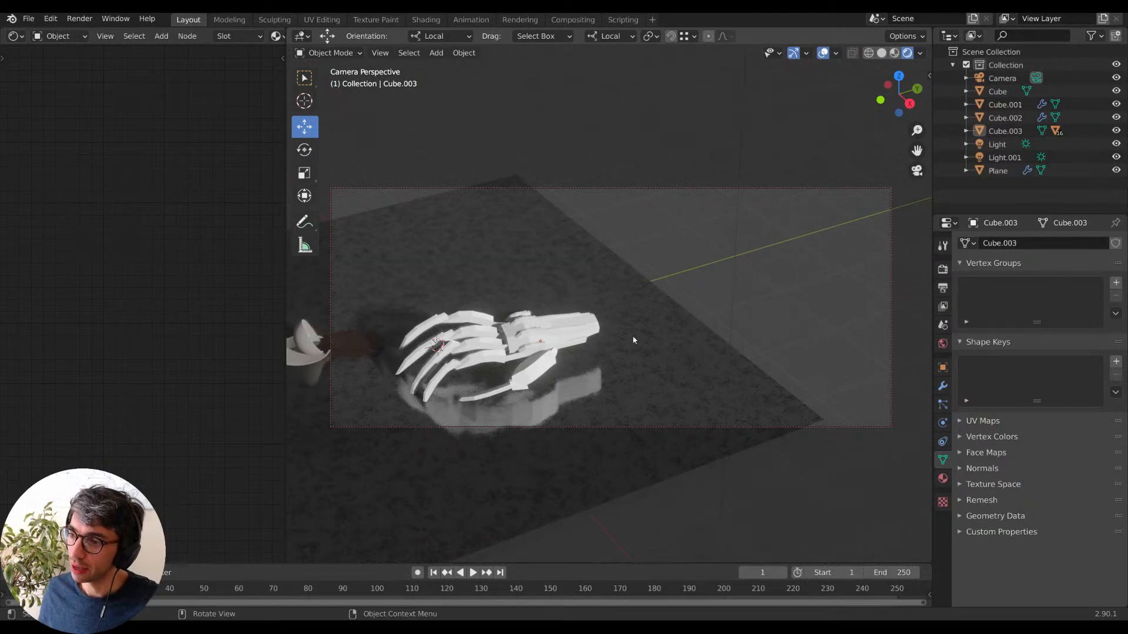
middle_drag(634, 339, 649, 350)
shift+middle_drag(779, 229, 659, 336)
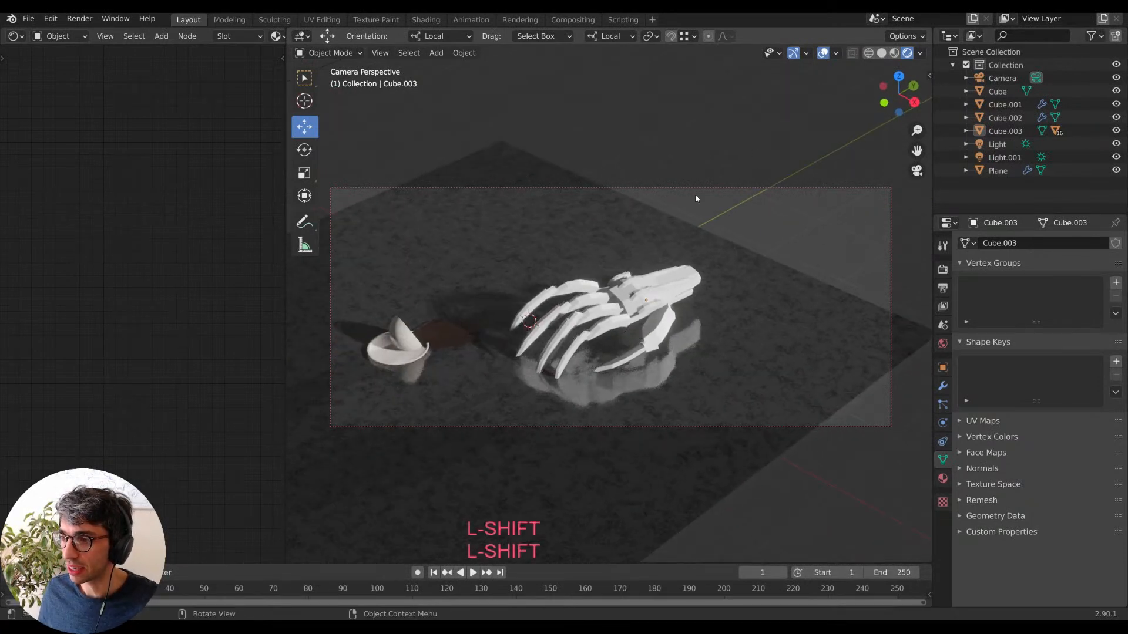
middle_drag(615, 383, 662, 426)
scroll(564, 413, up, 2)
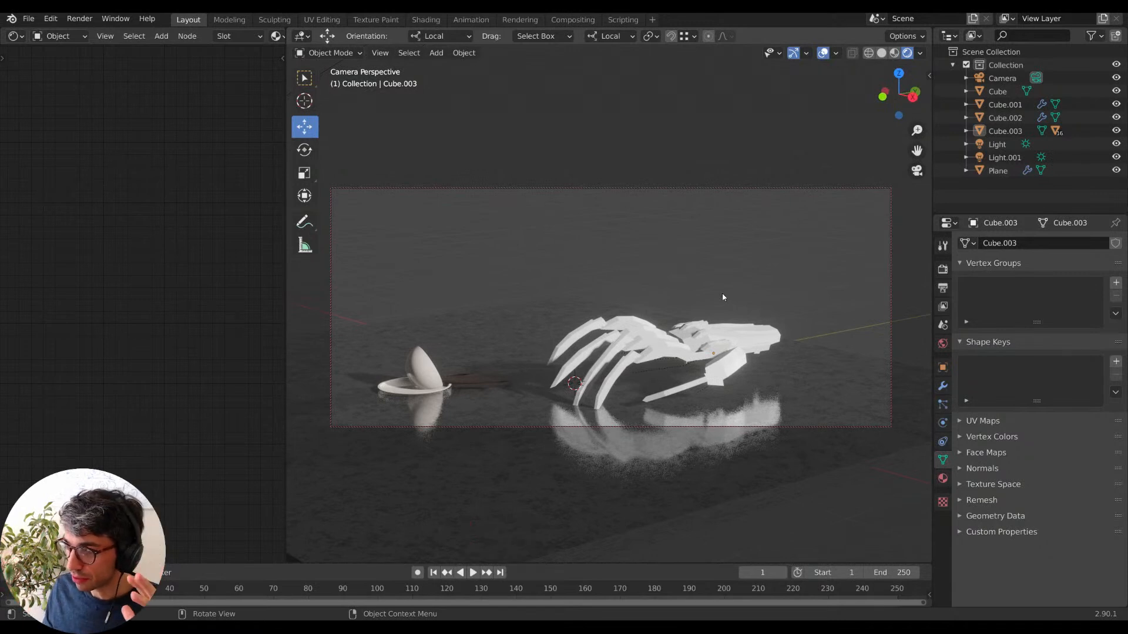
middle_drag(723, 298, 664, 303)
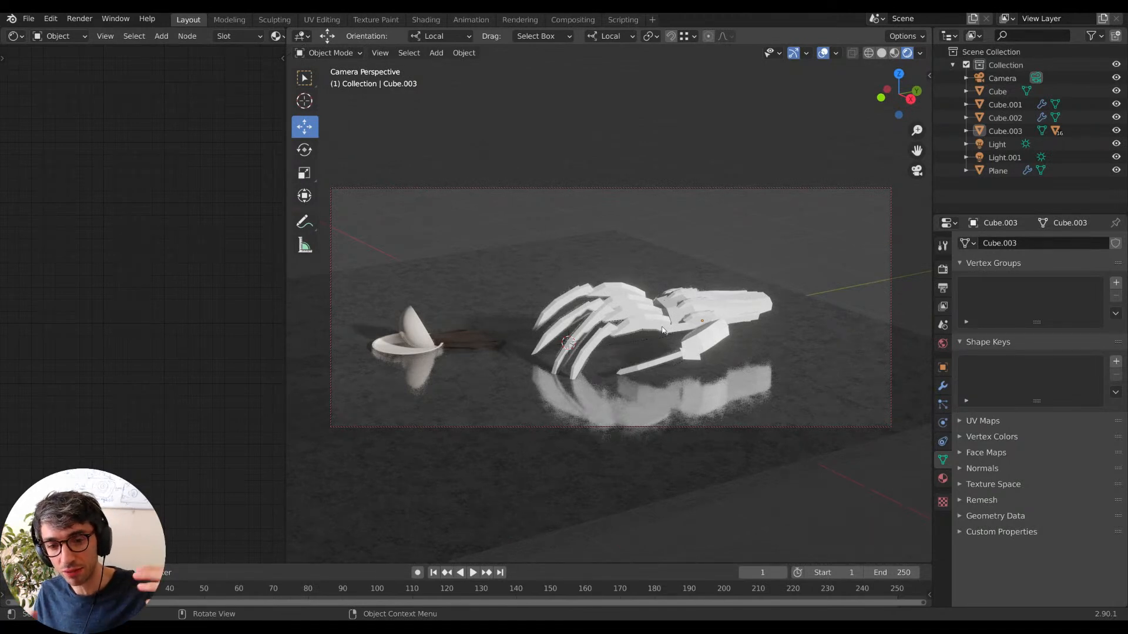
mouse_move(686, 342)
middle_down()
mouse_move(600, 357)
mouse_move(777, 422)
mouse_move(615, 375)
mouse_move(642, 372)
mouse_move(636, 404)
mouse_move(682, 327)
mouse_move(664, 335)
mouse_move(649, 348)
mouse_move(699, 350)
middle_up()
Rotate the thumb piece of the hand downward beneath the palm.
click(649, 348)
key(r)
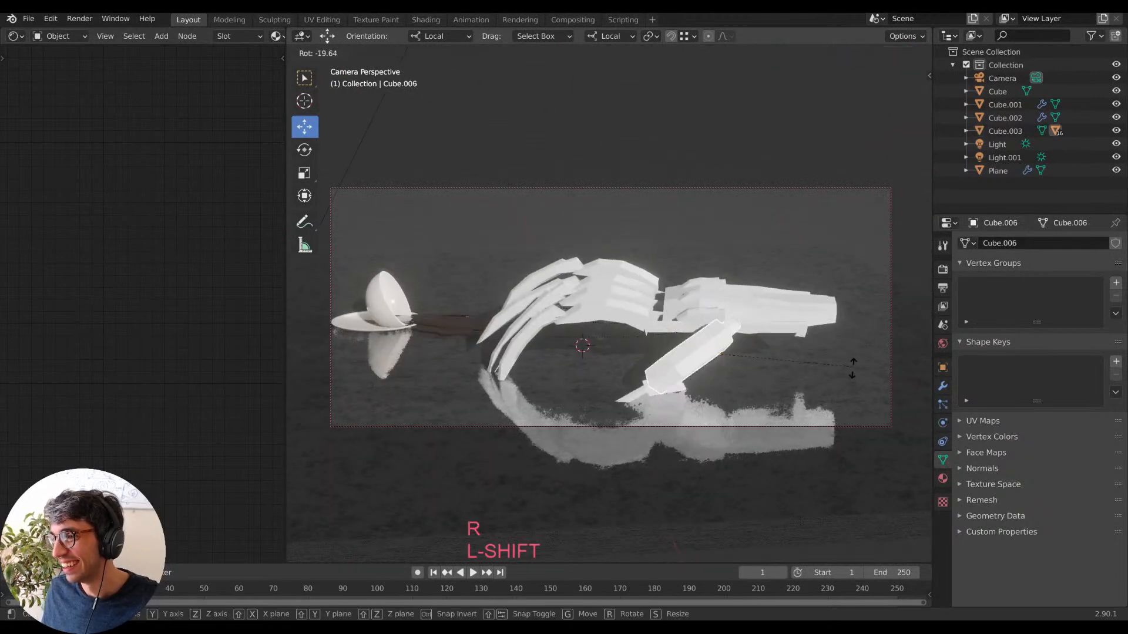
click(815, 381)
shift+middle_drag(815, 381, 753, 318)
Raise the whole hand above the floor and rotate it about its local Y axis so the palm faces sideways with the thumb uppermost.
click(774, 309)
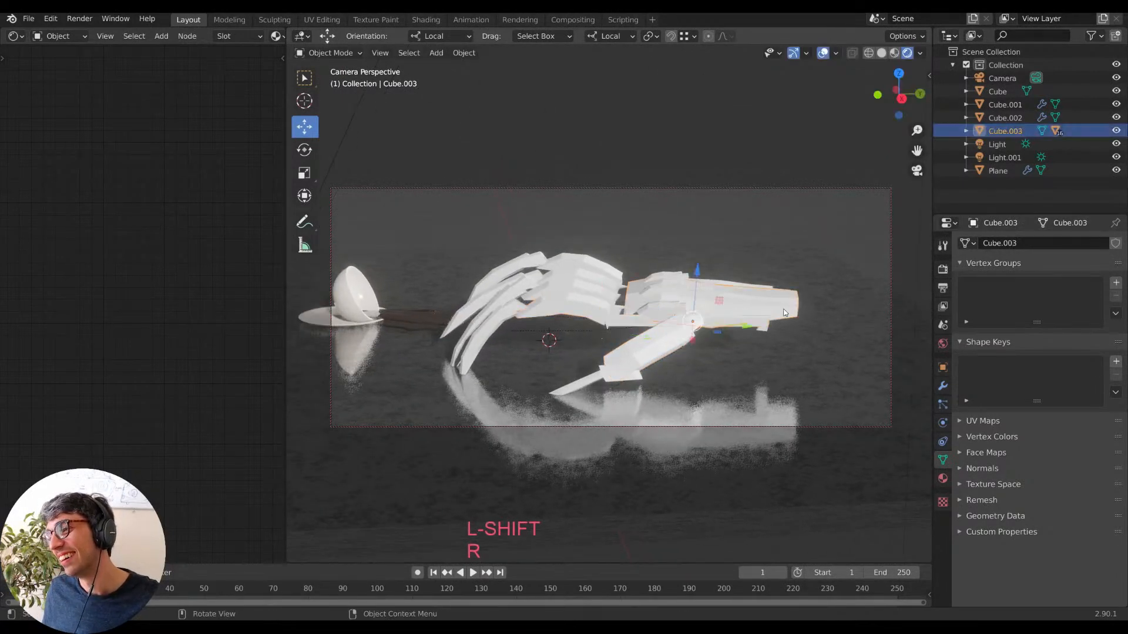
key(g)
click(765, 238)
shift+middle_drag(676, 270, 650, 319)
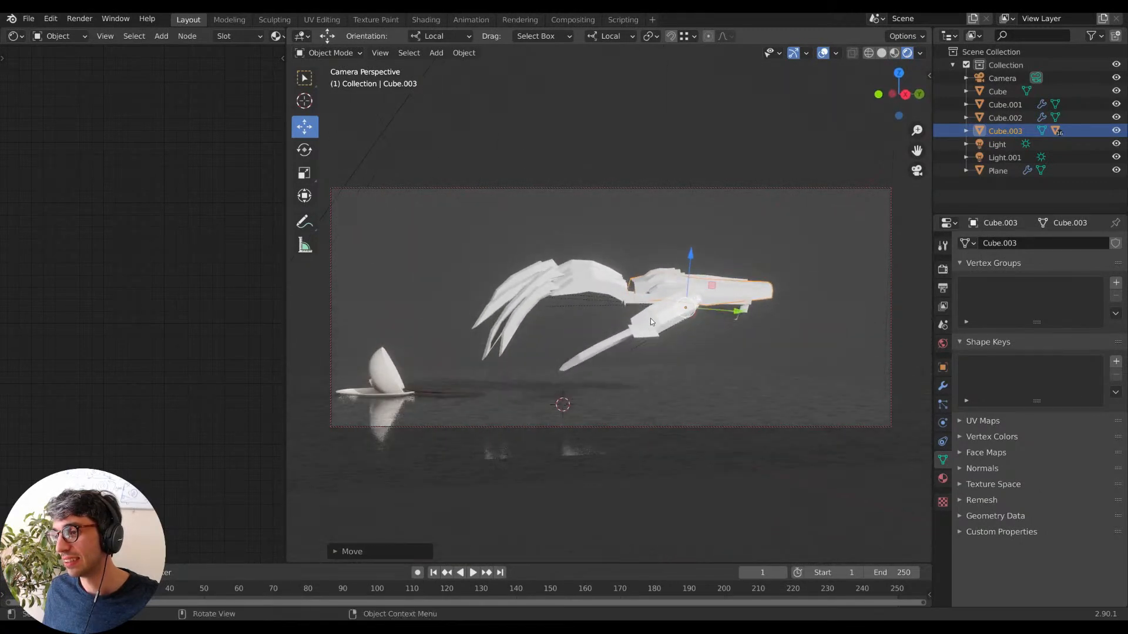
key(r)
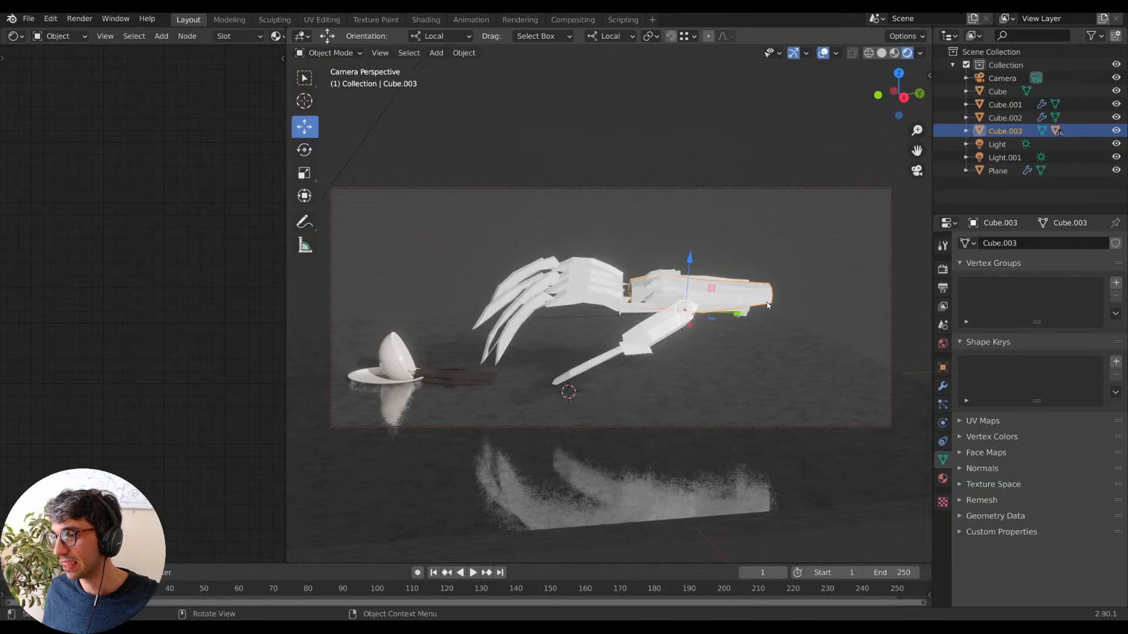
key(y)
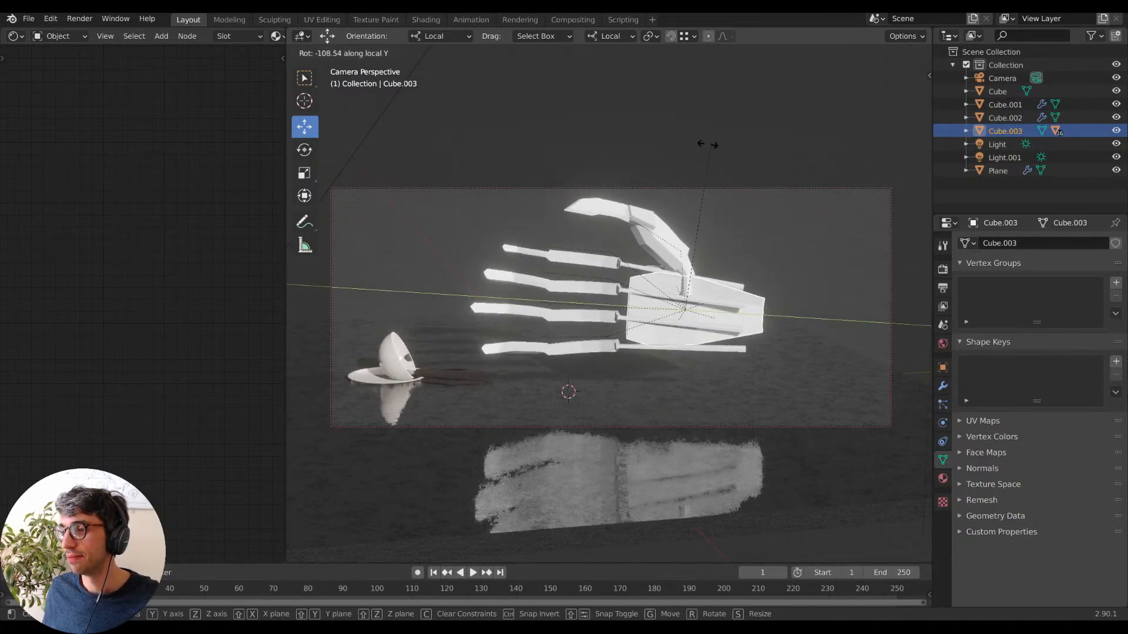
click(749, 165)
Rotate the thumb about its local X and Z axes so it bends over toward the fingers.
middle_drag(455, 261, 865, 284)
shift+middle_drag(729, 288, 663, 338)
click(474, 286)
mouse_move(493, 284)
middle_down()
mouse_move(462, 298)
mouse_move(486, 292)
middle_up()
key(r)
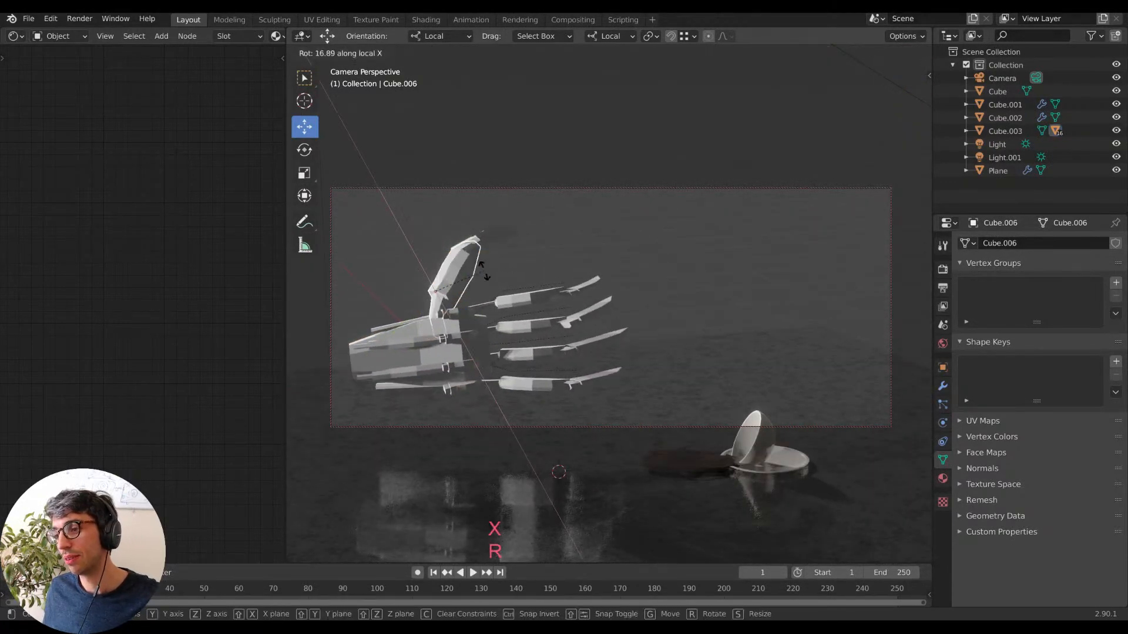
click(486, 293)
key(r)
key(z)
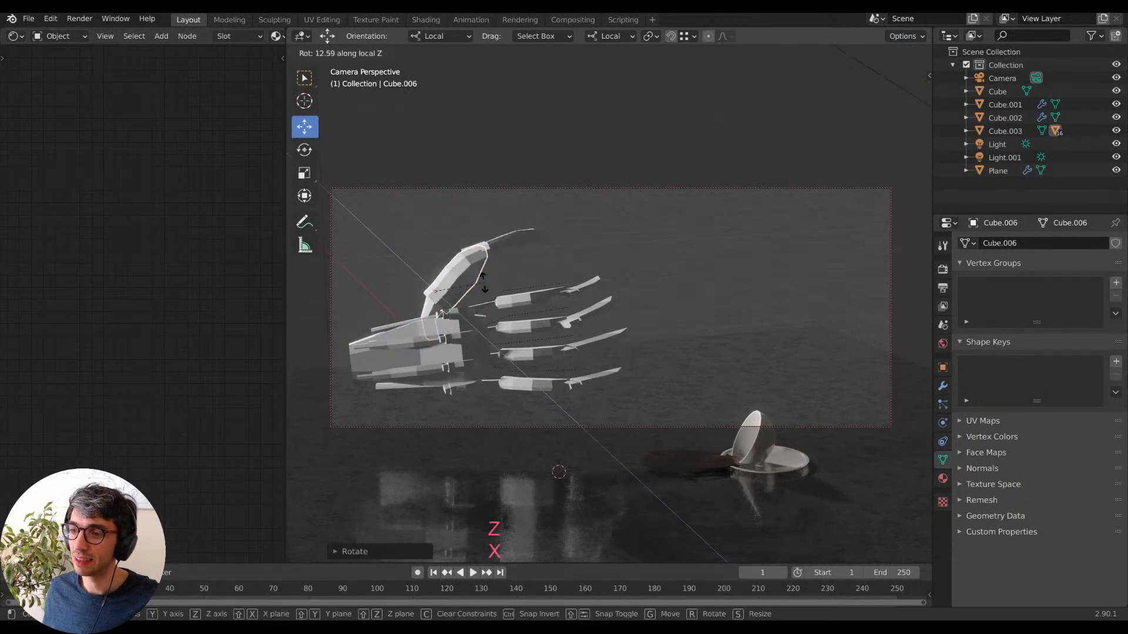
click(479, 309)
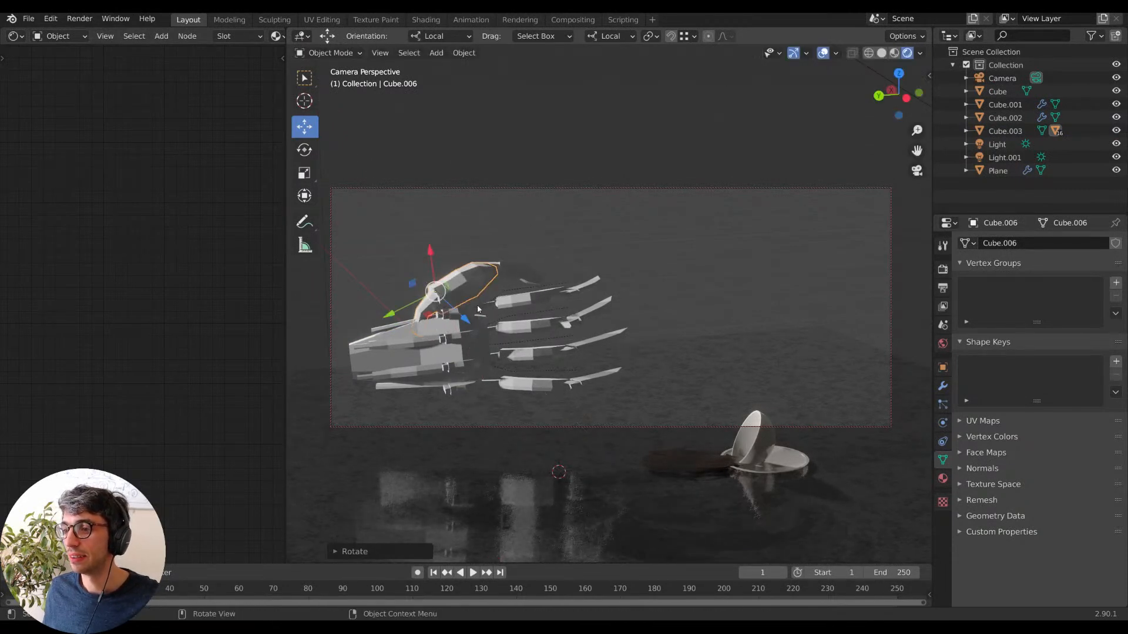
Rotate the uppermost finger, beside the thumb, about its local Z axis so it curls inward.
click(512, 301)
key(r)
key(z)
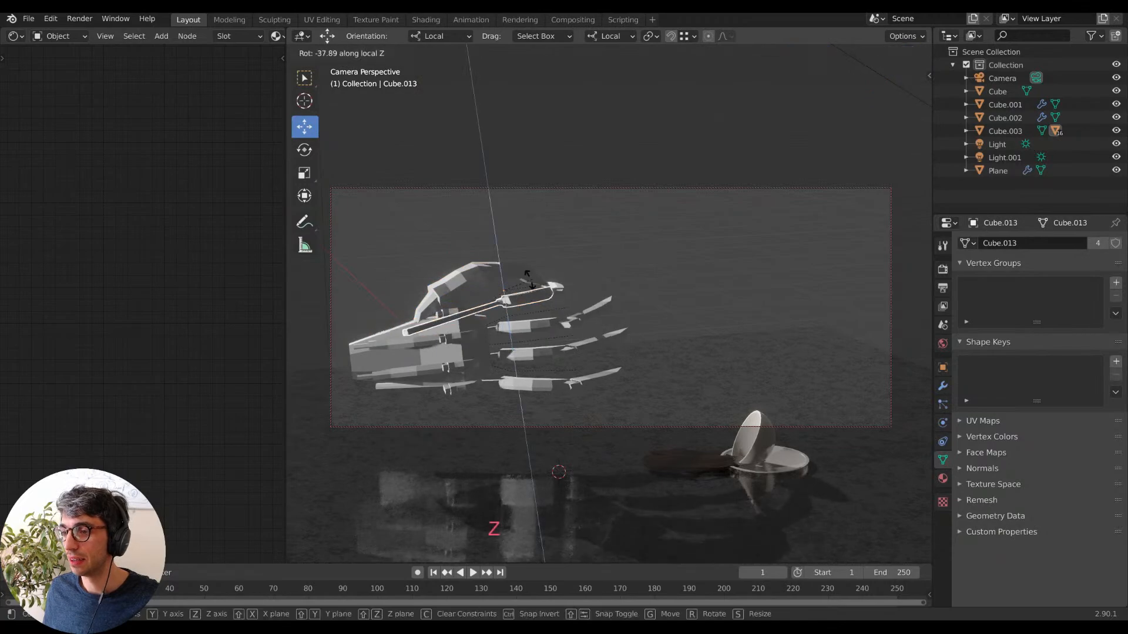
click(507, 288)
middle_drag(507, 288, 457, 317)
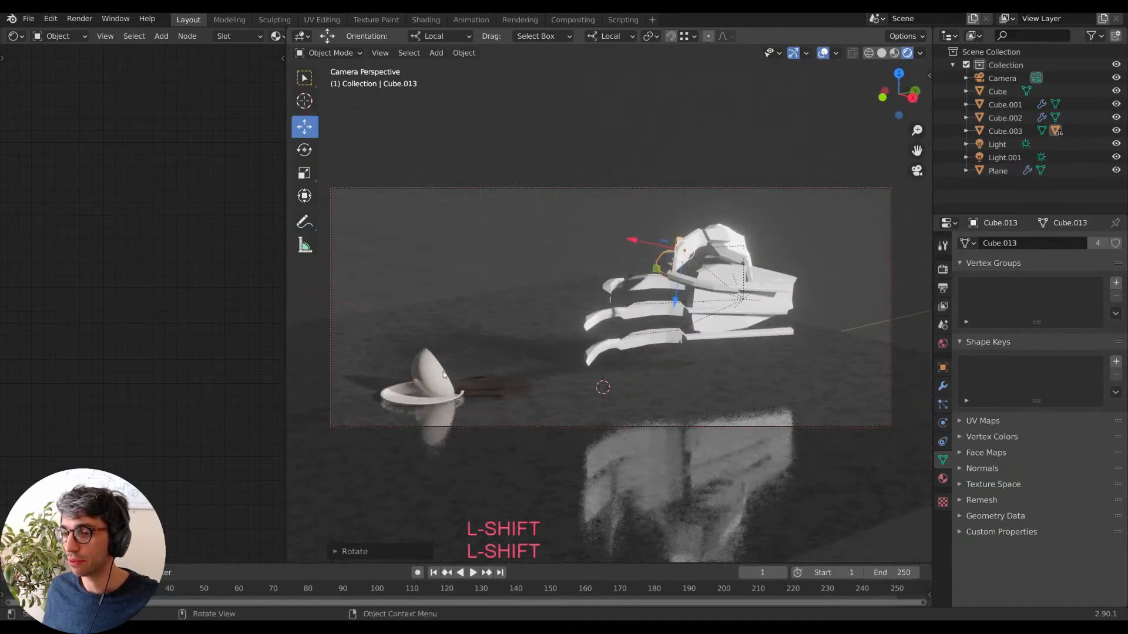
Rotate the tilted shell about its local X axis so it sits upright like a cup on its saucer.
click(436, 369)
key(r)
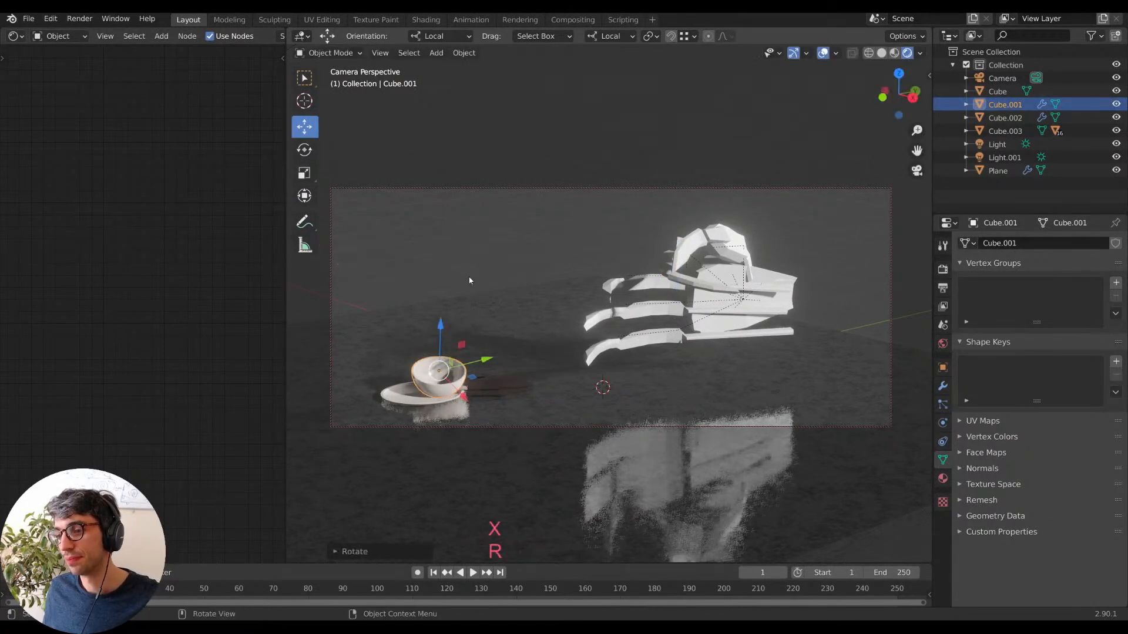
key(r)
Move the whole hand over to the cup and saucer.
middle_drag(594, 298, 711, 263)
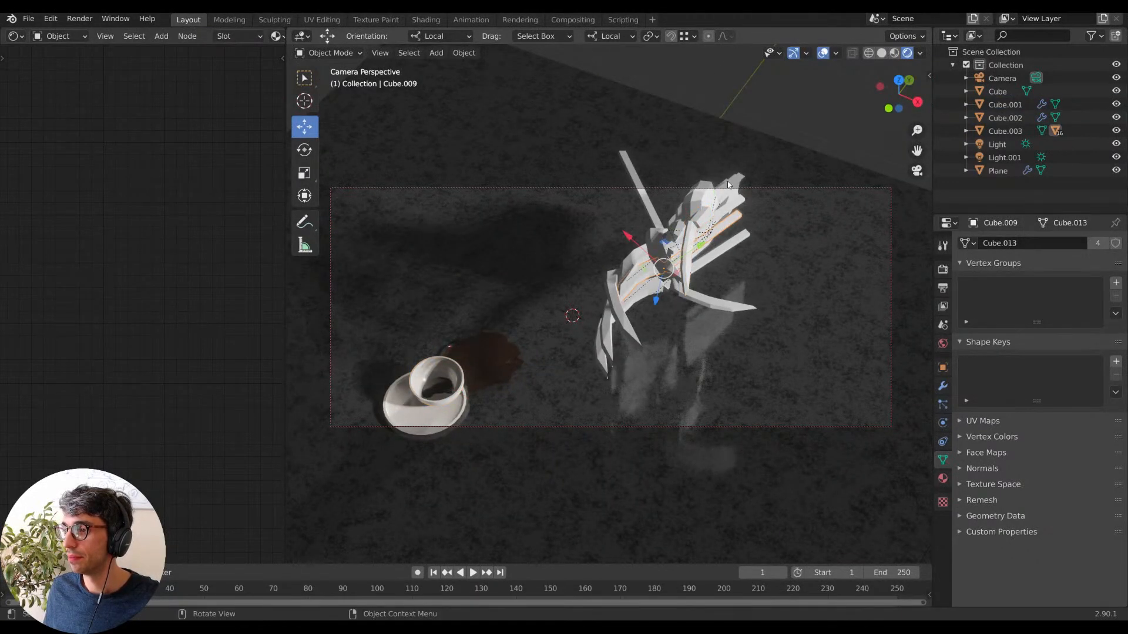
key(g)
click(477, 318)
middle_drag(555, 376, 433, 419)
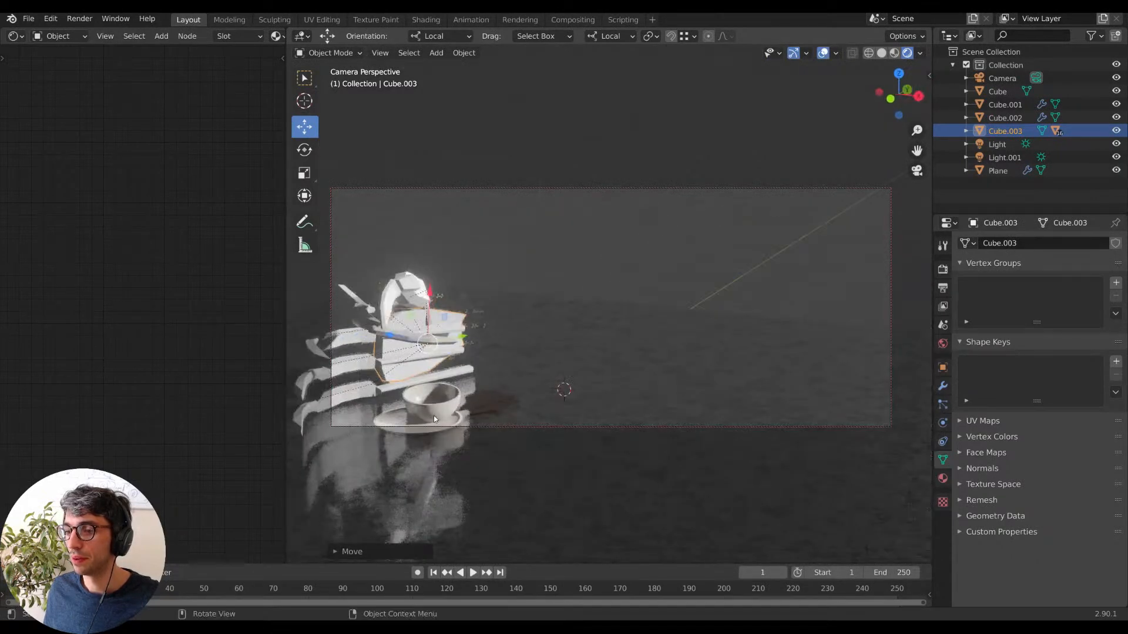
drag(0, 0, 0, 0)
Enlarge the cup and lift it off the saucer to the height of the hand's fingers.
shift+middle_drag(470, 410, 544, 386)
key(s)
click(569, 390)
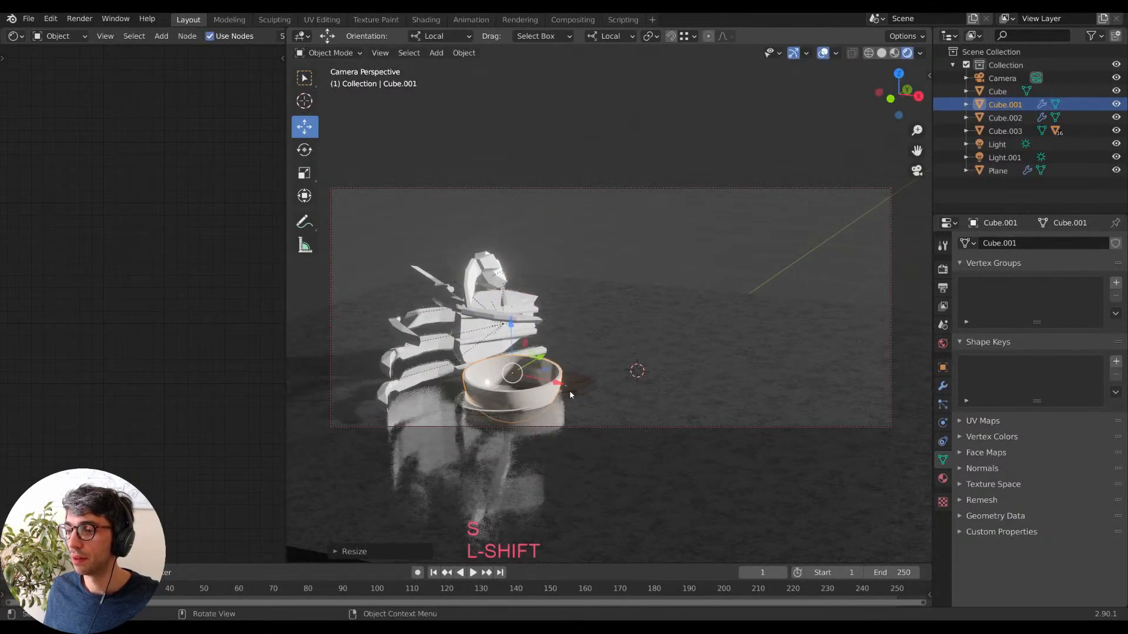
key(g)
key(z)
key(shift+z)
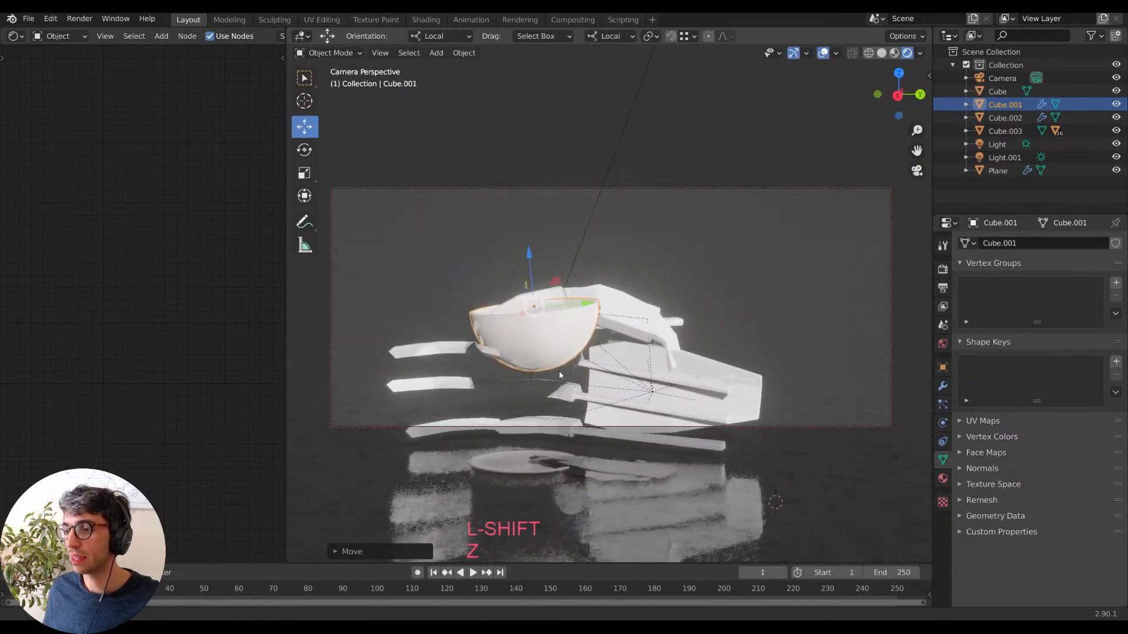
click(614, 399)
Shrink the cup slightly and reposition it between the thumb and the curled fingers.
key(g)
key(shift)
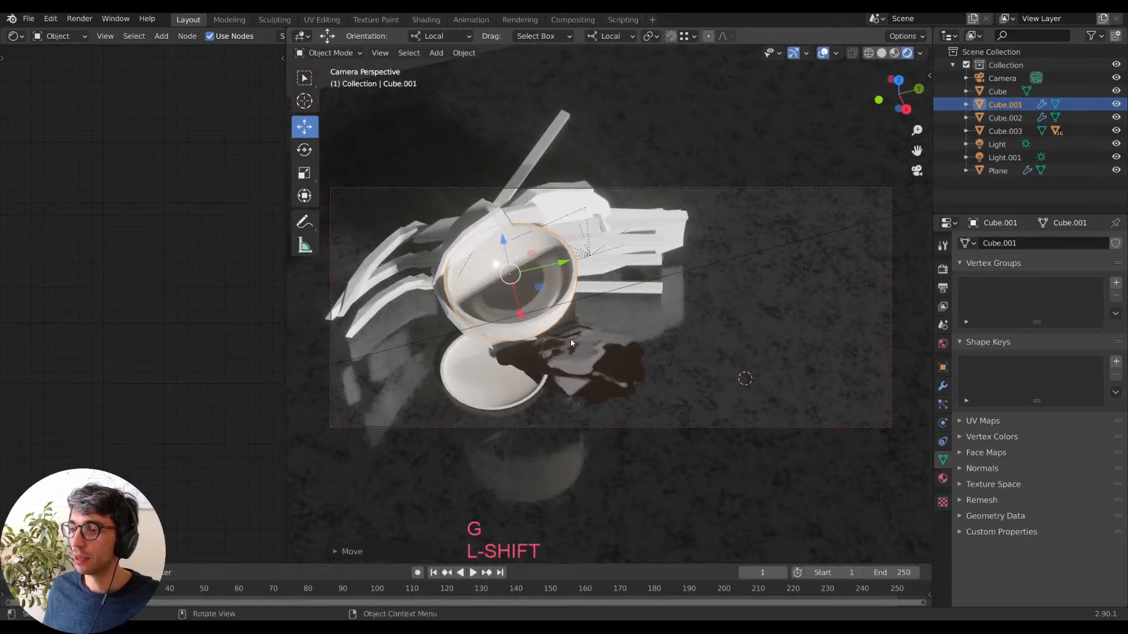
click(439, 369)
key(s)
click(559, 314)
middle_drag(564, 320, 642, 302)
key(g)
key(shift)
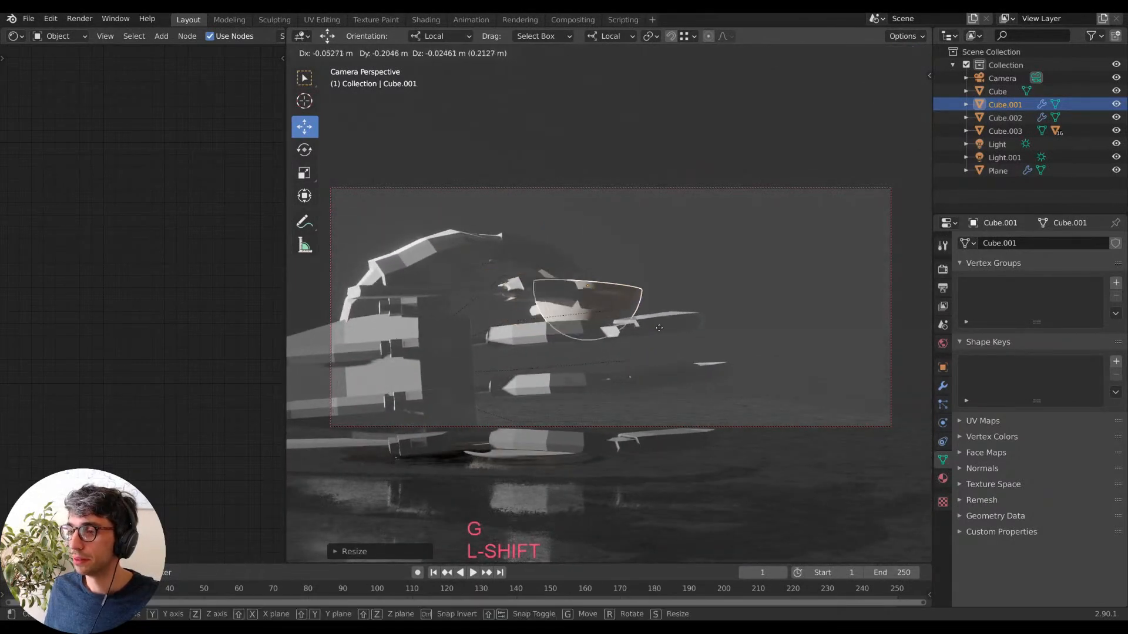
key(g)
click(682, 330)
middle_drag(681, 331, 659, 407)
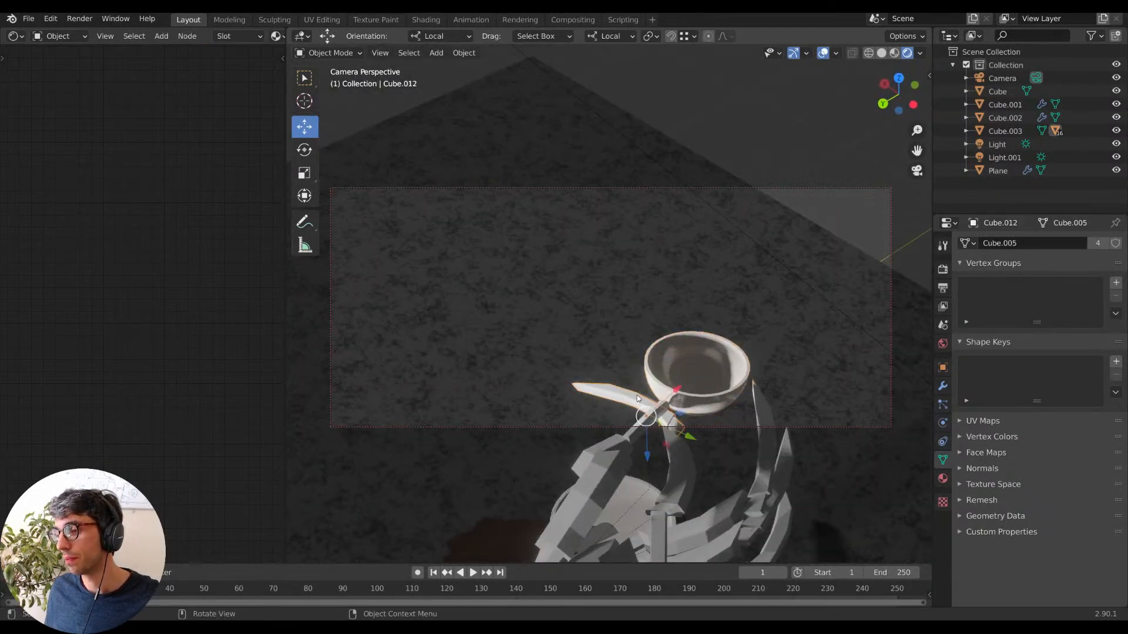
Rotate the fingertip next to the cup about its local Z axis and adjust the cup's position at the fingertips.
click(620, 423)
middle_drag(669, 449, 629, 329)
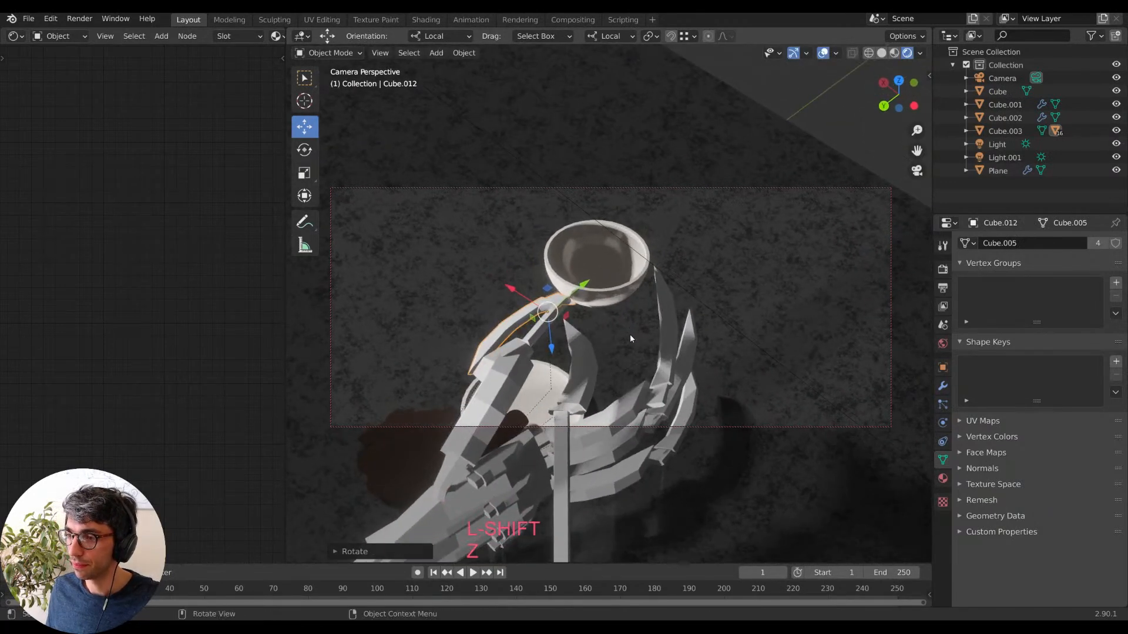
key(g)
key(shift+z)
click(633, 364)
middle_drag(633, 364, 656, 304)
key(z)
click(606, 295)
key(shift+s)
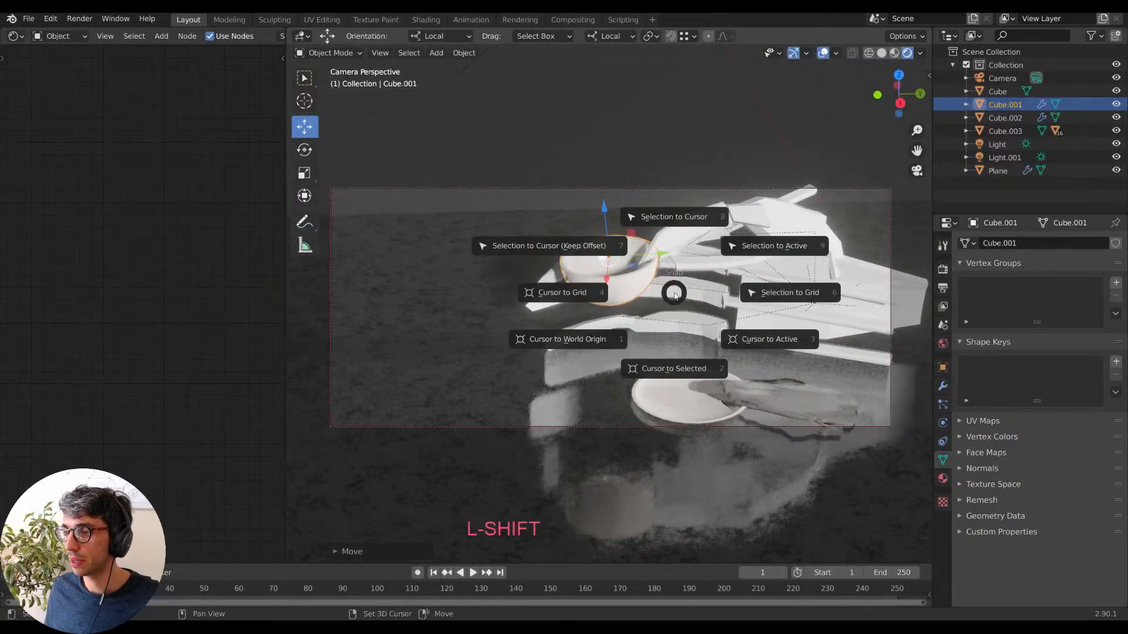
click(676, 247)
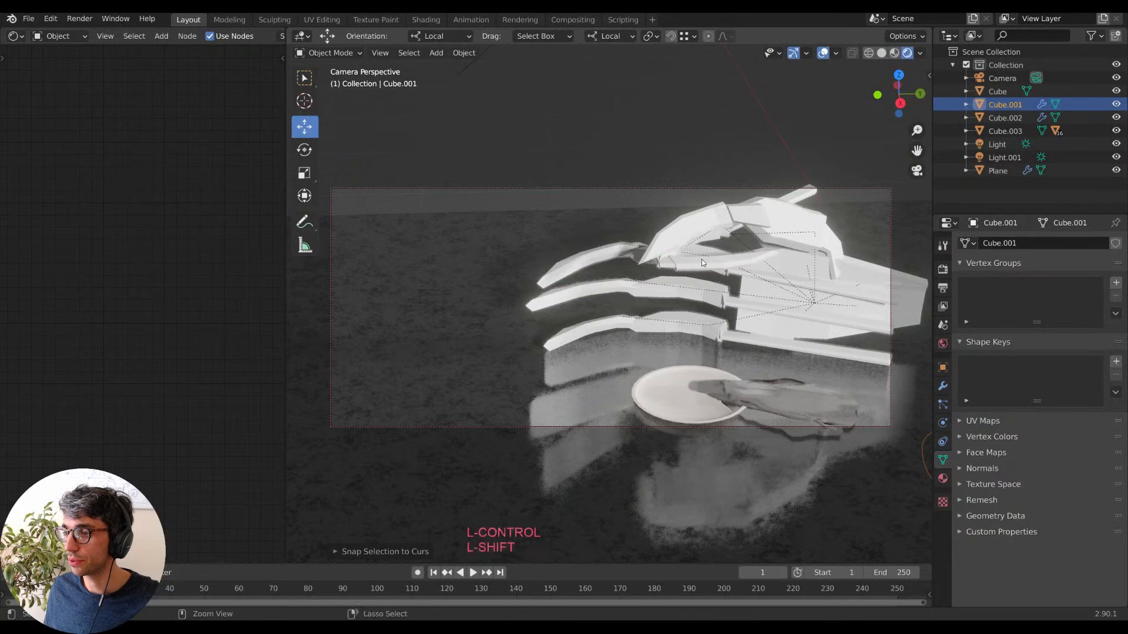
key(ctrl+z)
Place the 3D cursor at the cup's origin, add a torus there and scale it down to slightly wider than the cup.
key(shift+s)
click(706, 336)
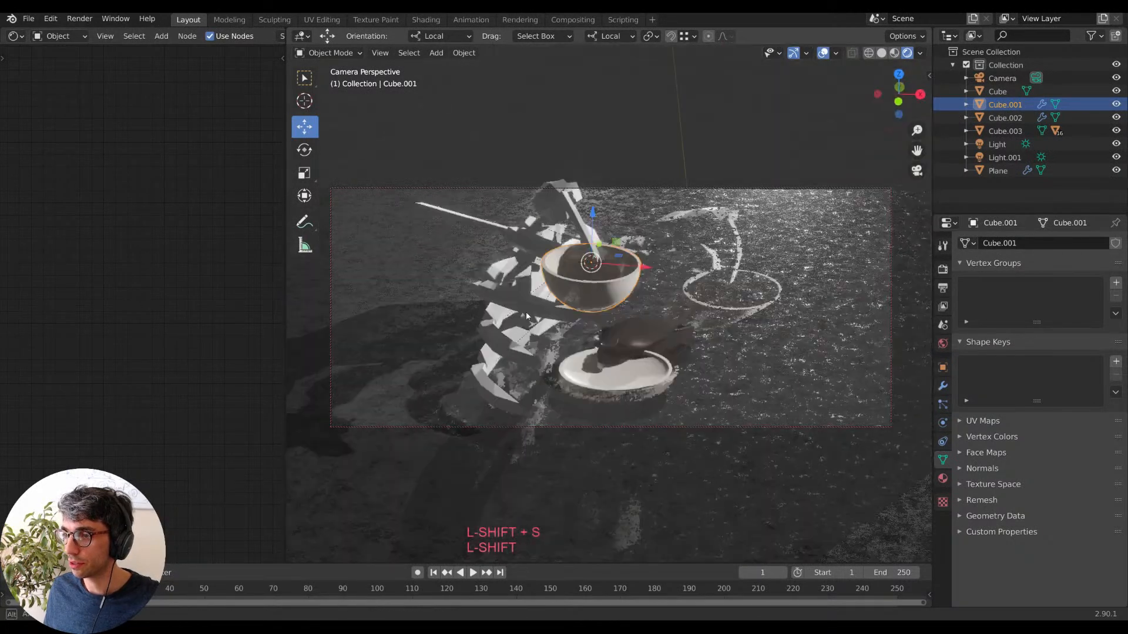
key(shift+a)
mouse_move(497, 304)
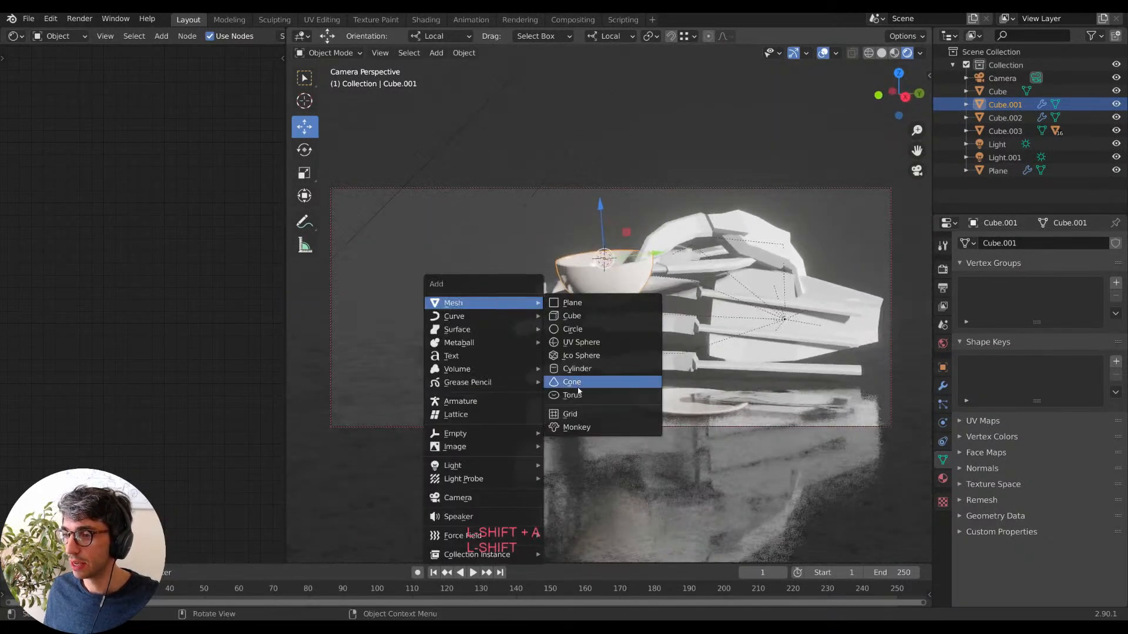
click(573, 395)
key(s)
click(662, 289)
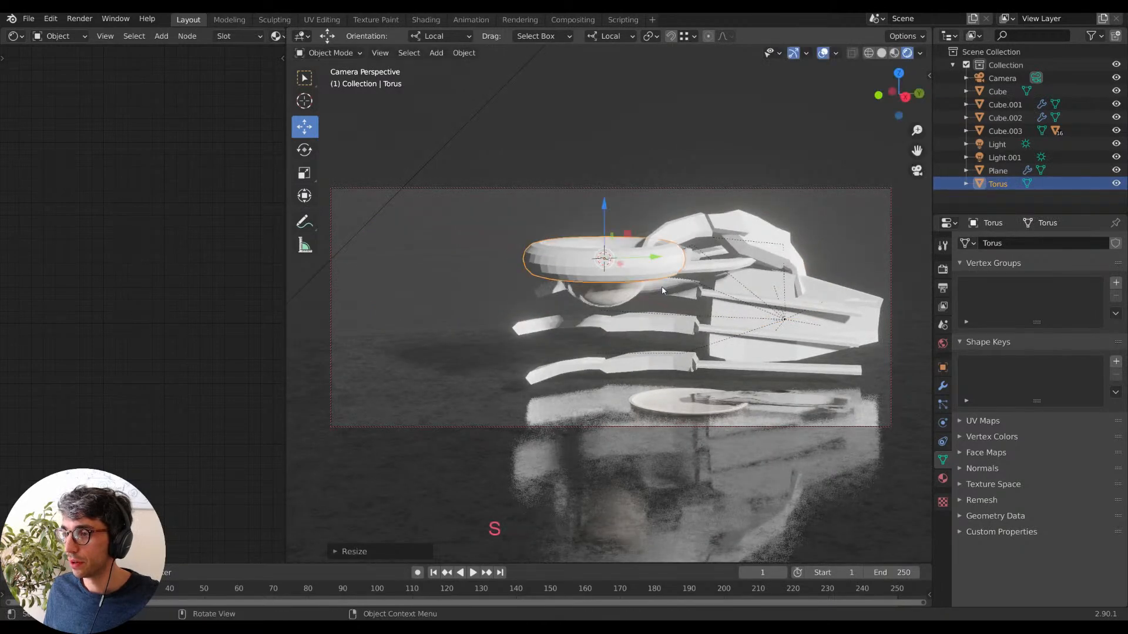
Rotate the torus upright and shrink it to a small ring sized for a cup handle.
key(KP_0)
click(664, 291)
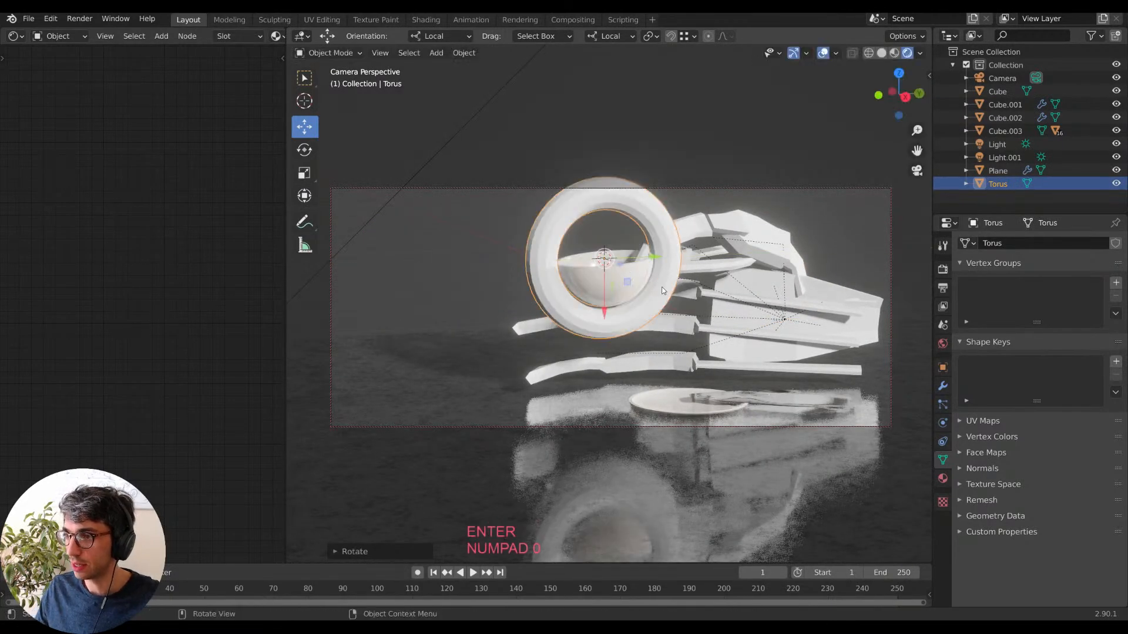
key(s)
click(655, 287)
right_click(627, 212)
click(626, 212)
key(s)
click(625, 274)
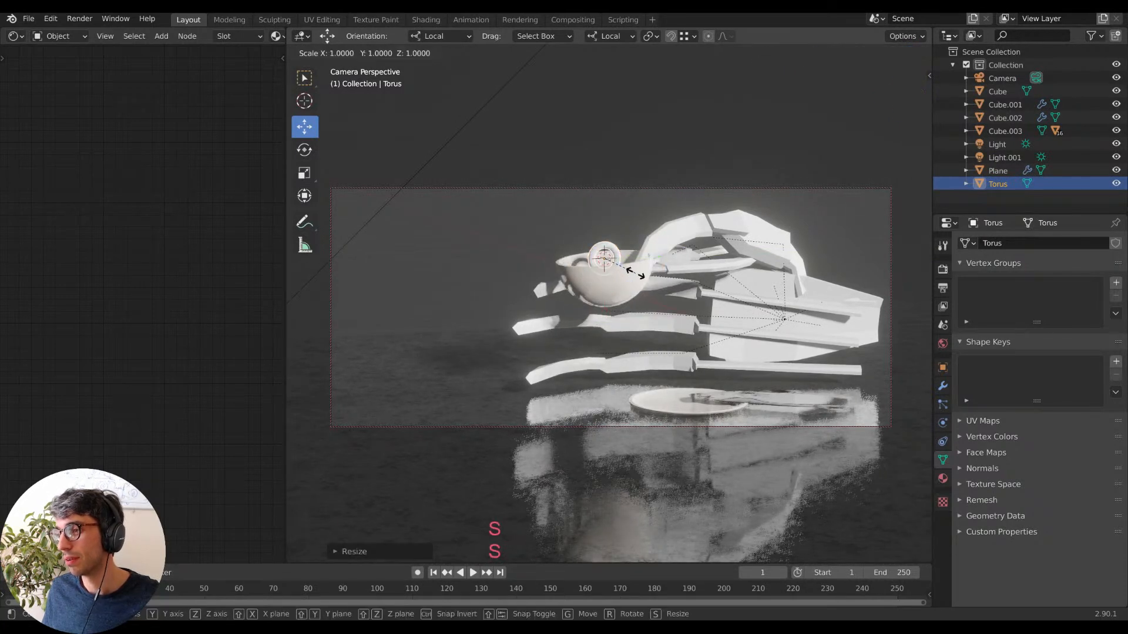
Move the small ring to the cup's side facing the hand and fine-tune its size as a handle.
middle_drag(647, 273, 650, 269)
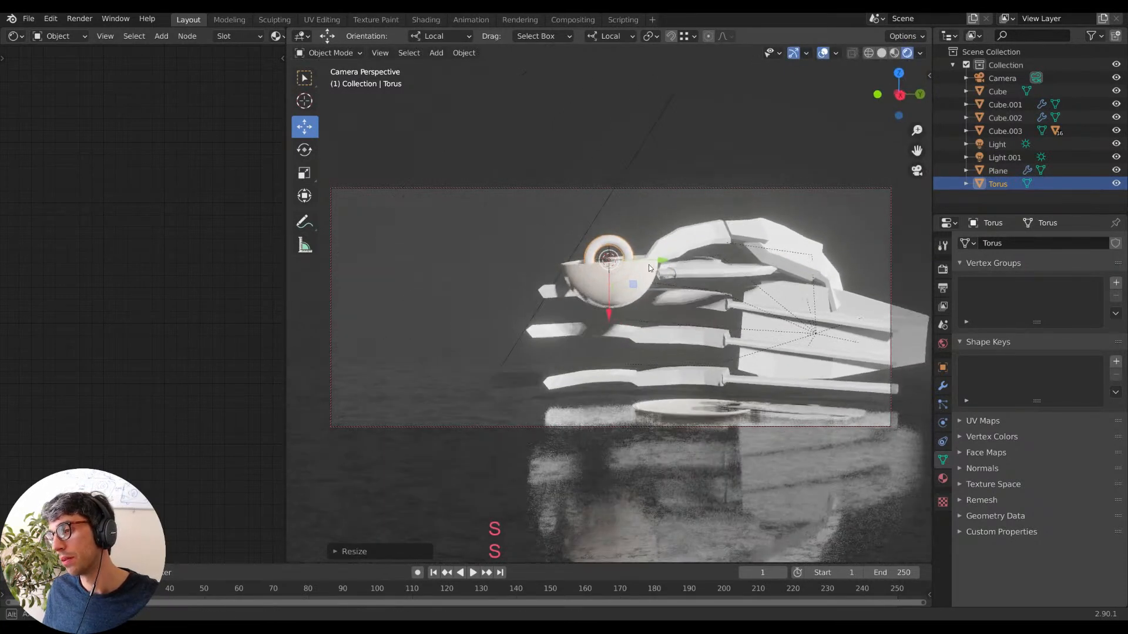
key(g)
key(s)
click(728, 295)
middle_drag(728, 295, 820, 260)
key(g)
key(z)
click(766, 288)
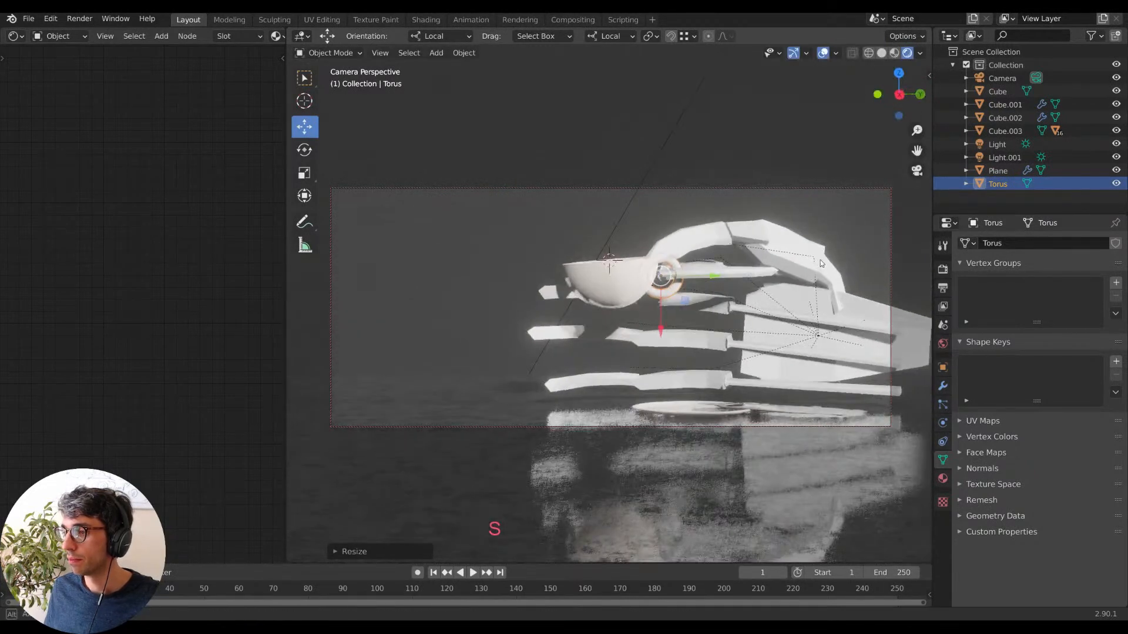
middle_drag(746, 272, 724, 286)
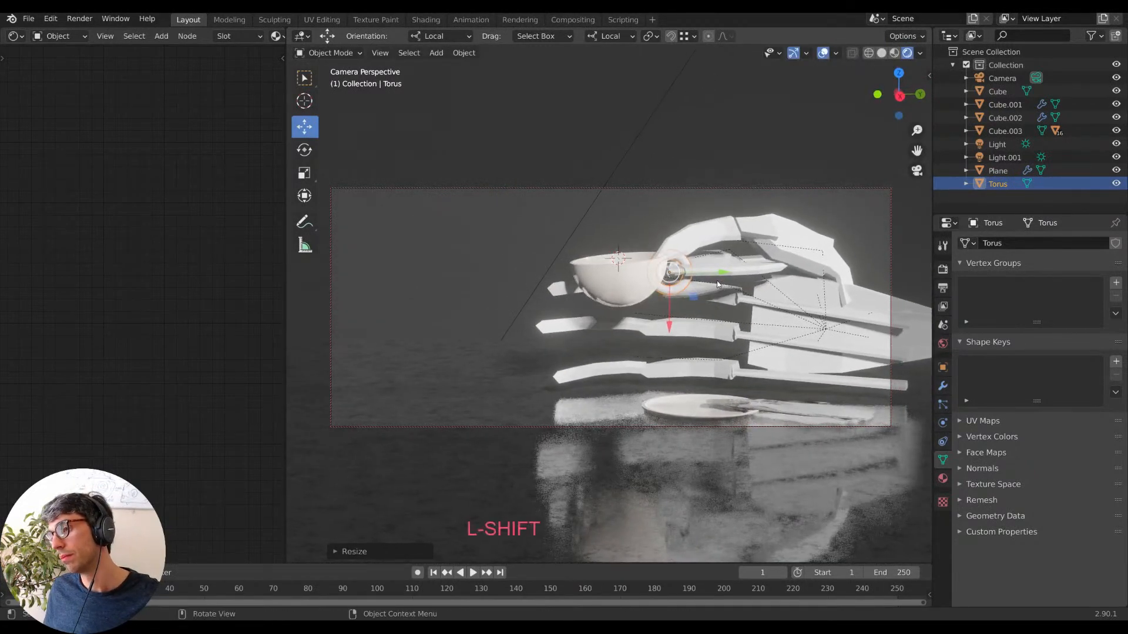
Set the scene's transform orientation to Global and the move tool's orientation to Default.
key(g)
key(z)
click(432, 53)
click(440, 36)
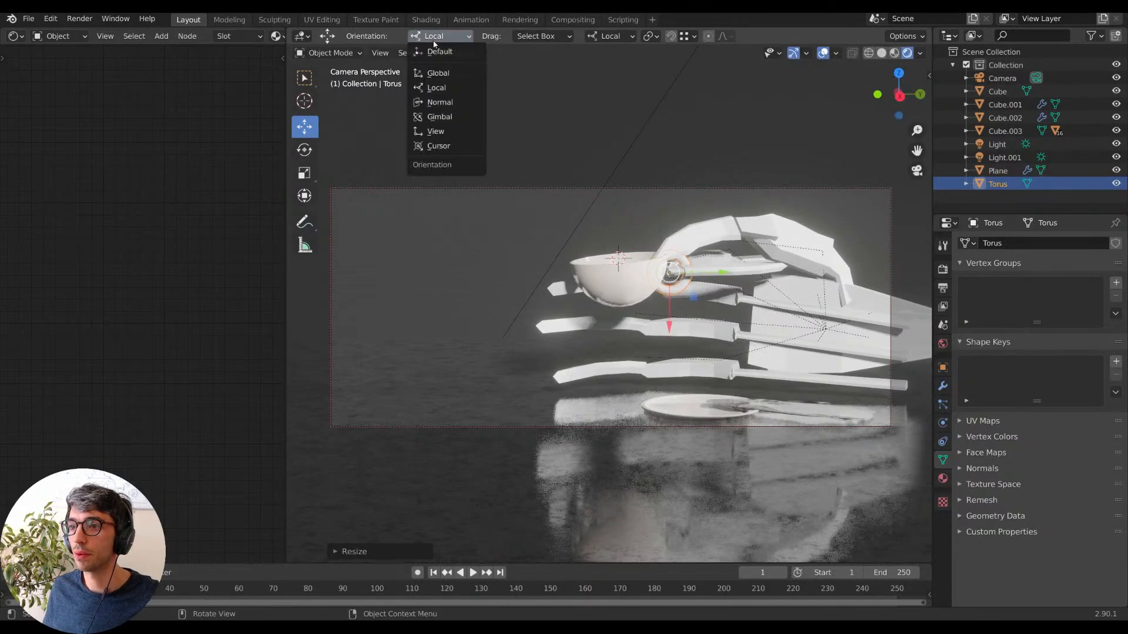
click(543, 36)
click(622, 19)
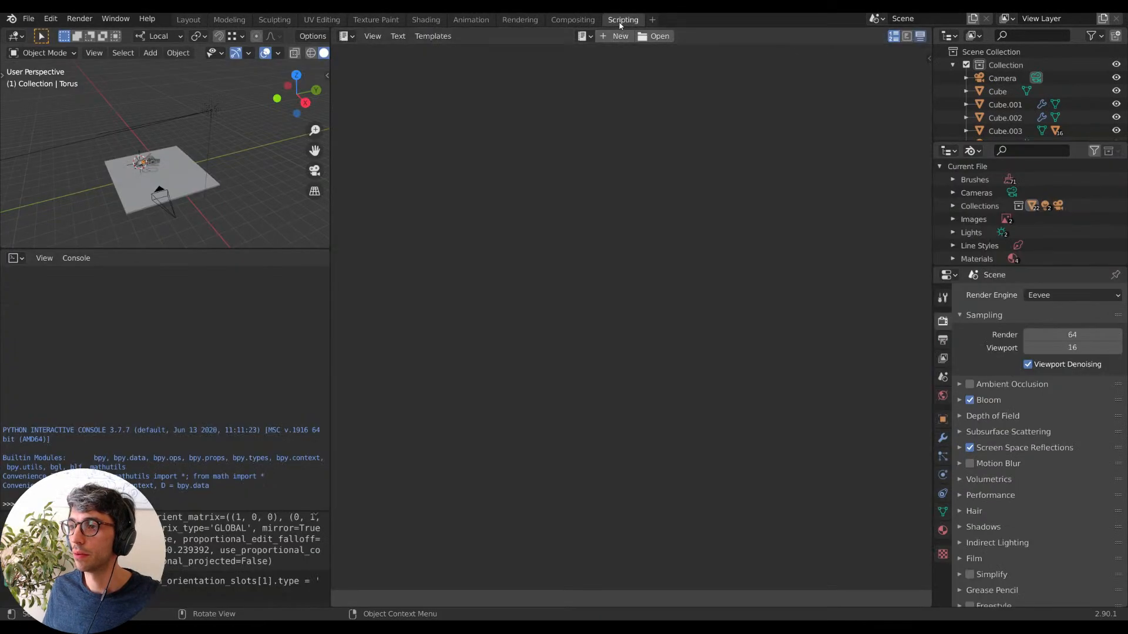
click(189, 19)
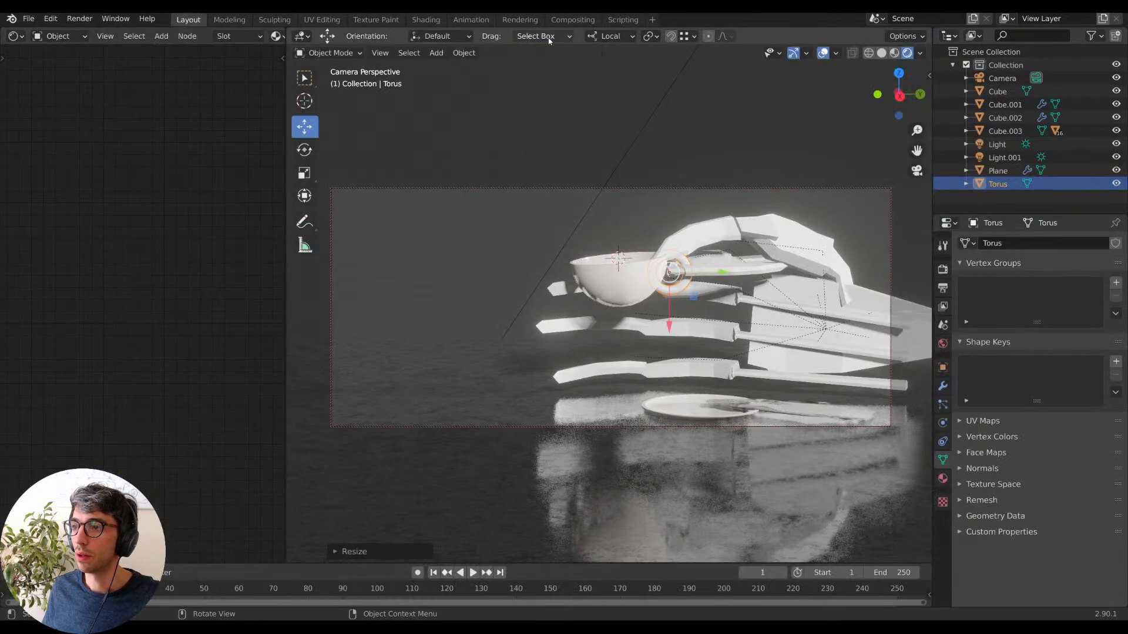
click(615, 36)
click(607, 80)
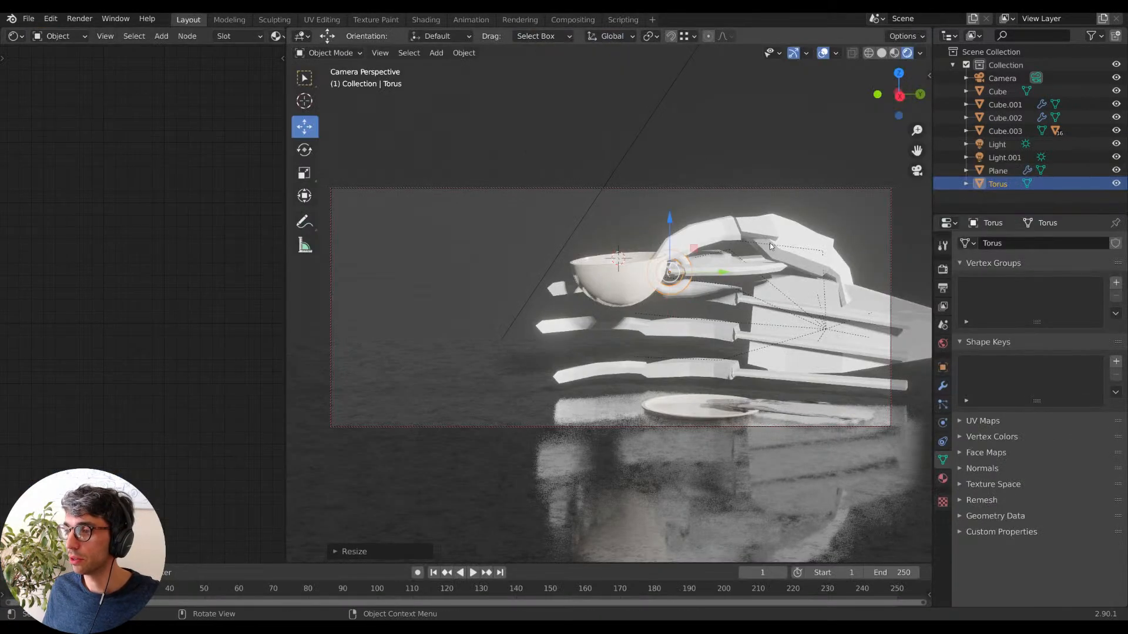
Rotate the finger segment beside the cup handle about the global X axis.
middle_drag(769, 257, 730, 250)
key(r)
key(x)
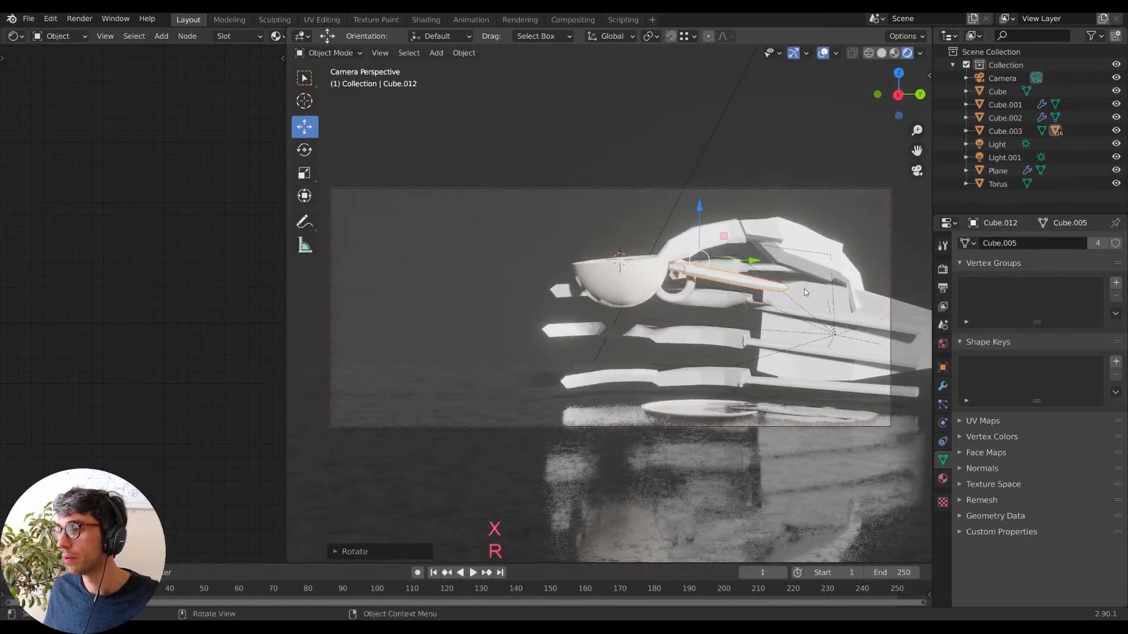
click(806, 289)
key(s)
key(z)
Rotate the thumb's base segment about the global X and Z axes.
click(844, 272)
middle_drag(764, 270, 793, 272)
key(r)
key(x)
click(750, 217)
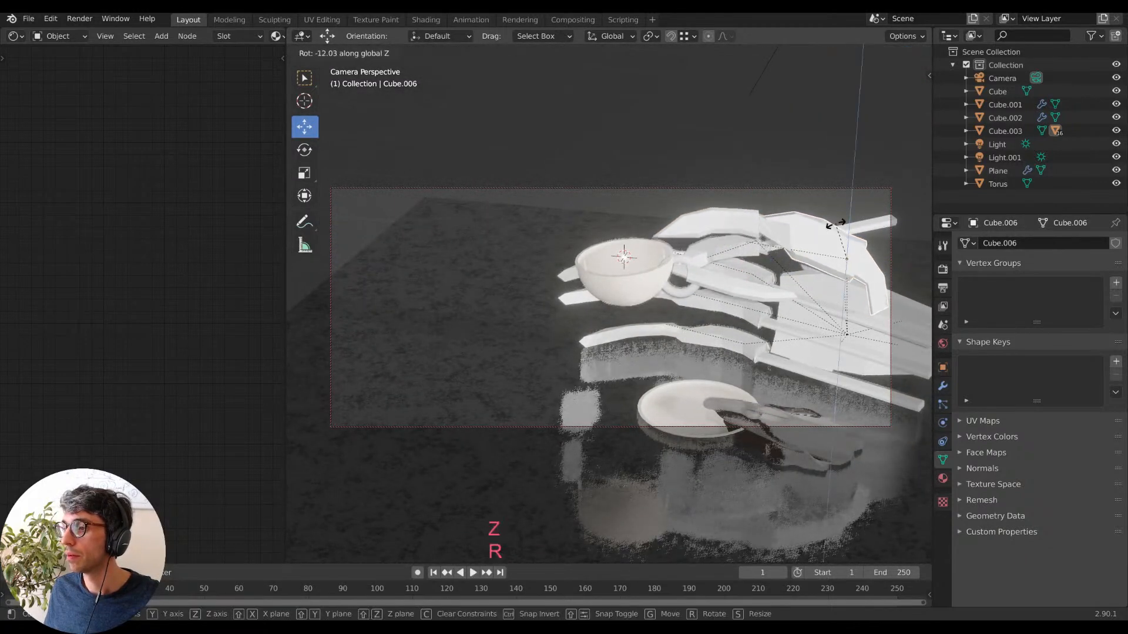
Resize the cup and shift it horizontally with the Z axis locked, keeping it at the fingertips.
middle_drag(813, 249, 118, 294)
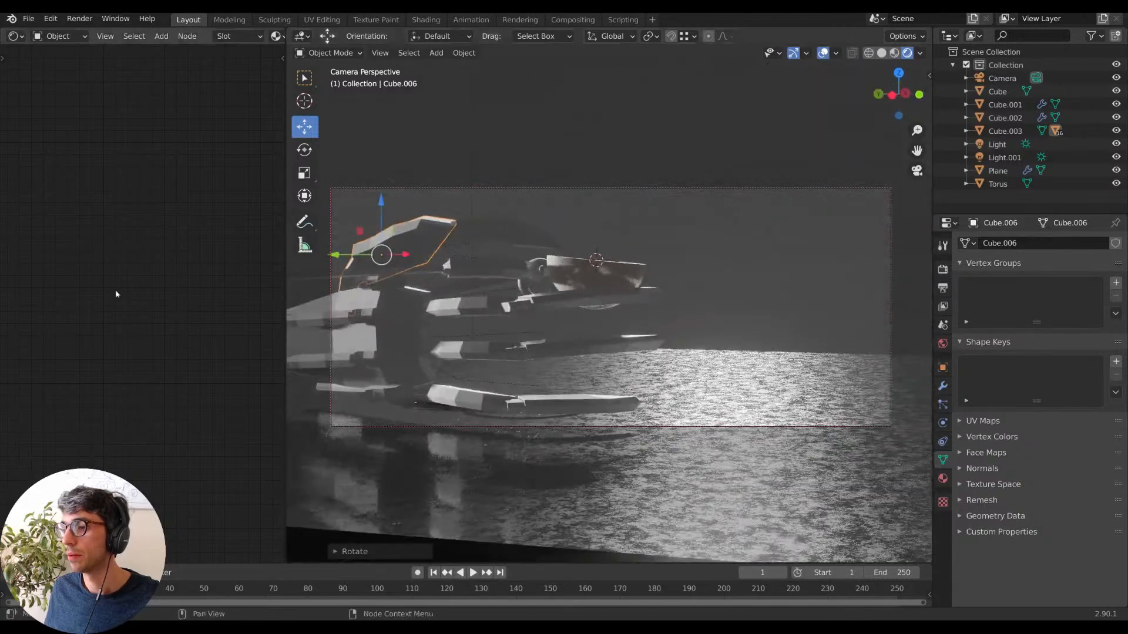
middle_drag(362, 256, 382, 279)
scroll(529, 306, down, 3)
middle_drag(608, 312, 643, 395)
click(626, 297)
key(s)
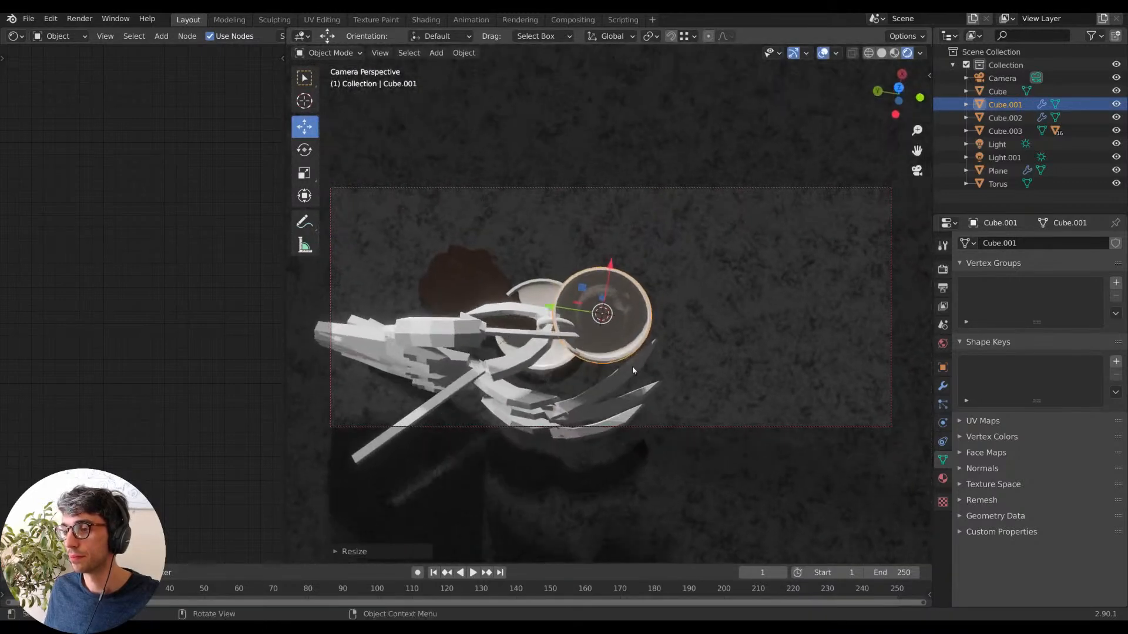
key(g)
key(shift+z)
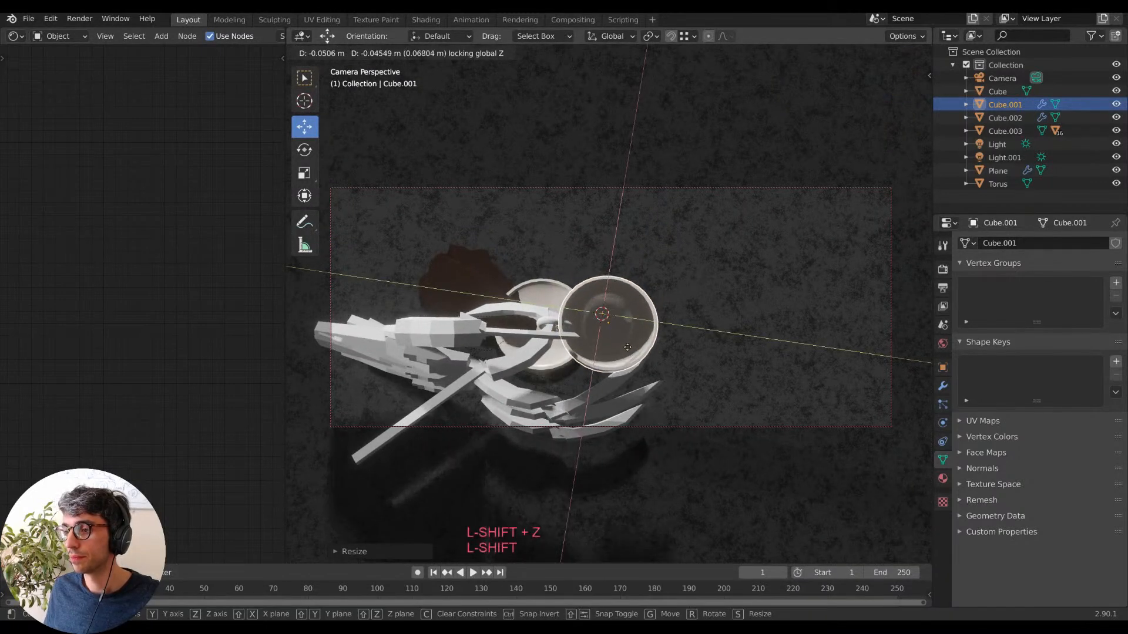
click(628, 352)
Rotate the tip segment of the finger just above the lowest one about the global Z axis.
middle_drag(620, 357, 642, 440)
click(525, 356)
click(605, 369)
shift+middle_drag(641, 440, 685, 414)
key(r)
key(z)
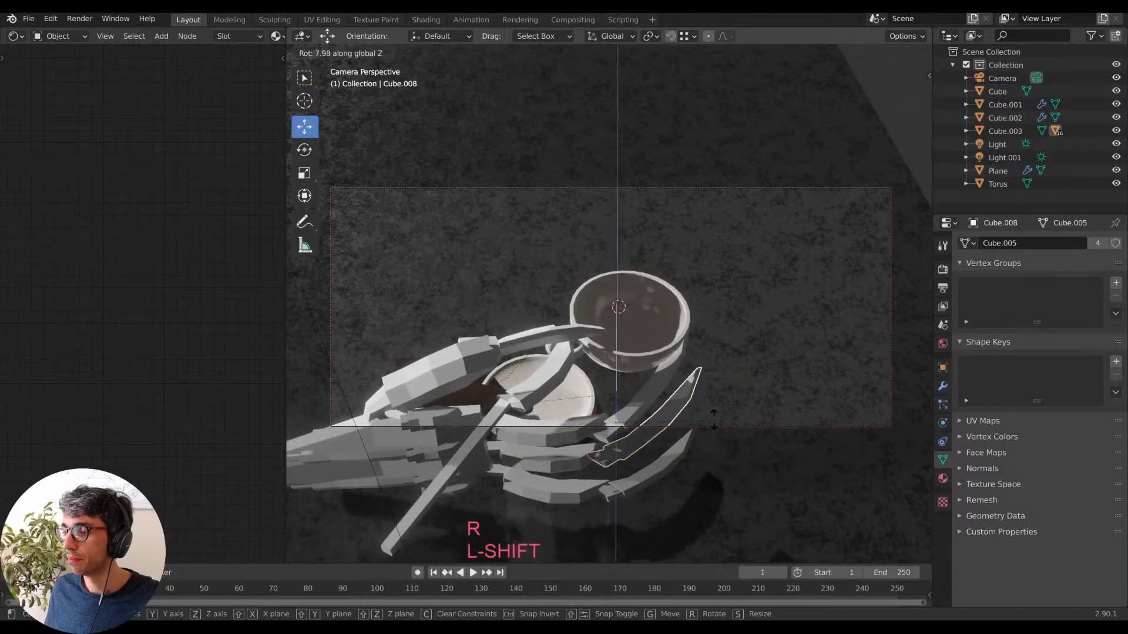
click(656, 441)
Rotate and reposition the lowest finger's tip segment so that it lines up with the rest of its finger.
middle_drag(676, 443, 617, 380)
click(587, 433)
middle_drag(587, 433, 671, 408)
key(r)
click(670, 436)
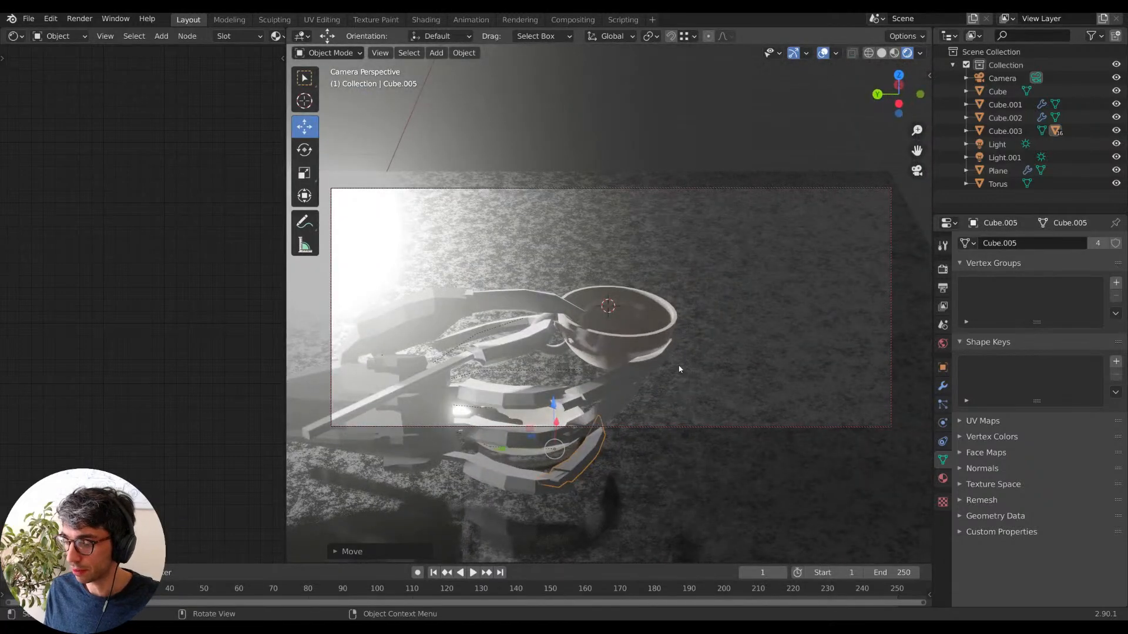
Rotate the finger segment nearest the cup handle (Cube.011) strongly about the global Z axis.
middle_drag(520, 402, 442, 351)
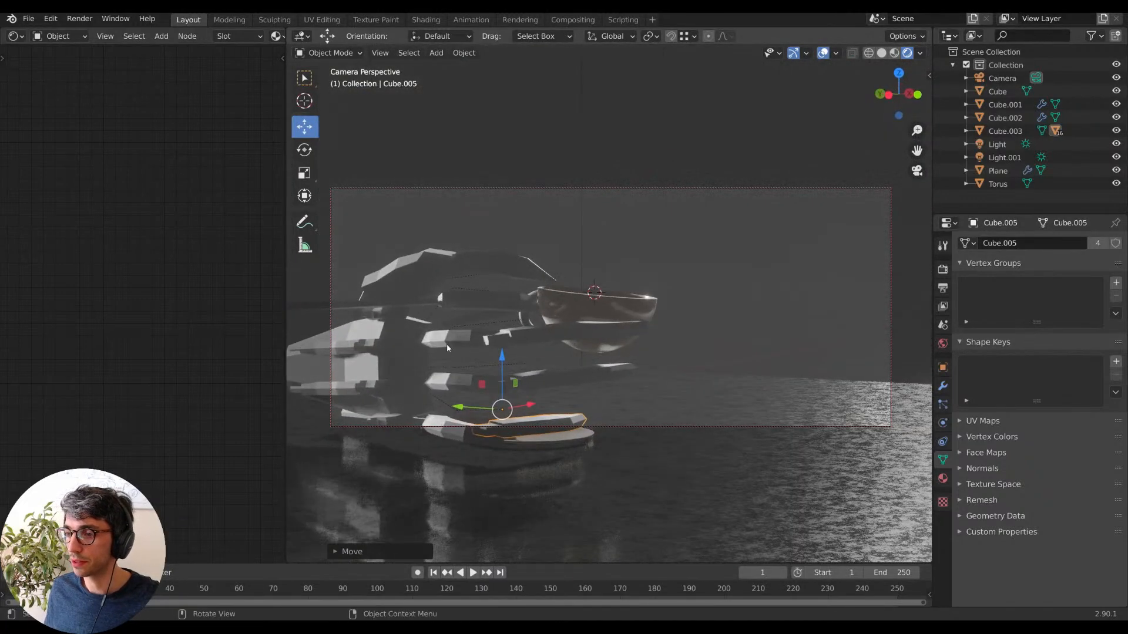
middle_drag(584, 345, 529, 329)
key(r)
key(z)
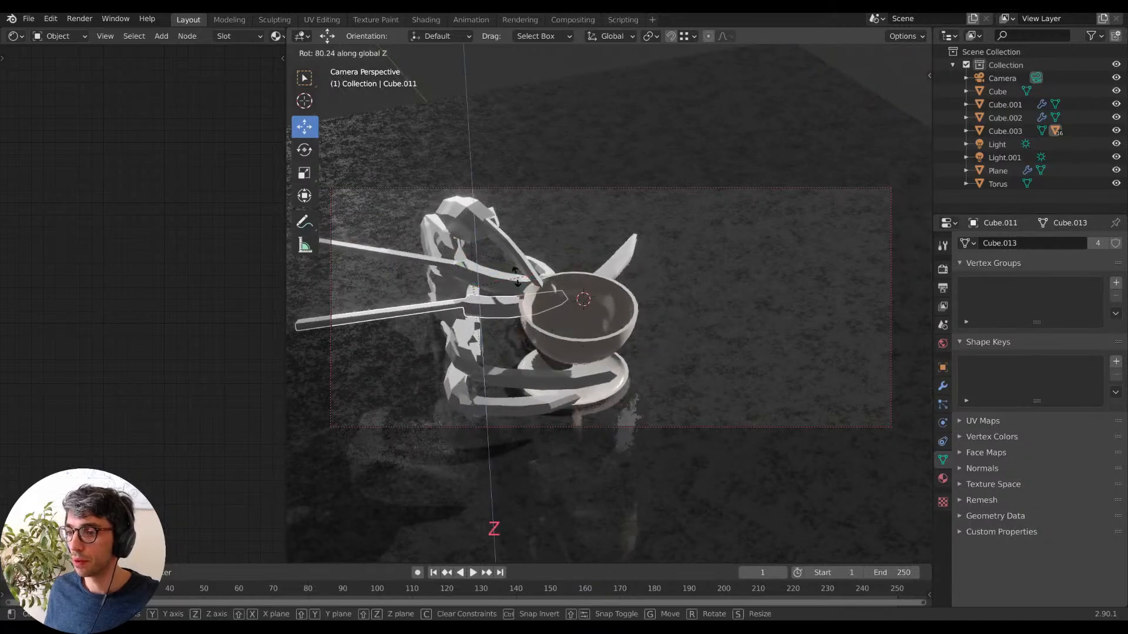
click(483, 281)
Curl the next lower finger inward by rotating its segment about the global Z axis.
middle_drag(483, 281, 597, 352)
click(531, 405)
middle_drag(532, 405, 575, 320)
key(r)
key(z)
click(497, 408)
Curl the lowest finger inward by rotating its segment about the global Z axis.
click(470, 425)
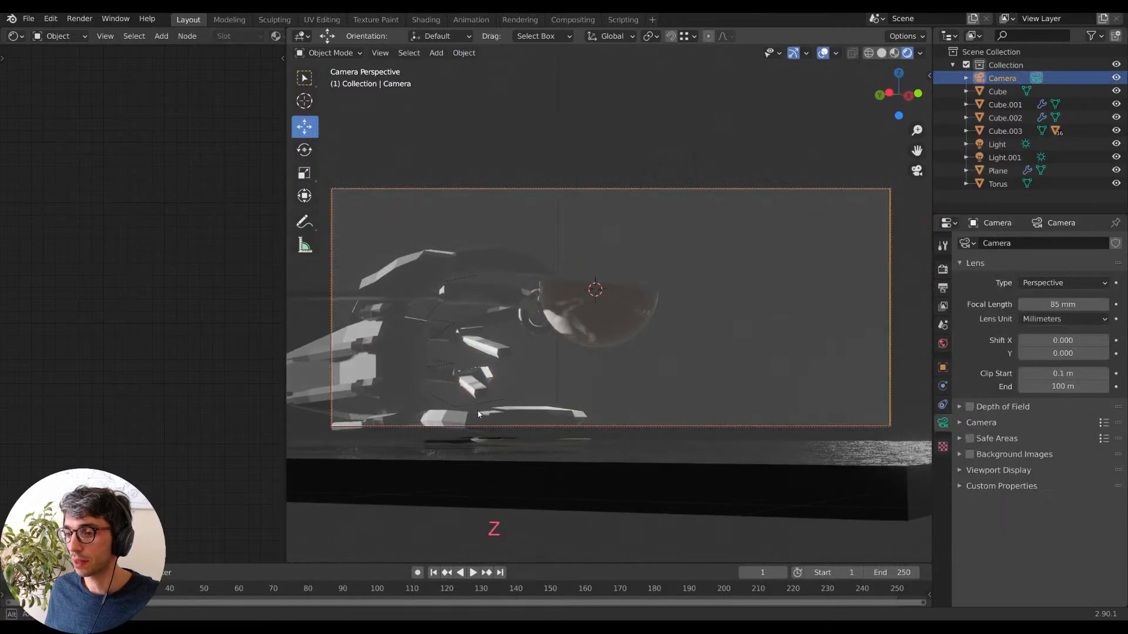
middle_drag(470, 425, 491, 468)
click(498, 468)
key(r)
key(z)
click(581, 450)
Rotate the thumb's base segment and its front segment about the global X axis so the thumb reaches the cup.
middle_drag(582, 451, 496, 396)
shift+middle_drag(654, 395, 736, 325)
click(929, 76)
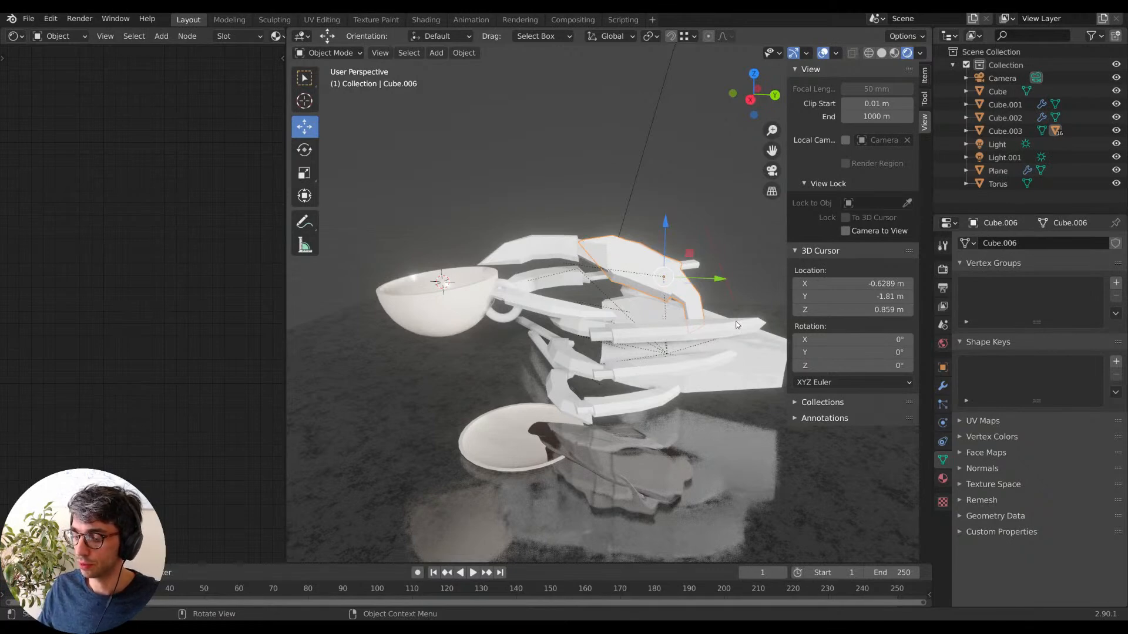
middle_drag(669, 276, 653, 294)
key(r)
key(x)
key(Escape)
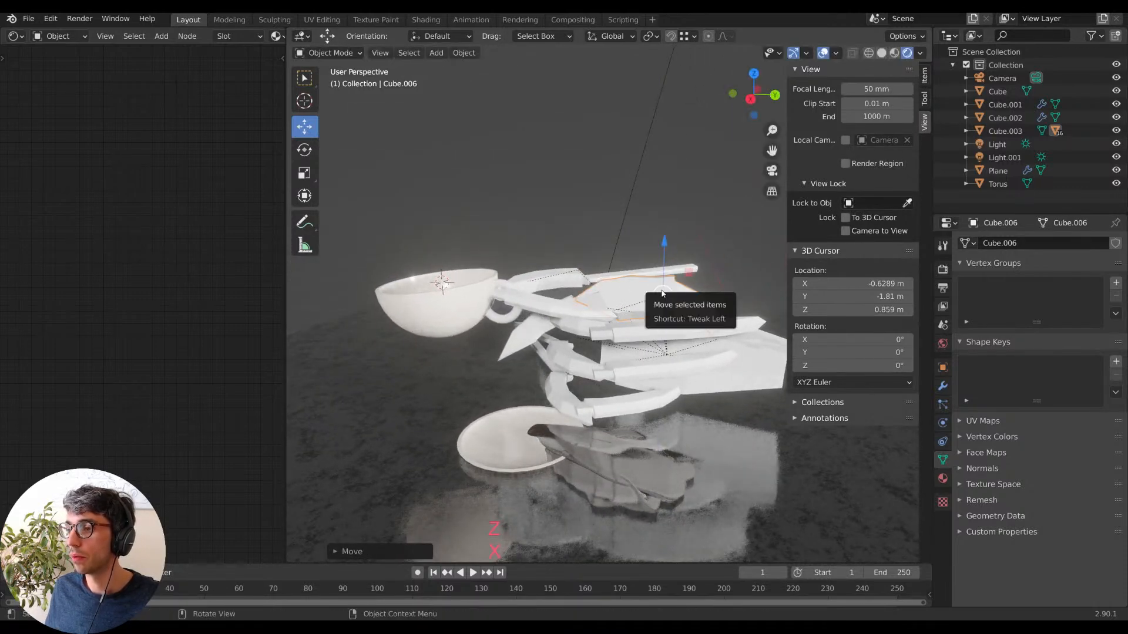
key(r)
key(x)
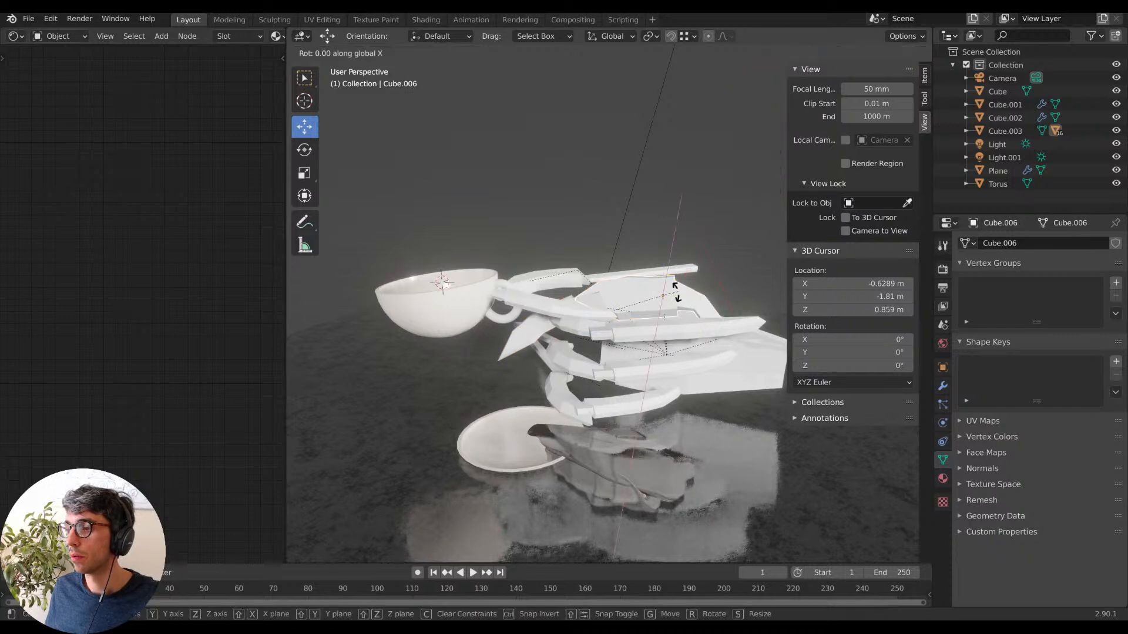
click(691, 305)
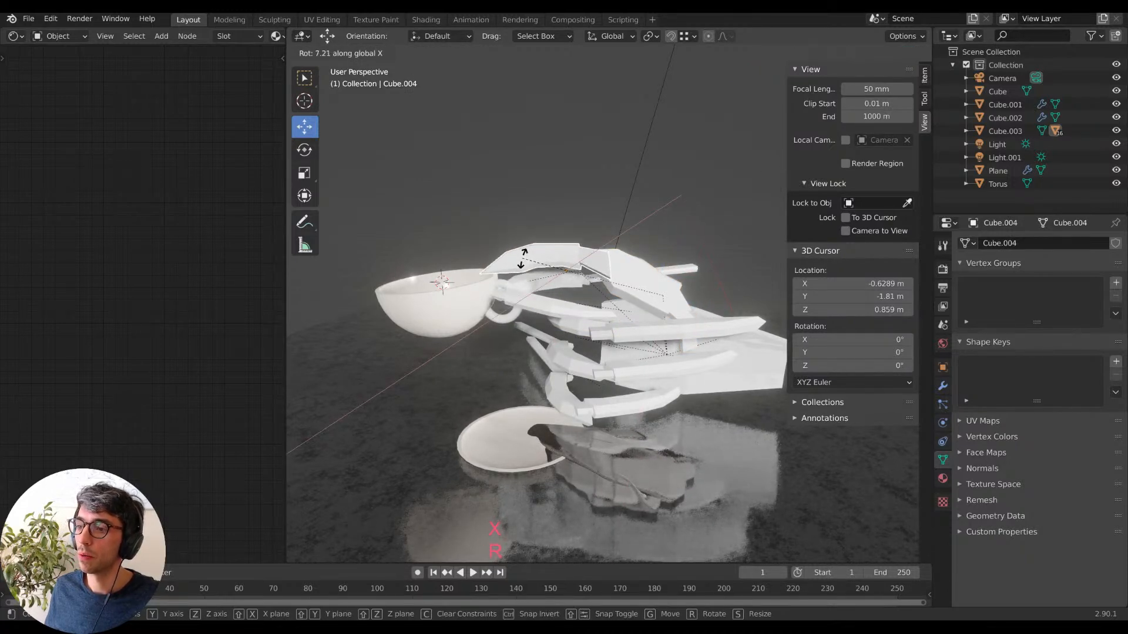
click(522, 259)
Edit the Cube.011 finger mesh and slide the end vertices of its long rods inward to shorten them.
middle_drag(517, 179, 643, 265)
key(Tab)
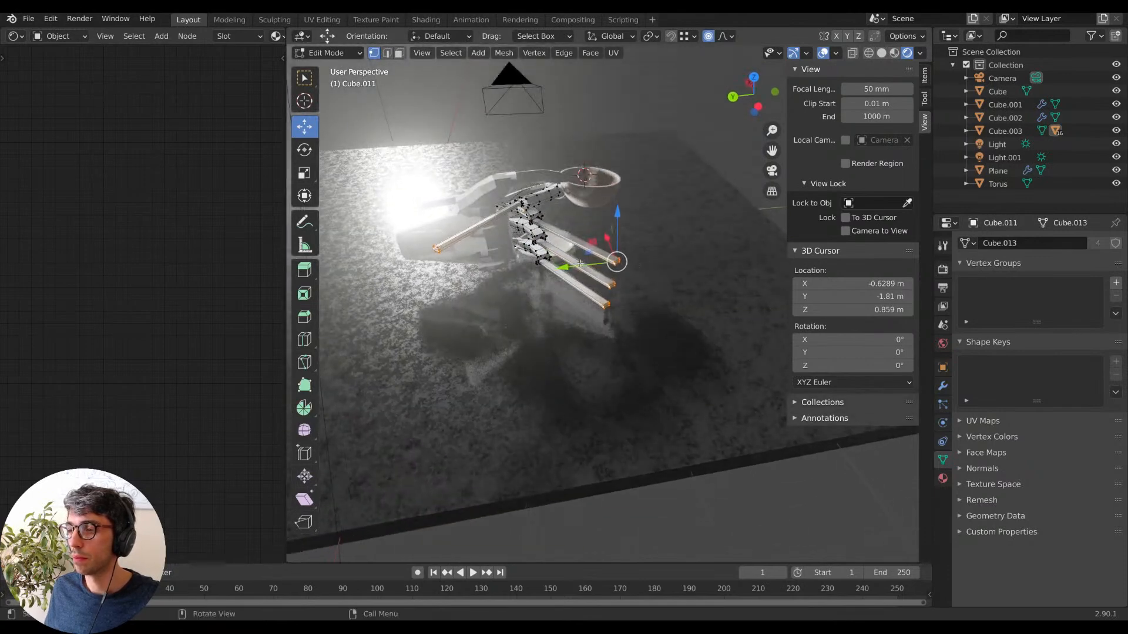
key(r)
key(Escape)
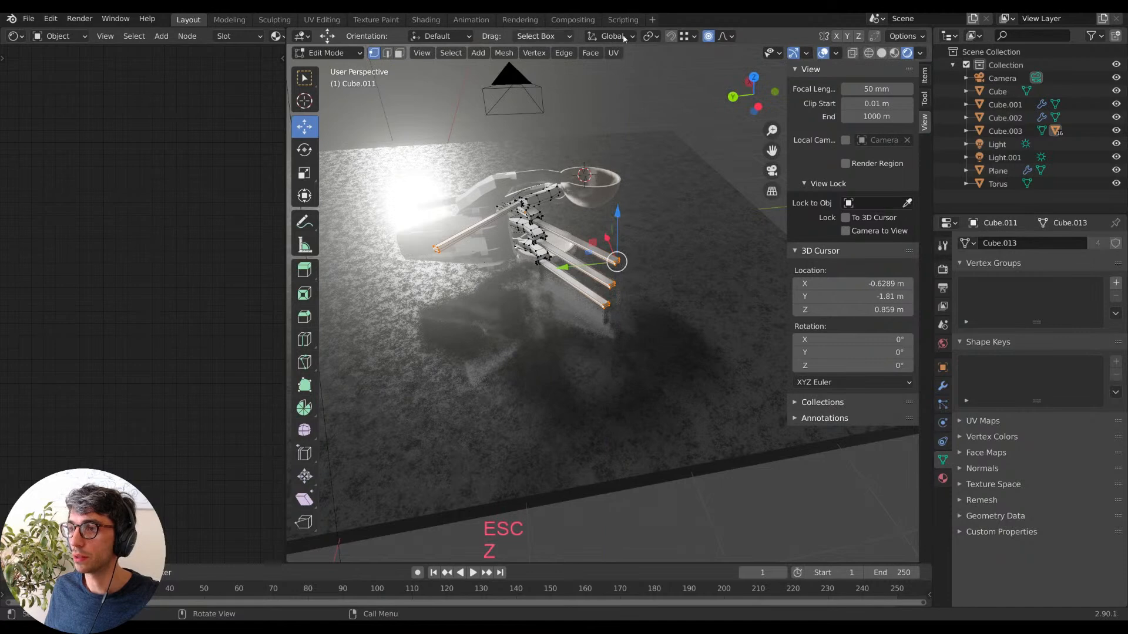
key(g)
key(g)
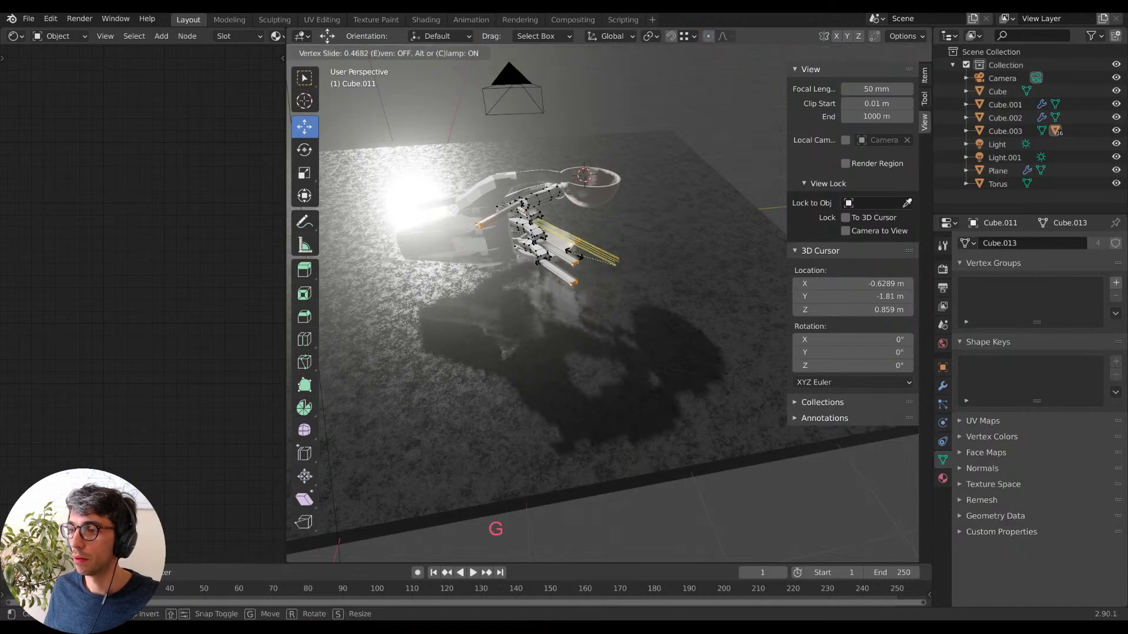
click(538, 241)
Move the finger mesh vertices along the global X axis and then freely, and return to Object Mode.
middle_drag(538, 241, 641, 377)
click(510, 348)
key(g)
key(x)
click(620, 321)
key(g)
click(513, 277)
key(Tab)
Select the finger segment with the long rod behind the cup and search the commands for "unl" and "lin".
scroll(539, 255, up, 3)
middle_drag(566, 358, 567, 358)
middle_drag(644, 377, 666, 320)
click(631, 267)
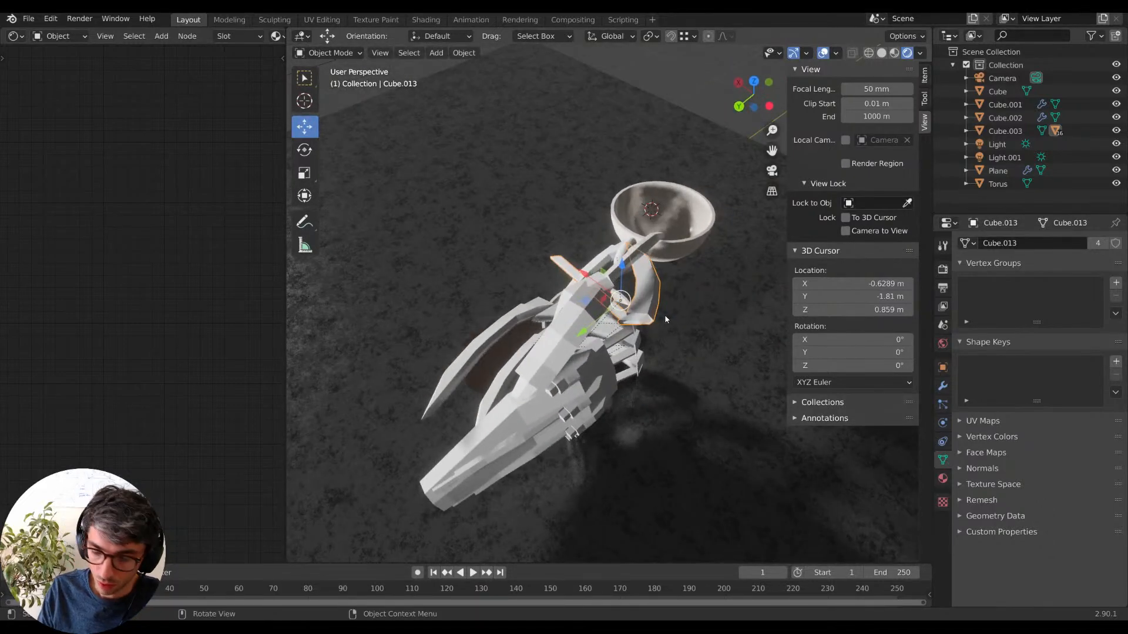
key(F3)
text(unl)
key(BackSpace)
key(BackSpace)
key(BackSpace)
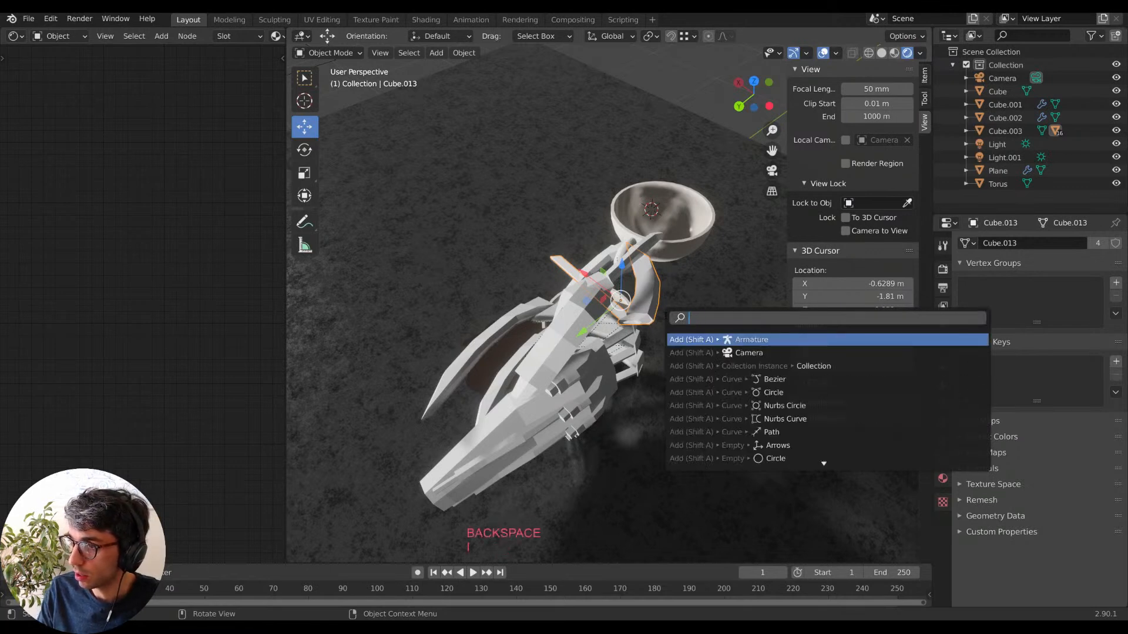
text(lin)
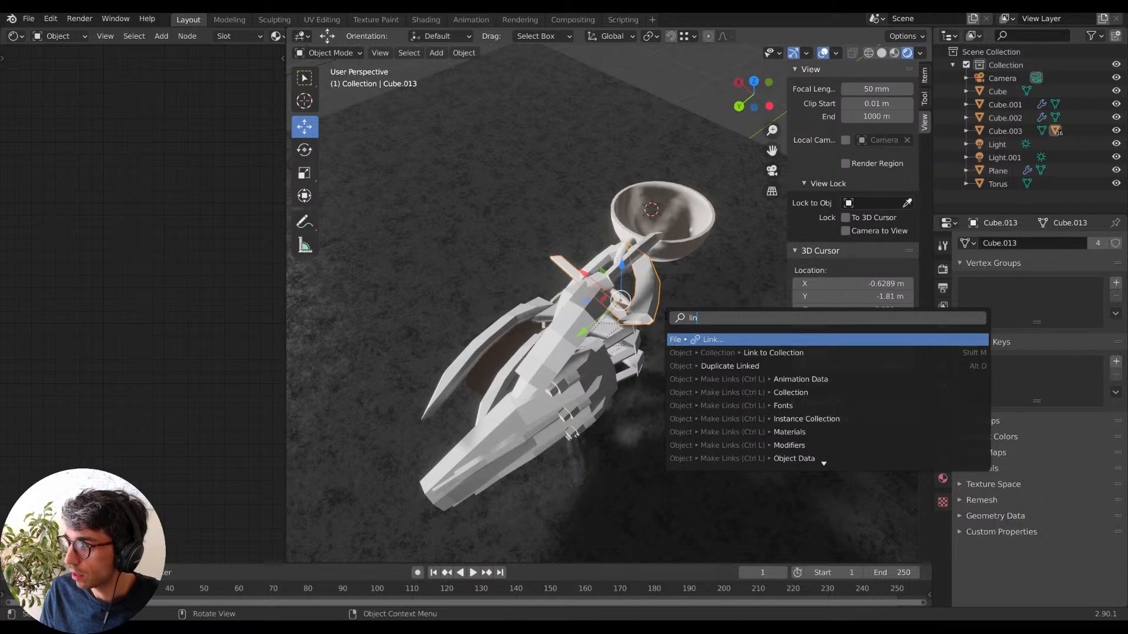
key(Escape)
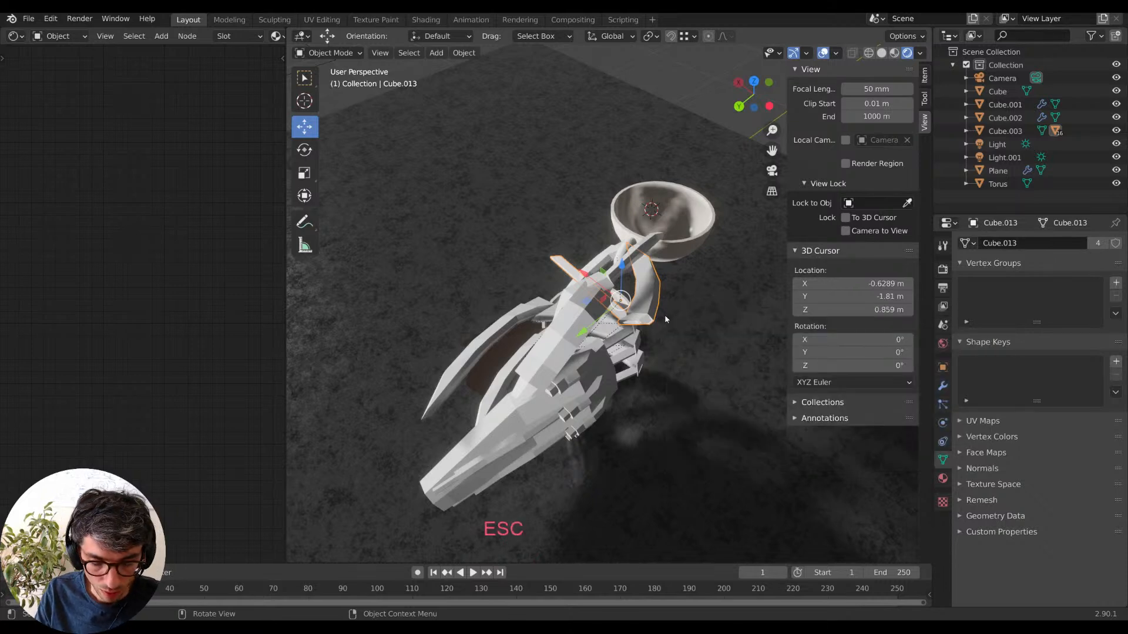
Search the commands for "clear" and "link" and look through the link operators for one that unlinks the segment's mesh.
key(F3)
text(clear)
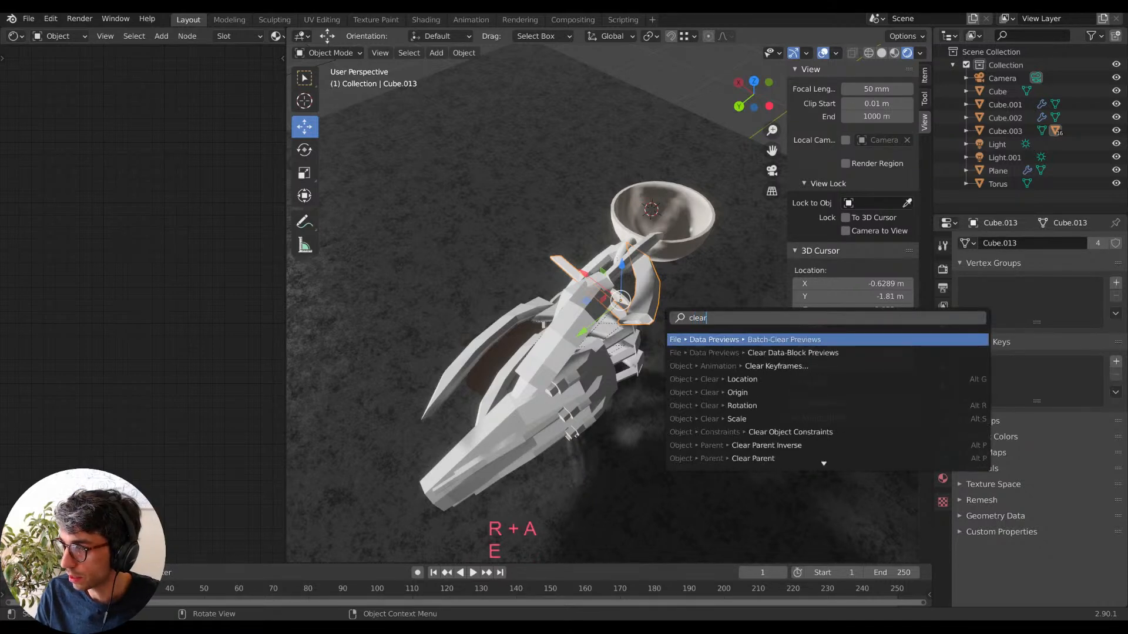
key(BackSpace)
key(BackSpace)
key(BackSpace)
key(BackSpace)
key(BackSpace)
text(lin)
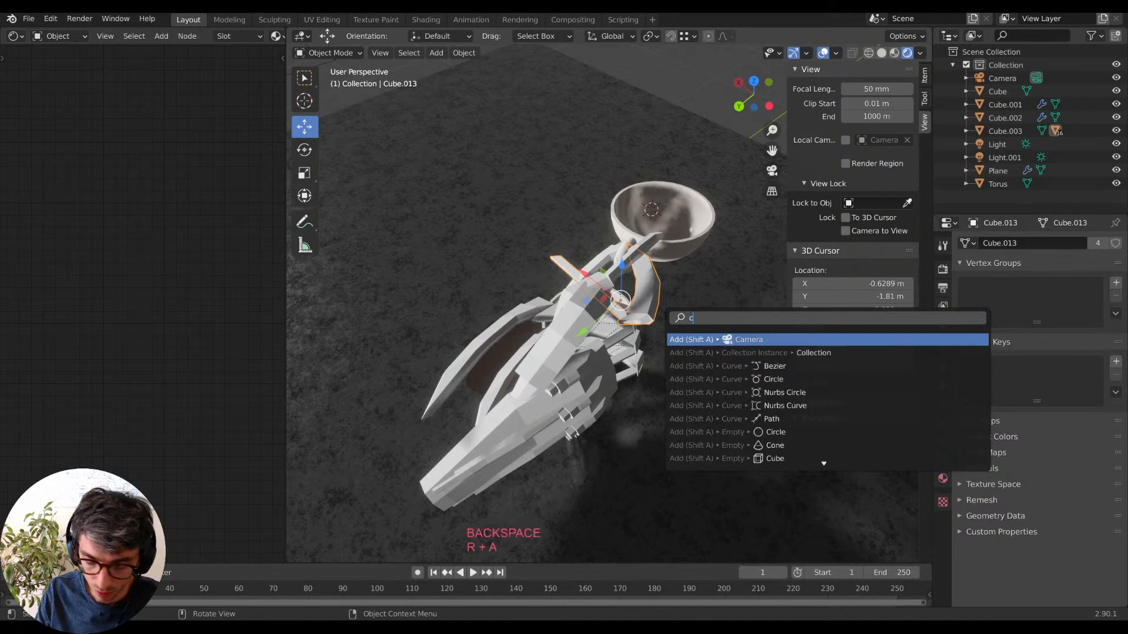
text(k)
key(Down)
key(Down)
key(Down)
key(Down)
key(Down)
key(Down)
key(Down)
key(Down)
key(Down)
key(Down)
key(Down)
key(Down)
key(Down)
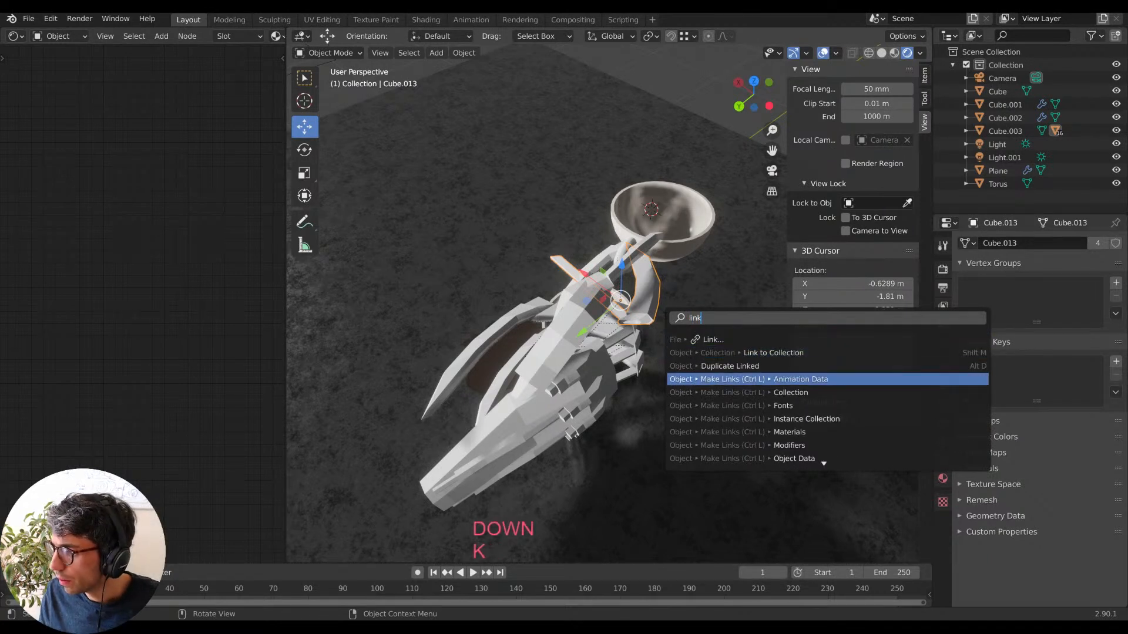
key(Down)
key(Down)
key(Down)
key(Down)
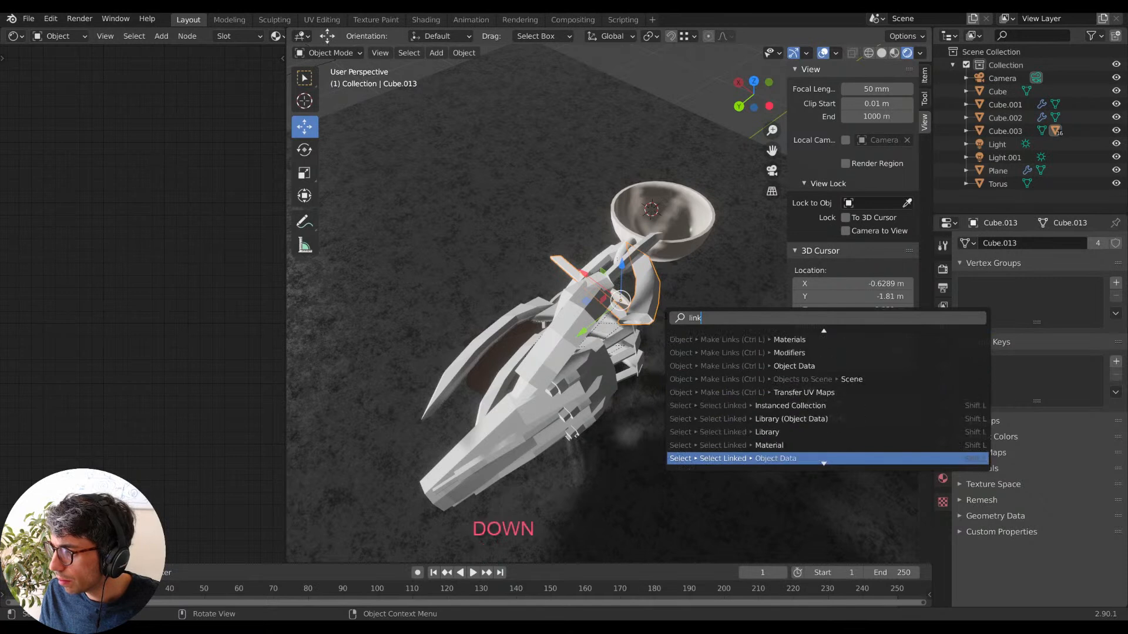
key(Up)
key(Up)
key(Up)
key(Up)
key(Up)
key(Up)
key(Up)
key(Up)
key(Up)
key(Up)
key(Up)
key(Up)
key(Up)
key(Up)
key(Up)
key(Up)
key(Up)
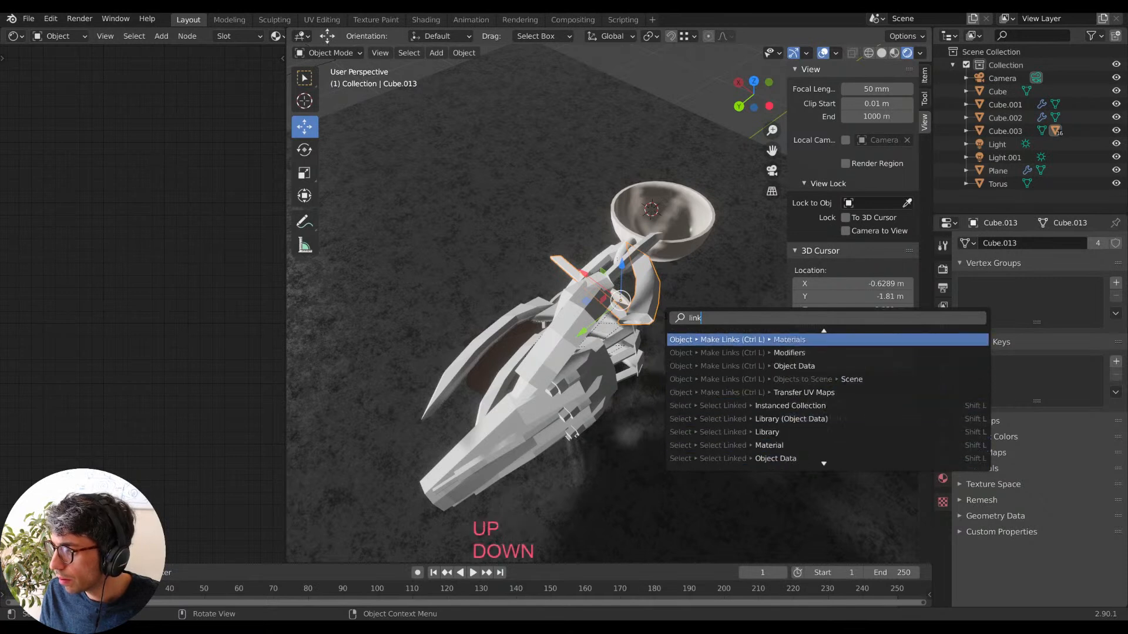
key(Down)
key(Down)
key(Up)
key(Up)
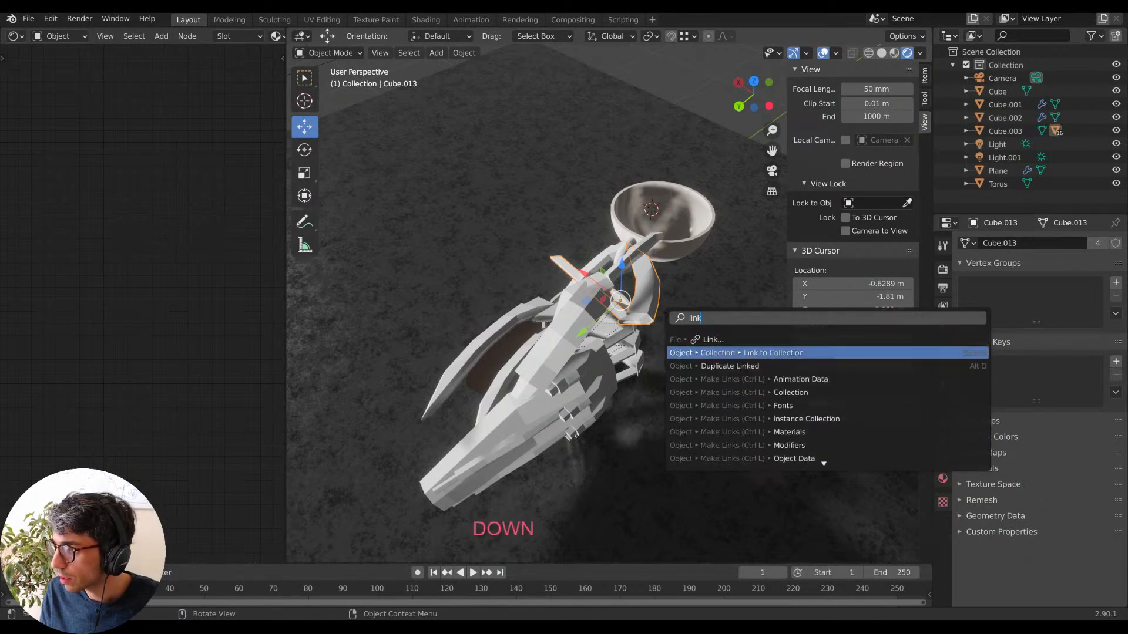
key(Escape)
Open the finger segment with the long rod (Cube.013) in Edit Mode.
middle_drag(664, 317, 740, 309)
key(Tab)
middle_drag(605, 304, 561, 295)
key(g)
right_click(599, 291)
key(g)
key(g)
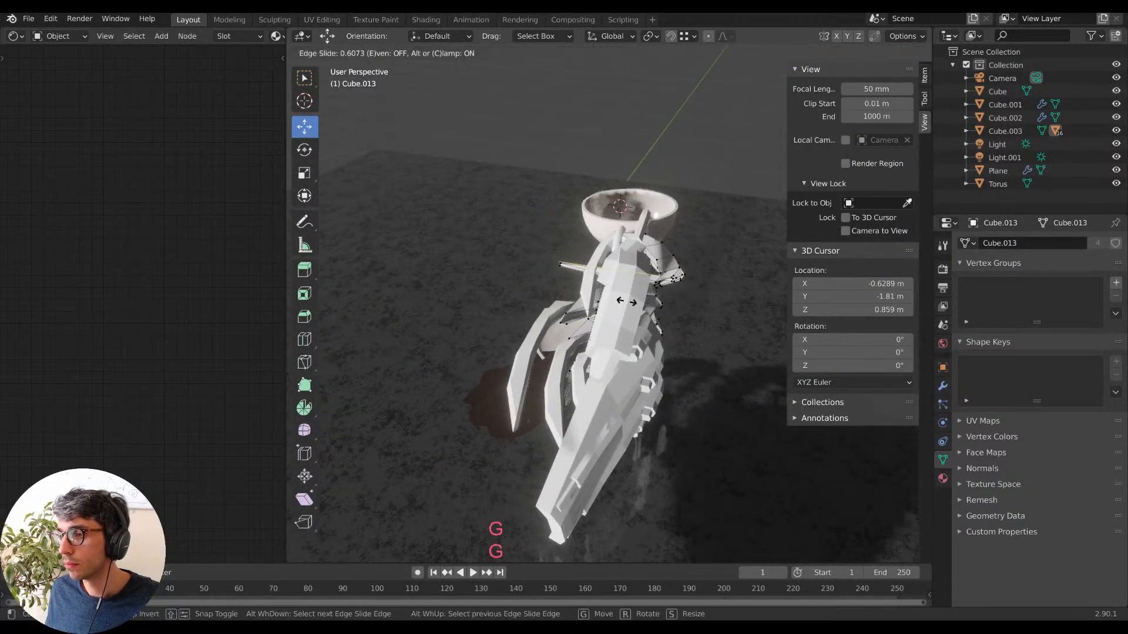
key(Escape)
Shorten the finger segment's long rod by vertex-sliding its box-selected tip inward with X-ray on, and return to Object Mode.
middle_drag(537, 254, 626, 282)
key(b)
drag(614, 299, 616, 302)
middle_drag(616, 302, 687, 288)
click(852, 54)
scroll(634, 253, up, 2)
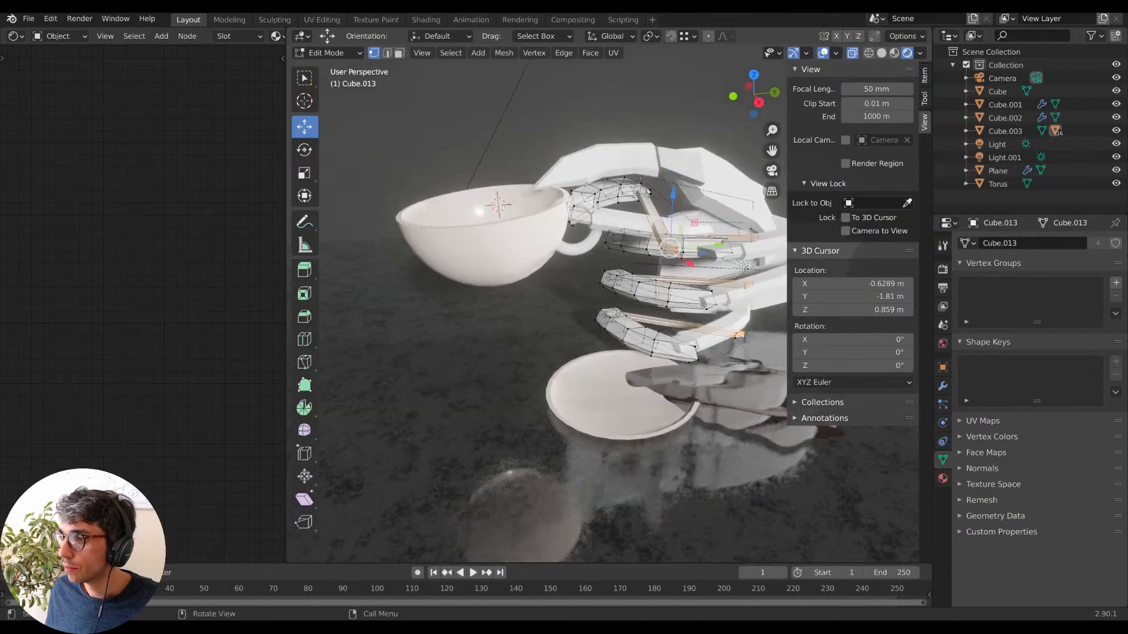
middle_drag(629, 250, 616, 288)
key(b)
drag(608, 275, 644, 317)
middle_drag(652, 318, 544, 288)
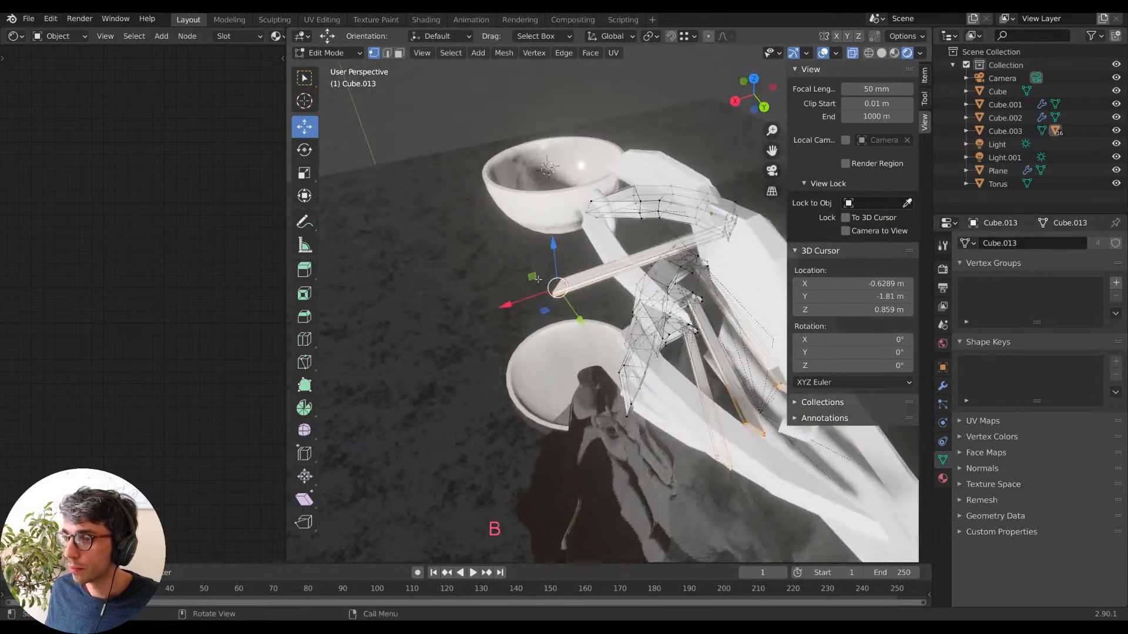
key(g)
key(g)
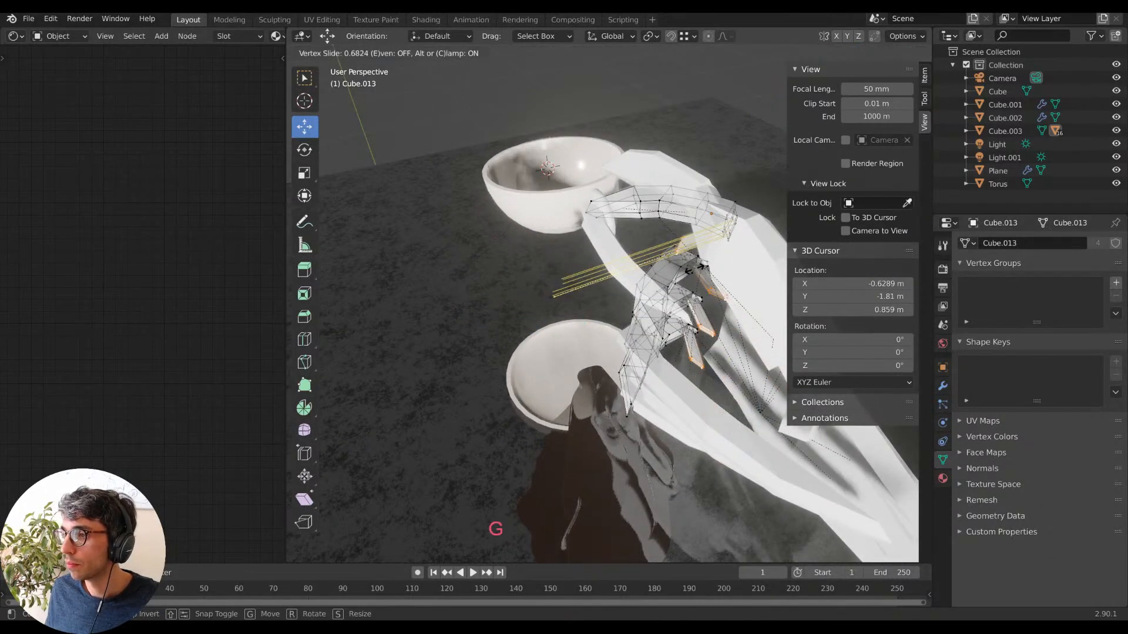
click(721, 300)
key(Tab)
Move the saucer freely to sit beneath the cup and try scaling it along the global Z axis.
middle_drag(721, 299, 580, 374)
click(567, 340)
key(g)
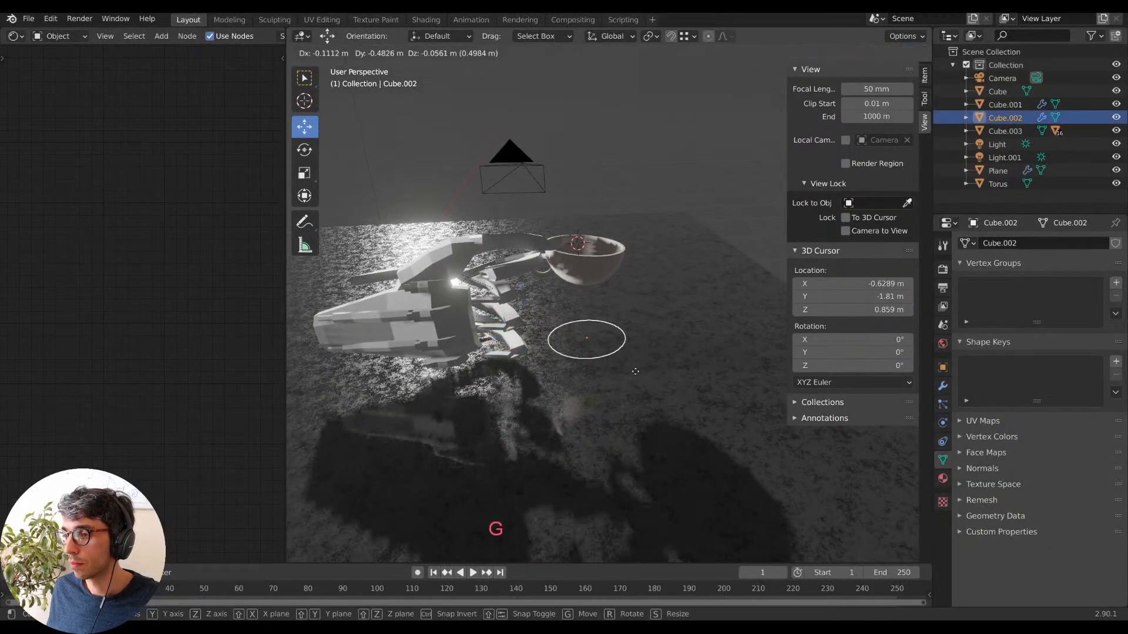
click(634, 379)
key(s)
key(z)
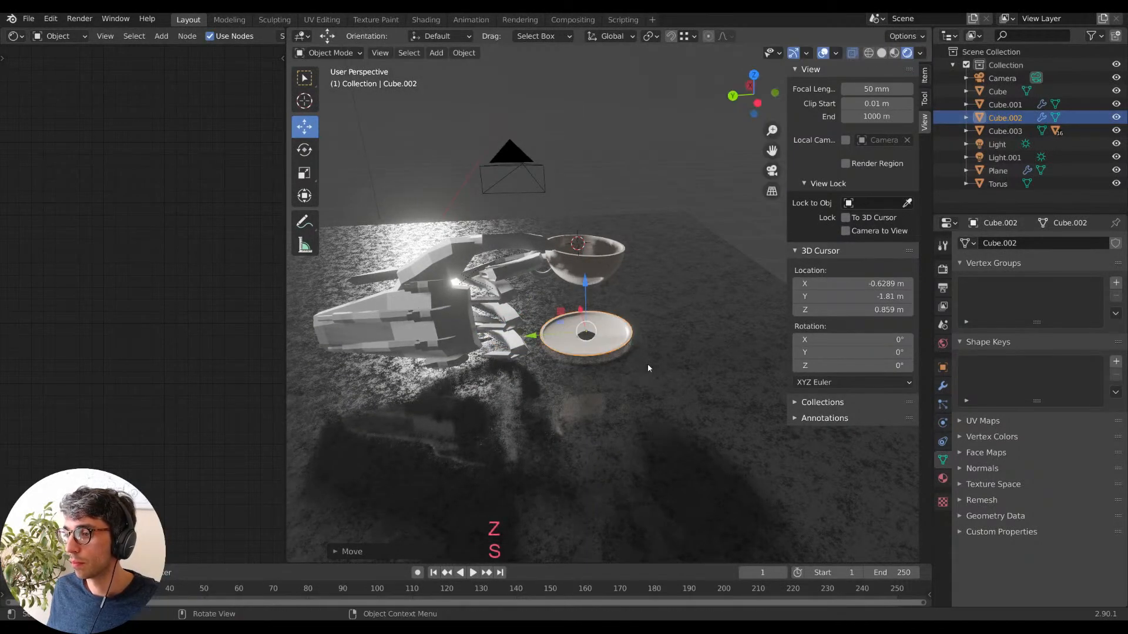
right_click(653, 361)
middle_drag(653, 361, 411, 346)
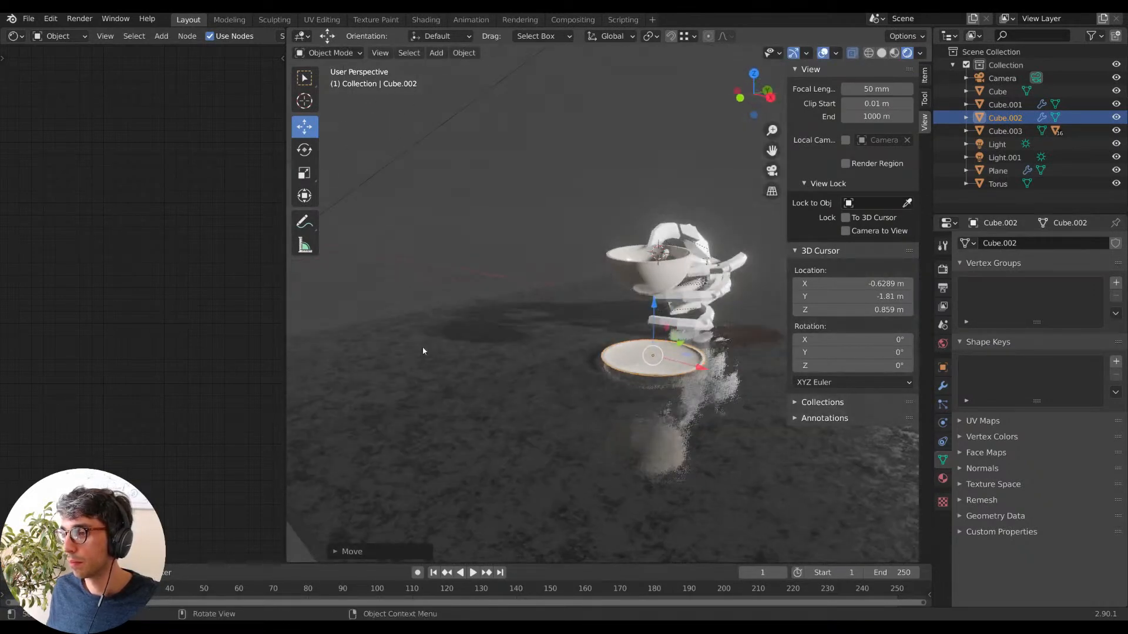
Move the dark brown spill plane over the saucer and adjust its height along the global Z axis.
alt+click(696, 381)
middle_drag(696, 385, 758, 461)
key(g)
click(664, 438)
middle_drag(664, 438, 772, 385)
key(g)
key(z)
click(748, 387)
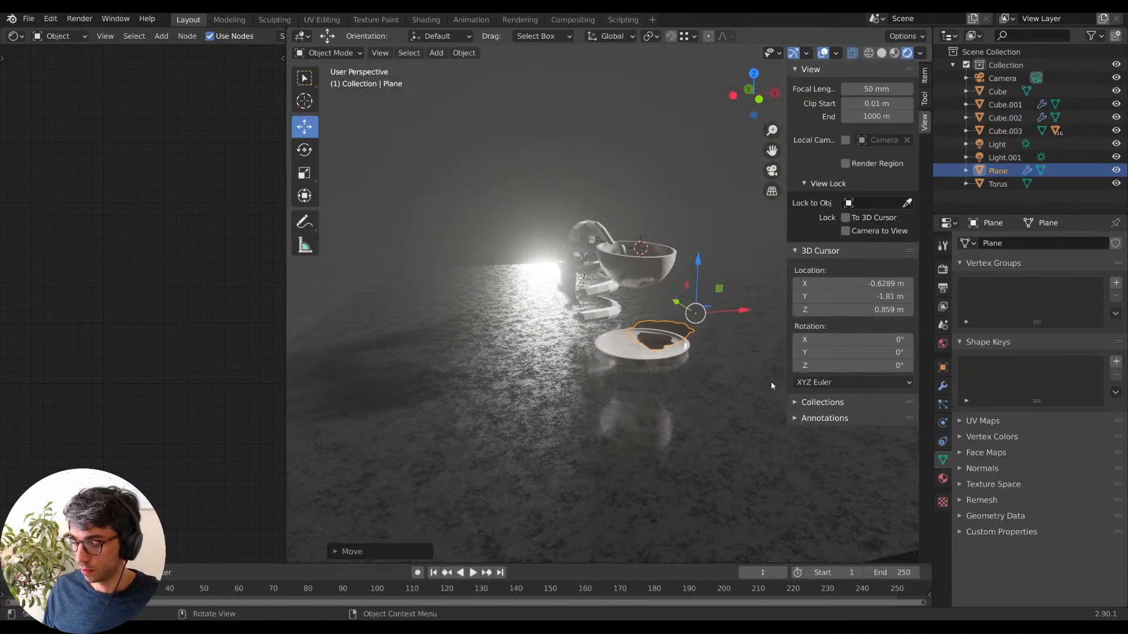
Look through the camera, lock the camera to the view, aim it at the hand, and close the sidebar.
key(KP_0)
click(845, 231)
middle_drag(546, 282, 499, 258)
middle_drag(499, 259, 643, 309)
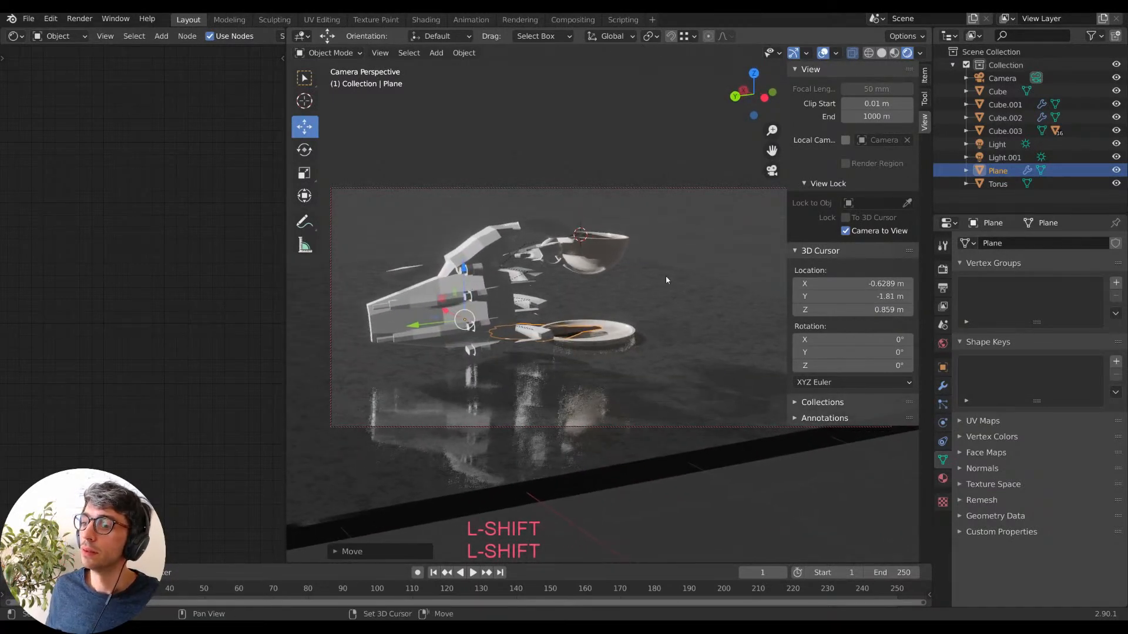
click(710, 227)
drag(786, 186, 915, 194)
Reframe the locked camera closer on the mechanical hand, the cup and the saucer.
shift+middle_drag(699, 391, 646, 376)
scroll(705, 390, up, 2)
middle_drag(581, 391, 608, 385)
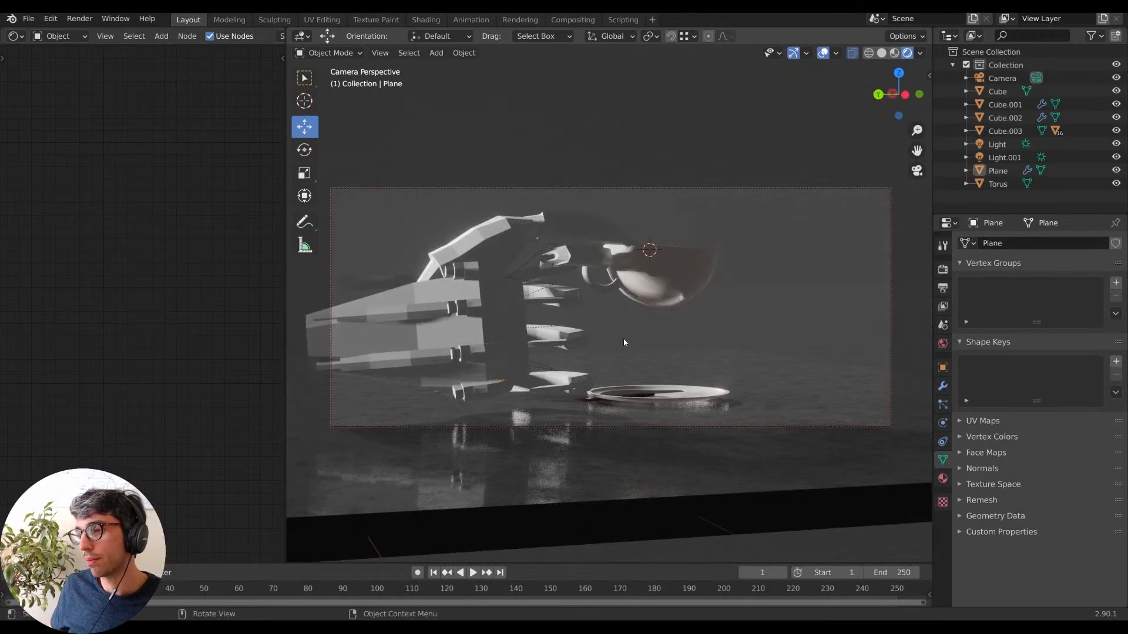
middle_drag(623, 332, 615, 347)
click(510, 267)
shift+middle_drag(547, 315, 541, 286)
drag(410, 235, 360, 237)
middle_drag(455, 258, 459, 259)
shift+middle_drag(574, 336, 523, 347)
Rotate the finger segment Cube.009 around global Z and move it horizontally toward the palm with Z locked.
click(510, 336)
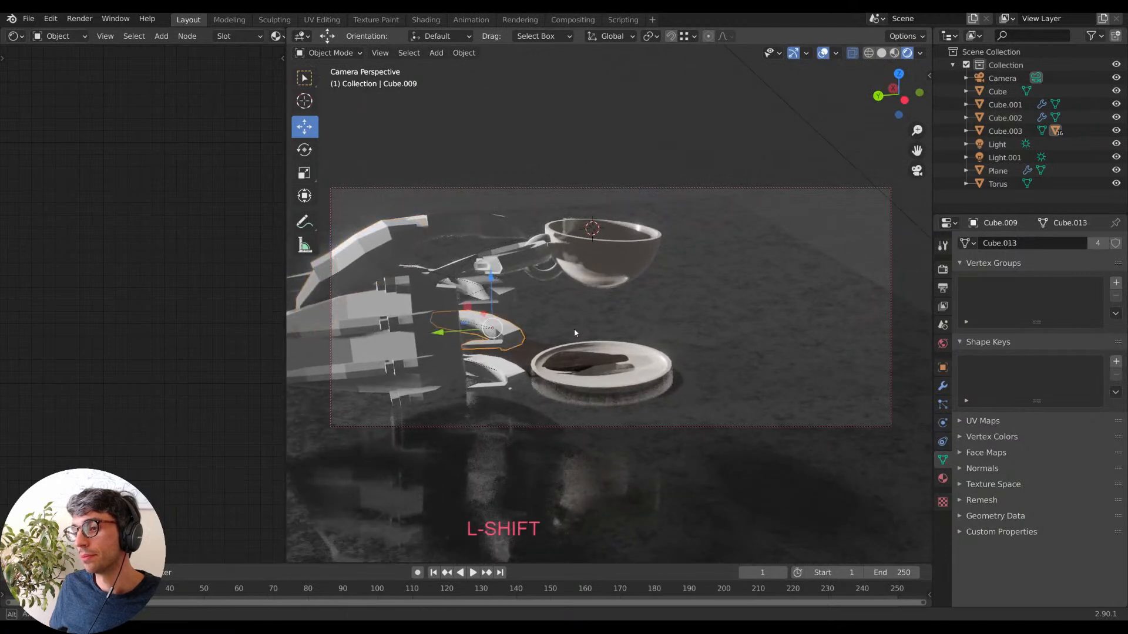
key(r)
key(z)
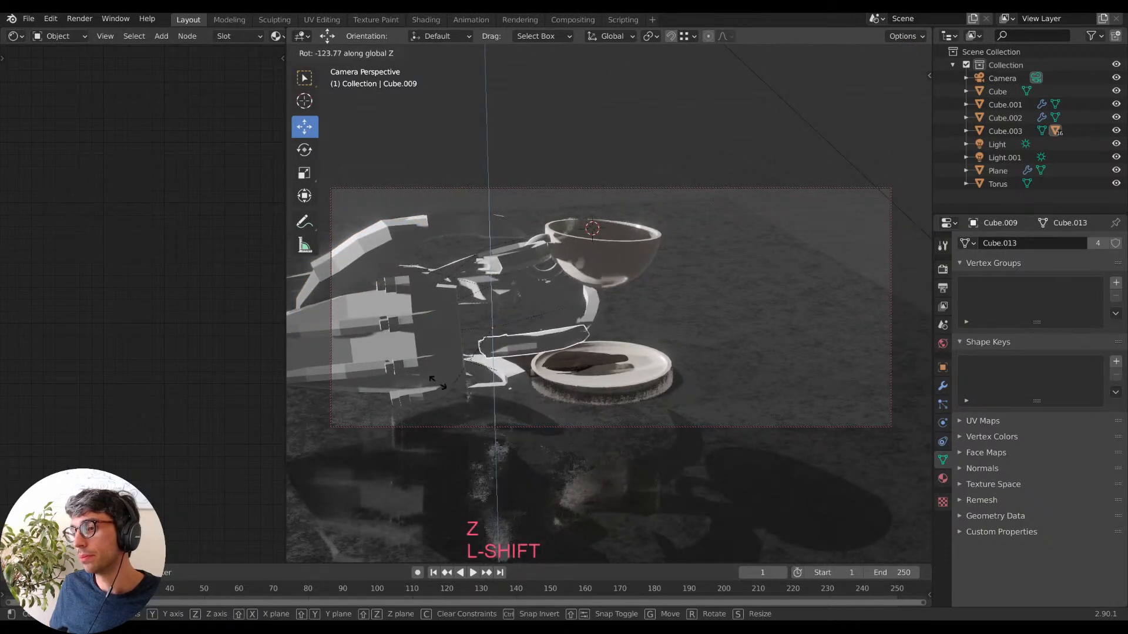
click(538, 338)
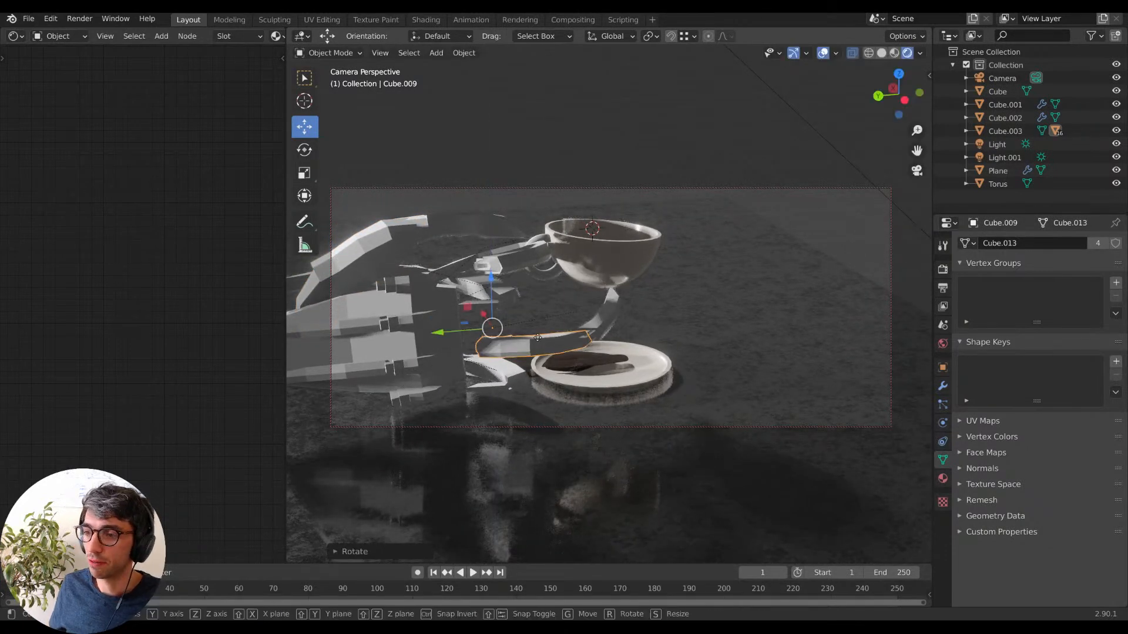
key(g)
key(shift+z)
click(506, 344)
Rotate the lowest finger segment, Cube.007, around global Z and move it horizontally toward the palm with Z locked.
click(503, 376)
key(r)
key(z)
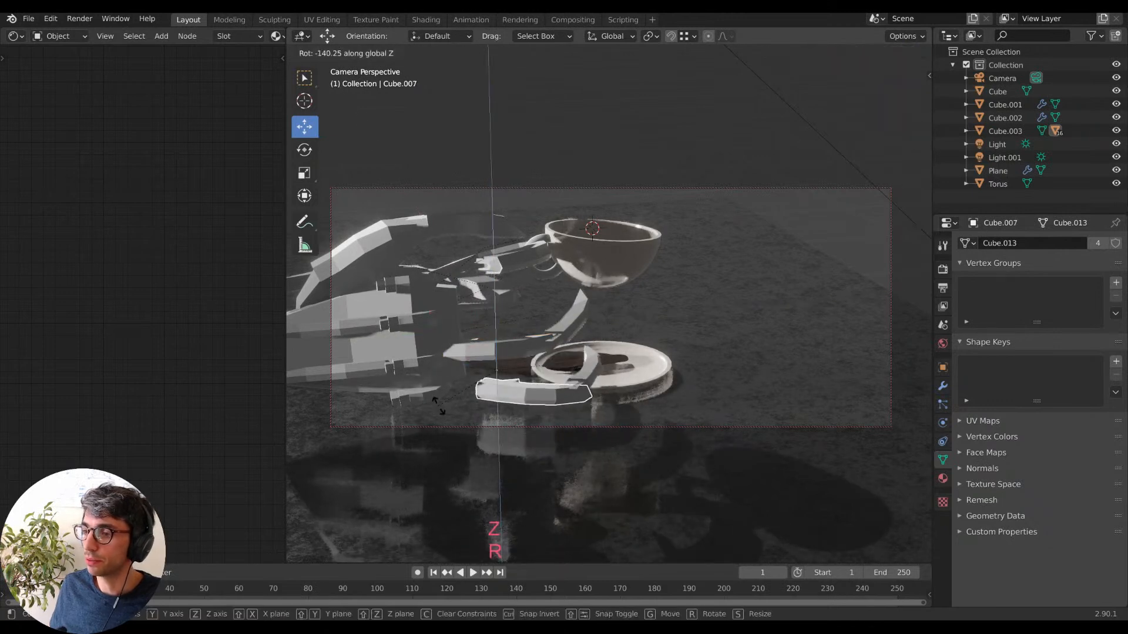
click(588, 395)
key(shift+g)
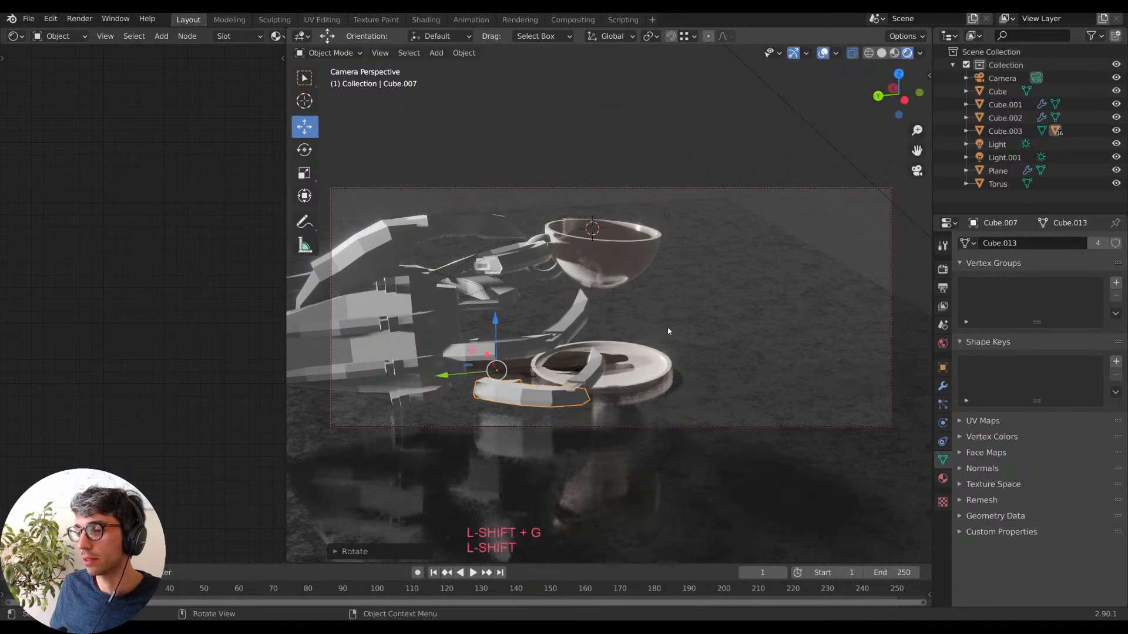
key(g)
key(shift+z)
click(620, 329)
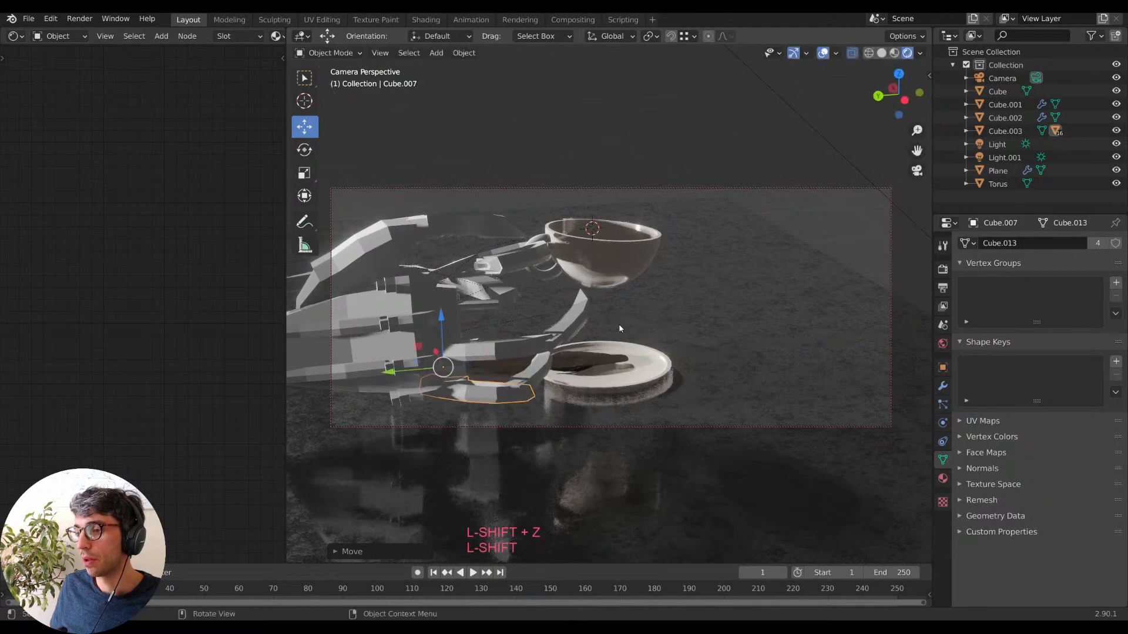
Rotate the finger segment Cube.011, move it horizontally toward the palm with Z locked, and adjust its rotation around global Z.
click(500, 288)
key(r)
key(shift+z)
click(541, 313)
key(g)
key(shift+z)
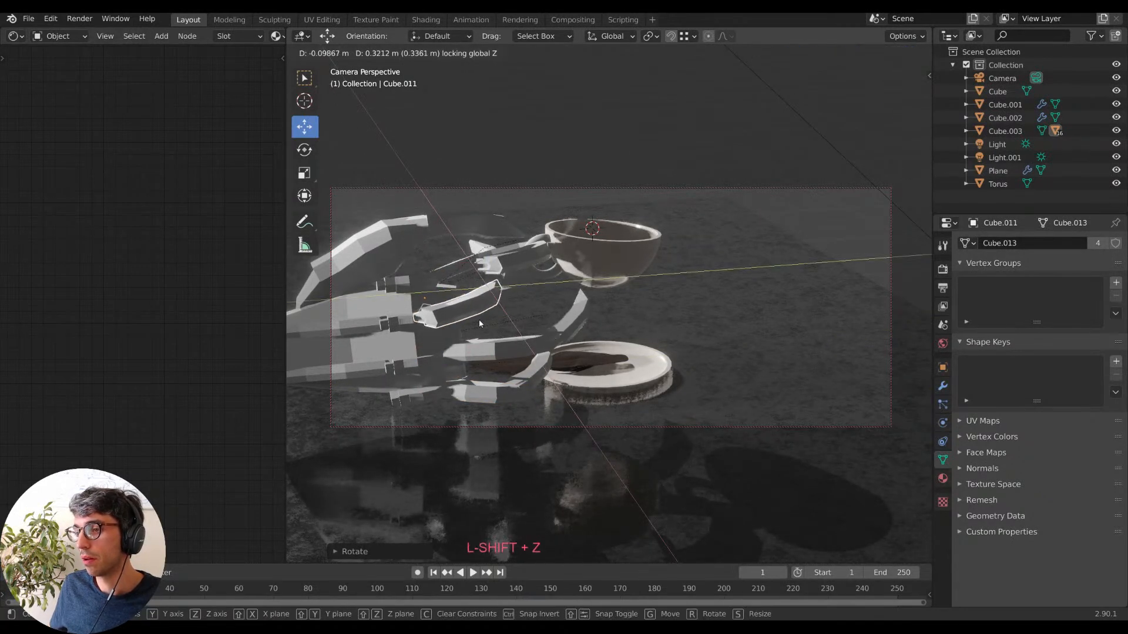
click(569, 313)
key(r)
key(z)
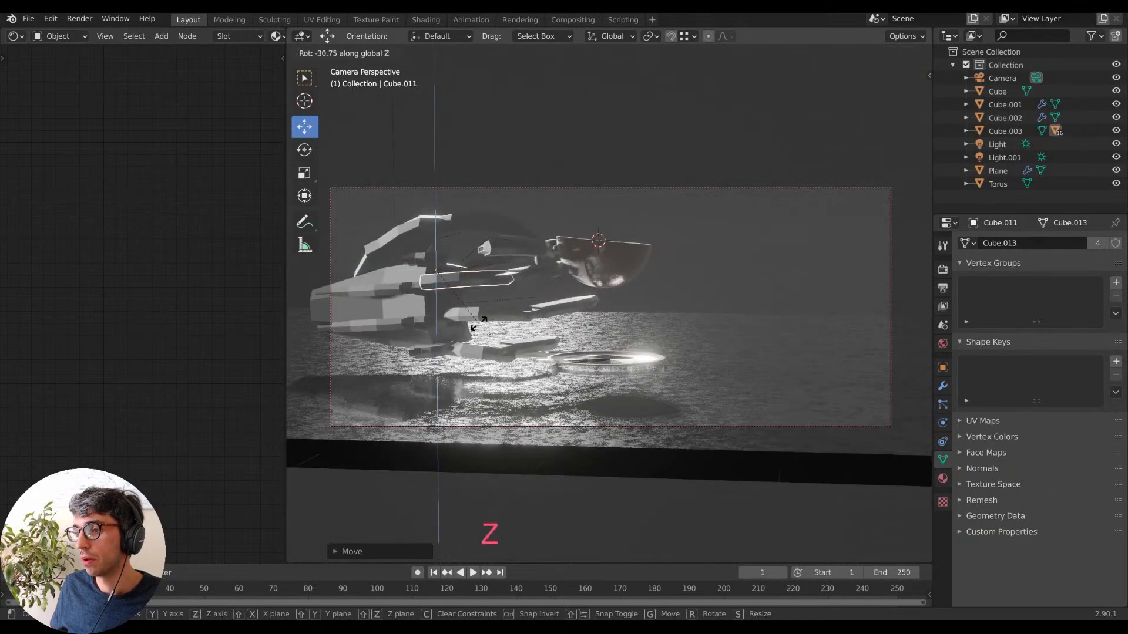
click(536, 314)
Reframe the locked camera to a low side angle on the hand, cup and saucer.
middle_drag(544, 318, 606, 349)
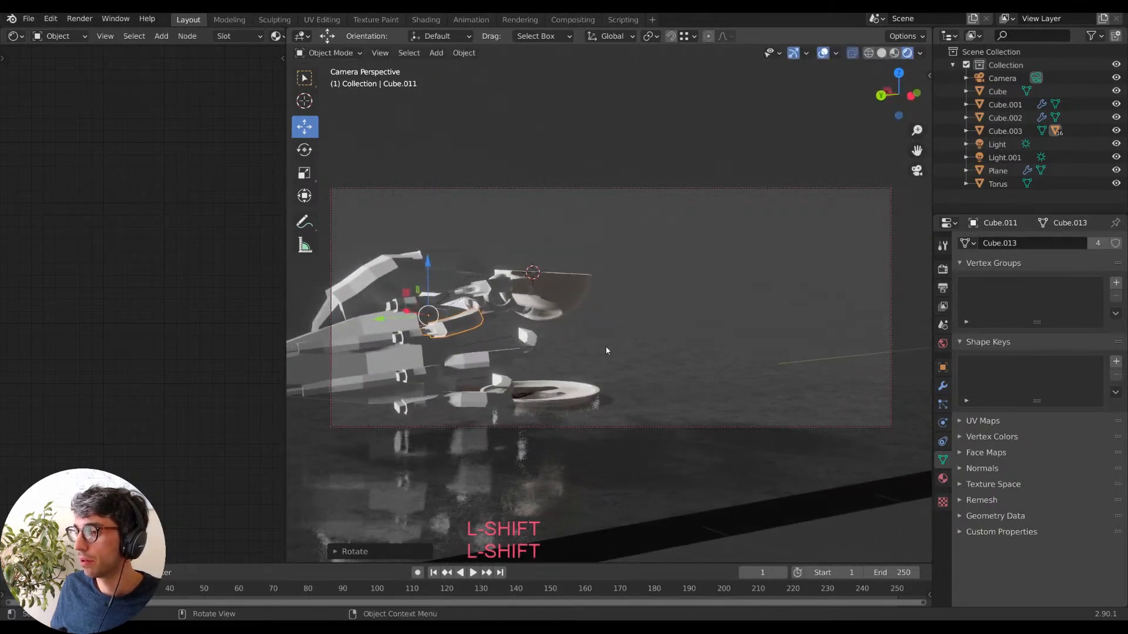
scroll(623, 339, up, 1)
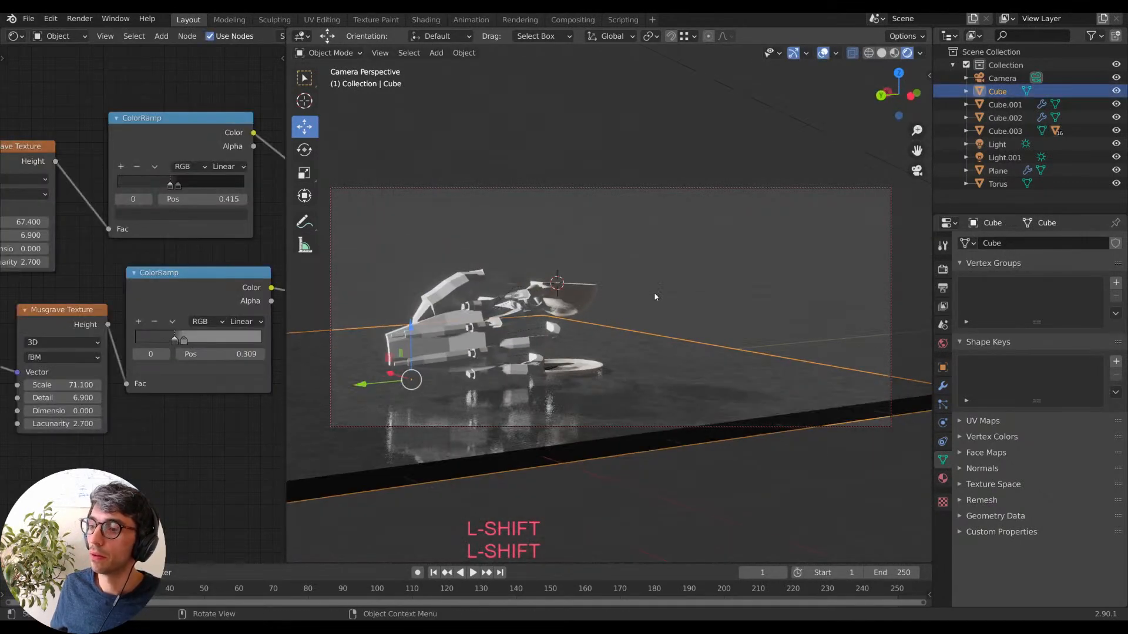
click(675, 270)
middle_drag(675, 272, 699, 302)
scroll(663, 276, up, 2)
Try to enlarge the cup uniformly.
click(632, 296)
key(s)
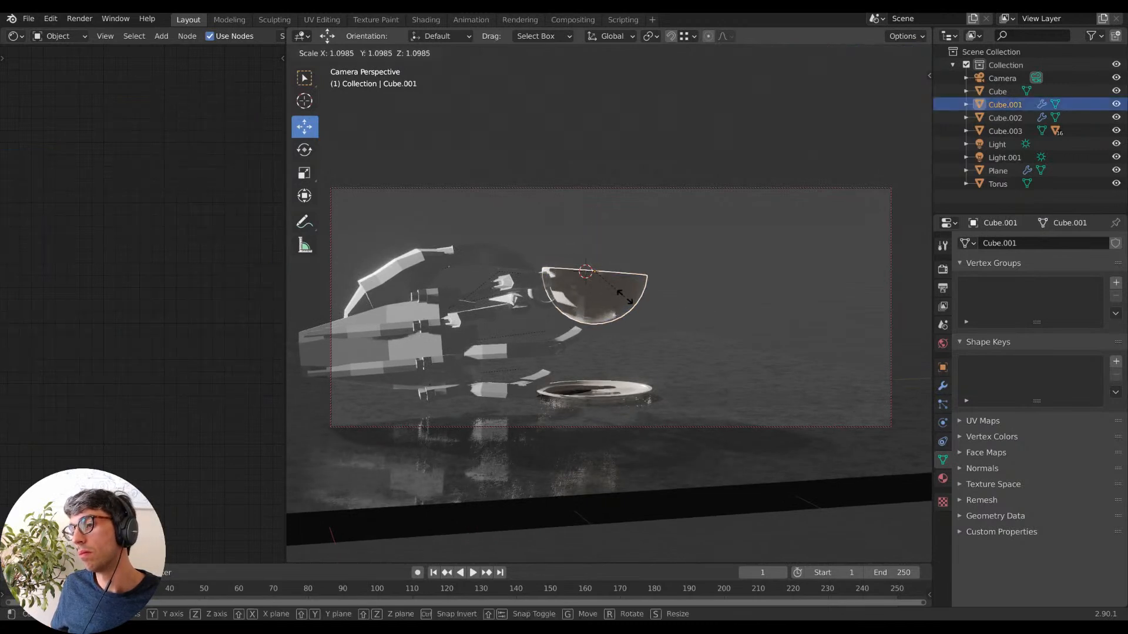
click(619, 301)
click(724, 283)
middle_drag(724, 283, 695, 277)
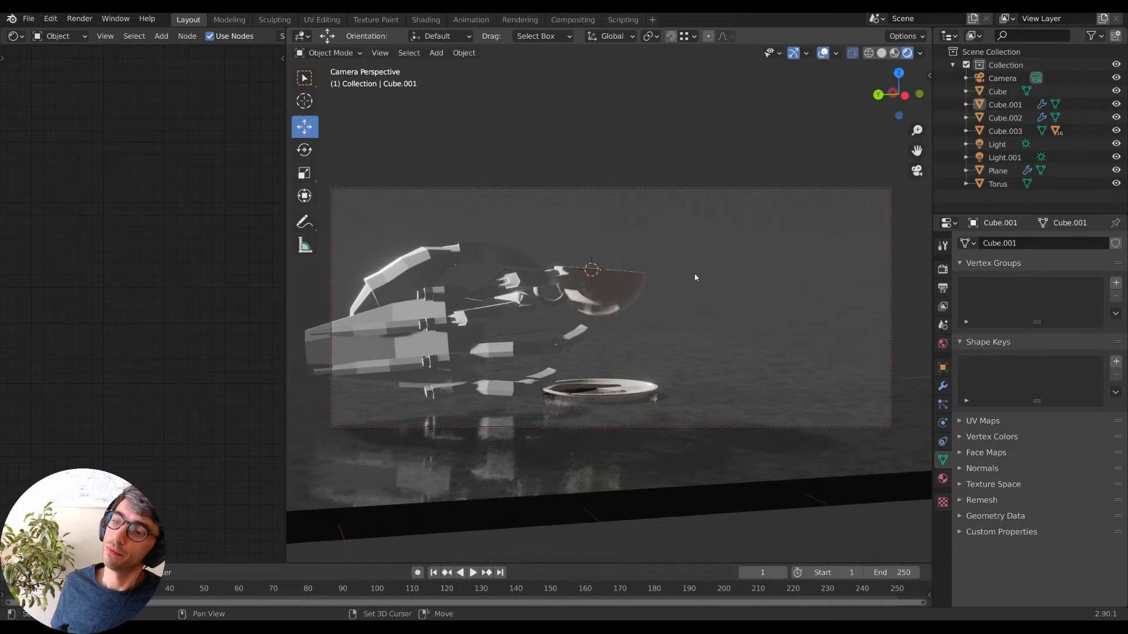
Assign the existing Material.002 to the cup's torus handle.
click(998, 184)
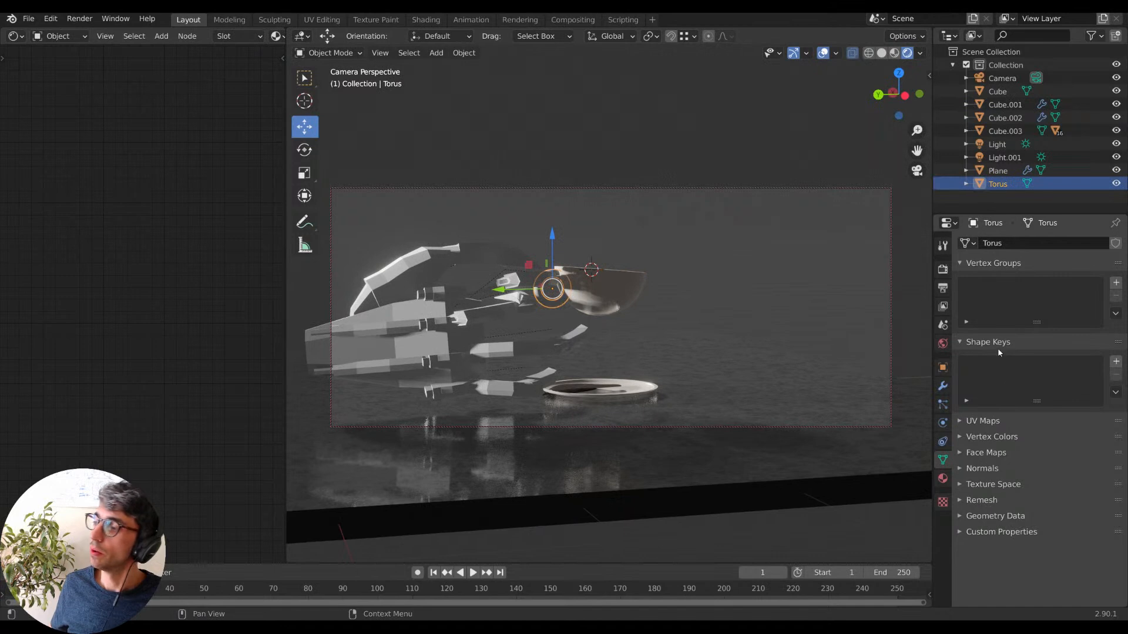
click(943, 479)
click(965, 298)
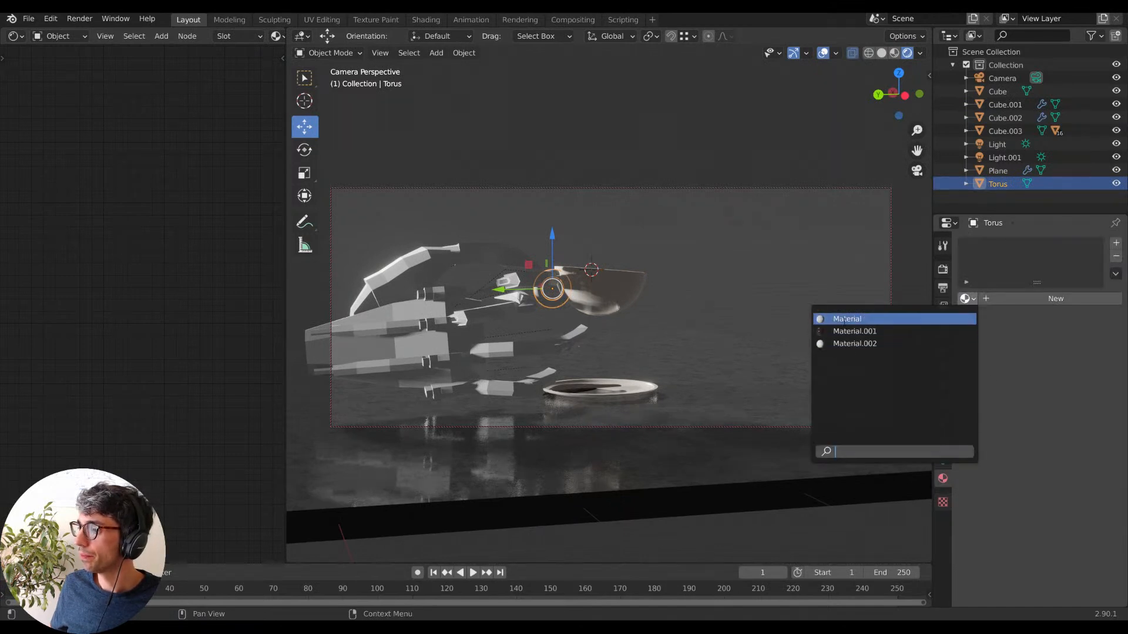
click(851, 343)
click(713, 300)
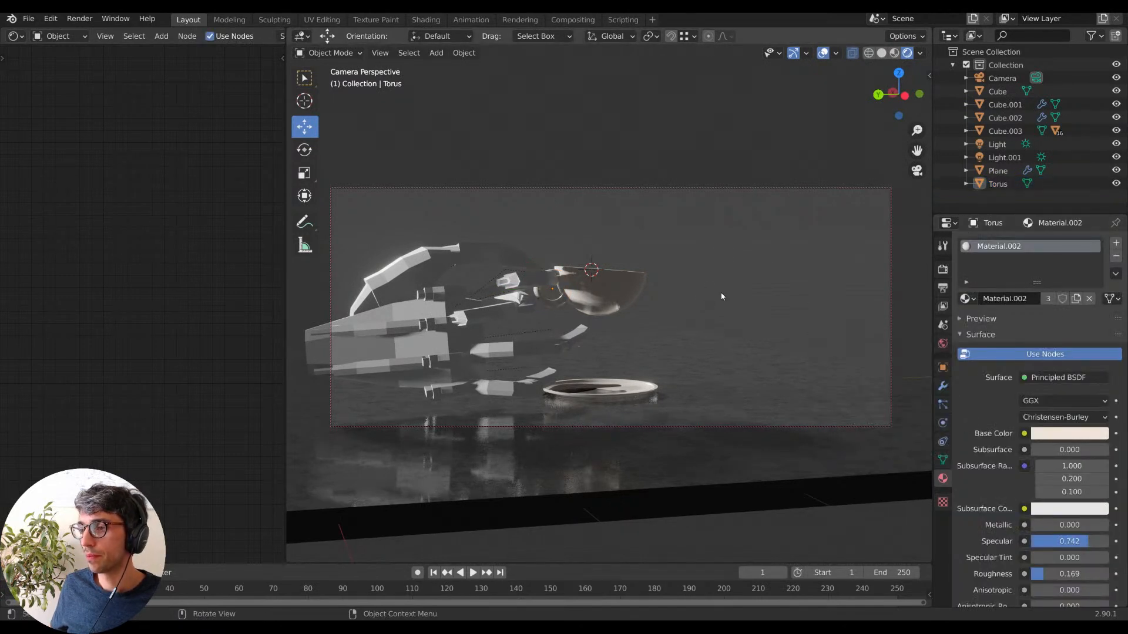
Move the dark brown spill plane off the saucer onto the empty floor beside it and rotate it around global Z.
shift+middle_drag(656, 329, 698, 346)
click(619, 388)
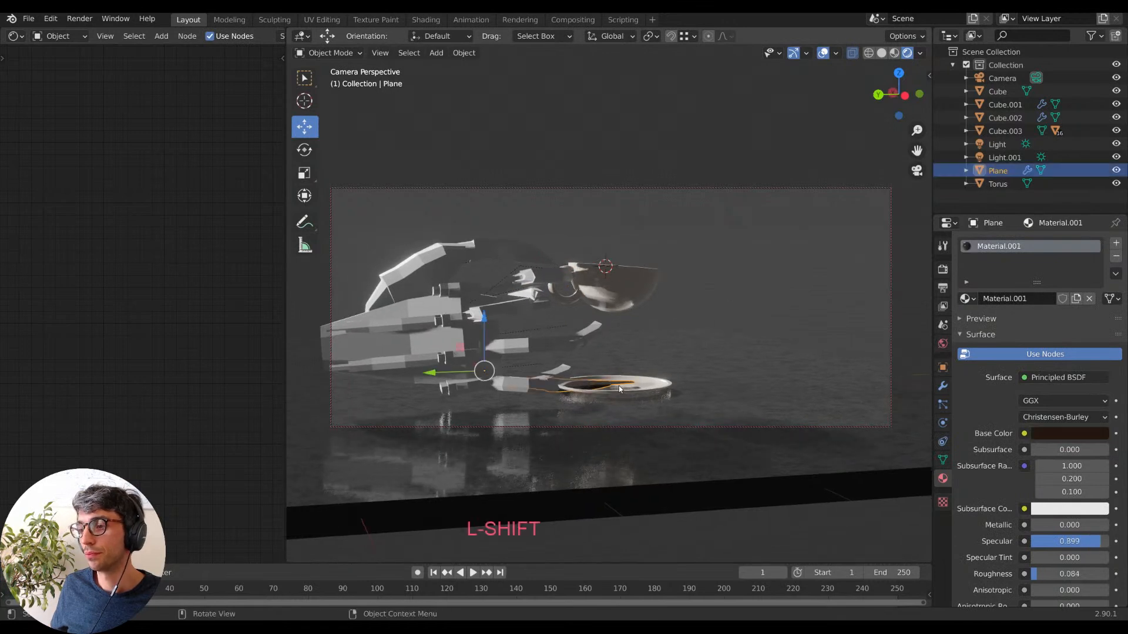
key(g)
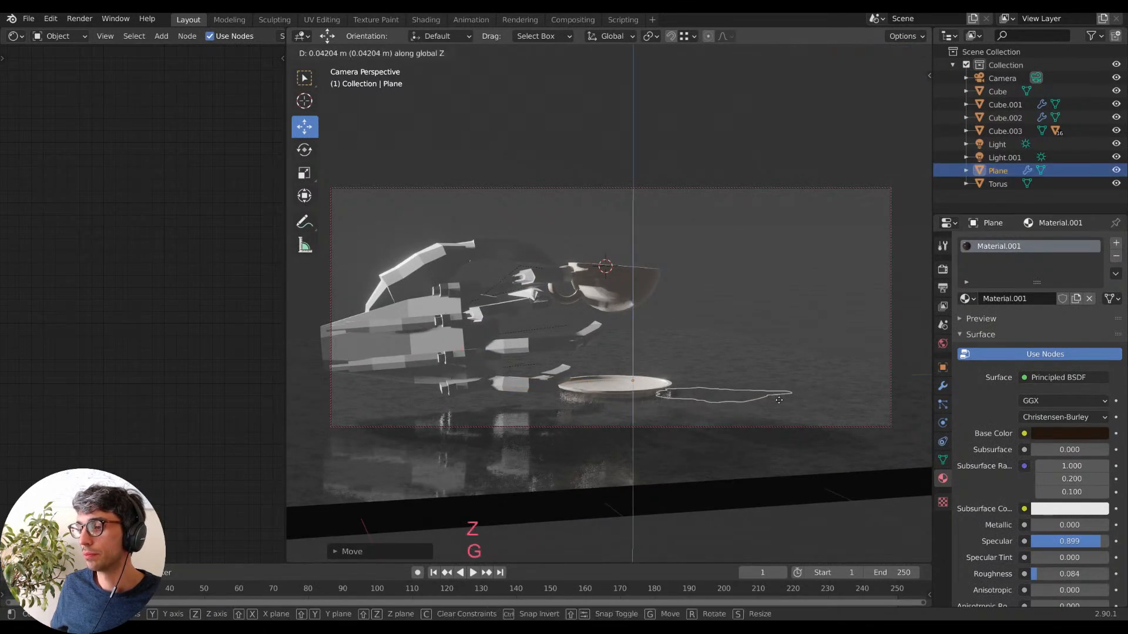
click(811, 391)
key(r)
key(z)
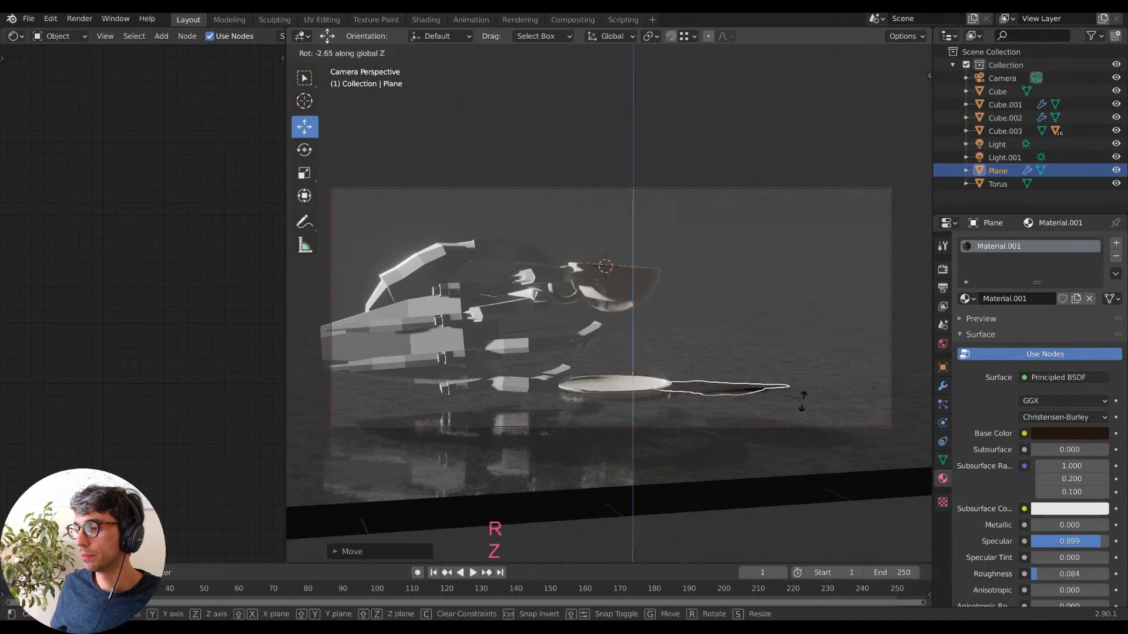
click(668, 413)
Reposition the spill plane behind the saucer's outer edge, rotate it around global Z and fine-tune its height along Z.
key(g)
click(771, 404)
key(r)
key(z)
click(684, 408)
key(g)
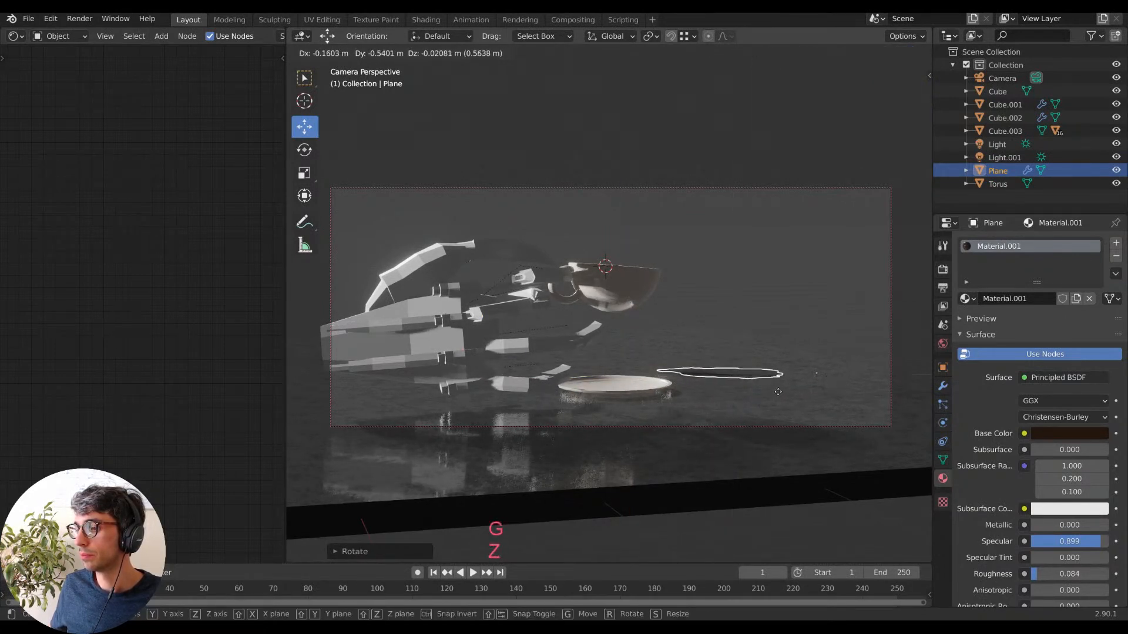
click(778, 391)
key(g)
key(z)
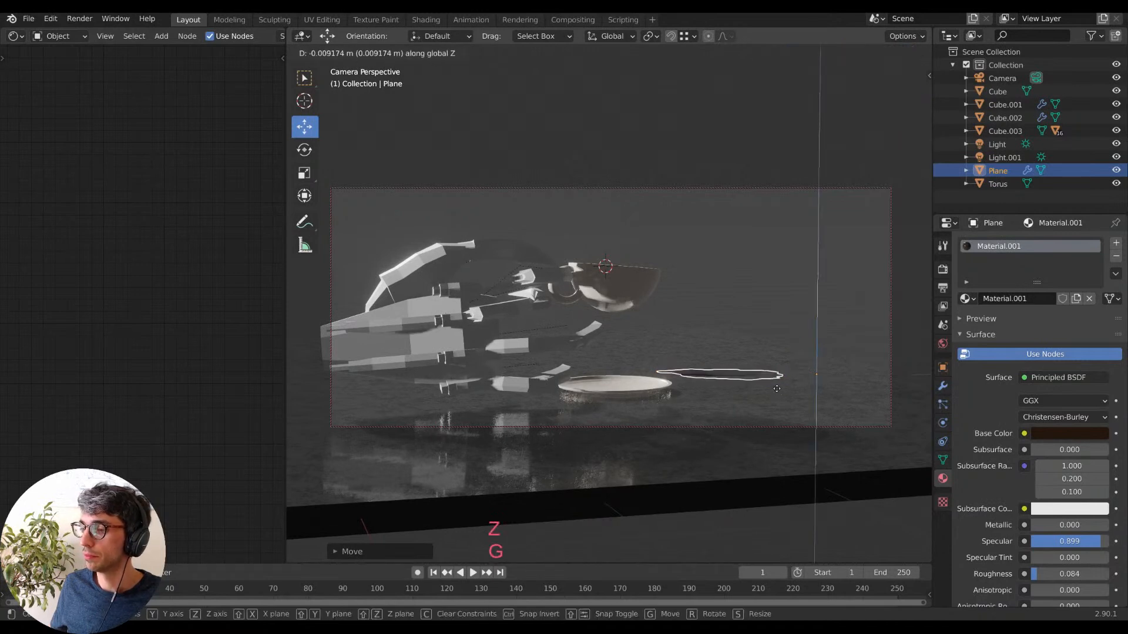
click(795, 329)
click(800, 295)
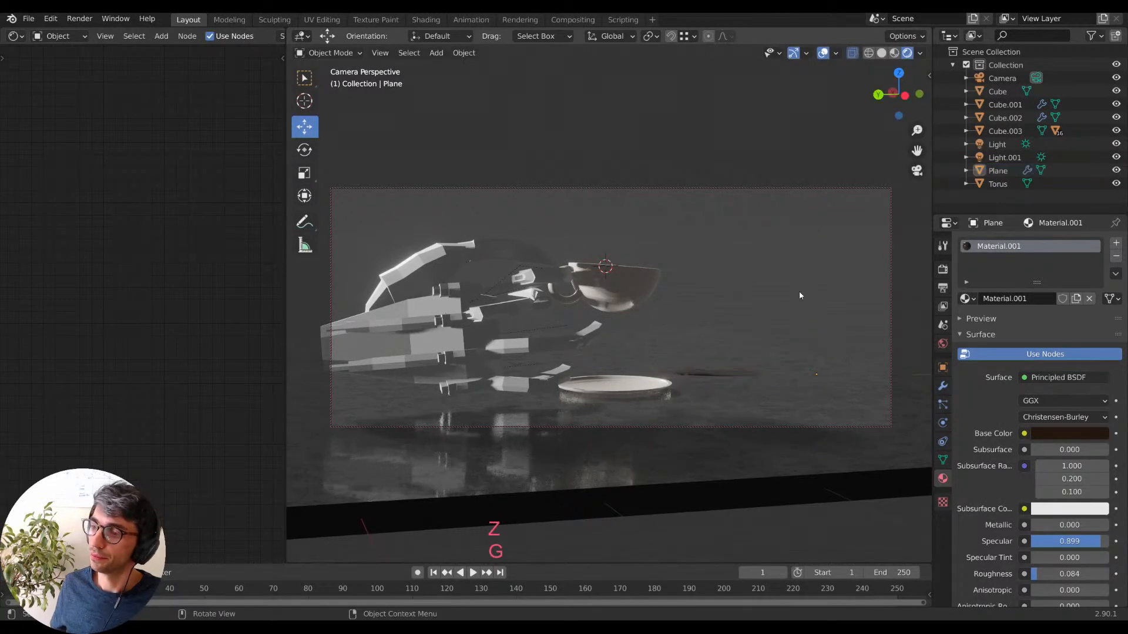
Try scaling the spill plane, rotate it around global Z, and raise it slightly along the Z axis.
click(716, 370)
key(s)
right_click(722, 369)
key(r)
key(z)
click(759, 378)
key(g)
key(z)
click(762, 368)
Fine-tune the spill plane behind the saucer with small rotations around global Z and a slight free move.
key(r)
key(z)
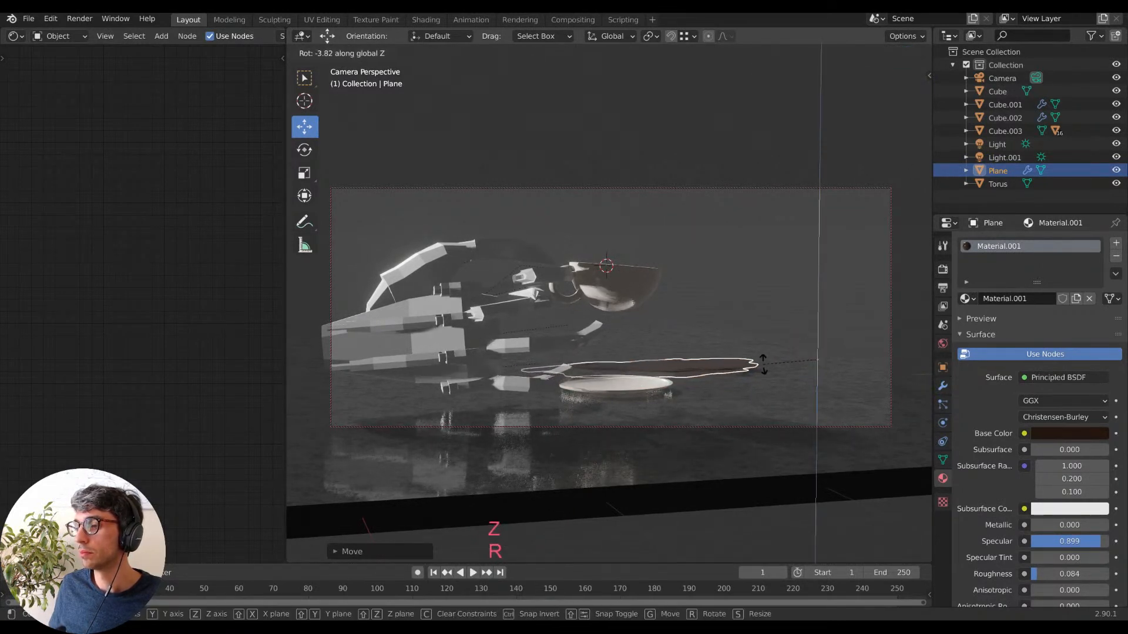
click(762, 365)
key(g)
click(765, 368)
key(r)
key(z)
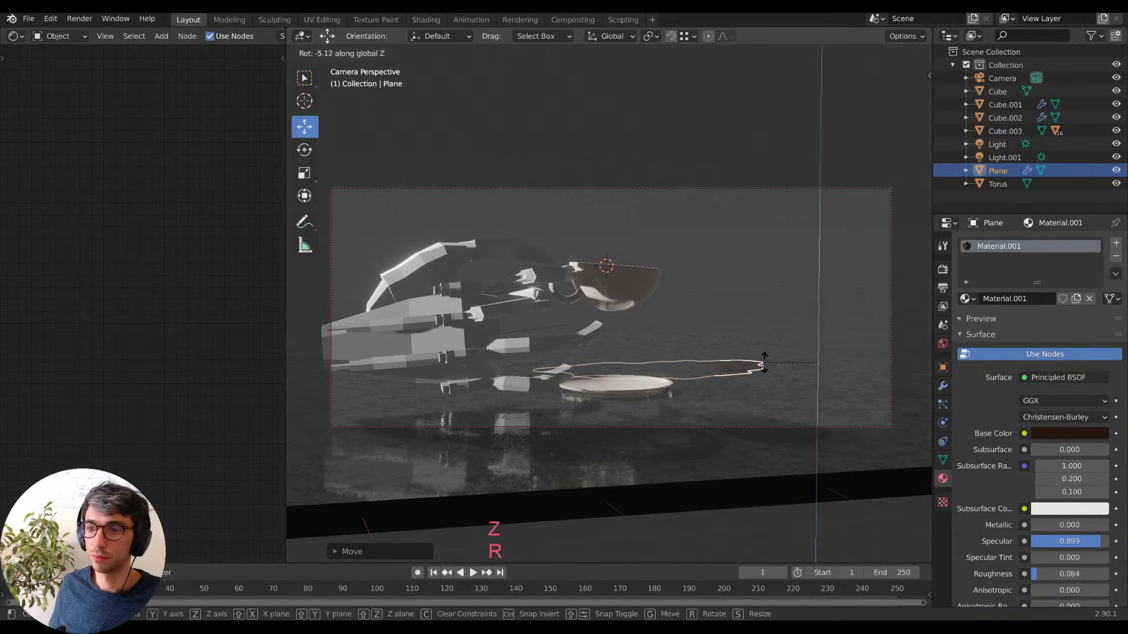
click(755, 370)
Move the spill plane along the X axis, nudge it freely behind the saucer, and deselect it.
key(g)
key(x)
click(744, 382)
key(g)
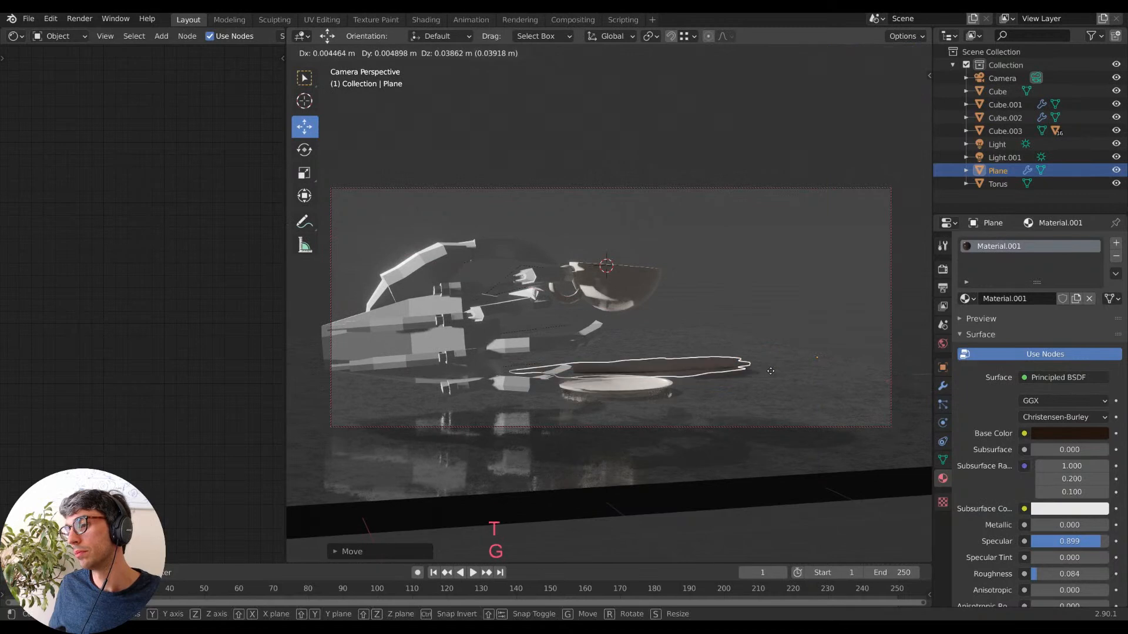
click(775, 379)
click(776, 241)
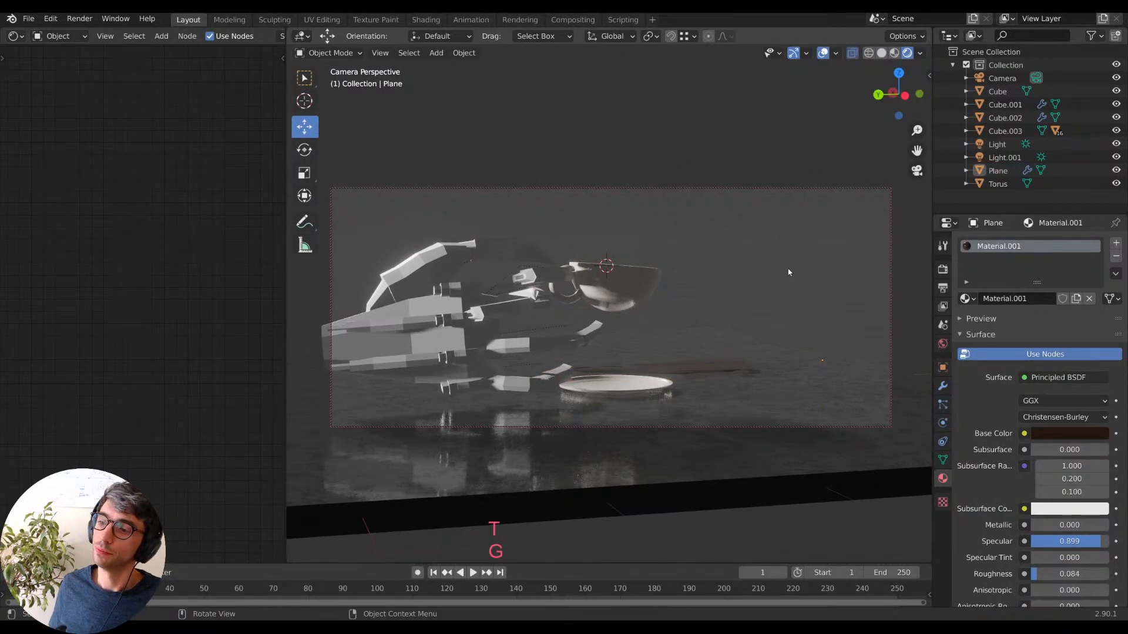
mouse_move(740, 309)
shift+middle_down()
mouse_move(749, 280)
mouse_move(735, 308)
shift+middle_up()
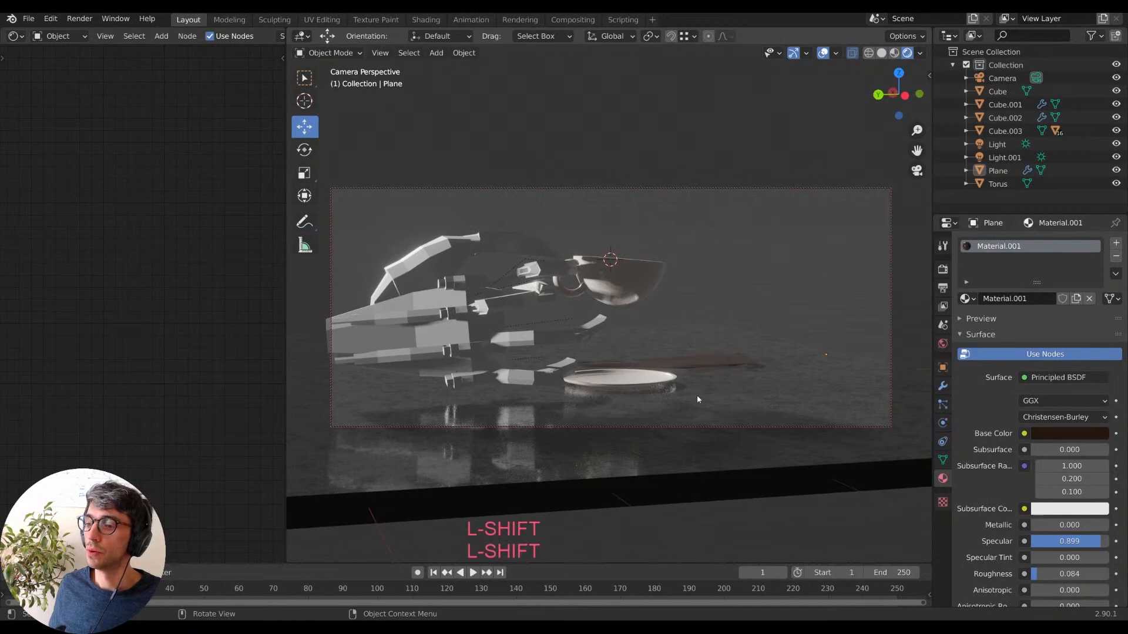
Rotate the Light.001 sun around the global Z axis by about -13 degrees.
click(438, 326)
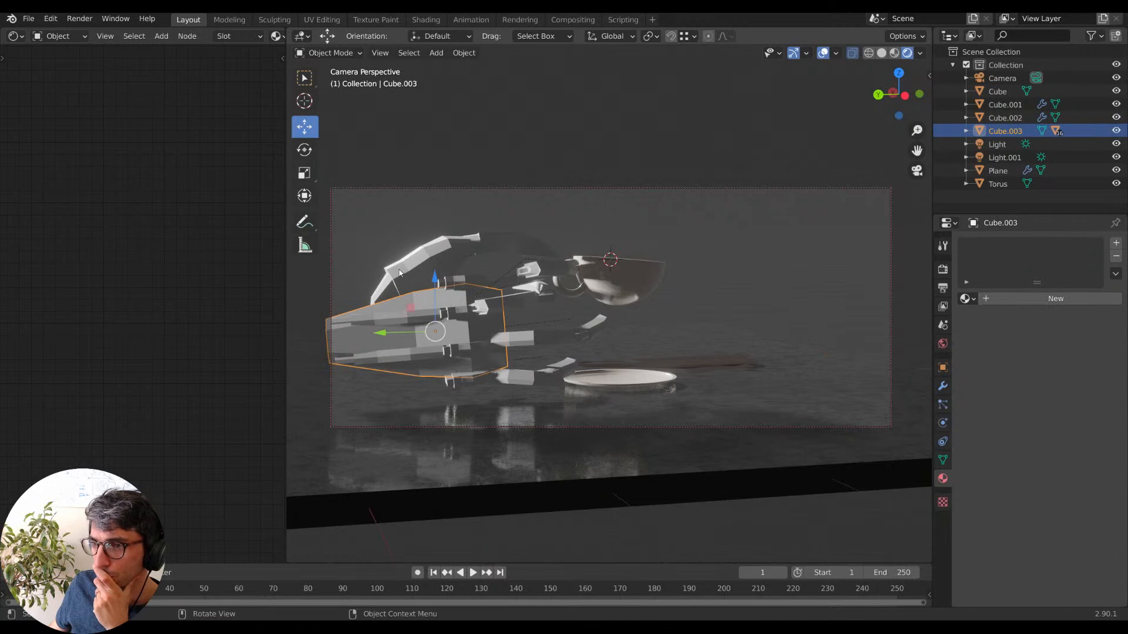
click(440, 259)
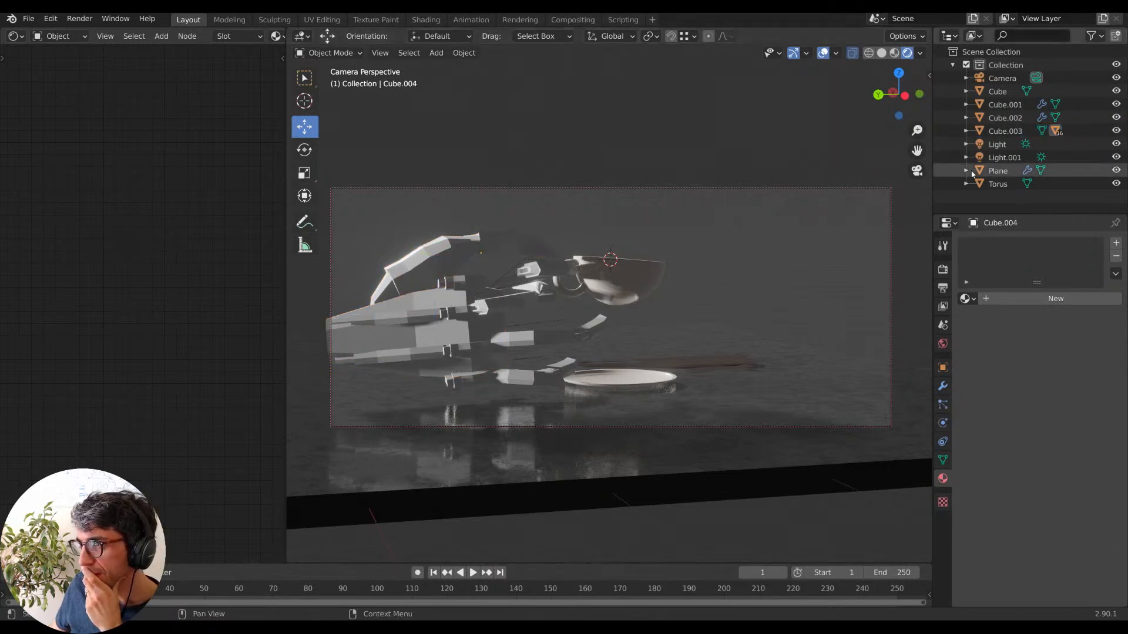
click(997, 144)
click(995, 158)
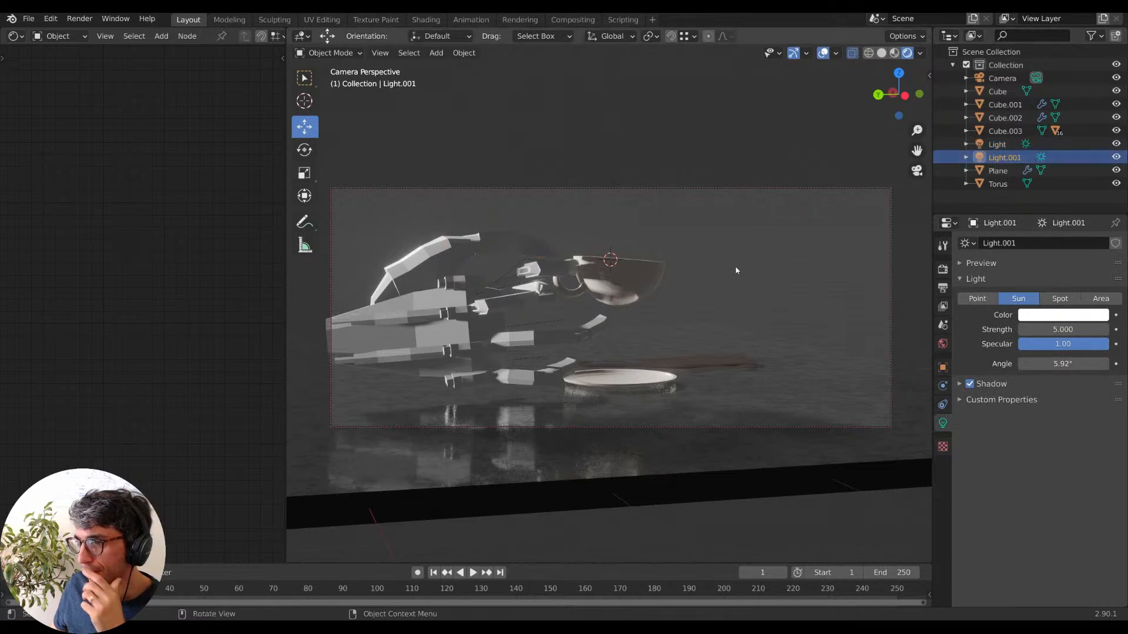
key(r)
key(z)
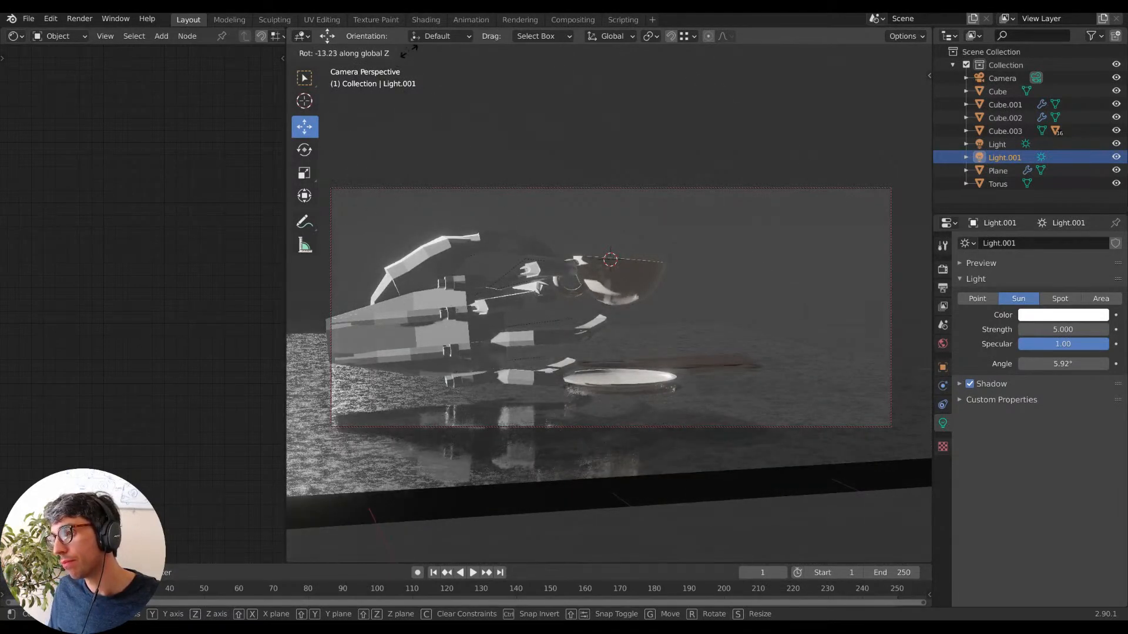
click(480, 104)
Create a new material on the base segment of the finger second from the bottom and enlarge the node editor around its shader.
click(472, 251)
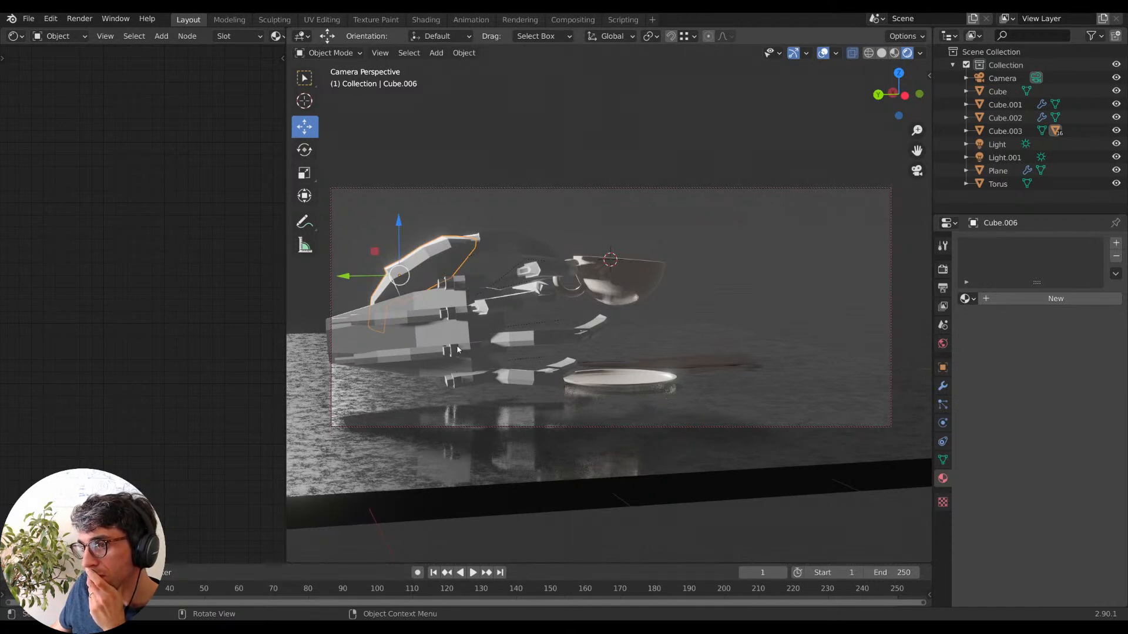
click(1016, 297)
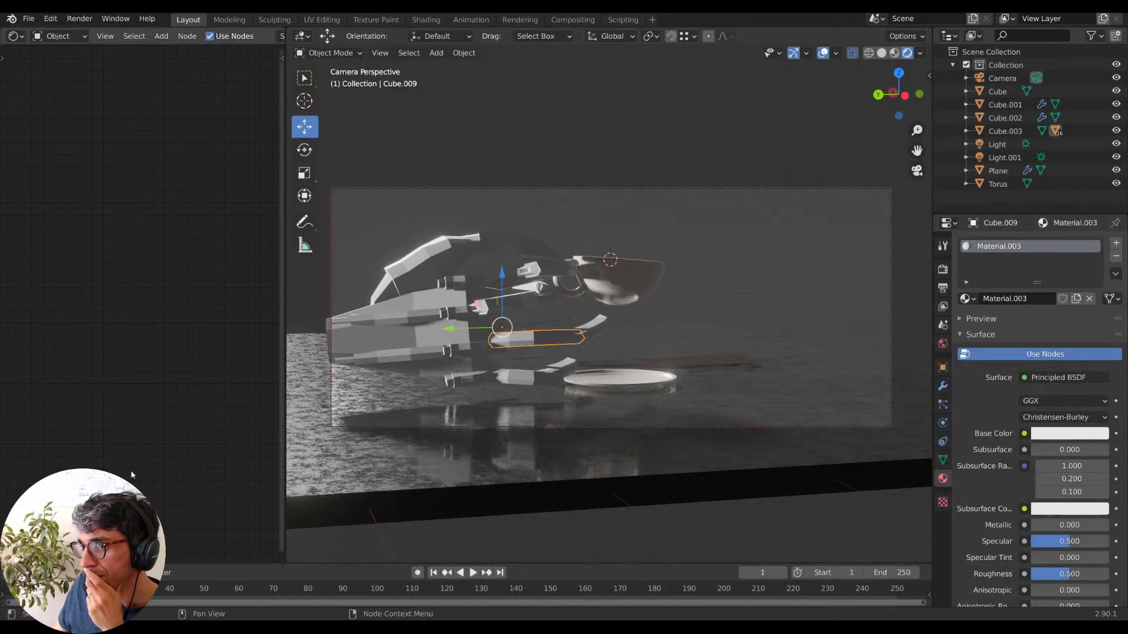
drag(286, 341, 485, 346)
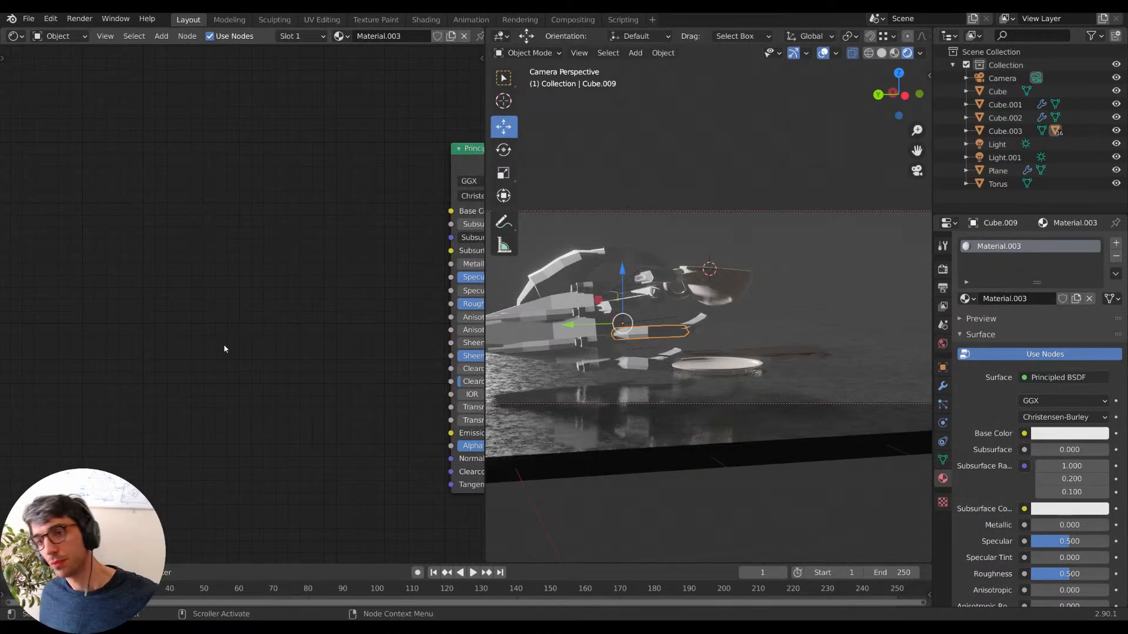
scroll(264, 334, down, 5)
scroll(170, 335, up, 4)
middle_drag(287, 325, 195, 305)
key(shift+a)
click(192, 311)
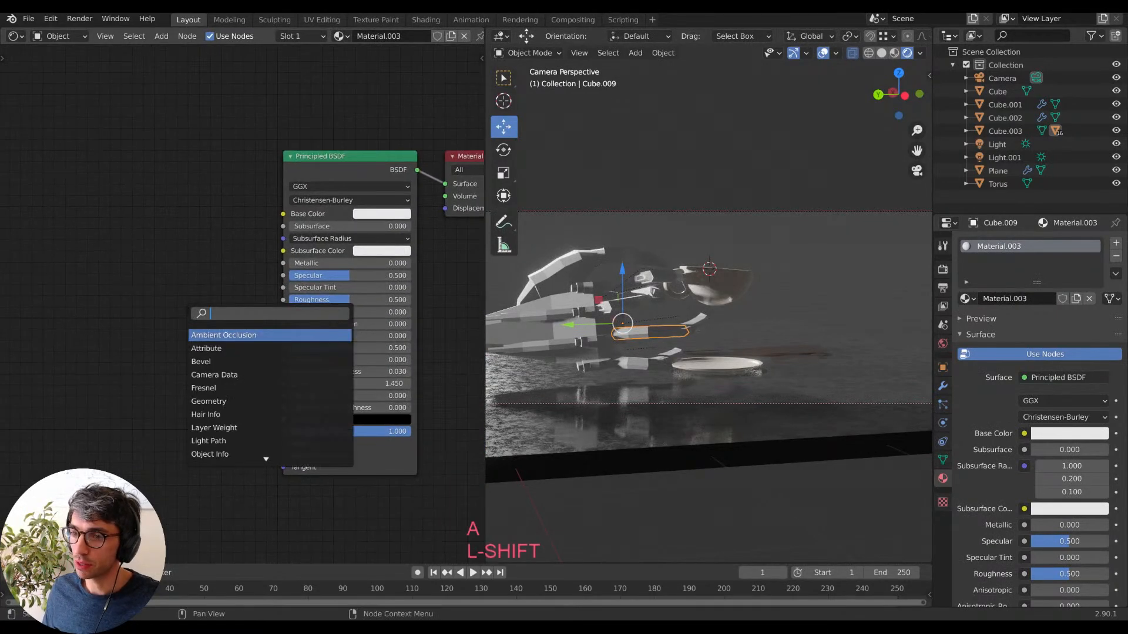
click(442, 251)
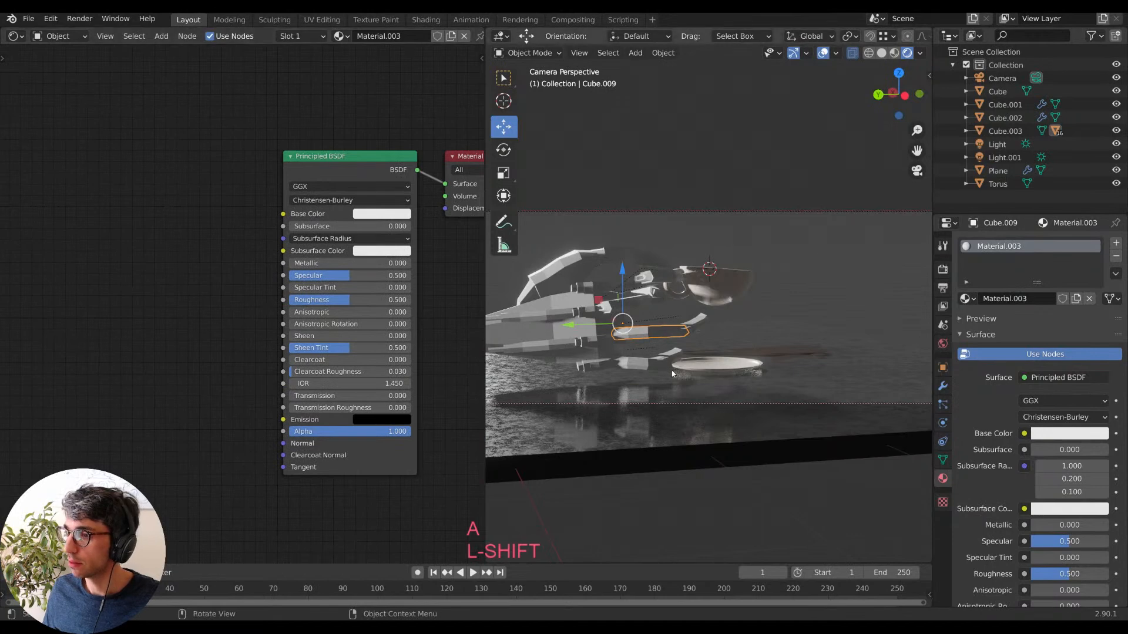
Rename the finger segment's new material as RoboHand.
click(564, 336)
click(647, 333)
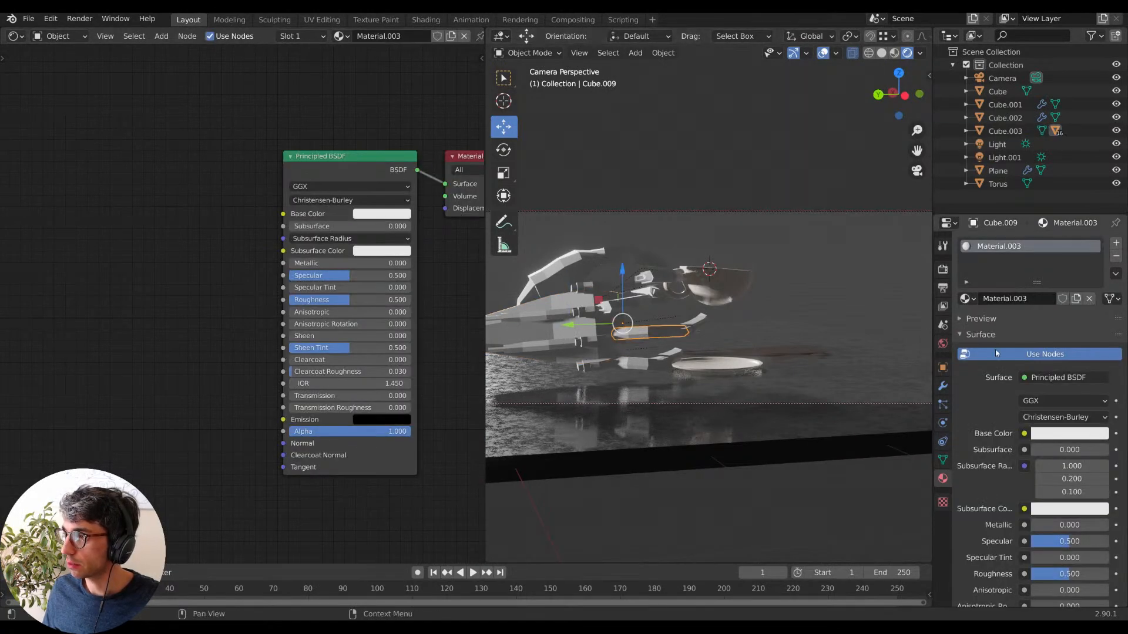
double_click(1014, 299)
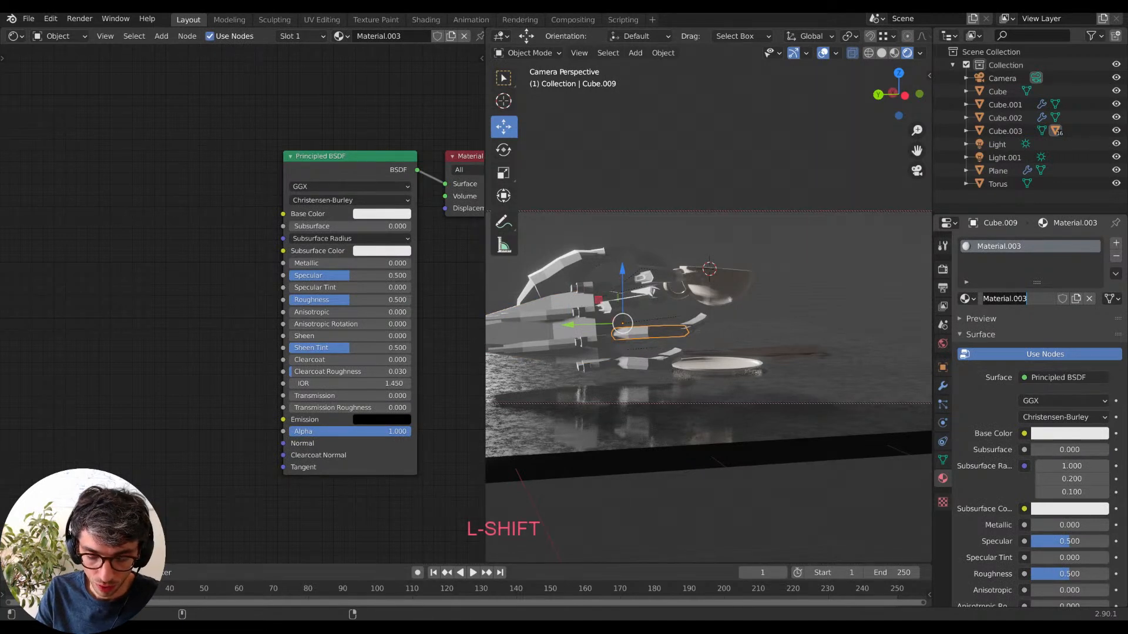
text(RobiHand)
key(BackSpace)
key(BackSpace)
key(BackSpace)
text(oHand)
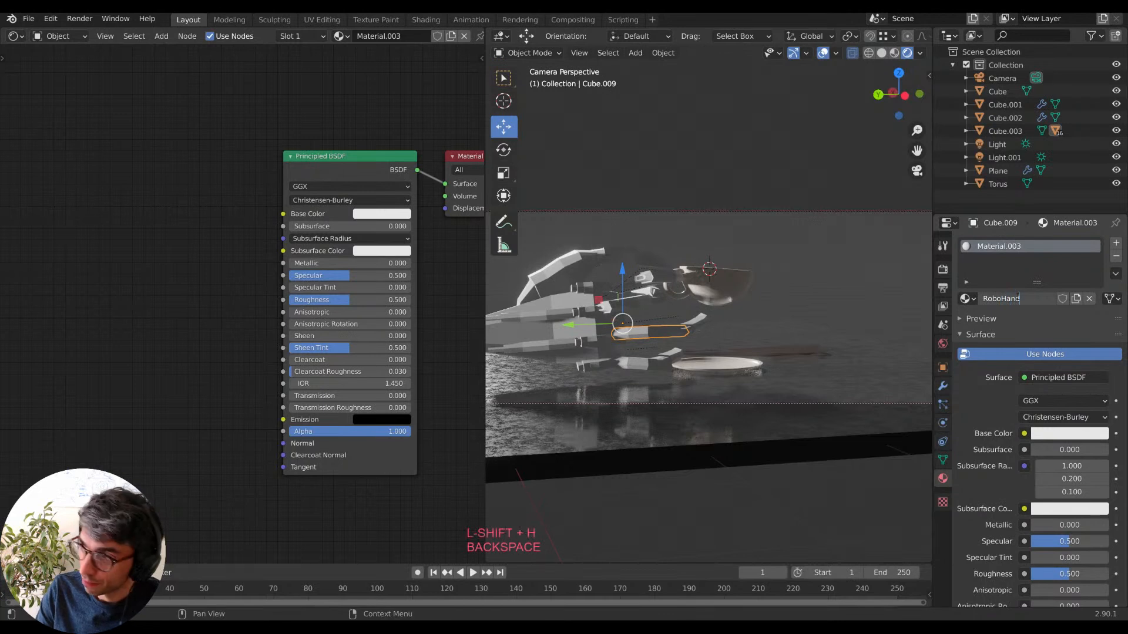
key(Return)
Select the palm with its whole hierarchy, assign the RoboHand material, and copy it to all selected hand parts.
shift+middle_drag(569, 301, 574, 299)
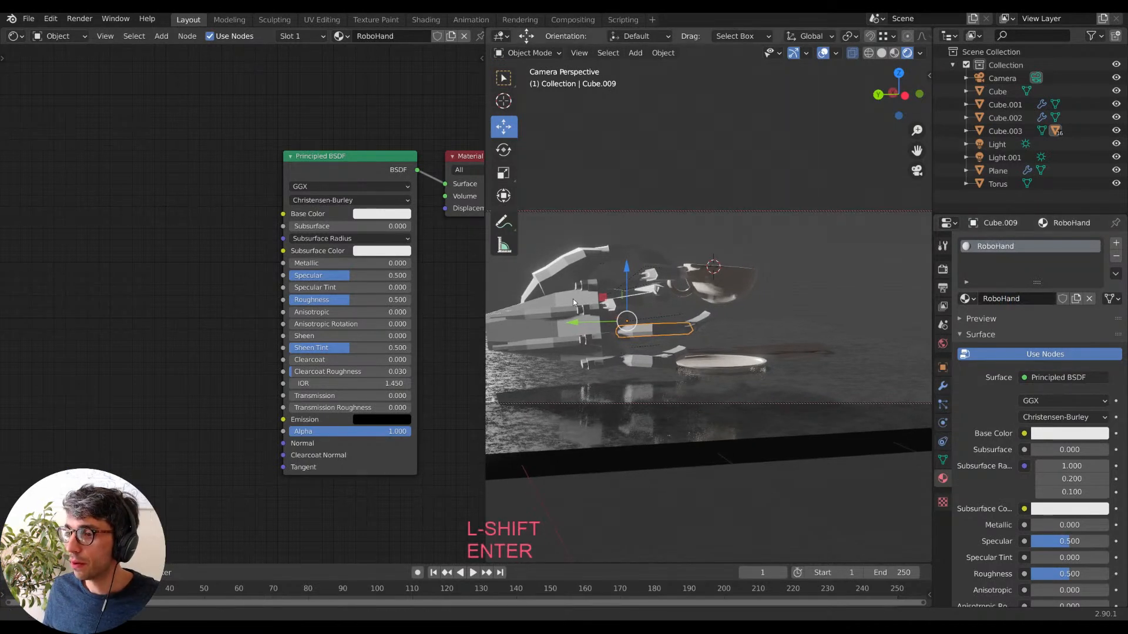
click(511, 305)
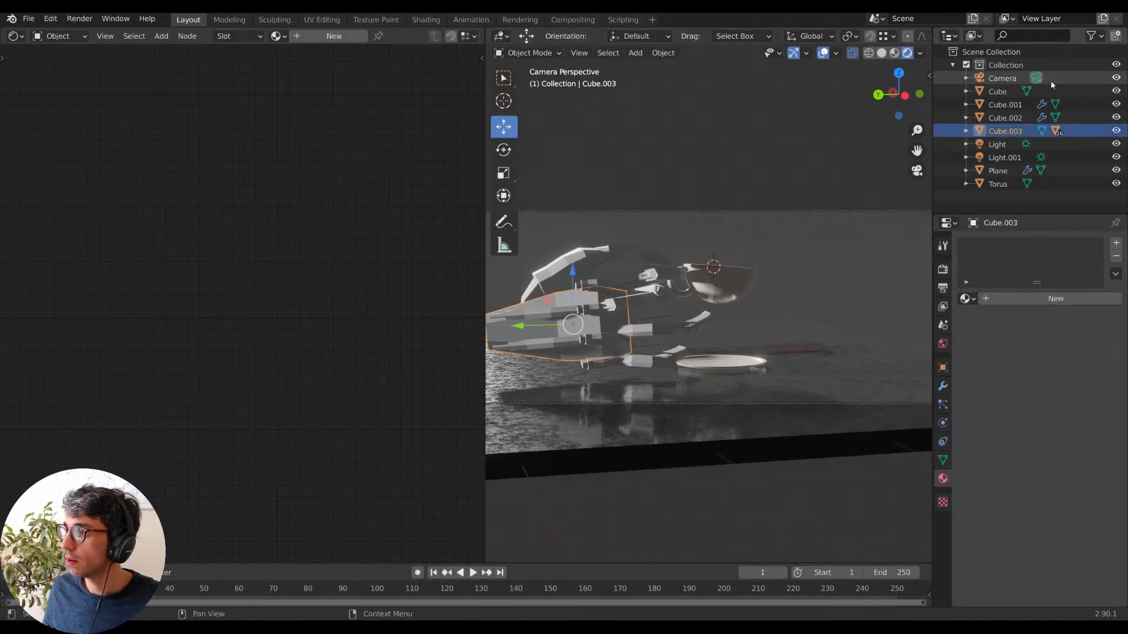
right_click(1015, 131)
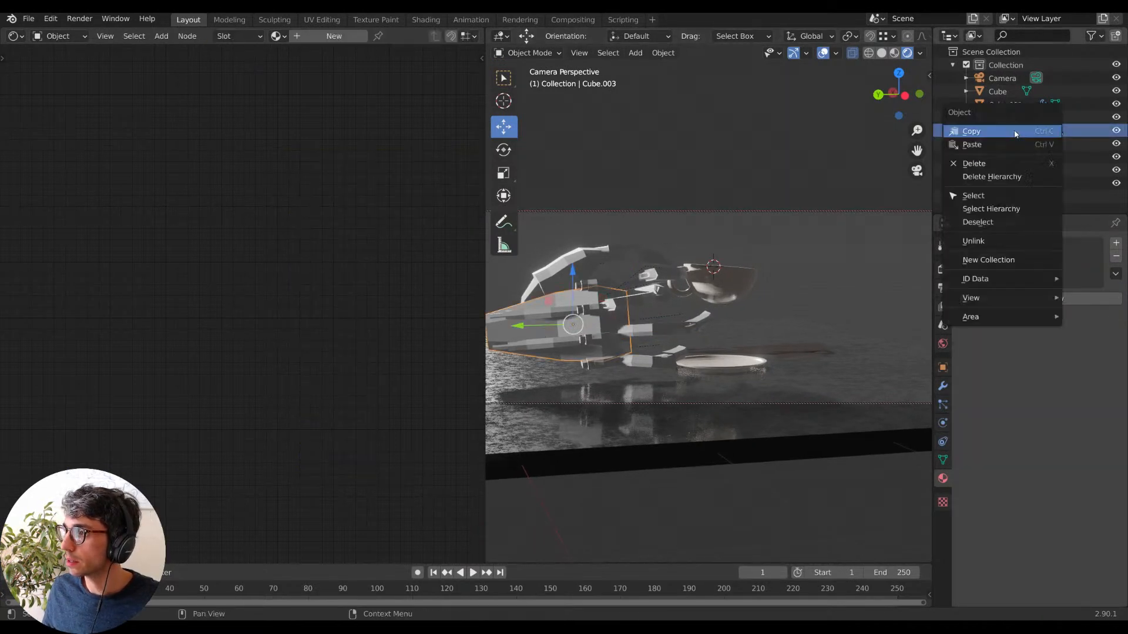
click(995, 210)
click(965, 299)
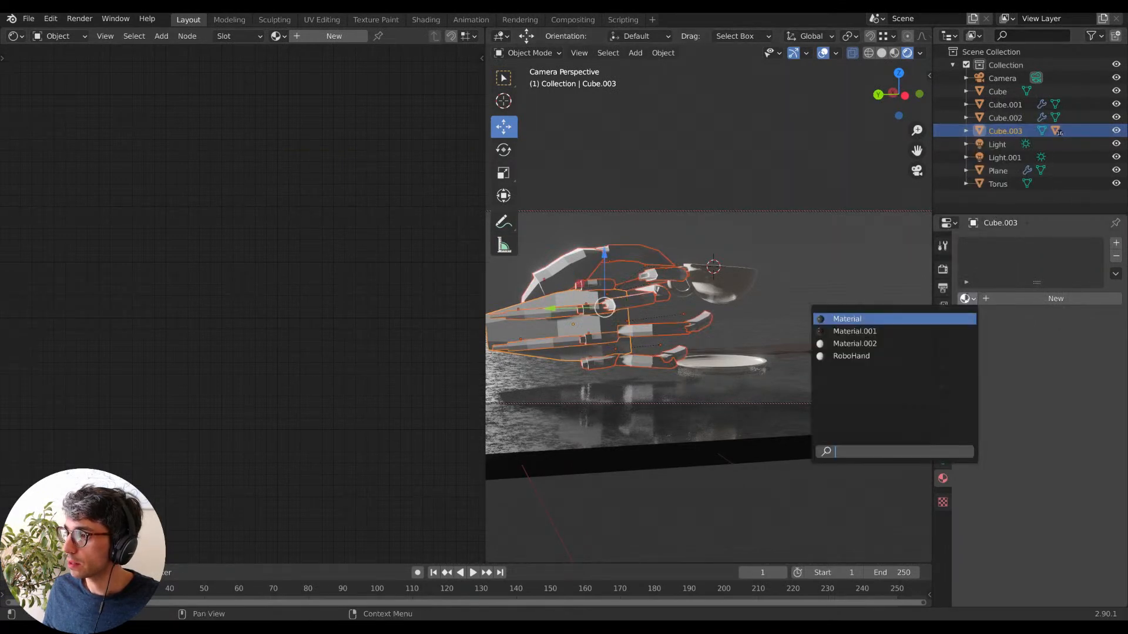
click(881, 356)
click(1116, 274)
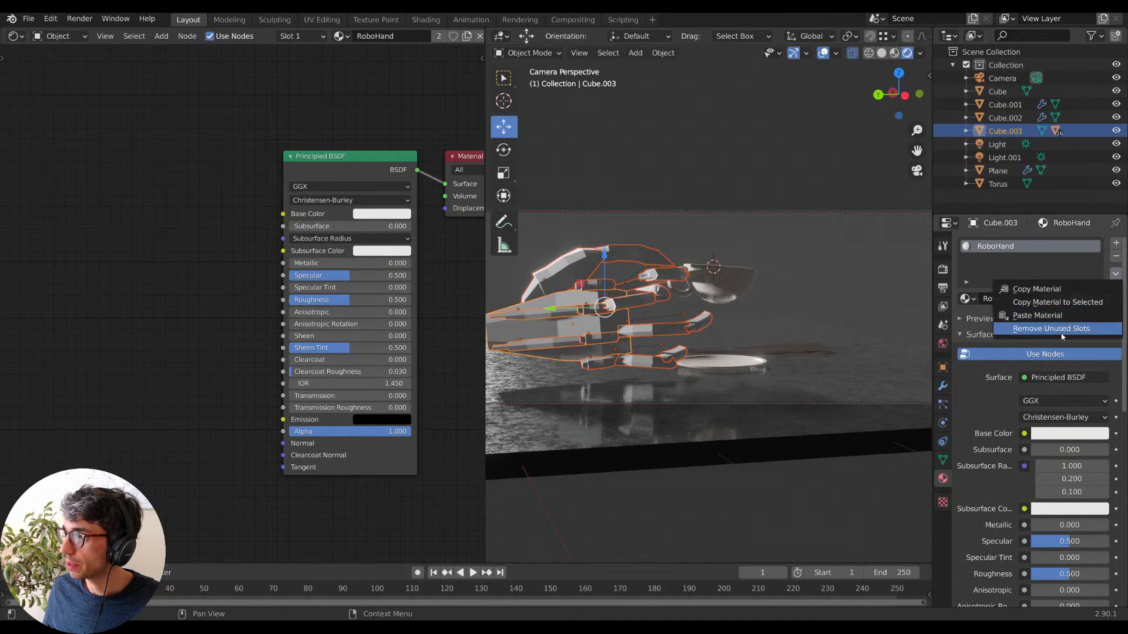
click(1046, 301)
Give RoboHand a near-black base color with Metallic 0.864 and Specular 0.667, and deselect the hand.
click(382, 214)
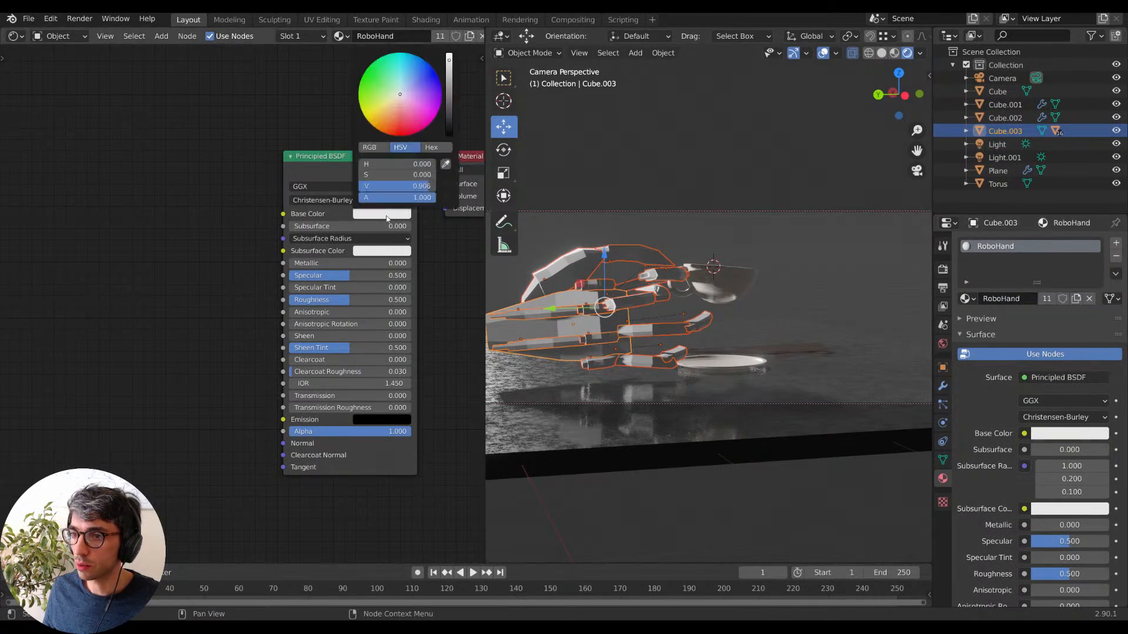
drag(449, 88, 452, 117)
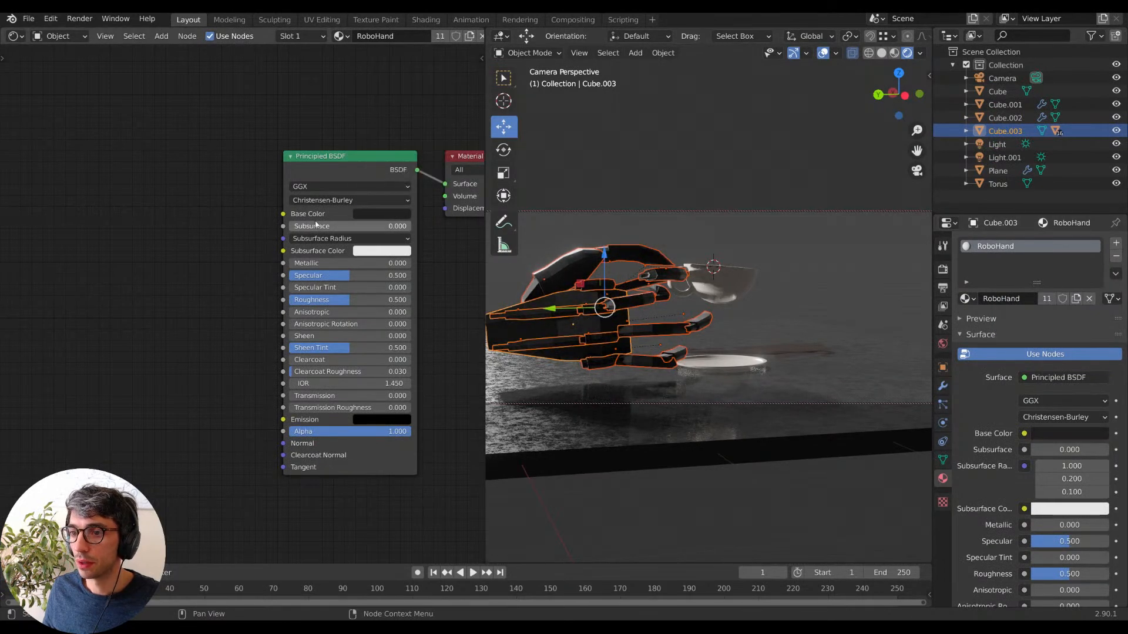
drag(379, 263, 400, 263)
shift+middle_drag(228, 297, 150, 285)
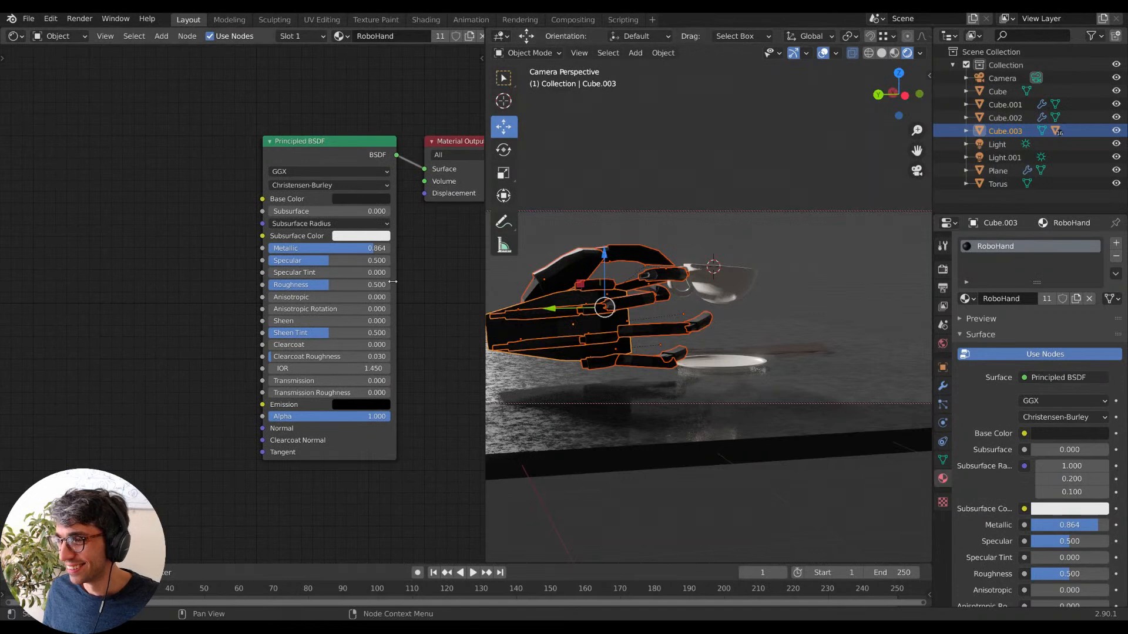
drag(325, 262, 346, 261)
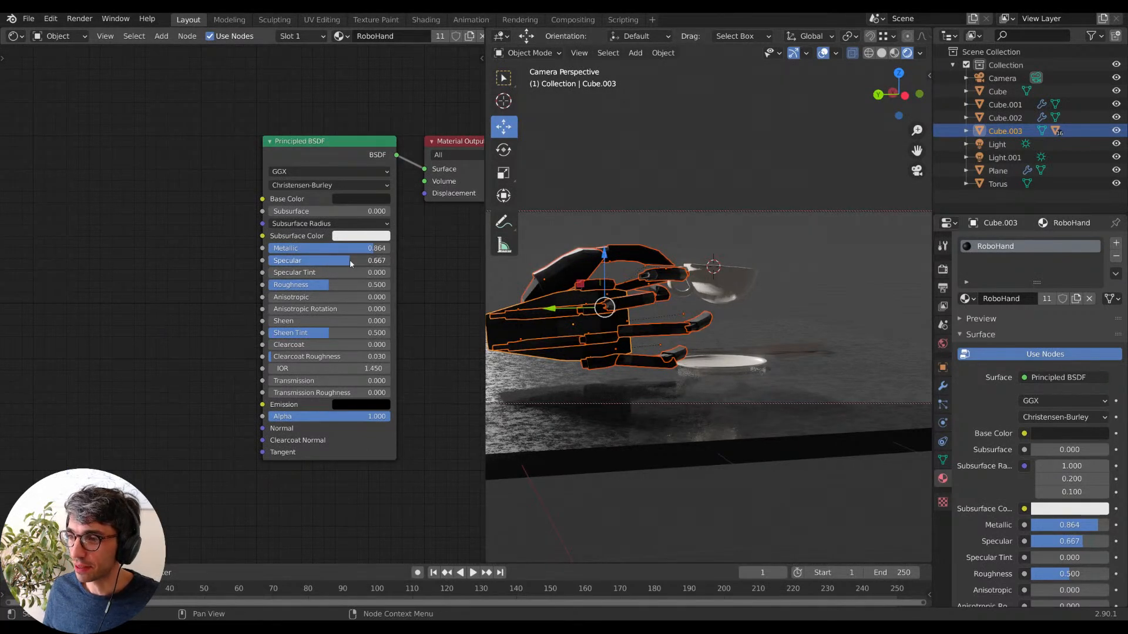
click(669, 154)
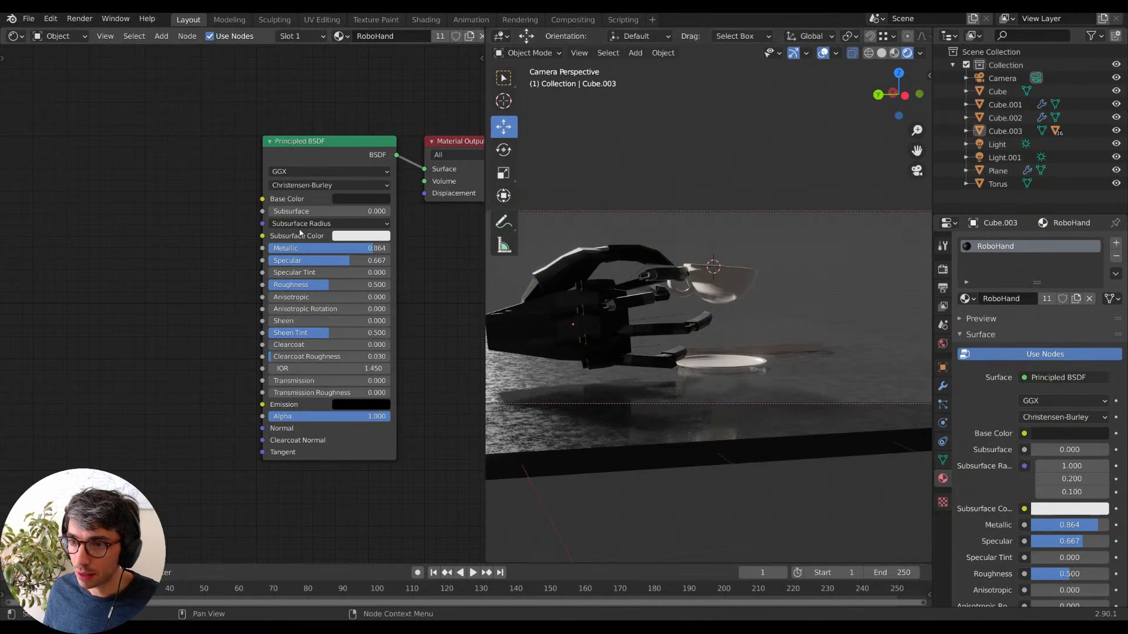
Select the cup together with its handle and shift both slightly along the Z axis.
click(719, 289)
shift+click(677, 291)
key(g)
key(z)
click(729, 288)
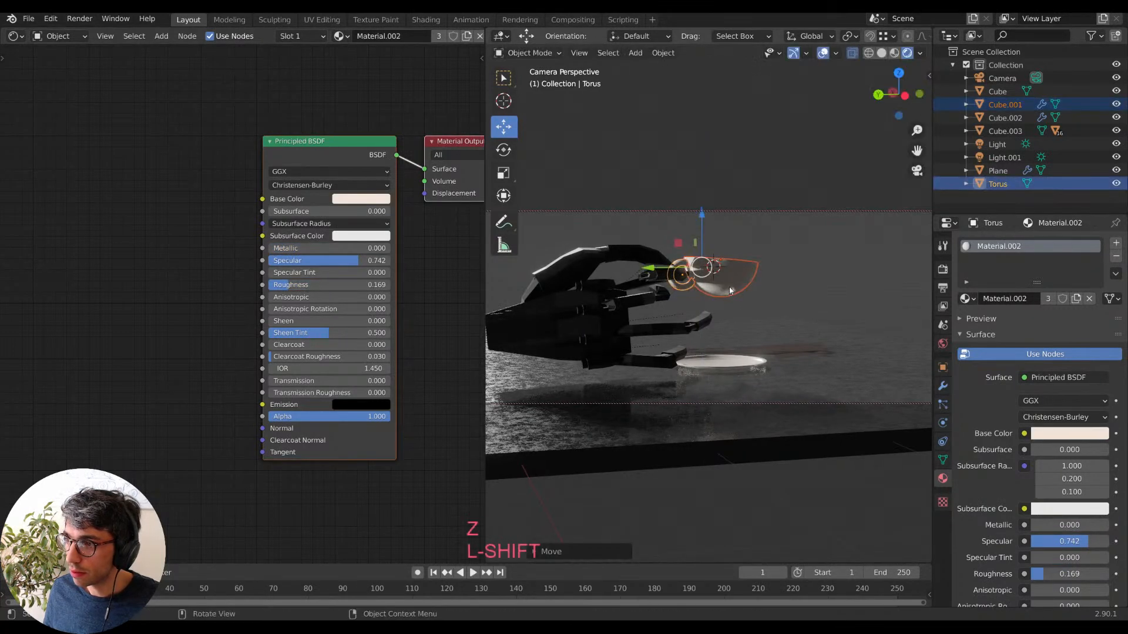
Rotate the base segment of the finger just below the cup around Z and rotate its fingertip freely.
click(668, 299)
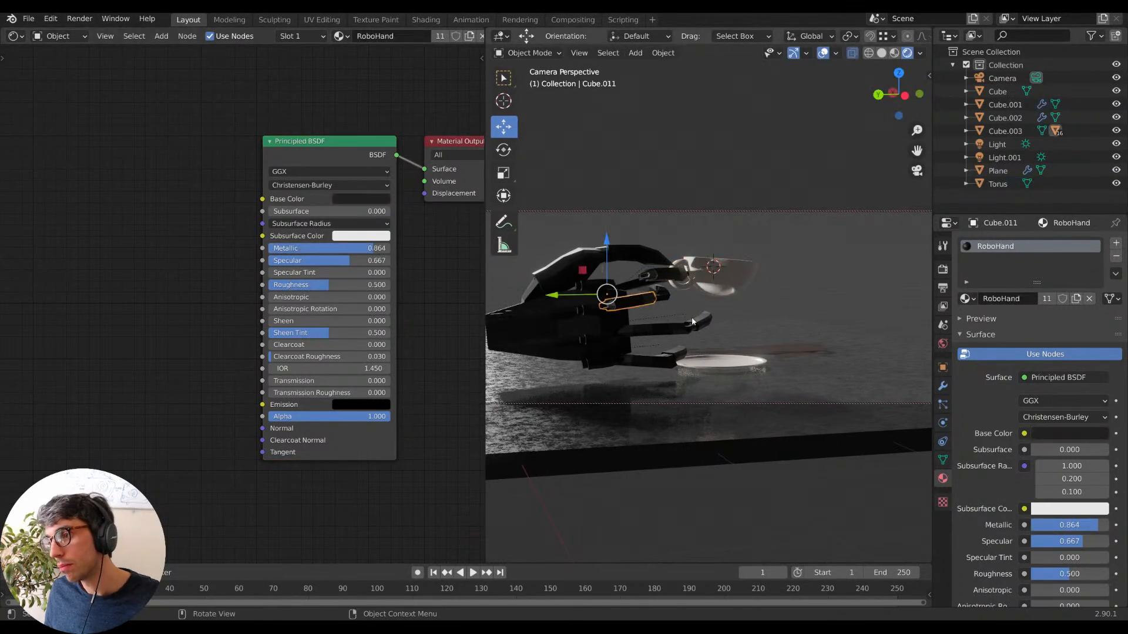
key(r)
key(z)
click(682, 301)
click(677, 297)
key(r)
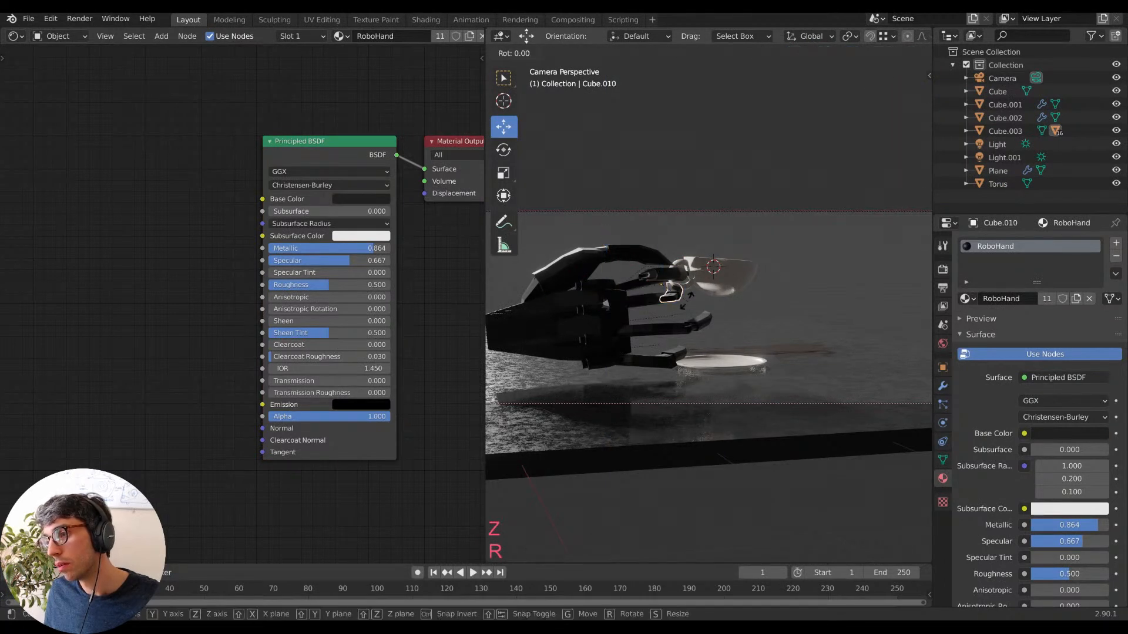
click(680, 303)
Tilt the base segment of the finger just below the cup around the global X axis.
click(665, 312)
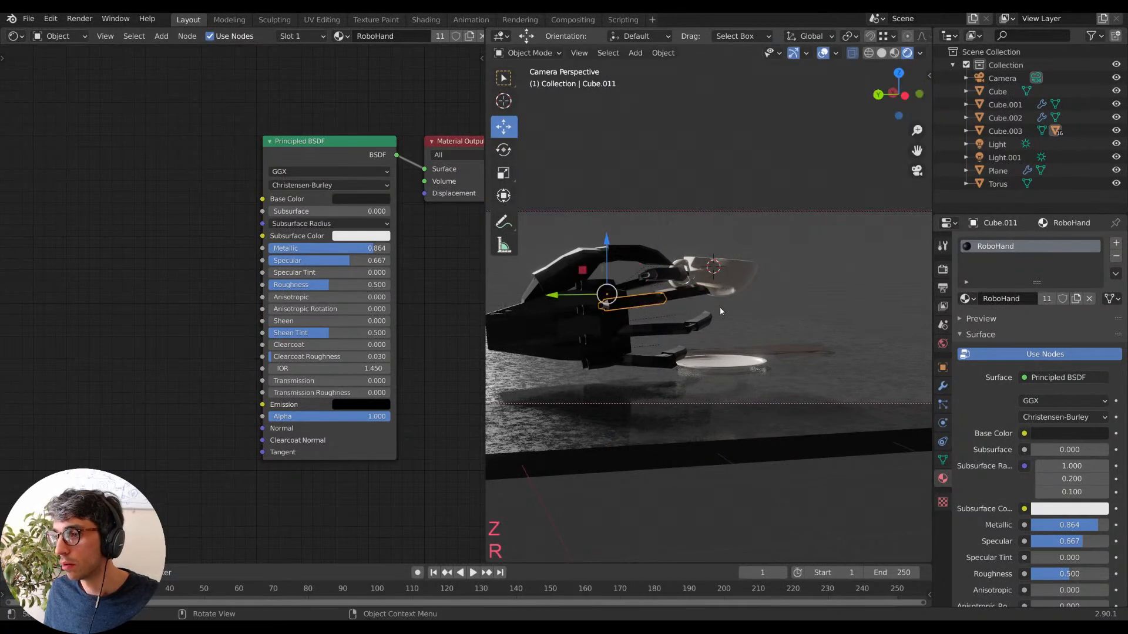
key(r)
key(x)
click(717, 322)
Rotate the tip and base segments of the finger second from the bottom around global Z.
click(701, 325)
key(r)
key(z)
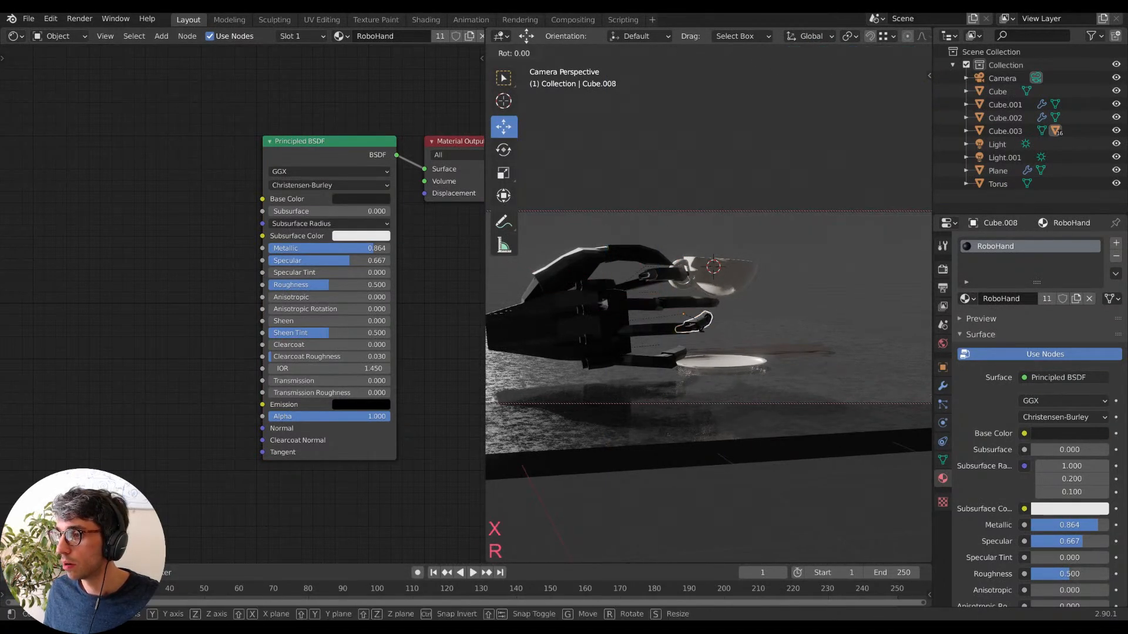
click(682, 322)
click(672, 326)
key(r)
key(z)
click(667, 339)
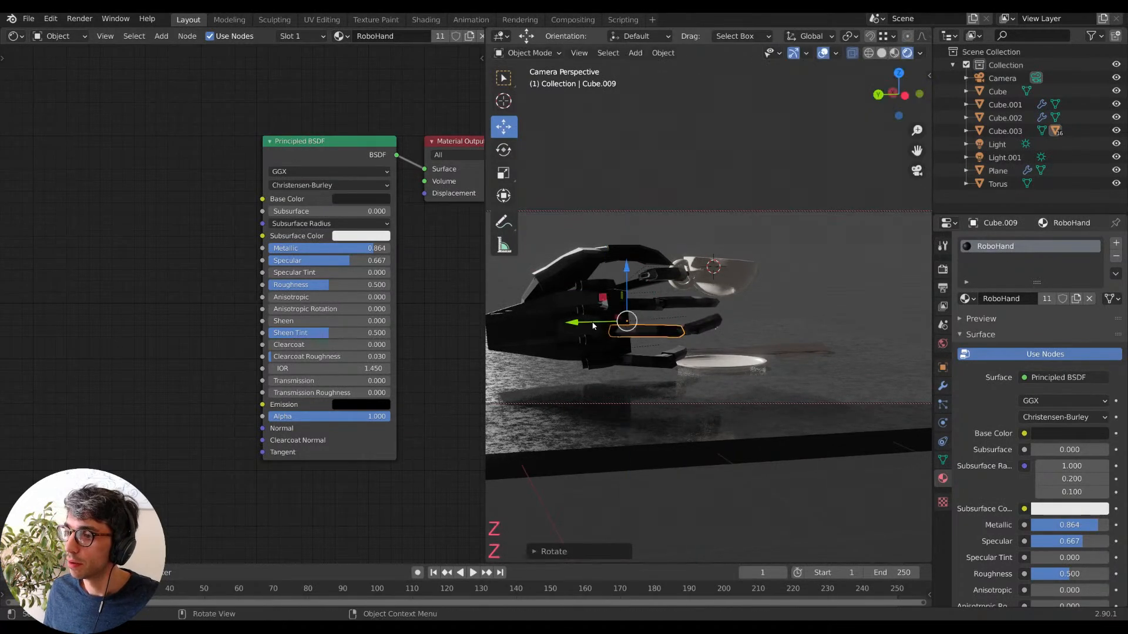
Rotate the base segment and the tip of the lowest finger around global Z.
click(643, 358)
key(r)
key(z)
click(687, 358)
click(684, 355)
key(r)
key(z)
click(682, 361)
Adjust the lowest fingertip over the saucer by moving it along Z, scaling it, and nudging it freely.
key(g)
key(z)
click(700, 363)
key(s)
click(697, 363)
key(g)
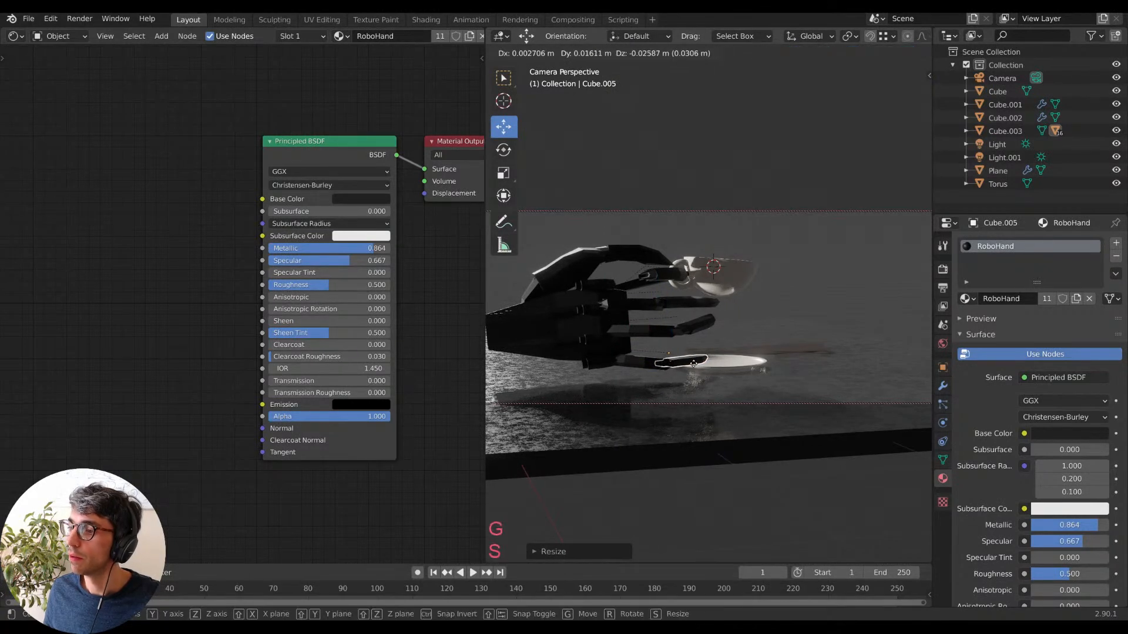
click(694, 366)
Rotate the thumb's base segment upward and bend the thumb tip toward the cup around global X.
click(632, 360)
click(592, 313)
click(582, 263)
click(617, 250)
key(r)
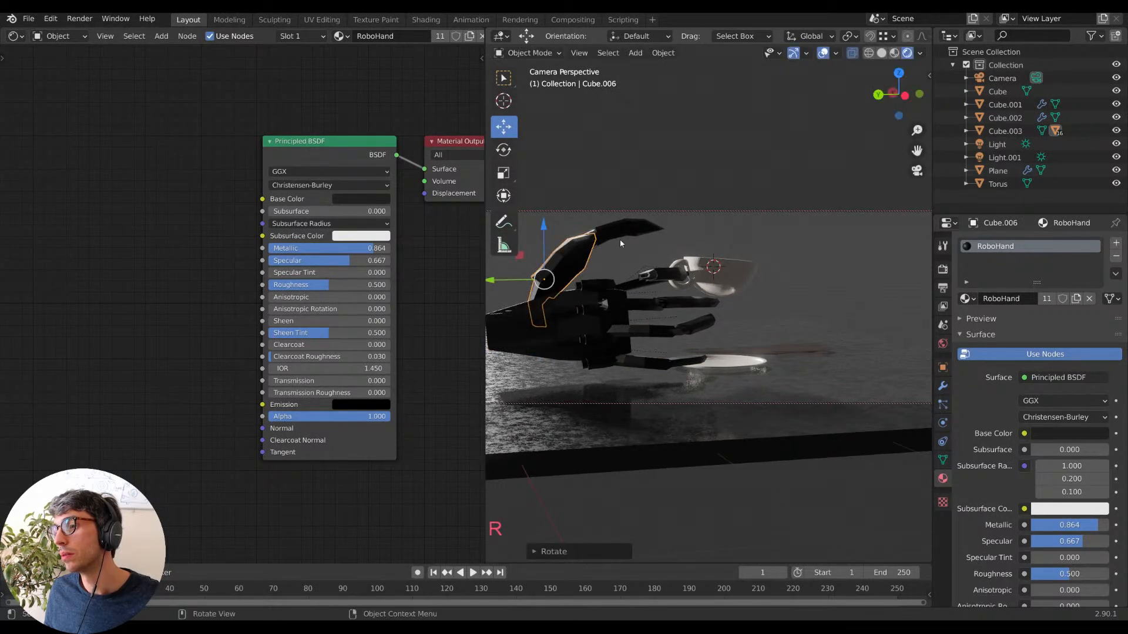
key(z)
key(Escape)
key(r)
key(x)
click(642, 257)
key(r)
key(x)
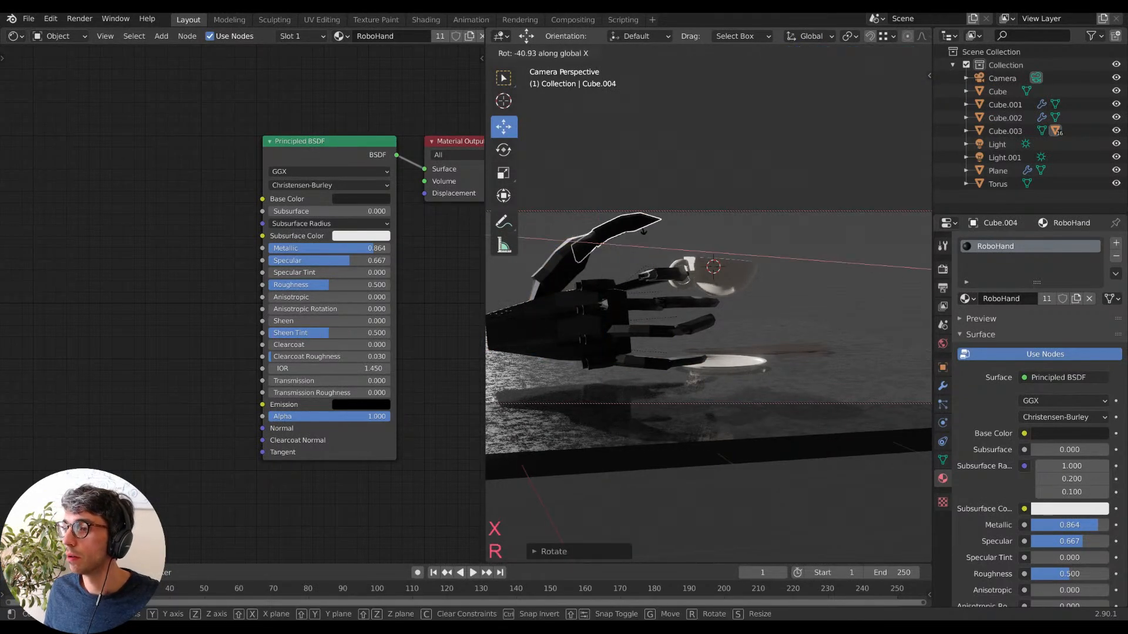
key(Escape)
key(s)
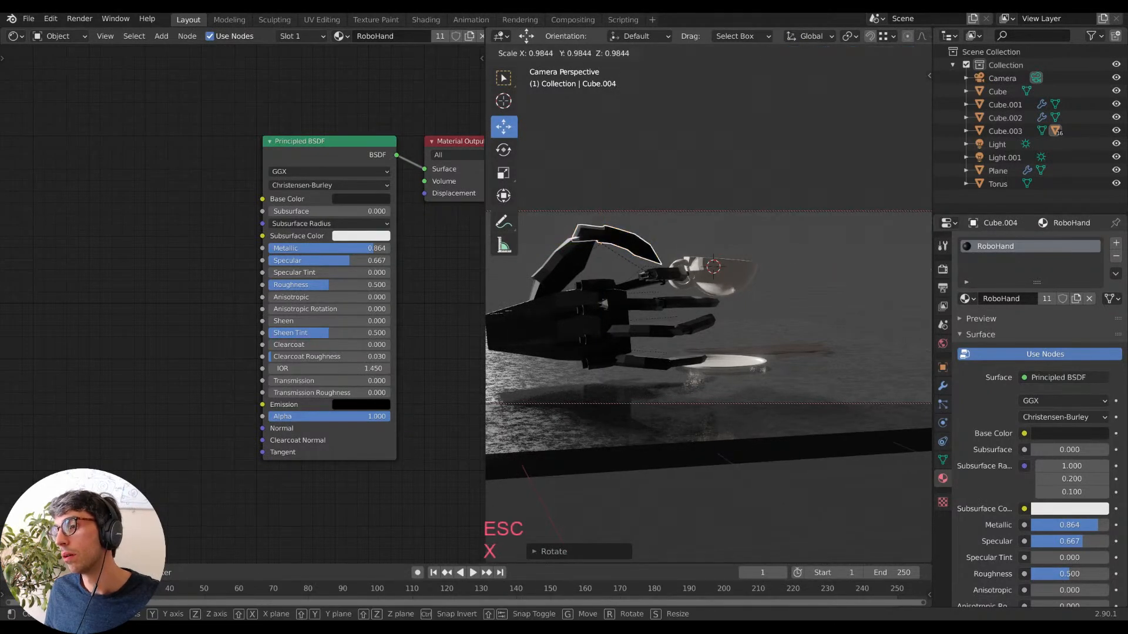
key(Escape)
Scale down the thumb from its base segment.
click(593, 281)
click(550, 263)
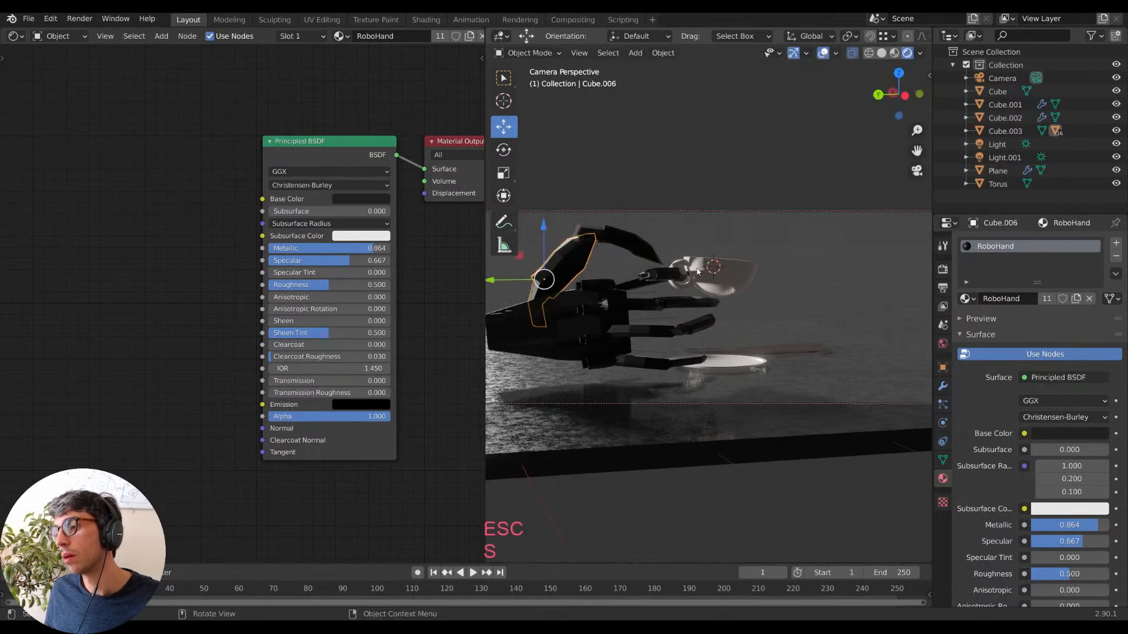
key(s)
click(652, 276)
click(621, 262)
key(r)
key(z)
key(Escape)
Rotate the thumb's base segment around global X and move it freely toward the palm.
click(552, 281)
key(r)
key(x)
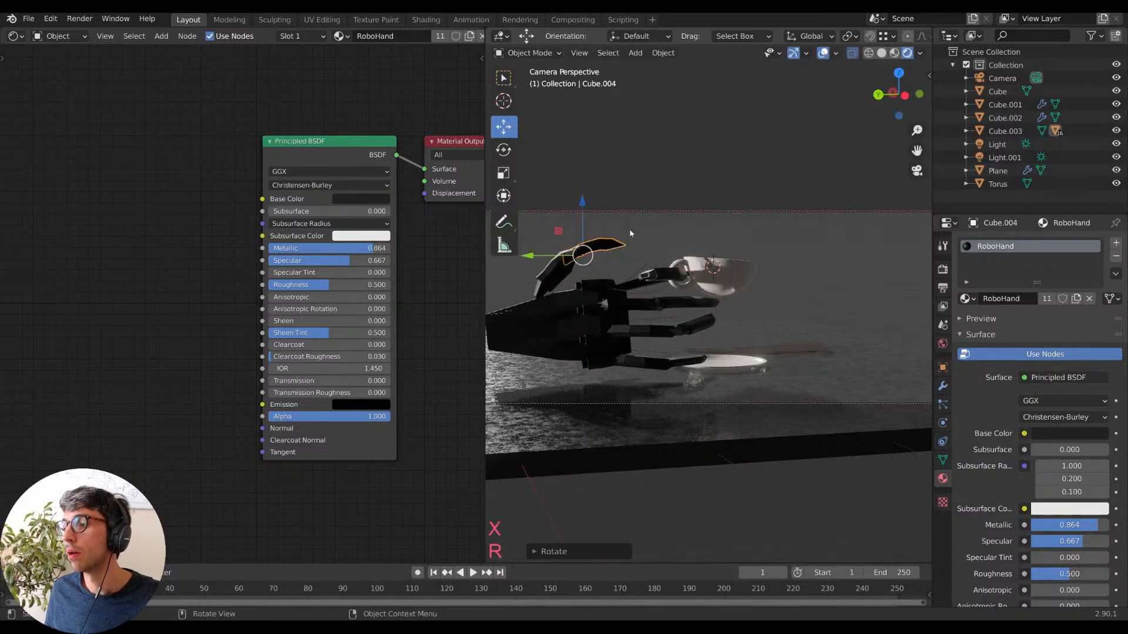
key(g)
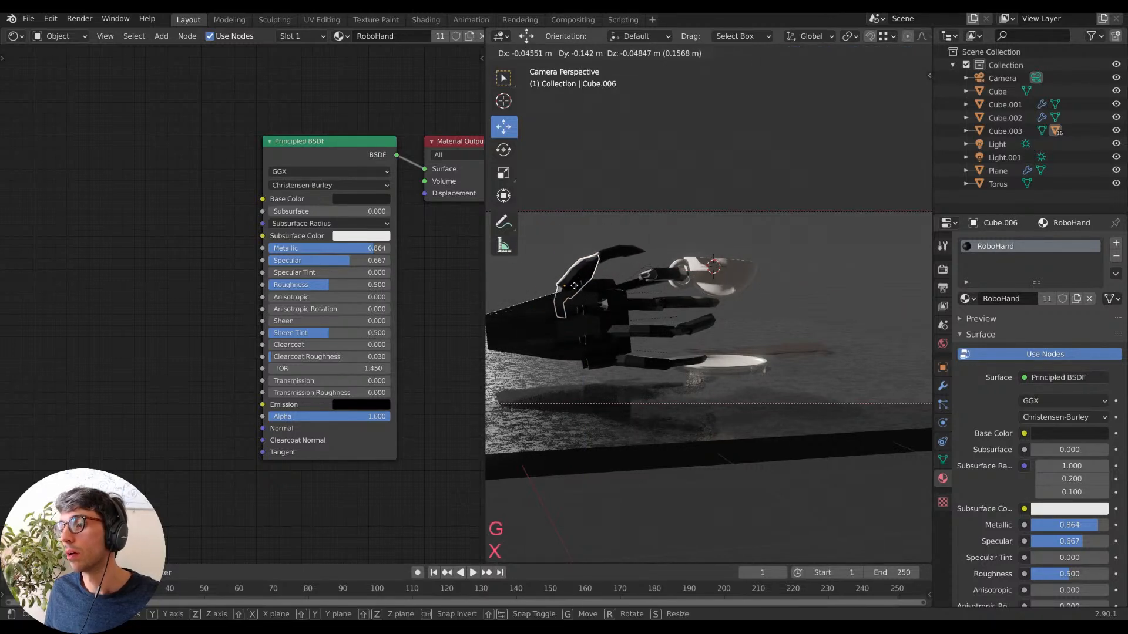
click(574, 286)
click(708, 213)
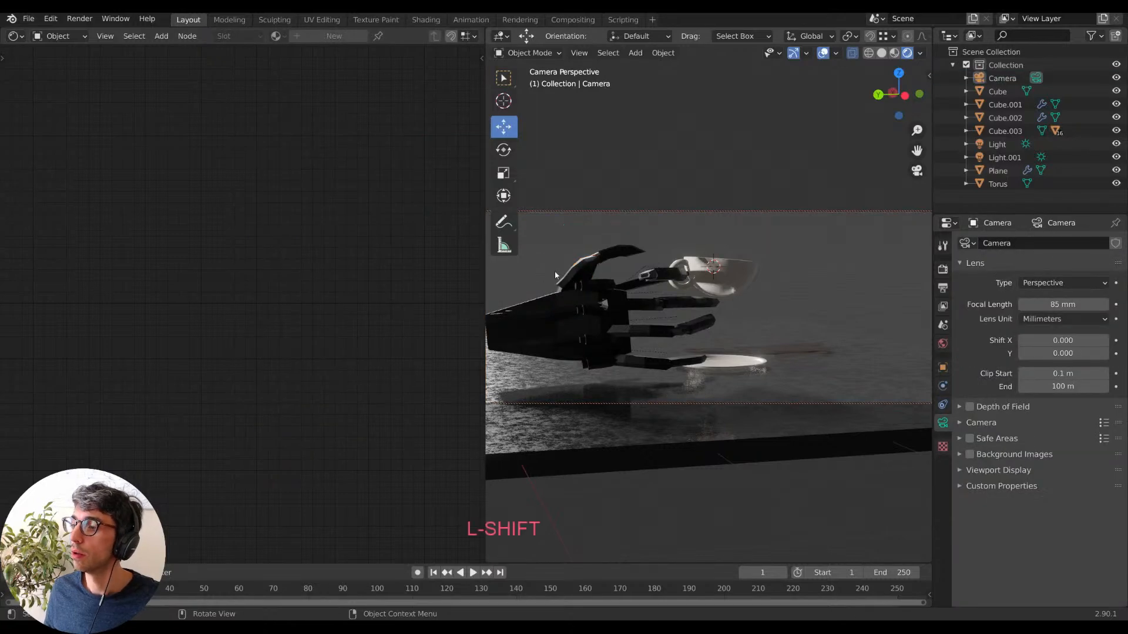
shift+click(629, 256)
key(r)
key(z)
key(Escape)
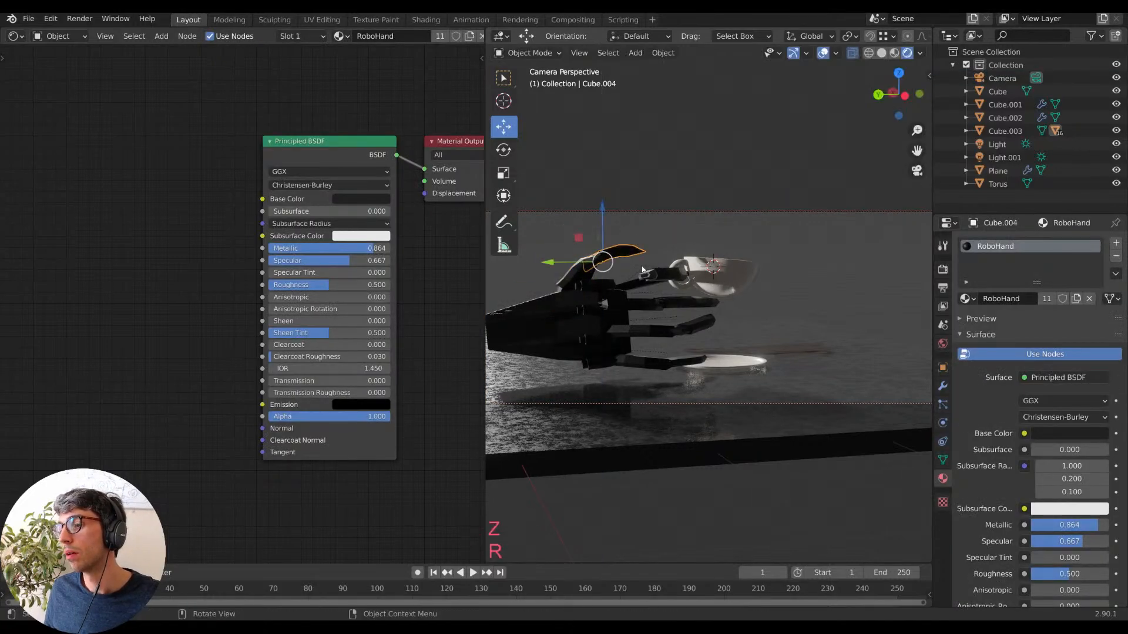
Bend the thumb tip downward around global X and shift it to meet the thumb's base segment.
key(r)
key(x)
click(699, 182)
key(g)
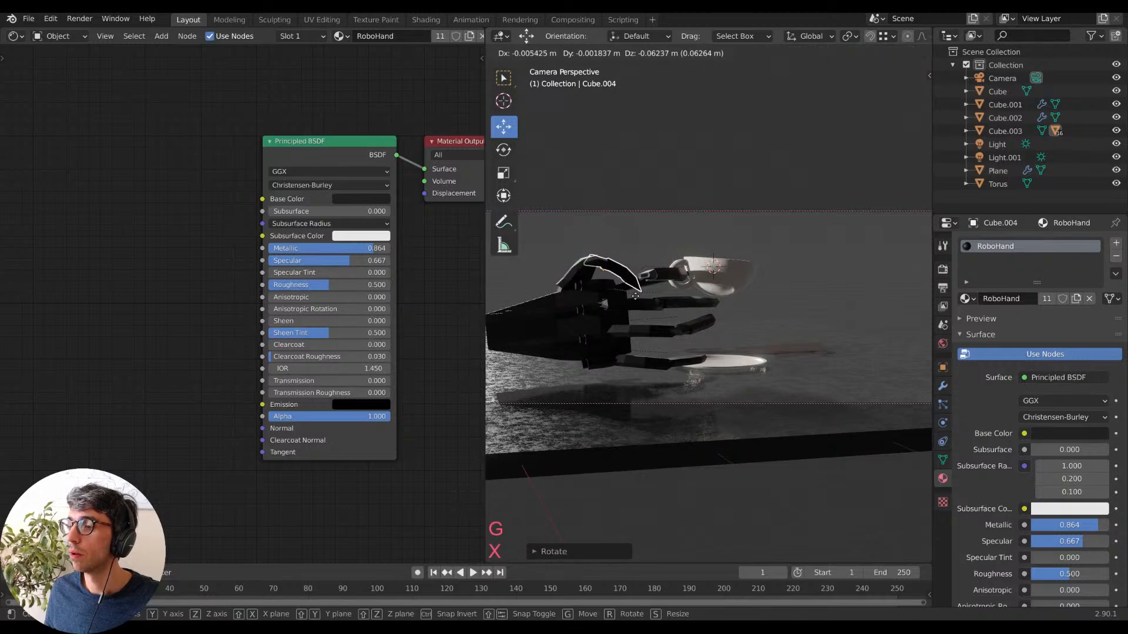
click(702, 194)
click(715, 172)
Rotate the thumb tip back upward around global X and reposition it on the thumb's base segment.
click(613, 272)
key(r)
key(x)
click(623, 254)
key(g)
click(578, 280)
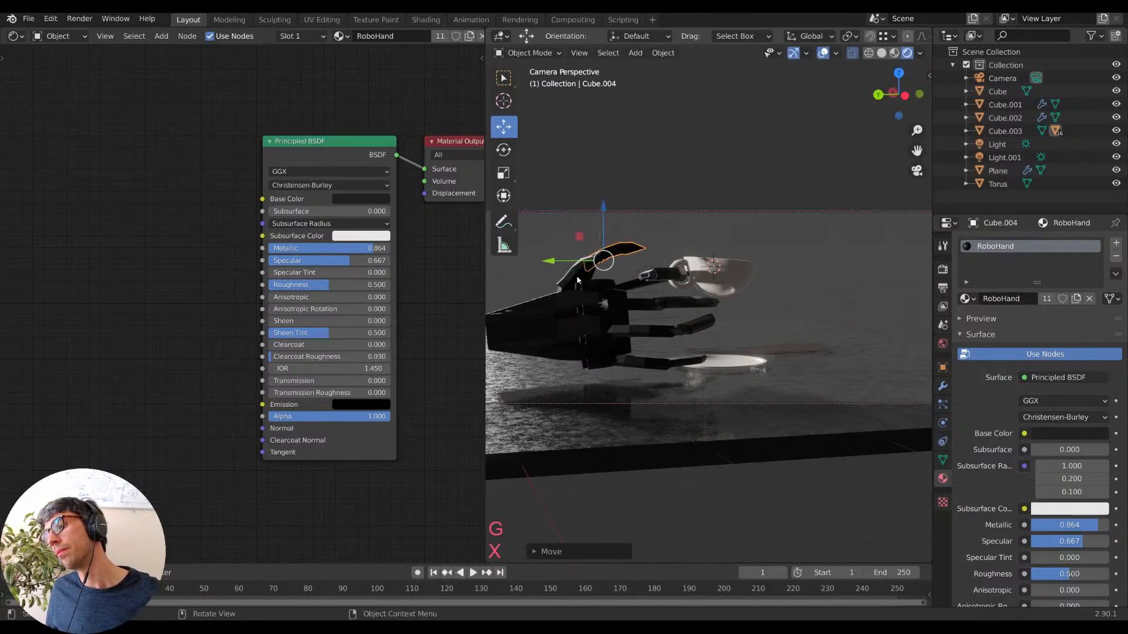
Shorten the palm mesh in Edit Mode by moving its wrist-end vertices toward the fingers, exposing the forearm rods.
click(571, 327)
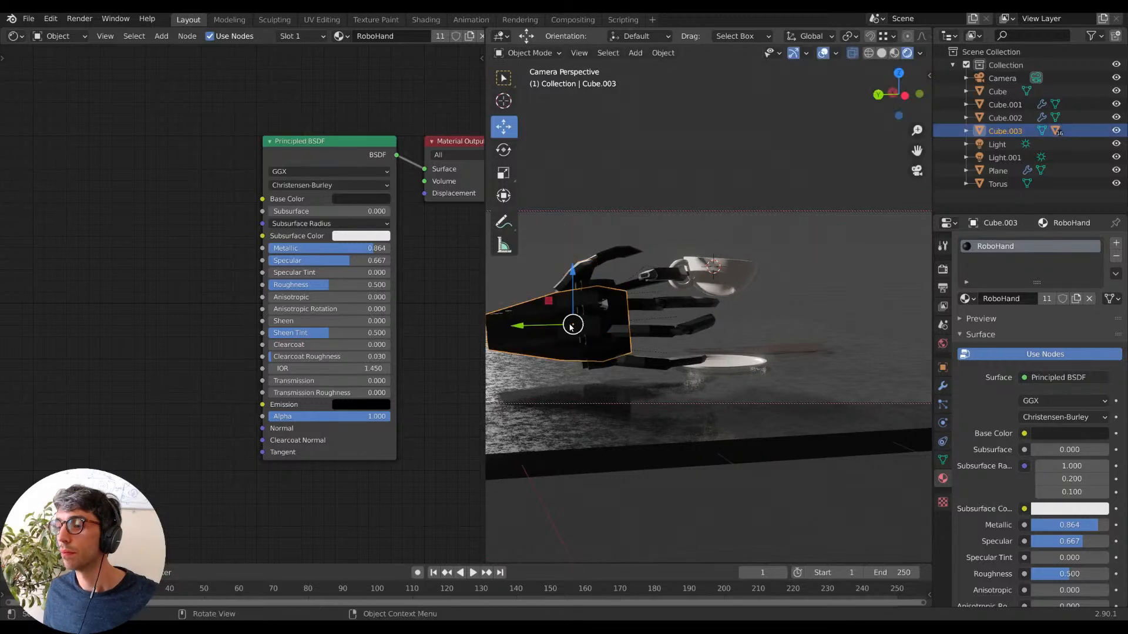
key(Tab)
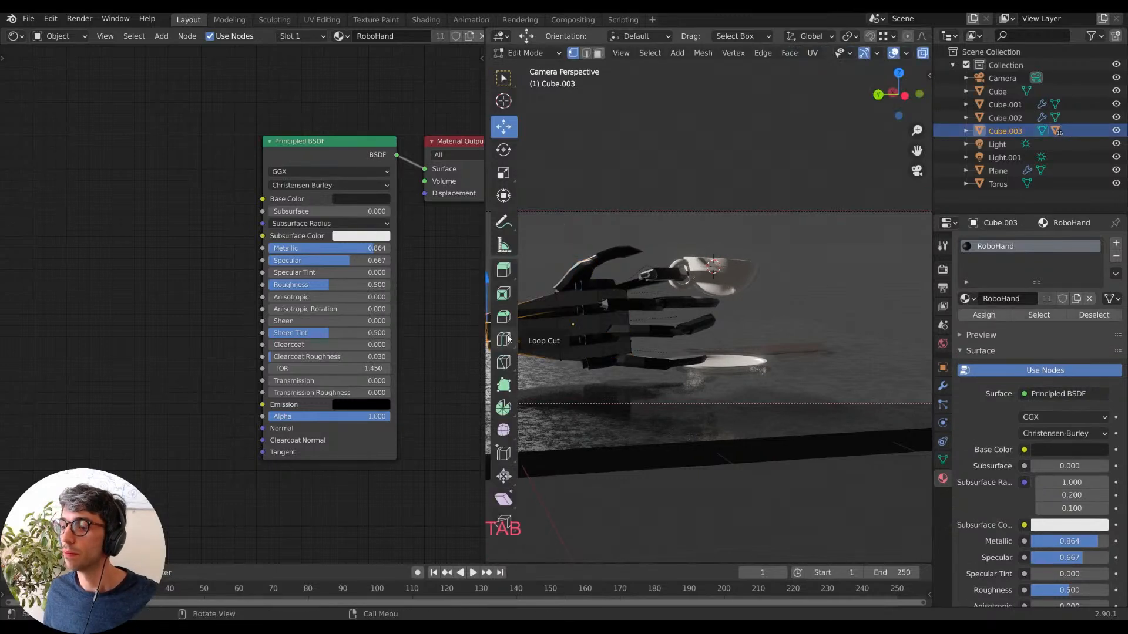
key(g)
click(706, 215)
key(Tab)
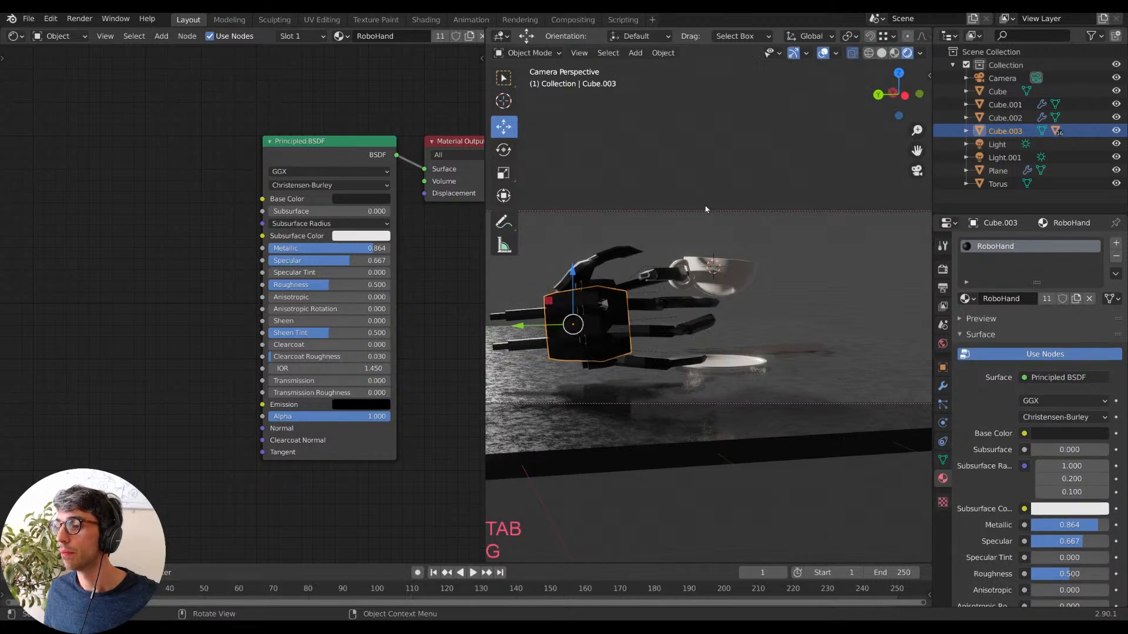
click(713, 213)
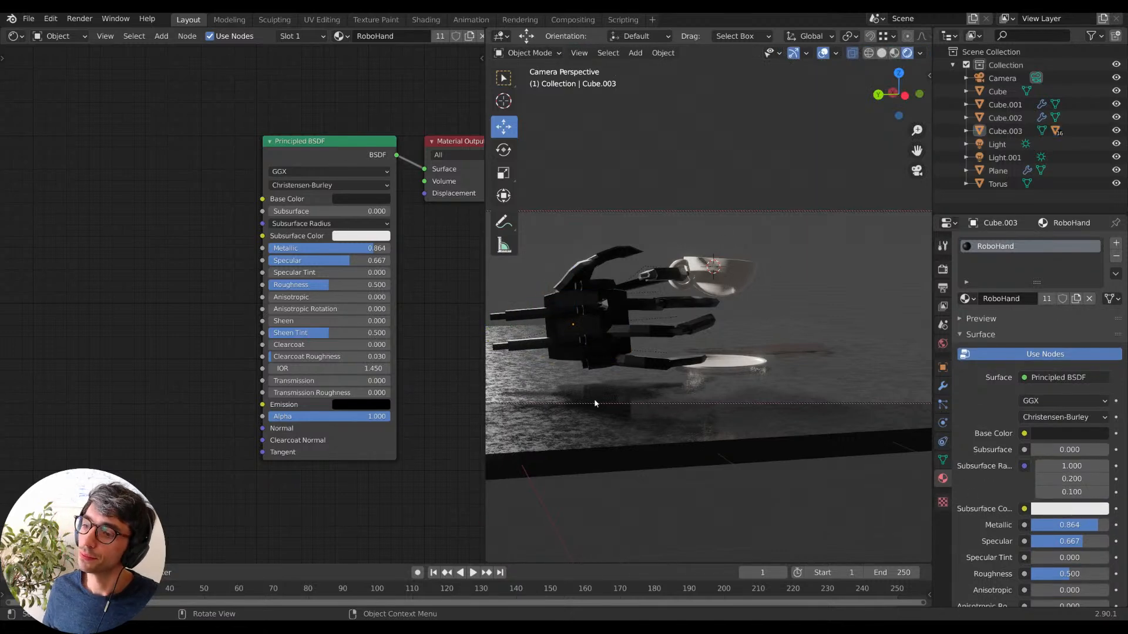
Curl the tip of the finger just below the cup-holding finger around global Z and move it back toward its base.
click(697, 303)
key(r)
key(z)
click(684, 292)
key(g)
click(670, 291)
Curl the tip of the second-lowest finger around global Z, move it back onto its base, and refine the rotation.
click(697, 324)
key(r)
key(z)
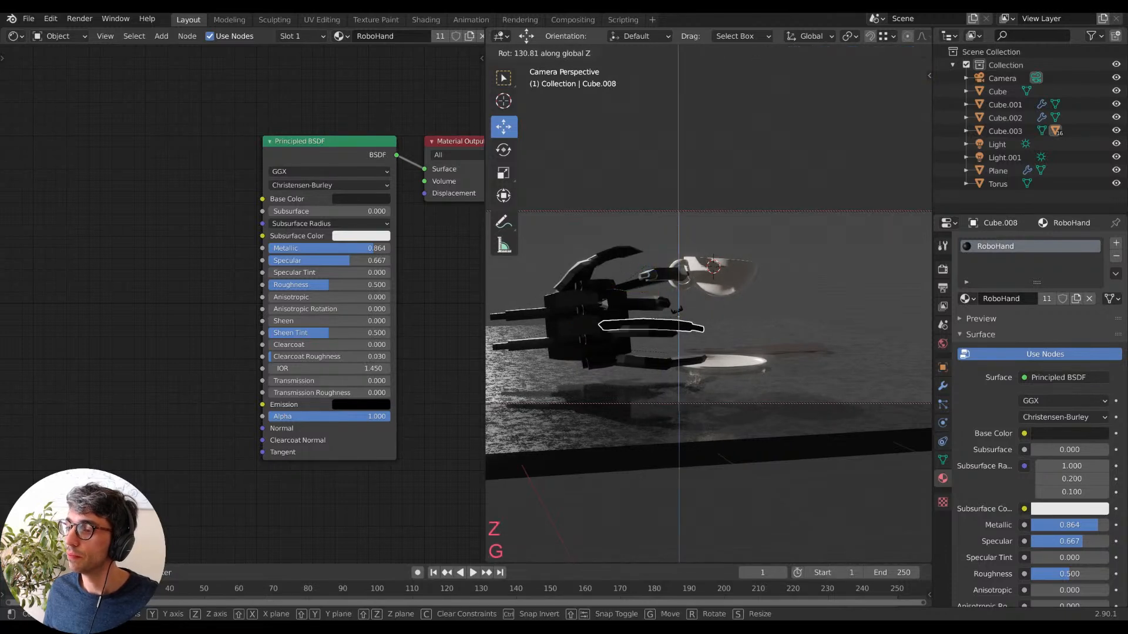
click(688, 322)
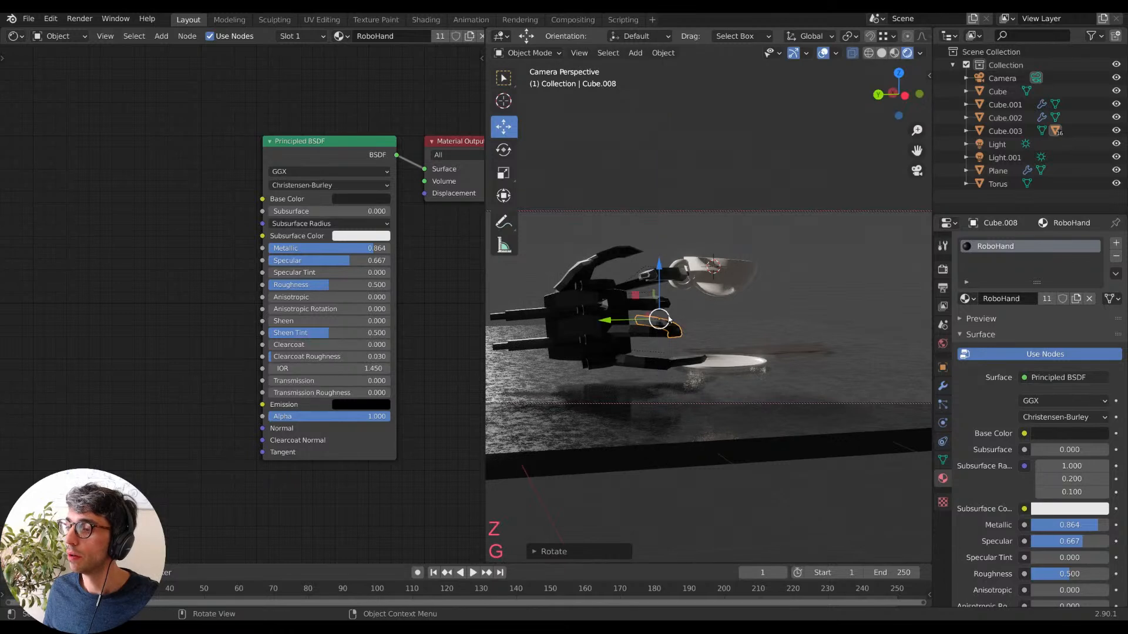
key(g)
click(660, 318)
click(665, 328)
key(r)
key(z)
click(669, 319)
Curl the lowest finger away from the saucer by rotating its tip and base segments around global Z.
click(681, 365)
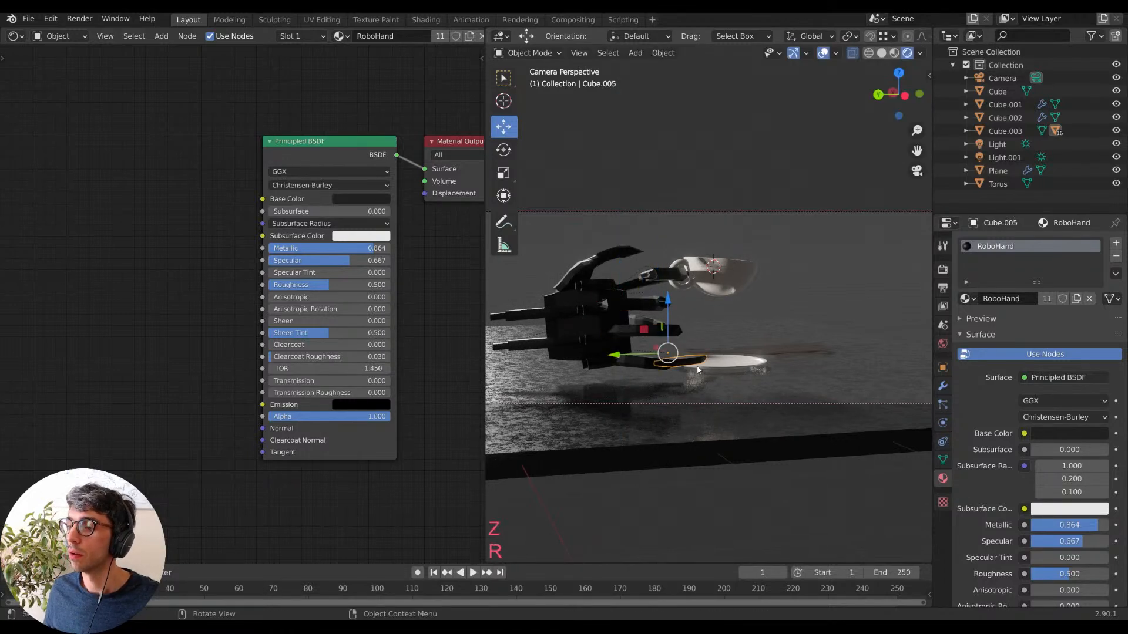
key(r)
key(z)
click(685, 376)
click(664, 361)
key(r)
key(z)
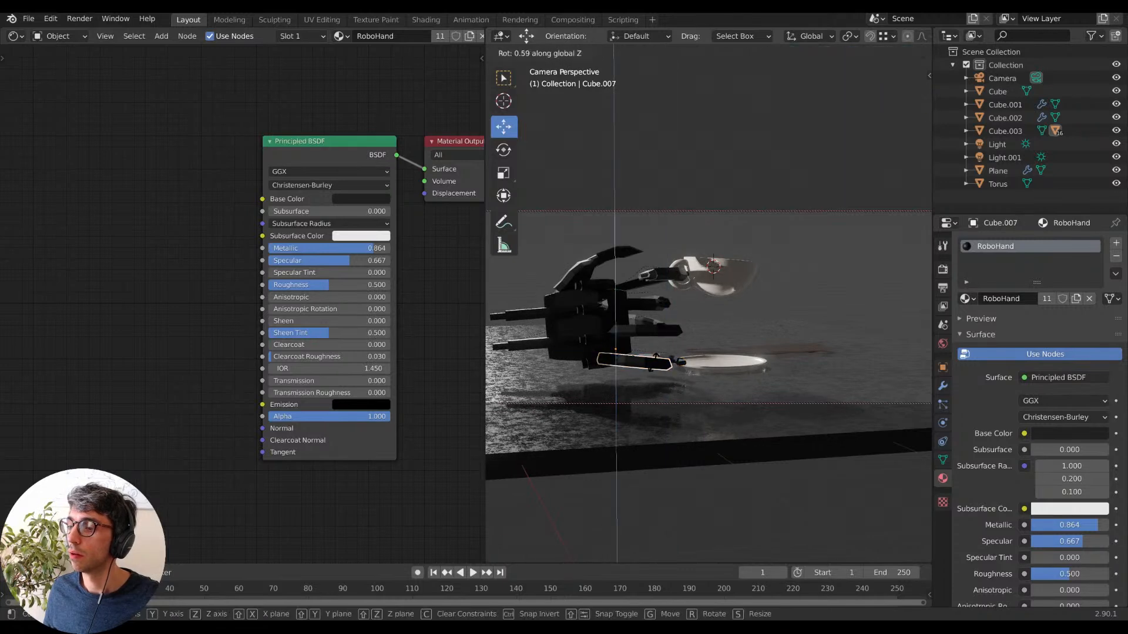
click(654, 334)
key(r)
key(z)
click(654, 334)
key(r)
key(z)
click(659, 327)
Rotate the second-lowest finger's base around global Z, shift it toward the palm, and rotate the finger above it around global Z.
click(661, 329)
key(r)
key(z)
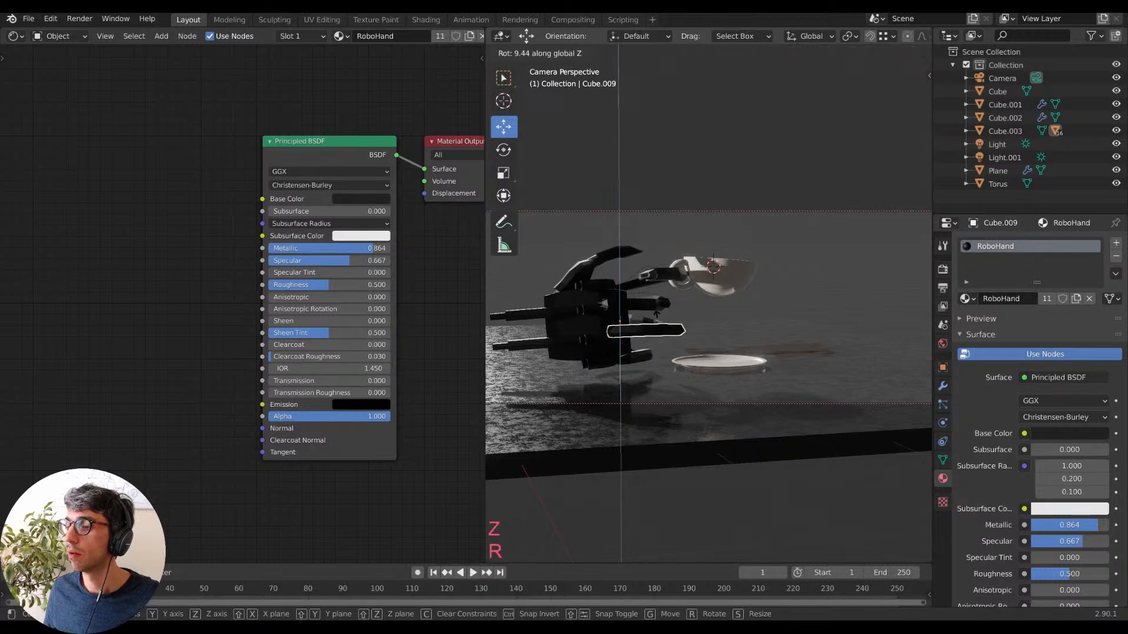
click(654, 311)
key(g)
click(640, 313)
click(648, 308)
key(r)
key(z)
Move the lowest finger's base segment up into line with the other curled fingers.
key(g)
key(z)
click(640, 358)
click(639, 357)
key(g)
click(641, 354)
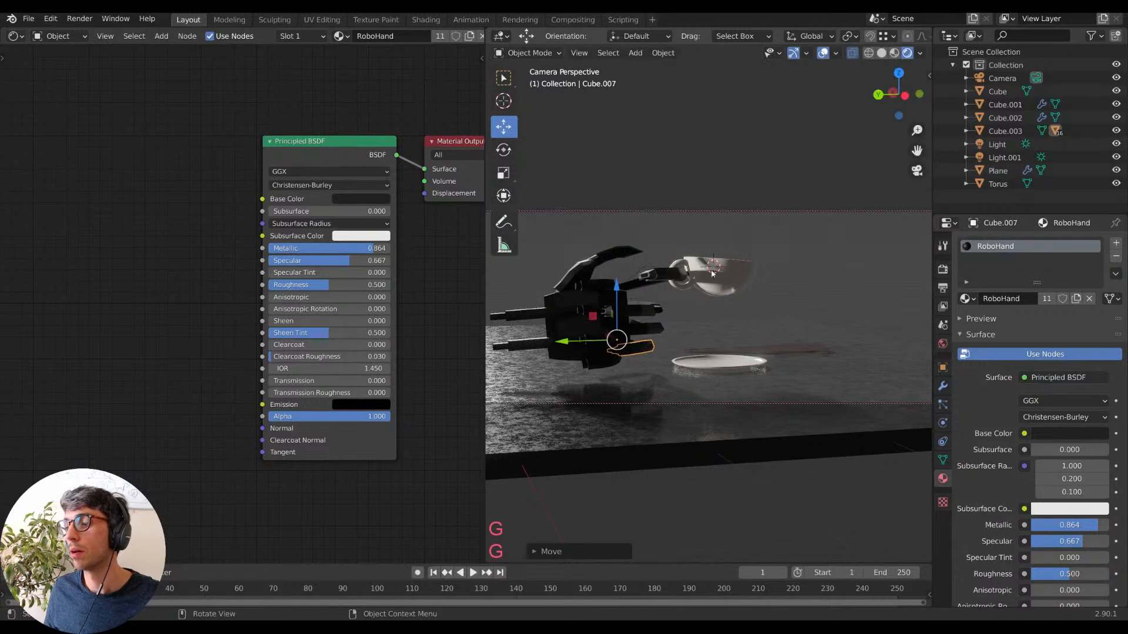
click(645, 286)
key(r)
key(z)
right_click(724, 324)
key(Escape)
click(727, 345)
click(798, 249)
click(657, 287)
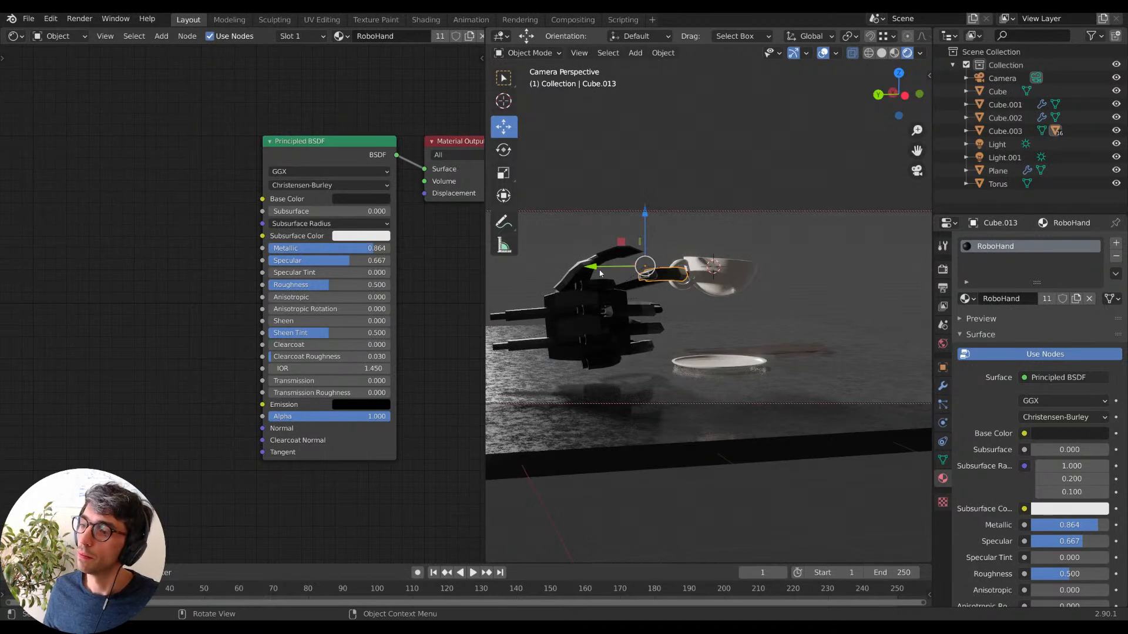
Rotate the thumb's base segment around global Z and X to fold the thumb down over the palm.
click(605, 269)
key(r)
key(z)
click(645, 282)
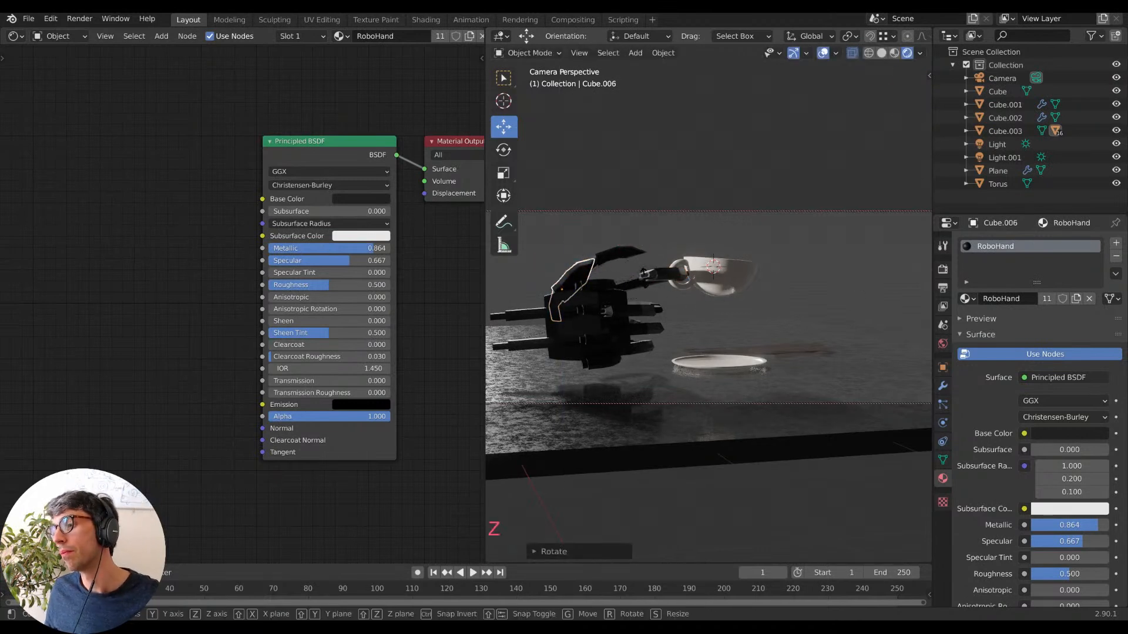
key(r)
key(z)
key(x)
click(636, 271)
click(628, 269)
key(r)
key(z)
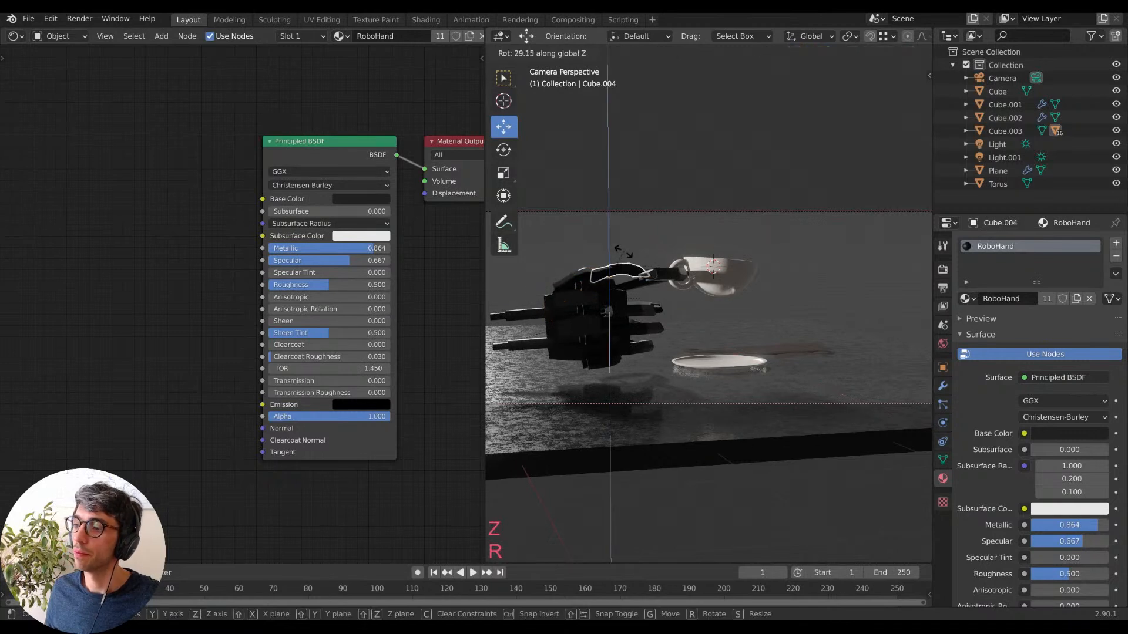
key(Escape)
key(shift)
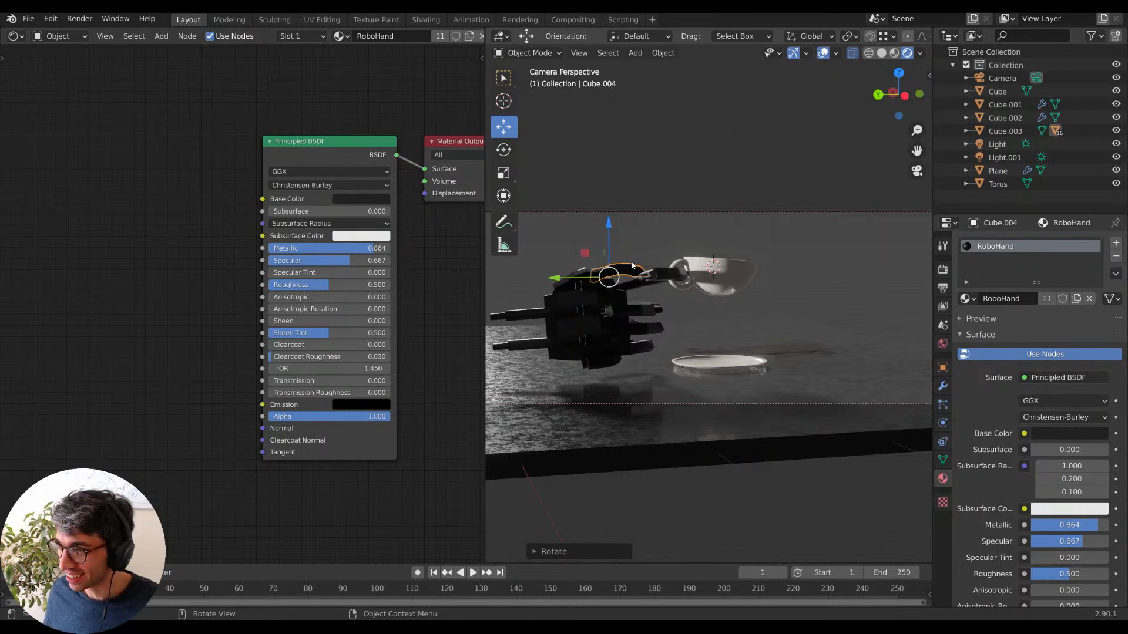
Bend the thumb tip down around global X, move it against the top of the palm, and adjust it with a free rotation.
key(r)
key(x)
click(666, 209)
key(g)
click(657, 217)
click(657, 212)
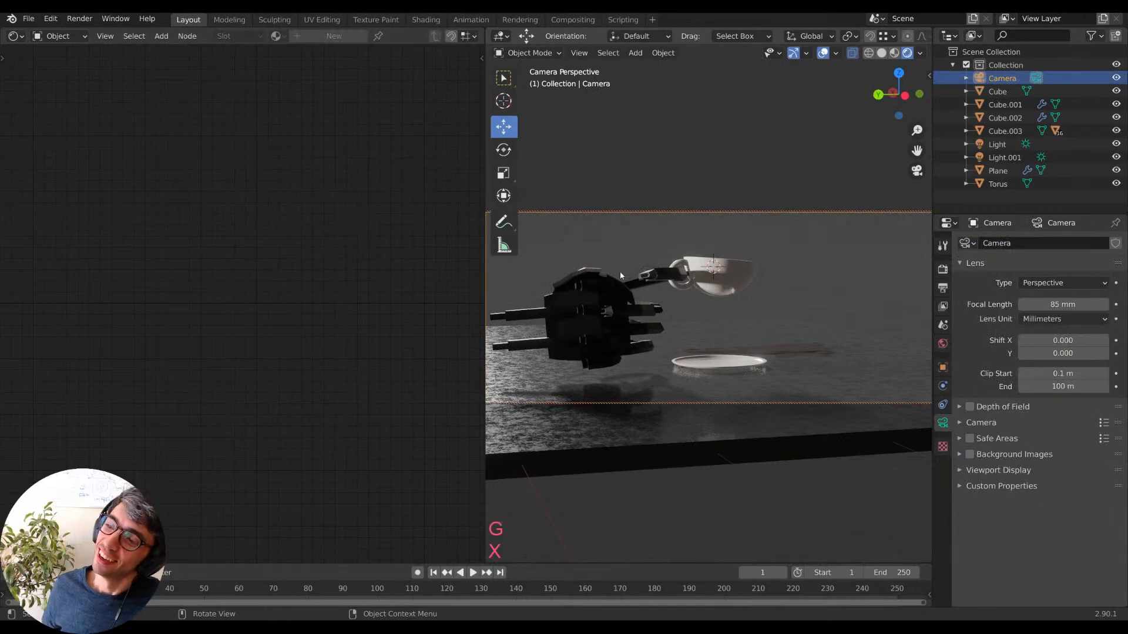
click(619, 282)
click(601, 282)
key(r)
click(608, 285)
click(622, 288)
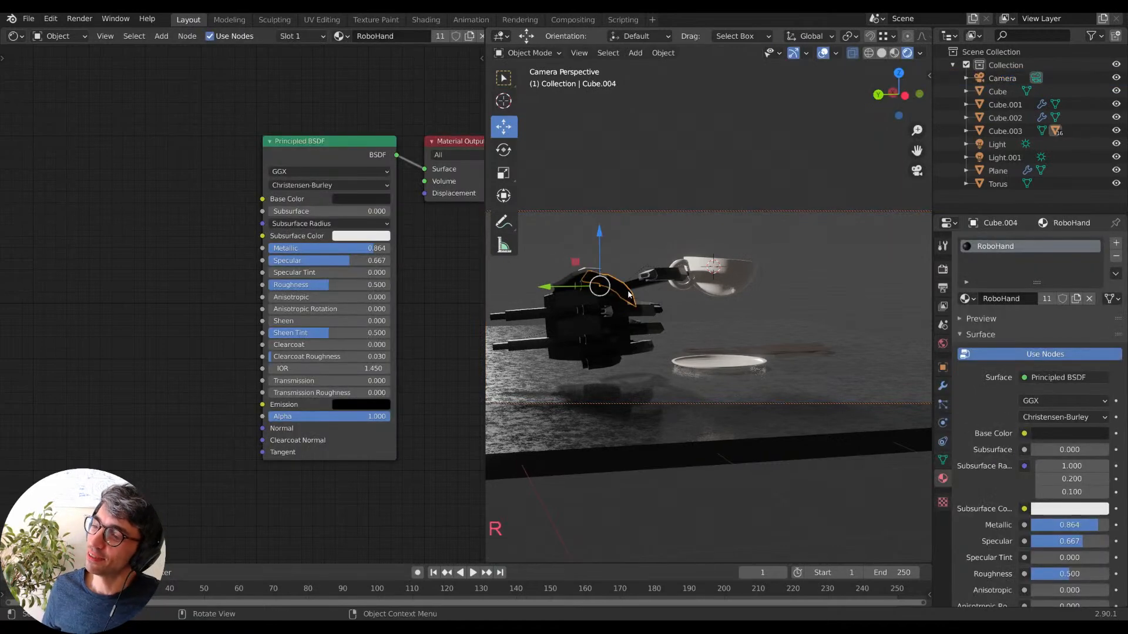
key(r)
key(z)
key(Escape)
key(g)
key(x)
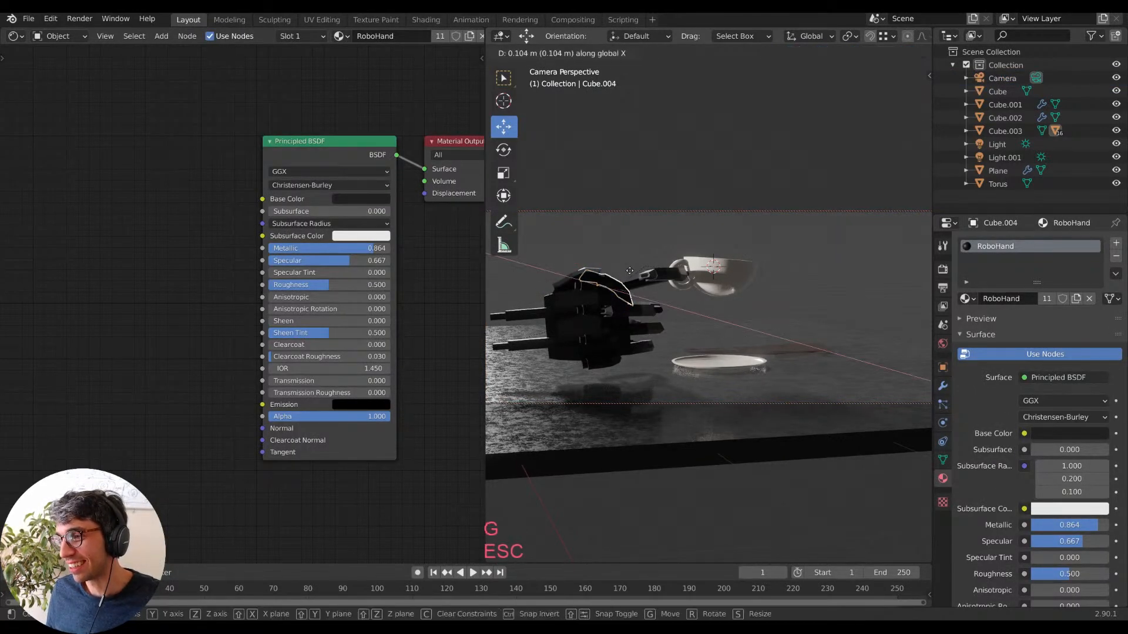
key(Escape)
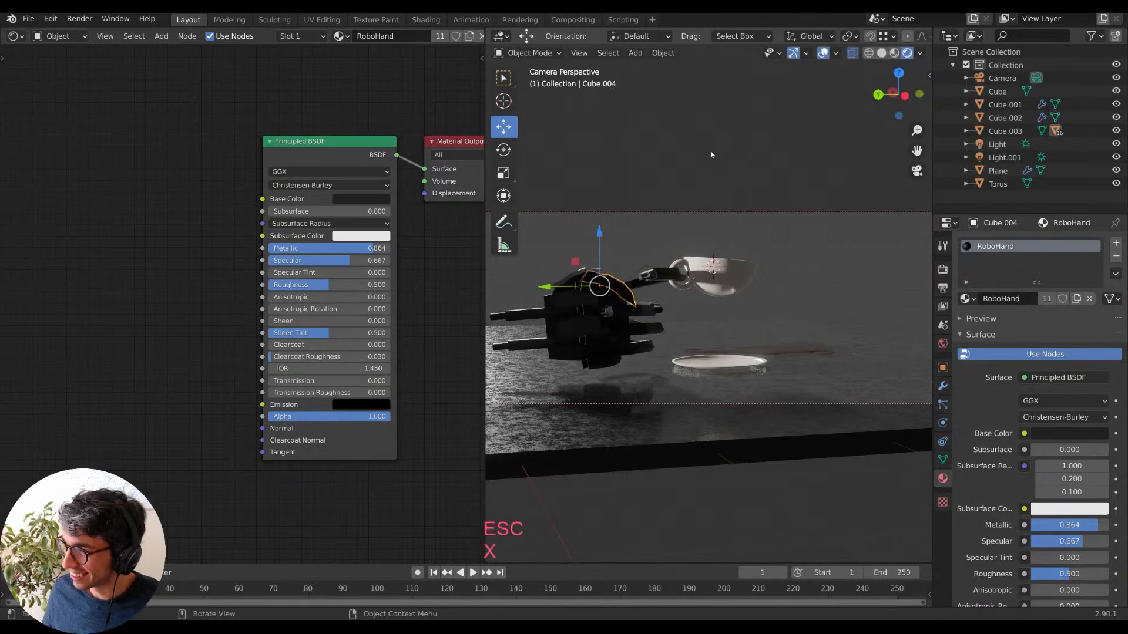
Examine the hand, cup and saucer from several camera angles, including a close view of the cup handle.
click(667, 273)
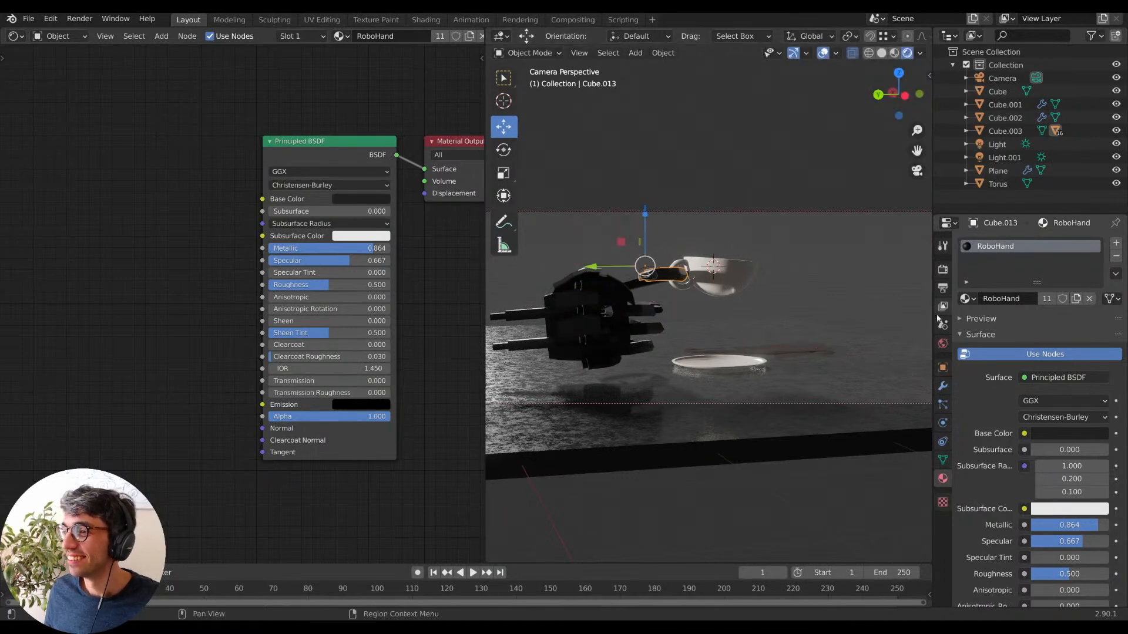
middle_drag(733, 229, 767, 373)
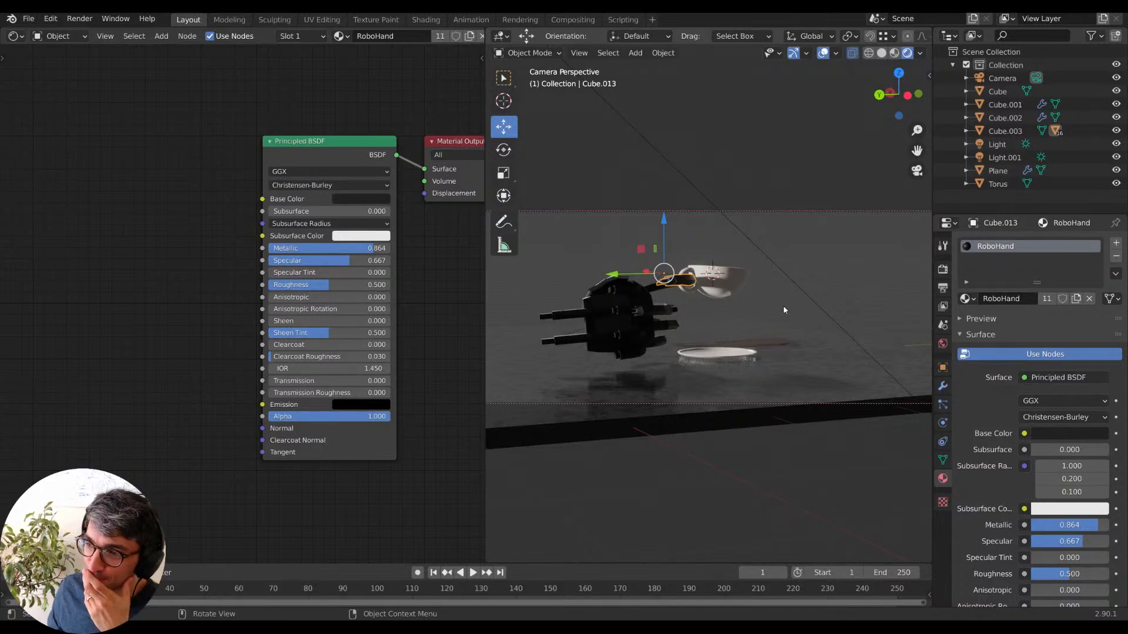
click(727, 206)
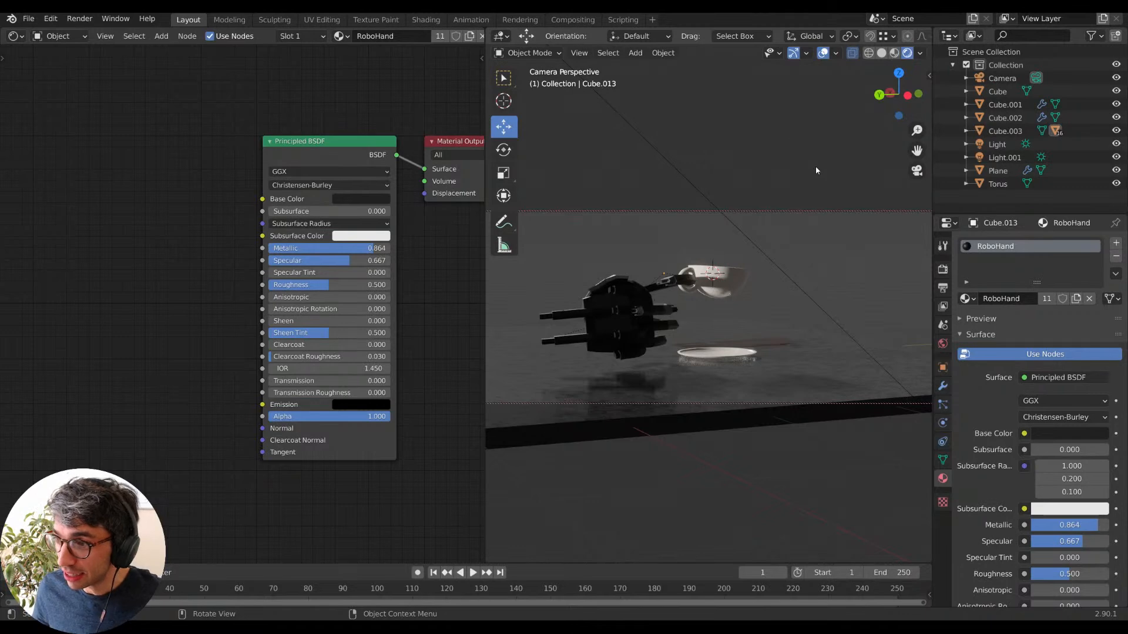
middle_drag(782, 139, 731, 180)
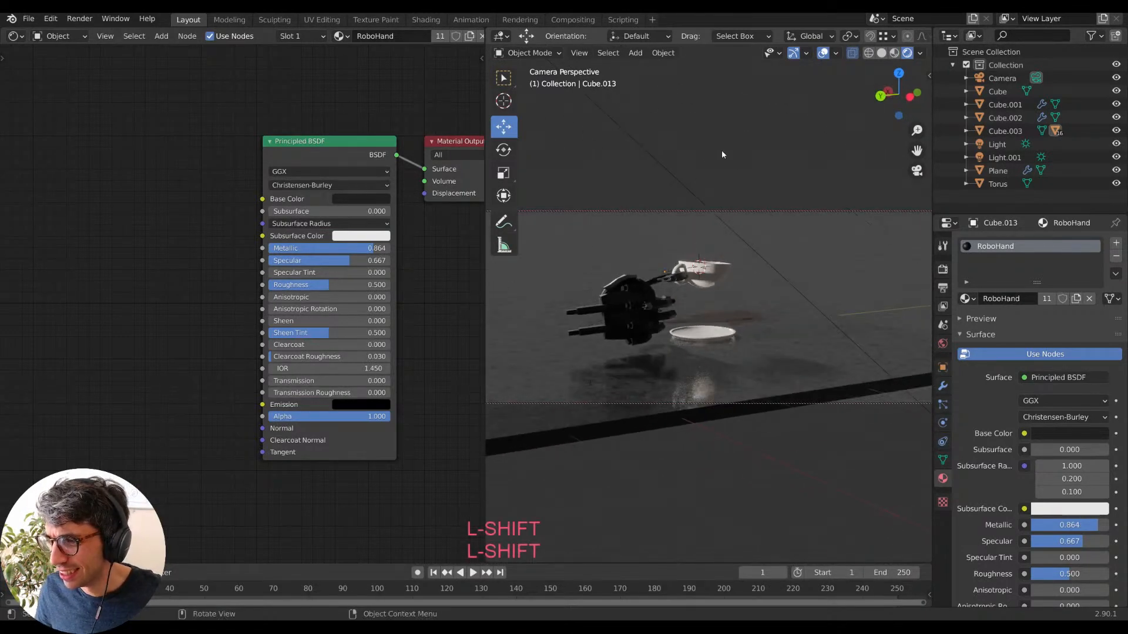
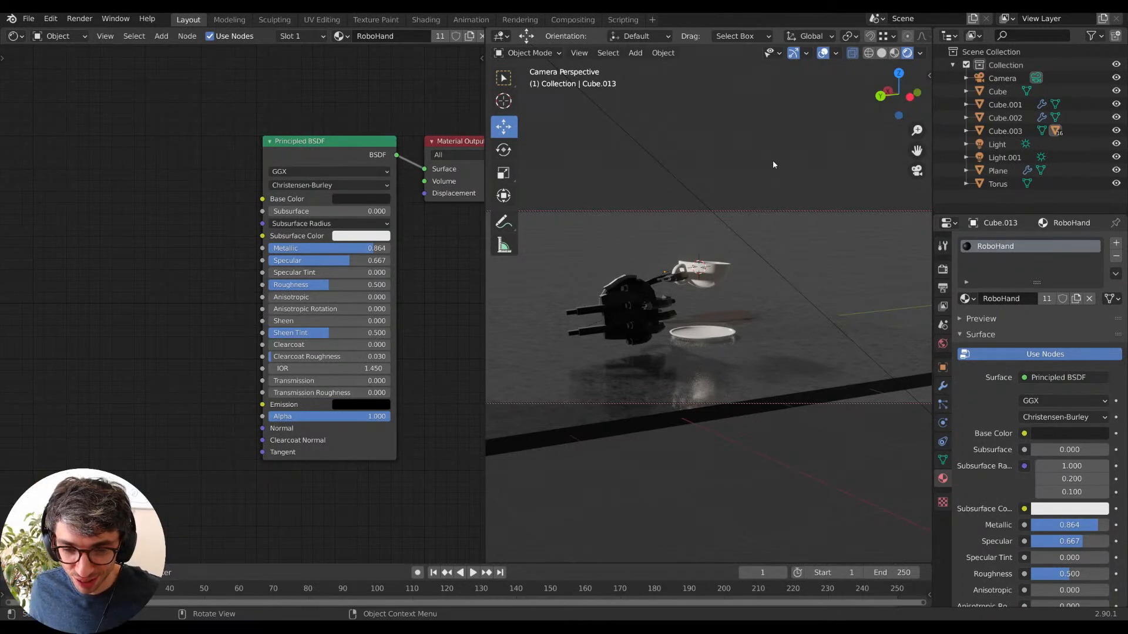
middle_drag(763, 200, 809, 278)
scroll(794, 292, up, 2)
scroll(792, 295, up, 2)
scroll(841, 298, down, 3)
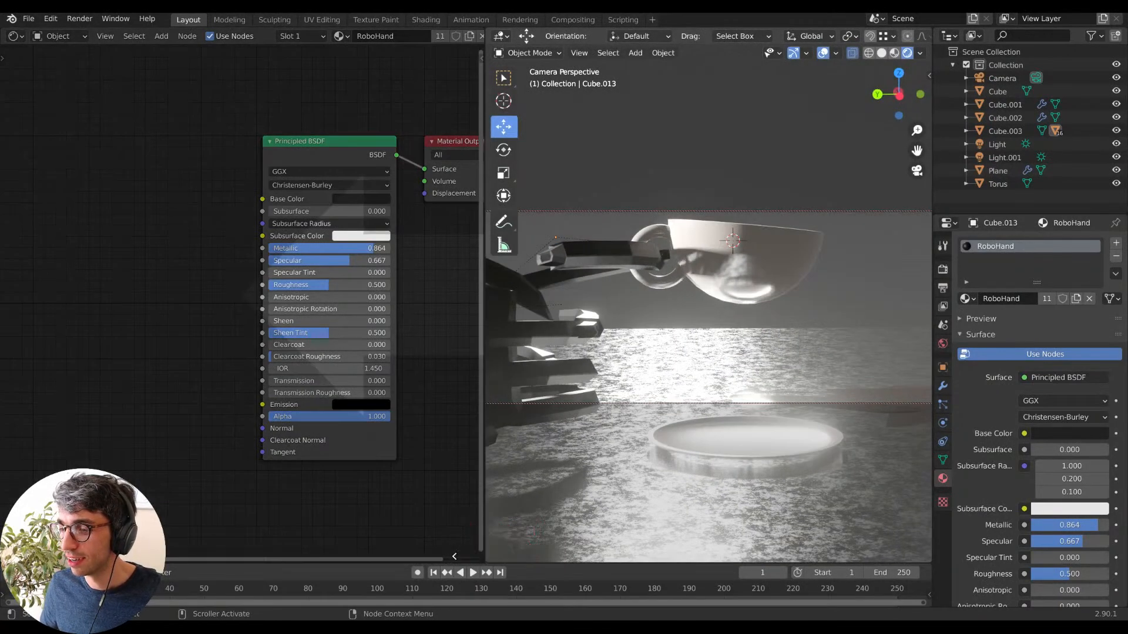
Maximize the 3D viewport and move the finger segment at the cup handle freely.
key(ctrl+space)
shift+middle_drag(480, 293, 517, 281)
click(198, 288)
click(239, 278)
middle_drag(270, 292, 480, 293)
key(r)
key(Escape)
click(418, 357)
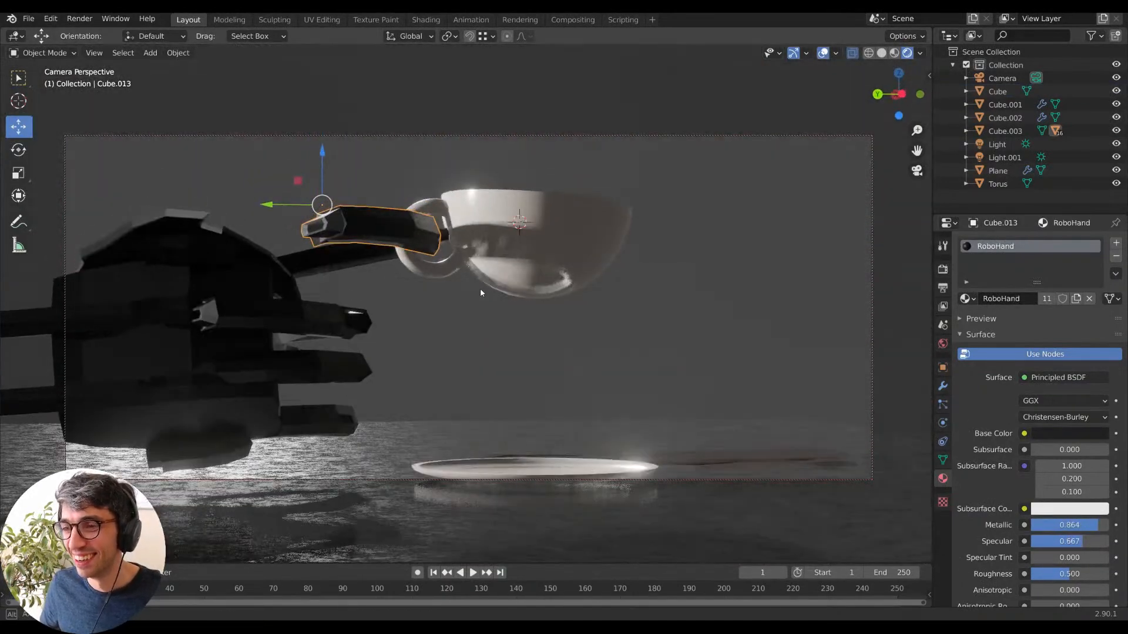
key(g)
click(387, 292)
Adjust the finger segment beside the cup handle by rotating it around global Z and moving it along Z.
middle_drag(386, 292, 379, 314)
key(r)
key(z)
click(333, 360)
middle_drag(332, 361, 415, 319)
key(g)
key(z)
click(384, 263)
key(r)
key(z)
click(414, 288)
Rotate the adjoining segment of the cup-holding finger around global Z and nudge it freely toward the handle.
click(384, 356)
key(r)
key(z)
click(367, 376)
key(g)
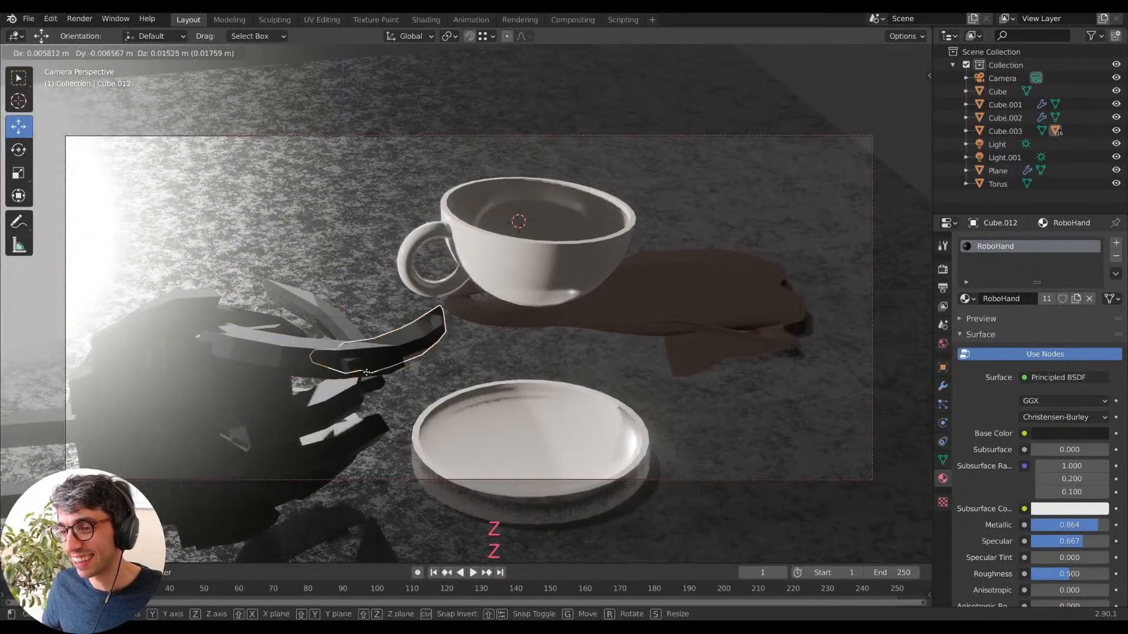
click(366, 372)
Rotate the Cube.013 segment of the cup-holding finger around global X.
click(277, 366)
click(276, 382)
middle_drag(276, 382, 459, 351)
click(301, 312)
key(r)
key(x)
click(433, 286)
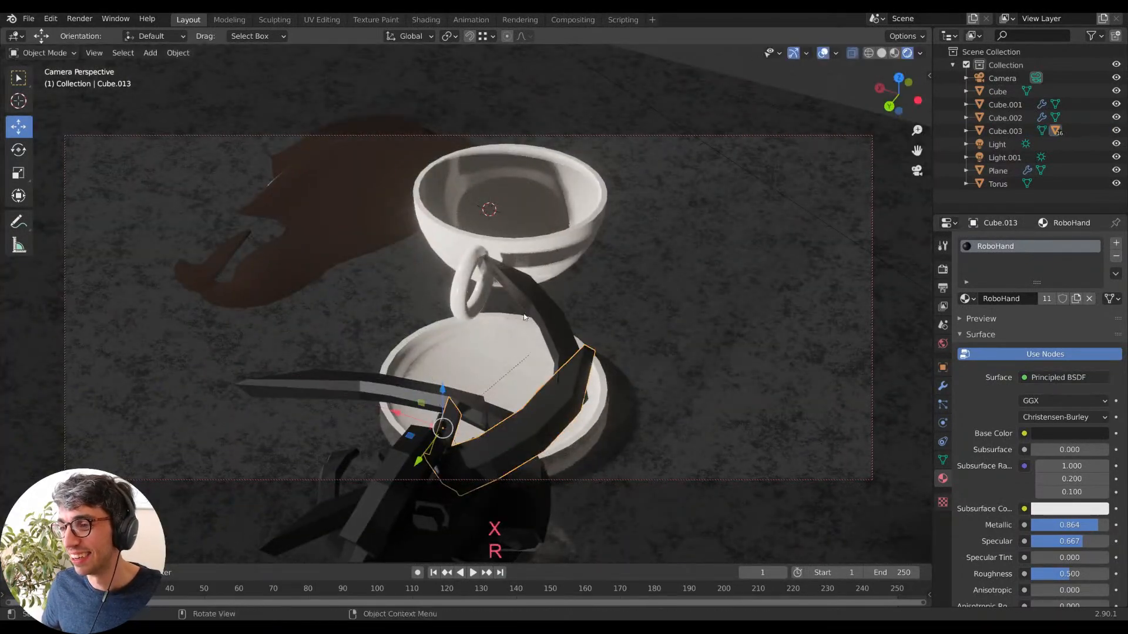
Rotate the Cube.013 segment of the cup-holding finger around global Z, and fine-tune its angle around global X.
middle_drag(433, 286, 449, 312)
key(r)
key(z)
click(587, 320)
middle_drag(587, 320, 508, 264)
key(r)
key(x)
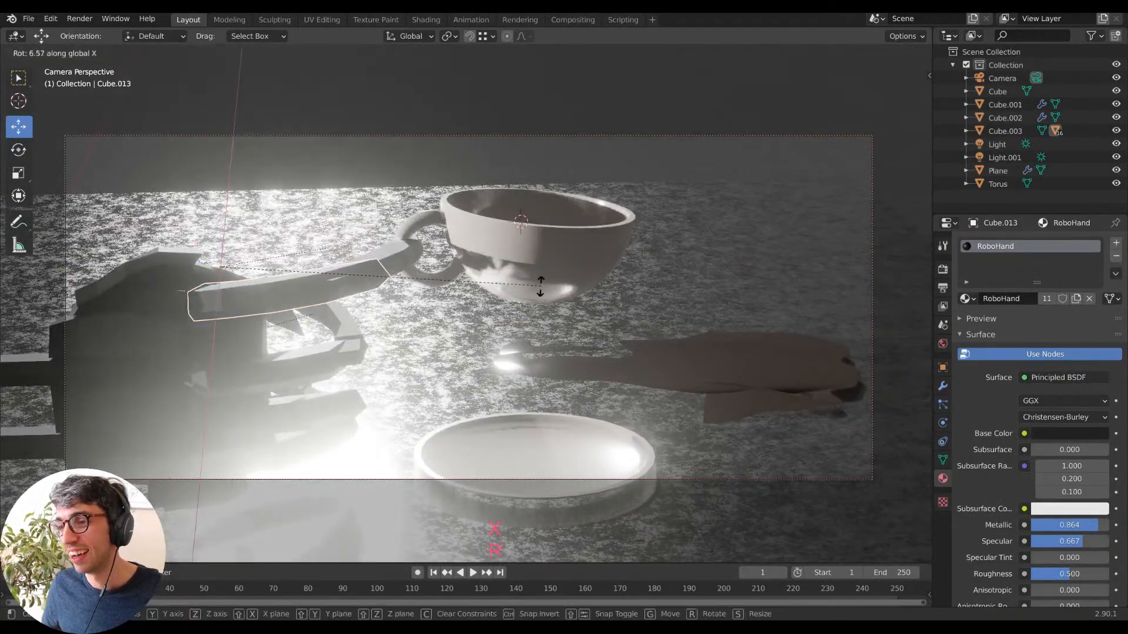
click(521, 288)
key(r)
key(x)
click(510, 287)
Rotate the fingertip segment at the cup handle freely.
click(416, 265)
key(r)
click(423, 262)
key(shift+r)
middle_drag(480, 329, 392, 321)
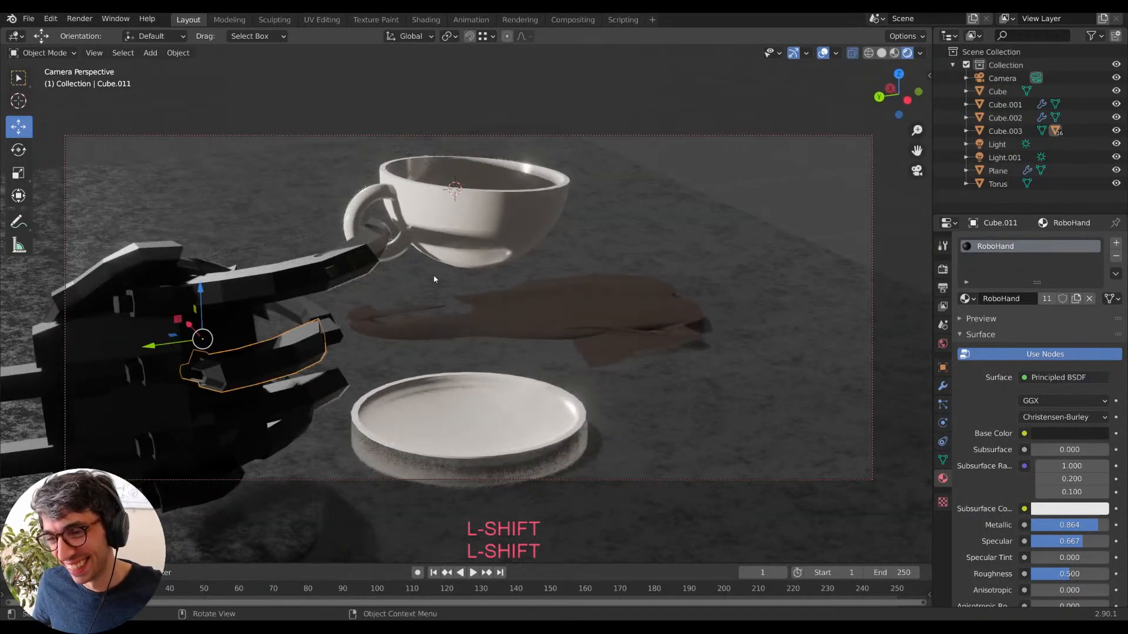
Move the Cube.010 segment of the finger below the cup-holding one freely.
click(320, 311)
key(g)
key(z)
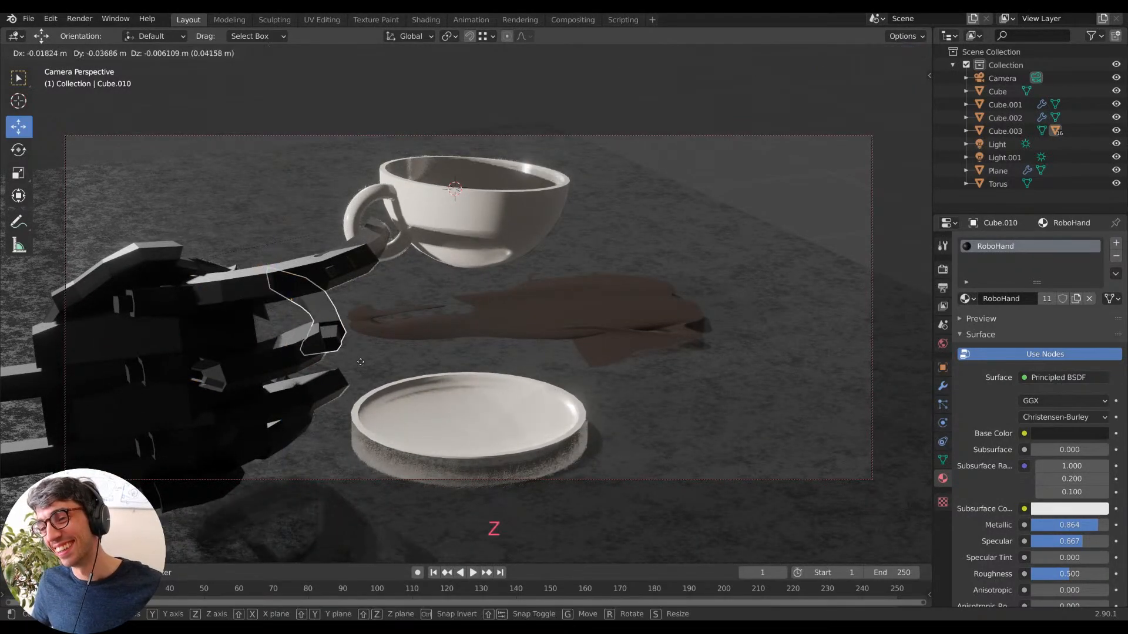
click(431, 353)
middle_drag(431, 353, 371, 315)
Rotate the Cube.008 finger segment around global Z.
click(302, 340)
middle_drag(302, 340, 412, 279)
click(376, 300)
key(r)
key(z)
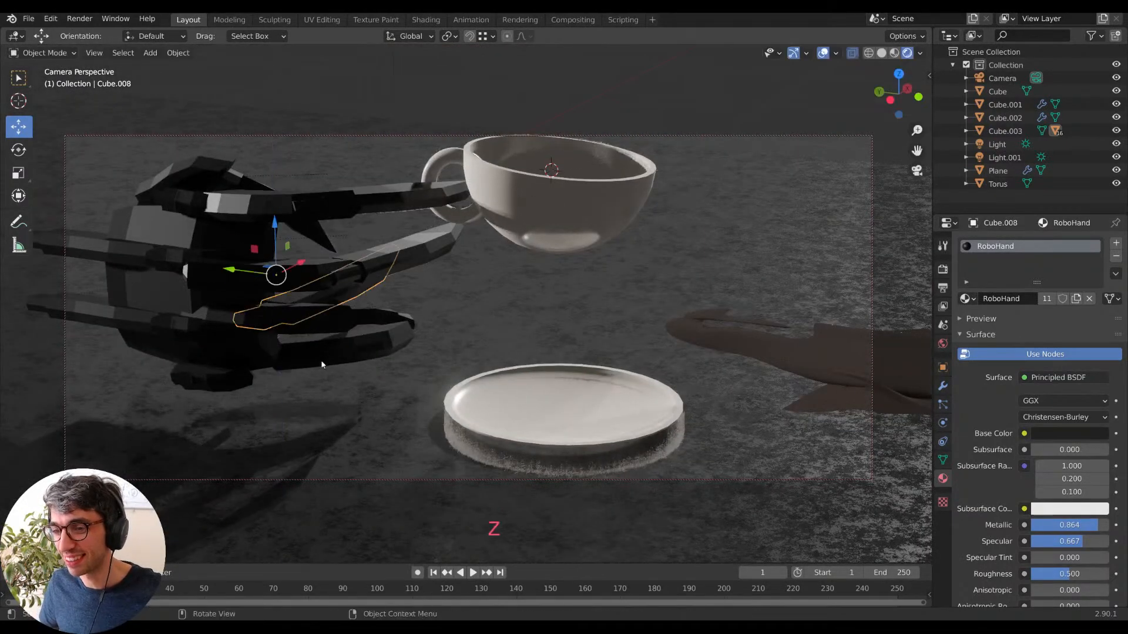
Reposition a segment of the lower curled fingers with free moves and a rotation around global Y.
click(367, 338)
middle_drag(388, 322, 415, 292)
key(g)
click(489, 293)
middle_drag(488, 292, 409, 365)
key(g)
click(476, 292)
key(r)
key(y)
click(473, 307)
key(g)
click(479, 311)
Rotate another lower finger segment around global Z and nudge it freely into place.
click(423, 323)
mouse_move(426, 323)
middle_down()
mouse_move(521, 289)
mouse_move(498, 308)
mouse_move(413, 316)
middle_up()
click(549, 317)
key(r)
key(z)
click(533, 338)
key(g)
click(527, 340)
middle_drag(528, 340, 304, 238)
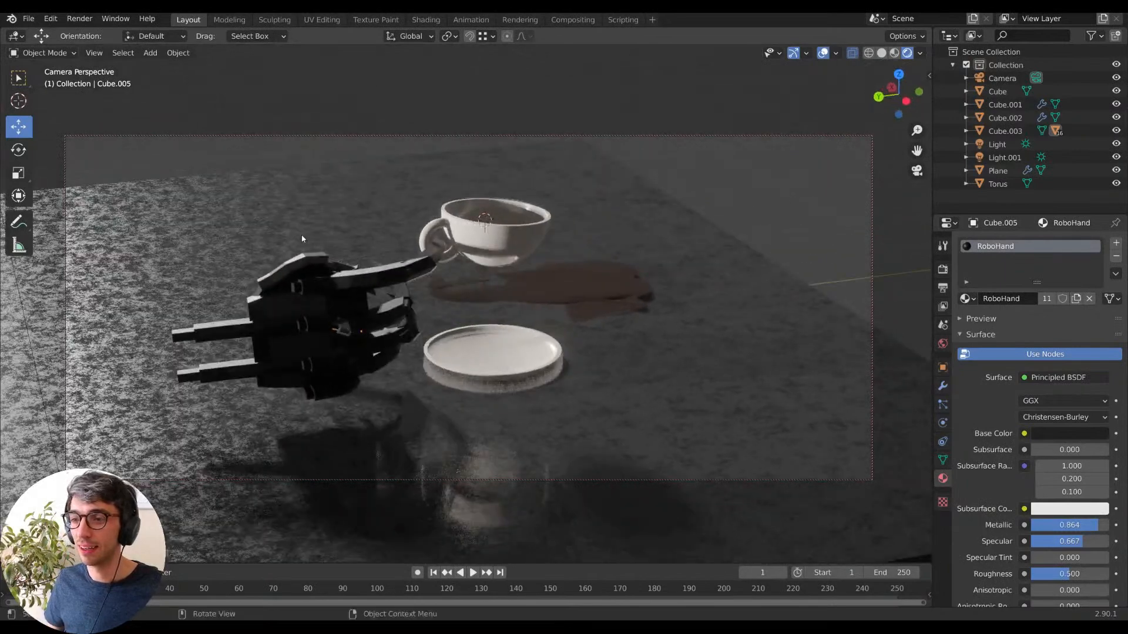
Rotate the thumb's Cube.006 segment about -19 degrees around global X.
key(r)
key(x)
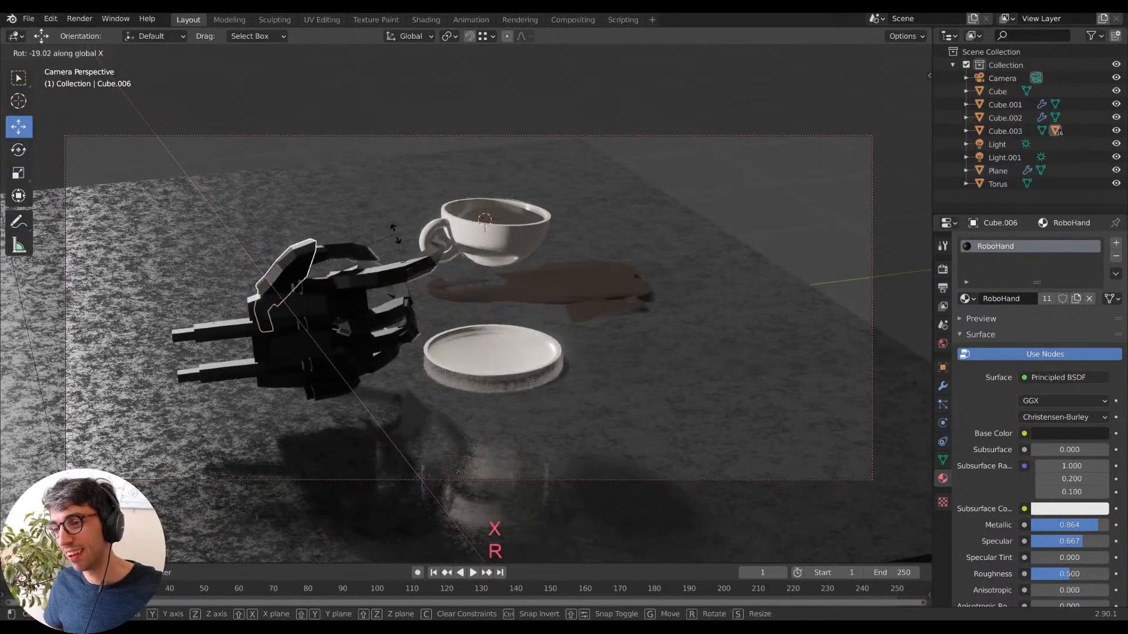
click(548, 264)
middle_drag(547, 264, 573, 266)
click(624, 245)
Scale the cup bowl and its Torus handle down together and shift them toward the fingertip.
scroll(620, 241, up, 3)
scroll(616, 237, down, 1)
mouse_move(649, 279)
middle_down()
mouse_move(638, 272)
mouse_move(640, 281)
middle_up()
scroll(652, 223, down, 2)
middle_drag(619, 206, 629, 190)
shift+middle_drag(628, 191, 560, 261)
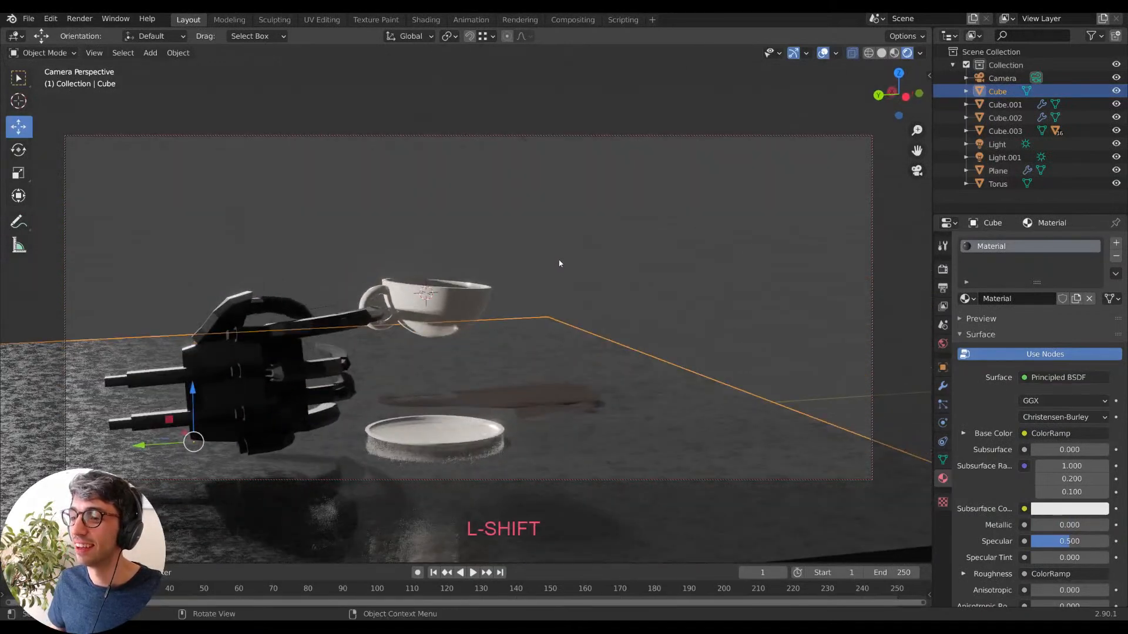
click(401, 301)
shift+click(381, 304)
key(s)
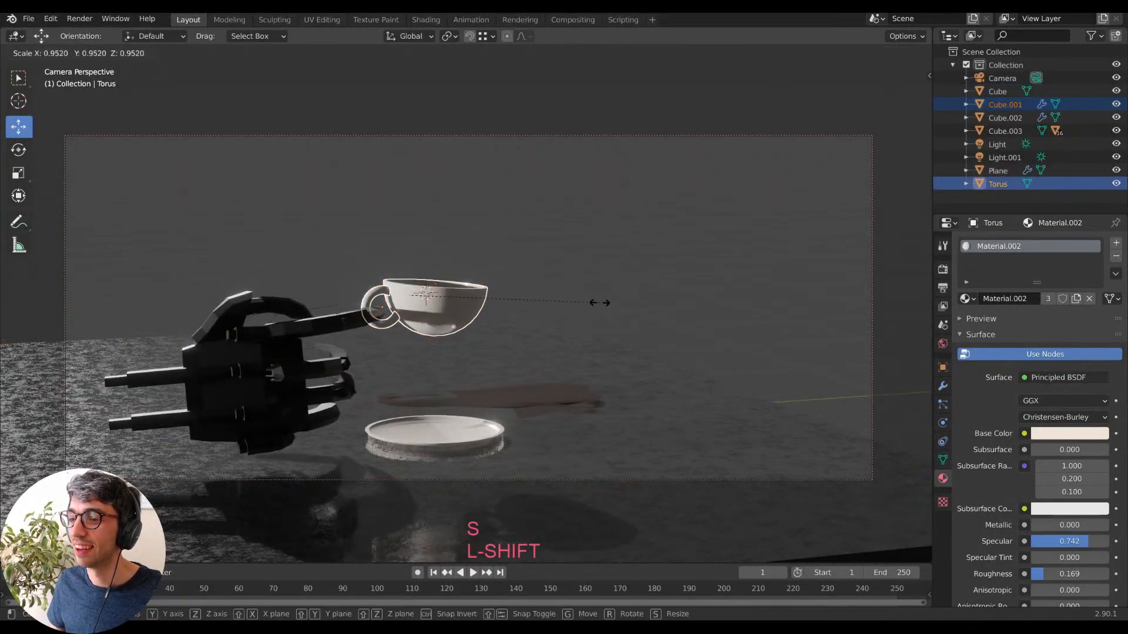
click(556, 292)
key(g)
click(541, 309)
key(s)
click(520, 305)
Resize the Torus handle and the cup bowl individually.
click(380, 318)
key(s)
click(444, 328)
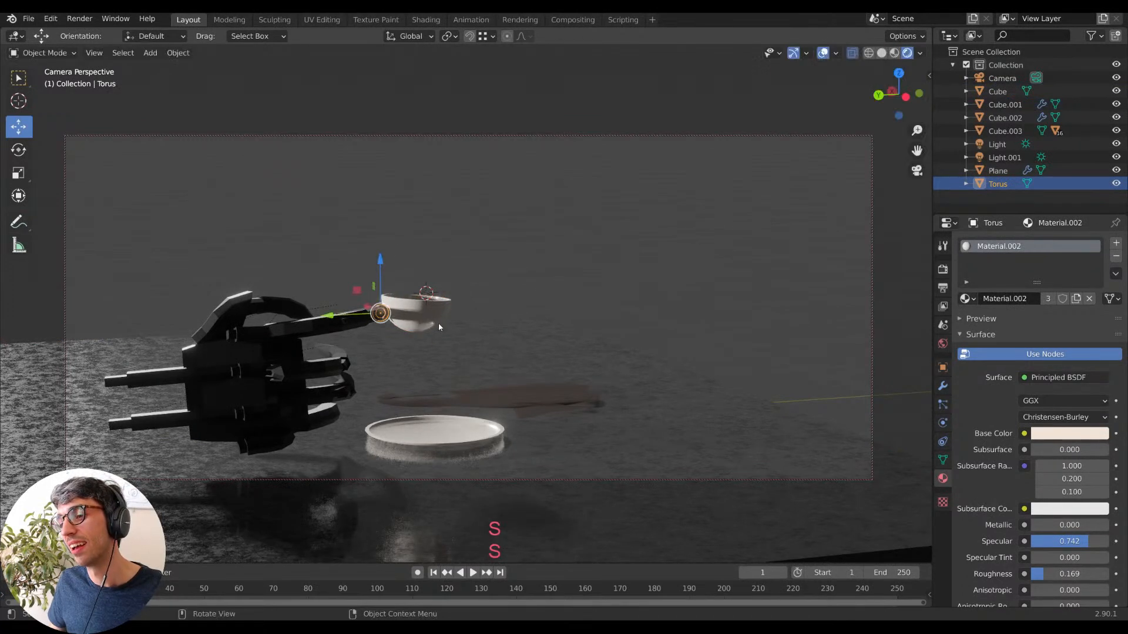
click(433, 319)
key(s)
click(456, 323)
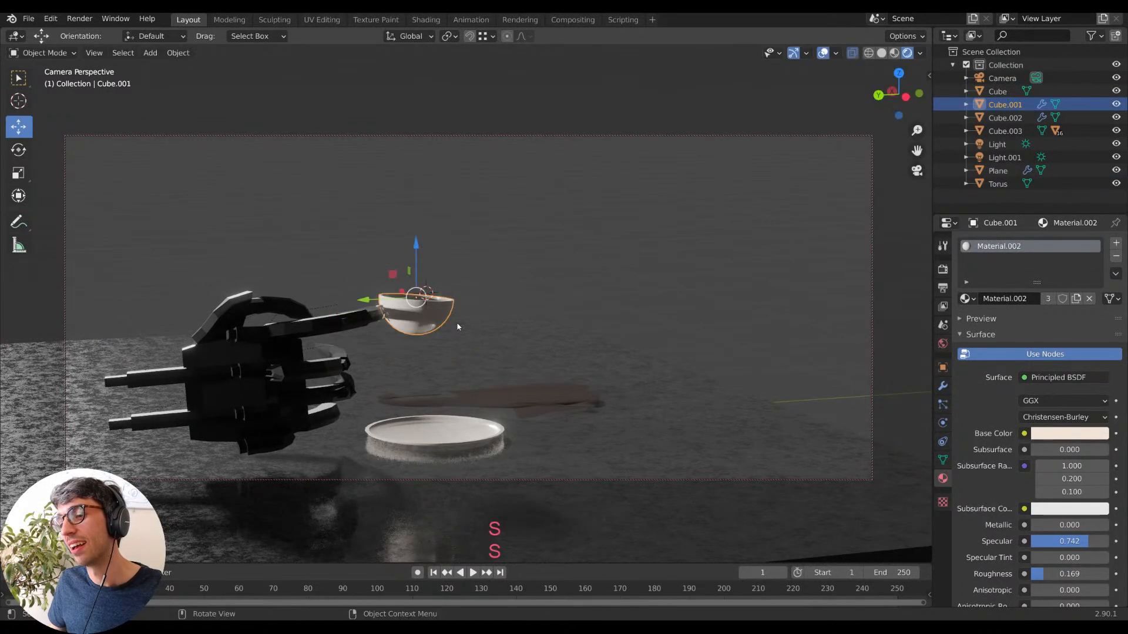
Move the cup bowl on top of the extended fingertip and tilt it slightly.
key(g)
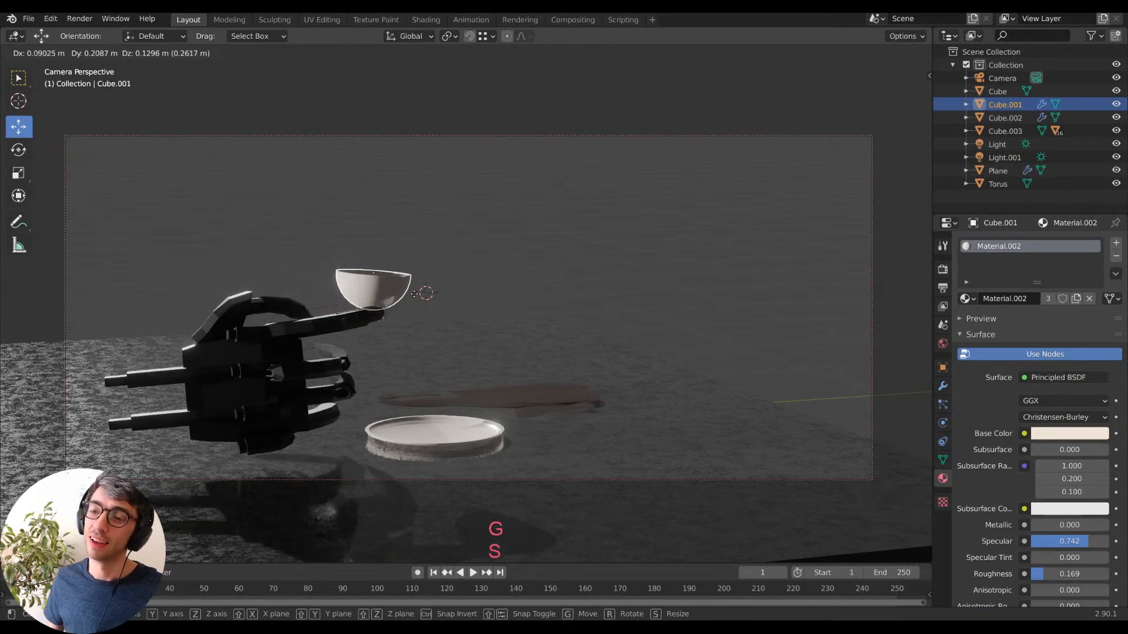
click(422, 292)
scroll(424, 302, up, 2)
shift+middle_drag(455, 282, 555, 251)
key(r)
click(635, 267)
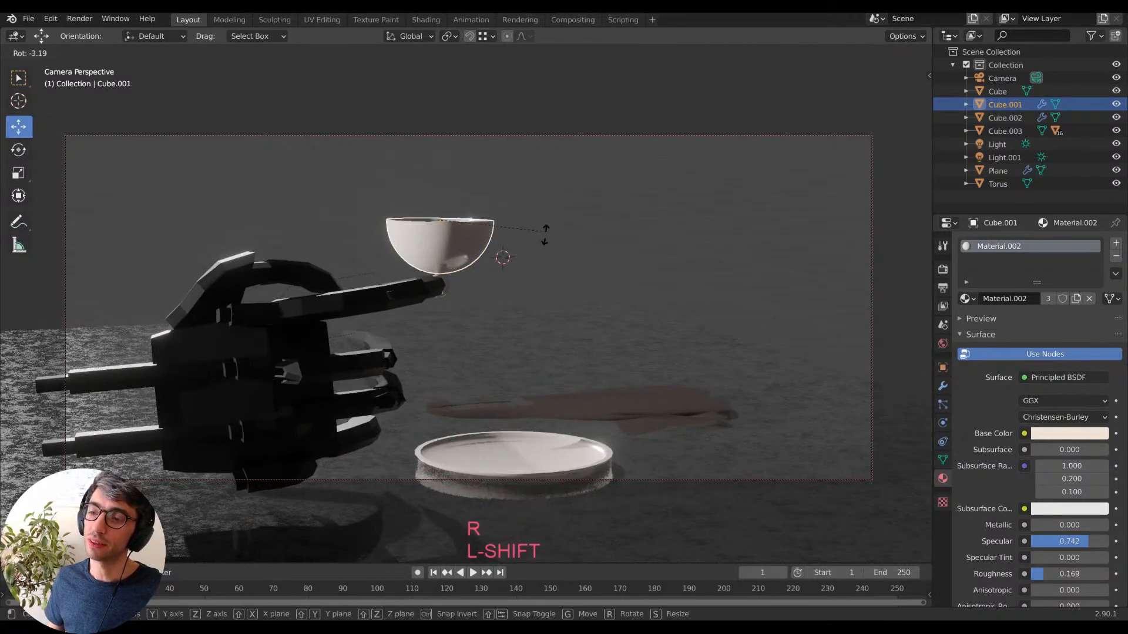
shift+middle_drag(636, 270, 705, 275)
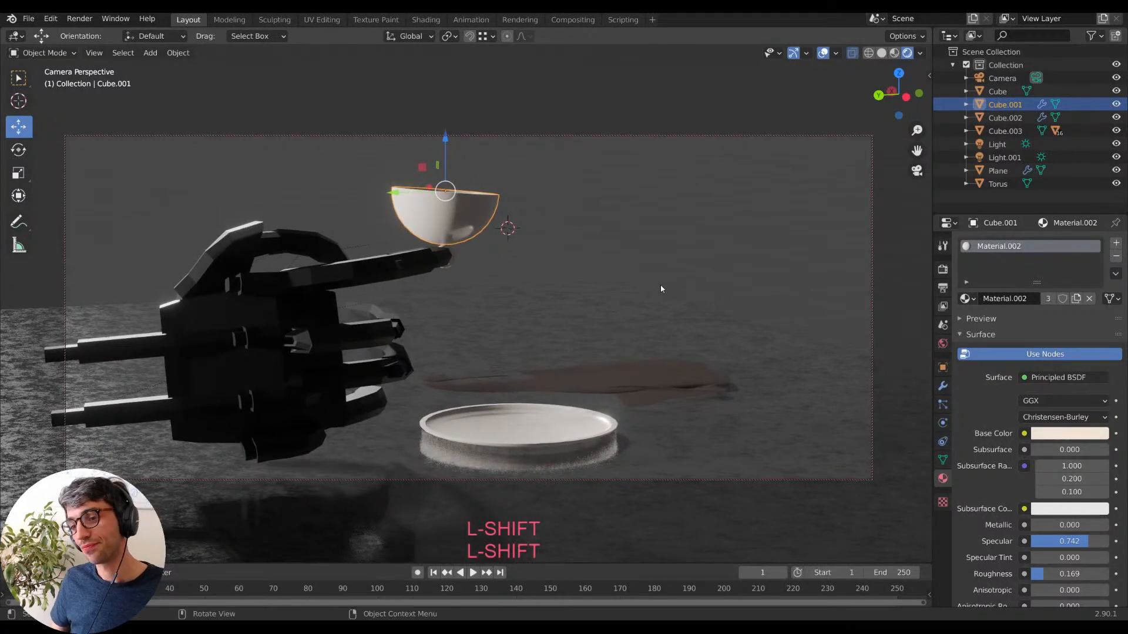
Narrow the wrist-side end face of the Cube.003 palm along global Z in Edit Mode.
click(160, 330)
key(Tab)
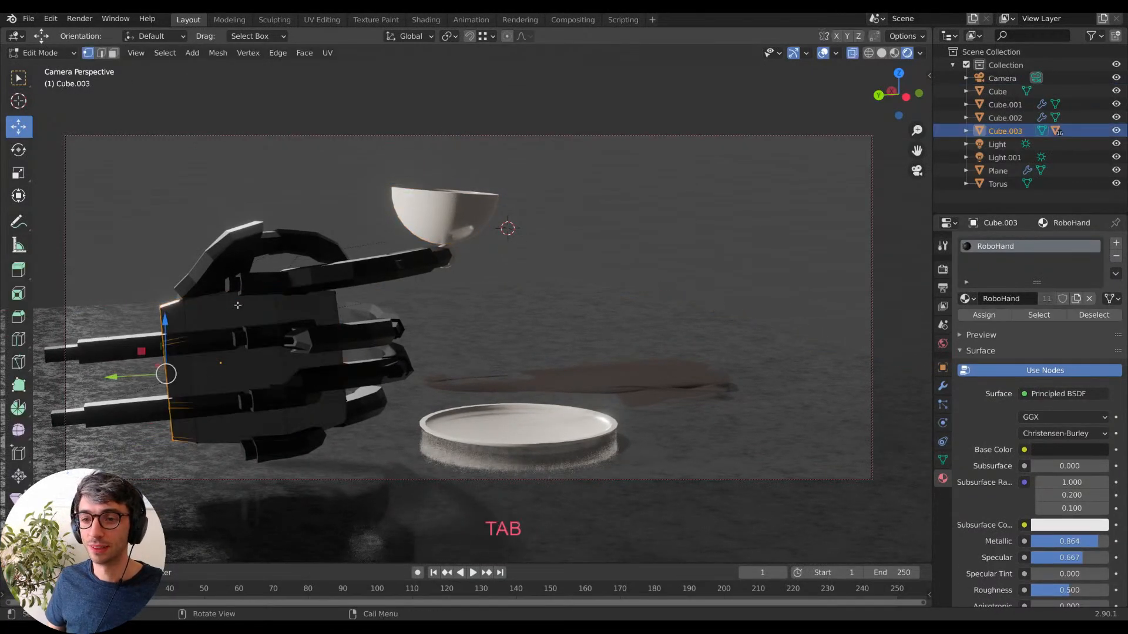
key(s)
key(z)
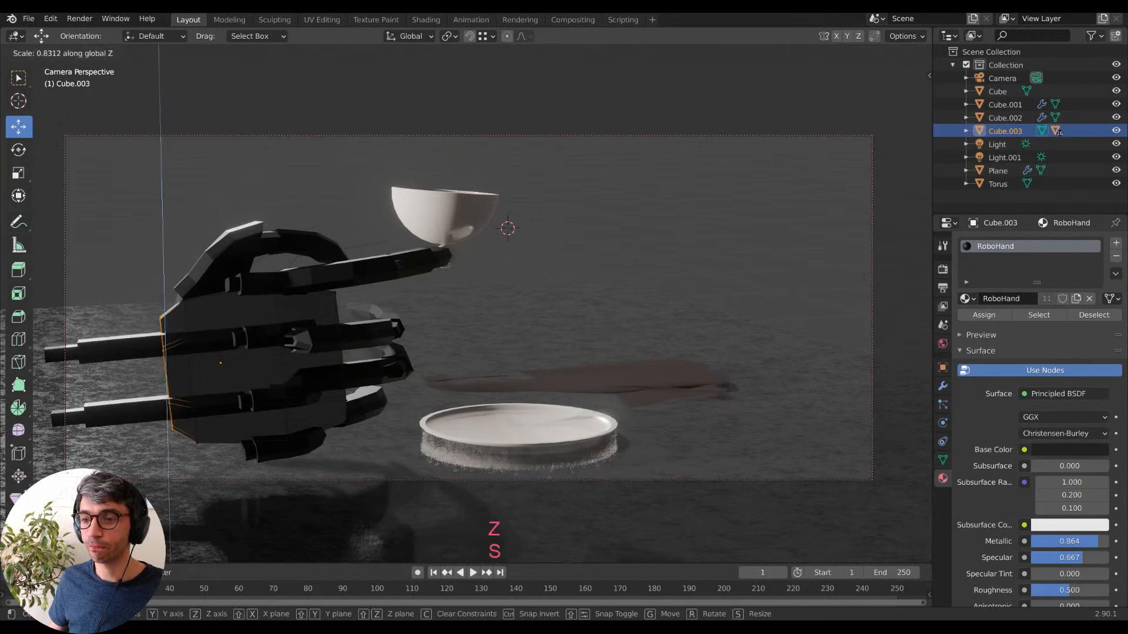
click(285, 340)
key(s)
key(z)
click(300, 342)
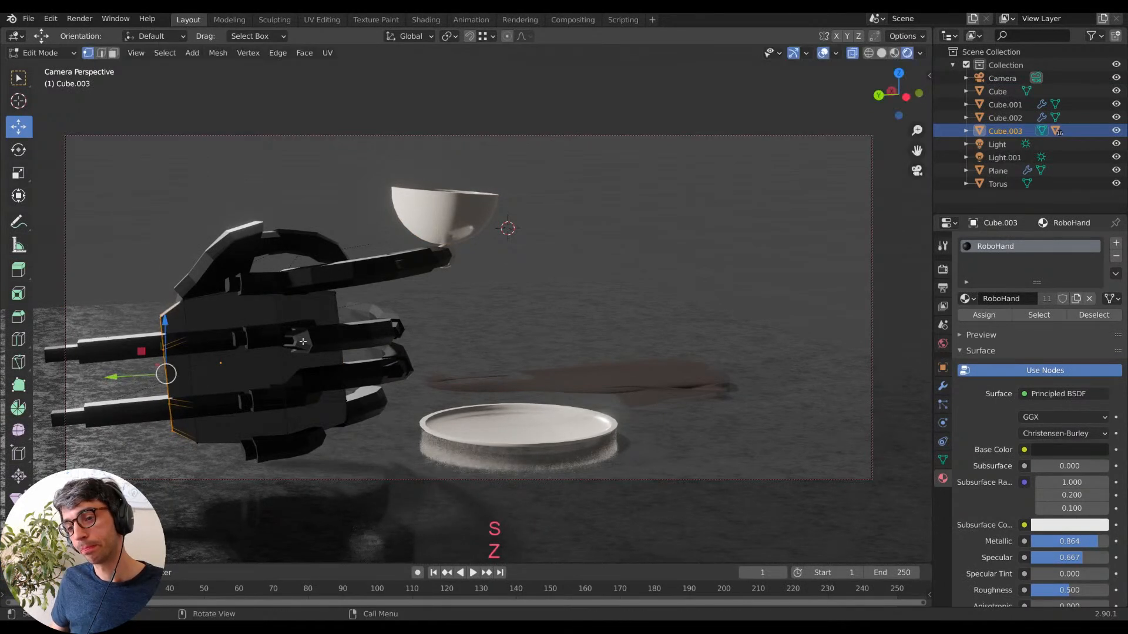
Inset the palm's wrist-side face and extrude it outward along global Y as a short wrist block.
key(i)
click(340, 348)
key(e)
click(340, 348)
key(Escape)
key(g)
key(y)
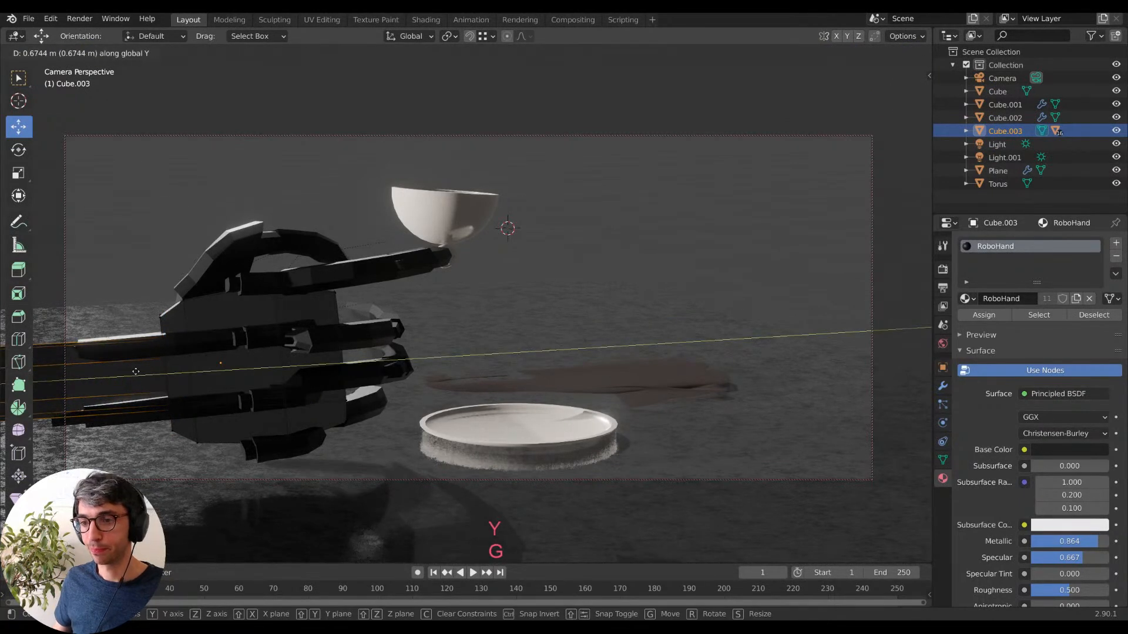
click(408, 360)
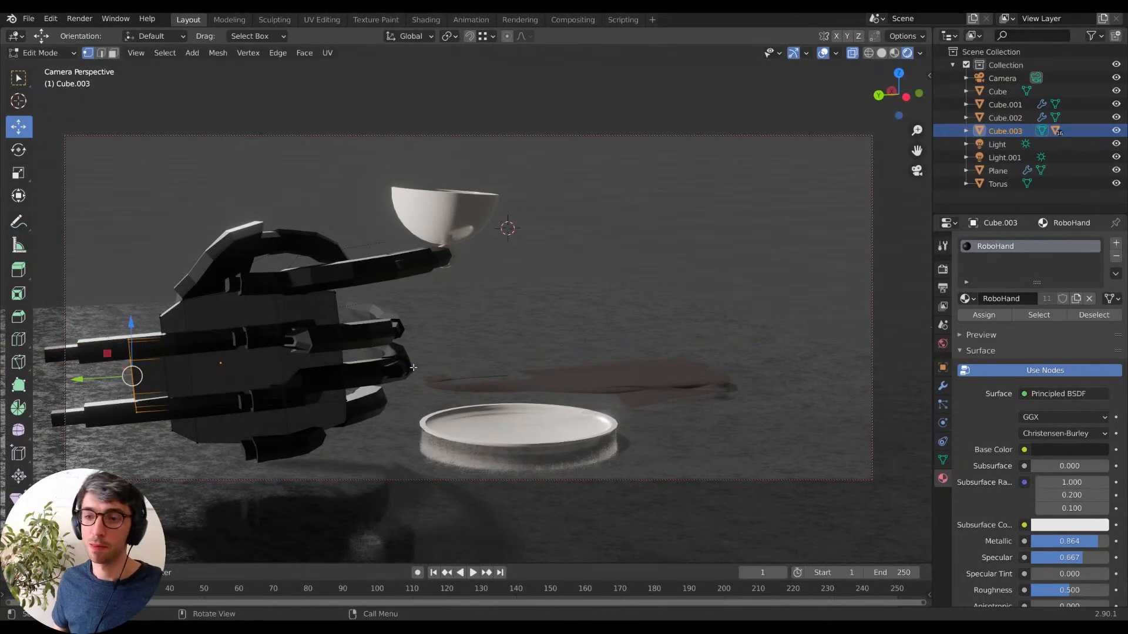
Inset the wrist block's end face and recess it slightly along global Y.
key(i)
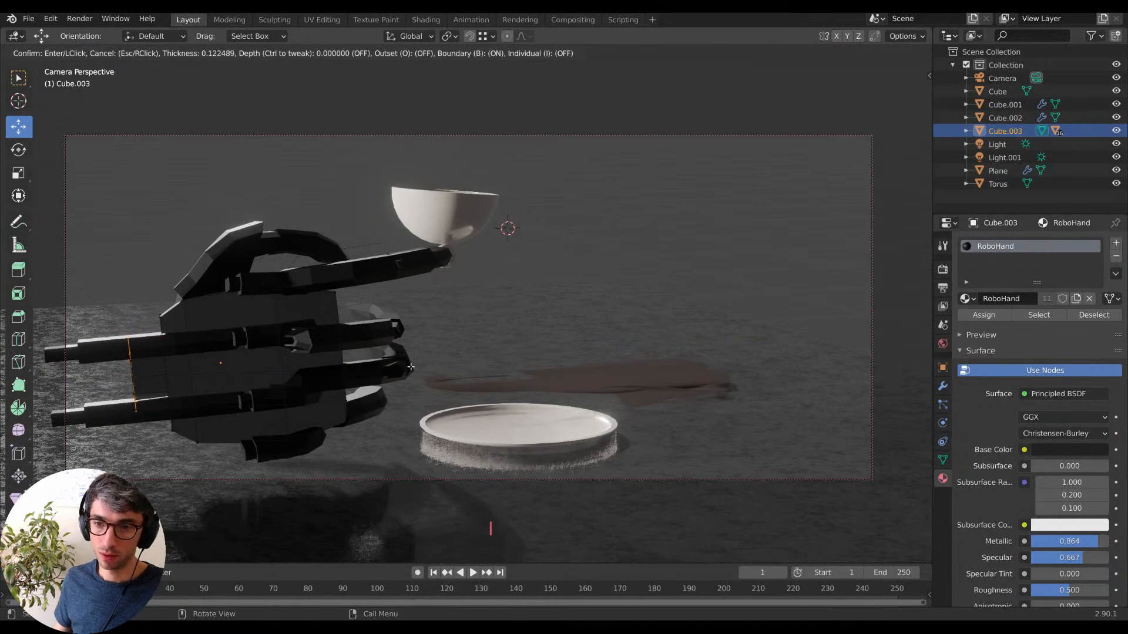
key(Escape)
key(g)
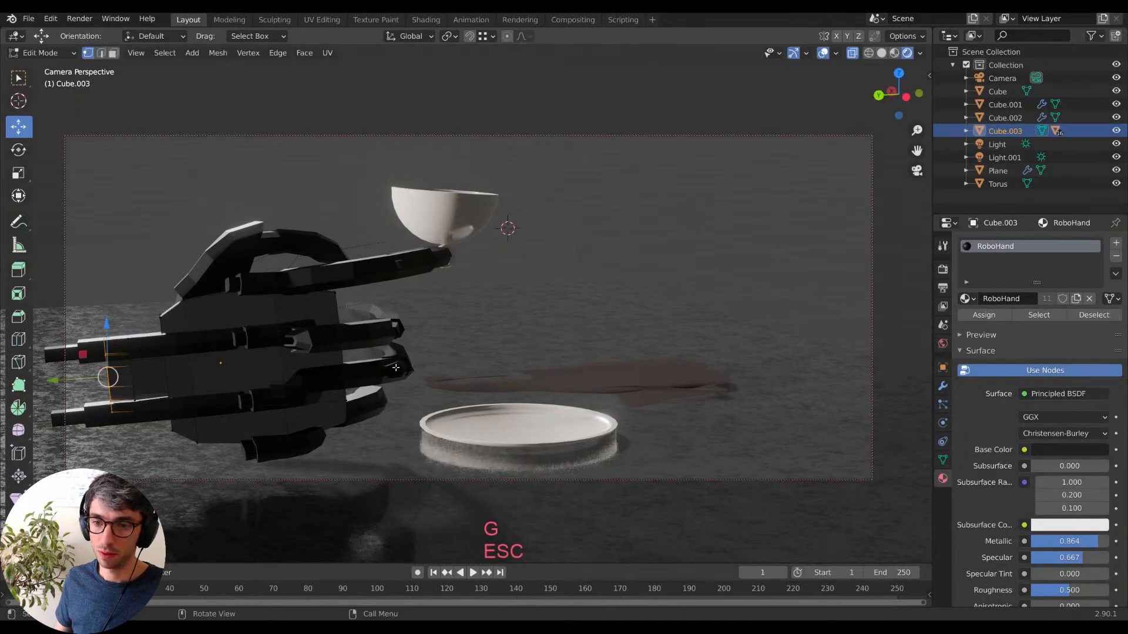
click(220, 357)
key(g)
key(y)
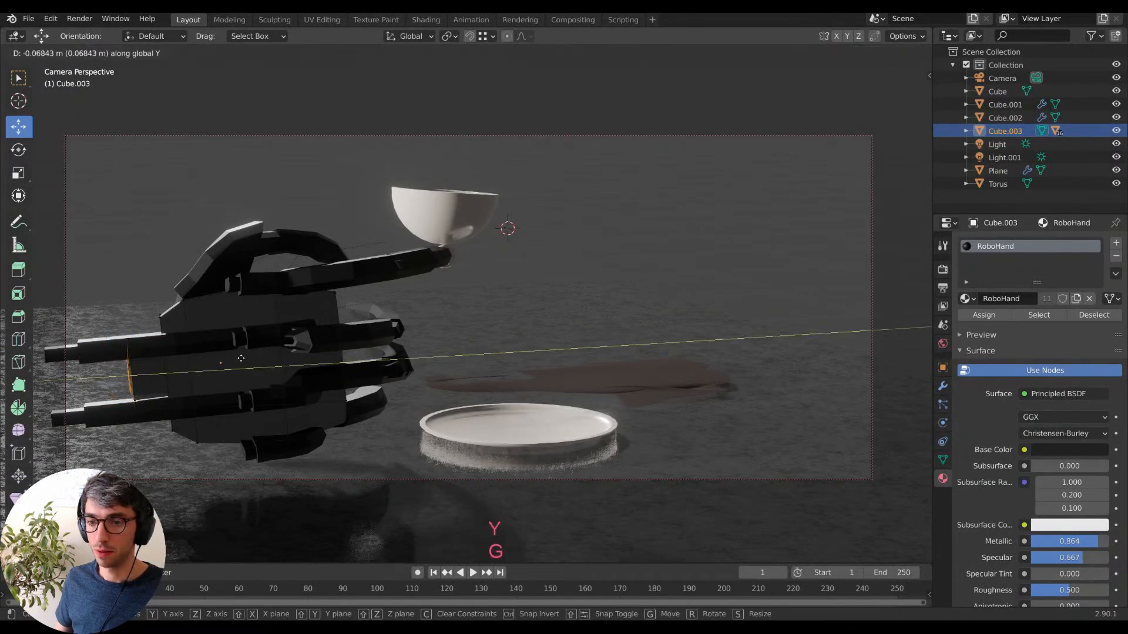
click(254, 358)
Extrude the inset wrist face far outward along global Y as a forearm, return to Object Mode and deselect everything.
key(e)
click(255, 358)
key(Escape)
key(g)
key(y)
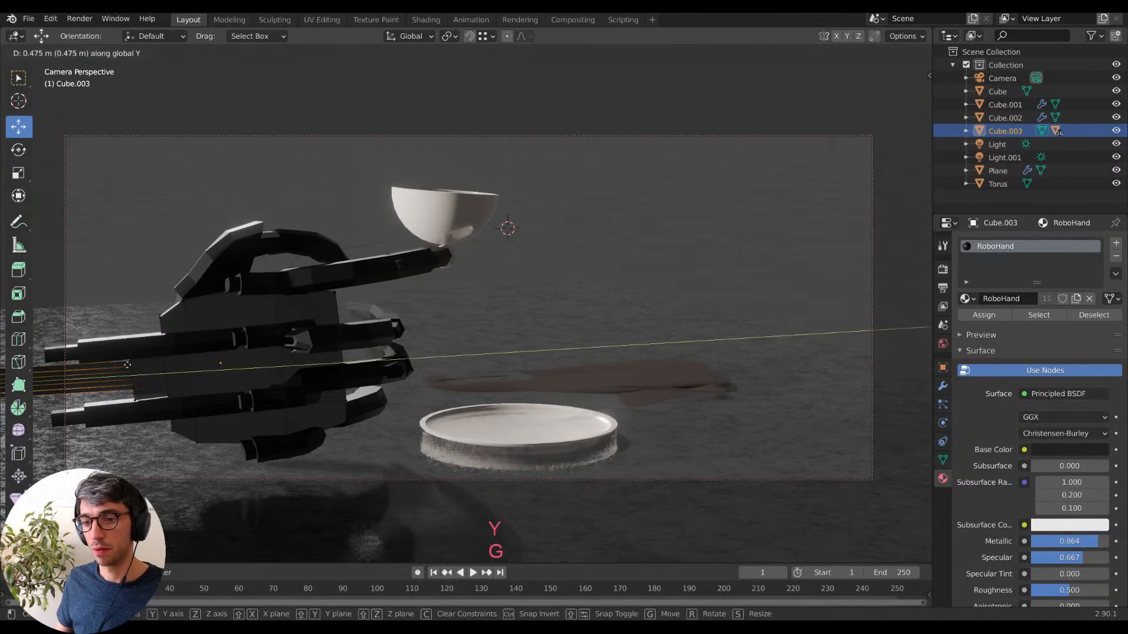
click(66, 370)
key(Tab)
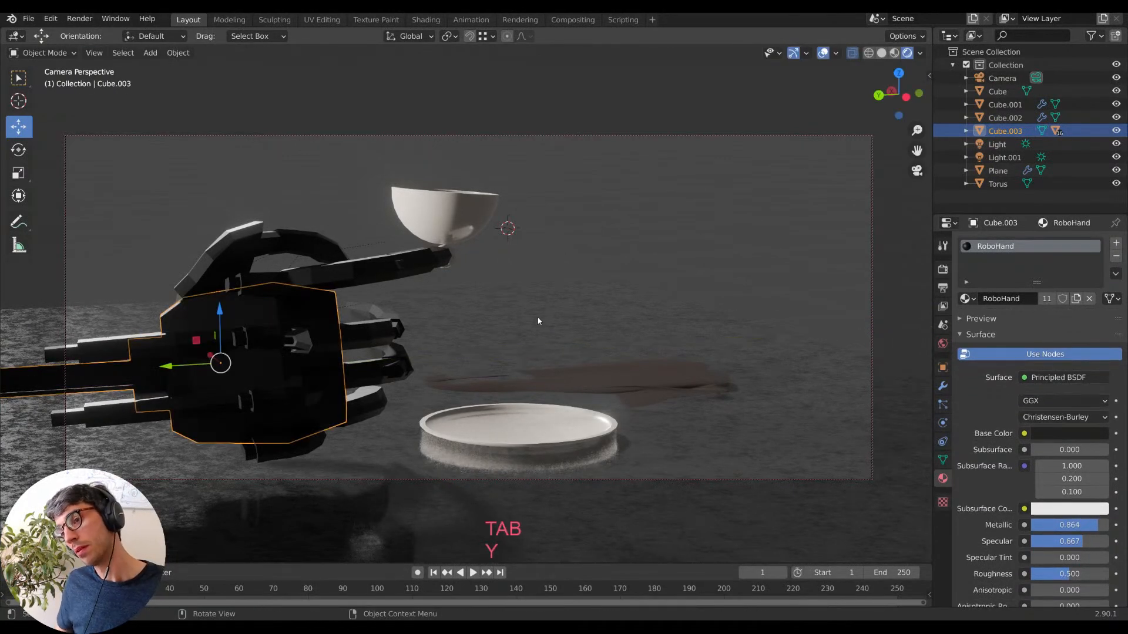
click(666, 234)
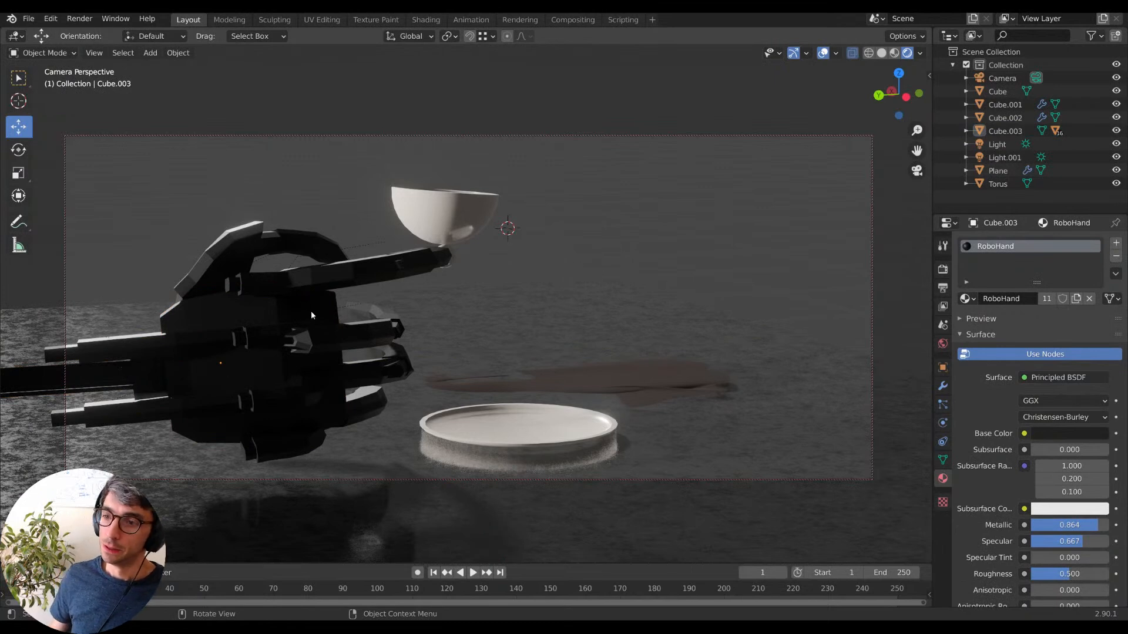
Add a point light and move it between the cup and the saucer.
key(shift+a)
mouse_move(613, 489)
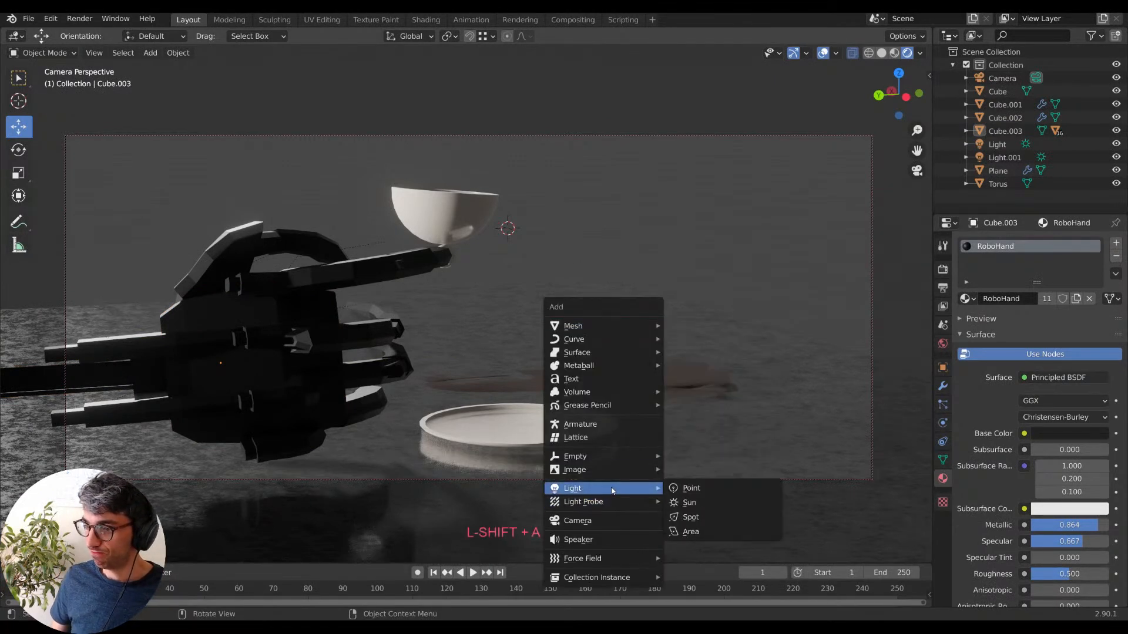
click(692, 489)
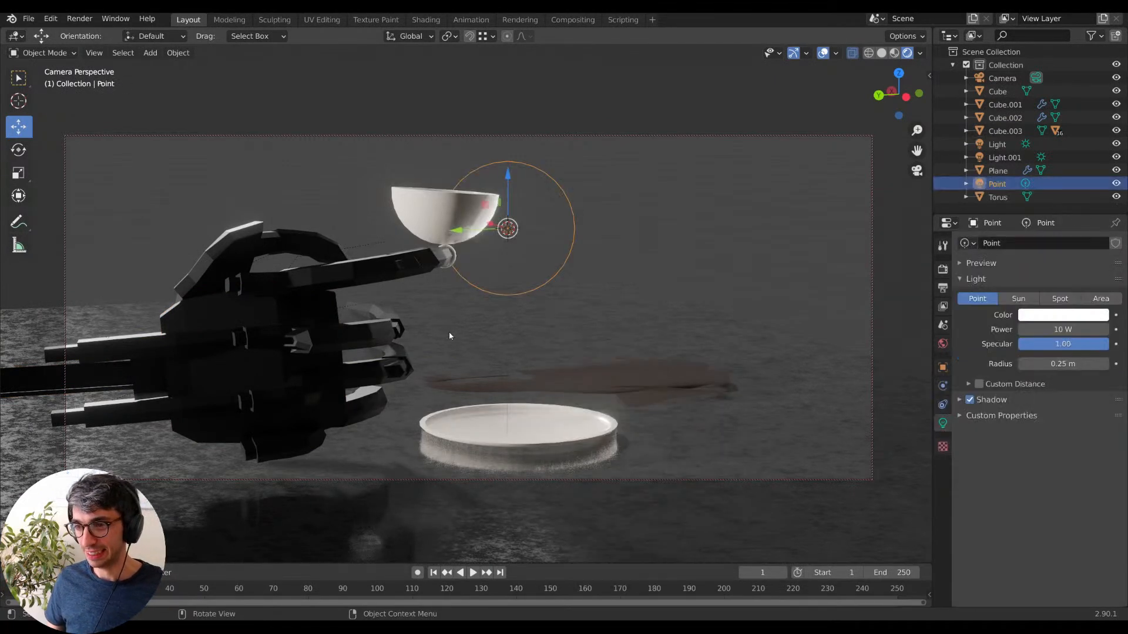
key(g)
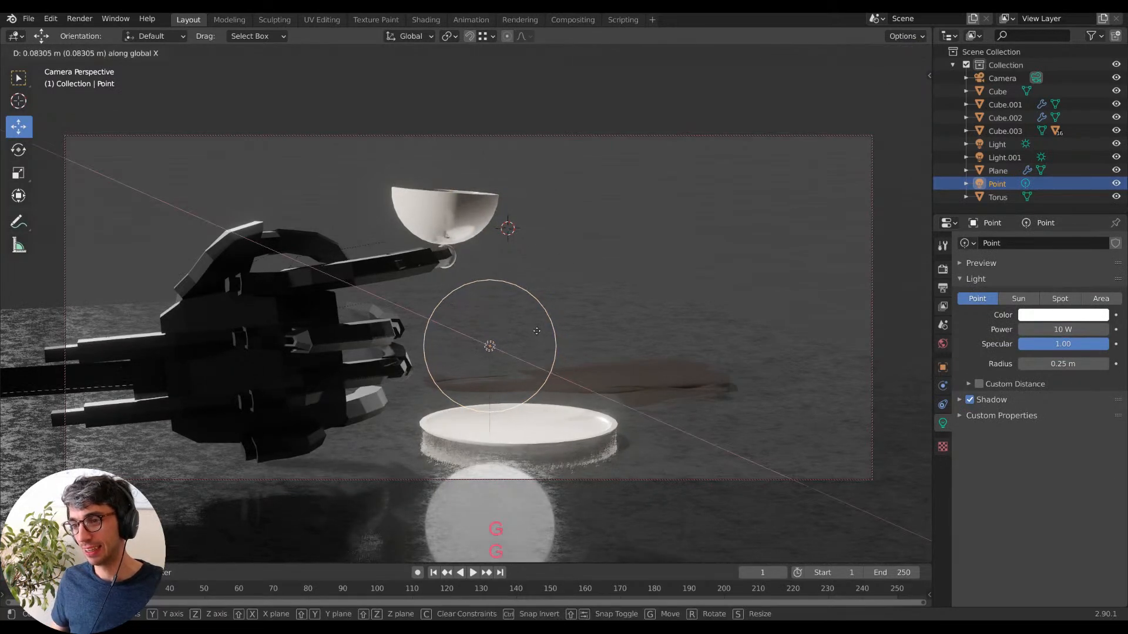
Reposition the point light, partly along the X axis, so it sits just below the bowl near the robot hand's index fingertip.
key(x)
click(745, 437)
key(g)
click(544, 337)
key(g)
key(x)
click(545, 325)
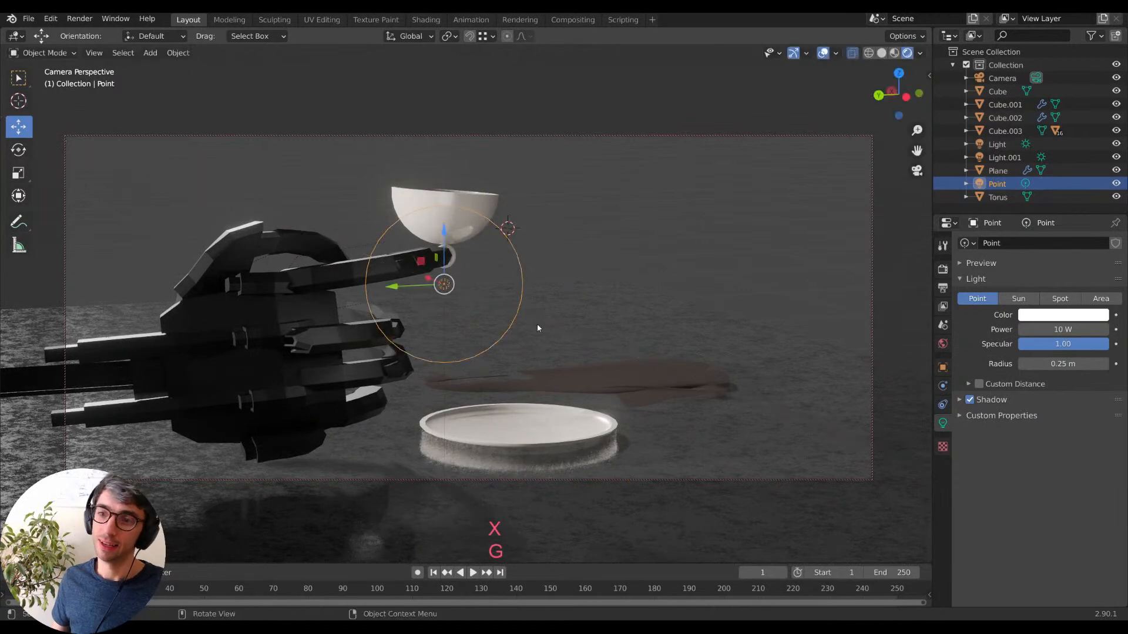
key(g)
click(526, 326)
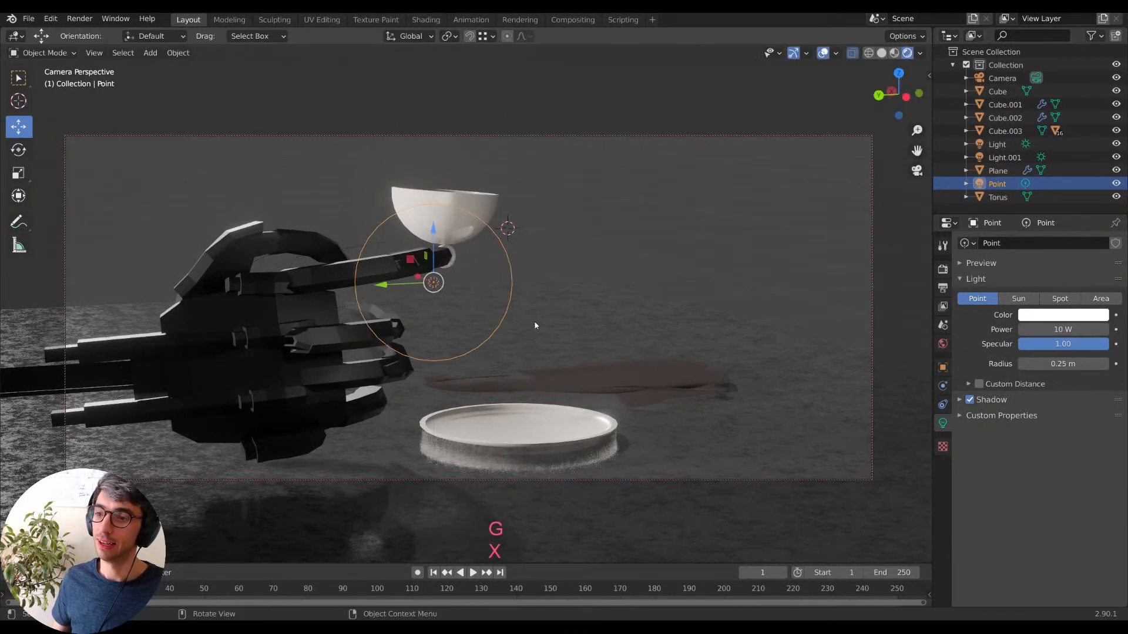
Delete the dark puddle-shaped plane lying behind the saucer.
click(611, 382)
key(x)
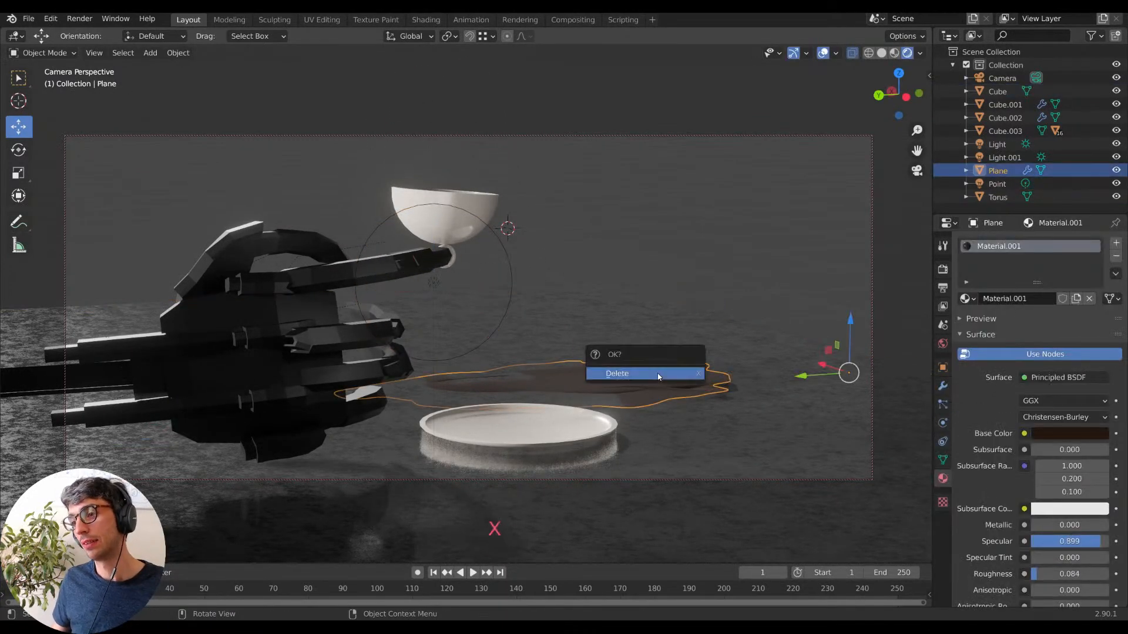
click(658, 374)
Scale the saucer up very slightly, keeping its proportions.
click(587, 424)
key(s)
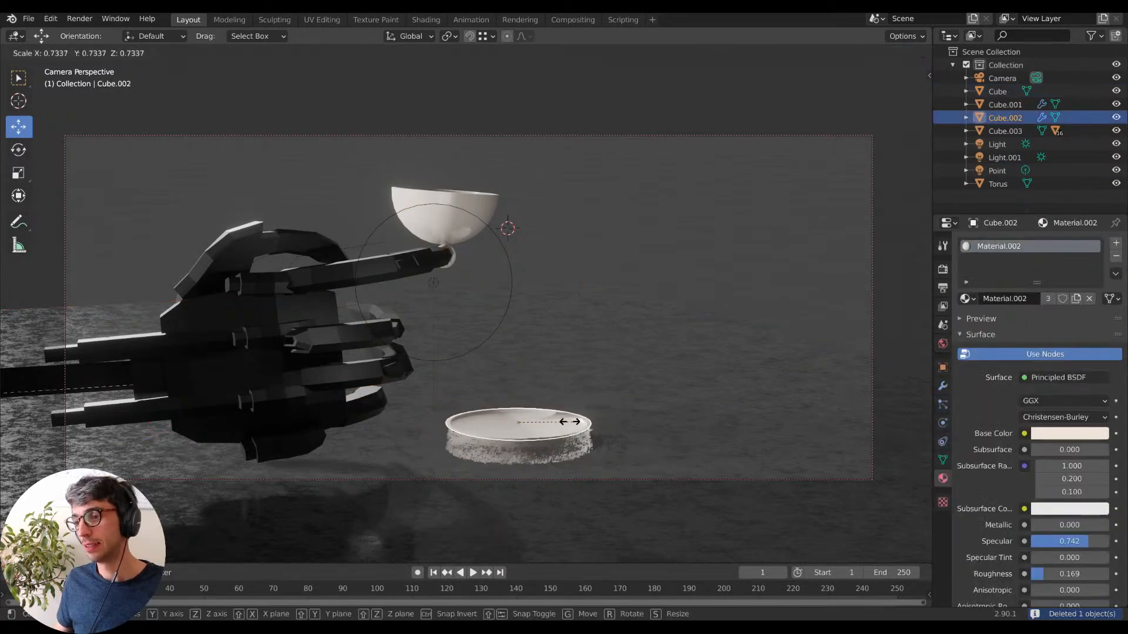
click(595, 429)
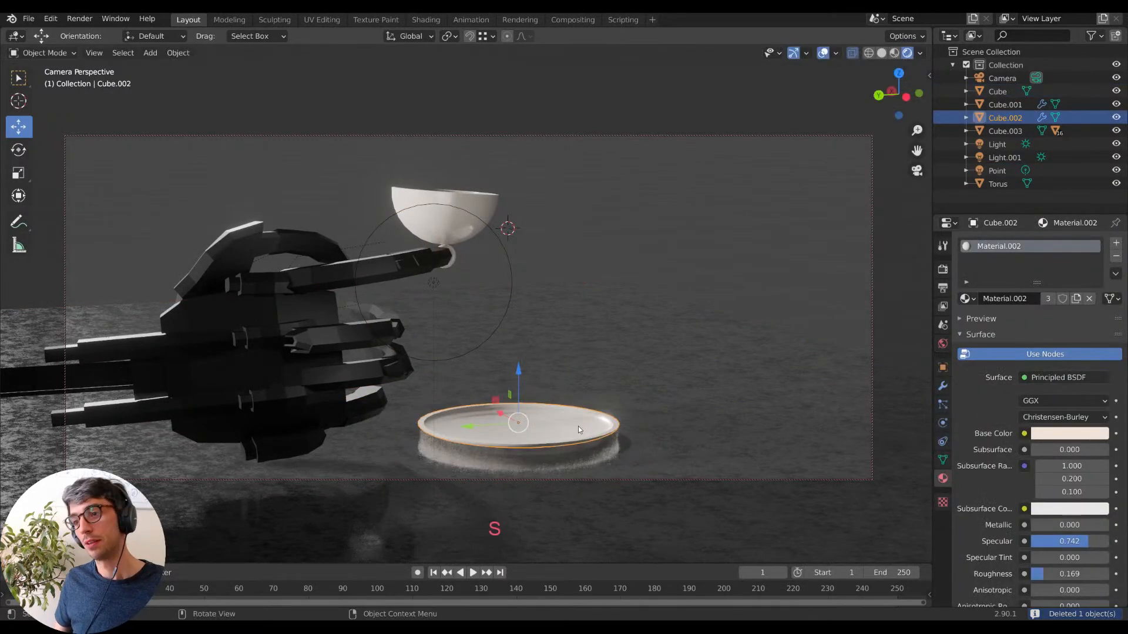
click(450, 218)
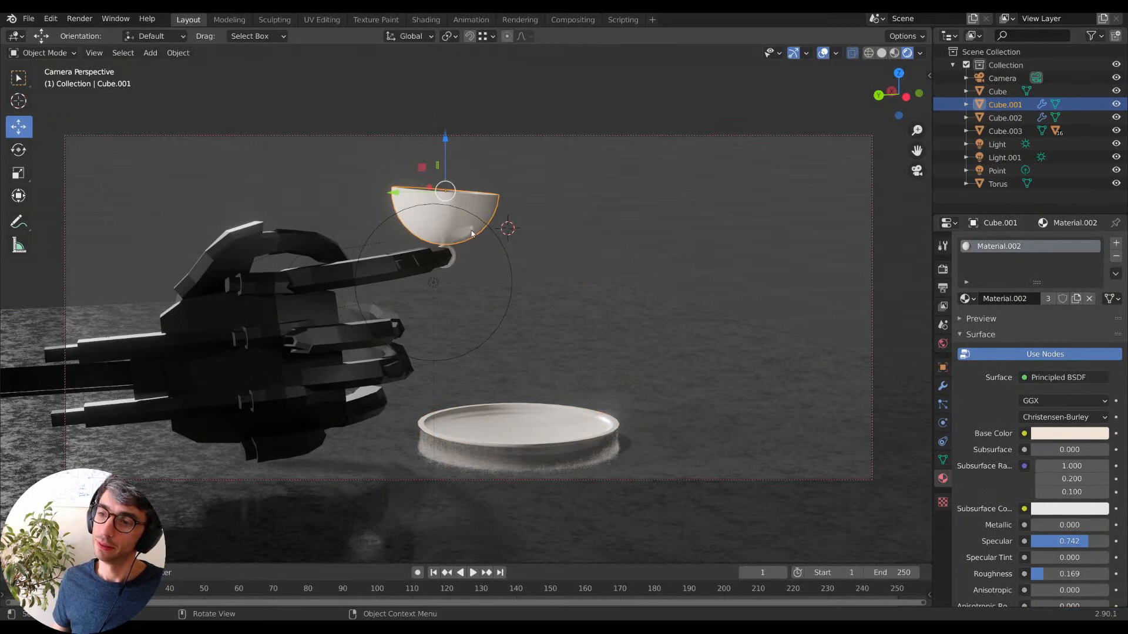
click(455, 262)
click(456, 222)
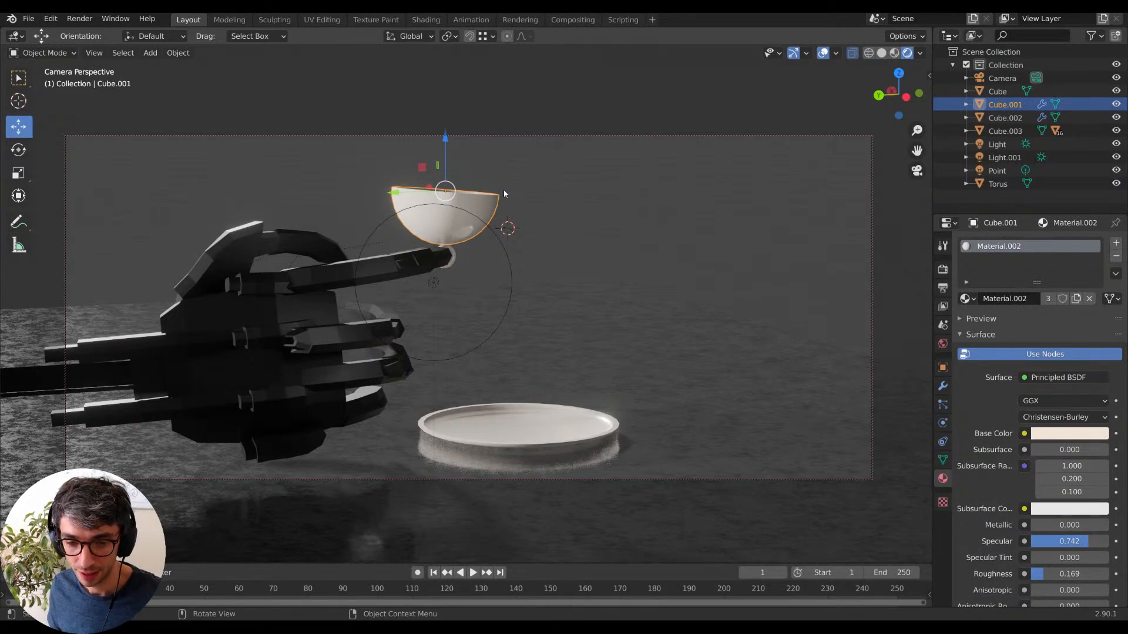
Rotate the front segment of the robot hand's lowest finger around the global Z axis so it points forward beside the saucer.
click(387, 412)
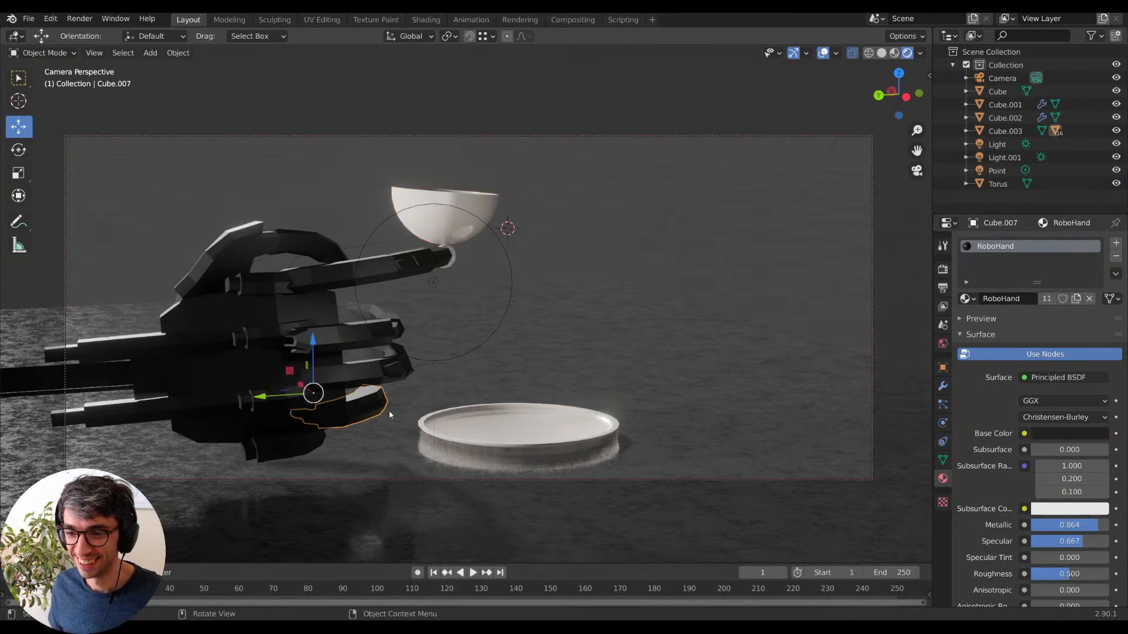
click(370, 411)
key(r)
key(z)
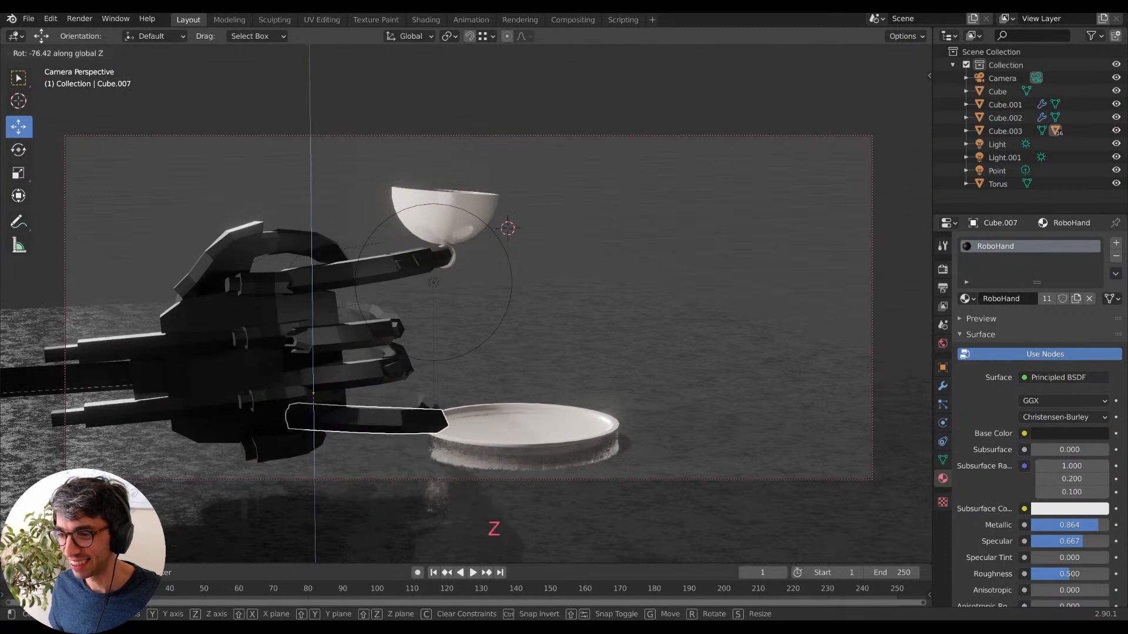
click(344, 435)
click(455, 420)
key(r)
key(z)
click(450, 433)
click(361, 434)
key(r)
key(z)
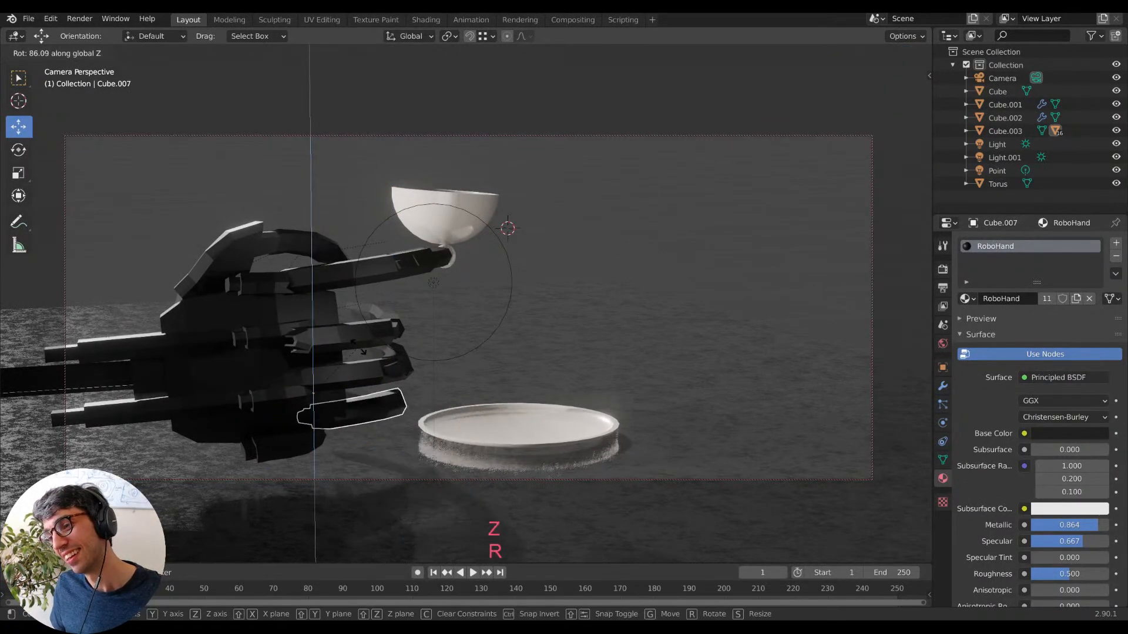
click(466, 357)
Raise the camera angle slightly so it looks down more on the hand, cup and saucer.
click(668, 139)
click(587, 236)
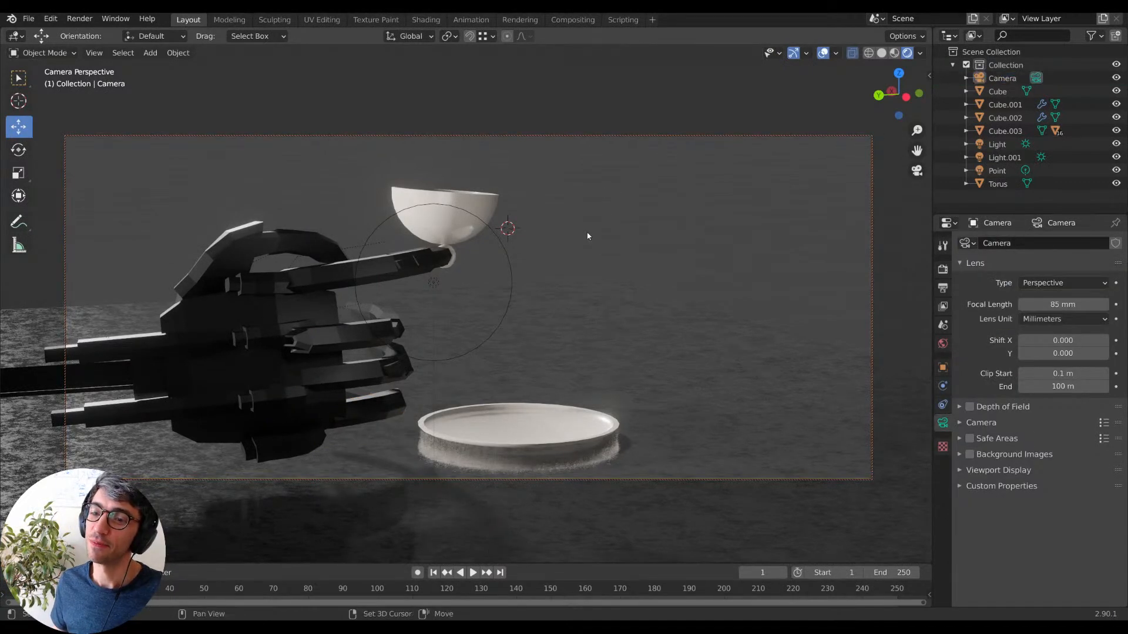
click(497, 234)
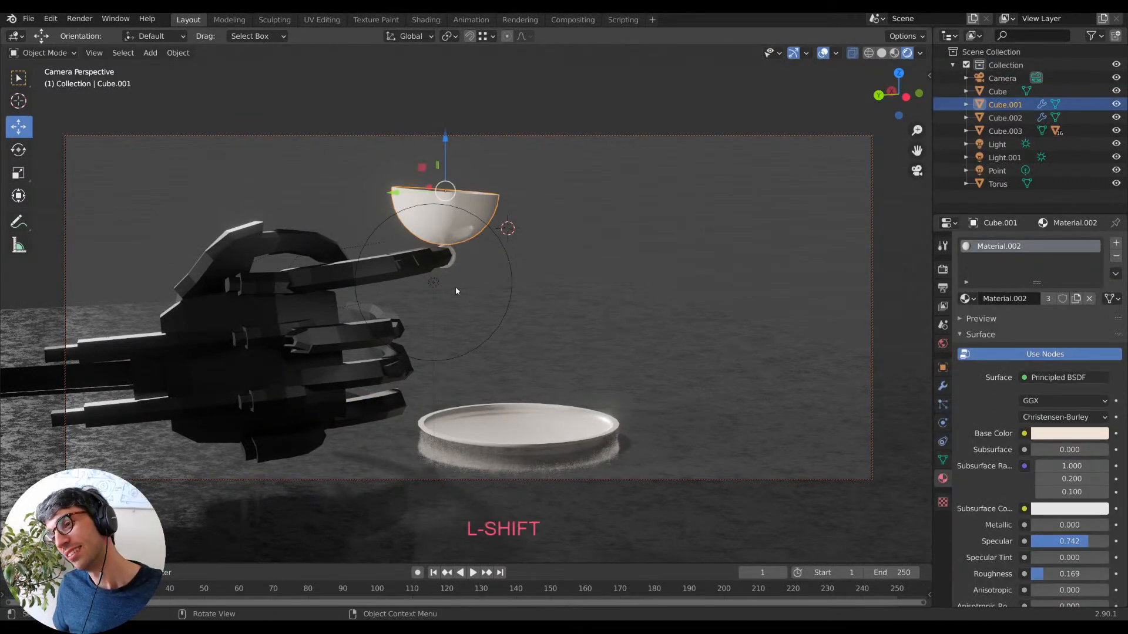
shift+middle_drag(475, 338, 485, 355)
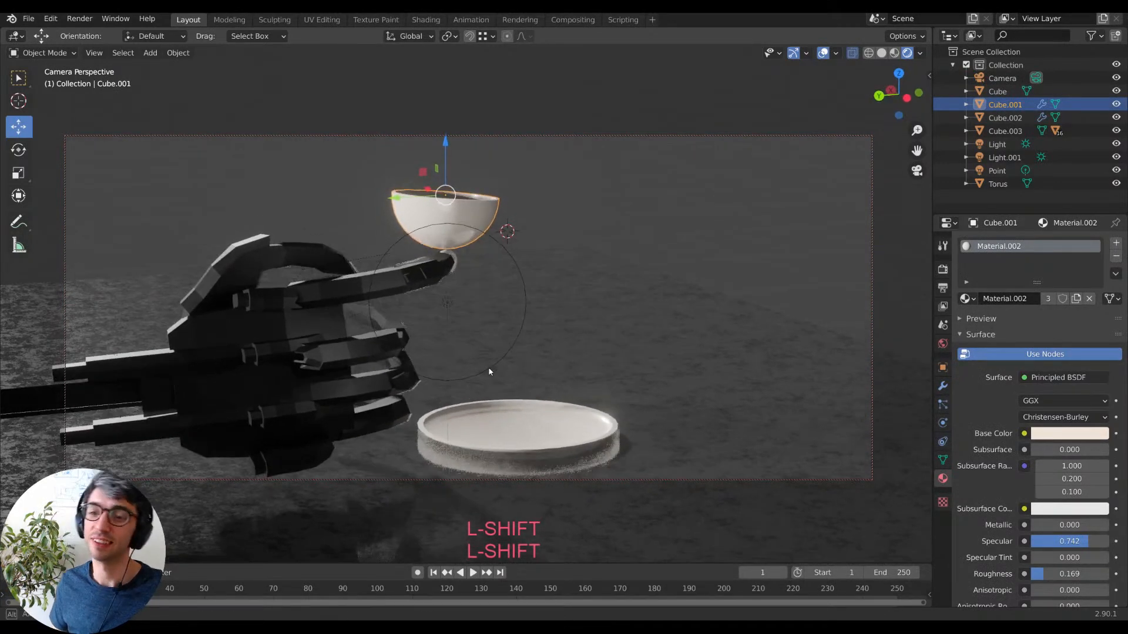
click(682, 247)
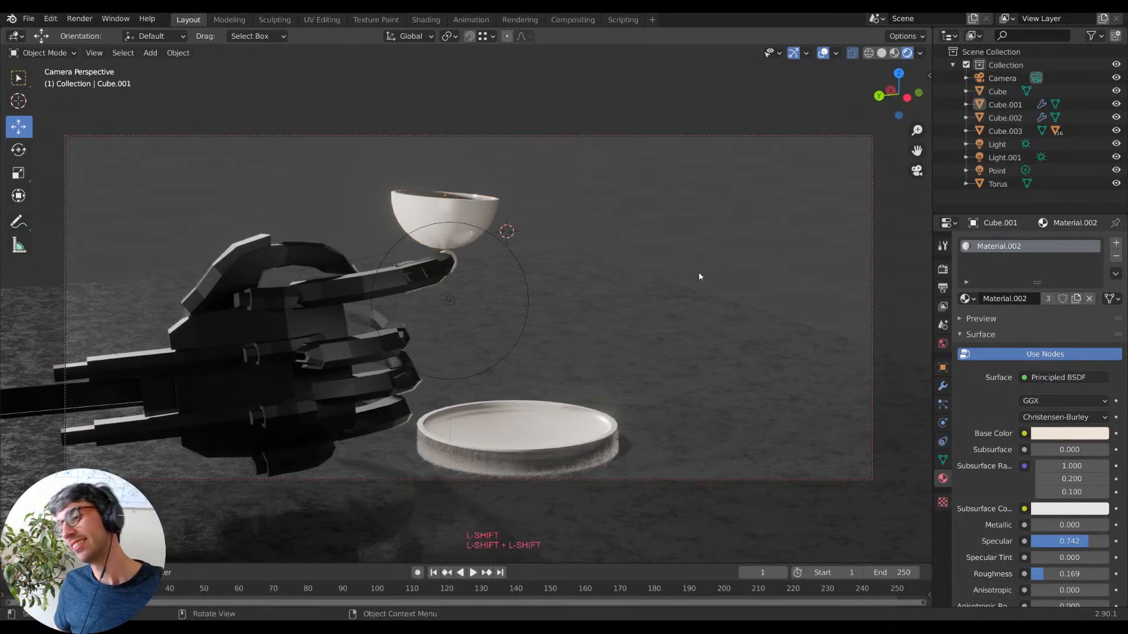
click(711, 344)
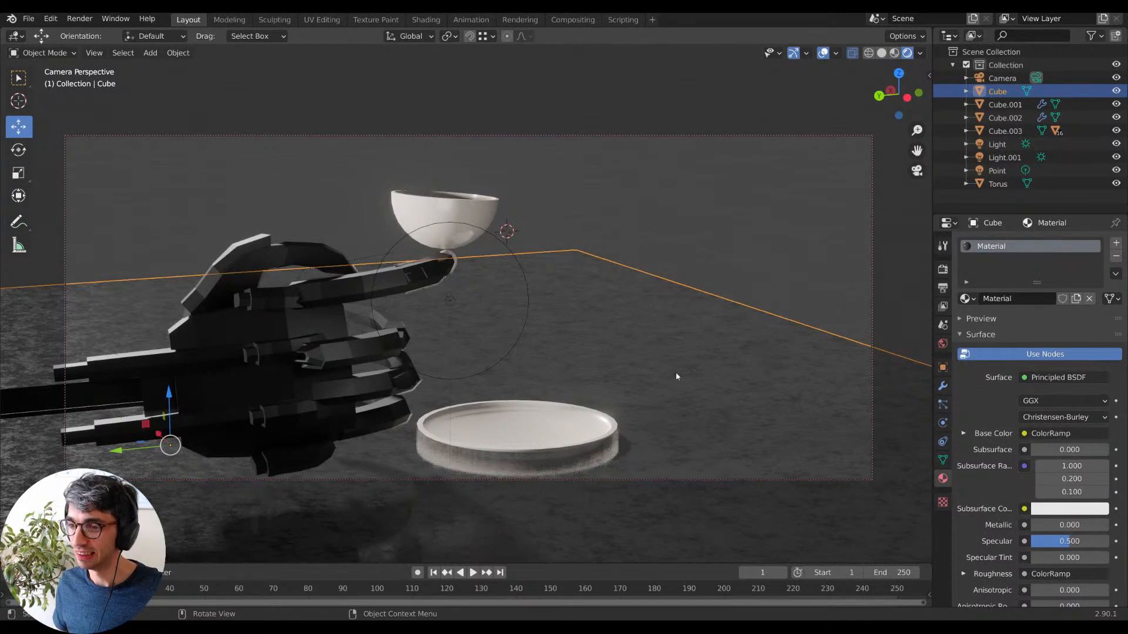
click(592, 231)
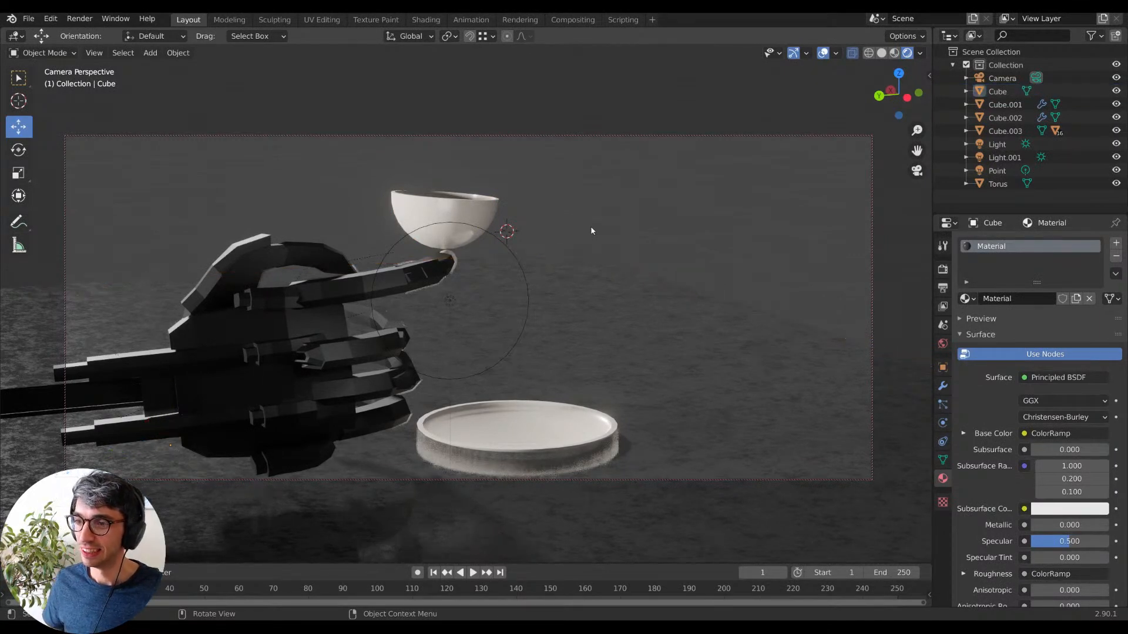
Move the torus handle onto the side of the cup nearest the hand and scale it up about 1.84 times.
click(458, 265)
key(g)
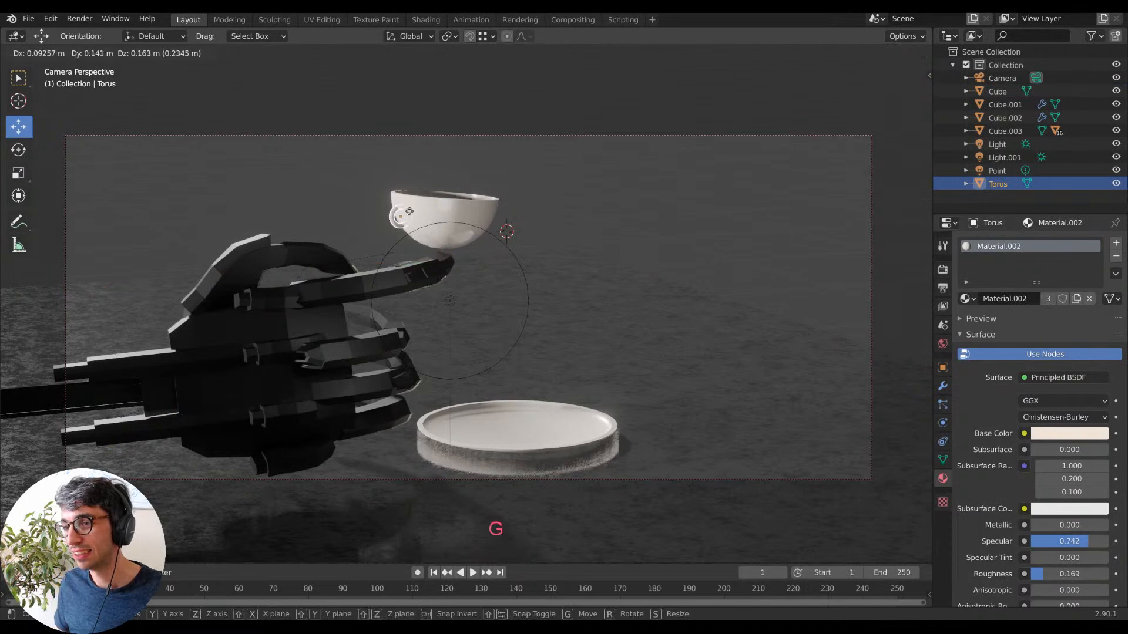
key(s)
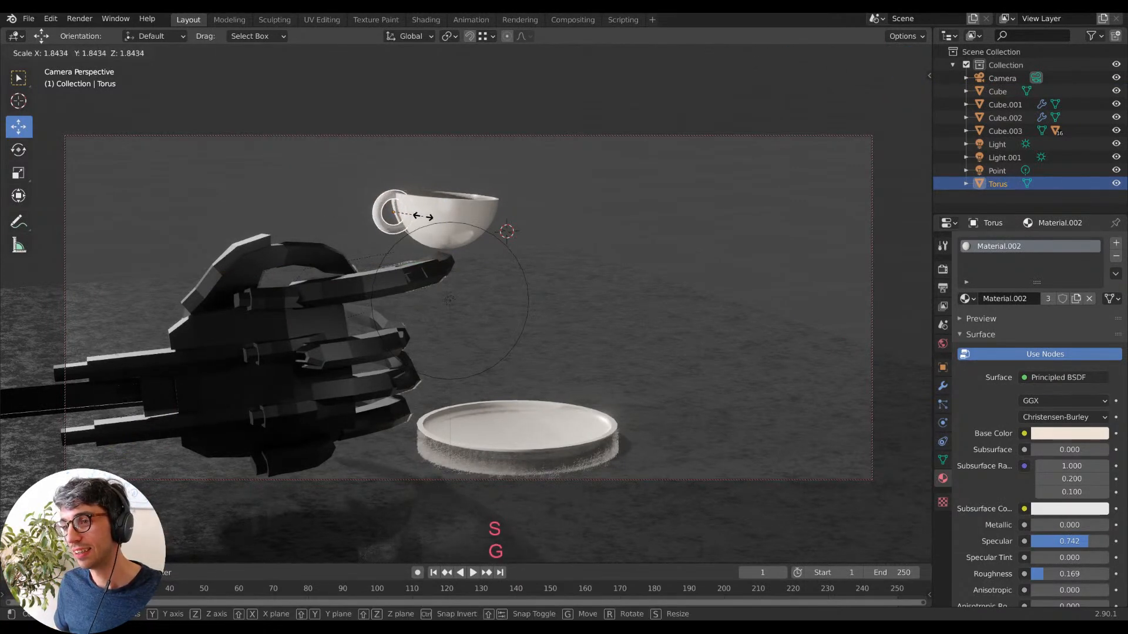
click(423, 216)
Move the cup and handle together to hang from the index fingertip, and tilt them forward around the X axis.
click(449, 217)
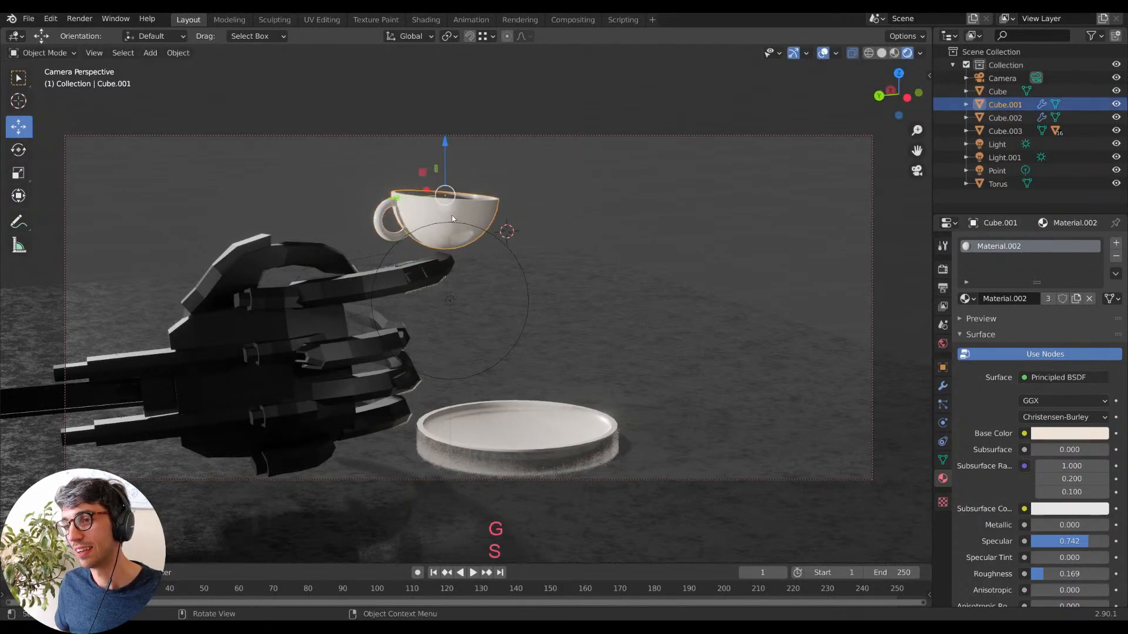
shift+click(376, 222)
key(g)
click(563, 283)
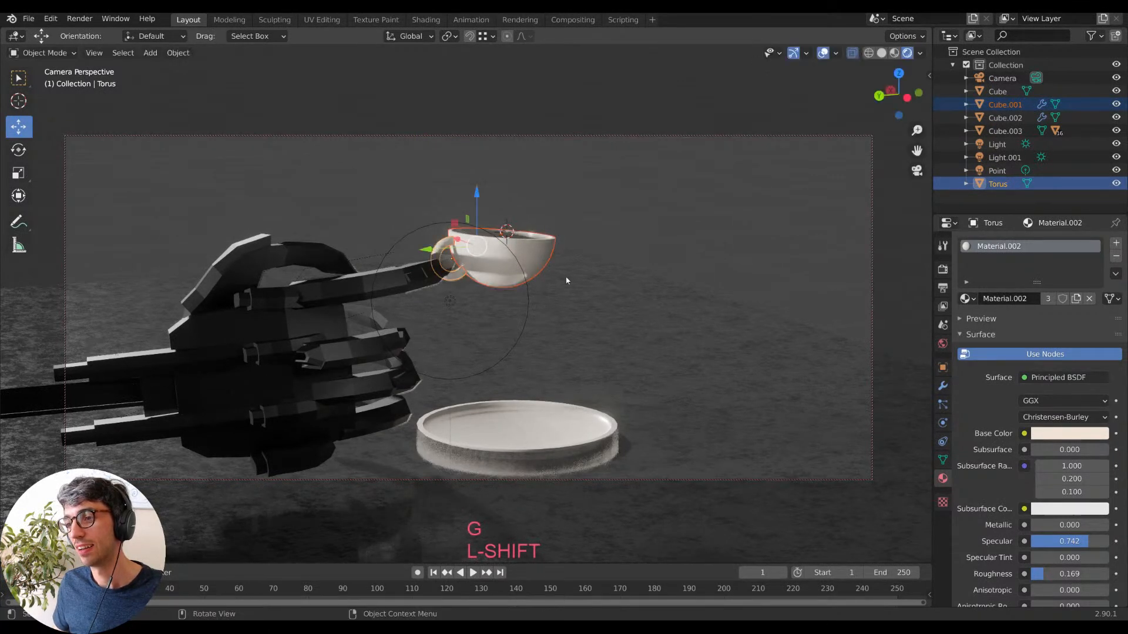
key(r)
key(x)
click(564, 292)
key(g)
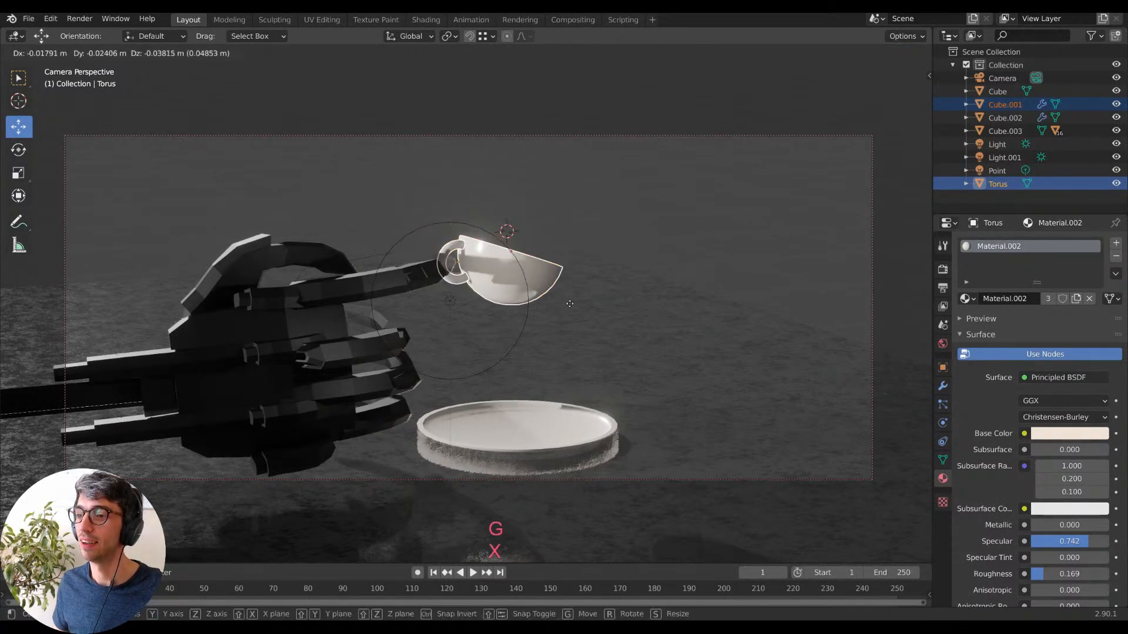
click(567, 304)
click(688, 275)
Tilt the cup and handle backward around the X axis and shift them up against the index fingertip.
click(463, 248)
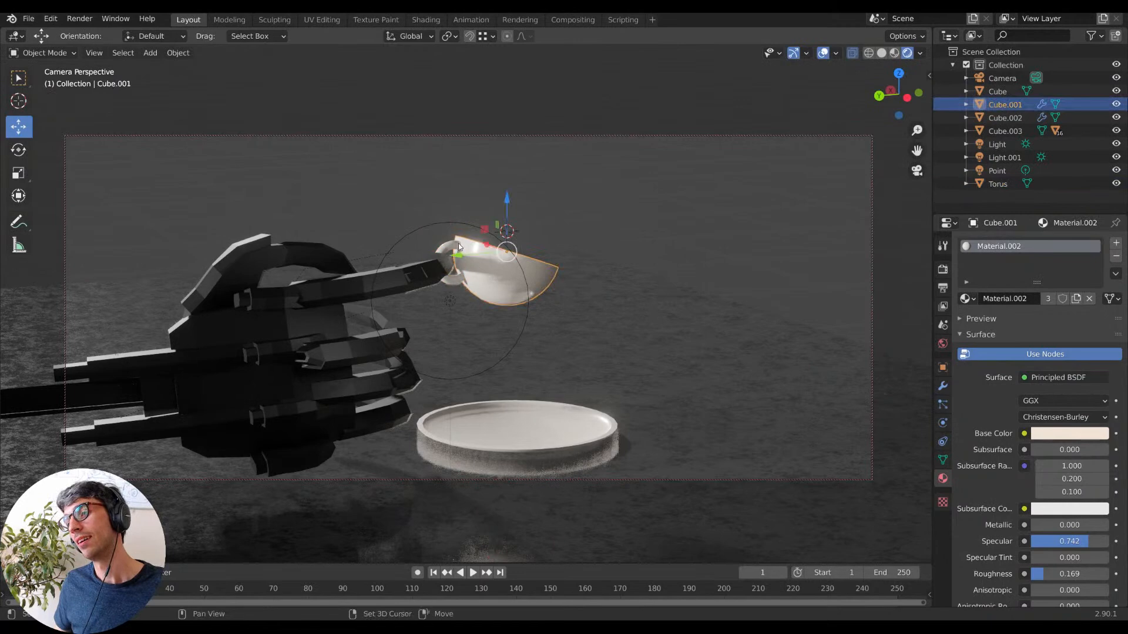
shift+click(445, 249)
key(r)
key(x)
click(625, 236)
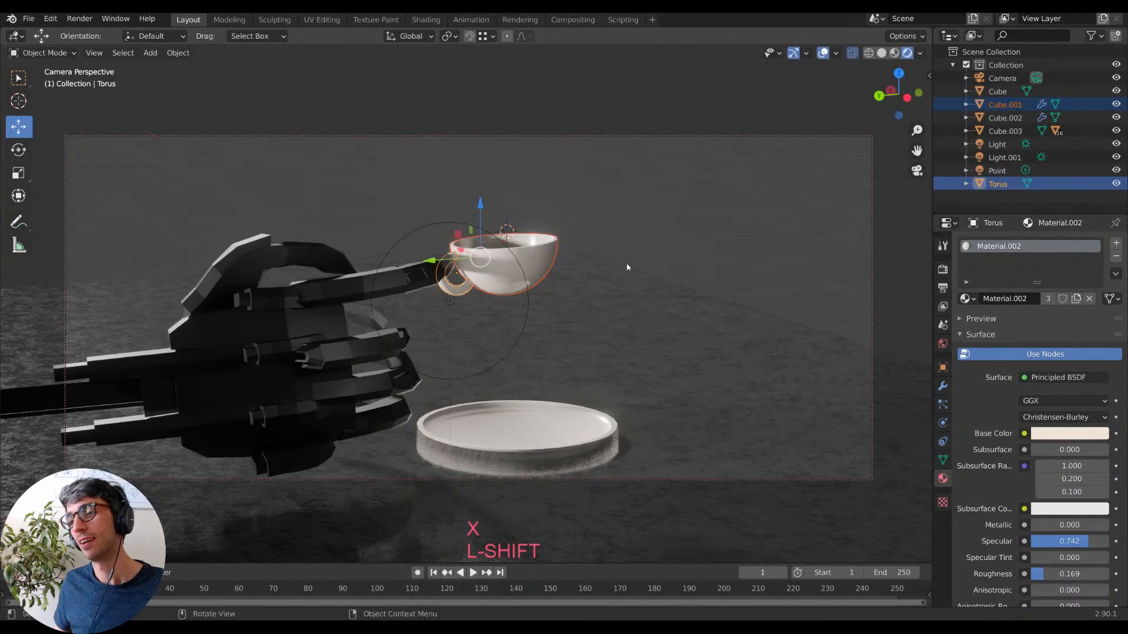
key(g)
click(624, 253)
key(r)
key(x)
click(617, 235)
key(g)
click(603, 231)
click(659, 222)
shift+middle_drag(671, 199, 674, 192)
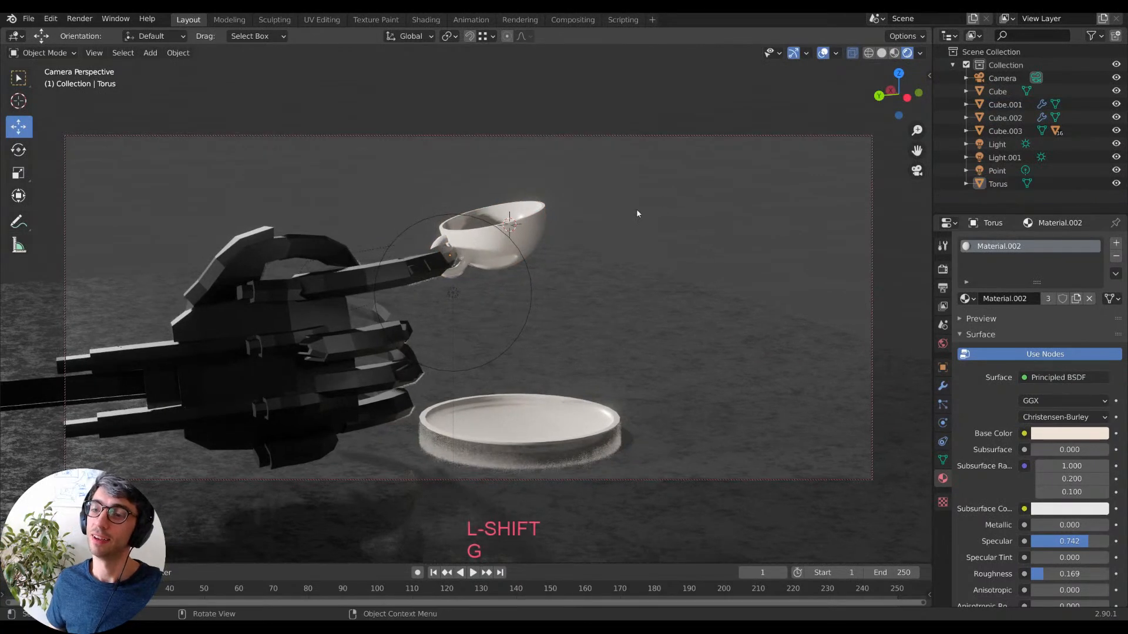
Rotate the cup and handle around the global X axis until the cup's rim is roughly level.
click(541, 222)
shift+click(445, 257)
key(r)
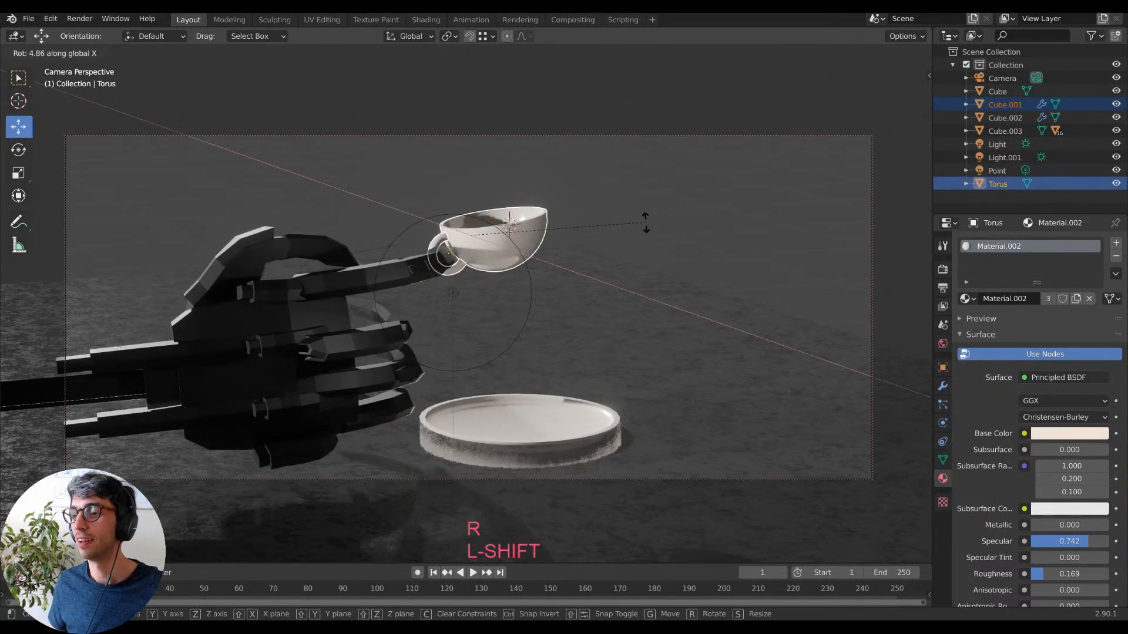
key(x)
click(642, 247)
click(663, 211)
Move the cup, handle and point light together slightly downward at the fingertip, and reframe the camera.
drag(526, 233, 493, 238)
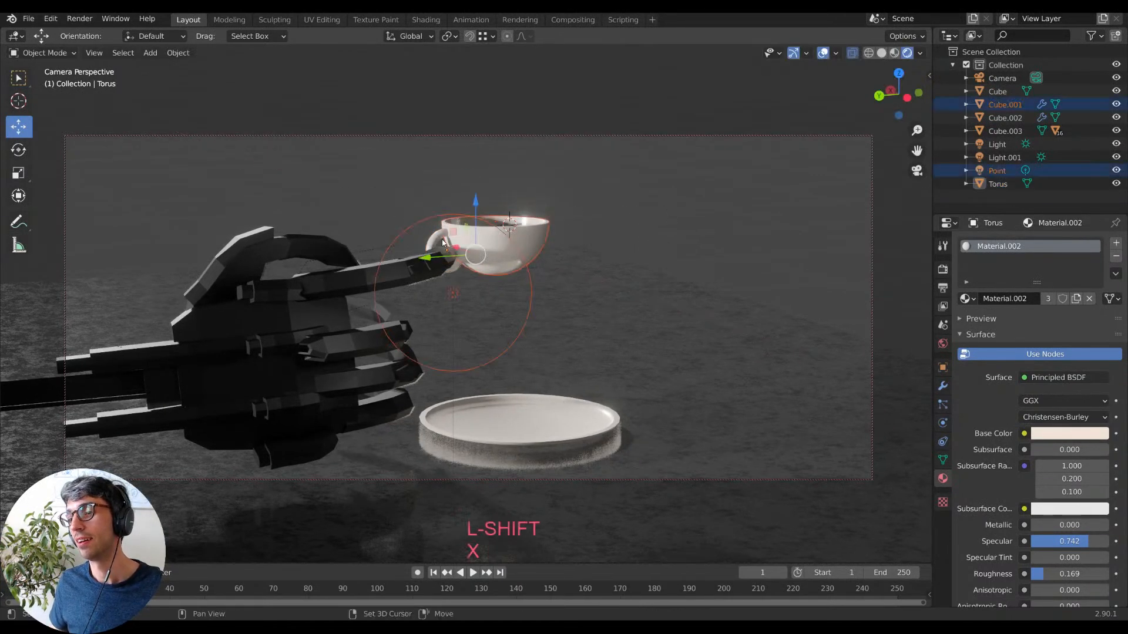
shift+click(437, 241)
key(g)
click(439, 249)
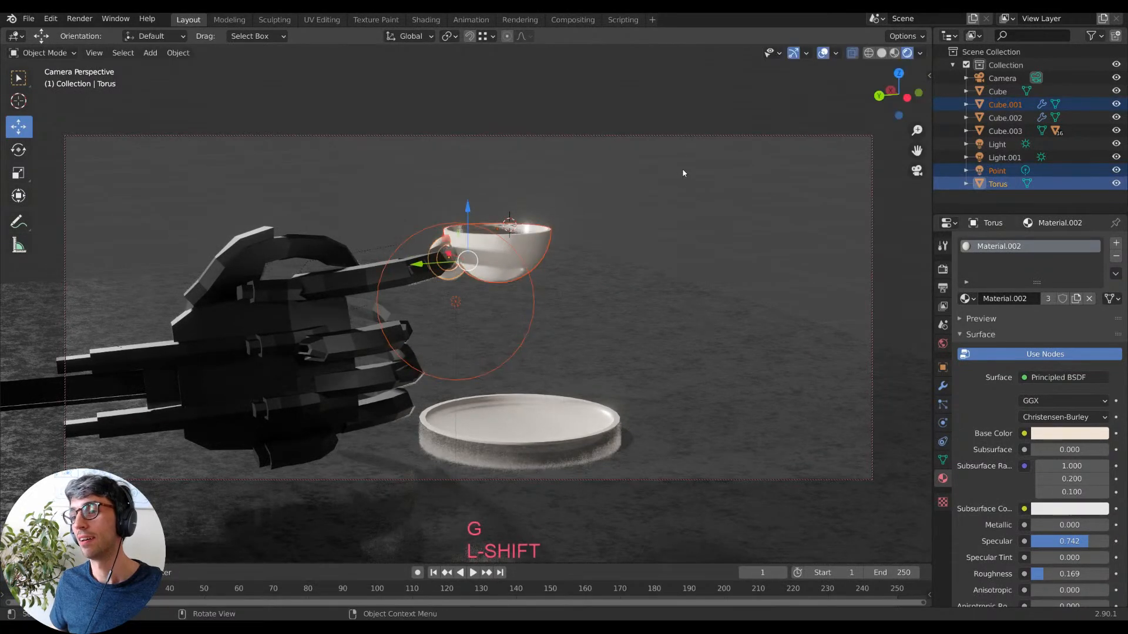
click(680, 201)
shift+middle_drag(680, 203, 672, 206)
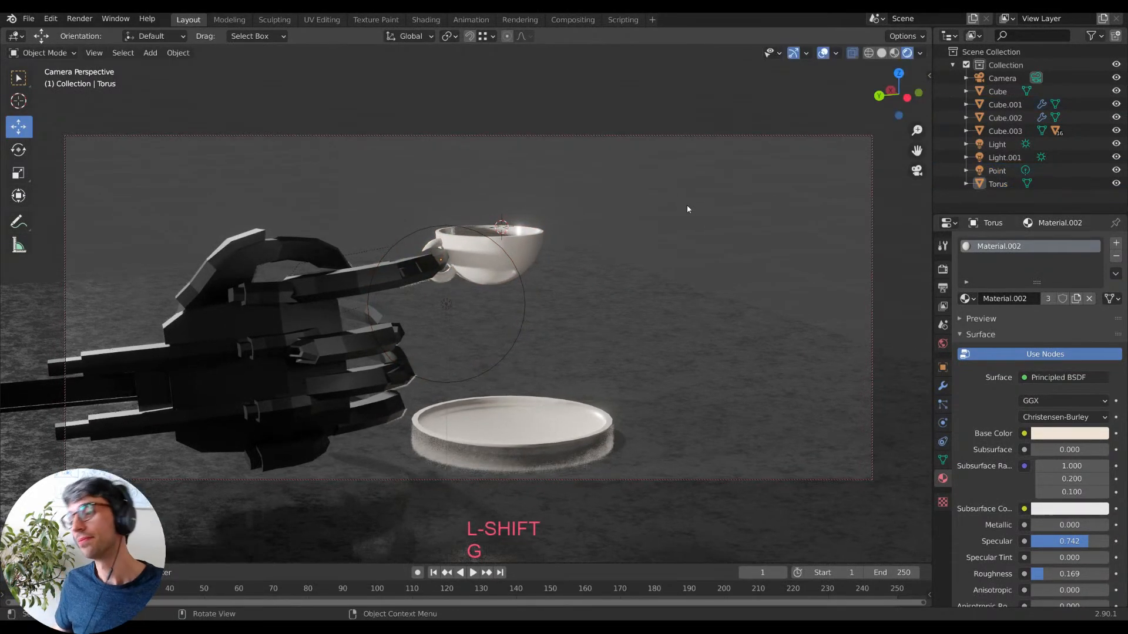
Move the cup with its handle, and the saucer, out of the camera frame to leave only the hand.
shift+click(469, 281)
shift+click(442, 273)
key(g)
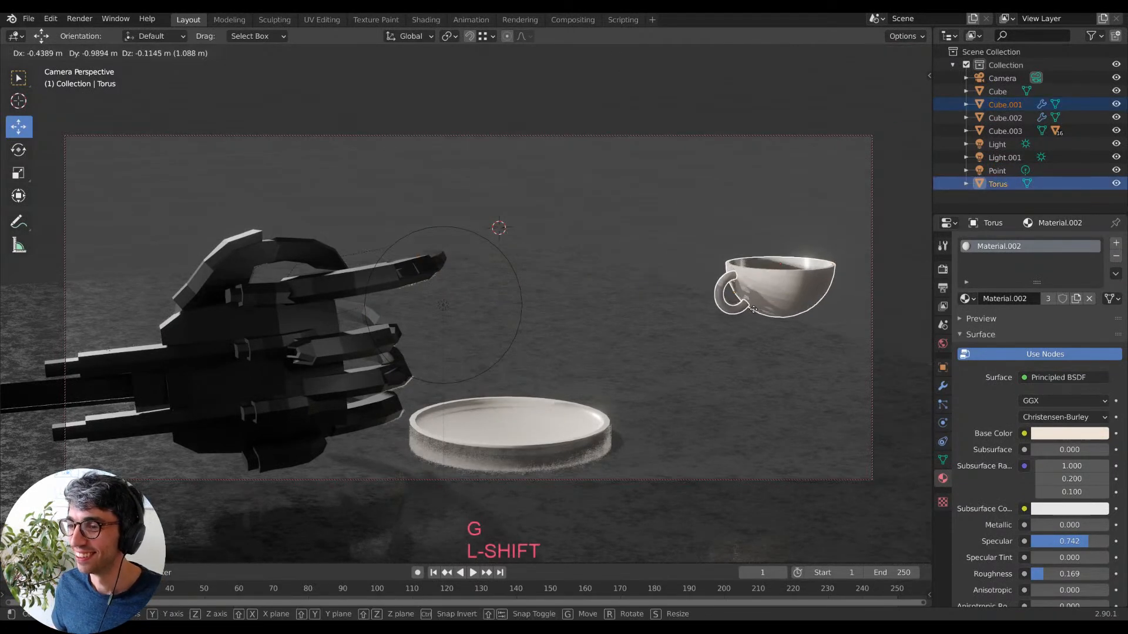
click(88, 279)
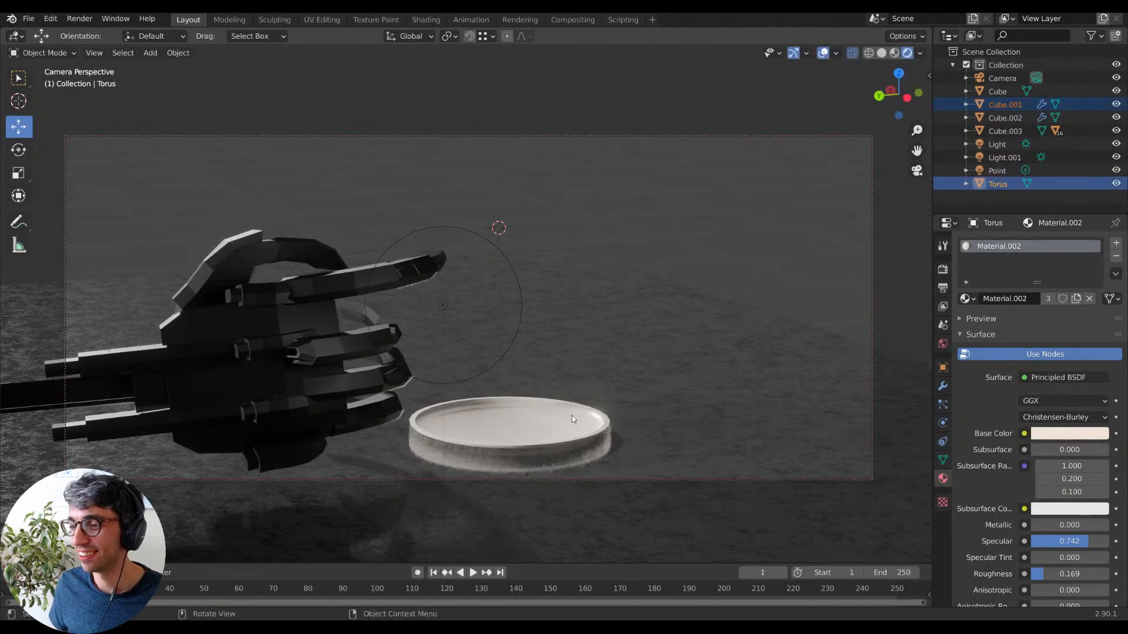
click(561, 418)
key(g)
click(537, 327)
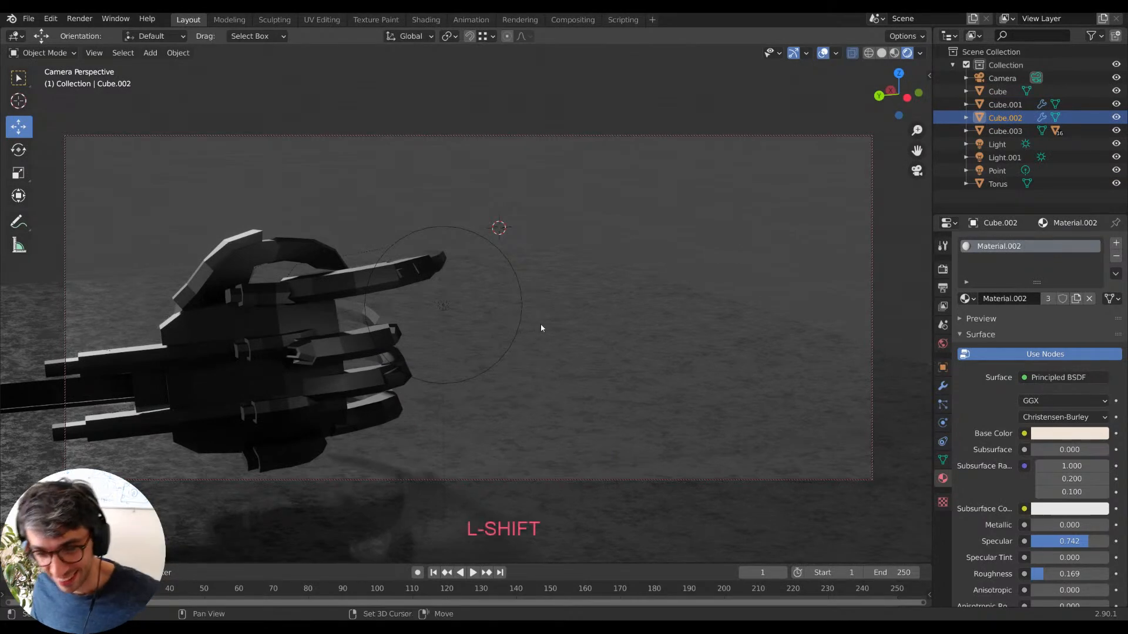
Move the front segment of the finger directly below the index finger slightly along the global X axis.
scroll(544, 338, up, 1)
scroll(538, 336, down, 4)
scroll(539, 335, up, 3)
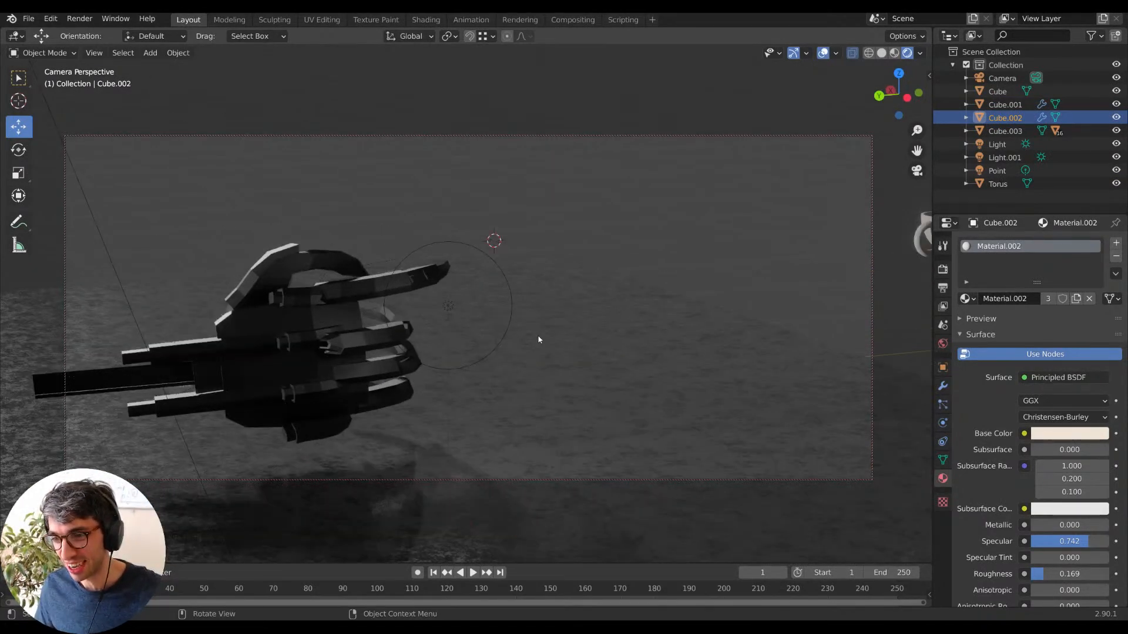
click(340, 356)
key(g)
click(427, 350)
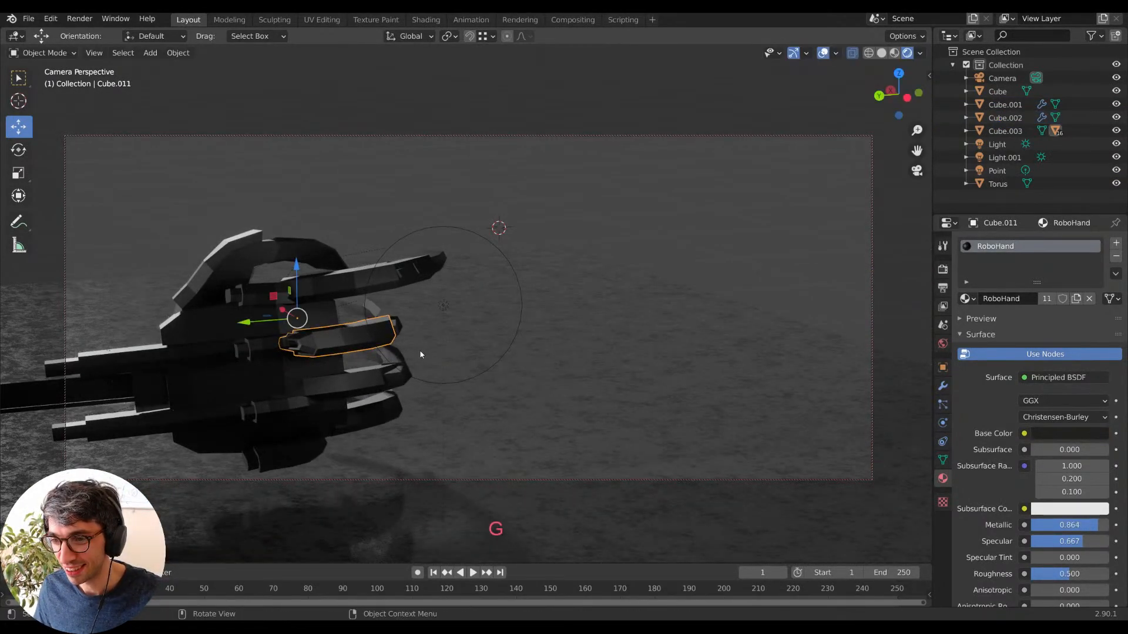
middle_drag(427, 351, 410, 358)
key(g)
key(x)
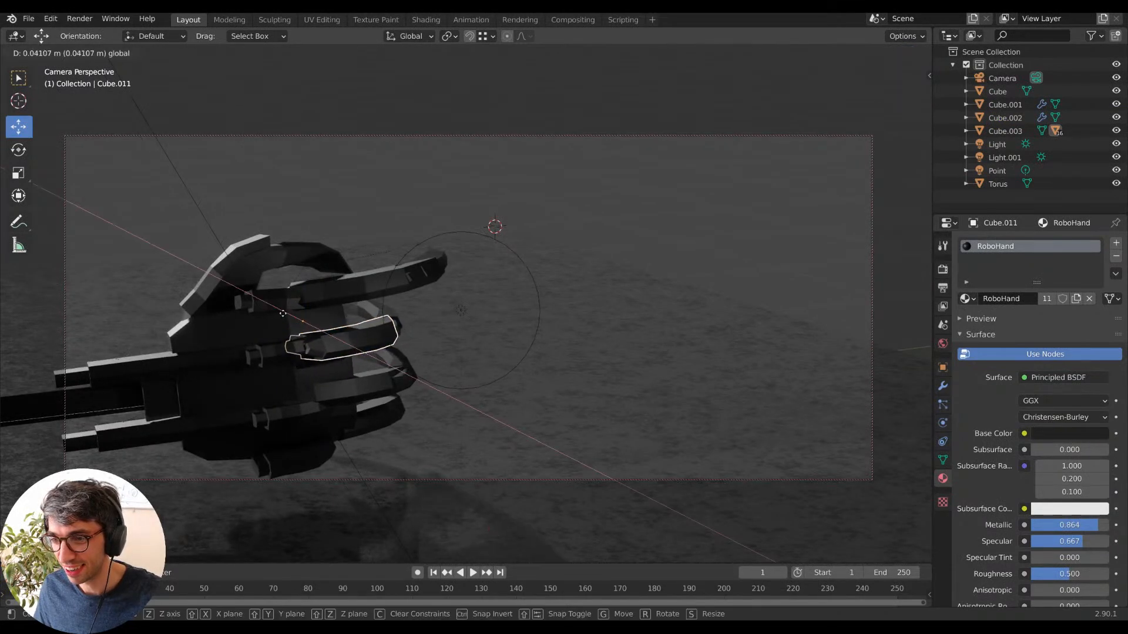
click(279, 312)
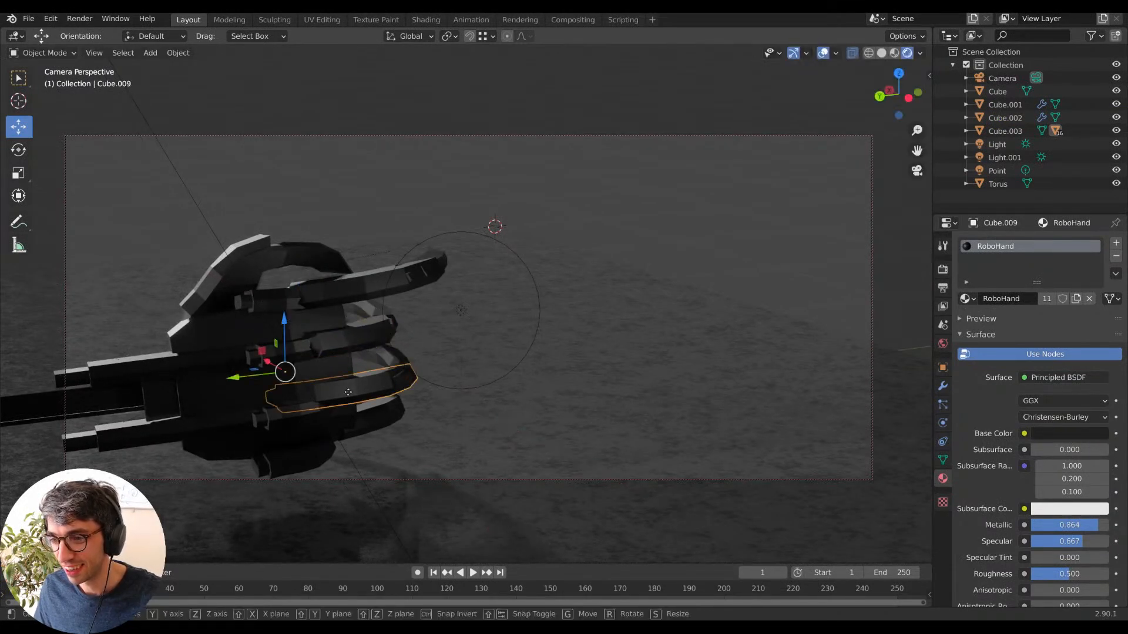
Raise the selected front finger segment along the global Z axis to bring it closer to the finger above, and reframe the camera.
key(g)
key(z)
click(420, 406)
middle_drag(439, 407, 454, 372)
key(g)
key(z)
click(417, 369)
click(684, 299)
middle_drag(683, 297, 610, 320)
shift+middle_drag(610, 320, 667, 335)
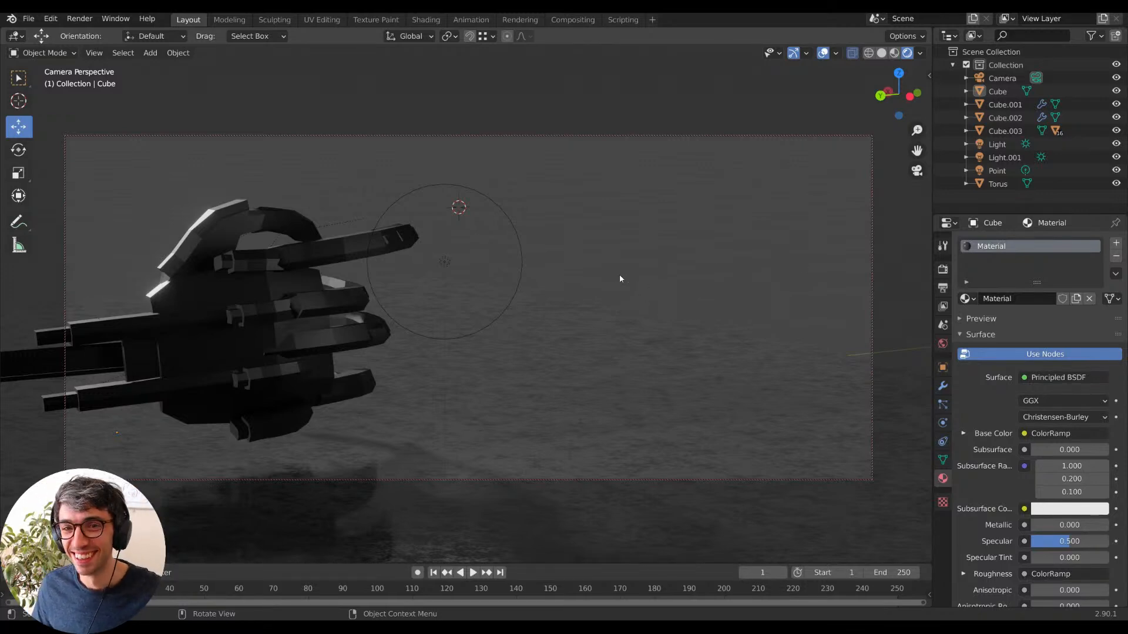
middle_drag(510, 297, 711, 283)
Move the cup and its handle together along the global Y axis back into frame at the index fingertip.
click(924, 188)
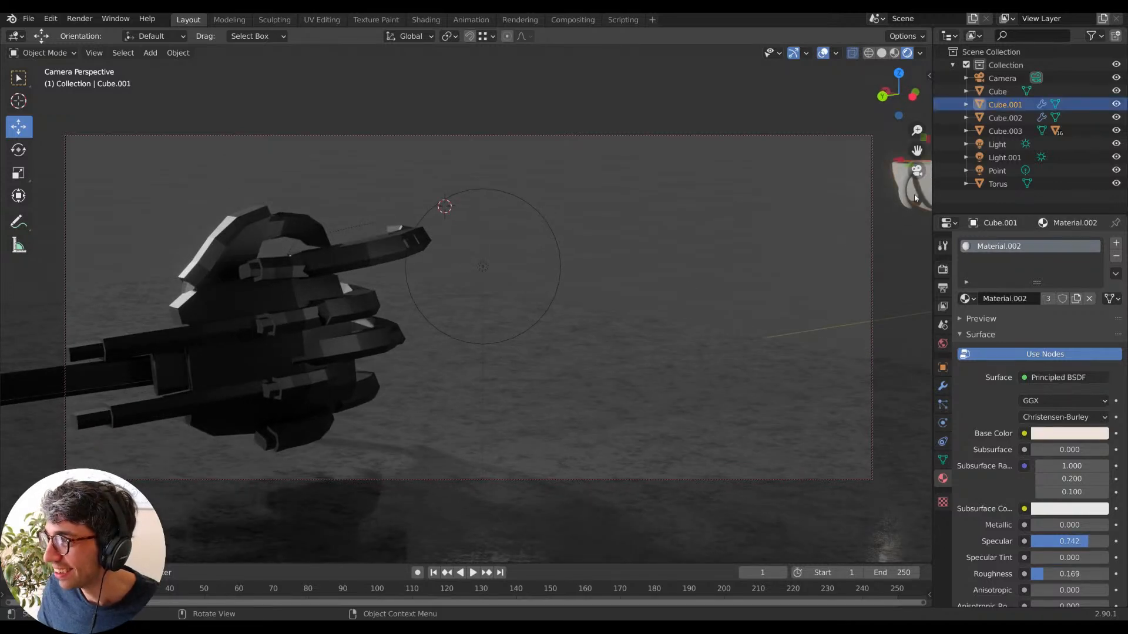
shift+click(918, 200)
key(g)
key(y)
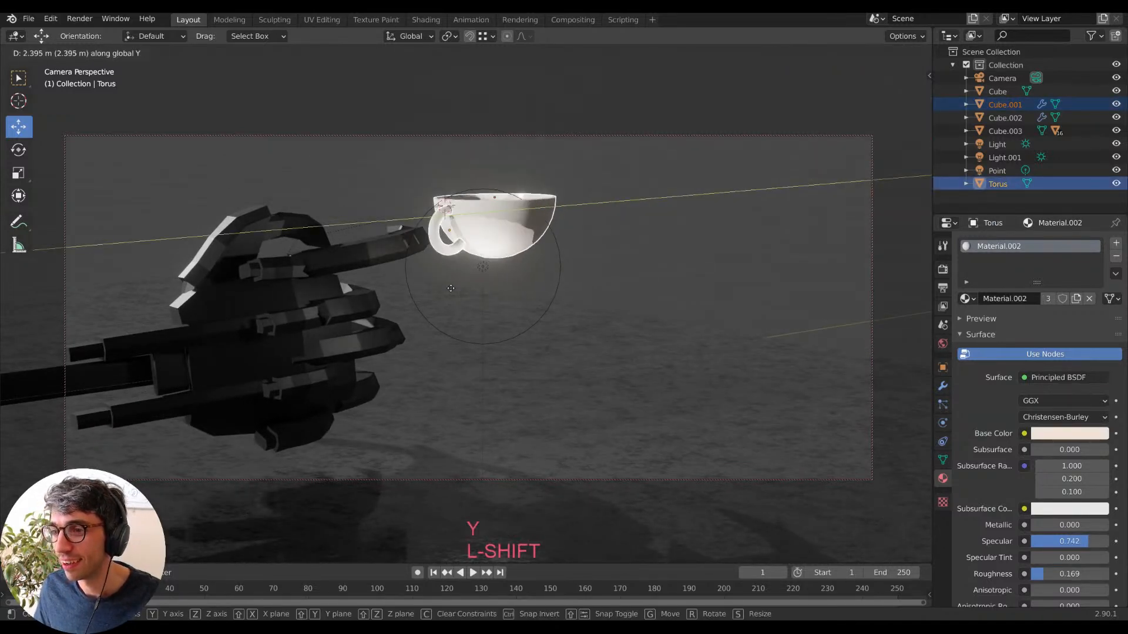
click(433, 284)
middle_drag(433, 284, 481, 267)
Shift the cup and handle along the global X axis and nudge them freely toward the index fingertip.
key(g)
key(x)
click(612, 297)
key(g)
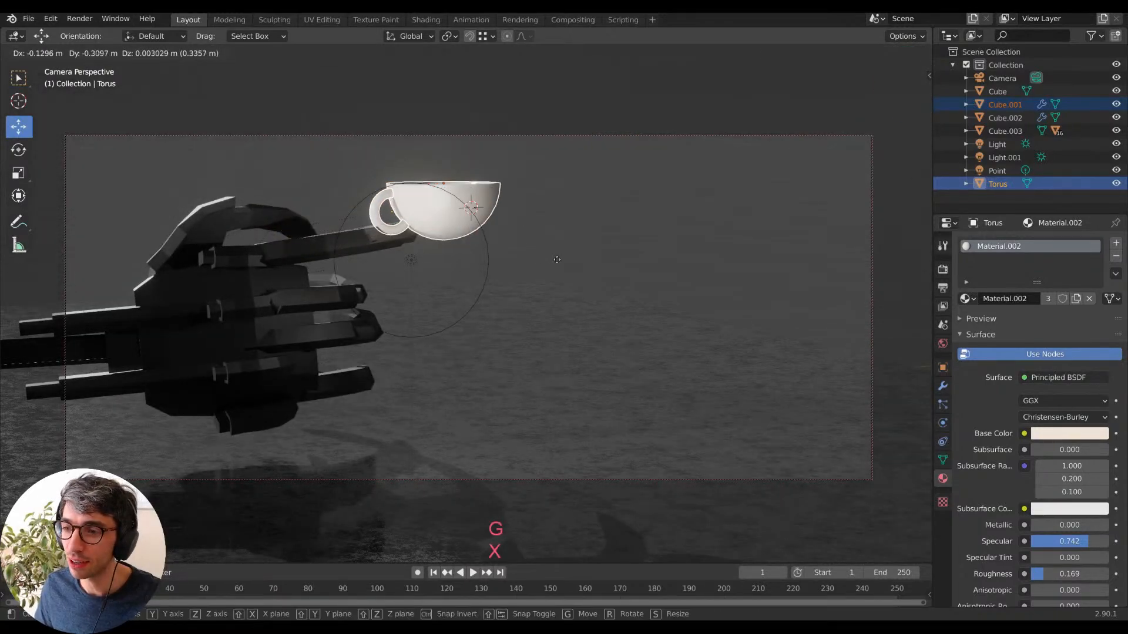
click(582, 282)
middle_drag(582, 282, 536, 268)
Fine-tune the depth of the cup and handle along the global Y and X axes so the handle lines up with the fingertip.
key(g)
key(y)
click(711, 310)
key(g)
key(y)
key(x)
click(623, 300)
key(g)
key(x)
click(574, 283)
middle_drag(574, 285, 549, 288)
key(KP_0)
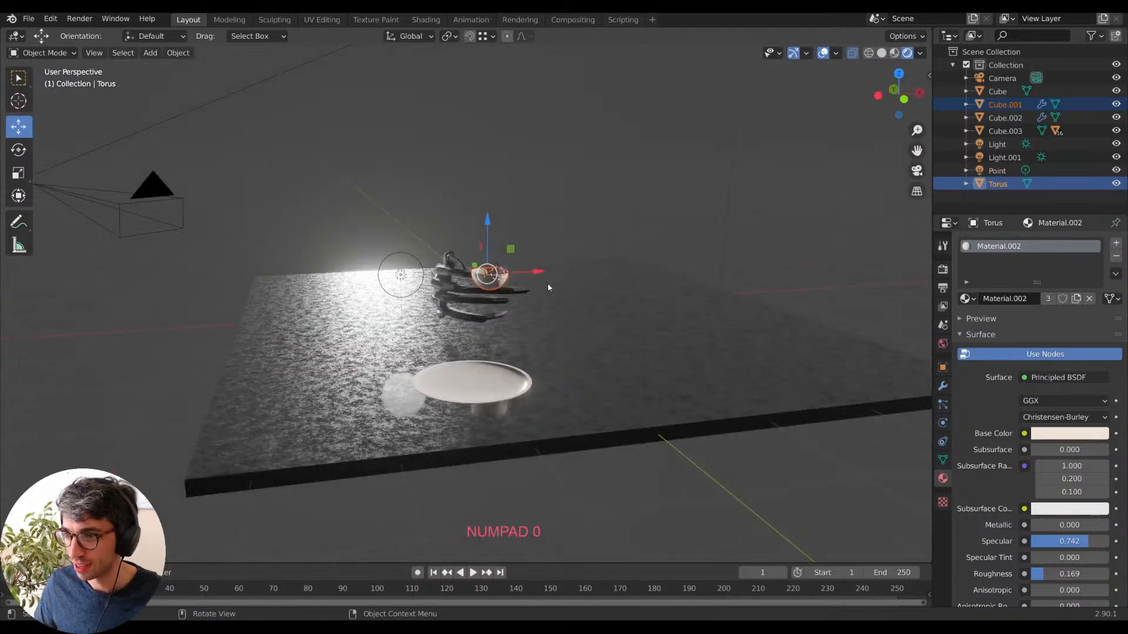
key(KP_0)
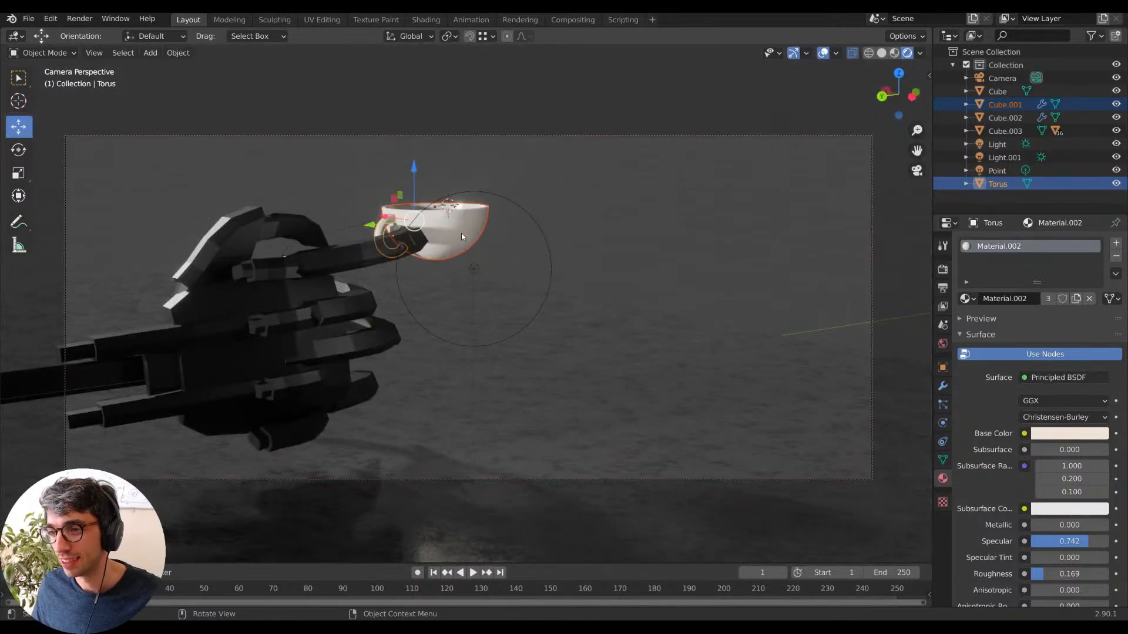
Nudge the cup and handle freely in the camera view until the handle sits on the index fingertip.
key(g)
click(480, 233)
click(625, 197)
mouse_move(579, 309)
middle_down()
mouse_move(589, 319)
mouse_move(564, 303)
middle_up()
click(499, 264)
shift+click(437, 267)
key(g)
click(526, 268)
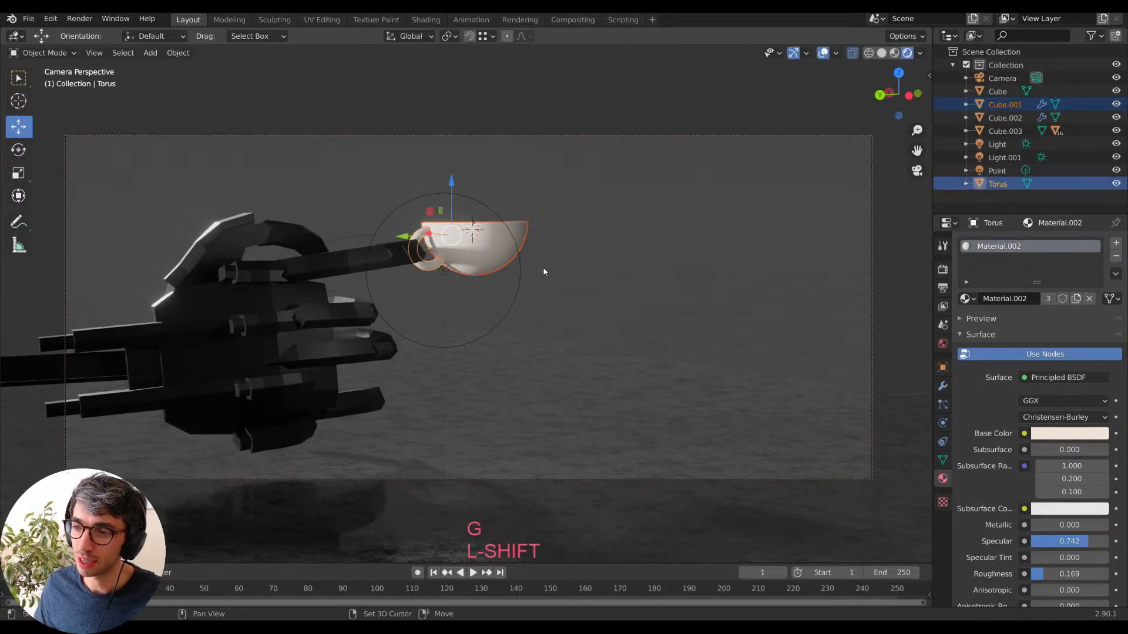
key(g)
click(530, 268)
shift+middle_drag(600, 281, 604, 283)
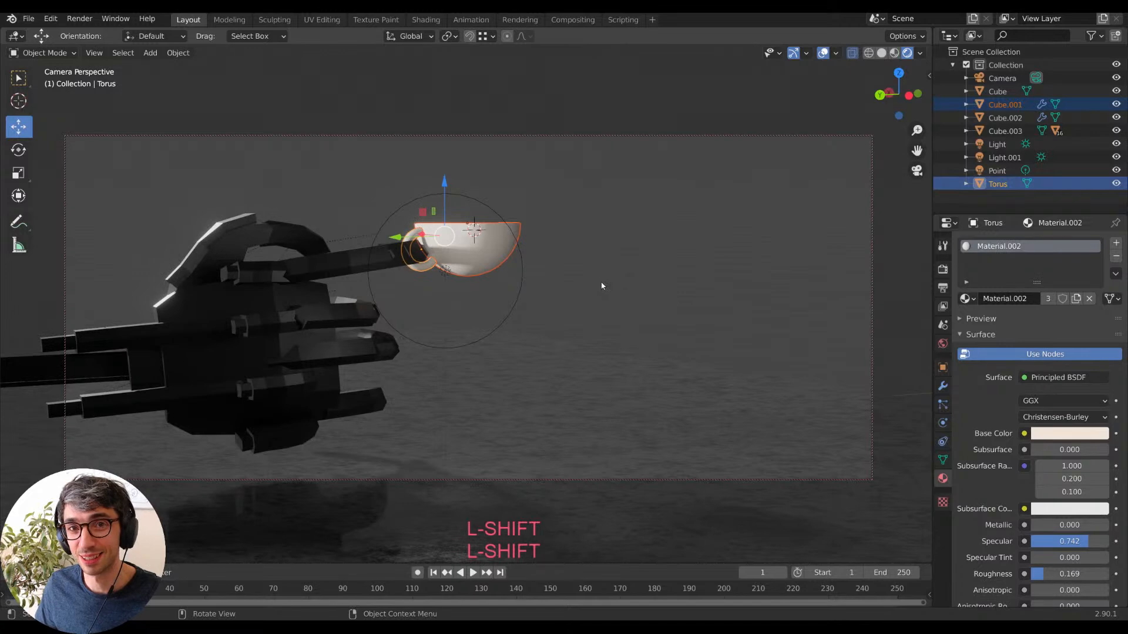
Reframe the camera to look slightly down on the cup and hand, leaving nothing selected.
click(650, 168)
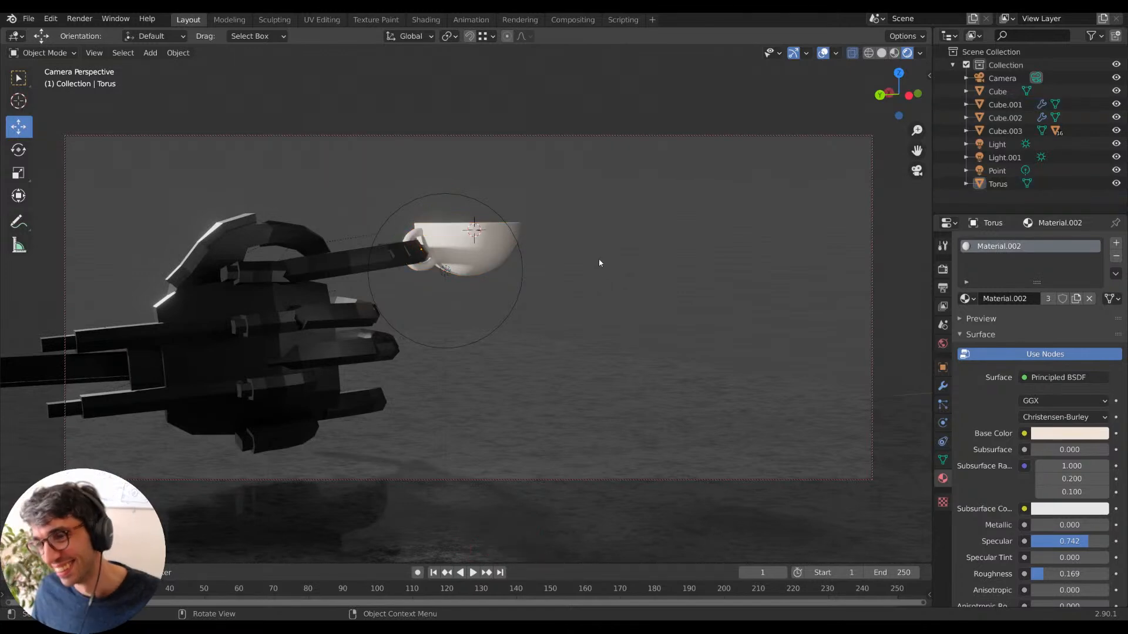
click(502, 240)
middle_drag(566, 229, 586, 246)
mouse_move(587, 247)
shift+middle_down()
mouse_move(589, 237)
mouse_move(559, 237)
mouse_move(592, 249)
mouse_move(582, 249)
shift+middle_up()
click(627, 270)
click(712, 183)
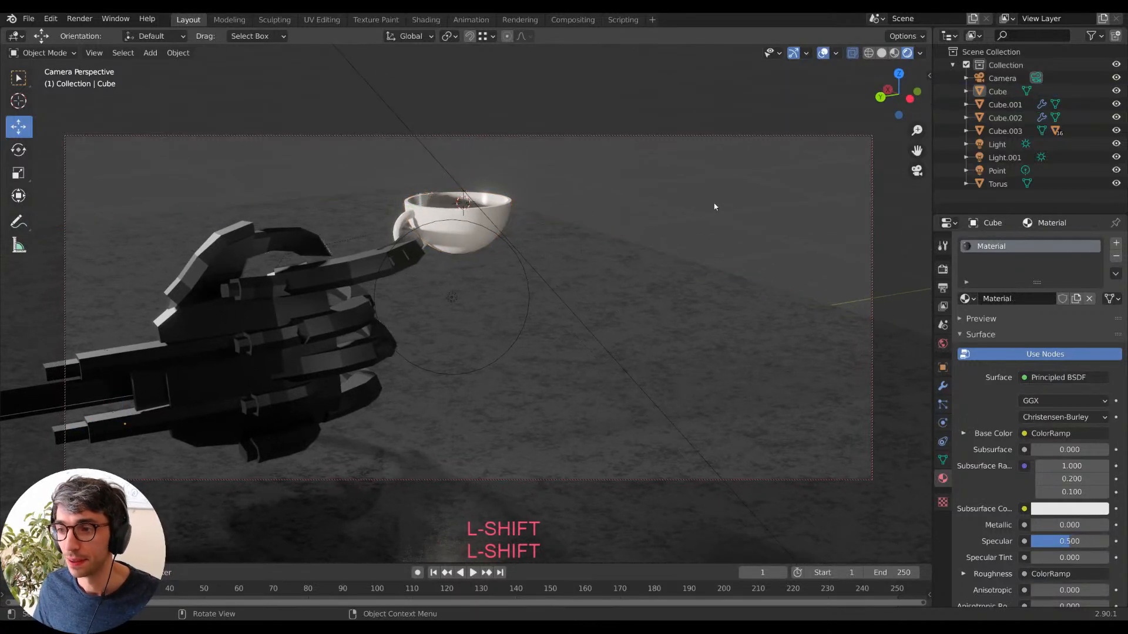
middle_drag(658, 223, 649, 234)
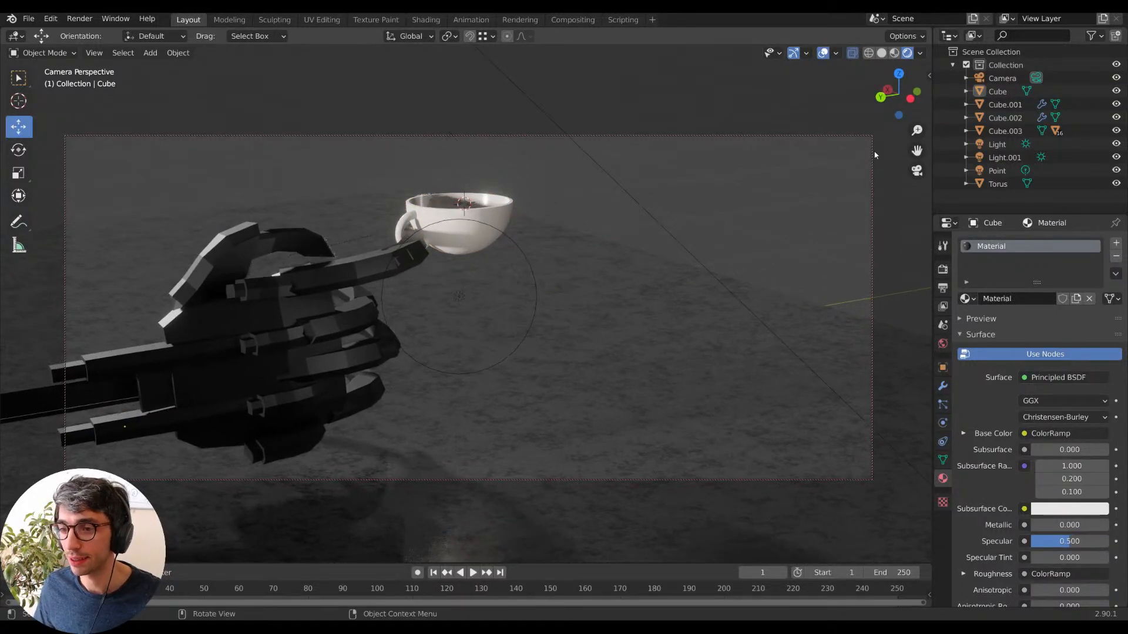
Enable the camera's depth of field, focus it on the cup (Cube.001), and set the F-stop to 0.5.
click(1001, 79)
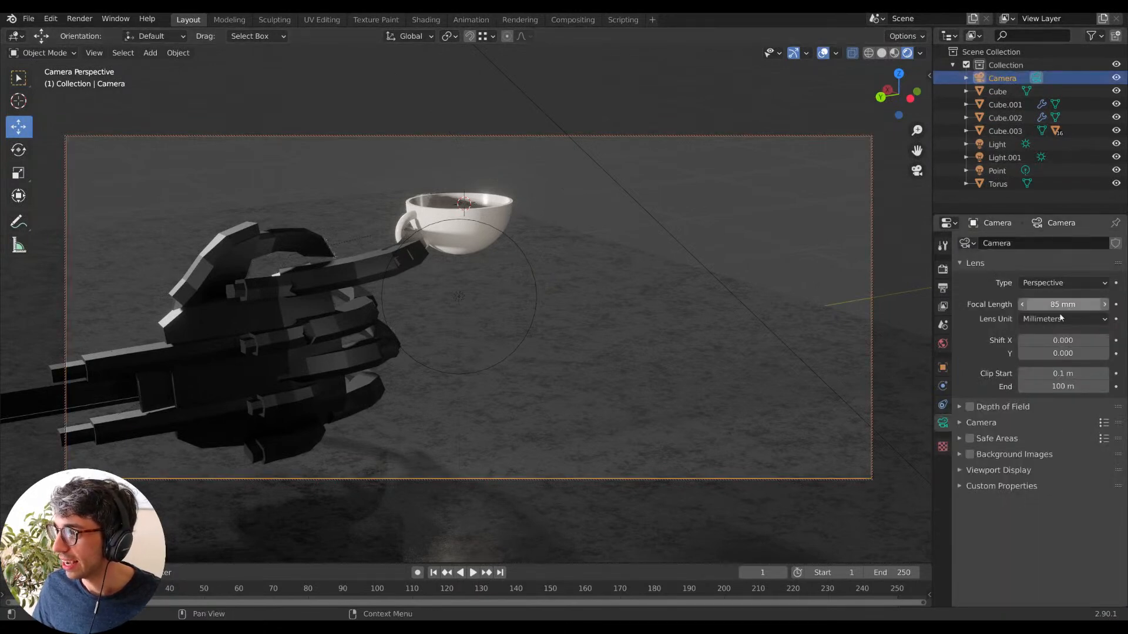
click(959, 407)
click(960, 407)
click(970, 406)
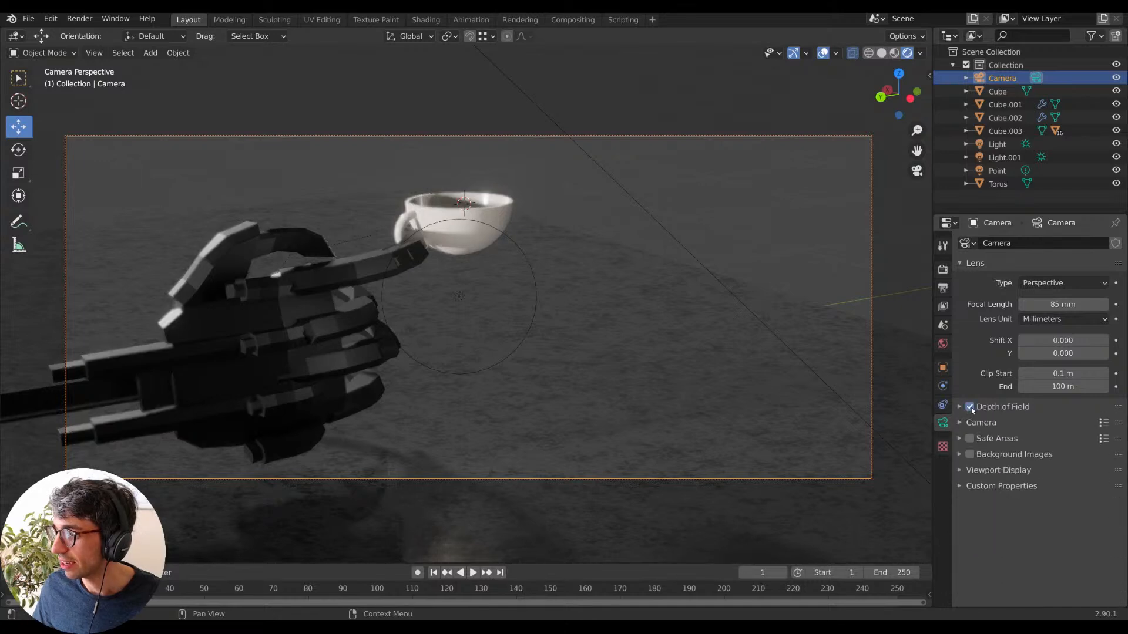
click(959, 406)
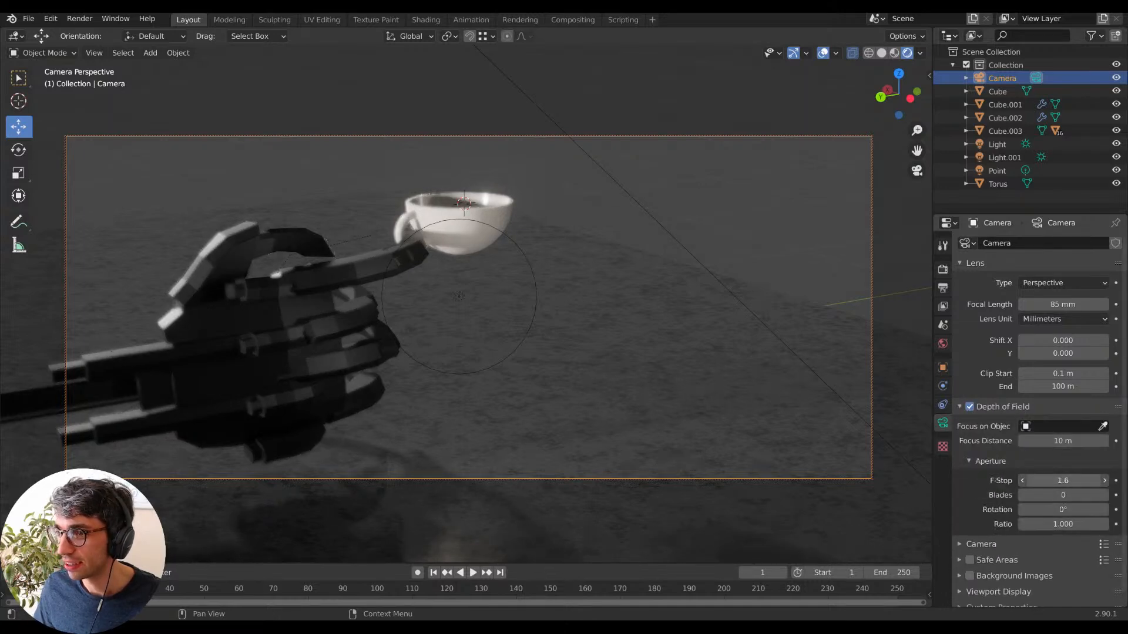
click(455, 218)
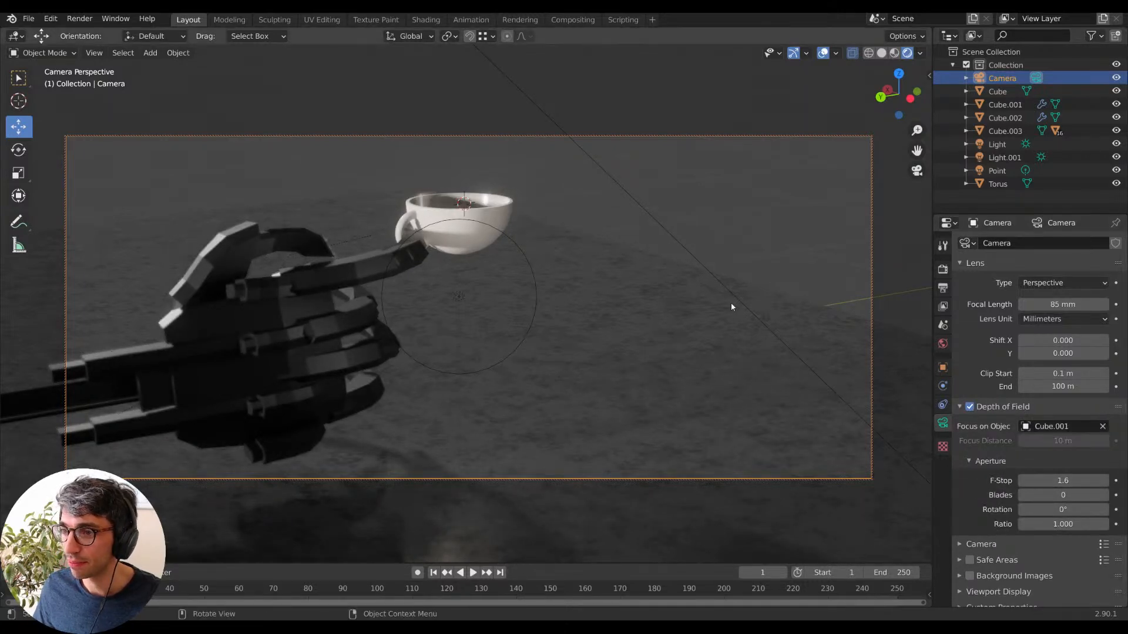
mouse_move(1062, 481)
mouse_down()
mouse_move(1040, 480)
mouse_move(1055, 481)
mouse_up()
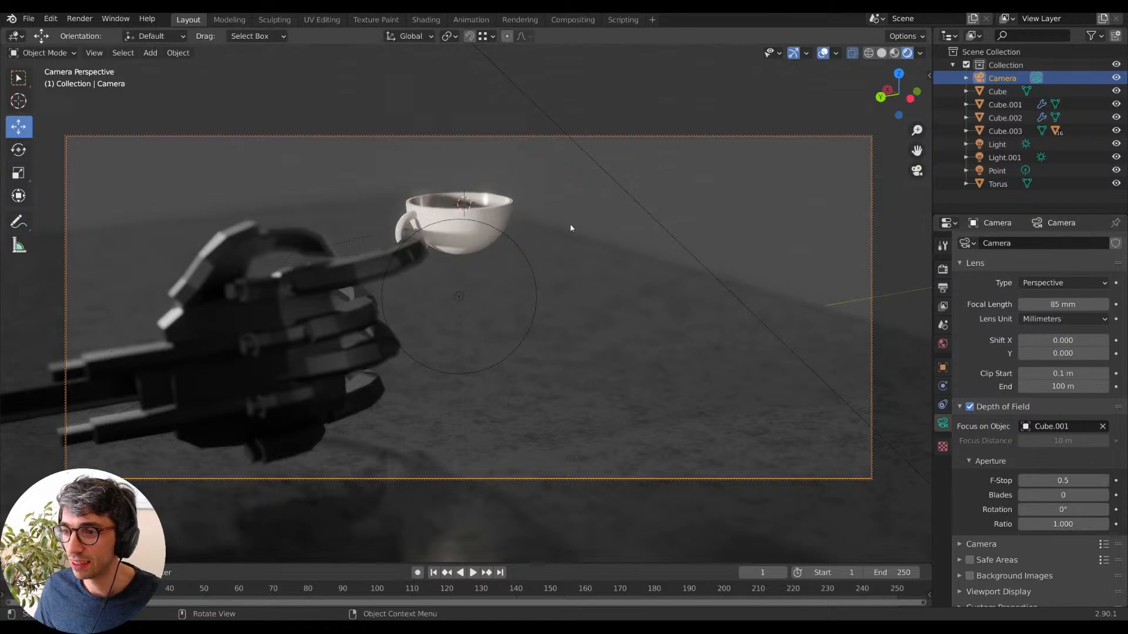
Add a text object and replace its default content with "FSSJNdsf".
key(shift+a)
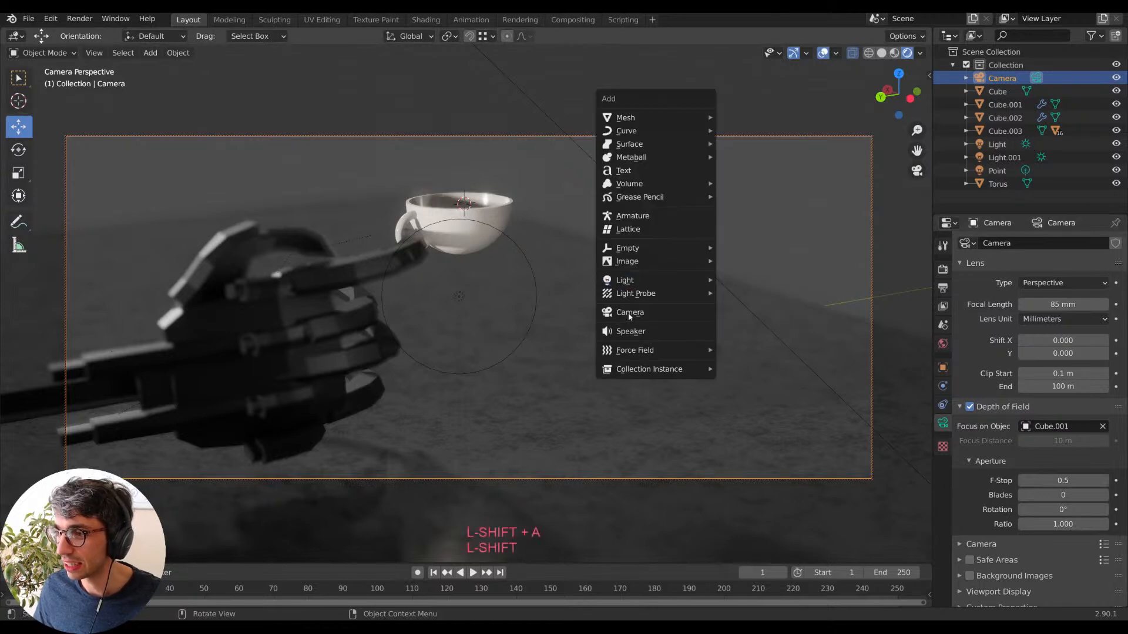
click(635, 171)
key(Tab)
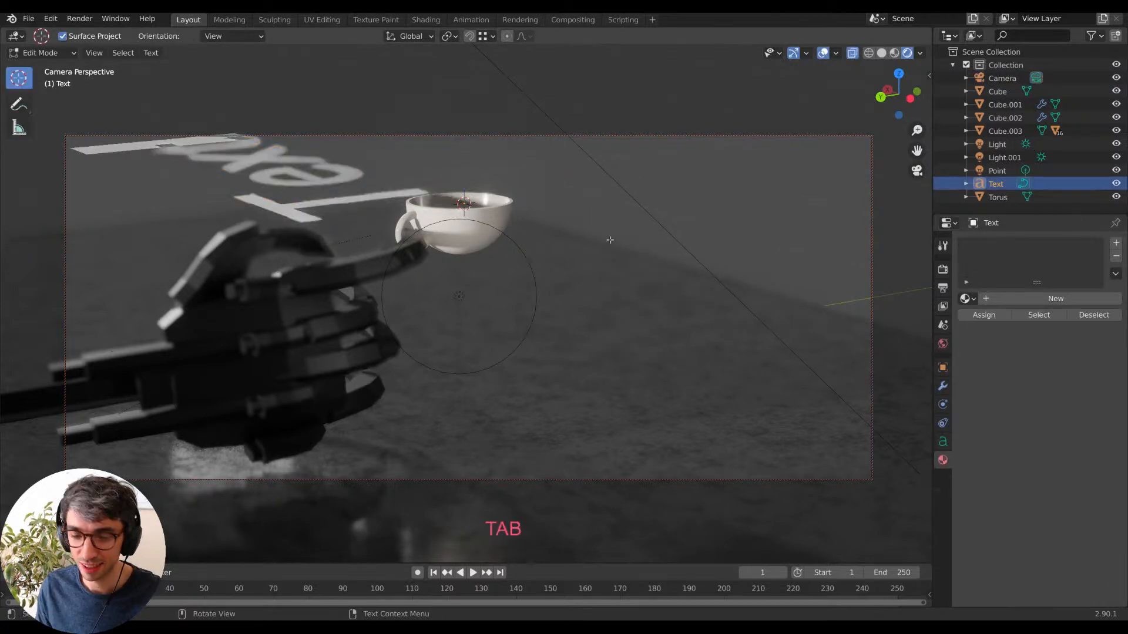
key(BackSpace)
key(BackSpace)
key(BackSpace)
key(BackSpace)
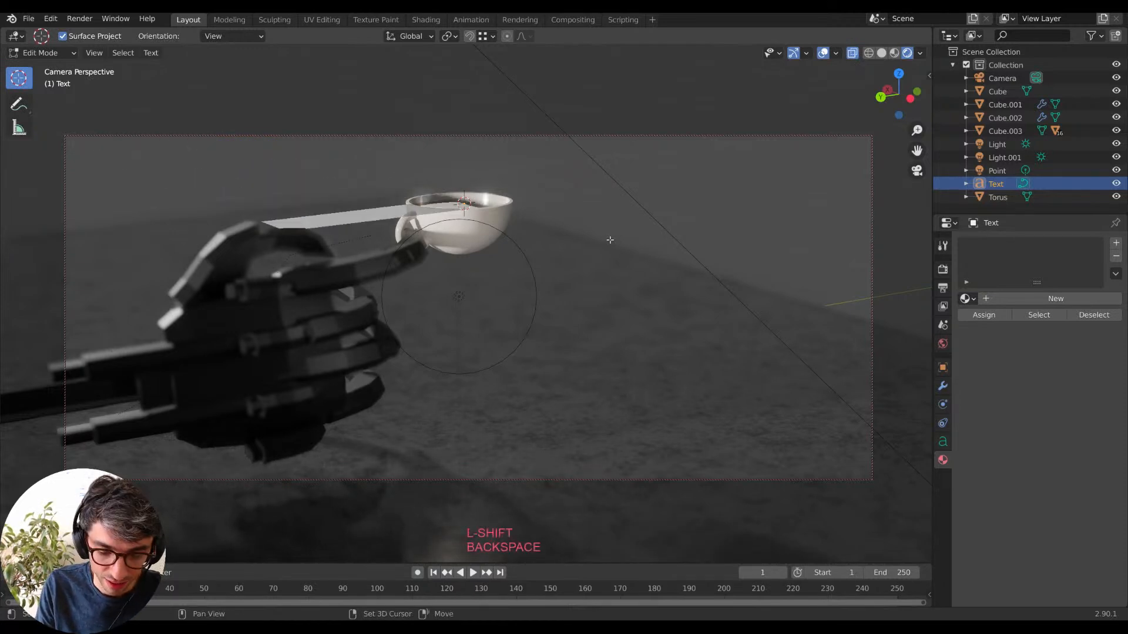
text(ESSEN)
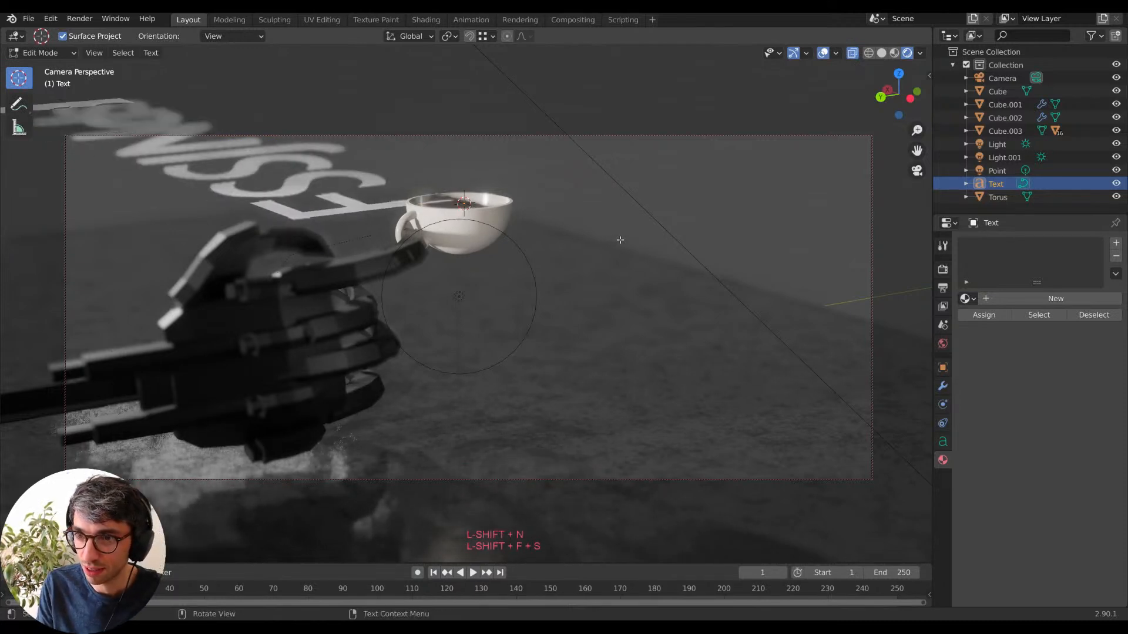
Rotate the text upright around the global X axis and turn it around the global Z axis to face the camera.
key(Tab)
key(r)
key(x)
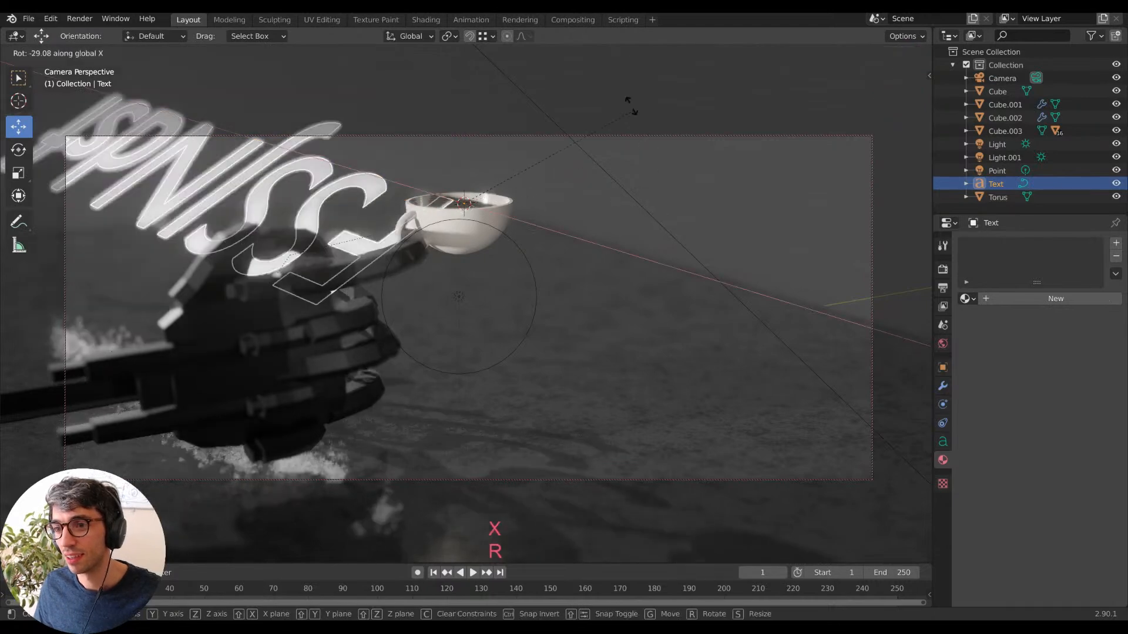
click(491, 362)
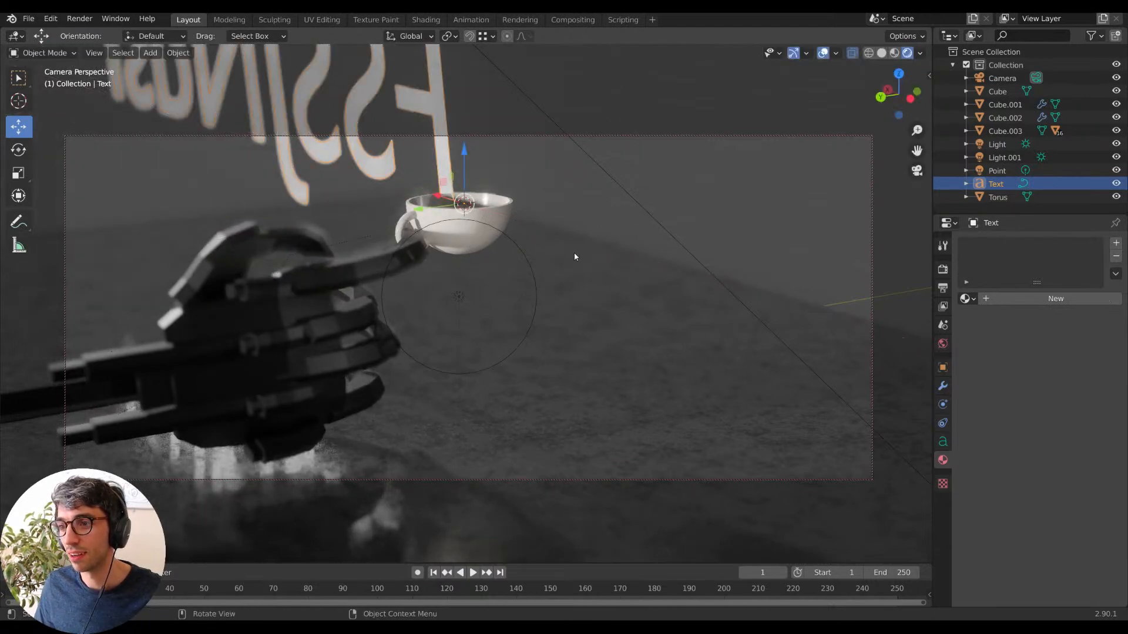
key(r)
key(z)
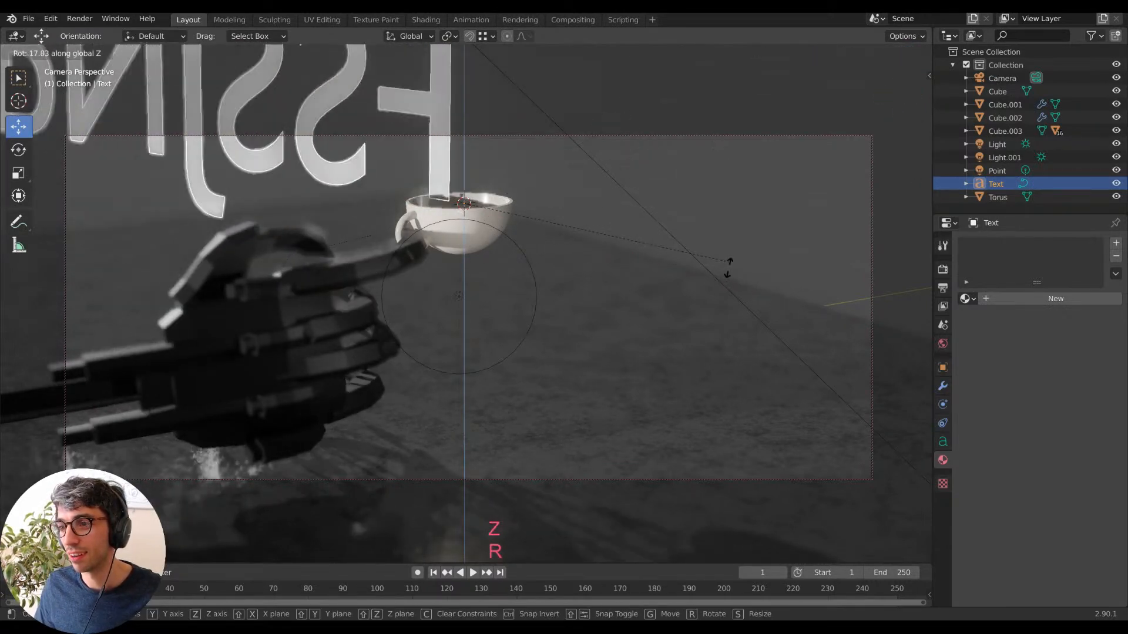
click(723, 187)
key(r)
key(z)
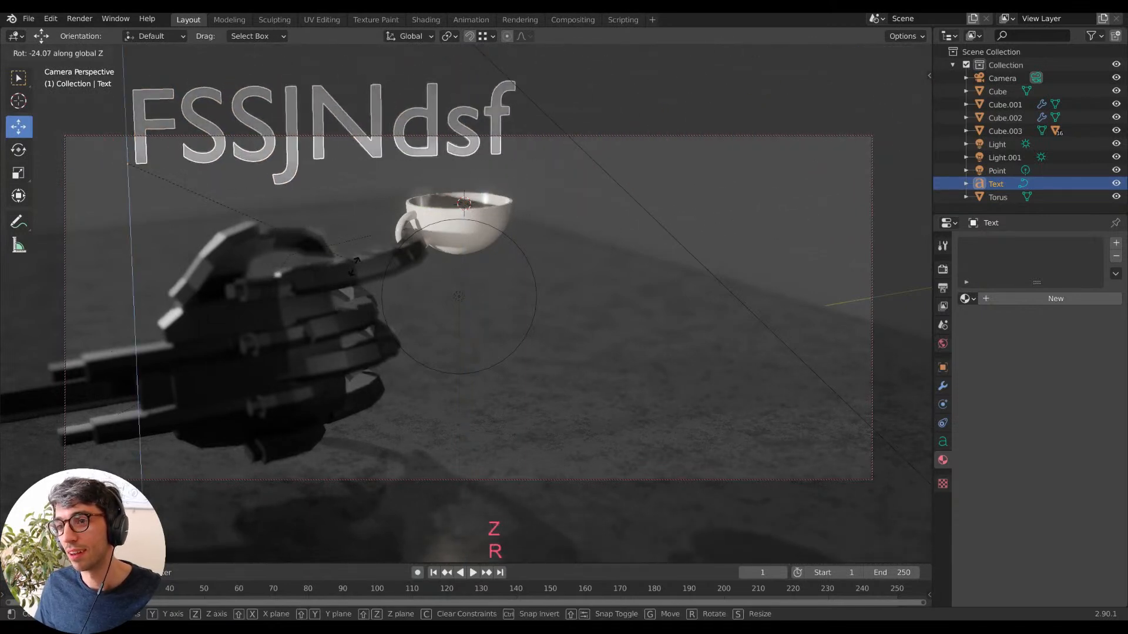
click(228, 228)
Move the text far back behind the cup along the global axes, placing it just above the camera frame.
key(g)
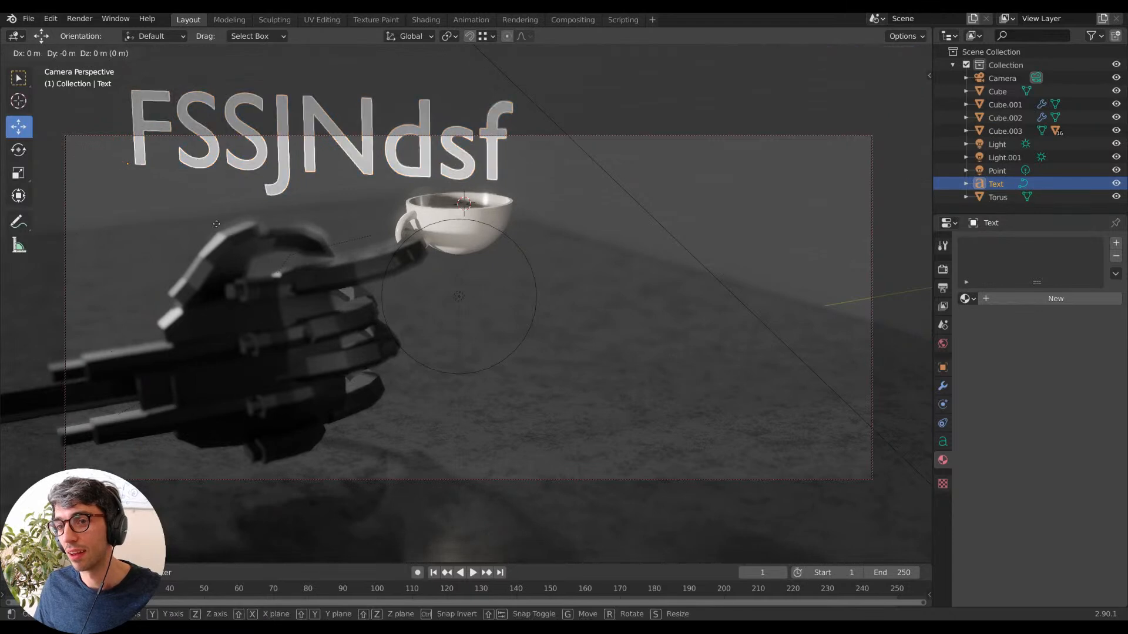
key(y)
click(728, 222)
key(g)
key(z)
click(653, 281)
key(g)
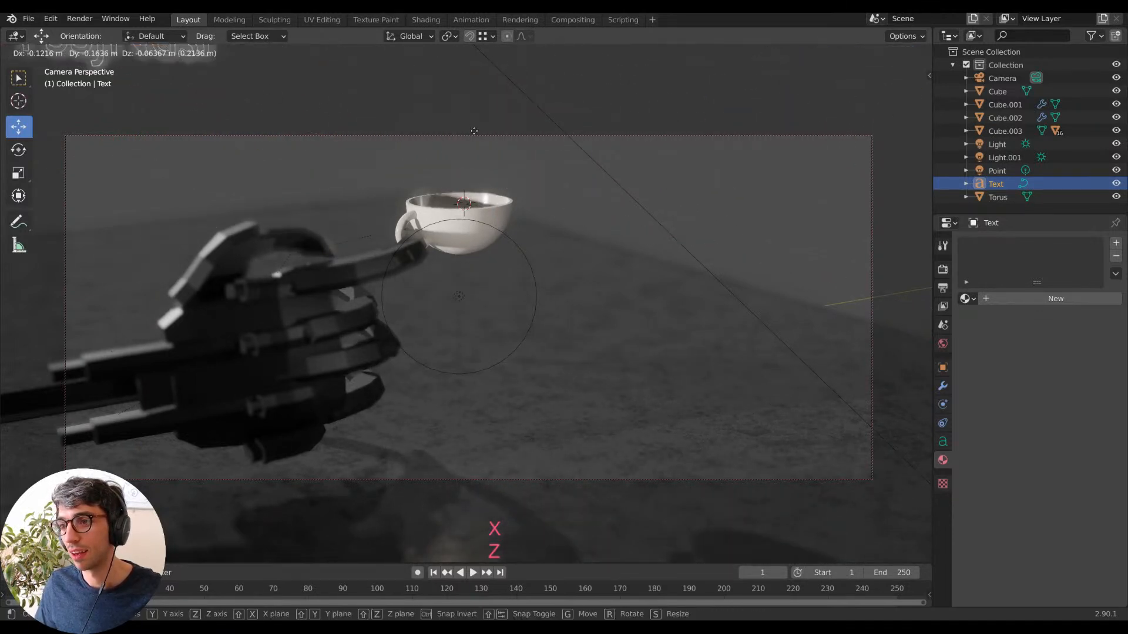
click(772, 189)
Set the text's extrude to 0.82 m and its bevel depth to 0 m.
click(943, 441)
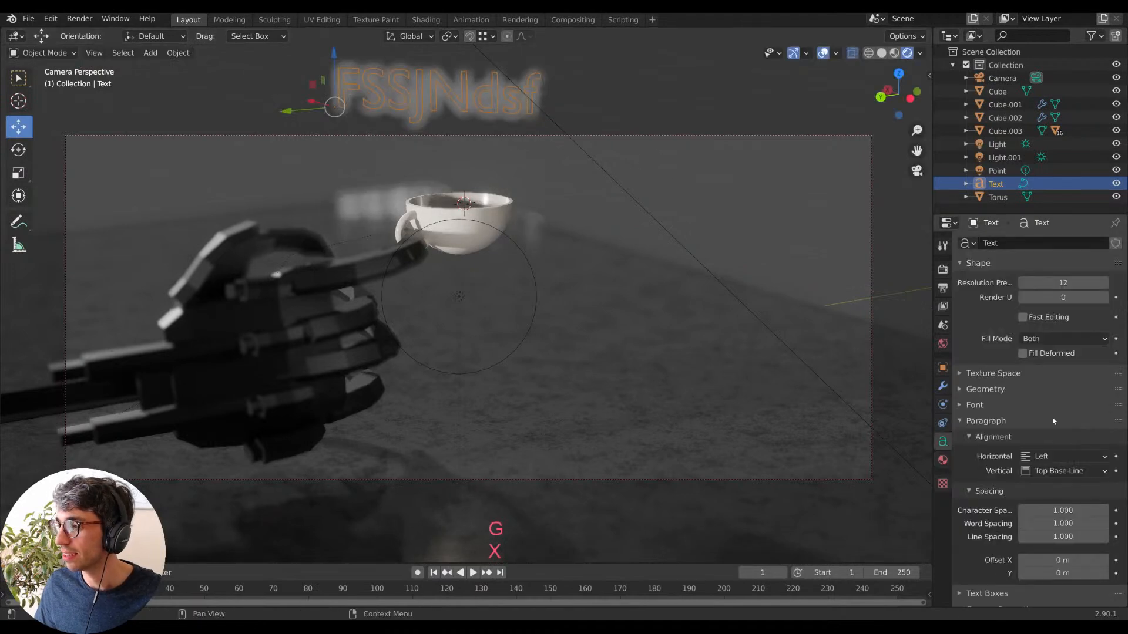
click(993, 389)
mouse_move(1054, 477)
mouse_down()
mouse_move(1075, 477)
mouse_move(1055, 477)
mouse_up()
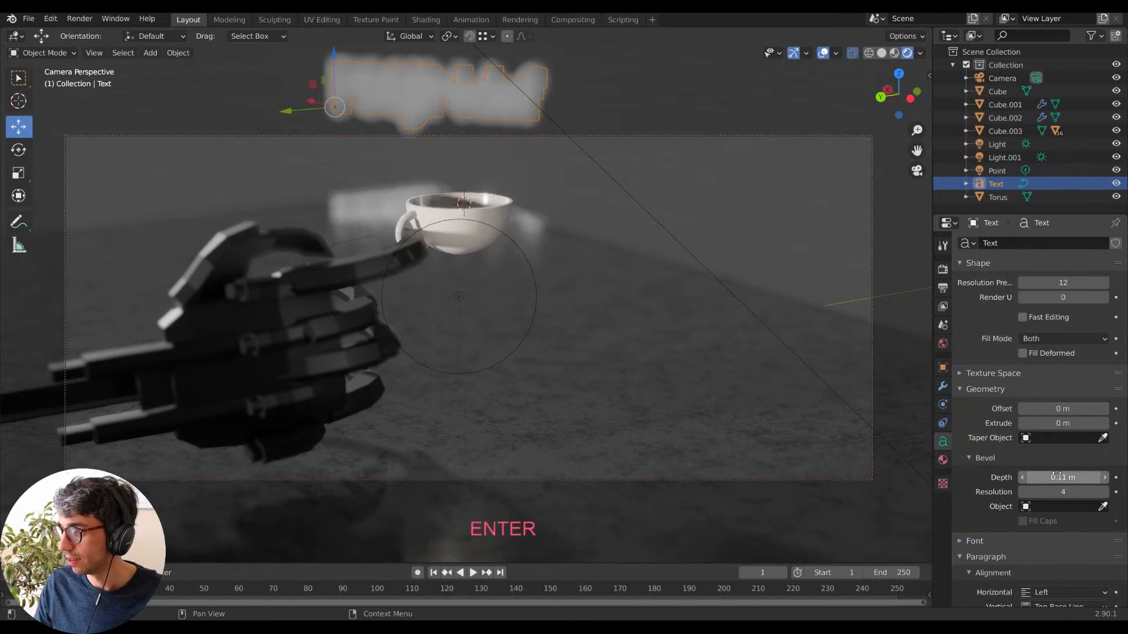
drag(1062, 422, 1093, 422)
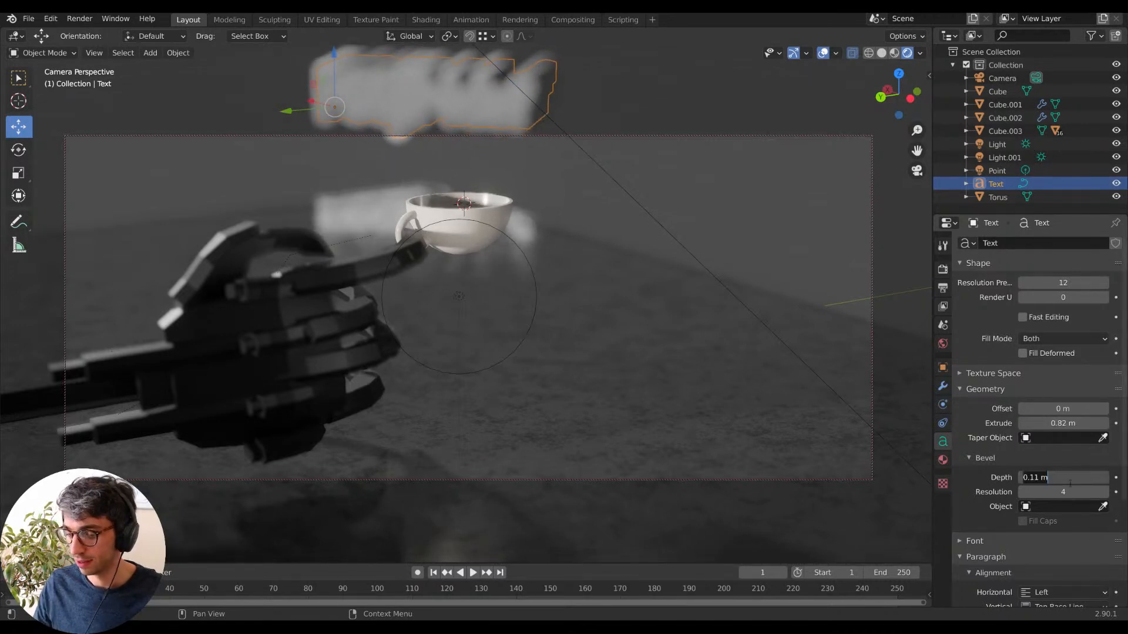
text(0)
key(Return)
Scale the text up about 2.5 times and rotate it around the global Z axis so its extruded side shows.
key(s)
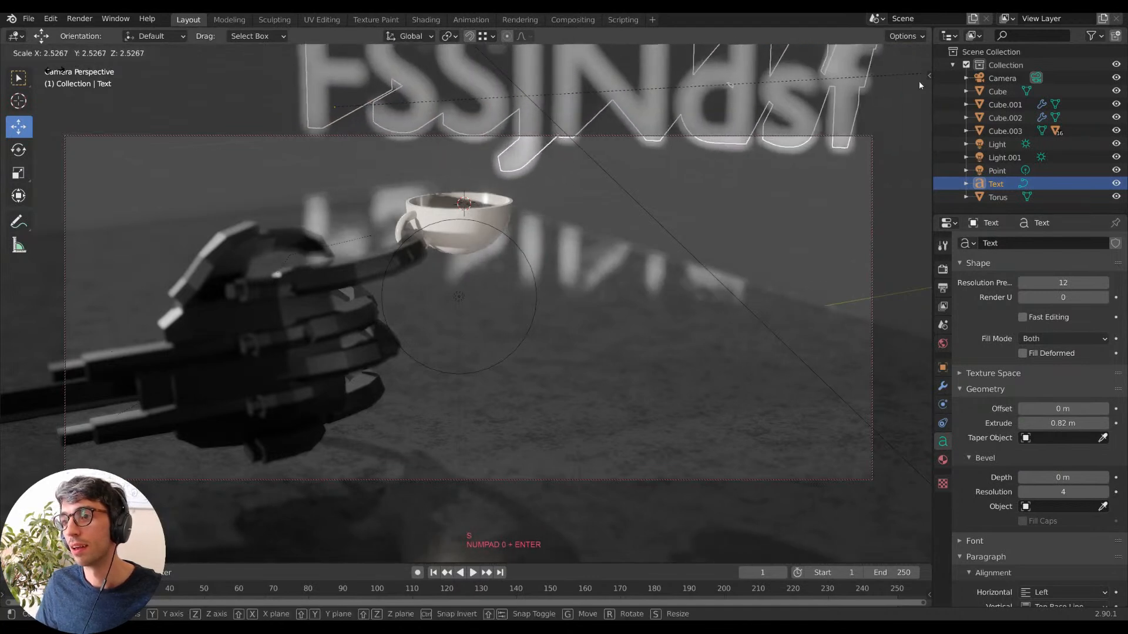
key(r)
key(z)
key(Return)
Create a new material for the text and set its emission to fully saturated red at full value.
click(943, 460)
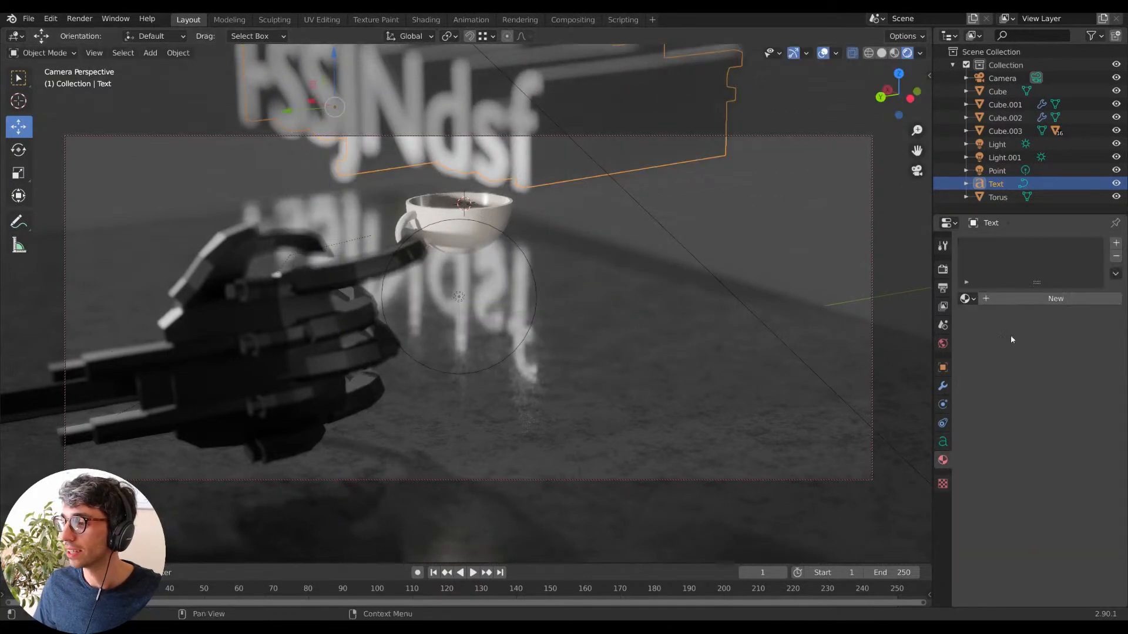
click(1007, 300)
scroll(1103, 520, down, 10)
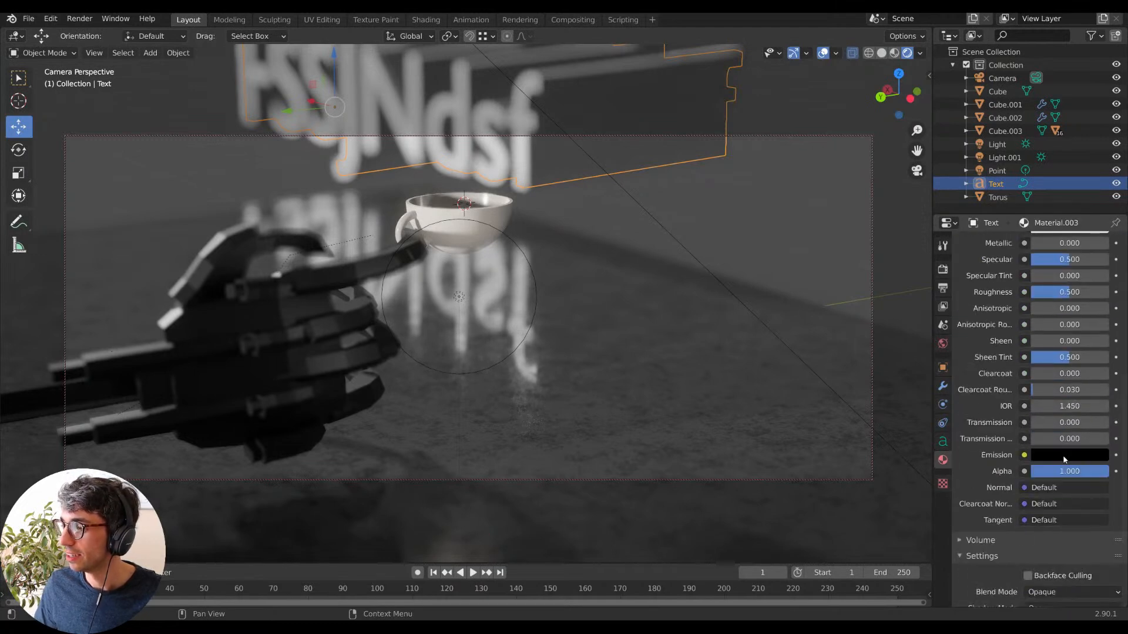
click(1065, 459)
drag(1098, 358, 1098, 266)
click(1041, 366)
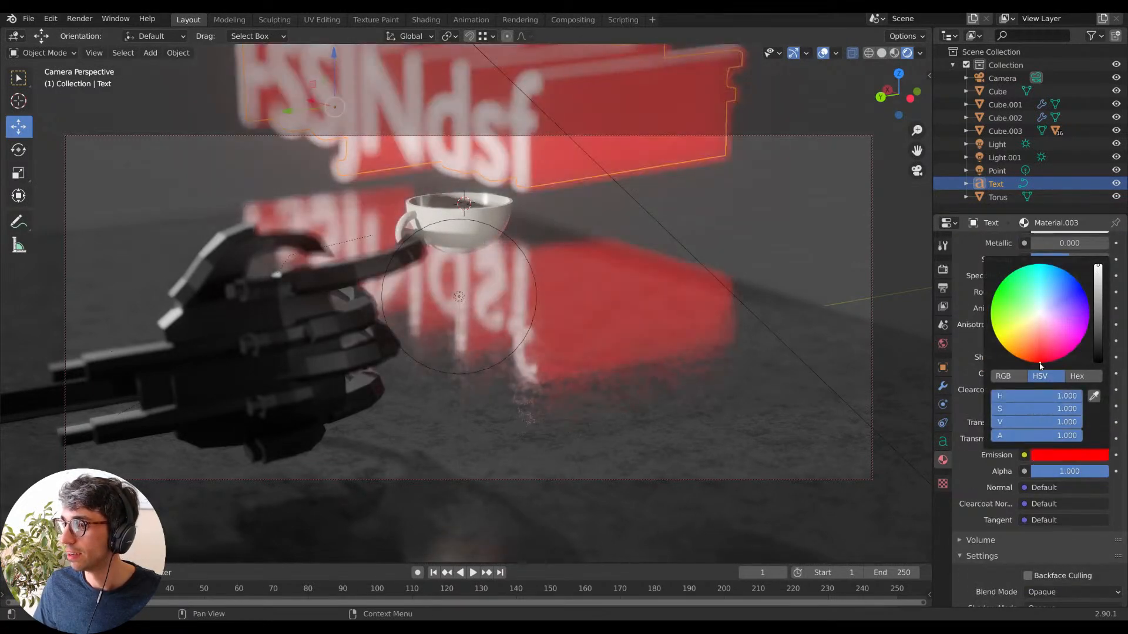
Reduce the text's extrude amount to make the letters' sides much shallower.
scroll(982, 299, up, 9)
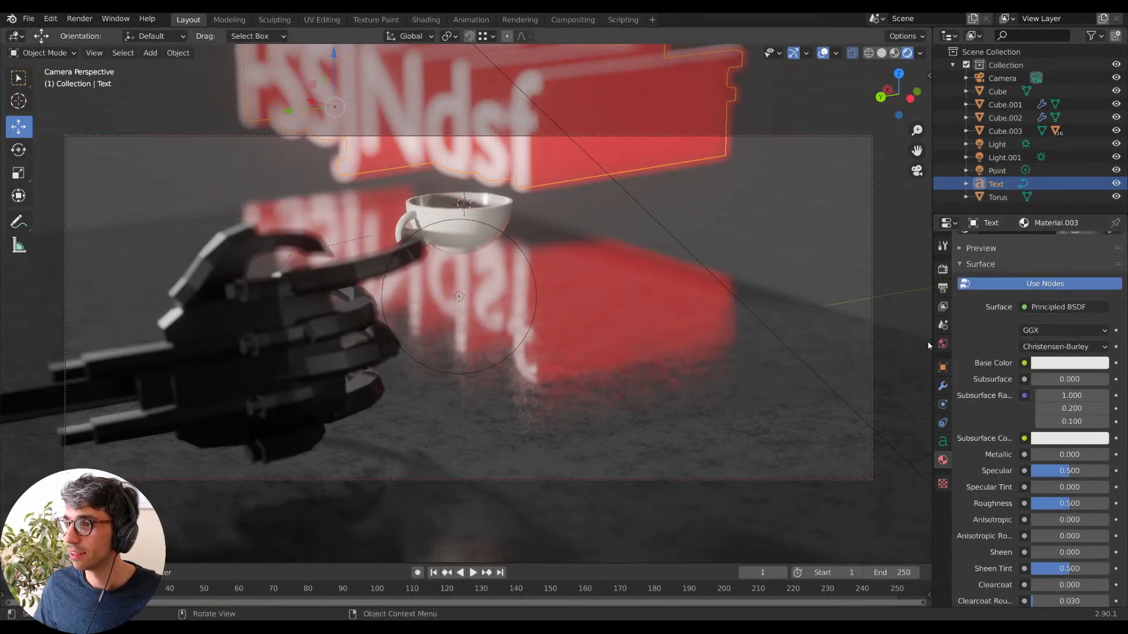
click(943, 442)
drag(1063, 423, 998, 423)
Raise the text material's red emission value to 2.
click(943, 460)
scroll(999, 447, down, 6)
click(1088, 490)
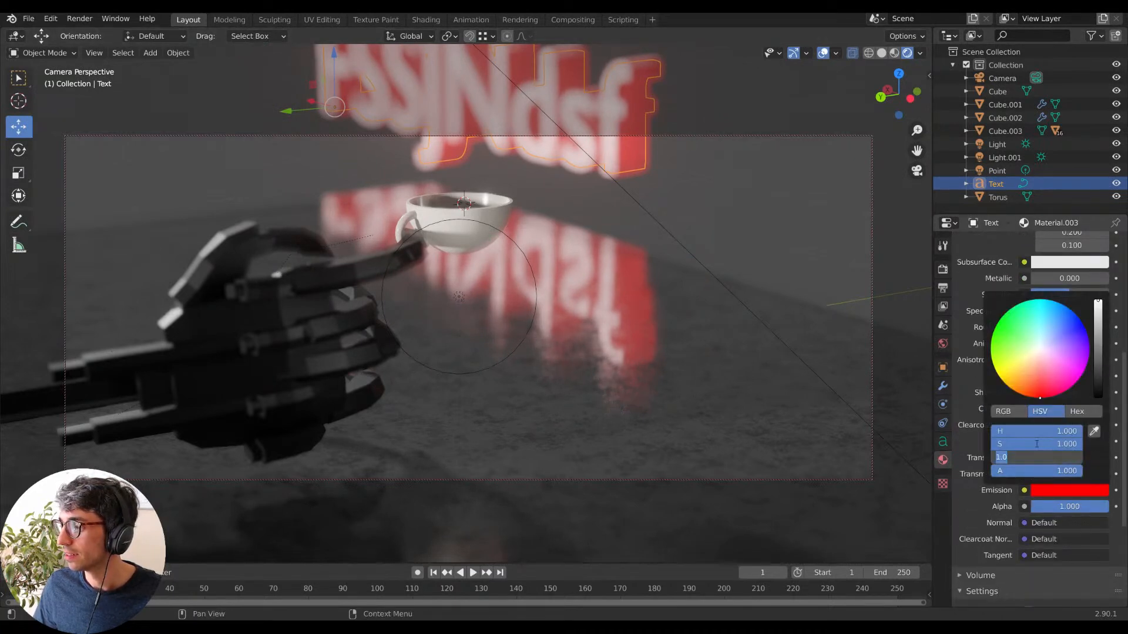
text(2)
key(Return)
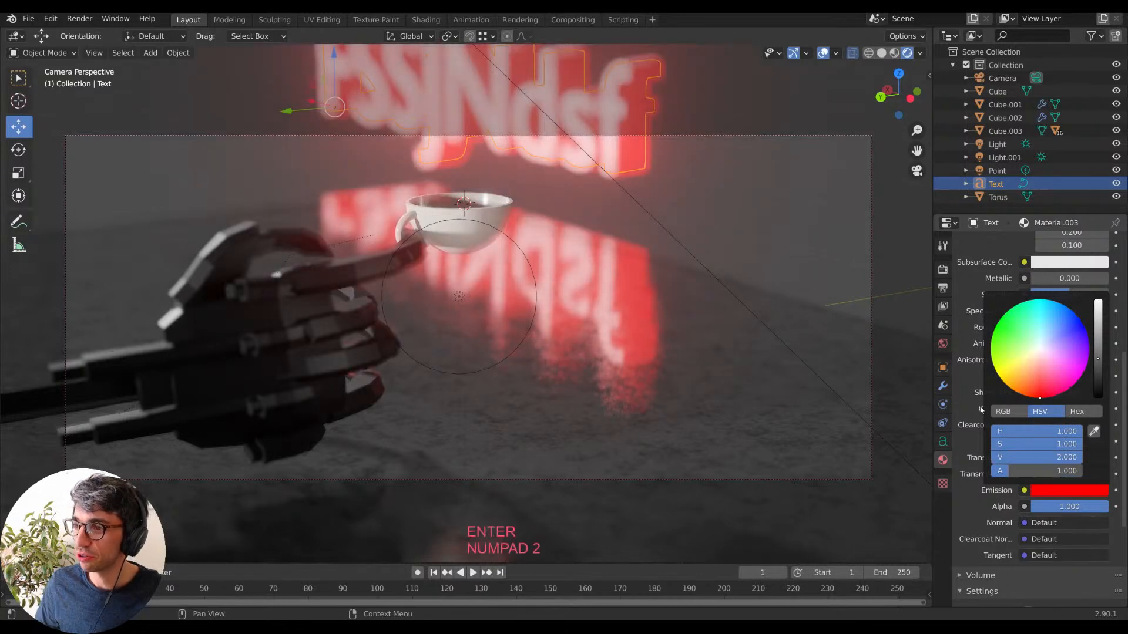
Set the text material's base color to fully saturated red.
scroll(1002, 380, up, 4)
scroll(1002, 379, up, 3)
click(1080, 365)
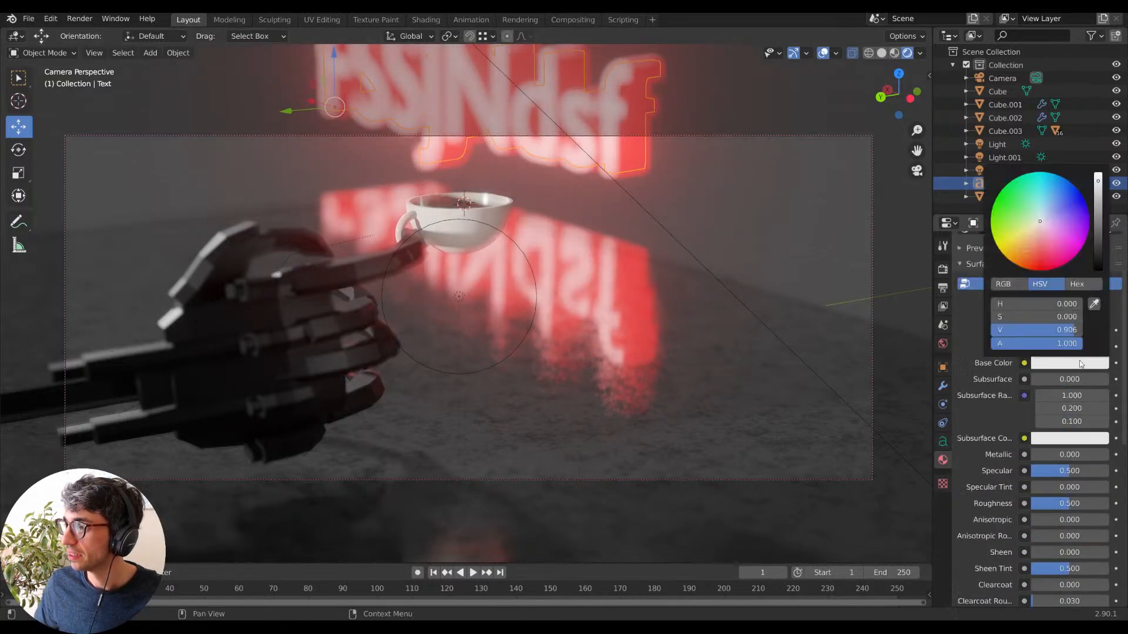
click(1042, 255)
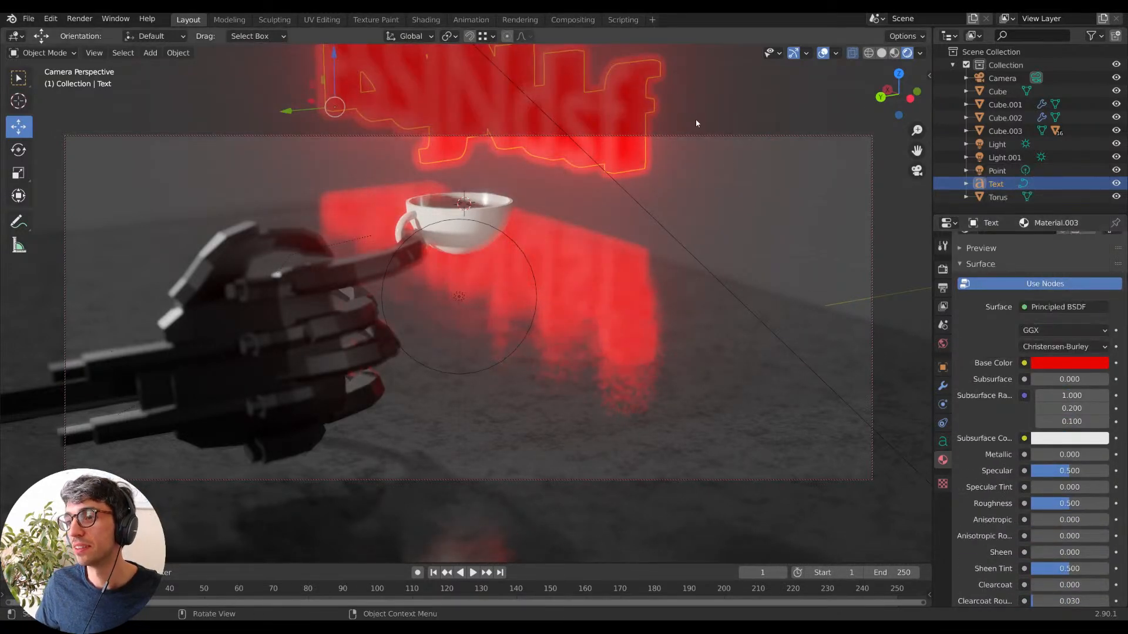
Set the text's extrude to 0 m so the letters are flat.
click(943, 405)
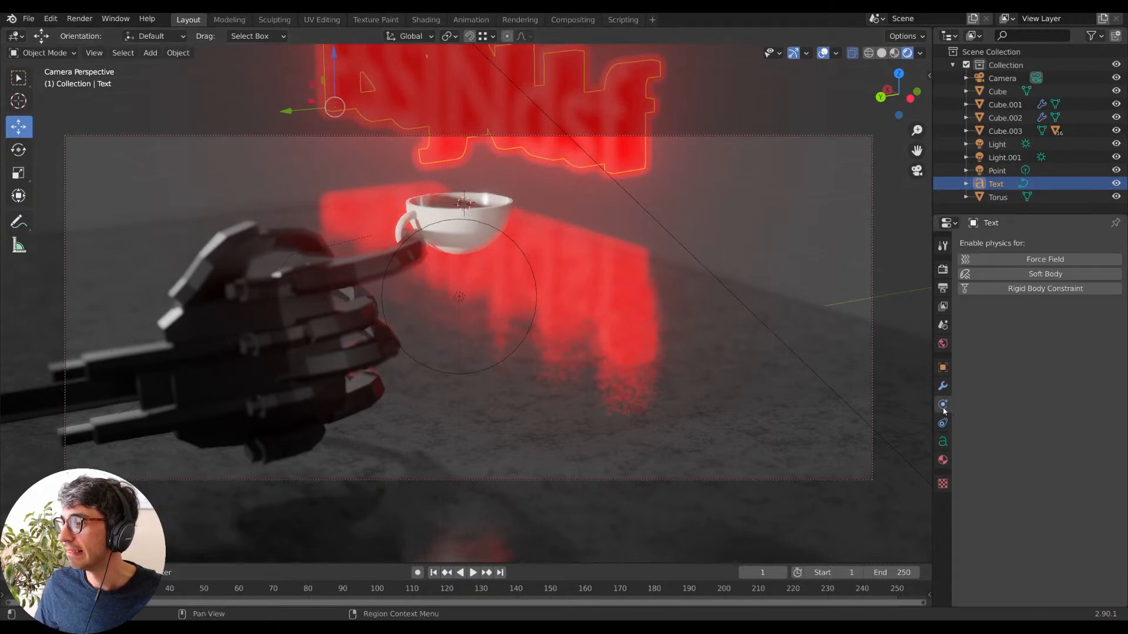
click(944, 442)
drag(1064, 423, 1040, 424)
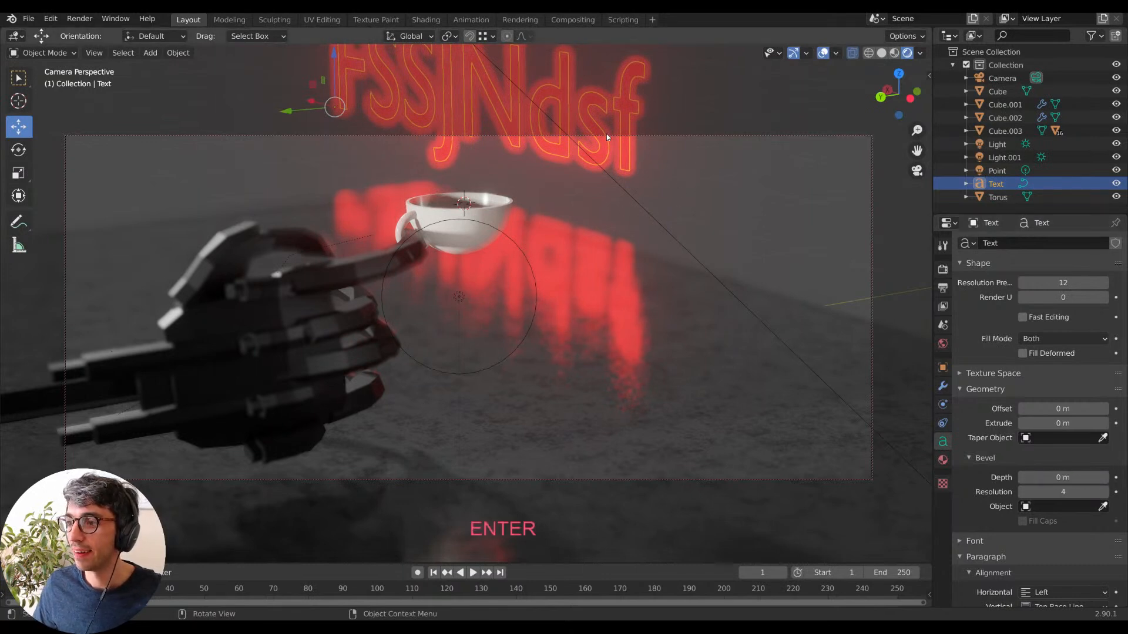
Raise the text slightly along the global Z axis and rotate it a little around global Z.
key(g)
key(z)
key(z)
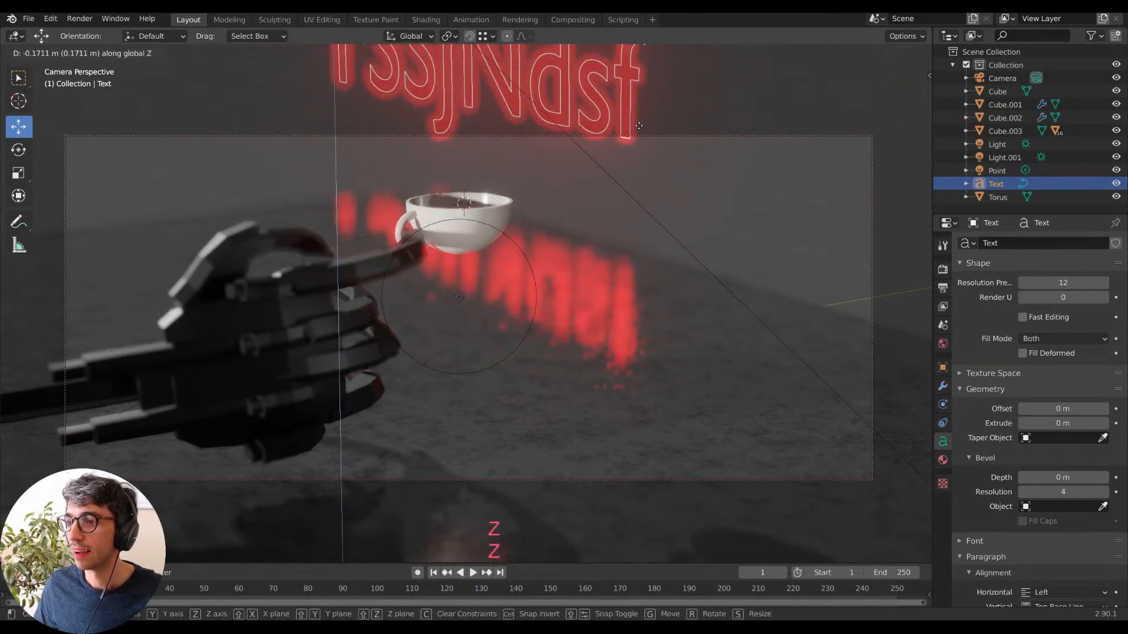
click(638, 126)
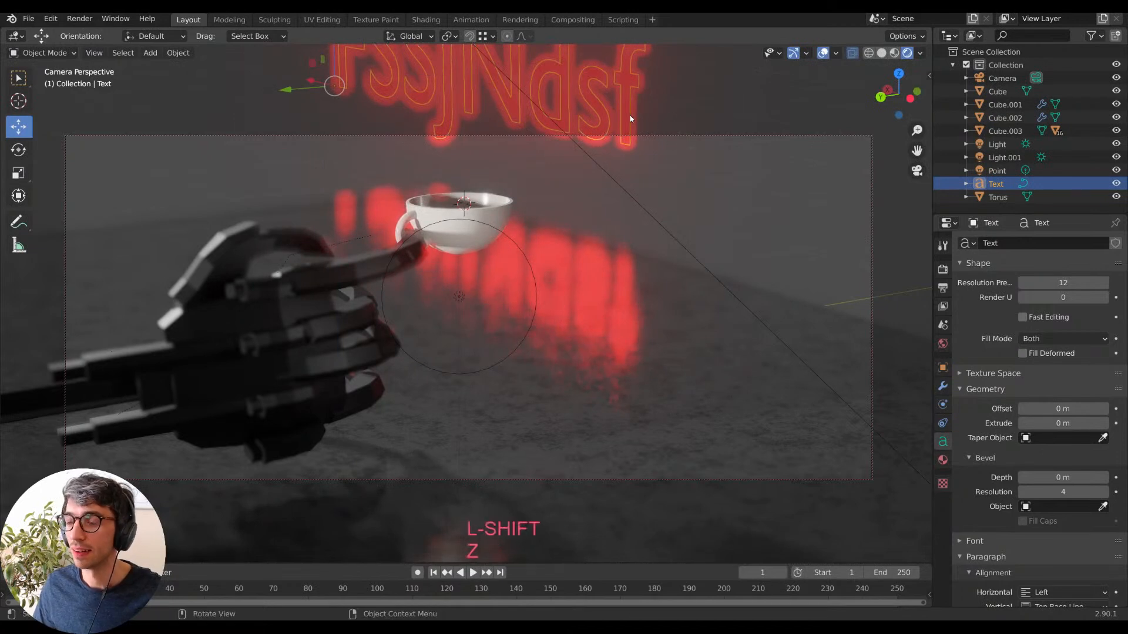
key(r)
key(z)
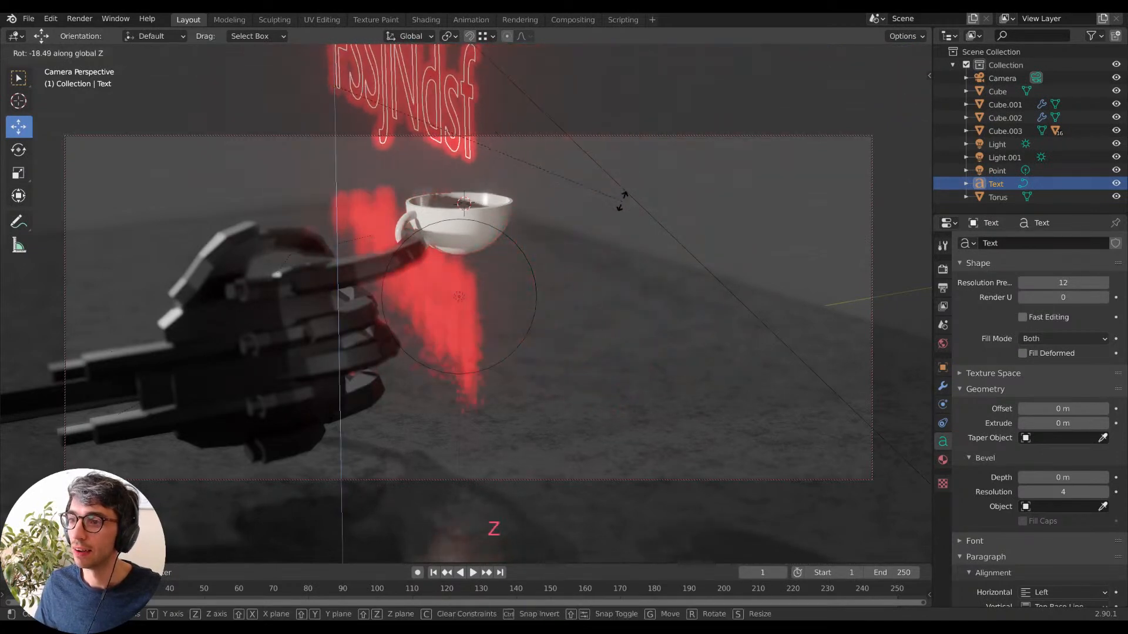
click(652, 117)
key(r)
key(y)
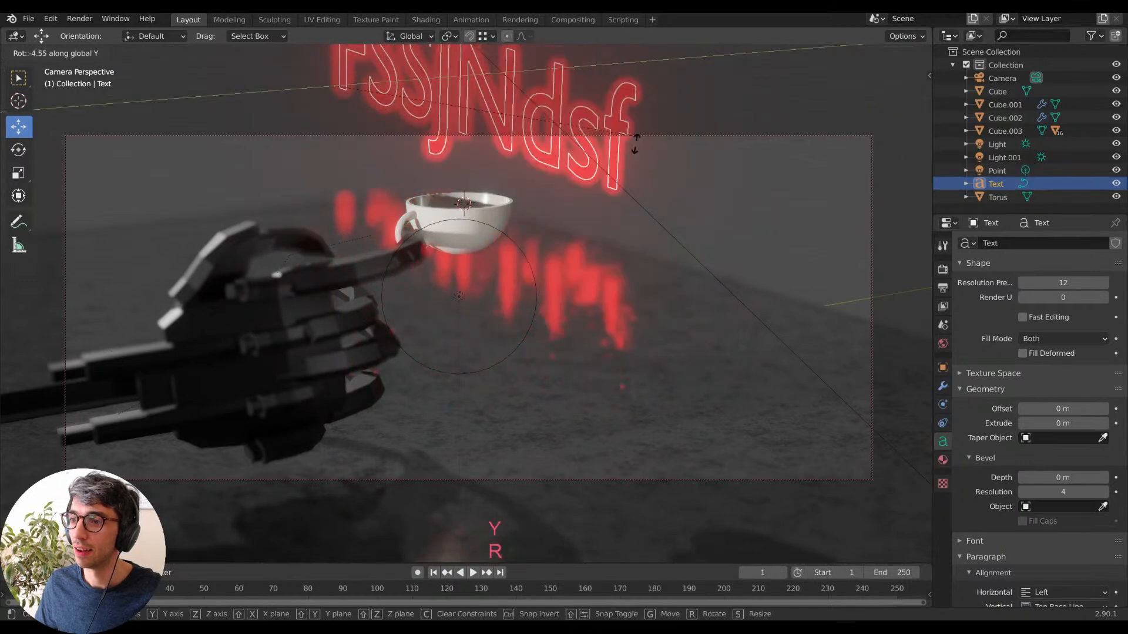
key(Escape)
Duplicate the glowing text in place.
key(shift+d)
key(Escape)
key(r)
key(y)
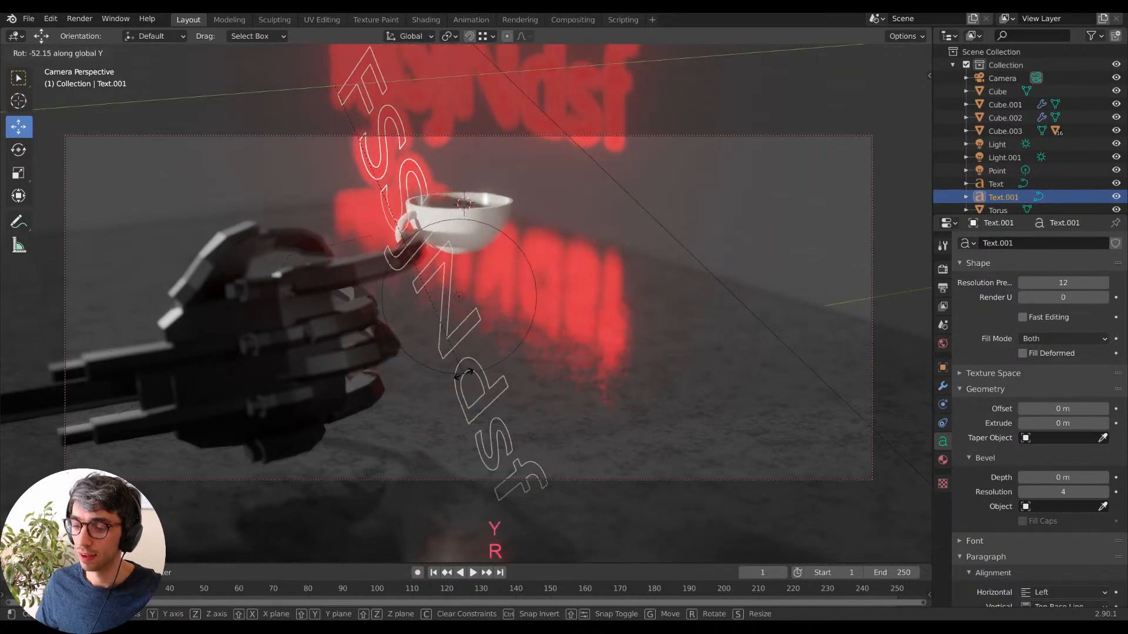
key(Escape)
Flip the camera to look at the cup and robot hand from the opposite side.
key(KP_9)
key(KP_0)
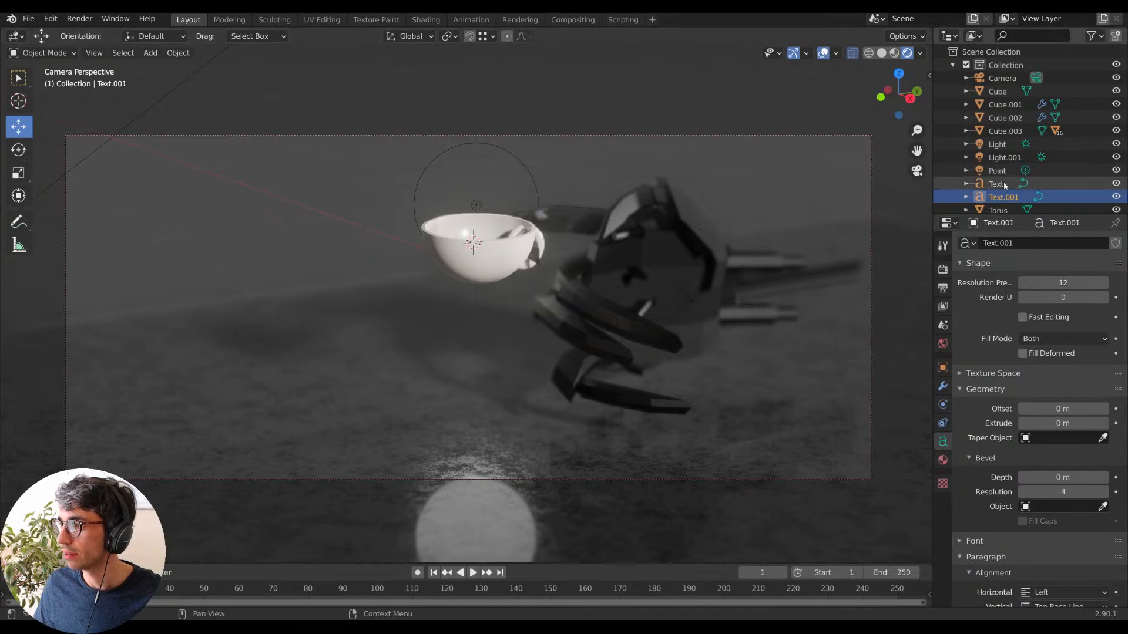
scroll(1010, 188, down, 1)
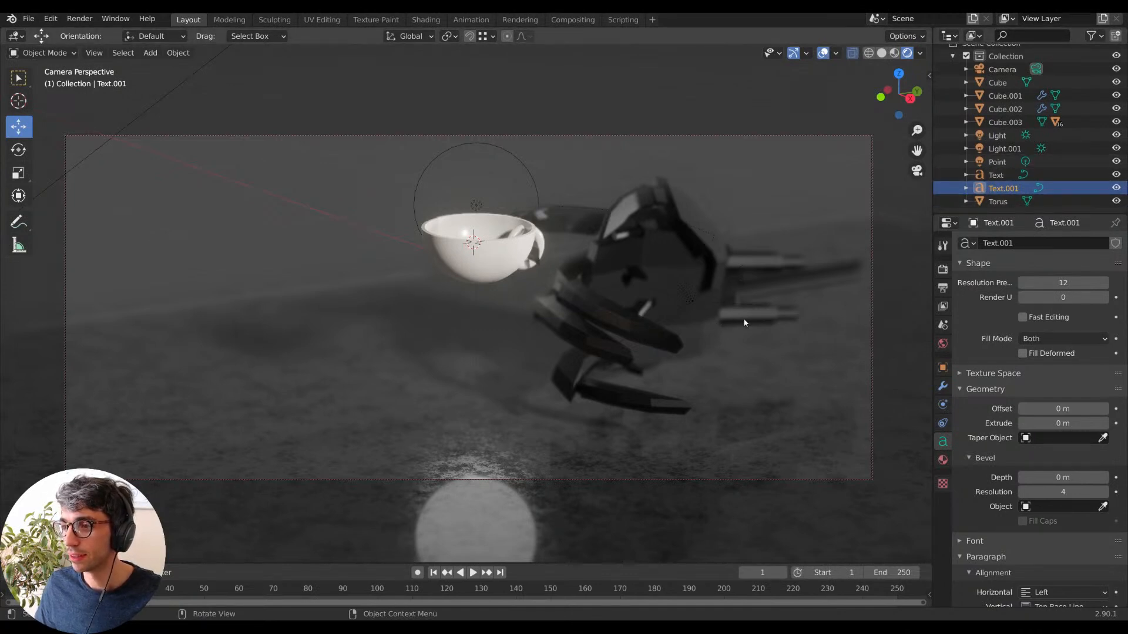
Reposition the tea cup bowl slightly lower in the shot, then adjust it along the global X axis.
click(499, 264)
key(r)
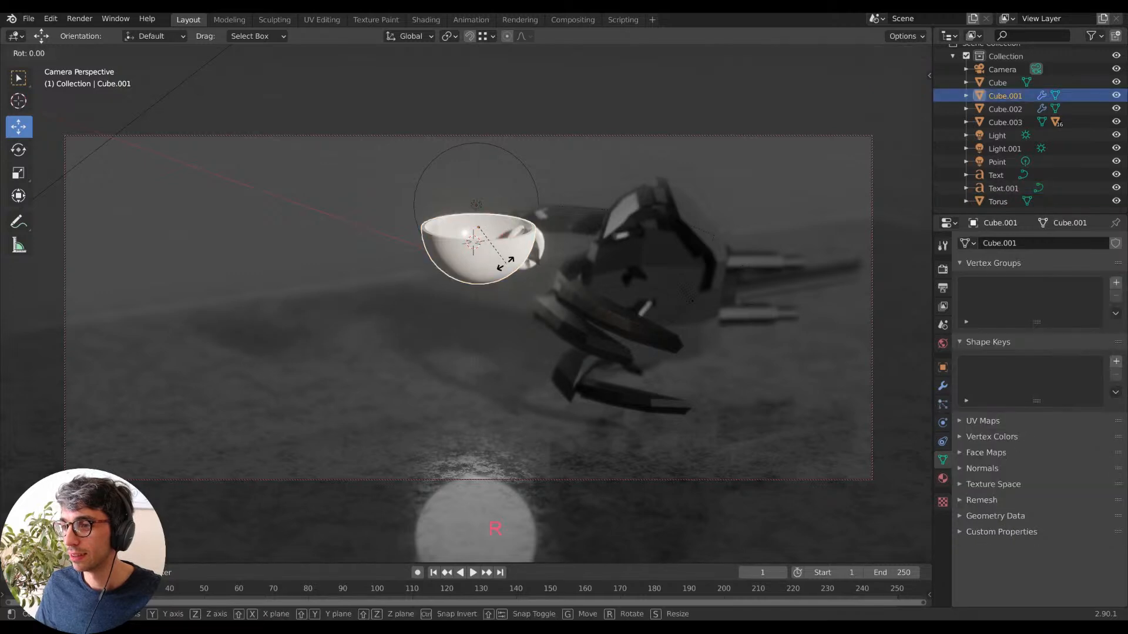
key(Escape)
key(g)
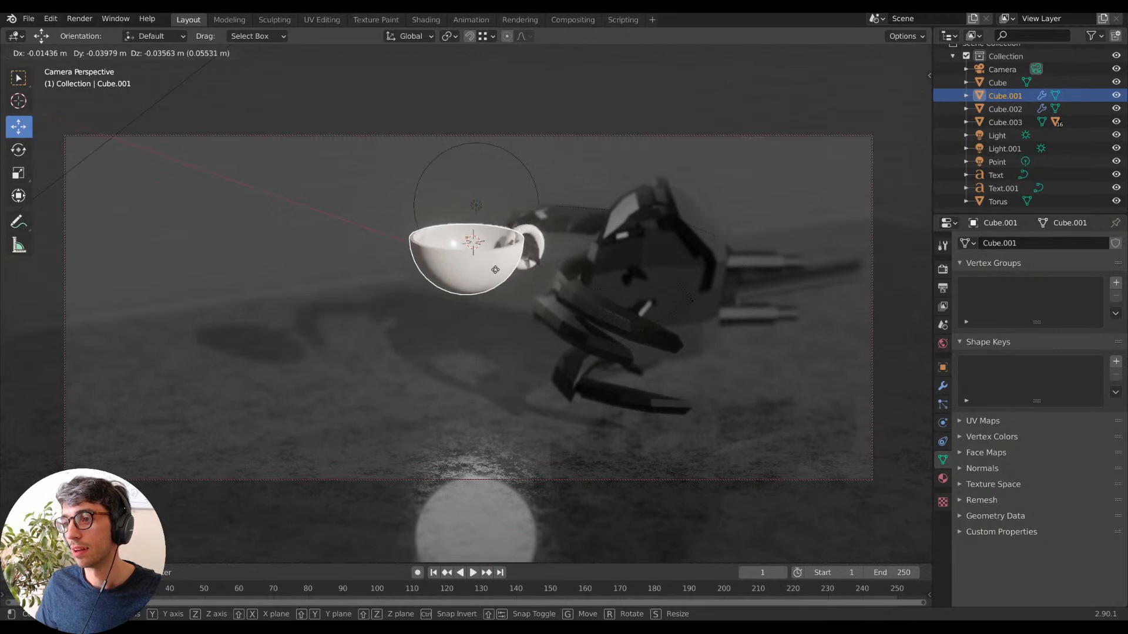
click(490, 272)
key(g)
key(x)
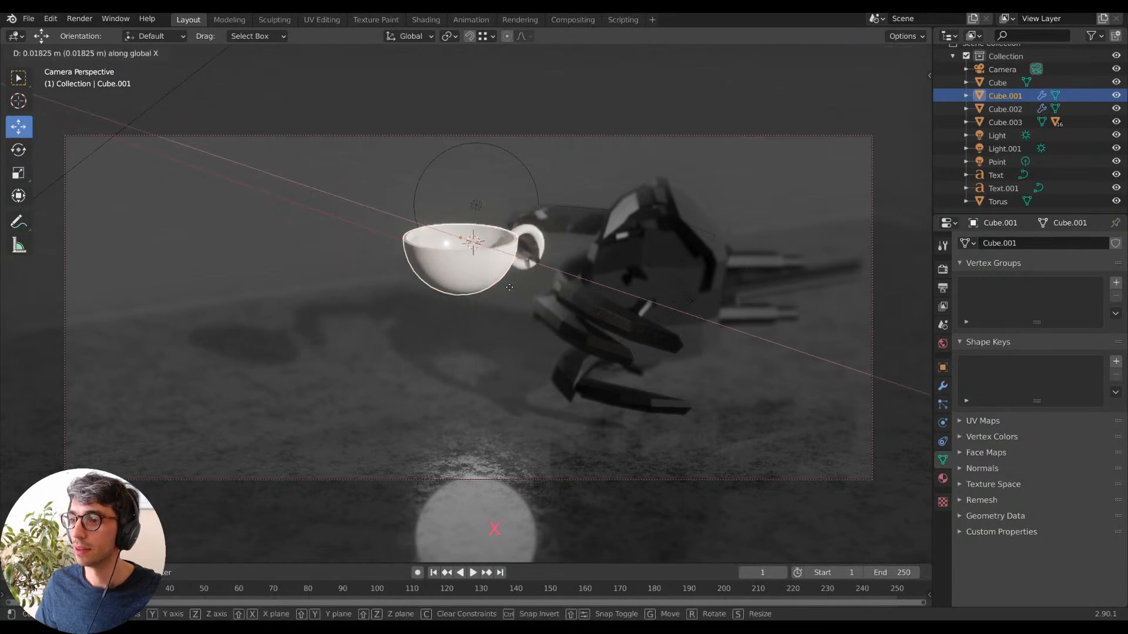
click(517, 292)
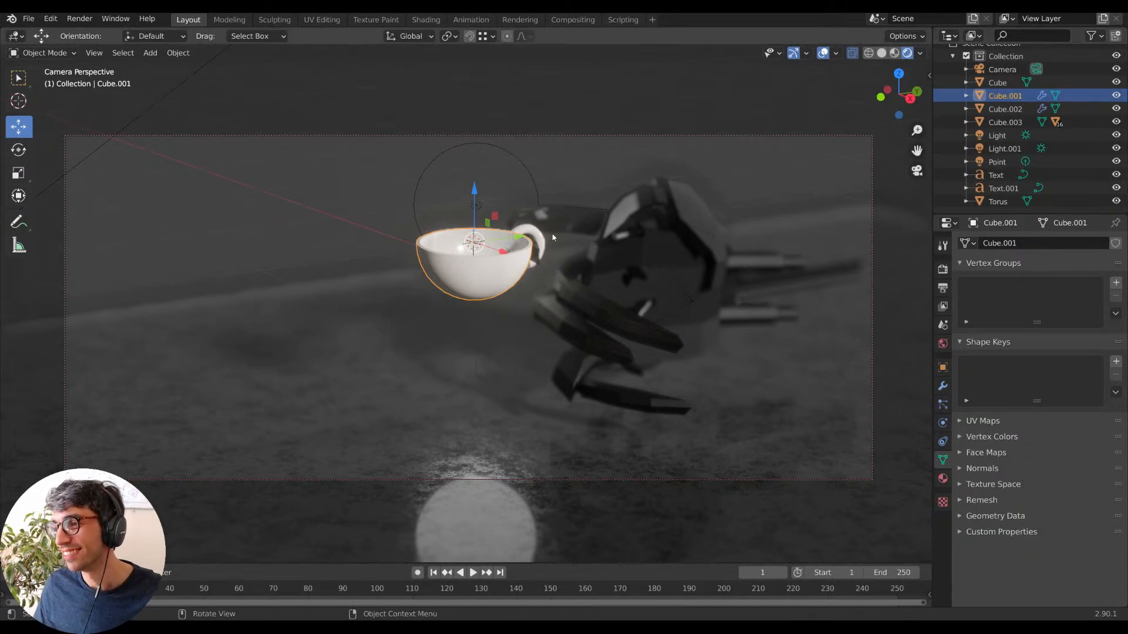
Move both text objects together along global Y and global X into the background on the cup's far side.
middle_drag(523, 289, 581, 260)
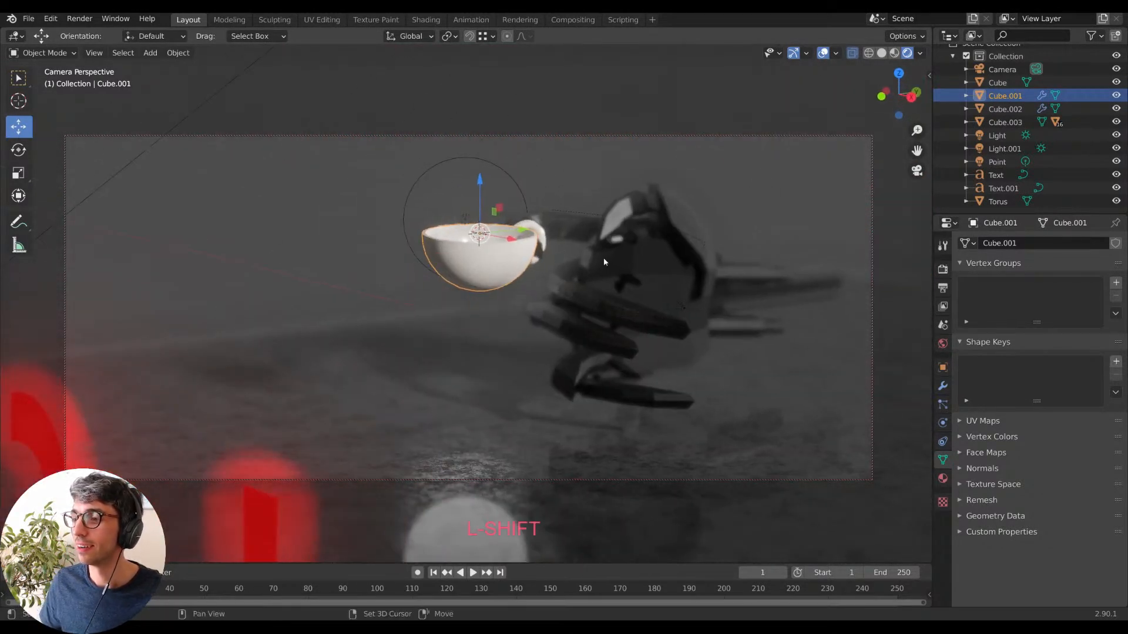
shift+middle_drag(664, 292, 642, 312)
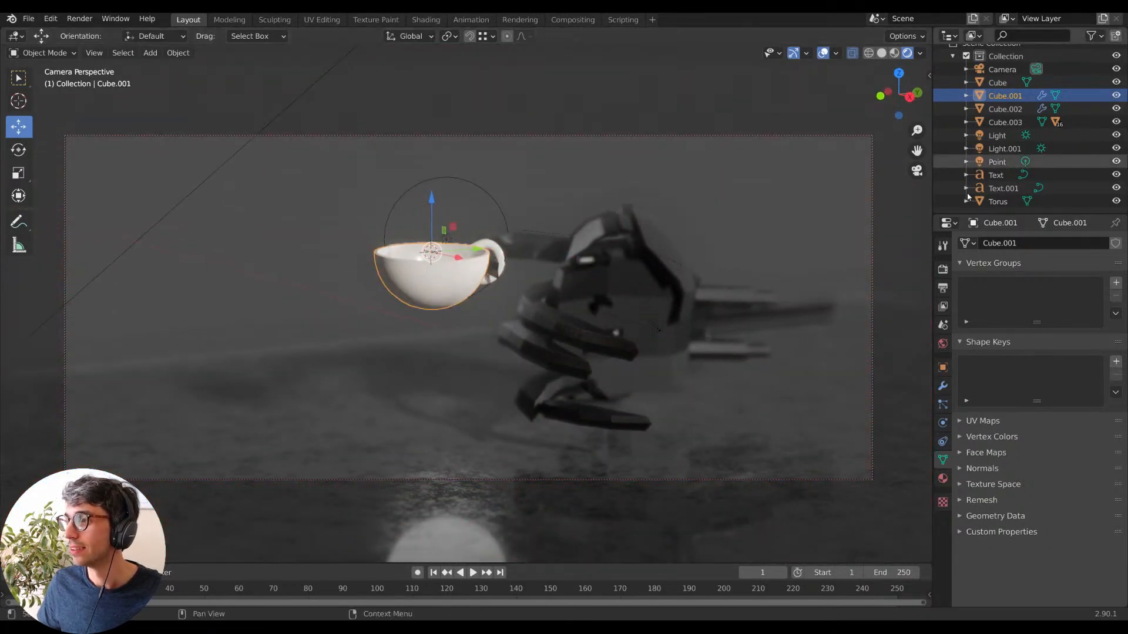
click(988, 191)
shift+click(996, 175)
key(g)
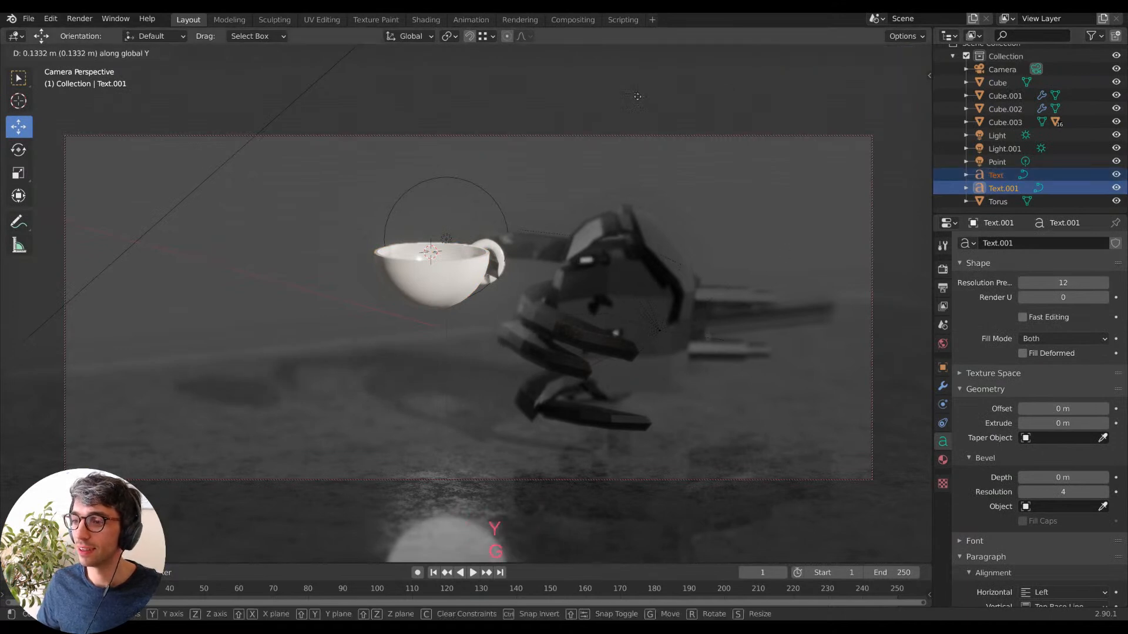
click(400, 105)
key(g)
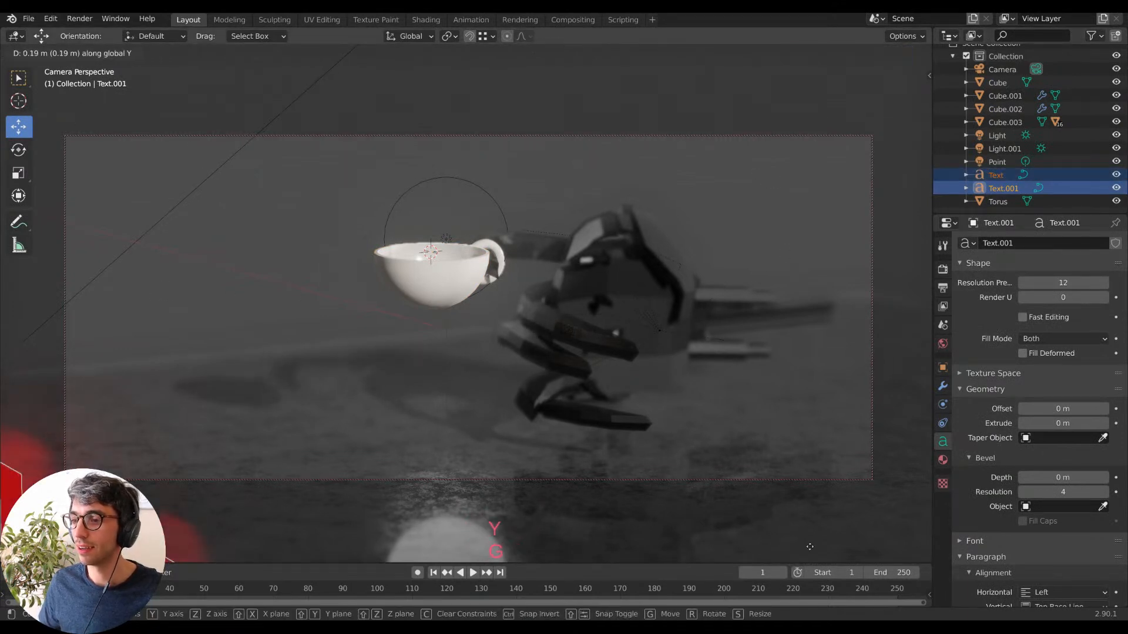
click(903, 322)
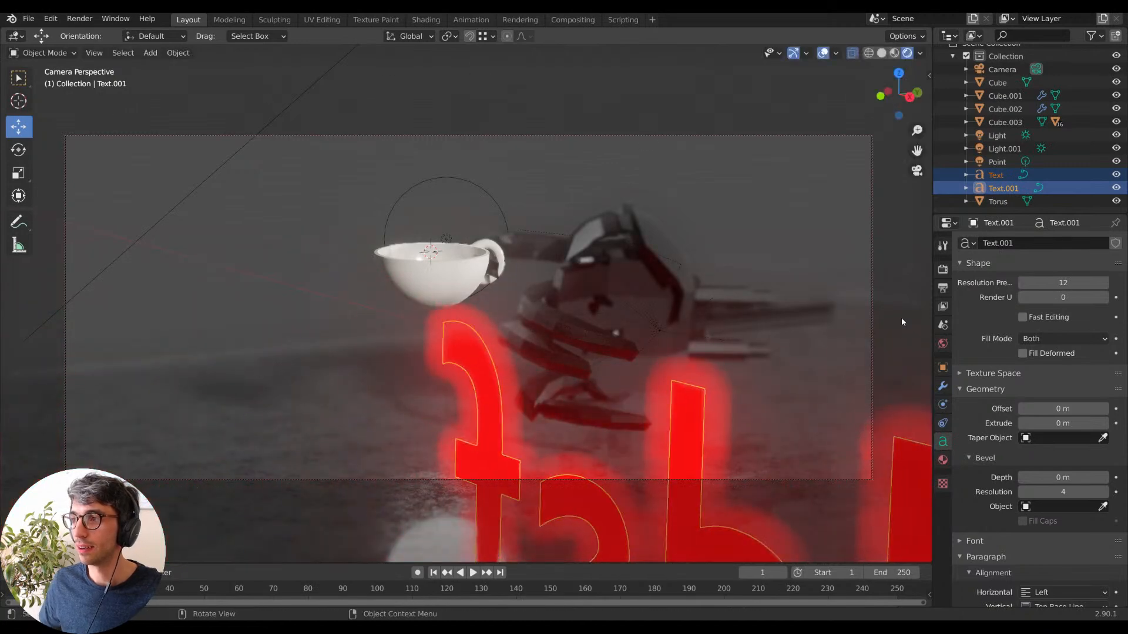
key(g)
key(x)
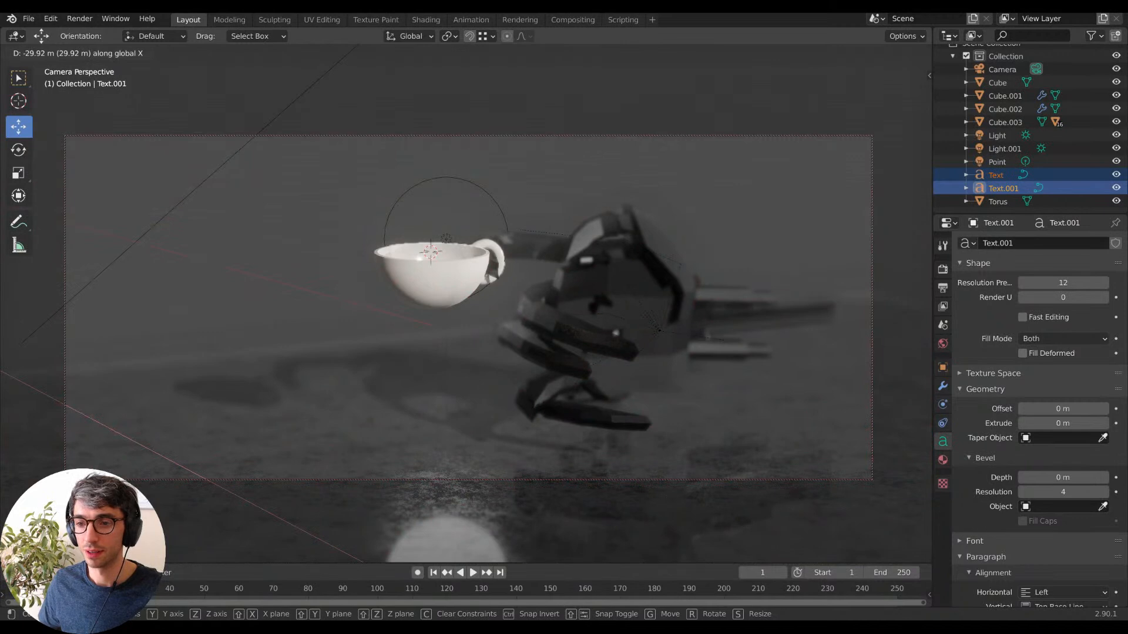
click(742, 432)
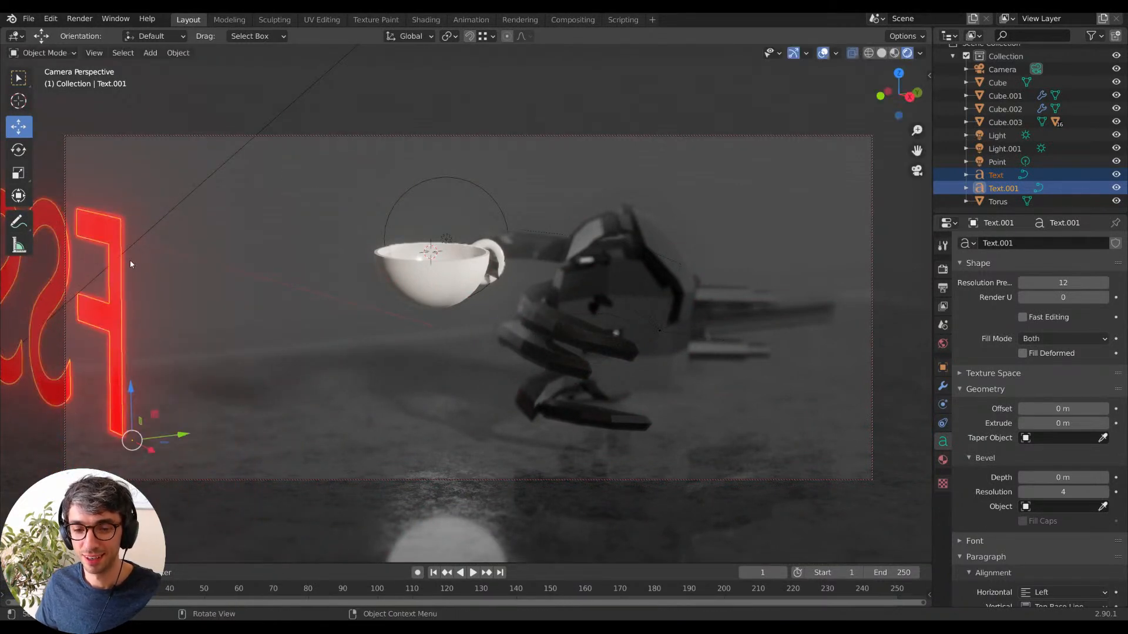
Rotate both texts around global Z until they read correctly from the camera, and place them in the background up and left of the cup.
key(r)
key(z)
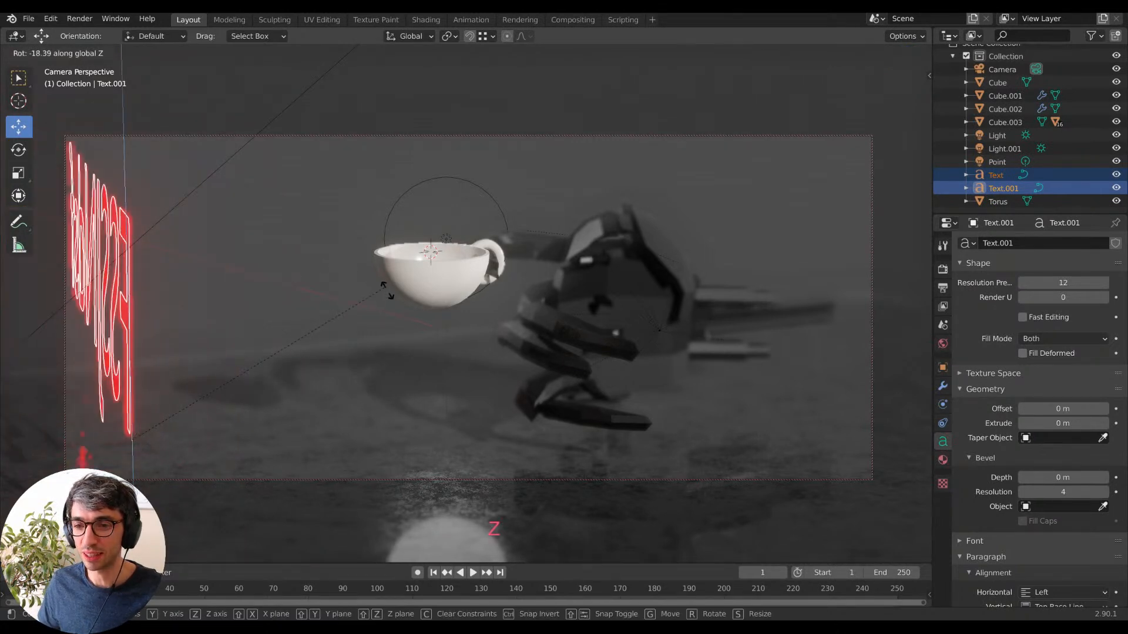
click(419, 424)
key(g)
key(x)
click(111, 202)
key(g)
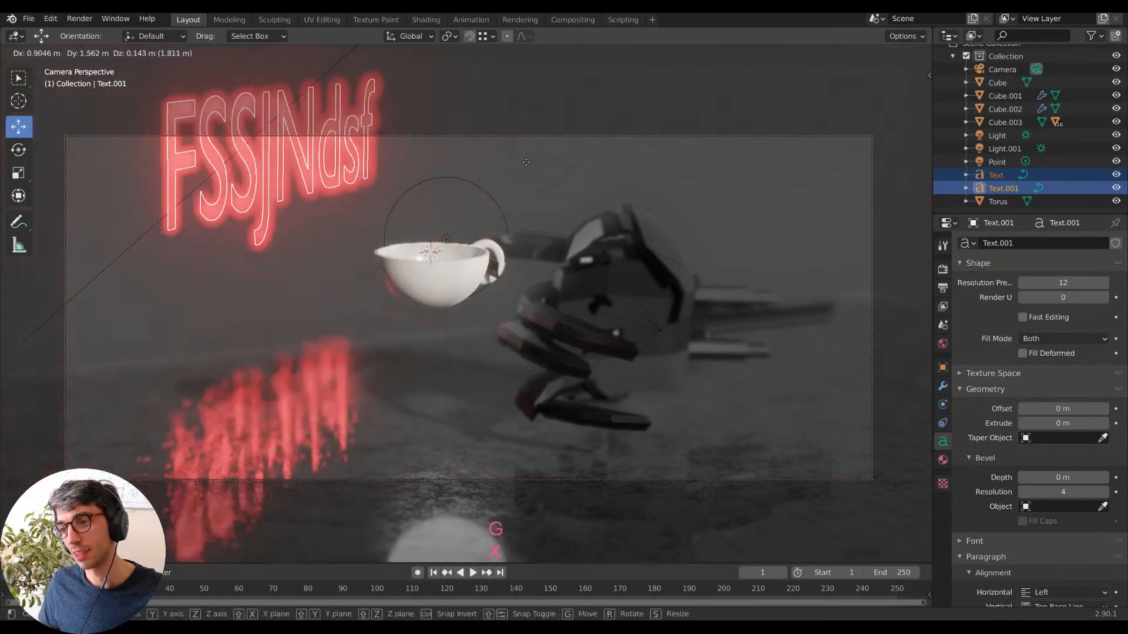
click(564, 233)
key(g)
key(x)
click(509, 185)
Rotate only the duplicate text Text.001 about a quarter turn so its letters run vertically.
click(997, 176)
click(1004, 201)
click(1002, 189)
key(r)
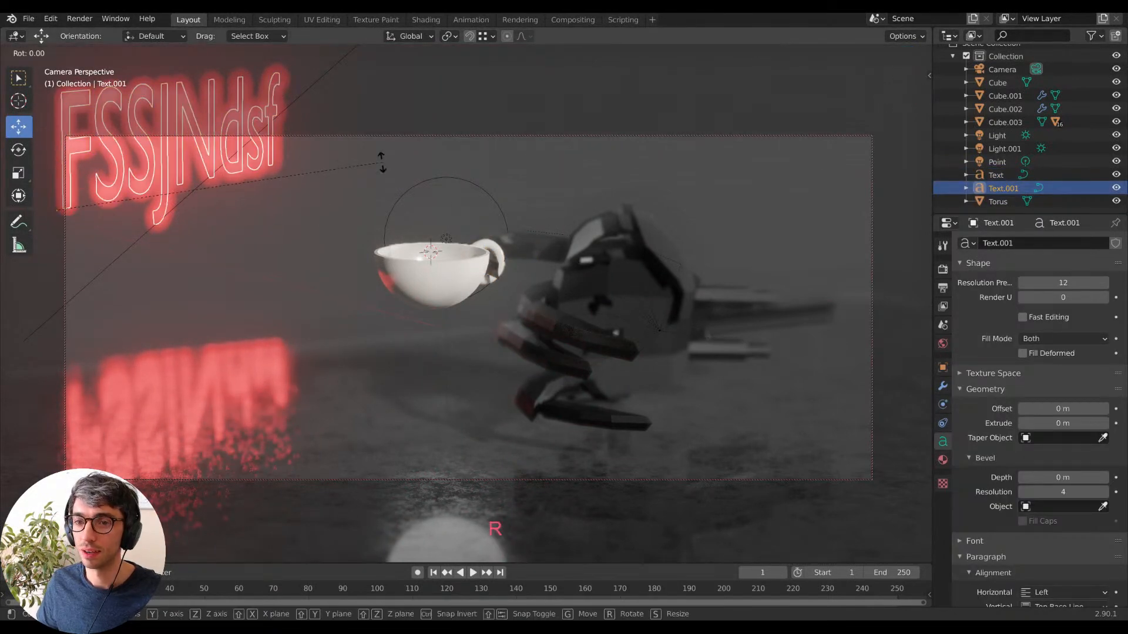
key(KP_0)
click(382, 163)
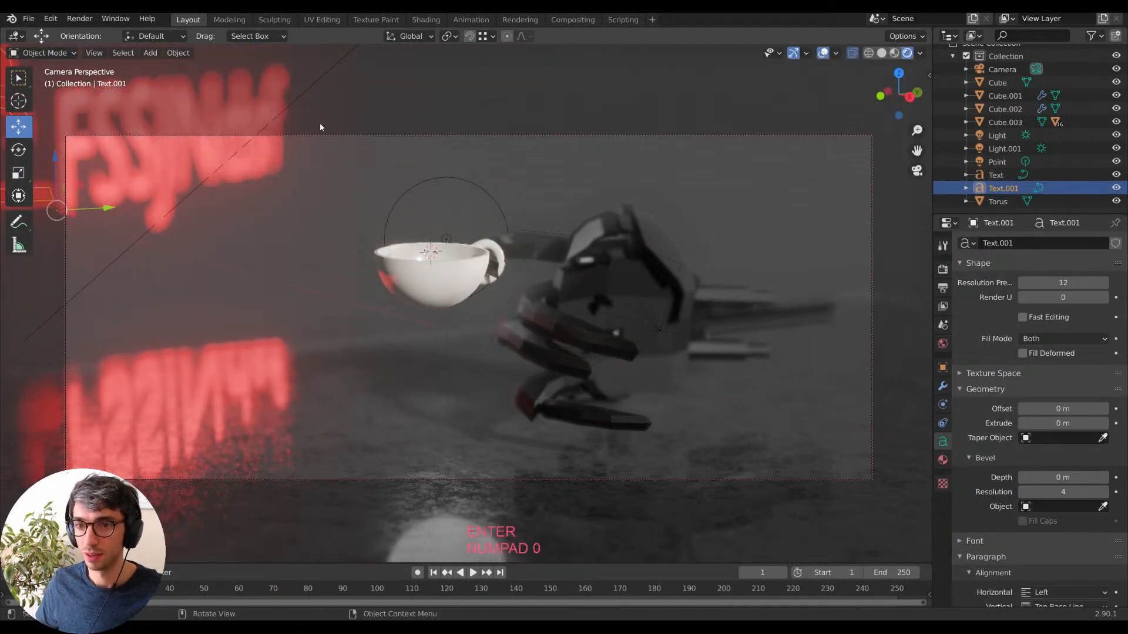
Scale up the duplicate text and move it across the shot to the area behind the robot hand.
key(g)
key(Return)
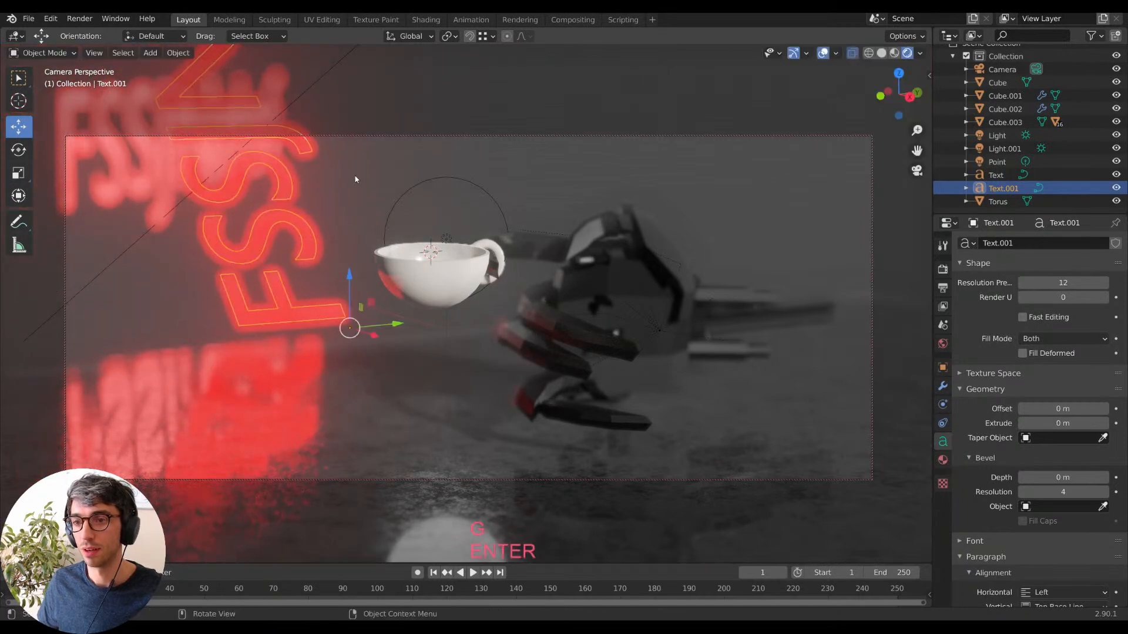
key(s)
key(g)
click(265, 457)
key(g)
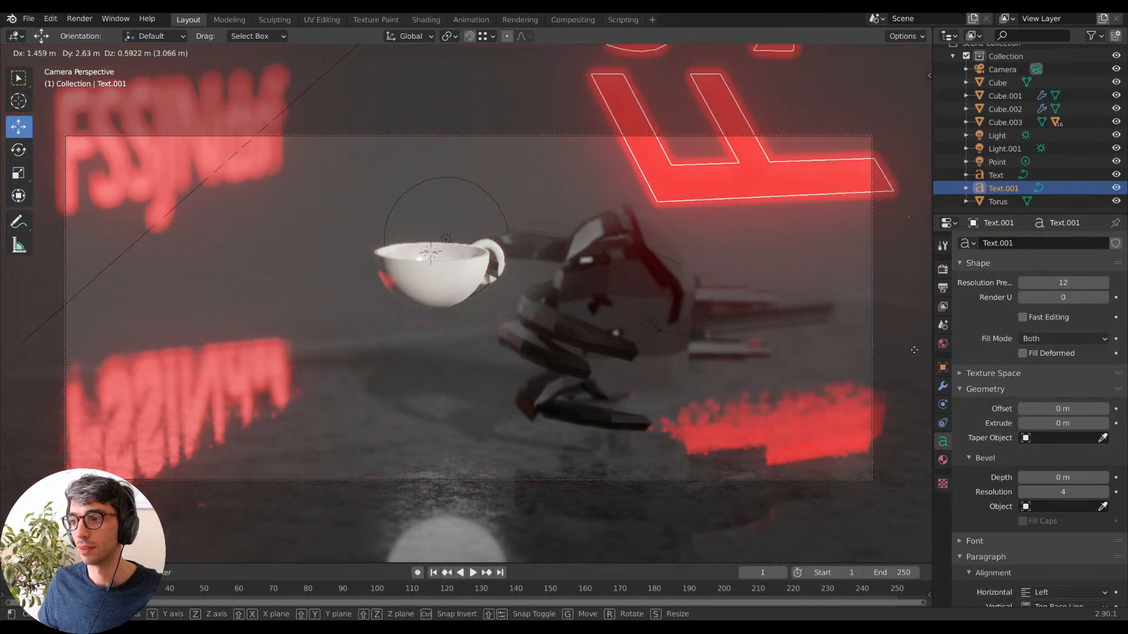
click(713, 208)
Rotate the enlarged duplicate text around the global Y axis to change its tilt.
key(r)
key(z)
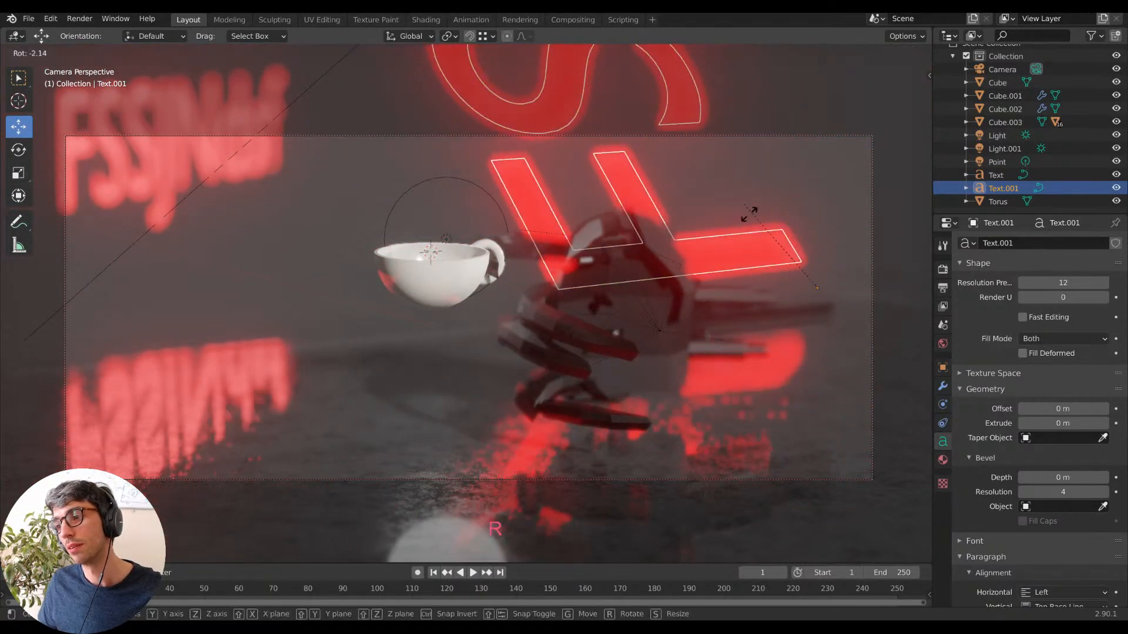
key(y)
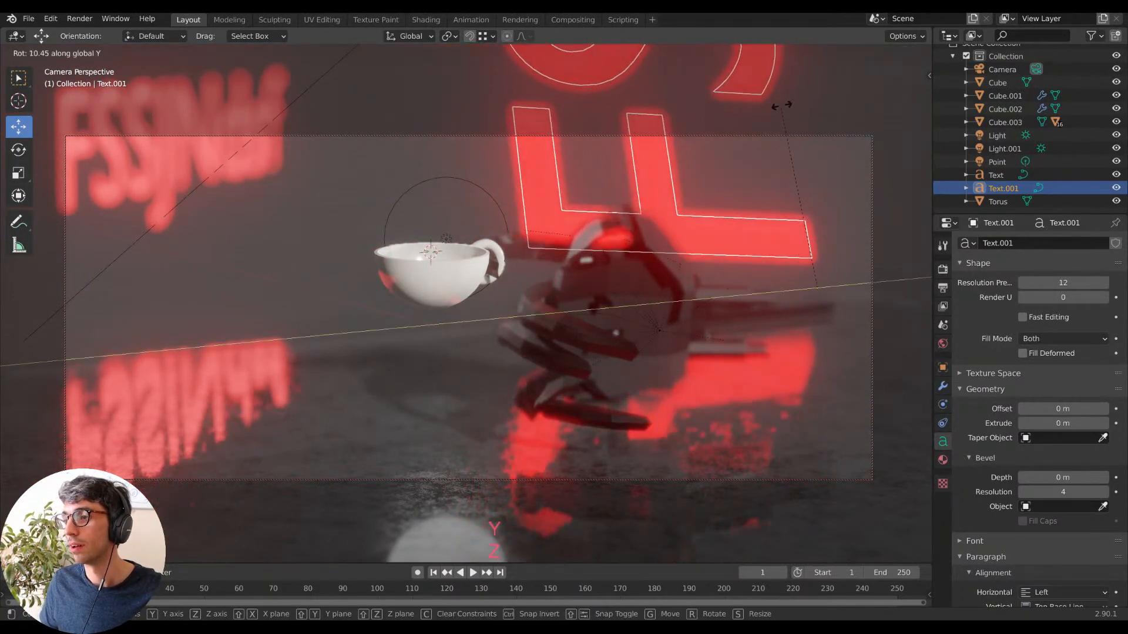
click(932, 482)
Move the tilted duplicate text Text.001 across the shot toward the cup, and push it farther into the background along global X.
key(g)
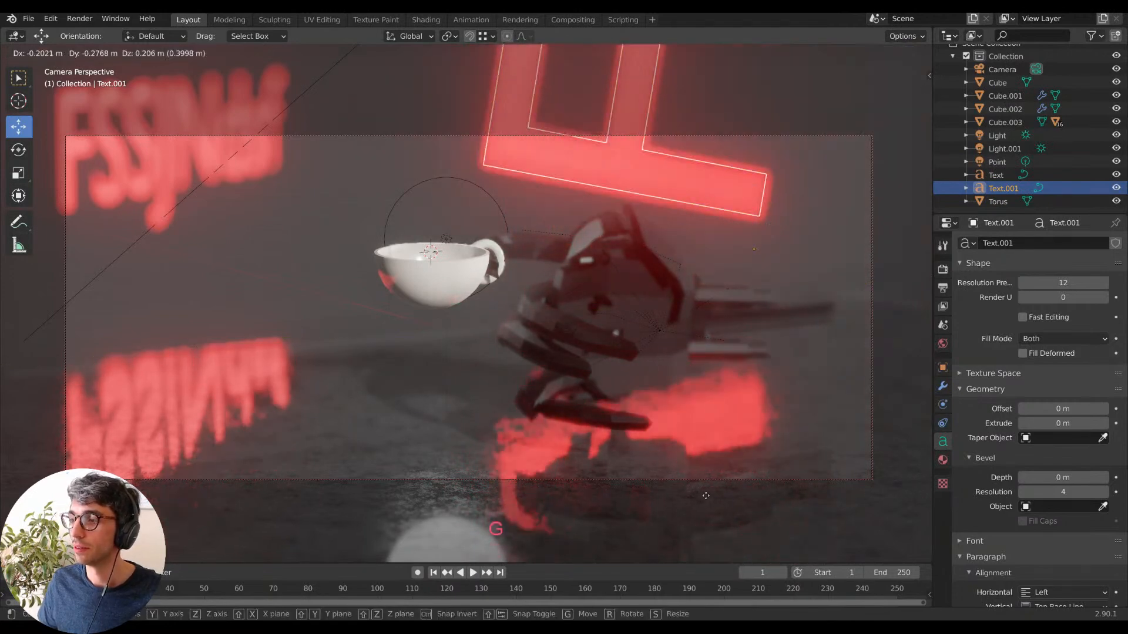
click(612, 451)
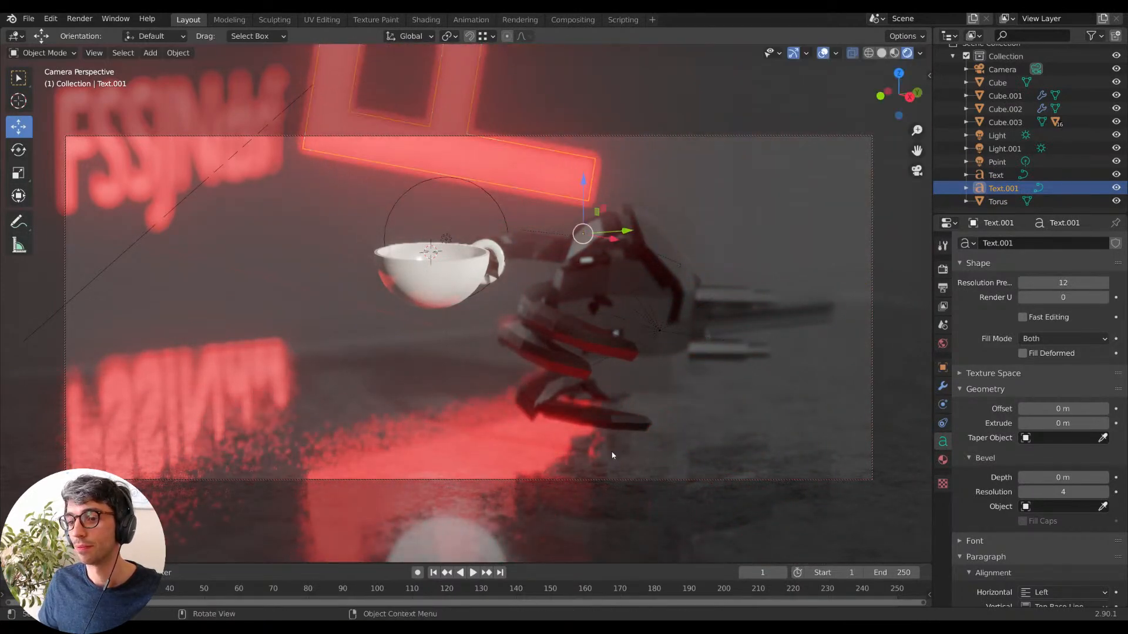
key(g)
key(x)
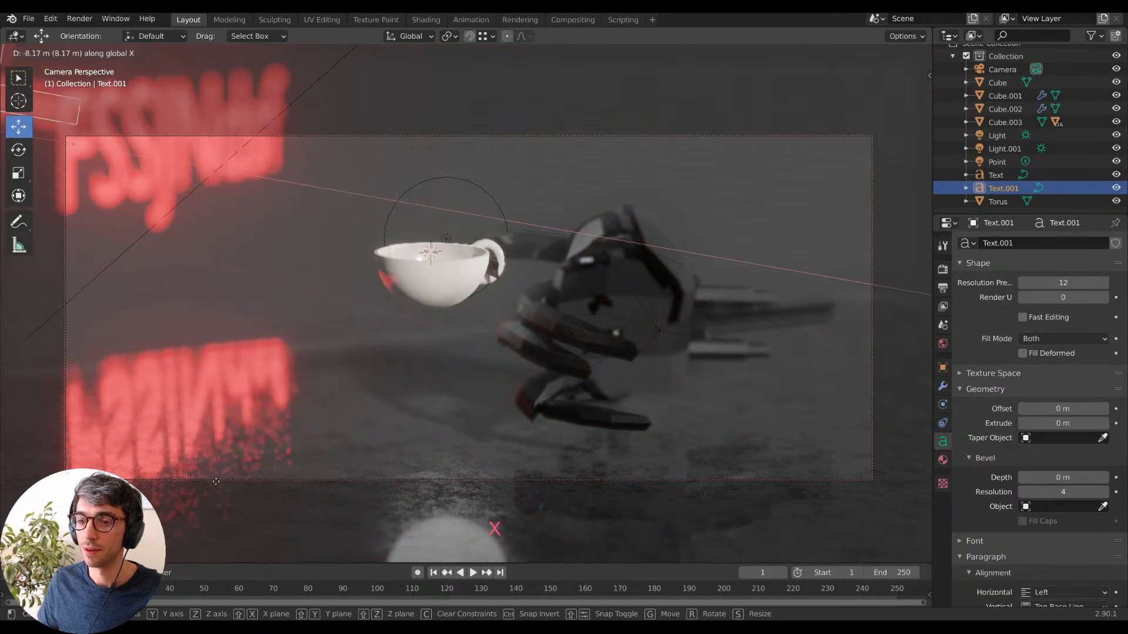
click(204, 472)
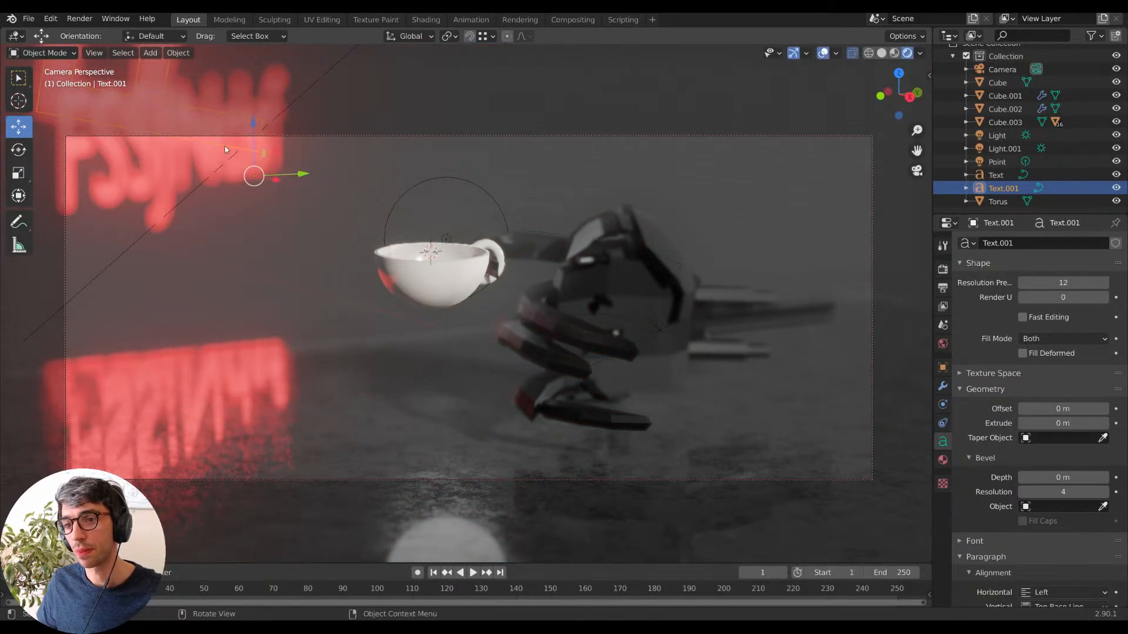
Delete the duplicate text, and rotate the remaining text around global Z and reposition it farther back behind the cup.
click(265, 198)
click(196, 171)
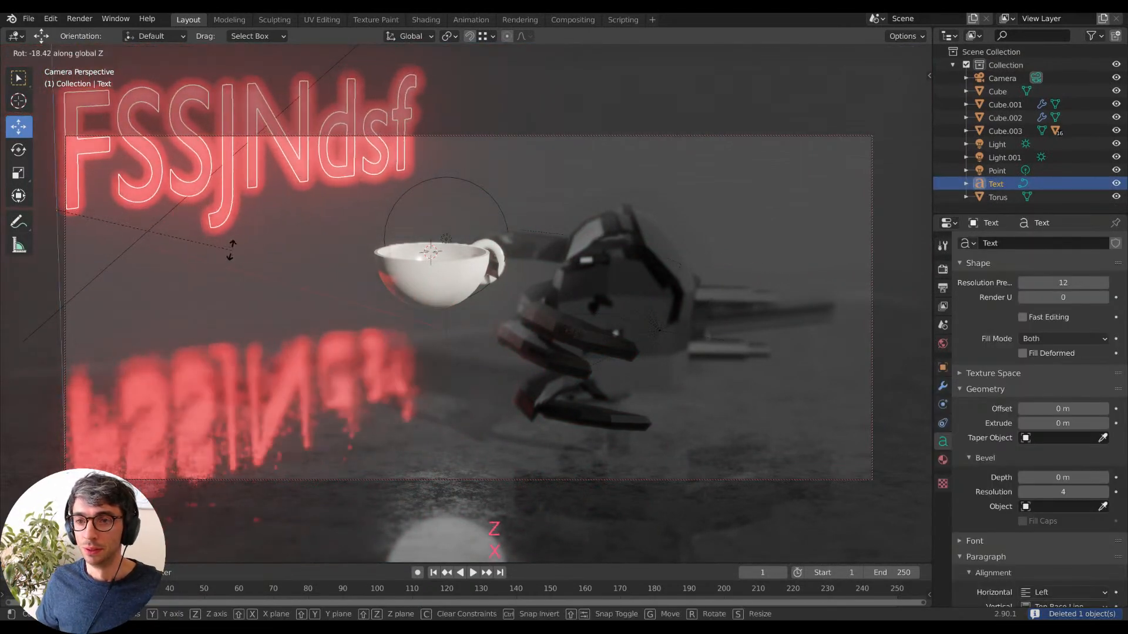
key(g)
key(x)
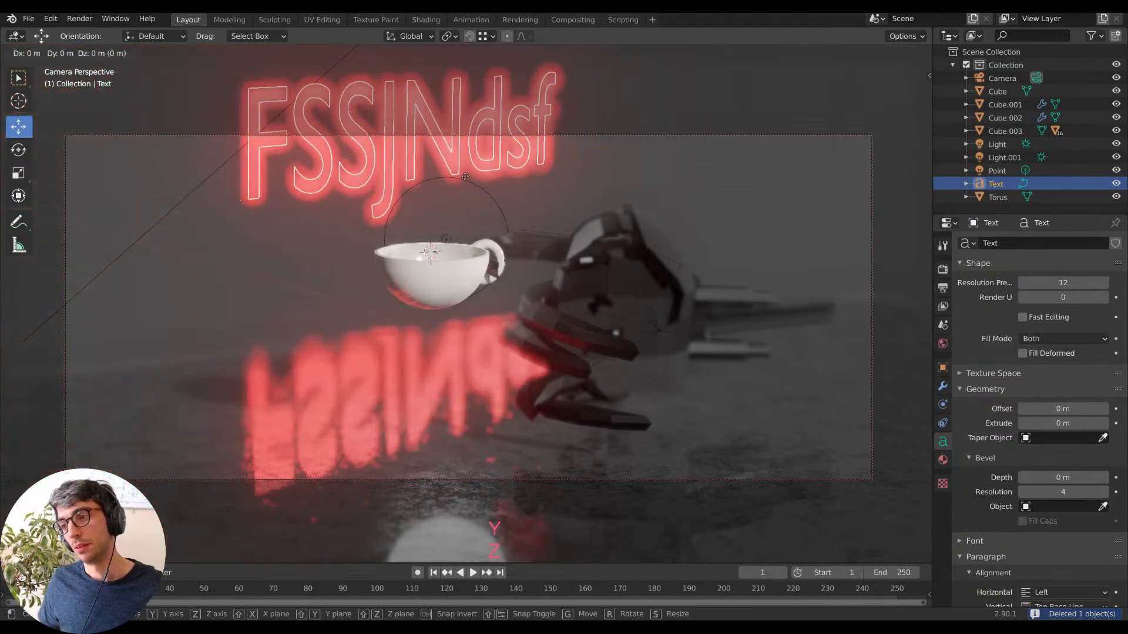
click(555, 80)
key(g)
click(715, 108)
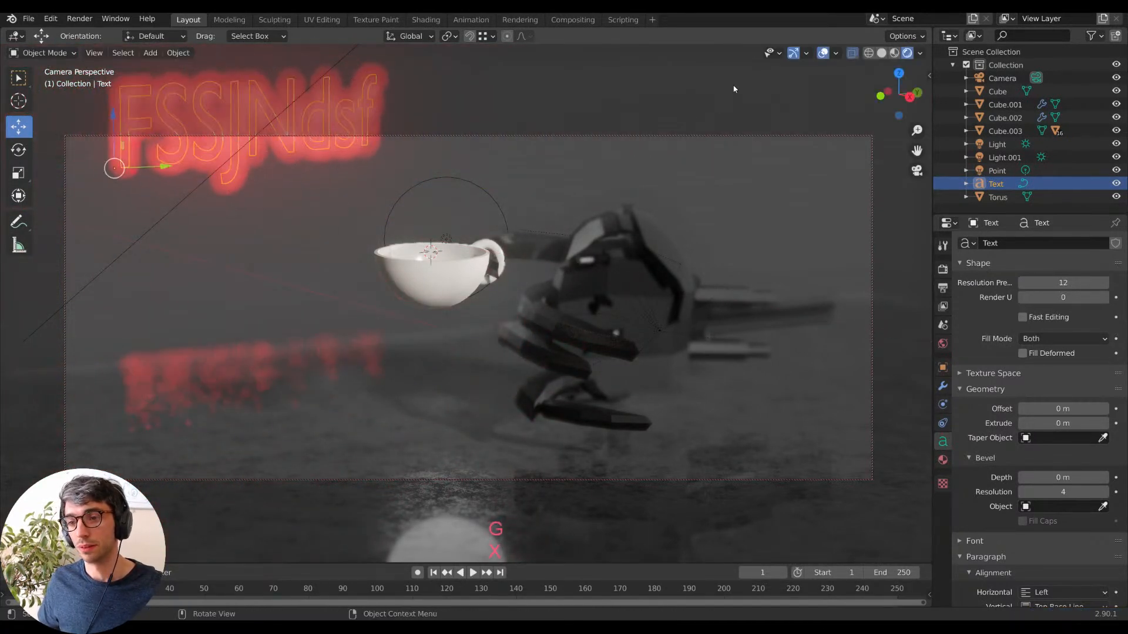
With viewport overlays hidden, scale up the background text and rotate it around global Z to face the camera more.
click(823, 53)
key(s)
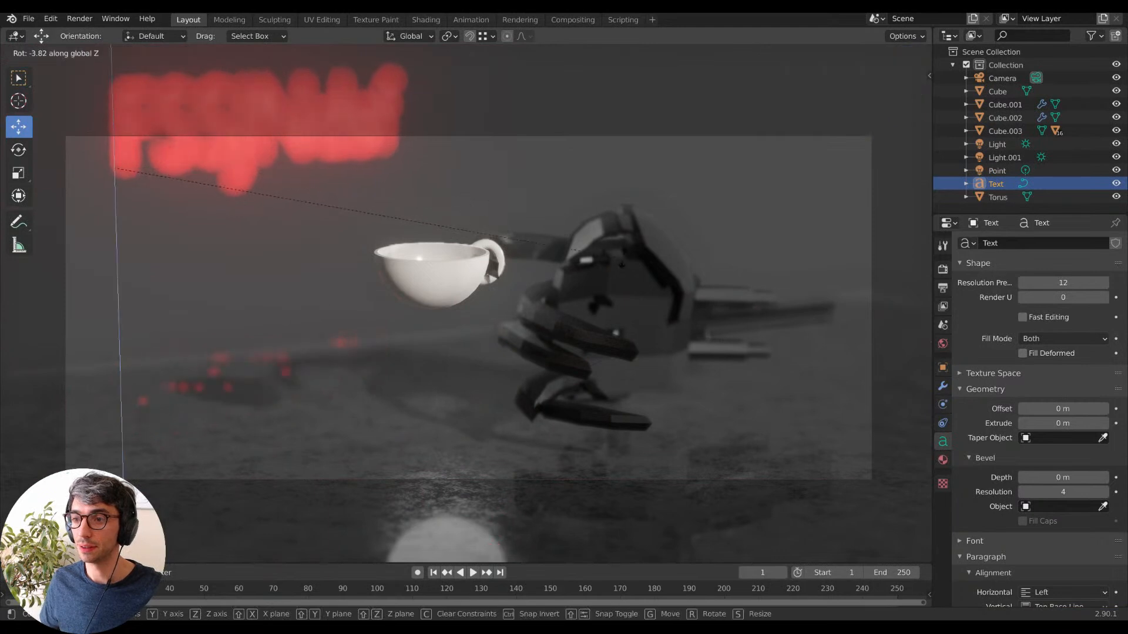
click(182, 202)
key(r)
key(z)
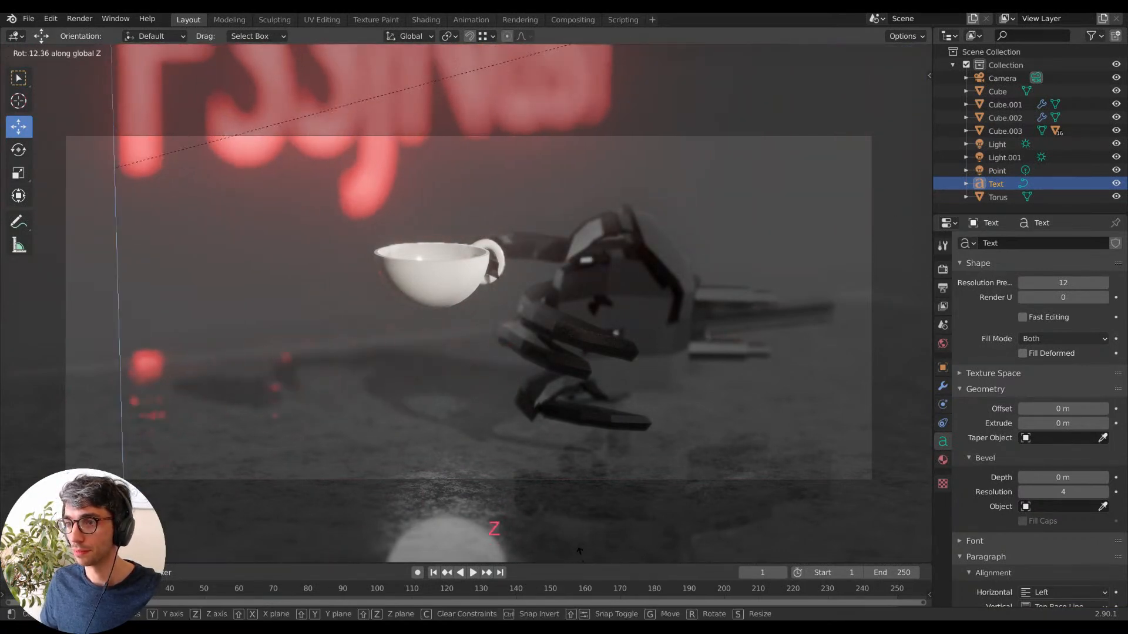
click(564, 155)
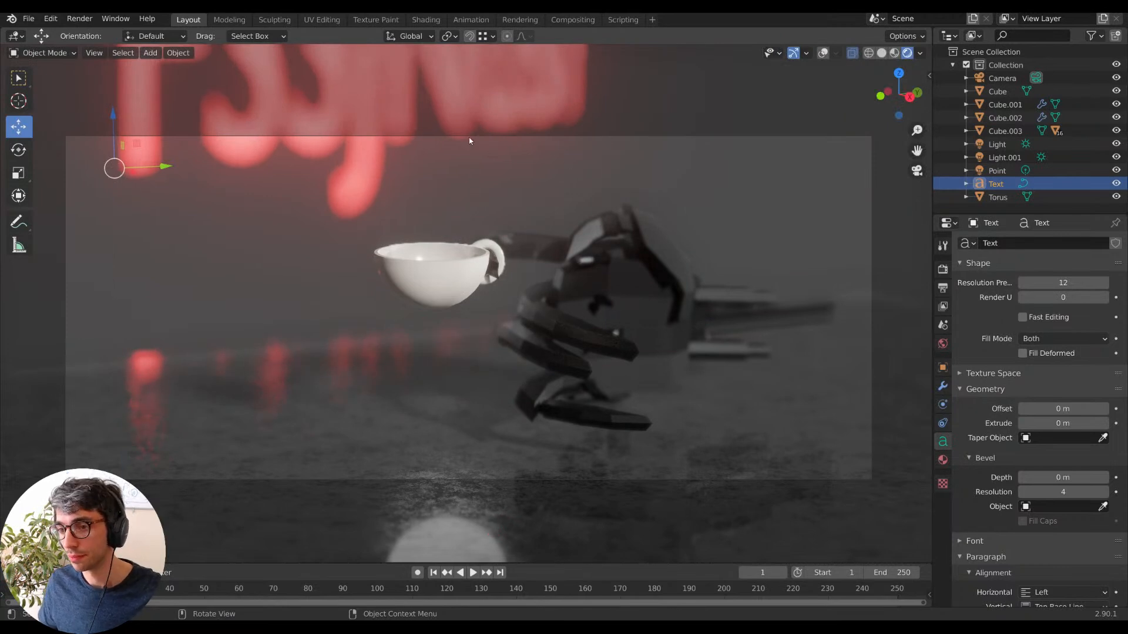
Lower the enlarged text along global Z so more of it falls inside the camera frame.
key(g)
key(z)
click(717, 232)
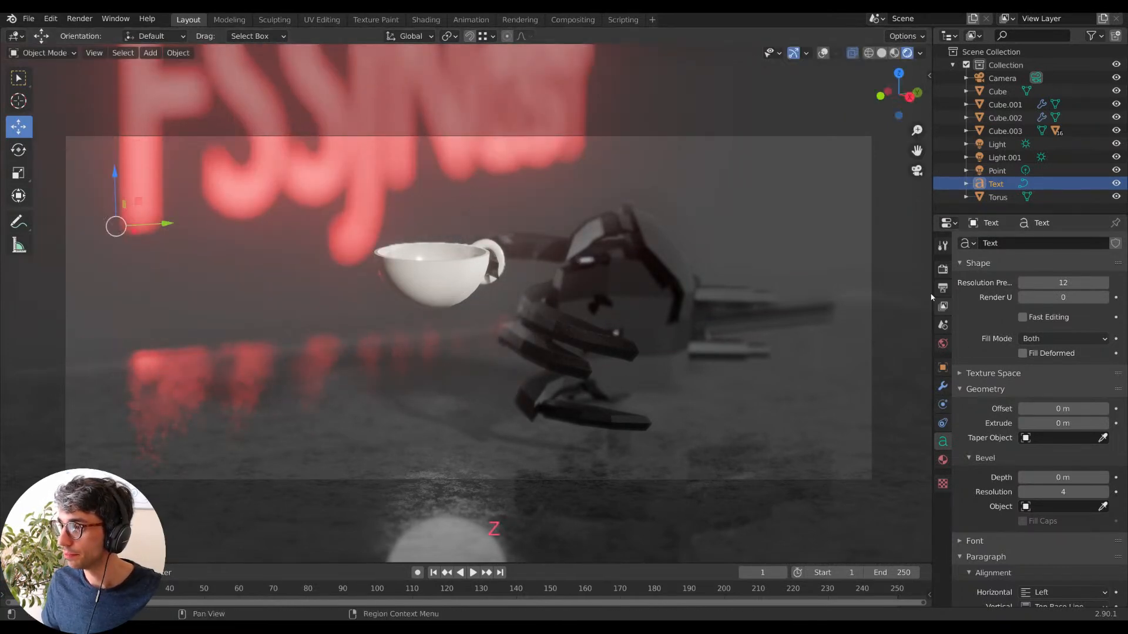
Darken the world background color to black.
click(943, 345)
click(1064, 330)
drag(1101, 219, 1098, 236)
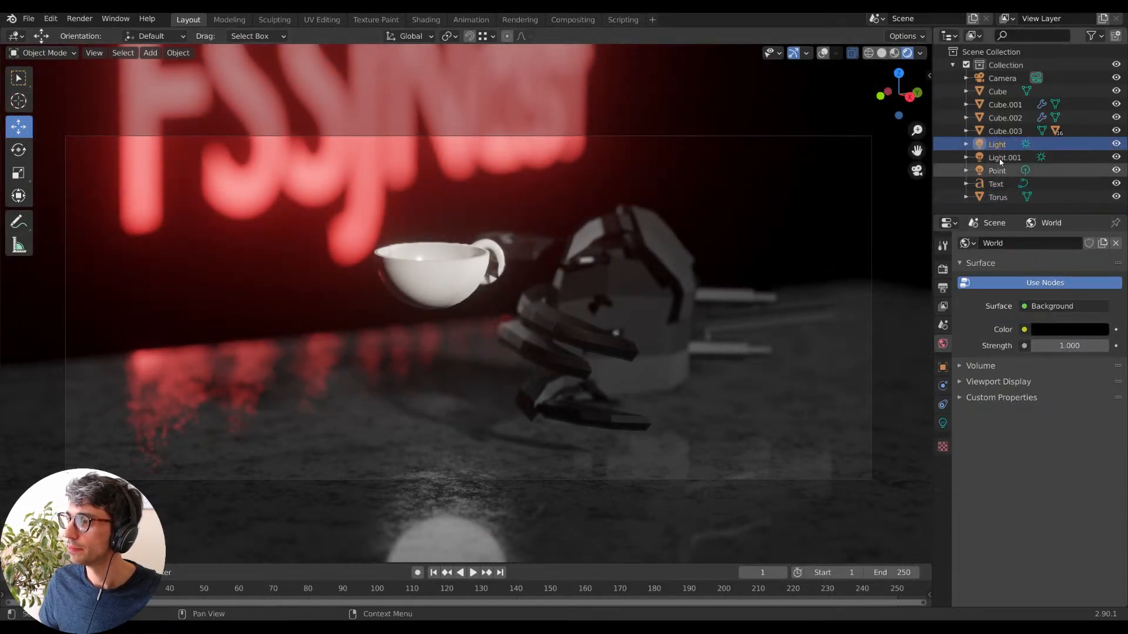
Move the Point light from above the cup to the space between the cup and the robot hand.
click(997, 170)
key(g)
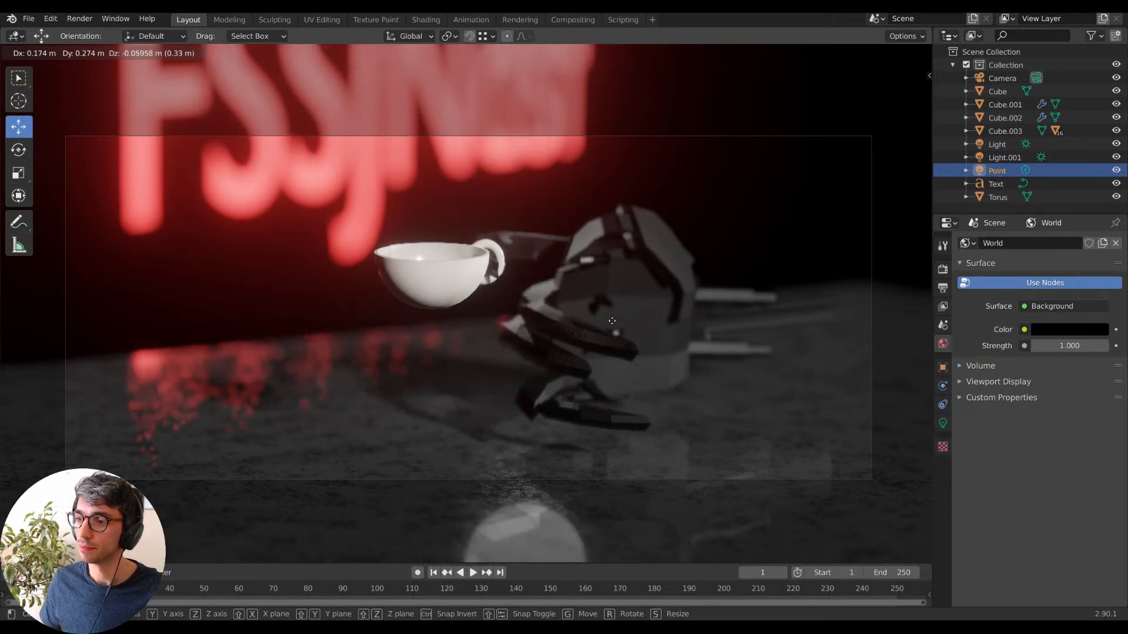
click(674, 300)
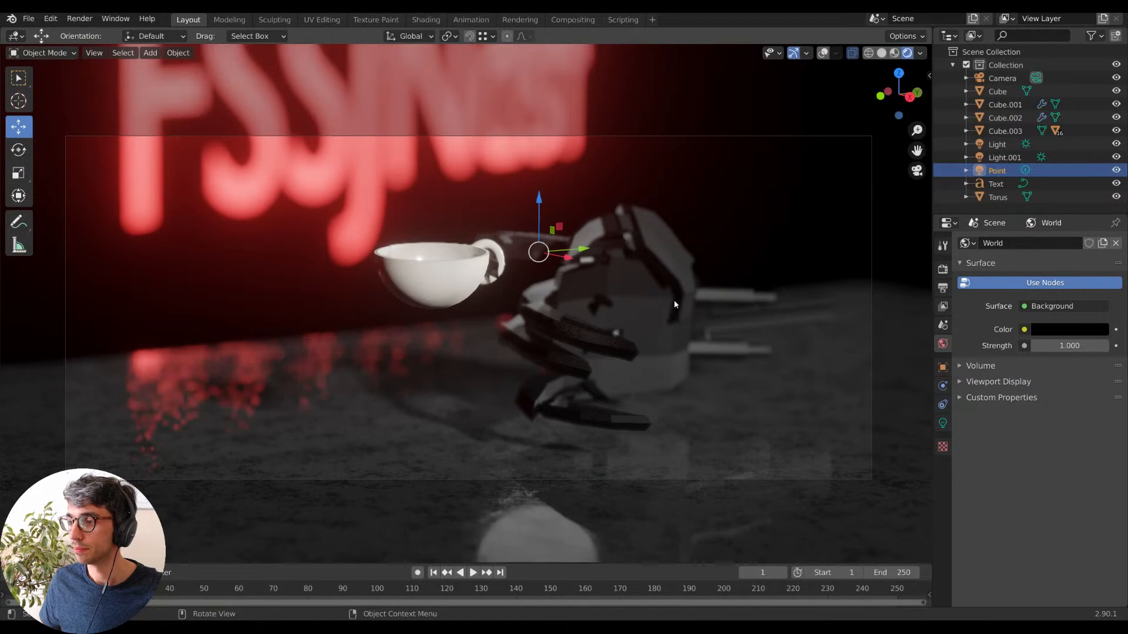
Rotate the background text around global Z so it turns away from the camera and spans less width.
click(361, 154)
key(r)
key(z)
click(534, 166)
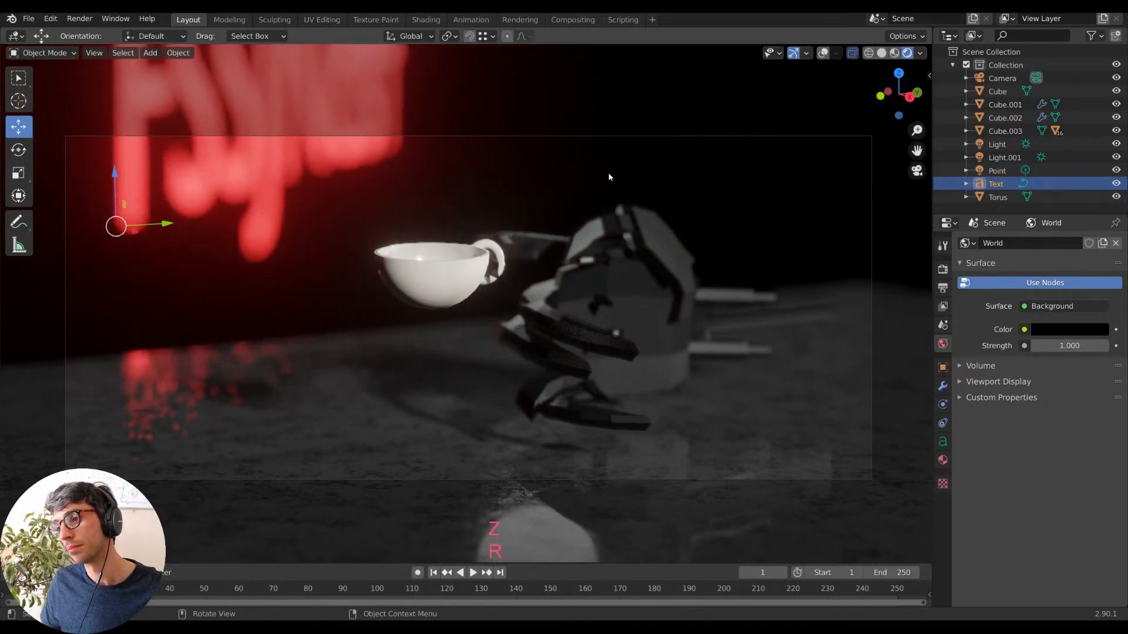
Select the two rods extending from the back of the robot hand.
click(741, 313)
click(791, 312)
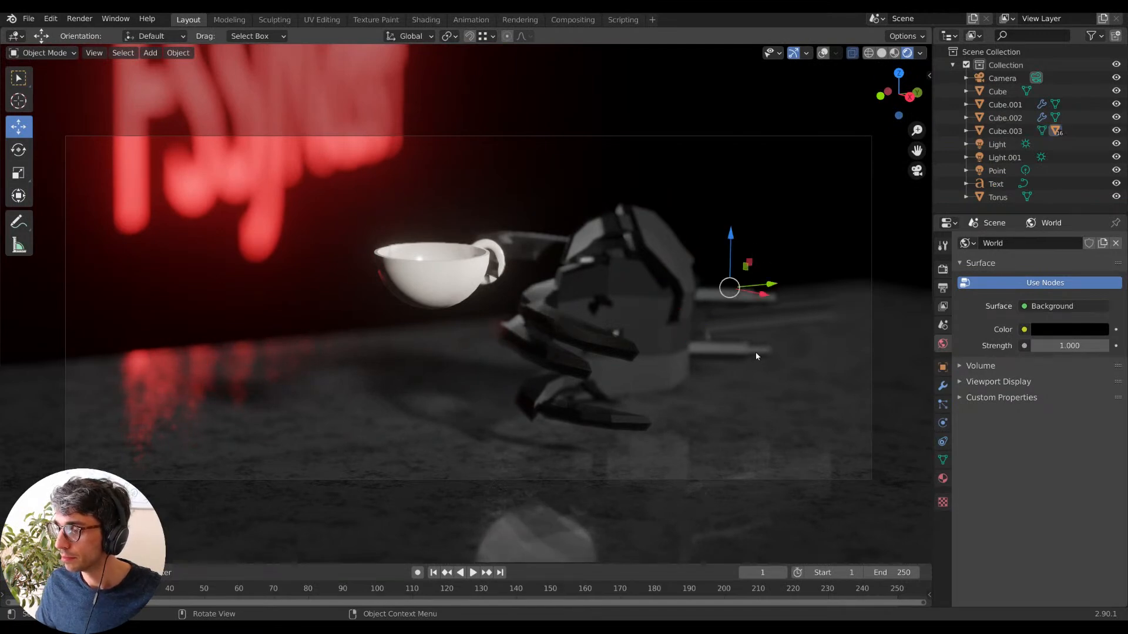
key(g)
key(Escape)
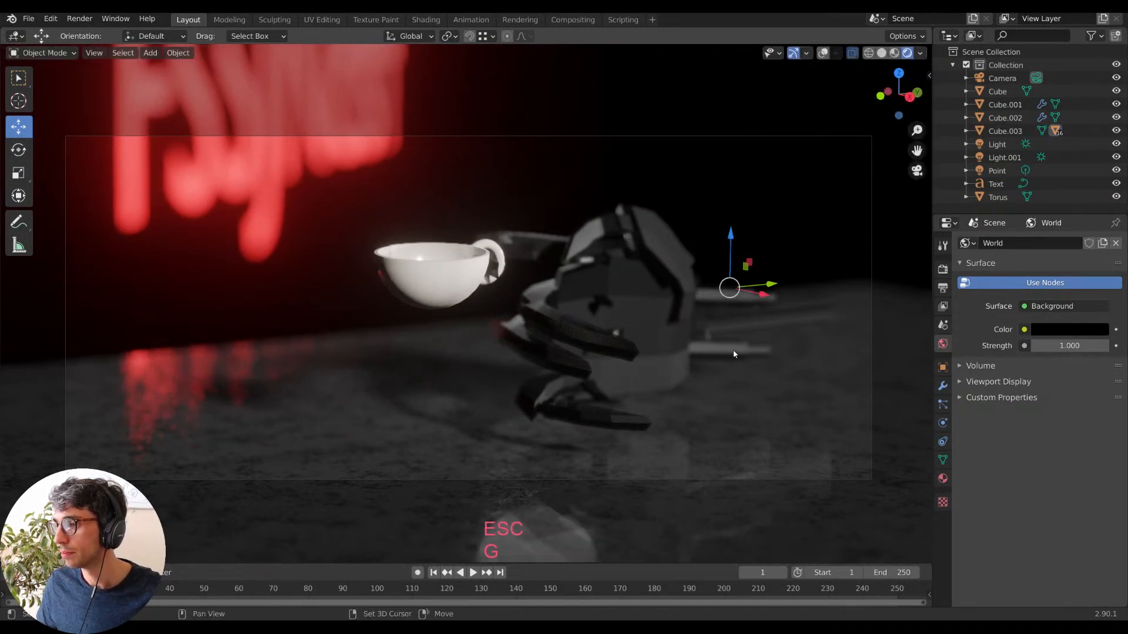
key(g)
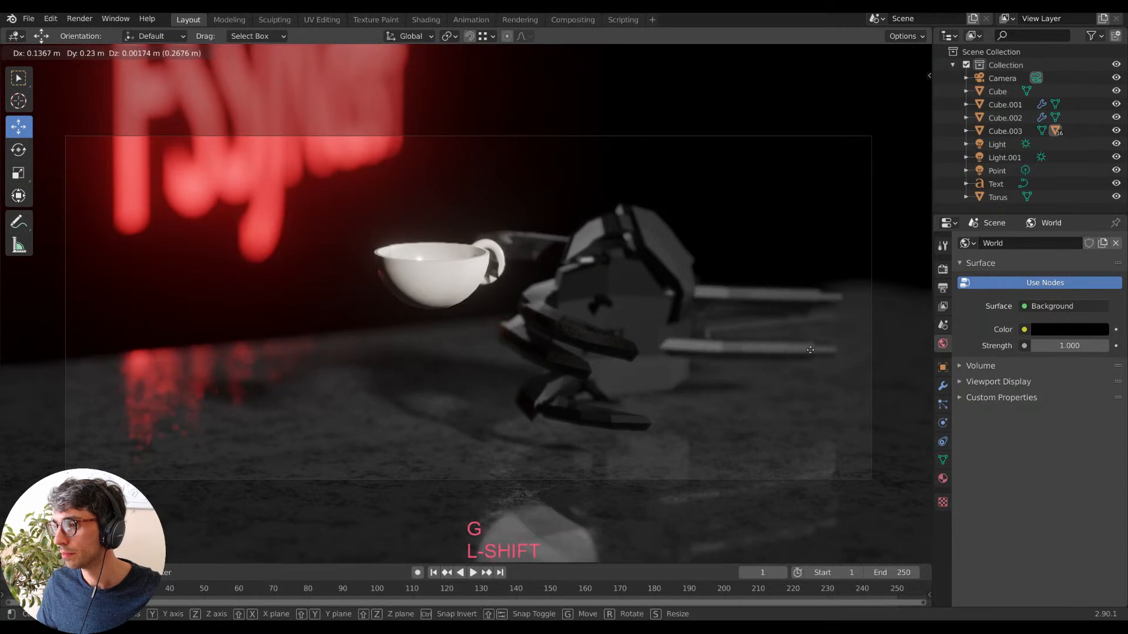
key(Escape)
Duplicate the two rods, place the copies farther out along the arm, and nudge them slightly along global X.
key(shift+d)
key(g)
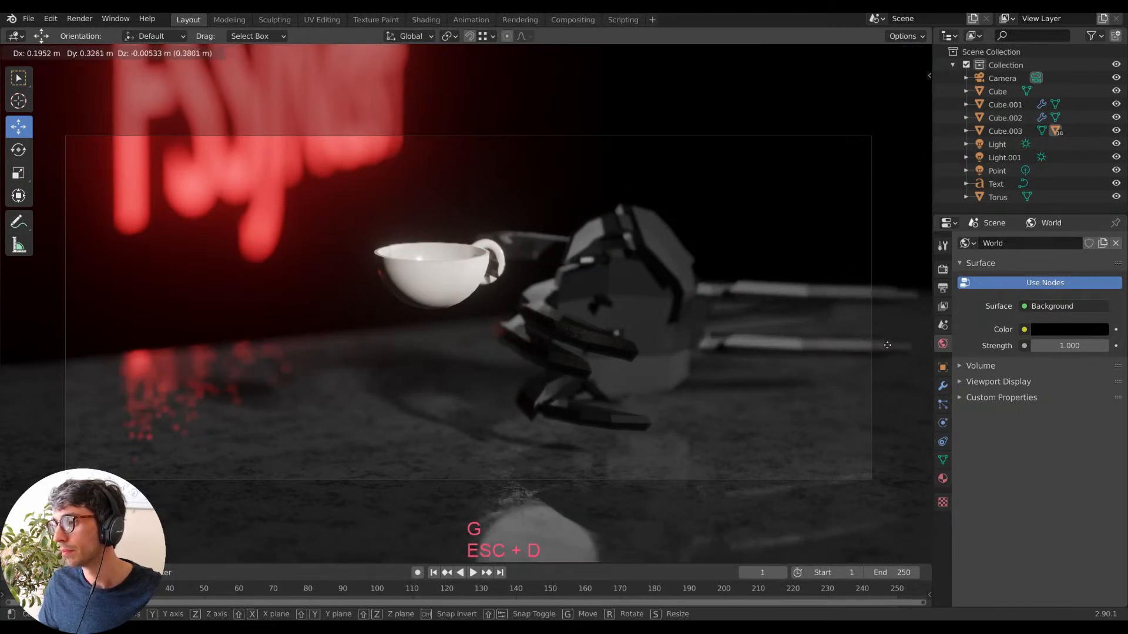
click(876, 343)
key(g)
key(x)
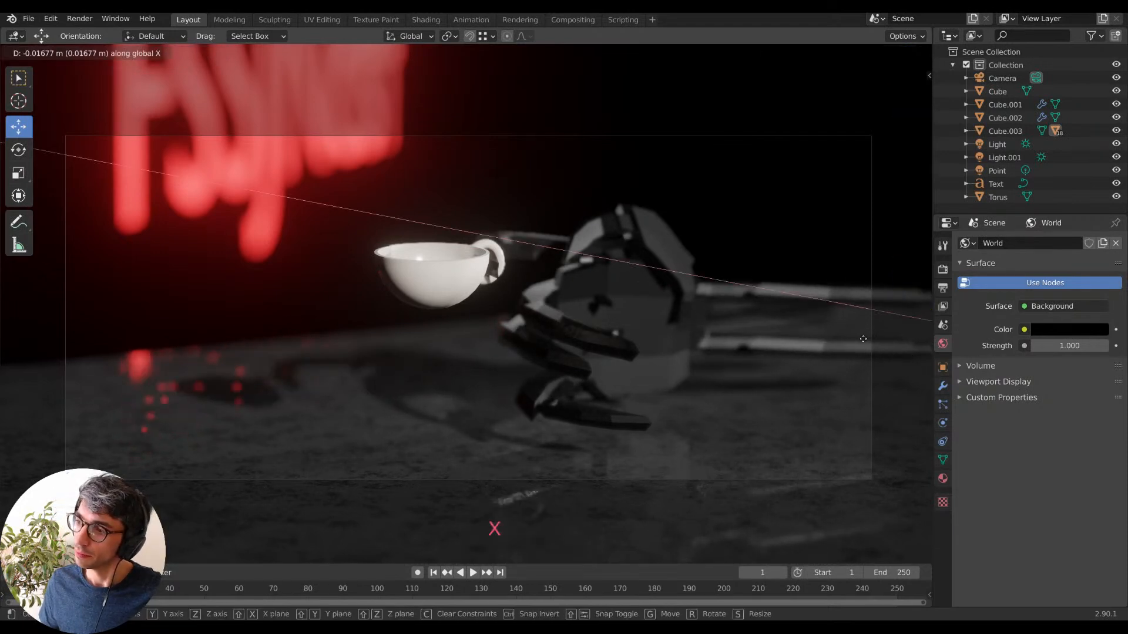
click(863, 339)
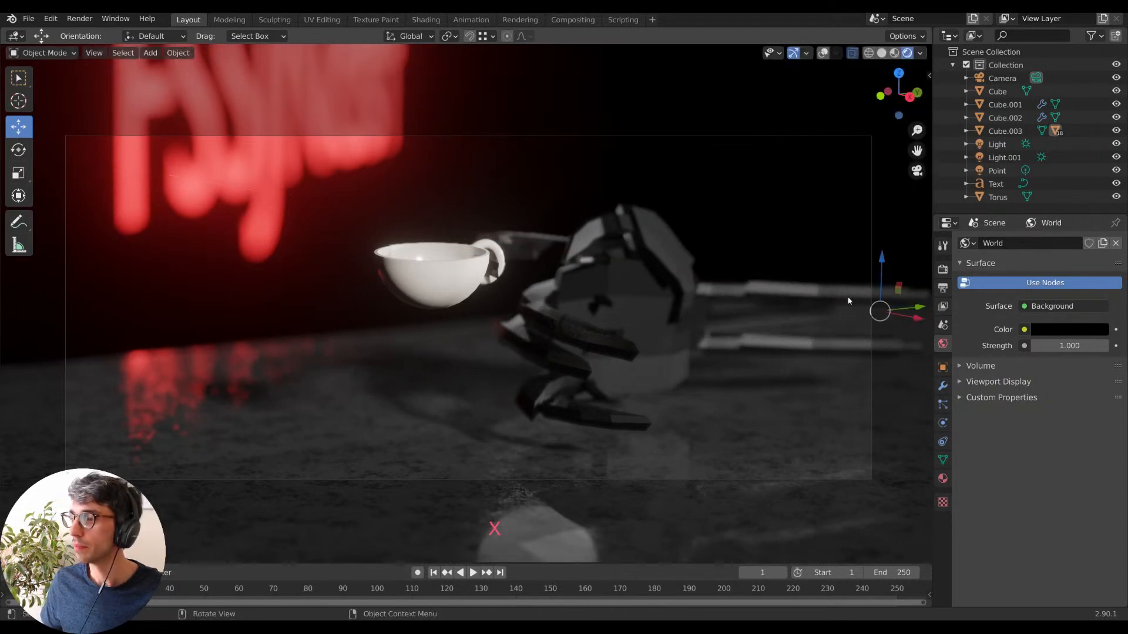
Reposition the duplicated rods behind the hand and scale them along global Z to make them thicker.
key(g)
click(904, 343)
key(g)
click(904, 330)
key(s)
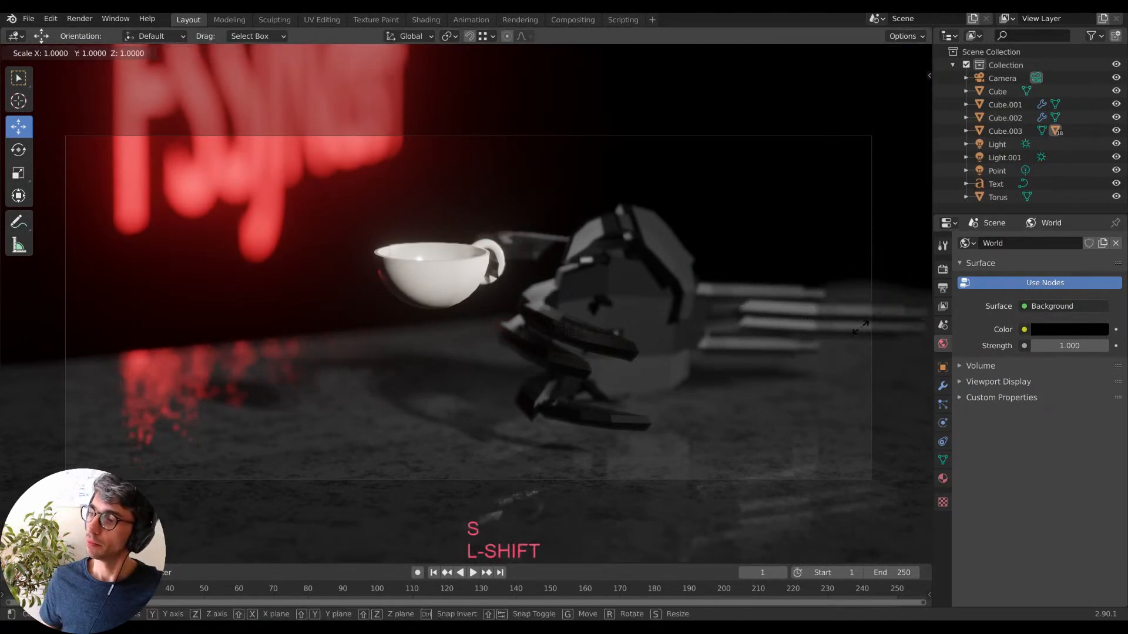
key(z)
click(853, 321)
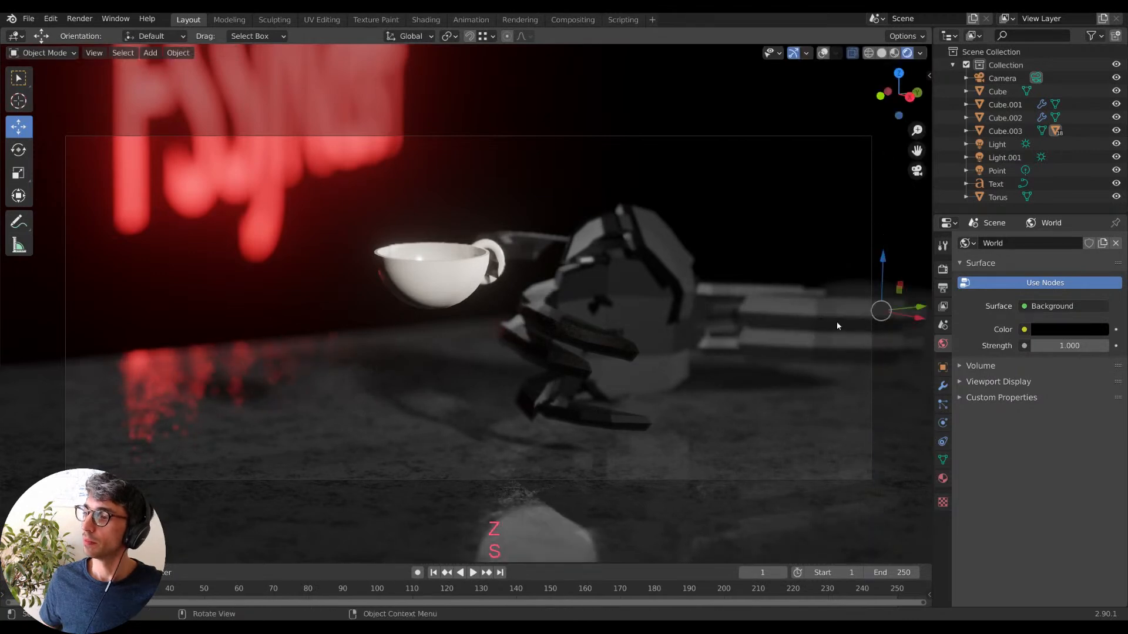
Scale up the thickened rods and move them outward to form the forearm at the edge of the shot.
key(g)
click(880, 316)
key(s)
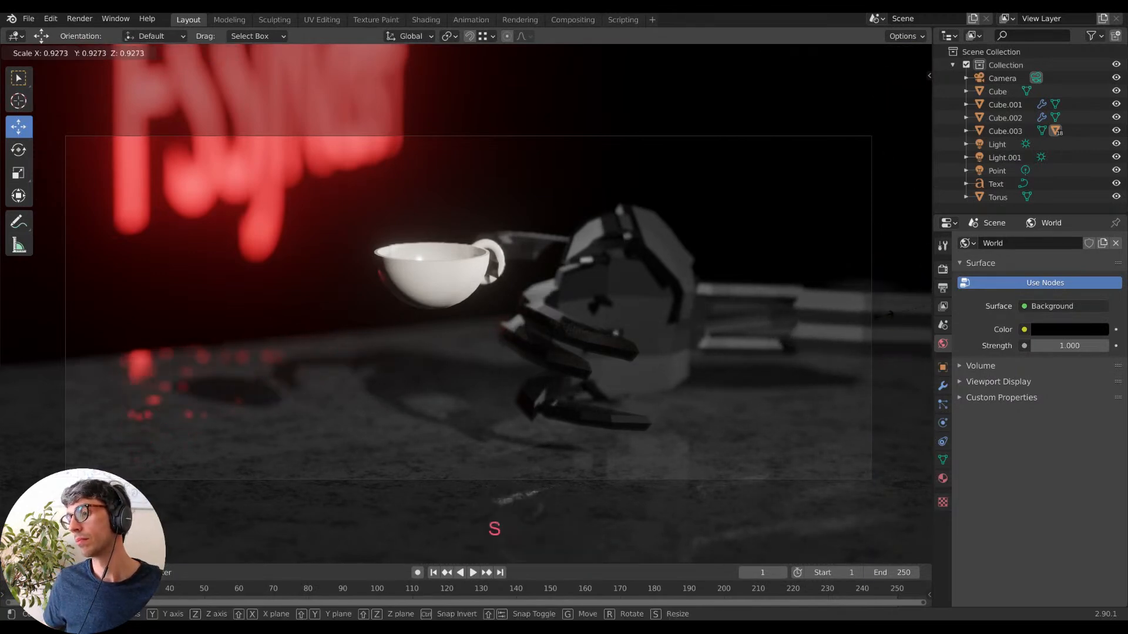
key(g)
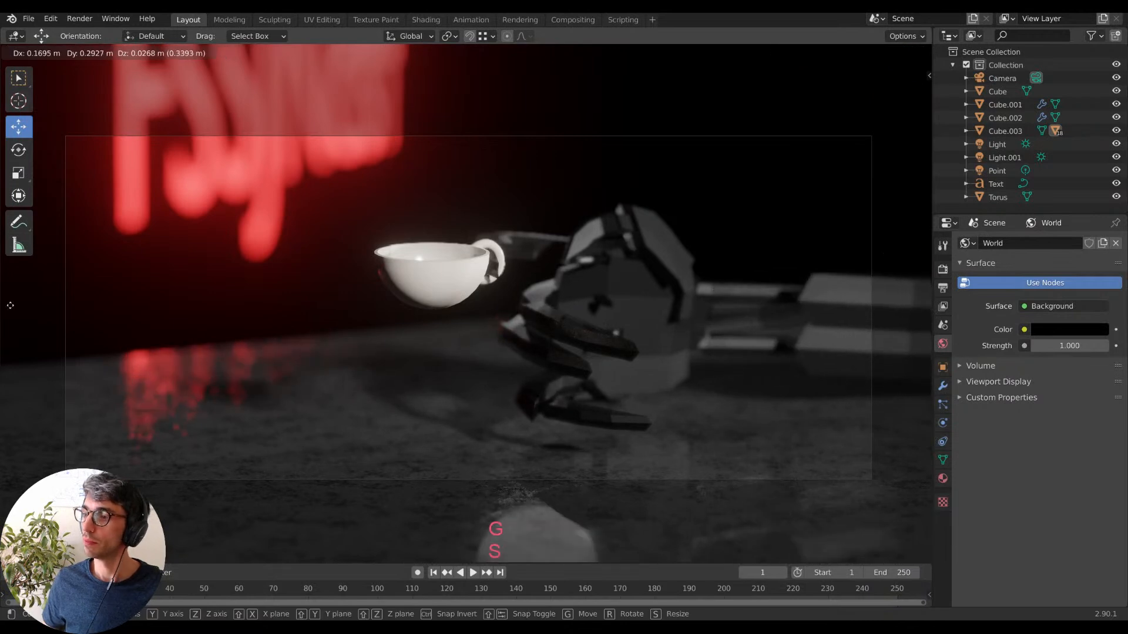
click(13, 308)
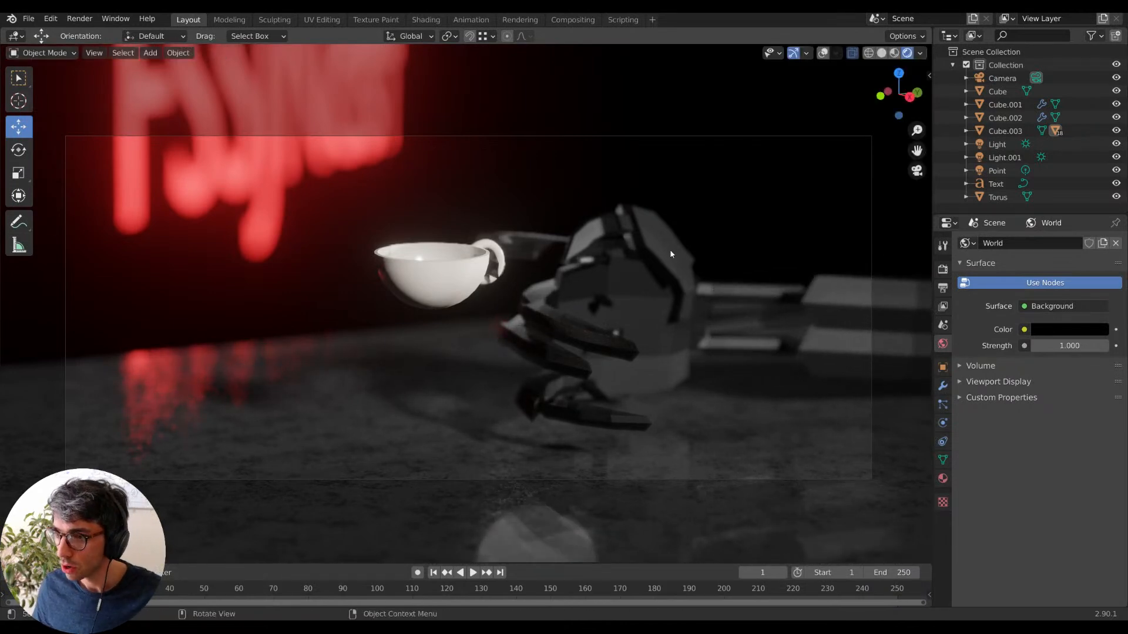
Try to rotate the cup's handle around global Z.
click(502, 257)
key(r)
key(z)
click(554, 302)
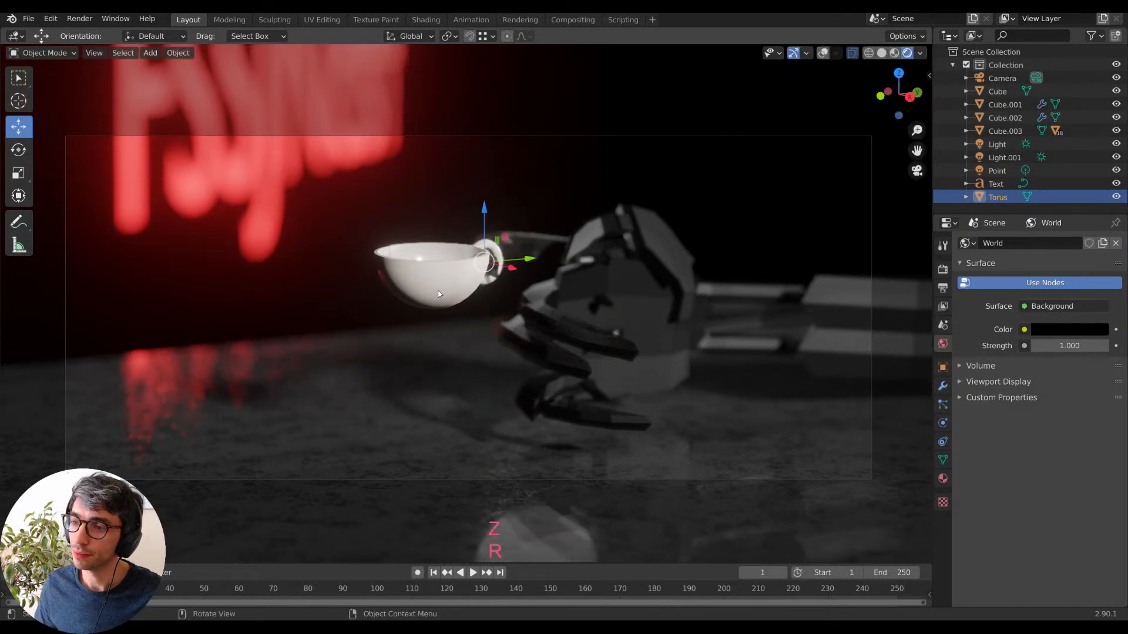
click(458, 292)
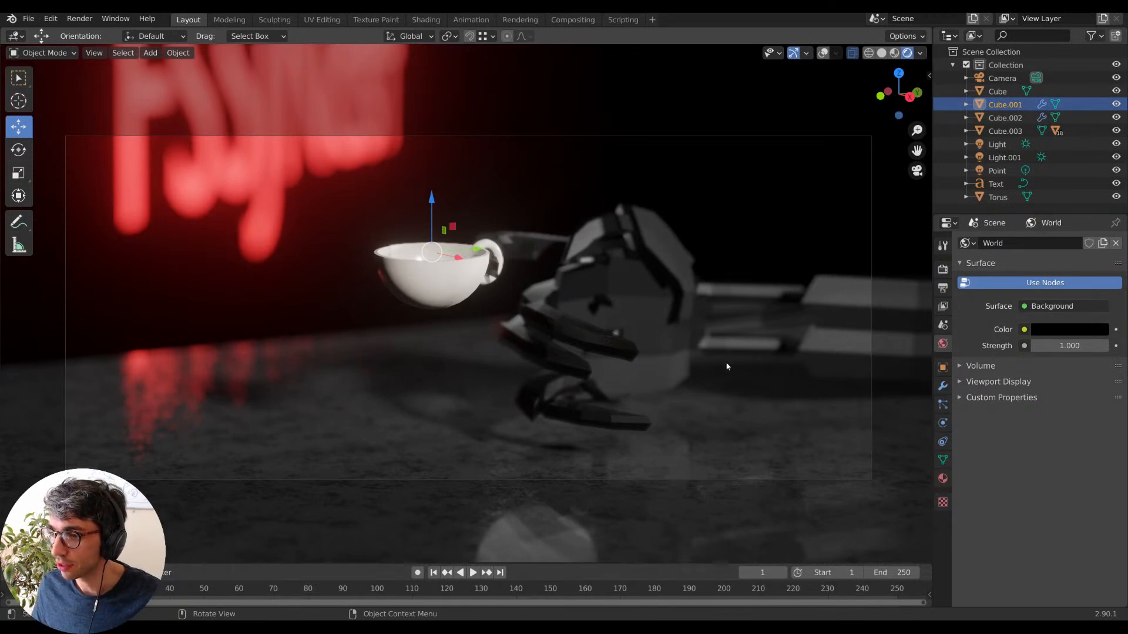
Select the robot hand and show its material in a Shader Editor beside the rendered viewport.
click(683, 370)
click(682, 371)
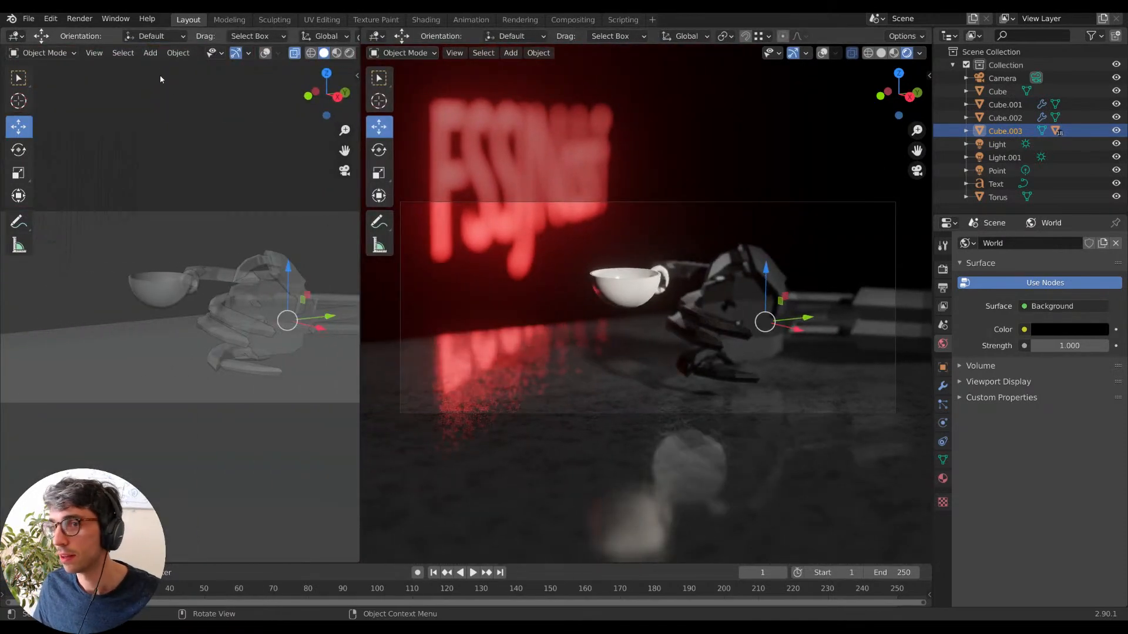
click(41, 53)
click(15, 35)
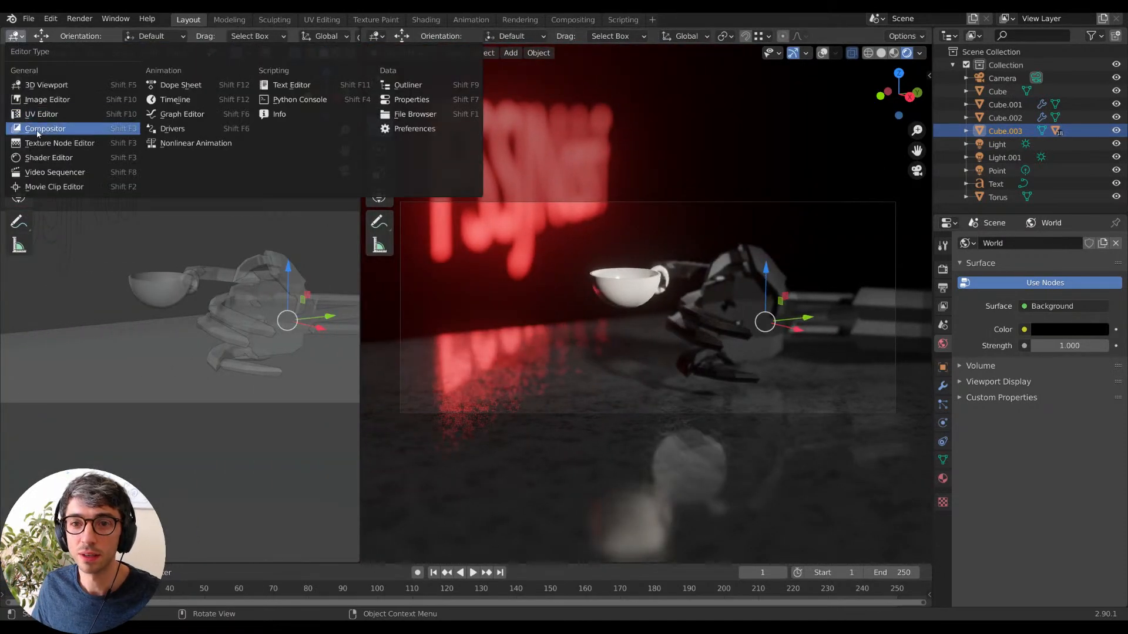
click(49, 157)
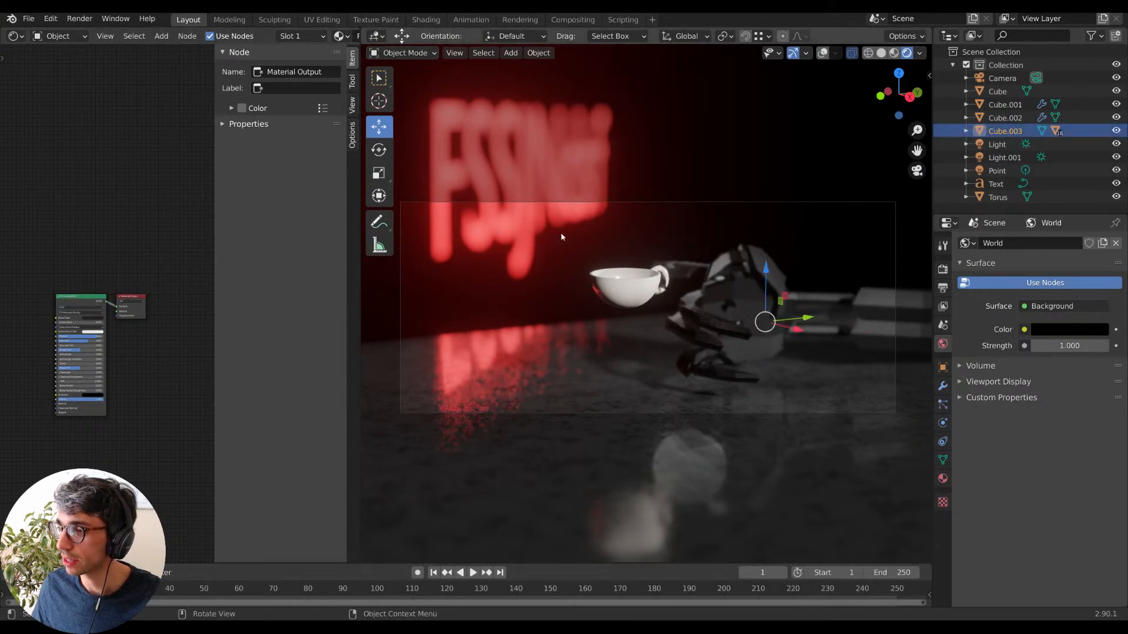
Set the hand material's Specular to 0.833, Roughness to 0.067 and Metallic to about 0.82.
scroll(103, 307, up, 2)
middle_drag(114, 400, 253, 327)
scroll(138, 302, up, 2)
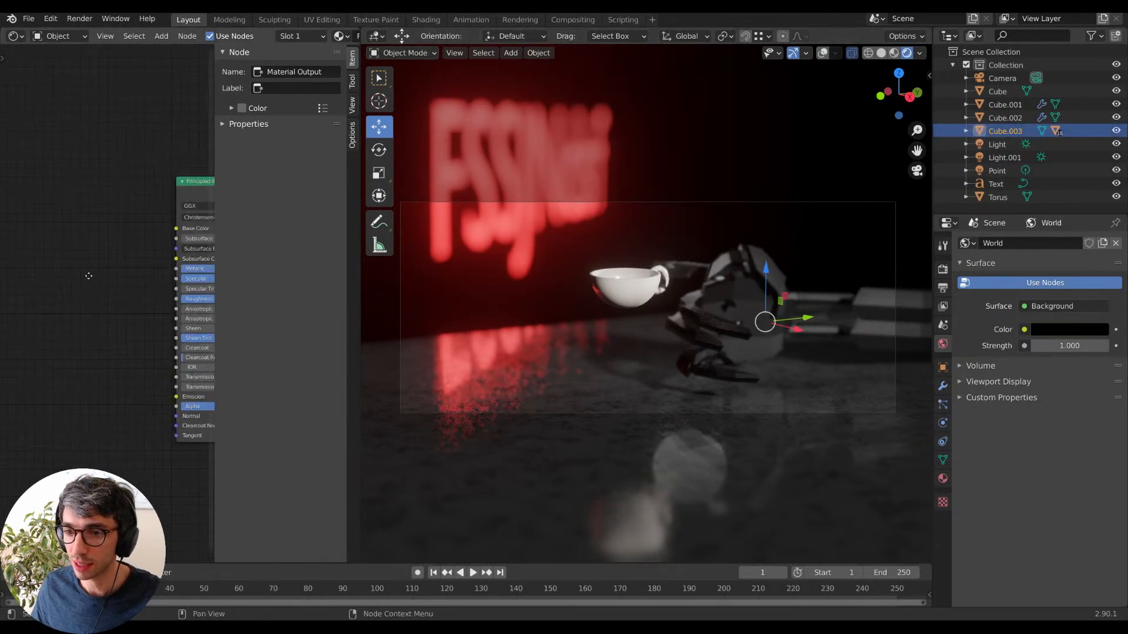
middle_drag(125, 270, 16, 289)
drag(144, 299, 185, 288)
drag(134, 320, 91, 320)
mouse_move(164, 289)
mouse_down()
mouse_move(117, 288)
mouse_move(175, 289)
mouse_up()
Change the hand material's base color to a light bluish grey, with Metallic about 0.92 and Specular 0.452.
click(176, 247)
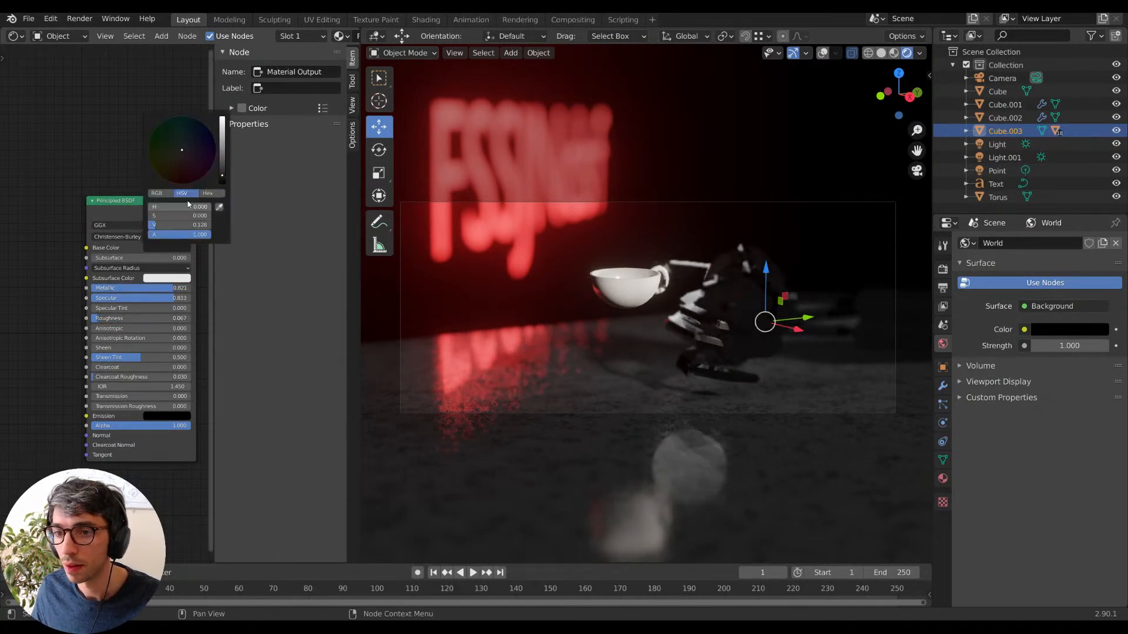
drag(222, 174, 173, 148)
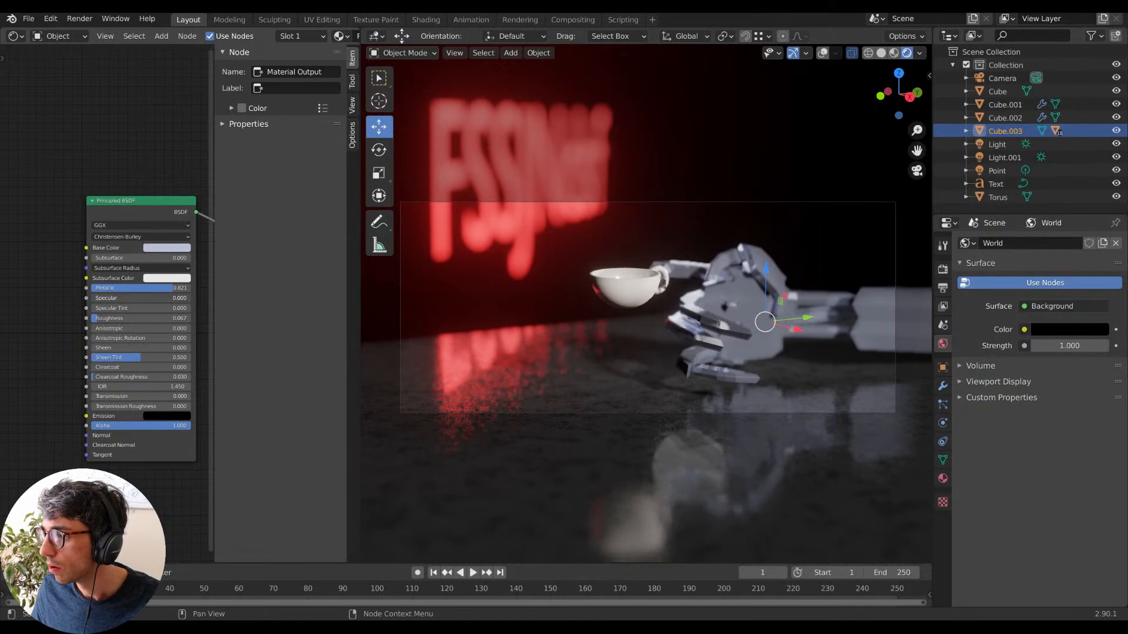
mouse_move(169, 291)
mouse_down()
mouse_move(110, 288)
mouse_move(190, 288)
mouse_up()
drag(189, 288, 183, 288)
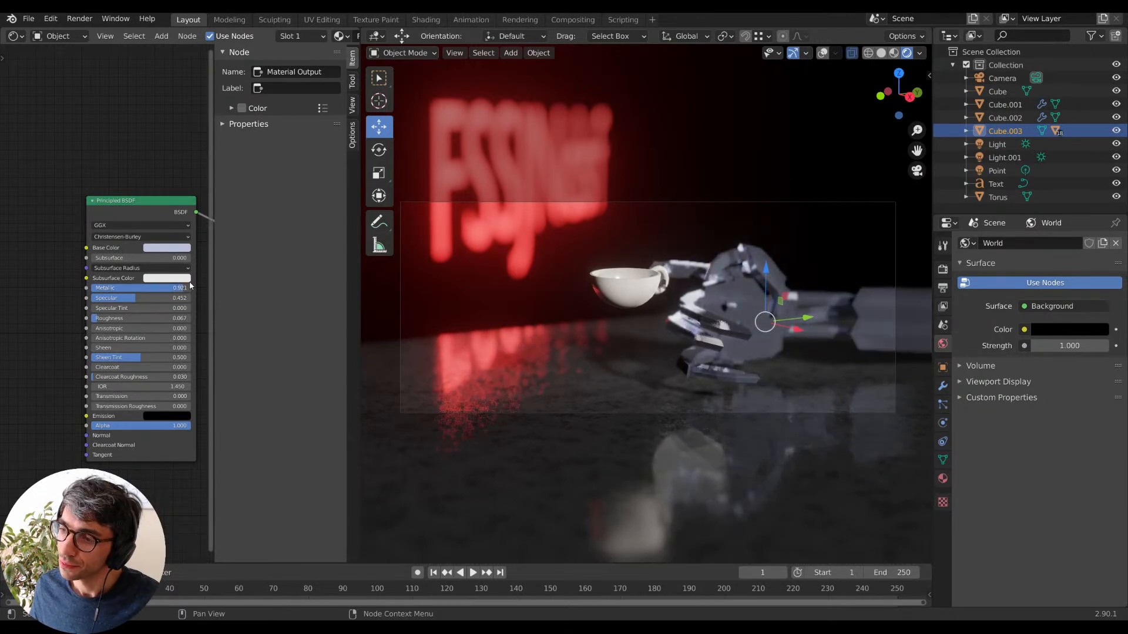
Set the robot hand material's Roughness to 0.061.
mouse_move(93, 318)
mouse_down()
mouse_move(136, 318)
mouse_move(98, 319)
mouse_up()
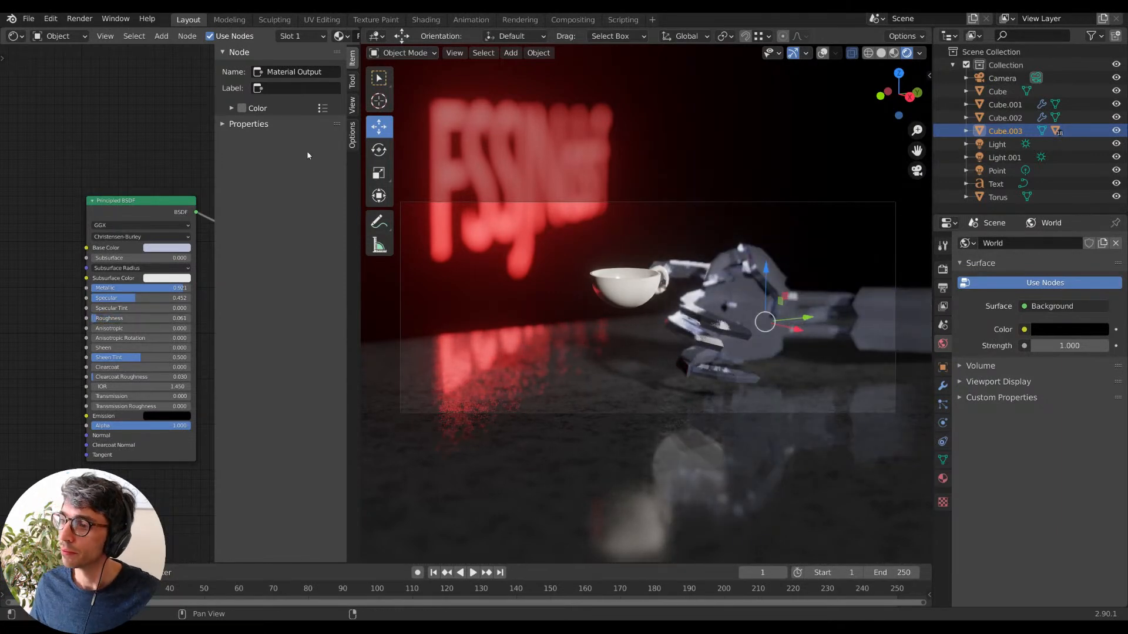
Nudge the tea cup along the global X and Y axes beside the robot hand's fingertip.
click(658, 294)
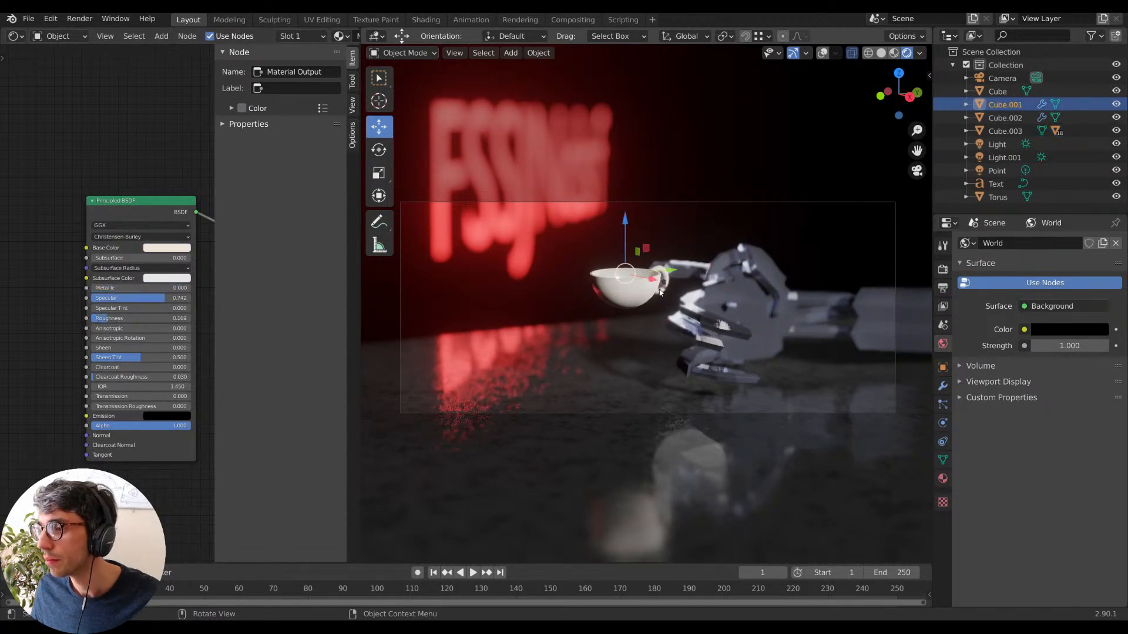
key(z)
key(Escape)
key(g)
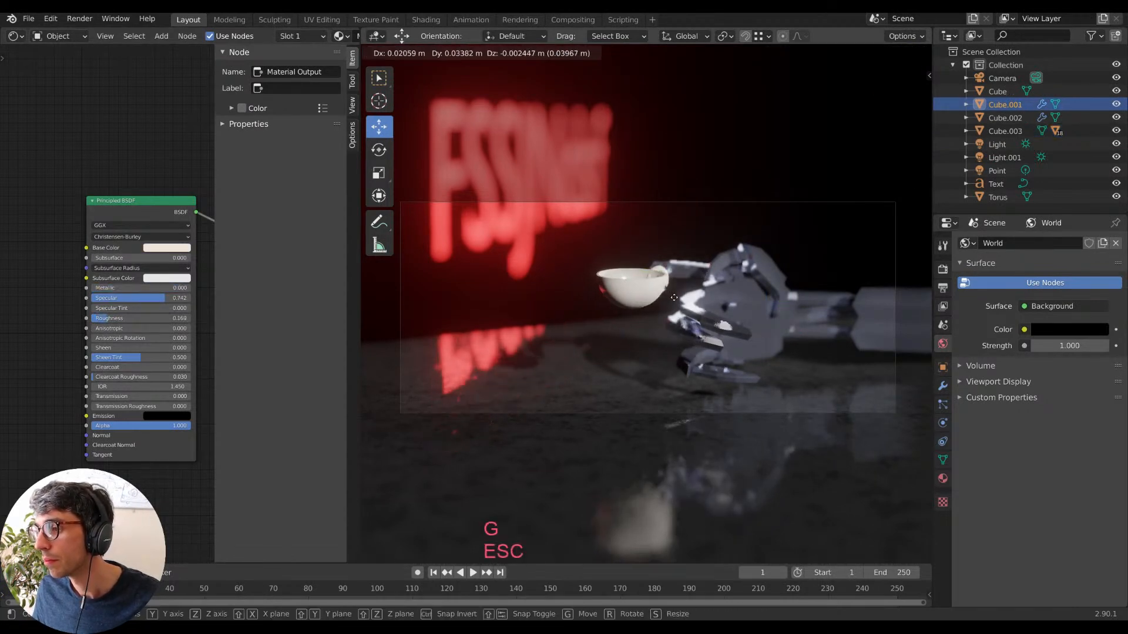
key(x)
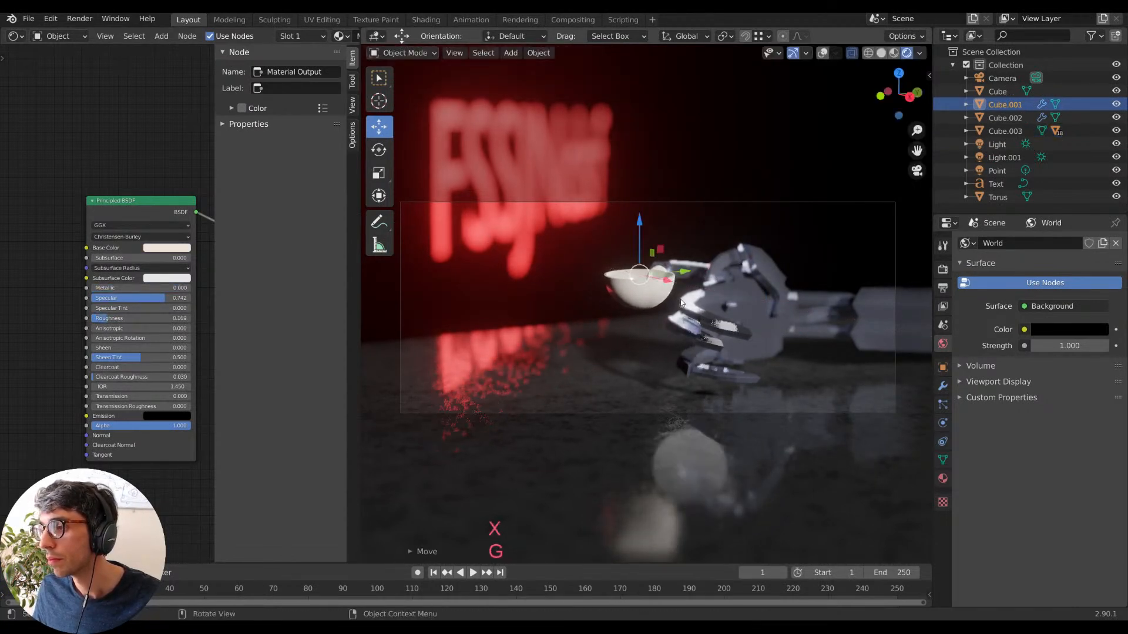
click(672, 299)
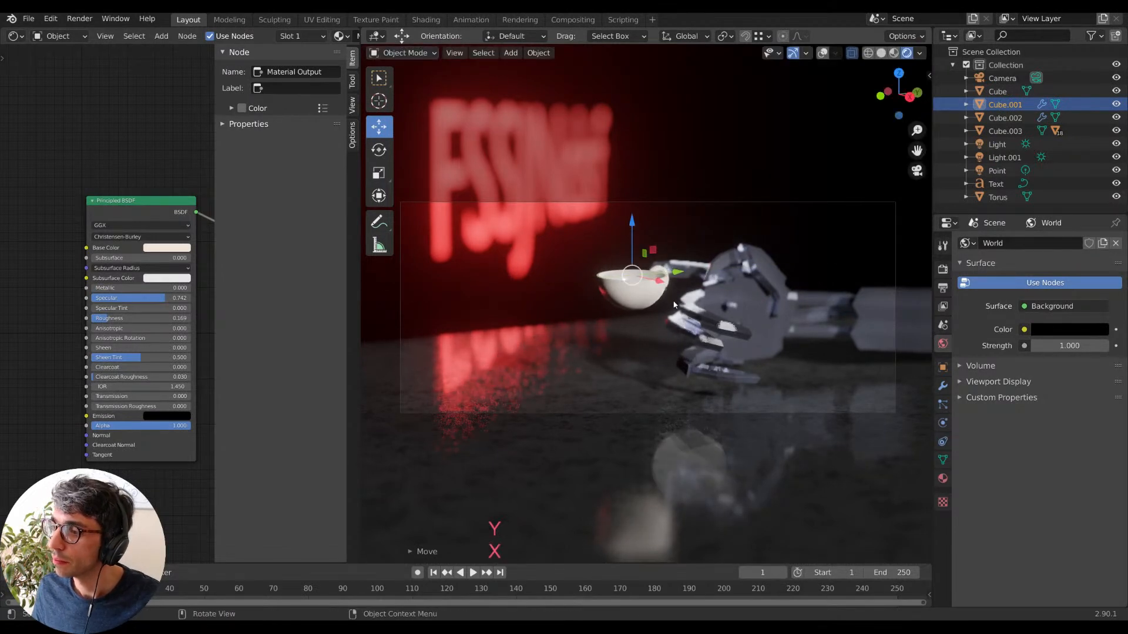
key(g)
click(669, 300)
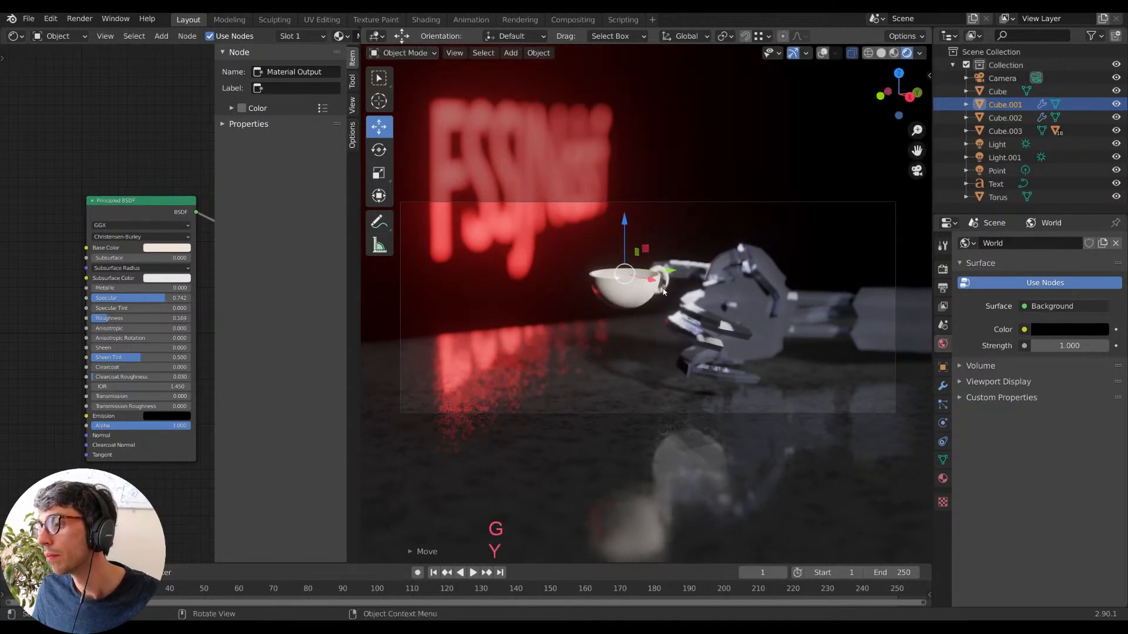
Select the glowing red background text.
click(681, 300)
click(739, 320)
click(783, 245)
click(560, 155)
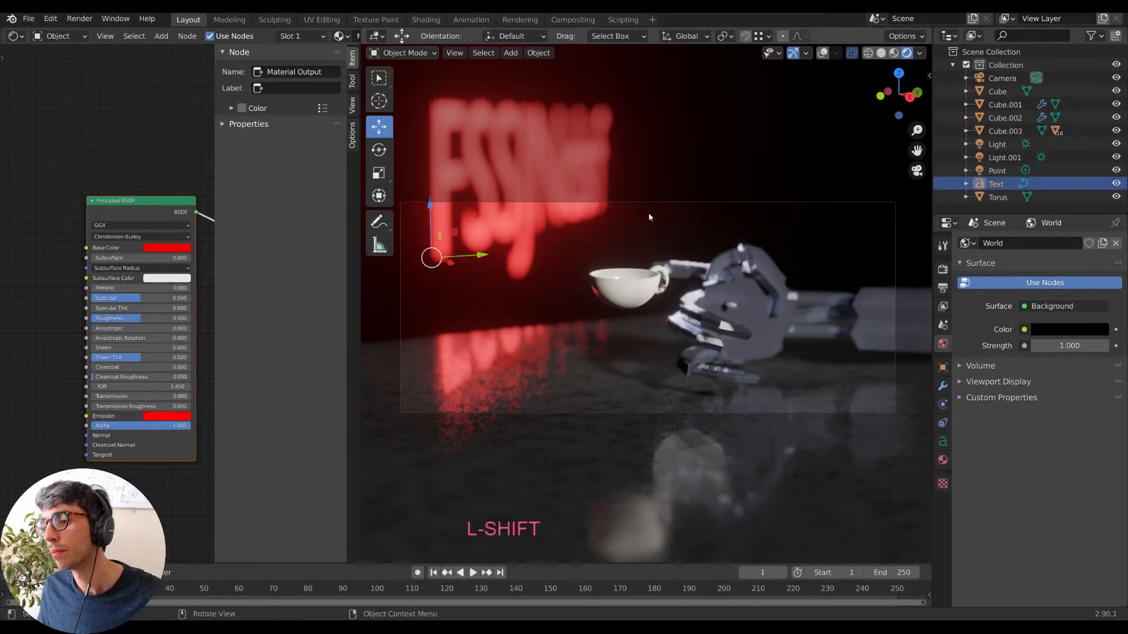
key(r)
key(x)
key(Escape)
key(r)
key(x)
key(r)
key(x)
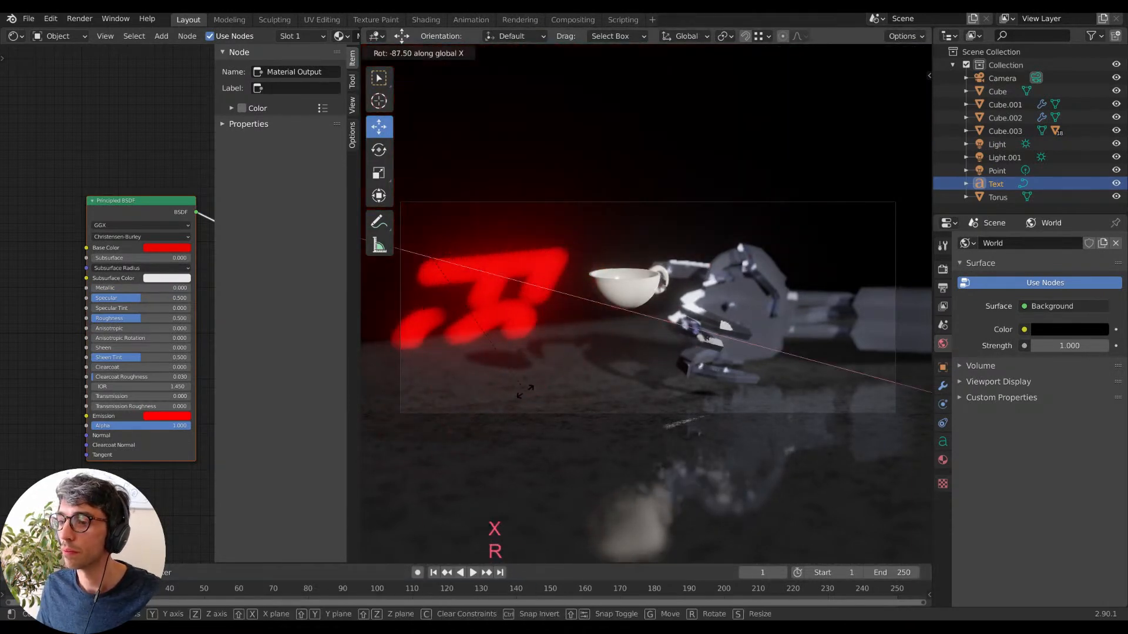
key(Escape)
Reset the red text's rotation to 0° on all axes and rotate it 90° around global Y.
click(943, 368)
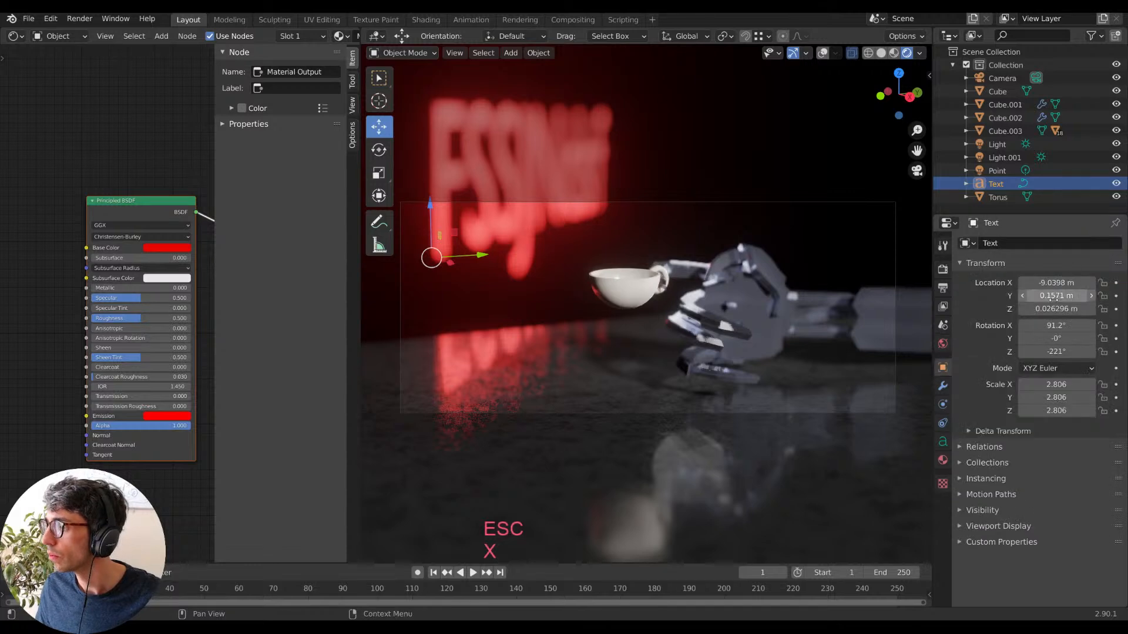
text(0)
key(Return)
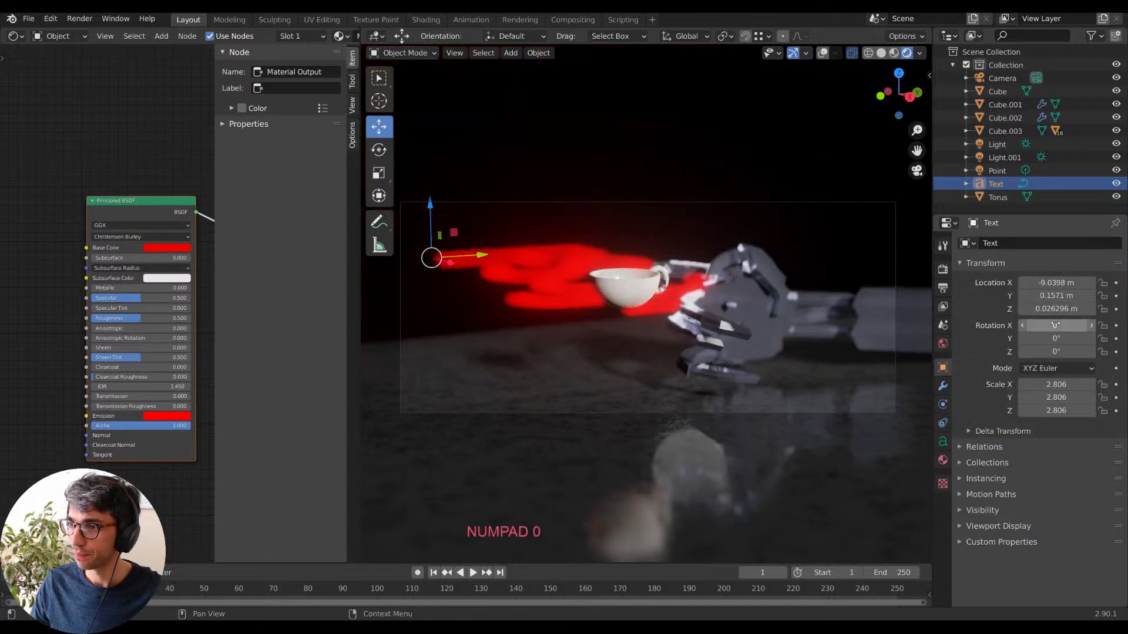
text(ry)
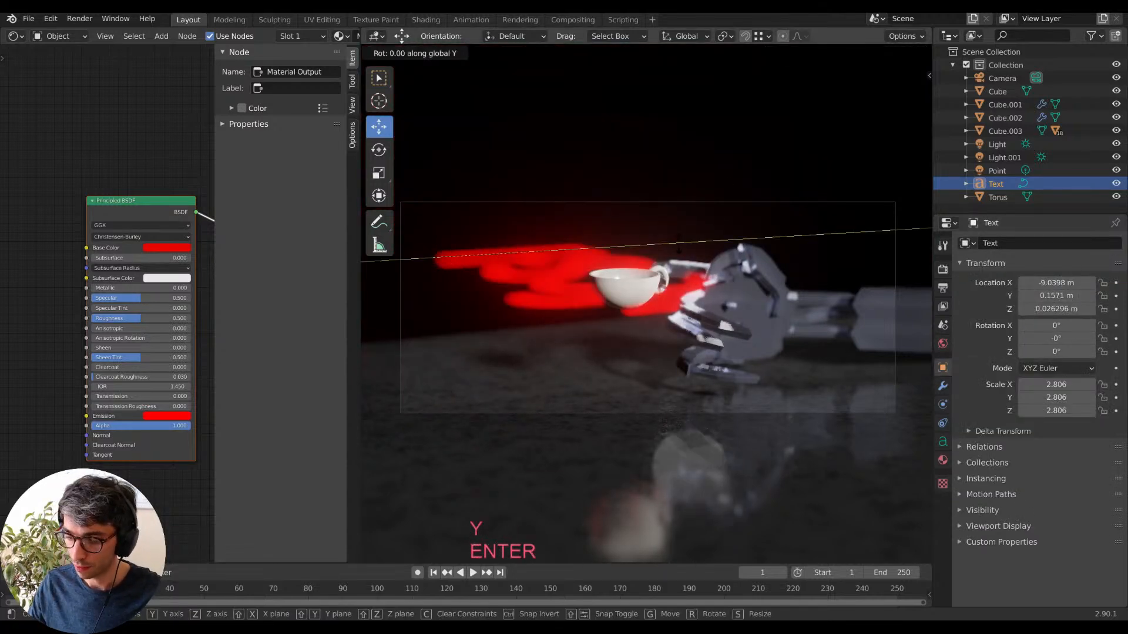
text(90)
key(Return)
Move the red text far behind the cup to about X -25.6 m, Y 8.77 m and Z 5.28 m.
key(g)
key(z)
click(726, 496)
key(g)
key(y)
click(923, 271)
key(g)
key(x)
click(466, 280)
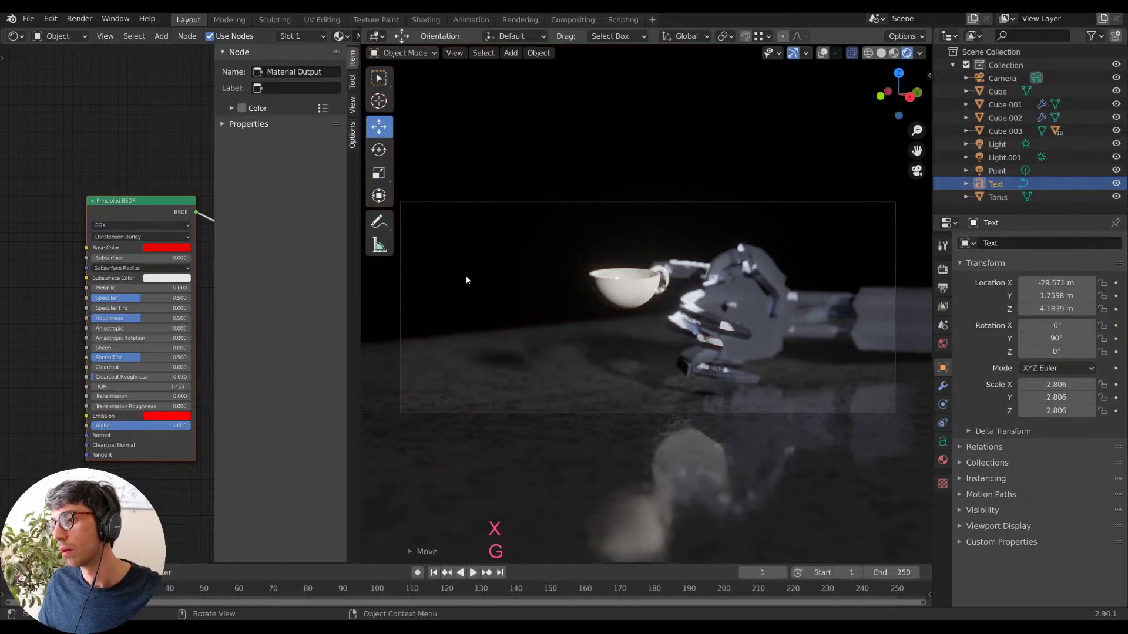
key(g)
click(769, 231)
Scale the red text to about 5.75 and move it to about Z 7.06 m and X -33.7 m.
key(s)
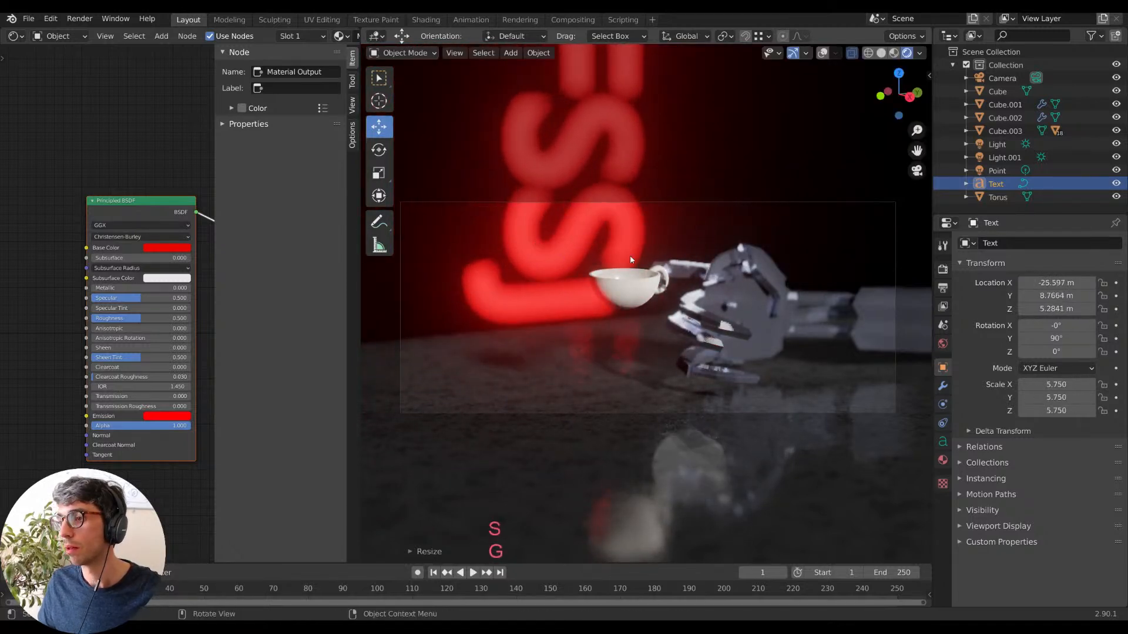
click(687, 247)
key(g)
key(z)
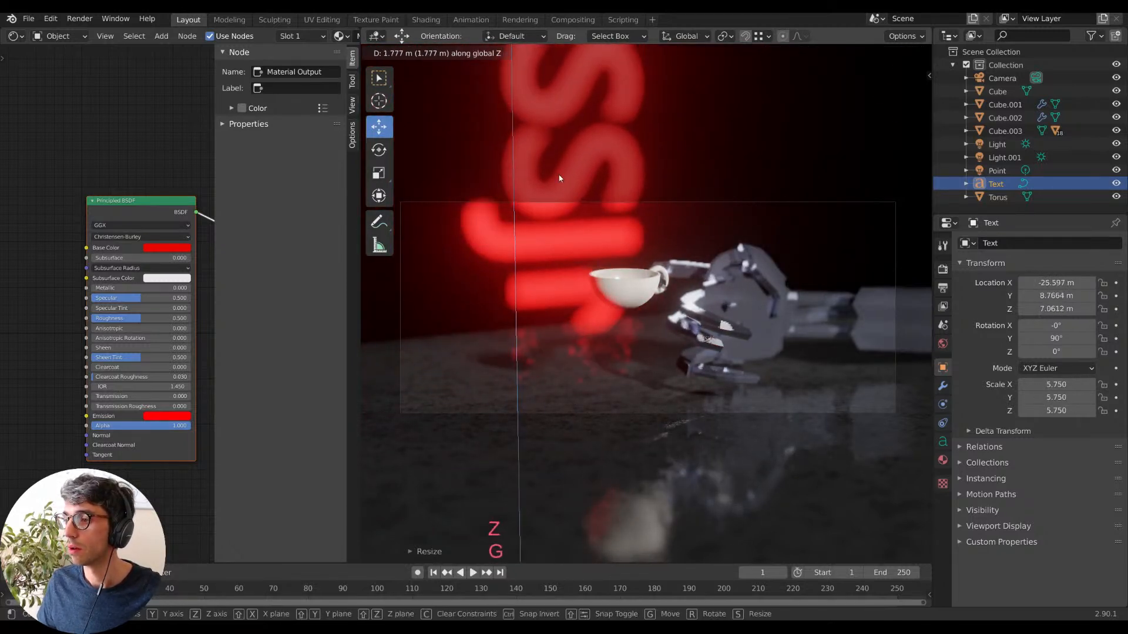
click(756, 192)
key(g)
key(x)
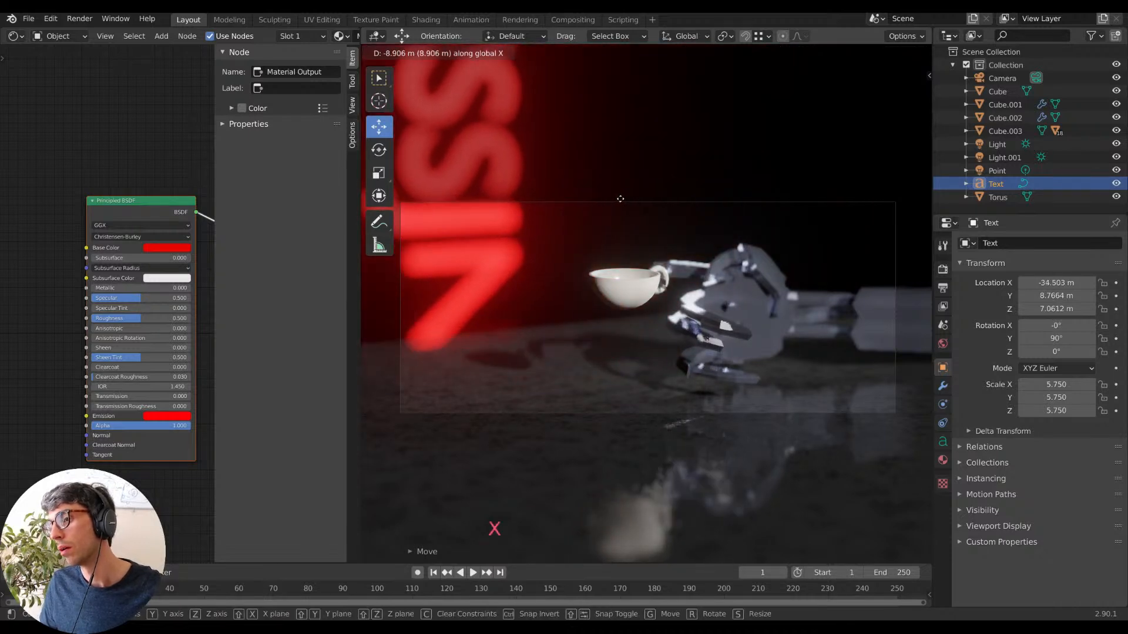
click(517, 230)
Duplicate the red text and move the copy to about Y 15 m and Z 3.88 m, behind the cup.
key(shift+d)
key(Escape)
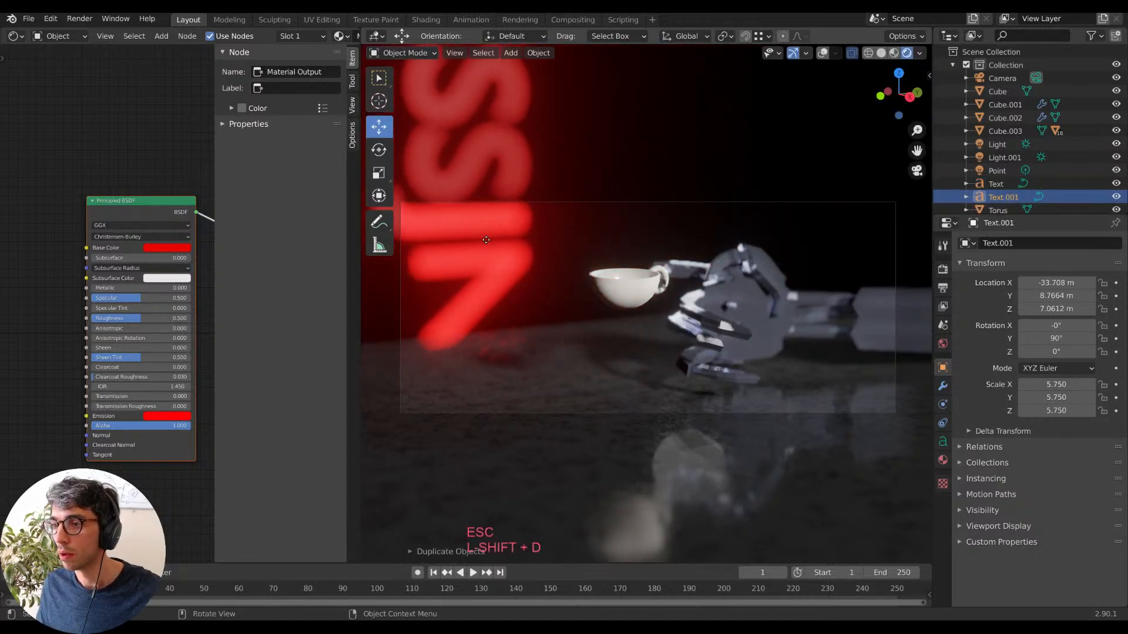
key(g)
key(y)
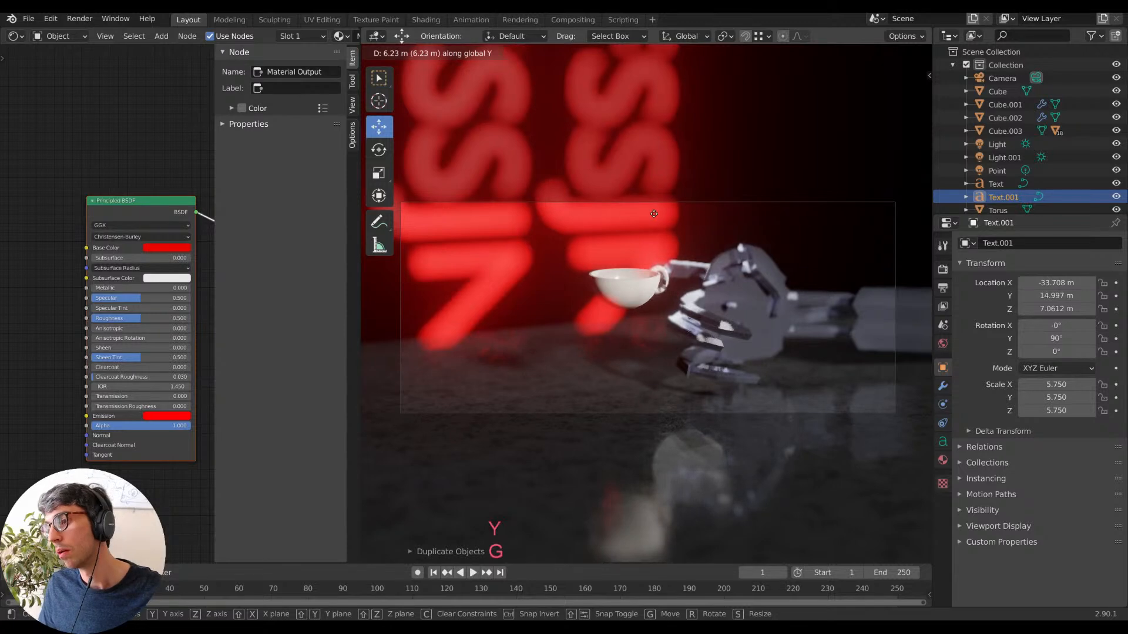
click(654, 214)
key(g)
key(z)
click(655, 299)
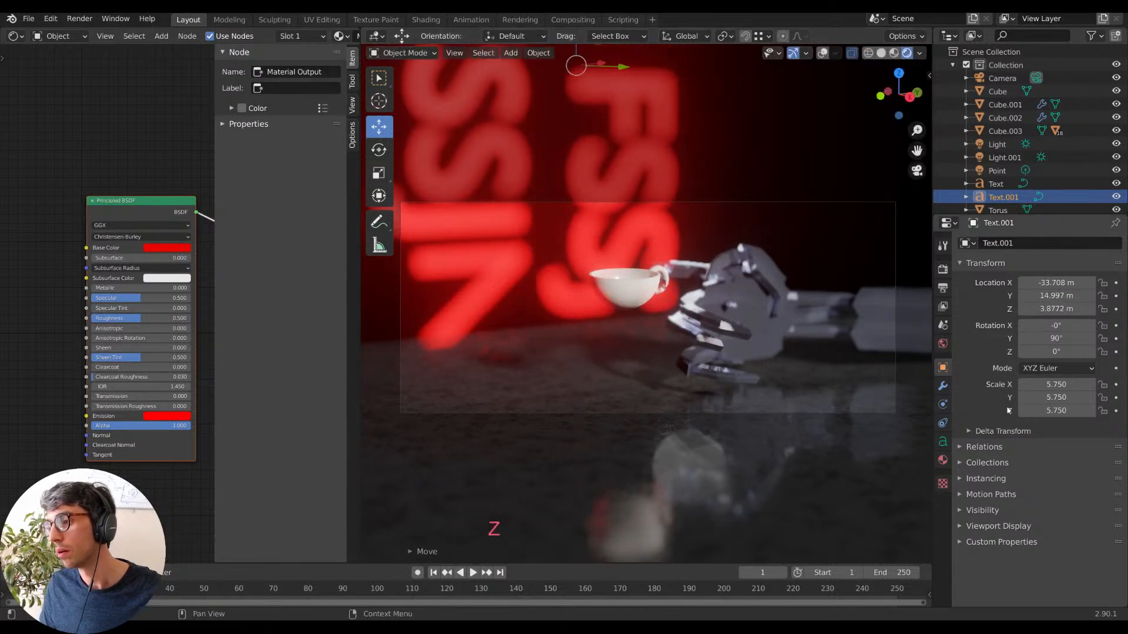
Set the camera's Passepartout Opacity to 1.000.
click(1002, 78)
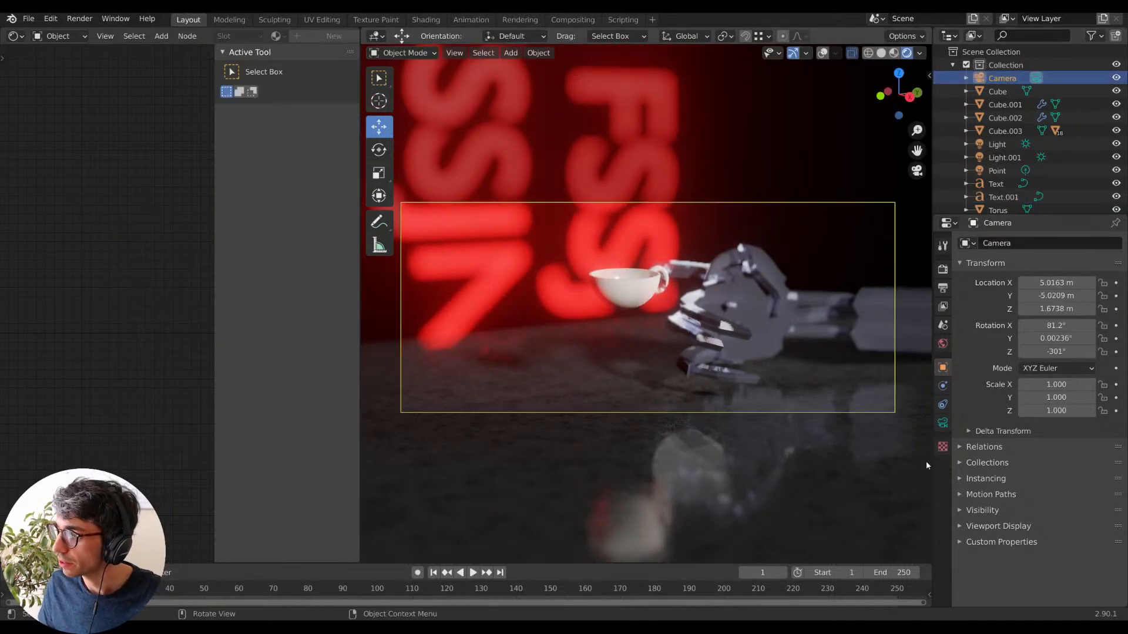
scroll(1051, 544, down, 1)
click(999, 584)
scroll(1006, 585, down, 5)
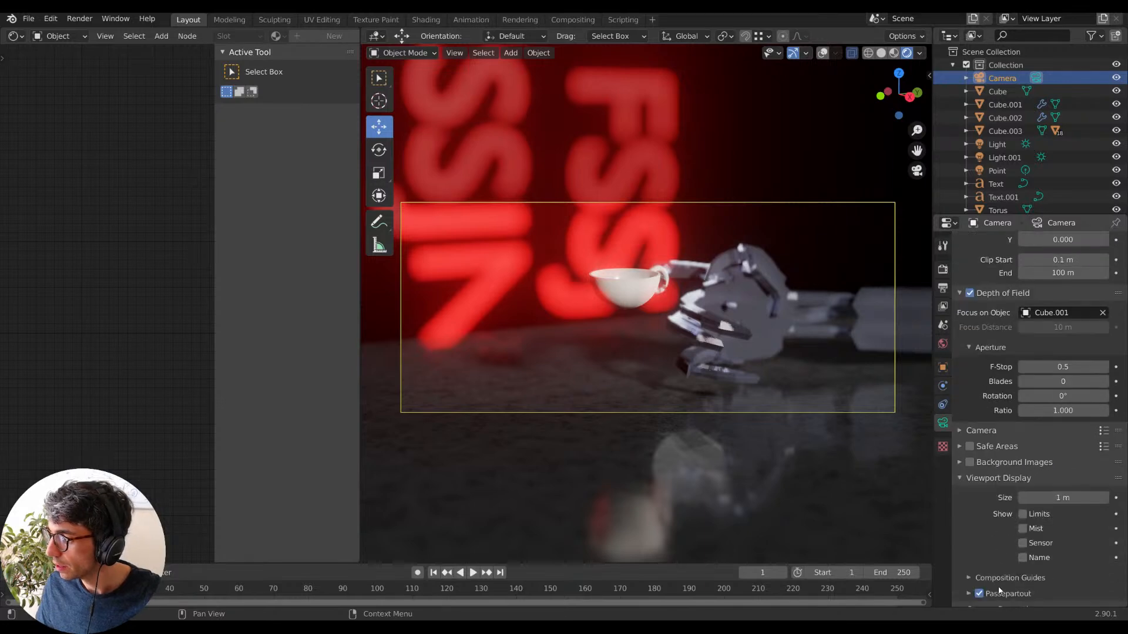
scroll(1012, 587, down, 2)
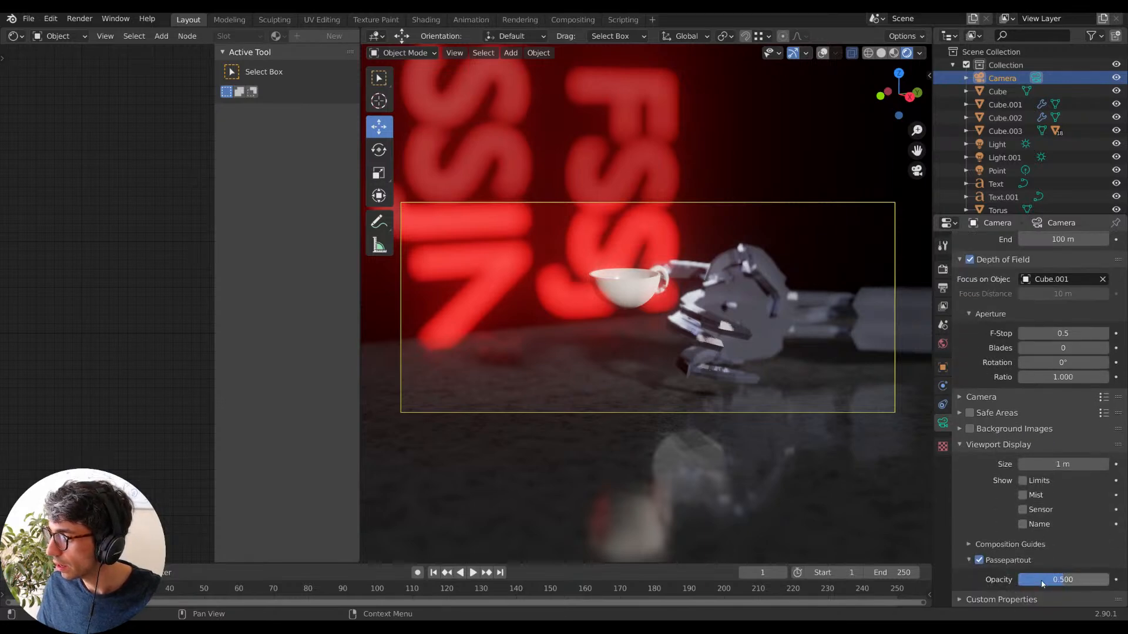
drag(1043, 581, 1108, 580)
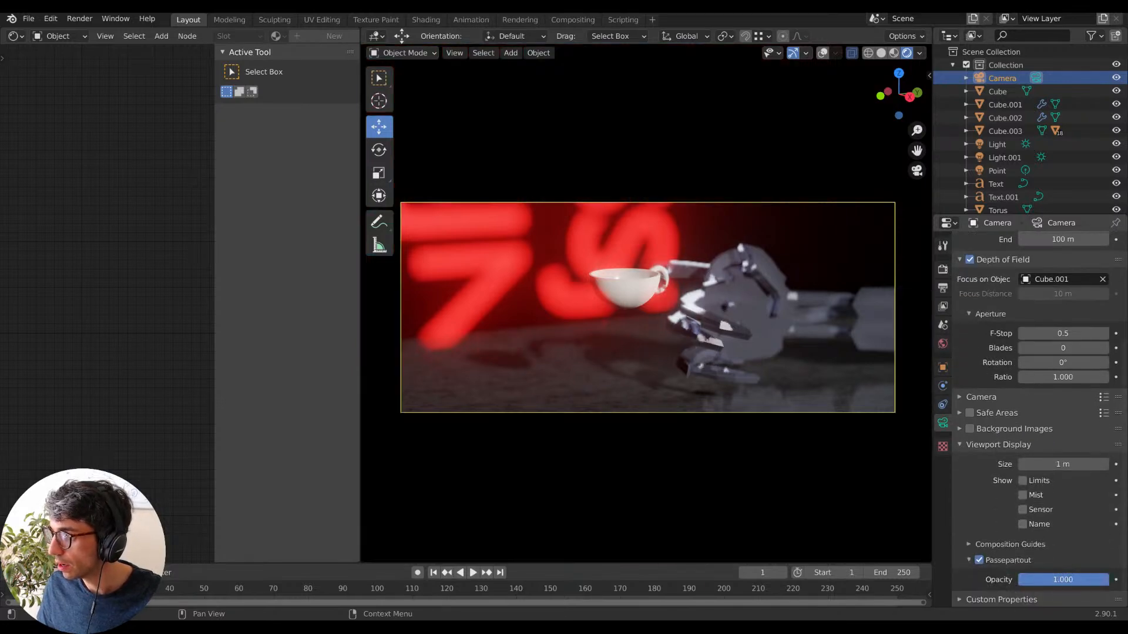
Move the copied red text from behind the cup to overlap the original red text.
click(648, 227)
key(g)
click(858, 198)
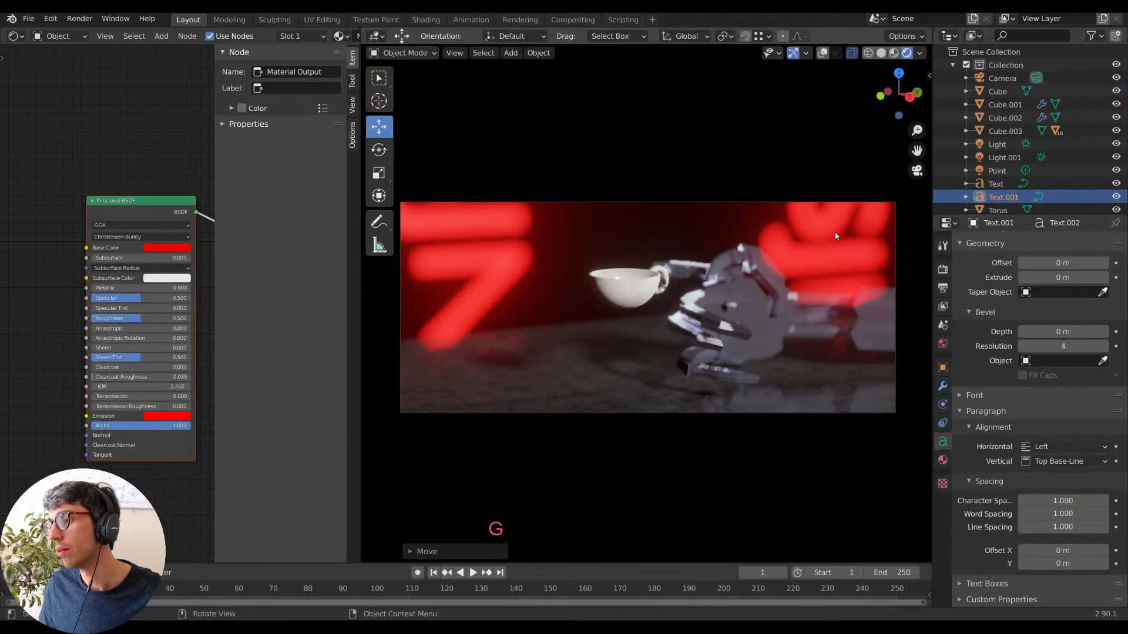
key(g)
click(417, 240)
Narrow the copied red text along Y and shift it along Z between the original text and the cup.
key(s)
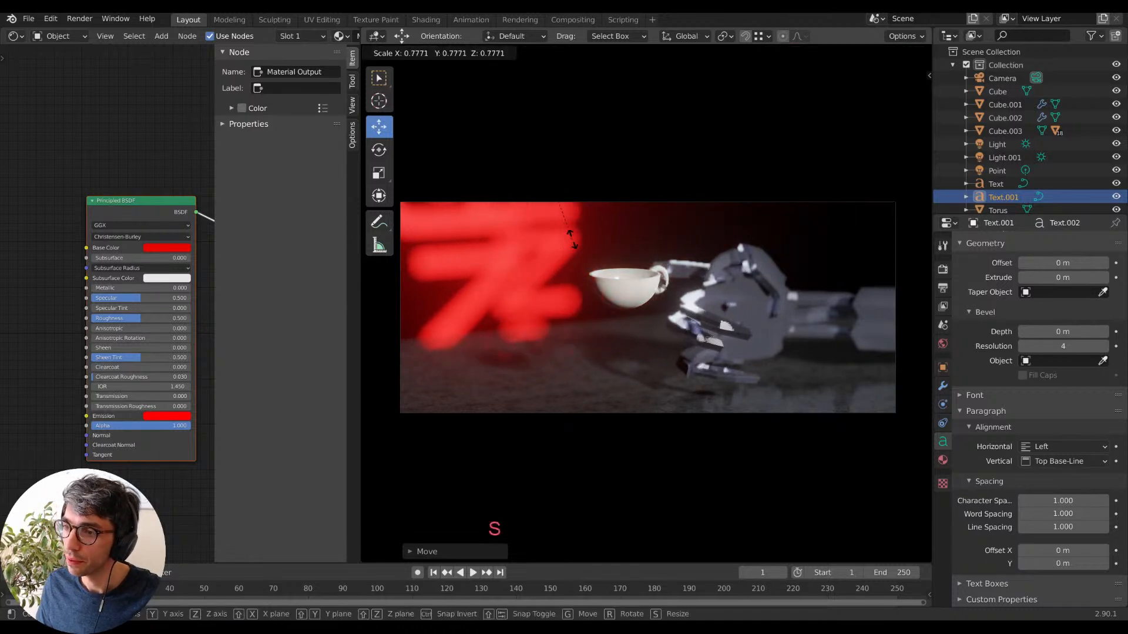
key(x)
key(Escape)
key(s)
key(y)
key(g)
click(592, 206)
key(g)
key(z)
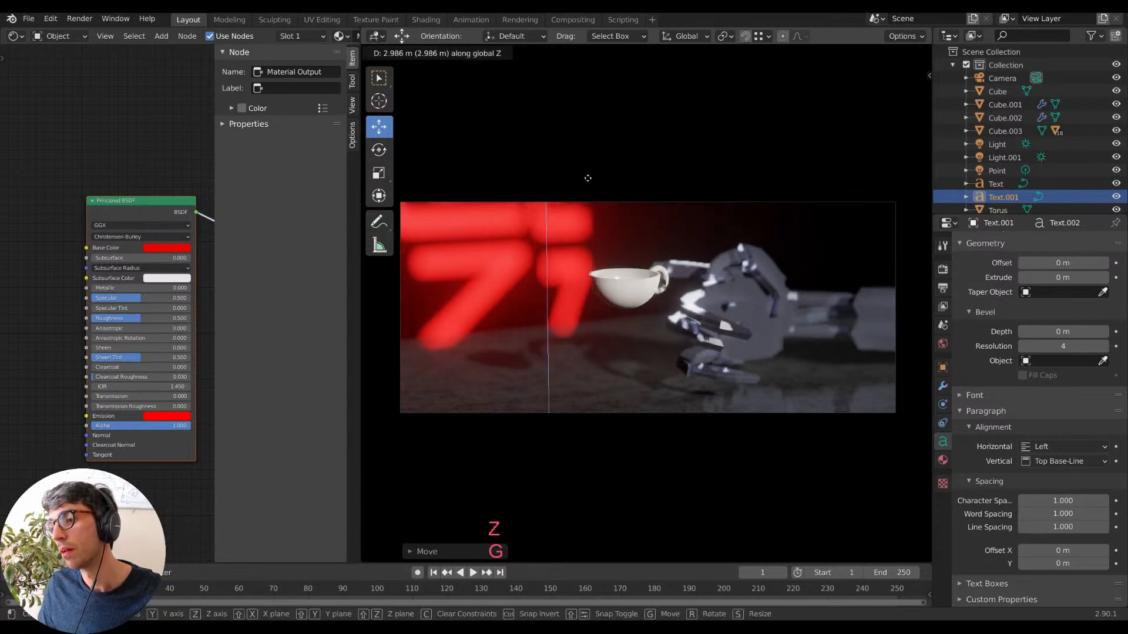
click(594, 529)
Compress the narrow red text along Z and position it as a slim column just beside the cup.
key(s)
key(z)
key(g)
key(z)
click(479, 278)
key(s)
key(z)
click(463, 117)
key(g)
click(499, 383)
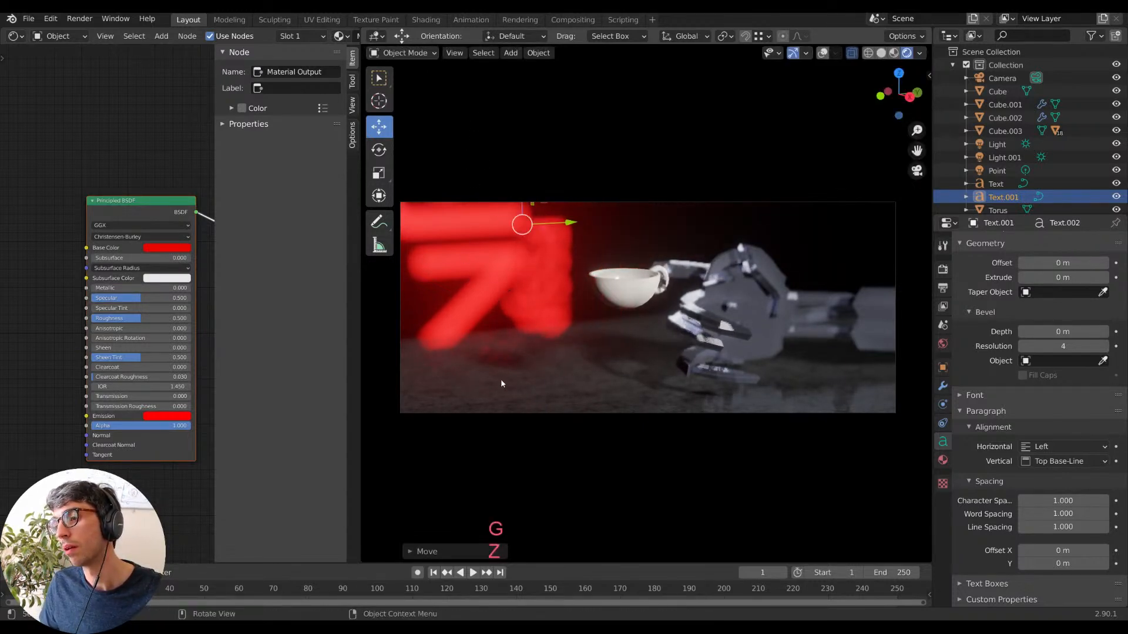
key(g)
click(572, 299)
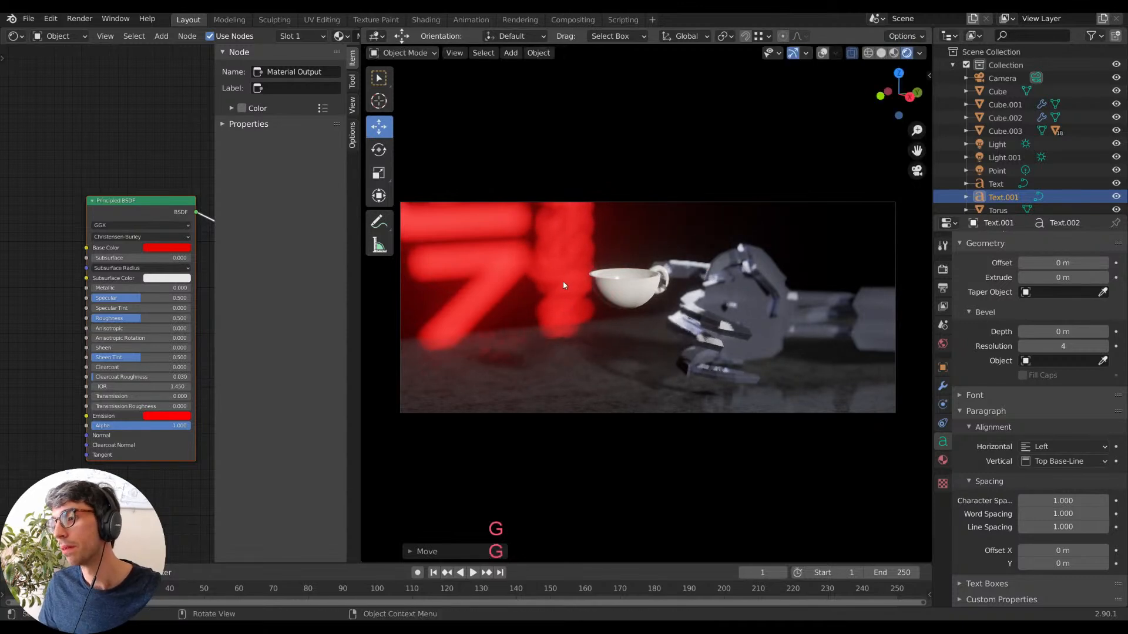
key(g)
click(532, 291)
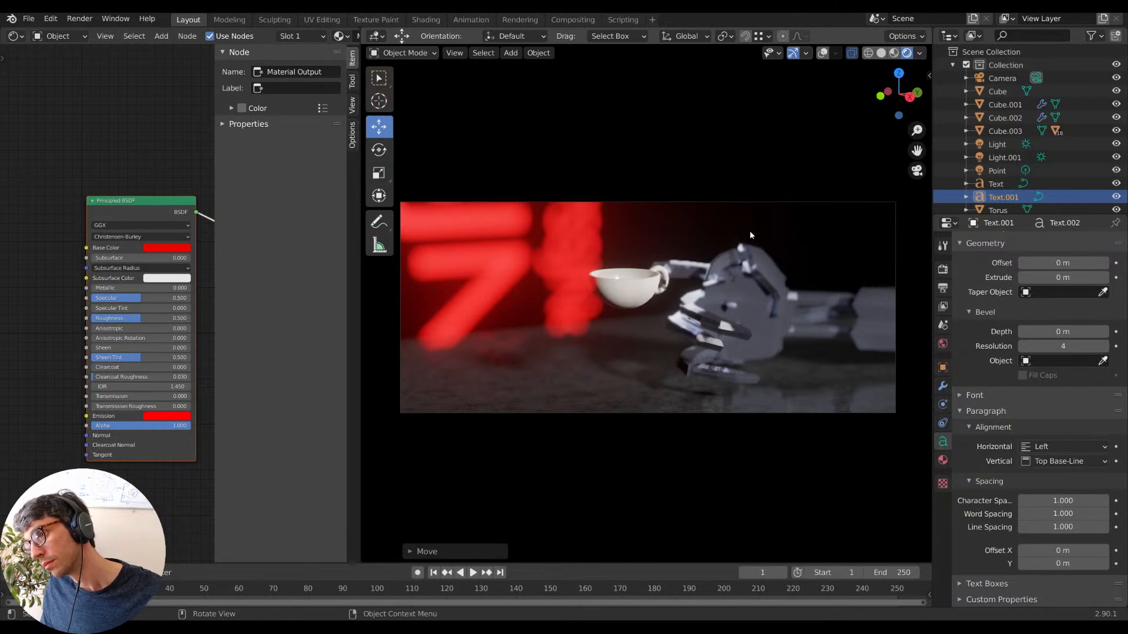
Duplicate the narrow red text to a spot behind the robot's wrist and give the copy its own single-user material.
key(shift+d)
click(860, 244)
click(945, 462)
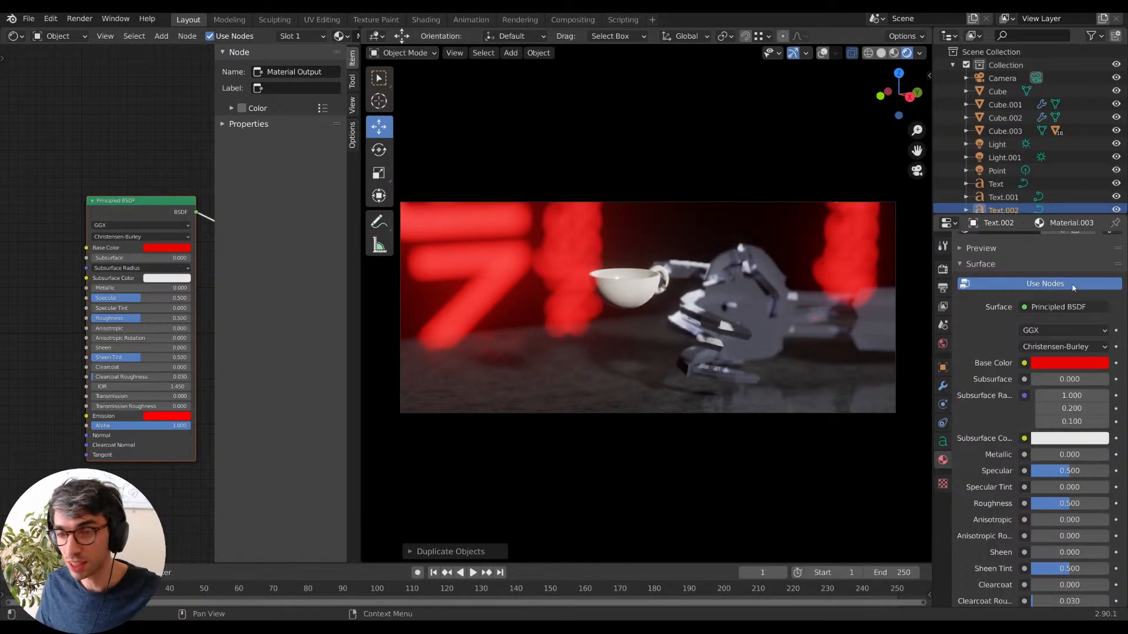
click(1054, 362)
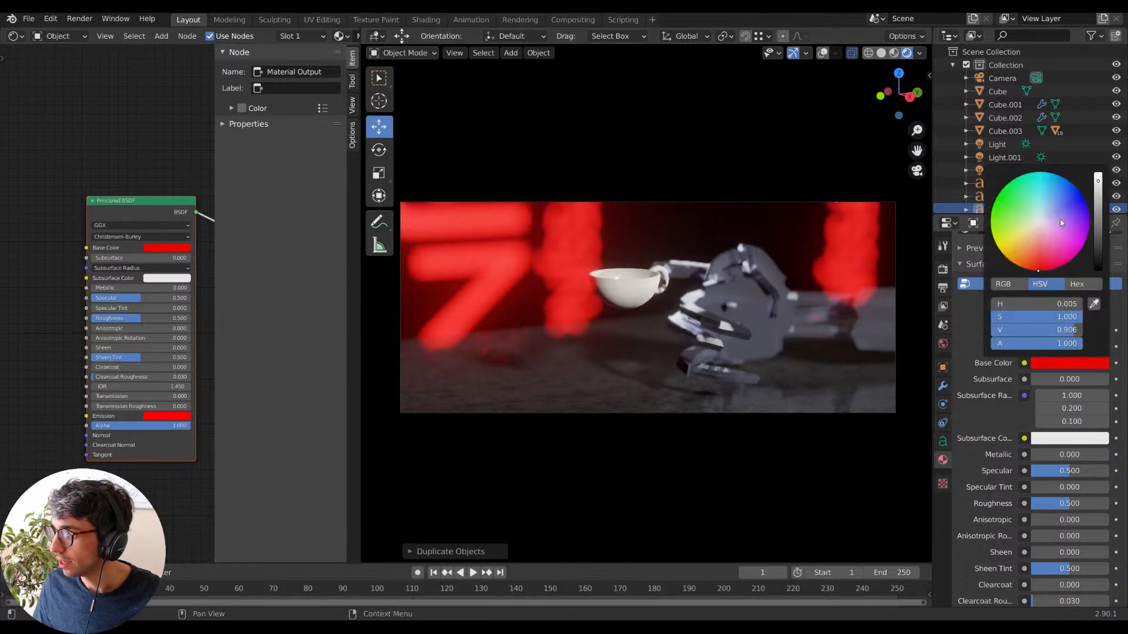
scroll(992, 299, up, 3)
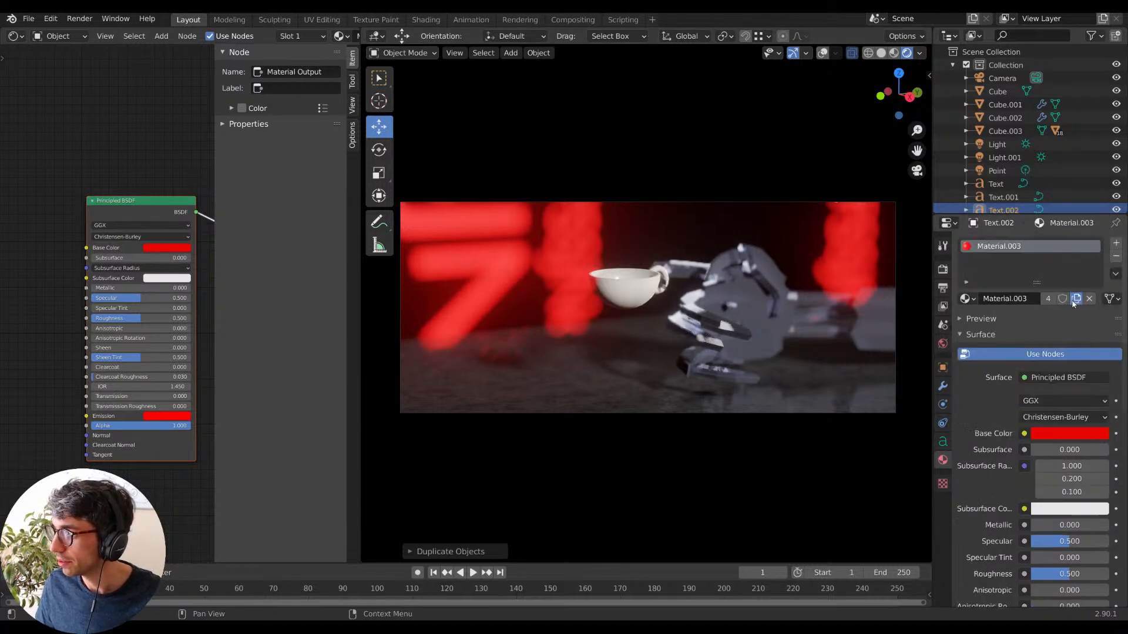
Set the new text copy's base color to blue and its emission to bright blue with hue 0.579.
click(1065, 439)
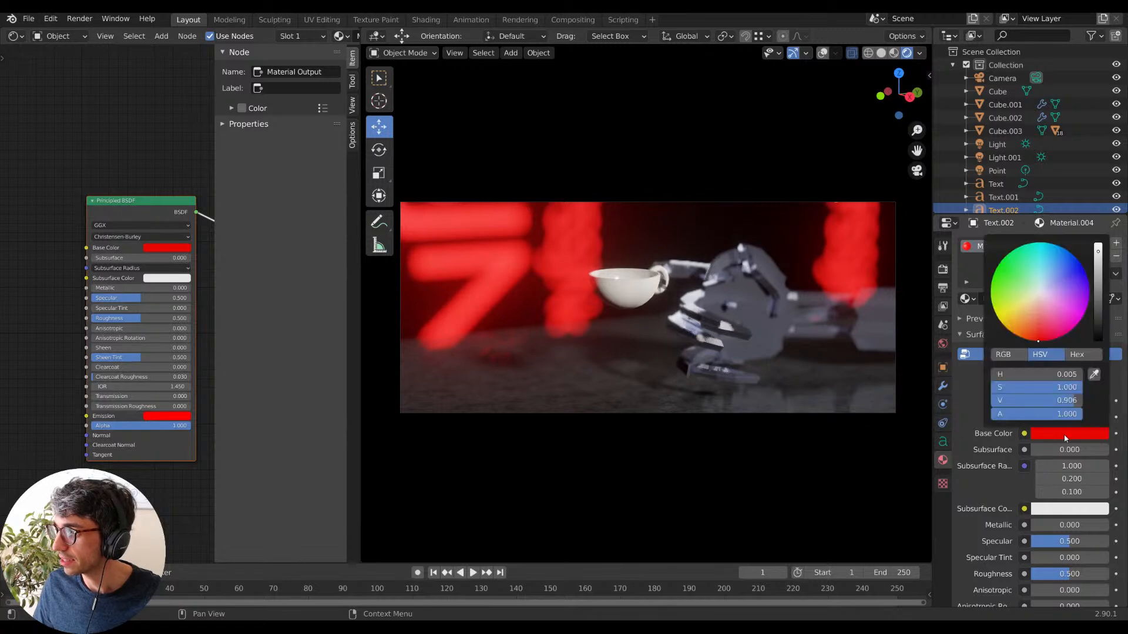
click(1050, 253)
scroll(1009, 470, down, 7)
scroll(1009, 470, down, 1)
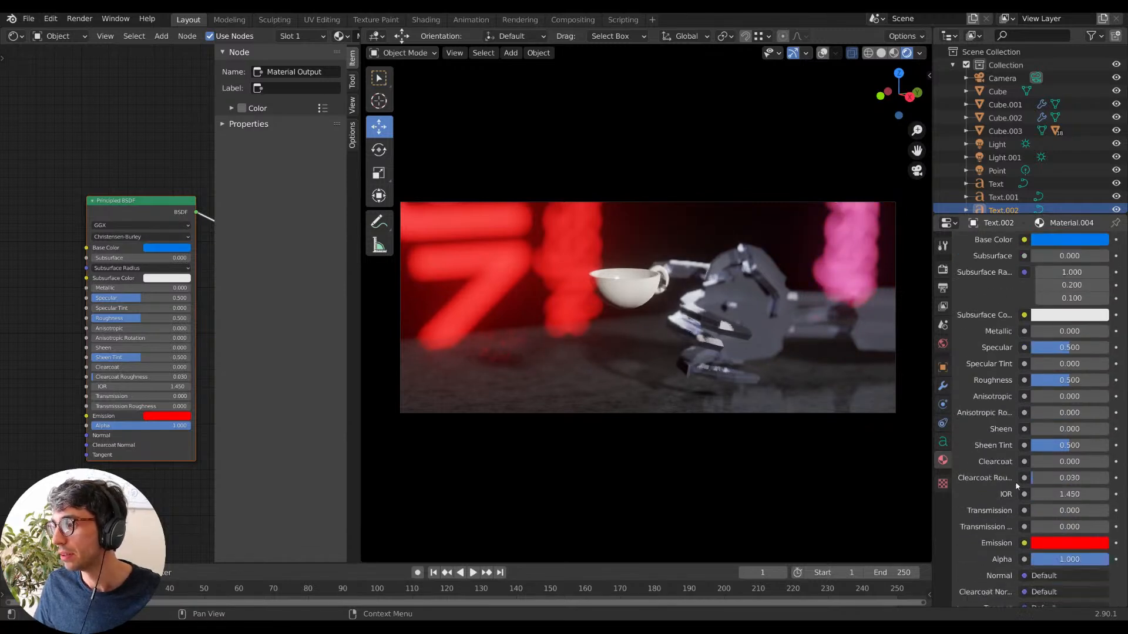
click(1070, 543)
click(1065, 366)
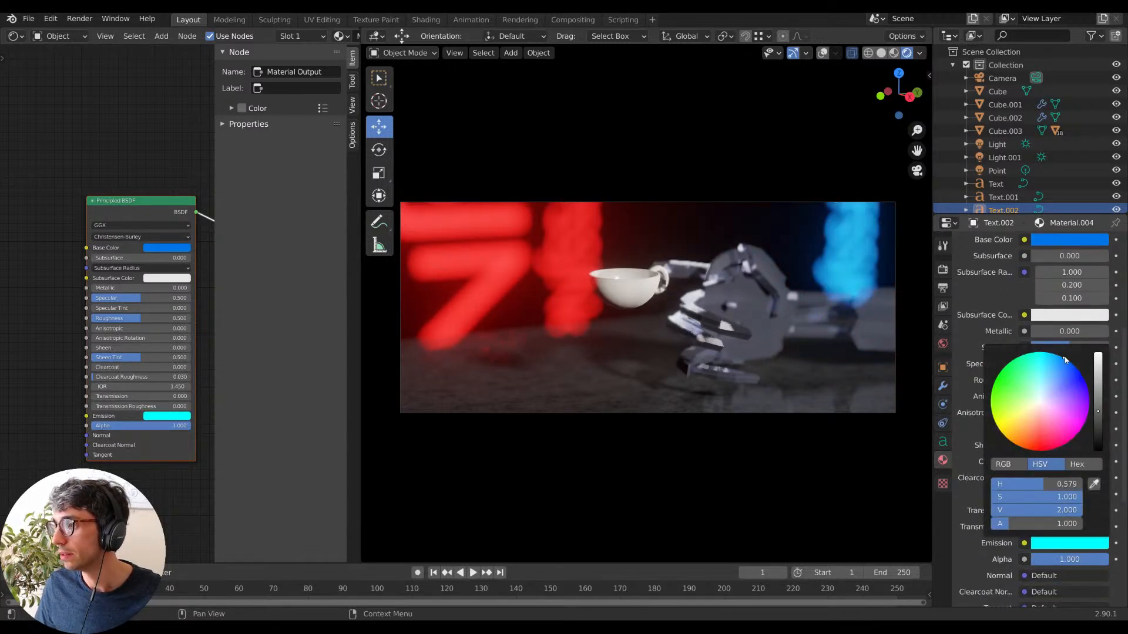
Try new positions, rotation and size for the blue text, placing it in the background above the robot's wrist.
key(g)
click(836, 168)
key(g)
click(663, 250)
key(g)
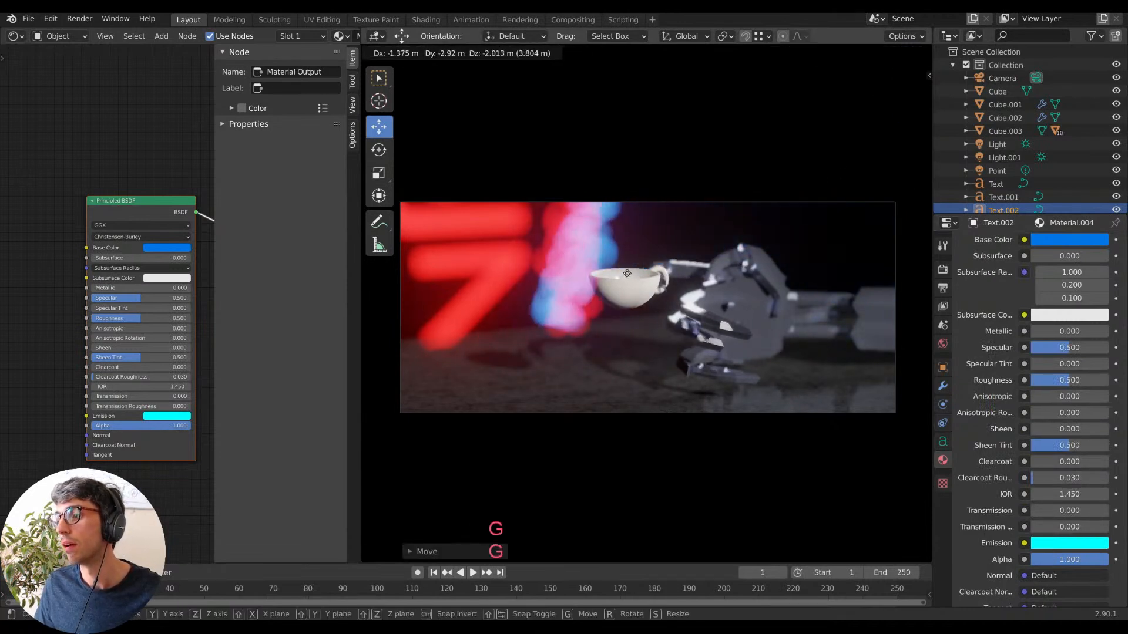
click(616, 280)
key(r)
click(599, 253)
key(s)
click(576, 240)
key(g)
click(827, 187)
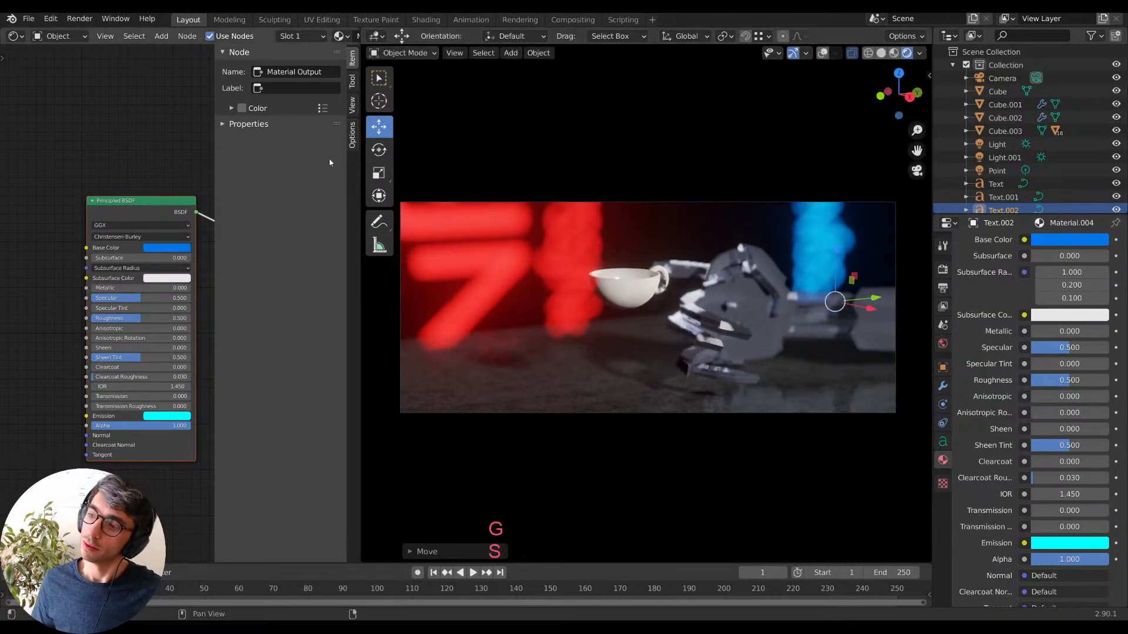
Rotate, enlarge and reposition the blue text so its large glyphs fill the background above and behind the robot hand.
key(r)
click(665, 143)
key(g)
click(673, 124)
key(s)
click(695, 111)
key(s)
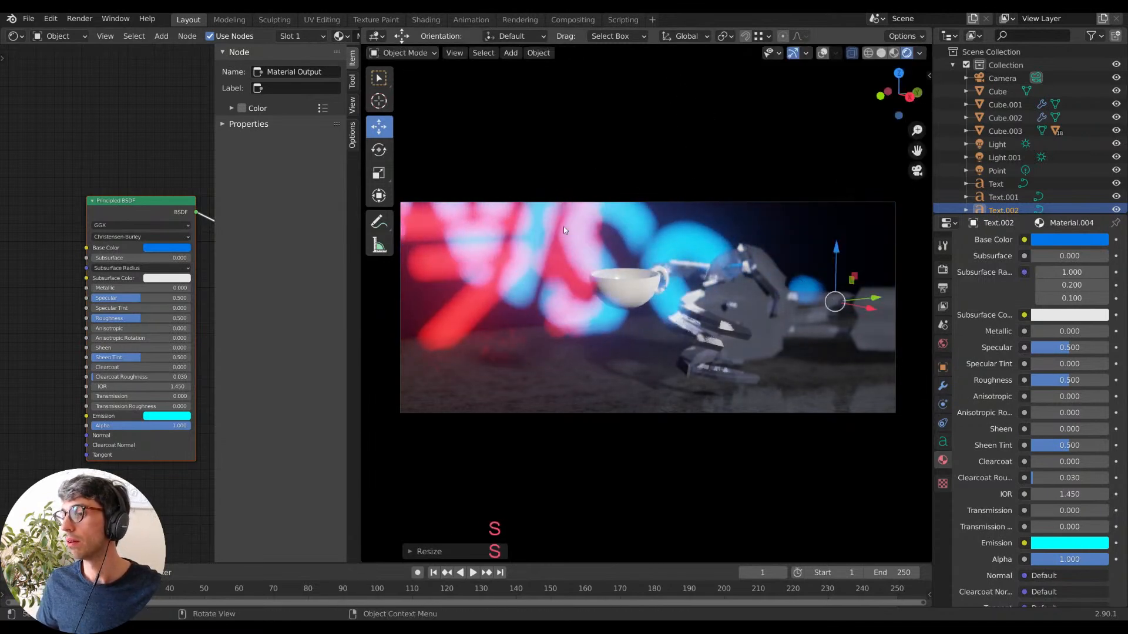
key(g)
click(424, 153)
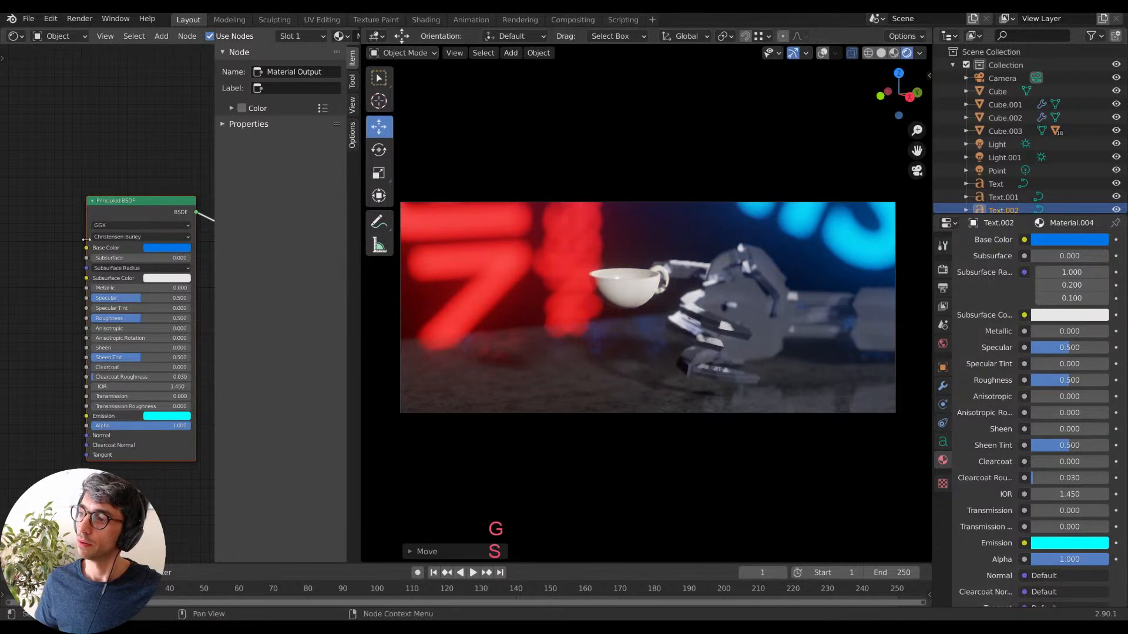
key(g)
click(737, 222)
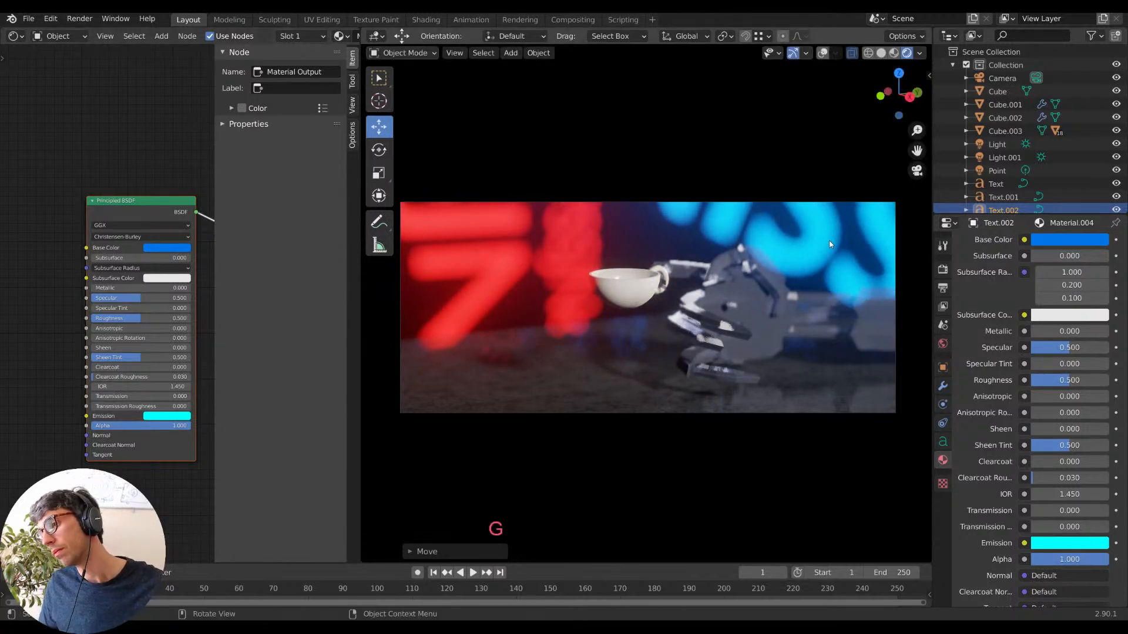
Set stop 1 of the floor material's base color ramp to position 0.539.
click(767, 351)
scroll(1015, 323, up, 8)
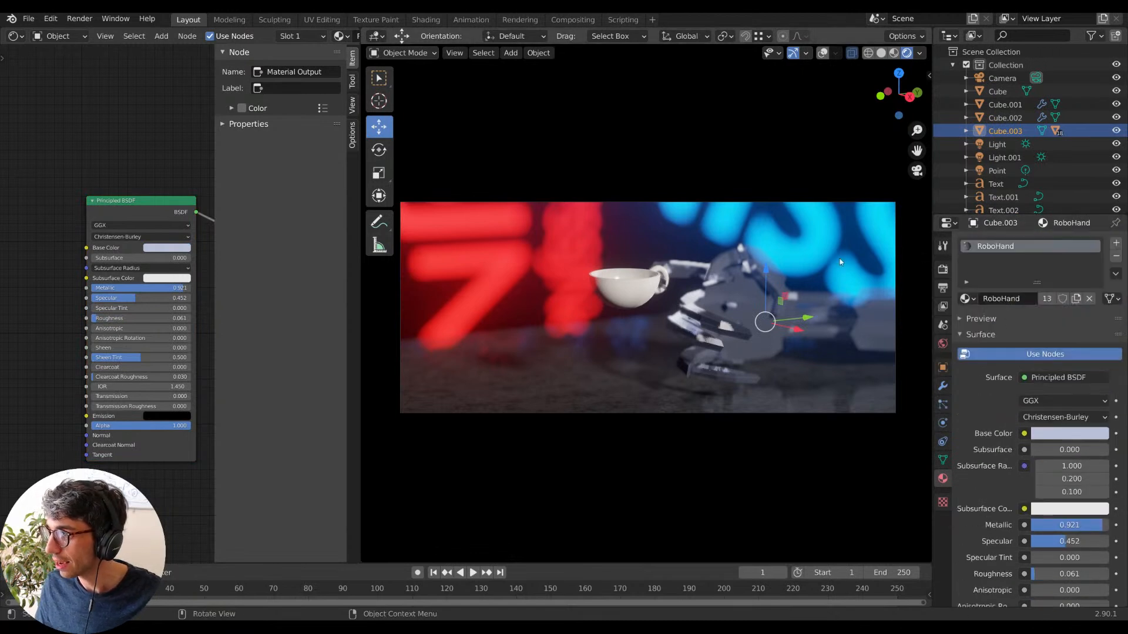
click(768, 348)
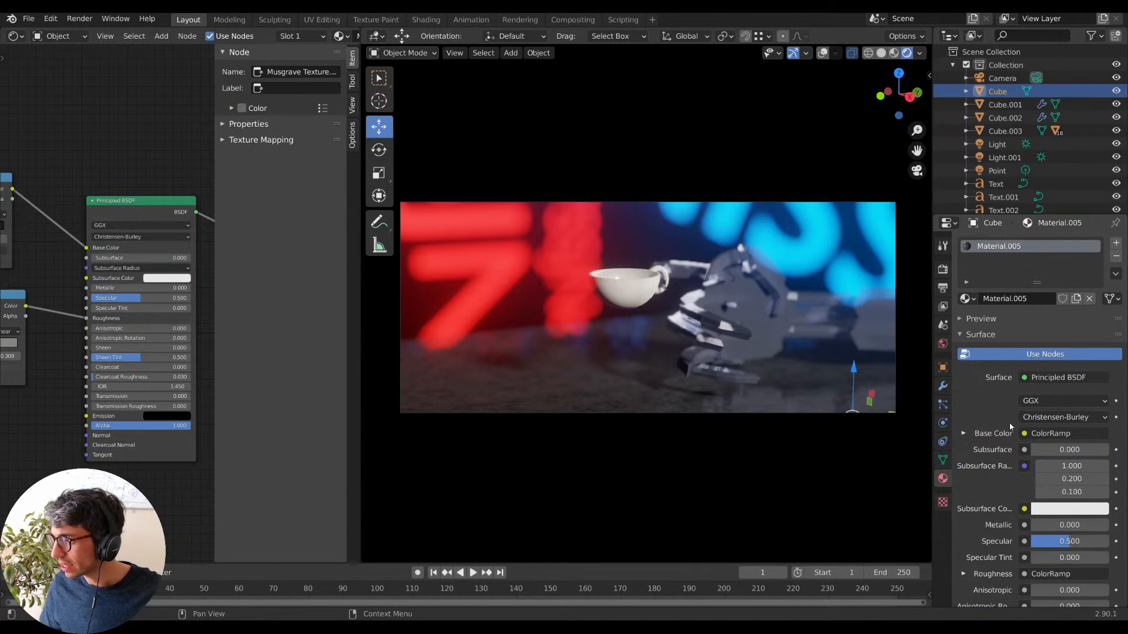
middle_drag(130, 114, 269, 83)
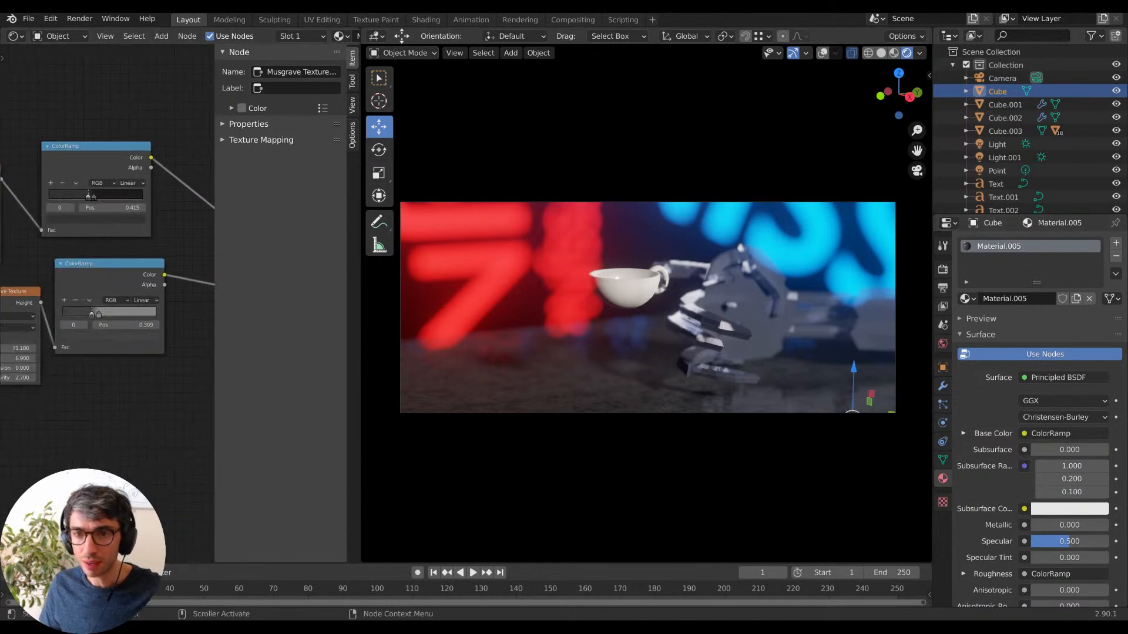
drag(92, 199, 110, 199)
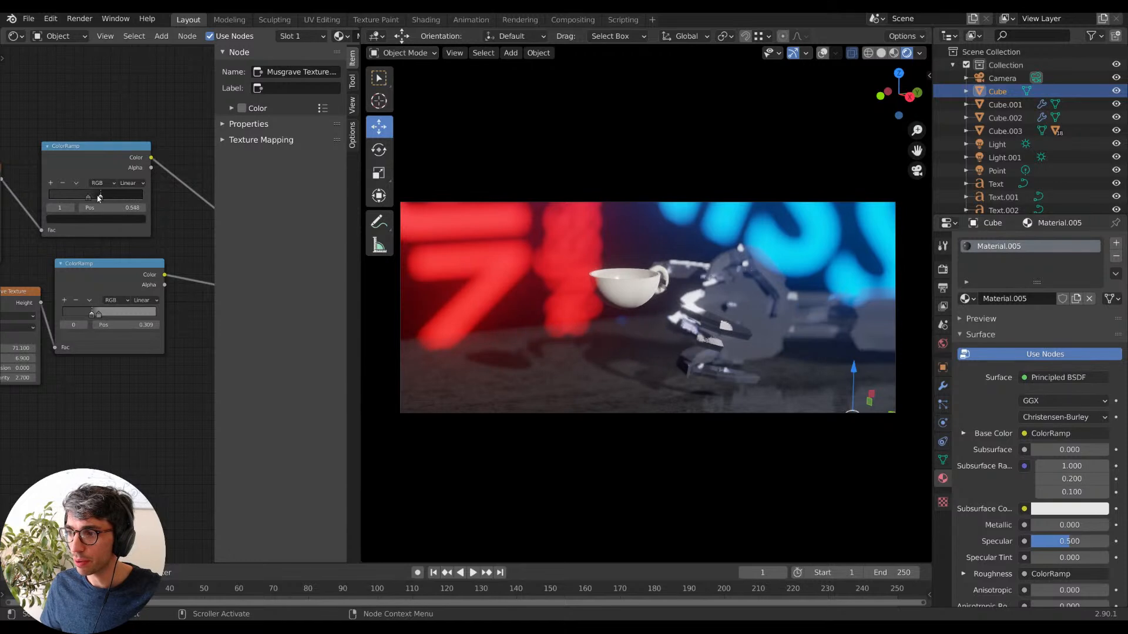
mouse_move(101, 127)
middle_down()
mouse_move(181, 107)
mouse_move(93, 109)
middle_up()
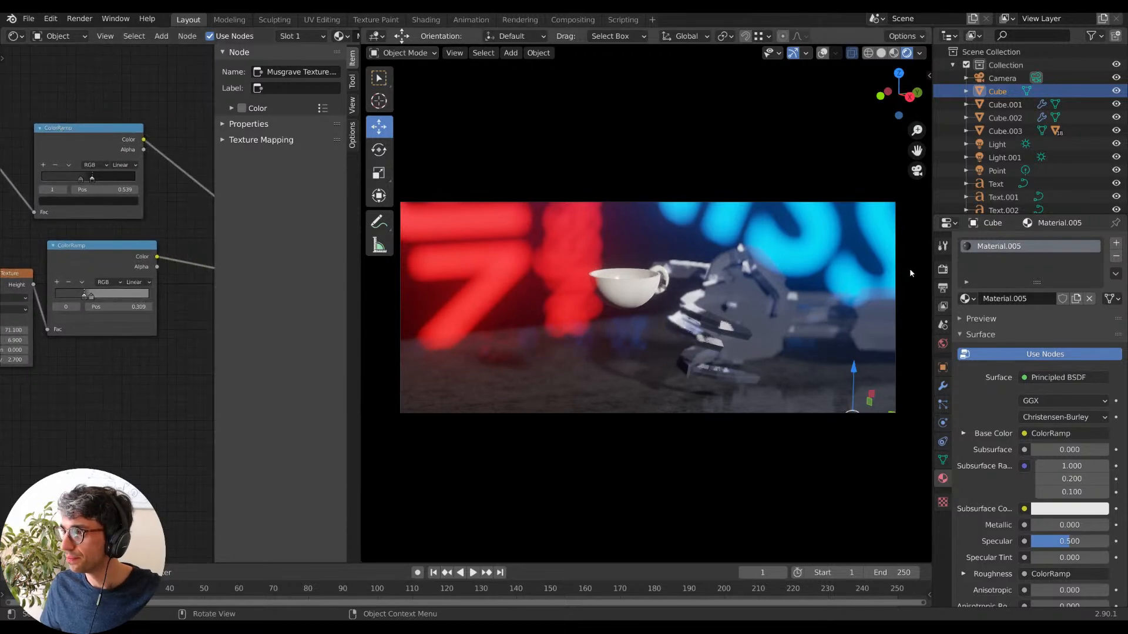
Give the palm a single-user copy of the RoboHand material and darken its base color to value 0.240.
click(767, 337)
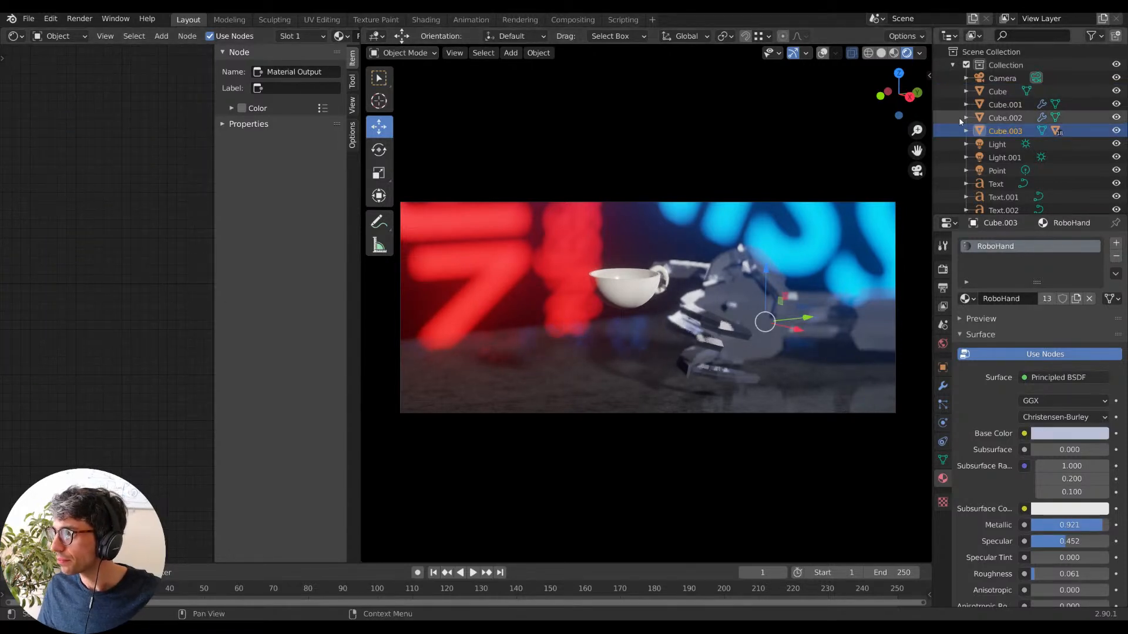
click(1076, 299)
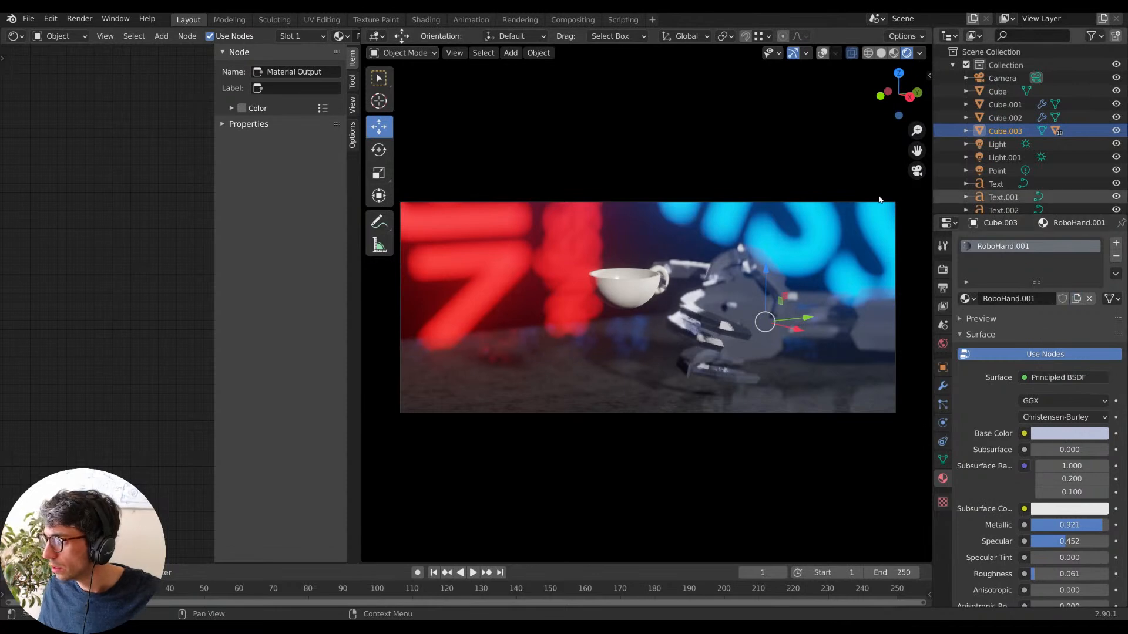
click(1079, 434)
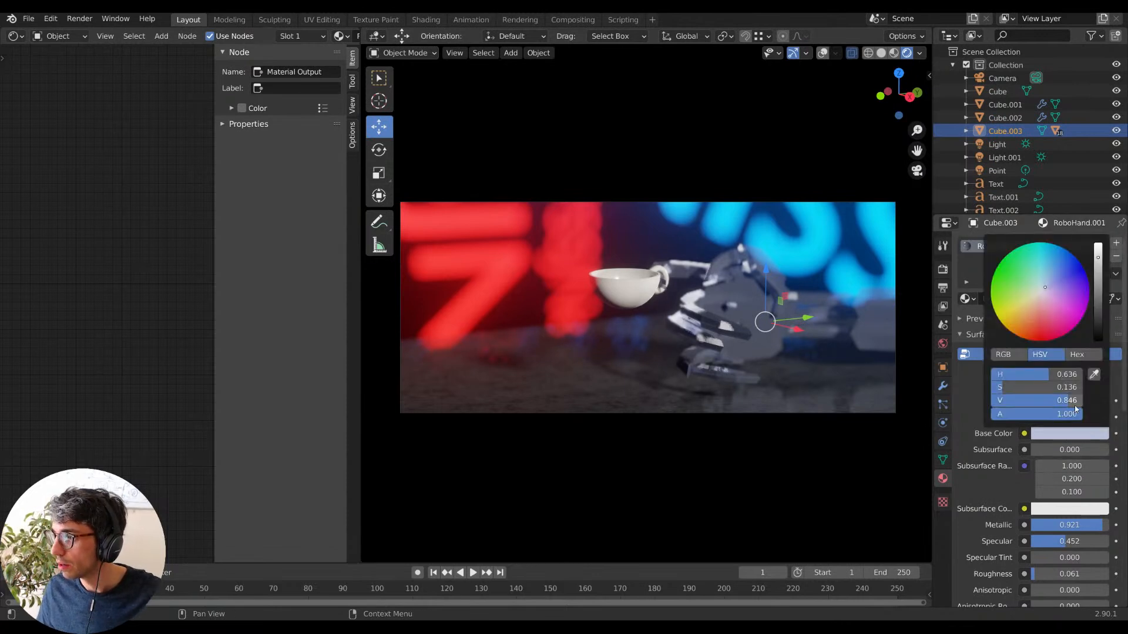
mouse_move(1102, 304)
mouse_down()
mouse_move(1099, 332)
mouse_move(1099, 299)
mouse_up()
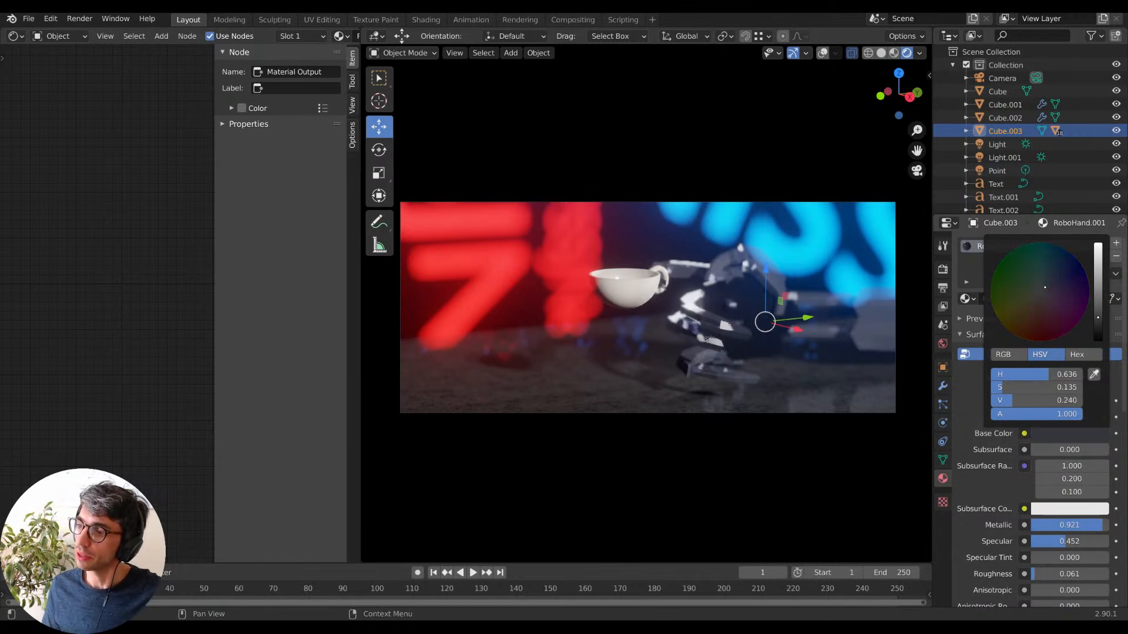
Assign the RoboHand.001 material to the robot's forearm piece.
click(880, 338)
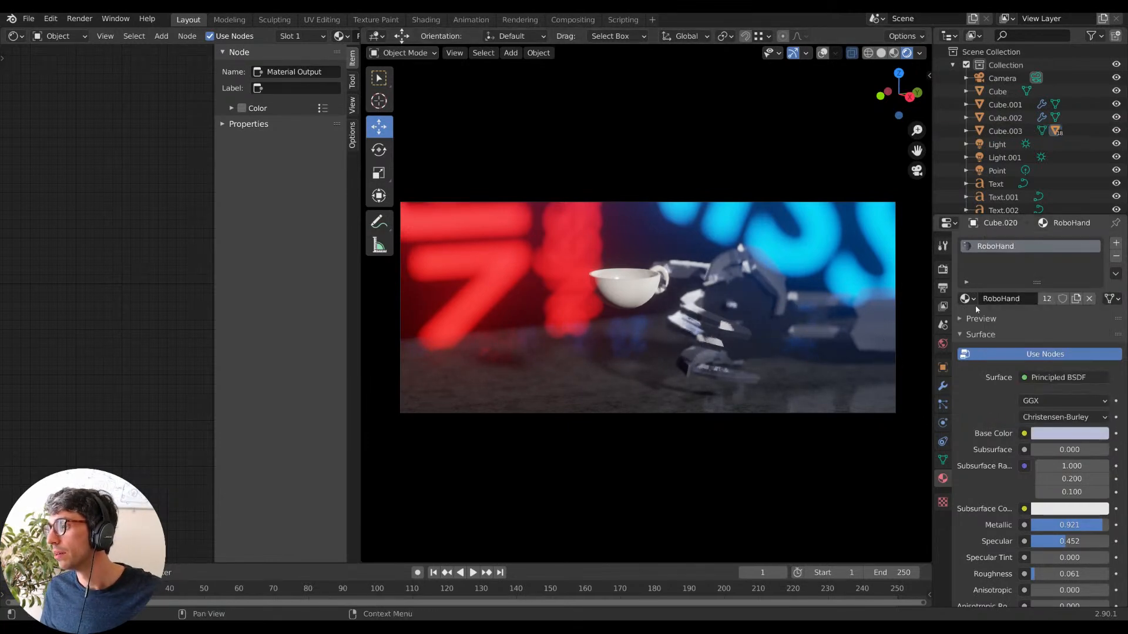
click(965, 299)
click(865, 406)
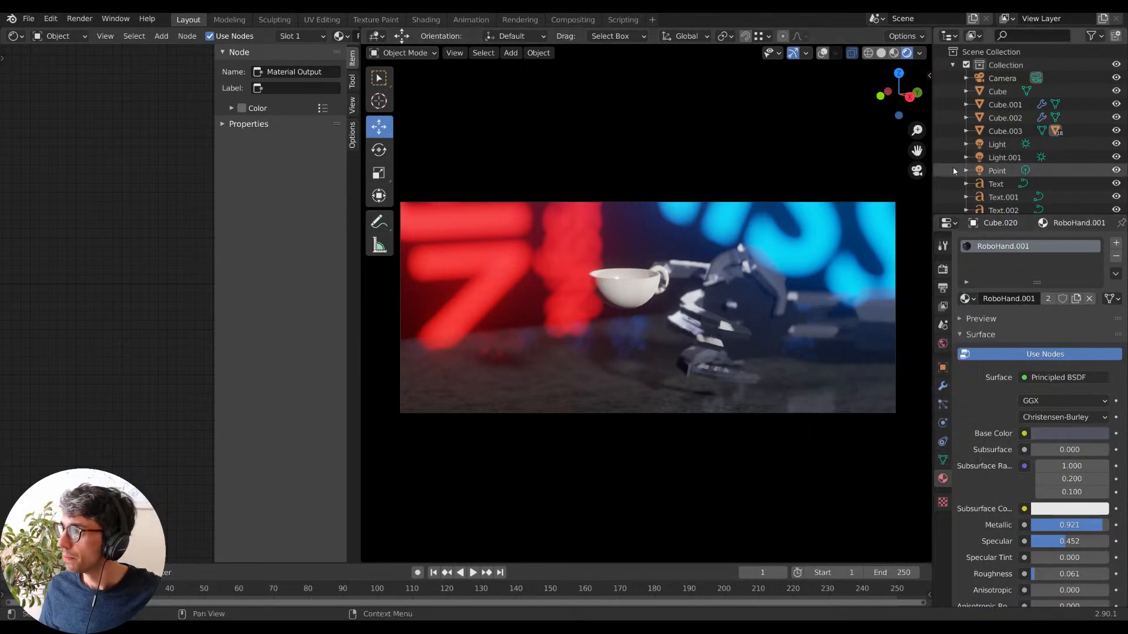
Set the camera's depth of field F-Stop to 0.6 and reframe the shot from a slightly different angle.
click(1001, 78)
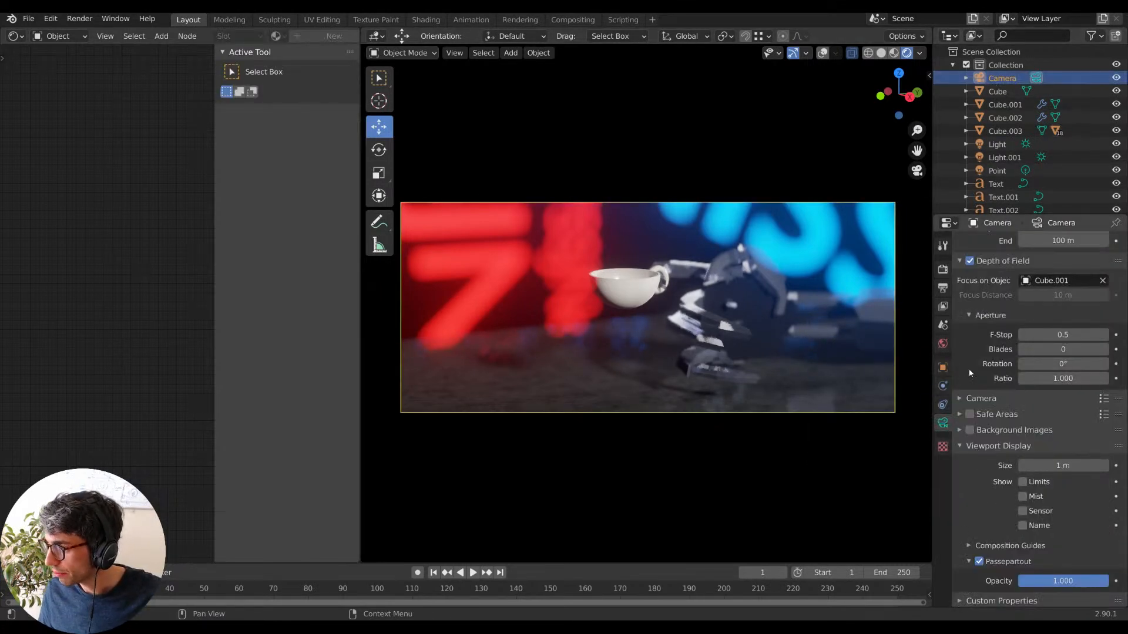
mouse_move(1058, 335)
mouse_down()
mouse_move(1081, 334)
mouse_move(1060, 334)
mouse_up()
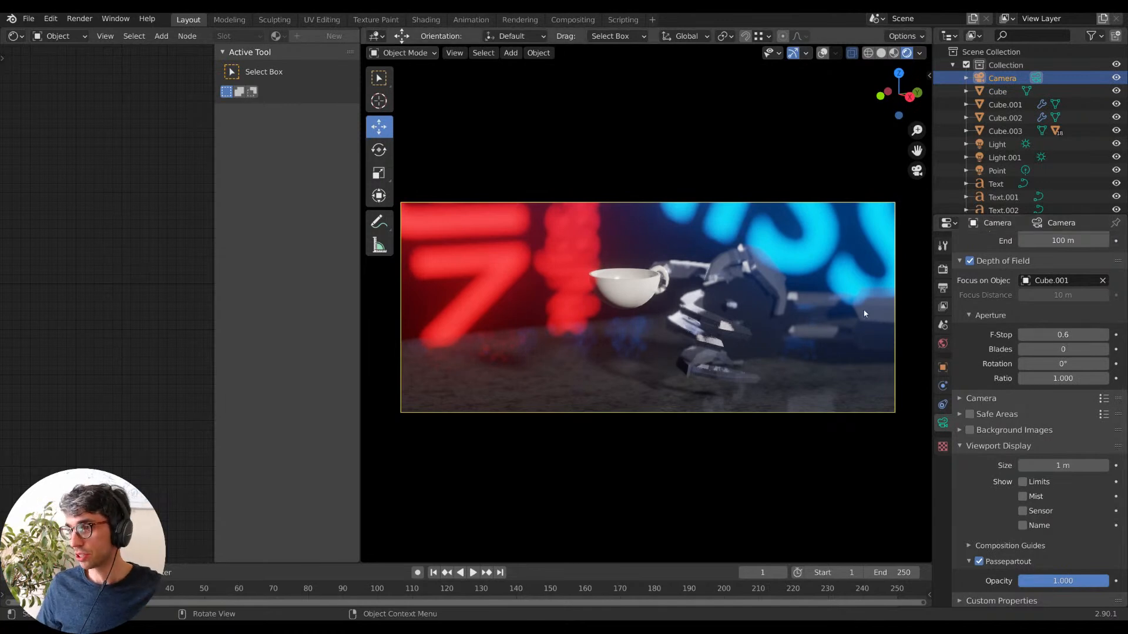
middle_drag(722, 322, 777, 326)
Set the palm material's metallic to 0.173, roughness to 0.621 and base color to black.
click(777, 327)
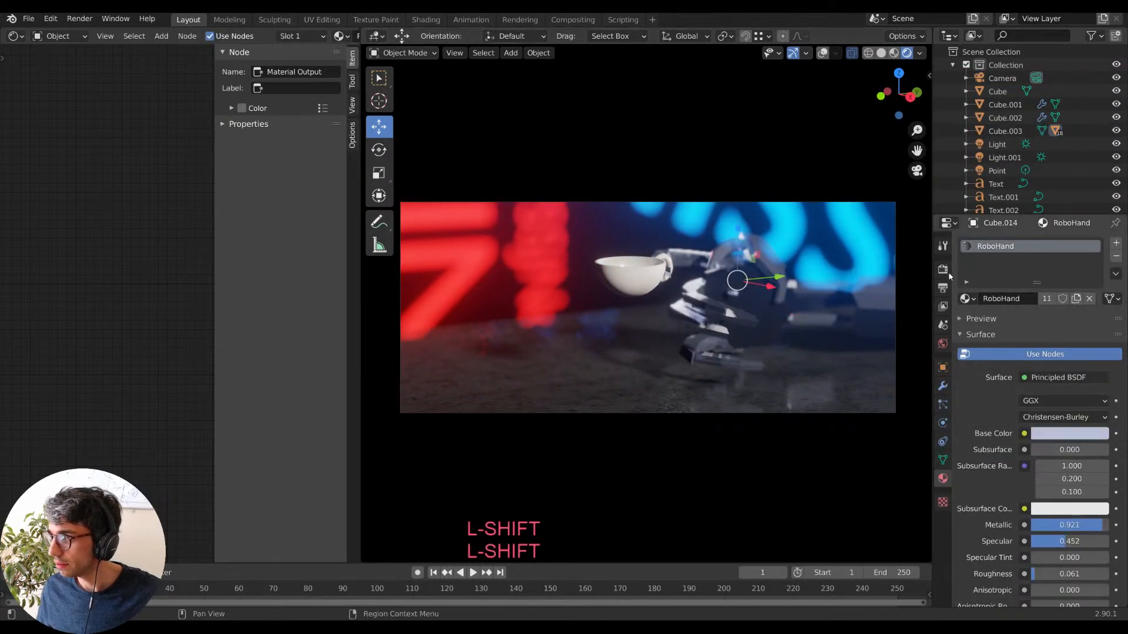
click(782, 316)
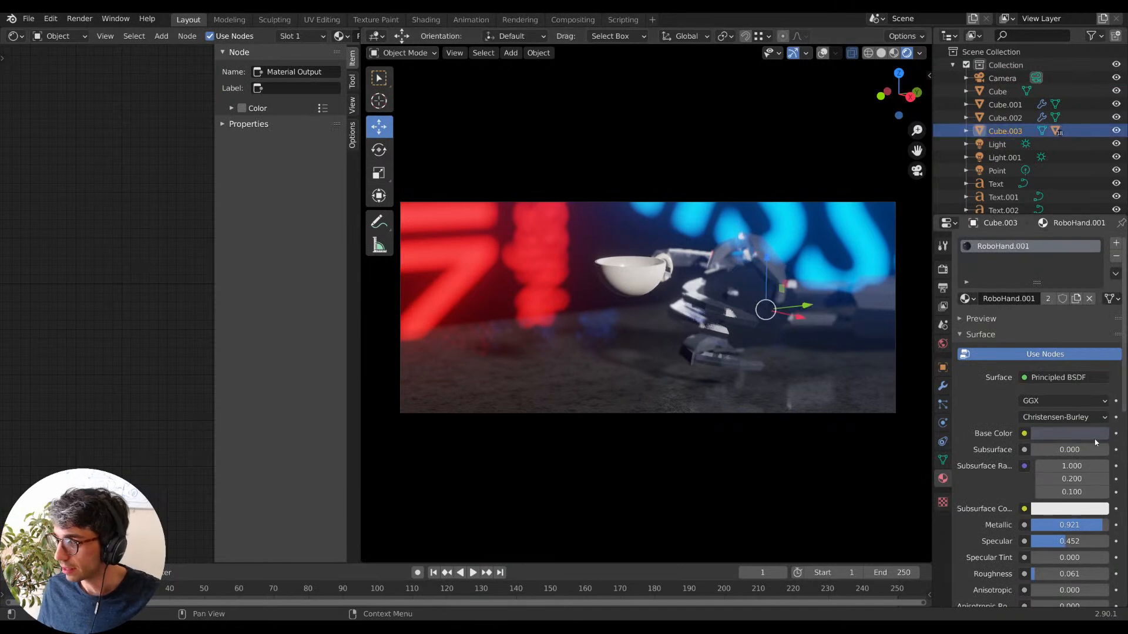
key(Home)
middle_drag(124, 173, 147, 163)
click(124, 264)
drag(172, 175, 168, 133)
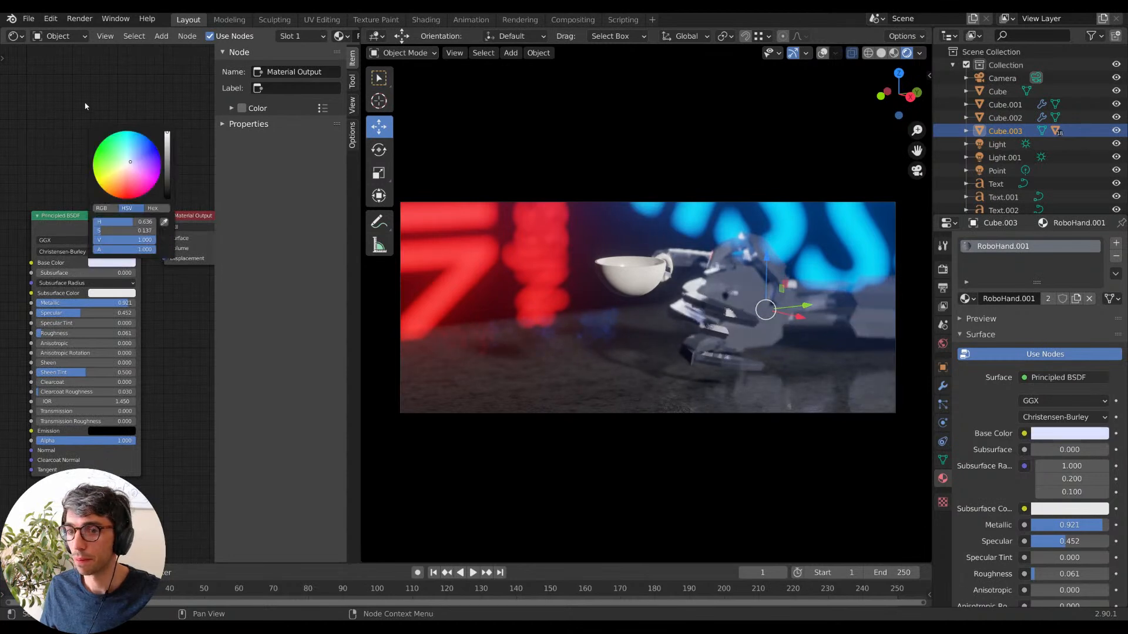
drag(124, 303, 55, 303)
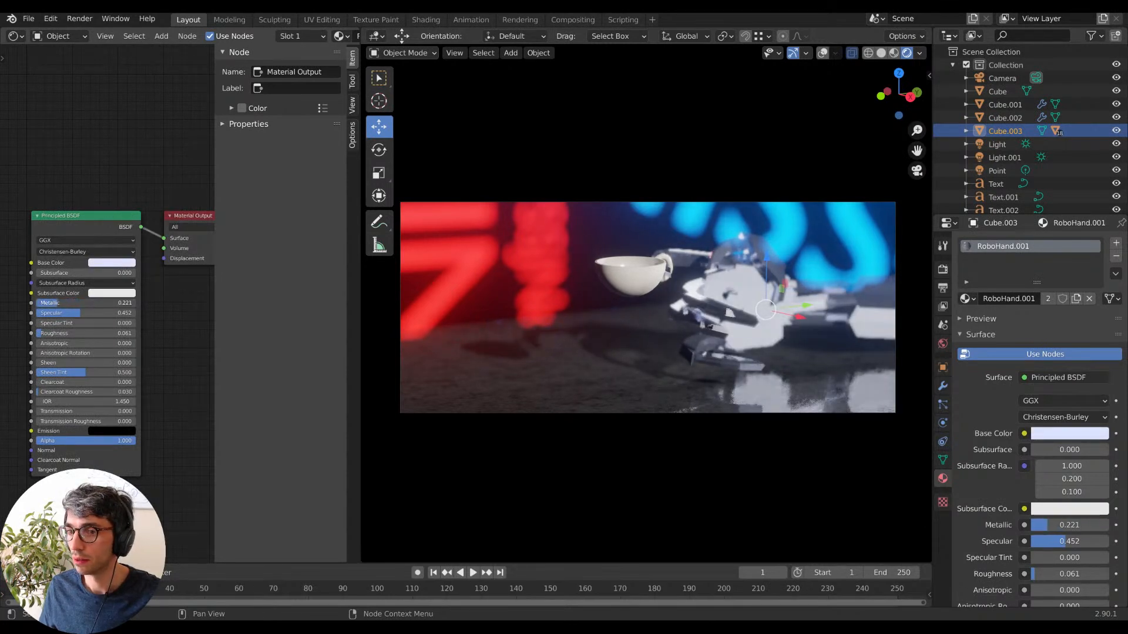
drag(47, 334, 100, 334)
click(123, 264)
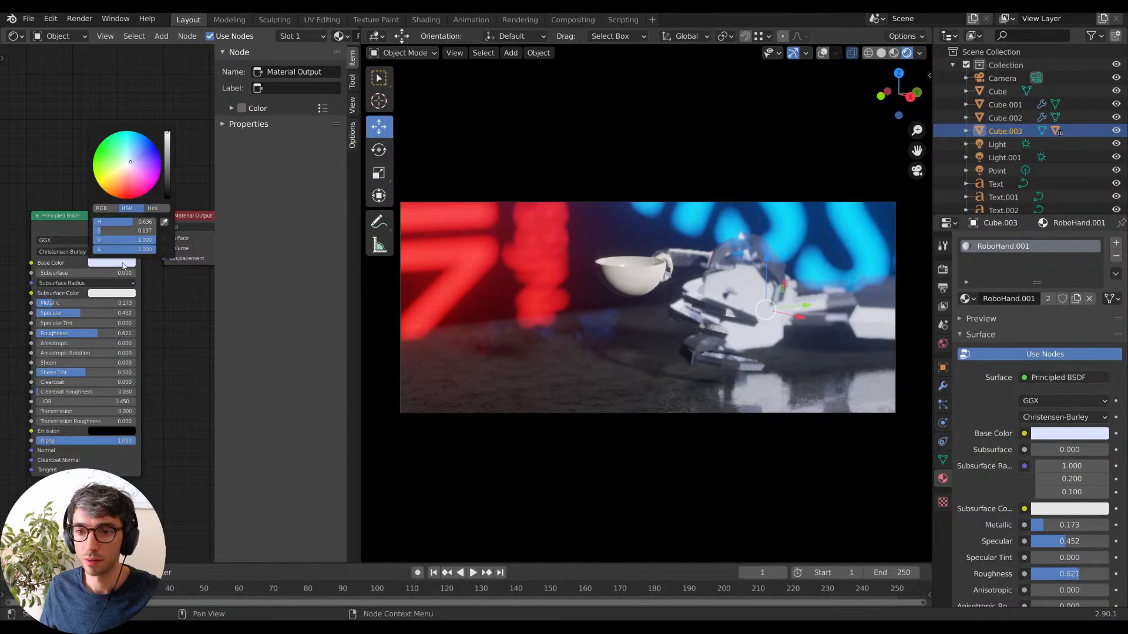
drag(167, 162, 167, 197)
Orbit the camera slightly around the cup and robot hand to recompose the shot.
middle_drag(732, 375, 745, 355)
middle_drag(737, 353, 724, 368)
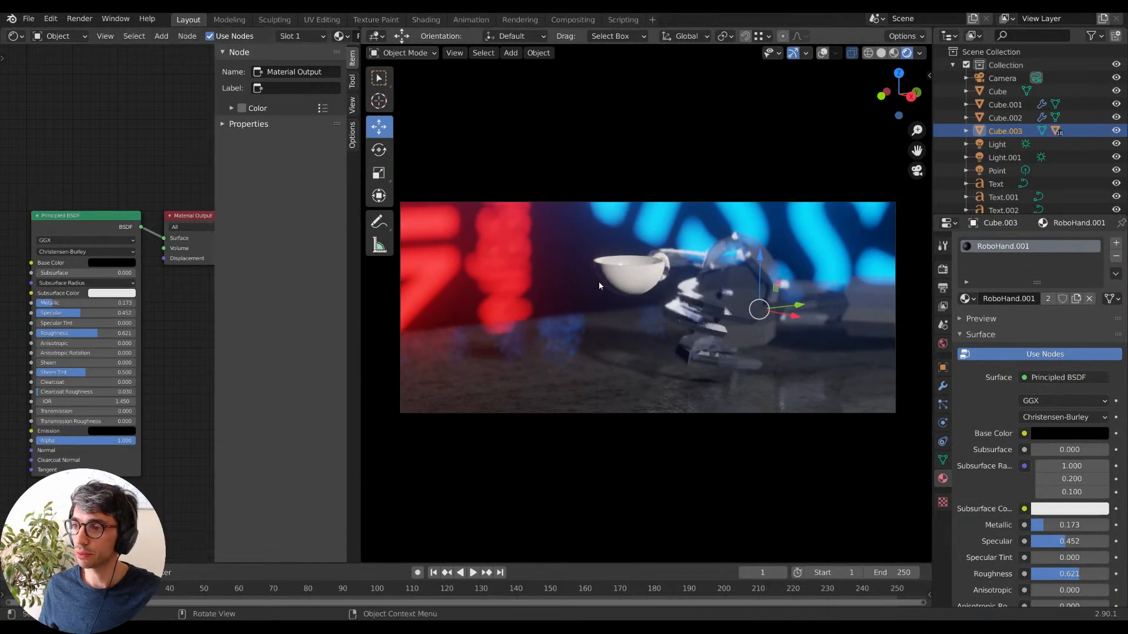
click(611, 273)
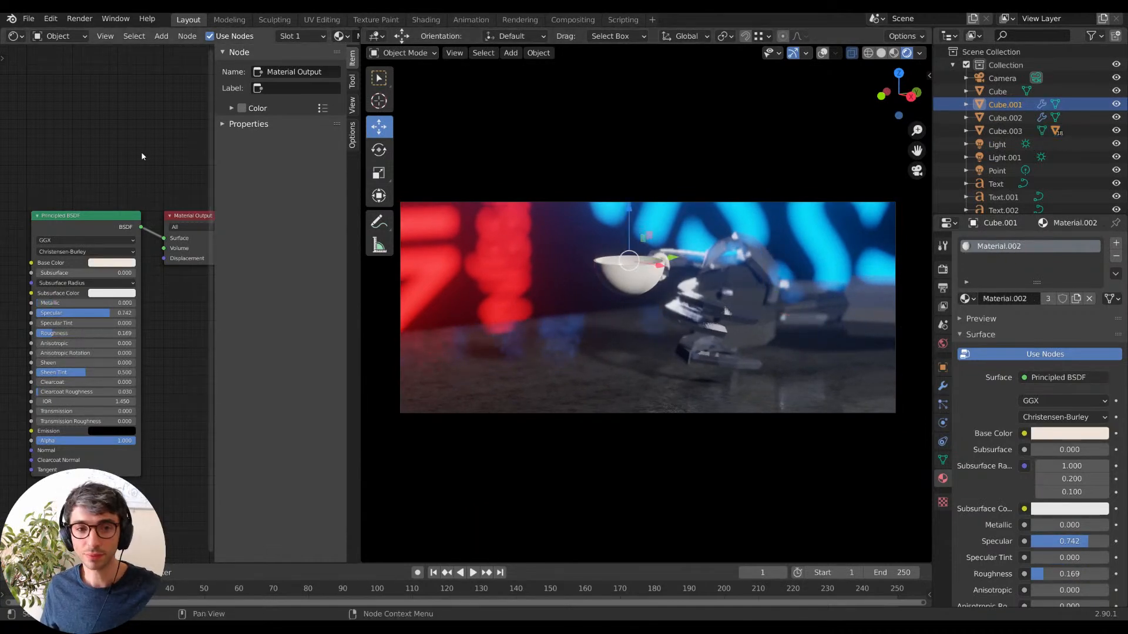
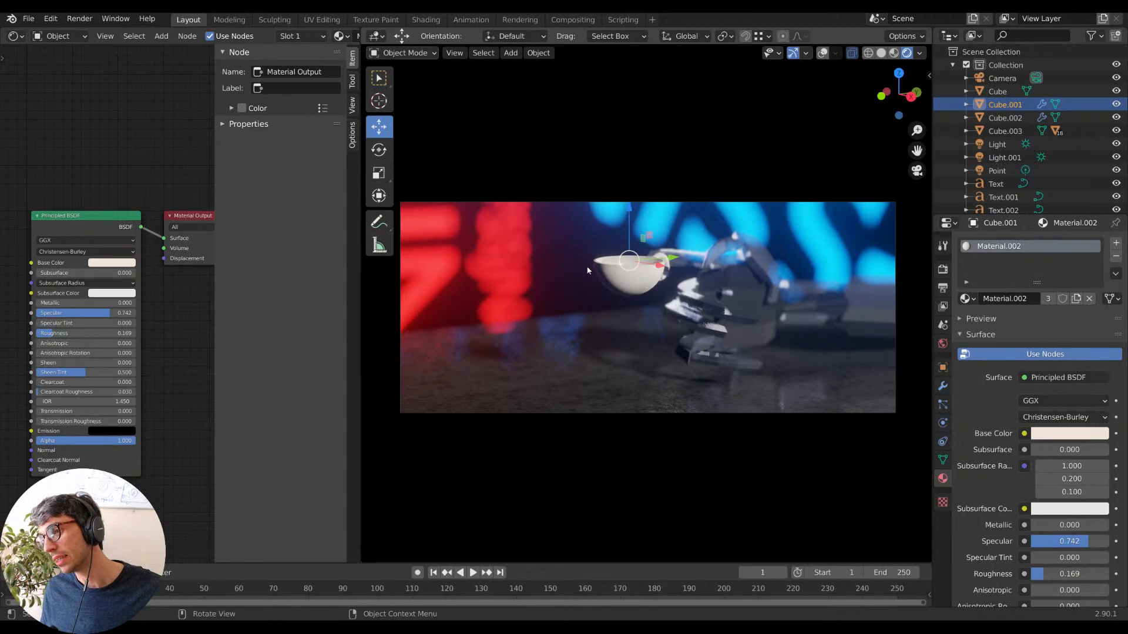
Unlock the camera from the view and move the saucer along Y, X and Z to sit below the cup.
click(1000, 118)
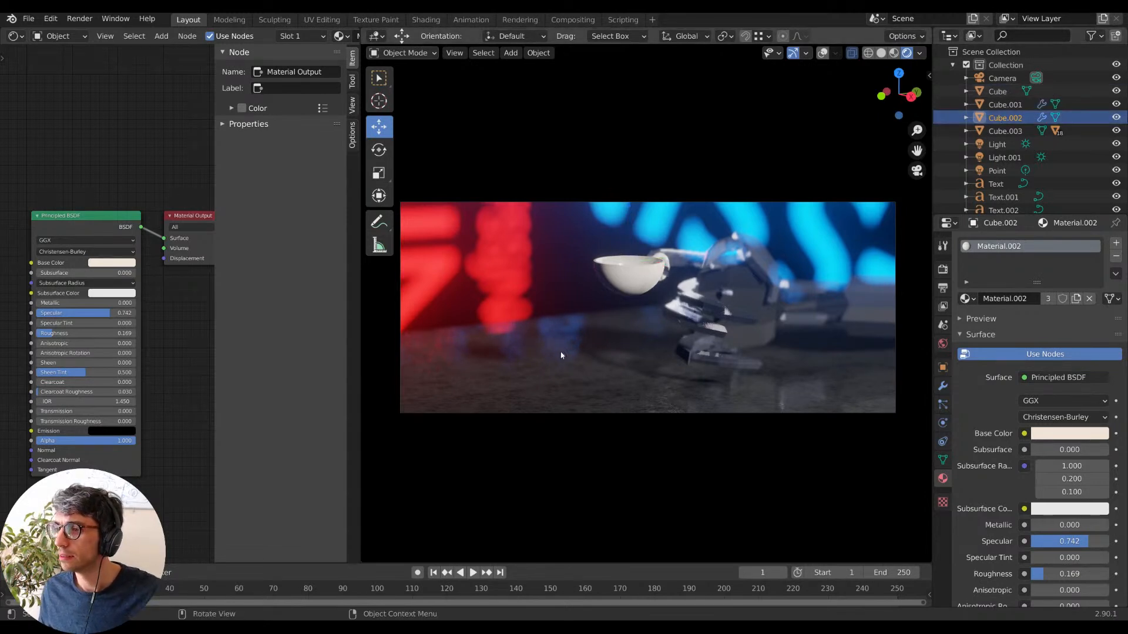
click(932, 71)
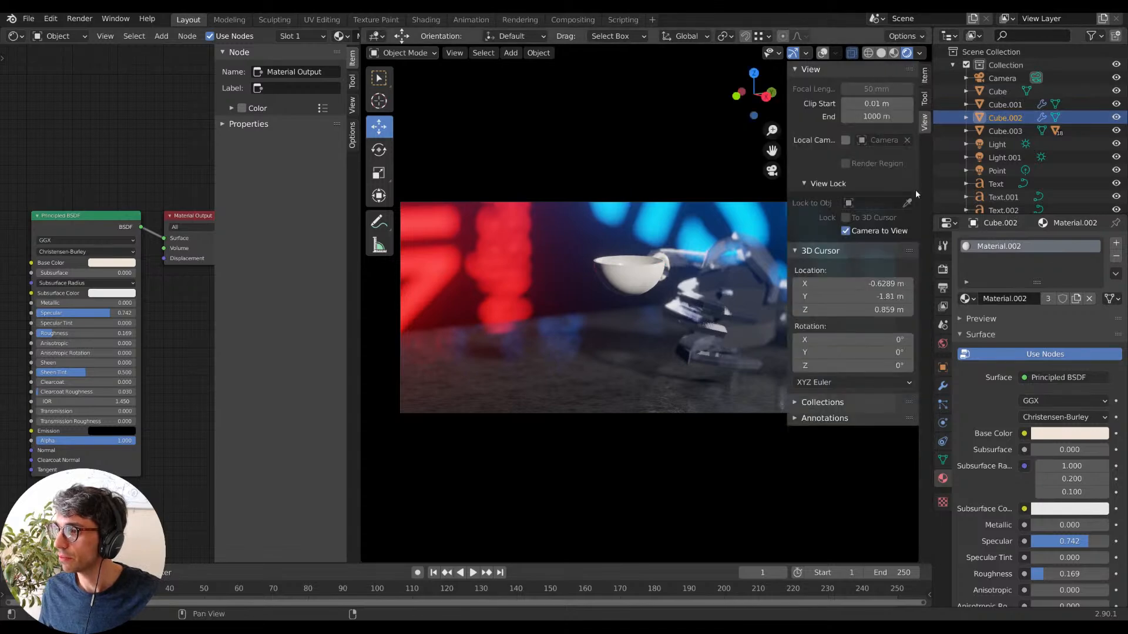
middle_drag(593, 301, 538, 312)
key(g)
key(y)
click(633, 318)
key(g)
key(x)
click(646, 345)
middle_drag(646, 346, 672, 309)
key(g)
key(z)
click(670, 328)
From the camera view, lower the saucer along Z and shift it along X beneath the cup.
key(KP_0)
key(g)
key(z)
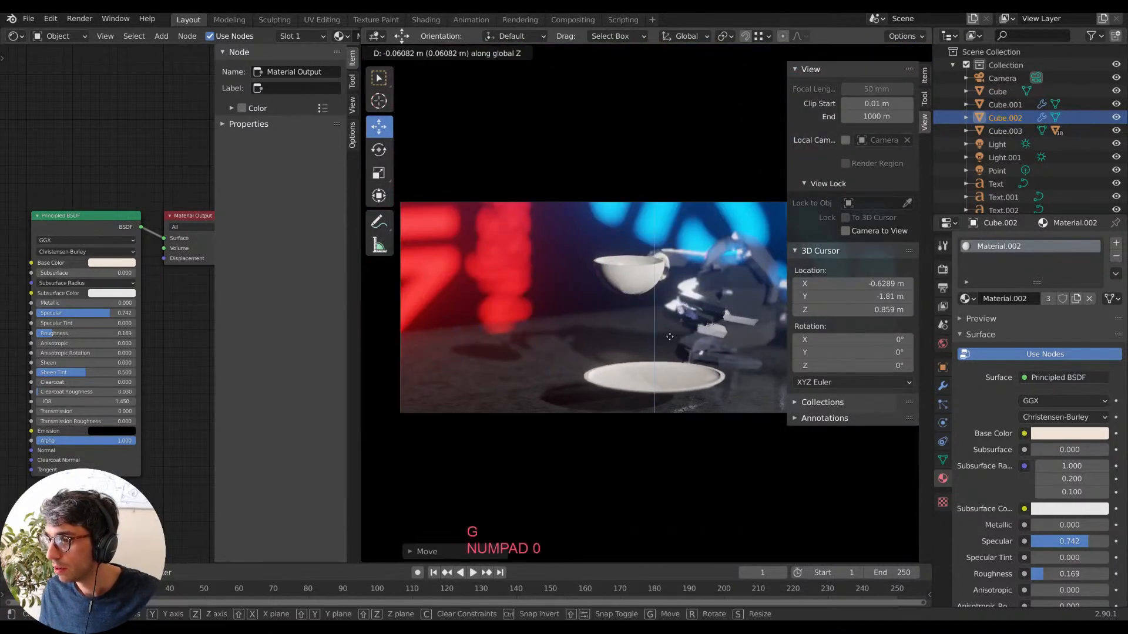
click(668, 358)
key(g)
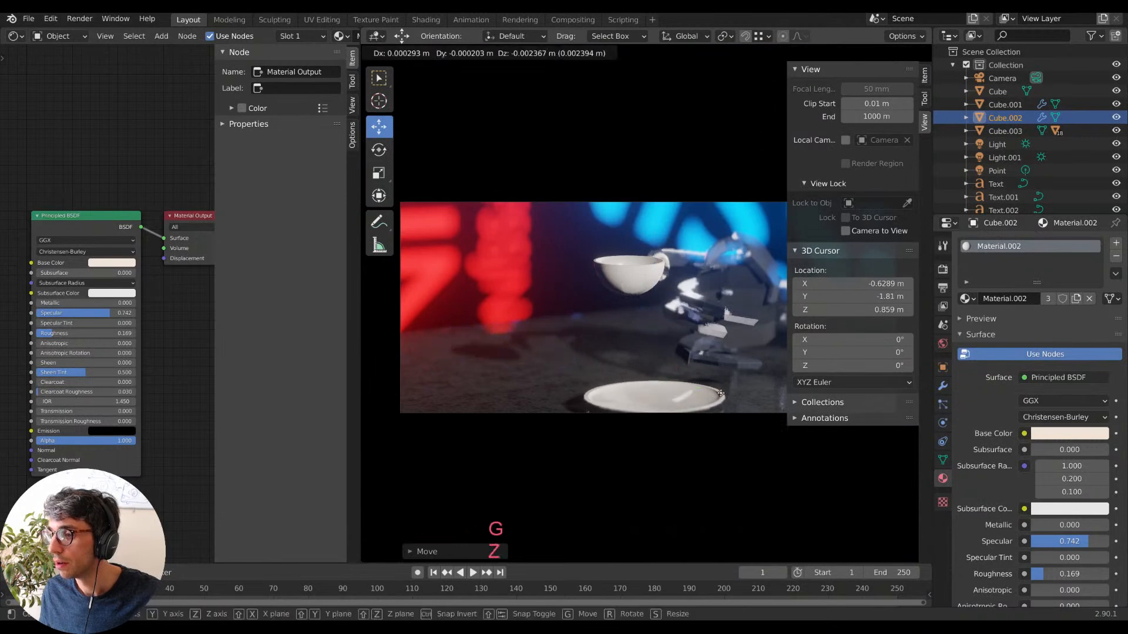
key(x)
click(744, 389)
Shrink the saucer to a narrower disc and raise it slightly along Z above the floor.
key(s)
click(700, 386)
key(s)
click(706, 392)
key(g)
key(z)
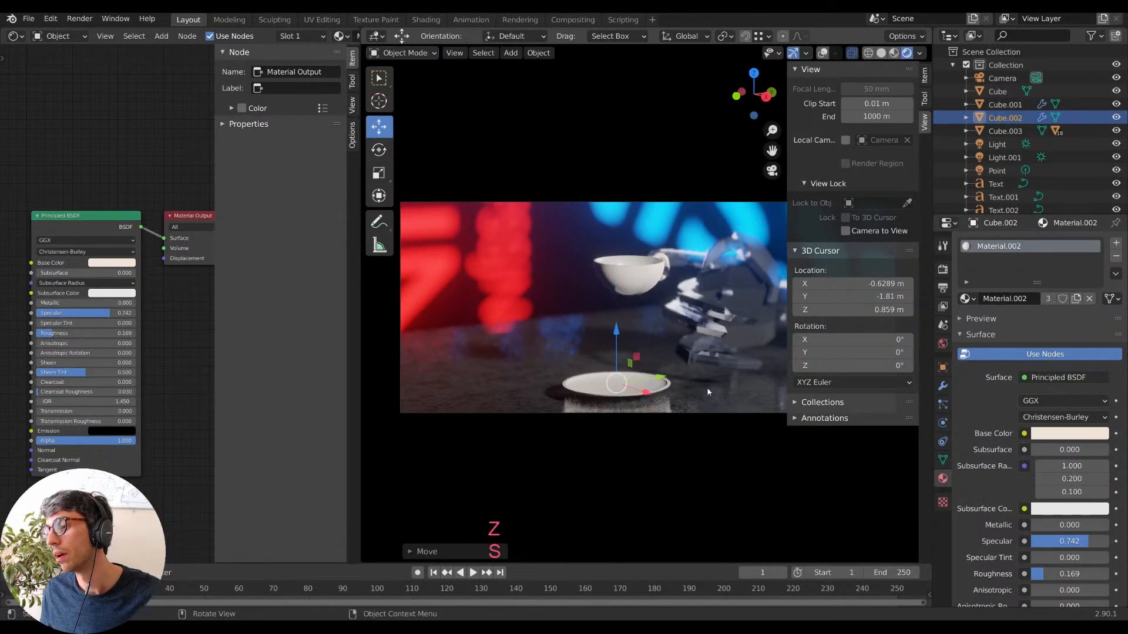
click(742, 369)
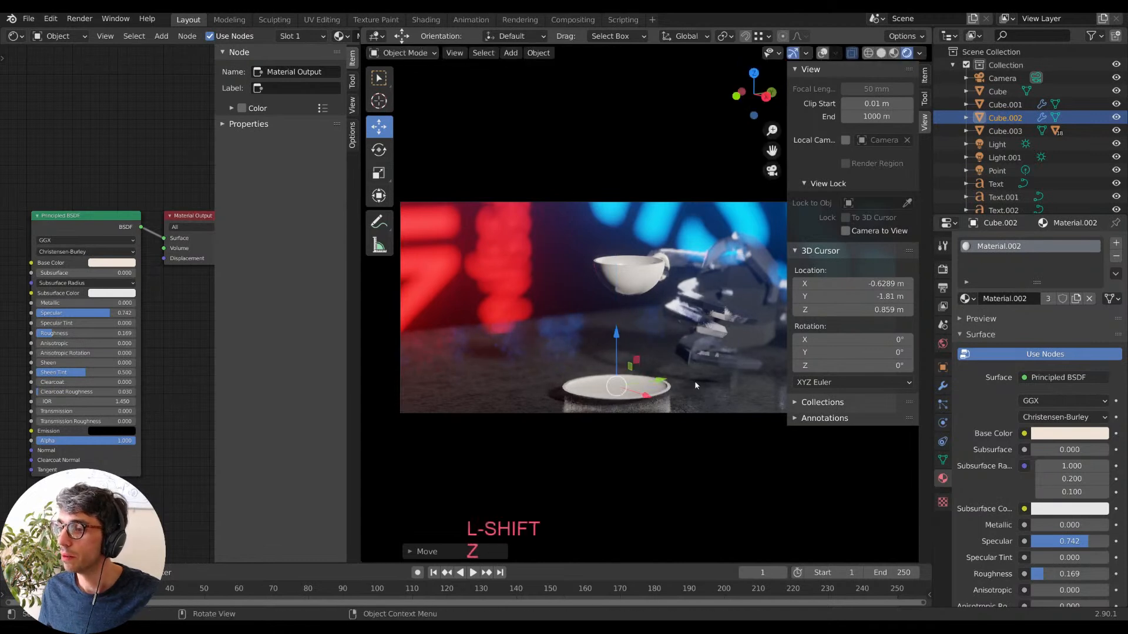
Duplicate the saucer, move the copy up along Z into the cup and scale it down to fit inside.
key(shift+d)
key(Escape)
key(g)
key(z)
click(667, 262)
key(s)
click(644, 276)
key(g)
click(661, 268)
key(s)
click(675, 269)
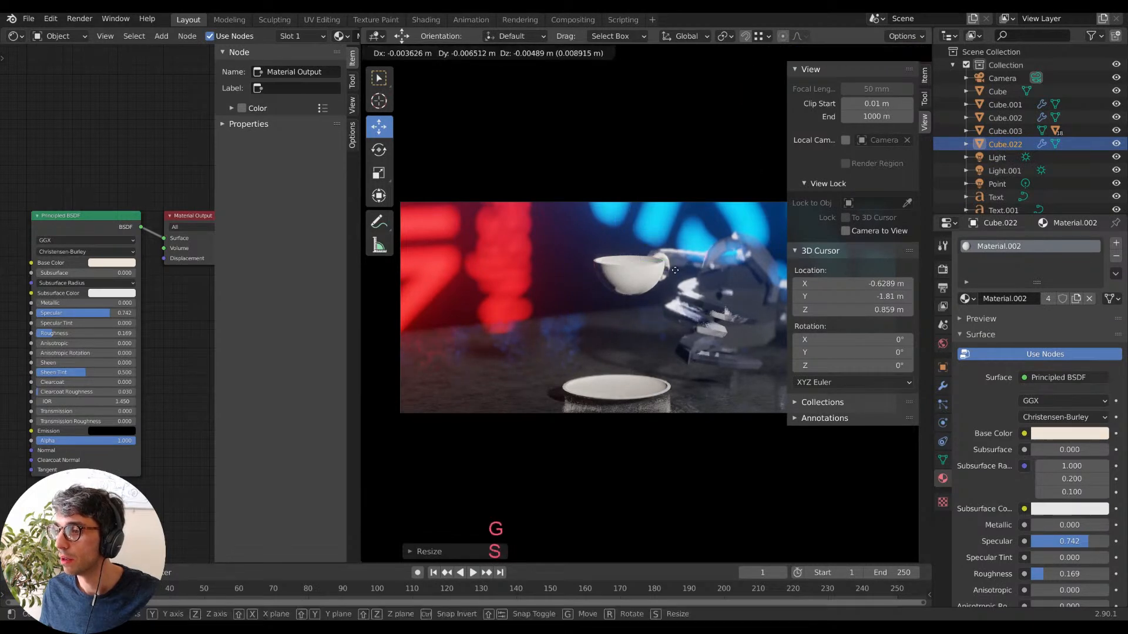
Assign Material.001 to the disc inside the cup and fine-tune its height along Z and its scale.
click(966, 299)
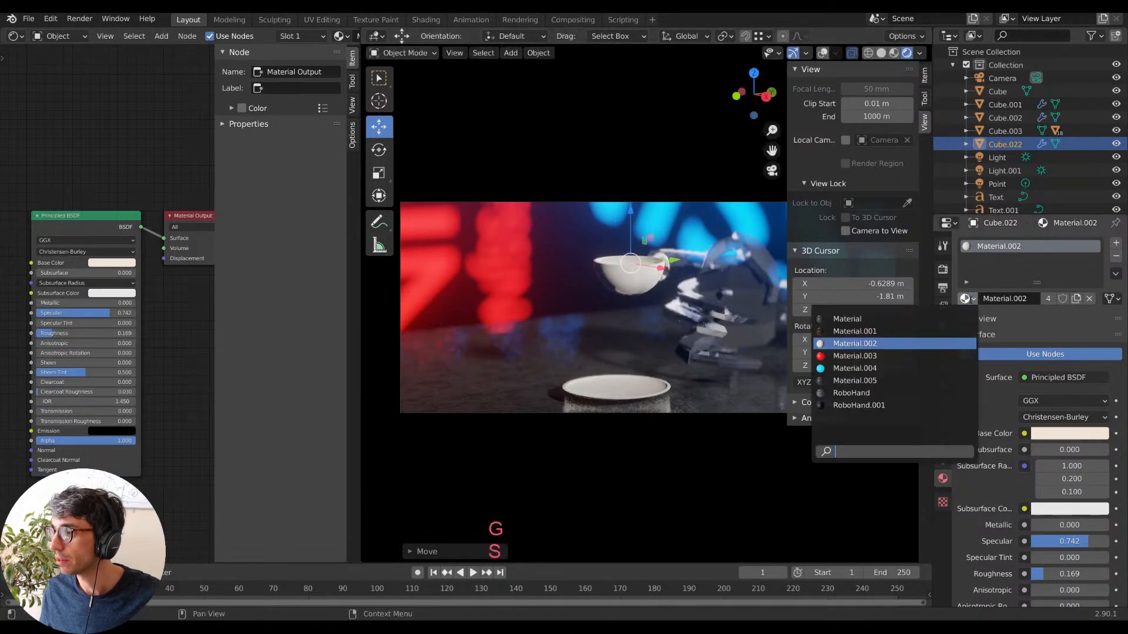
click(862, 330)
key(g)
key(z)
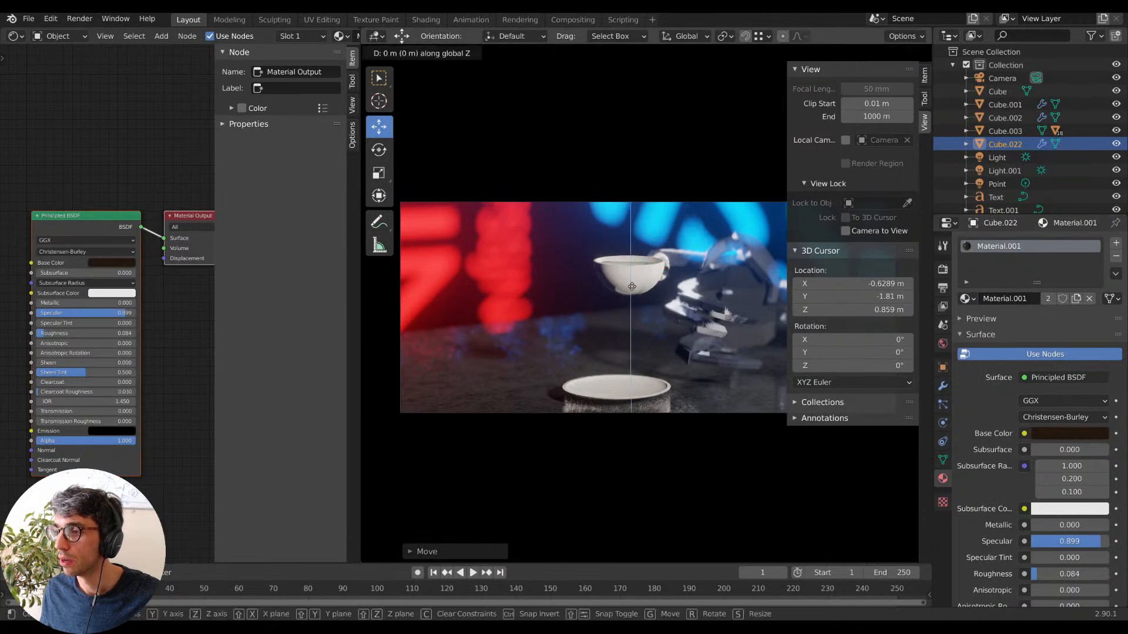
click(632, 286)
key(s)
click(683, 287)
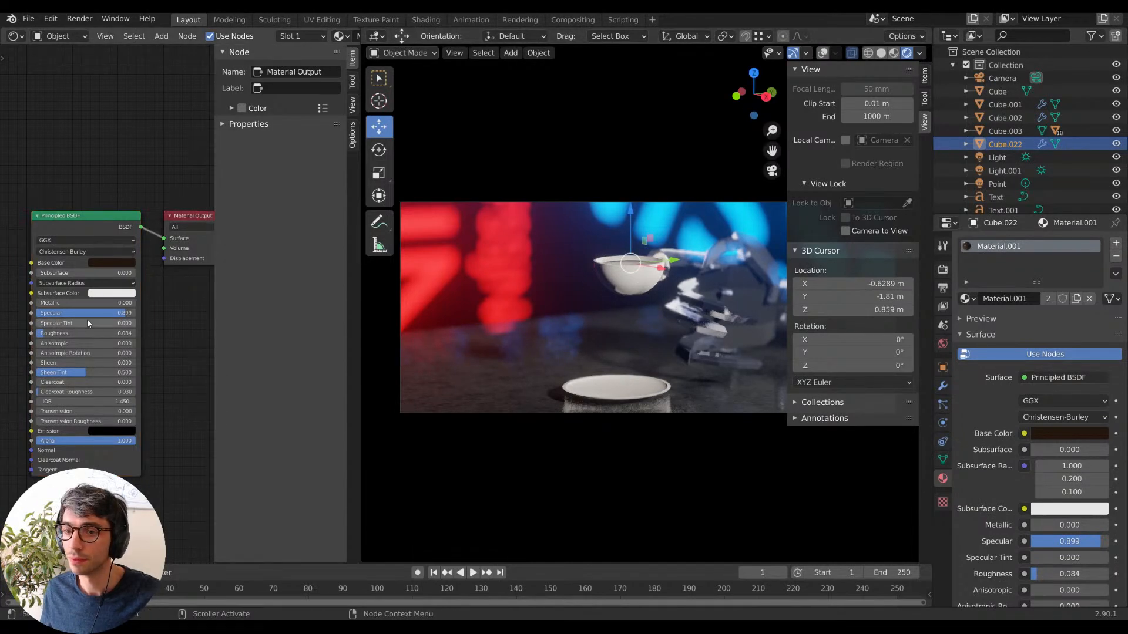
Tilt the tea disc slightly about the Y axis and nudge it into position inside the cup.
key(r)
key(y)
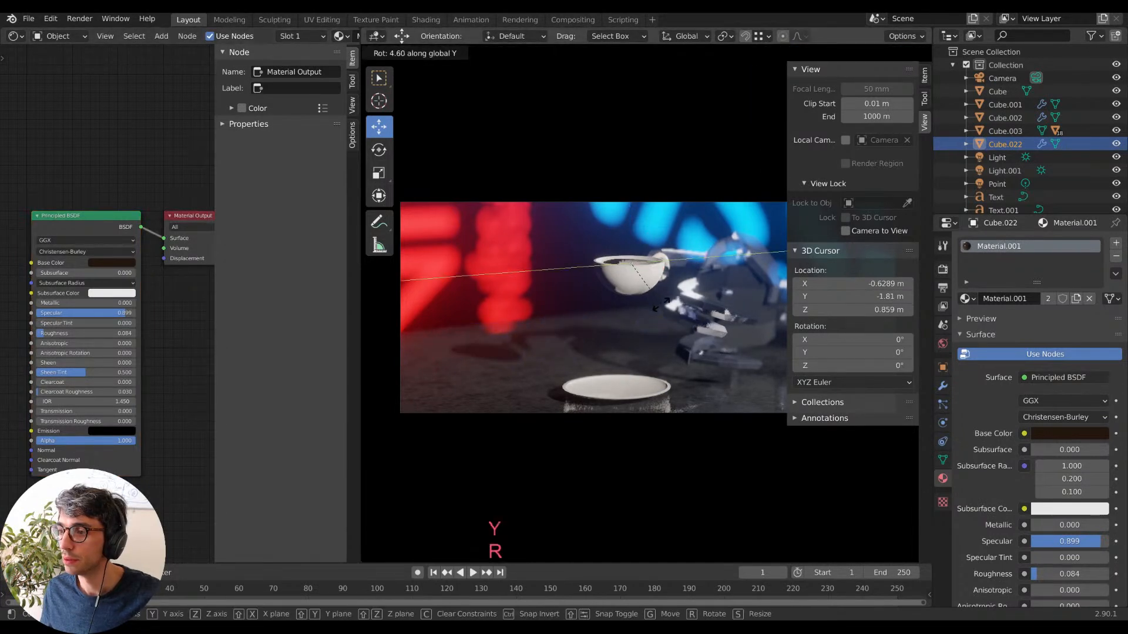
click(662, 308)
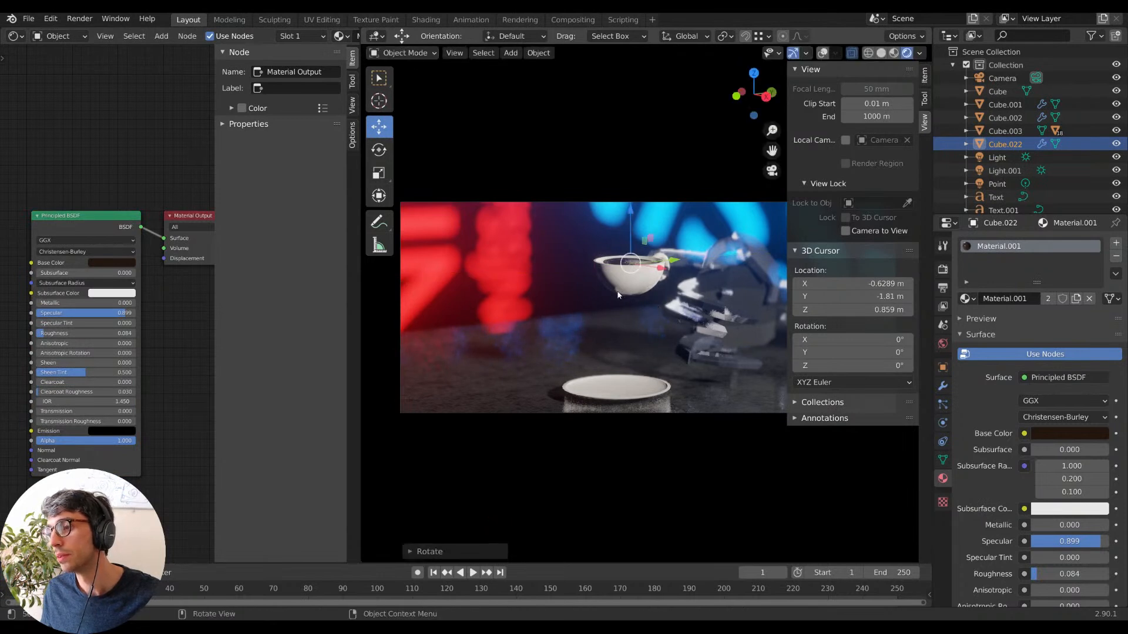
key(g)
click(613, 237)
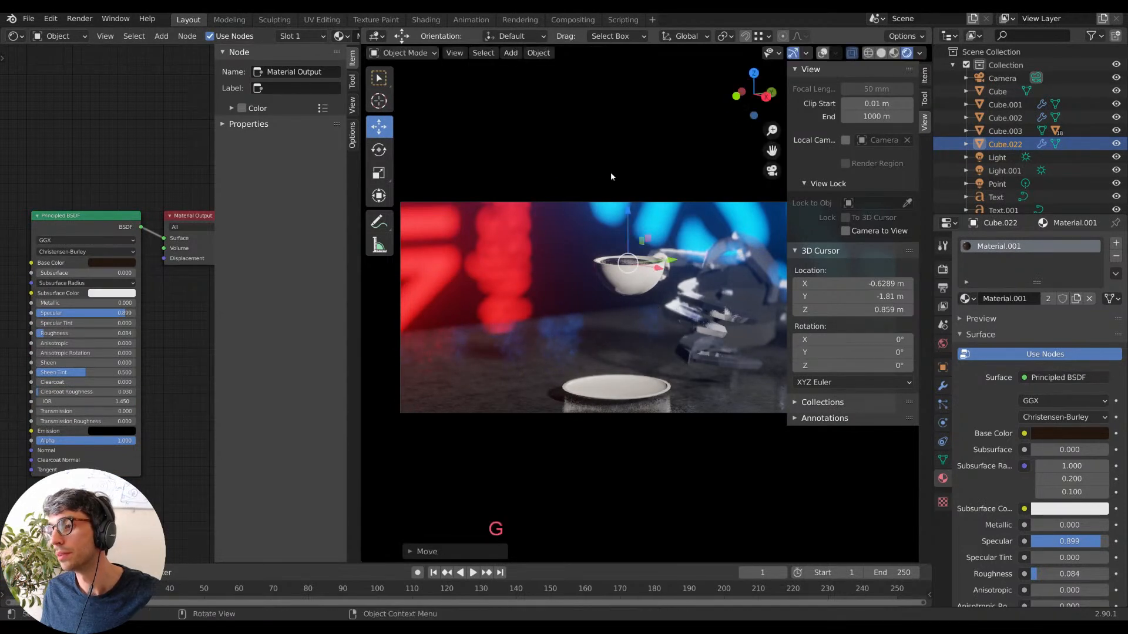
click(680, 171)
Collapse the viewport sidebar, and enlarge the saucer beneath the cup while adjusting its height along Z.
key(shift)
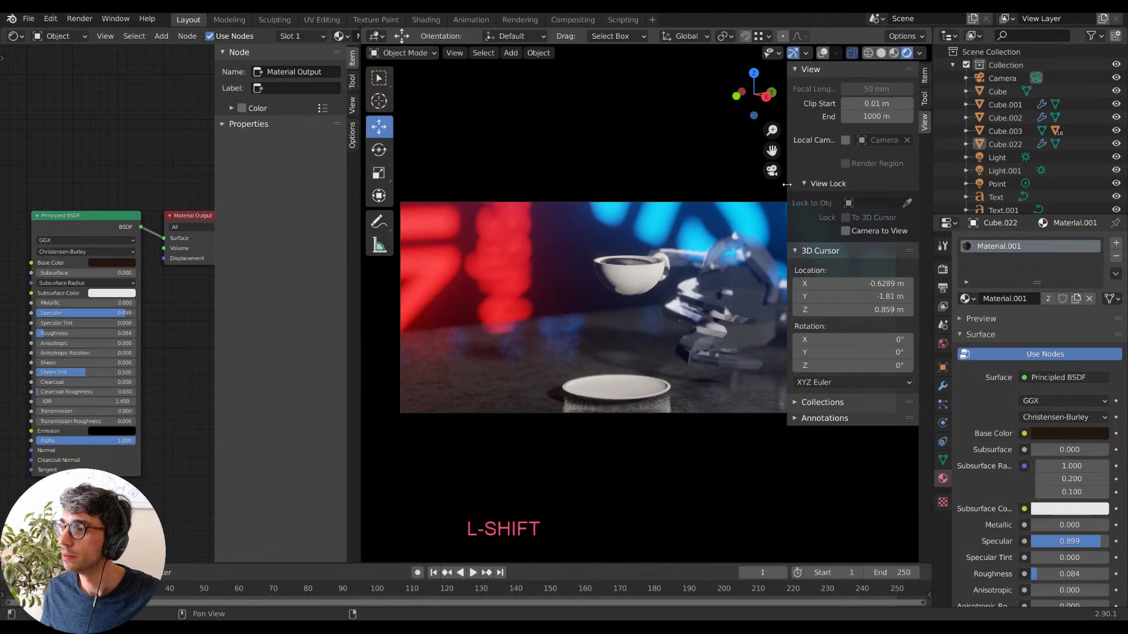
drag(788, 185, 876, 194)
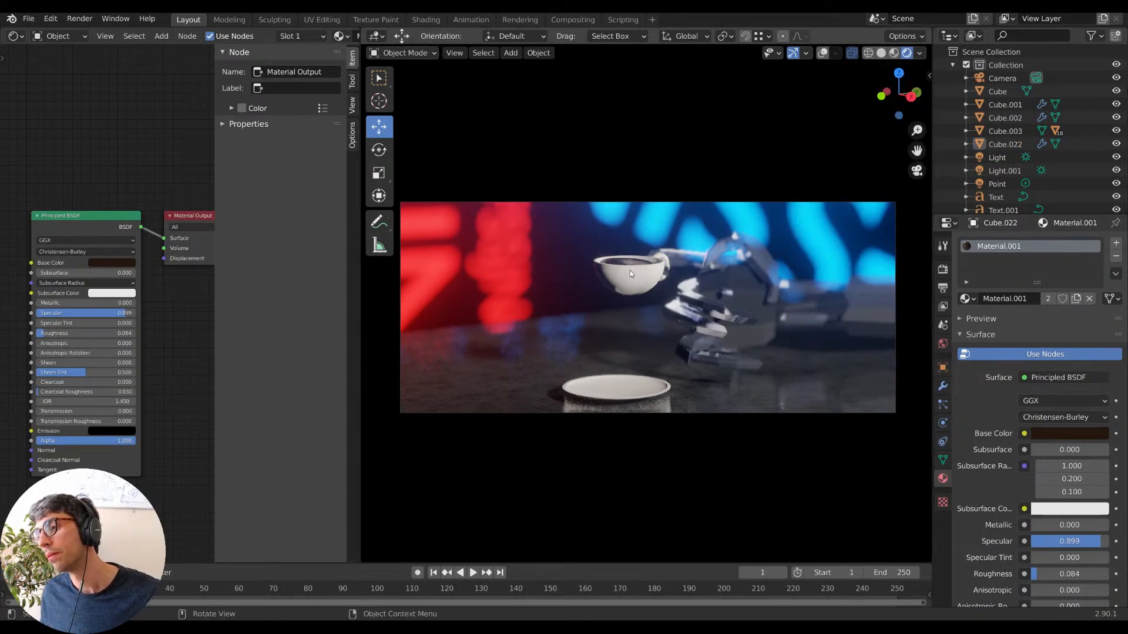
click(641, 388)
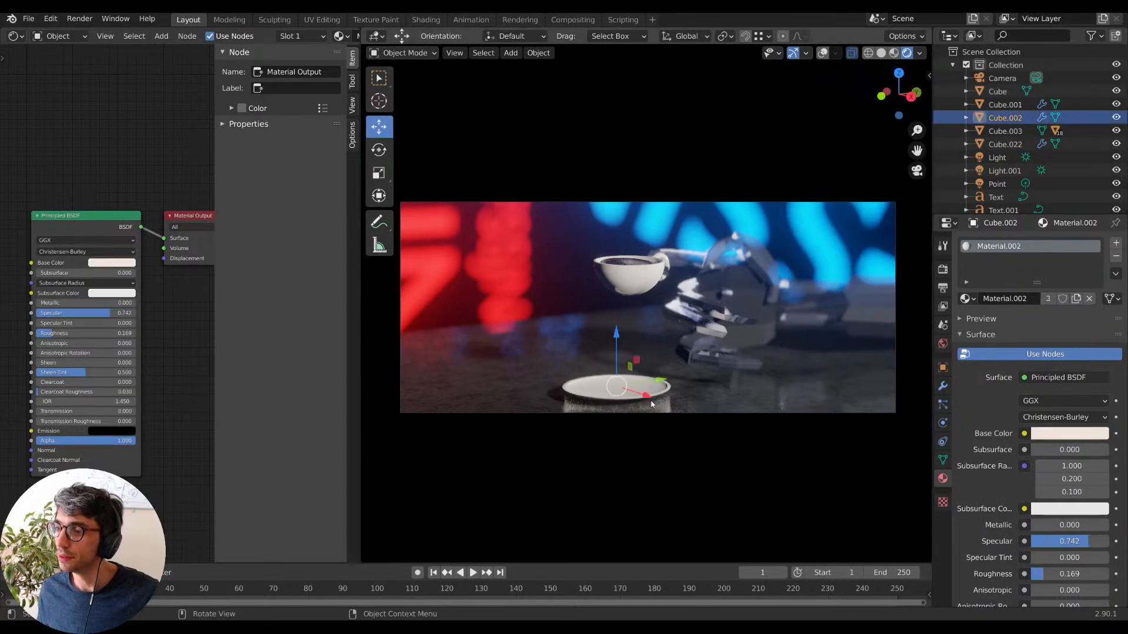
key(s)
click(788, 416)
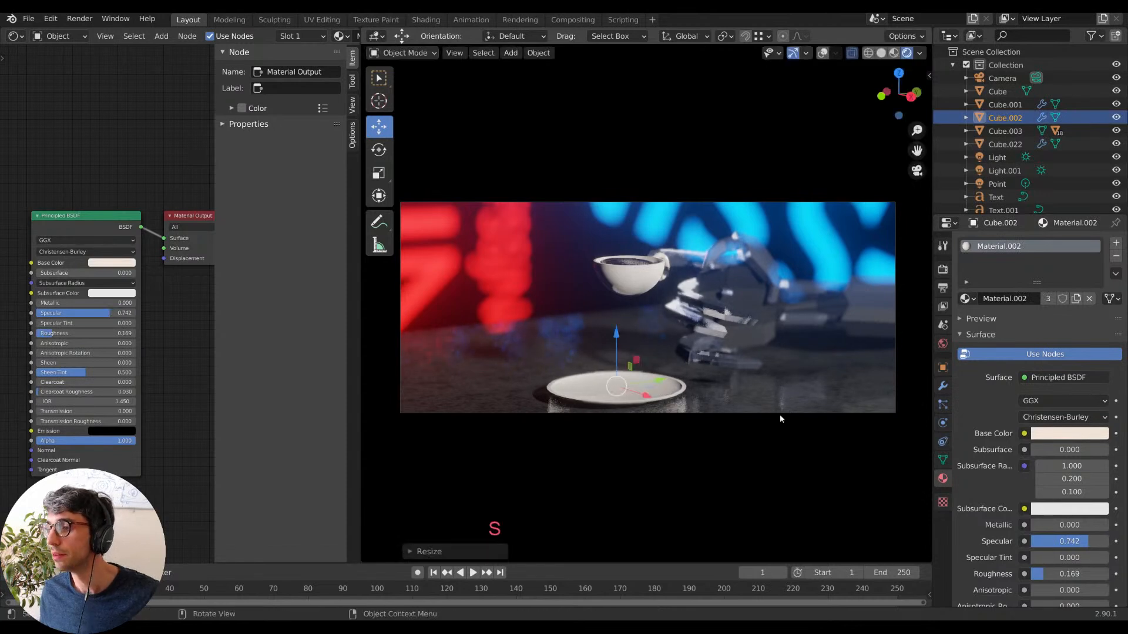
key(g)
key(z)
click(687, 403)
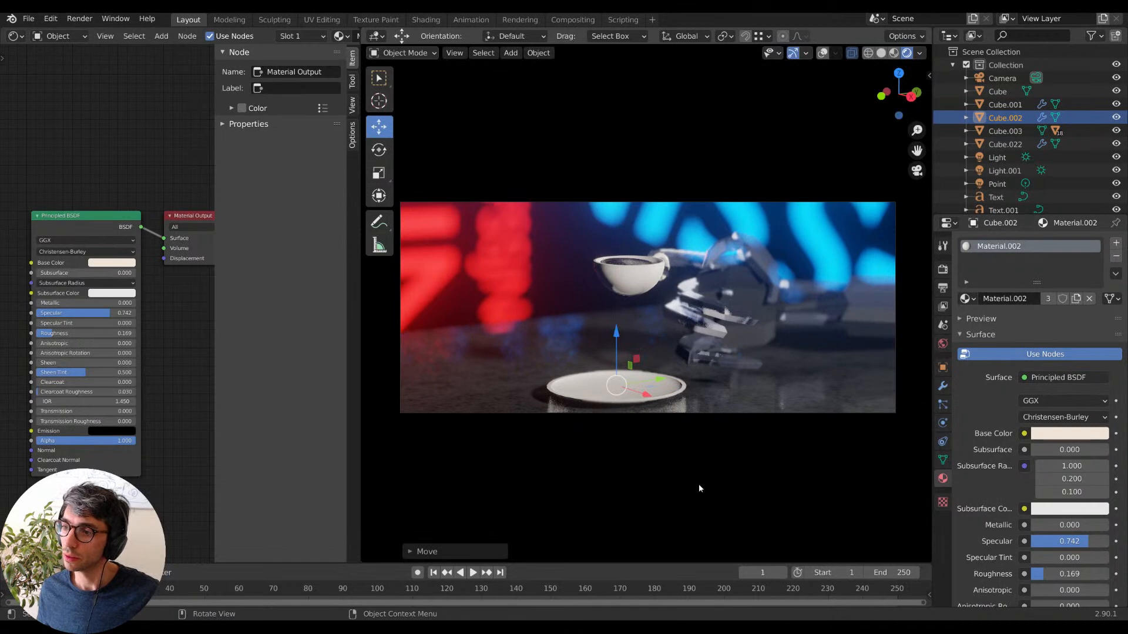
click(631, 262)
click(611, 270)
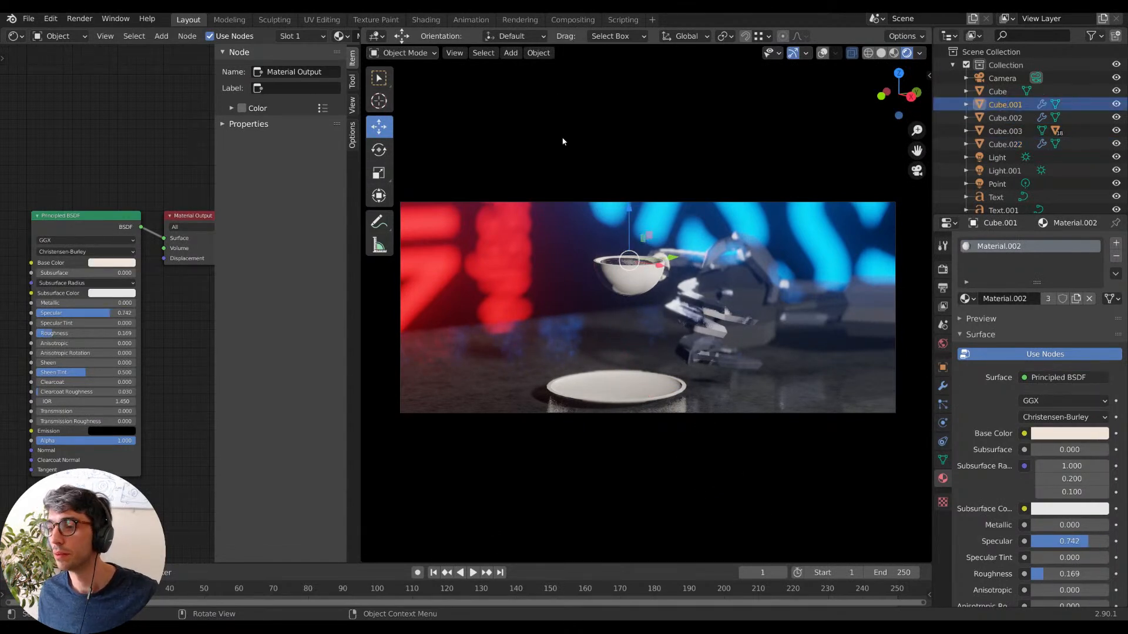
click(764, 164)
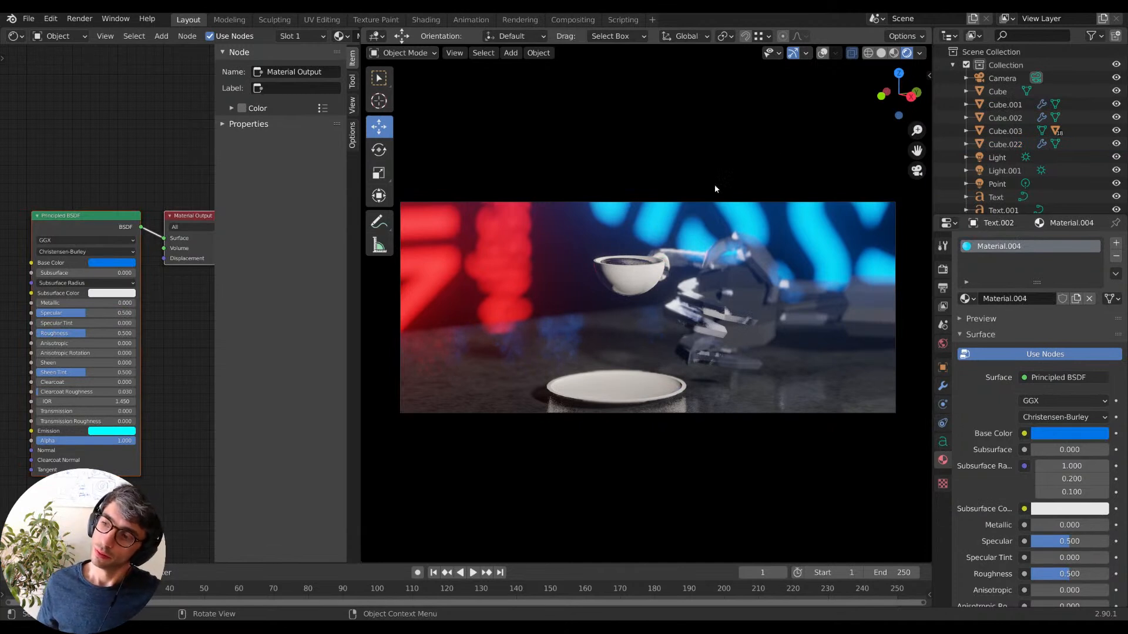
Rotate the fingertip segment at the cup handle and its adjoining finger segment about the Z axis.
click(667, 273)
key(r)
key(z)
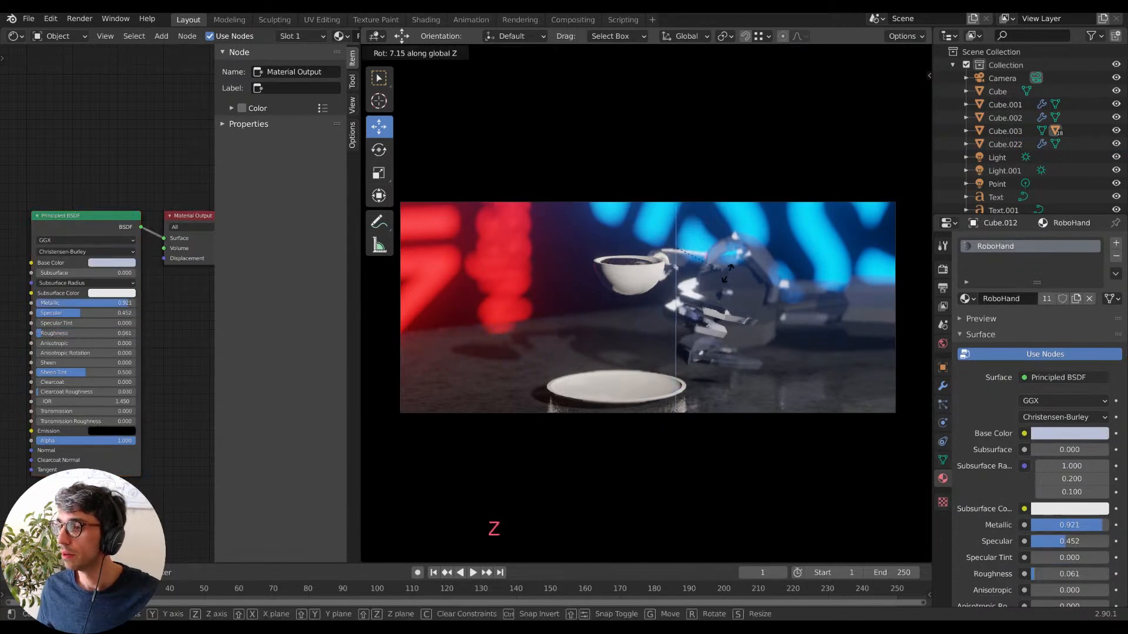
click(699, 259)
click(700, 264)
key(r)
key(z)
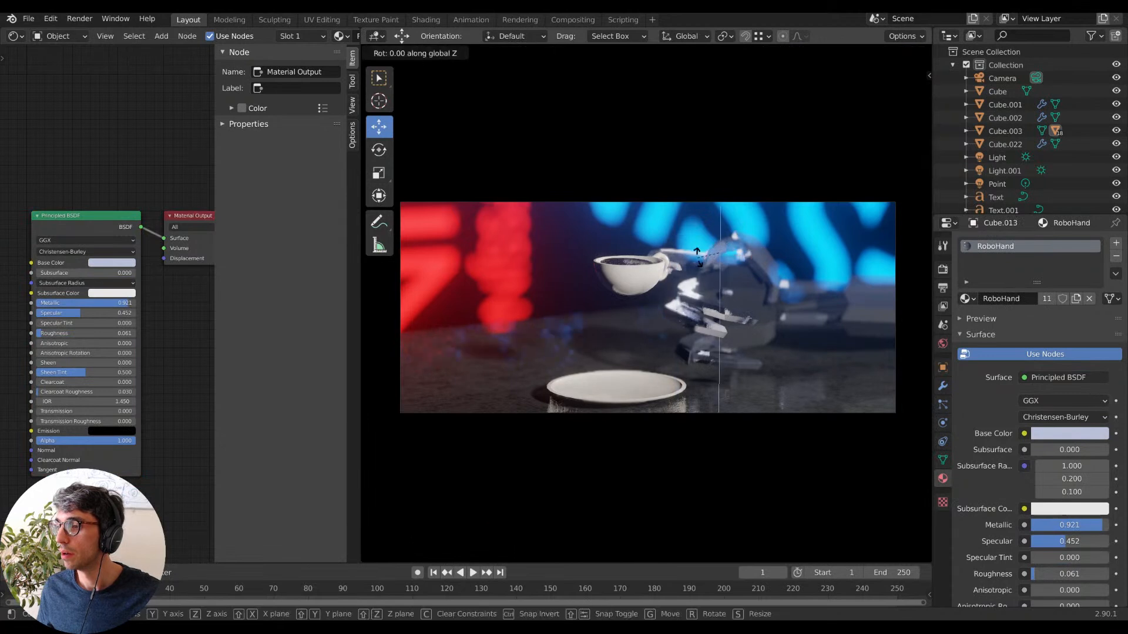
click(702, 277)
Rotate the fingertip segment at the cup handle by about -34° around Z.
click(702, 276)
key(r)
key(z)
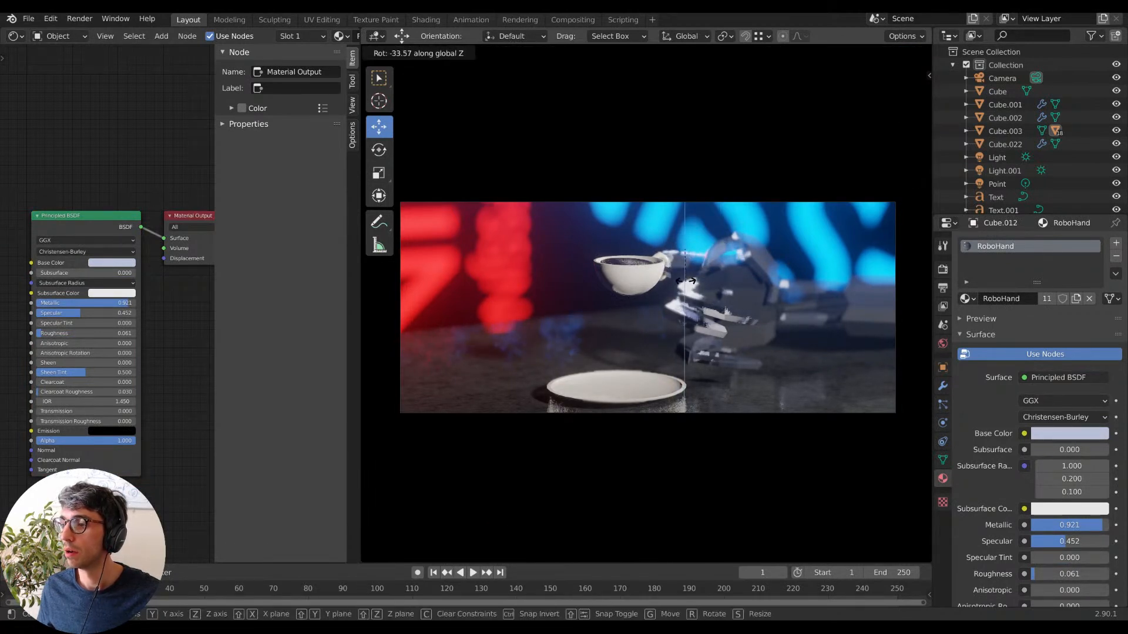
click(689, 282)
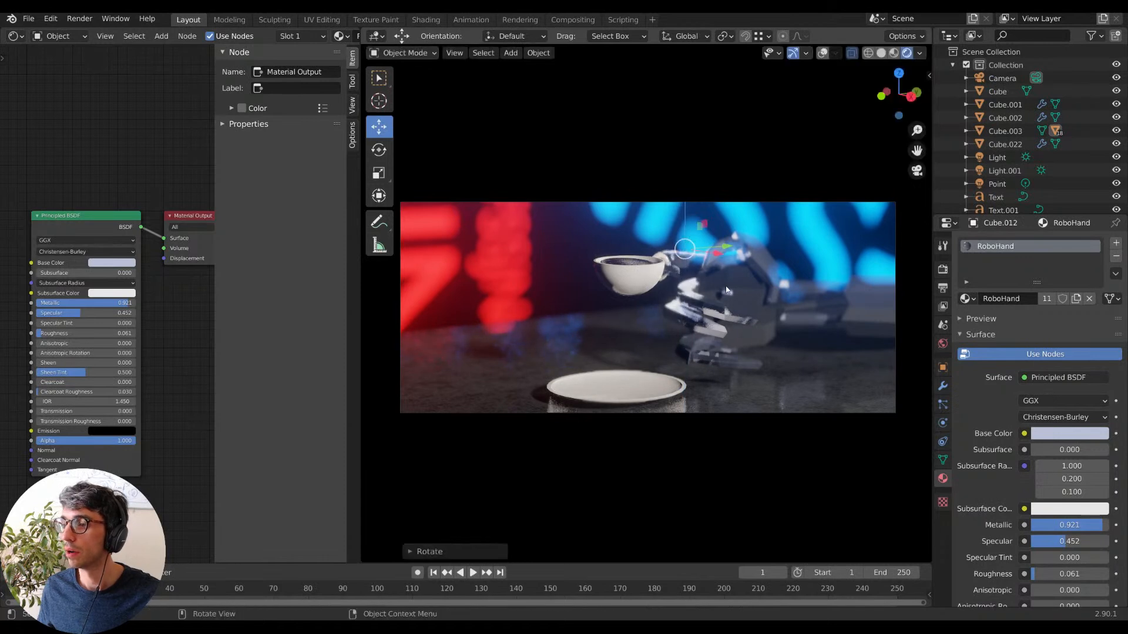
click(745, 268)
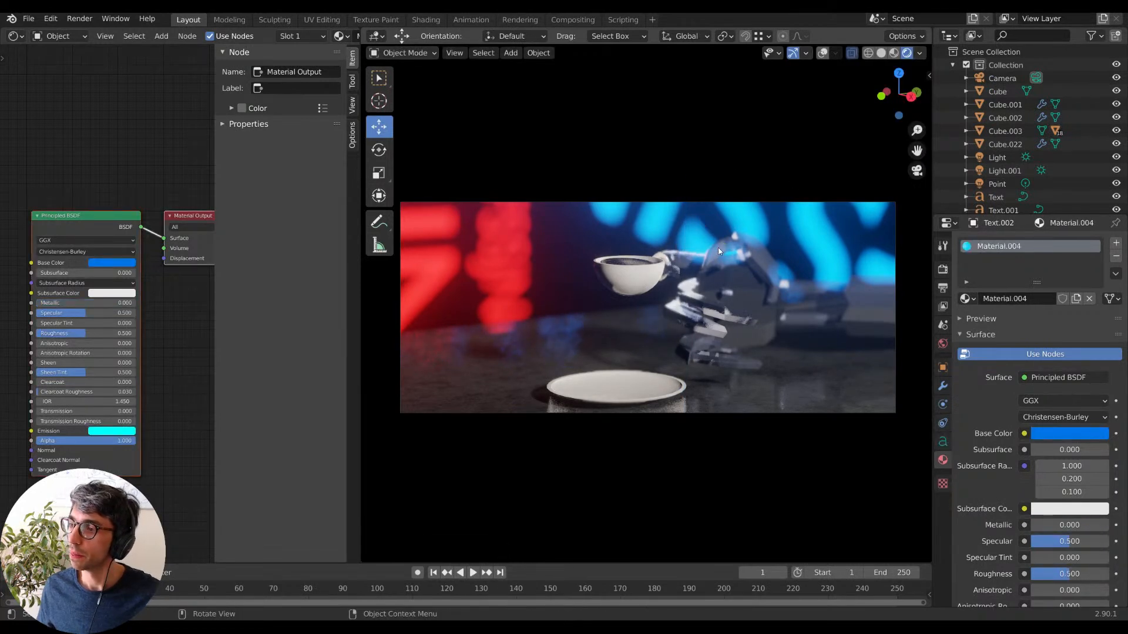
Rotate the base segment of the finger holding the cup about the global X axis.
click(719, 251)
key(r)
key(x)
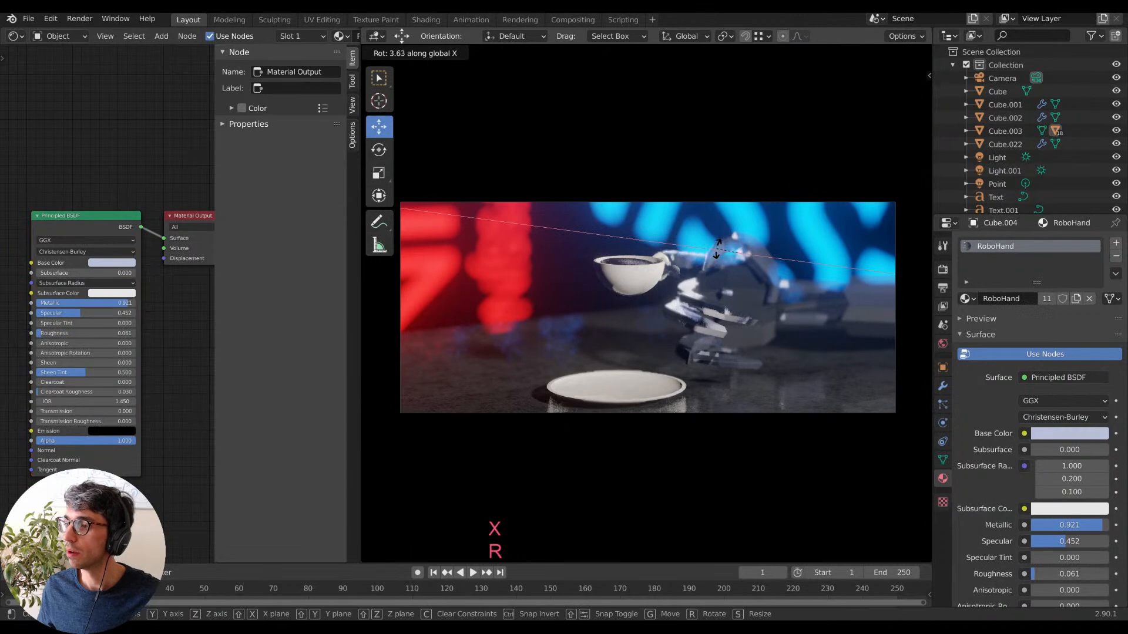
click(719, 245)
click(761, 156)
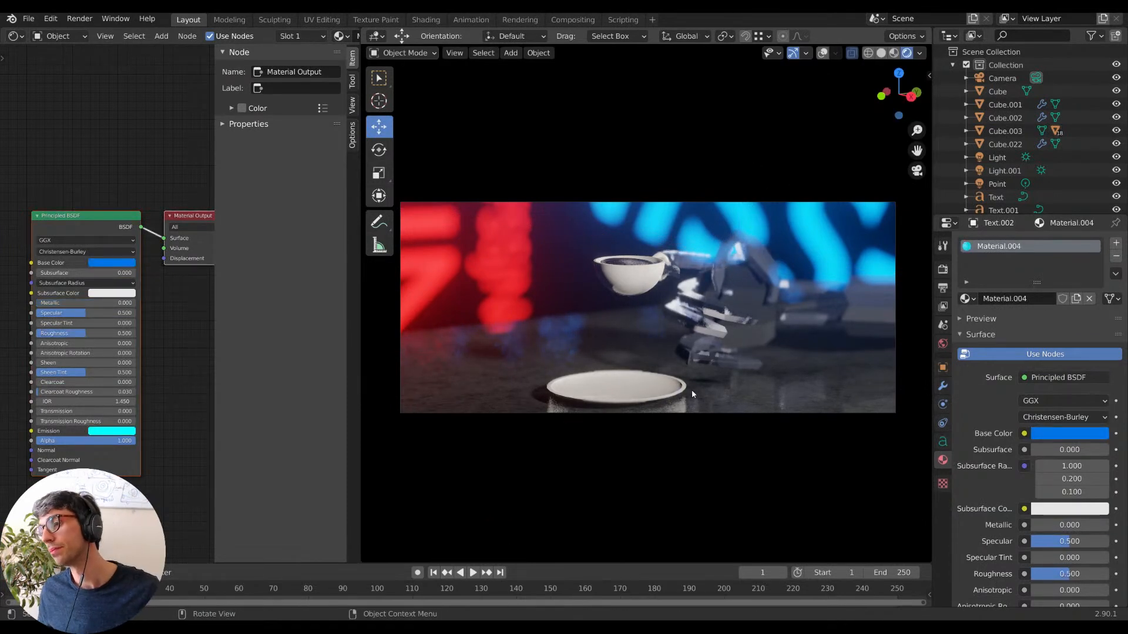
click(674, 327)
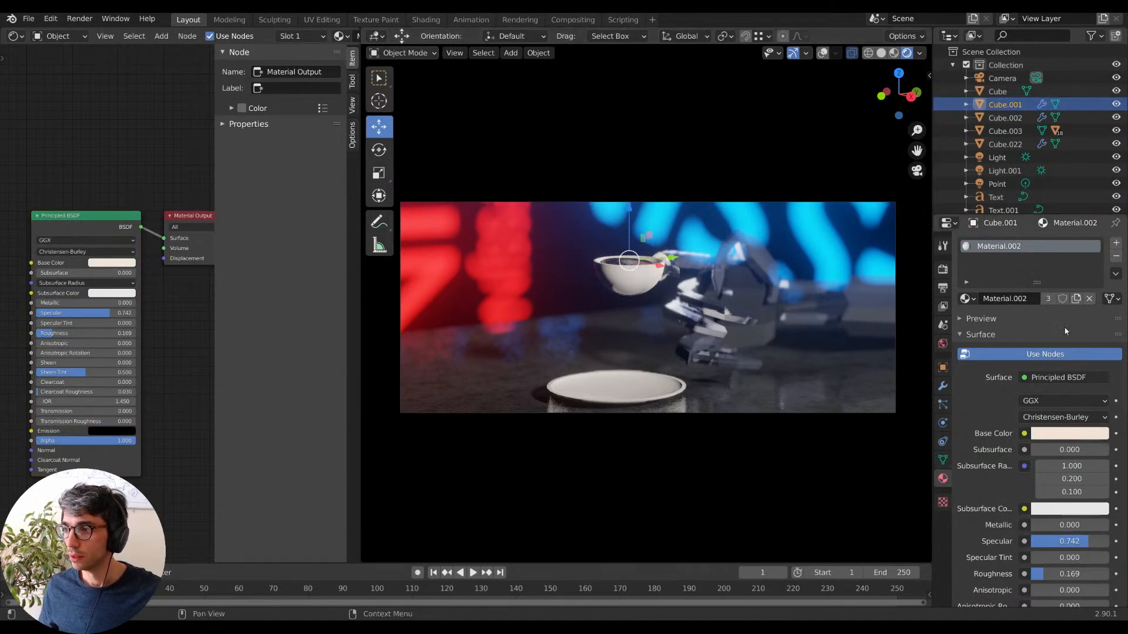
middle_drag(160, 172, 228, 145)
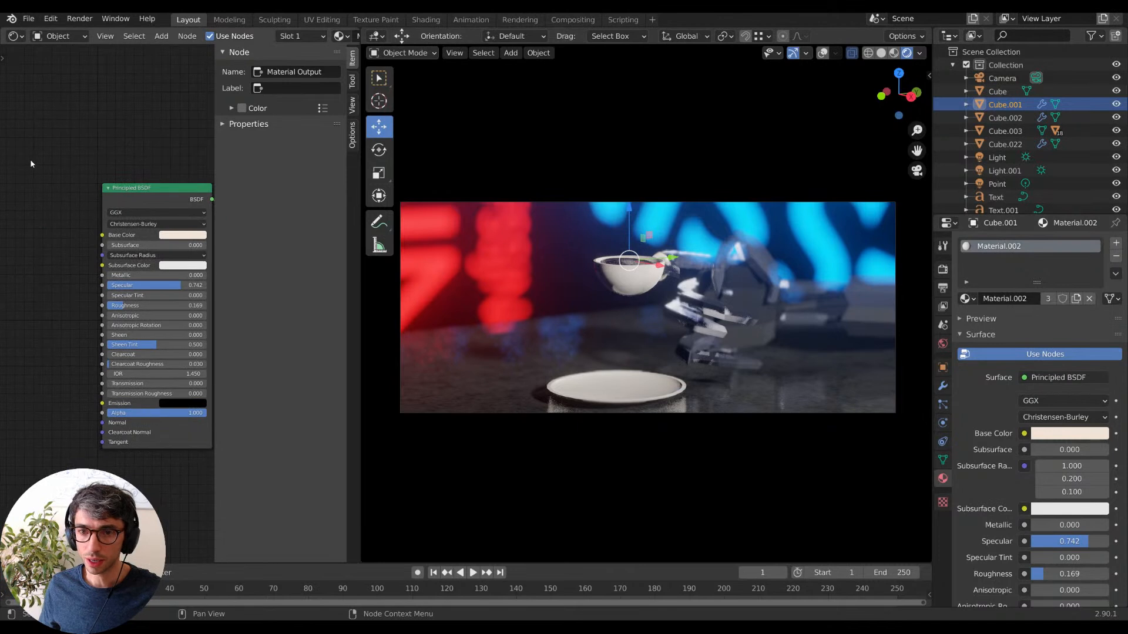
middle_drag(43, 181, 109, 166)
key(shift+a)
click(57, 175)
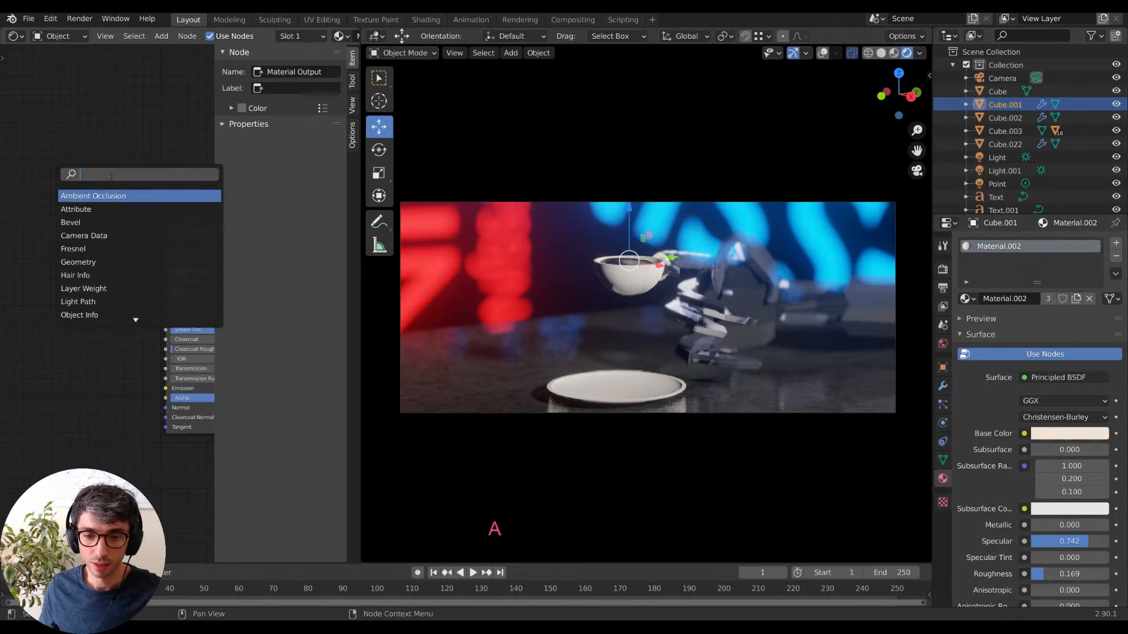
Roll the camera by setting its Y rotation to 11.3° and its X rotation to 81.2°.
click(1002, 78)
click(944, 367)
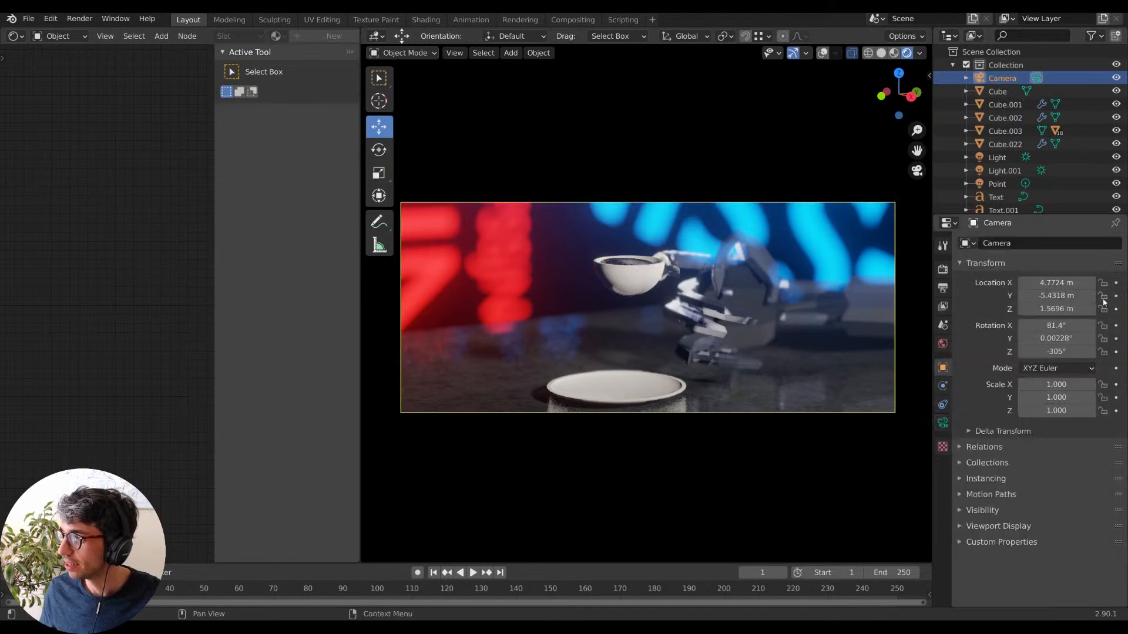
mouse_move(1056, 339)
mouse_down()
mouse_move(1092, 339)
mouse_move(1055, 325)
mouse_move(1050, 352)
mouse_up()
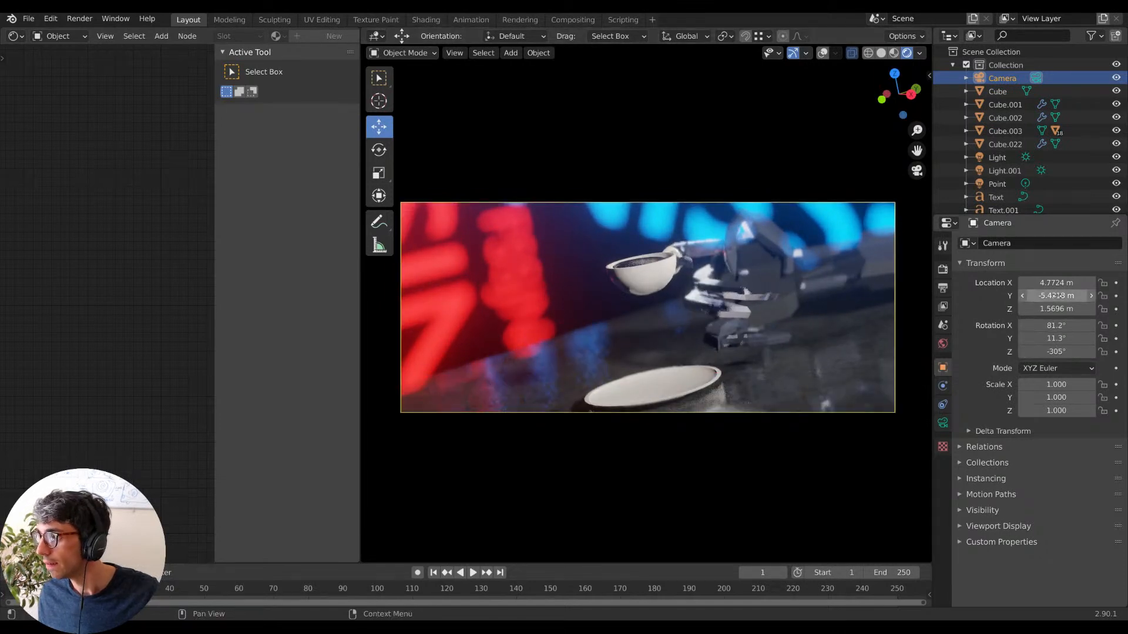
Reframe the camera with location 4.8524, -5.0818, 1.5296 m and rotation 81°, 11.7°, -303°.
drag(1055, 308, 1056, 282)
mouse_move(1056, 326)
mouse_down()
mouse_move(1073, 326)
mouse_move(1063, 352)
mouse_move(1051, 326)
mouse_move(1027, 325)
mouse_move(1059, 324)
mouse_move(1056, 339)
mouse_up()
drag(1056, 295, 1059, 325)
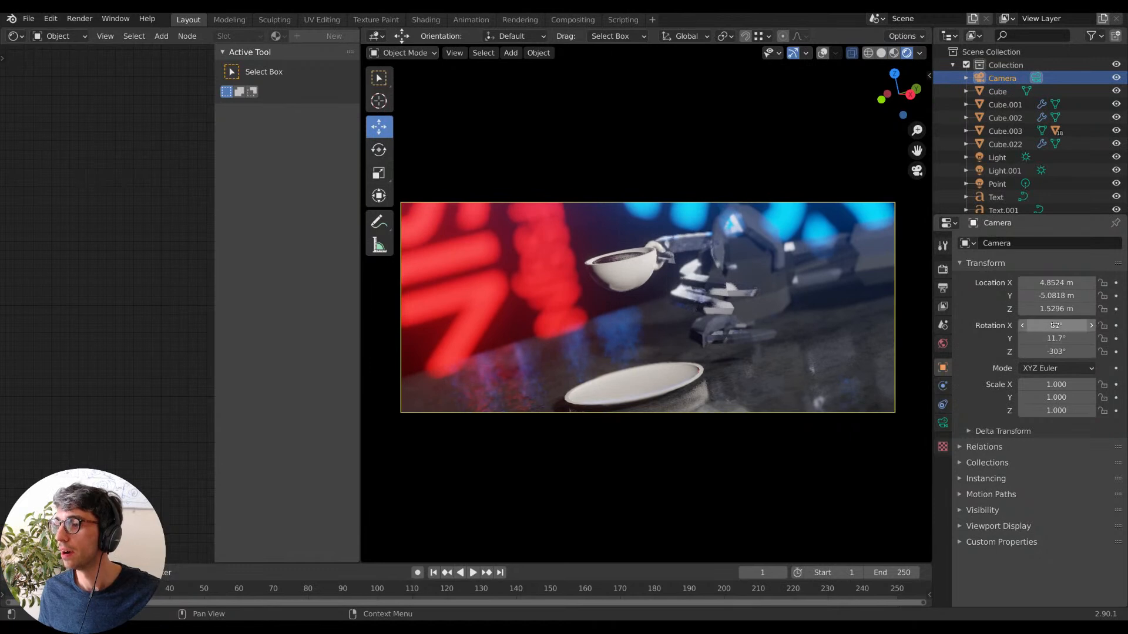
click(769, 144)
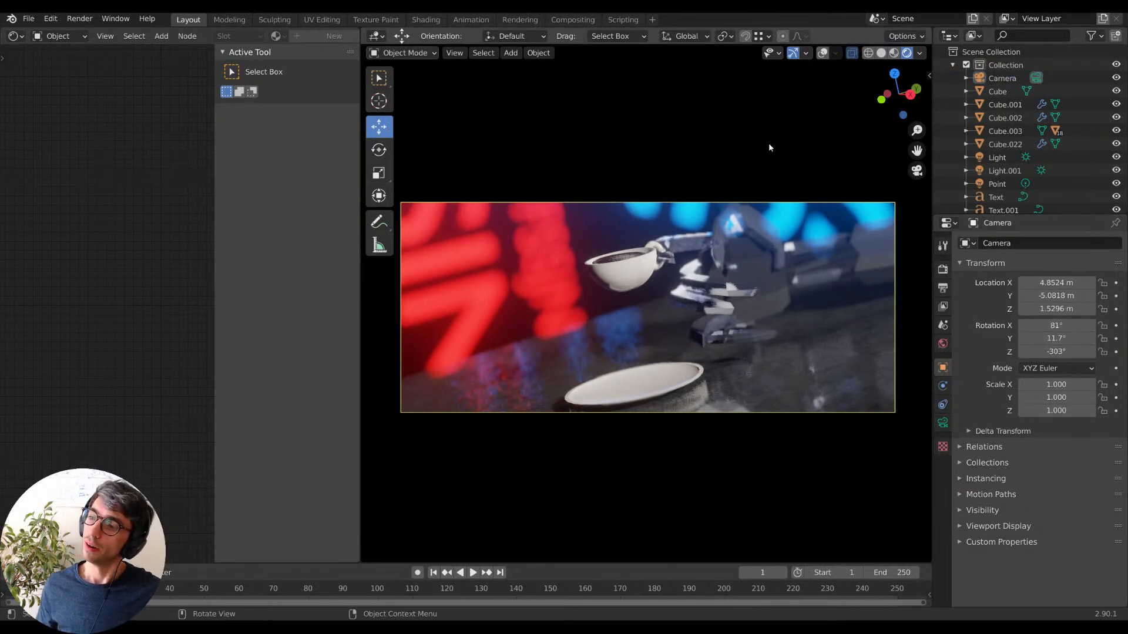
click(777, 308)
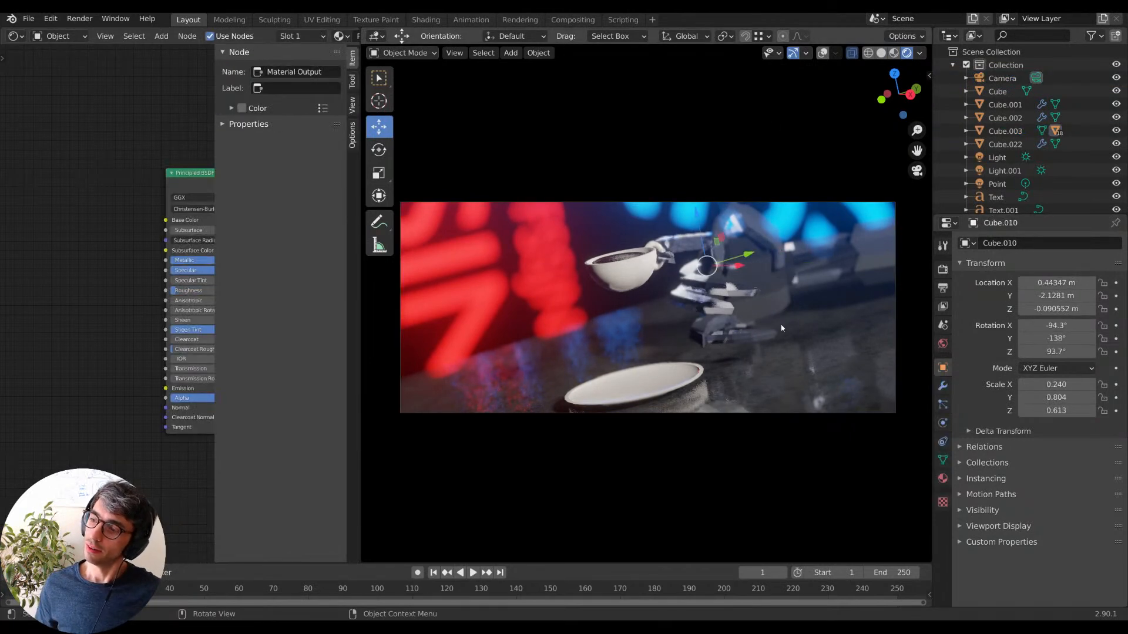
click(840, 260)
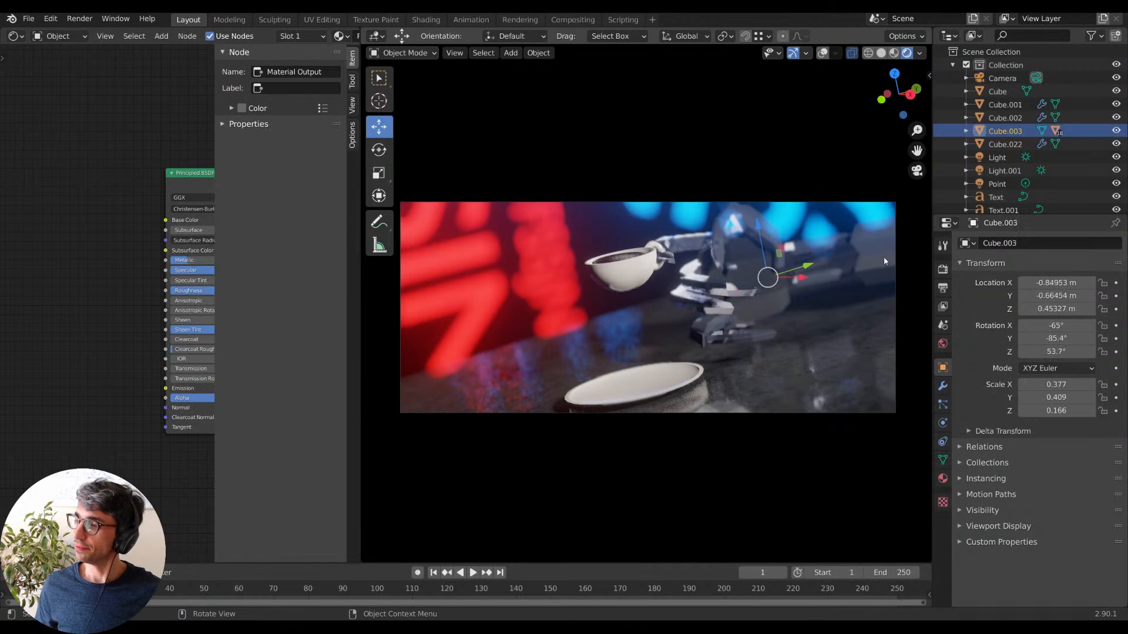
Add a Bump node to the cup's material, placed before the Principled BSDF node.
click(626, 268)
middle_drag(119, 250, 23, 241)
middle_drag(196, 242, 230, 222)
middle_drag(19, 217, 54, 239)
key(shift+a)
text(b)
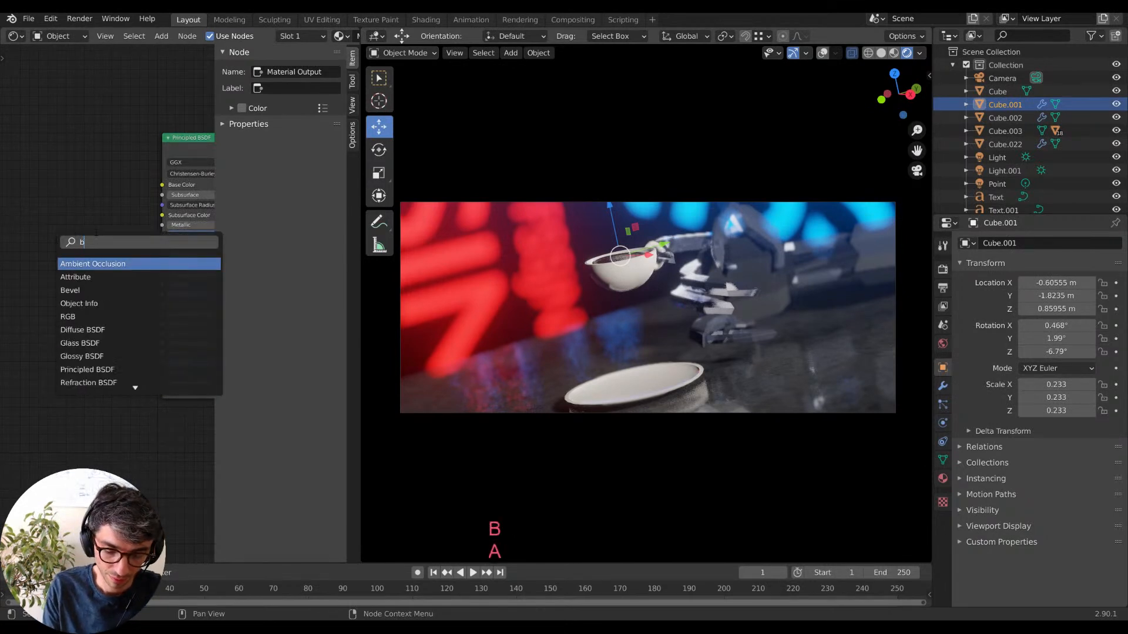
text(ump)
key(Return)
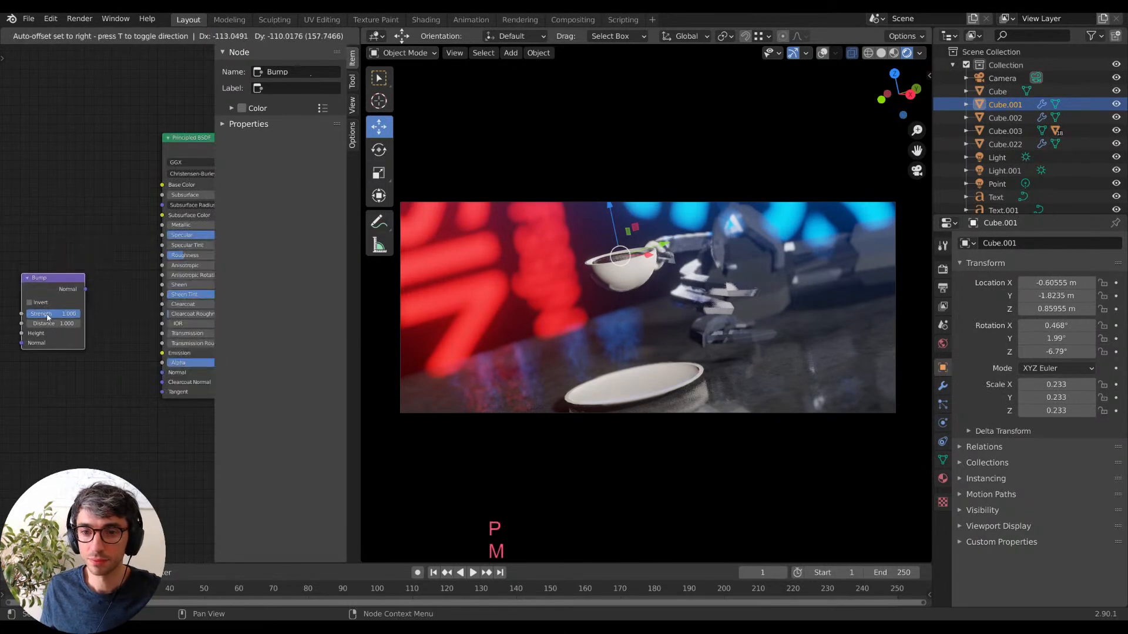
click(88, 247)
Add a Voronoi Texture node ahead of the Bump node in the cup's material.
key(shift+a)
text(vor)
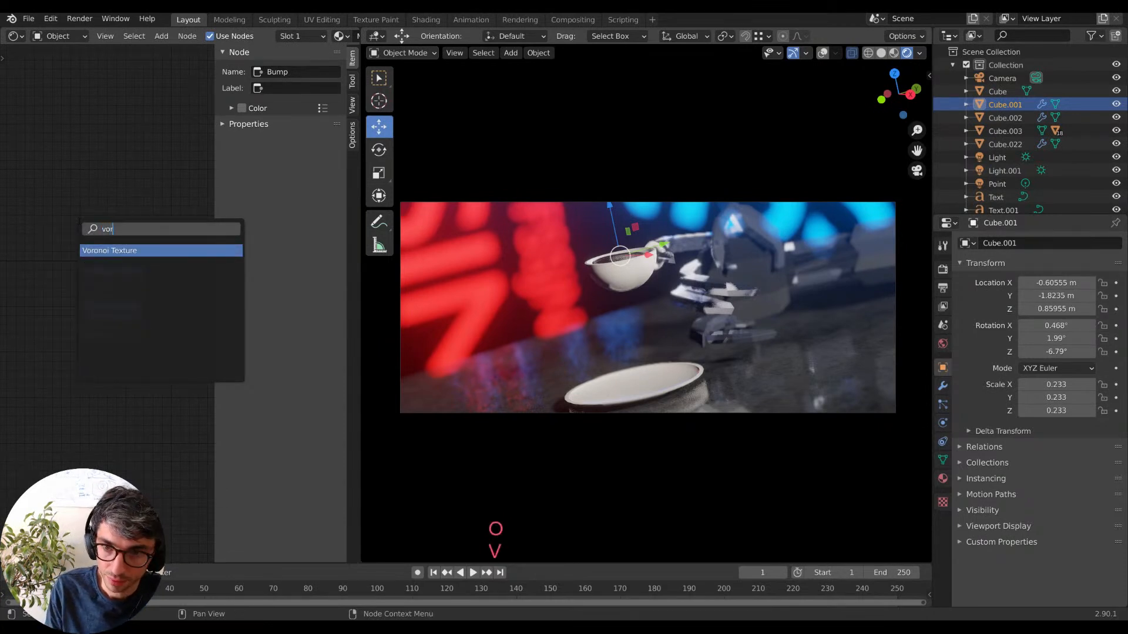
key(Return)
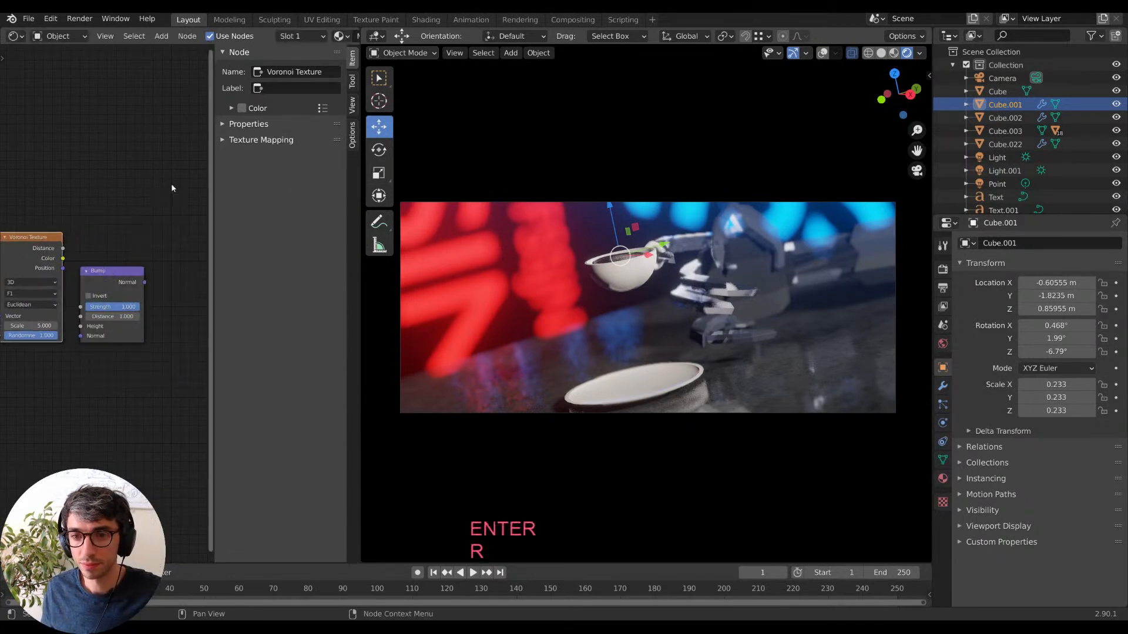
click(112, 222)
Duplicate the Voronoi Texture node, place the copy before the original and link it into the original's Vector input.
key(shift+d)
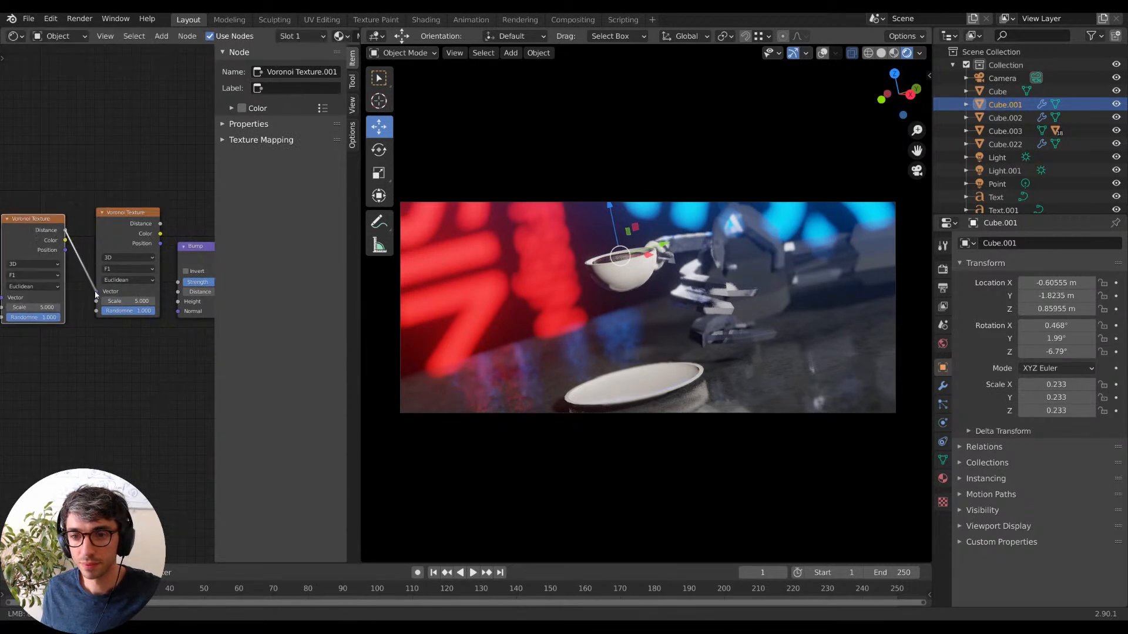
middle_drag(111, 194, 41, 190)
drag(79, 219, 57, 226)
middle_drag(143, 314, 225, 289)
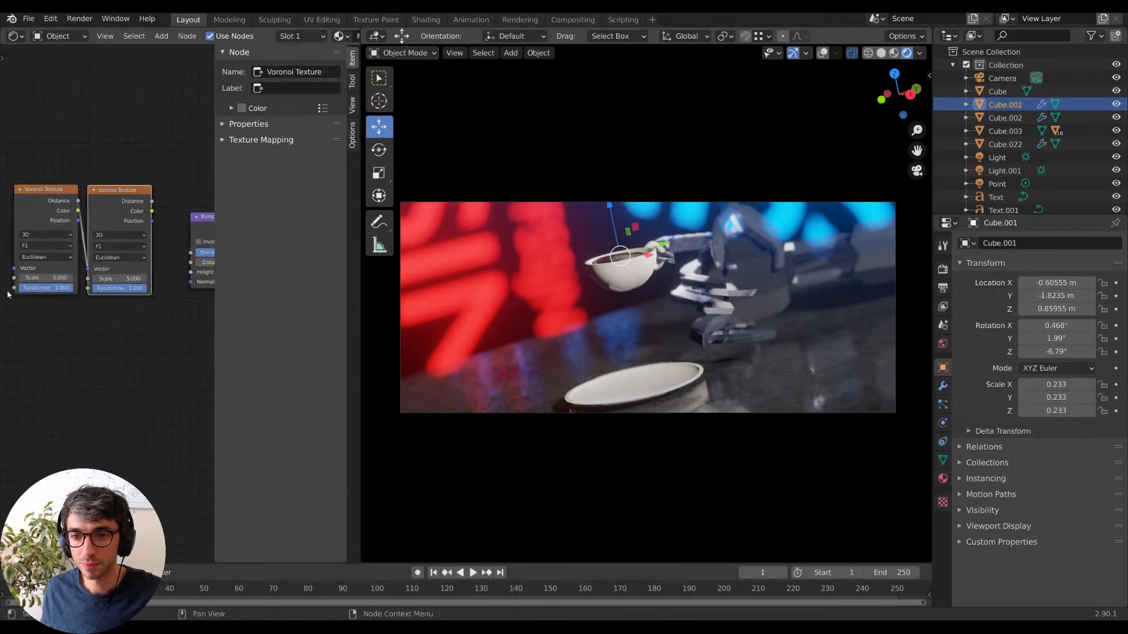
Set the first Voronoi Texture to Minkowski and link the second through the Bump node's Height to the Principled BSDF's Normal.
click(51, 301)
middle_drag(165, 182, 119, 184)
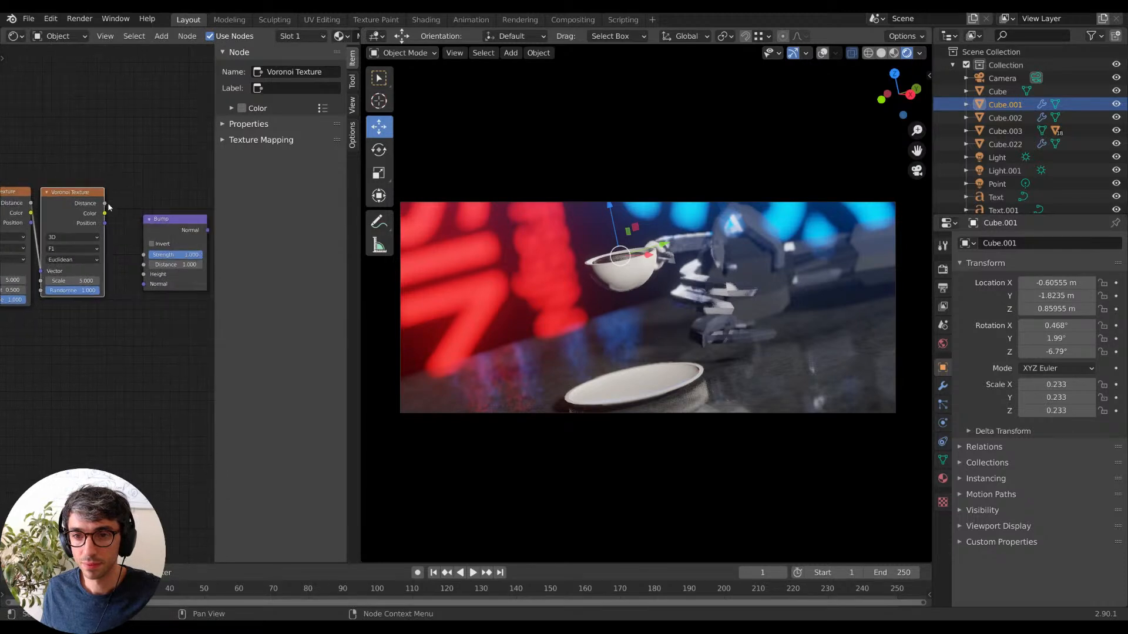
drag(127, 277, 143, 275)
middle_drag(194, 252, 63, 266)
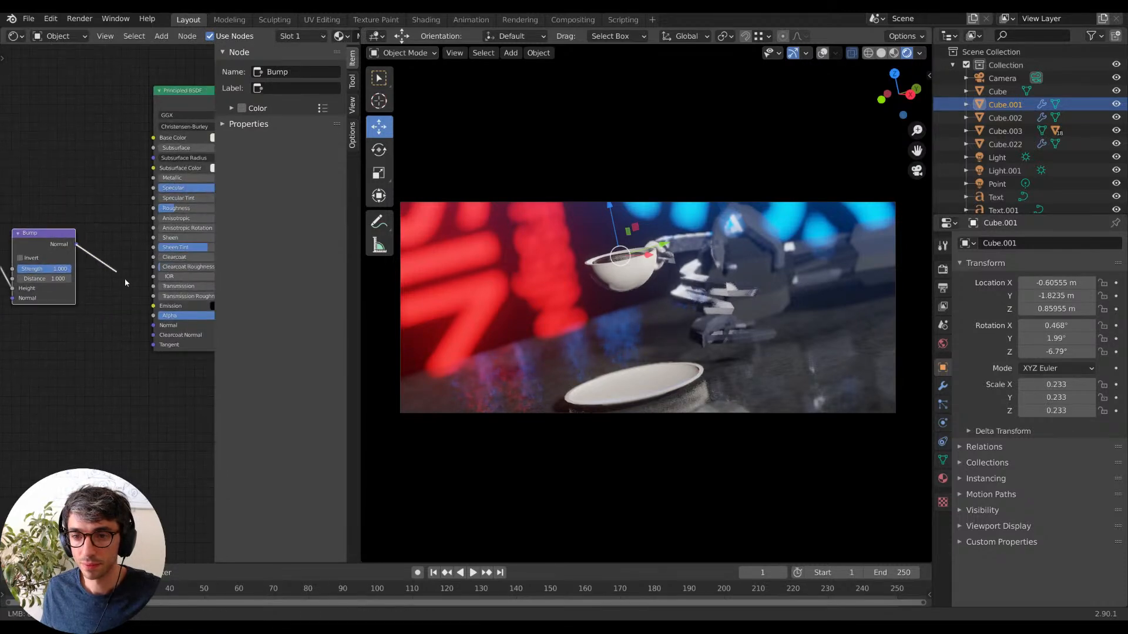
middle_drag(56, 345, 174, 337)
middle_drag(101, 305, 138, 302)
Move both Voronoi Texture nodes back, insert a ColorRamp between them and the Bump node, and bring its black and white stops close together.
click(69, 212)
shift+click(149, 203)
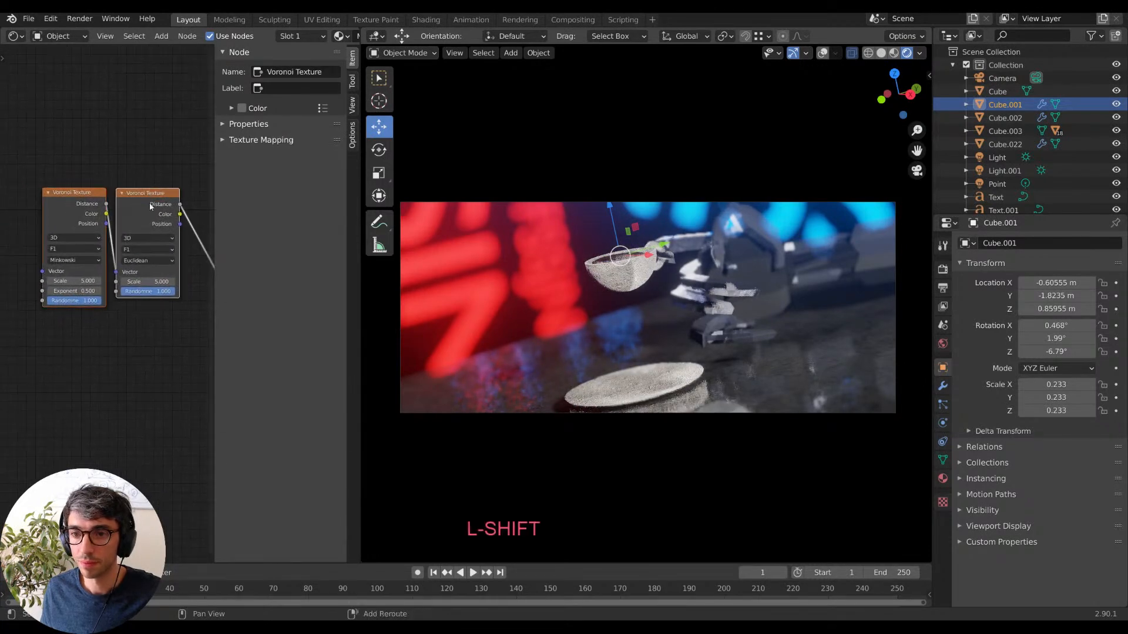
key(g)
click(70, 197)
key(shift+a)
click(133, 151)
text(col)
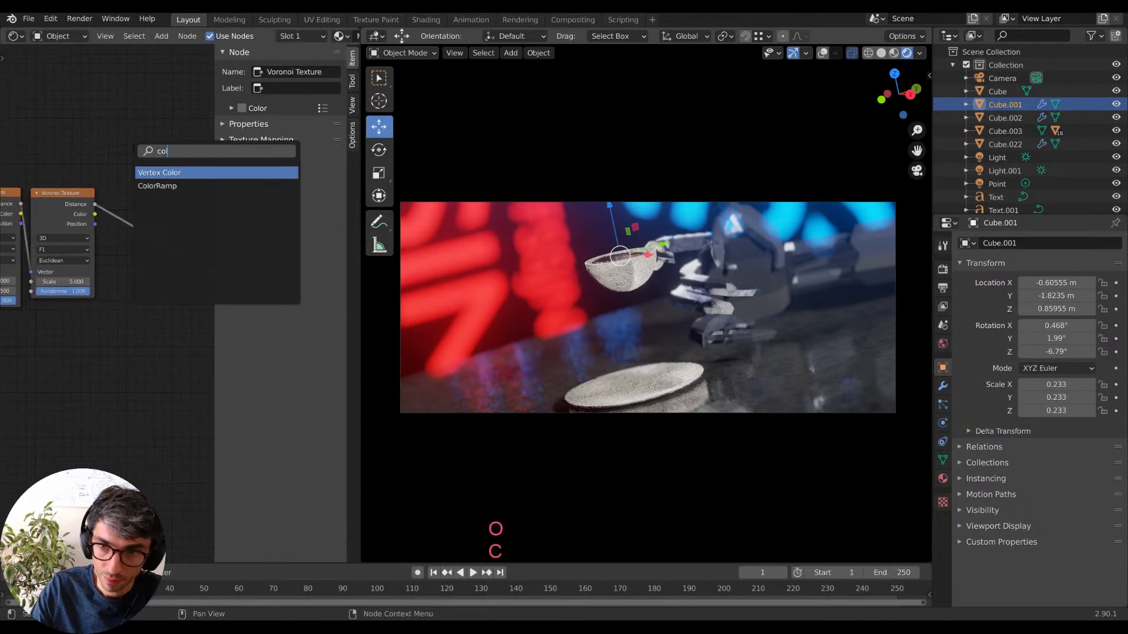
key(Return)
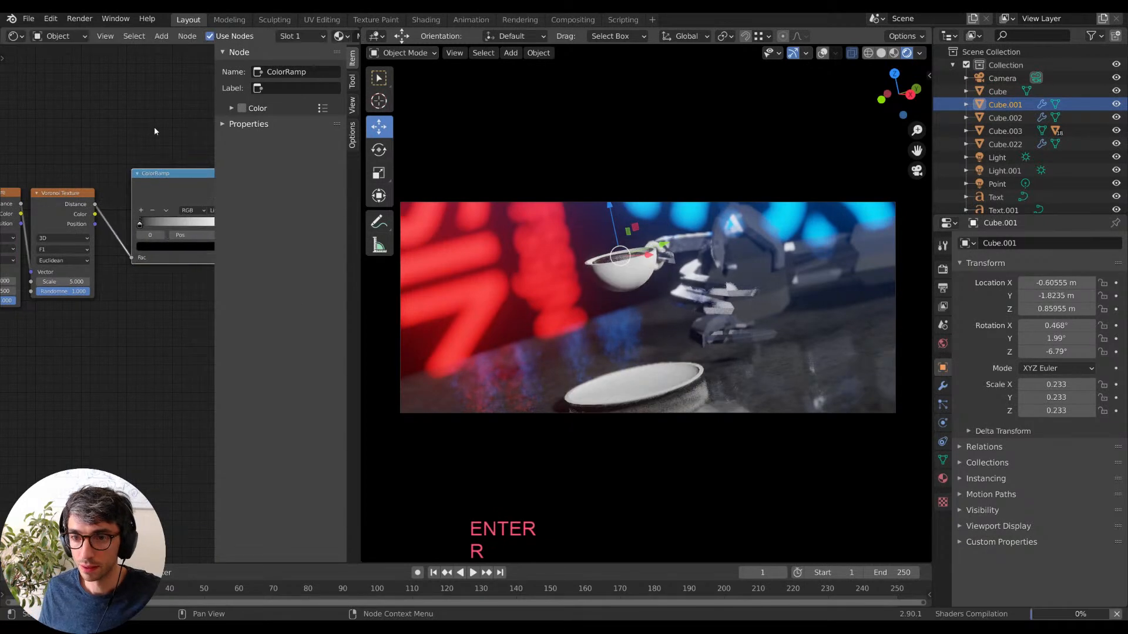
click(93, 125)
drag(76, 214, 109, 215)
Set the scale of the first Voronoi Texture, the Minkowski one, to 0.100.
middle_drag(54, 126, 199, 85)
middle_drag(132, 170, 188, 160)
middle_drag(141, 297, 82, 330)
scroll(96, 279, up, 3)
drag(58, 251, 35, 251)
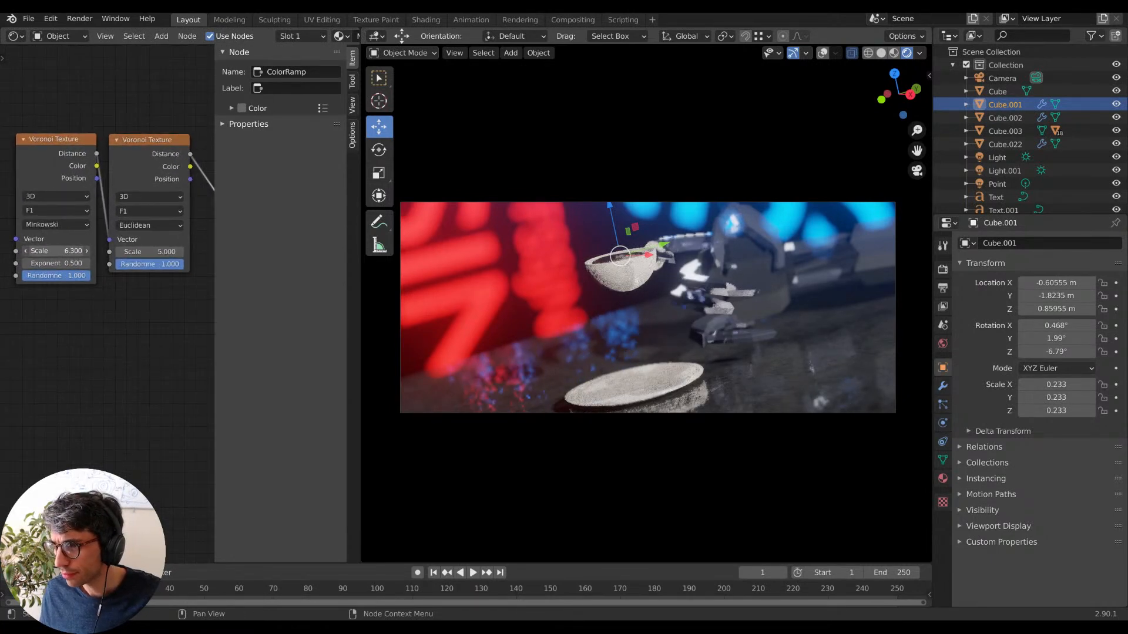
drag(56, 250, 47, 251)
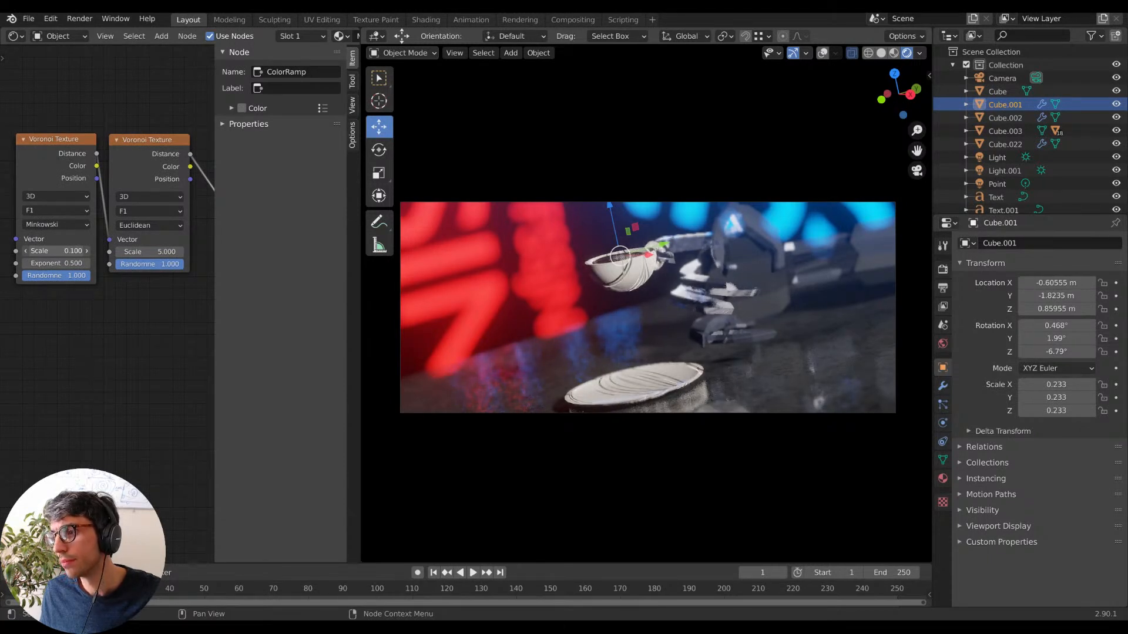
Set the strength of the cup material's Bump node to 0.317.
middle_drag(146, 341, 77, 352)
middle_drag(171, 315, 16, 316)
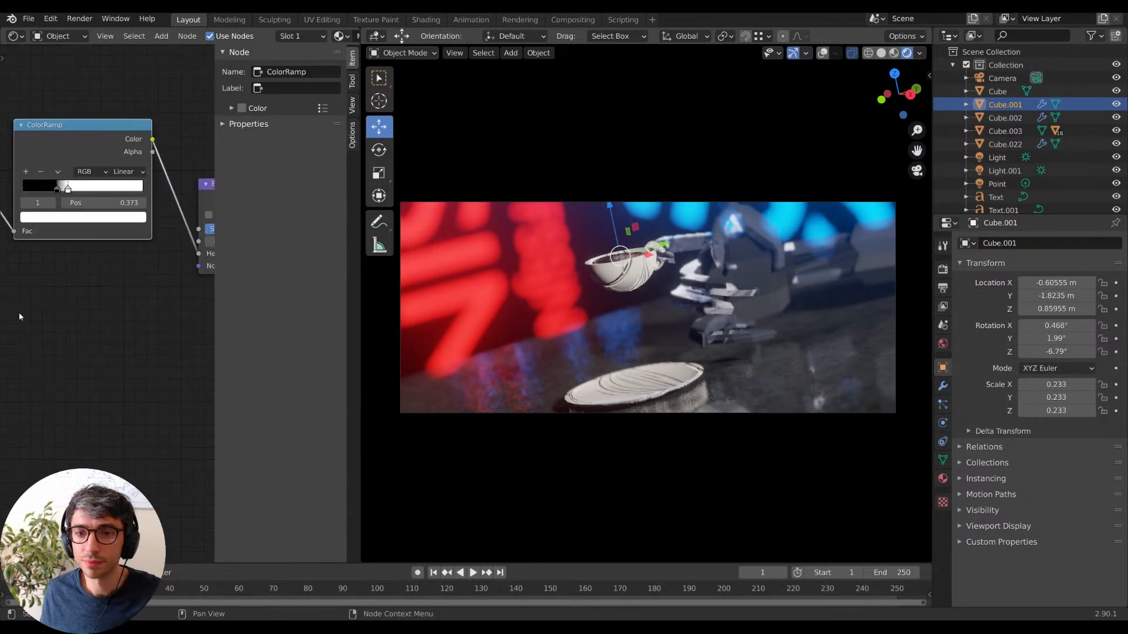
middle_drag(188, 274, 73, 266)
mouse_move(141, 222)
mouse_down()
mouse_move(118, 222)
mouse_move(128, 221)
mouse_up()
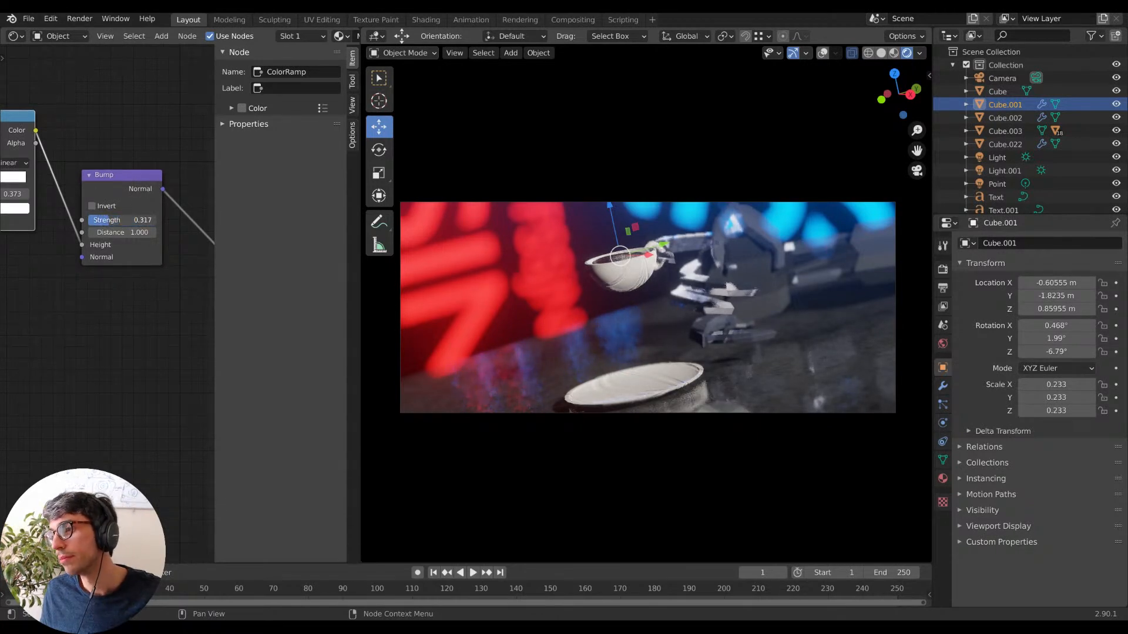
Duplicate the ColorRamp above the original, fed by the second Voronoi's Distance, and turn the copy's white stop red.
middle_drag(104, 308, 180, 355)
scroll(176, 167, down, 7)
middle_drag(172, 171, 198, 136)
key(shift+d)
click(90, 107)
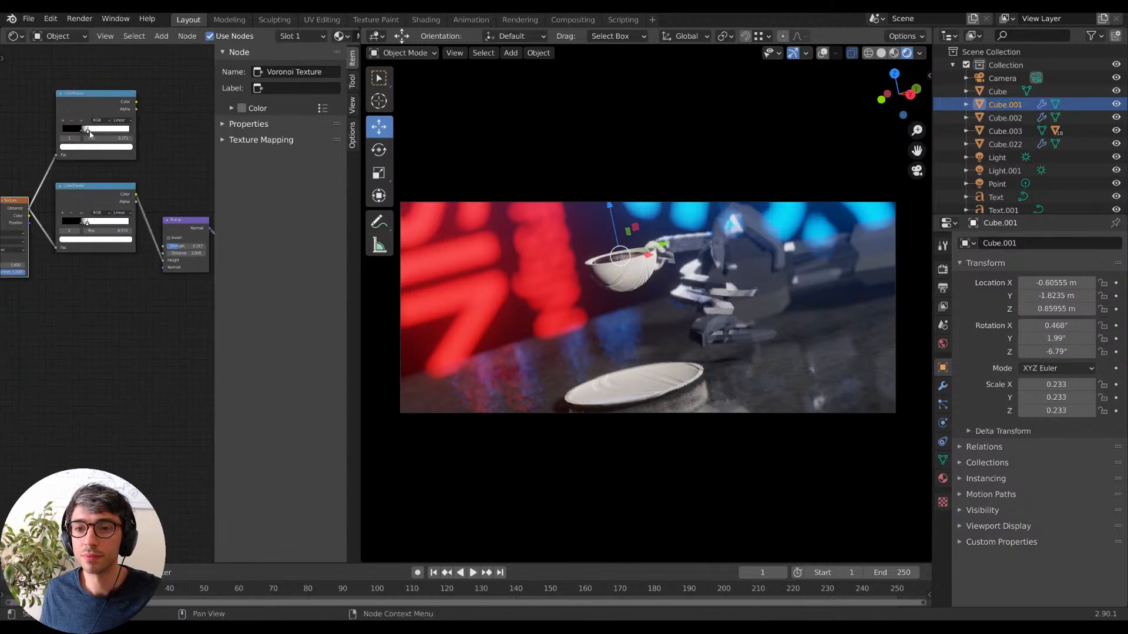
click(96, 146)
drag(99, 121, 141, 121)
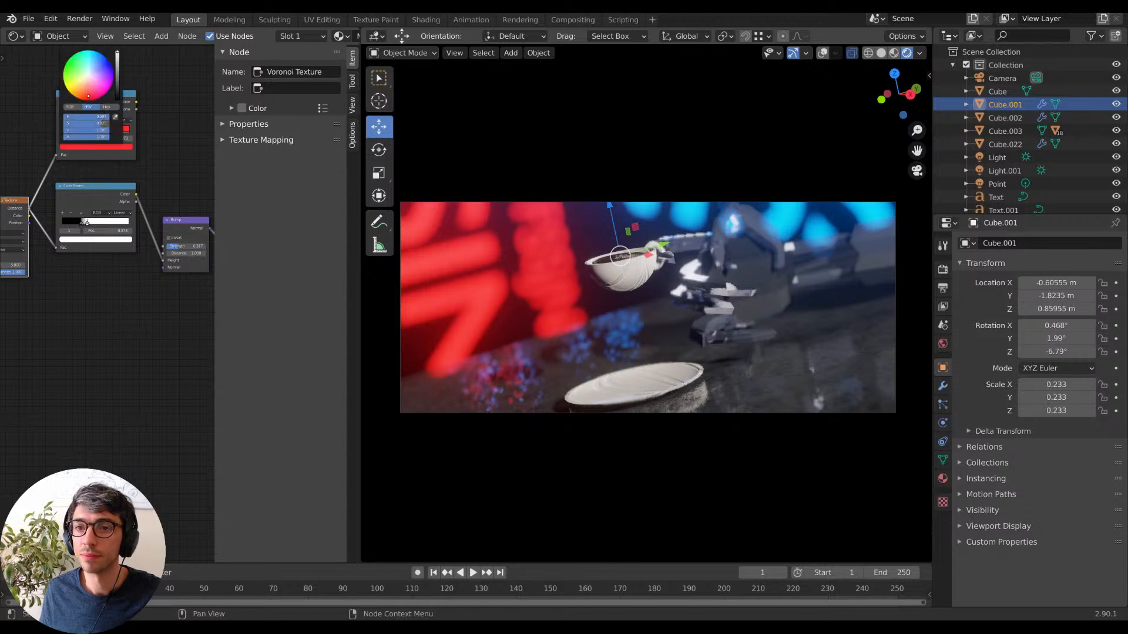
Link the red ColorRamp's Color to the Principled BSDF's Base Color and shift its red stop slightly toward the light end.
middle_drag(189, 107, 40, 125)
drag(153, 180, 33, 124)
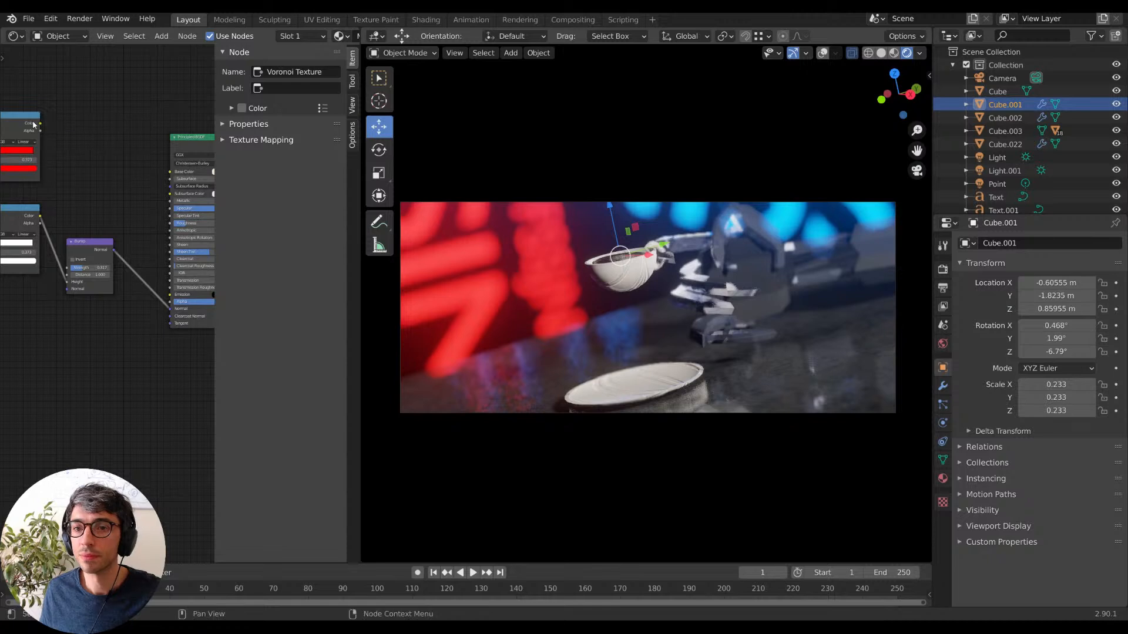
middle_drag(77, 167, 182, 160)
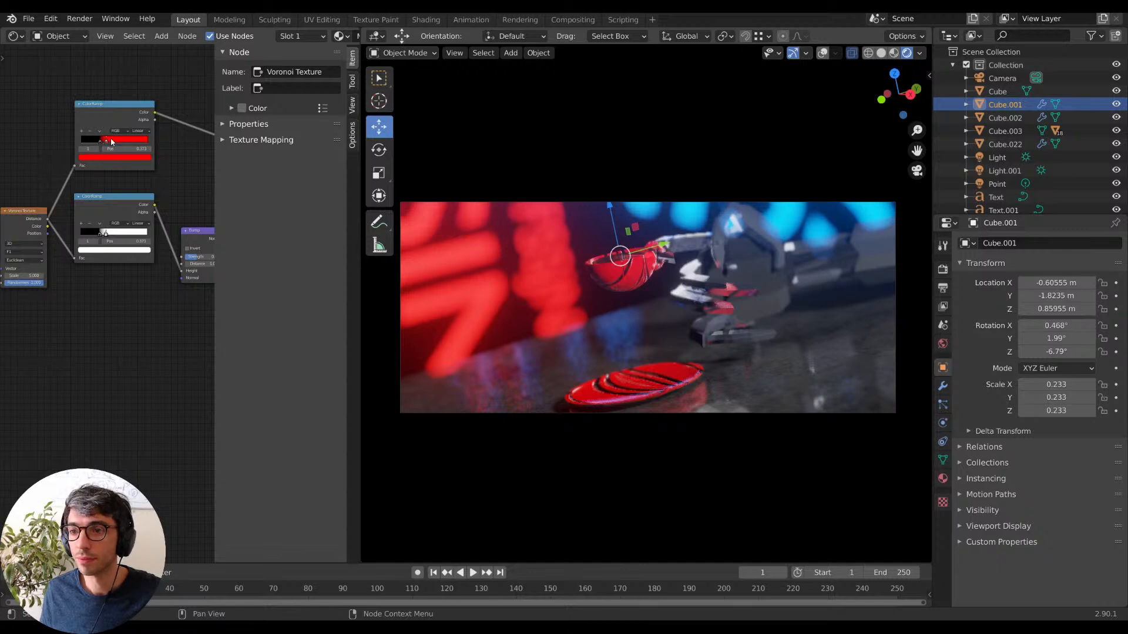
drag(110, 142, 117, 141)
shift+scroll(89, 275, down, 5)
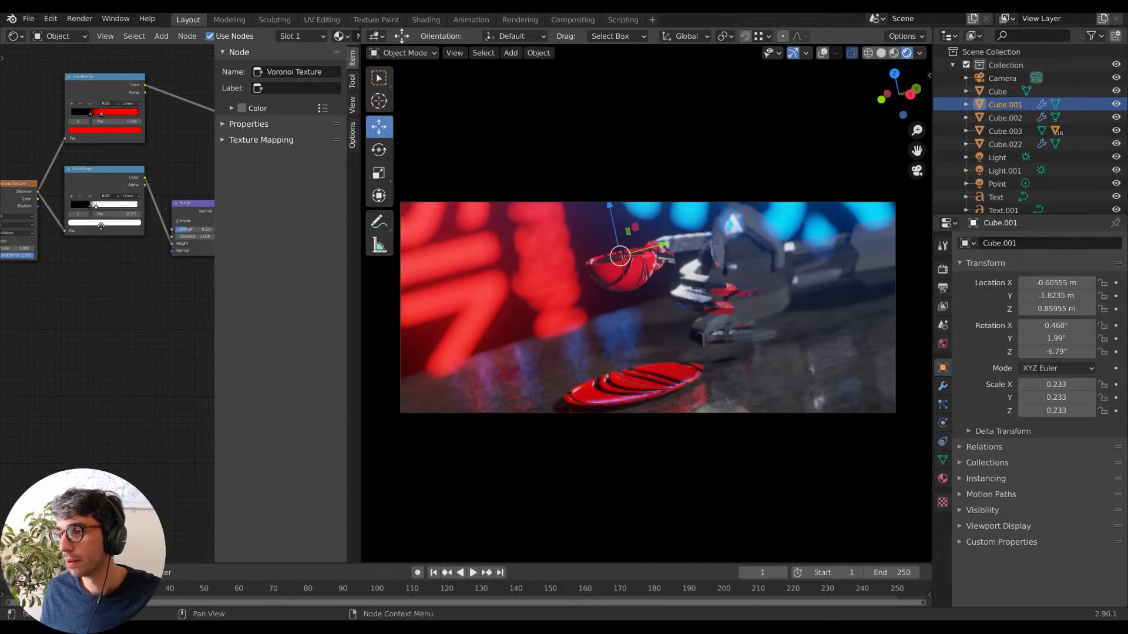
middle_drag(92, 276, 96, 266)
middle_drag(141, 236, 101, 282)
middle_drag(139, 327, 160, 299)
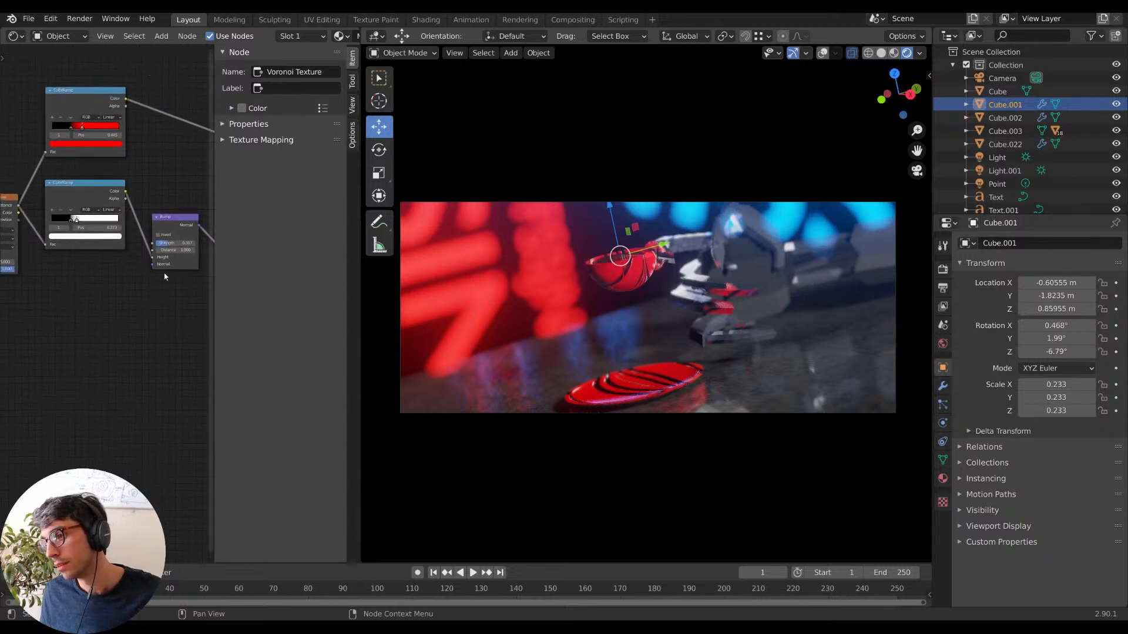
middle_drag(141, 339, 152, 335)
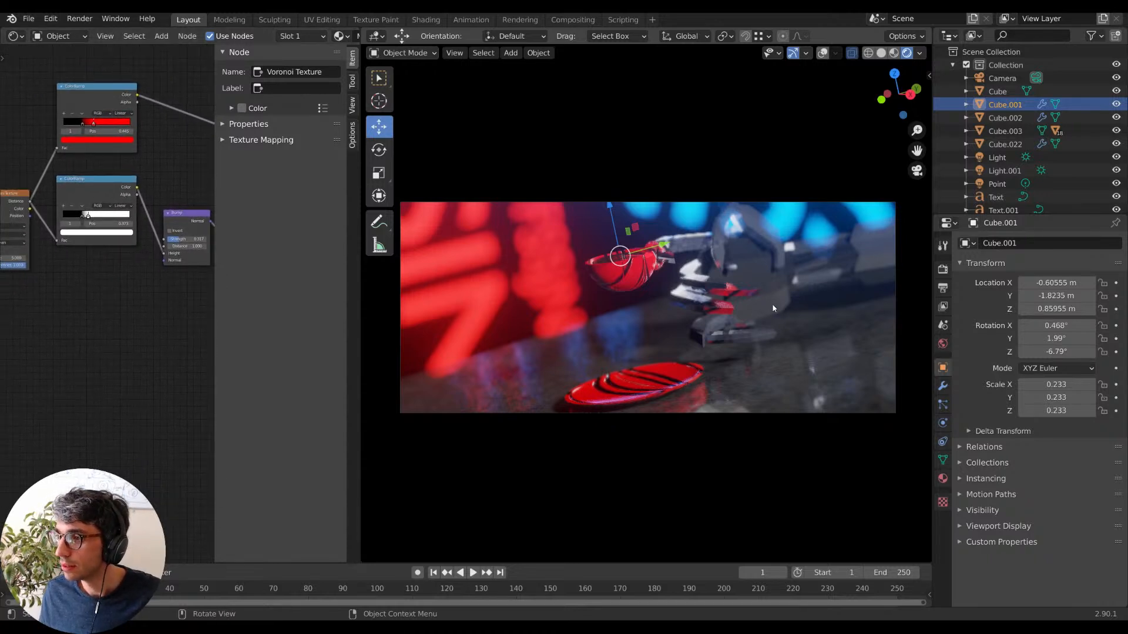
click(784, 300)
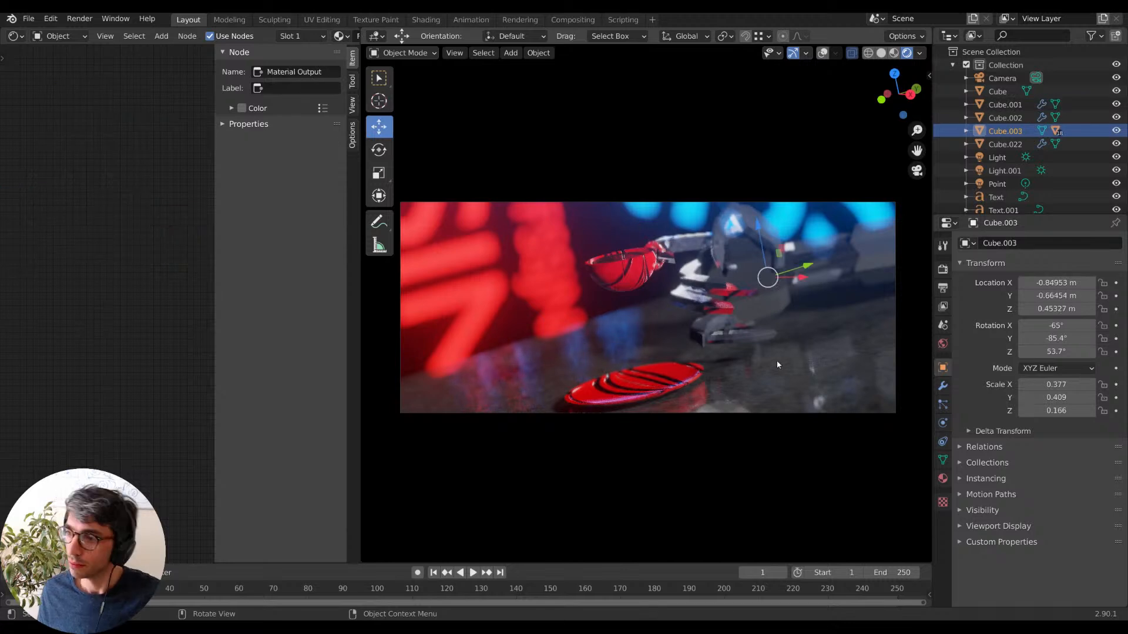
key(Home)
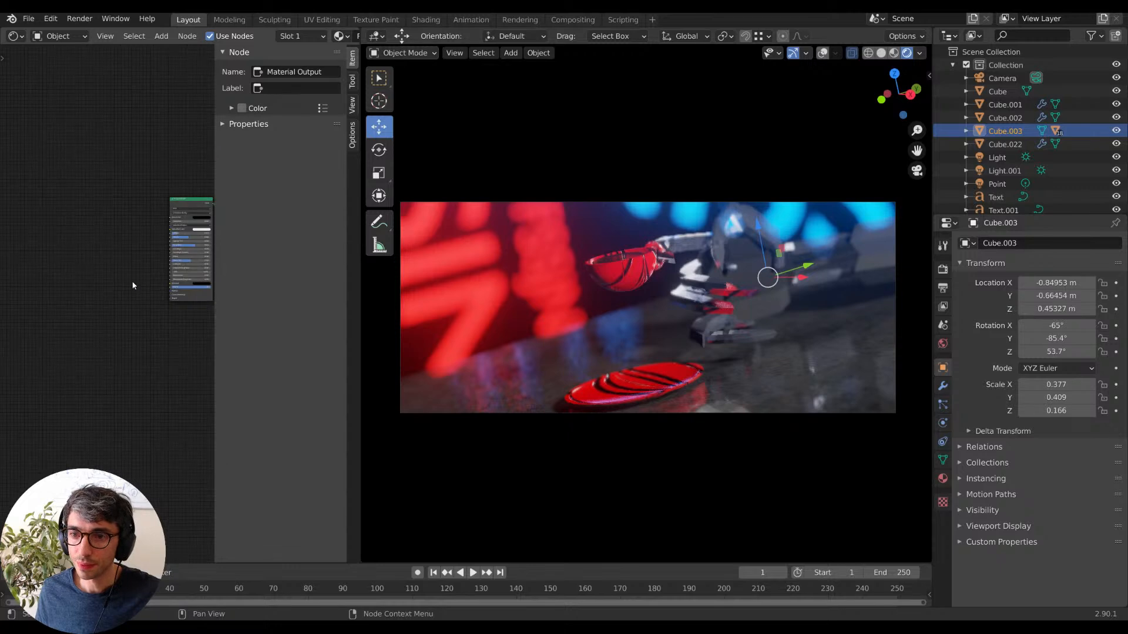
middle_drag(54, 378, 147, 355)
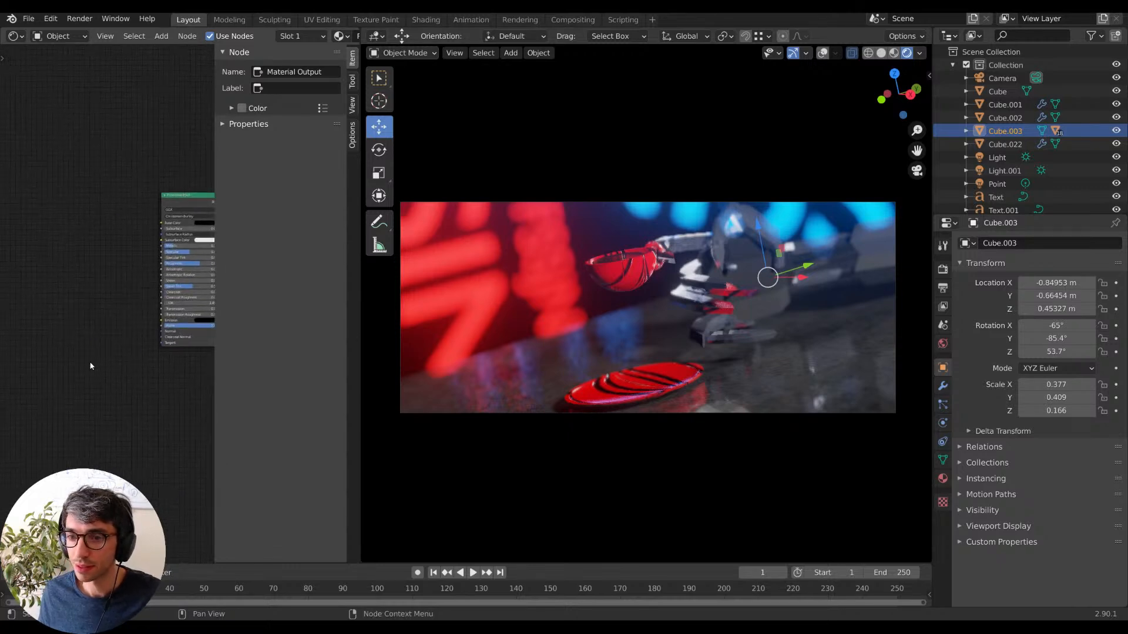
Copy both Voronoi Texture nodes, the black-and-white ColorRamp and the Bump node from the cup's material.
click(622, 273)
scroll(88, 162, down, 2)
middle_drag(80, 151, 177, 129)
shift+click(68, 250)
shift+click(103, 252)
shift+click(167, 240)
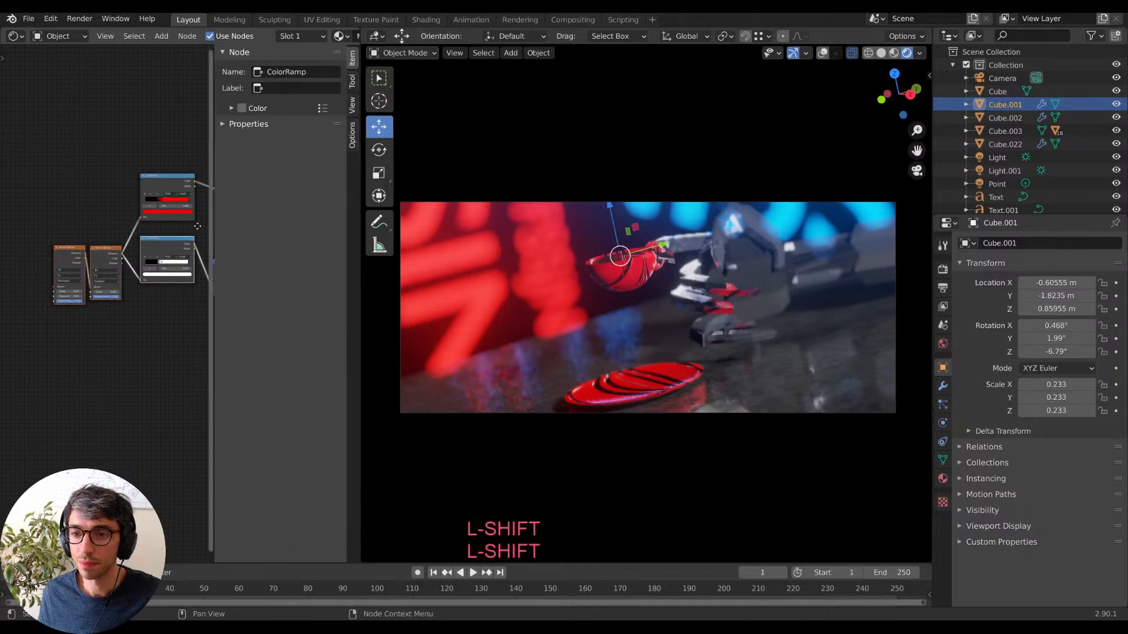
middle_drag(200, 227, 83, 204)
key(ctrl+c)
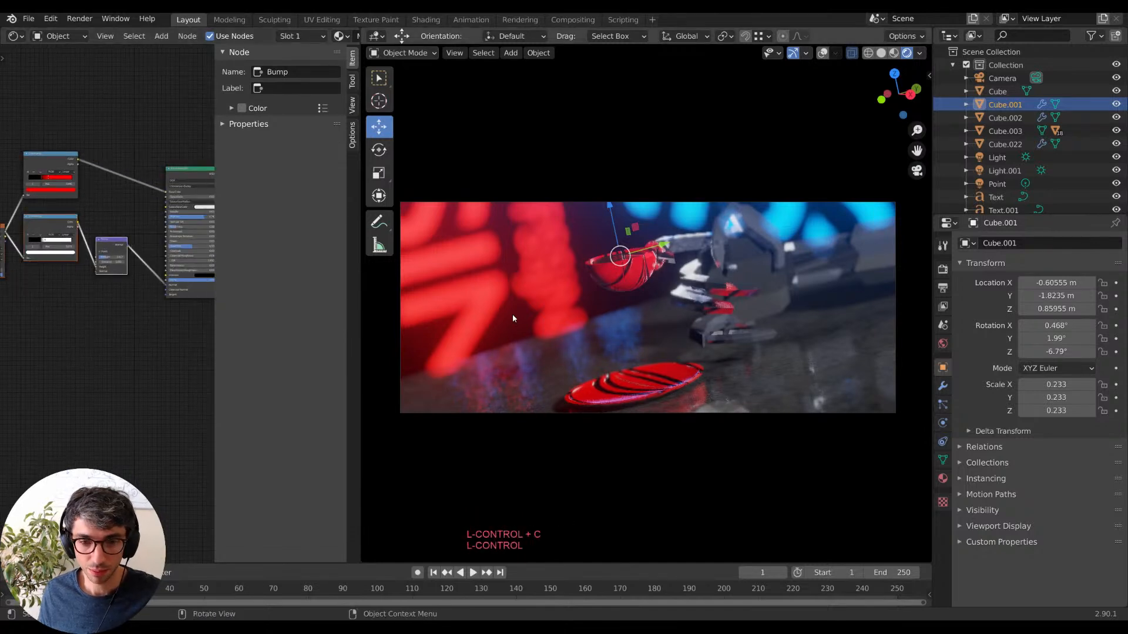
Paste the nodes into the robot finger's material, link Bump to the Principled BSDF's Normal and raise the bump strength to about 0.68.
click(760, 287)
key(ctrl+v)
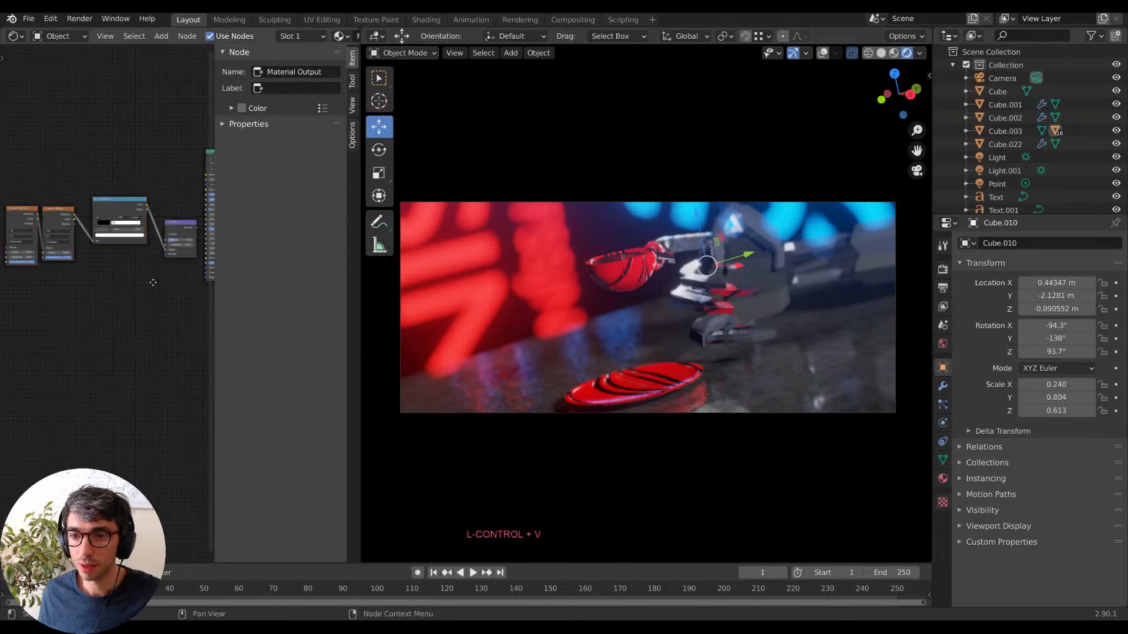
middle_drag(193, 238, 148, 256)
drag(152, 245, 160, 284)
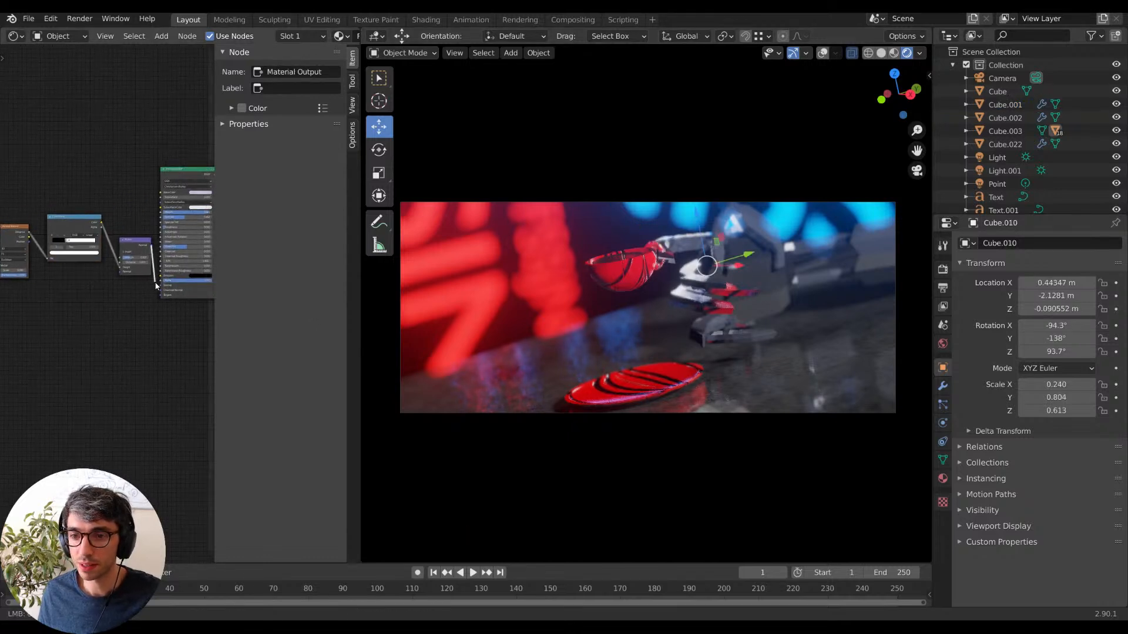
scroll(110, 305, up, 1)
scroll(110, 306, up, 3)
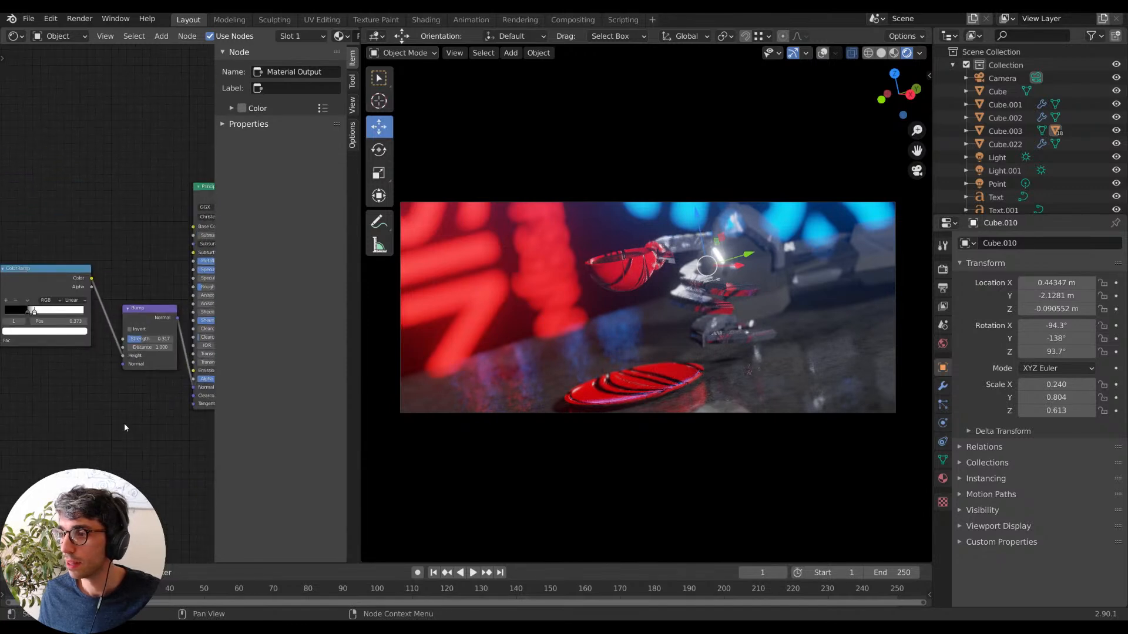
drag(157, 312, 173, 309)
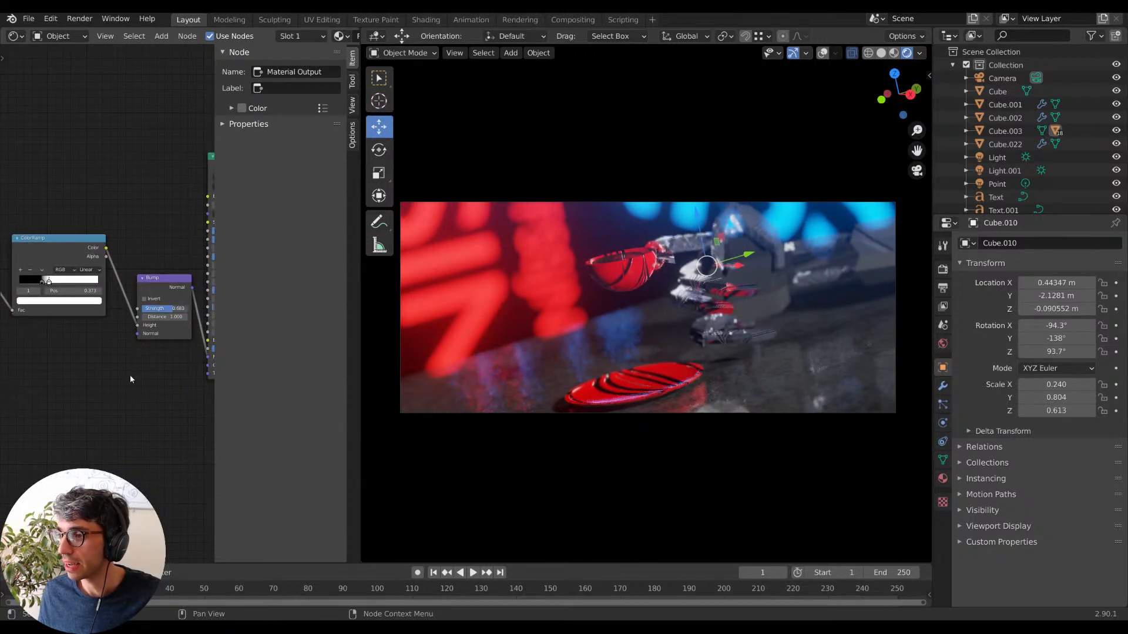
Assign the RoboHand material to the robot hand's palm, Cube.003.
click(780, 308)
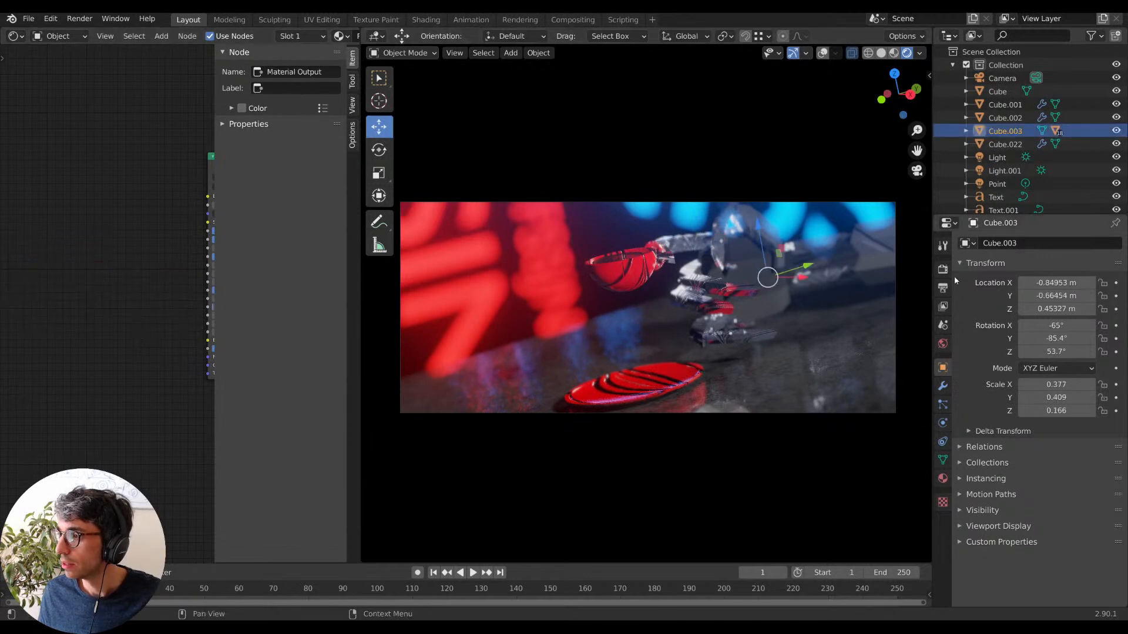
click(943, 479)
click(968, 299)
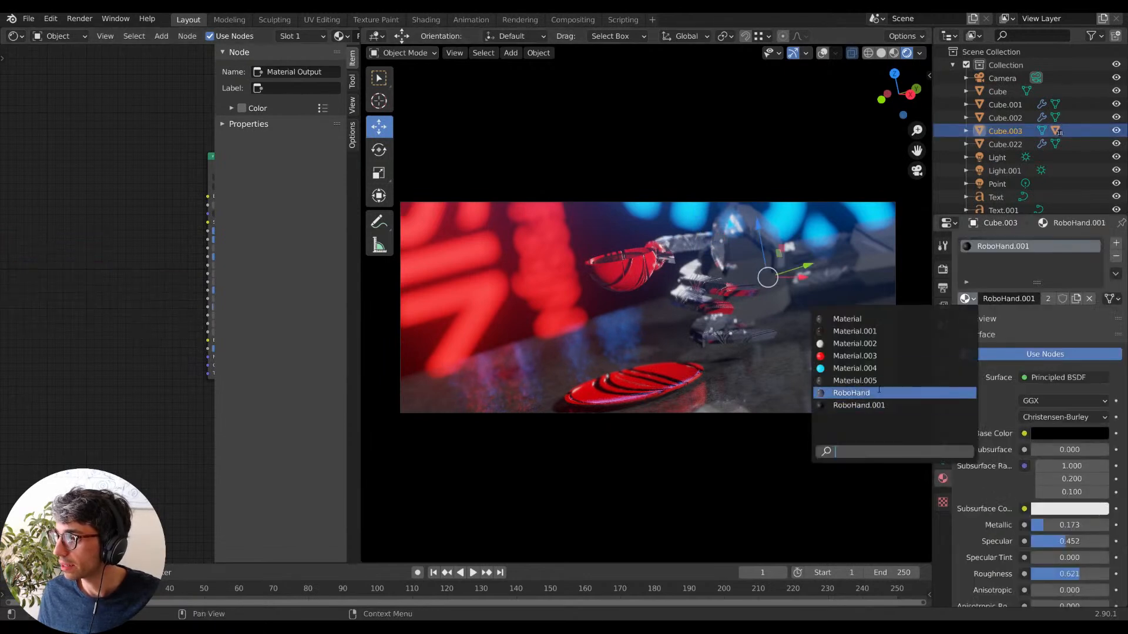
click(942, 392)
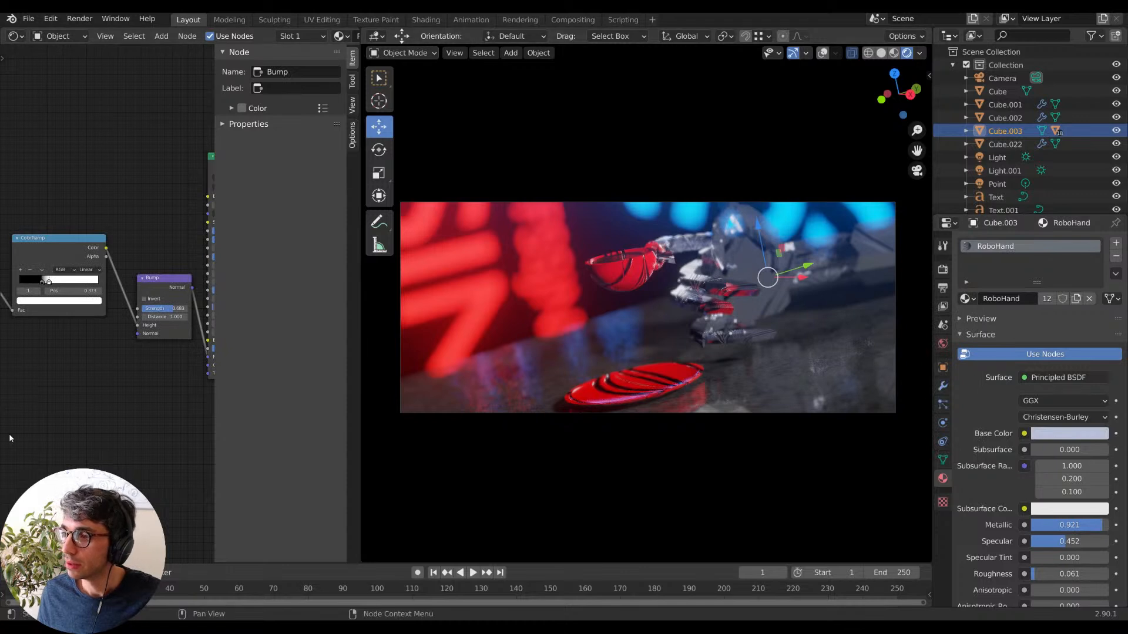
middle_drag(98, 410, 108, 435)
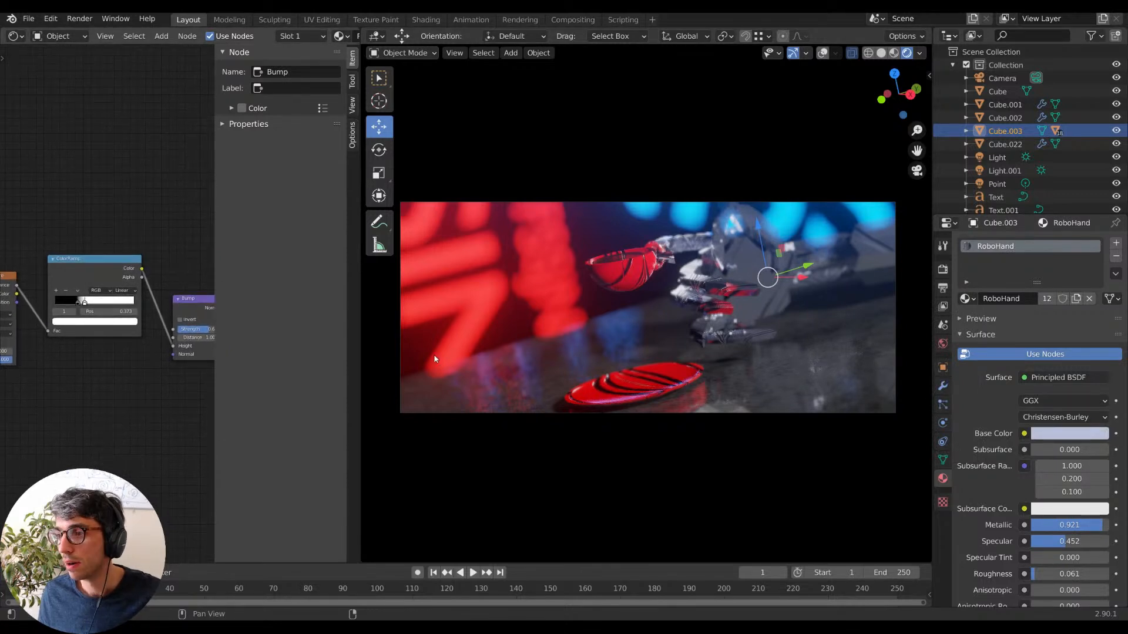
middle_drag(119, 371, 117, 371)
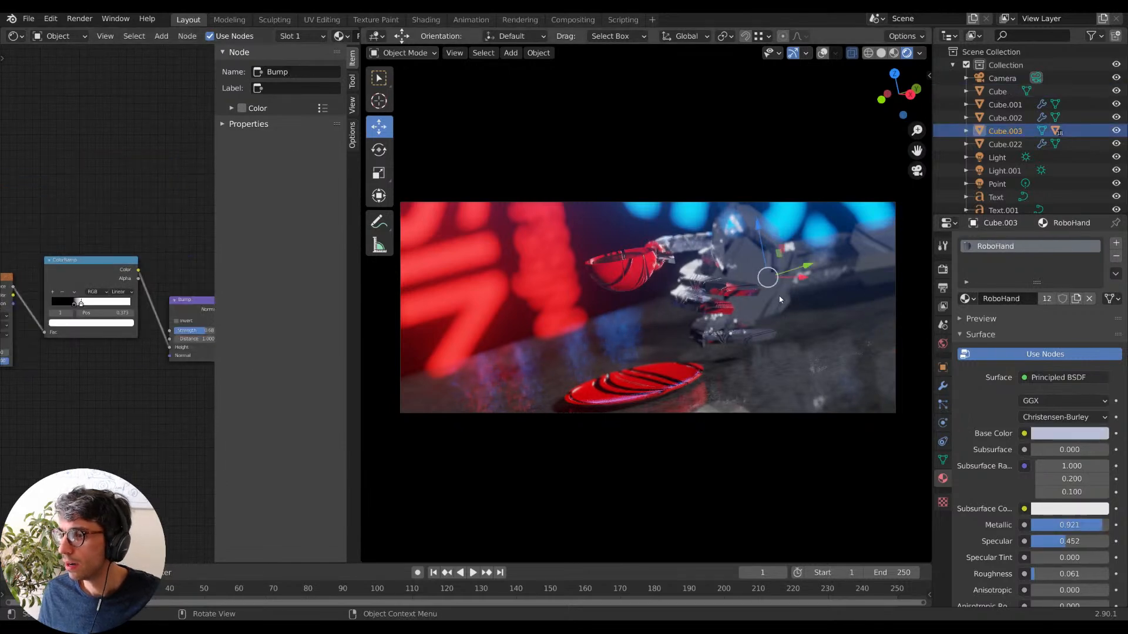
key(r)
key(z)
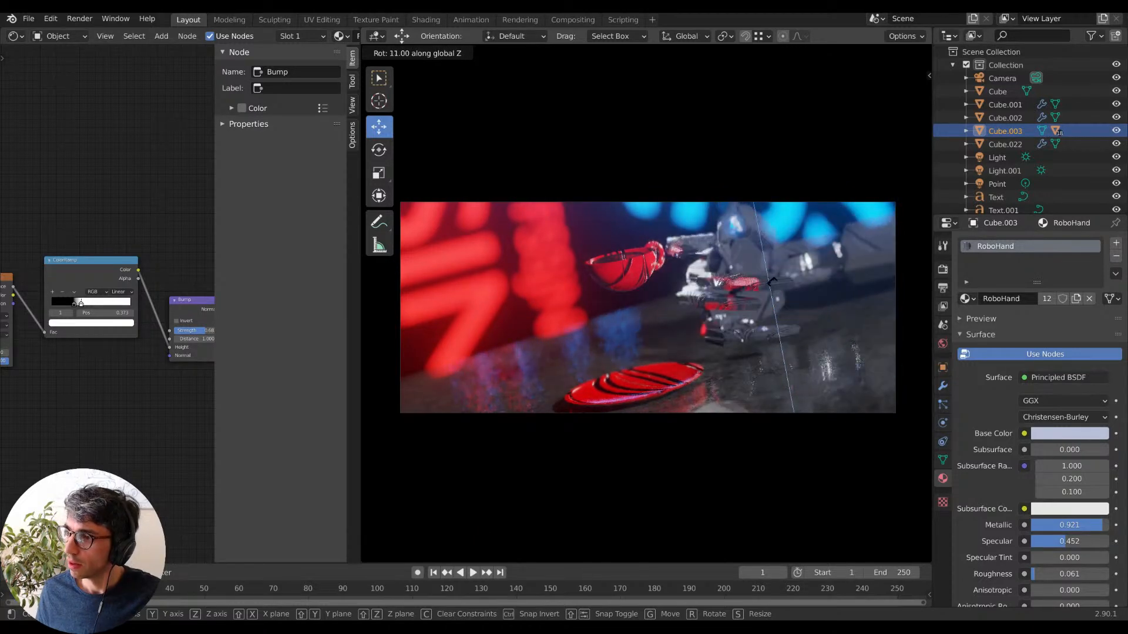
click(788, 287)
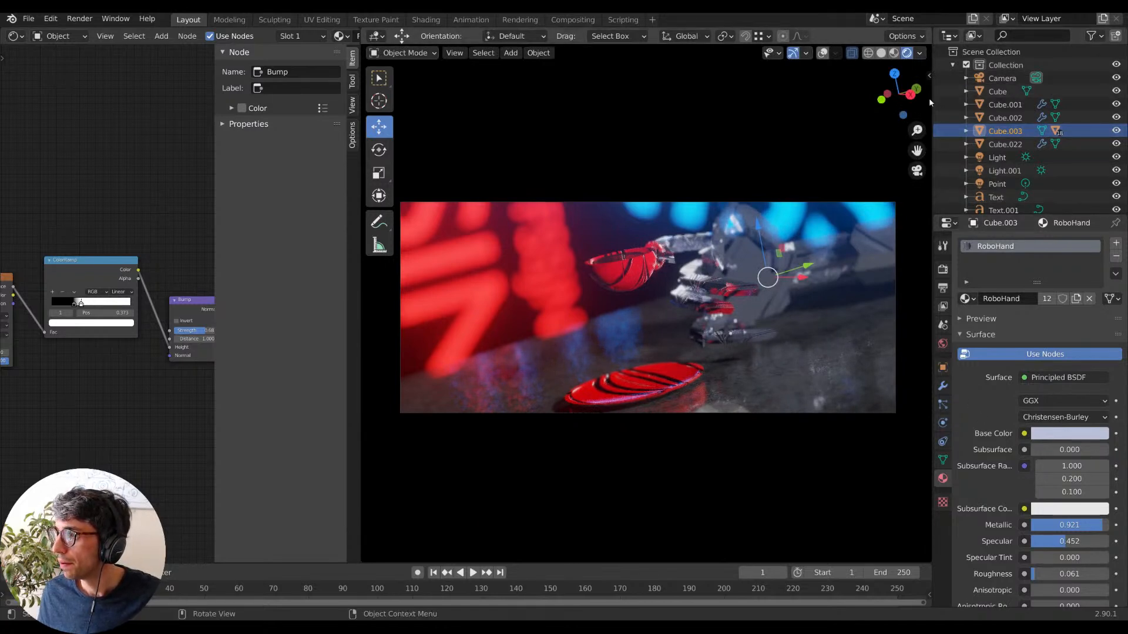
Lock the camera to the view and swing it around the hand and cup, ending at a slightly adjusted version of the original framing.
click(930, 75)
click(841, 236)
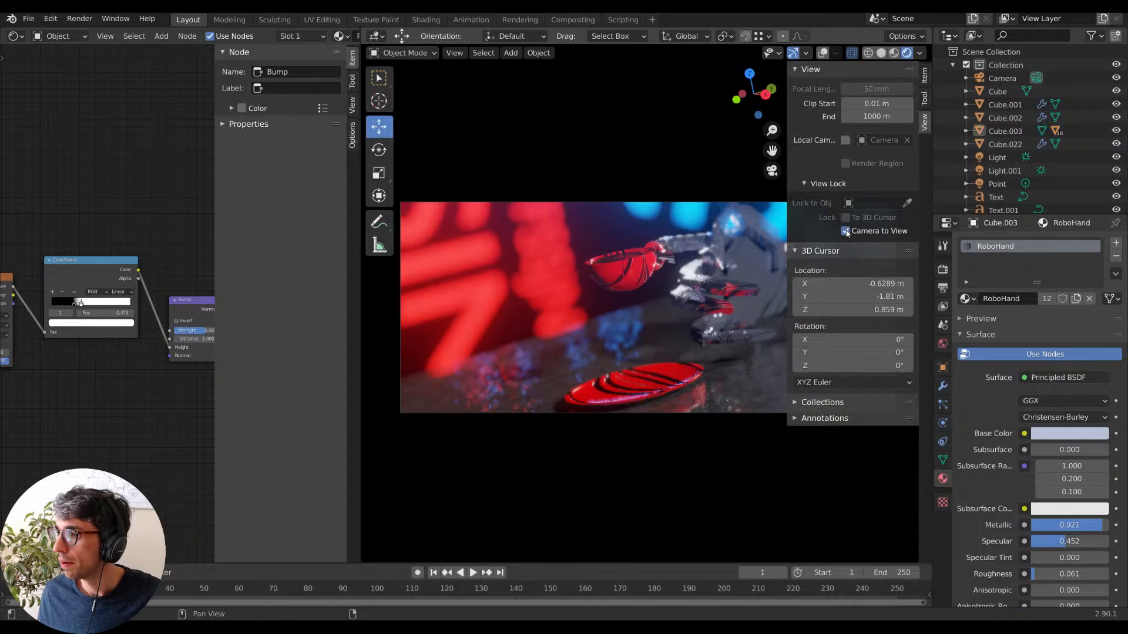
drag(809, 192, 925, 194)
middle_drag(636, 354, 816, 354)
middle_drag(736, 337, 735, 335)
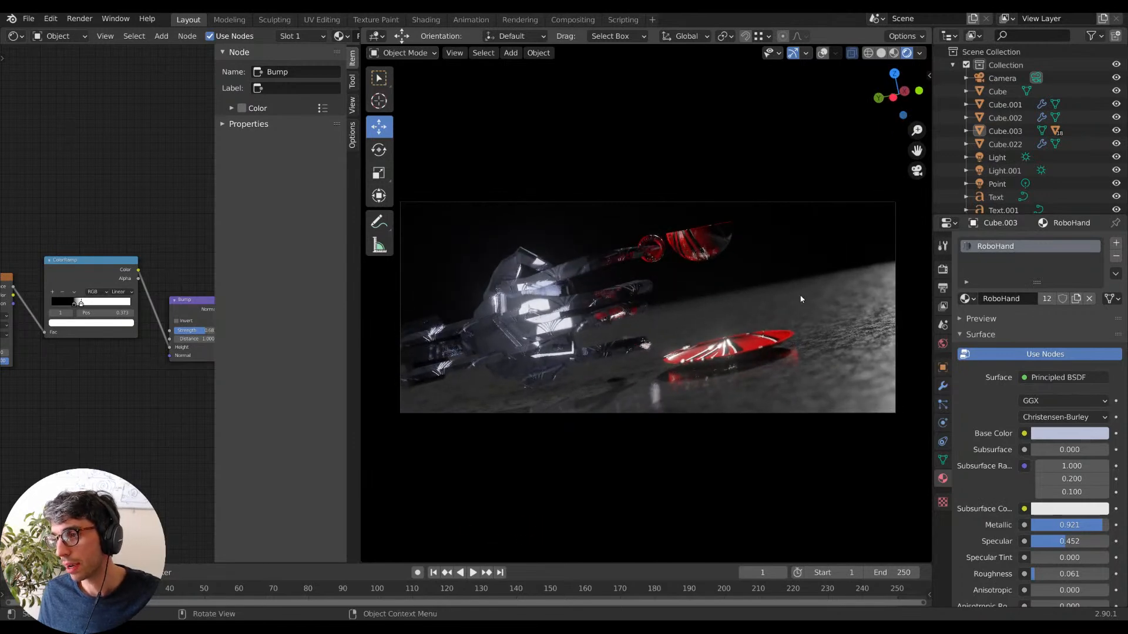
middle_drag(792, 298, 695, 316)
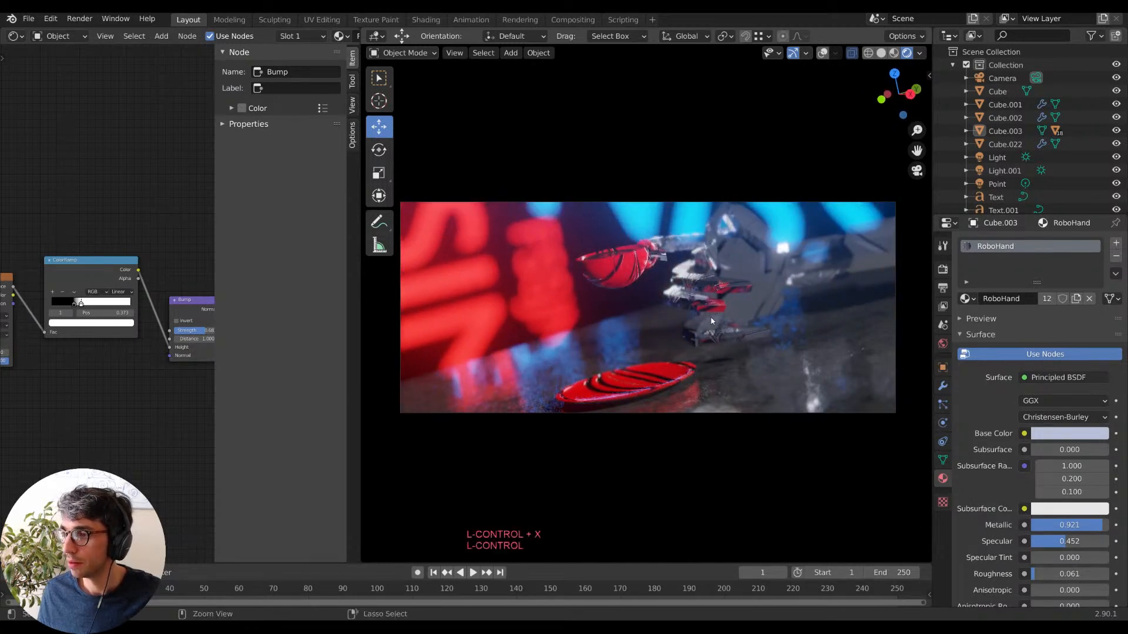
Undo the latest material changes on the robot hand and redo them.
key(ctrl+z)
key(ctrl+z)
key(ctrl+z)
key(ctrl+z)
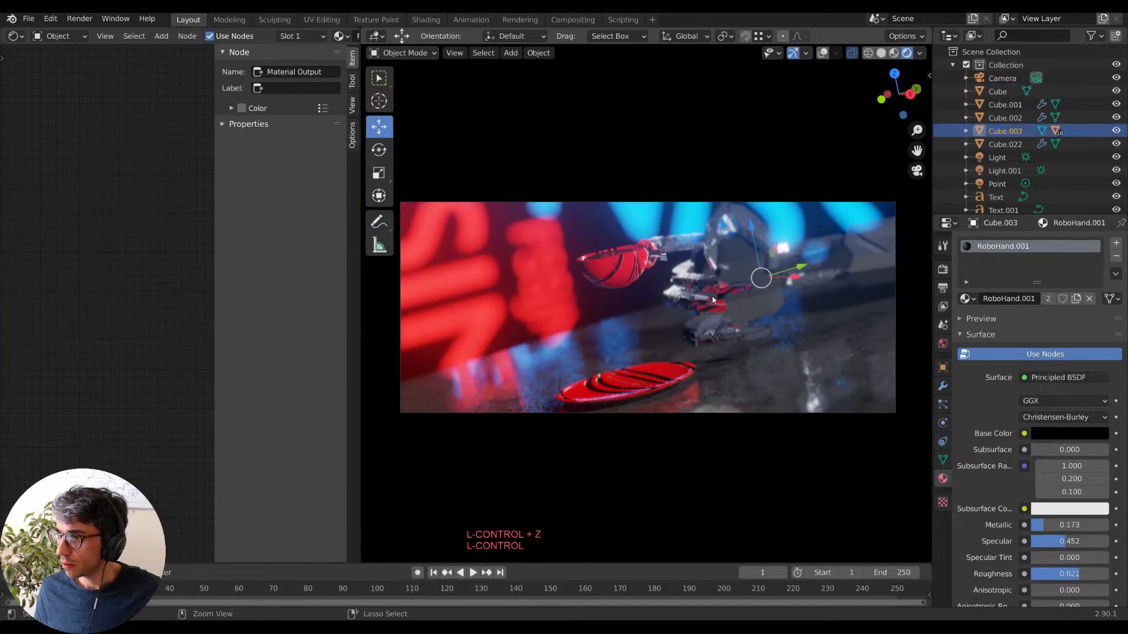
key(ctrl+z)
key(ctrl+shift+z)
key(ctrl+shift+z)
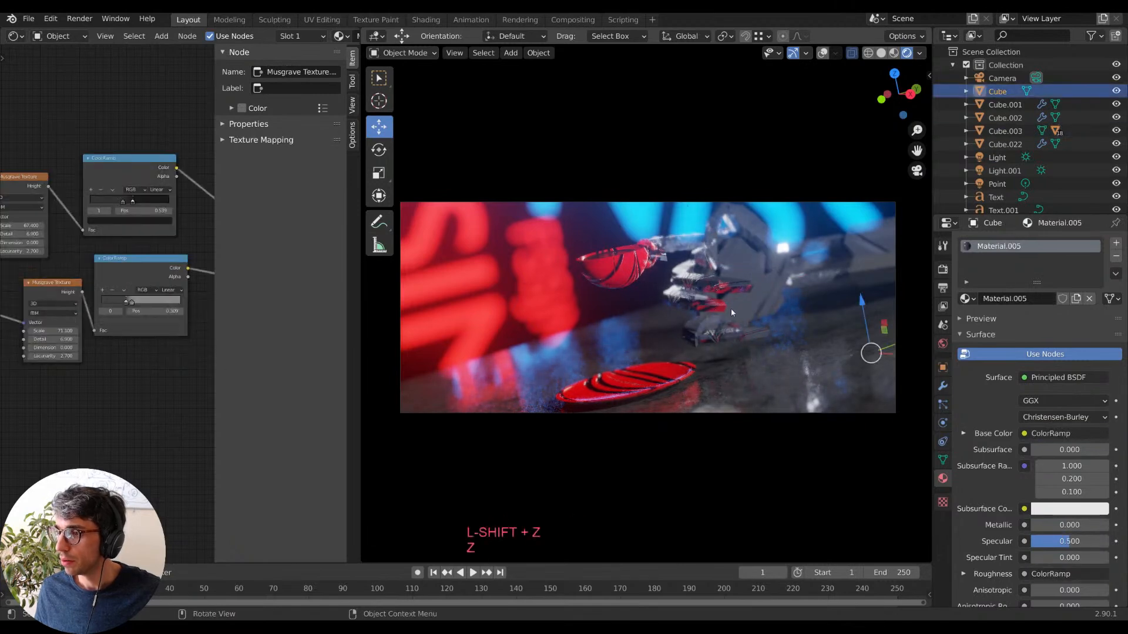
Swing the locked camera slightly around the hand and cup, and select the hand's palm, Cube.003.
middle_drag(739, 324, 688, 322)
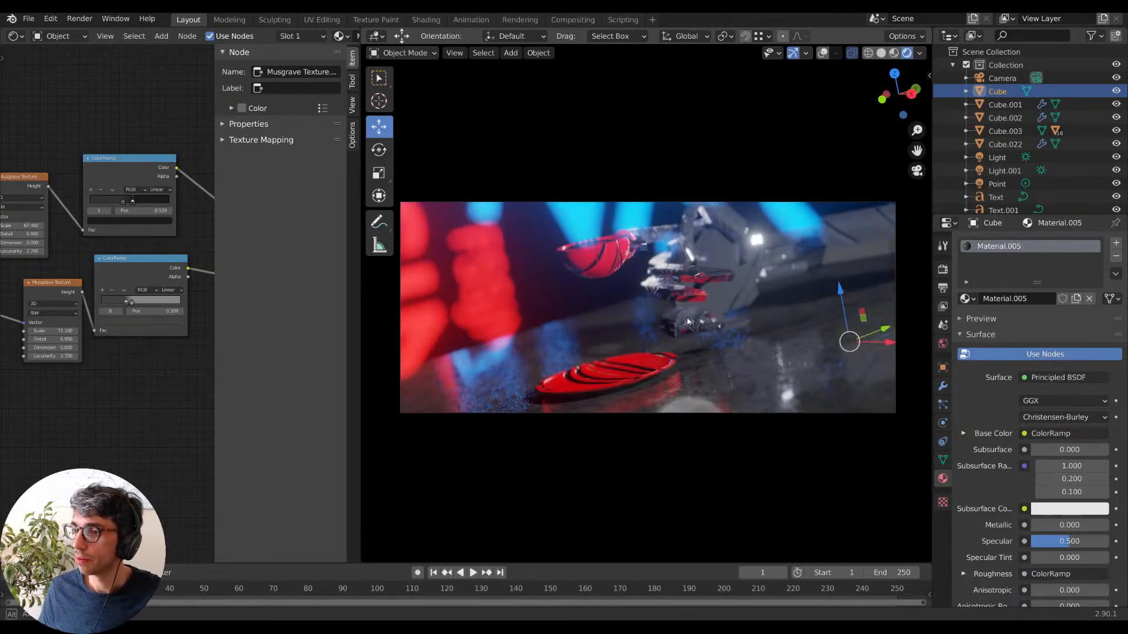
click(732, 290)
click(879, 237)
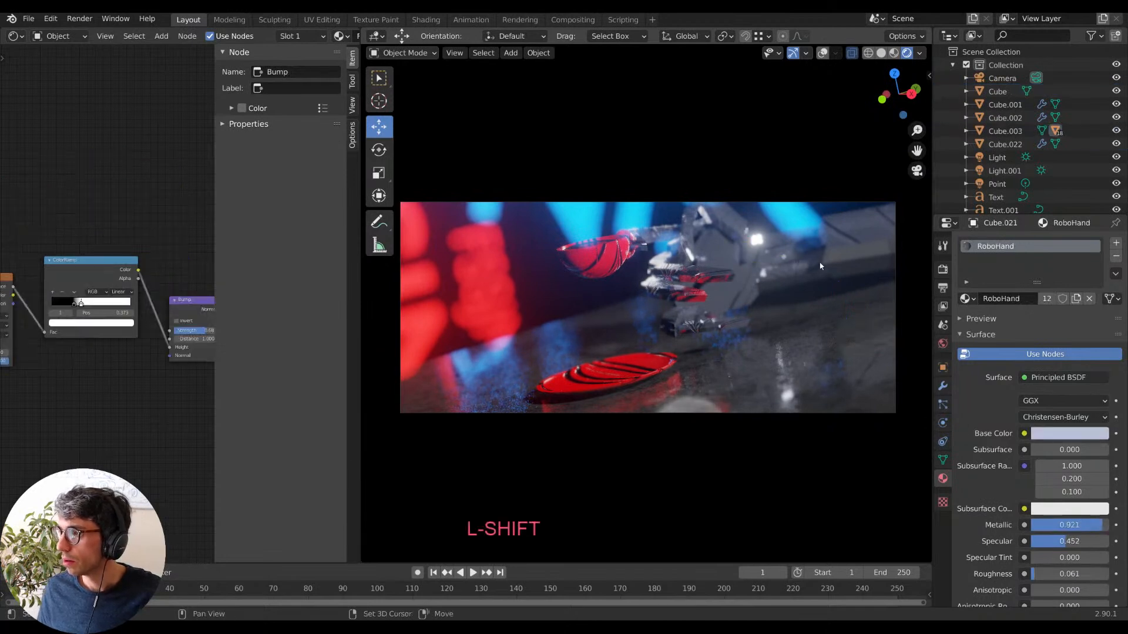
shift+scroll(1050, 149, down, 2)
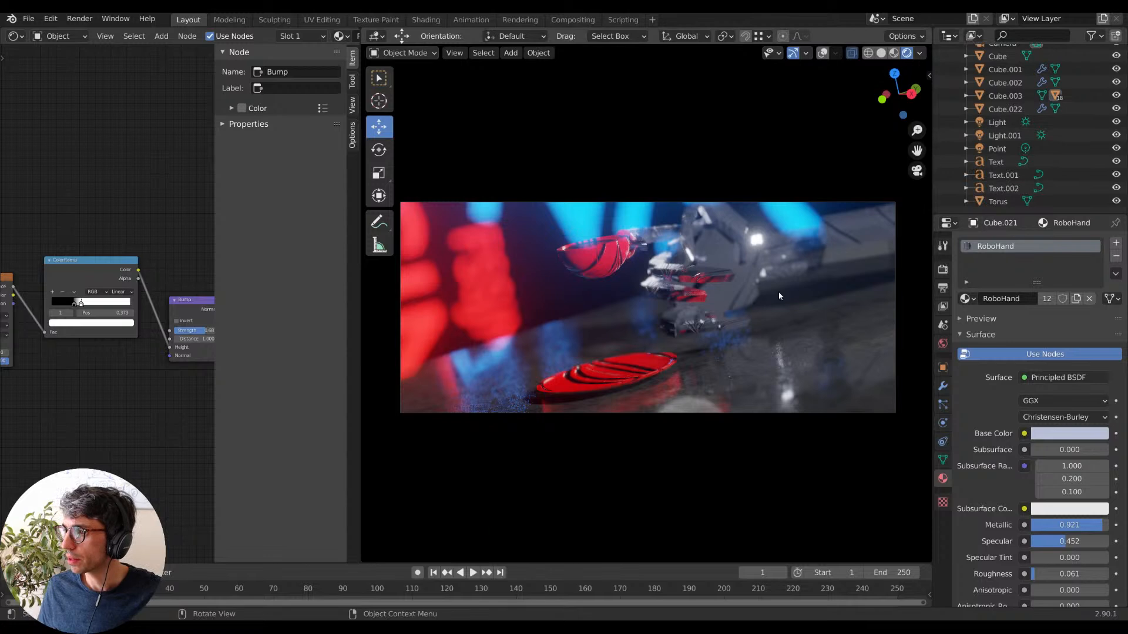
drag(742, 287, 741, 279)
key(Escape)
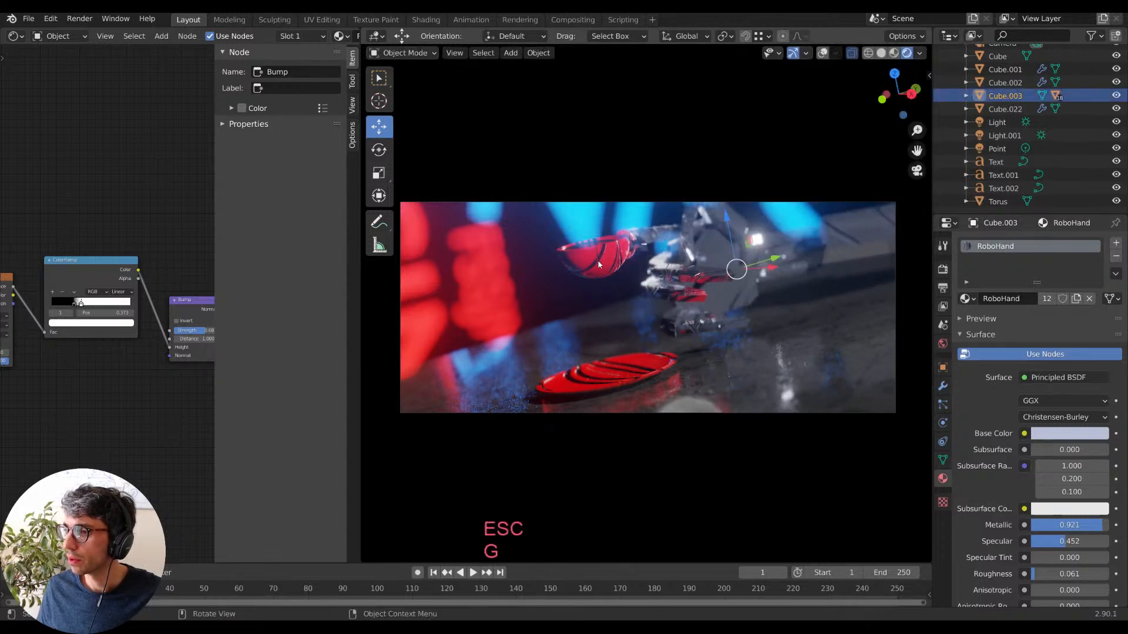
Try to parent the cup, its handle ring and the tea to the robot hand's palm, and test by moving the palm.
click(628, 259)
shift+click(622, 255)
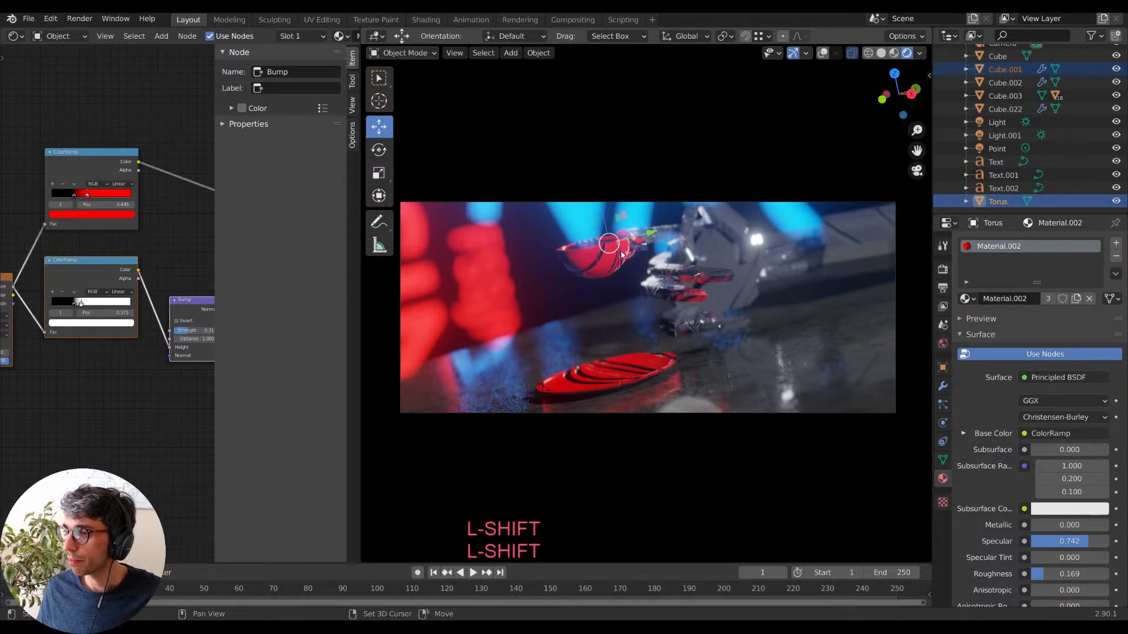
shift+click(590, 246)
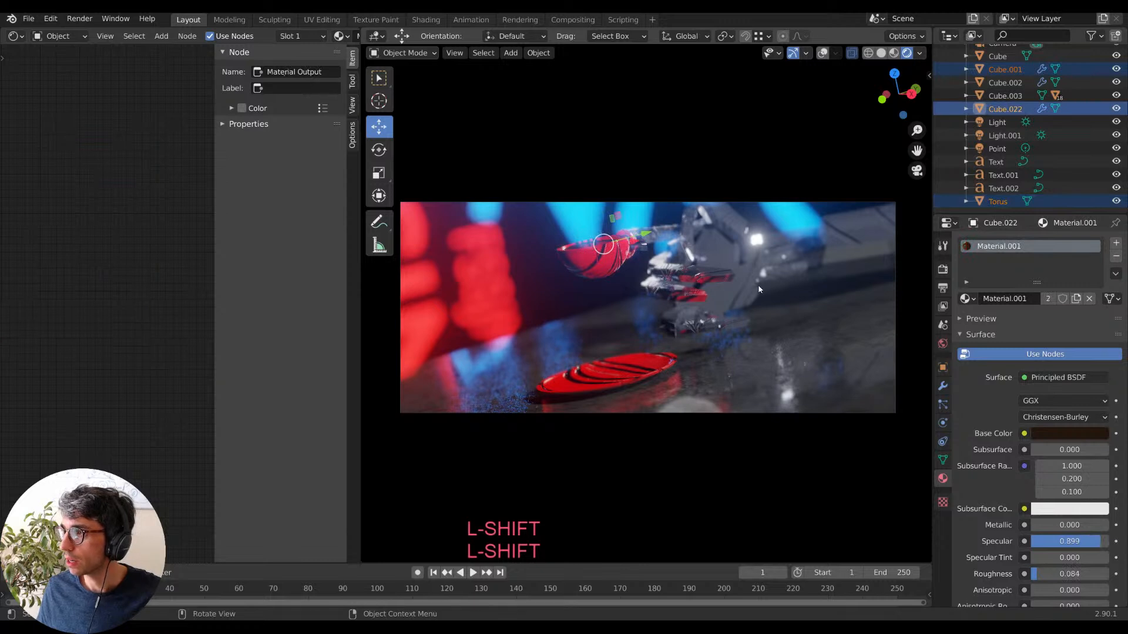
shift+click(742, 293)
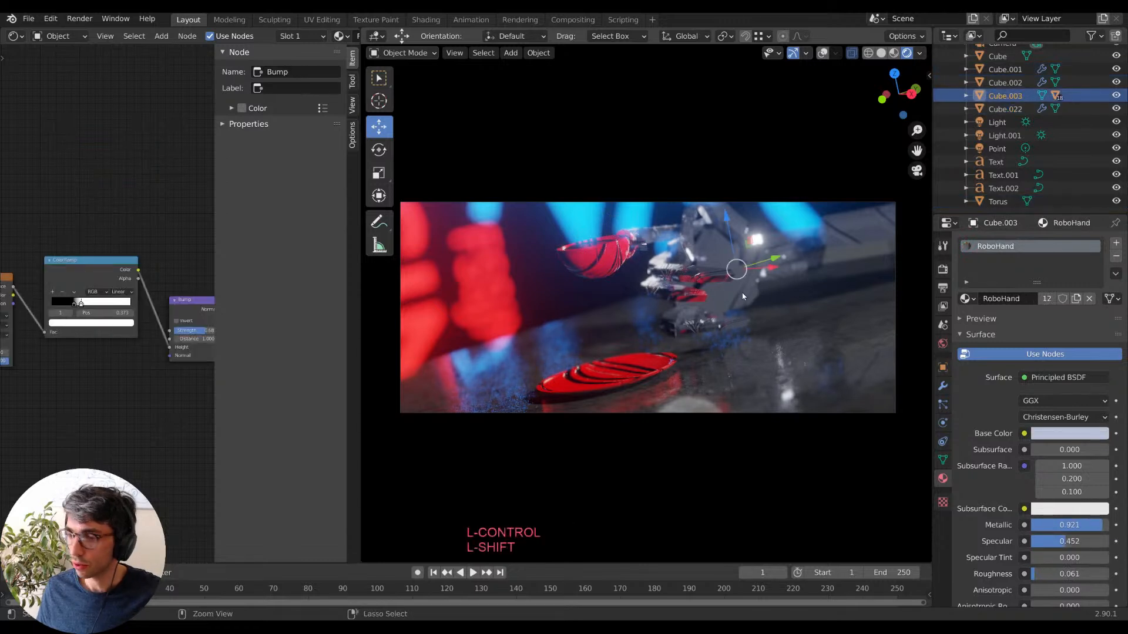
key(ctrl+p)
click(839, 247)
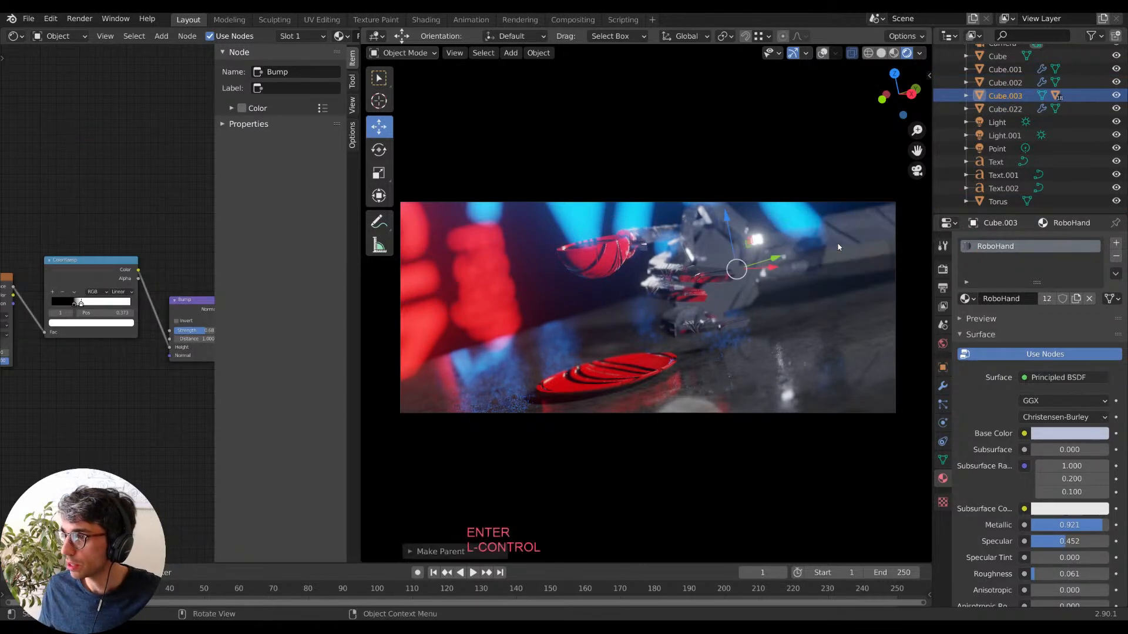
key(g)
key(Escape)
key(g)
click(726, 276)
Parent the tea (Cube.022), the cup (Cube.001) and the handle ring (Torus) to the robot hand's palm, Cube.003.
click(581, 252)
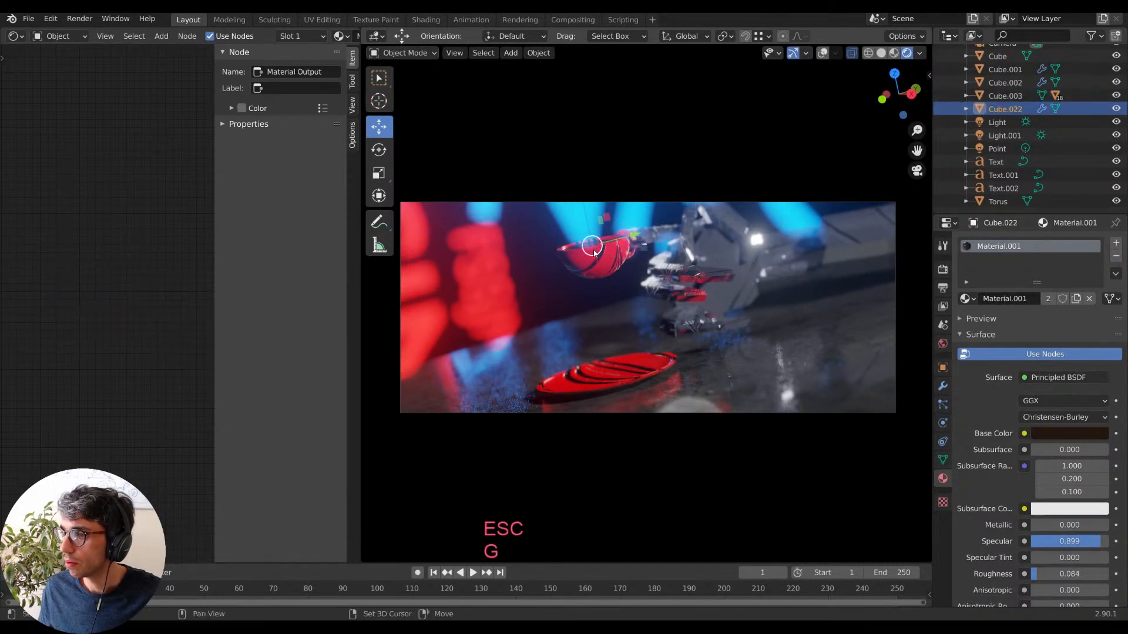
key(Escape)
shift+click(616, 260)
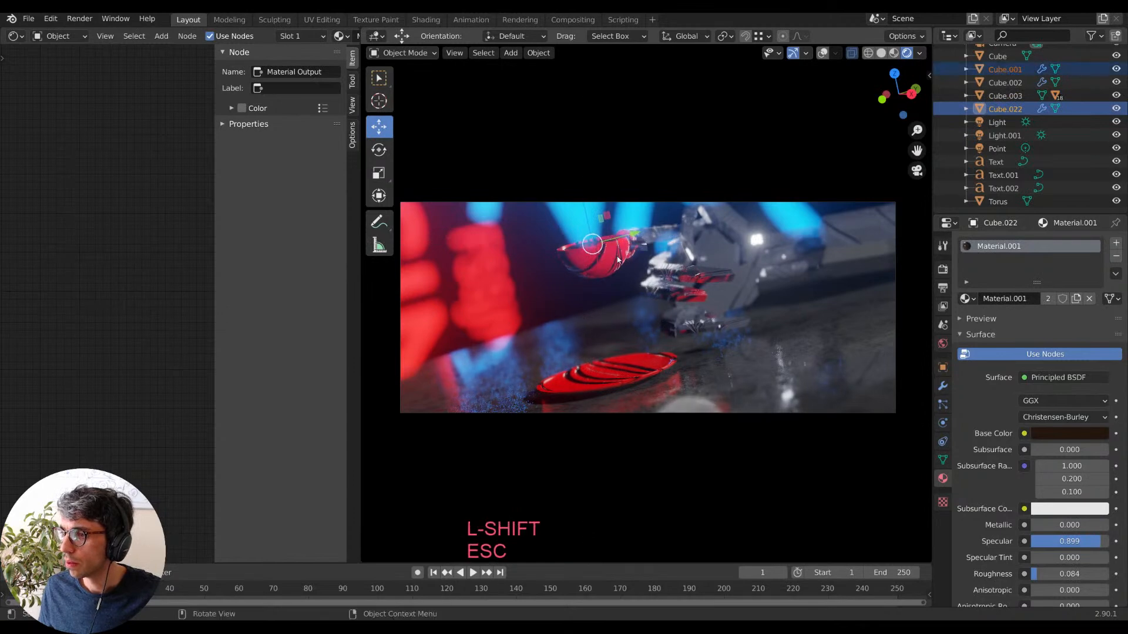
shift+click(630, 259)
key(g)
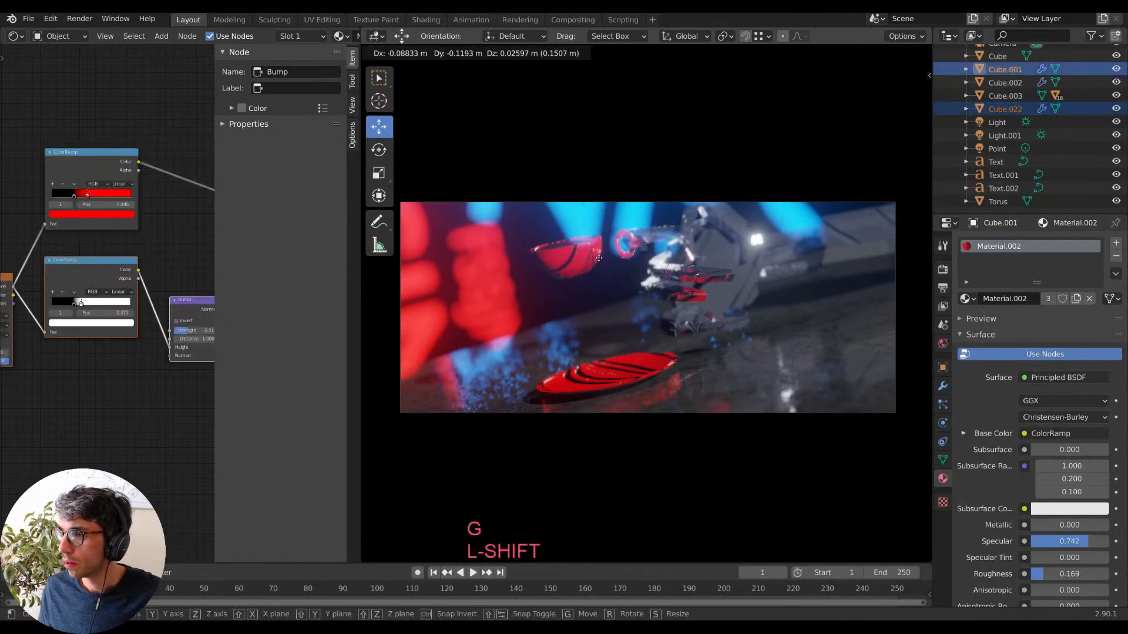
key(Escape)
shift+click(633, 256)
key(g)
key(Escape)
shift+click(640, 251)
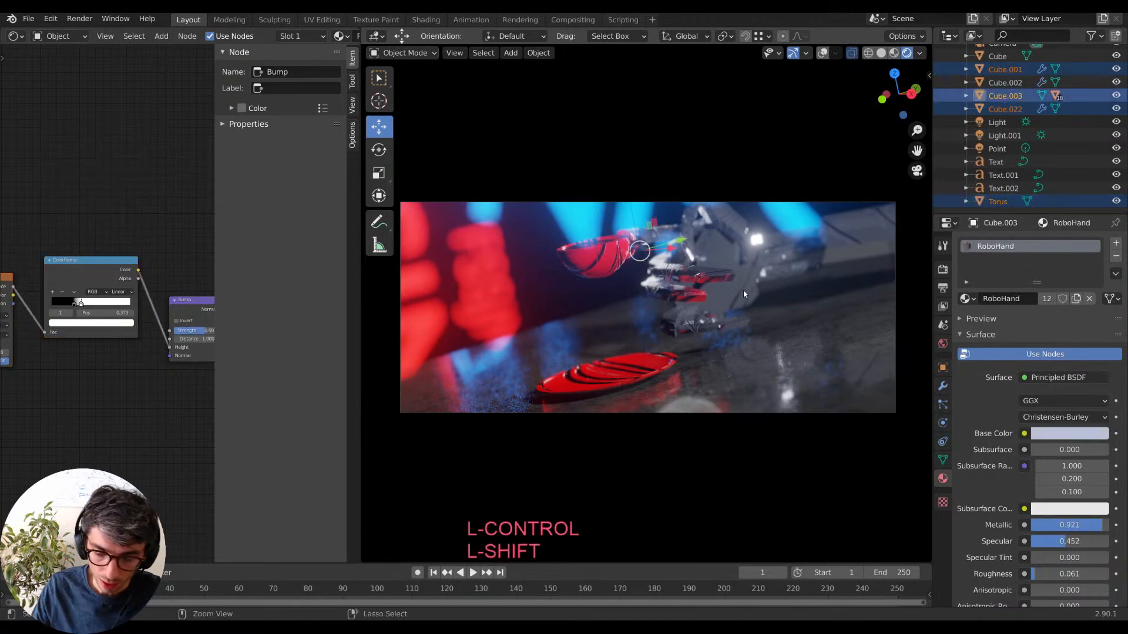
key(ctrl+p)
key(Return)
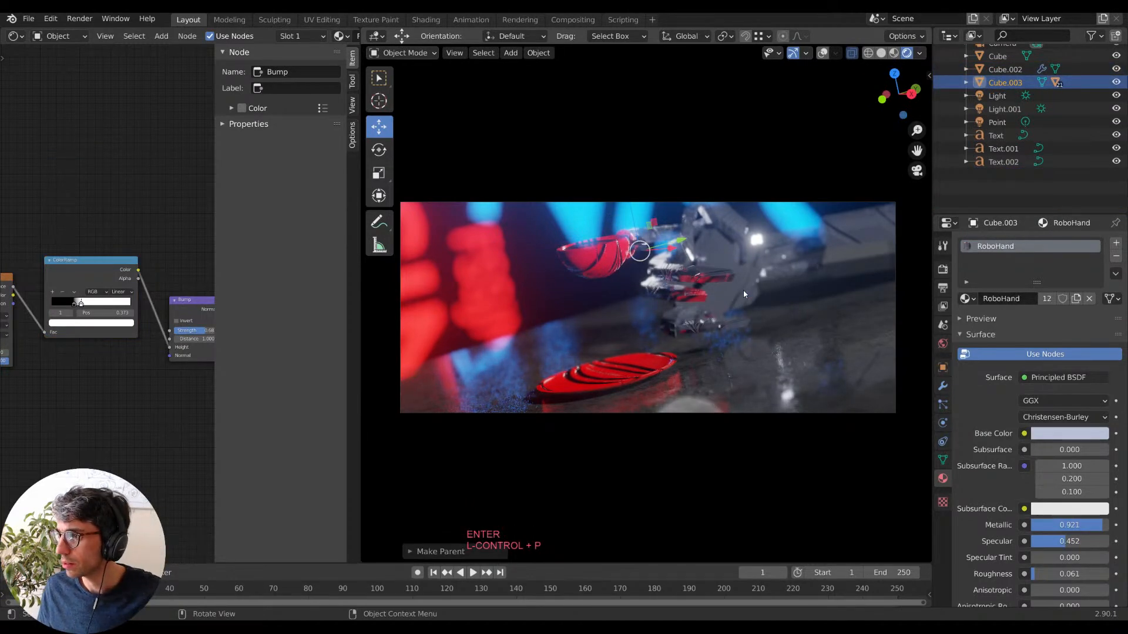
Rotate the hand with the cup about global Z until its fingers point right, and move it to the left of the saucer.
click(744, 295)
key(g)
key(Escape)
click(742, 281)
key(g)
key(Escape)
key(r)
key(z)
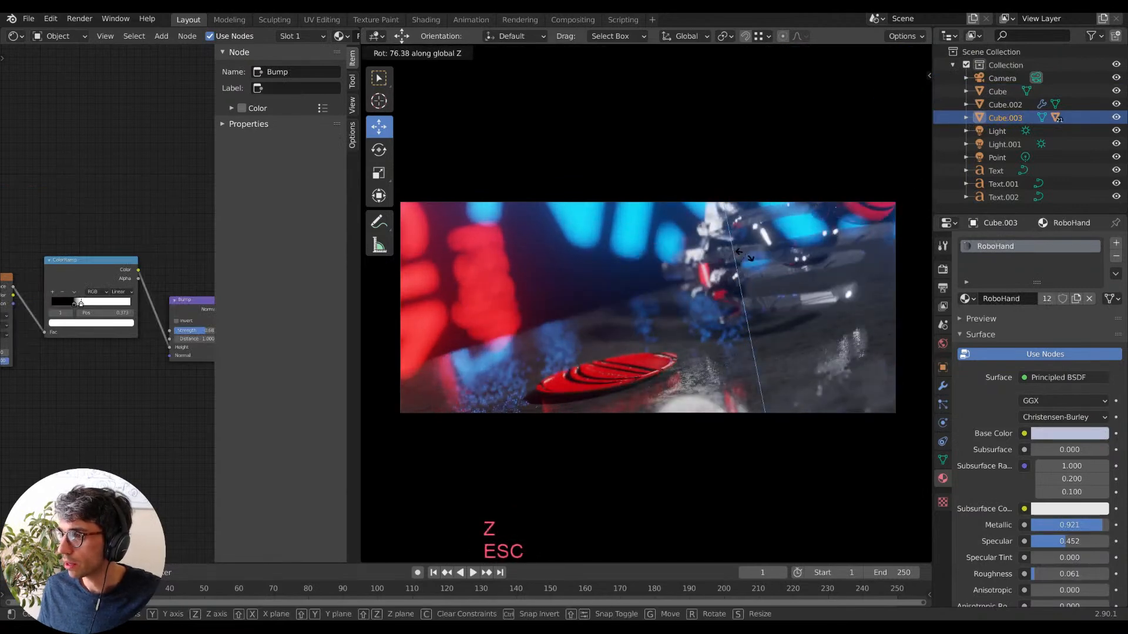
click(798, 274)
key(g)
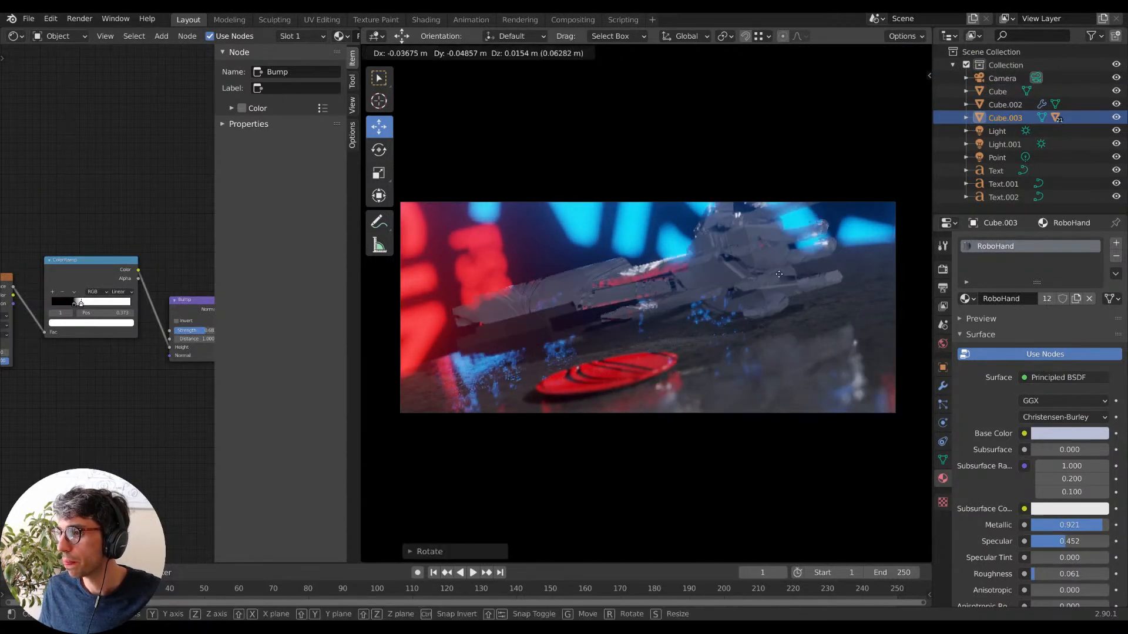
click(615, 312)
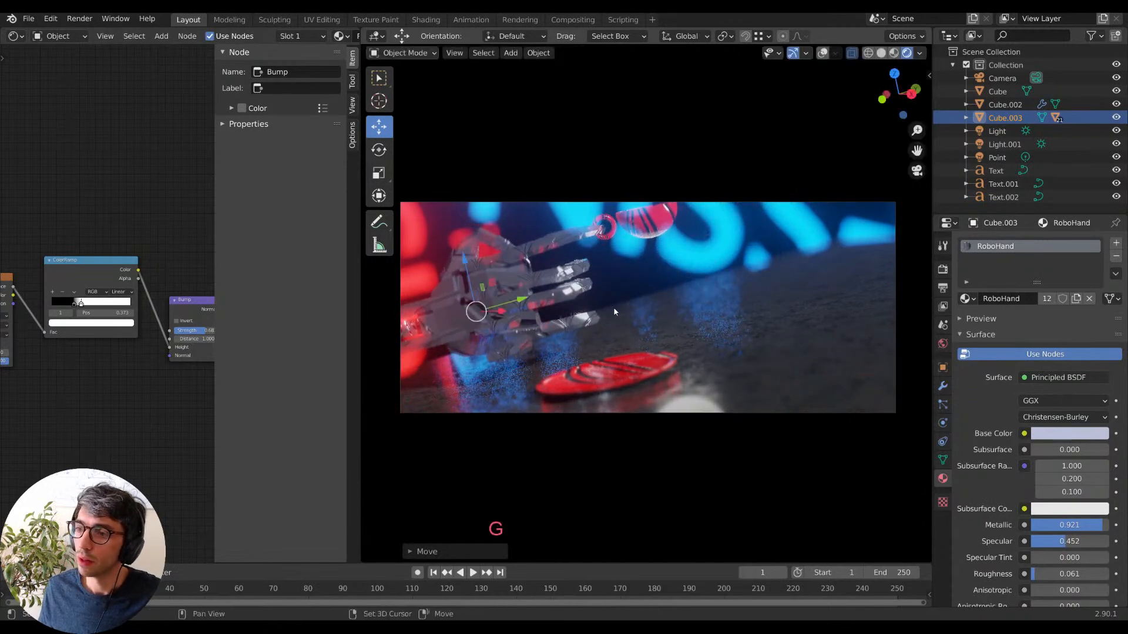
Turn the hand slightly about global Z, tilt it so the fingers angle upward, and reposition it beside the saucer.
key(r)
key(z)
click(633, 311)
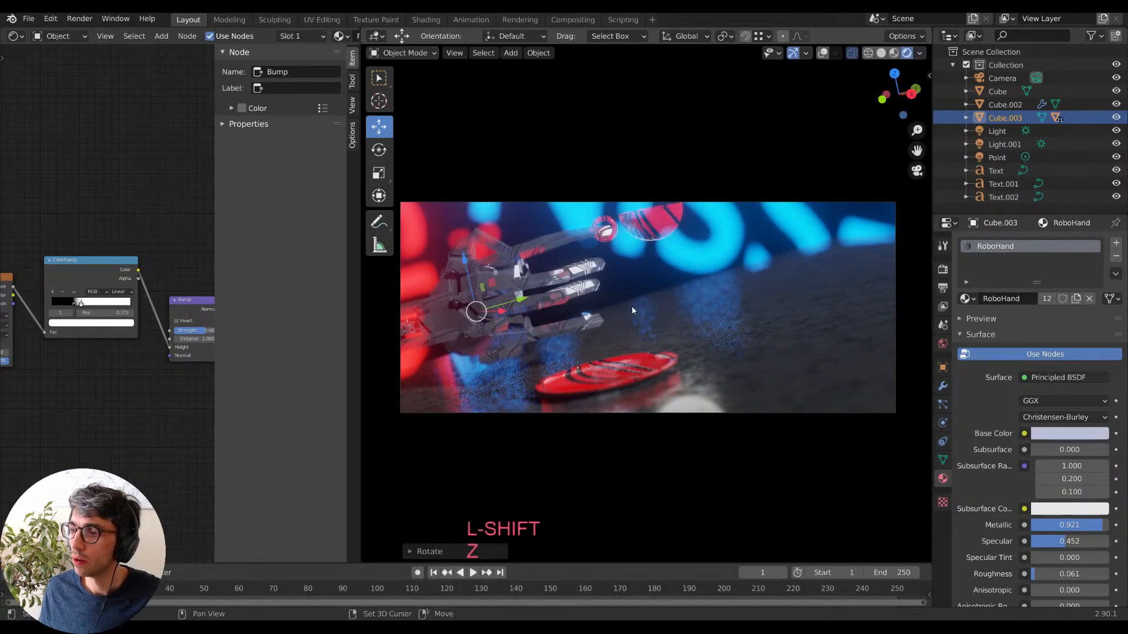
key(g)
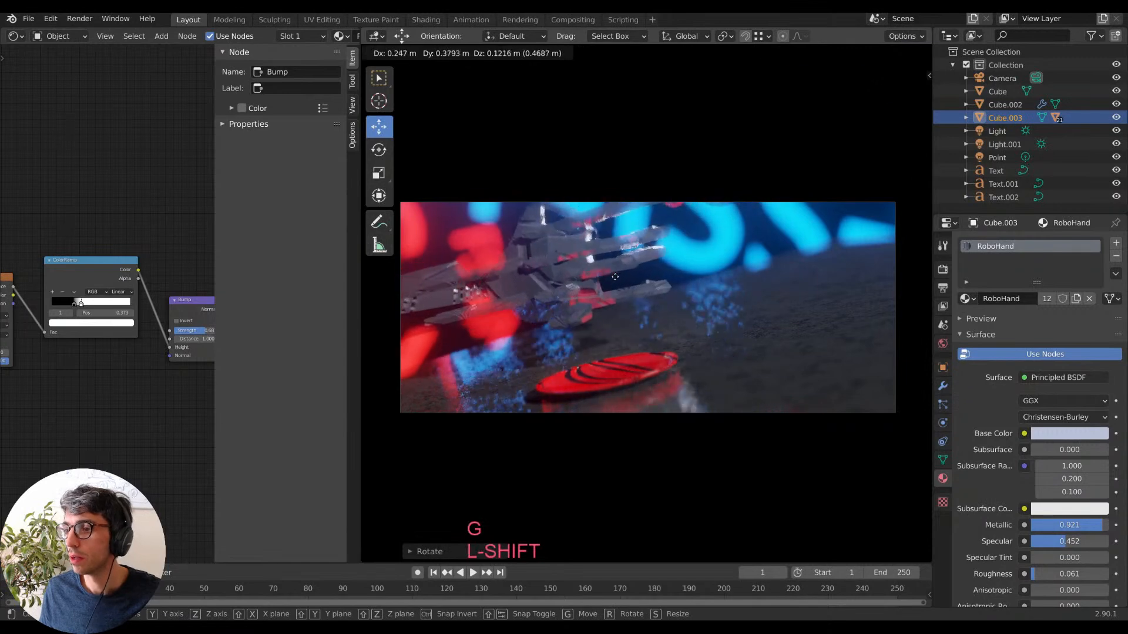
click(628, 289)
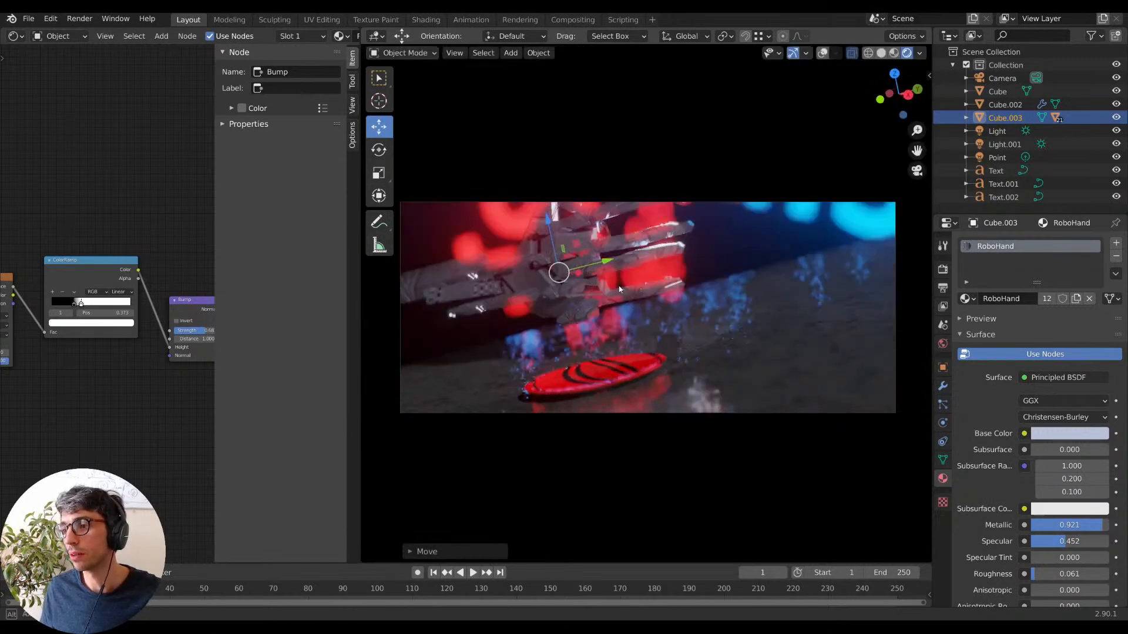
key(r)
click(626, 279)
key(g)
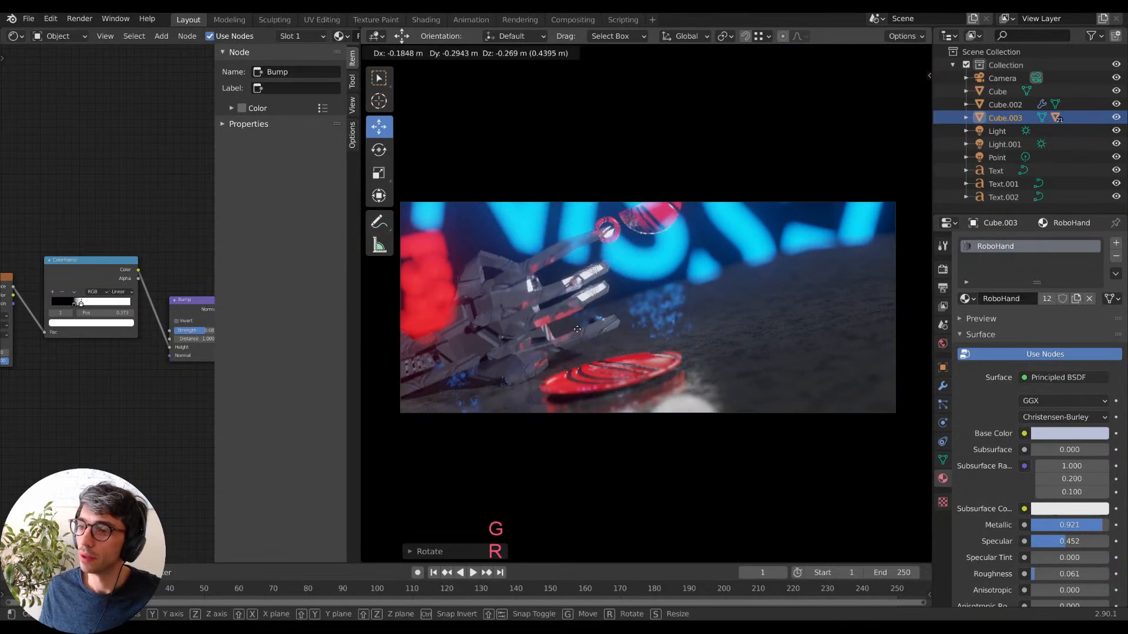
click(578, 329)
Rotate the hand about global Z so its fingers point left, and move it up and right above the saucer.
key(r)
key(z)
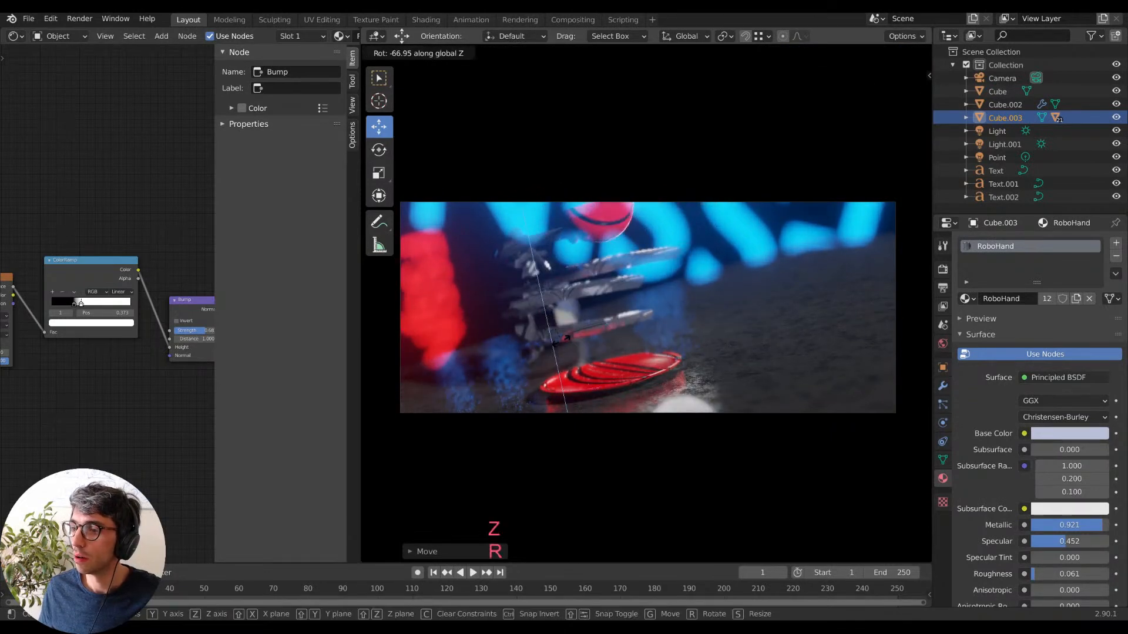
click(537, 315)
key(g)
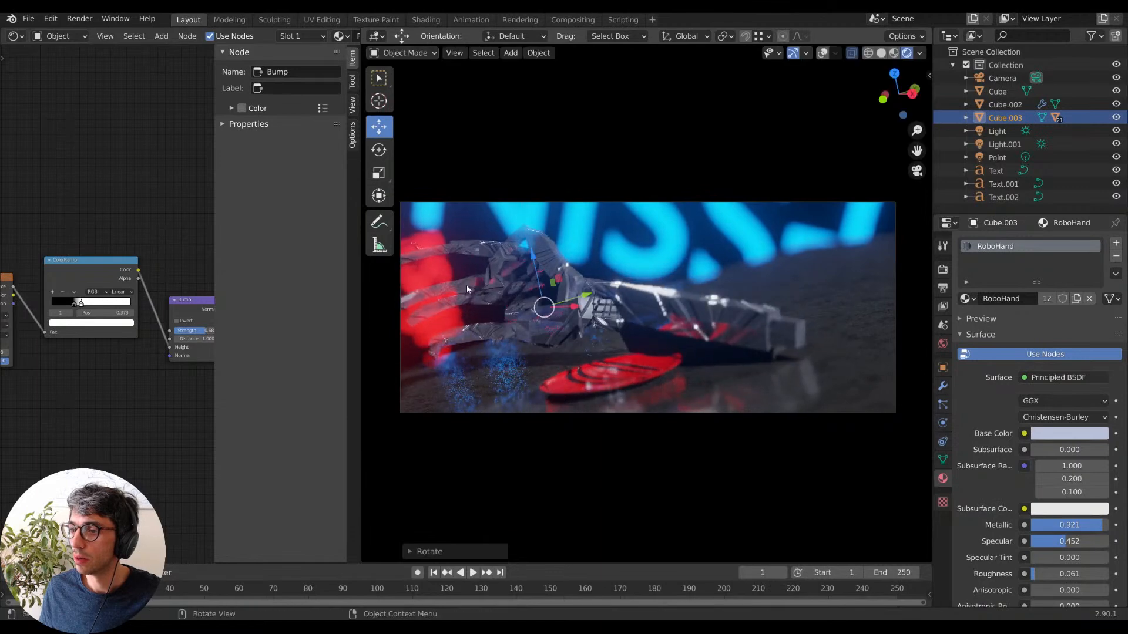
click(793, 310)
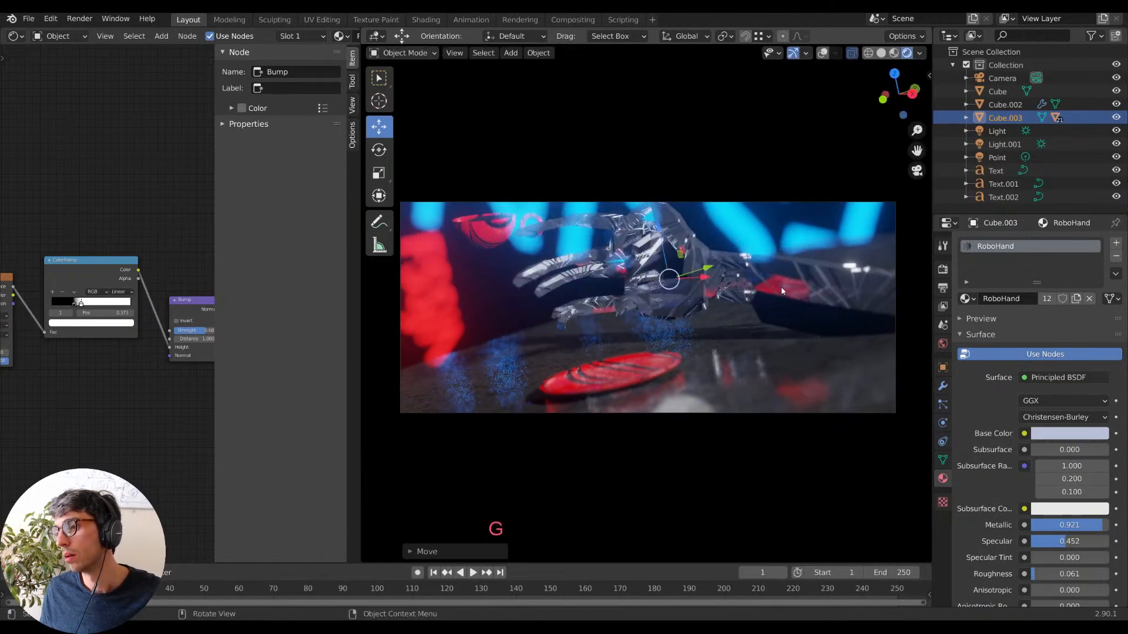
Turn the hand about global Z so its fingers point right again, and place it to the left above the saucer.
key(g)
click(676, 303)
key(r)
key(z)
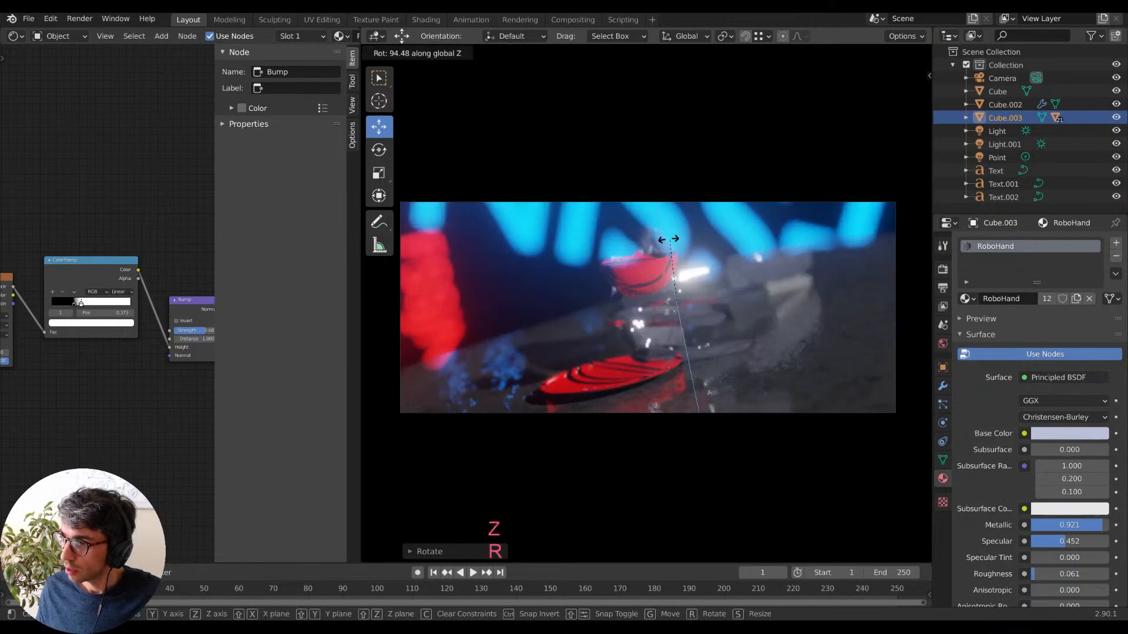
click(625, 289)
key(g)
click(616, 293)
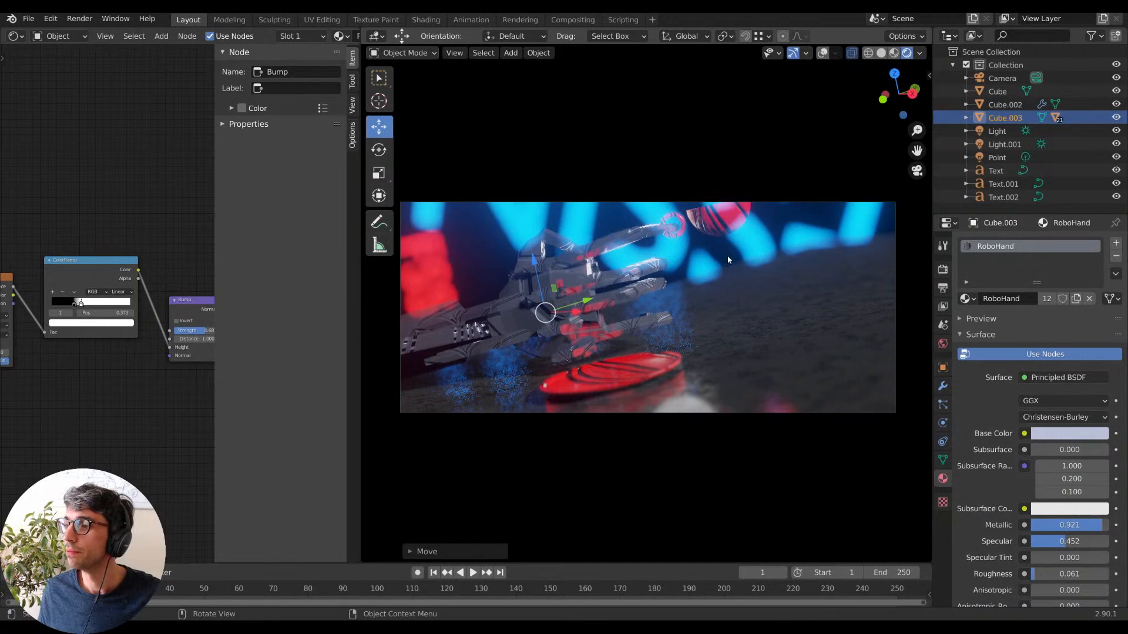
Swing the locked camera slightly, and rotate the hand about global Z and move it right of the saucer with its fingers pointing left.
mouse_move(749, 273)
middle_down()
mouse_move(687, 276)
mouse_move(783, 271)
mouse_move(752, 275)
middle_up()
key(r)
key(z)
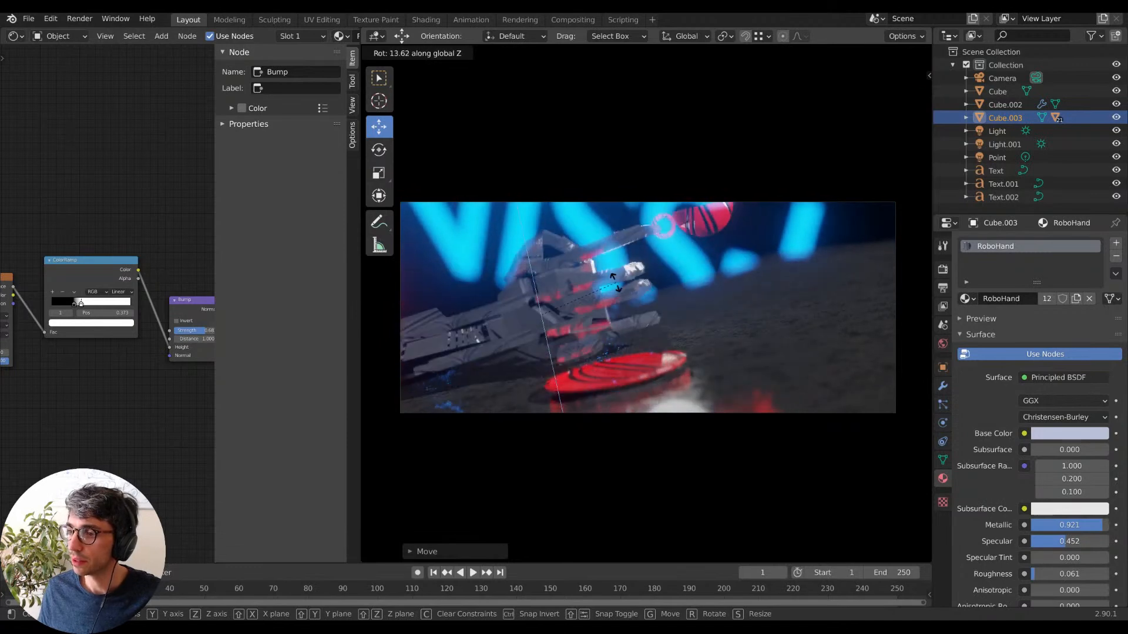
click(558, 242)
key(g)
click(806, 247)
key(r)
key(z)
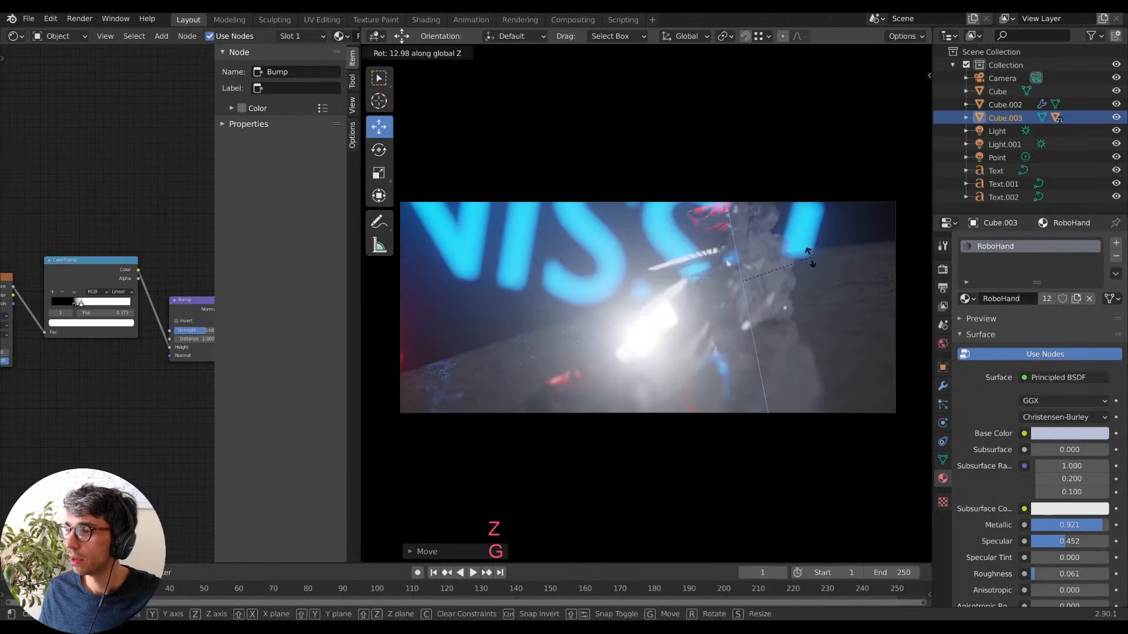
click(855, 273)
Rotate the hand about global Z to point its fingers right, and move it back to the left above the saucer.
key(r)
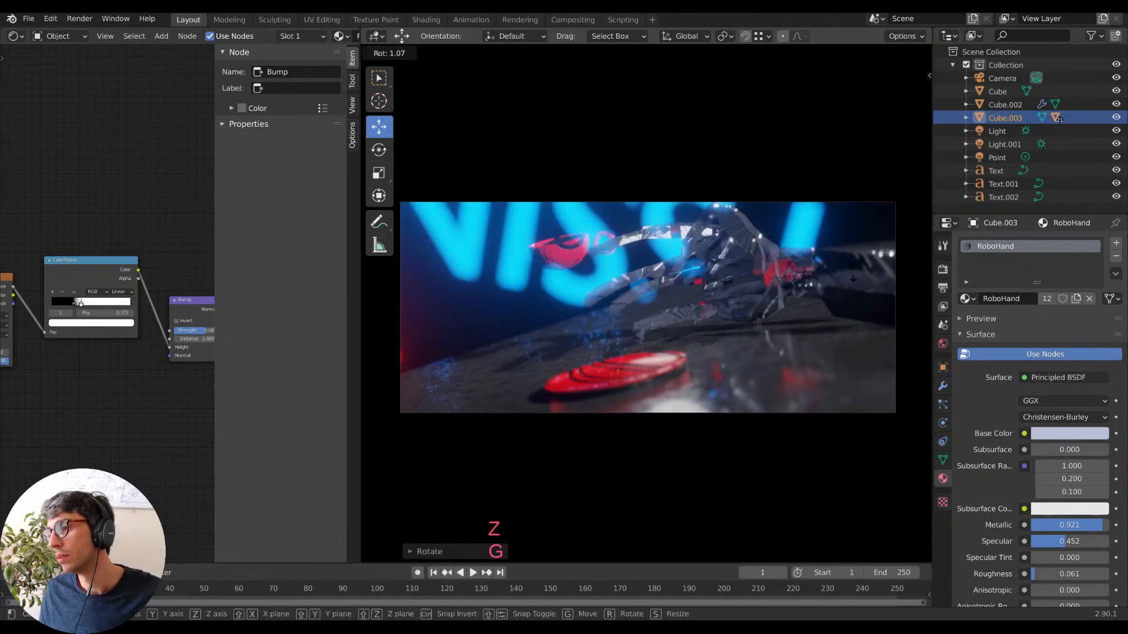
key(z)
click(816, 298)
key(g)
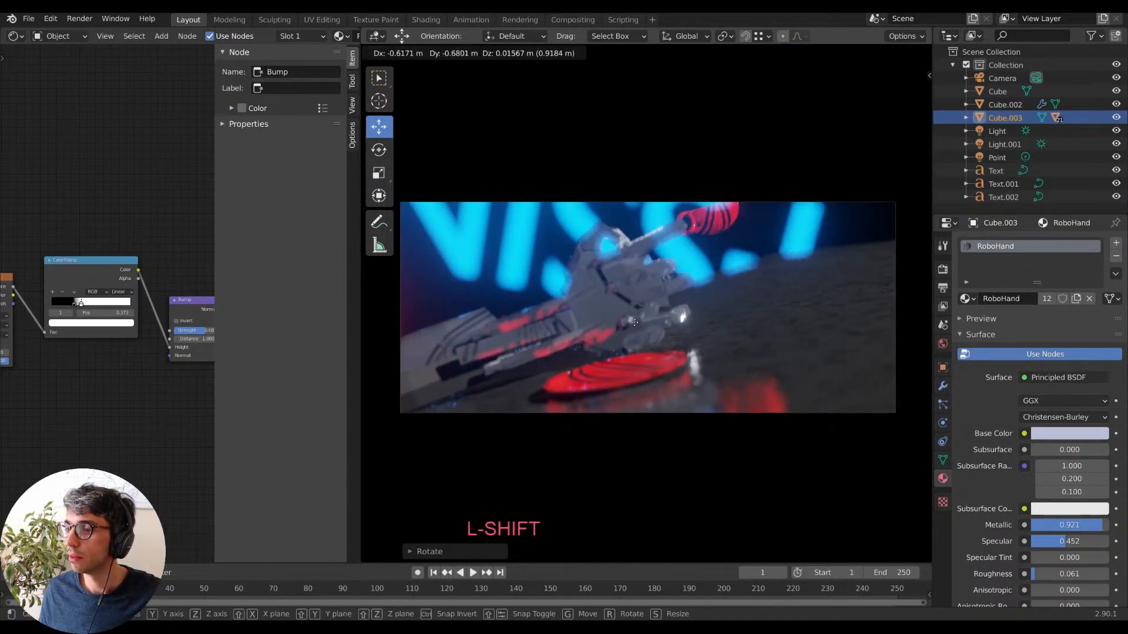
click(585, 323)
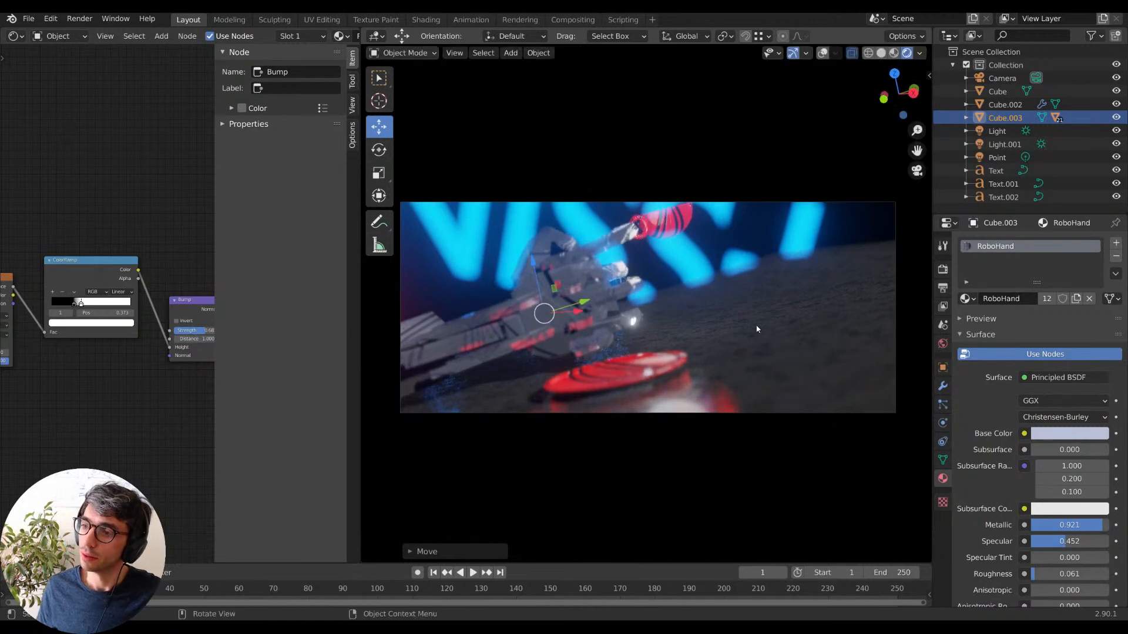
Rotate the hand about global Z so its fingers point left, adjust its height along Z, and move it to the upper right of the saucer.
key(r)
key(z)
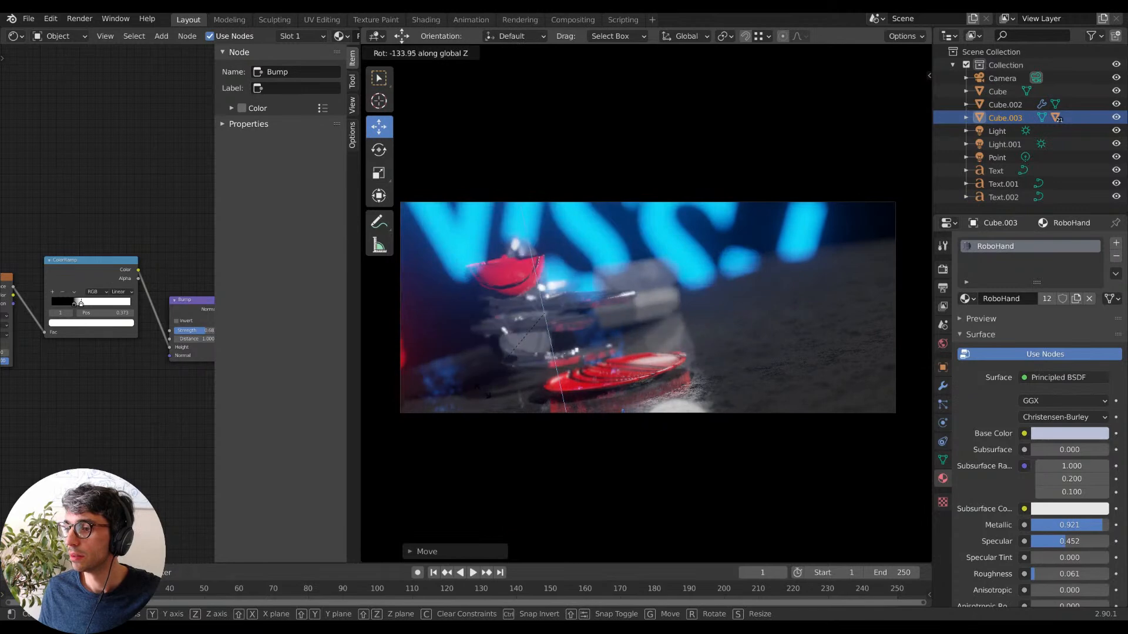
click(788, 394)
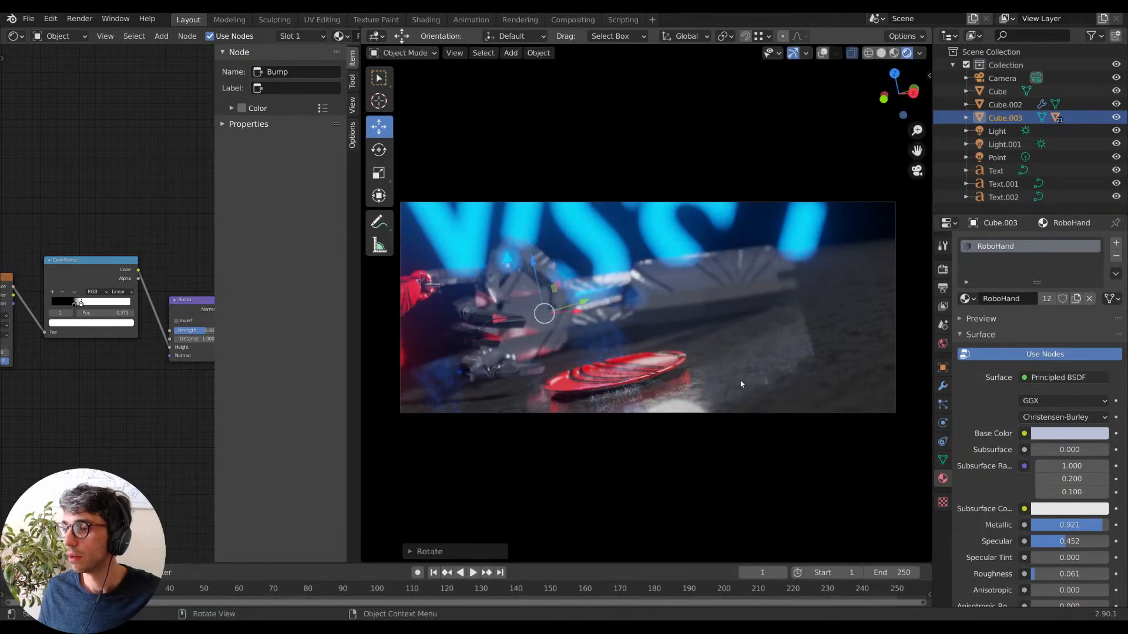
key(g)
key(z)
click(759, 299)
key(g)
click(816, 330)
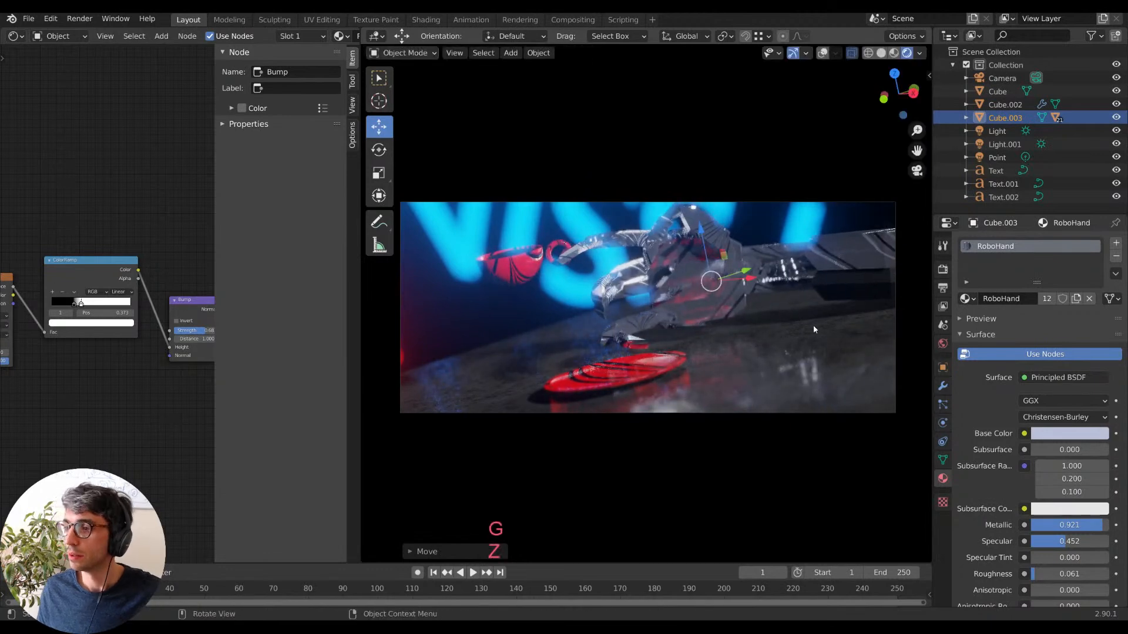
Lower the robot hand slightly toward the saucer and scale it up very slightly.
key(g)
click(814, 332)
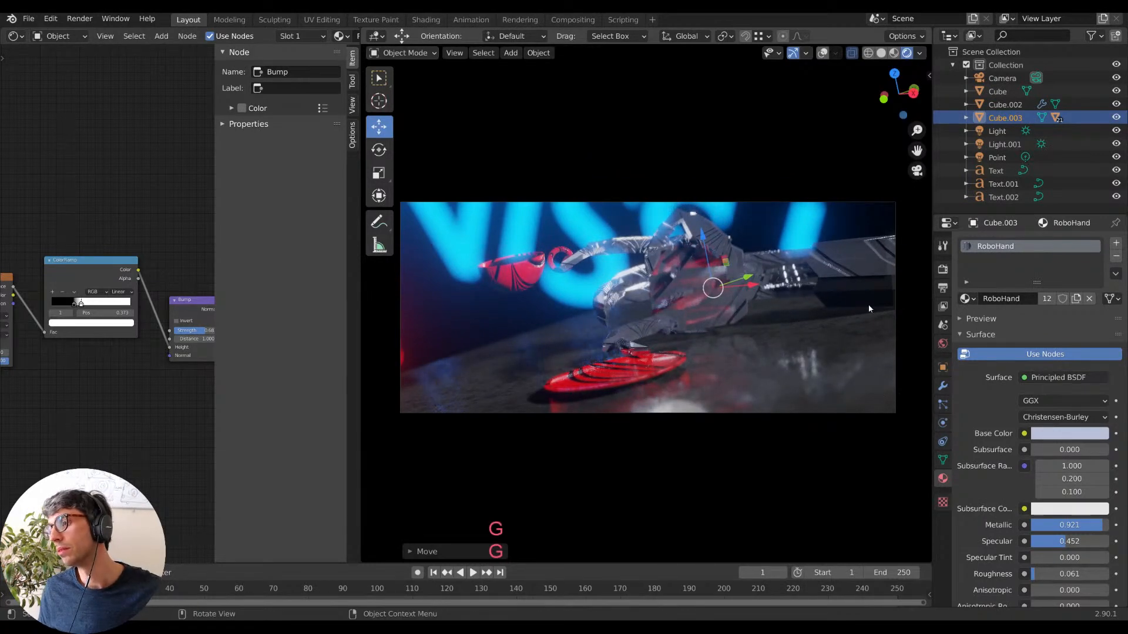
key(s)
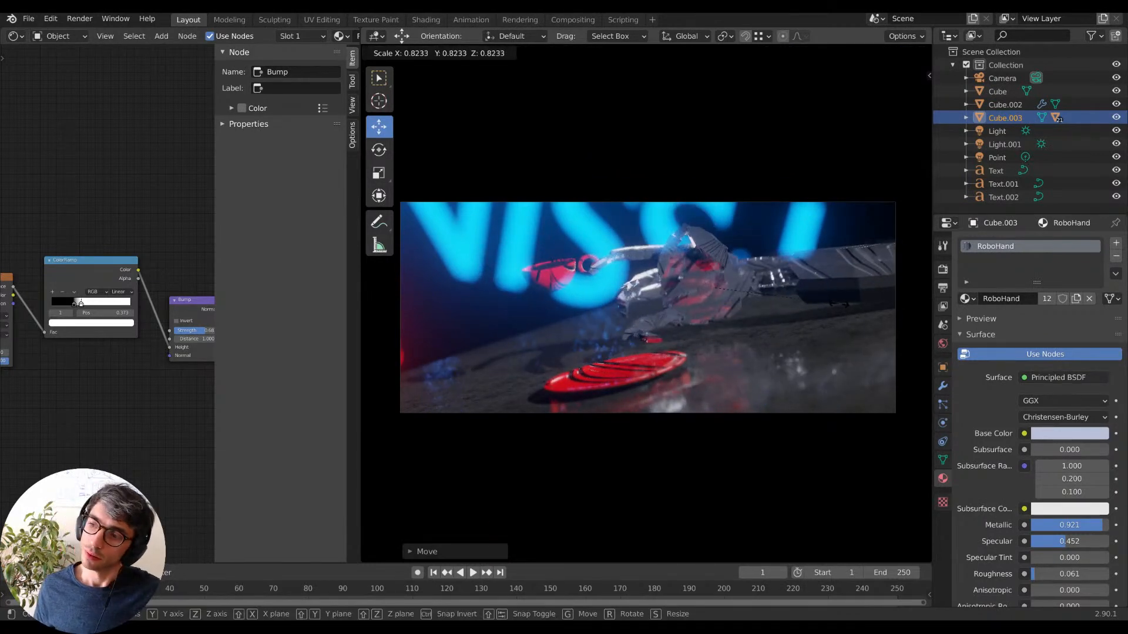
click(668, 239)
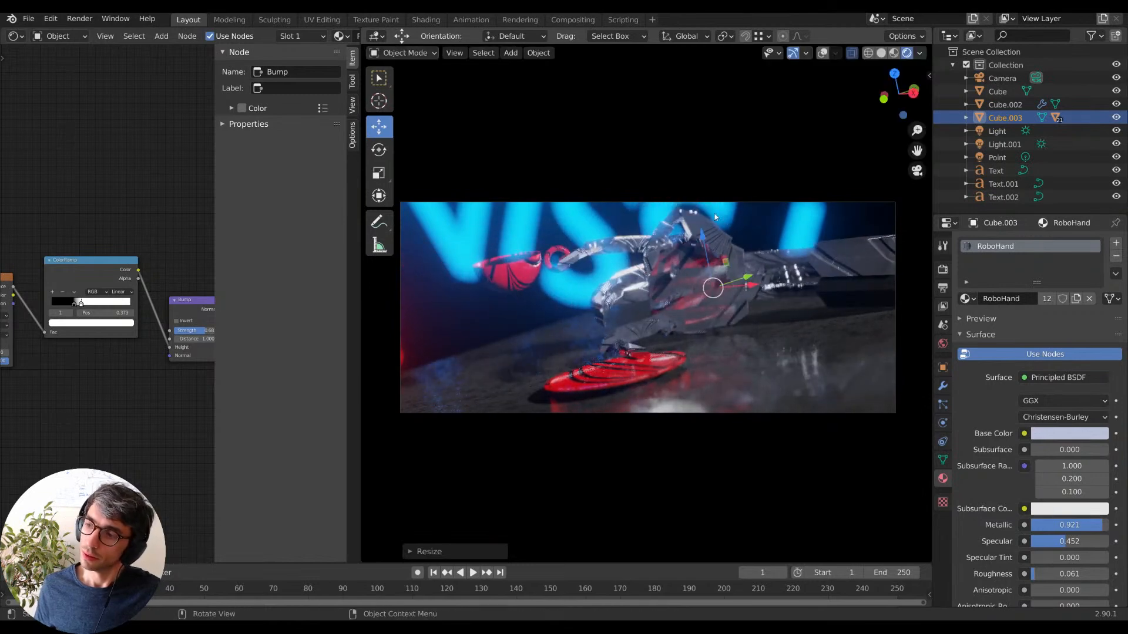
Rotate the hand's uppermost finger about global X and reposition it so it extends left from the top of the palm.
click(667, 238)
key(r)
key(x)
click(669, 230)
key(g)
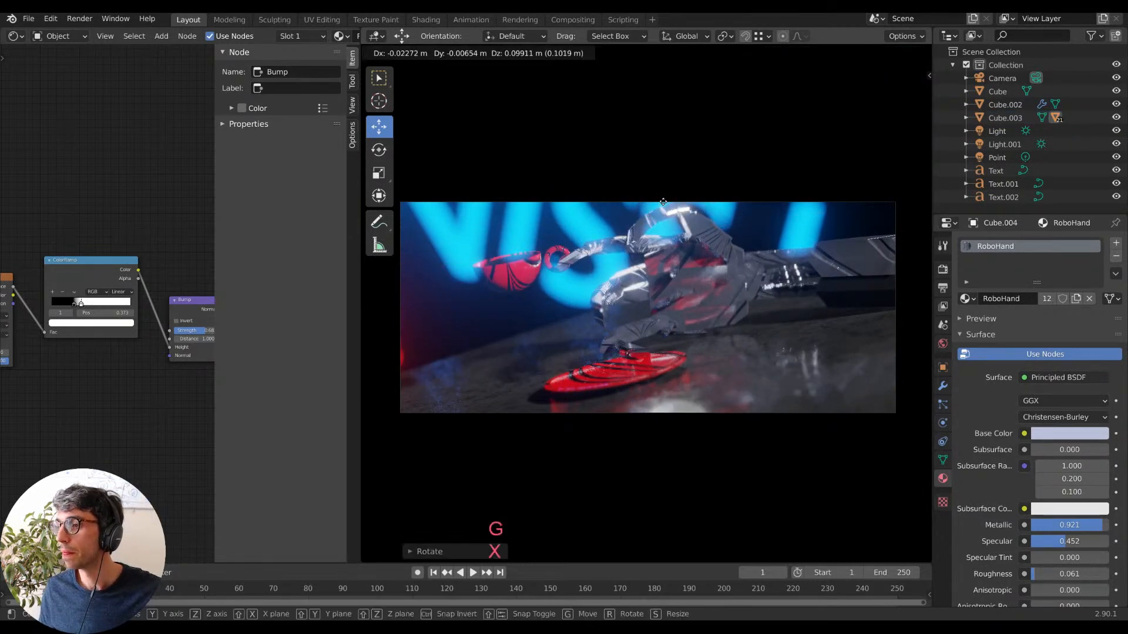
click(693, 176)
key(r)
key(x)
click(749, 206)
key(g)
click(758, 221)
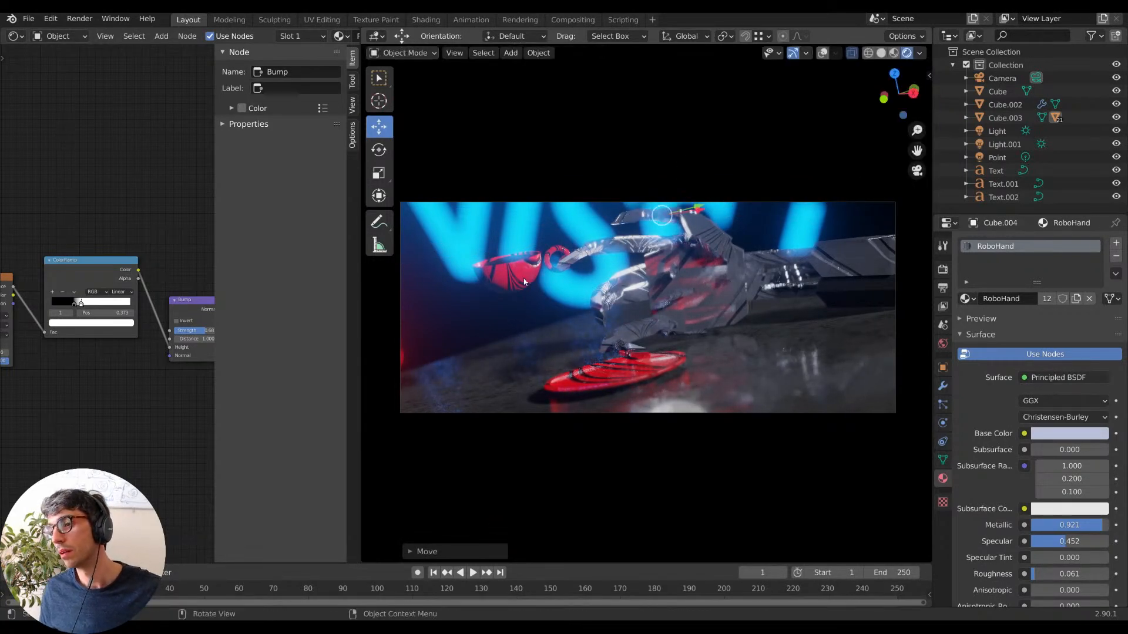
Move the tea cup with its handle slightly right toward the fingertip.
click(555, 269)
shift+click(518, 272)
key(g)
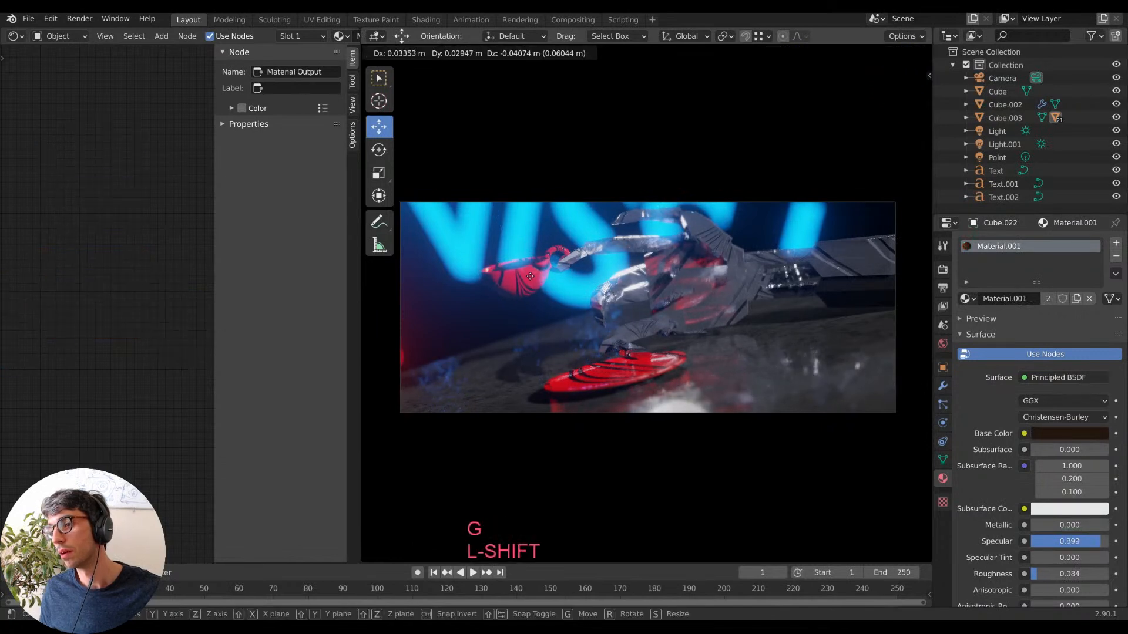
click(849, 390)
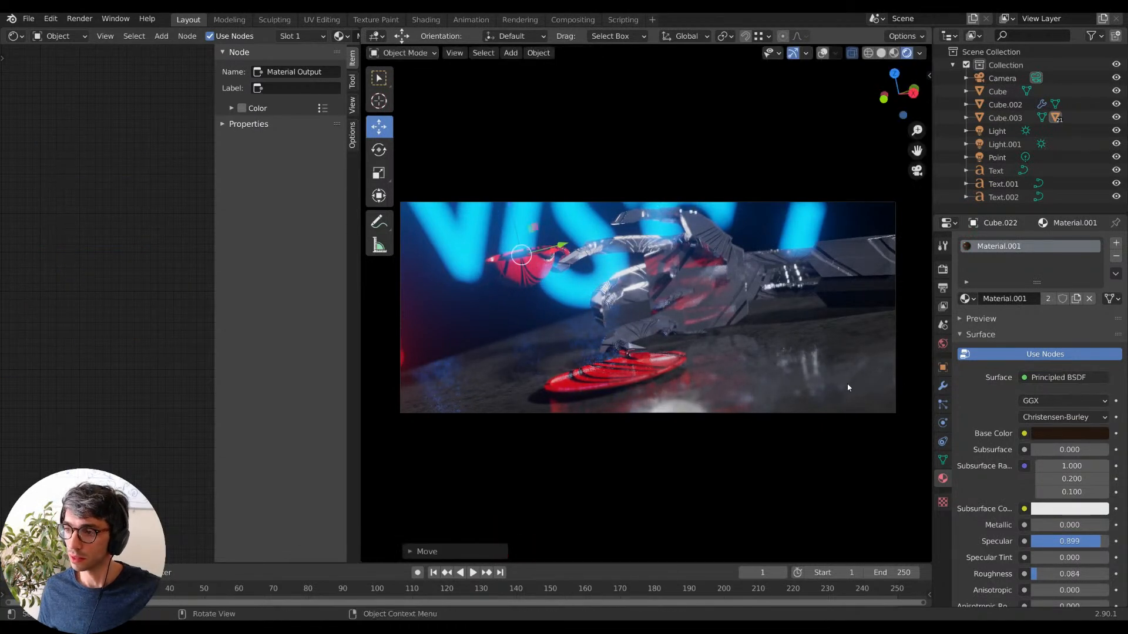
Rotate the finger holding the cup about global Z to expose the handle, and swing the locked camera to show the red neon text.
click(577, 255)
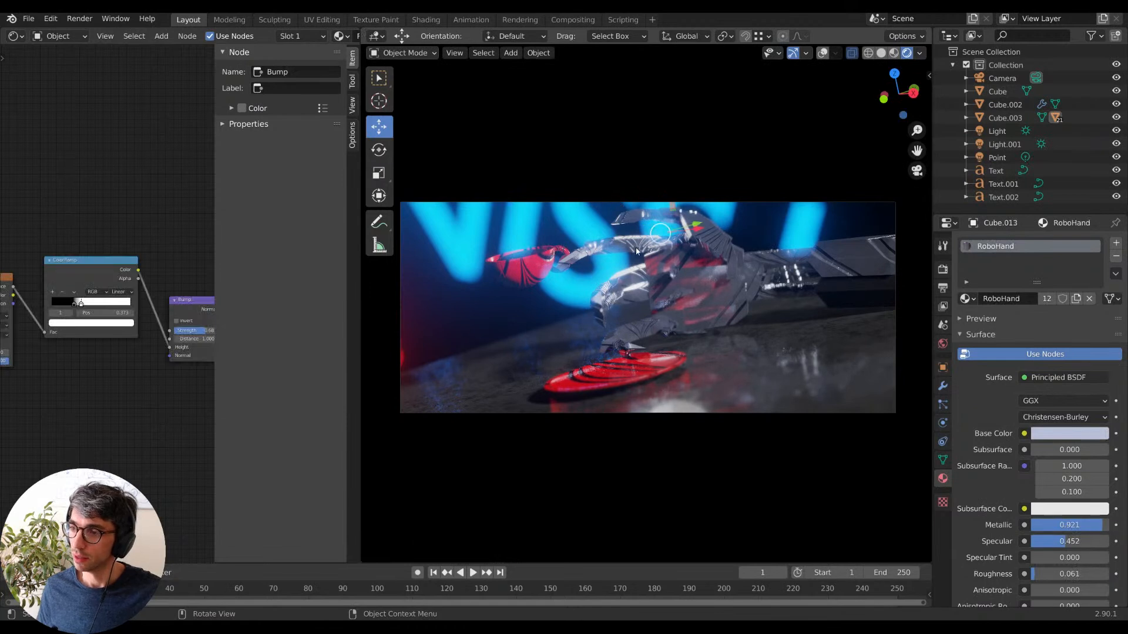
key(r)
key(z)
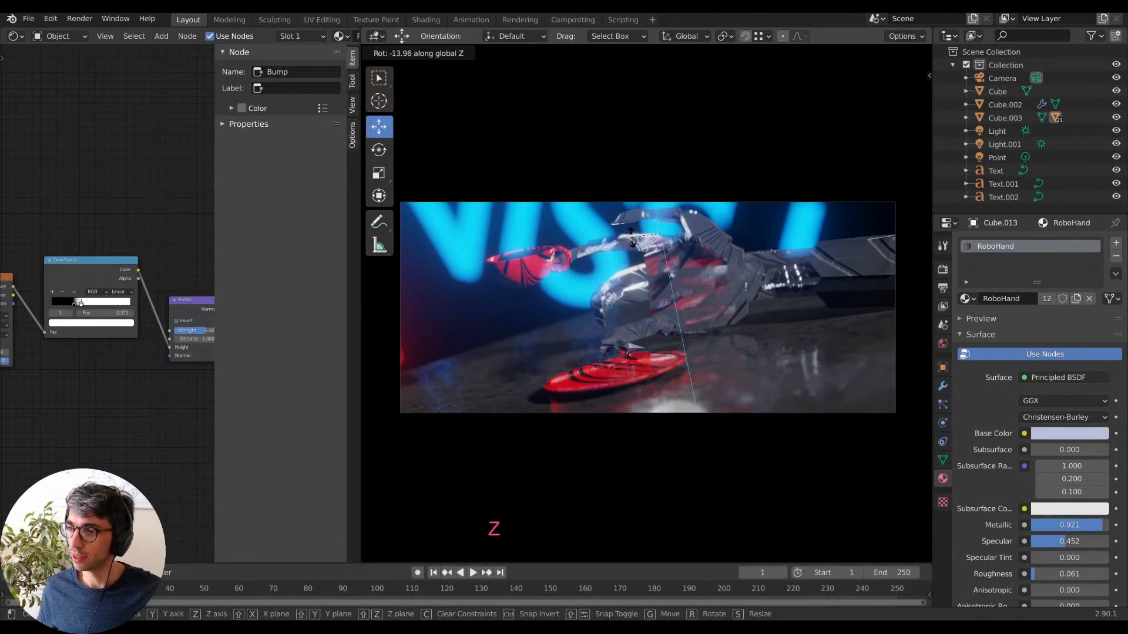
click(741, 333)
shift+middle_drag(762, 339, 759, 307)
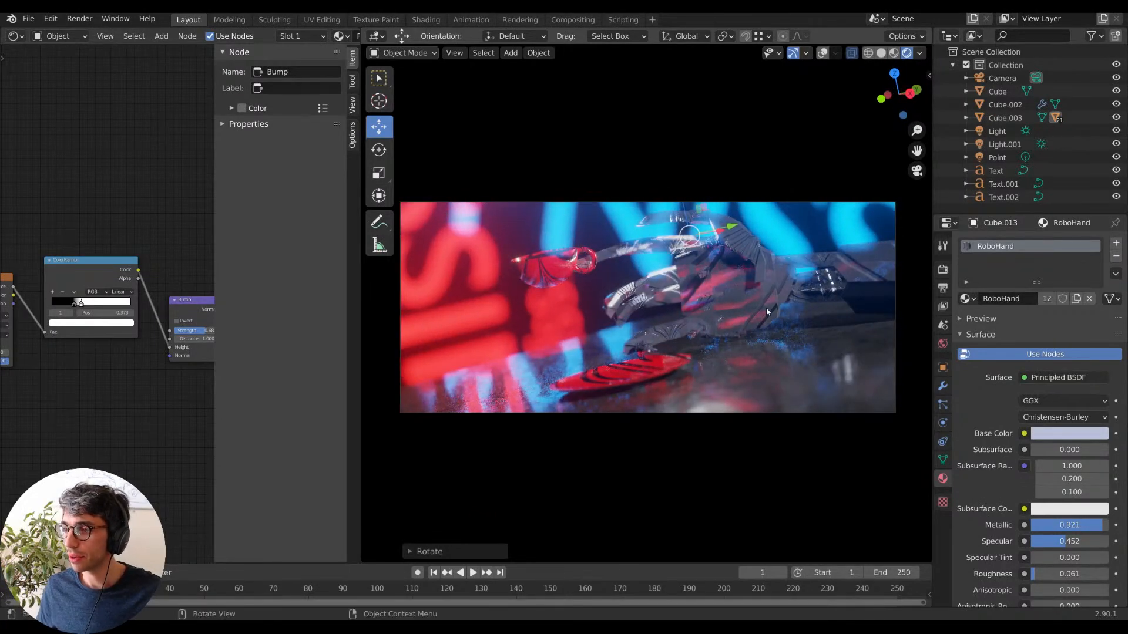
key(r)
key(z)
key(Escape)
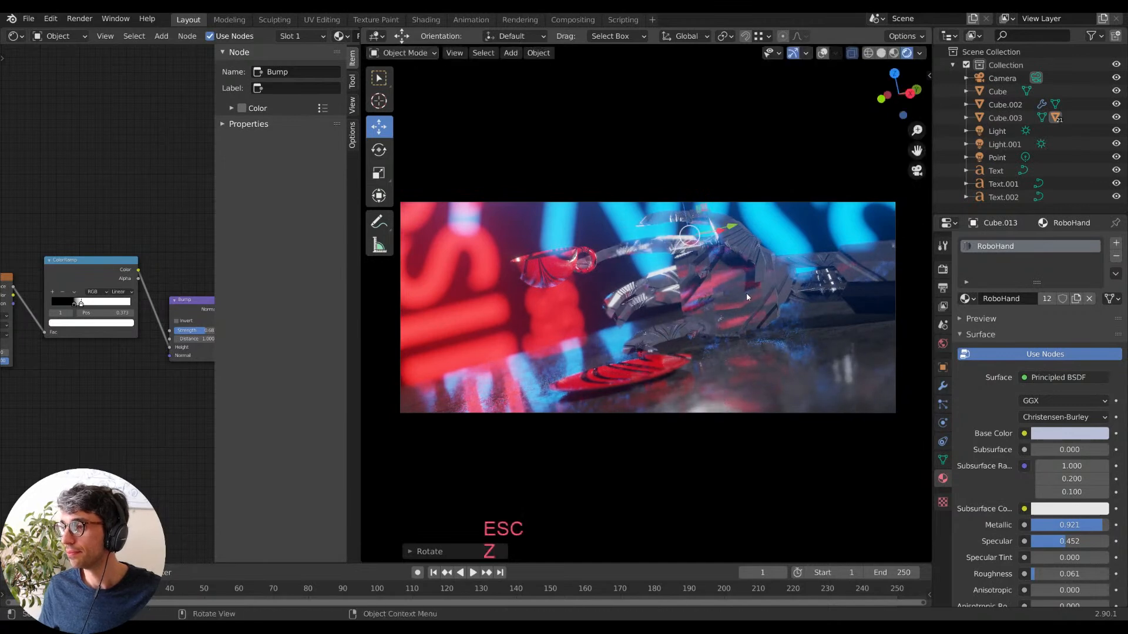
Rotate the whole hand with its cup about global Z to bring the cup closer to the frame's center, and shift it slightly.
key(r)
key(z)
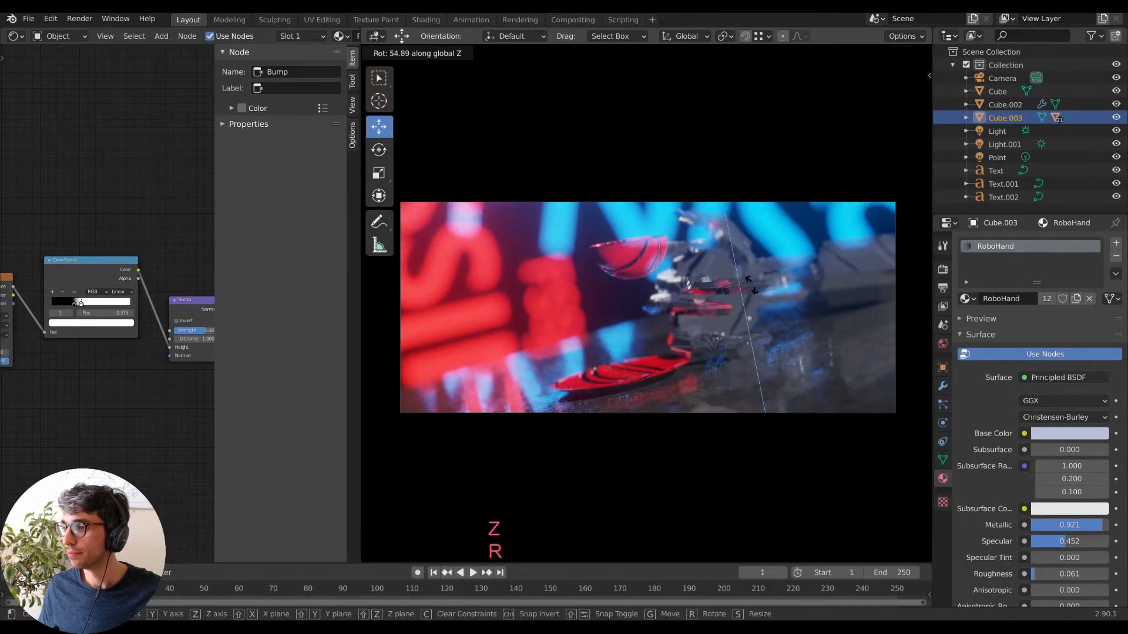
click(803, 297)
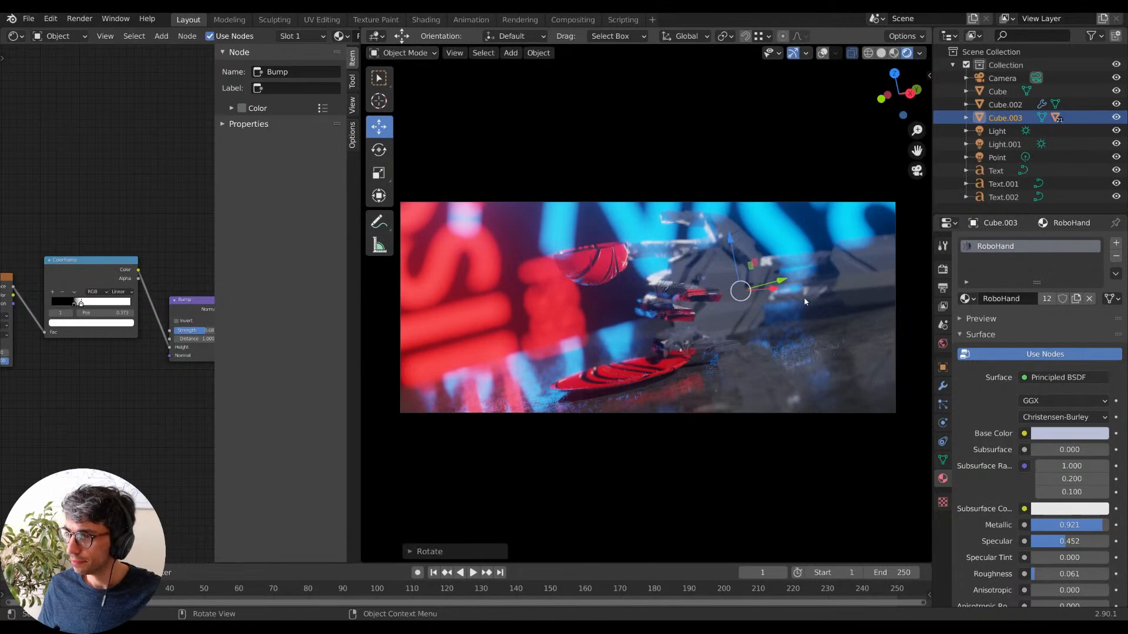
key(g)
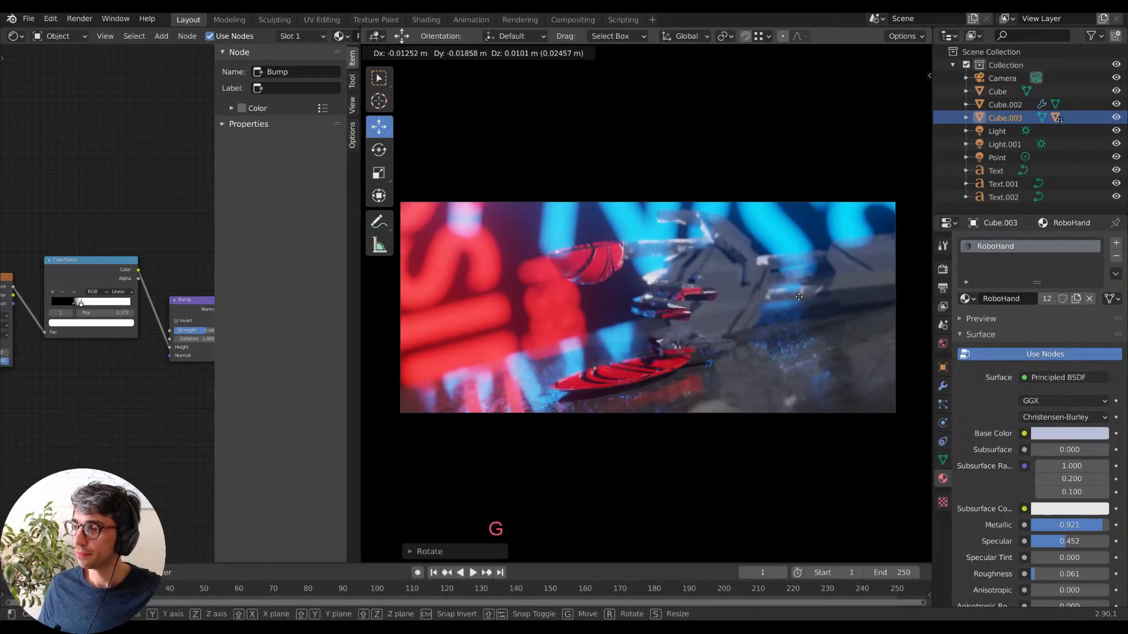
click(651, 378)
Move the red saucer left along global Y until it sits beneath the cup.
click(651, 378)
key(g)
key(x)
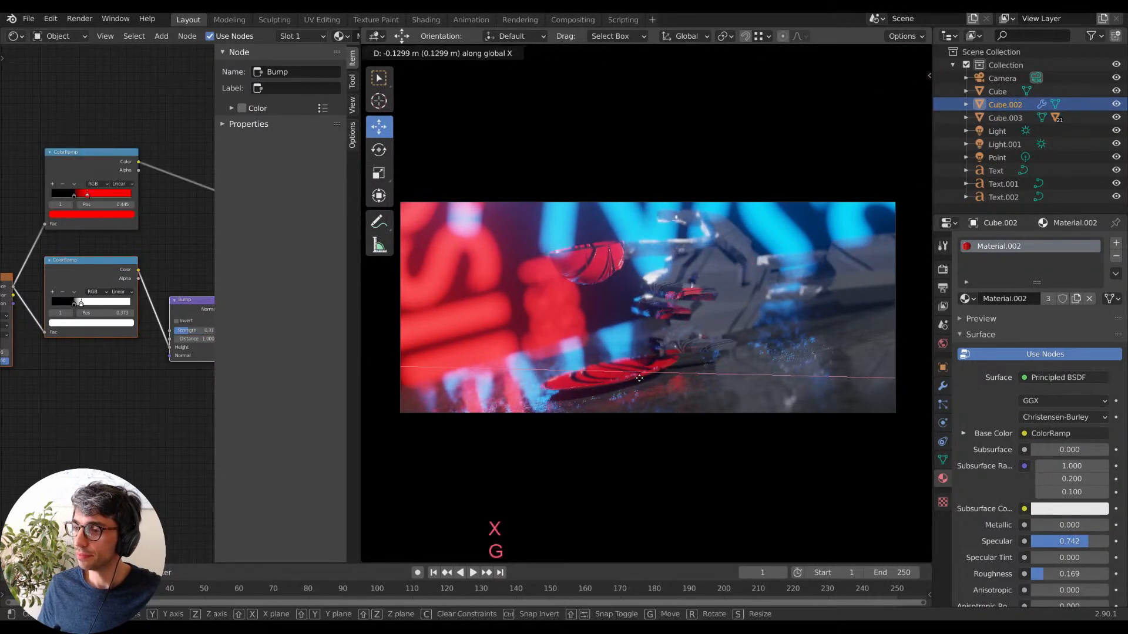
key(y)
click(611, 395)
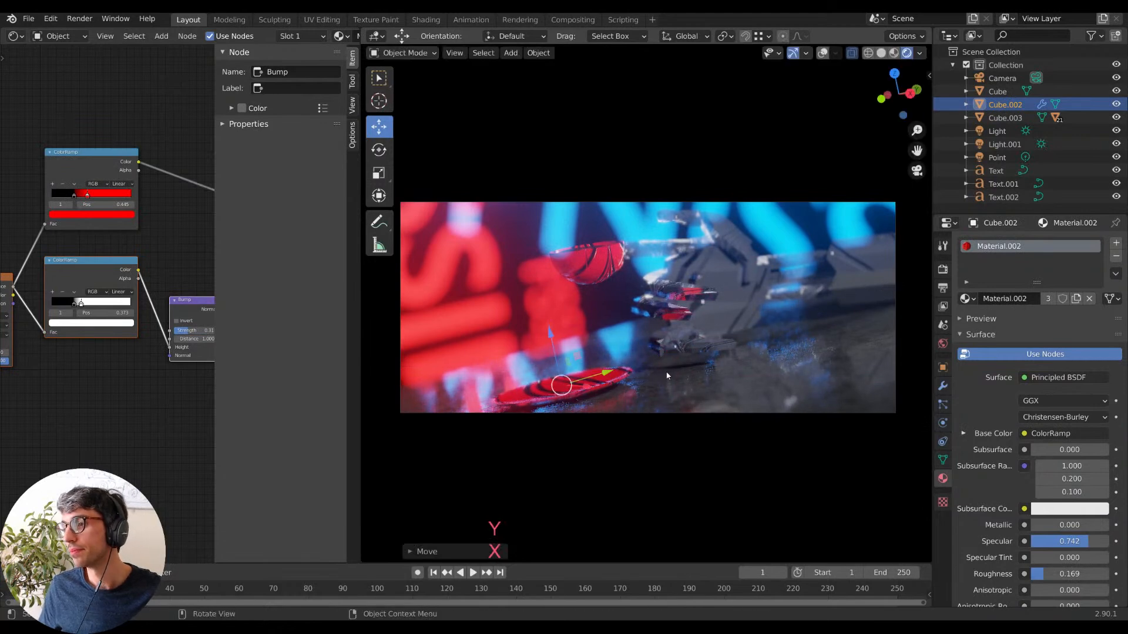
Swing the locked camera slightly and set its depth of field F-Stop to 0.8.
middle_drag(639, 343, 689, 357)
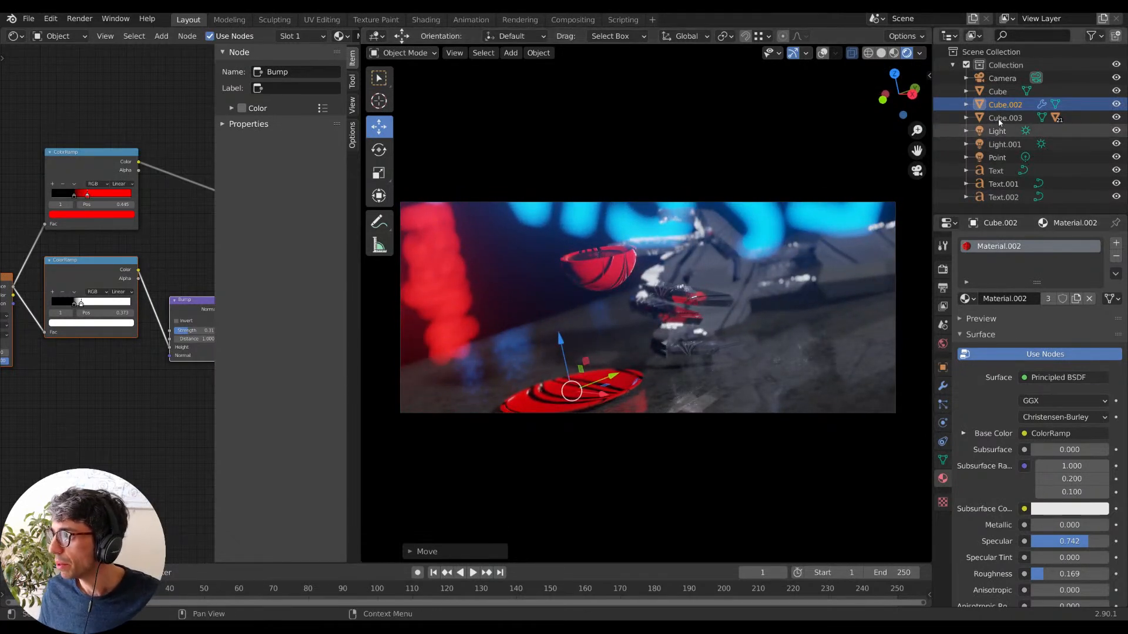
click(999, 80)
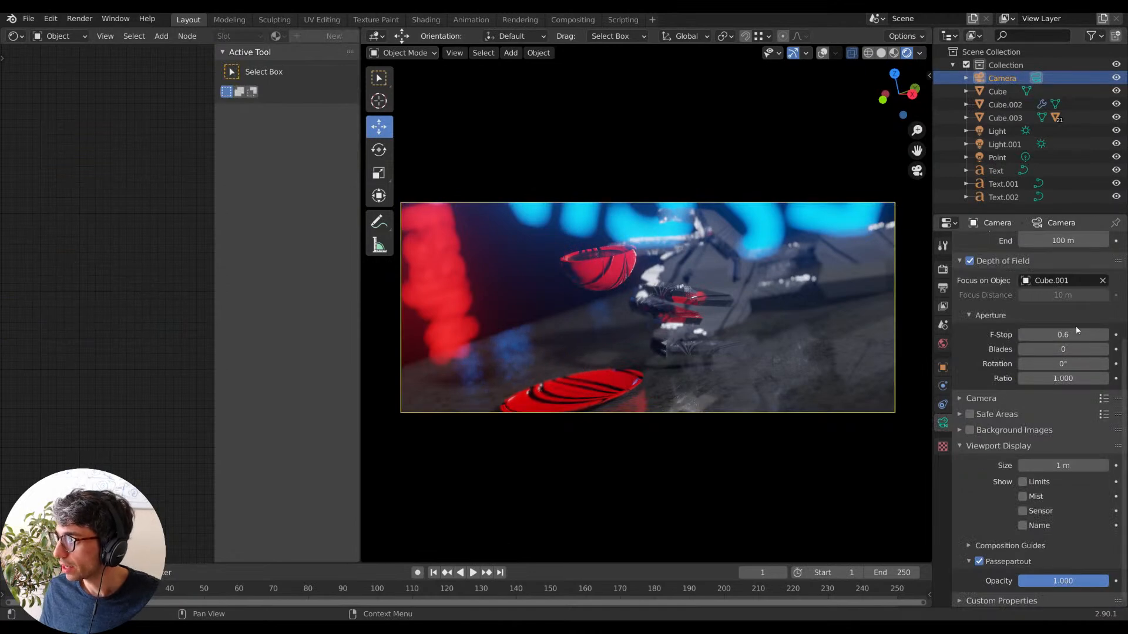
drag(1072, 337, 1094, 337)
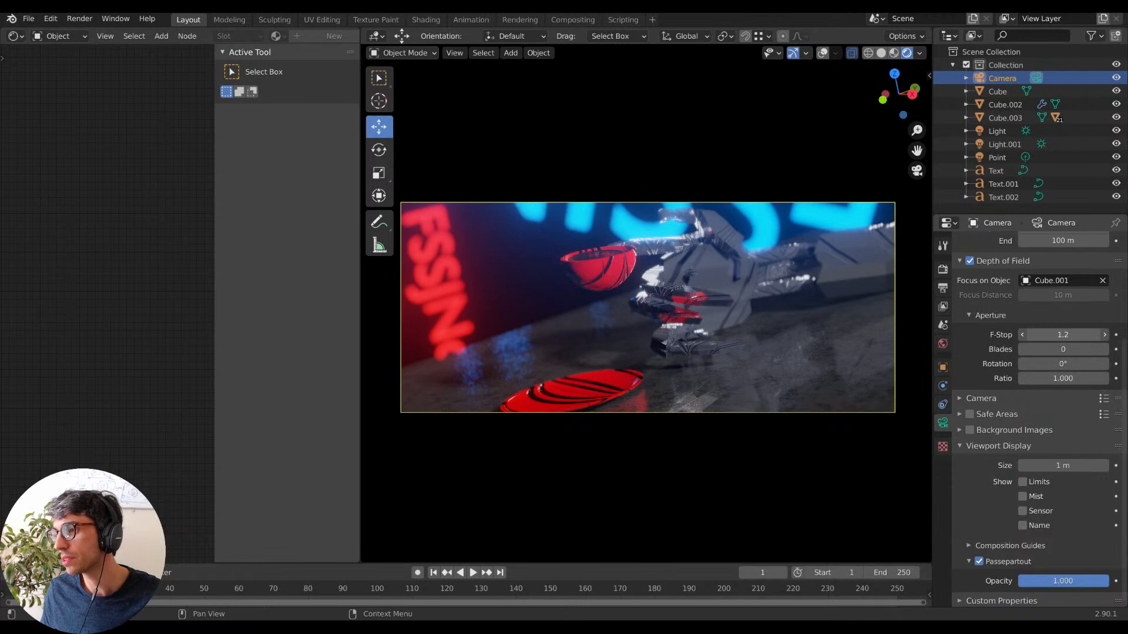
mouse_move(1072, 335)
mouse_down()
mouse_move(1036, 336)
mouse_move(1080, 335)
mouse_move(1055, 335)
mouse_up()
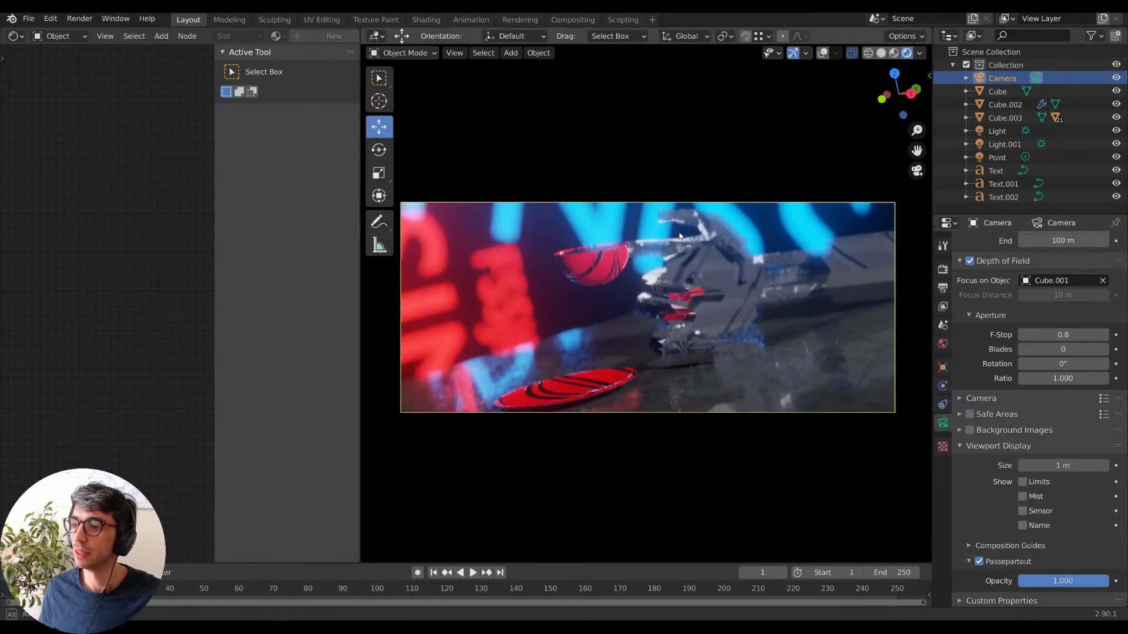
click(684, 242)
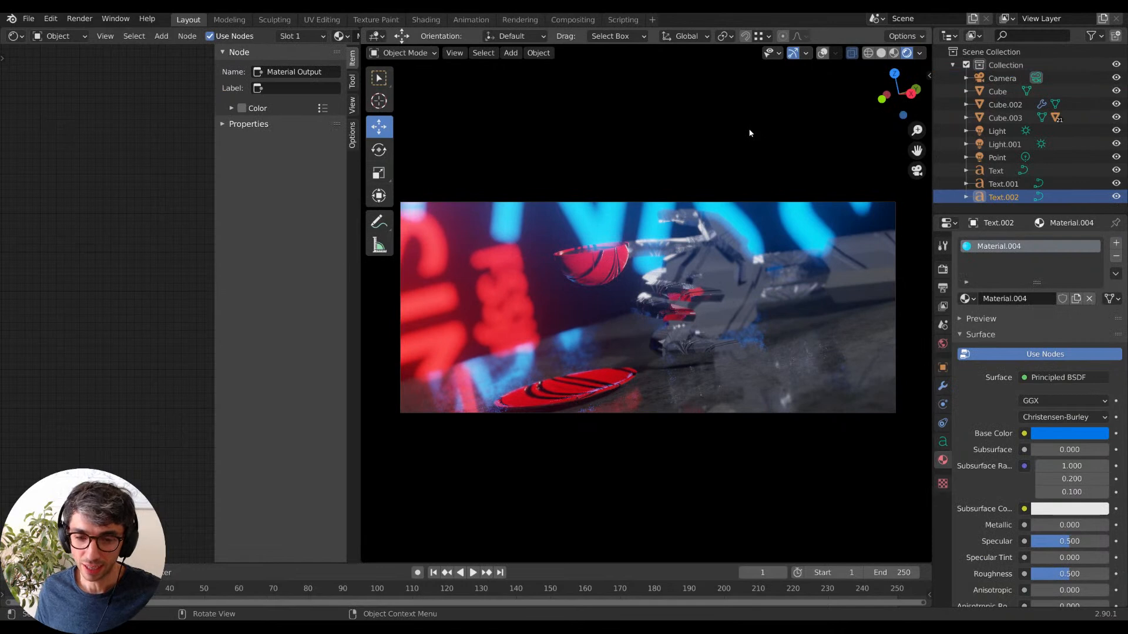